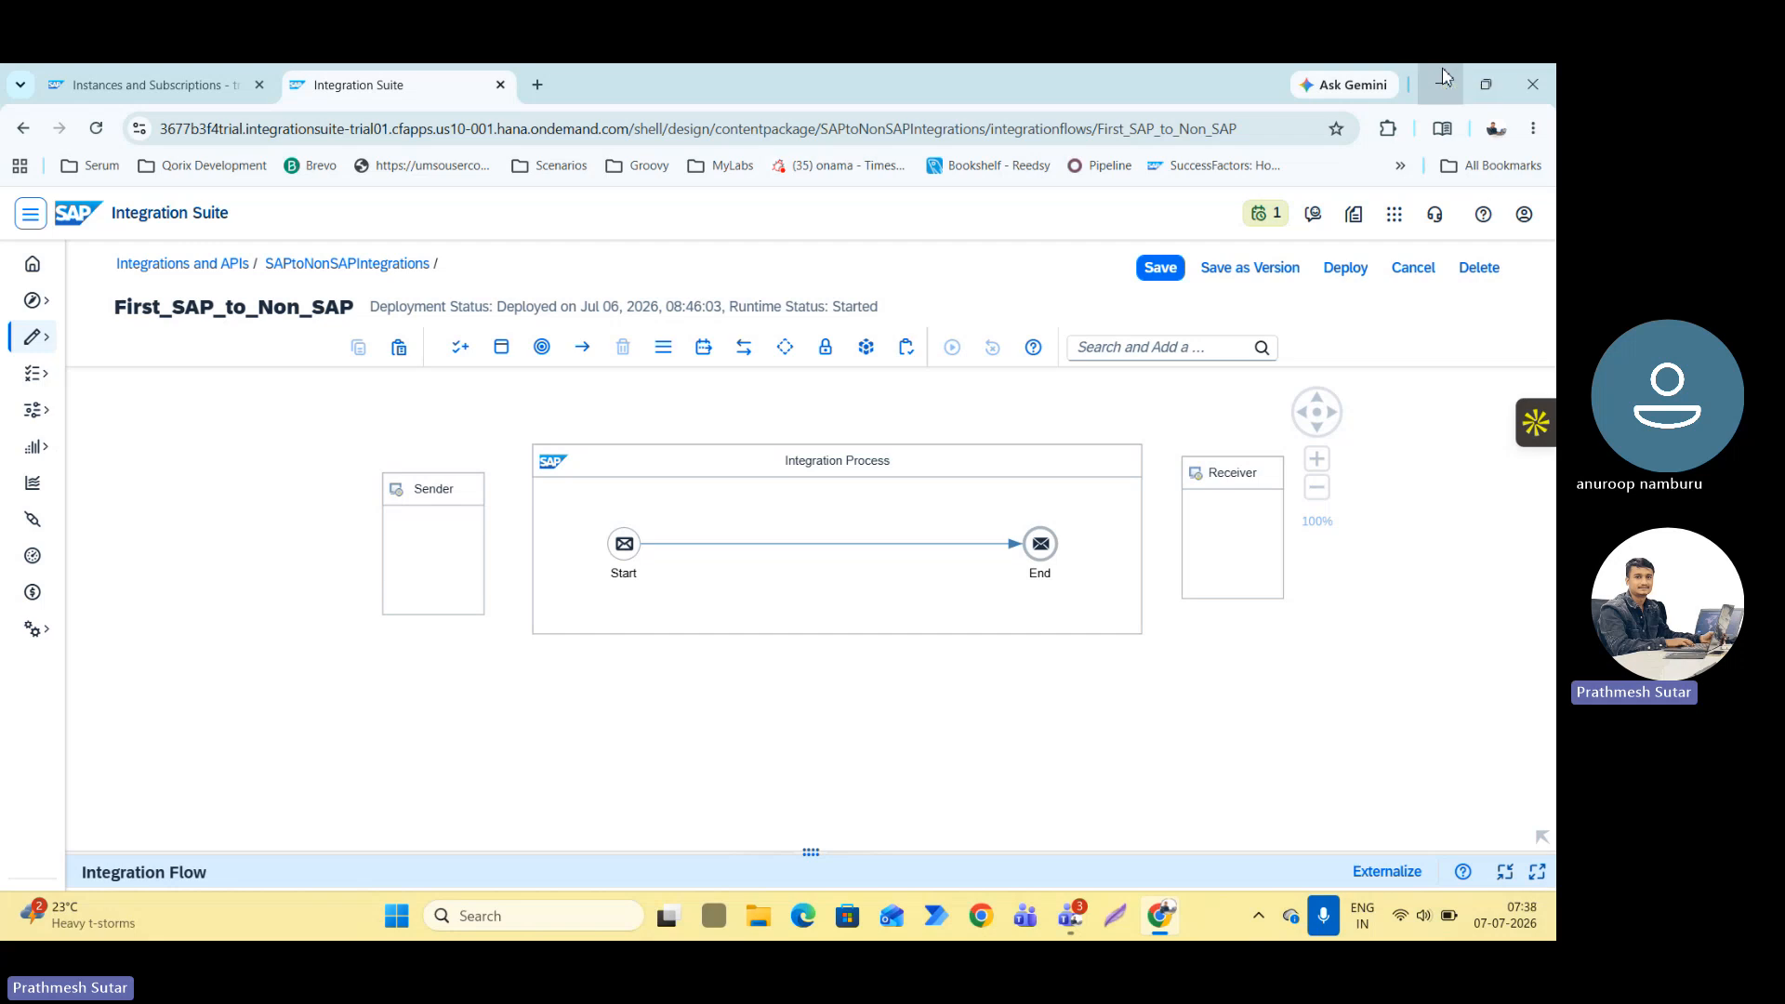
Switch to a new maximized Chrome window with the Technolize Youtube profile and open the YouTube Studio channel dashboard.
click(1444, 76)
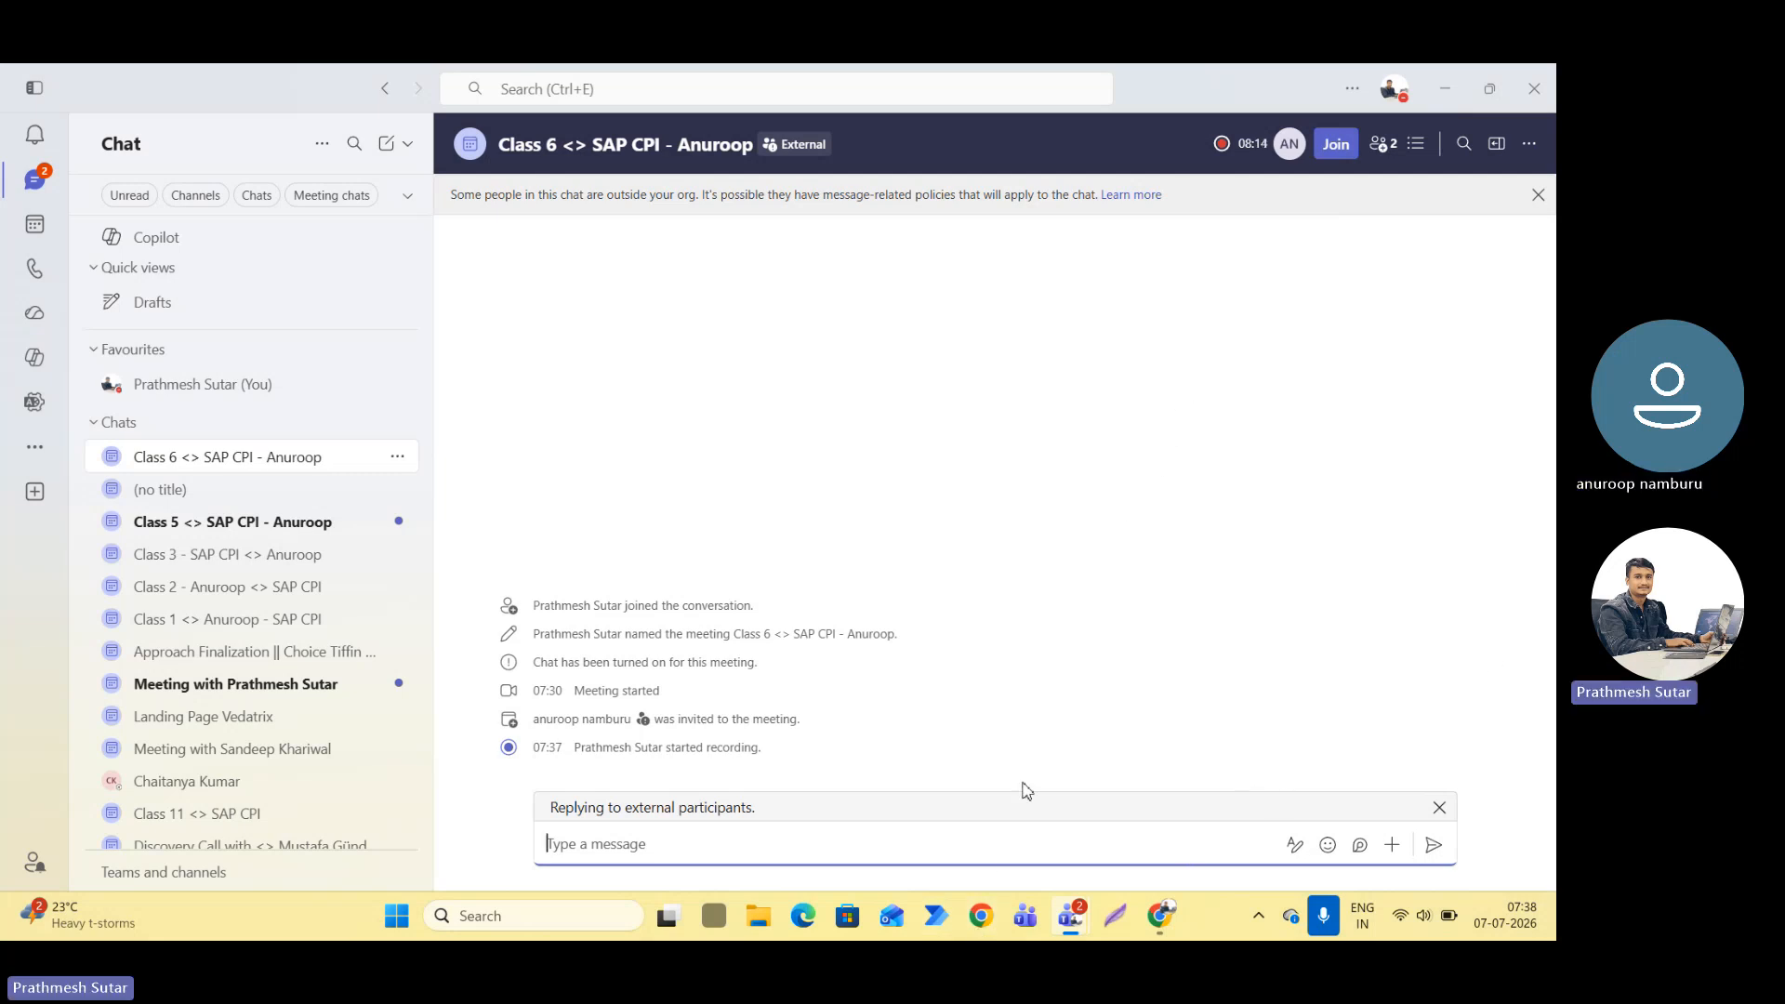
click(981, 917)
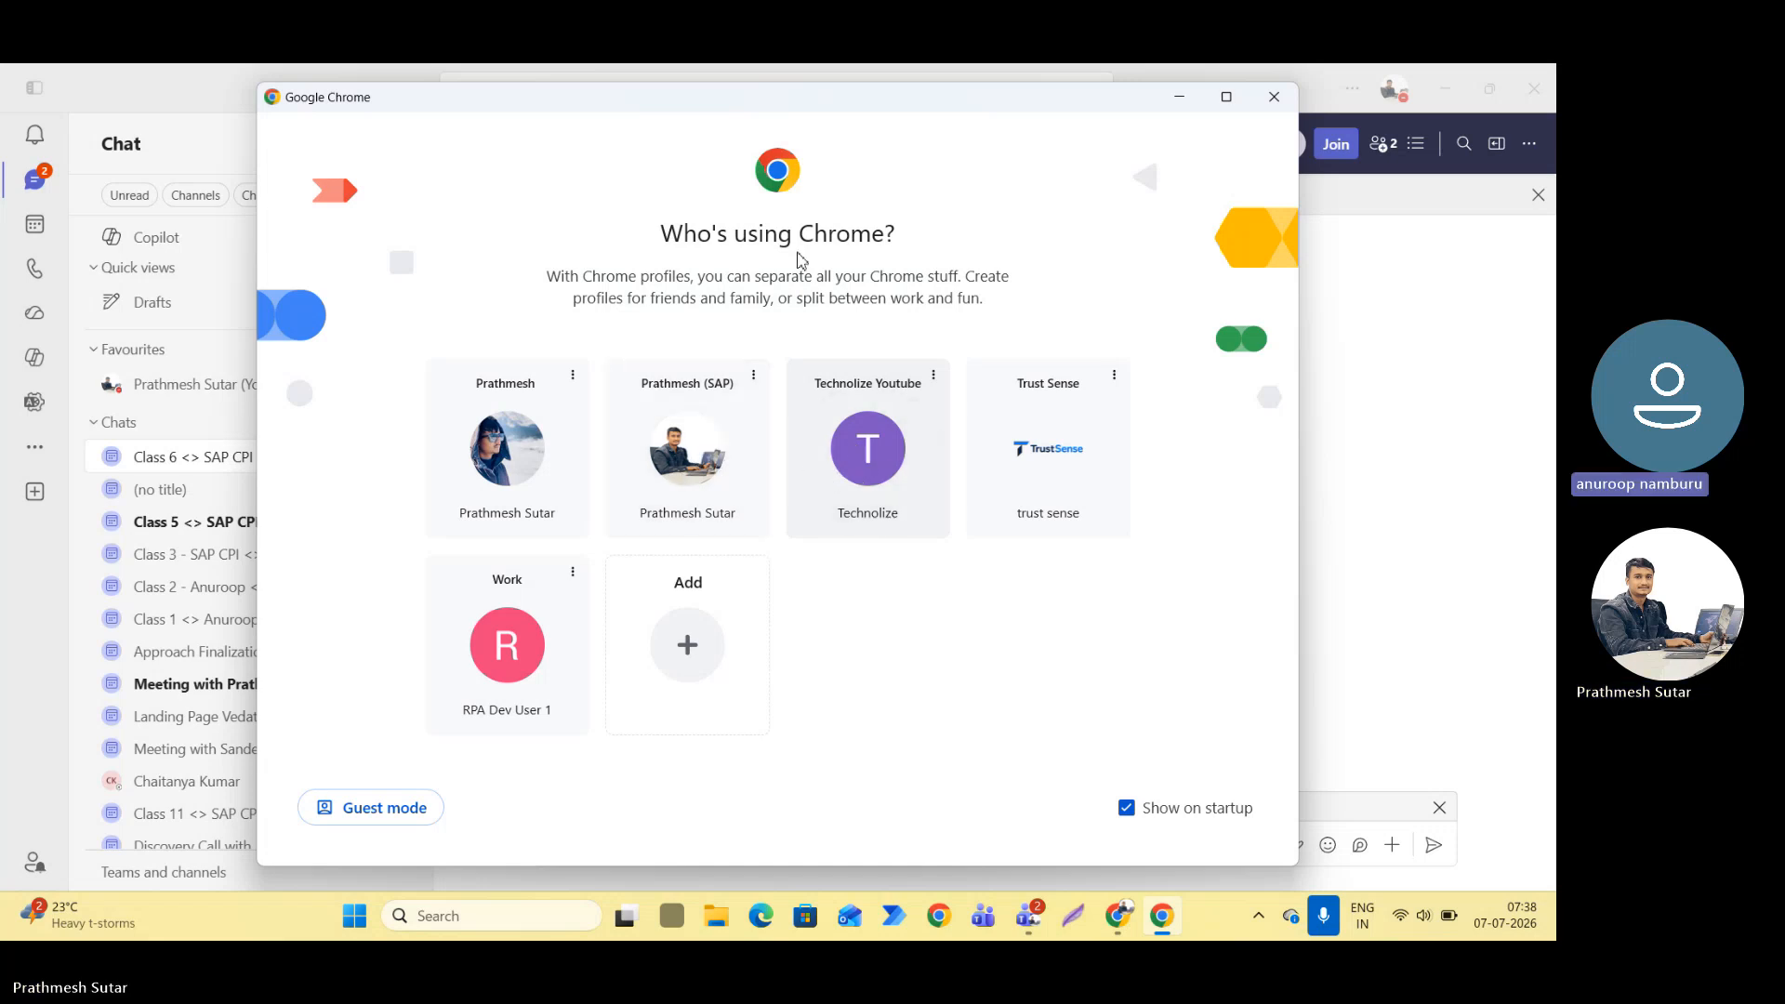
click(1226, 97)
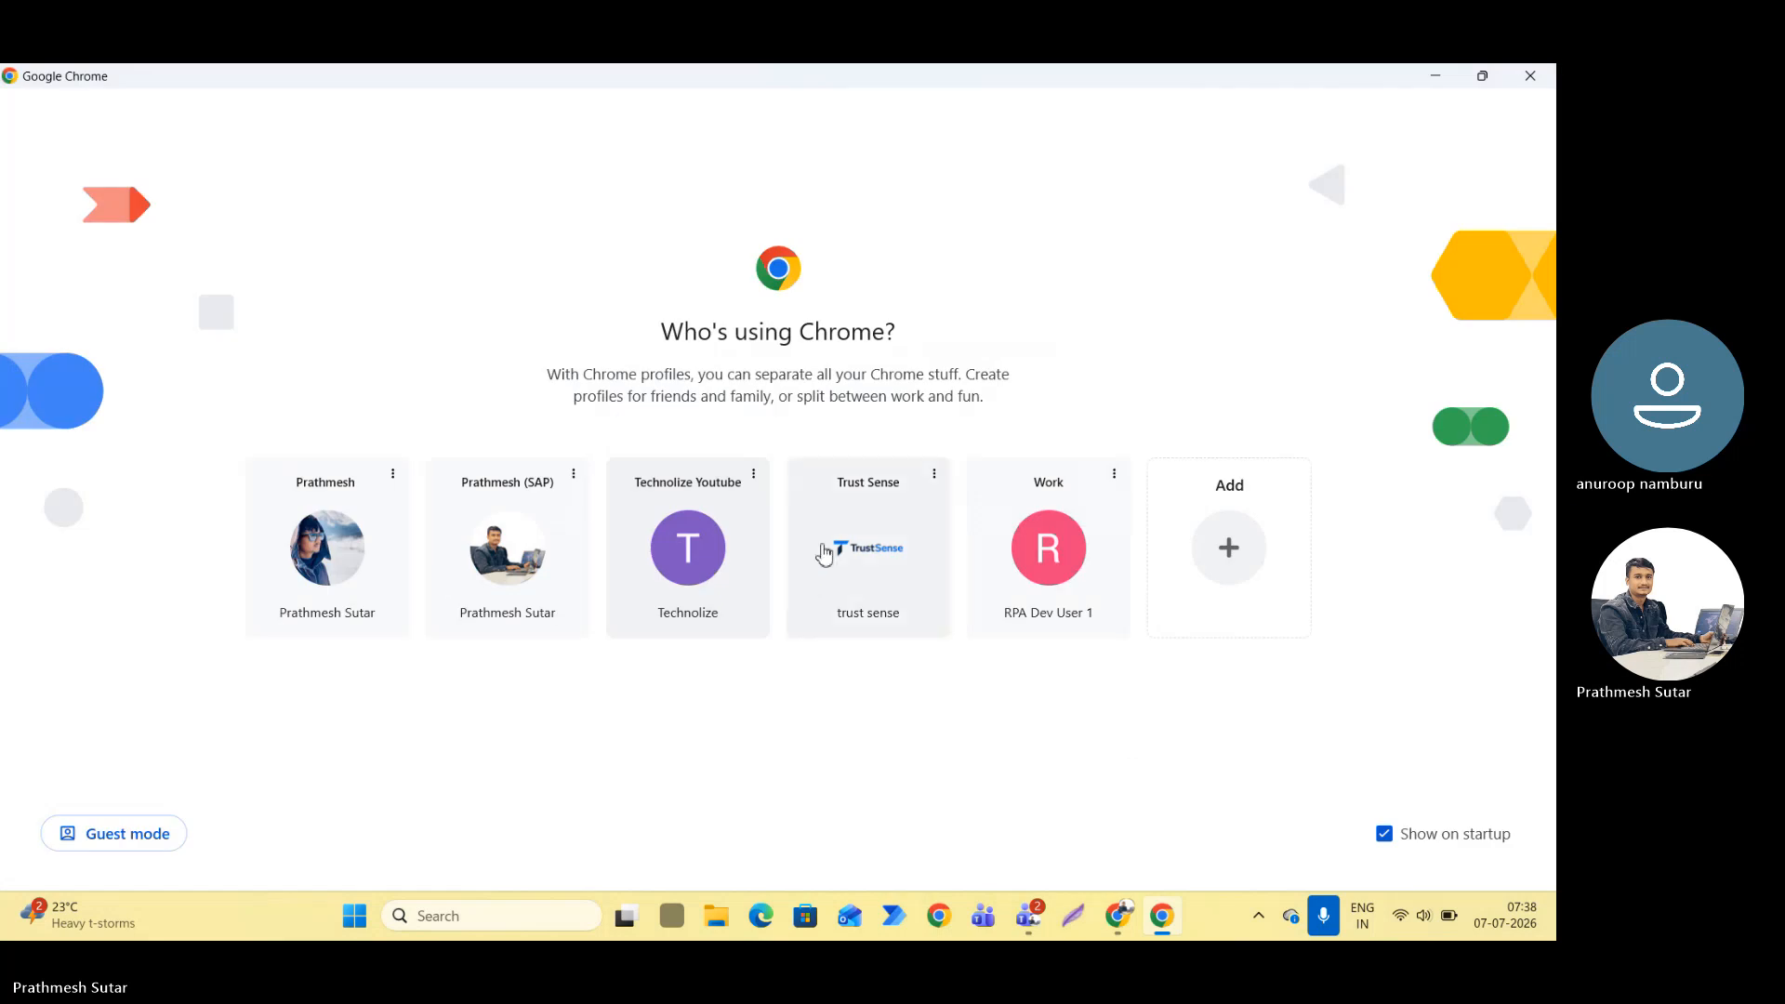
click(726, 574)
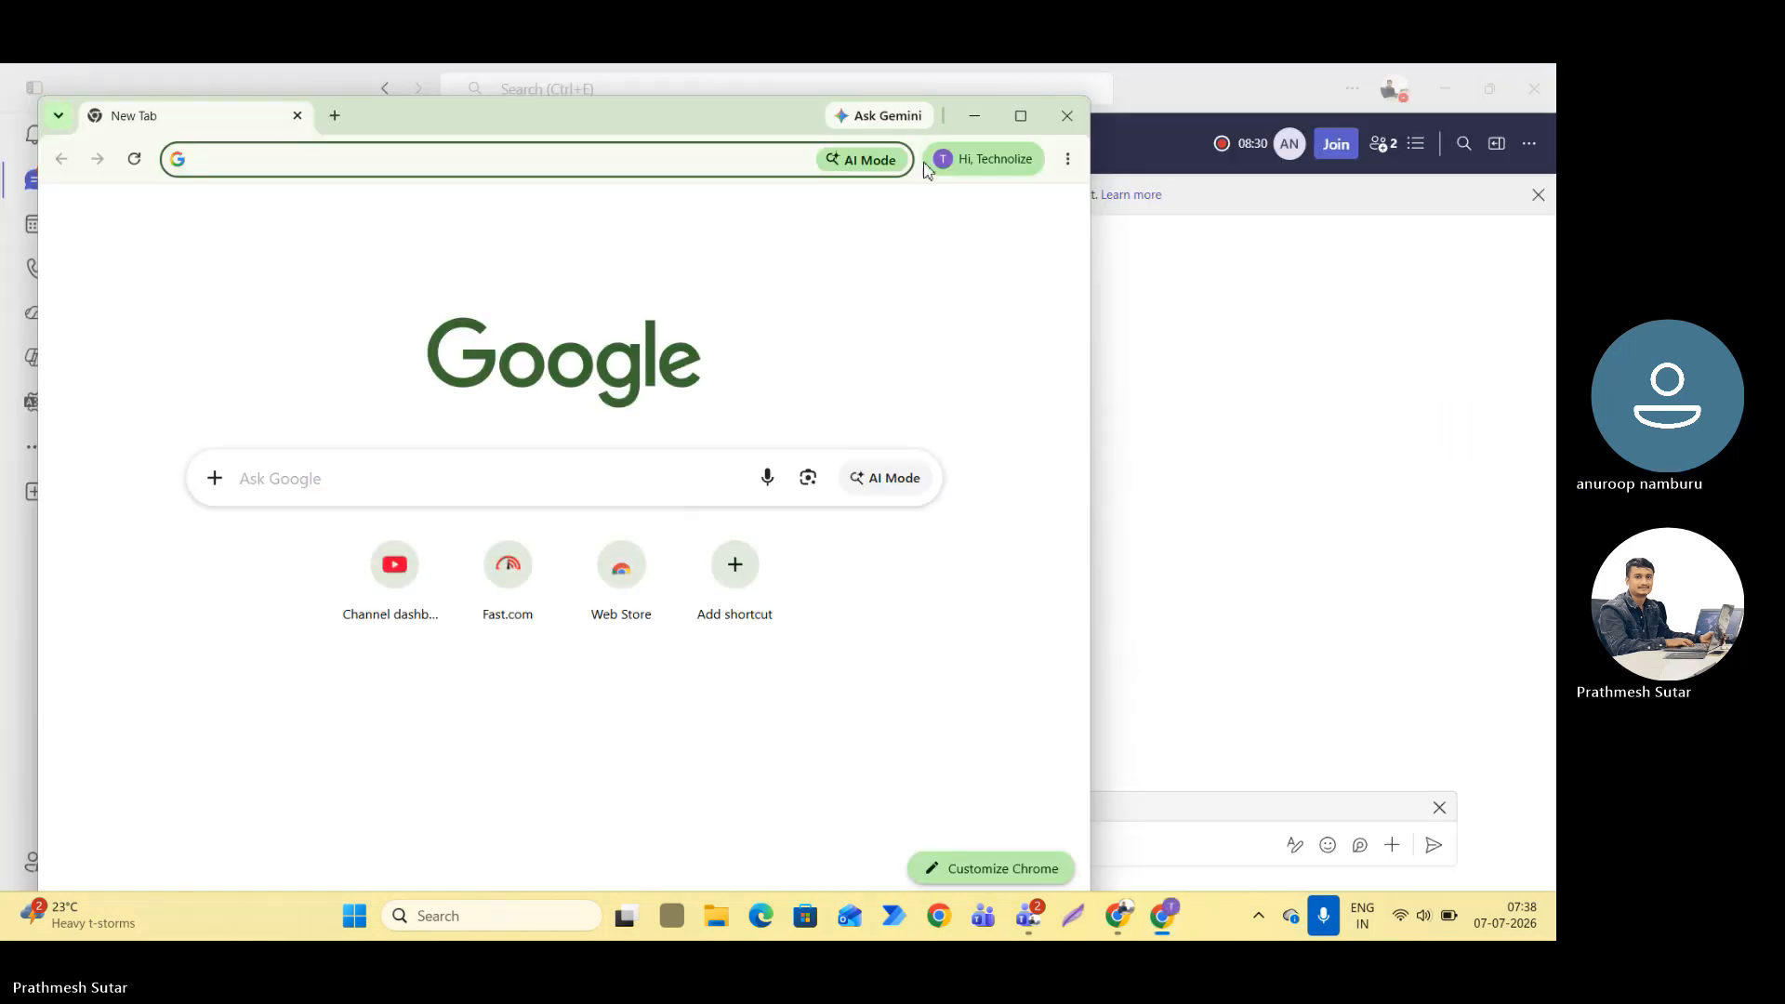
click(1021, 117)
click(602, 547)
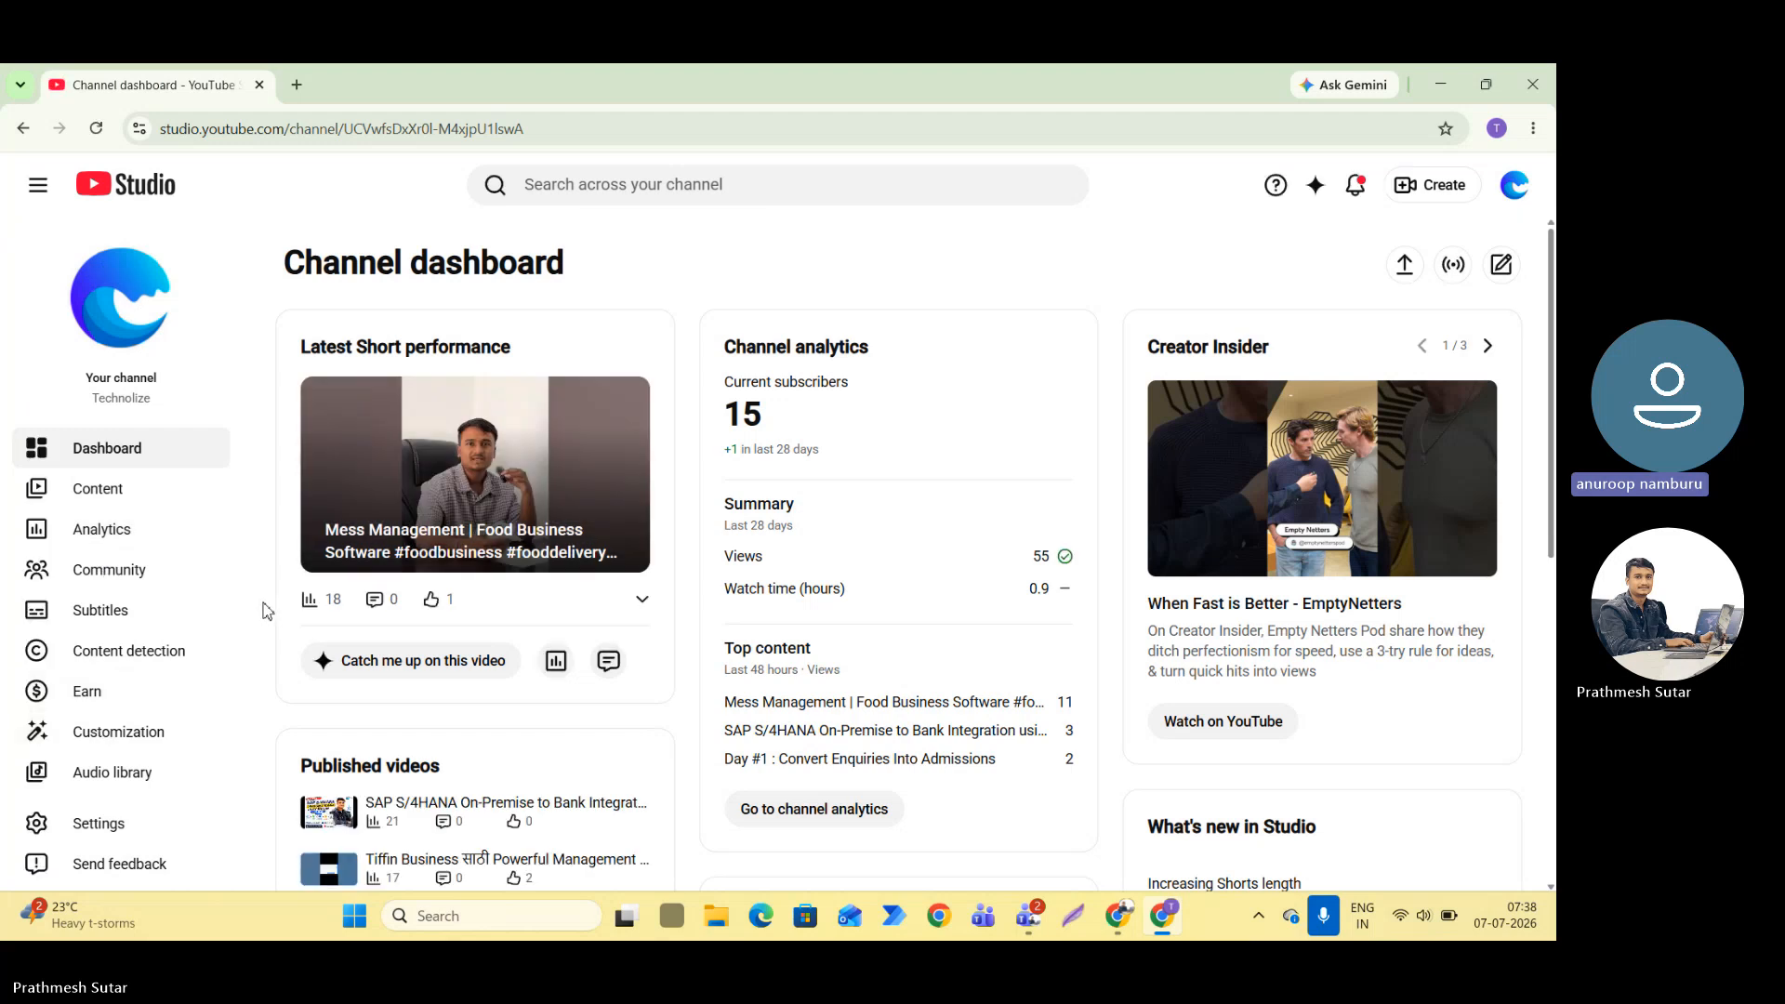
Look through the channel's uploaded videos down to the Class 1 SAP CPI recording.
click(98, 490)
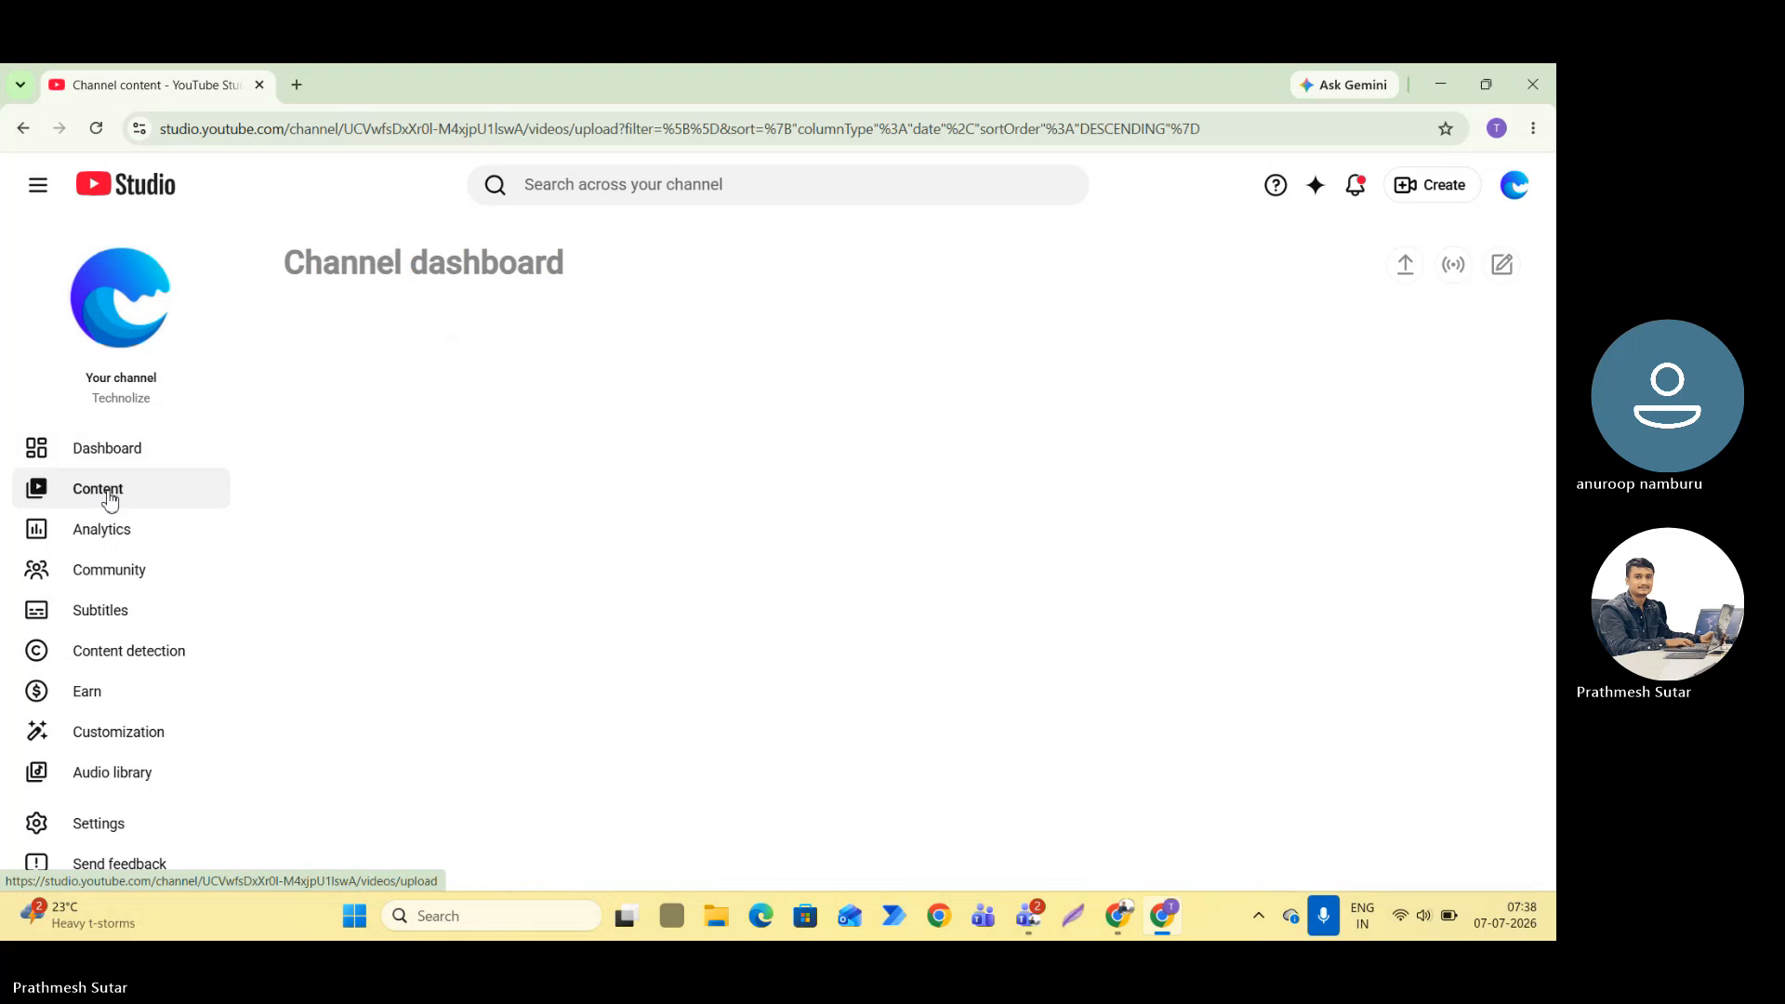
scroll(458, 605, down, 4)
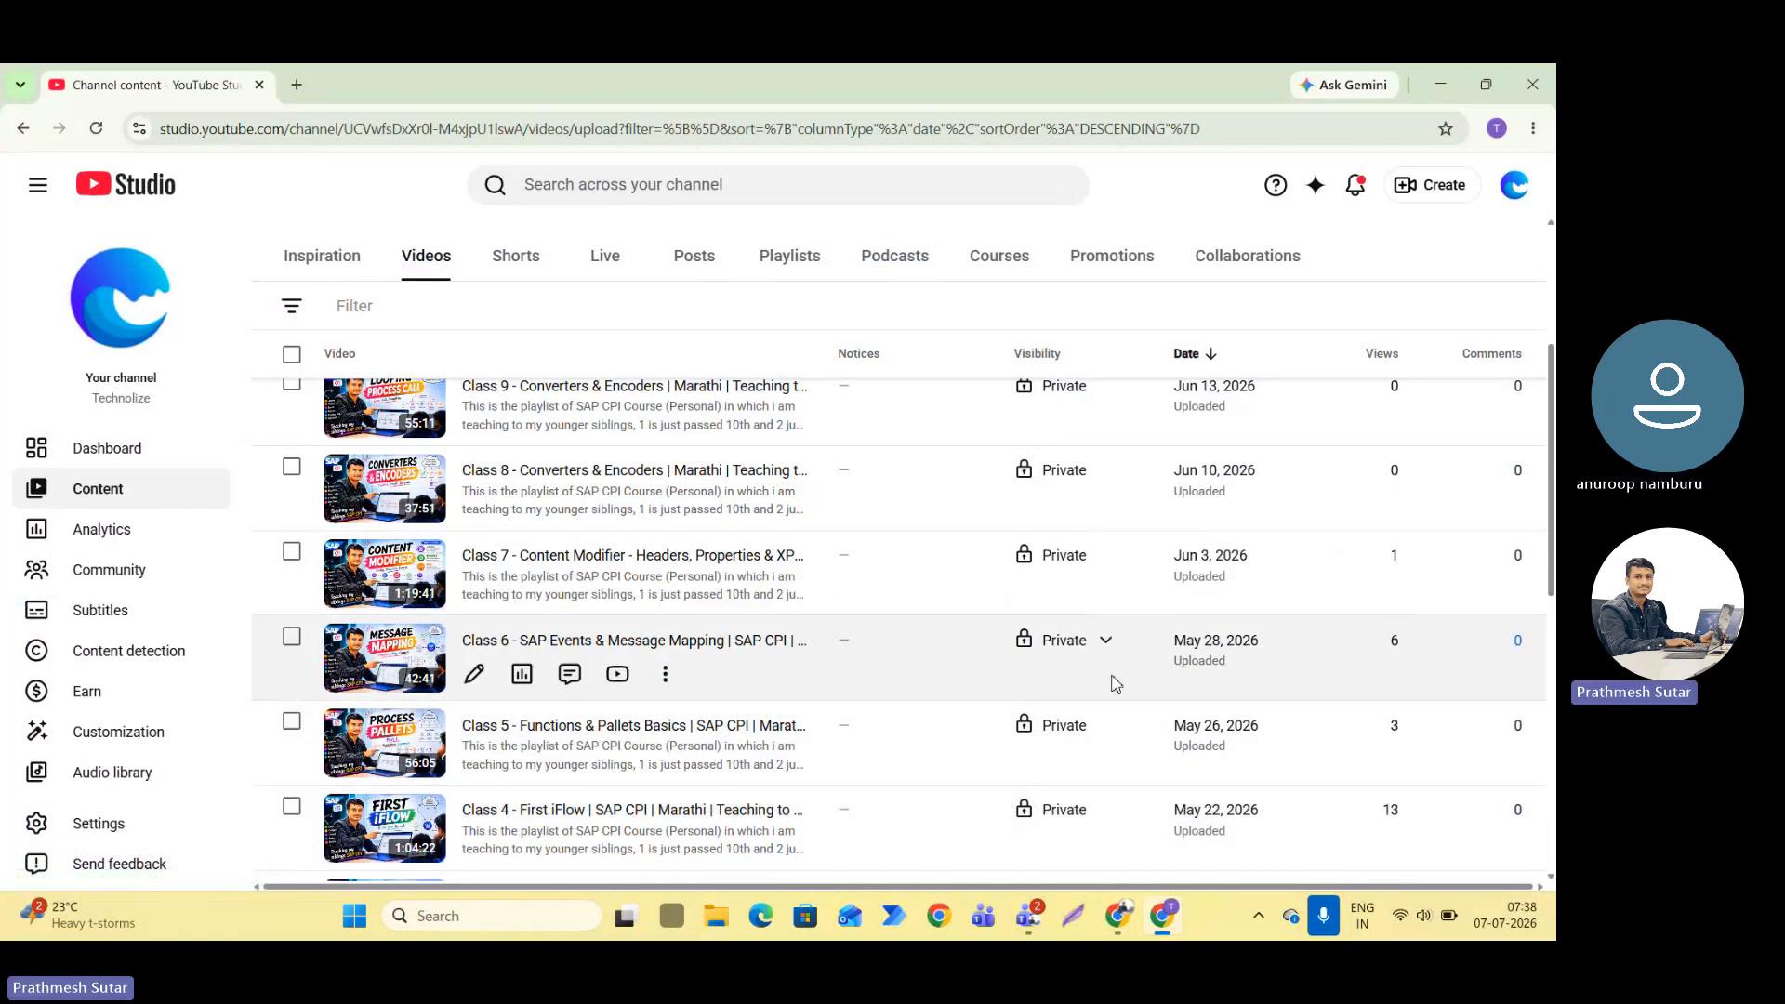
scroll(577, 651, down, 5)
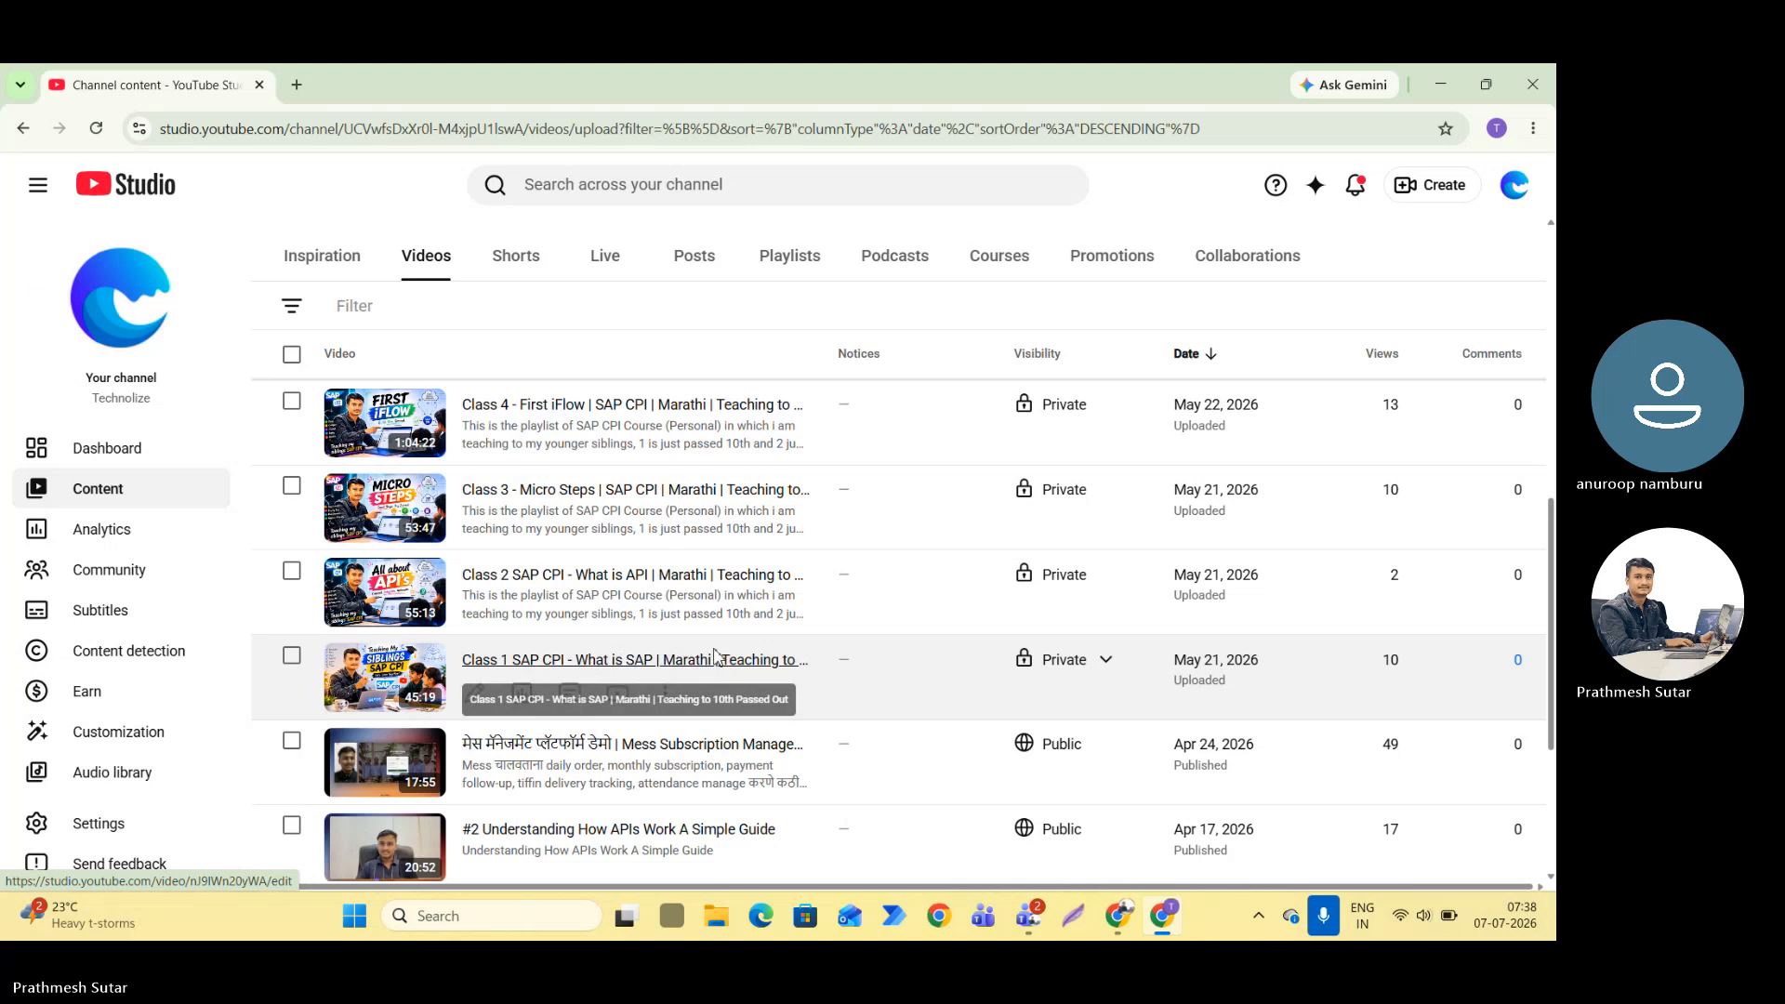
Open the video list of the playlist "SAP CPI - Teaching to Freshly Passed Out" and review its classes.
click(791, 257)
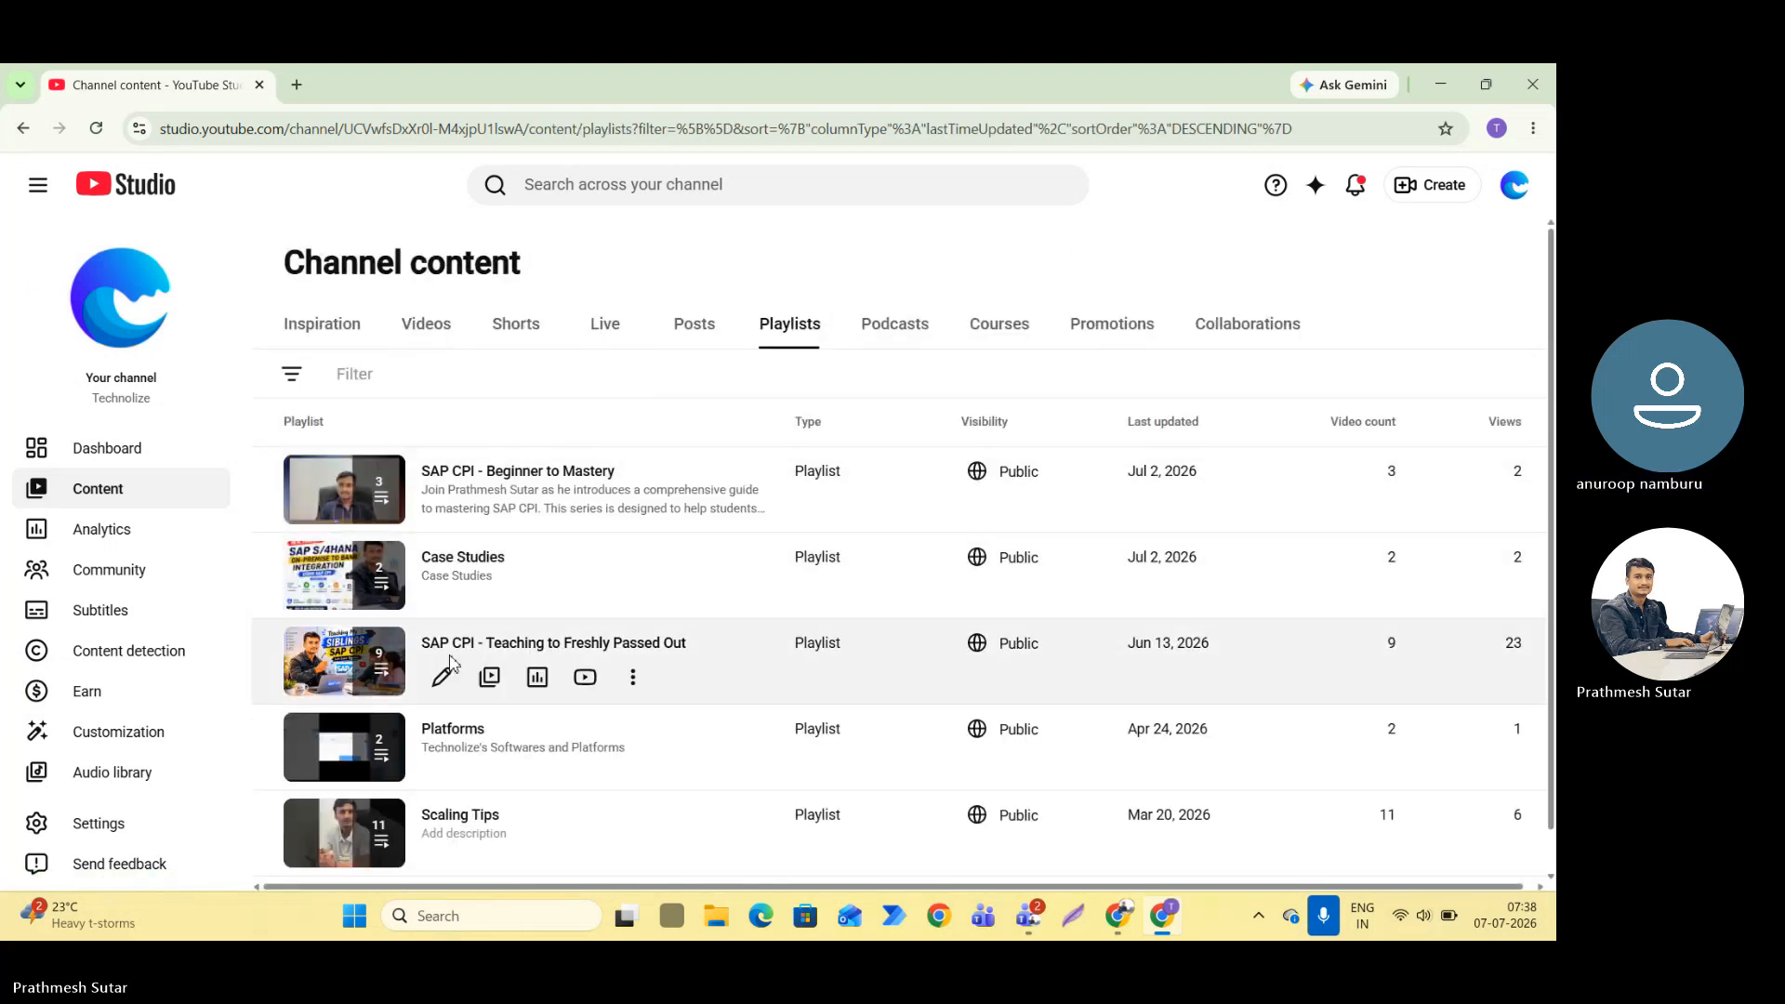
click(527, 644)
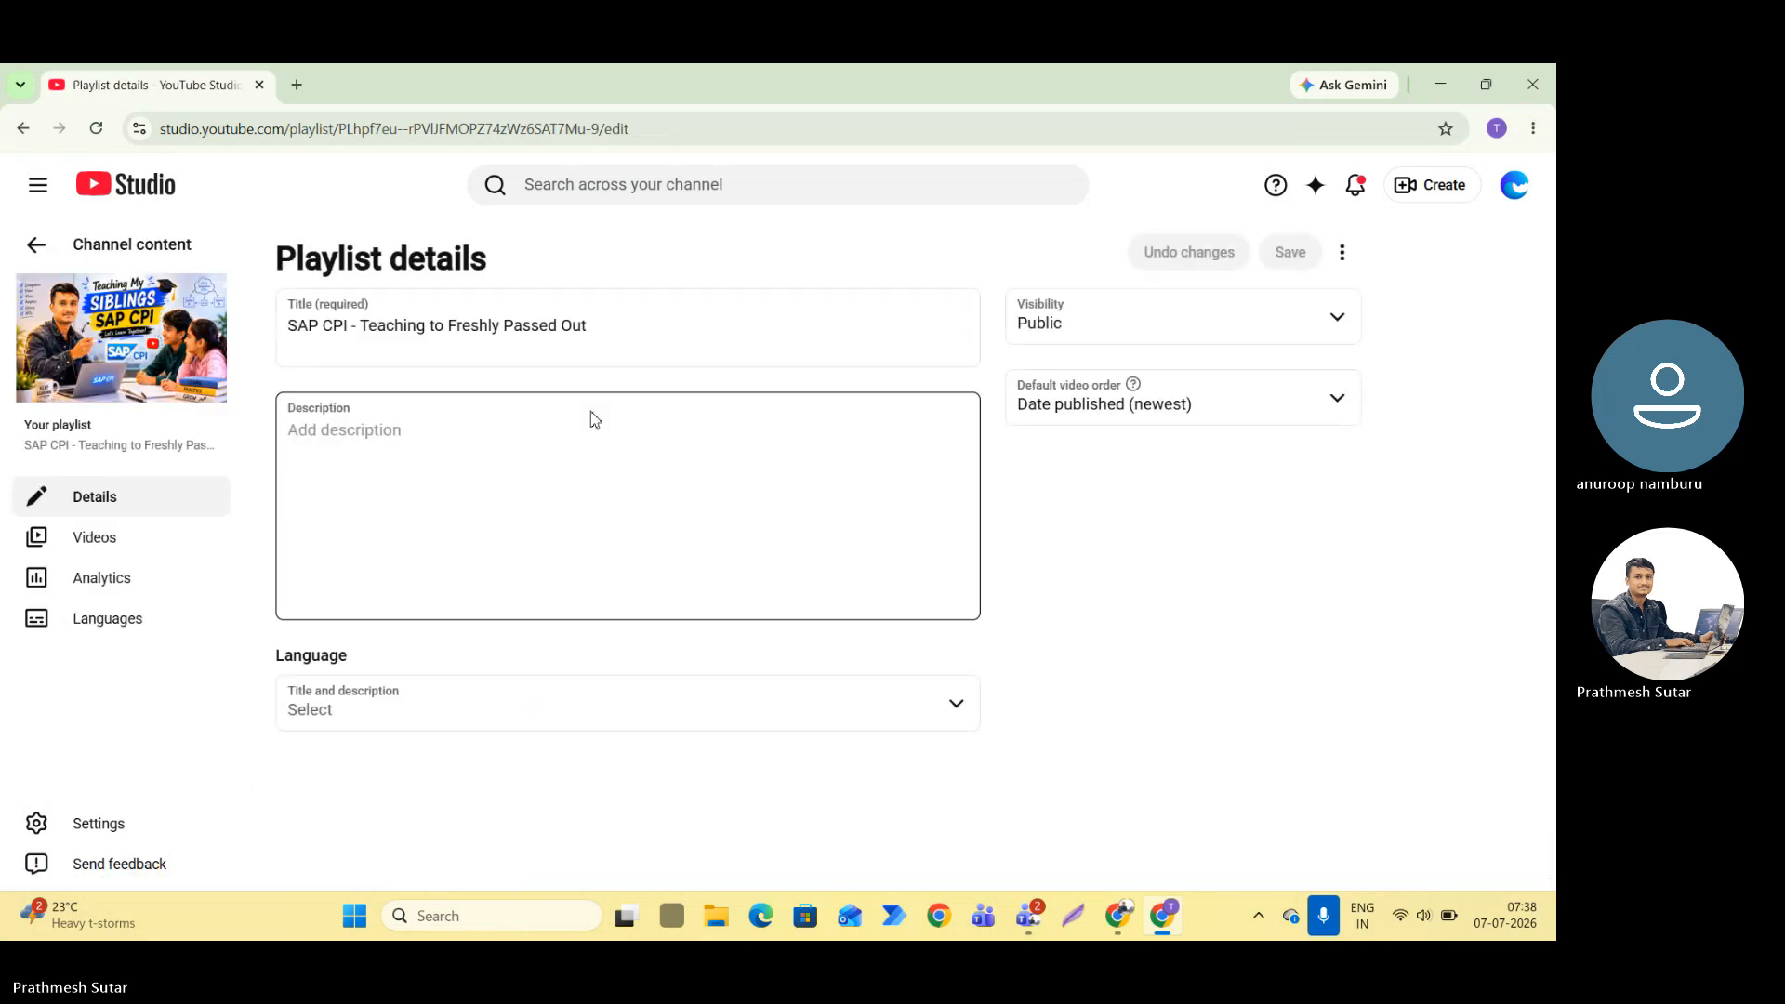
click(93, 539)
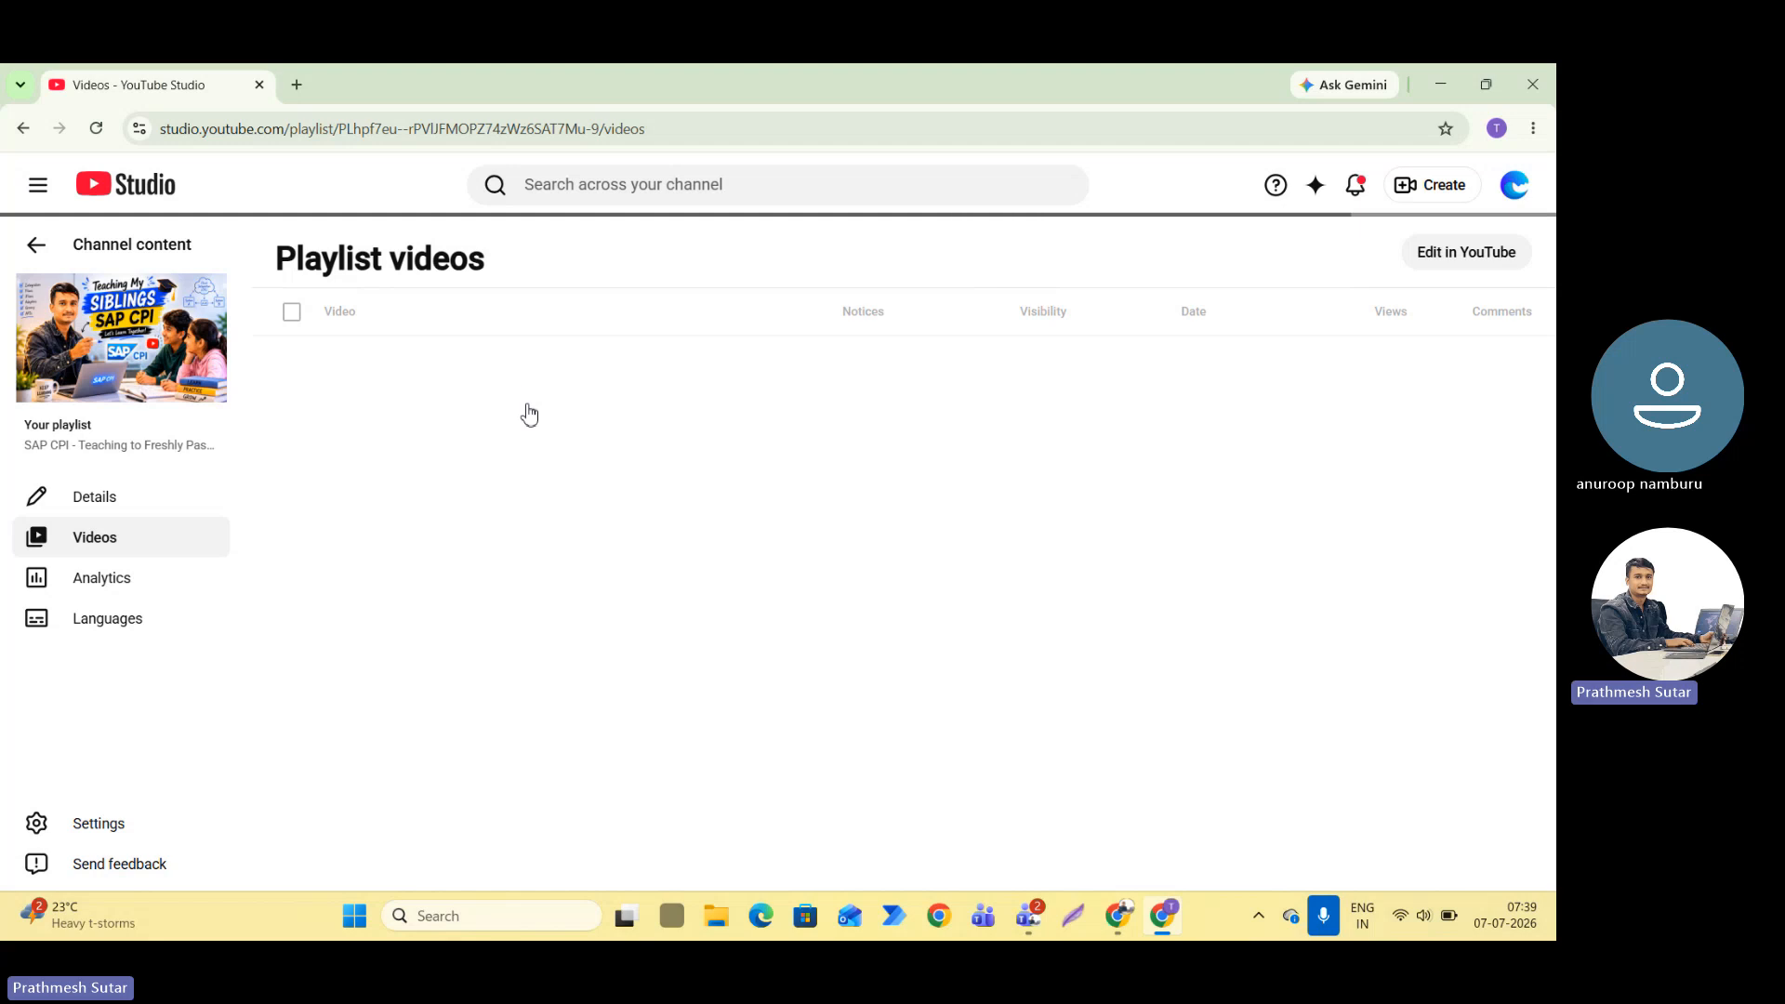
scroll(642, 507, down, 1)
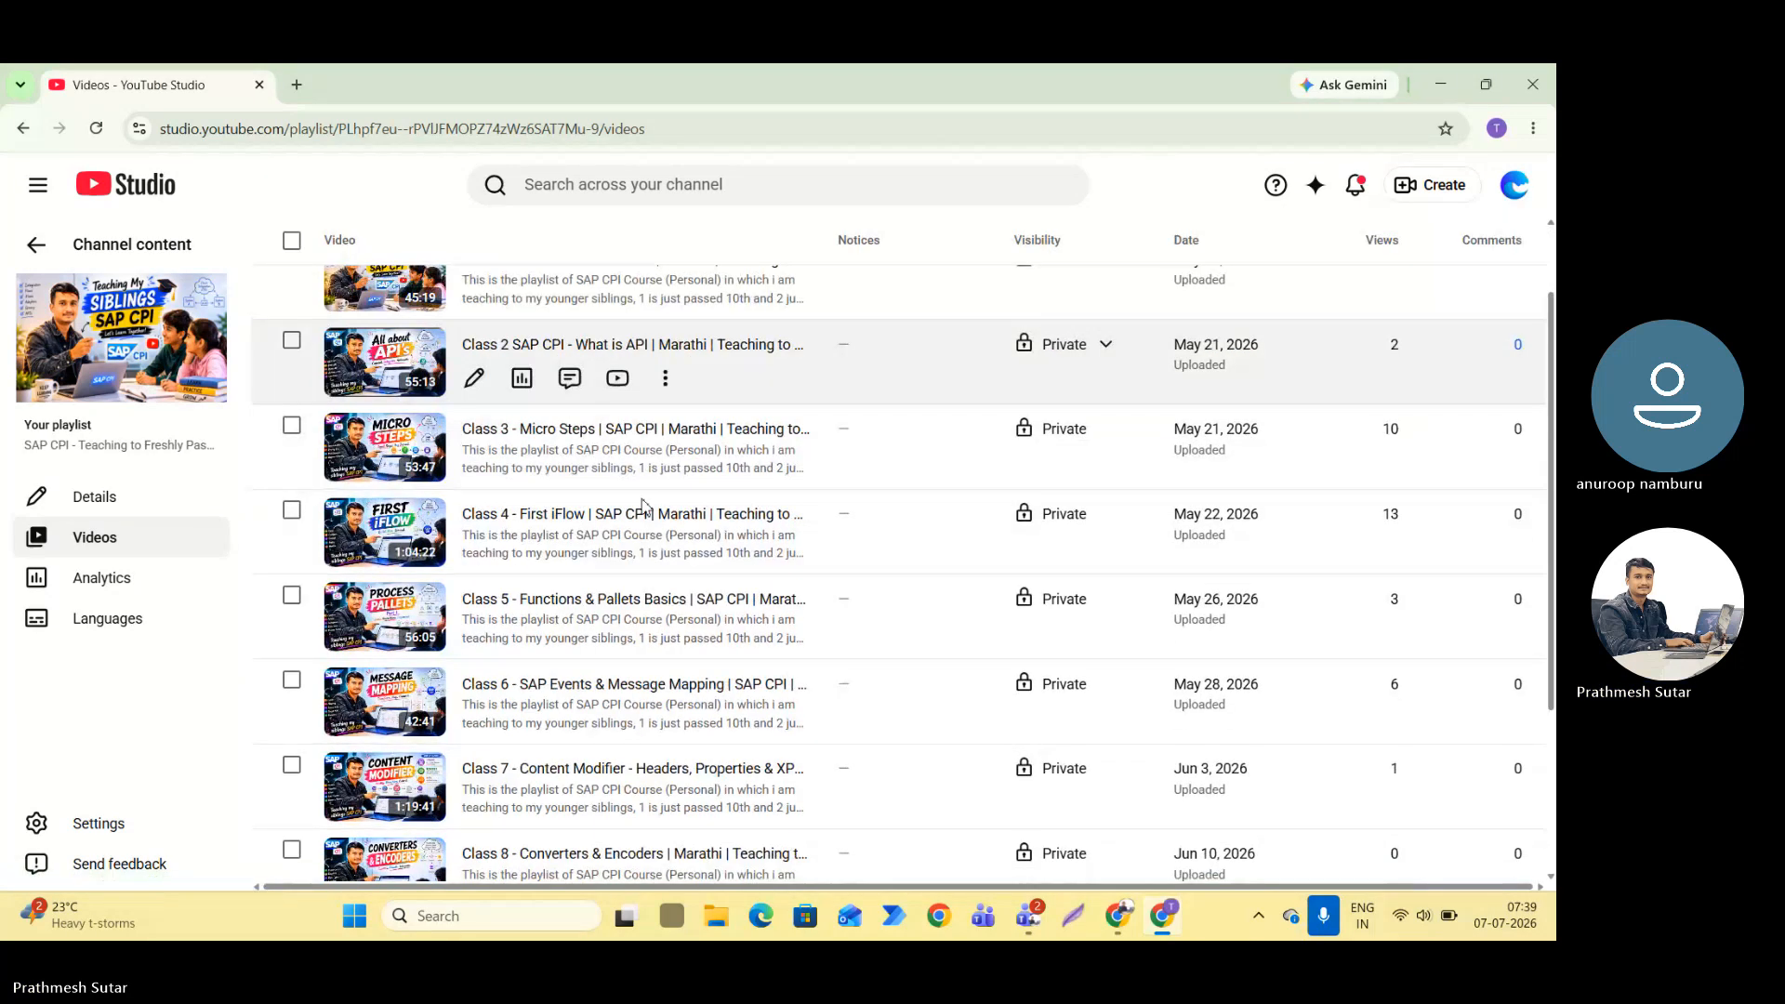
scroll(641, 507, down, 3)
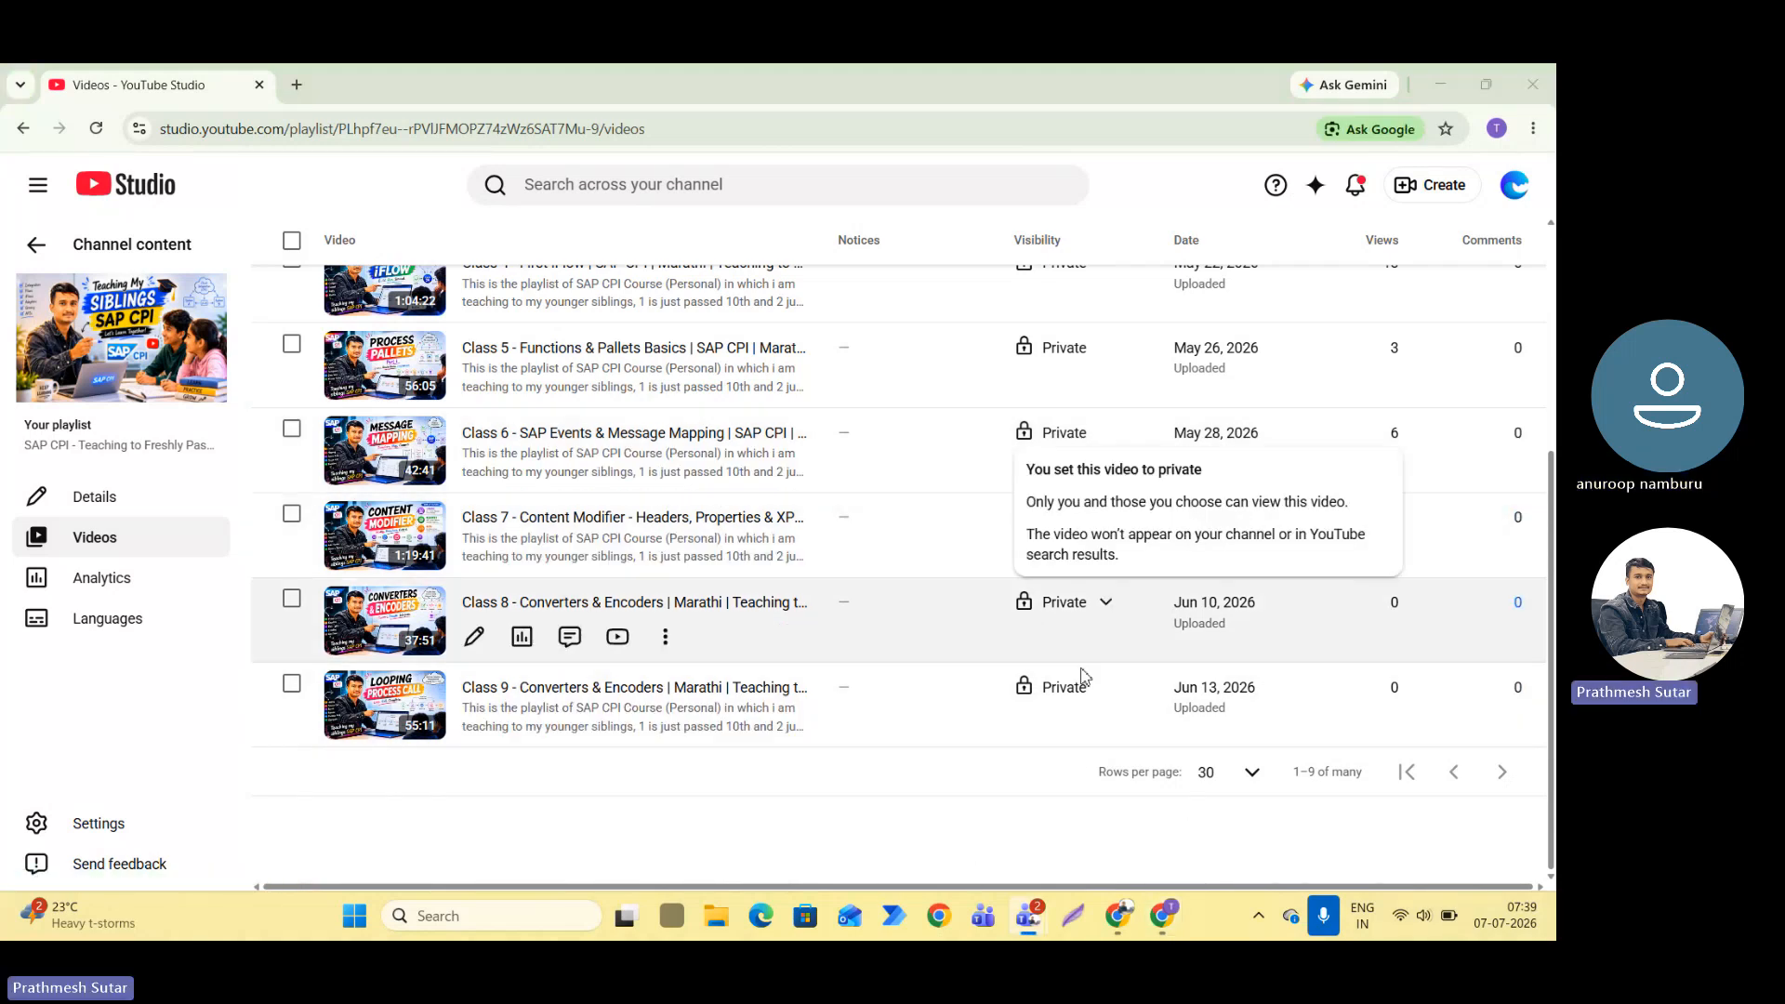
scroll(1097, 638, up, 4)
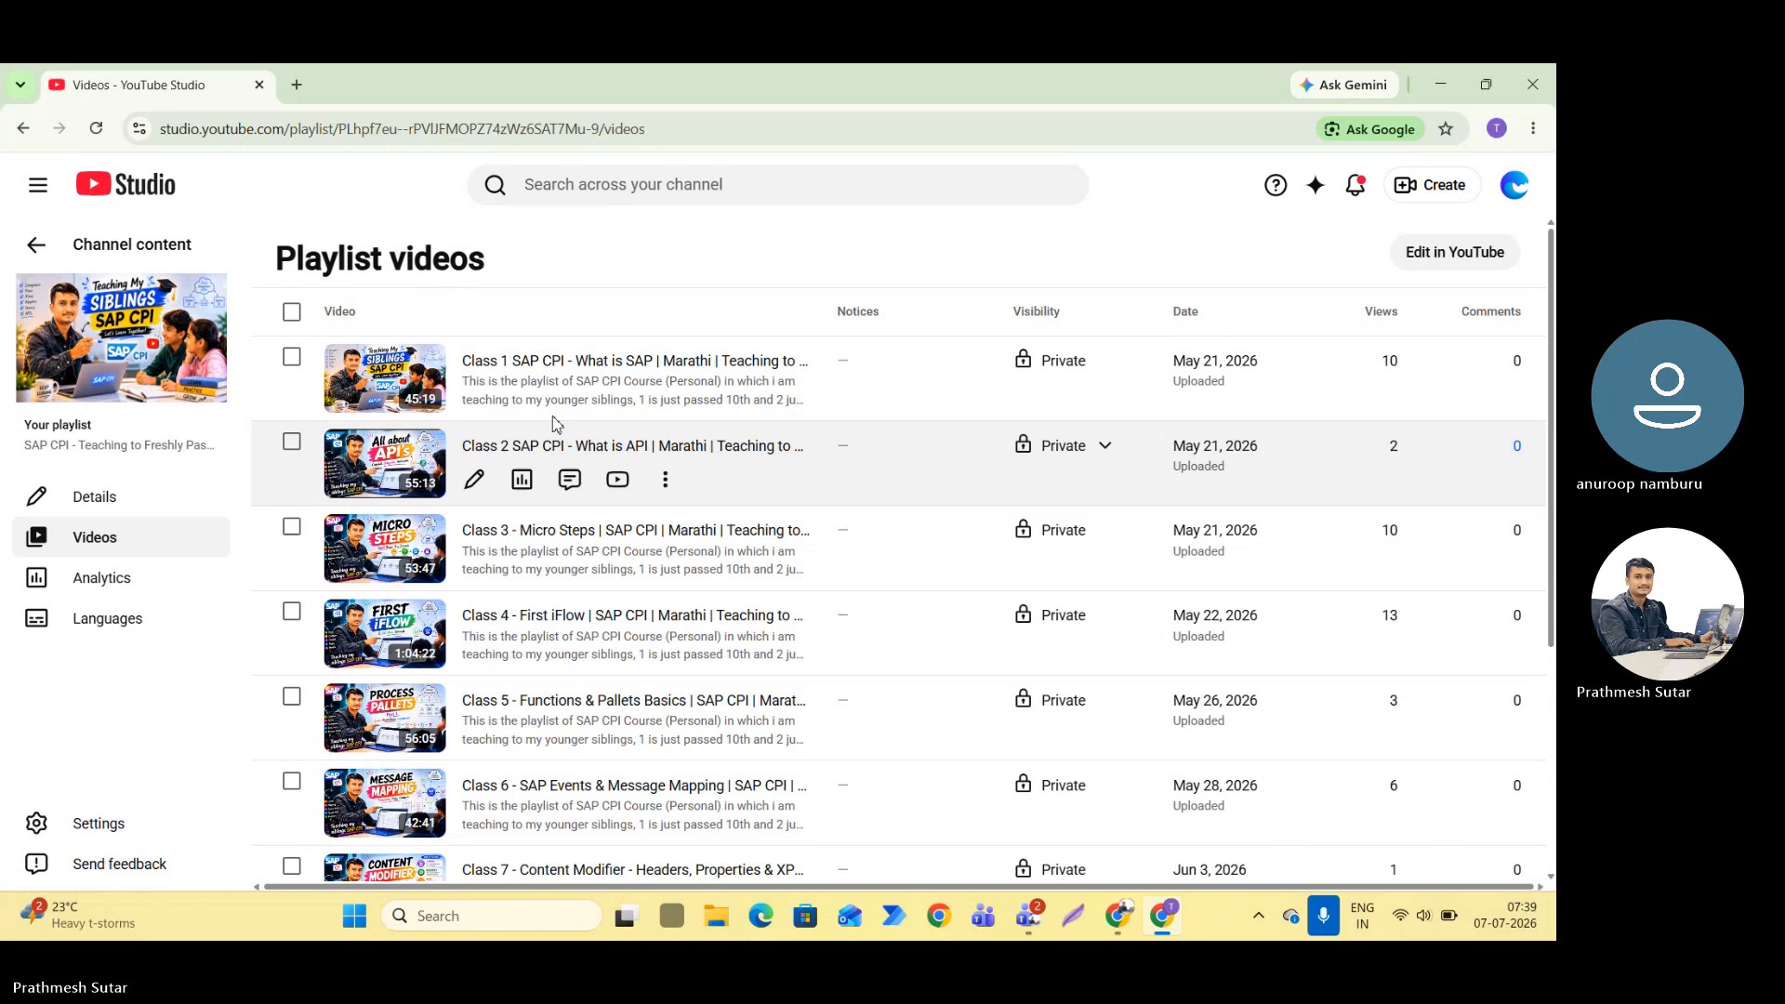
scroll(544, 592, down, 1)
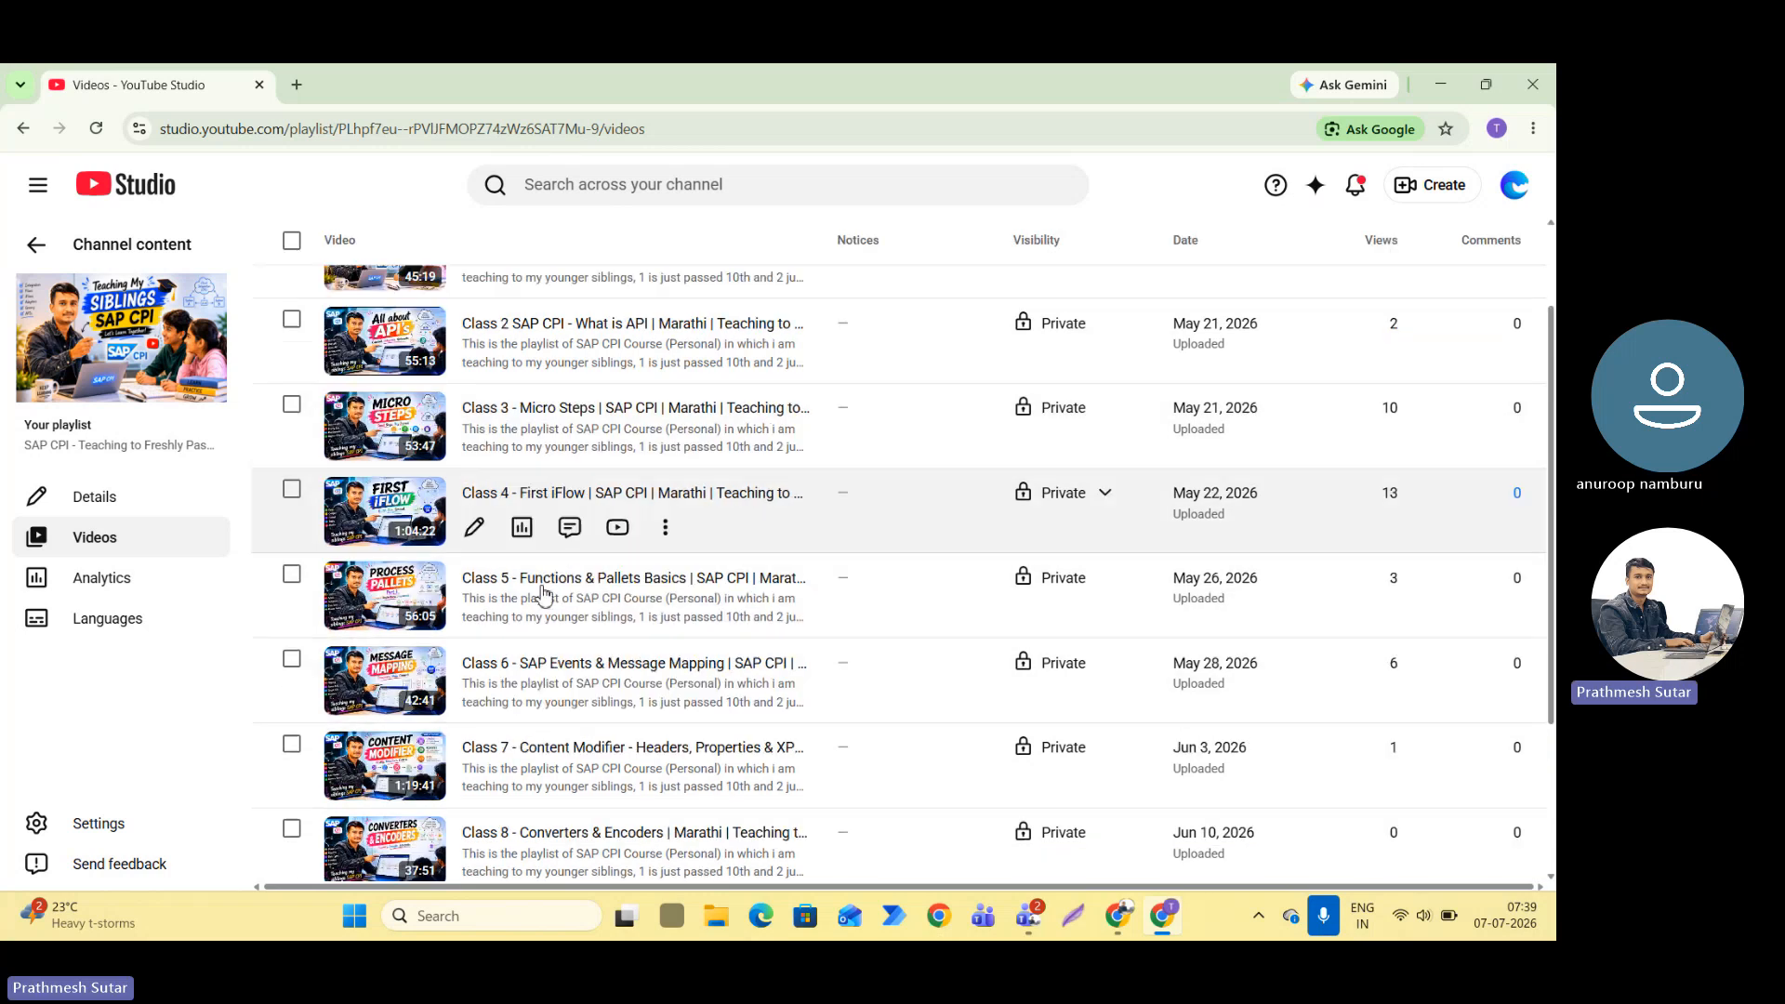
scroll(651, 558, down, 3)
scroll(821, 522, up, 5)
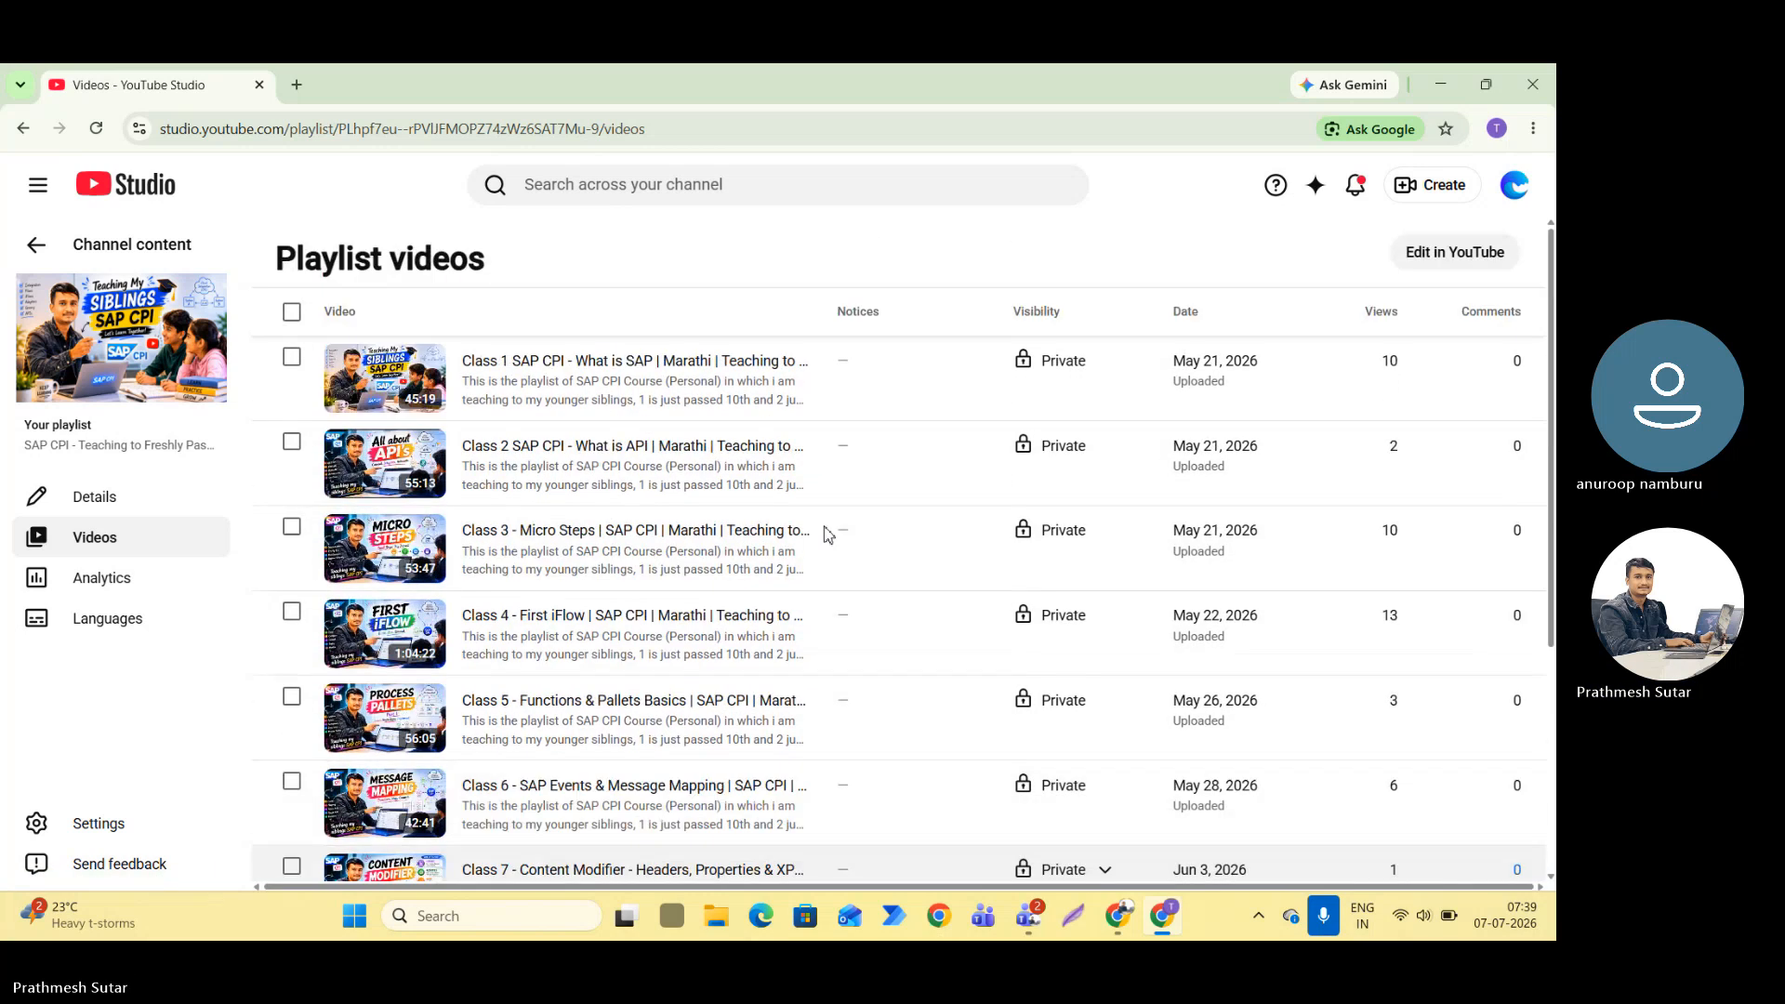
View the Case Studies playlist on YouTube and play "SAP S/4HANA On-Premise to Bank Integration using SAP CPI | Real Project".
click(36, 246)
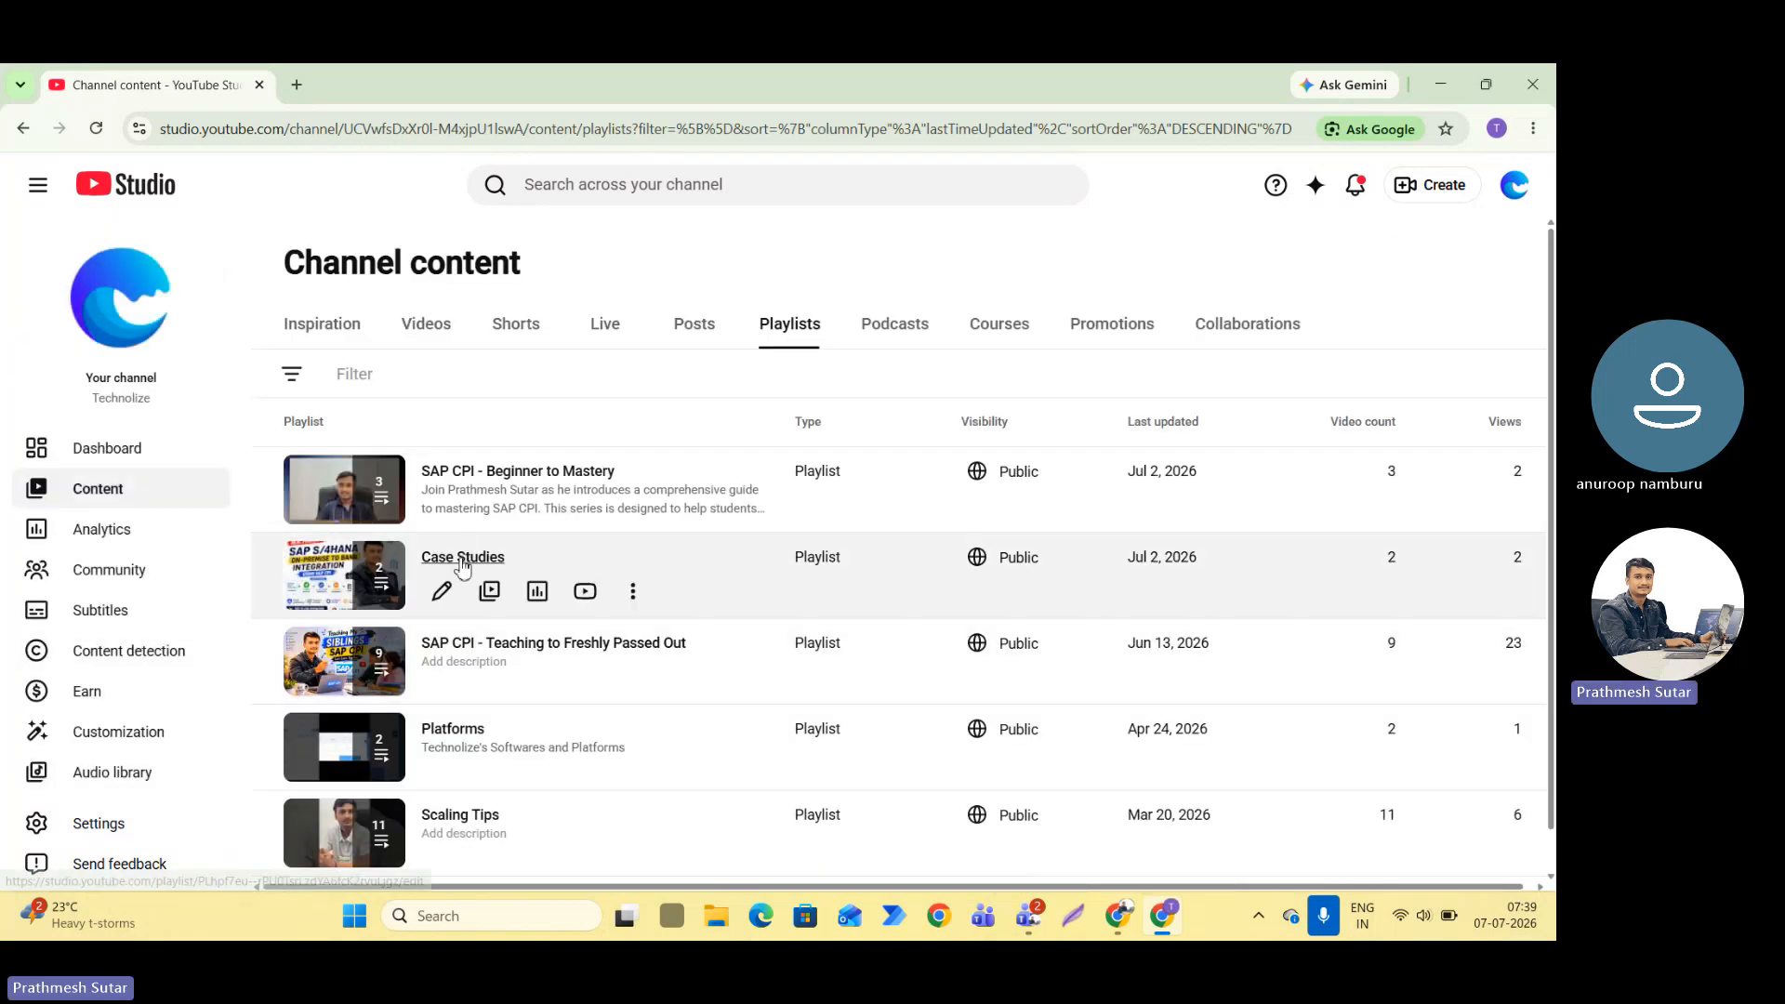
click(530, 555)
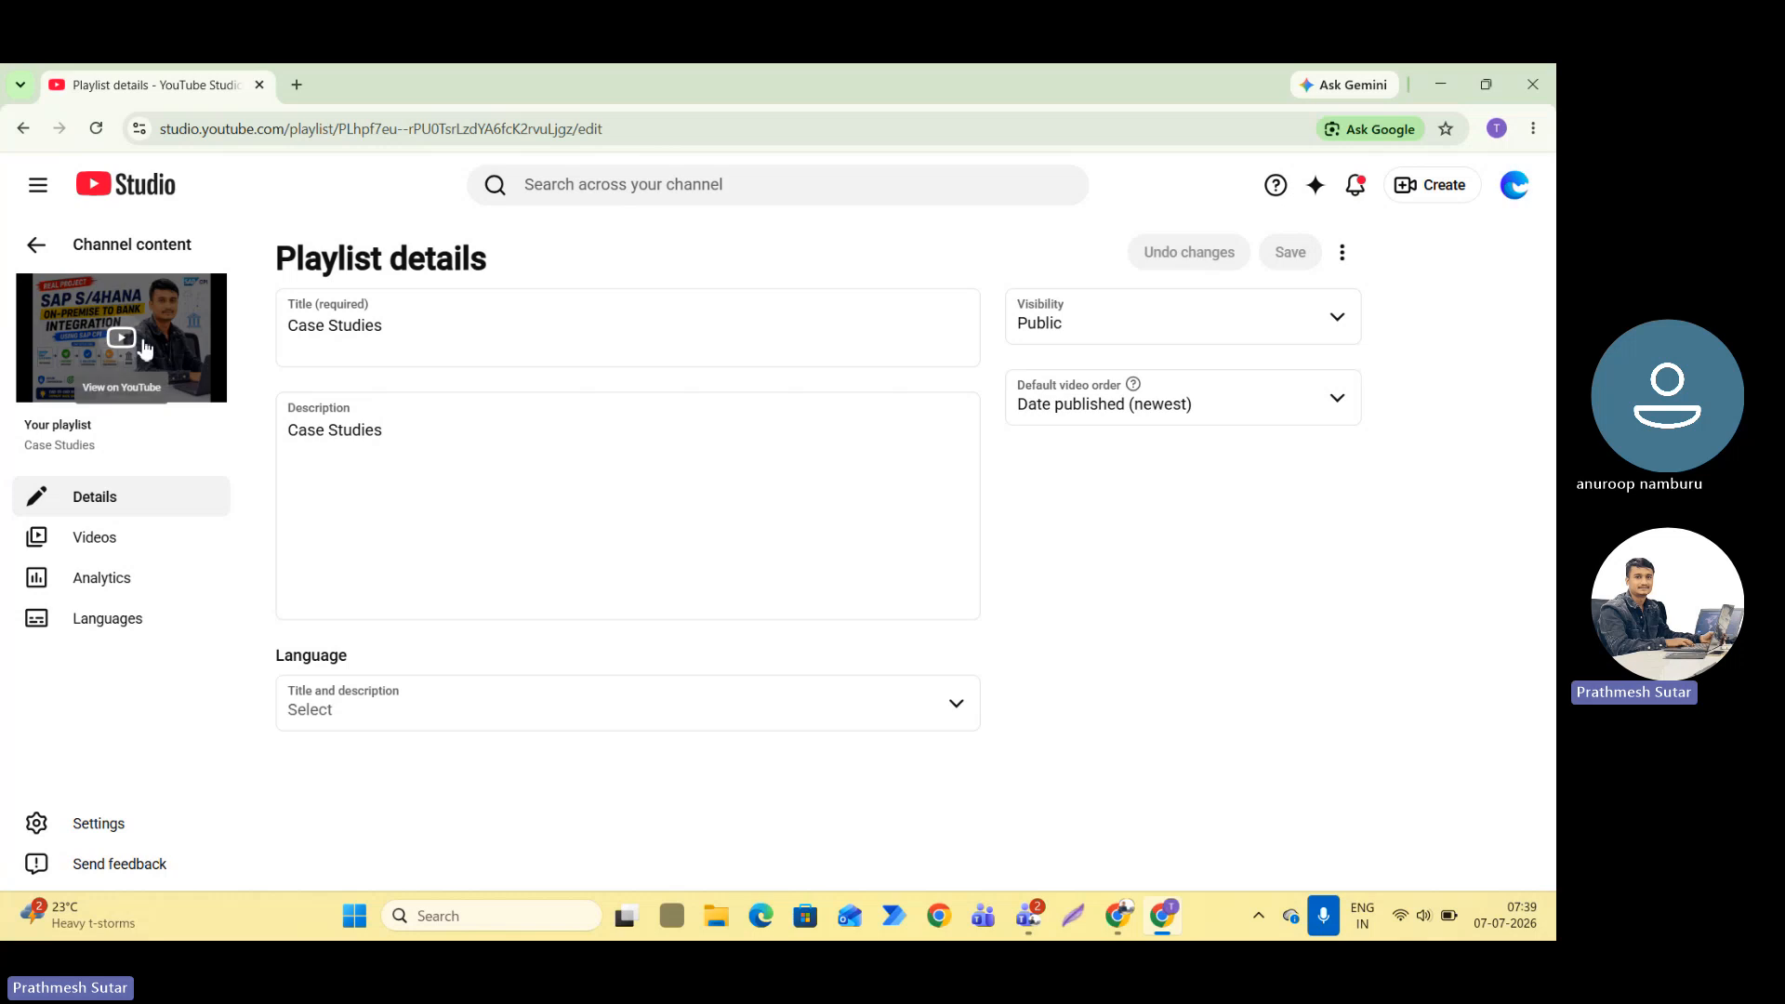
click(123, 342)
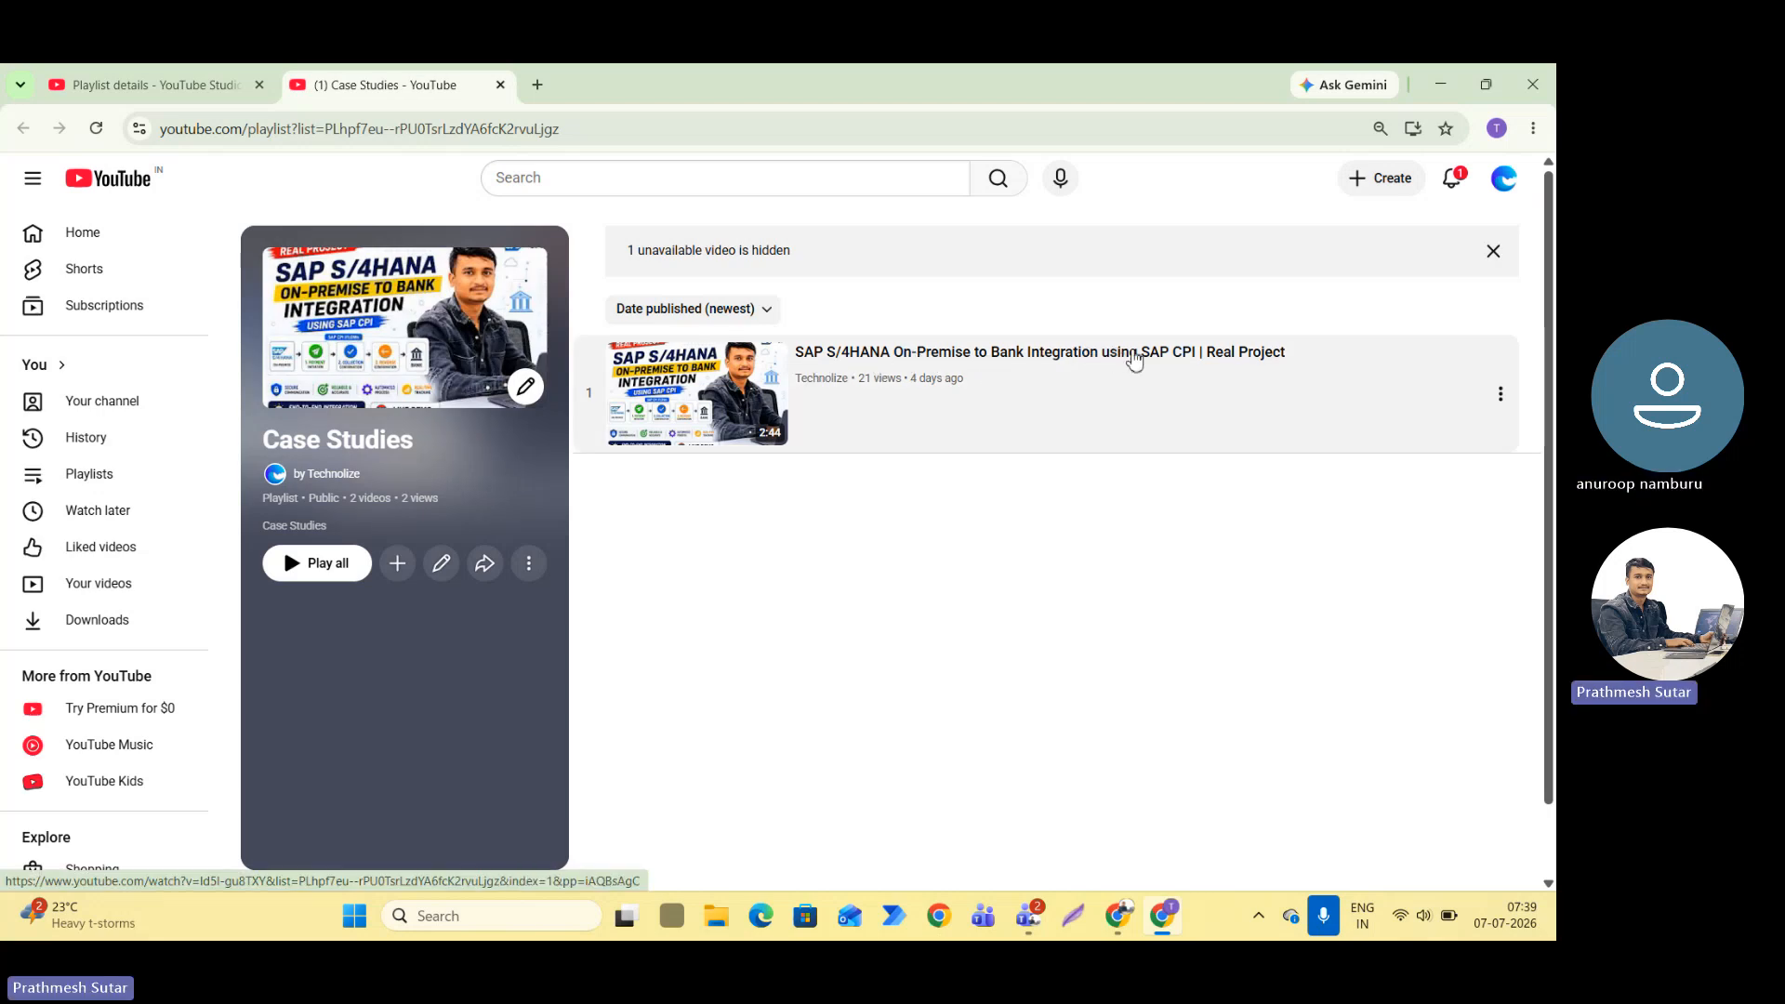
click(990, 361)
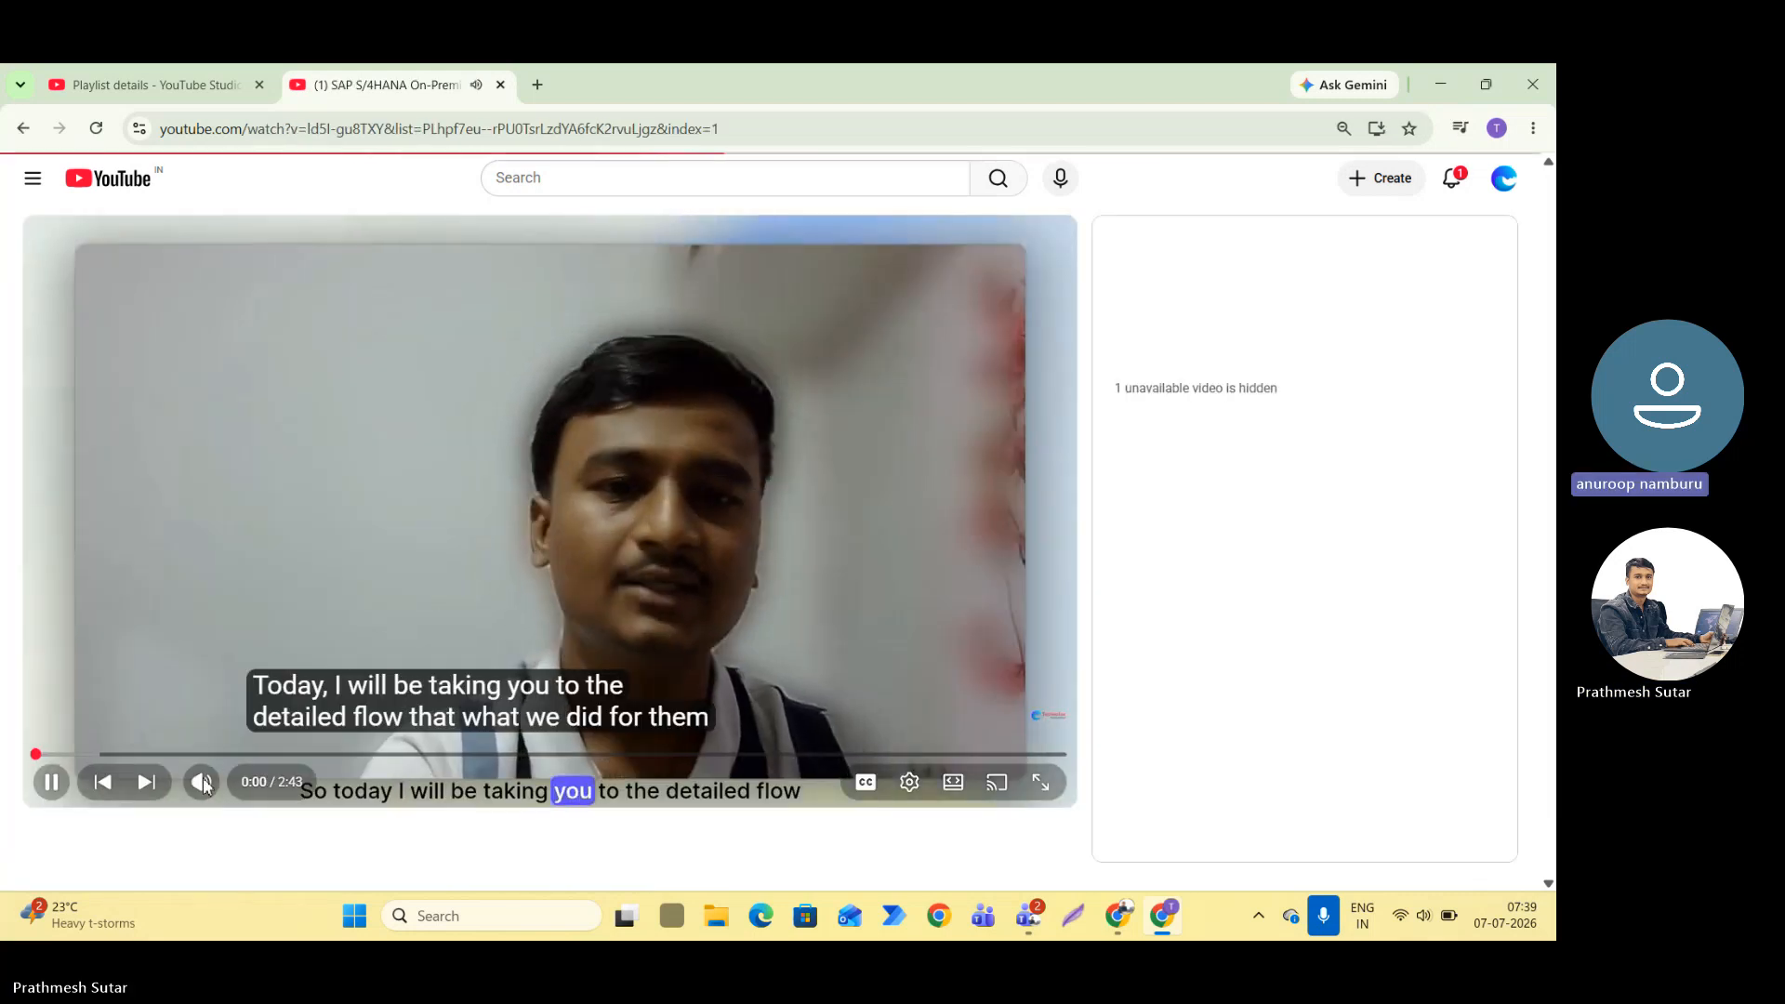
Skim the bank integration video, including full screen, skipping ahead to 0:55 and 1:39, and leave full screen.
click(82, 738)
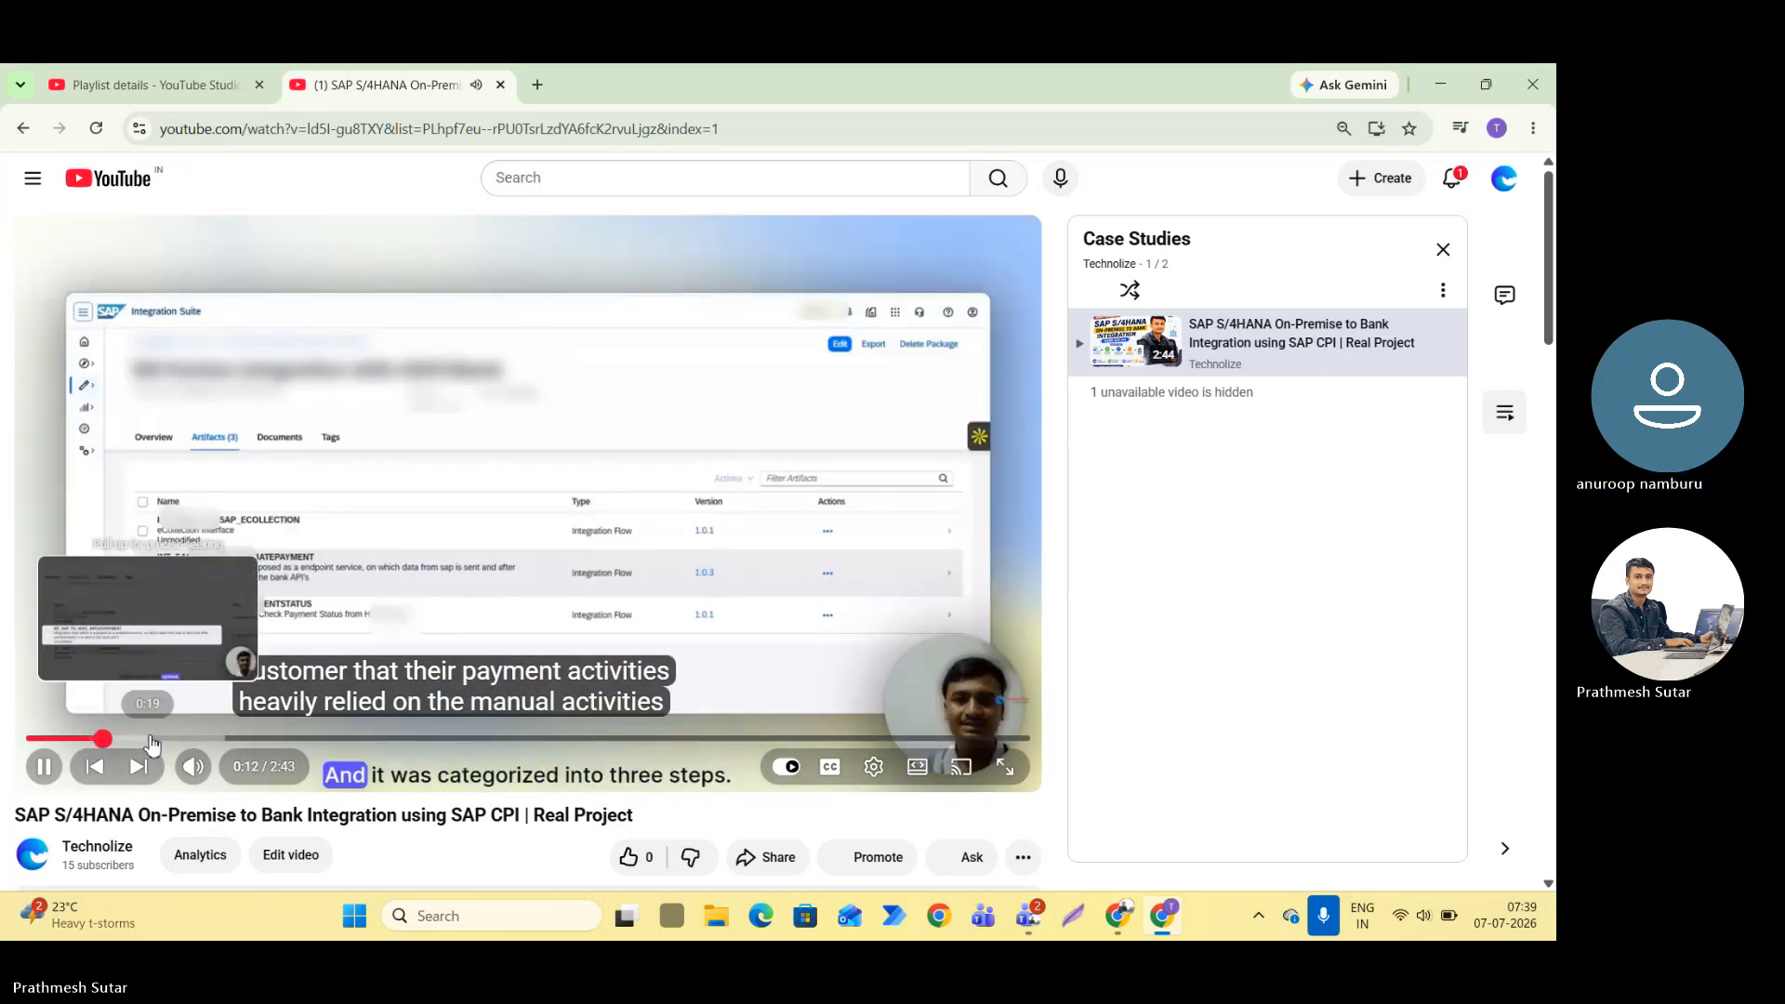
click(152, 740)
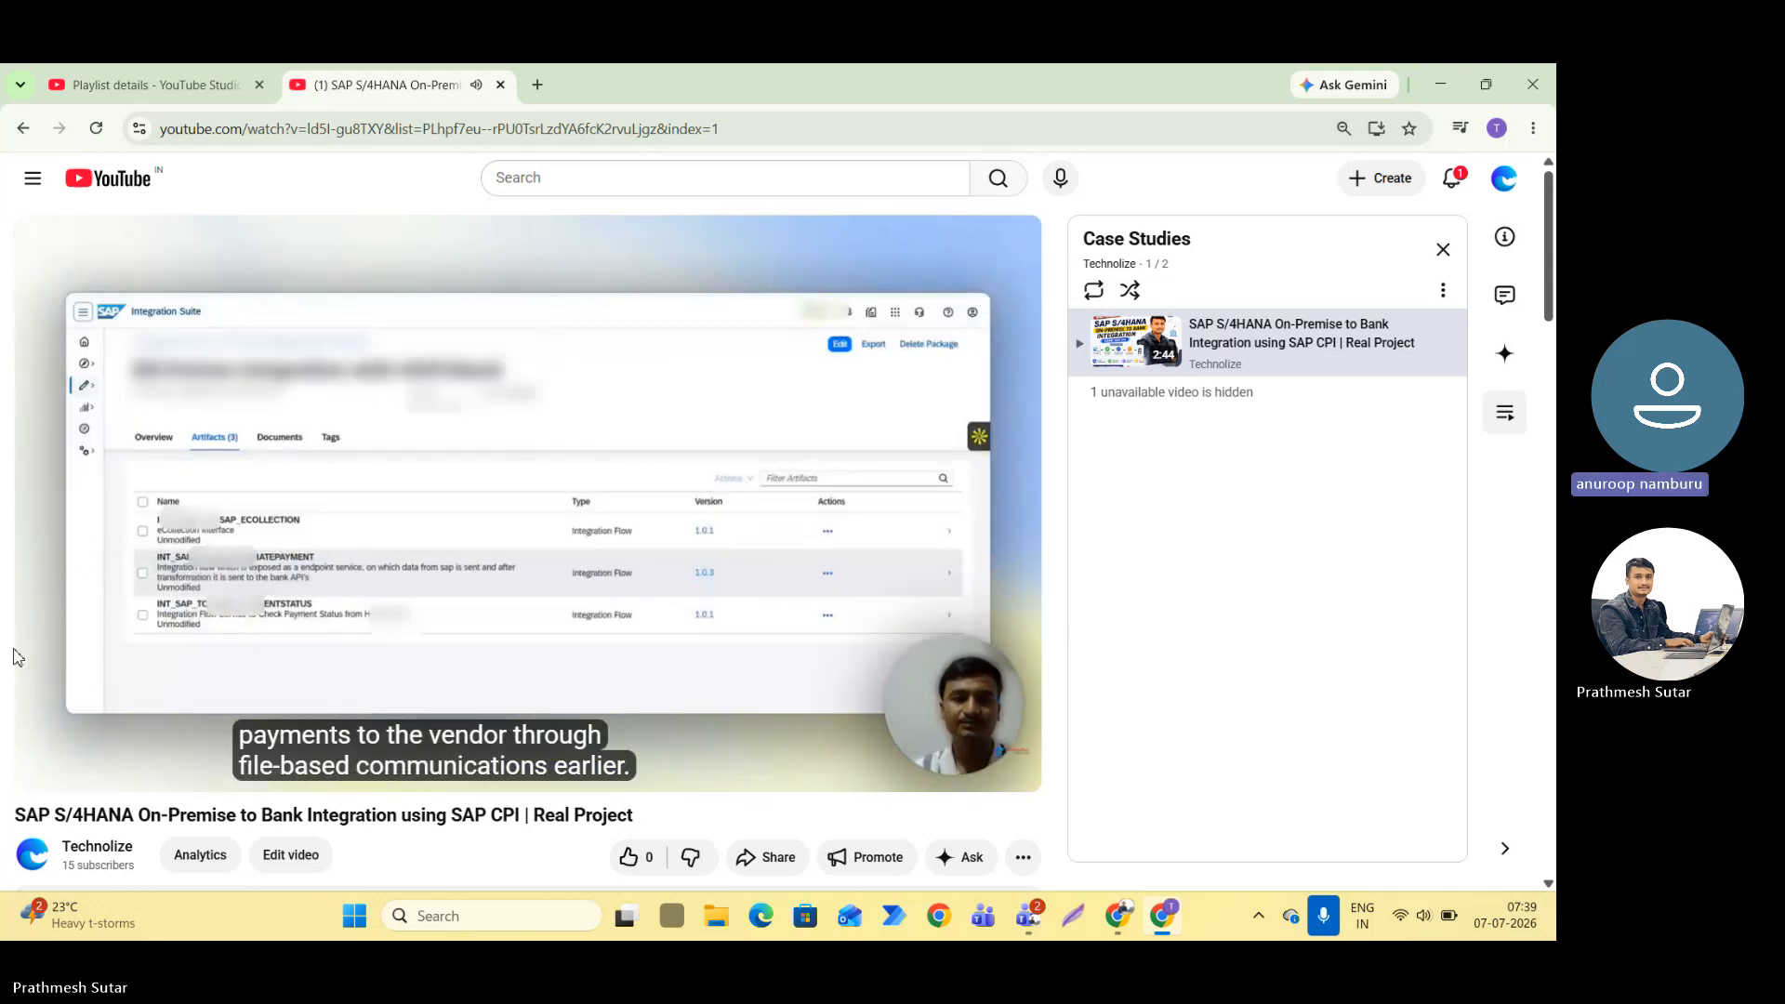
click(1005, 766)
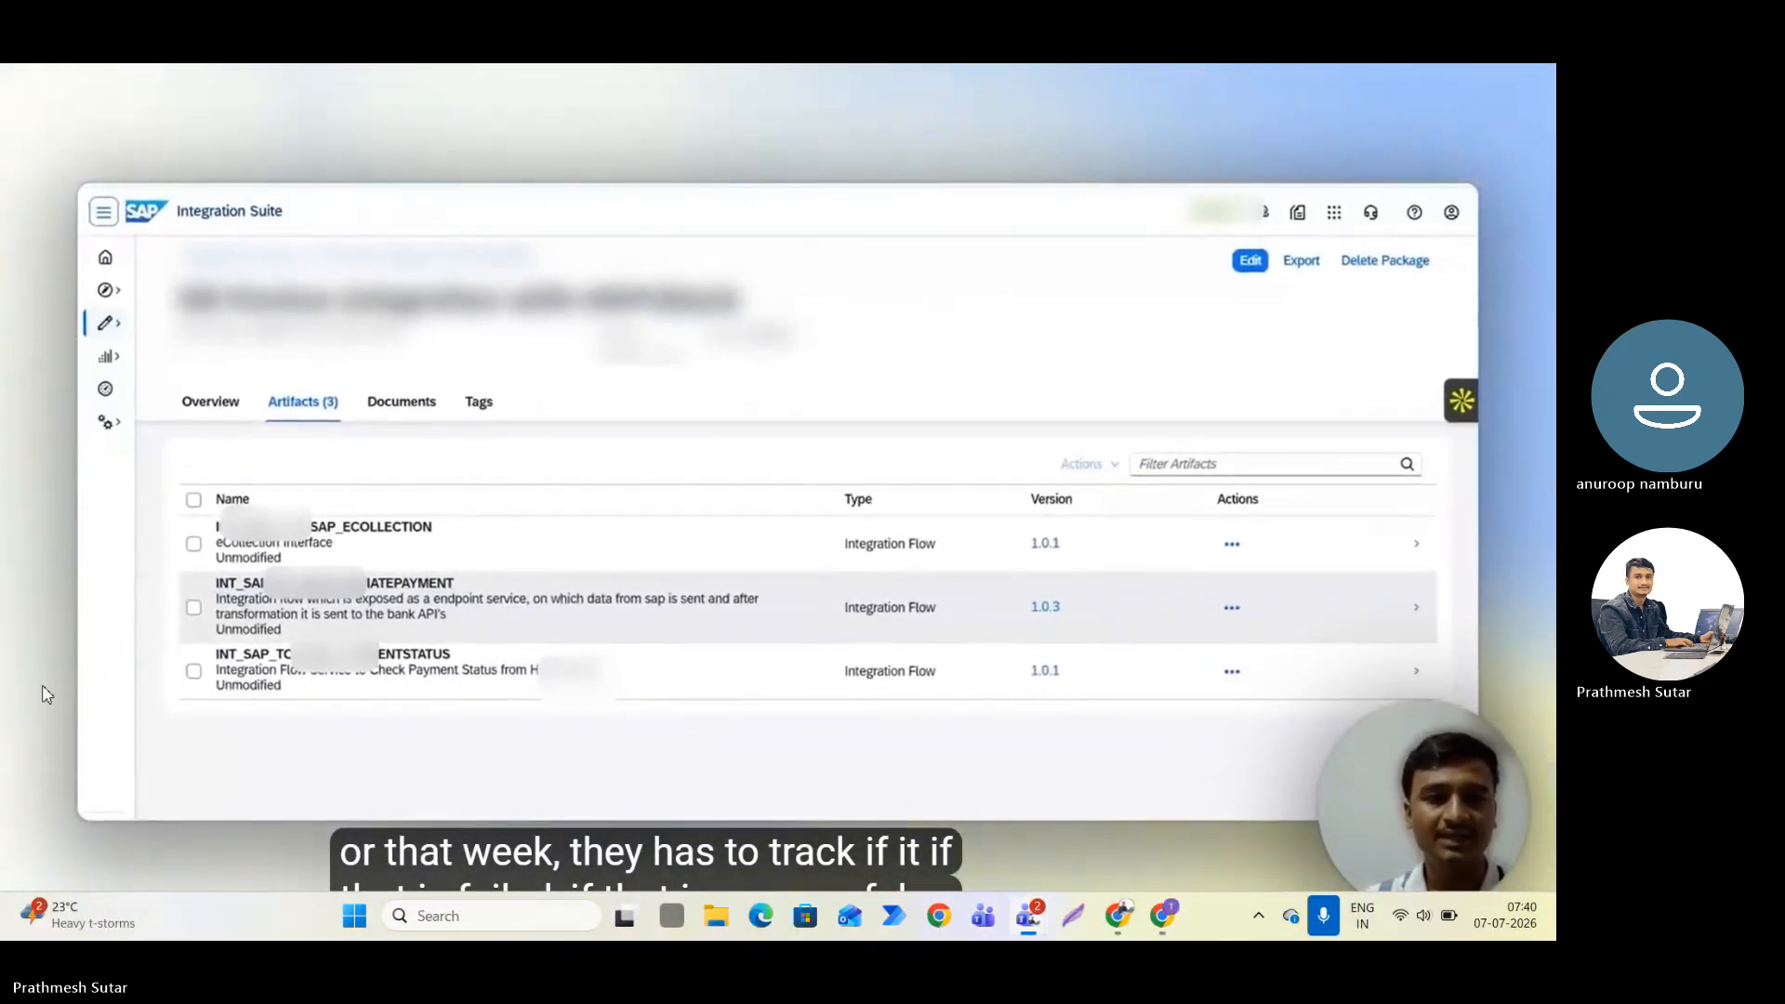
mouse_move(821, 694)
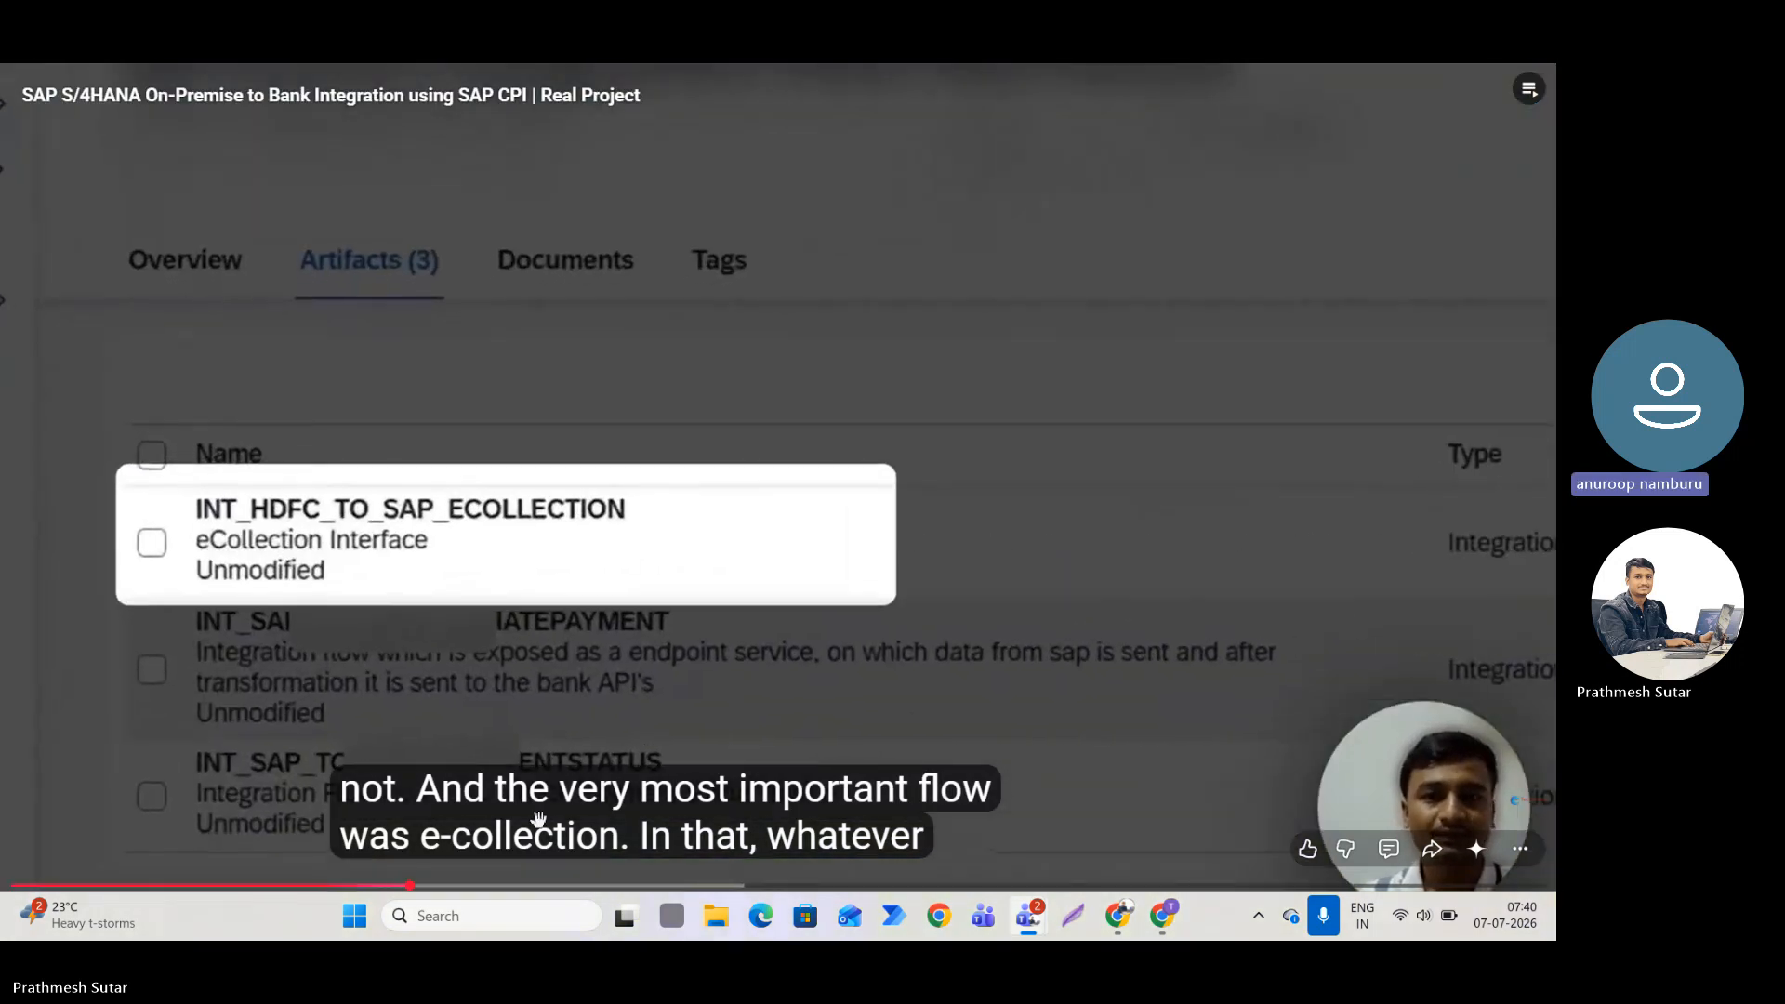
click(530, 885)
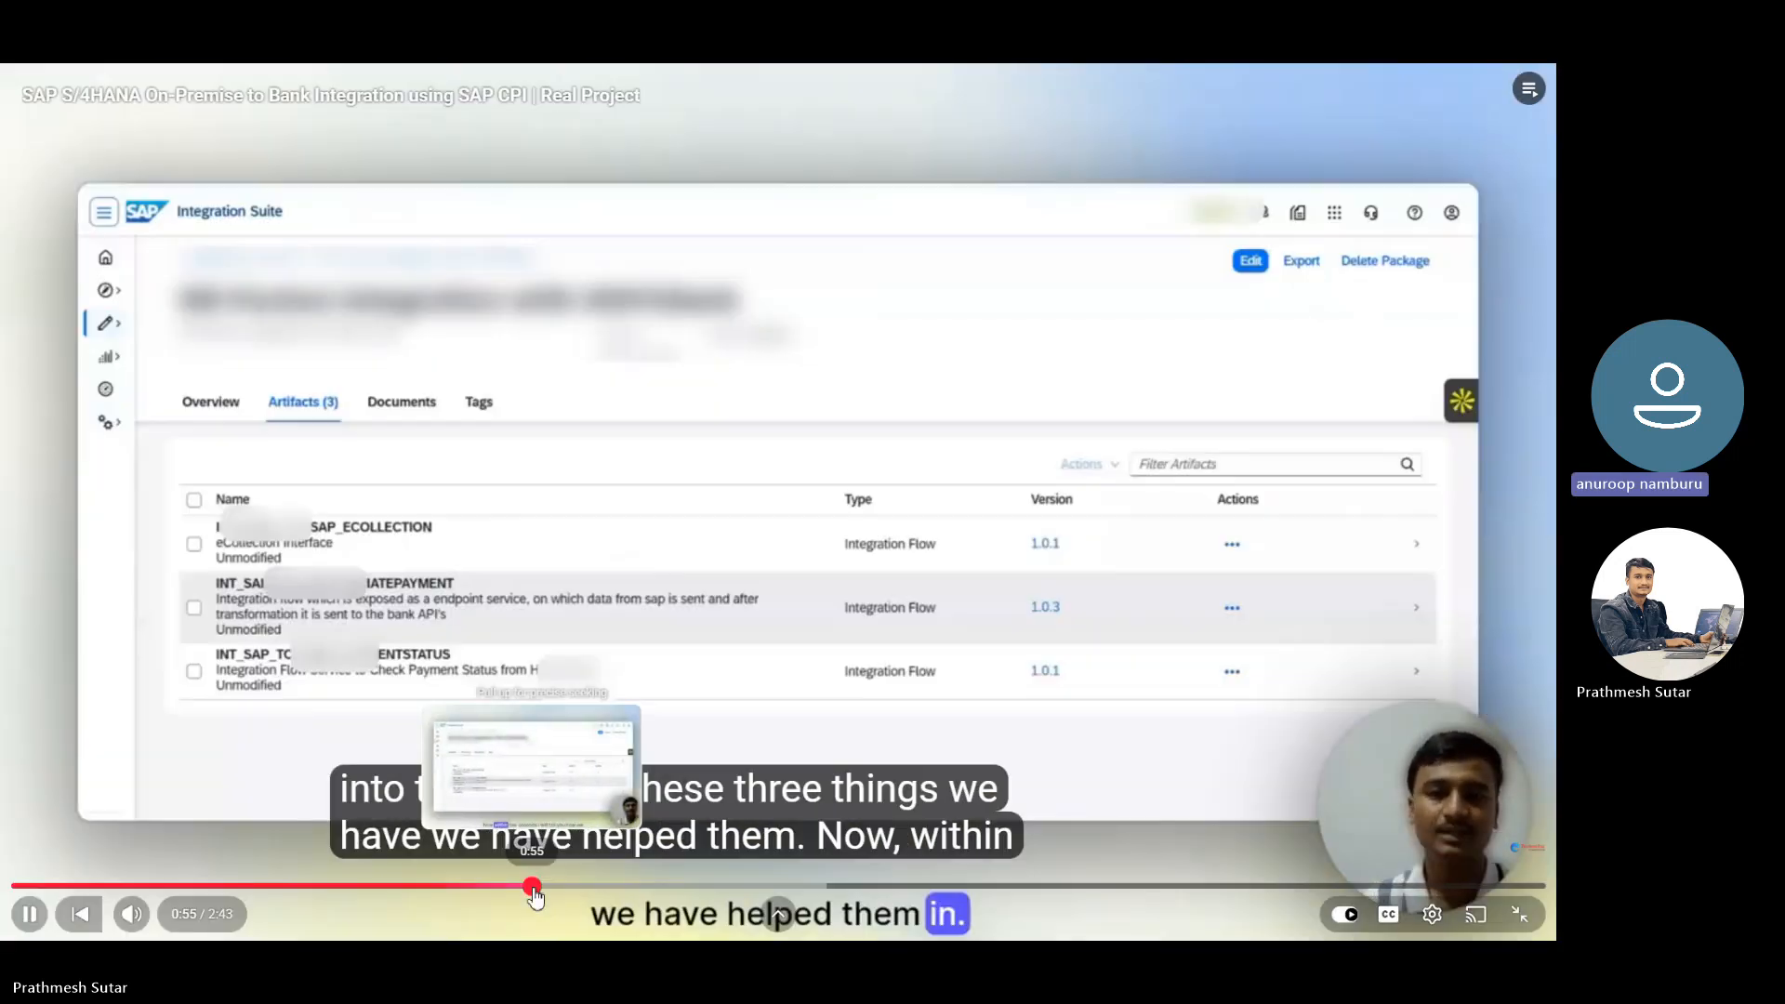
click(948, 885)
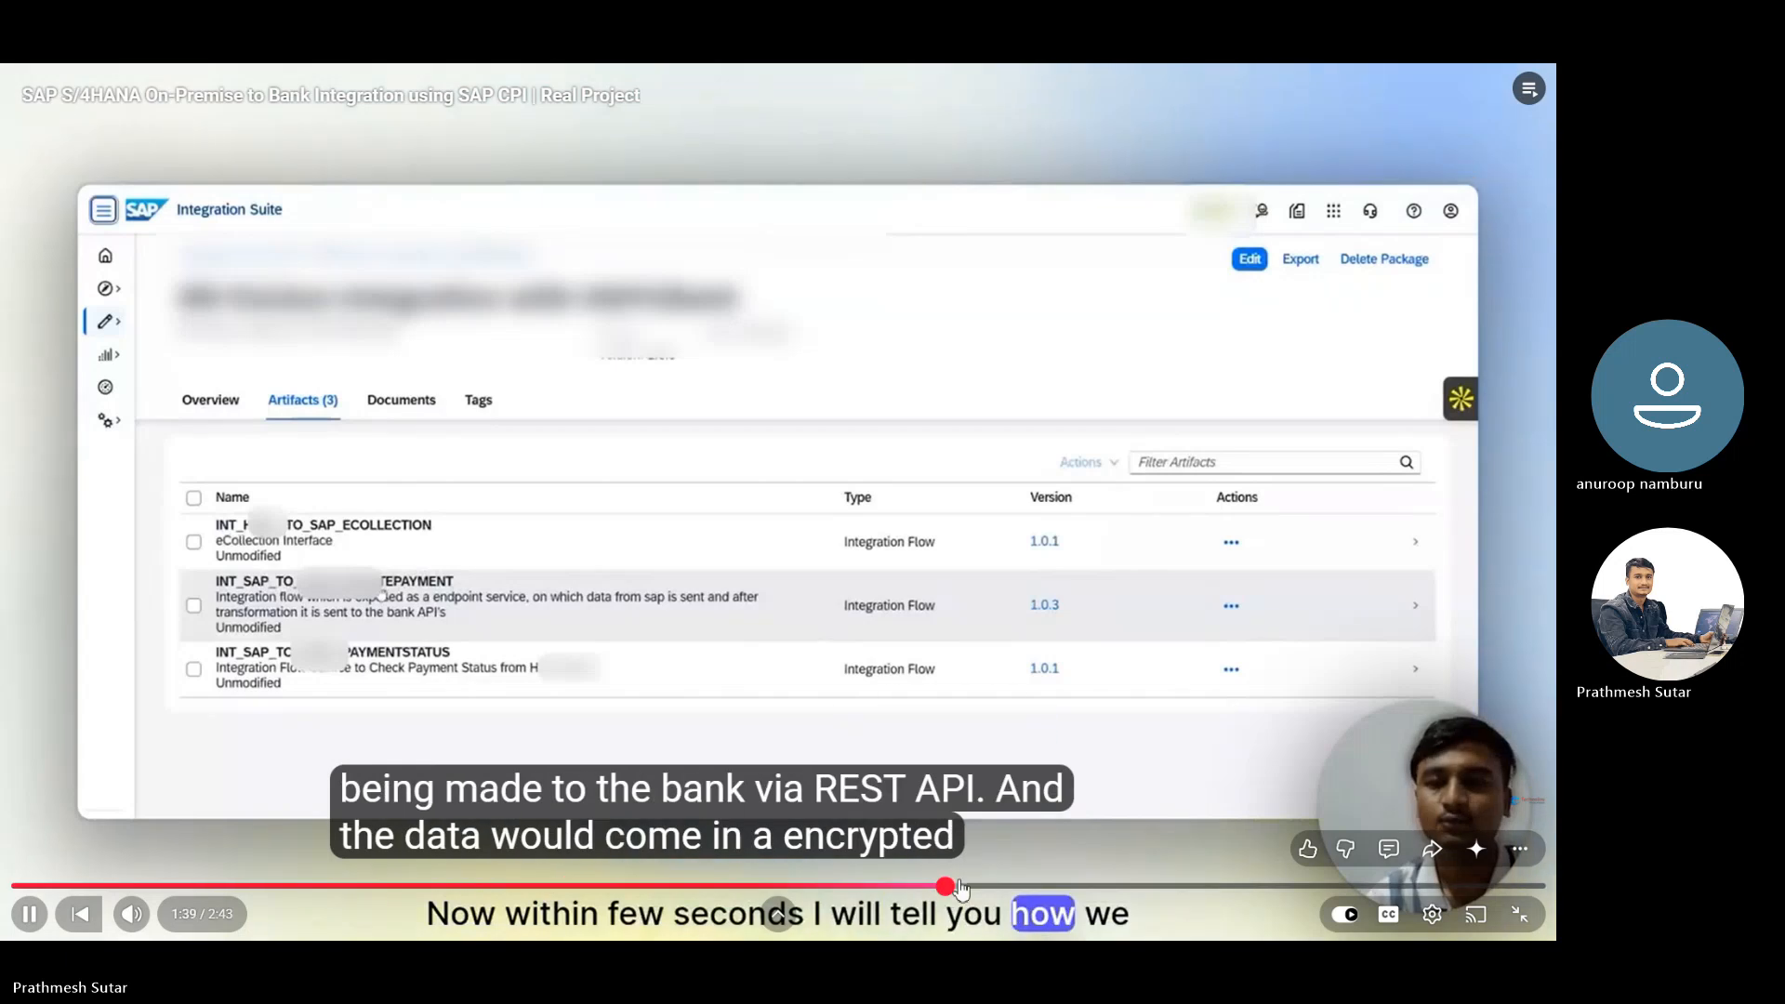
click(1520, 915)
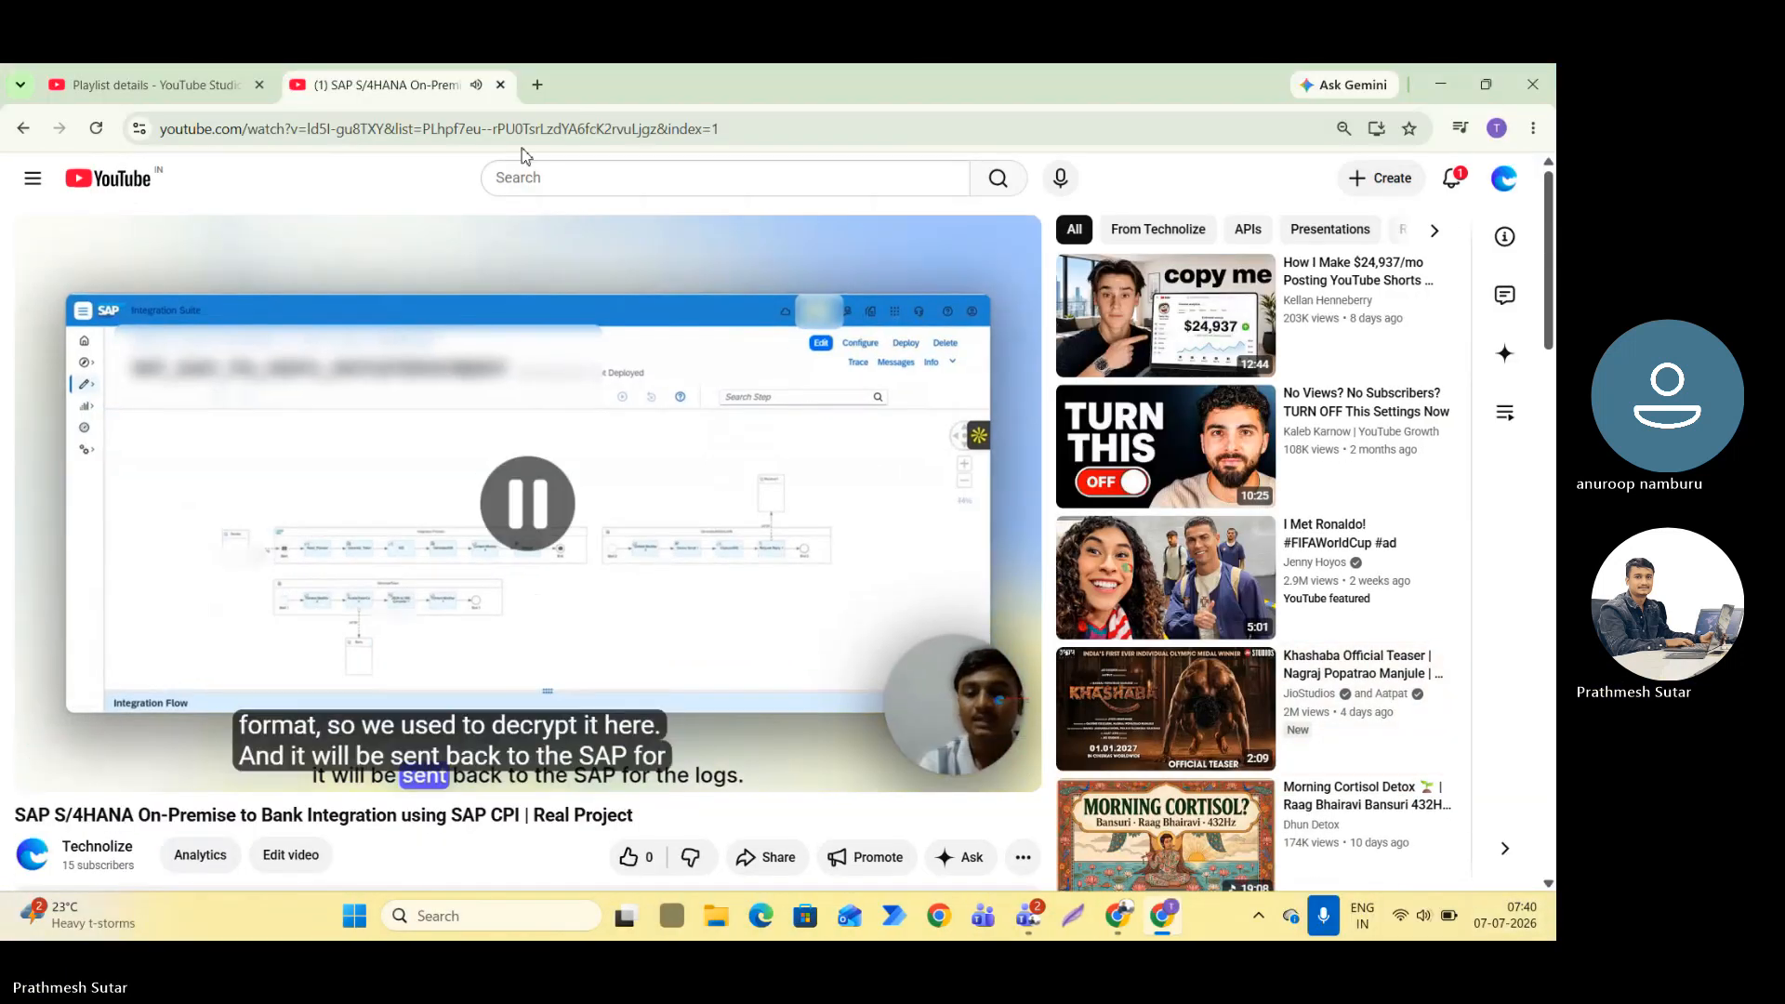
Close the video and the YouTube Studio window, minimize Teams, refresh the desktop and switch back to SAP Integration Suite.
click(499, 85)
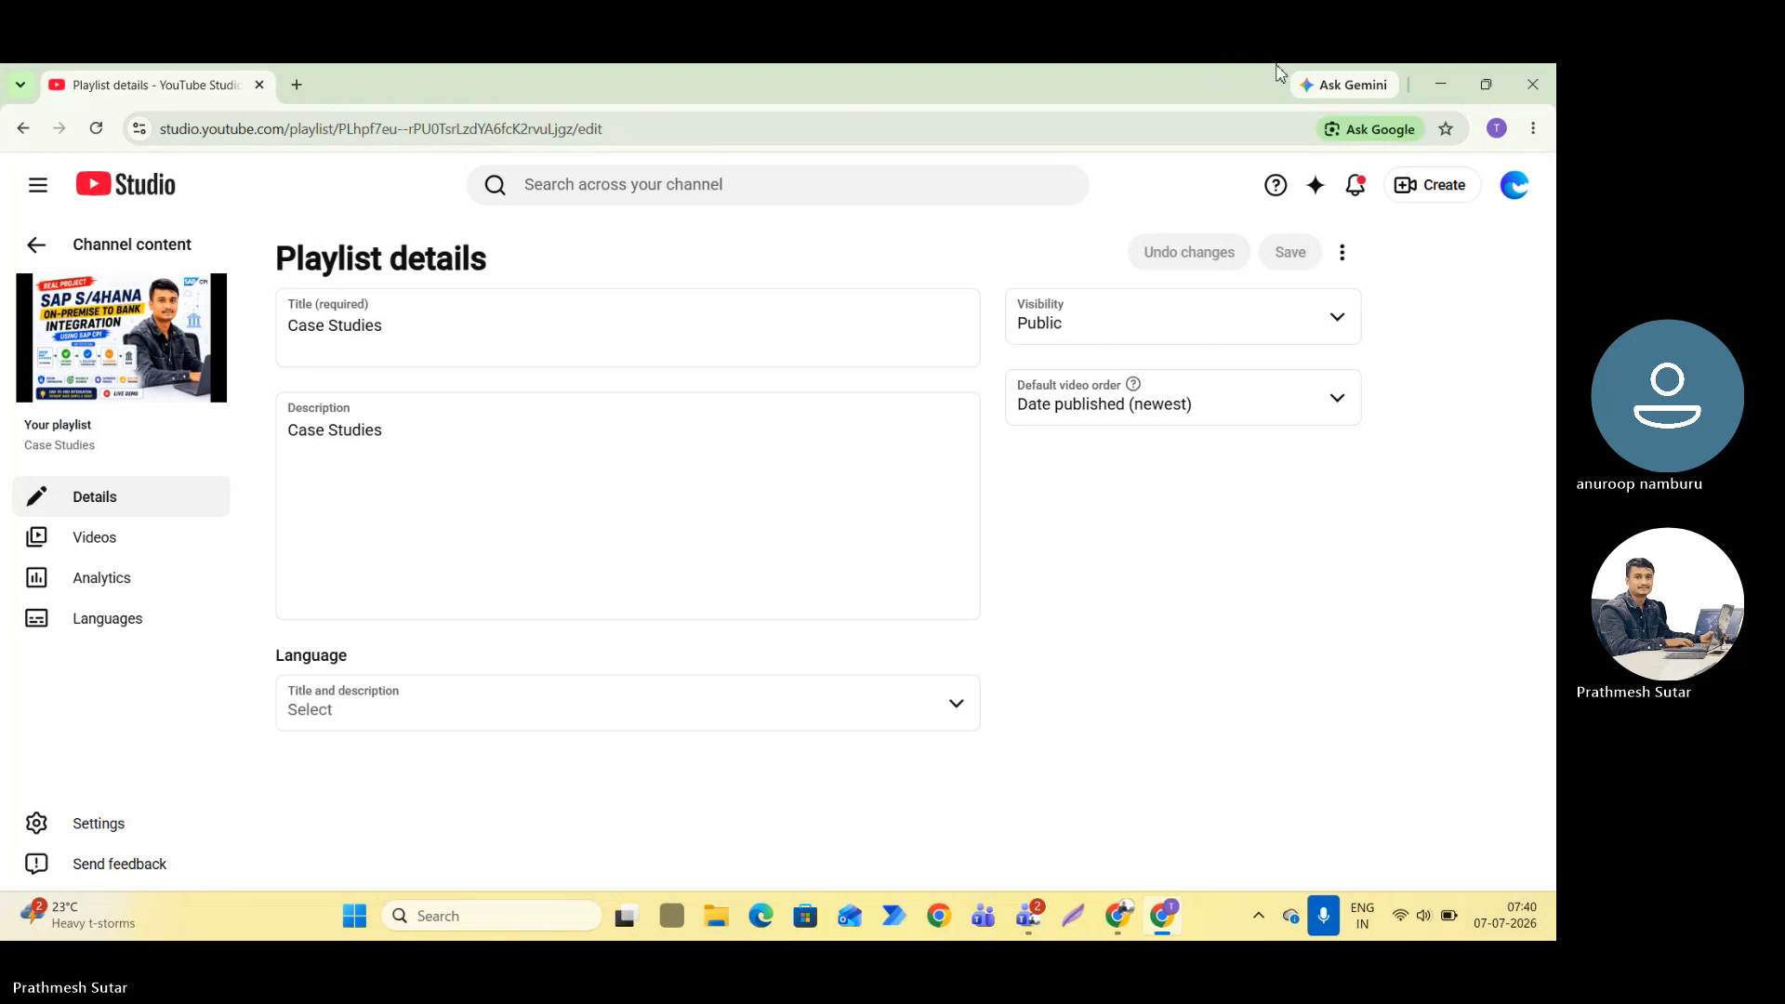
click(1533, 84)
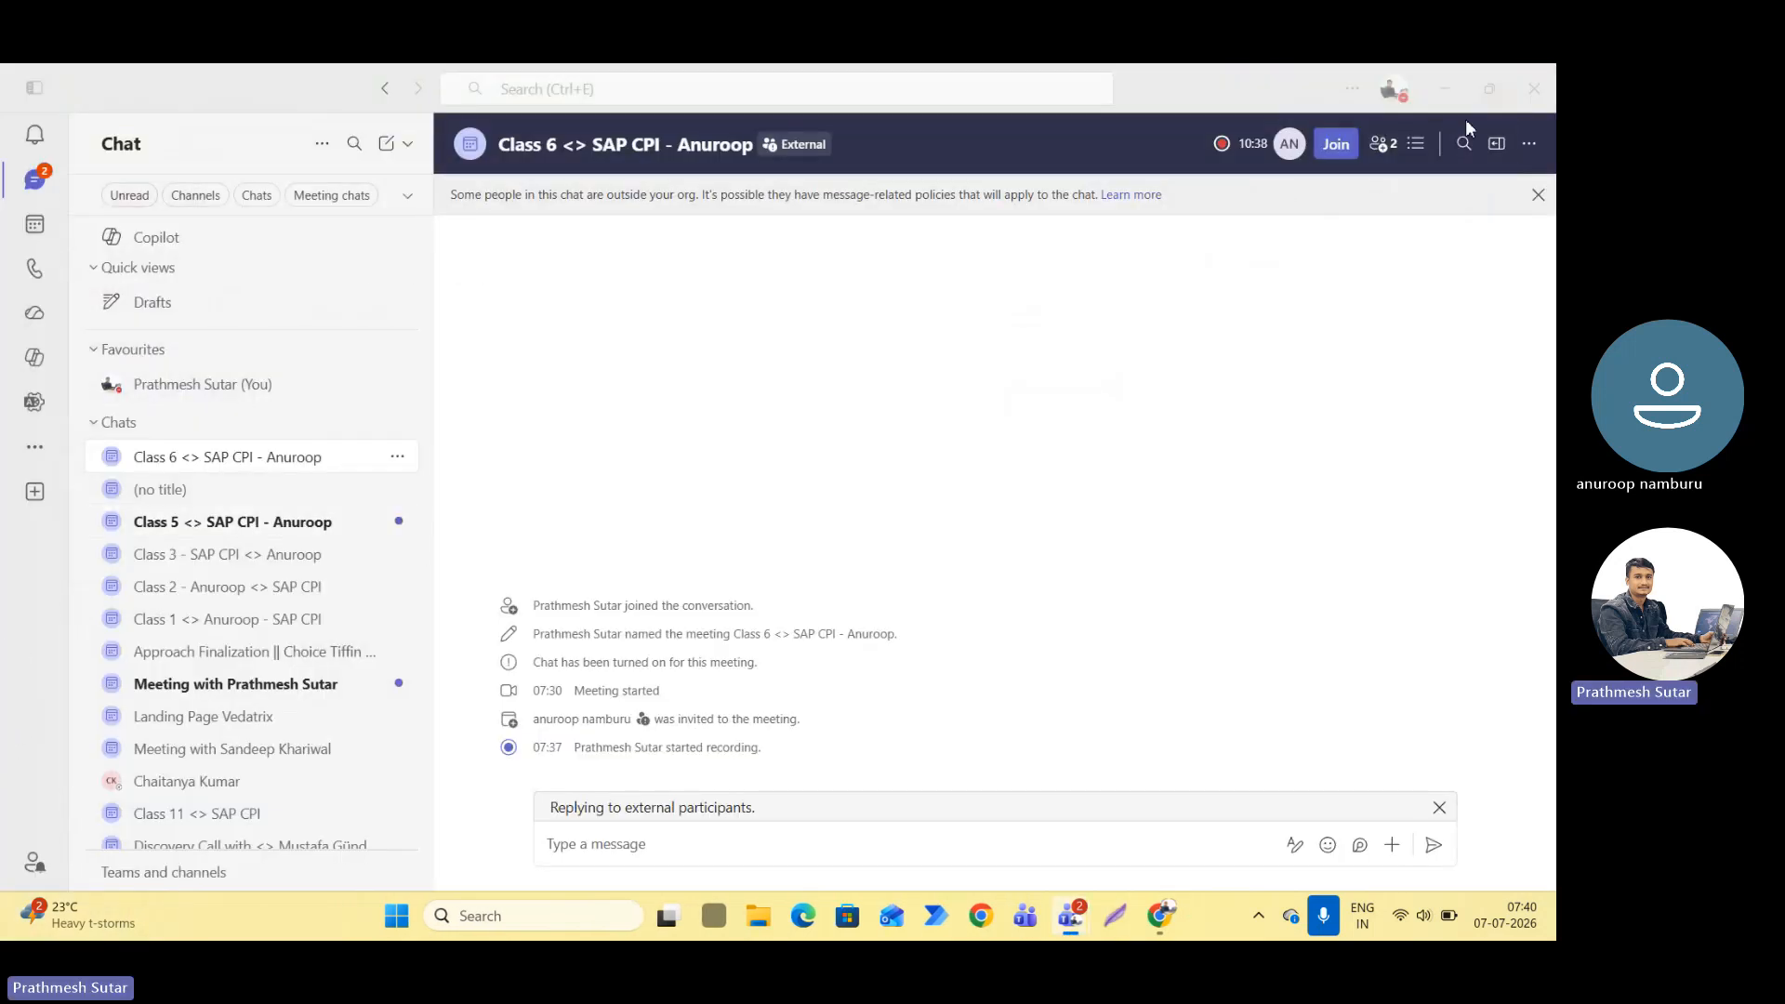
click(1446, 90)
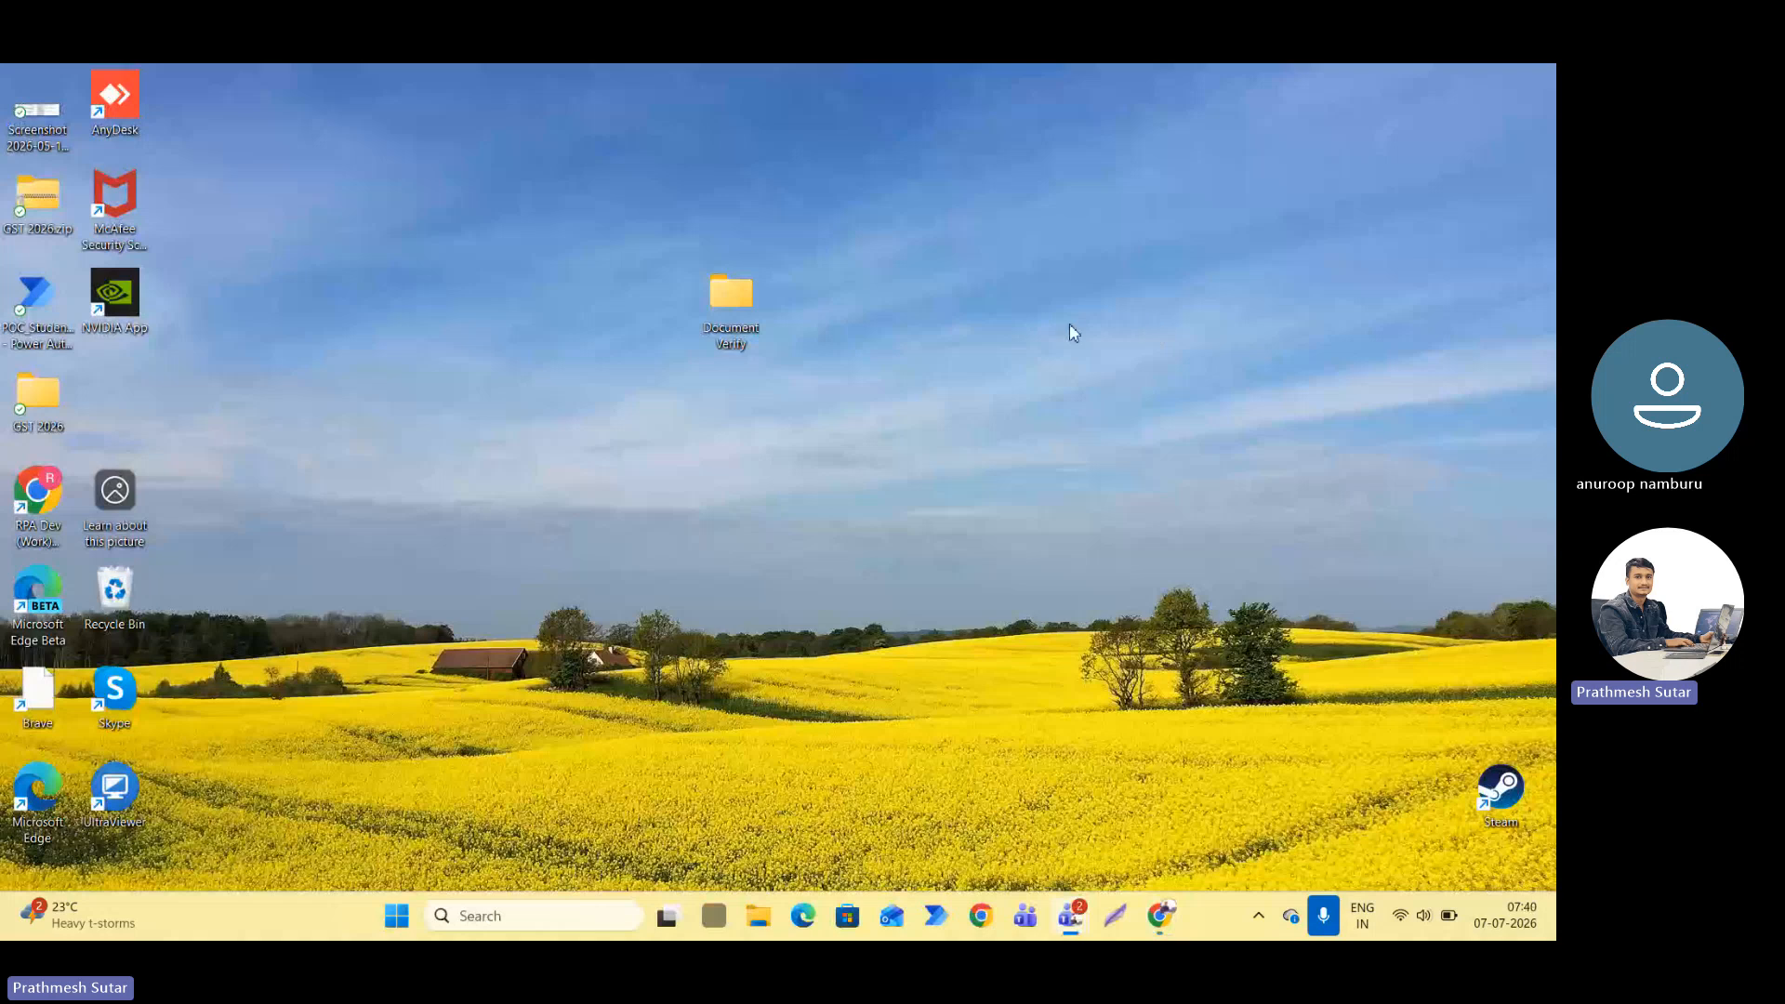
right_click(667, 442)
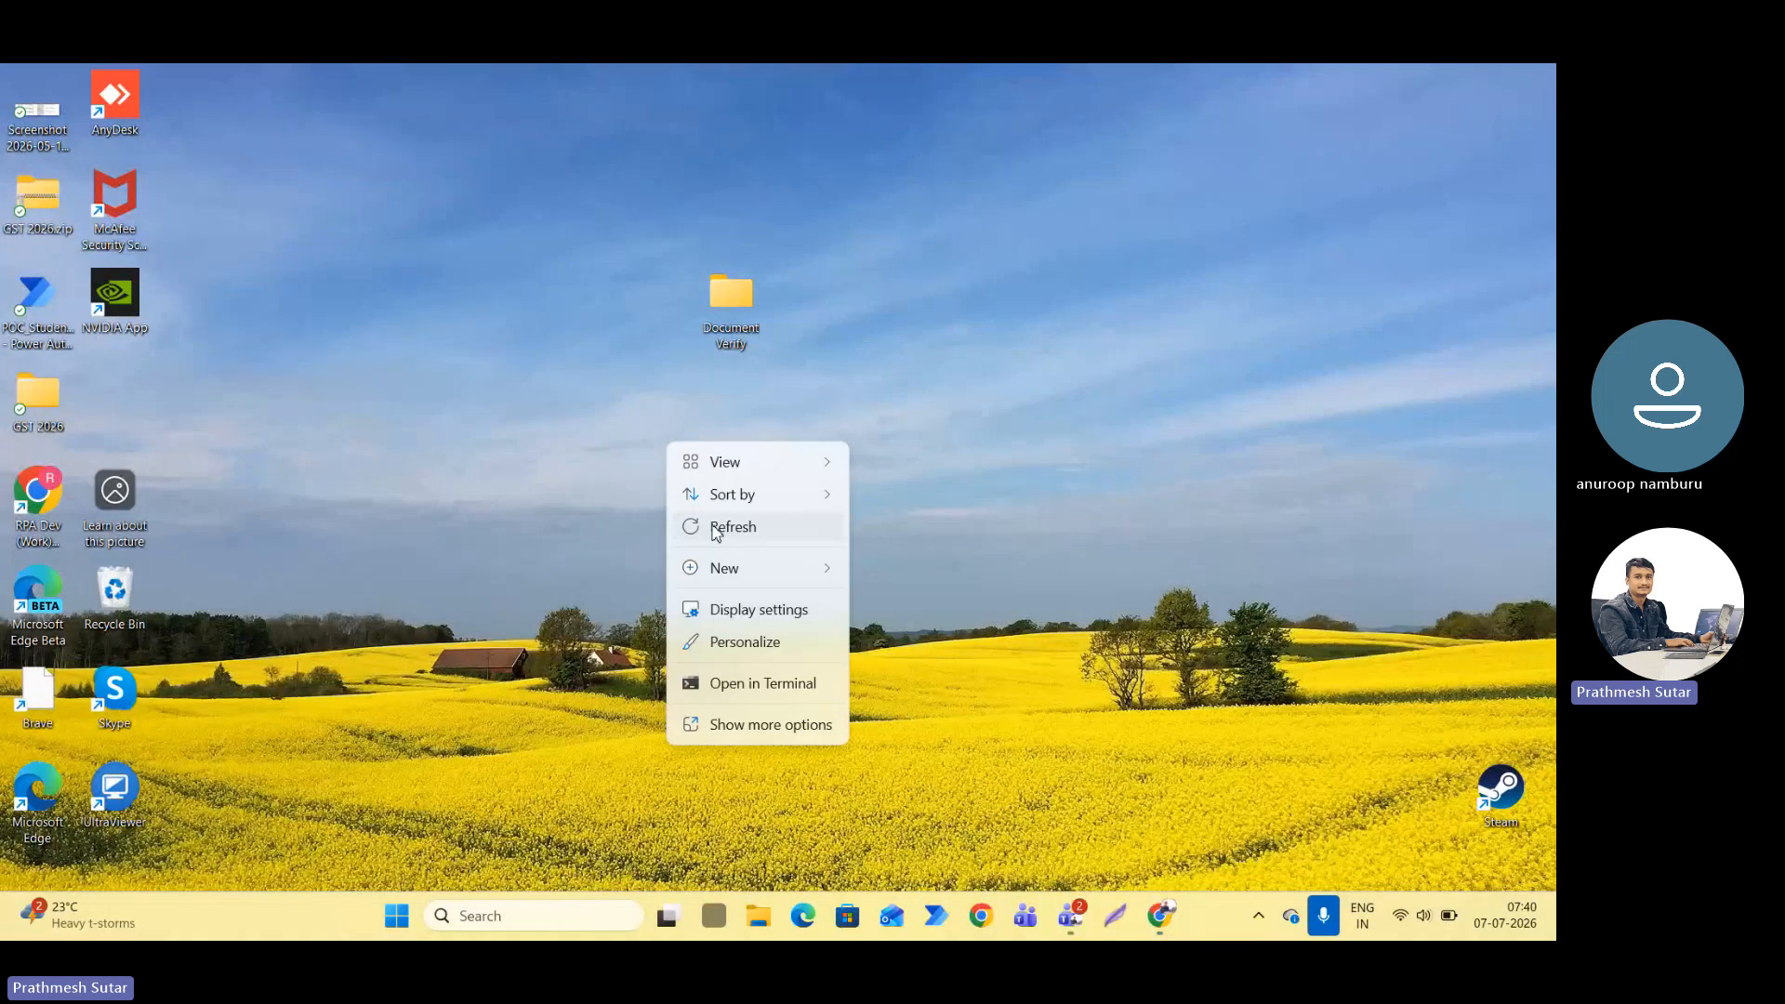
click(715, 522)
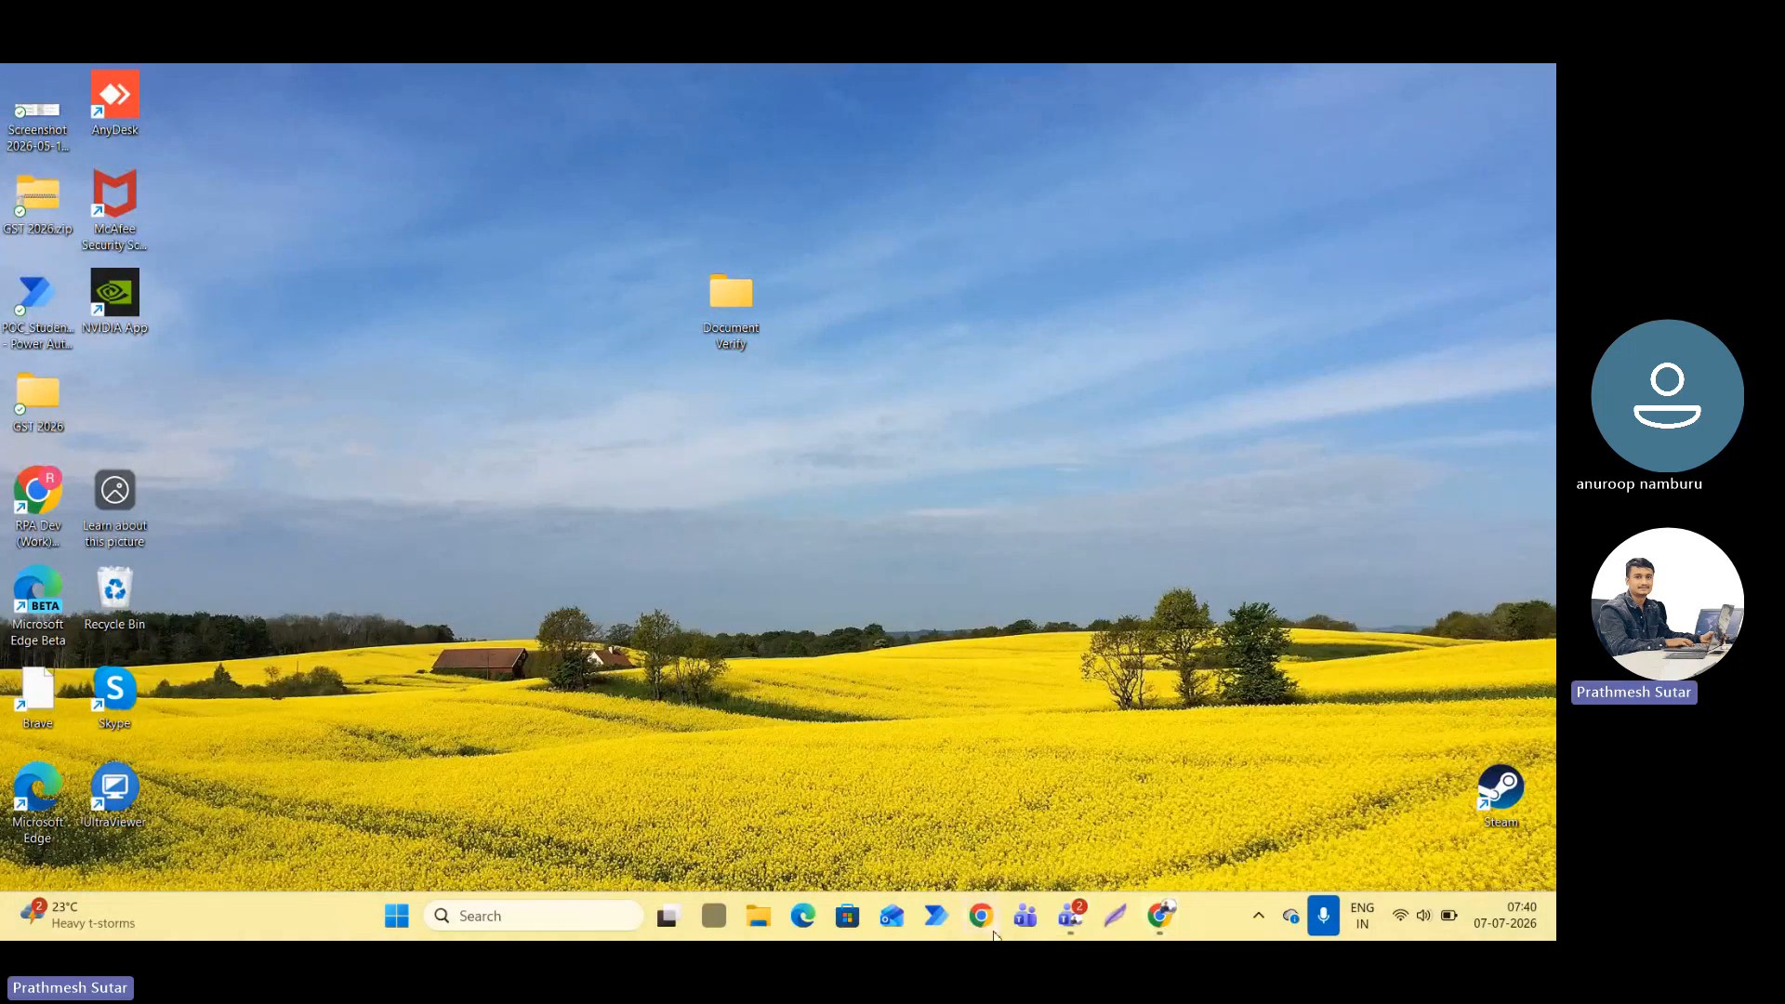
mouse_move(1073, 920)
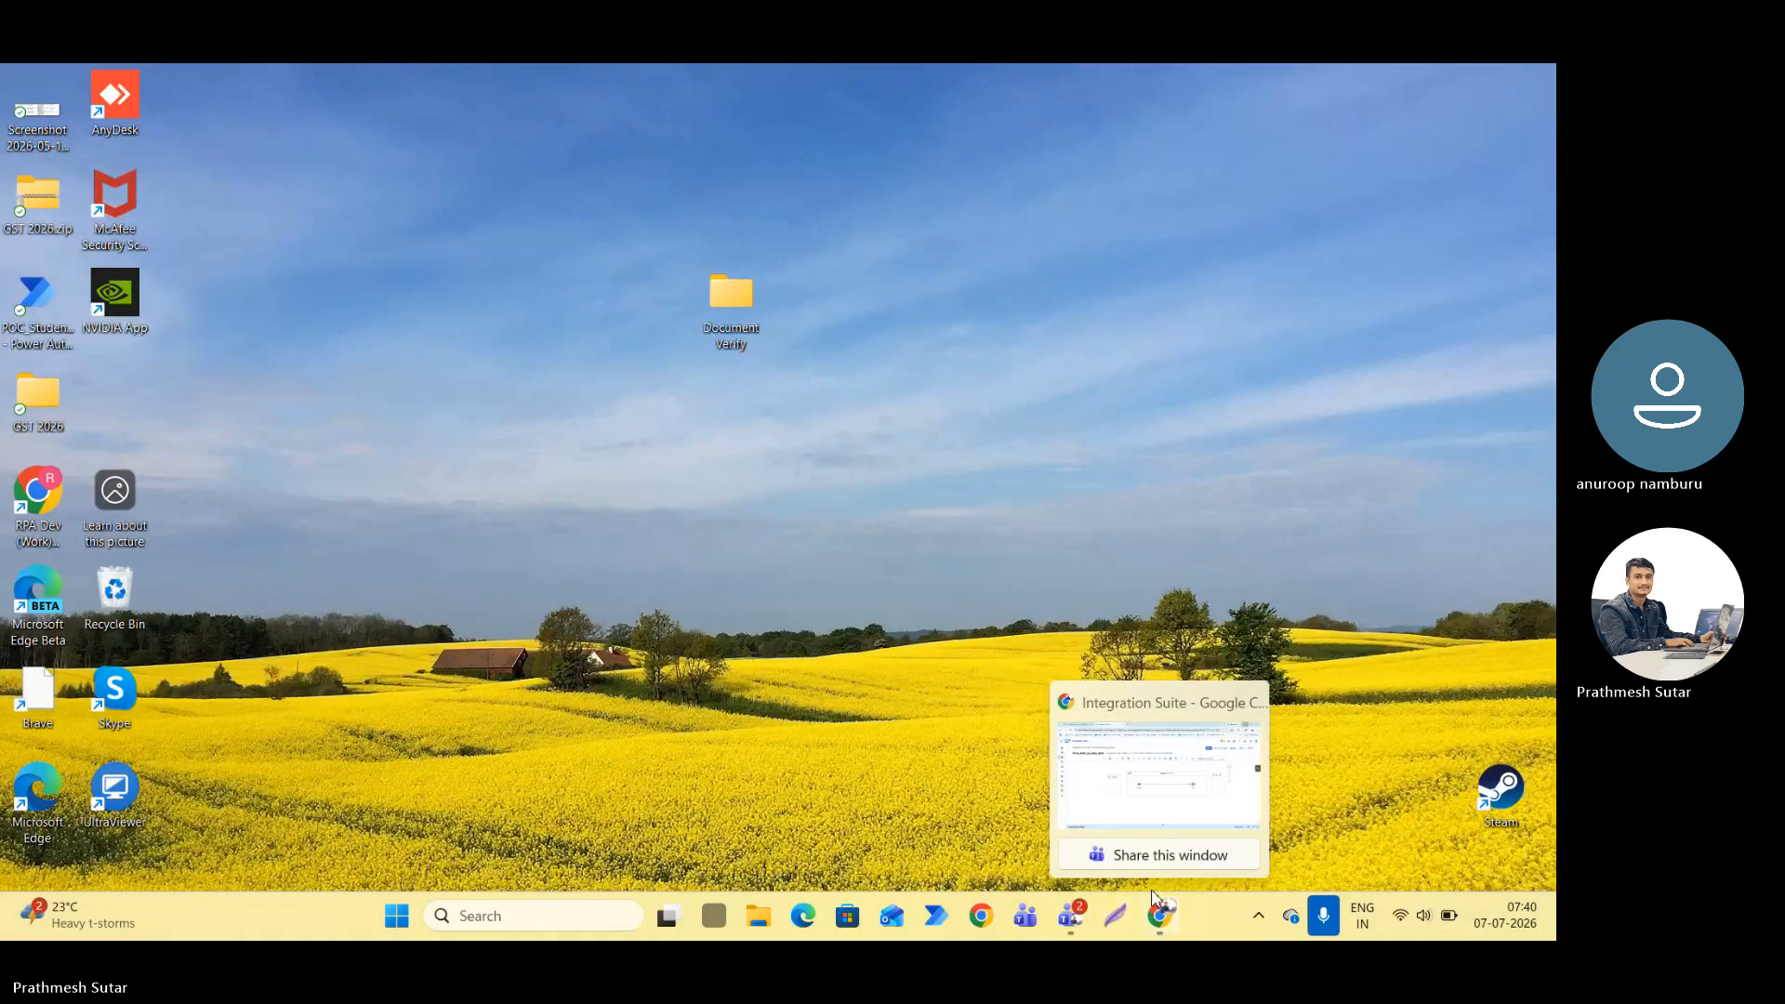
click(1153, 897)
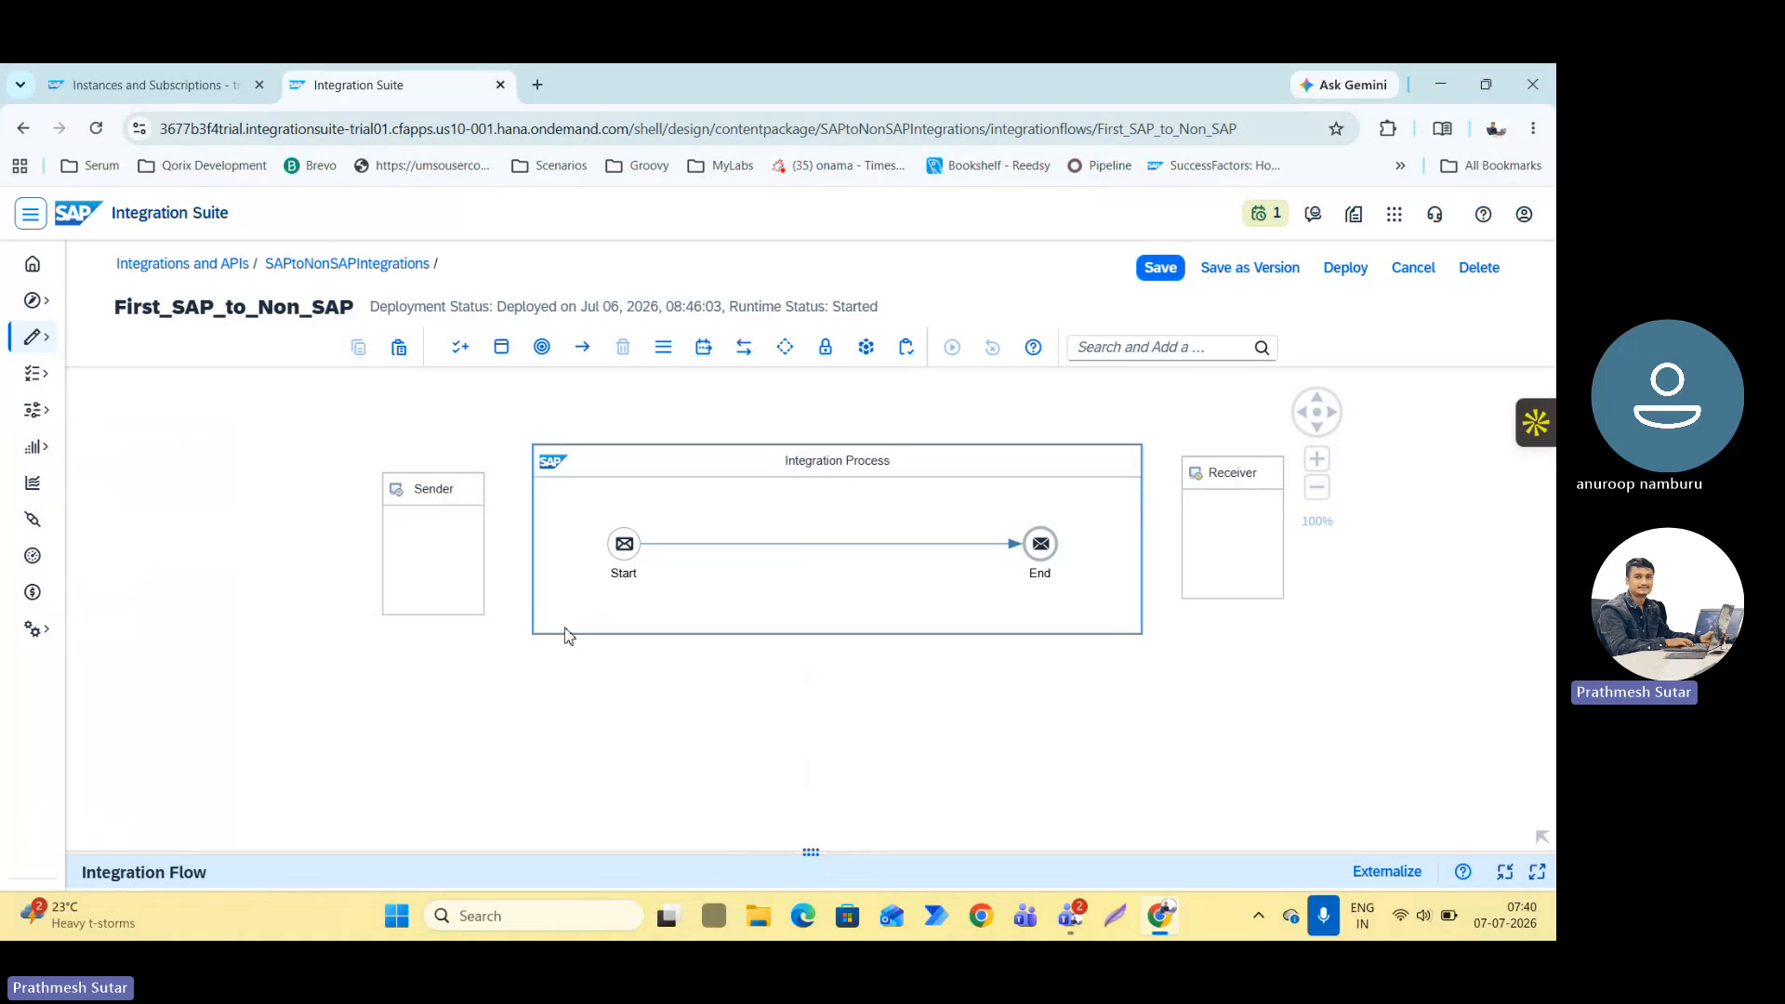
Review the available process elements, such as Exception Subprocess, Integration Process and Local Integration Process, for the flow.
click(505, 368)
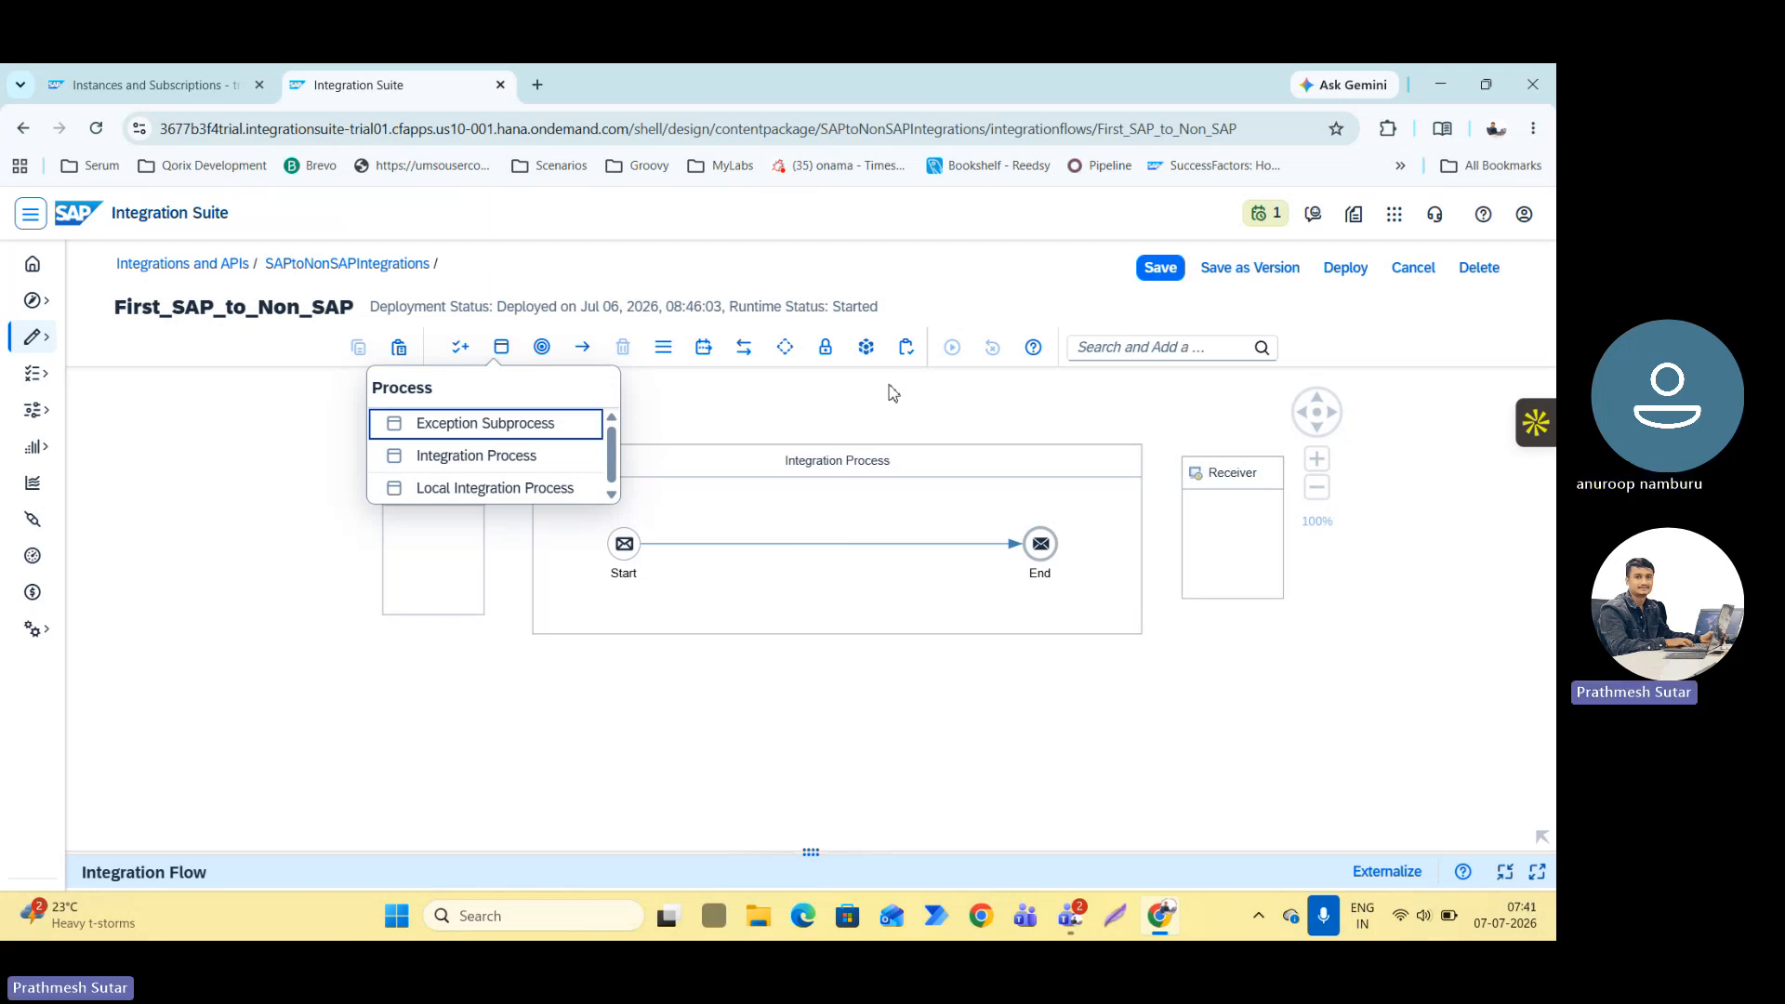
click(224, 507)
drag(415, 423, 308, 406)
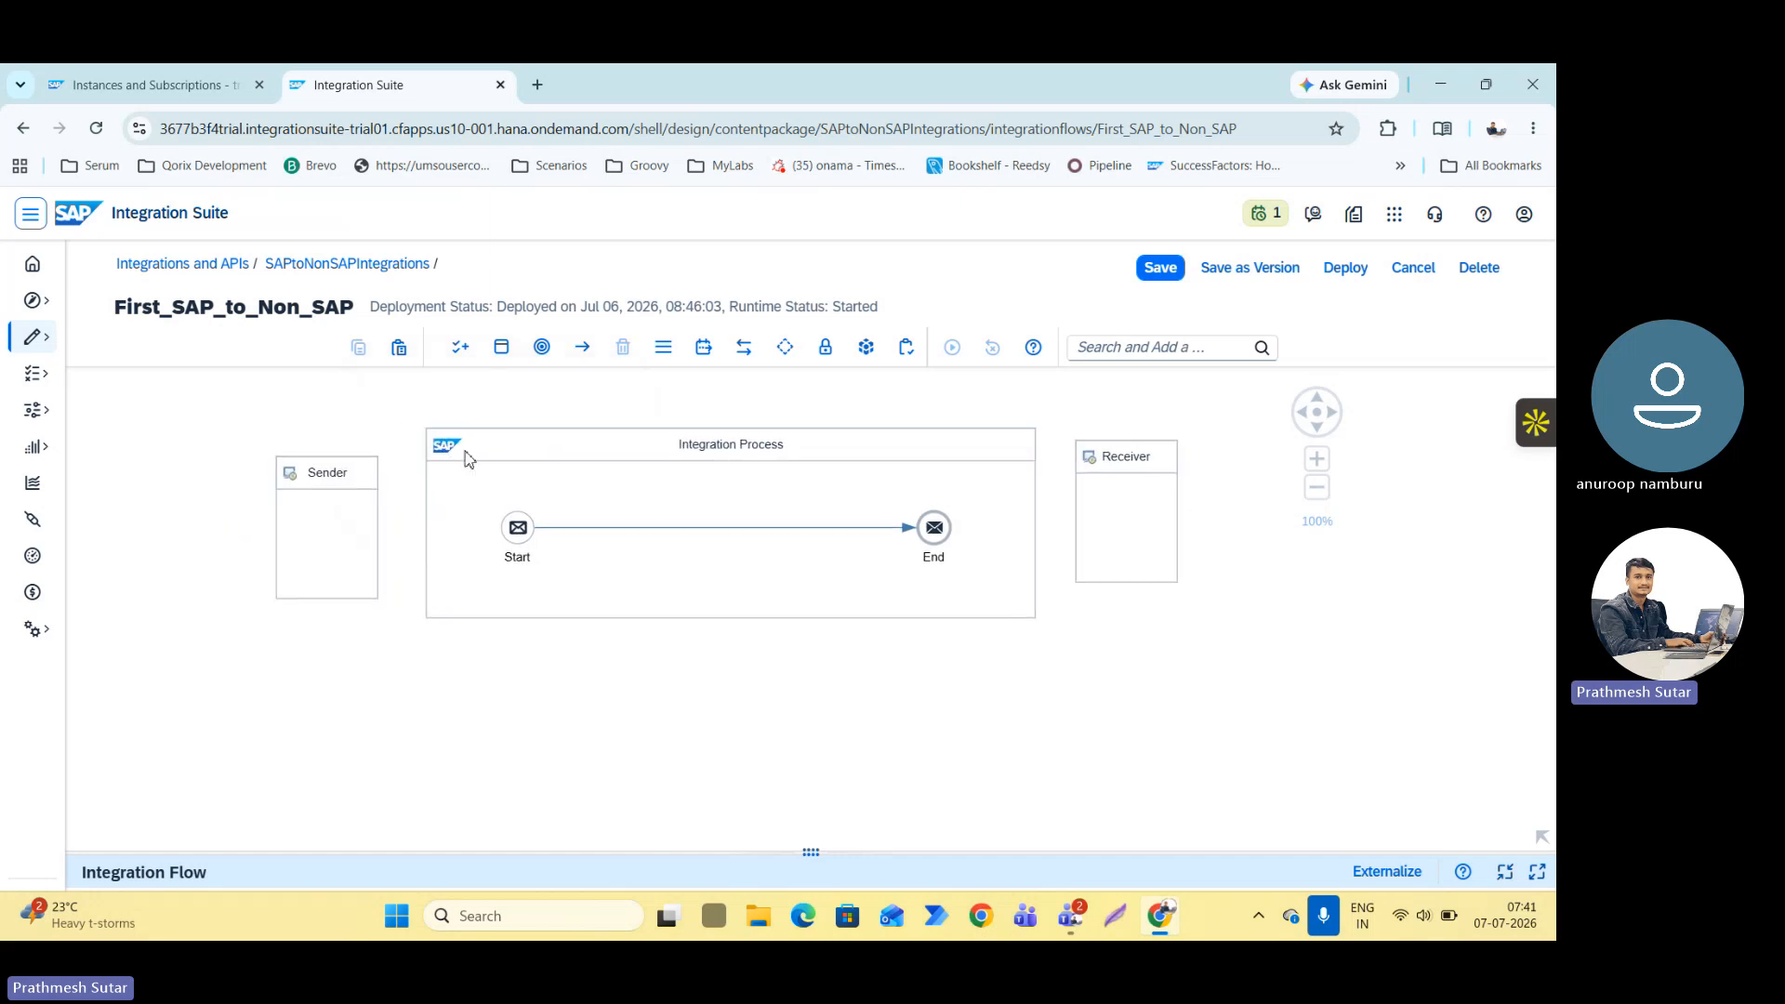
click(706, 494)
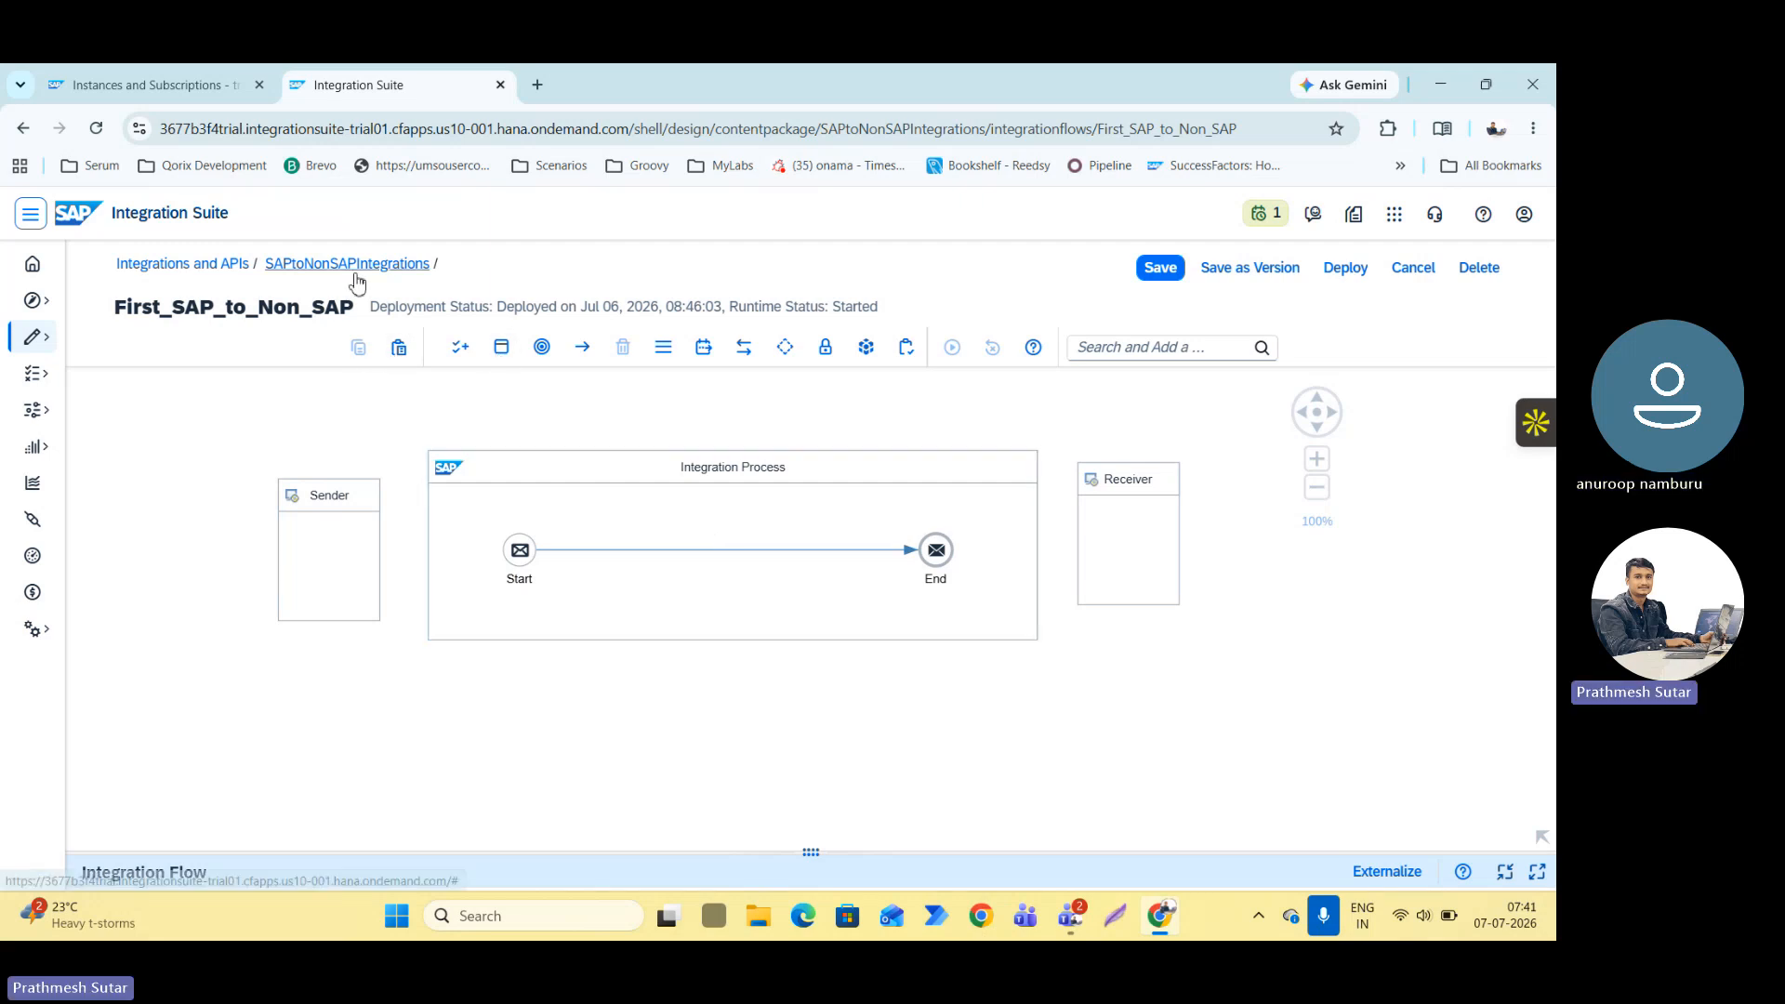
click(501, 347)
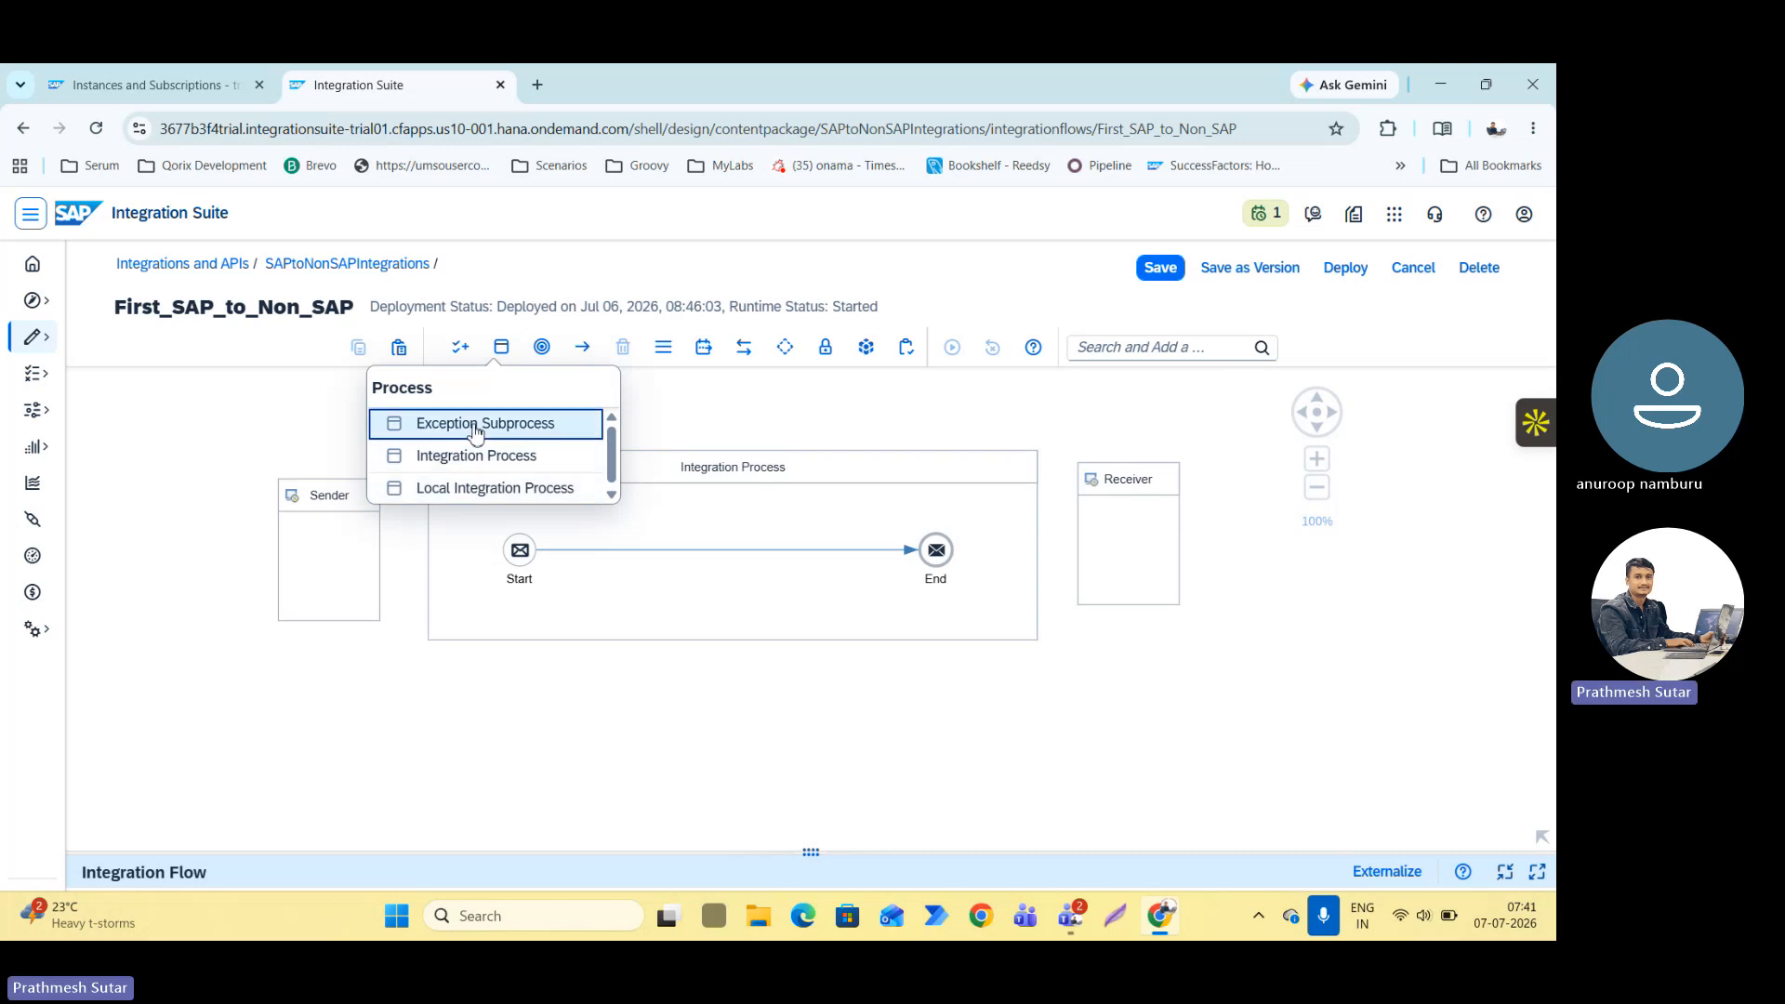
drag(475, 430, 564, 642)
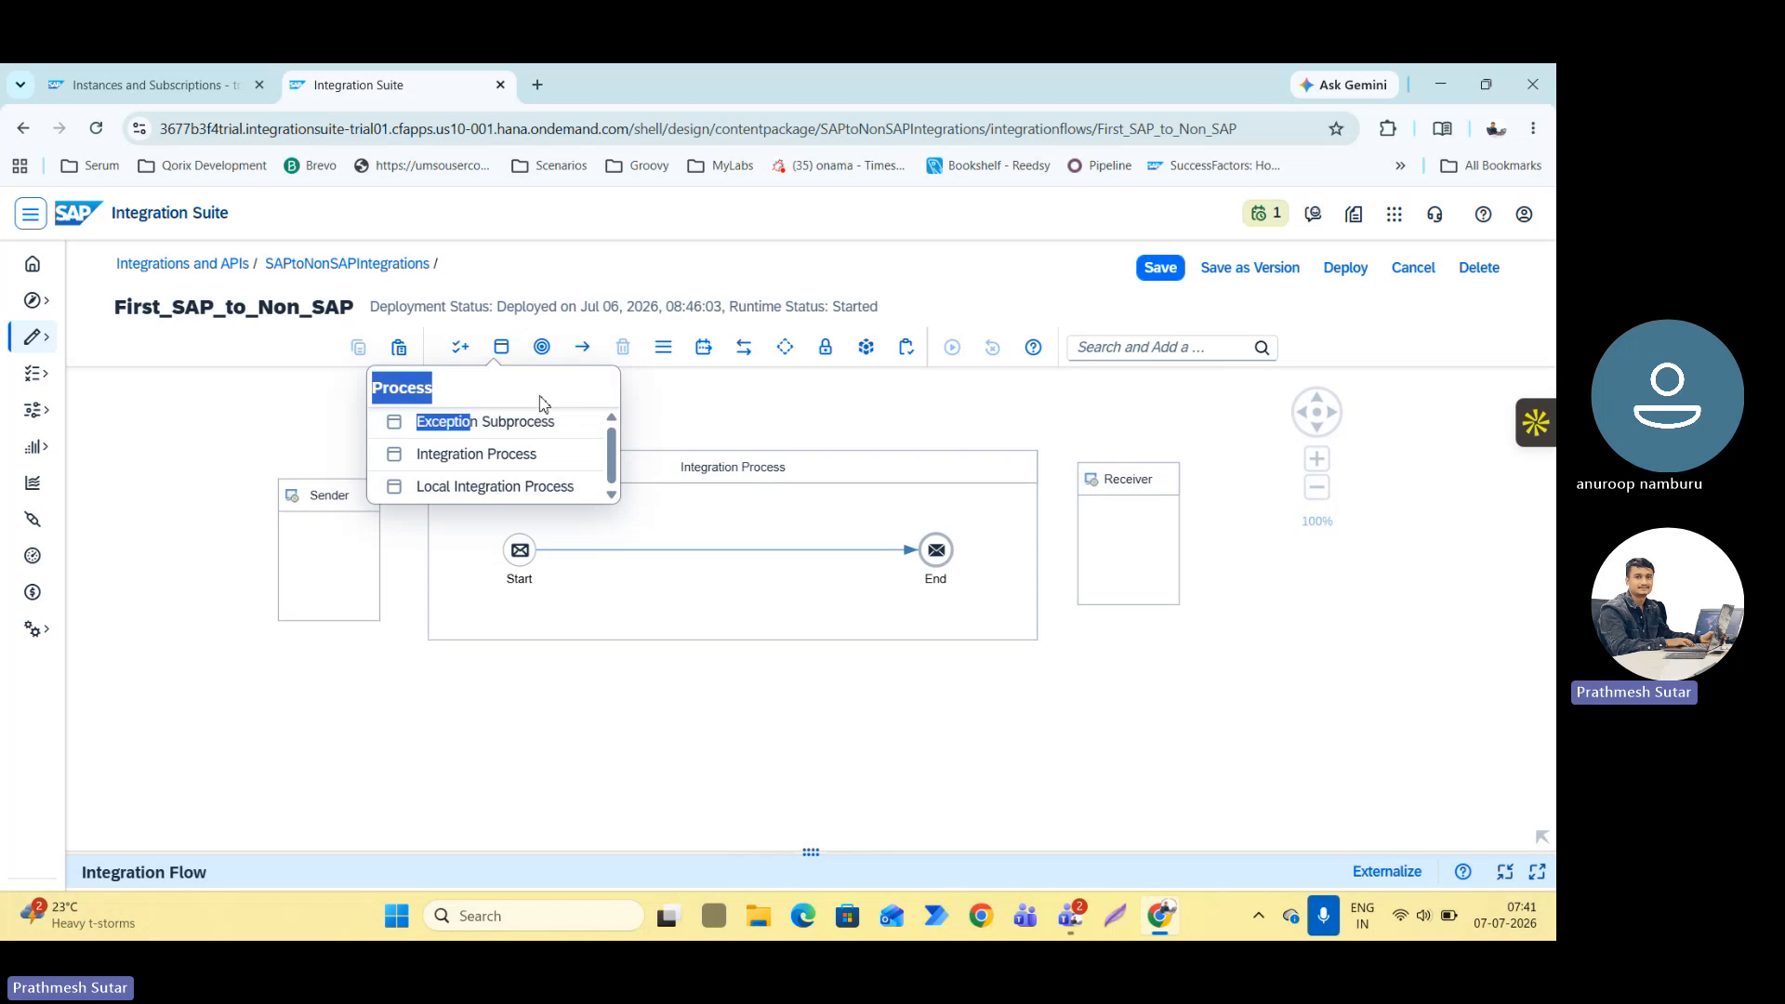
click(434, 391)
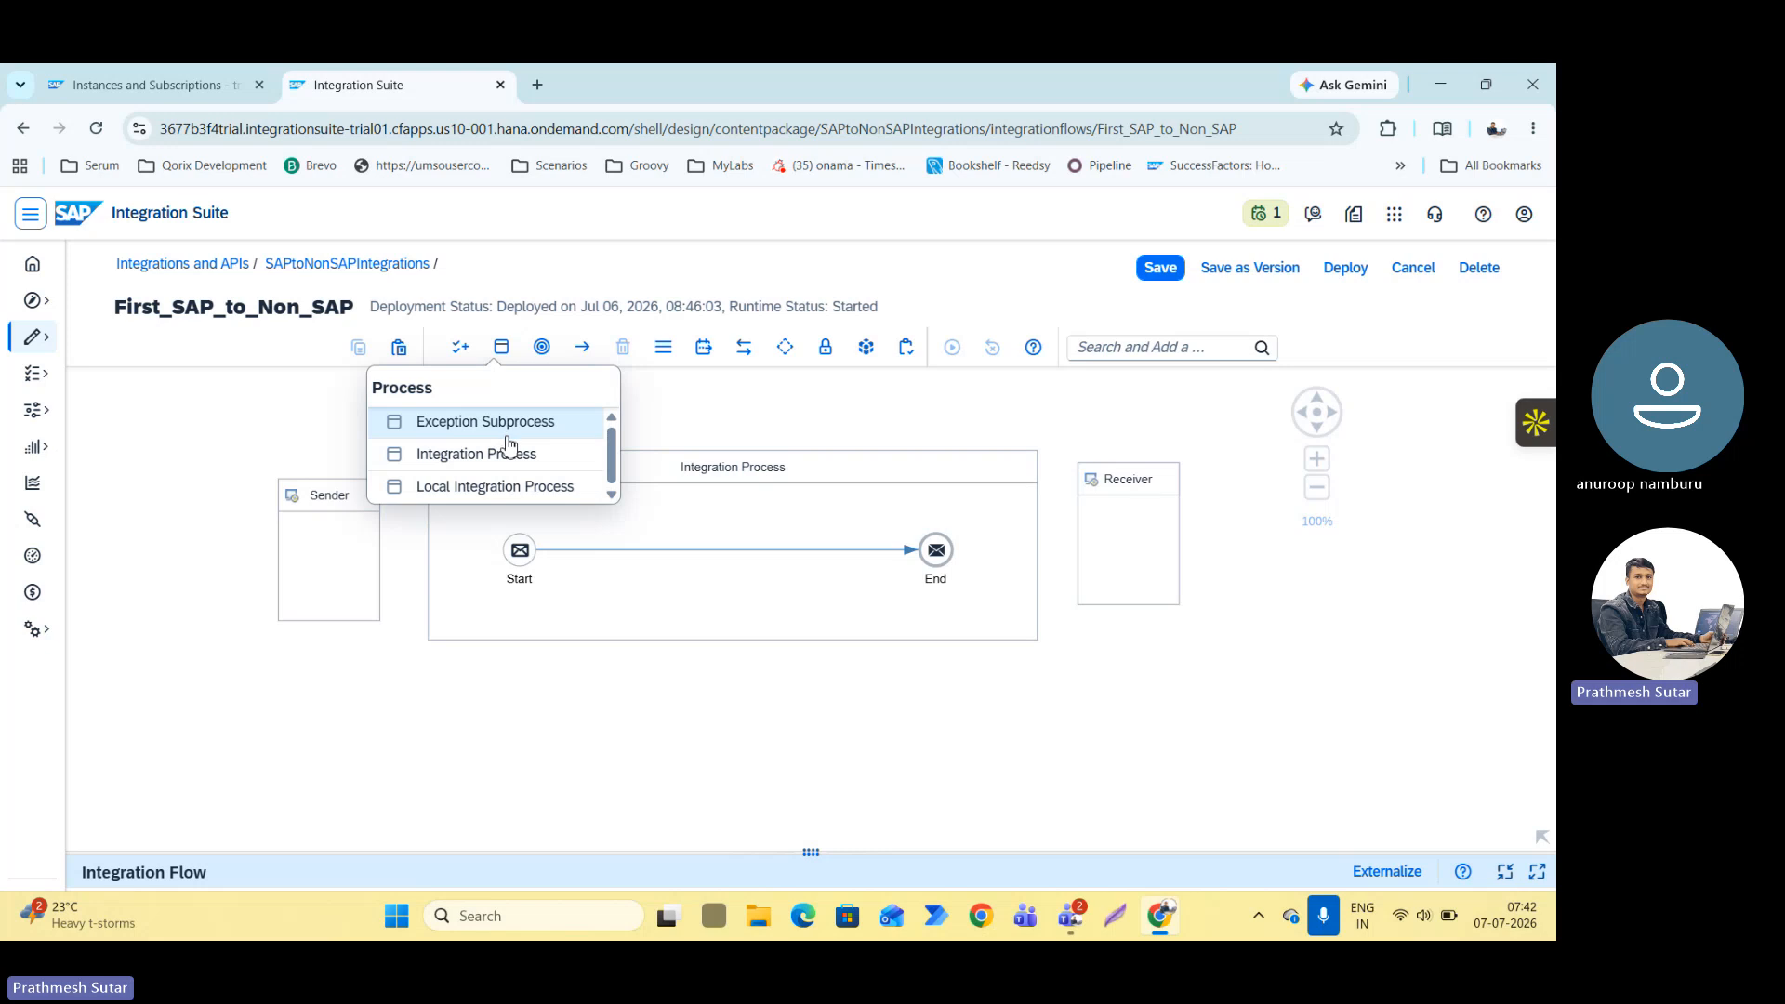
Move the Receiver below the Integration Process, centred under it, and bring up the list of process elements again.
drag(1120, 533, 844, 772)
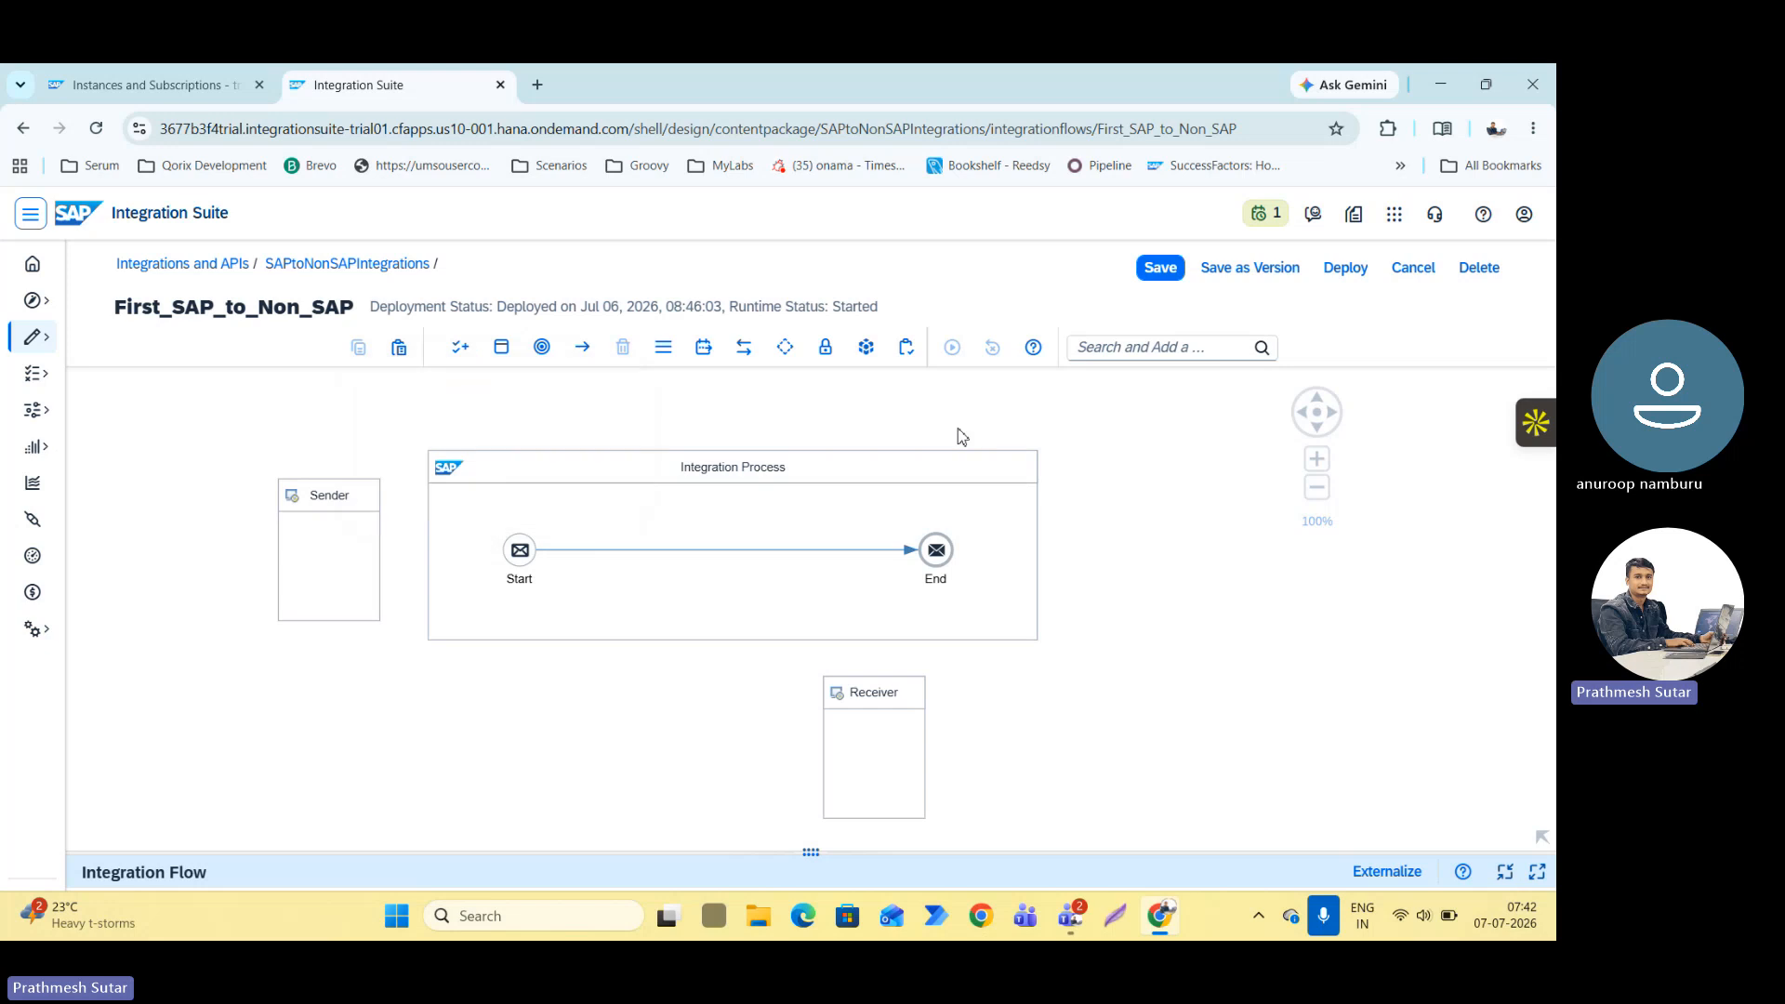
click(910, 733)
drag(911, 733, 787, 734)
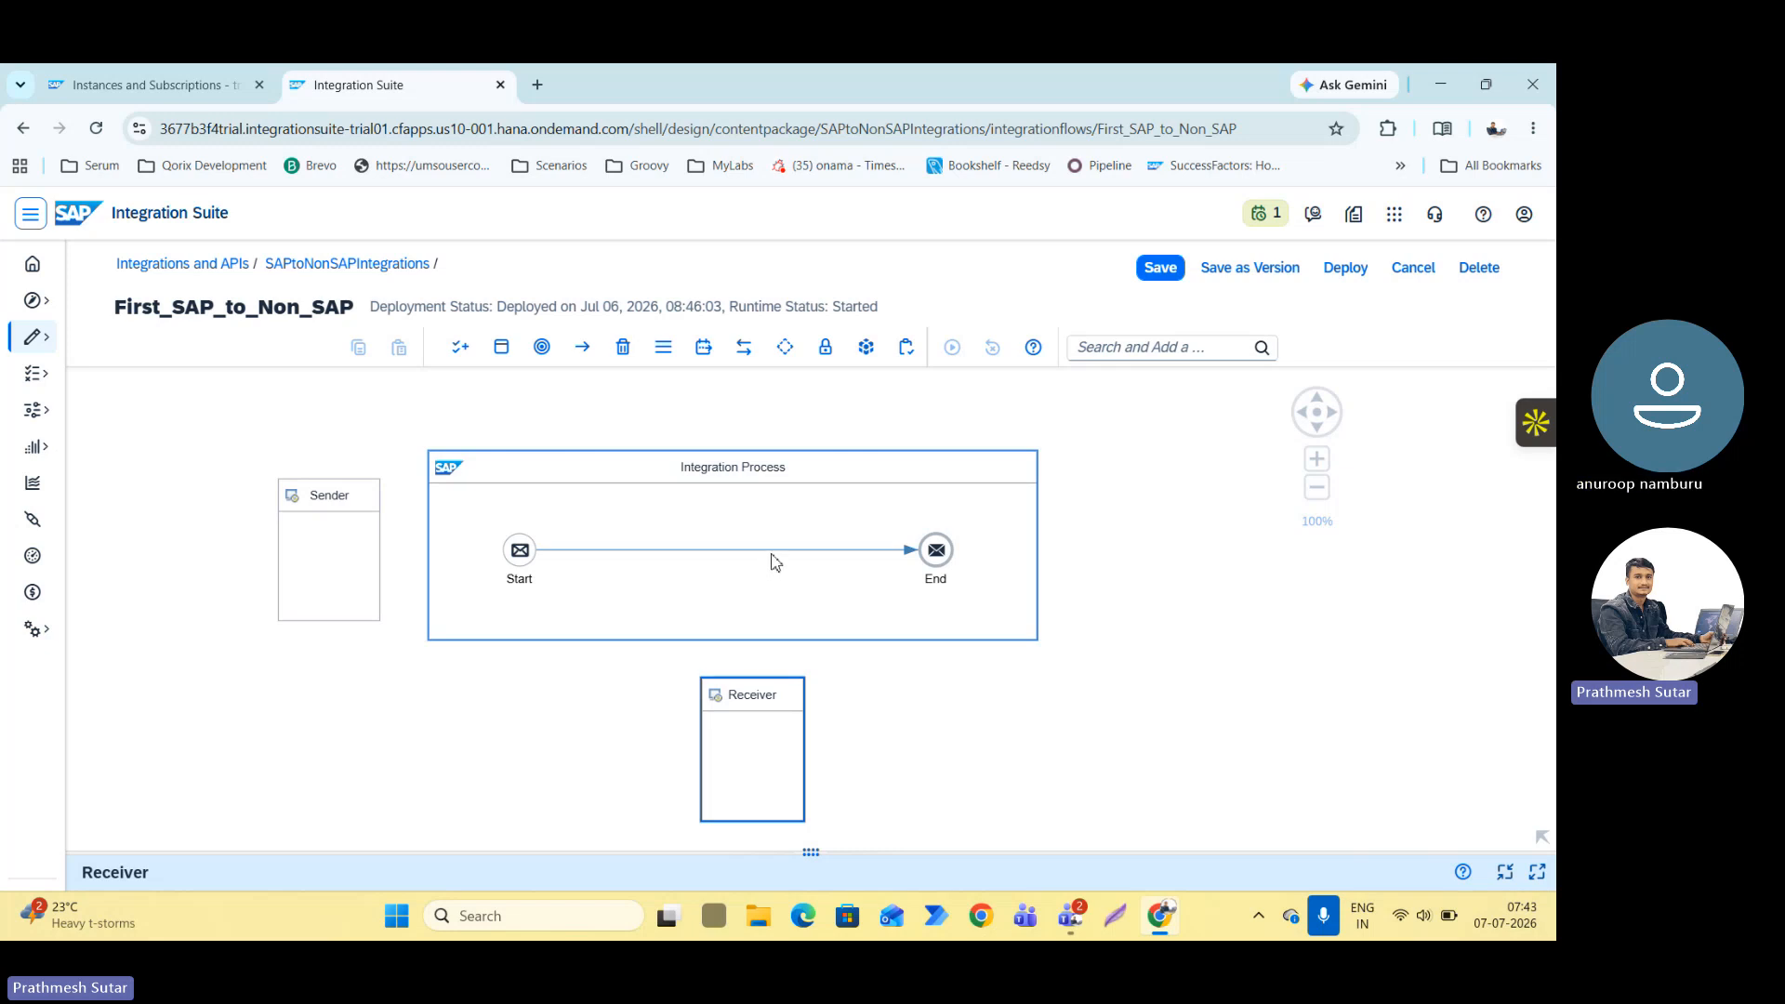
click(855, 550)
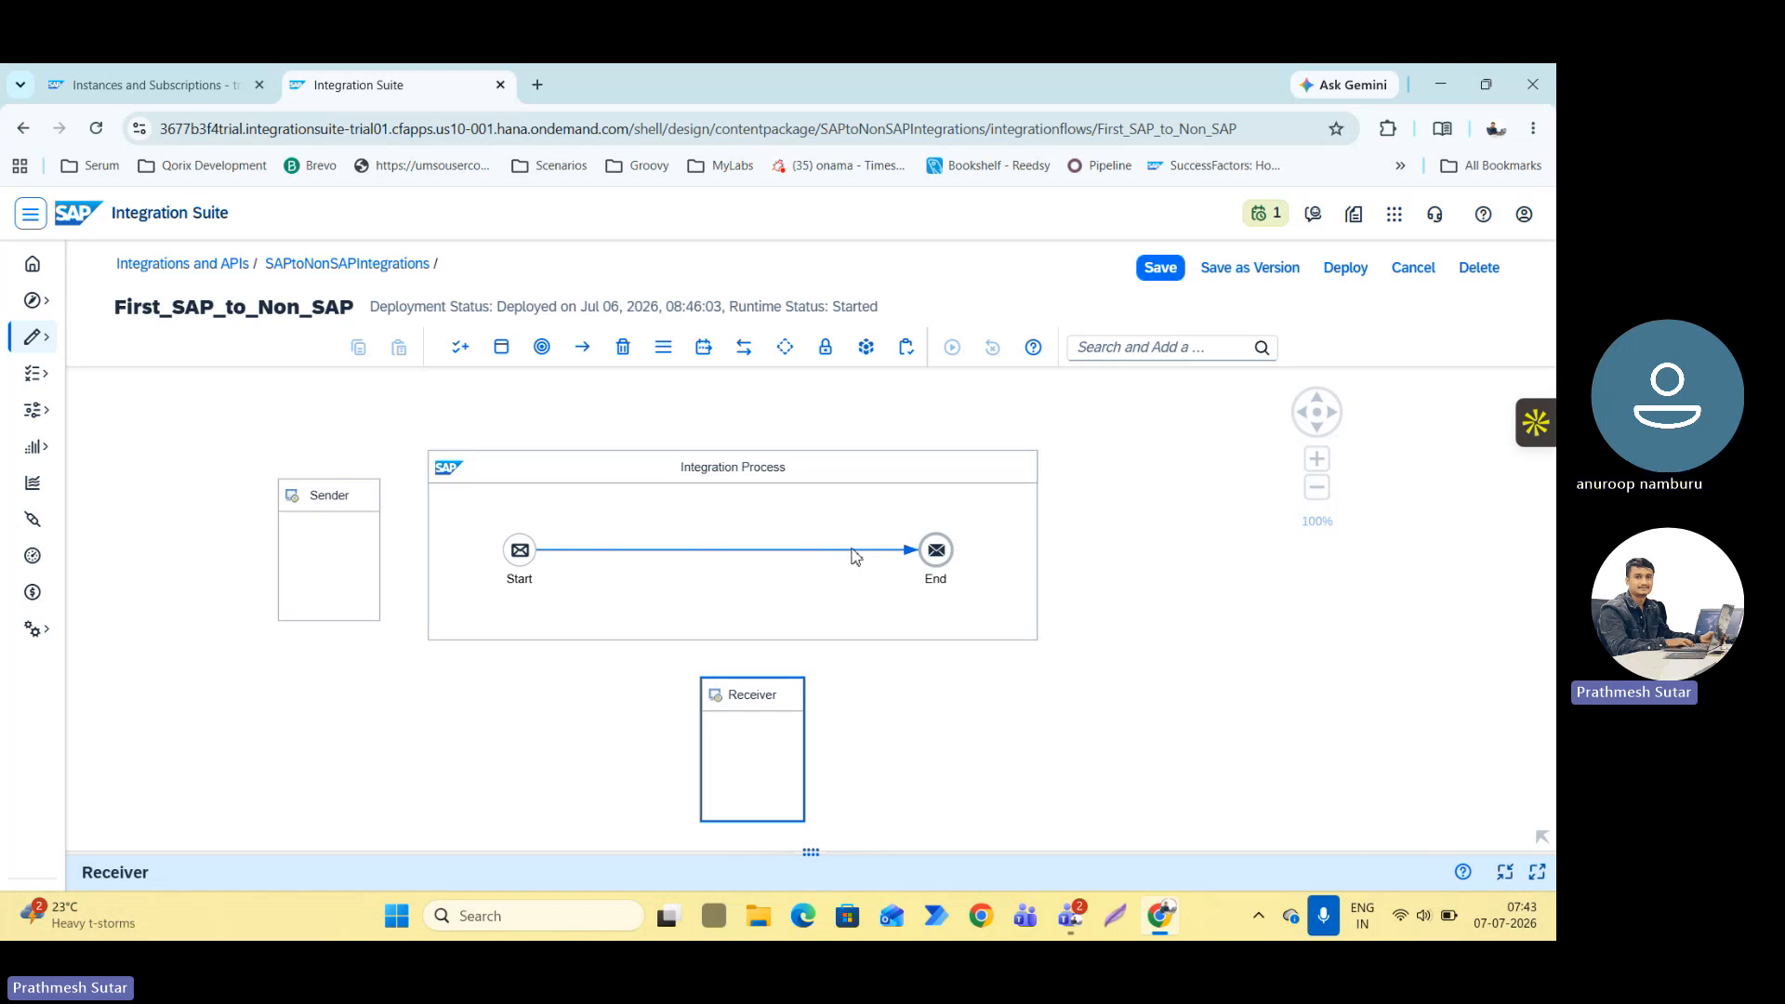
click(765, 541)
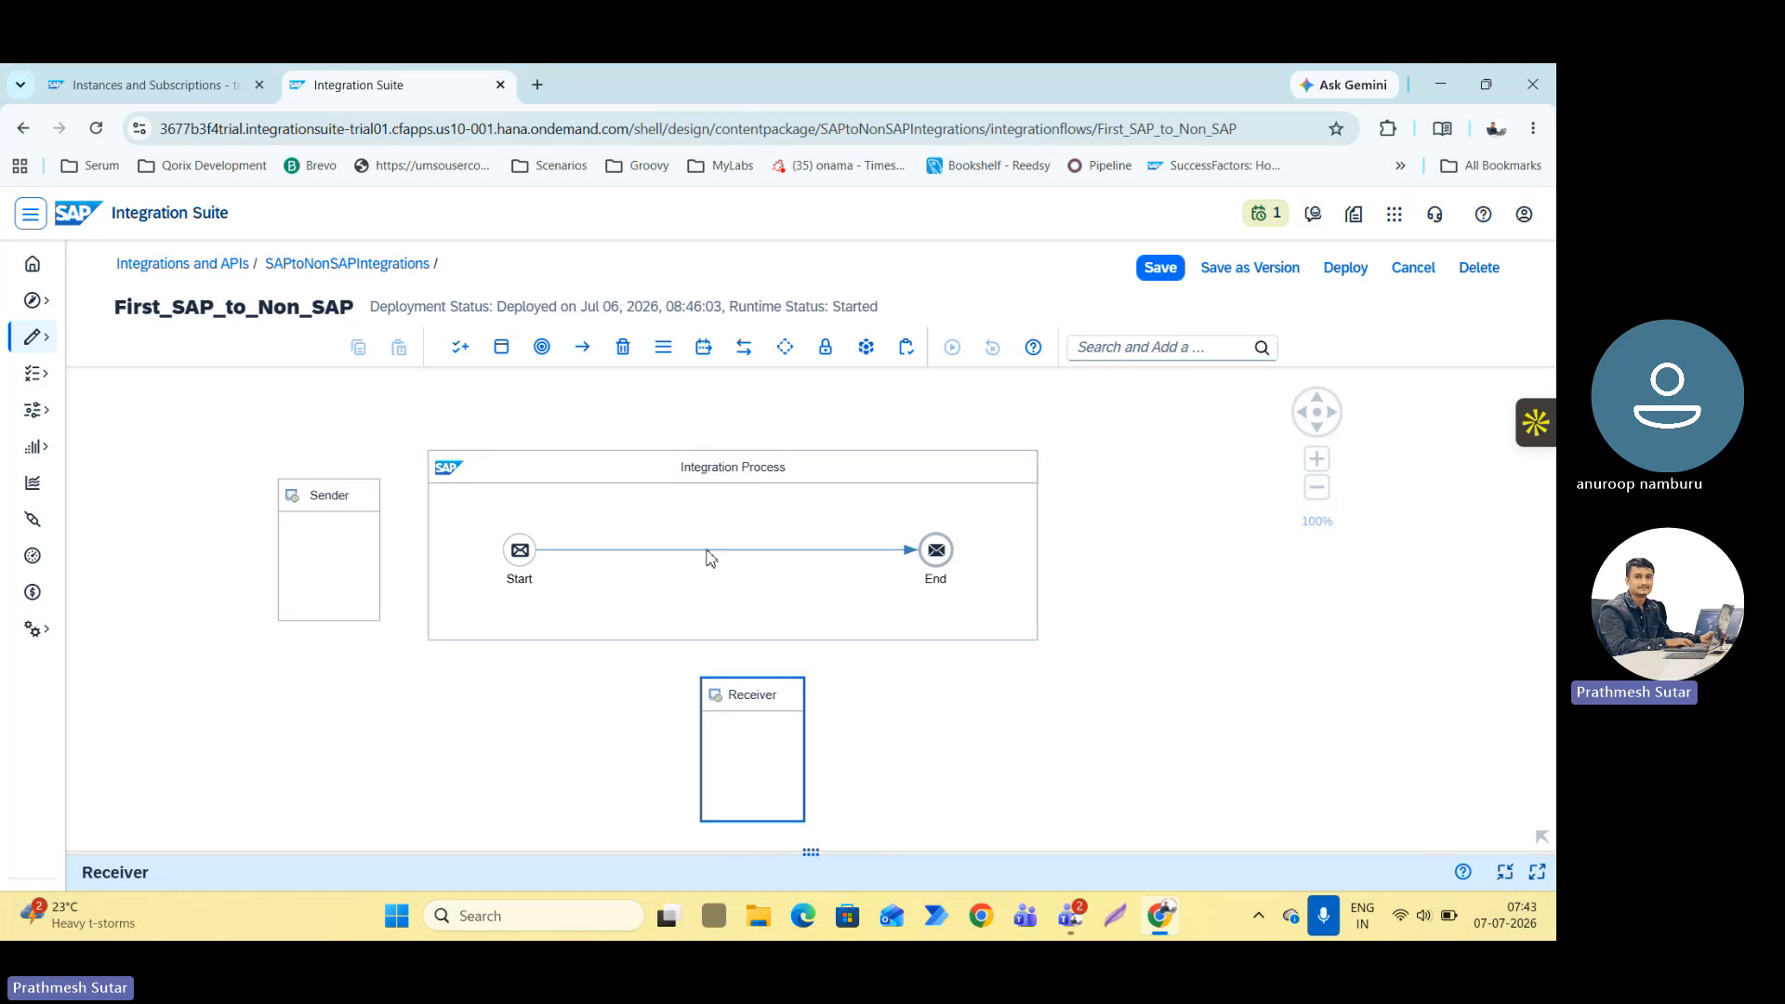
click(501, 347)
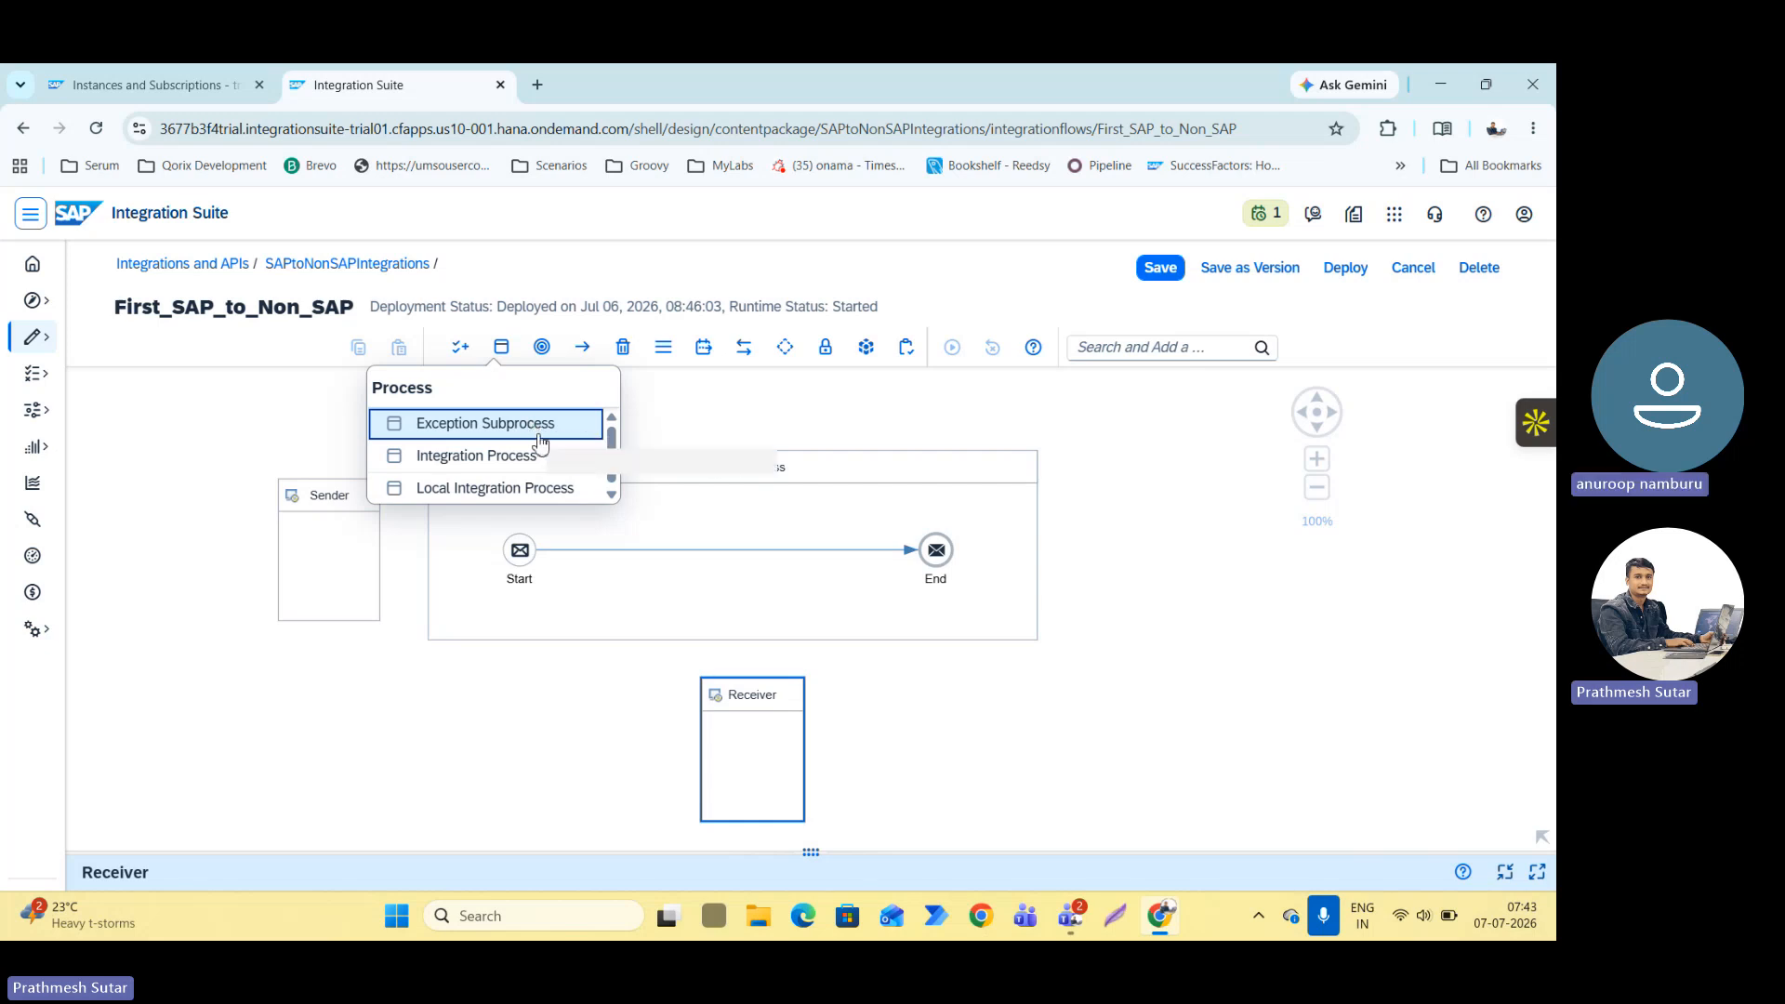
Open excalidraw.com in a new browser tab and go to an empty area of the whiteboard.
click(535, 84)
text(excalidraw.com)
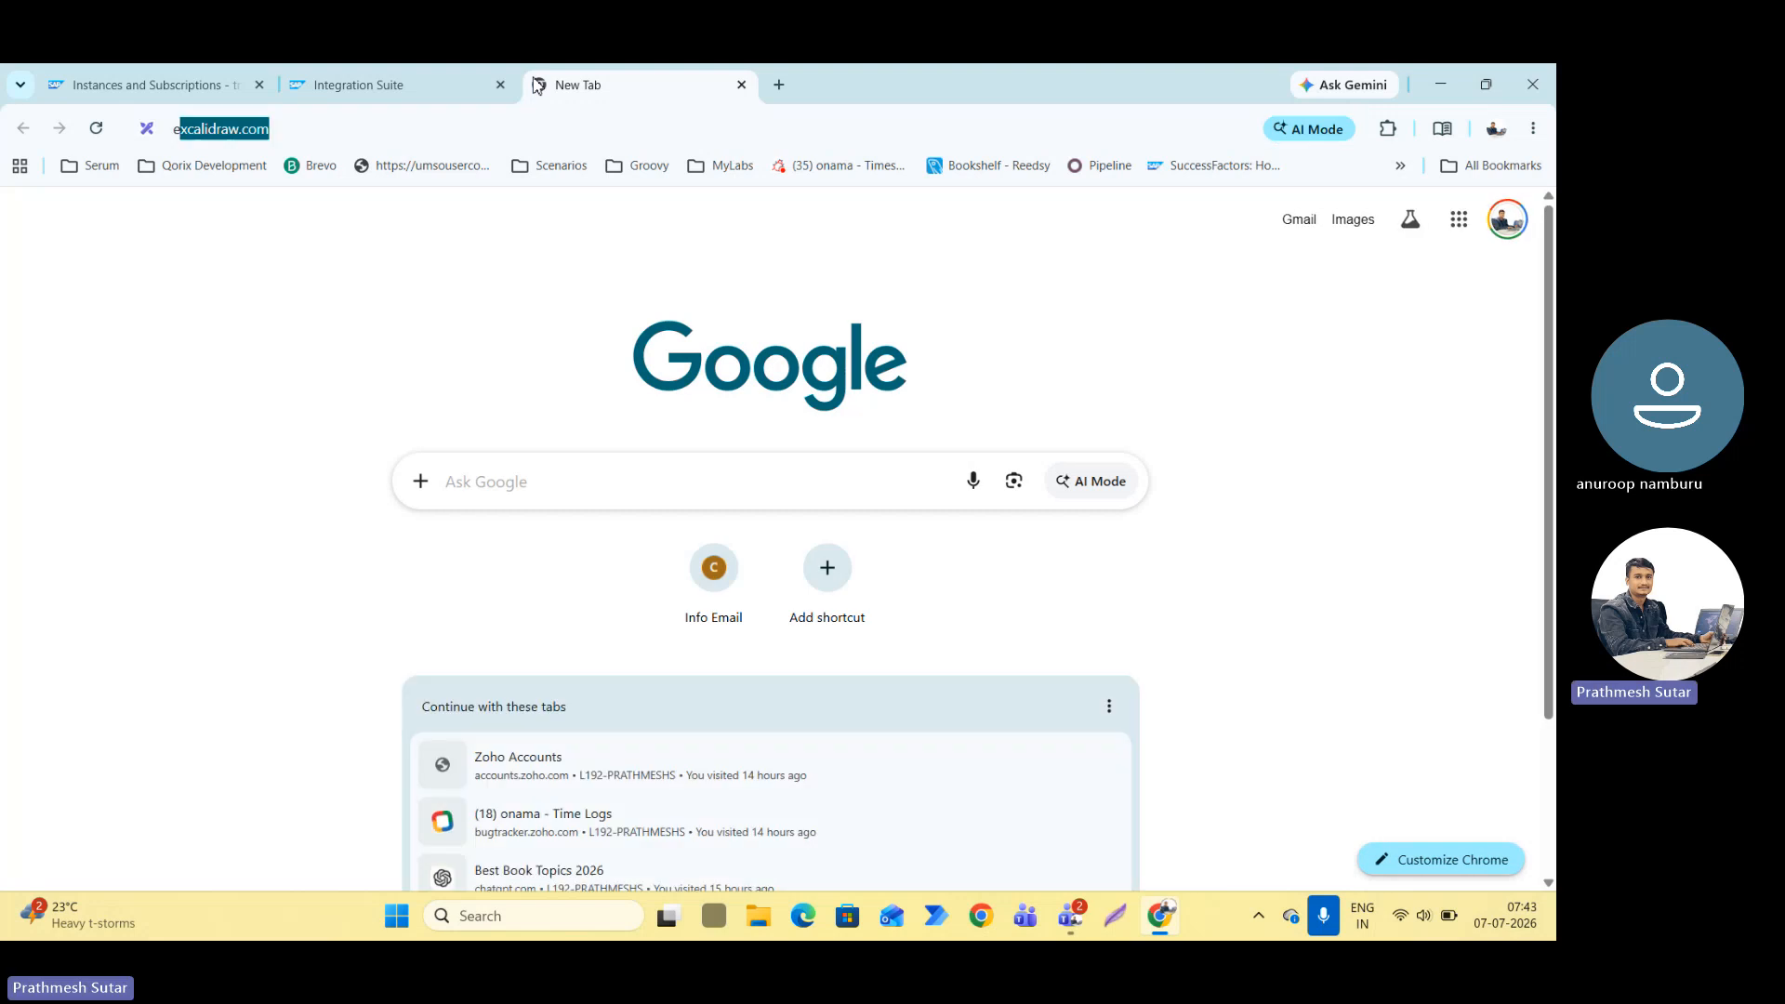
key(Return)
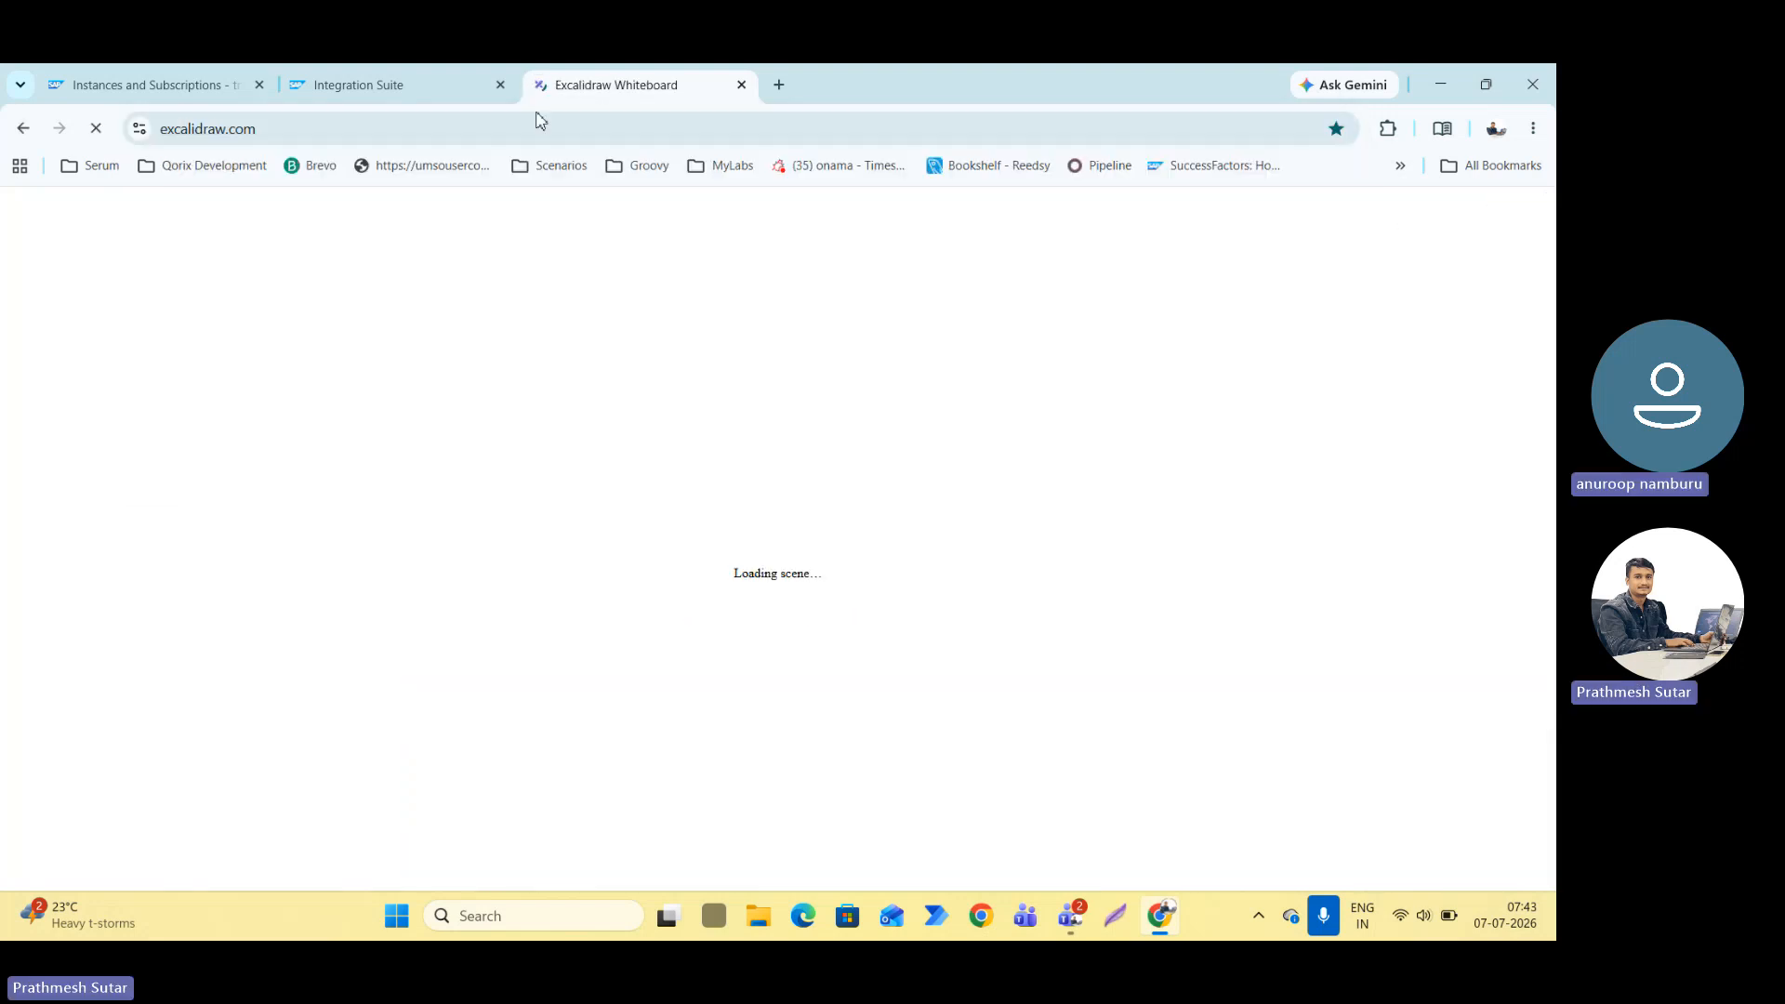
scroll(705, 360, down, 7)
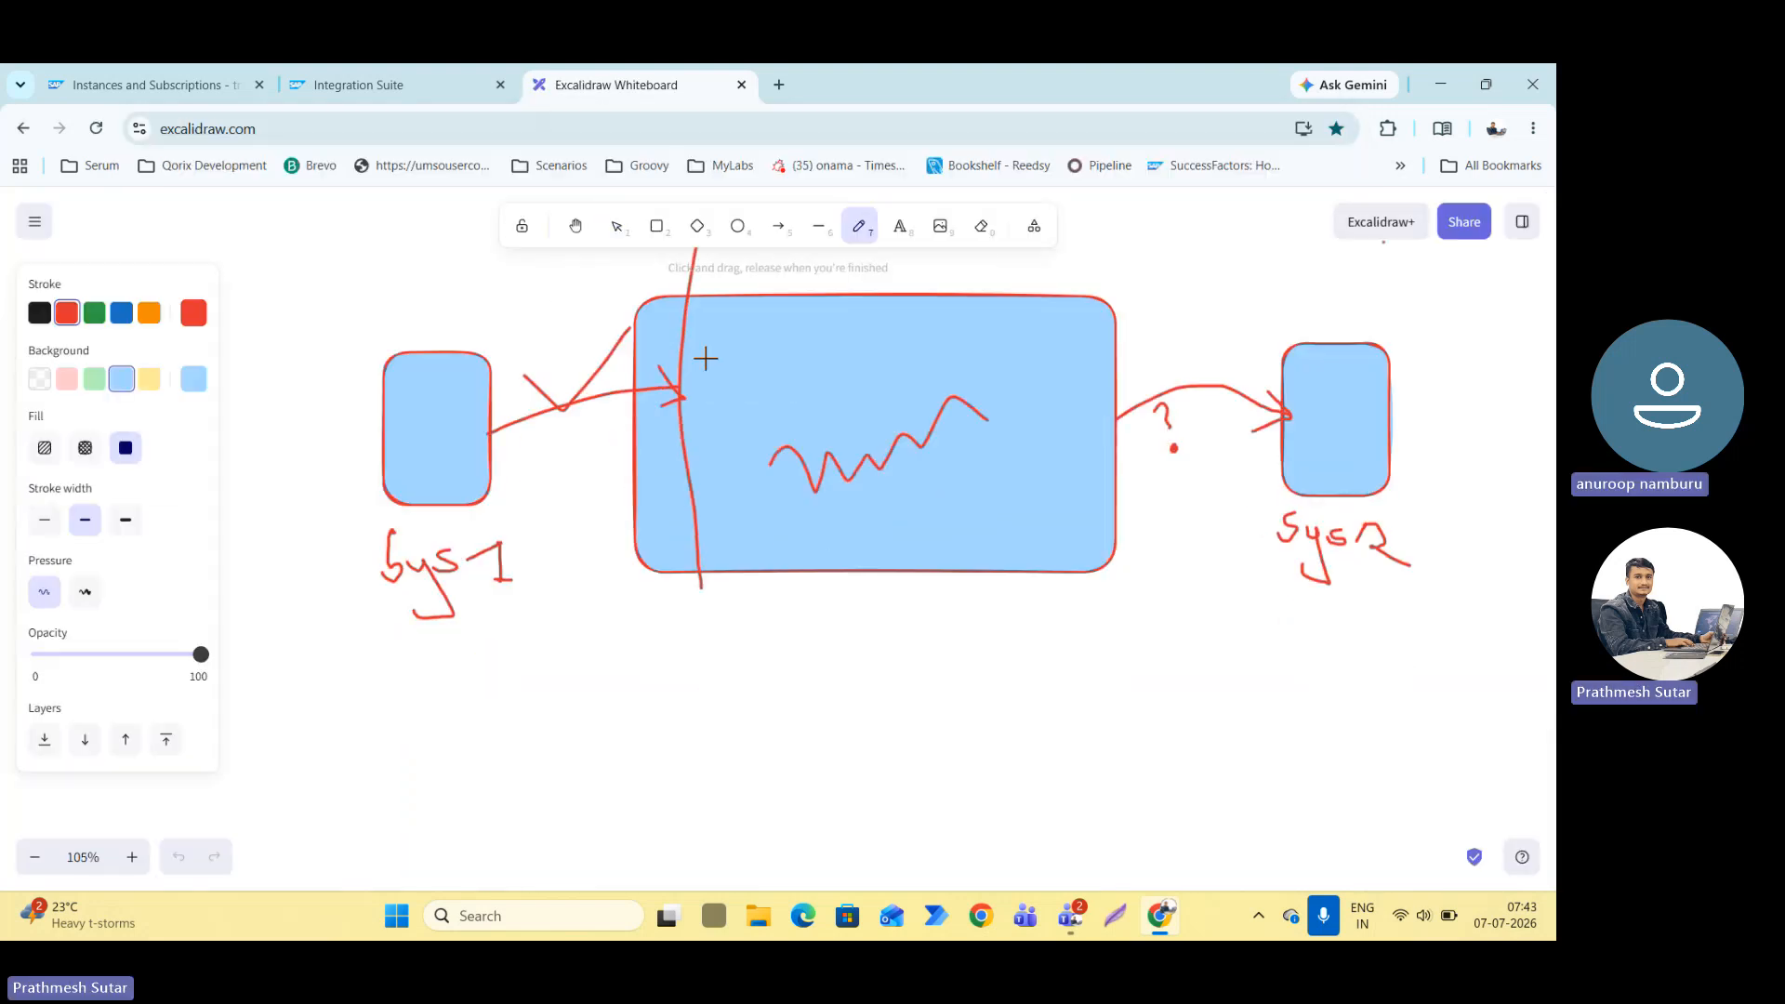
Draw a small sender rectangle, a large process rectangle to its right, and a small receiver rectangle centred below the large one.
click(657, 226)
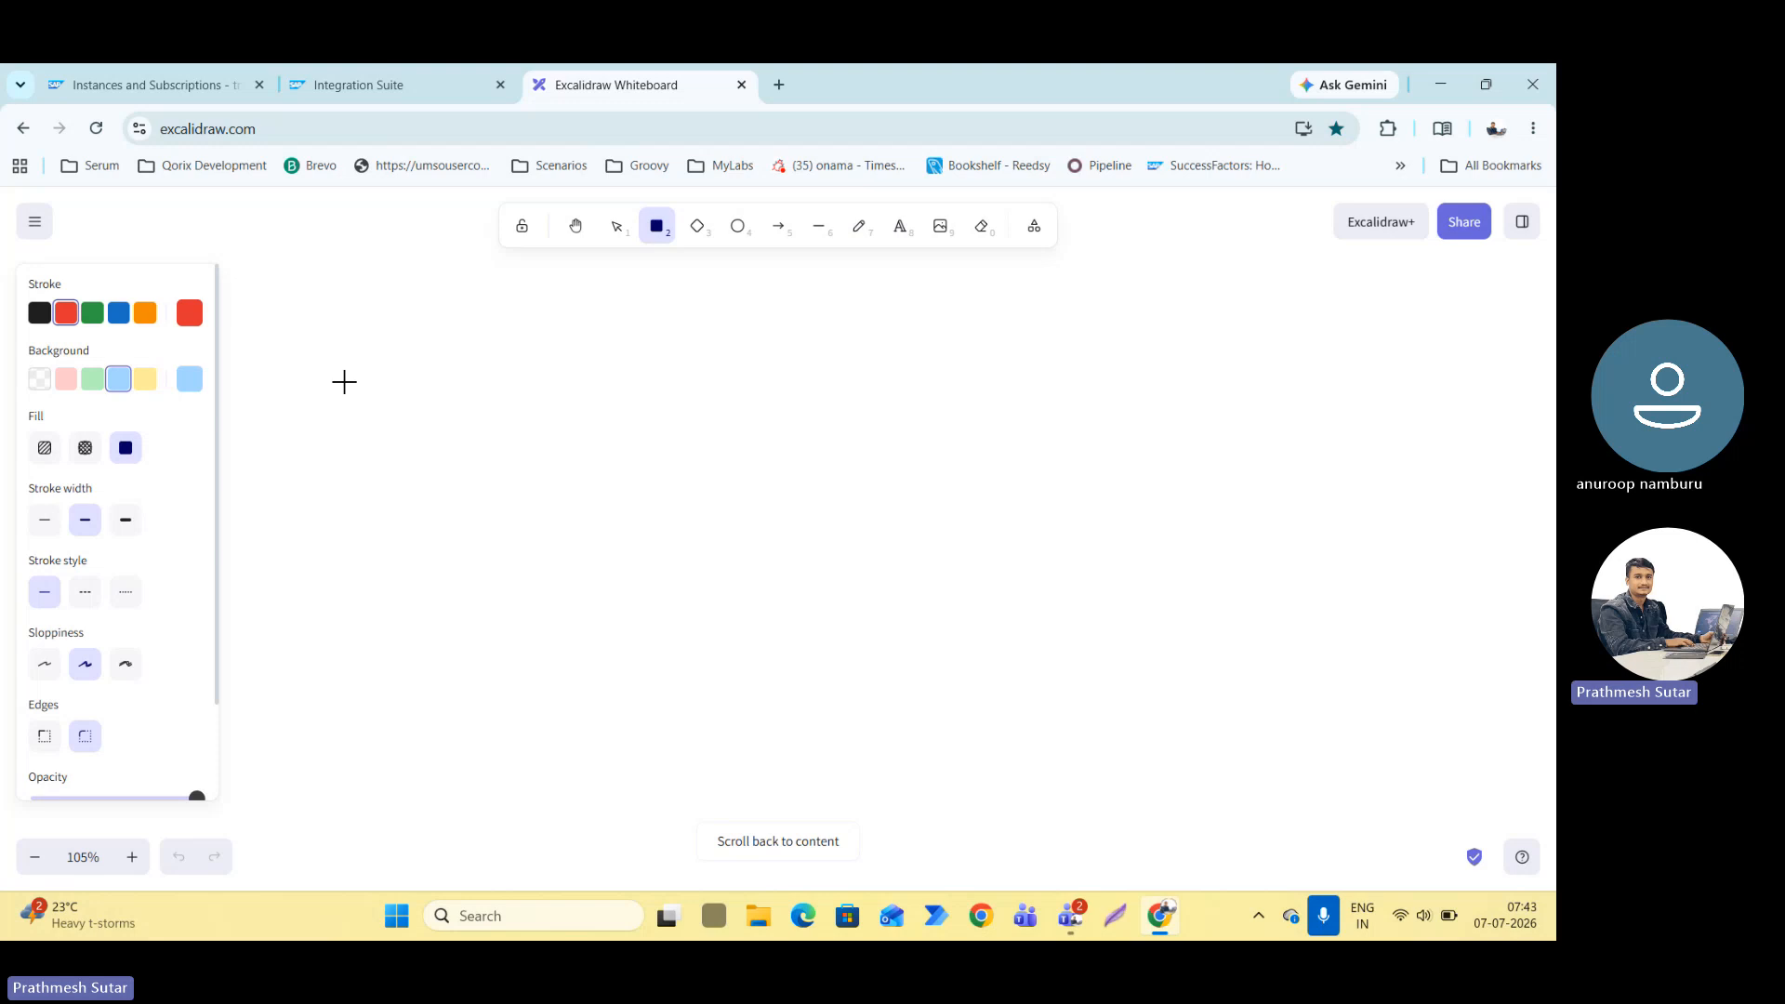
mouse_move(339, 384)
mouse_down()
mouse_move(447, 517)
mouse_move(567, 431)
mouse_up()
drag(639, 483, 1065, 561)
drag(861, 506, 825, 510)
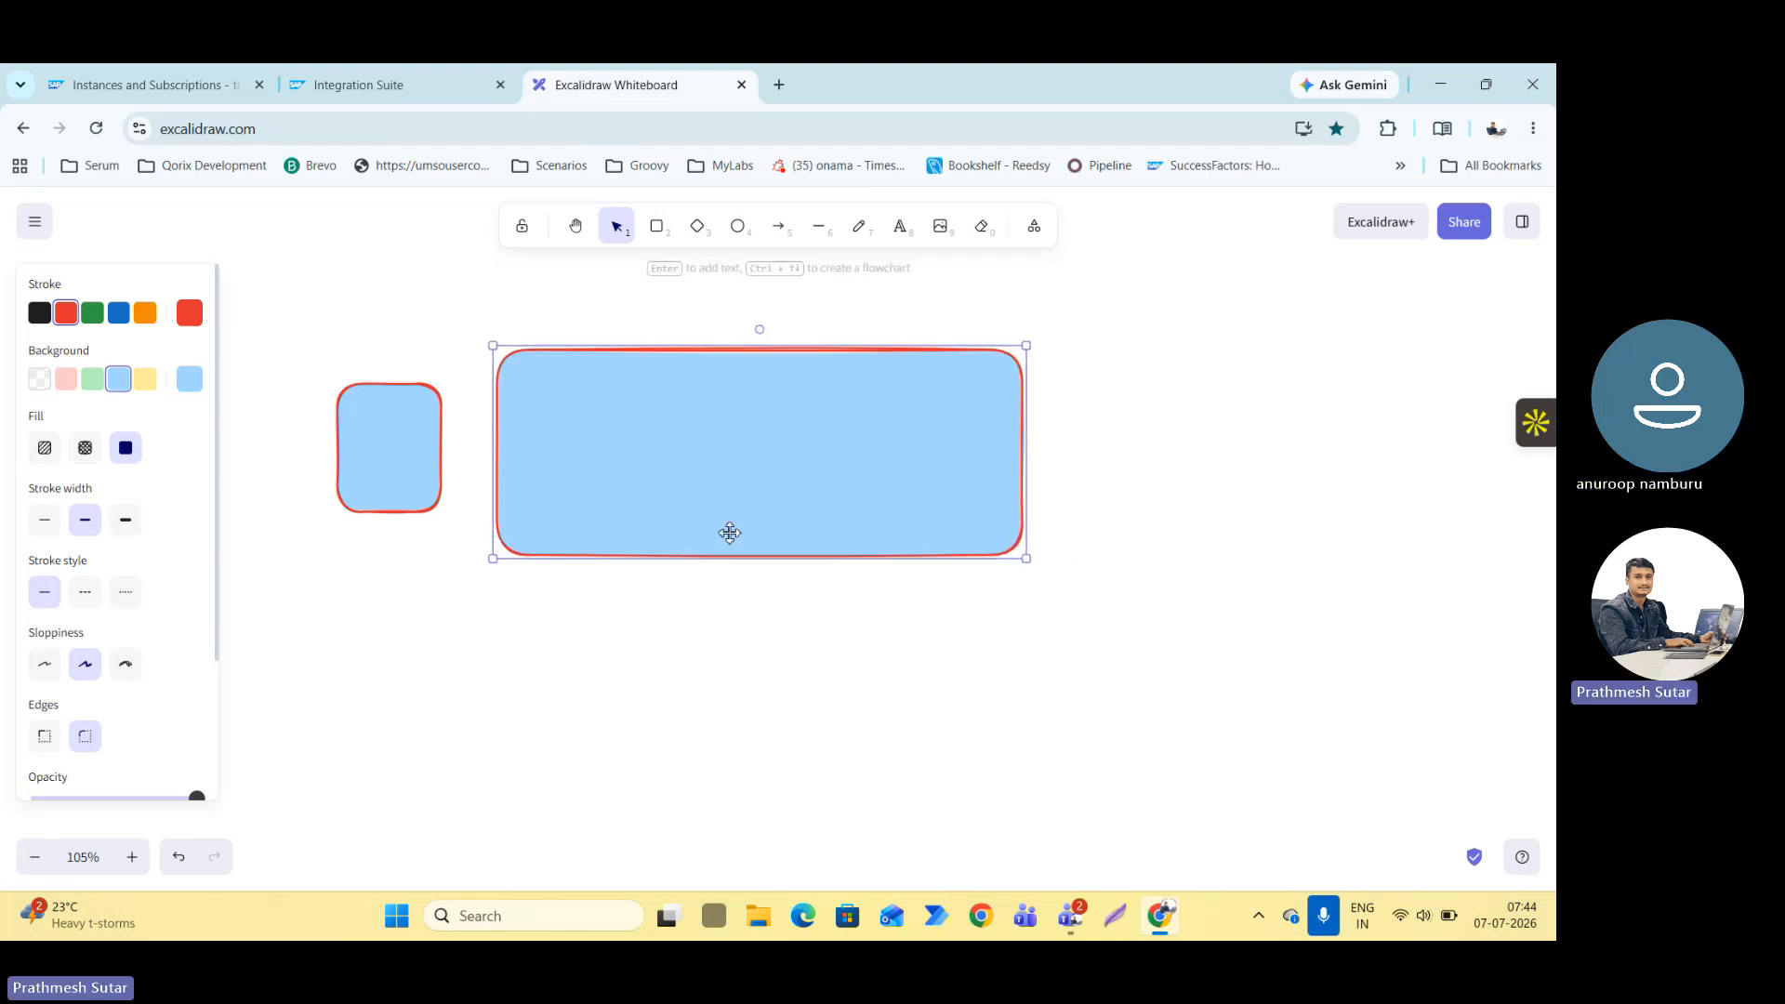
click(656, 226)
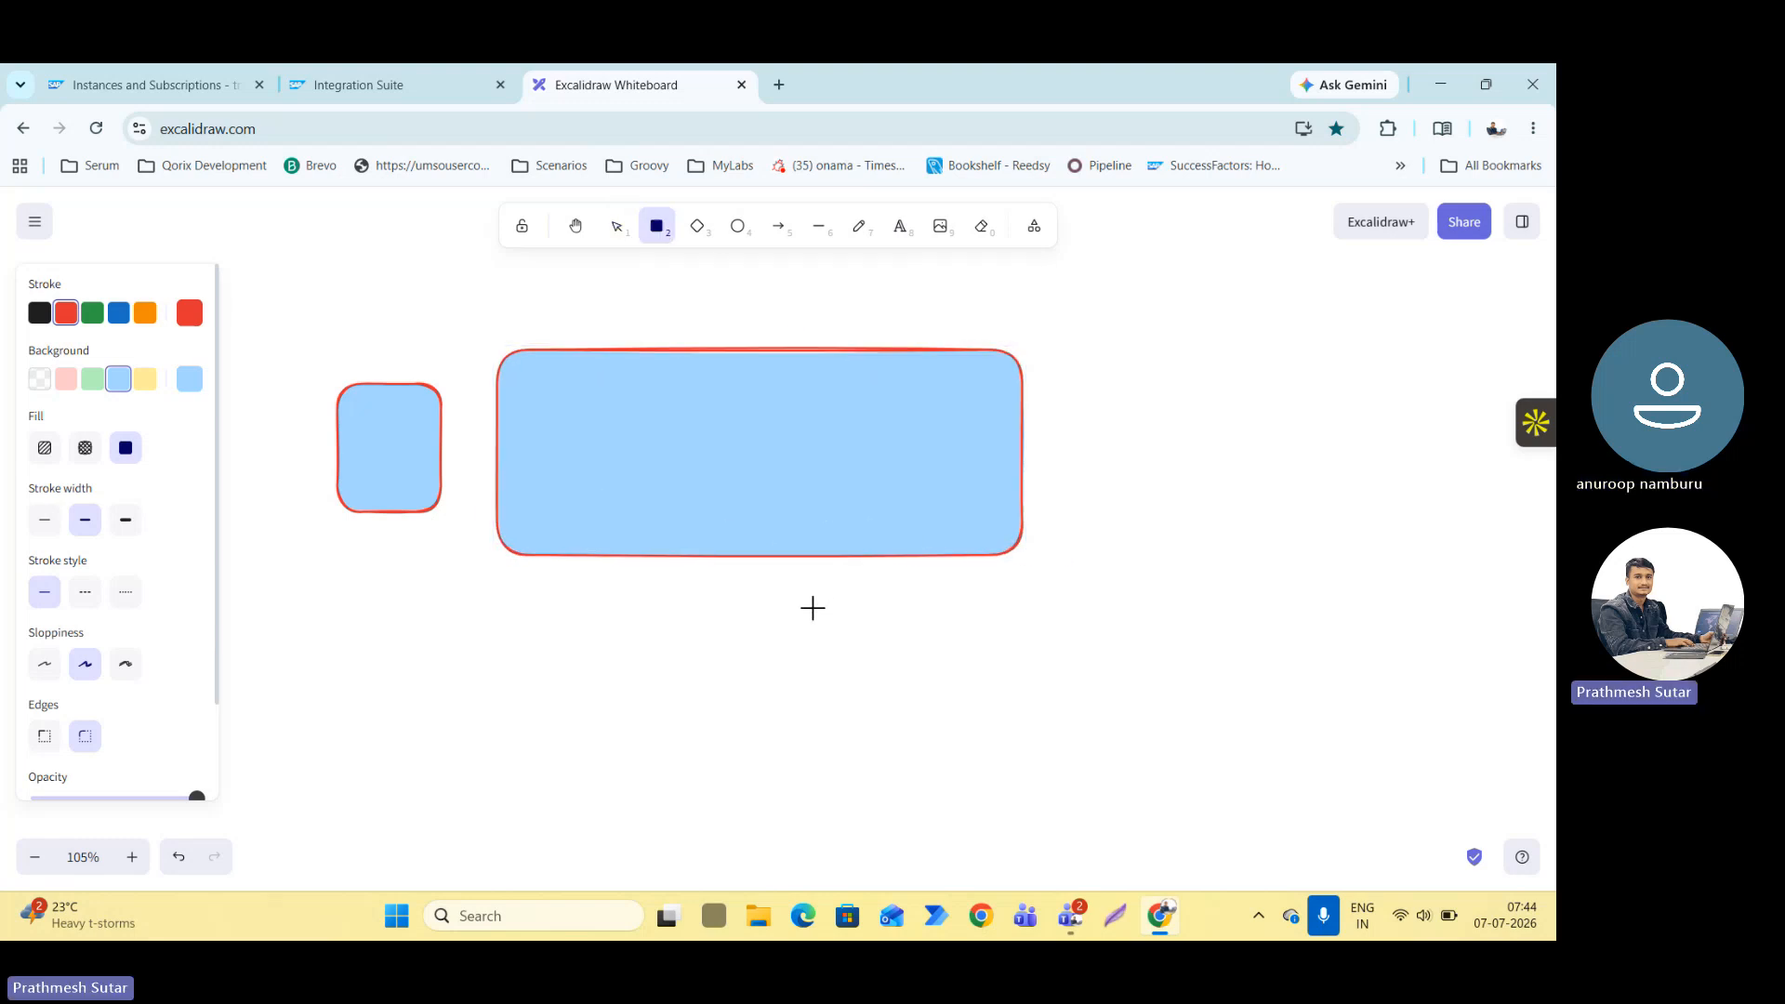
mouse_move(752, 598)
mouse_down()
mouse_move(857, 732)
mouse_move(757, 716)
mouse_up()
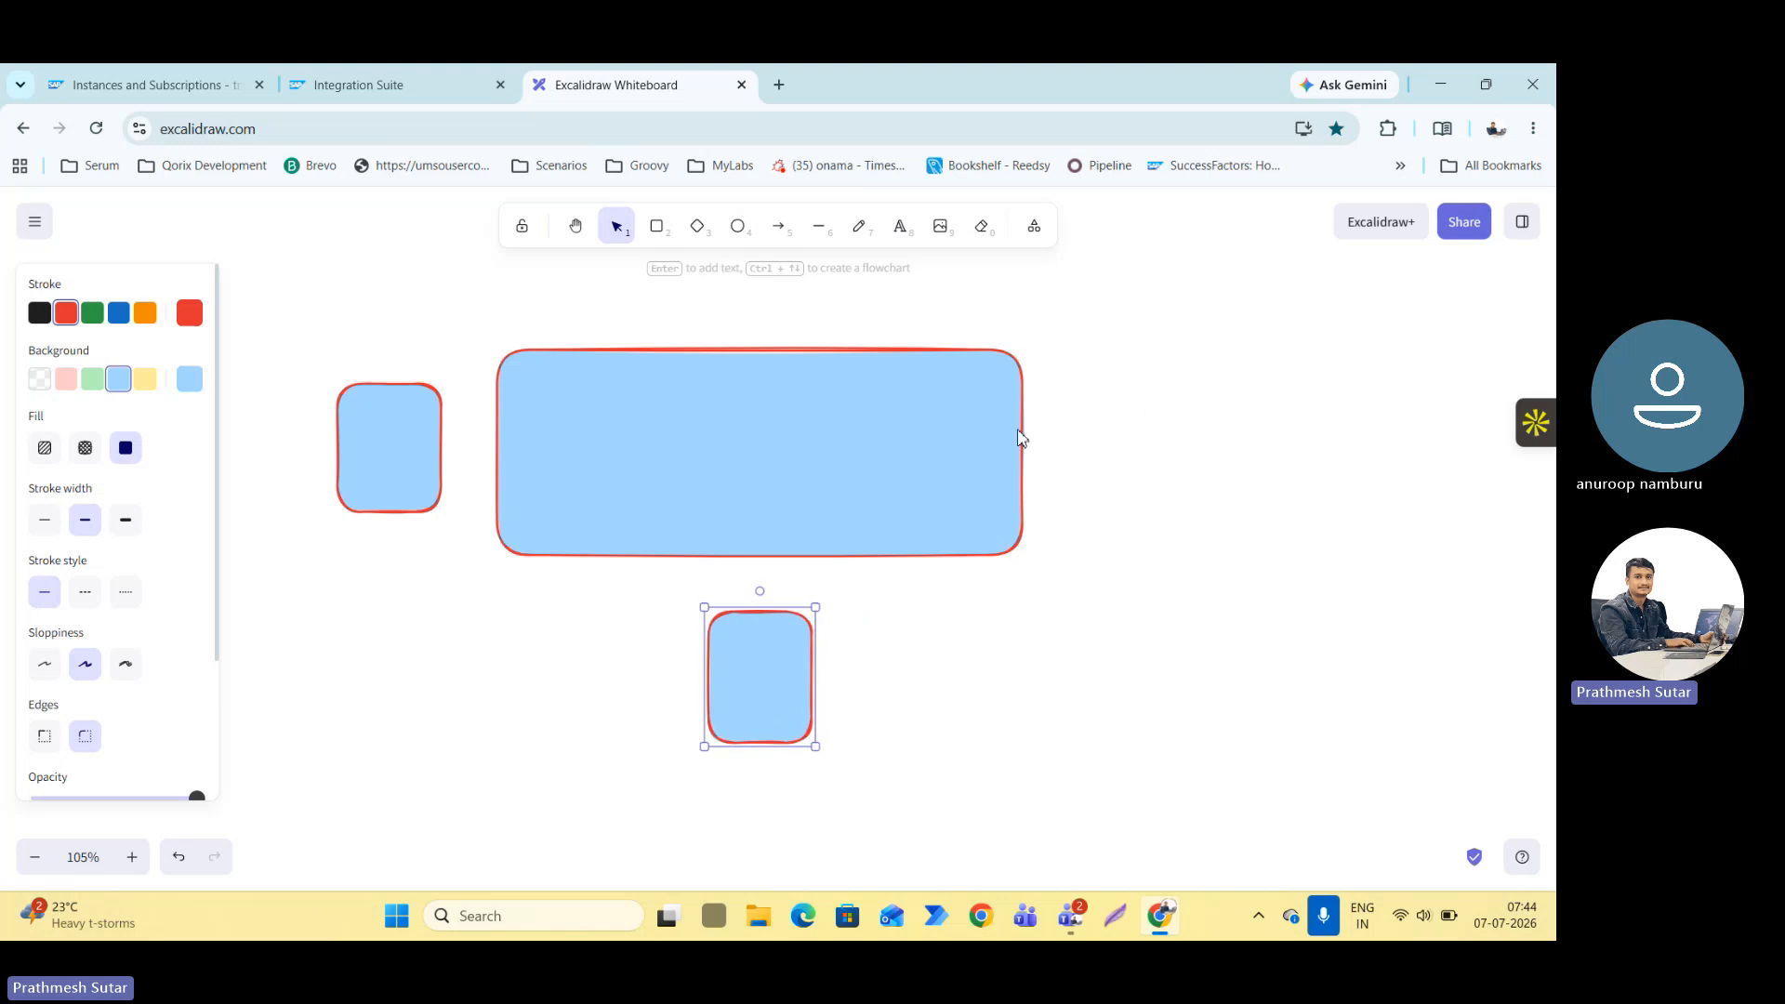
Draw a small circle inside the large rectangle's left edge and place a duplicate of it inside the right edge.
click(738, 226)
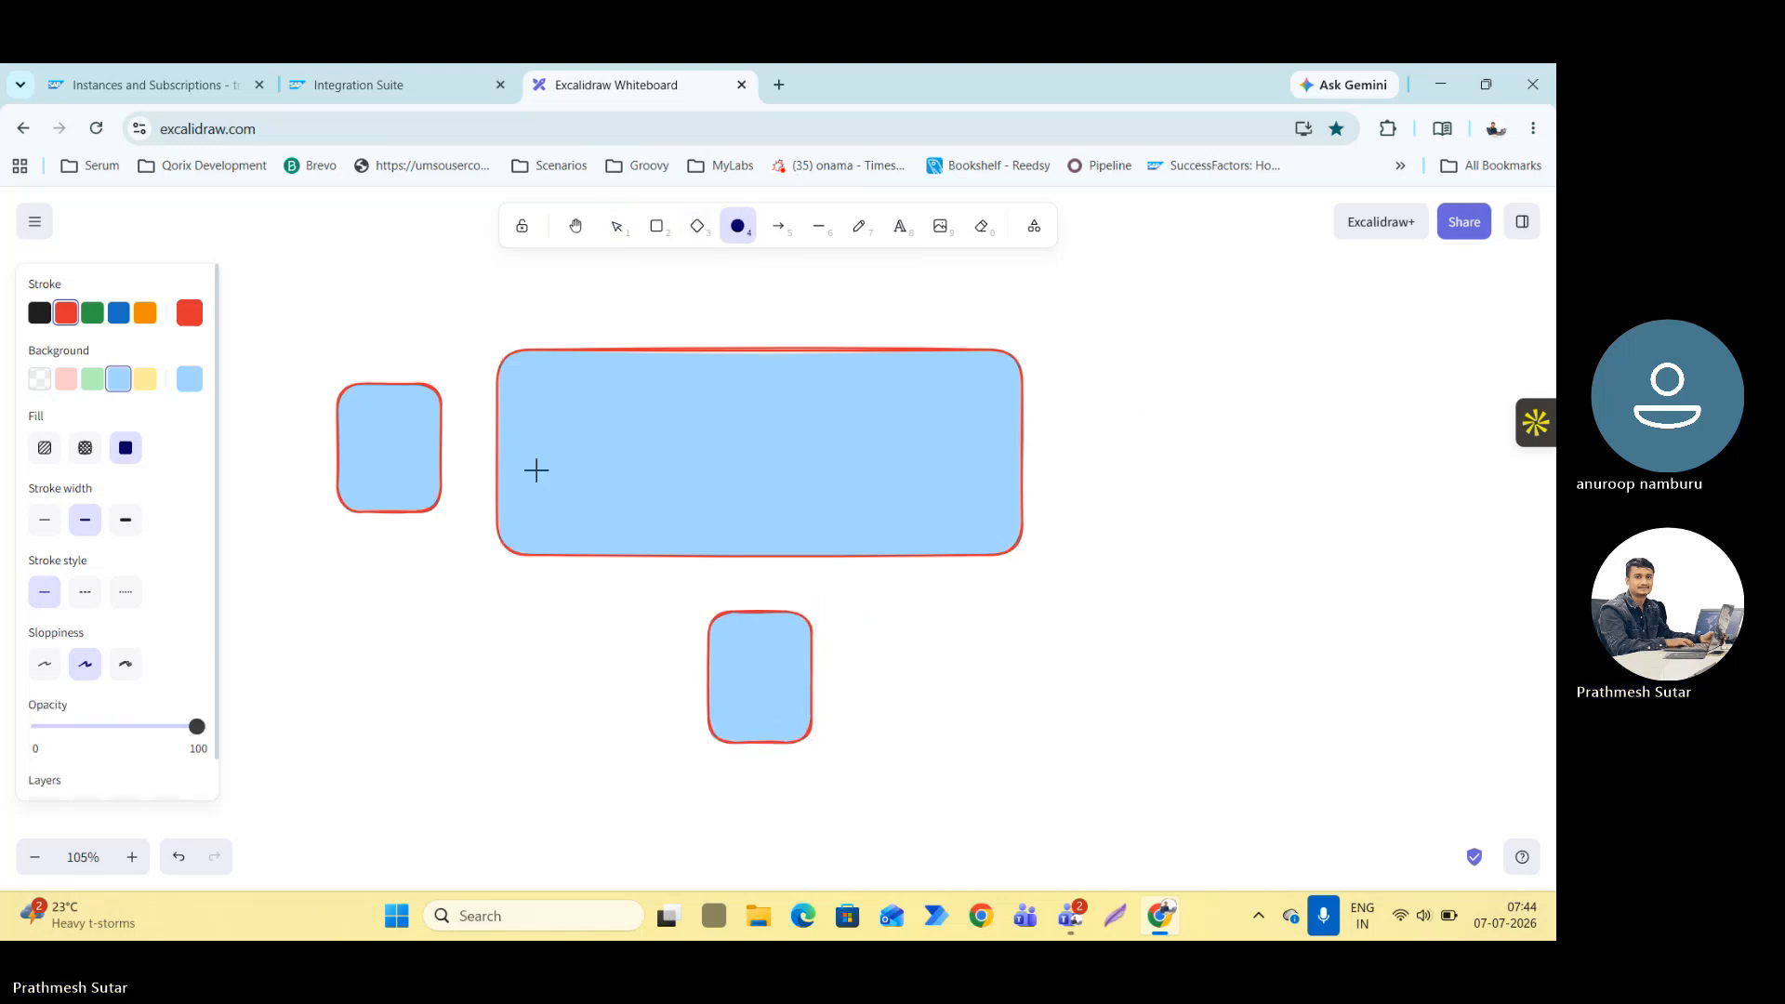
drag(518, 423, 554, 455)
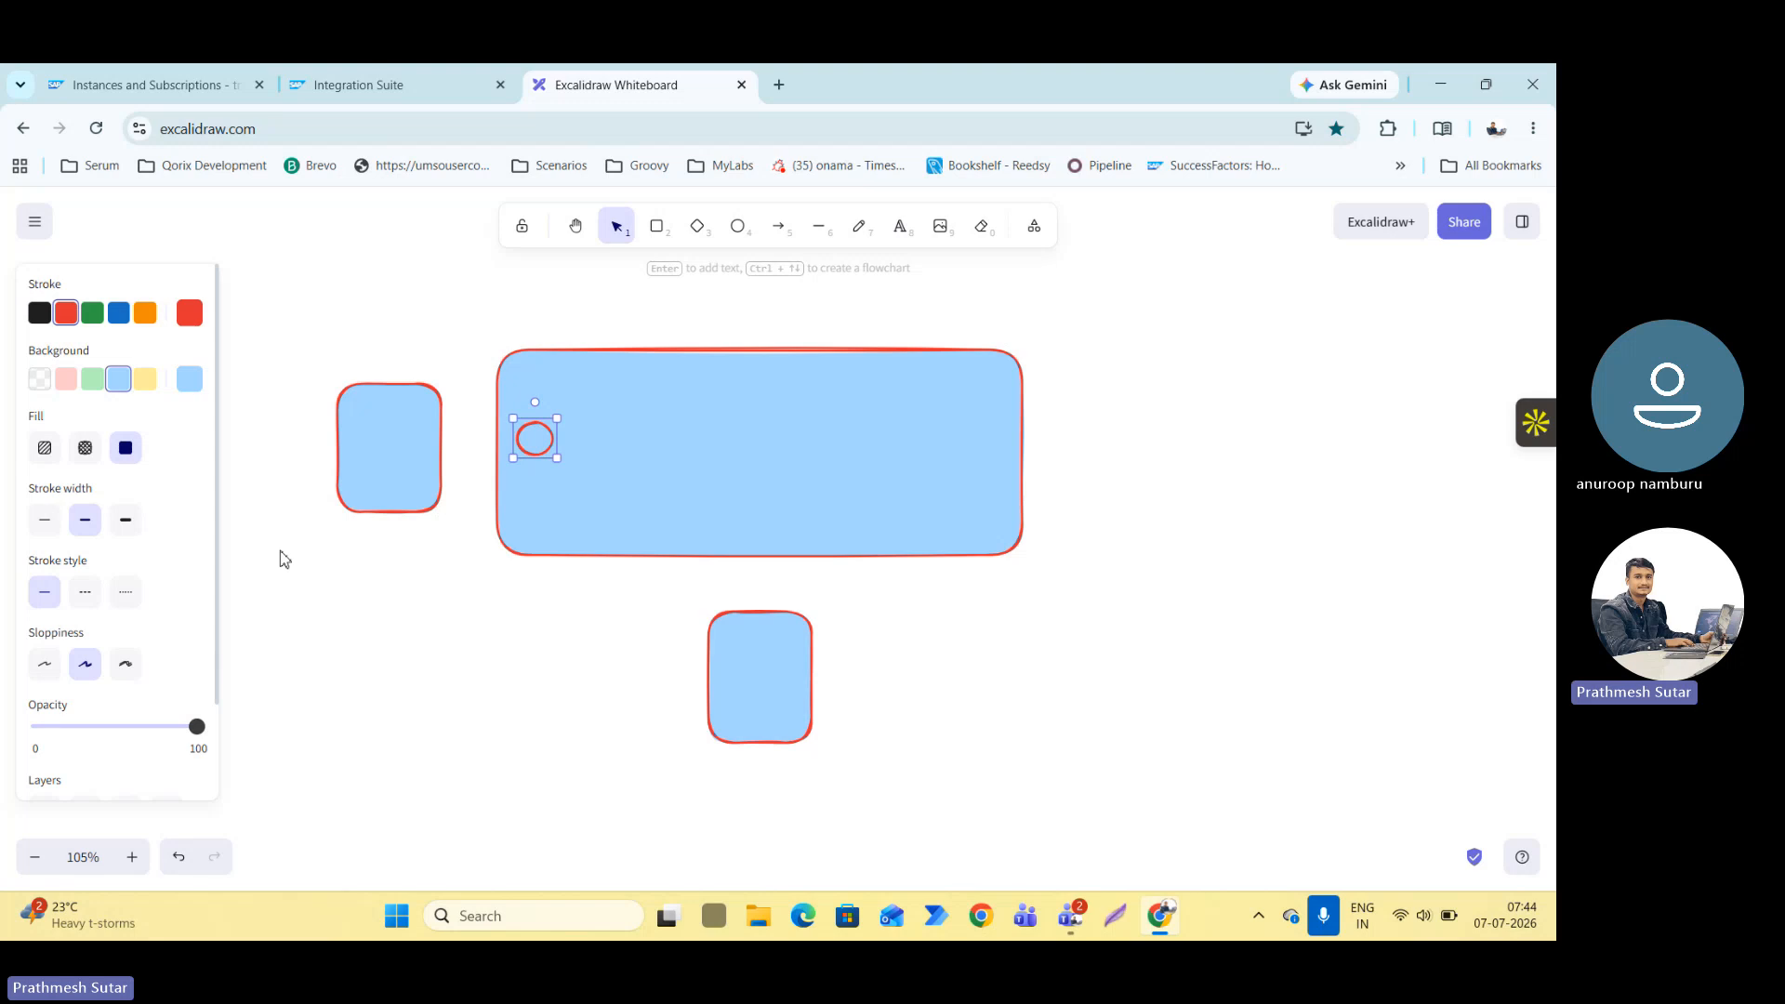
key(ctrl+d)
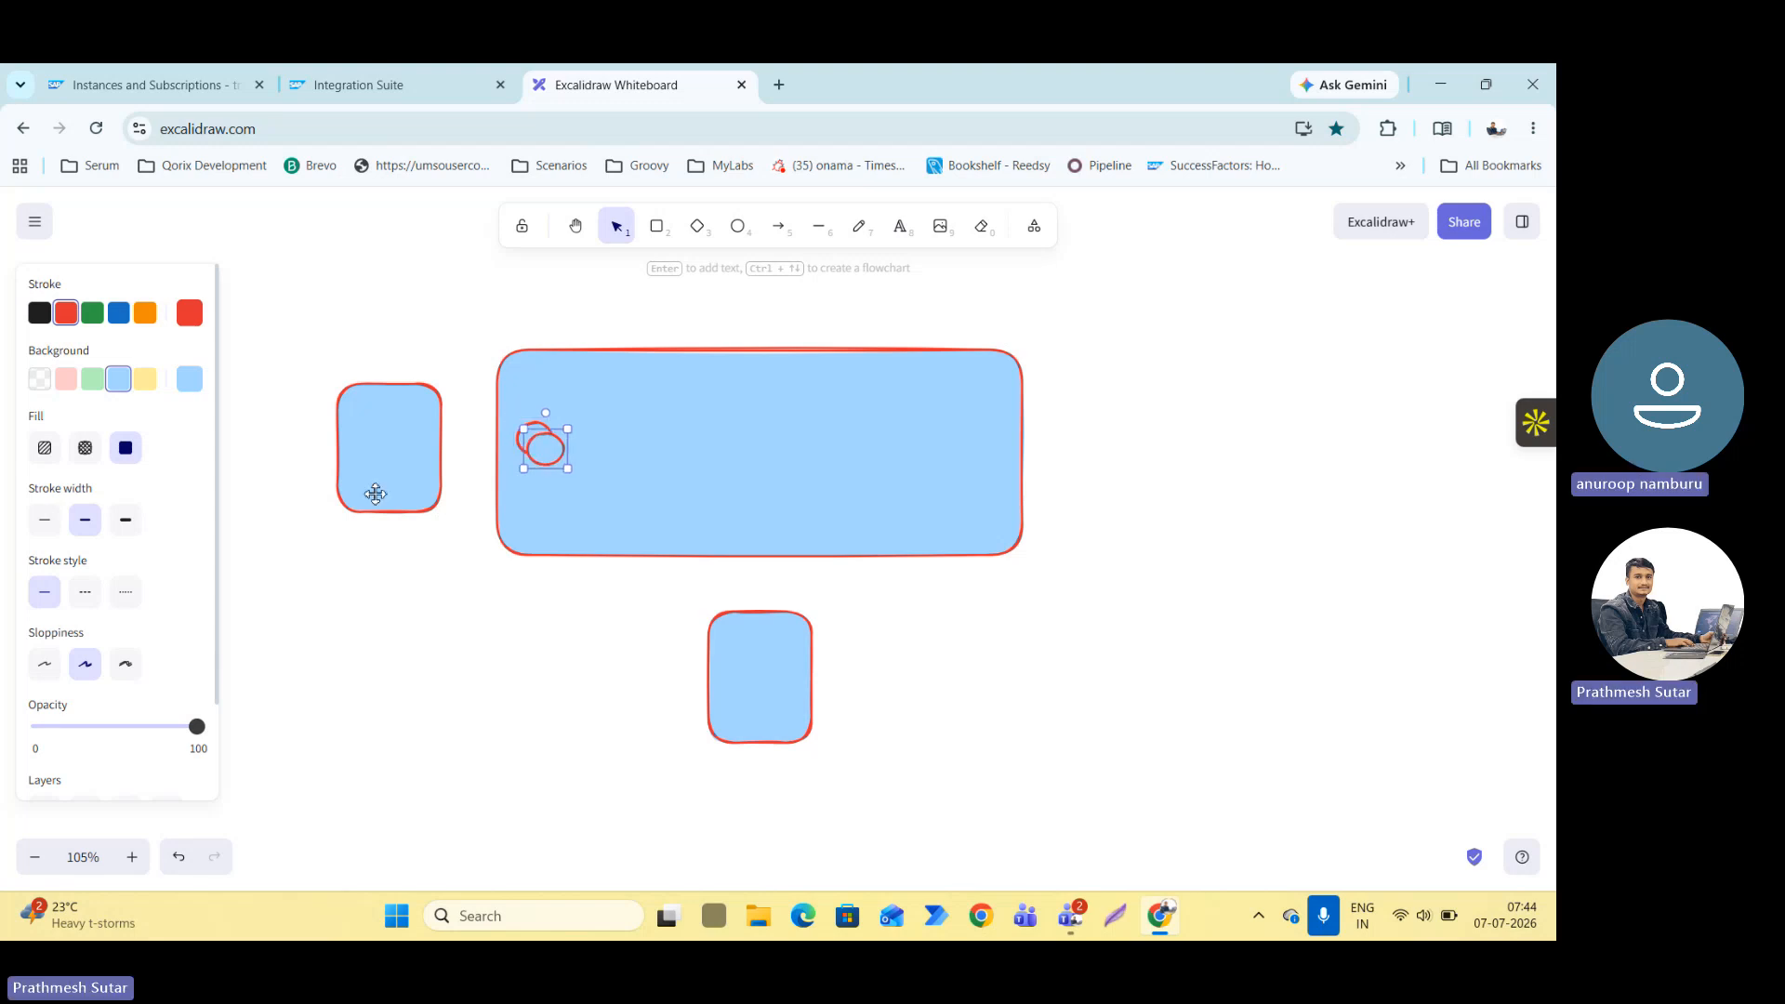
drag(545, 444, 987, 440)
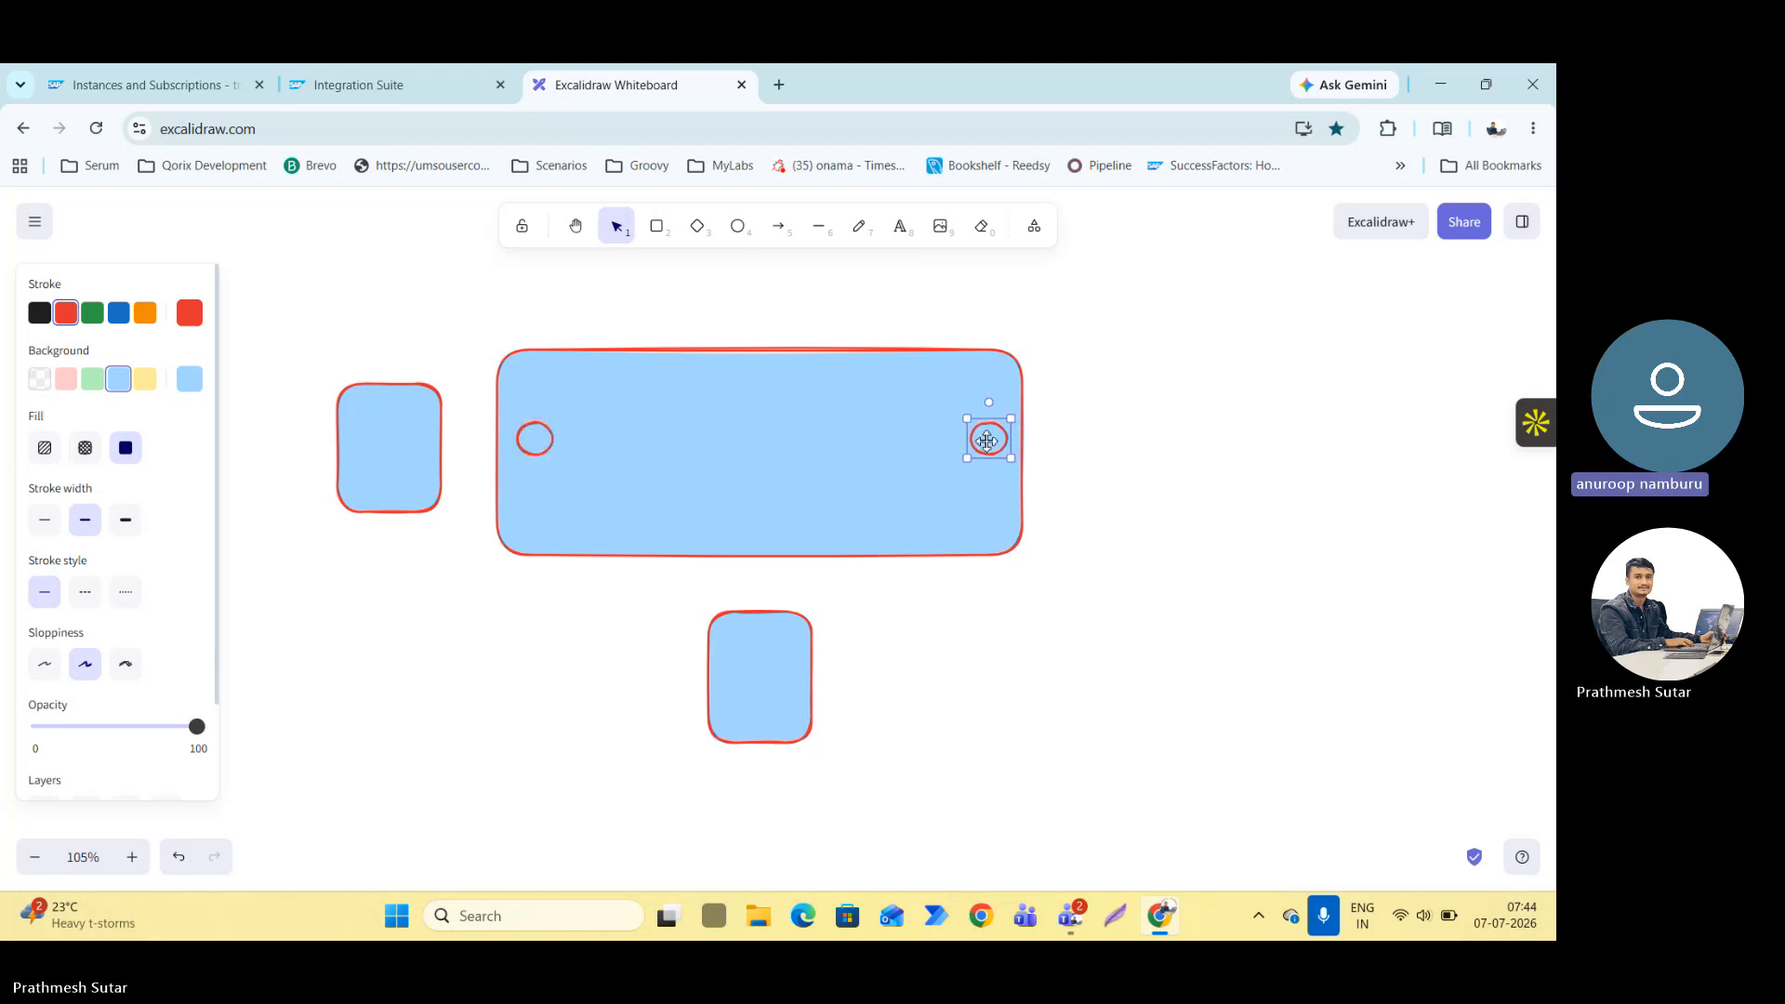
click(1106, 427)
Draw an arrow from the sender rectangle to the first circle and a straight line connecting the two circles.
click(792, 232)
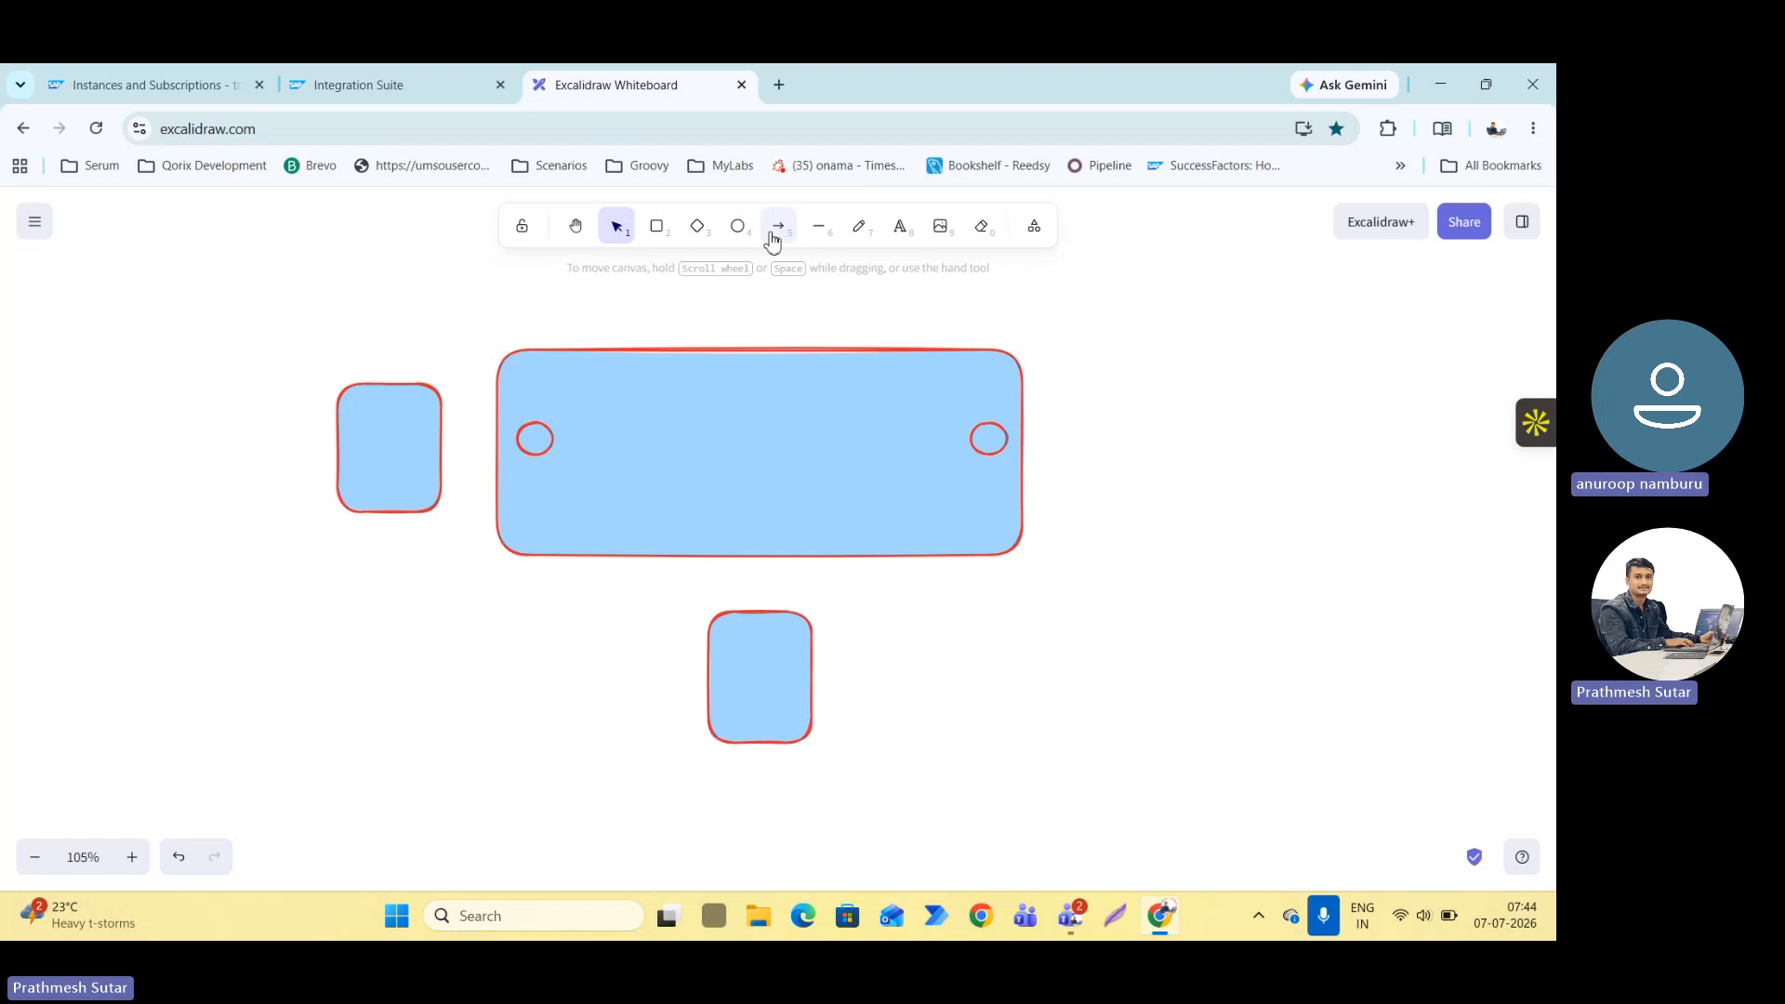
drag(431, 450, 534, 438)
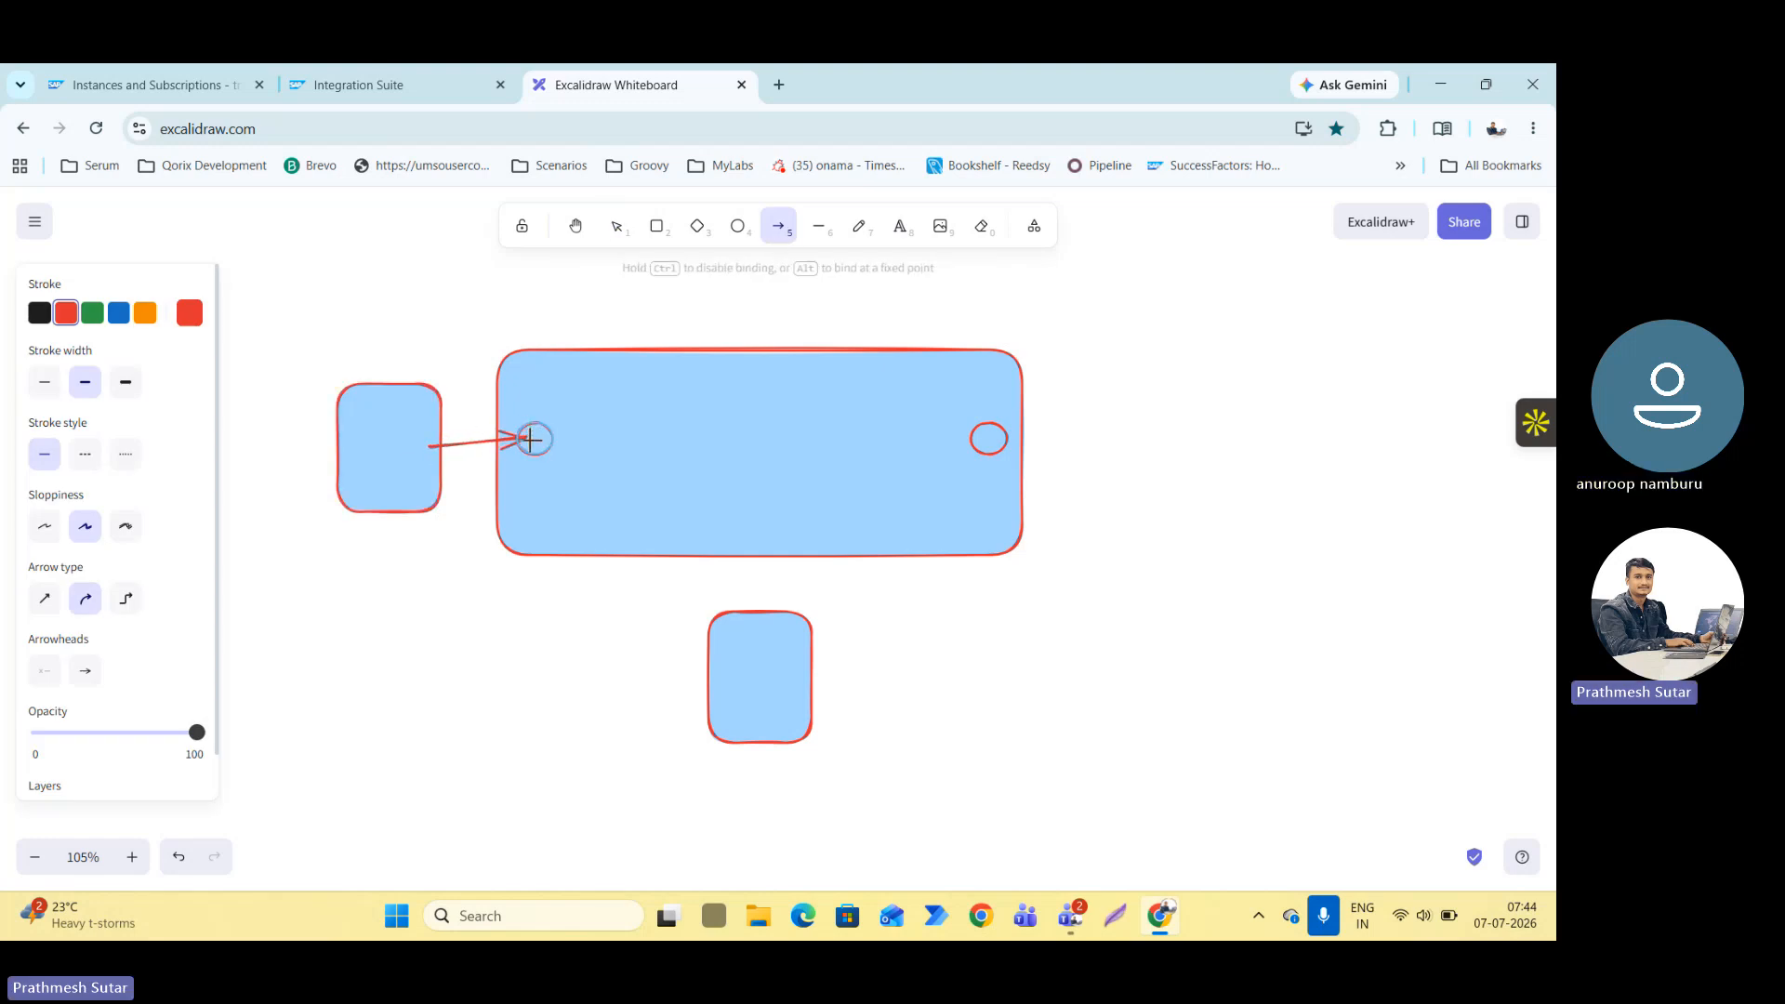
click(819, 228)
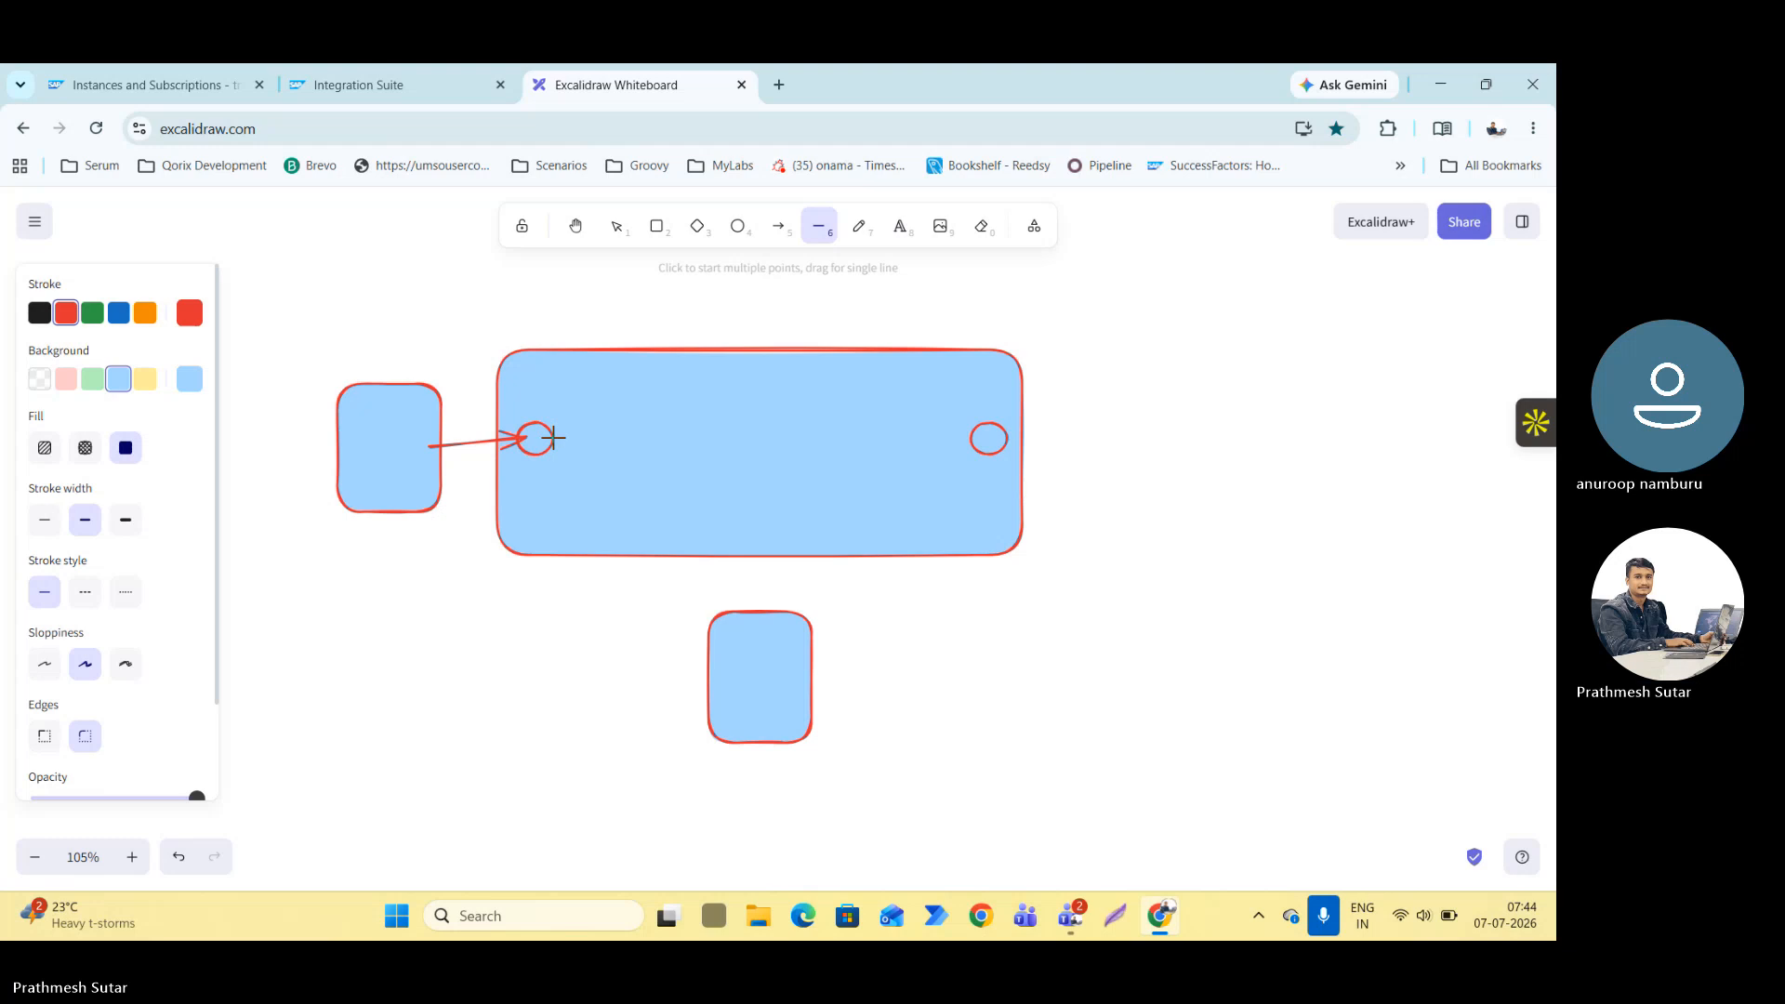
drag(555, 437, 976, 437)
click(1049, 434)
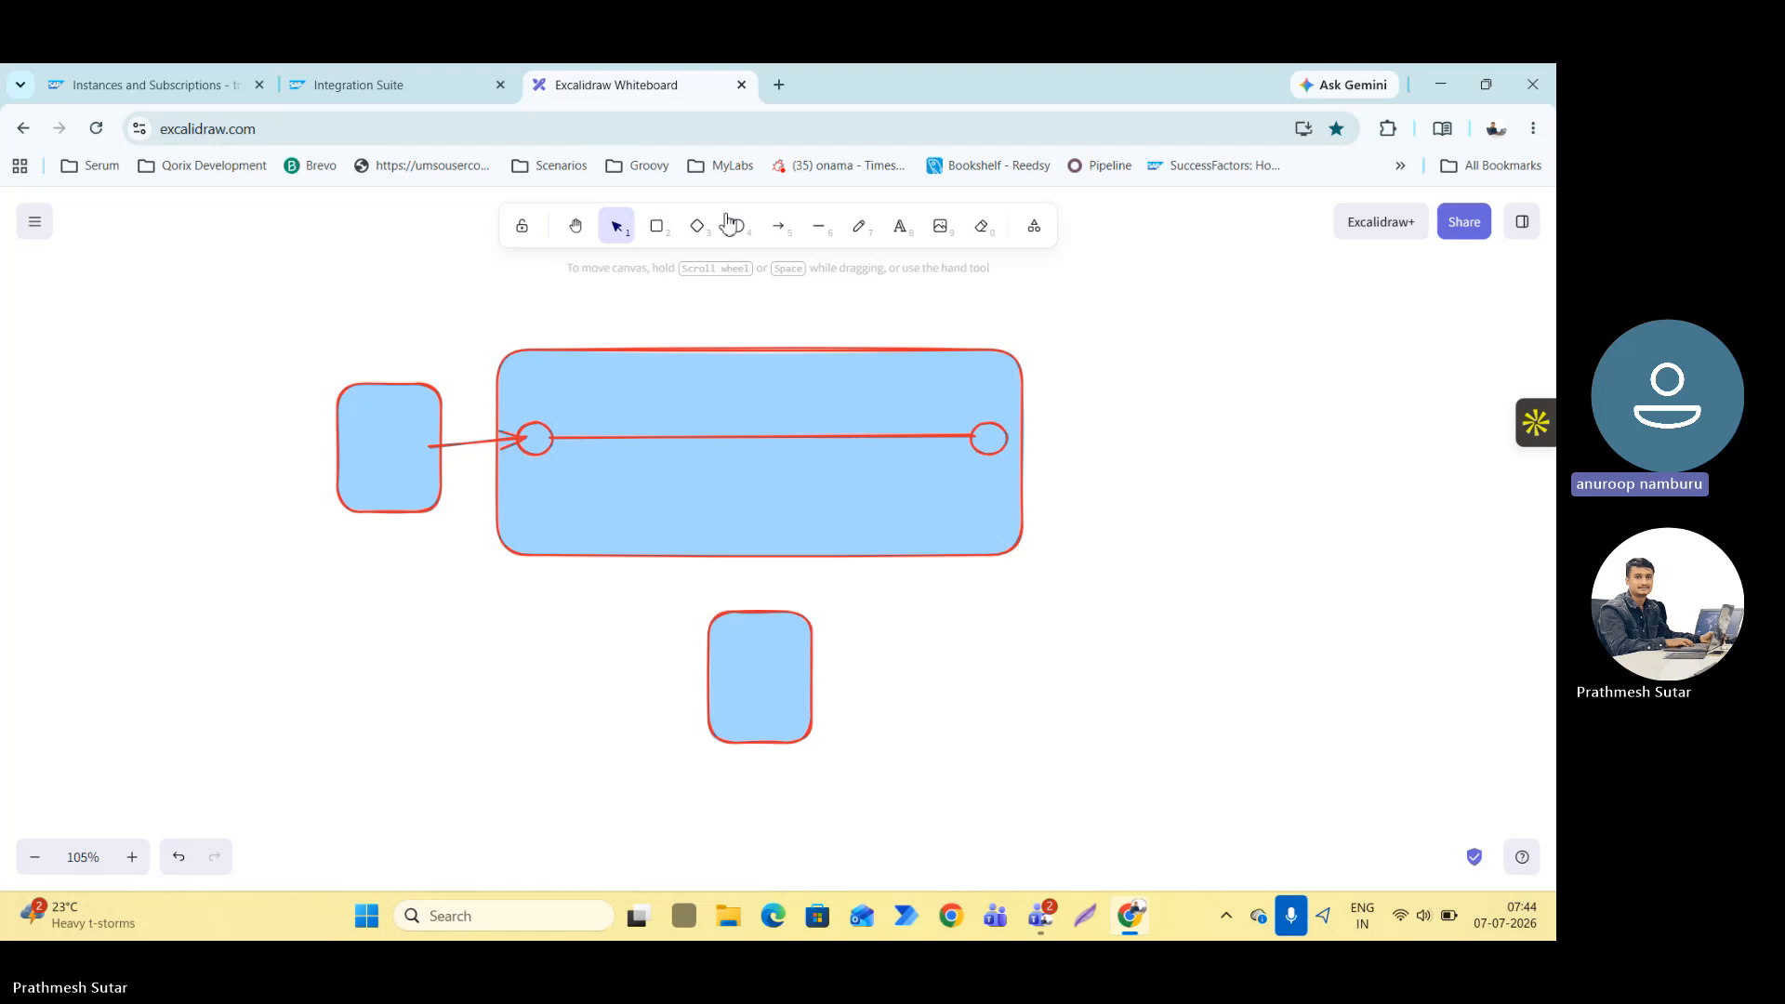
Sketch freehand a squiggle above the line and a small square on it with an arrow down to the lower rectangle.
click(857, 232)
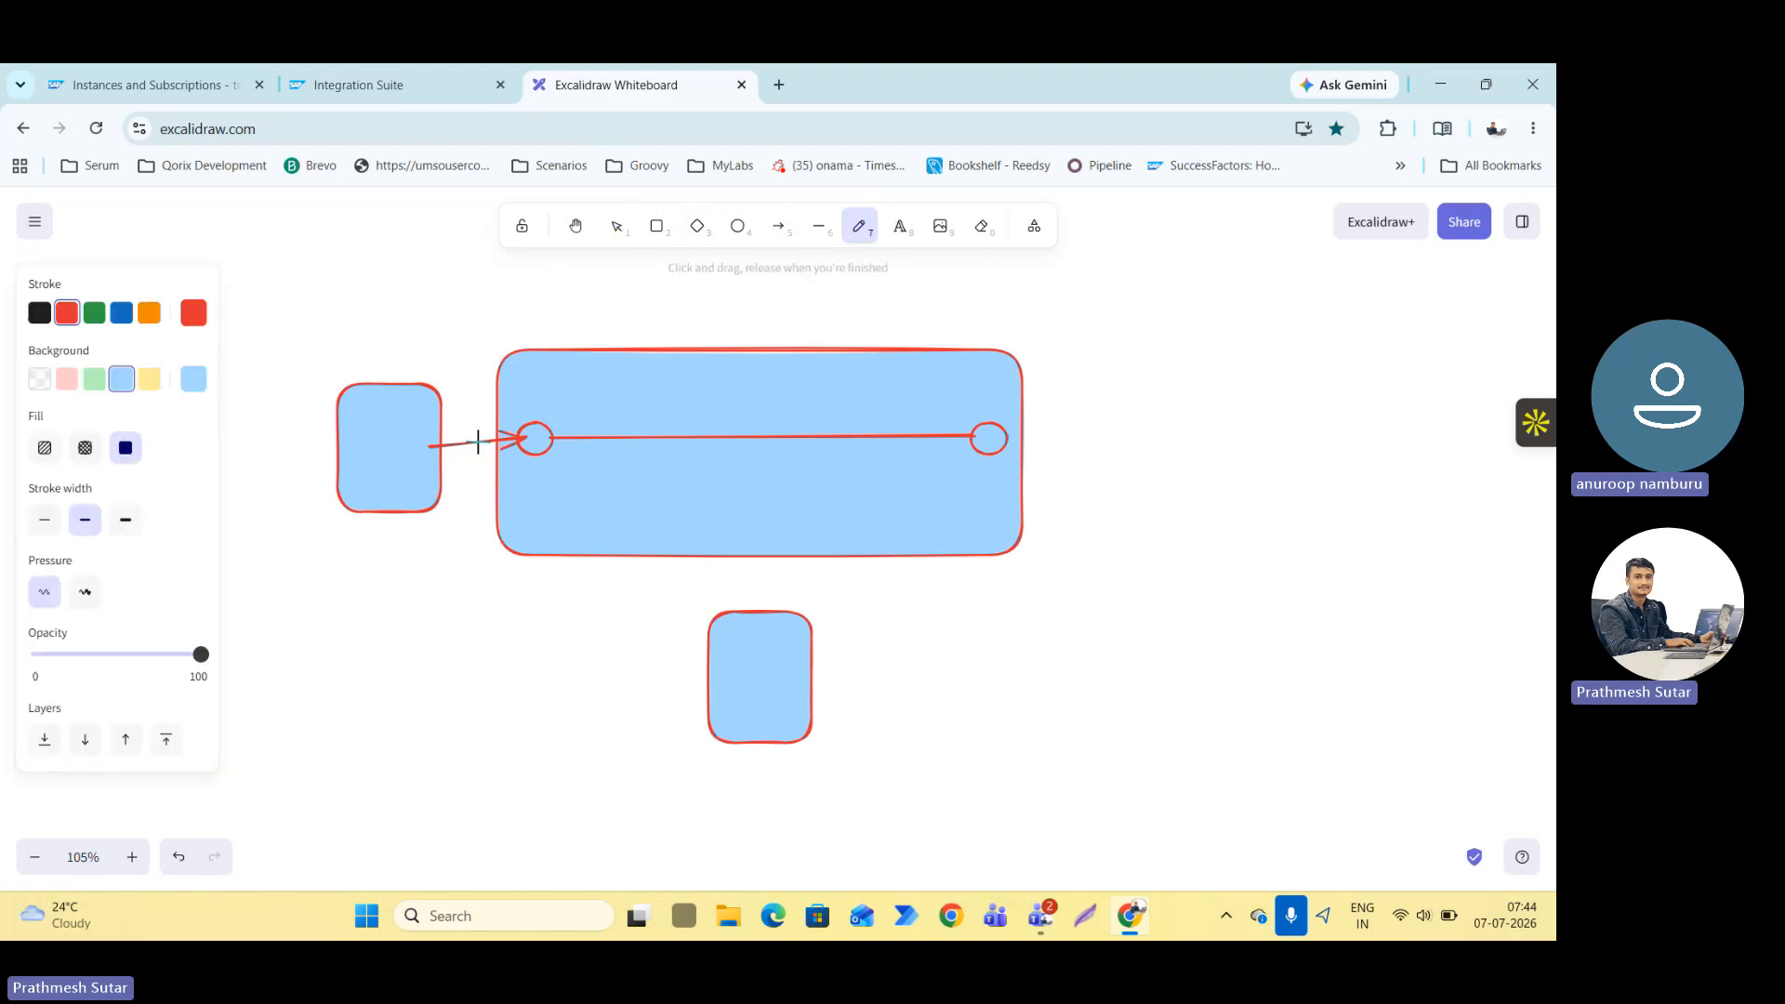
mouse_move(566, 433)
mouse_down()
mouse_move(586, 414)
mouse_move(666, 414)
mouse_up()
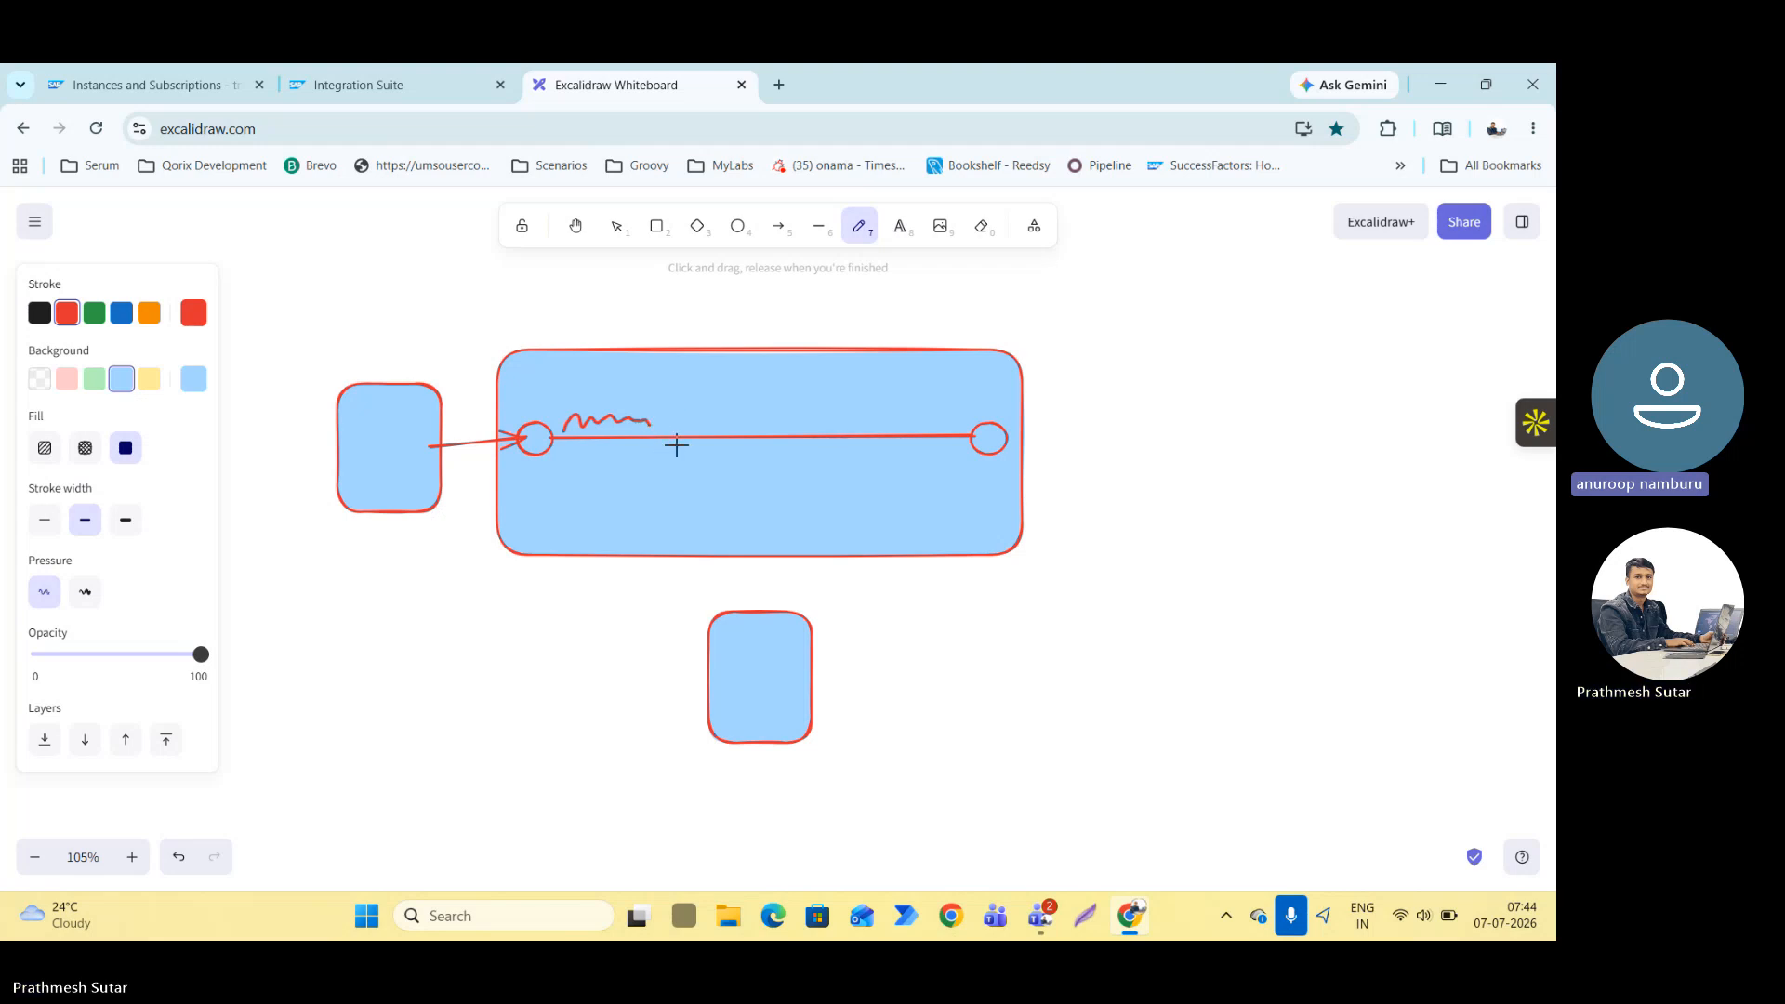
mouse_move(695, 412)
mouse_down()
mouse_move(704, 464)
mouse_move(755, 418)
mouse_move(757, 450)
mouse_move(721, 470)
mouse_move(765, 610)
mouse_move(784, 589)
mouse_up()
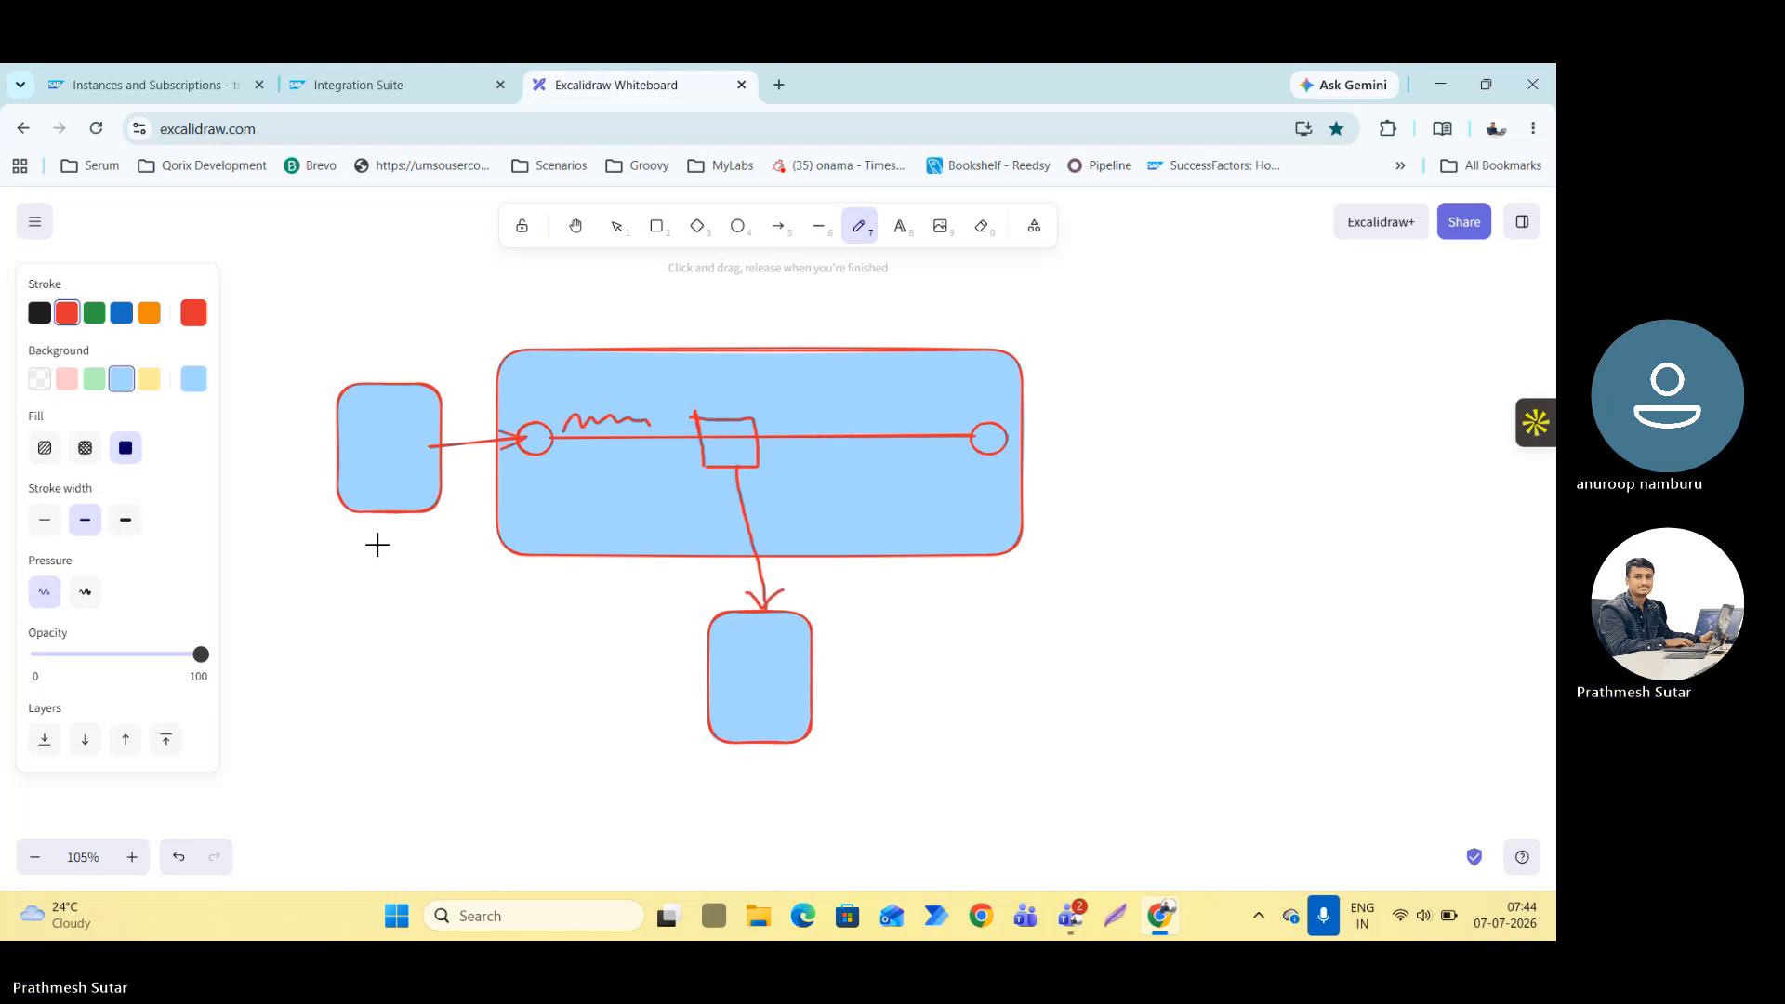
Label the sender rectangle "A" and the lower receiver rectangle "B" in freehand.
mouse_move(379, 542)
mouse_down()
mouse_move(389, 527)
mouse_move(403, 544)
mouse_up()
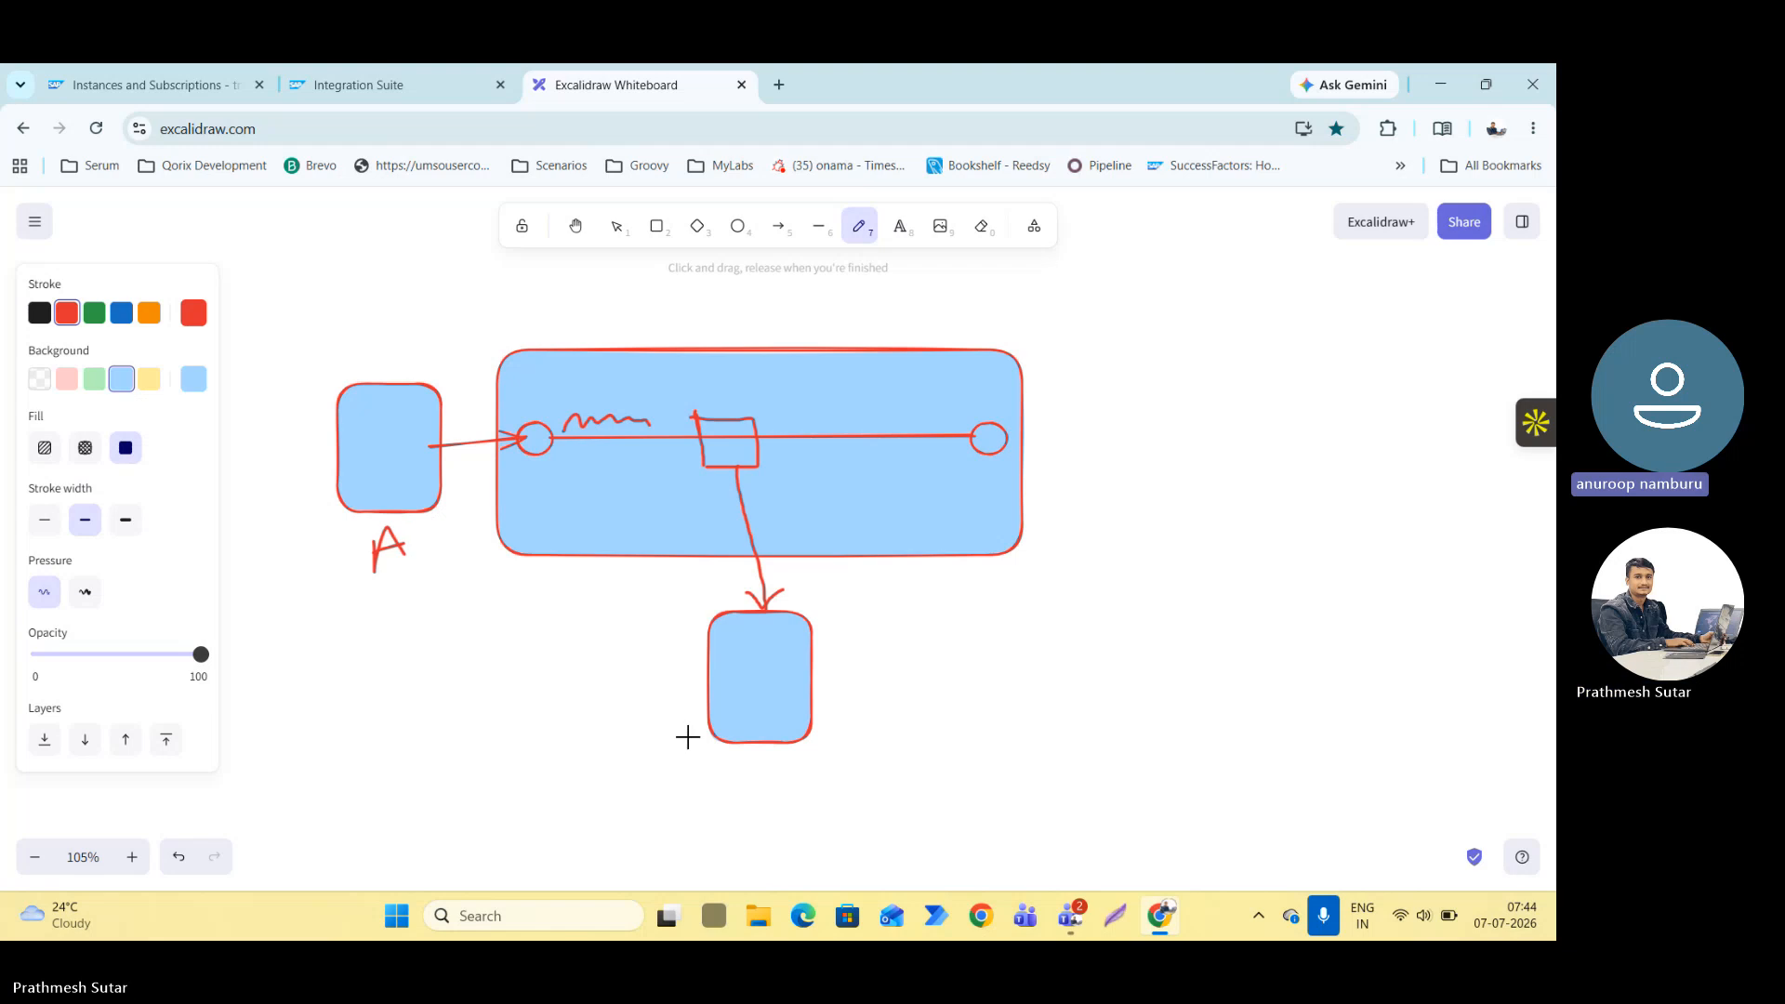
mouse_move(751, 761)
mouse_down()
mouse_move(755, 780)
mouse_move(781, 770)
mouse_move(746, 781)
mouse_up()
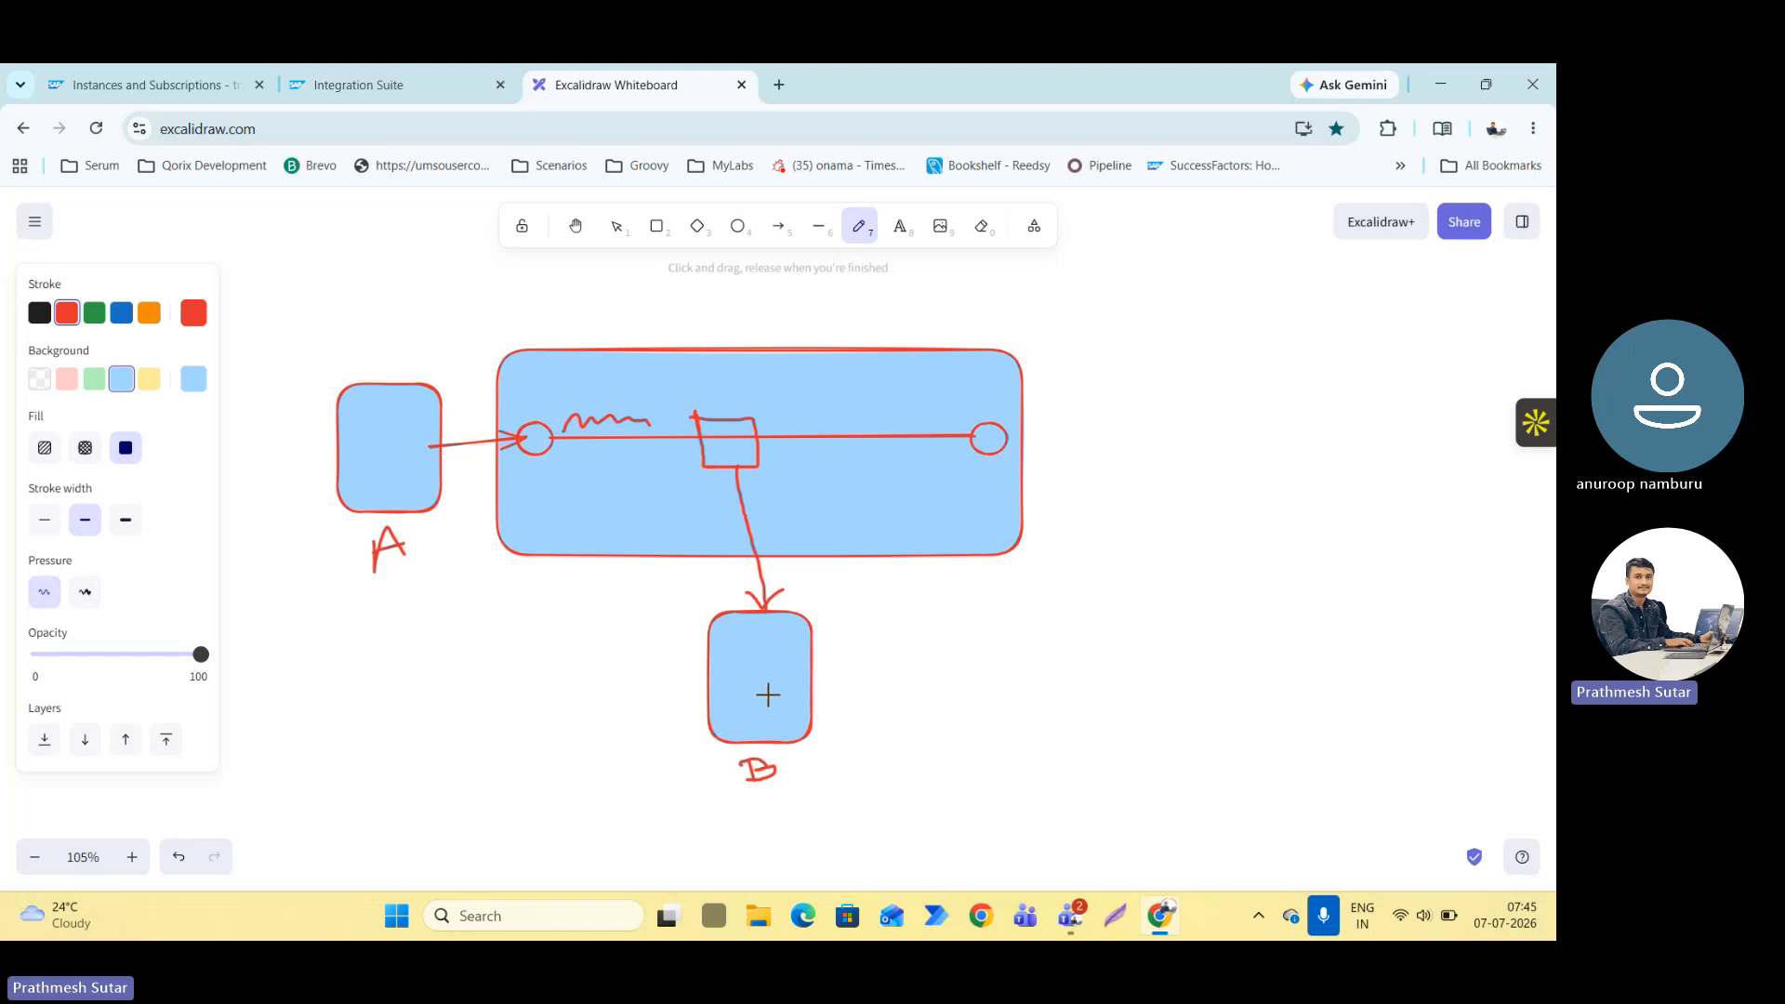
mouse_move(798, 562)
mouse_down()
mouse_move(791, 580)
mouse_move(812, 582)
mouse_up()
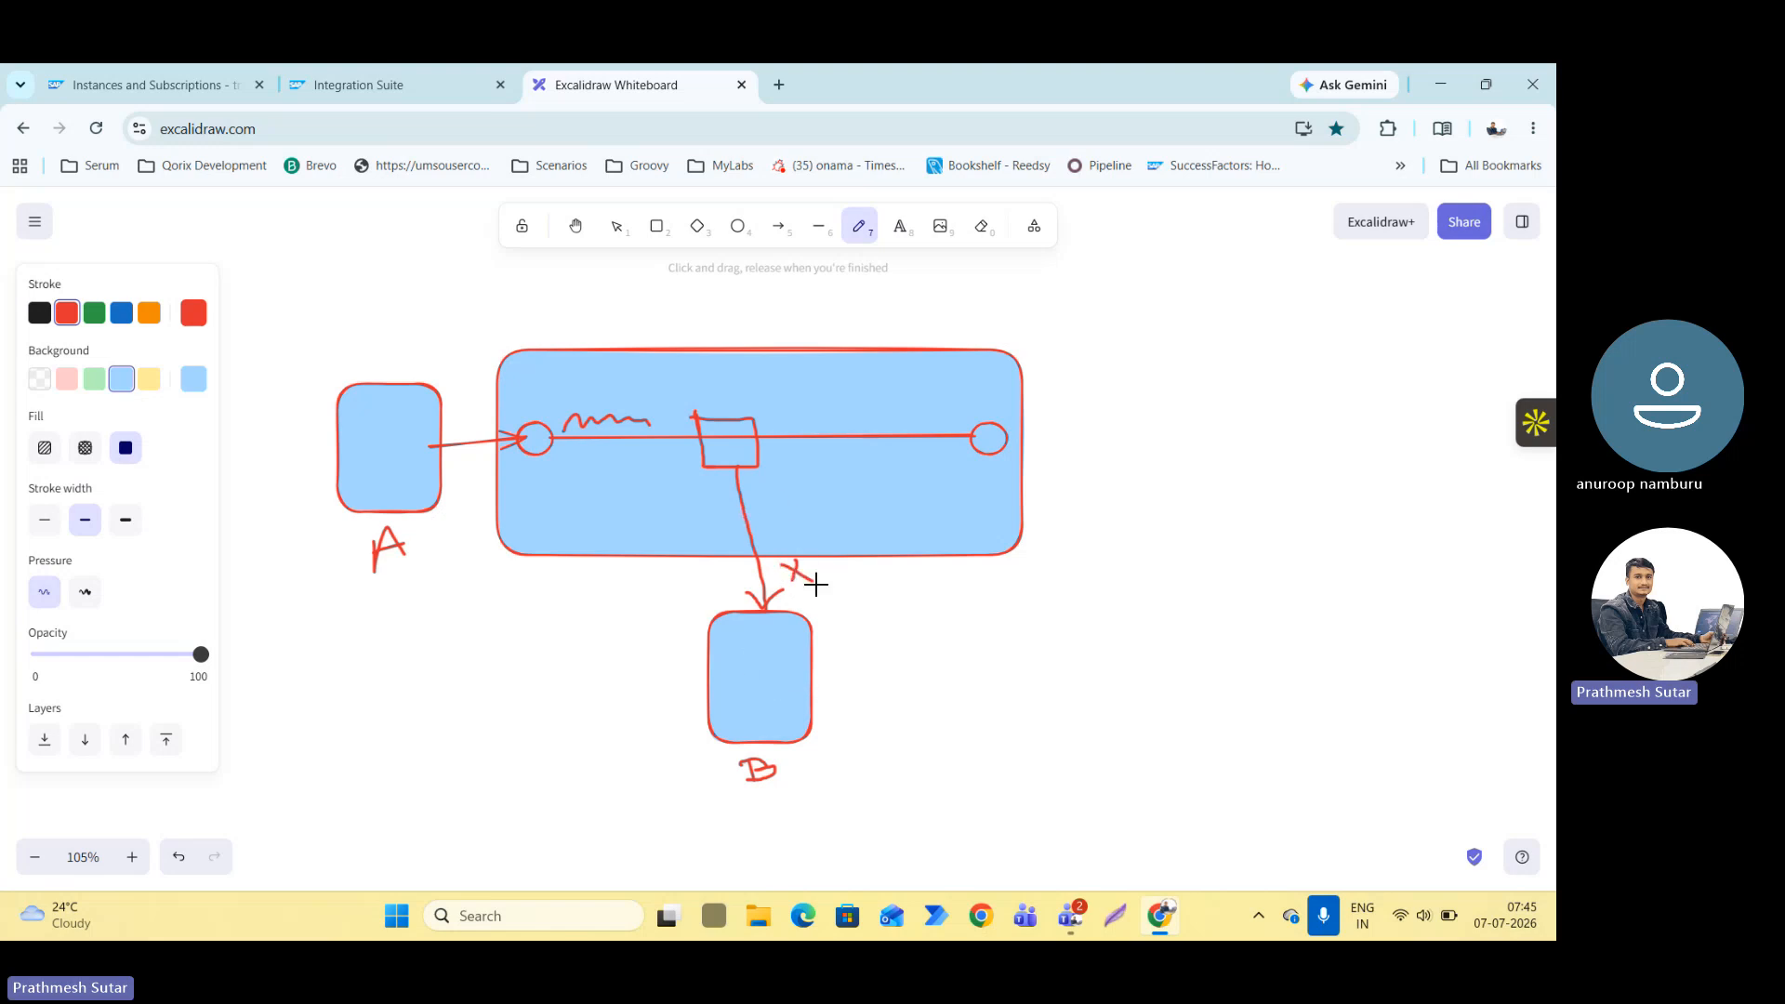
click(983, 233)
mouse_move(816, 591)
mouse_down()
mouse_move(800, 577)
mouse_move(816, 593)
mouse_up()
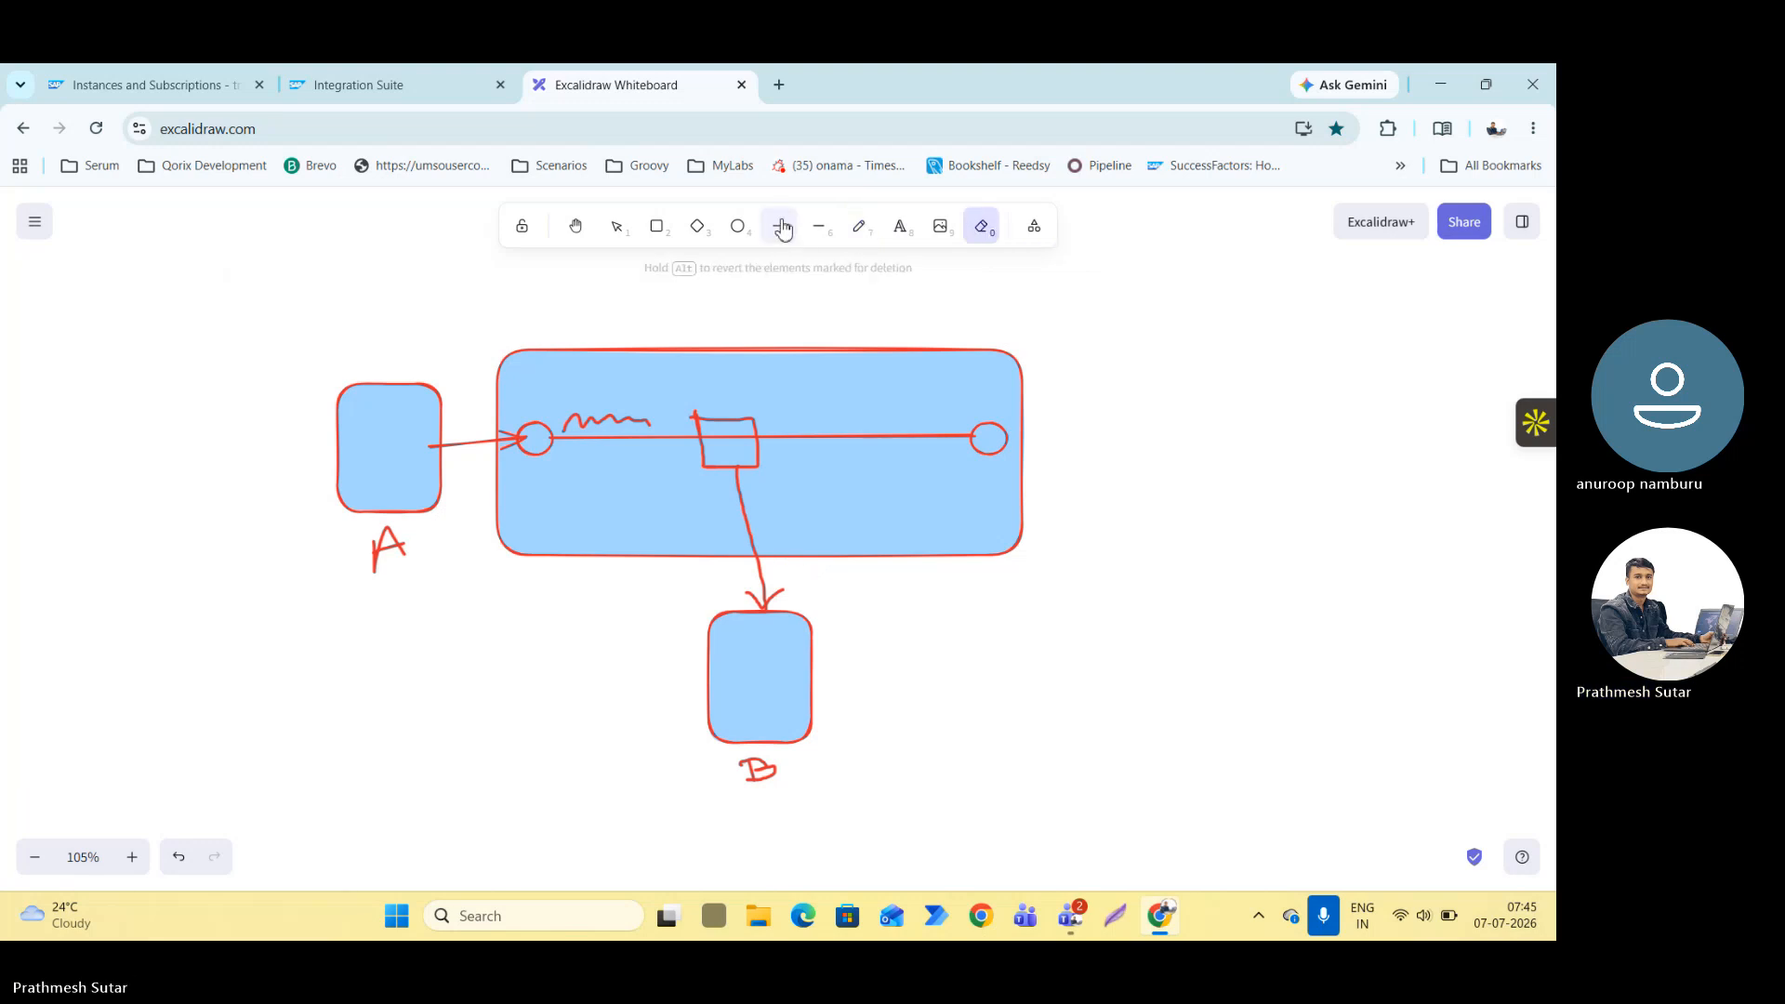
Sketch a curved freehand return arrow from rectangle B up to the process line, just right of the small square.
click(861, 230)
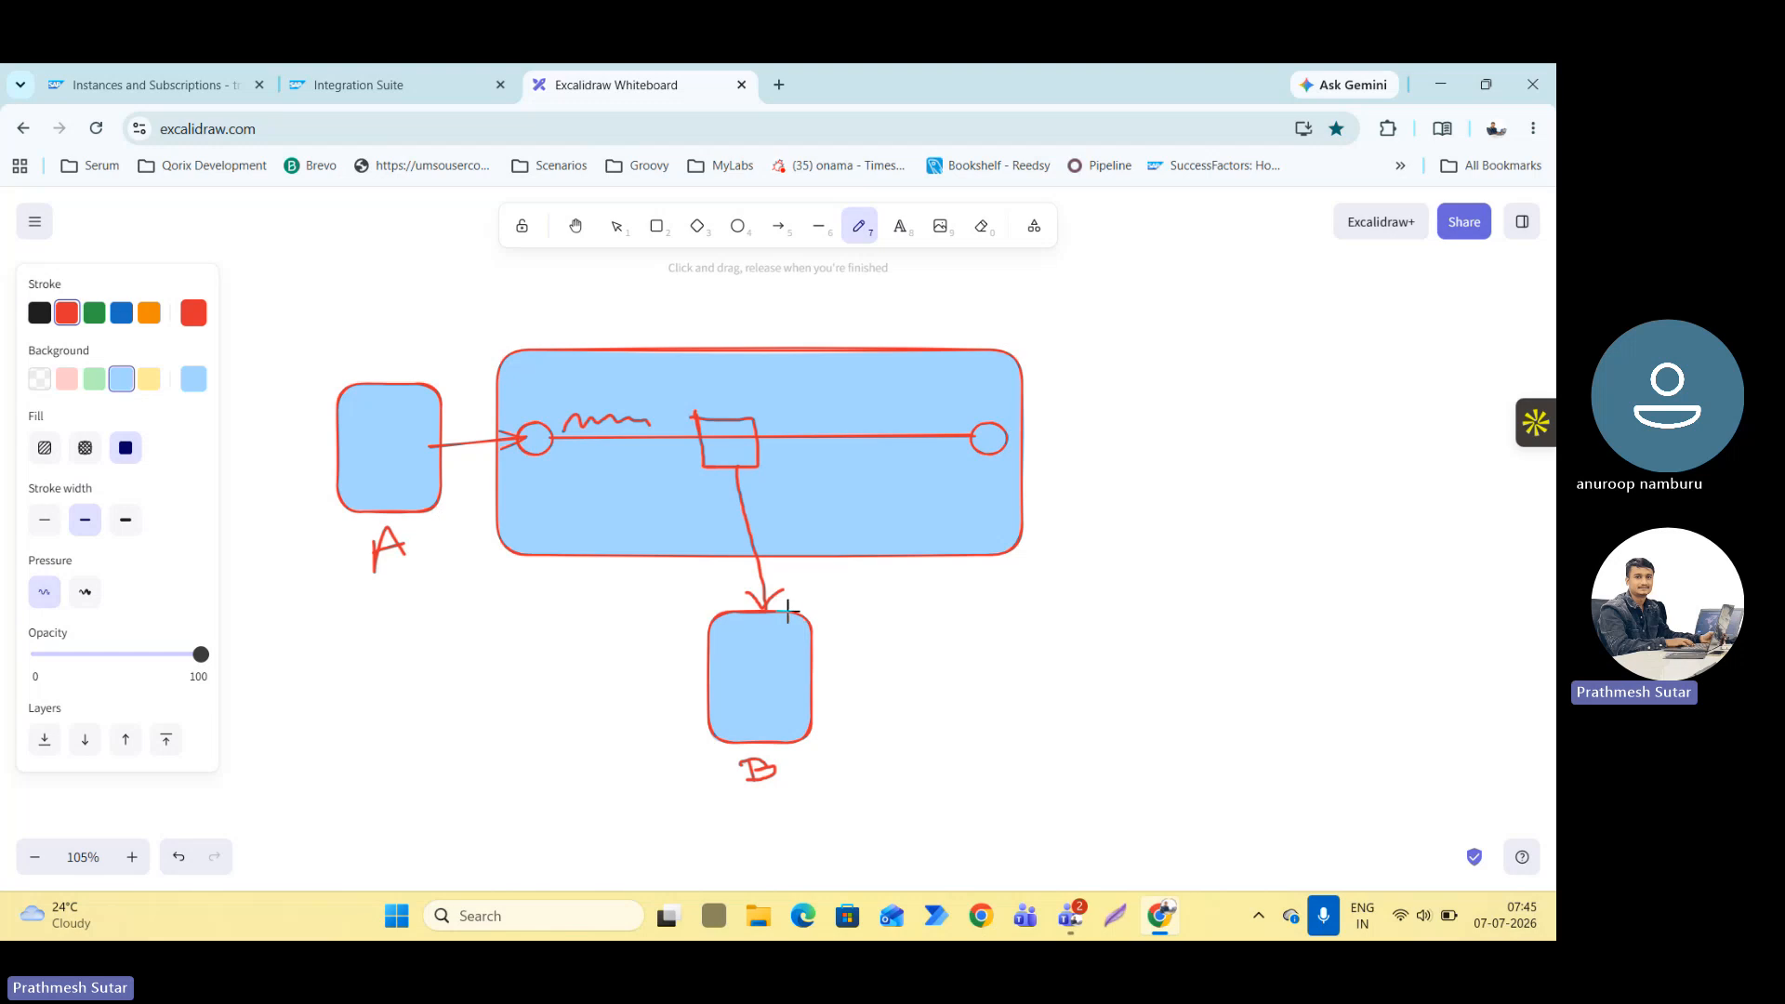
mouse_move(786, 614)
mouse_down()
mouse_move(817, 549)
mouse_move(785, 437)
mouse_move(800, 448)
mouse_up()
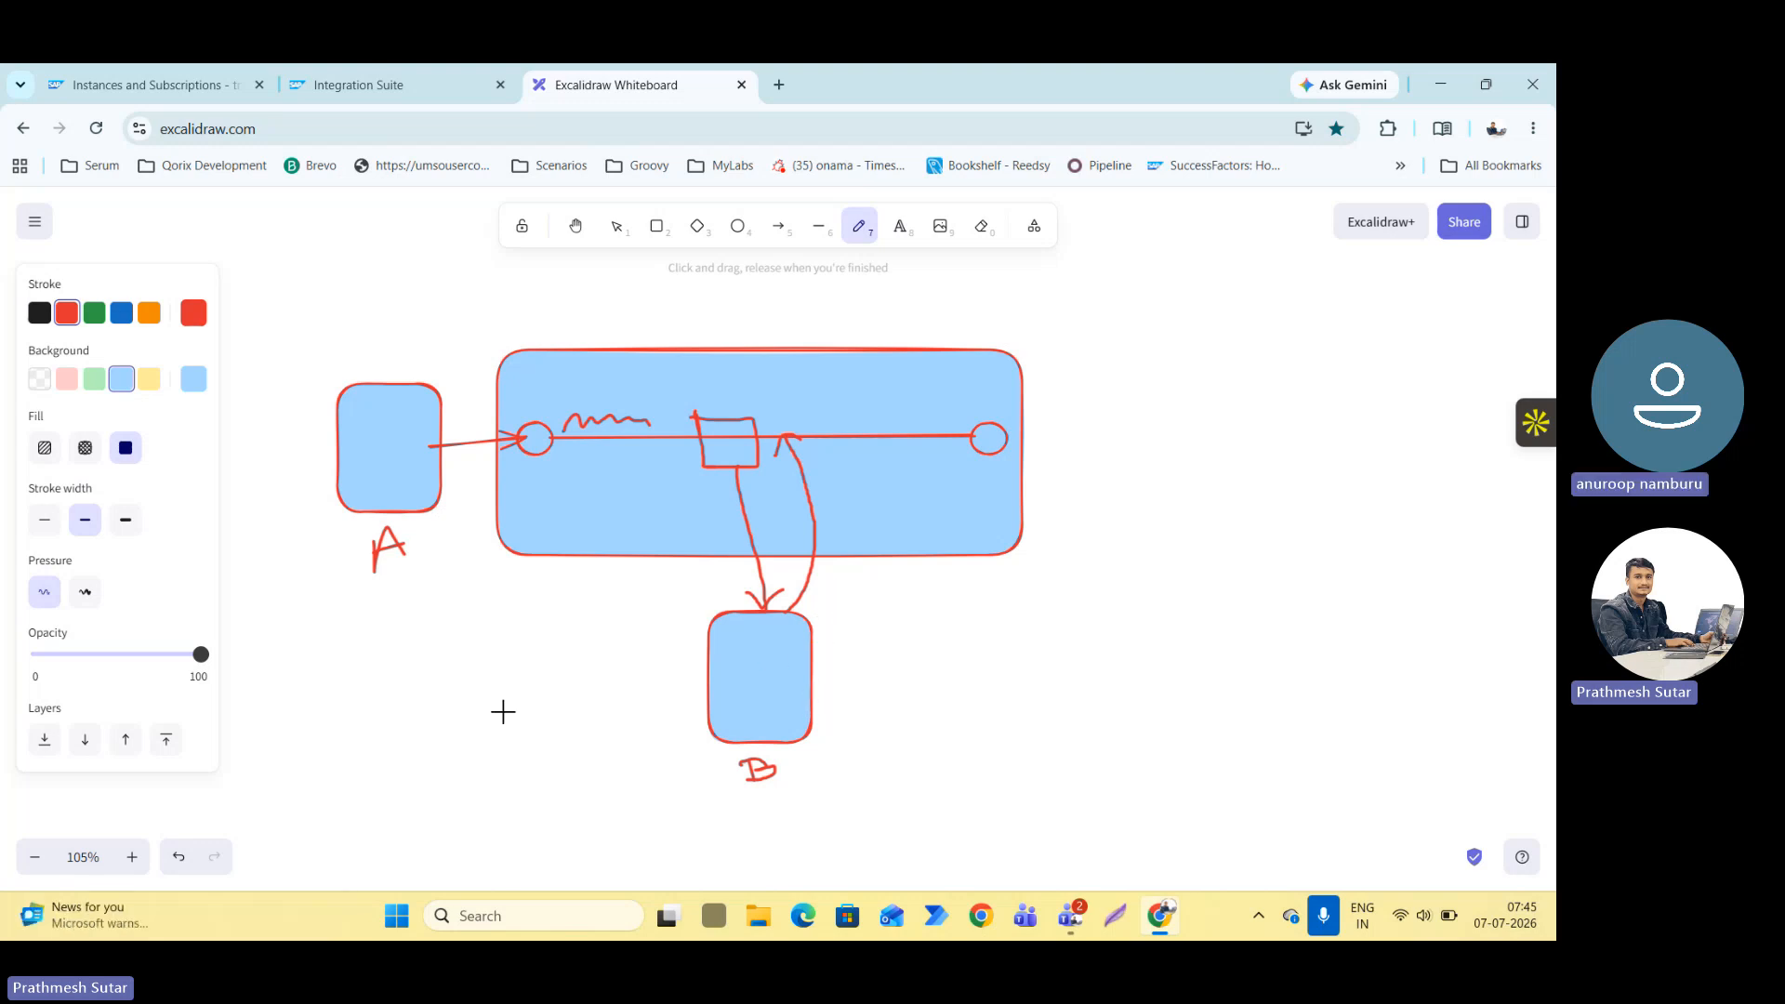
Write "HTTP status code" freehand in the empty area below rectangle A.
mouse_move(274, 712)
mouse_down()
mouse_move(282, 742)
mouse_move(327, 699)
mouse_move(355, 699)
mouse_move(344, 718)
mouse_move(404, 710)
mouse_move(410, 685)
mouse_move(446, 689)
mouse_move(487, 655)
mouse_move(484, 681)
mouse_up()
mouse_move(437, 727)
mouse_down()
mouse_move(444, 753)
mouse_move(507, 689)
mouse_move(502, 707)
mouse_up()
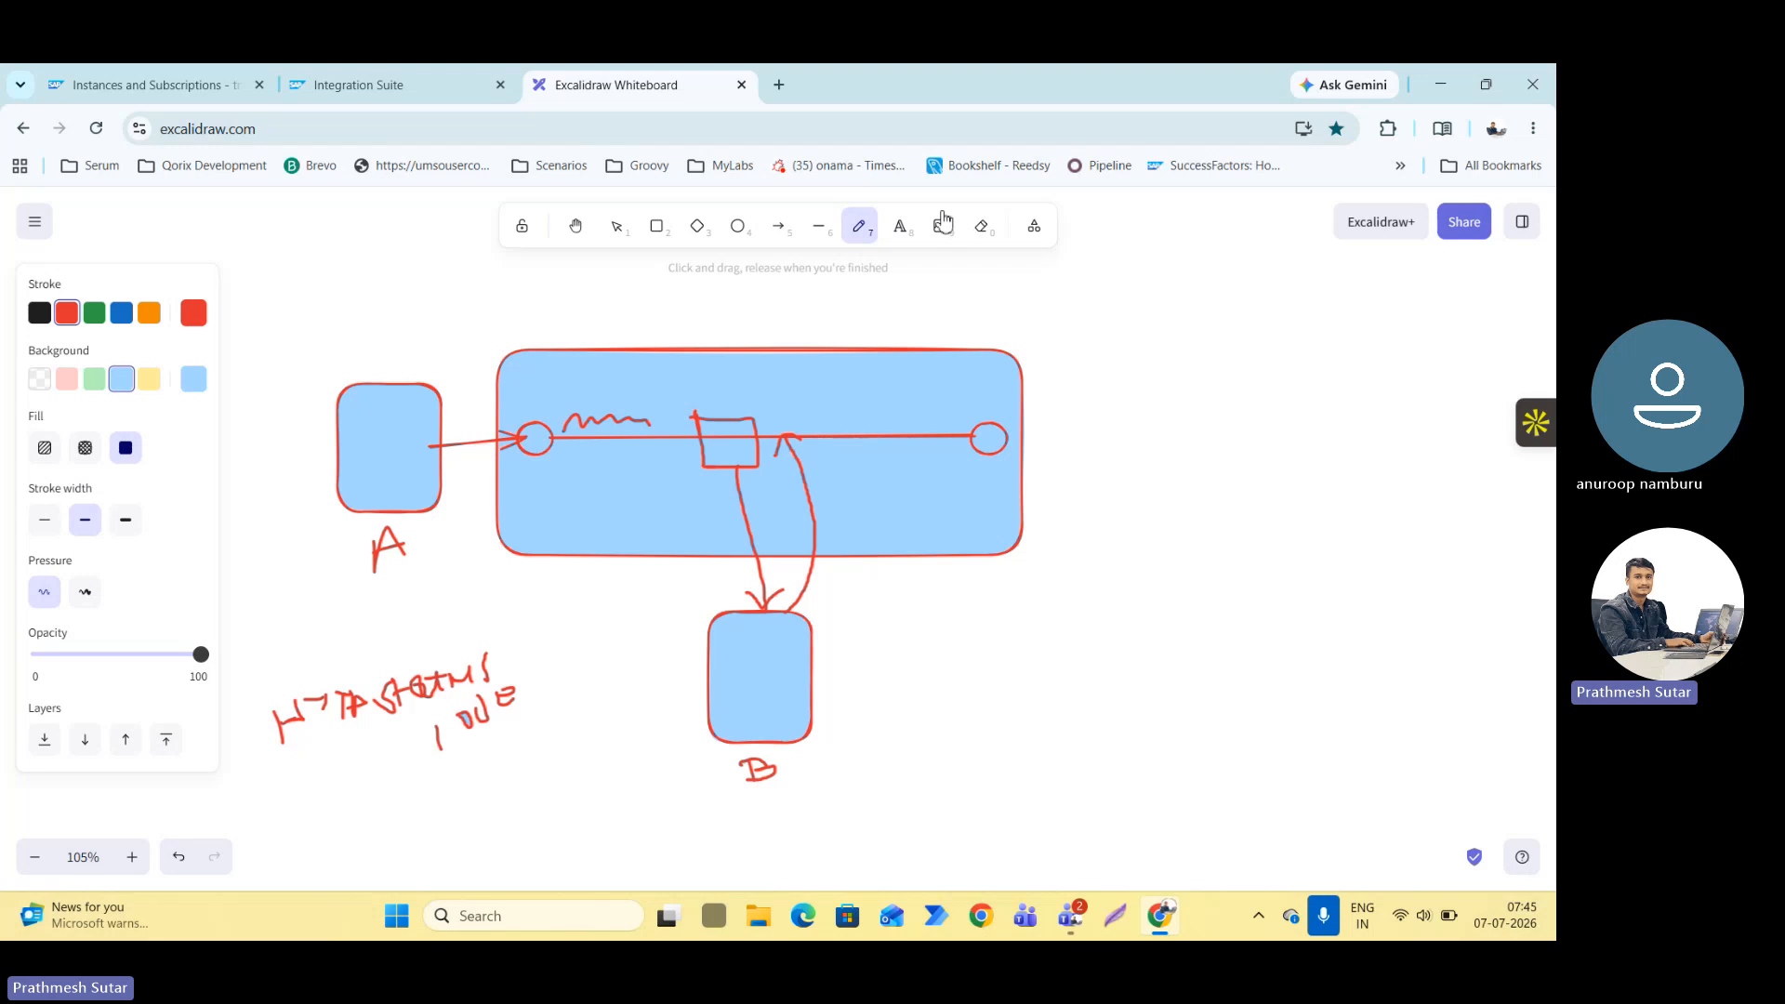
click(900, 245)
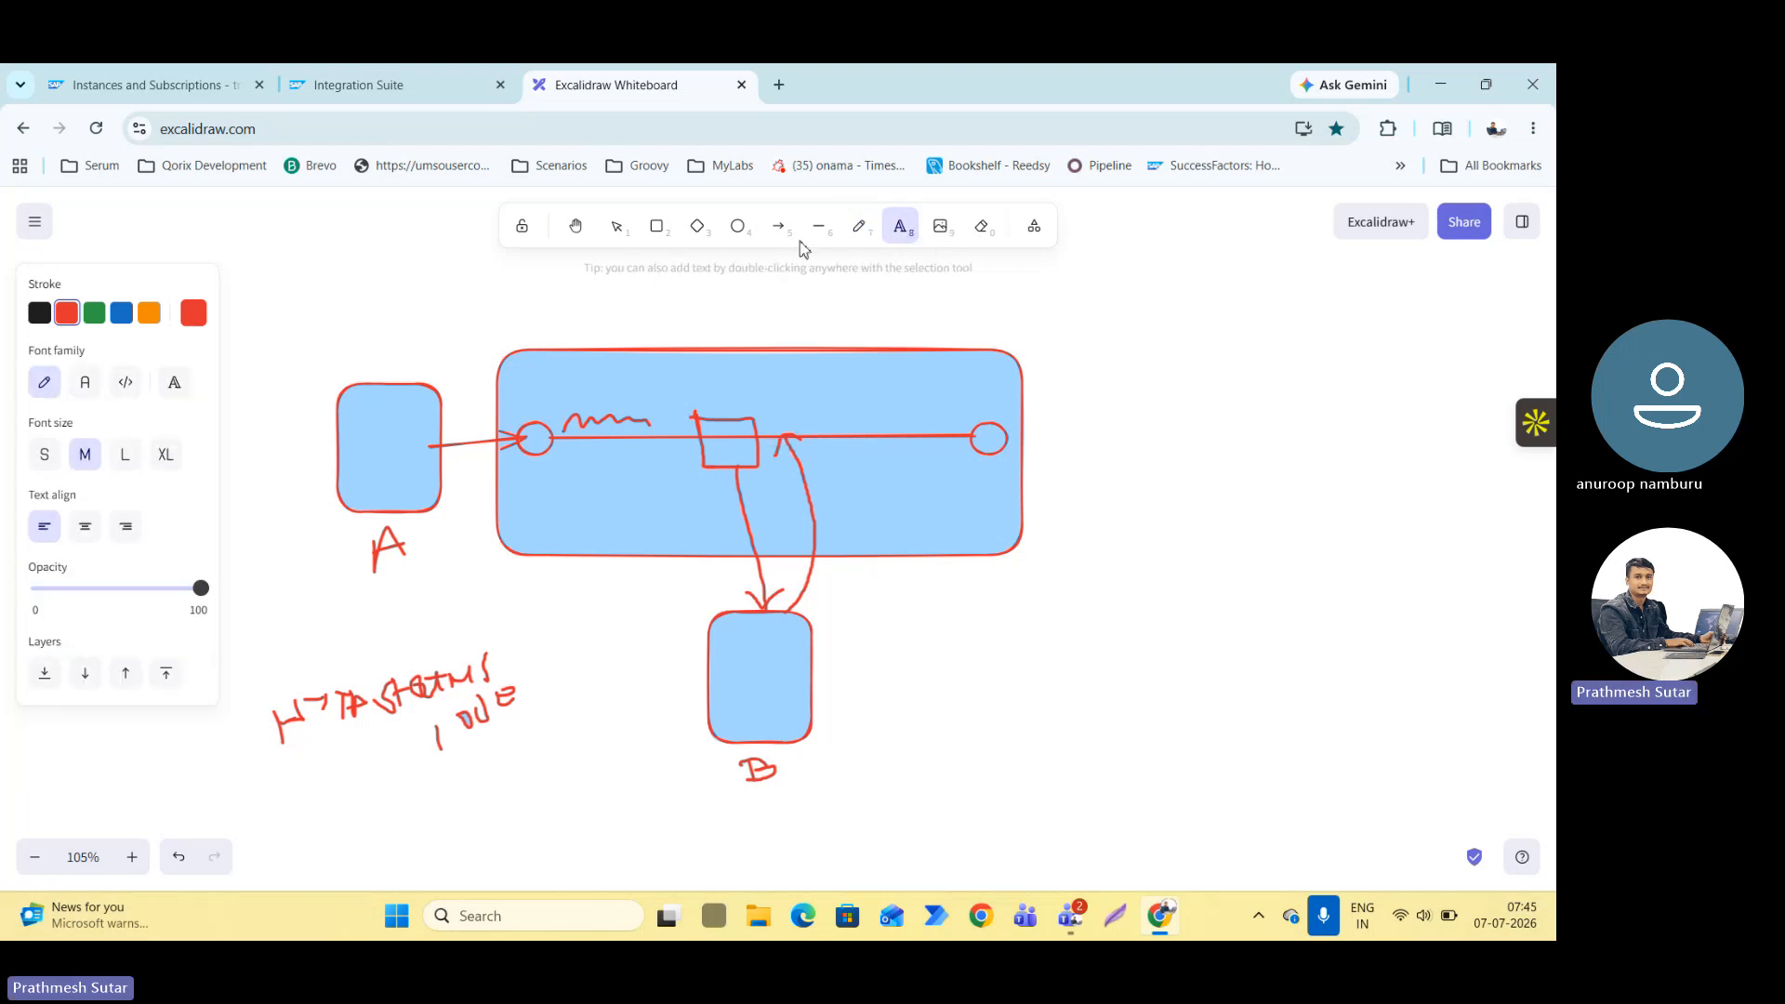
click(656, 226)
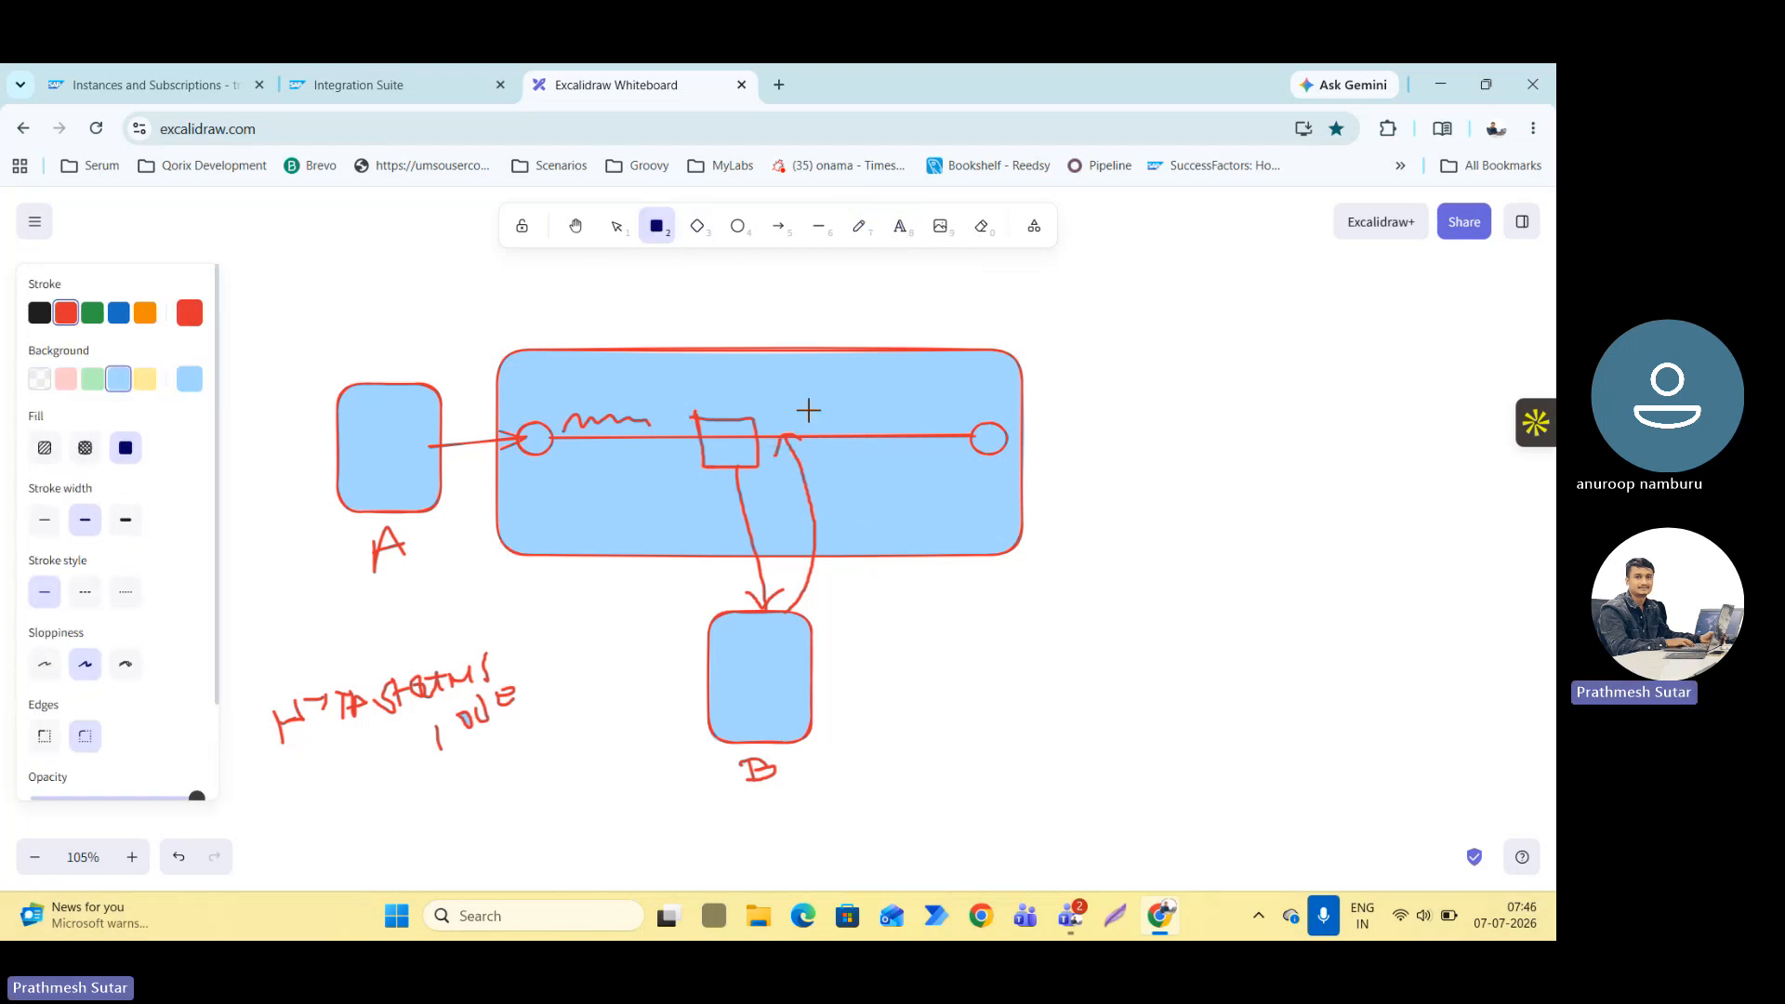
drag(805, 405, 857, 453)
key(ctrl+z)
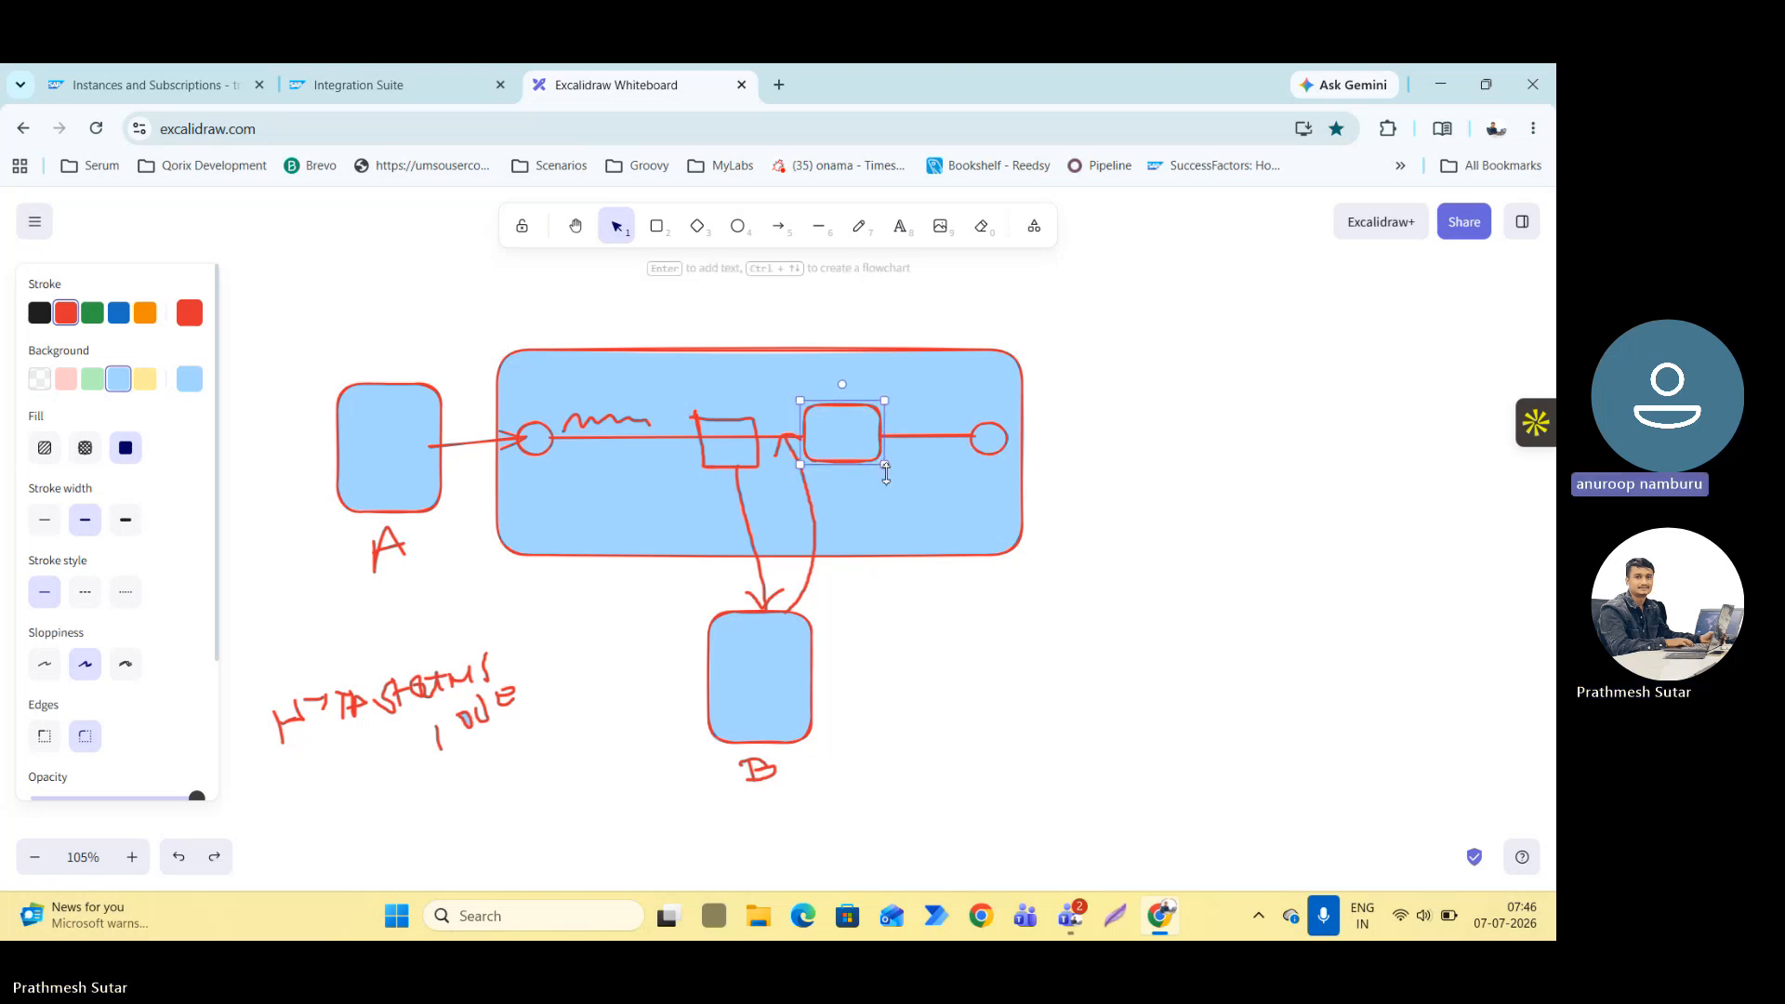
key(Delete)
Sketch a second small square freehand on the process line before the end circle, with an arrow leading out of the large rectangle.
click(859, 226)
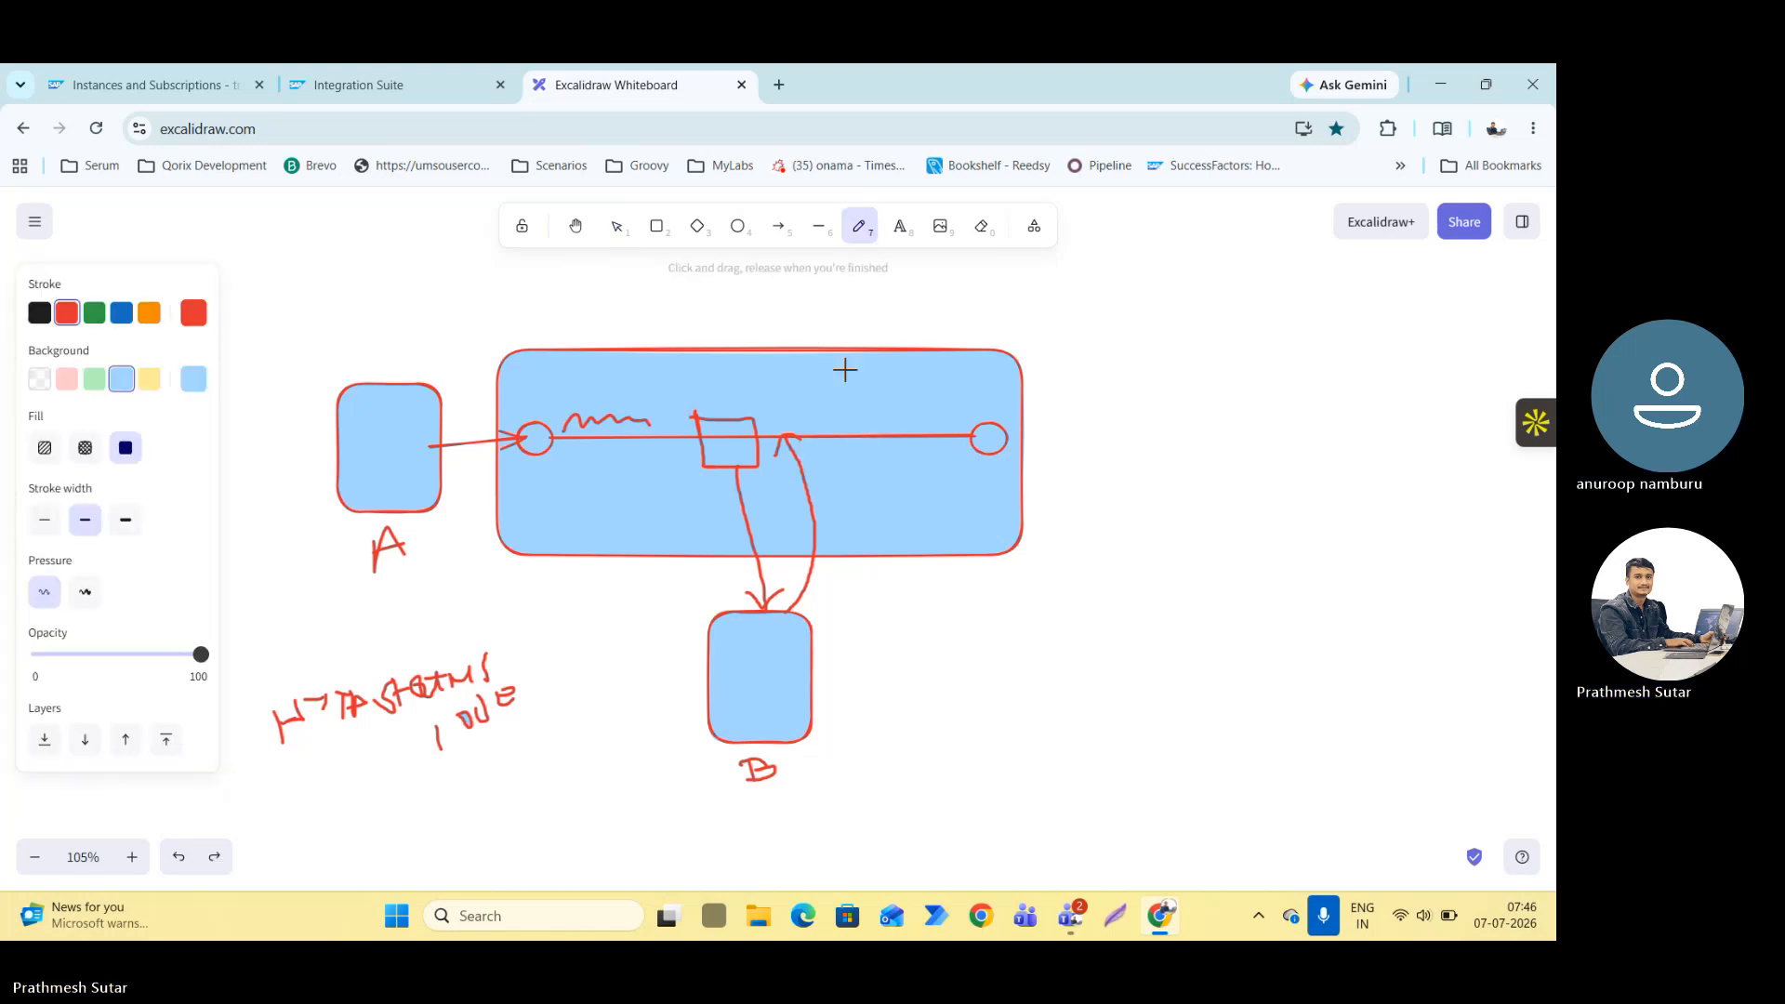
mouse_move(833, 408)
mouse_down()
mouse_move(841, 462)
mouse_move(883, 407)
mouse_move(885, 455)
mouse_move(840, 462)
mouse_move(1130, 369)
mouse_move(1100, 377)
mouse_up()
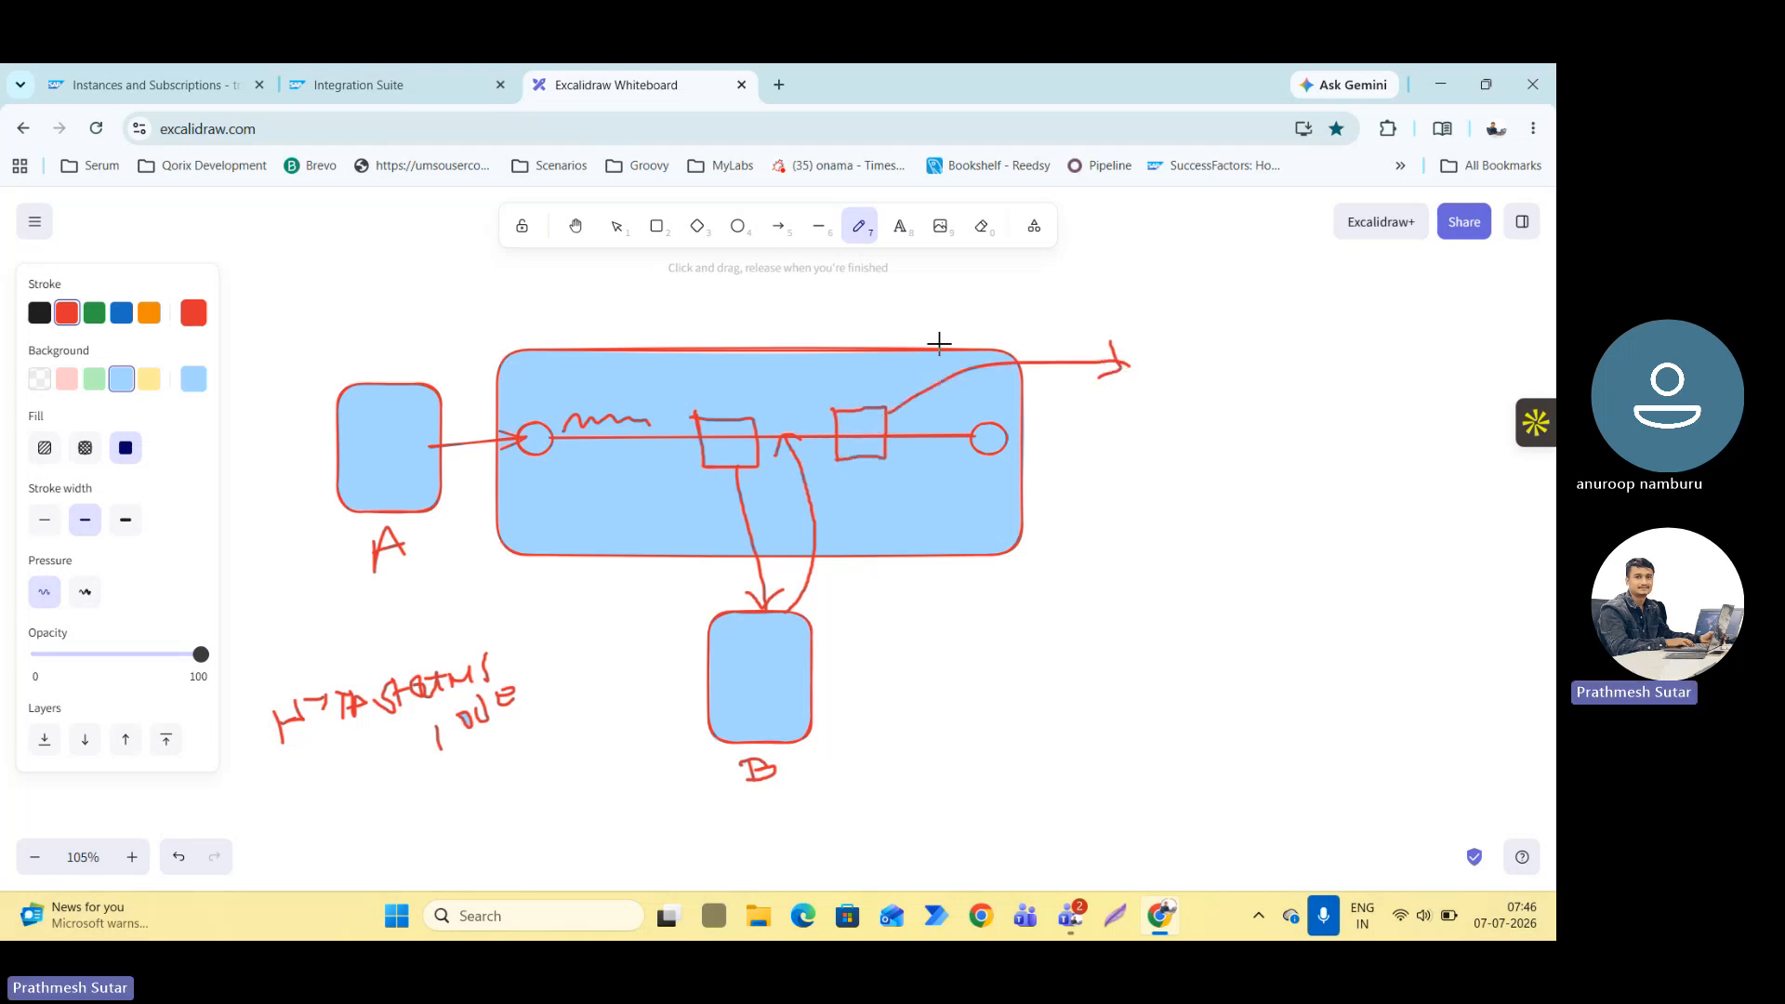
Add the text "If (response.statuscode == 200, 201, 202)" at the tip of the second square's outgoing arrow.
click(918, 237)
click(1142, 358)
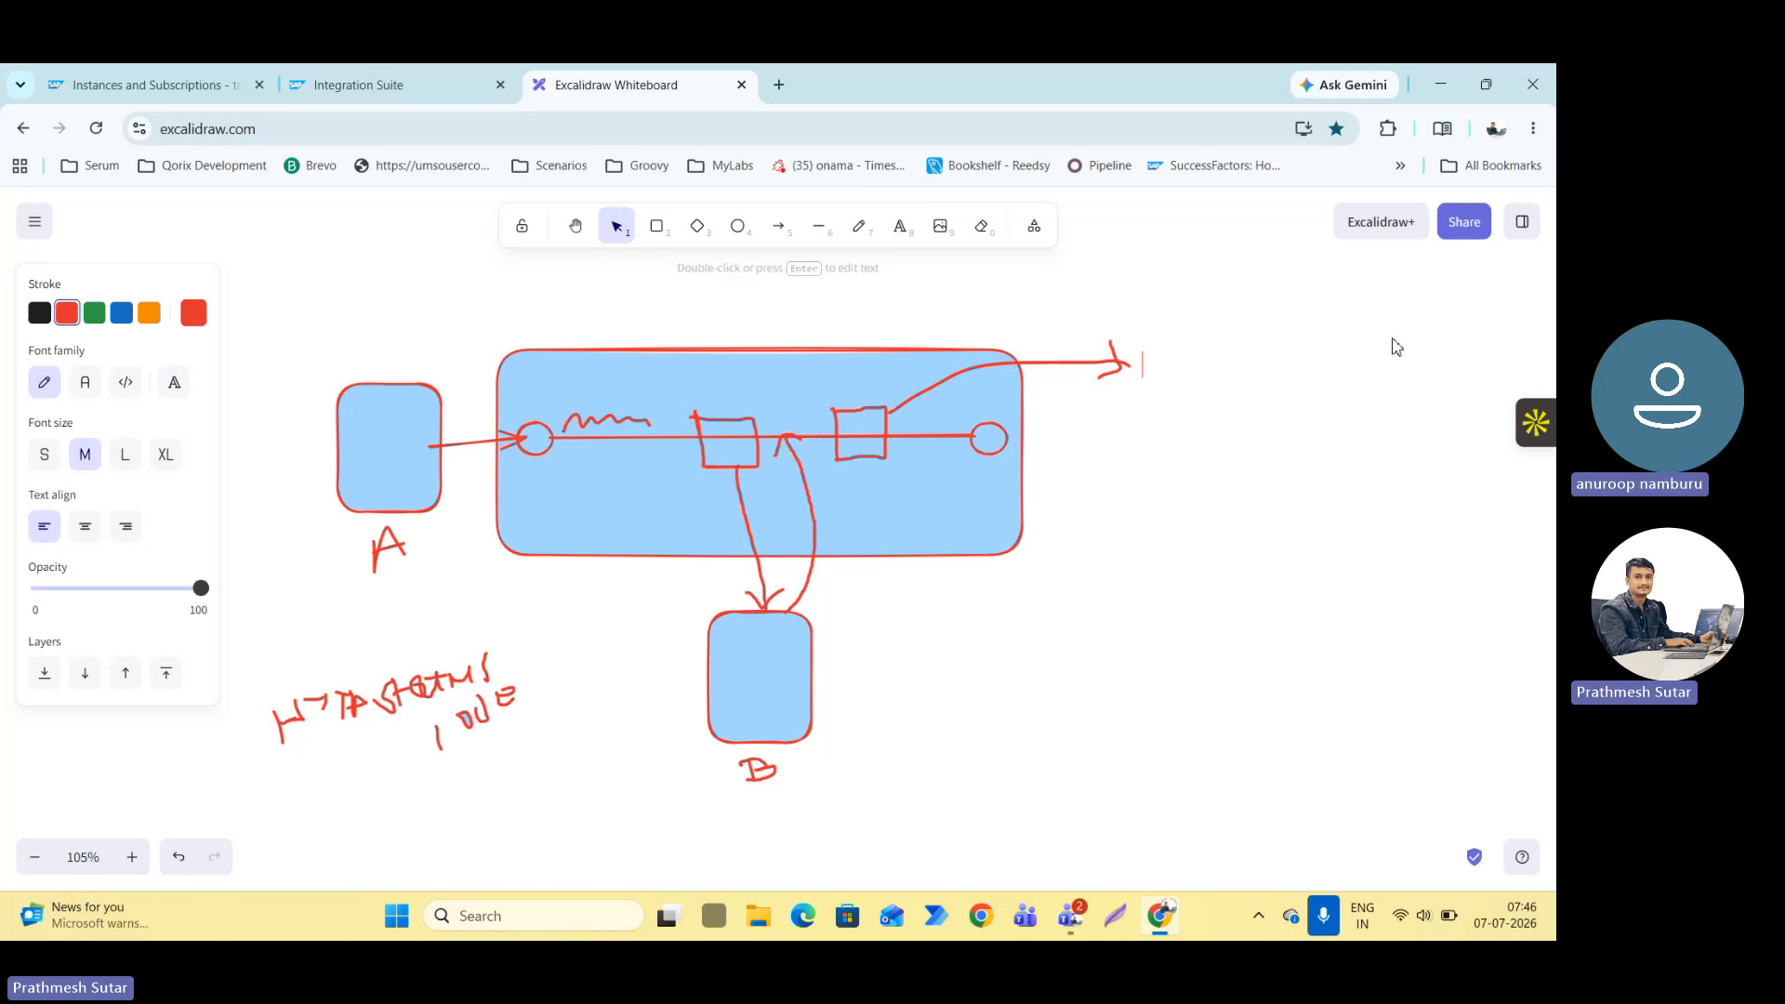
text(If)
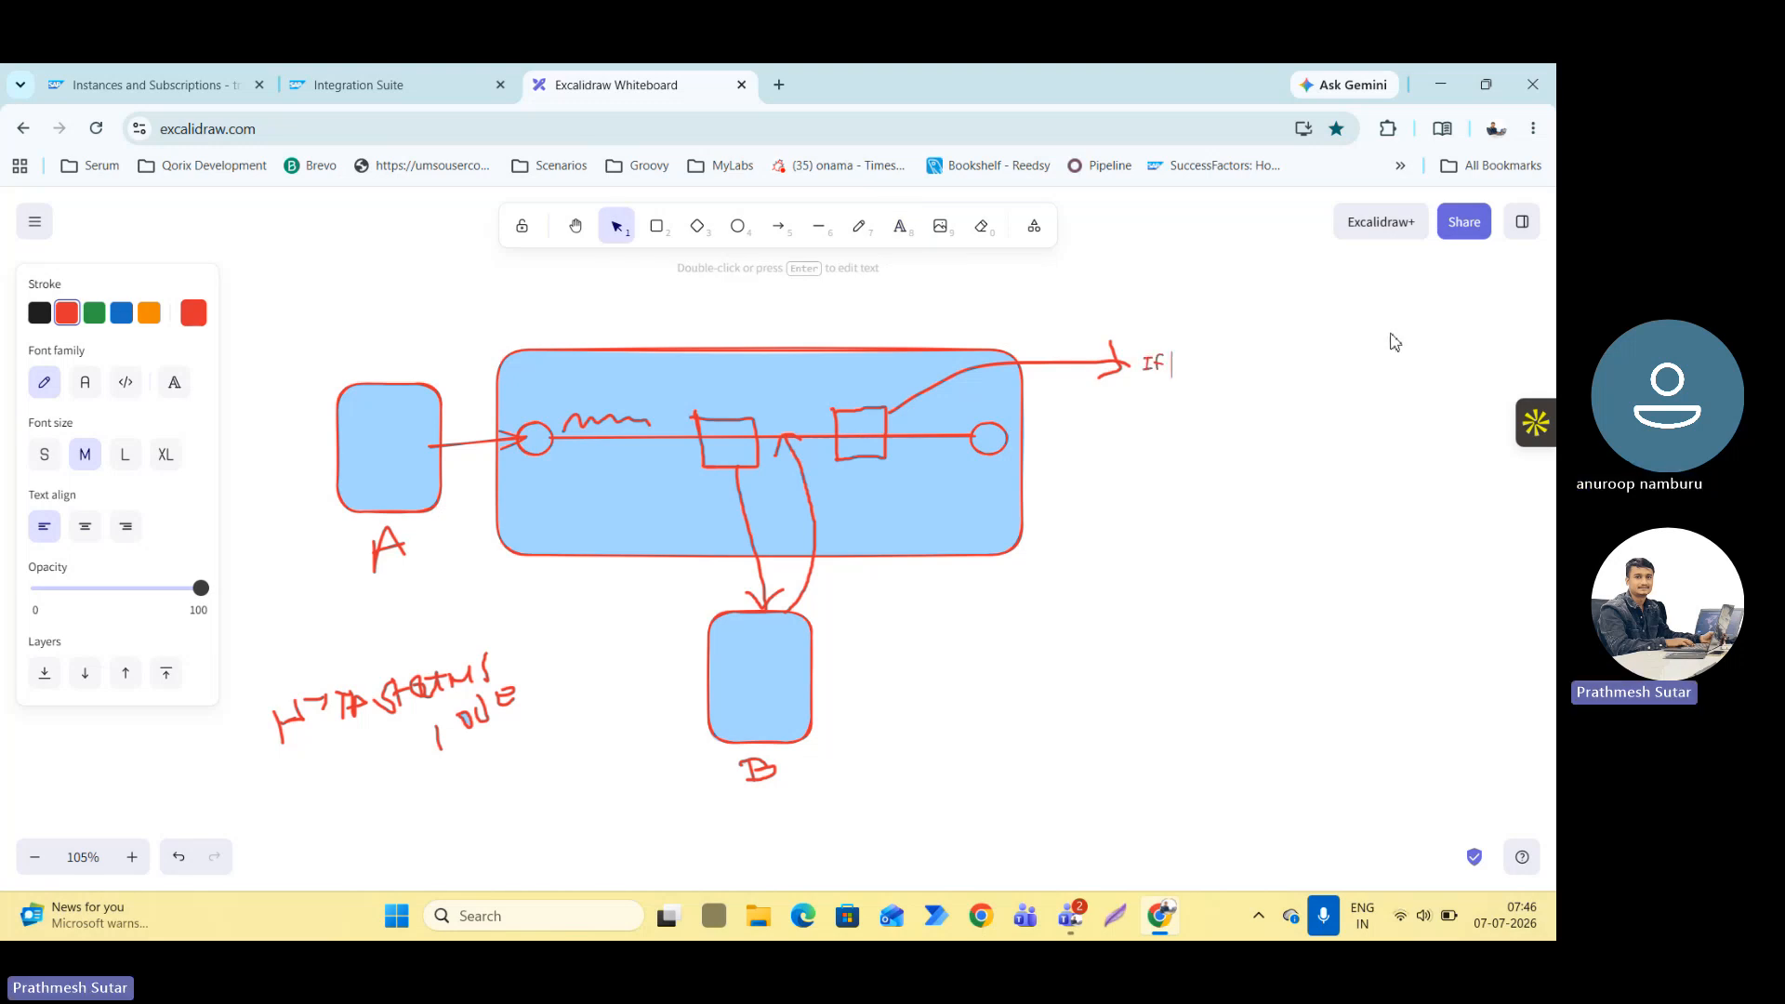
text( (res)
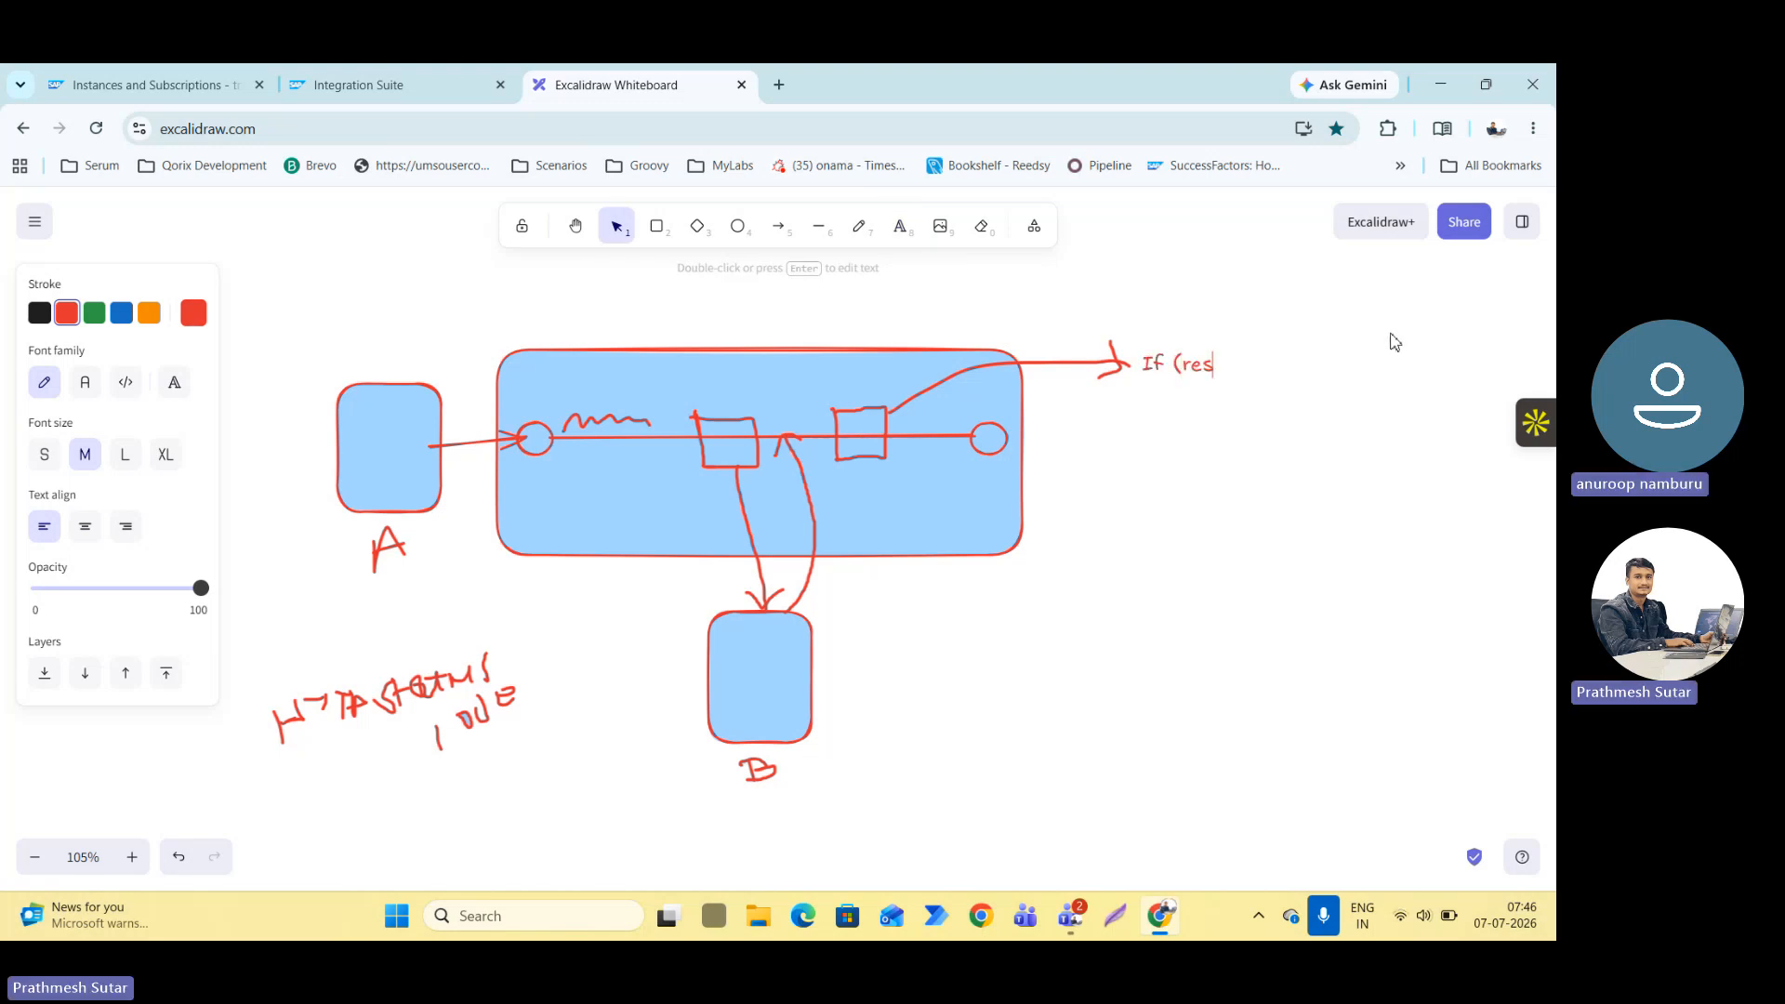
text(posnse)
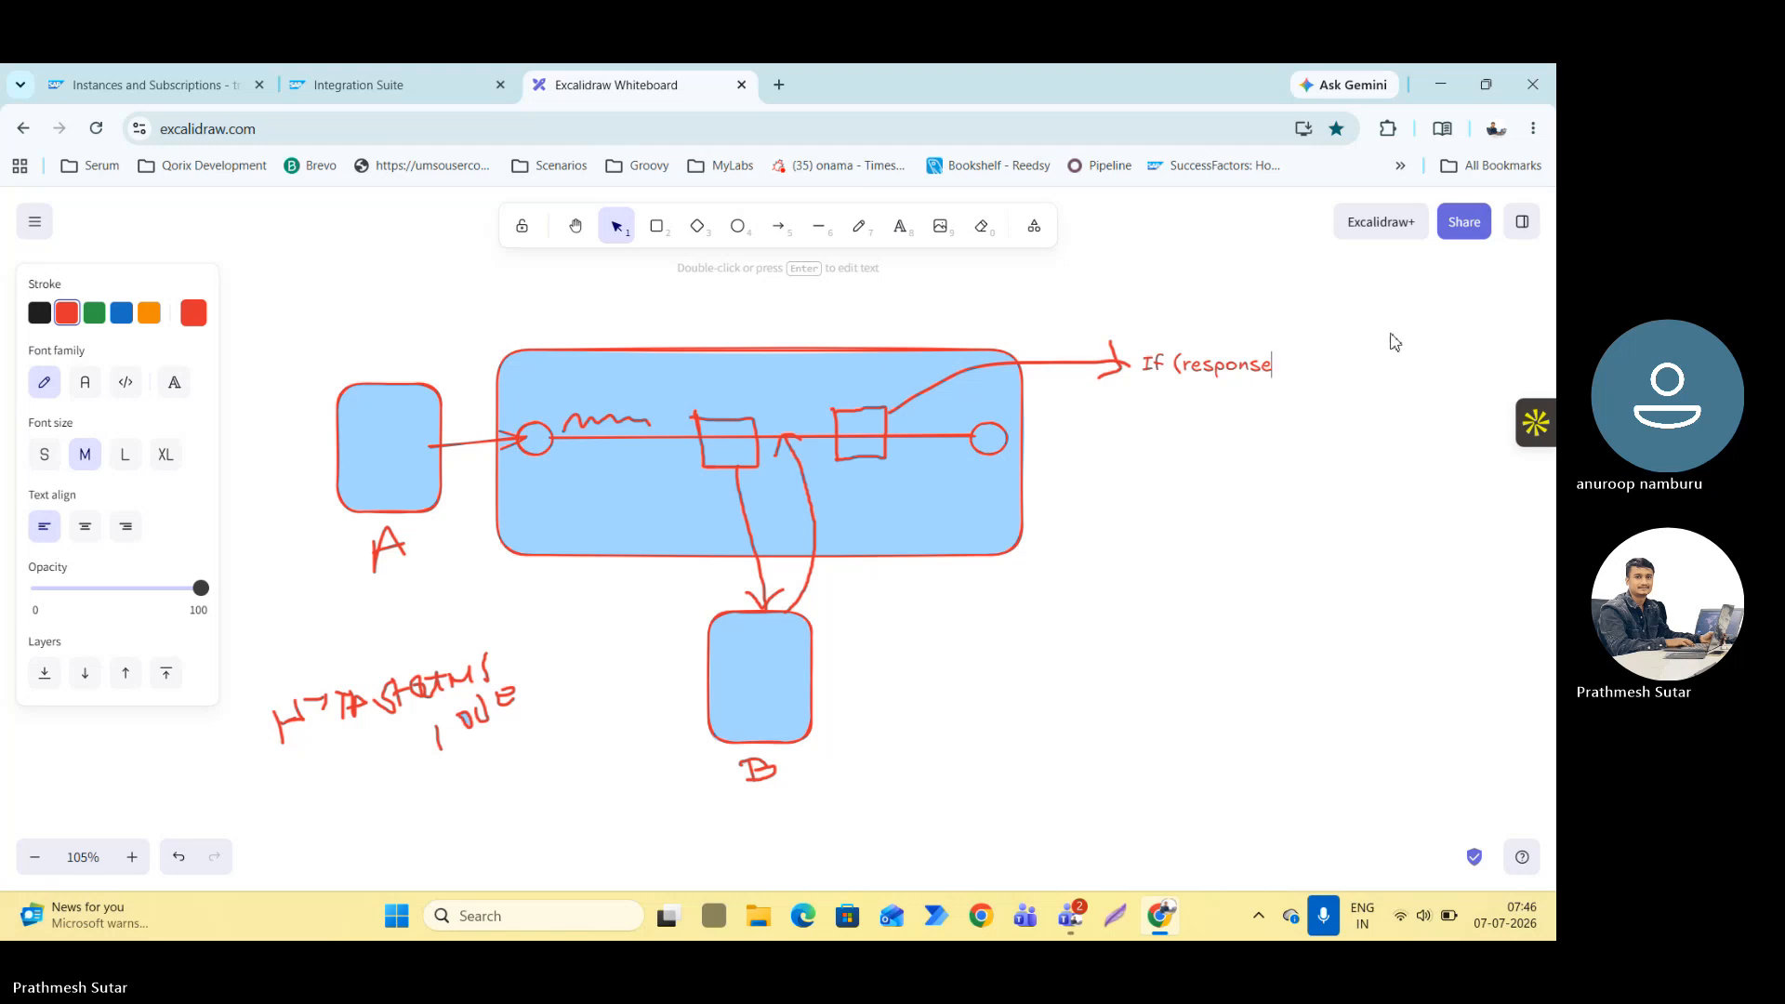
text(.status)
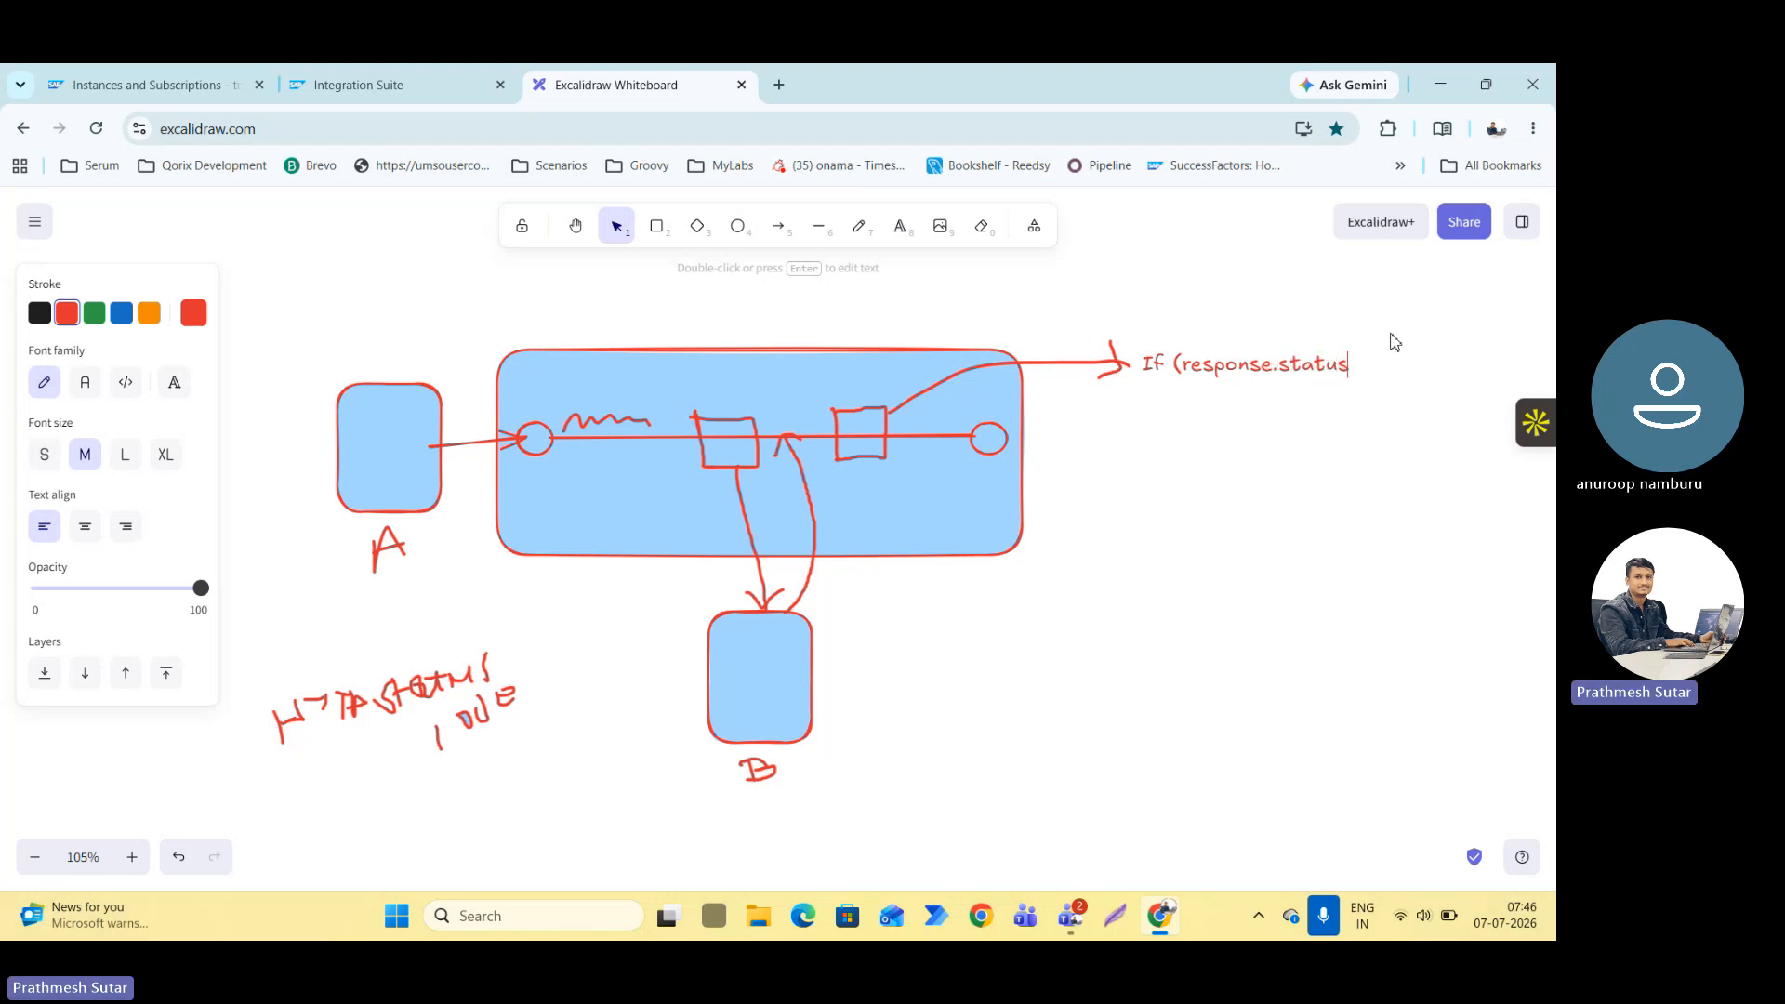
text(cod)
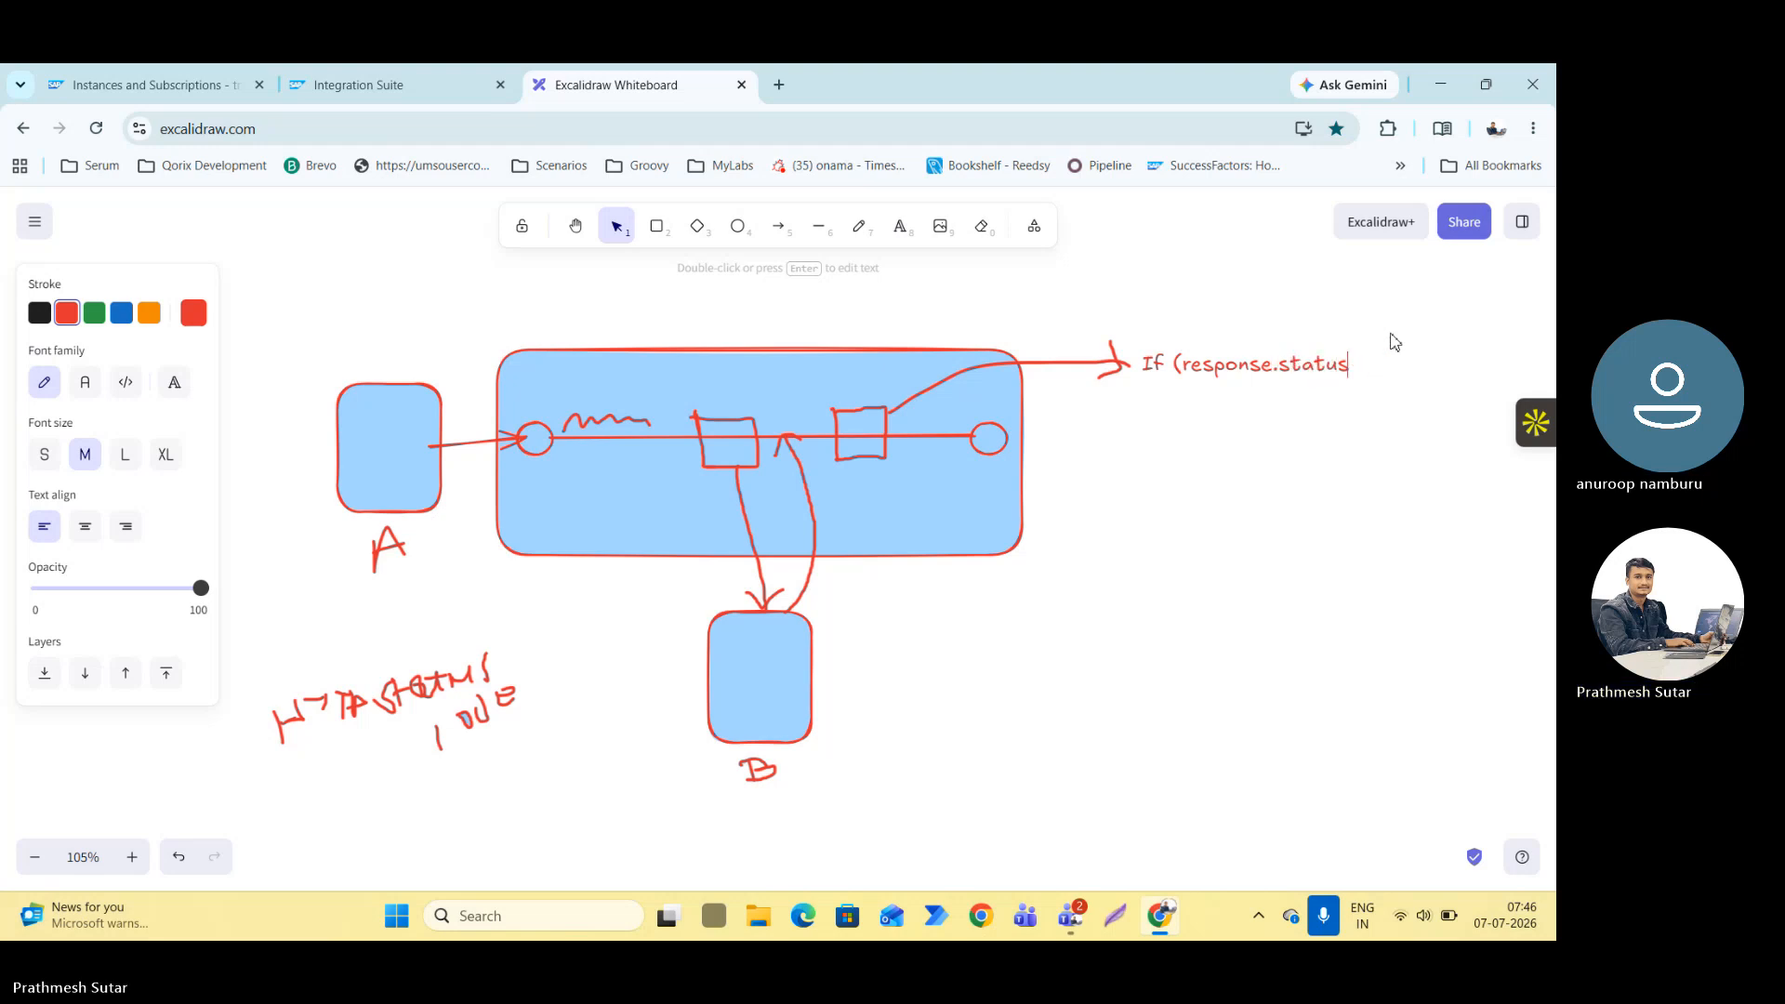
text(cos)
text(e)
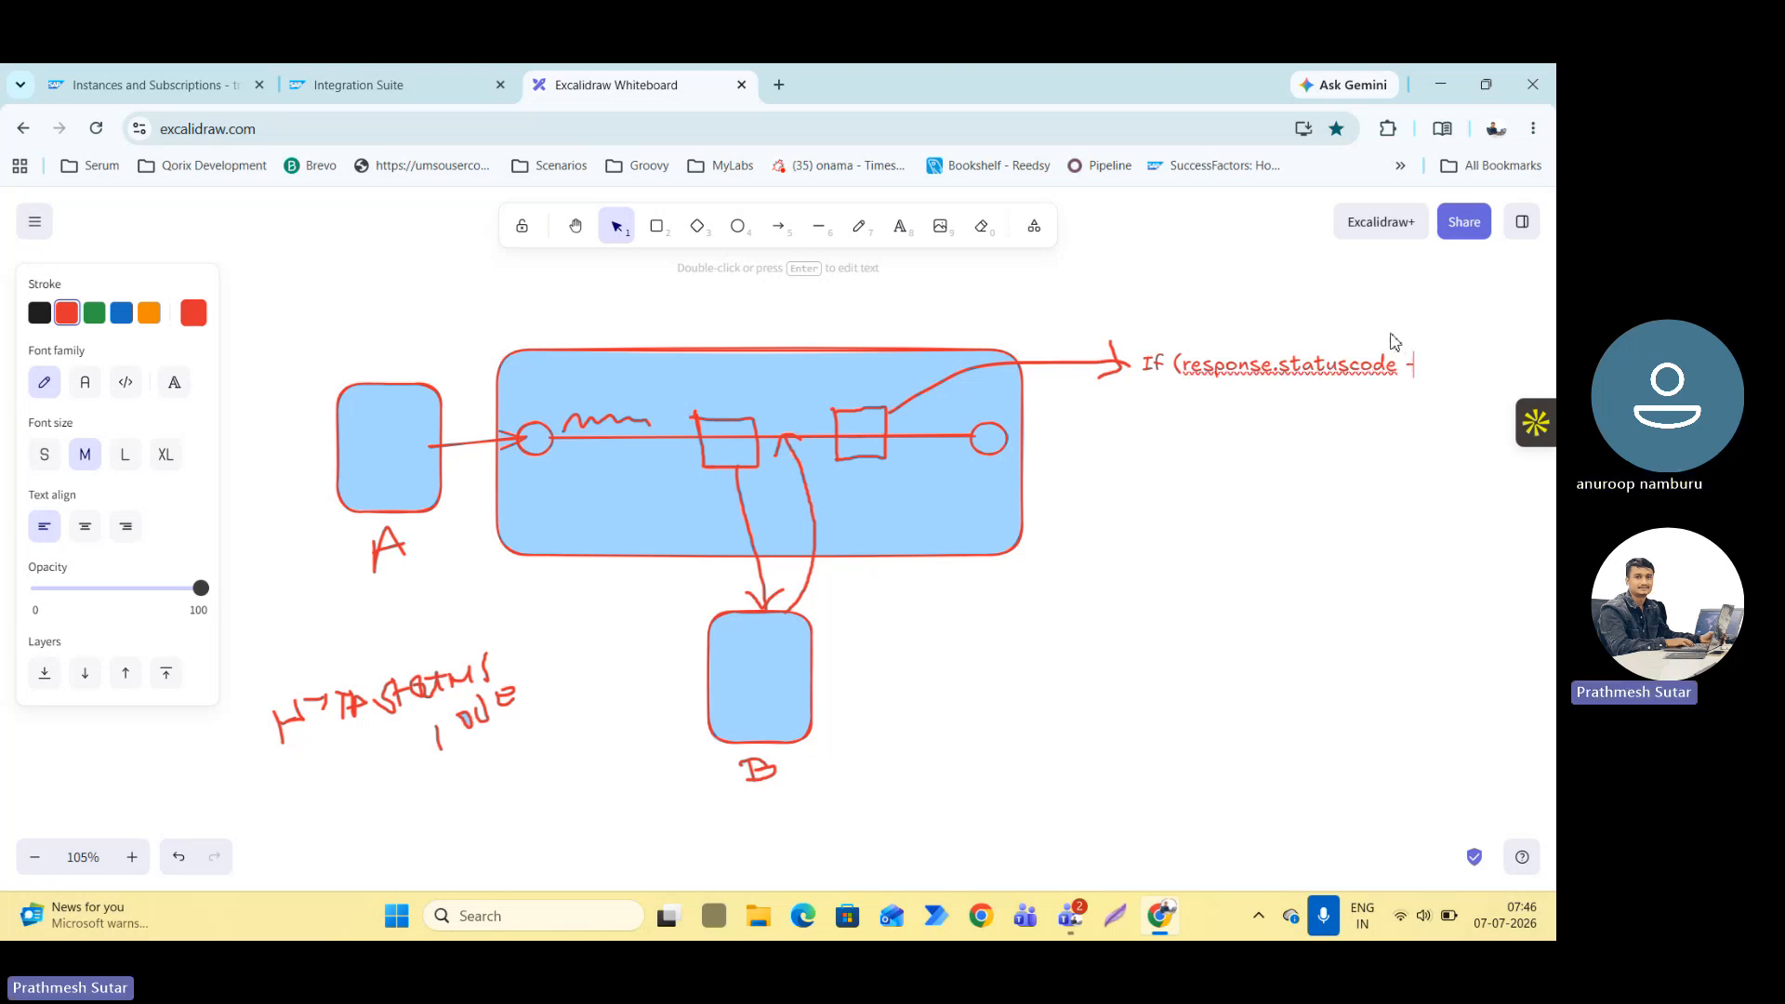
text( =)
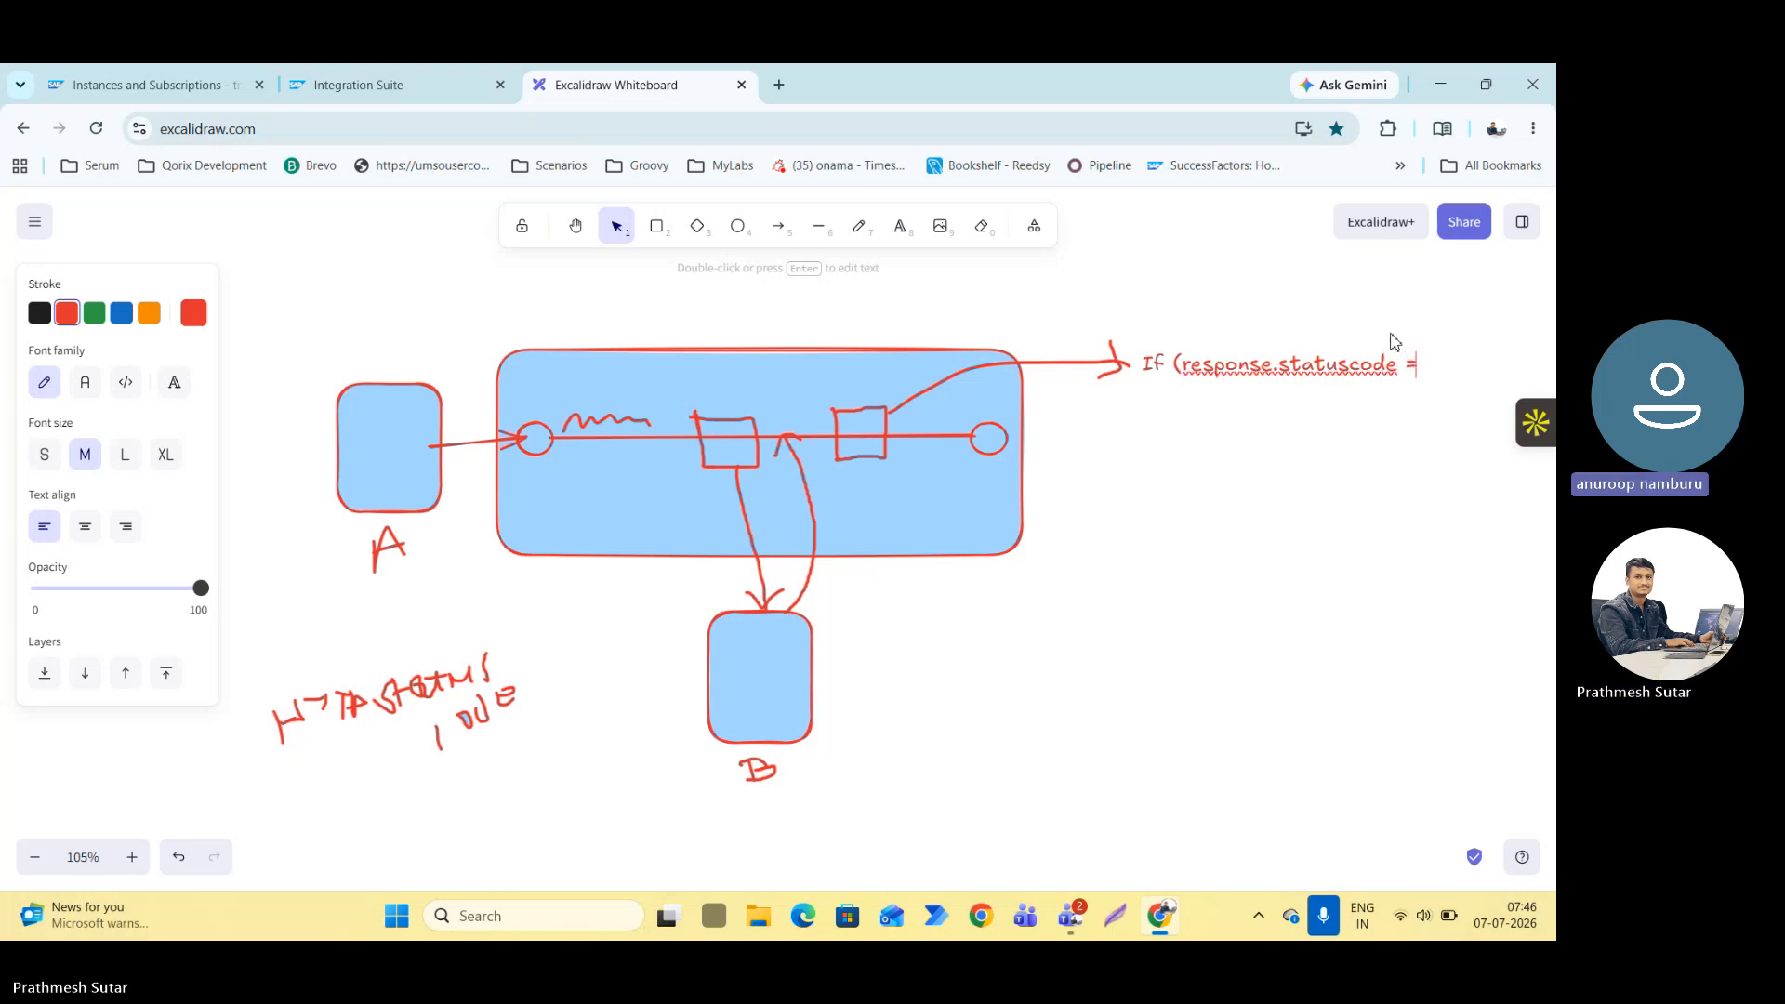
text(= 200)
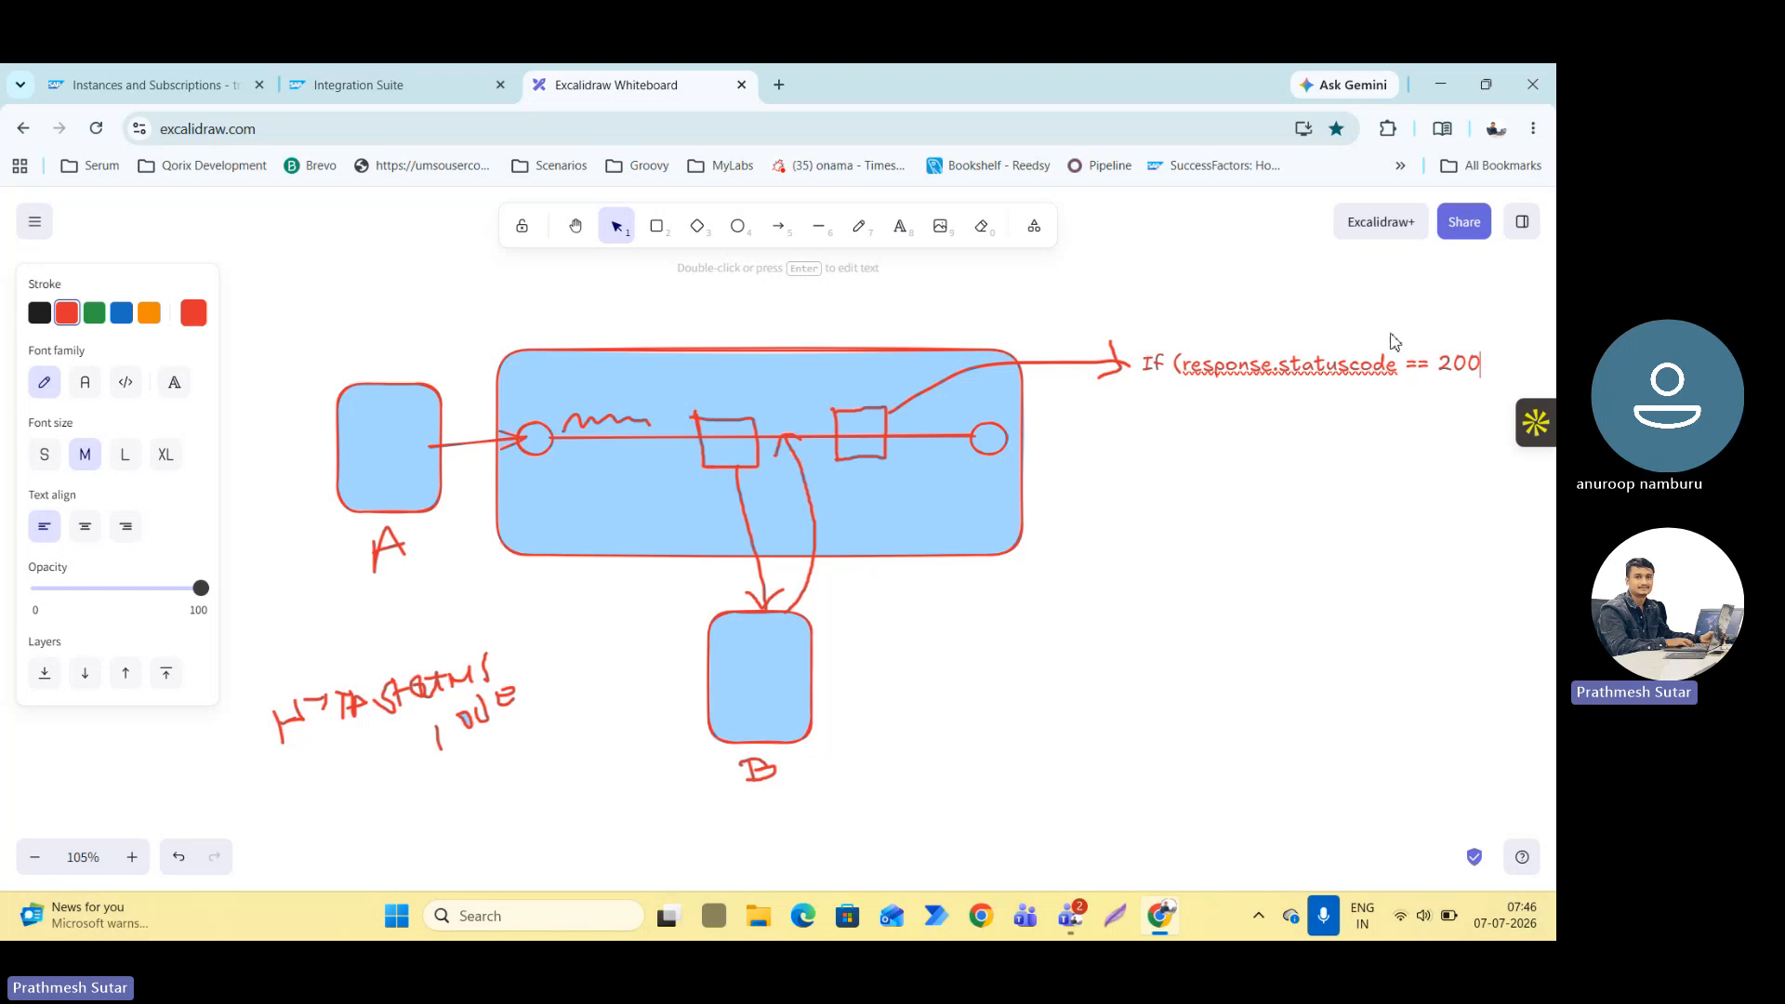
text(, 2)
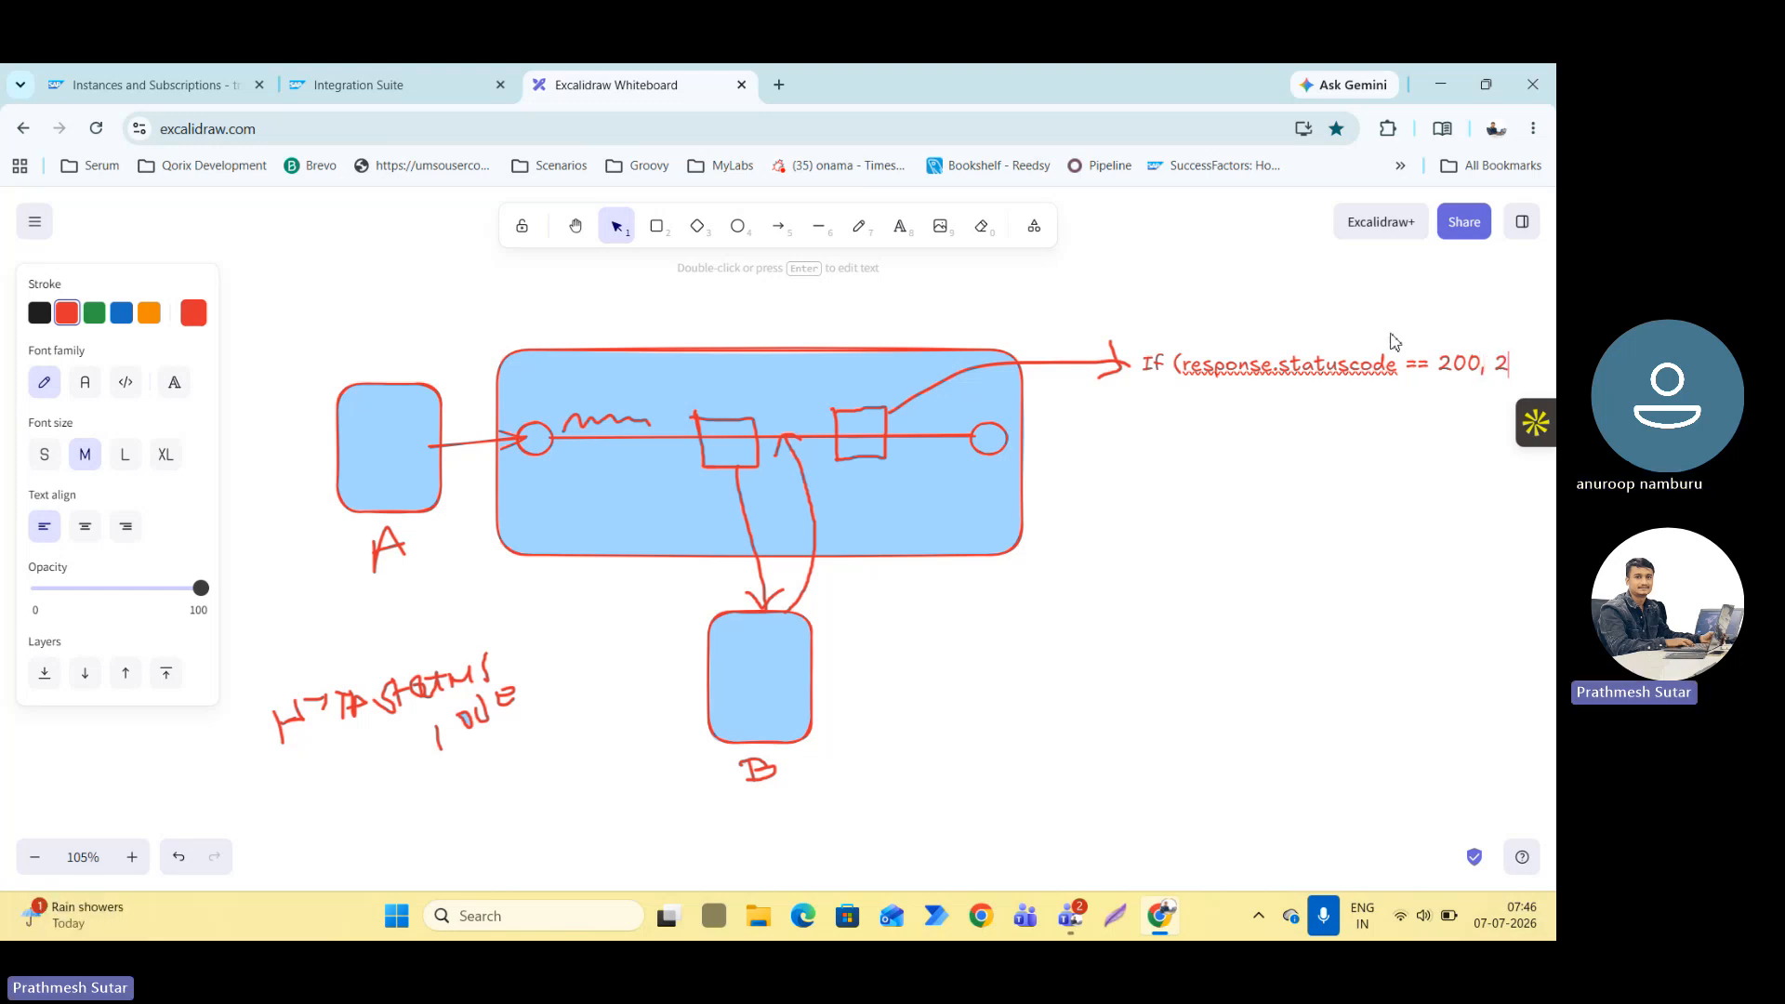
text(01, 202))
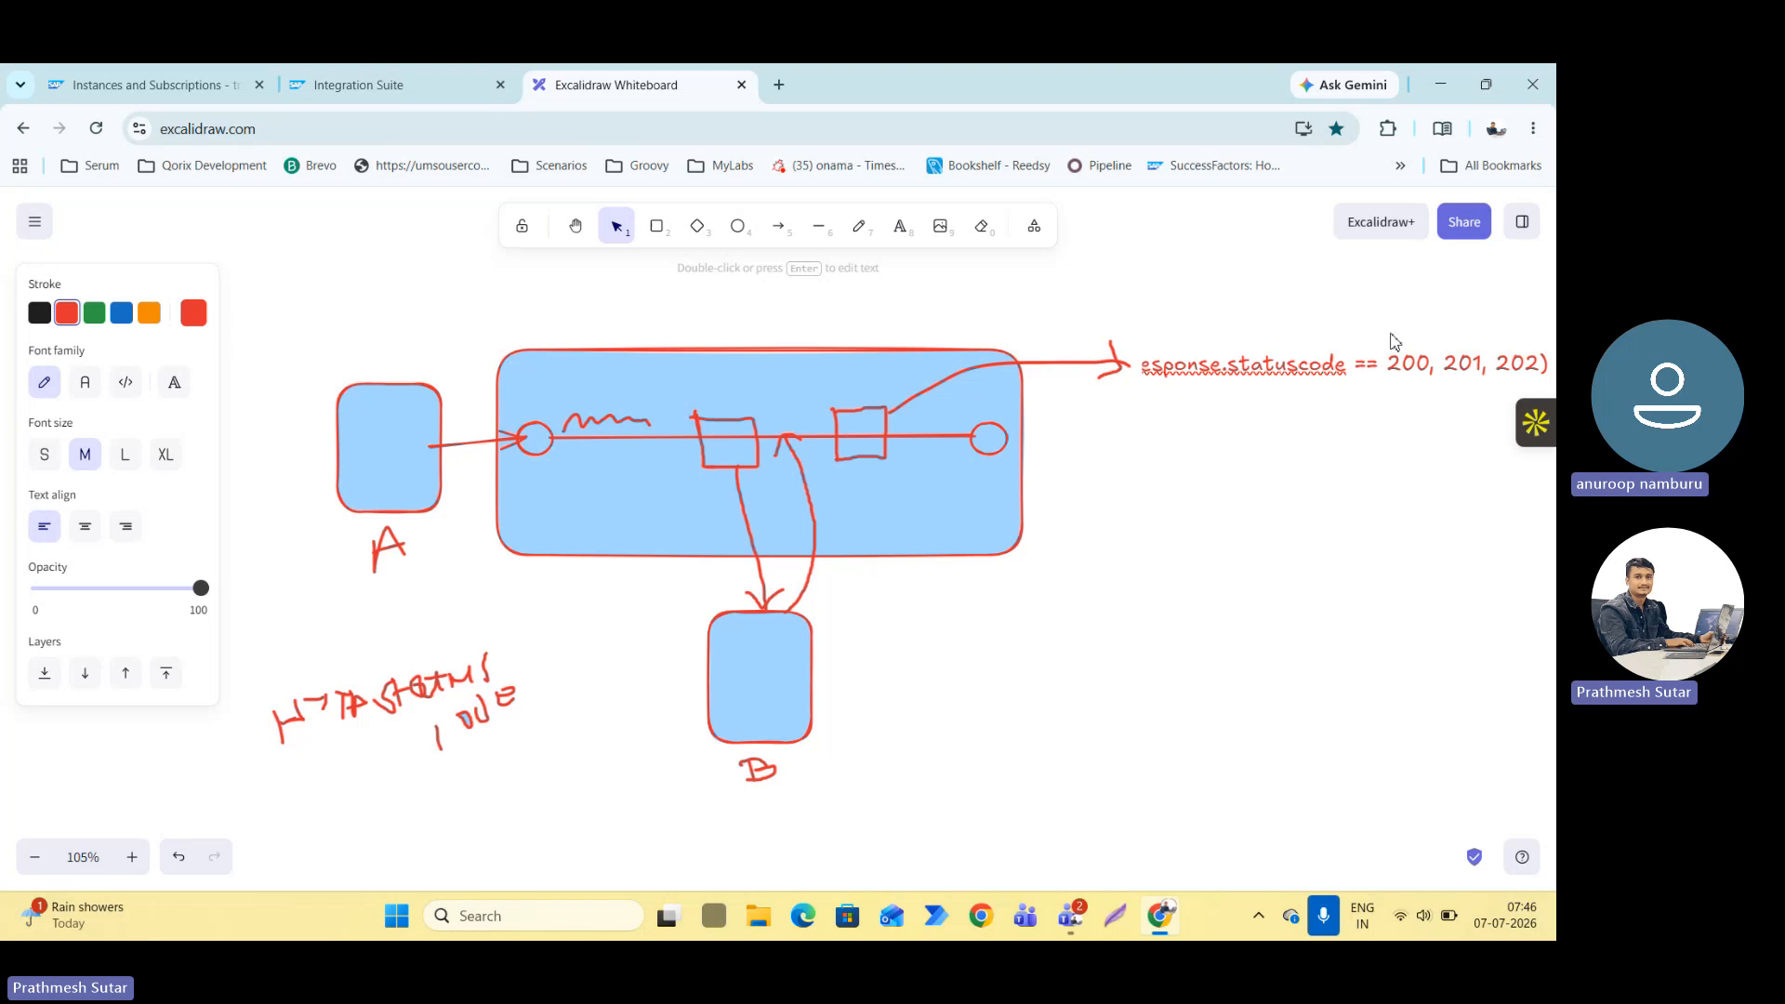
key(Return)
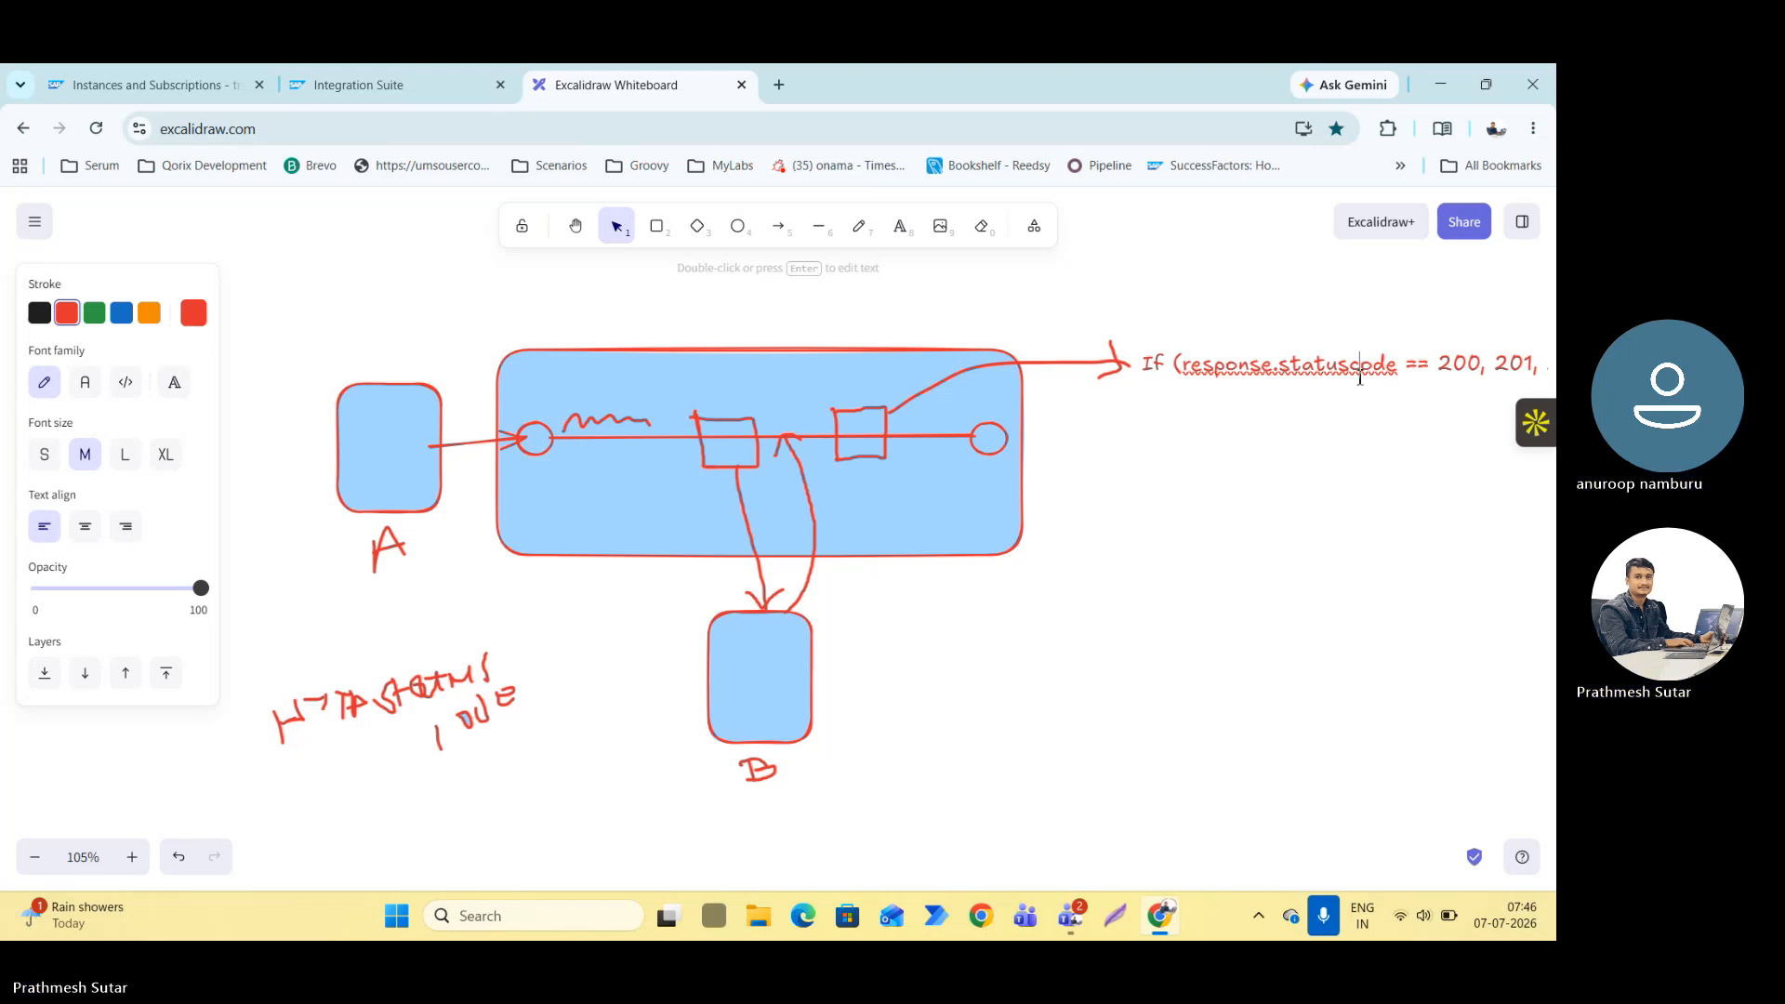
scroll(1163, 626, down, 2)
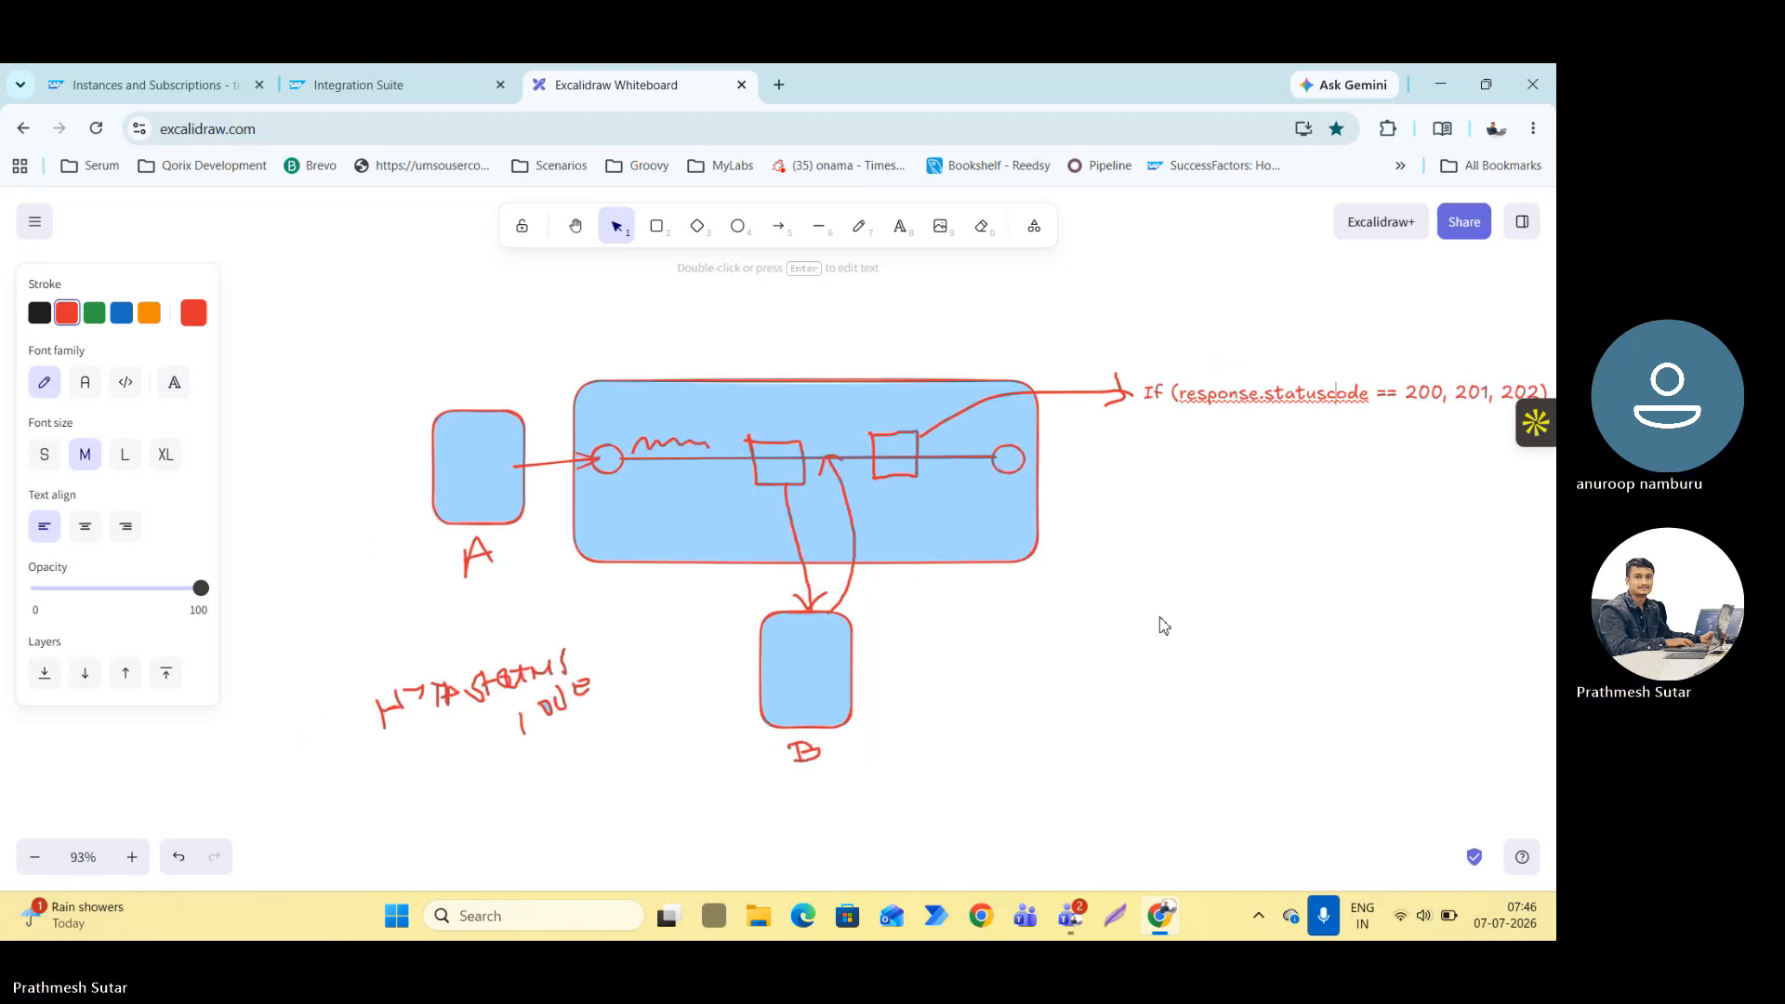
scroll(1283, 562, down, 4)
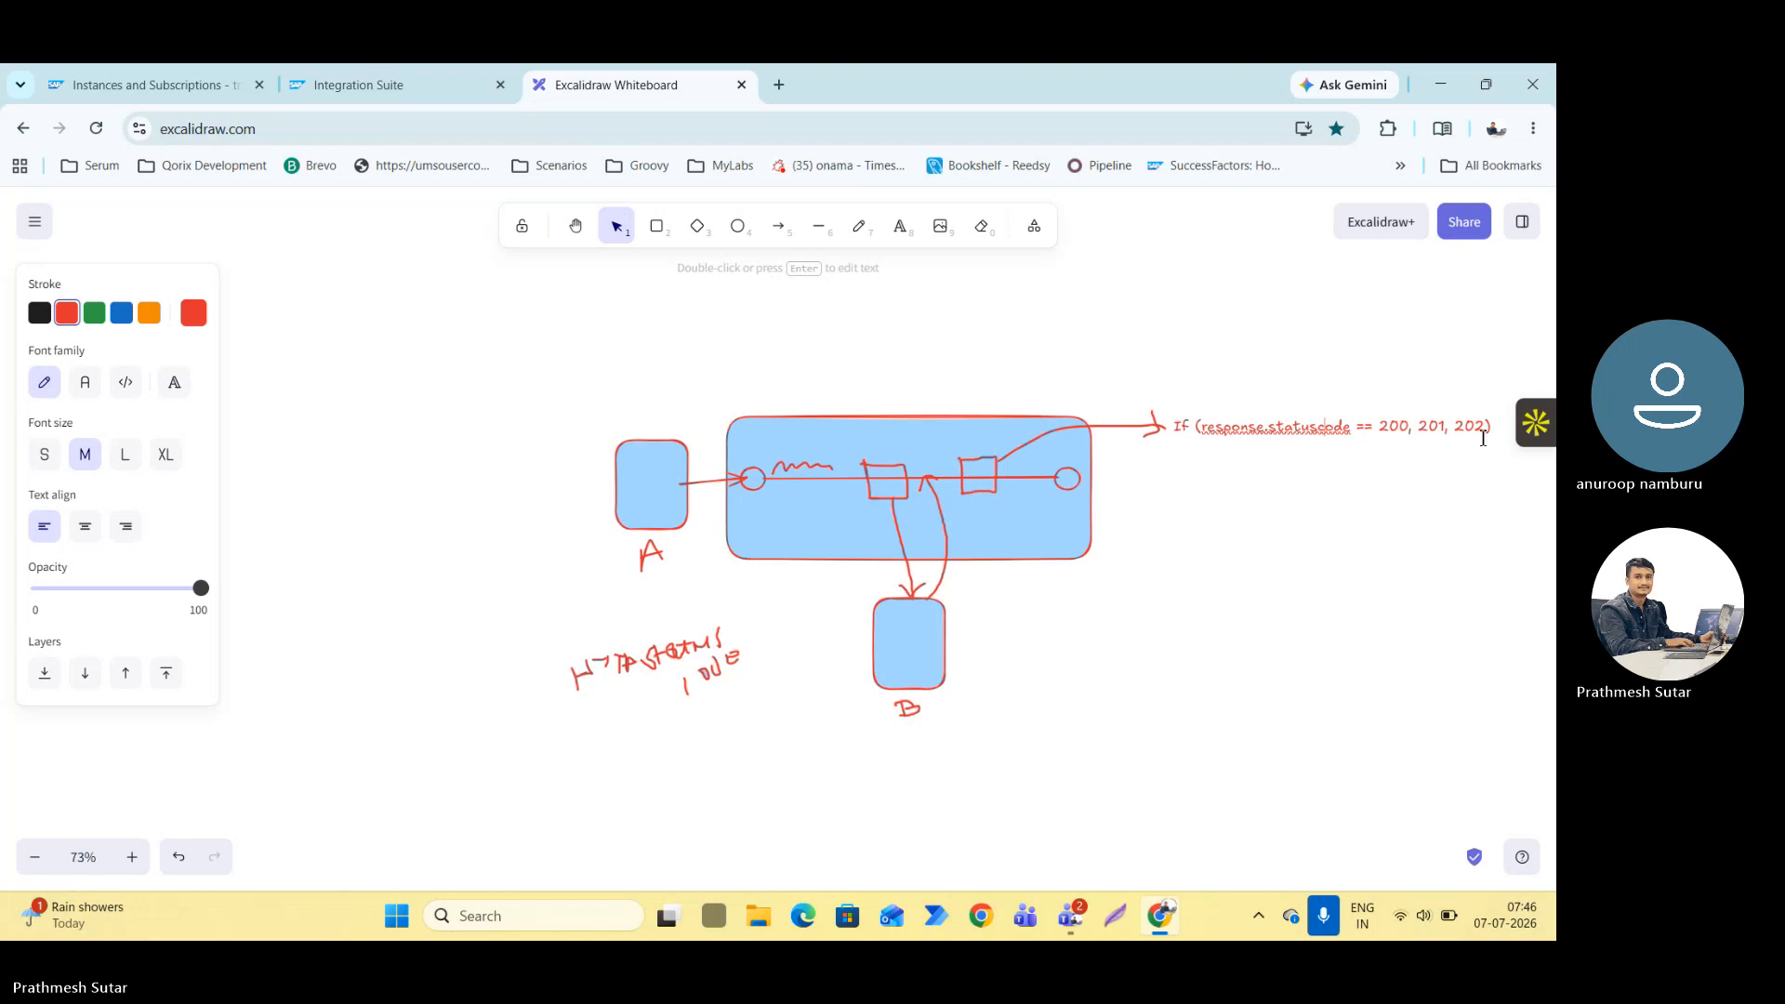
key(Escape)
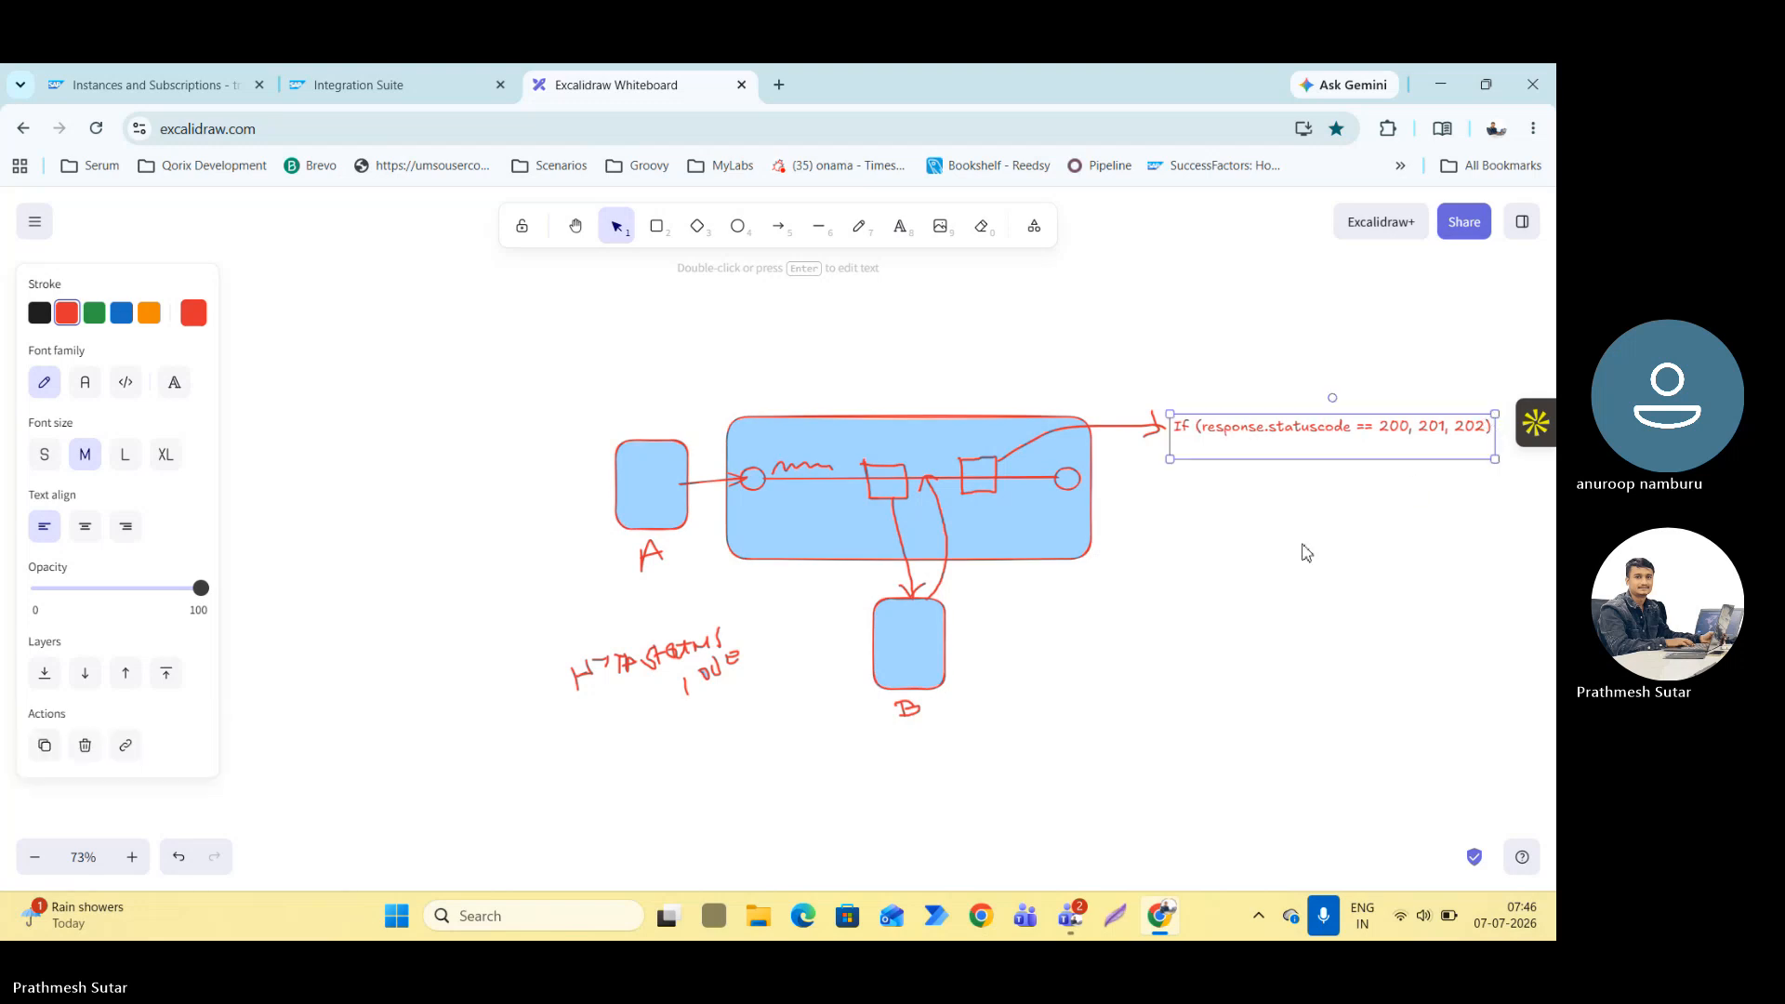
Extend the condition text with a block in braces containing "success" on separate lines below it.
click(1225, 600)
drag(1225, 601, 1036, 616)
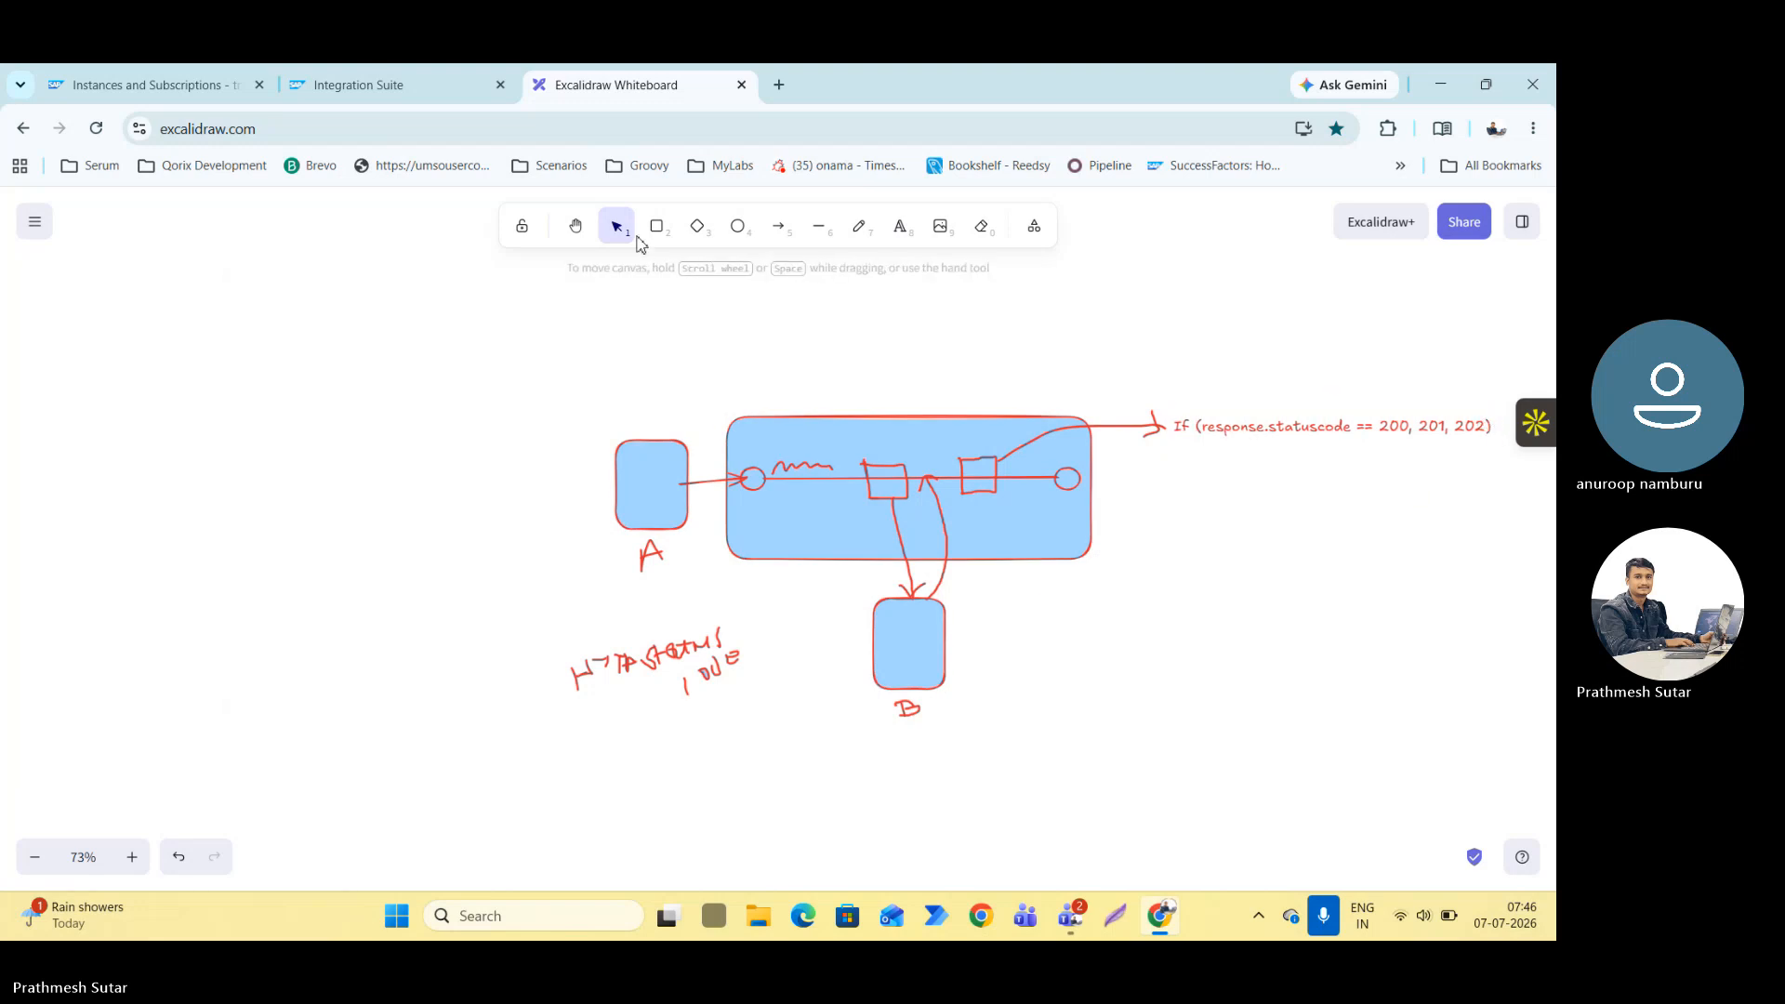
click(575, 226)
drag(306, 398, 4, 375)
drag(220, 384, 192, 382)
scroll(850, 475, up, 1)
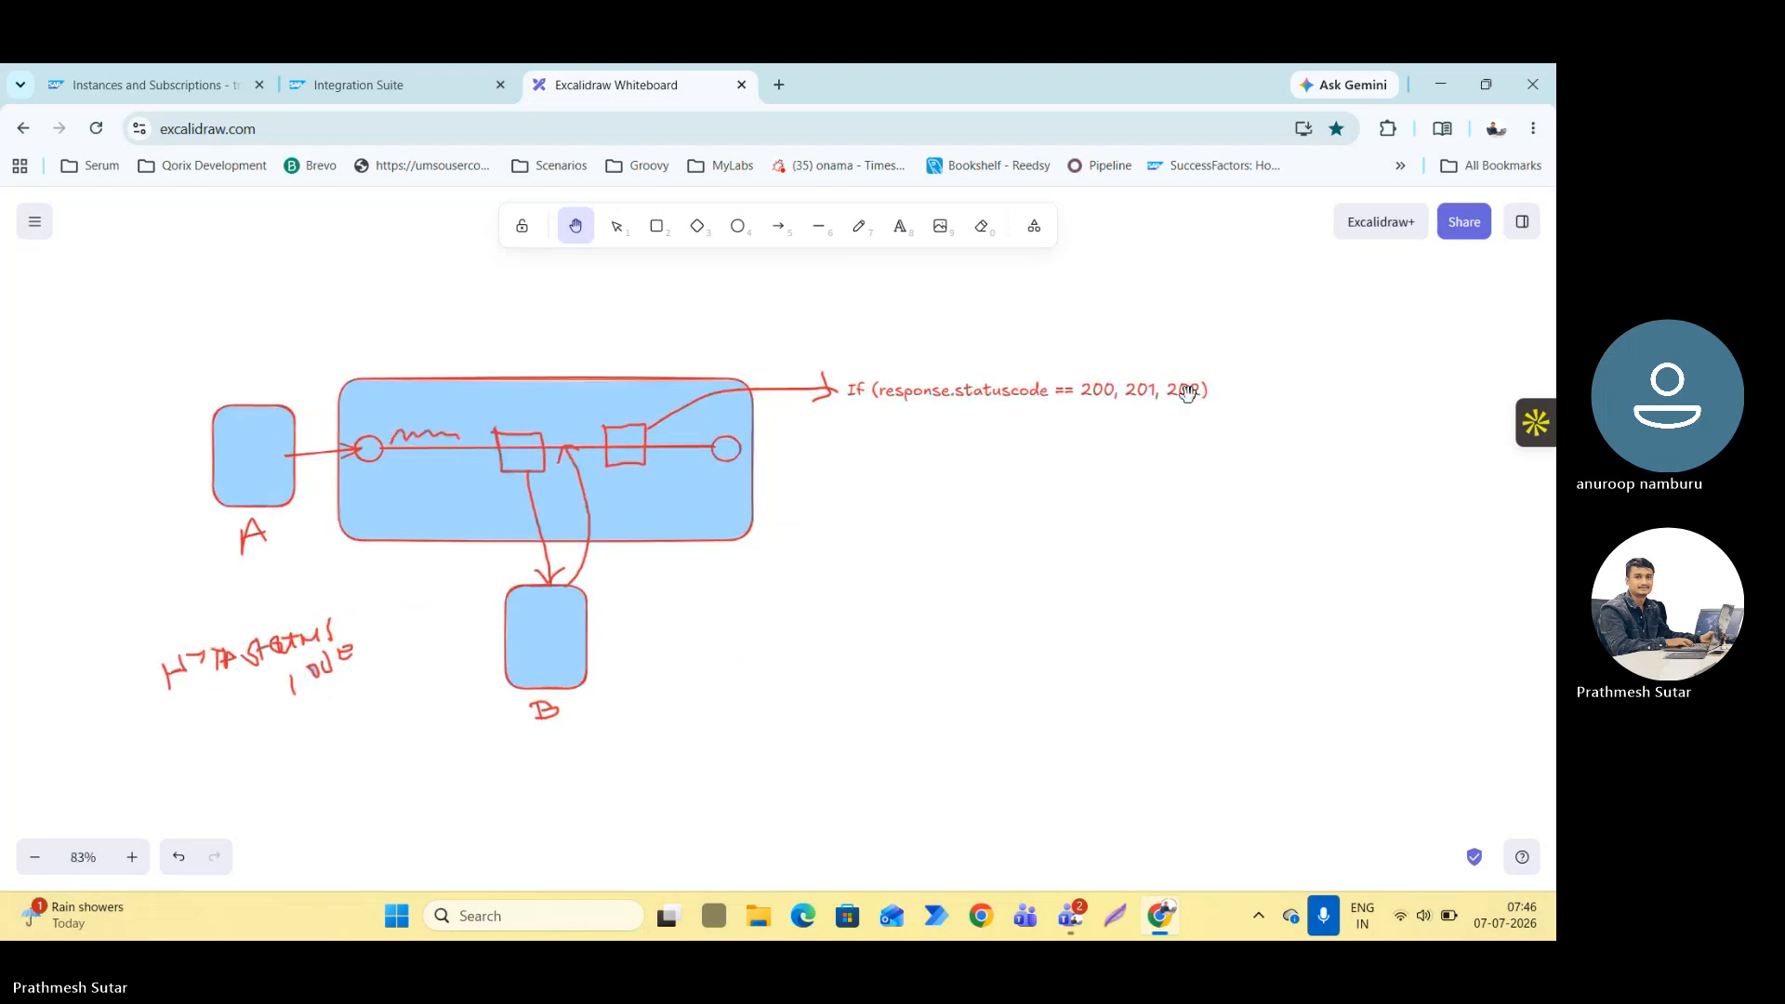
click(616, 226)
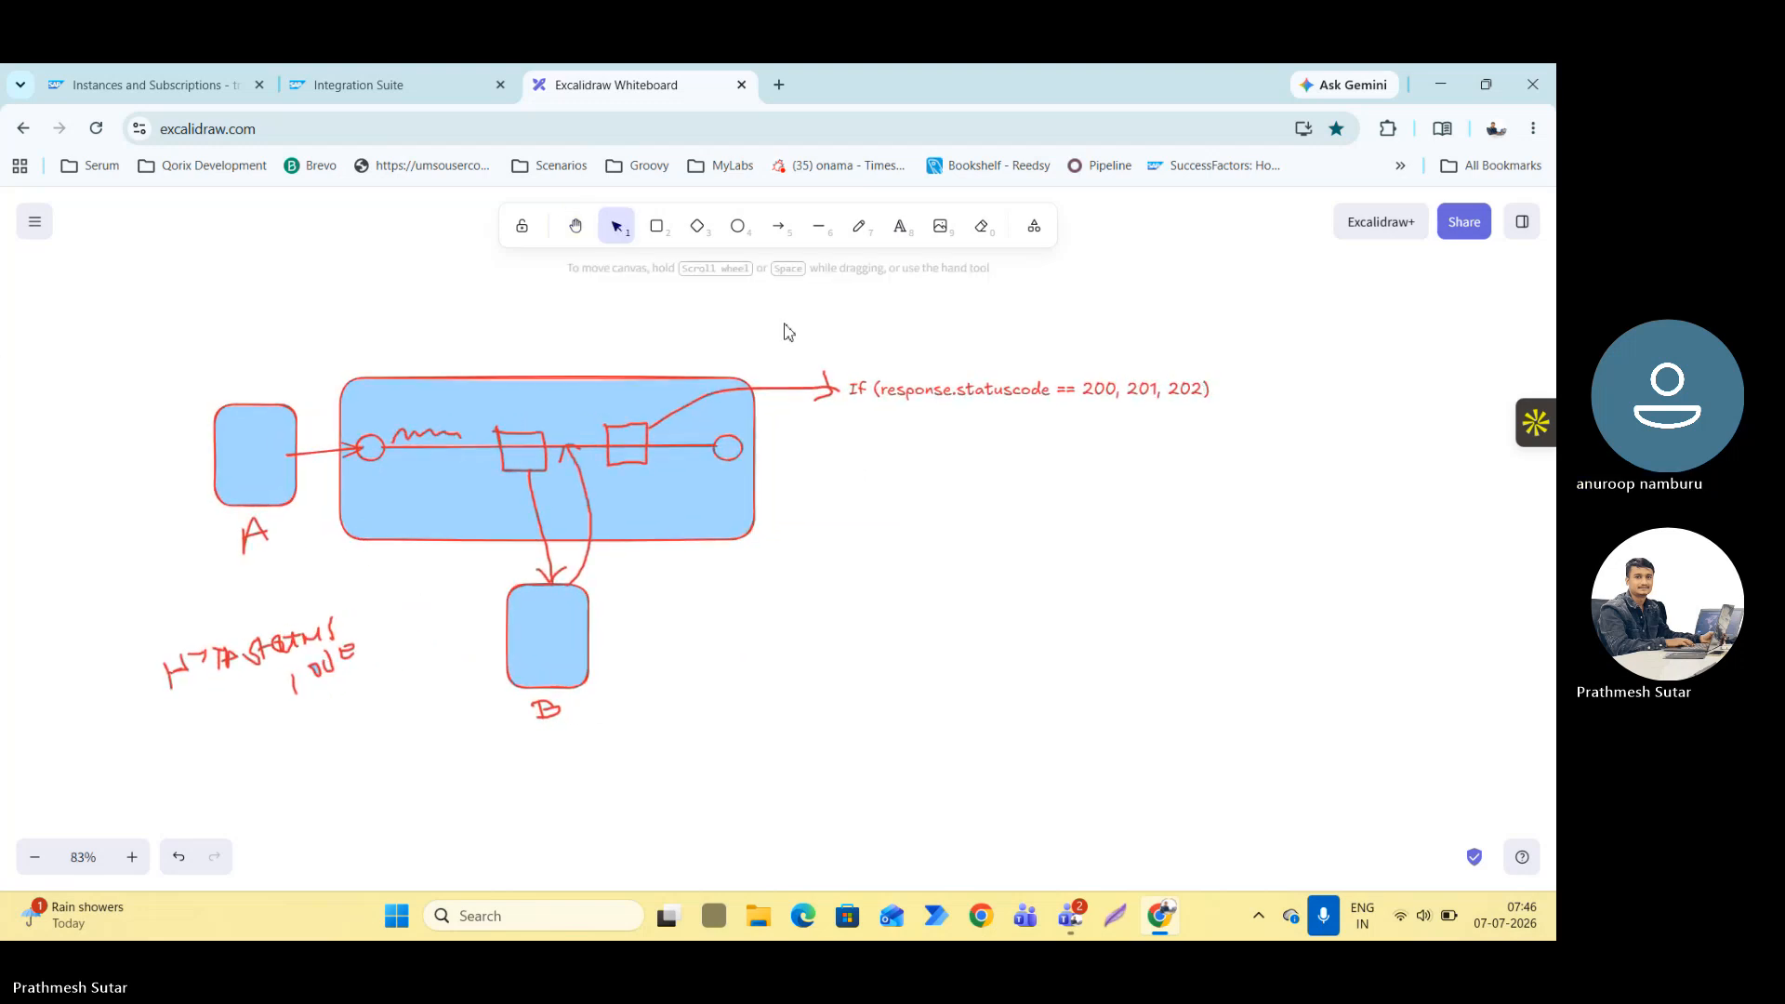
double_click(1194, 391)
double_click(1200, 394)
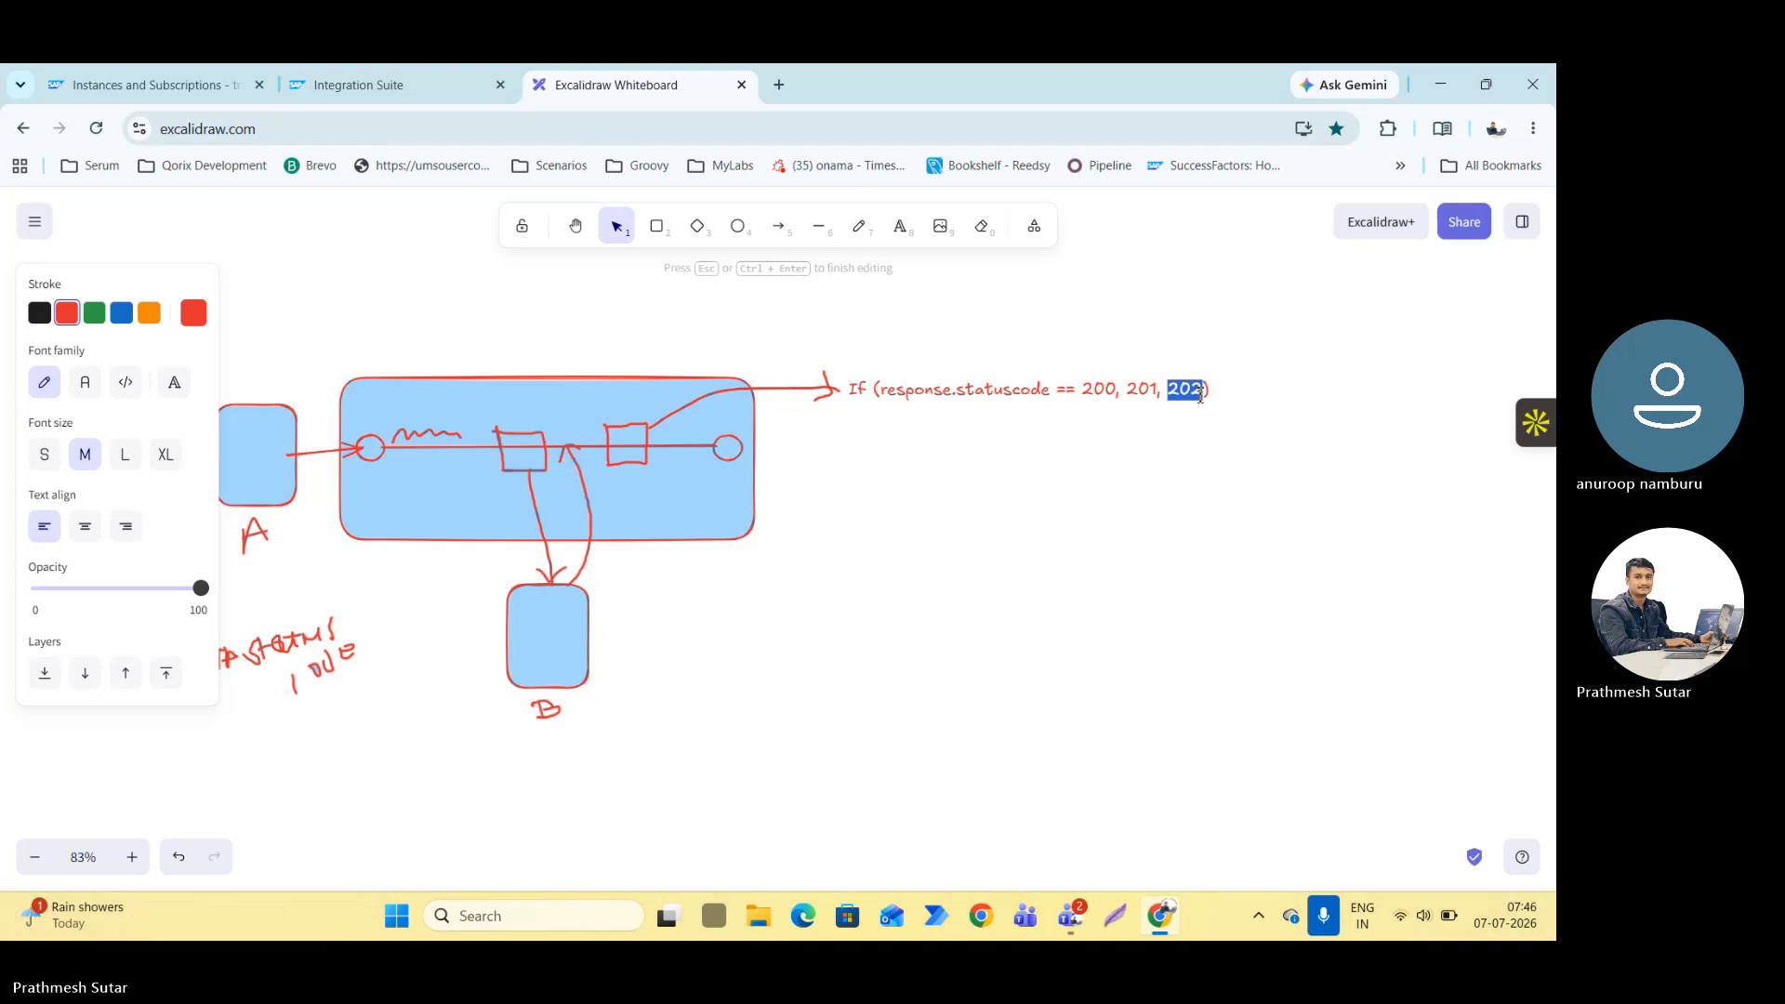
key(End)
key(Return)
text({ )
text(  s)
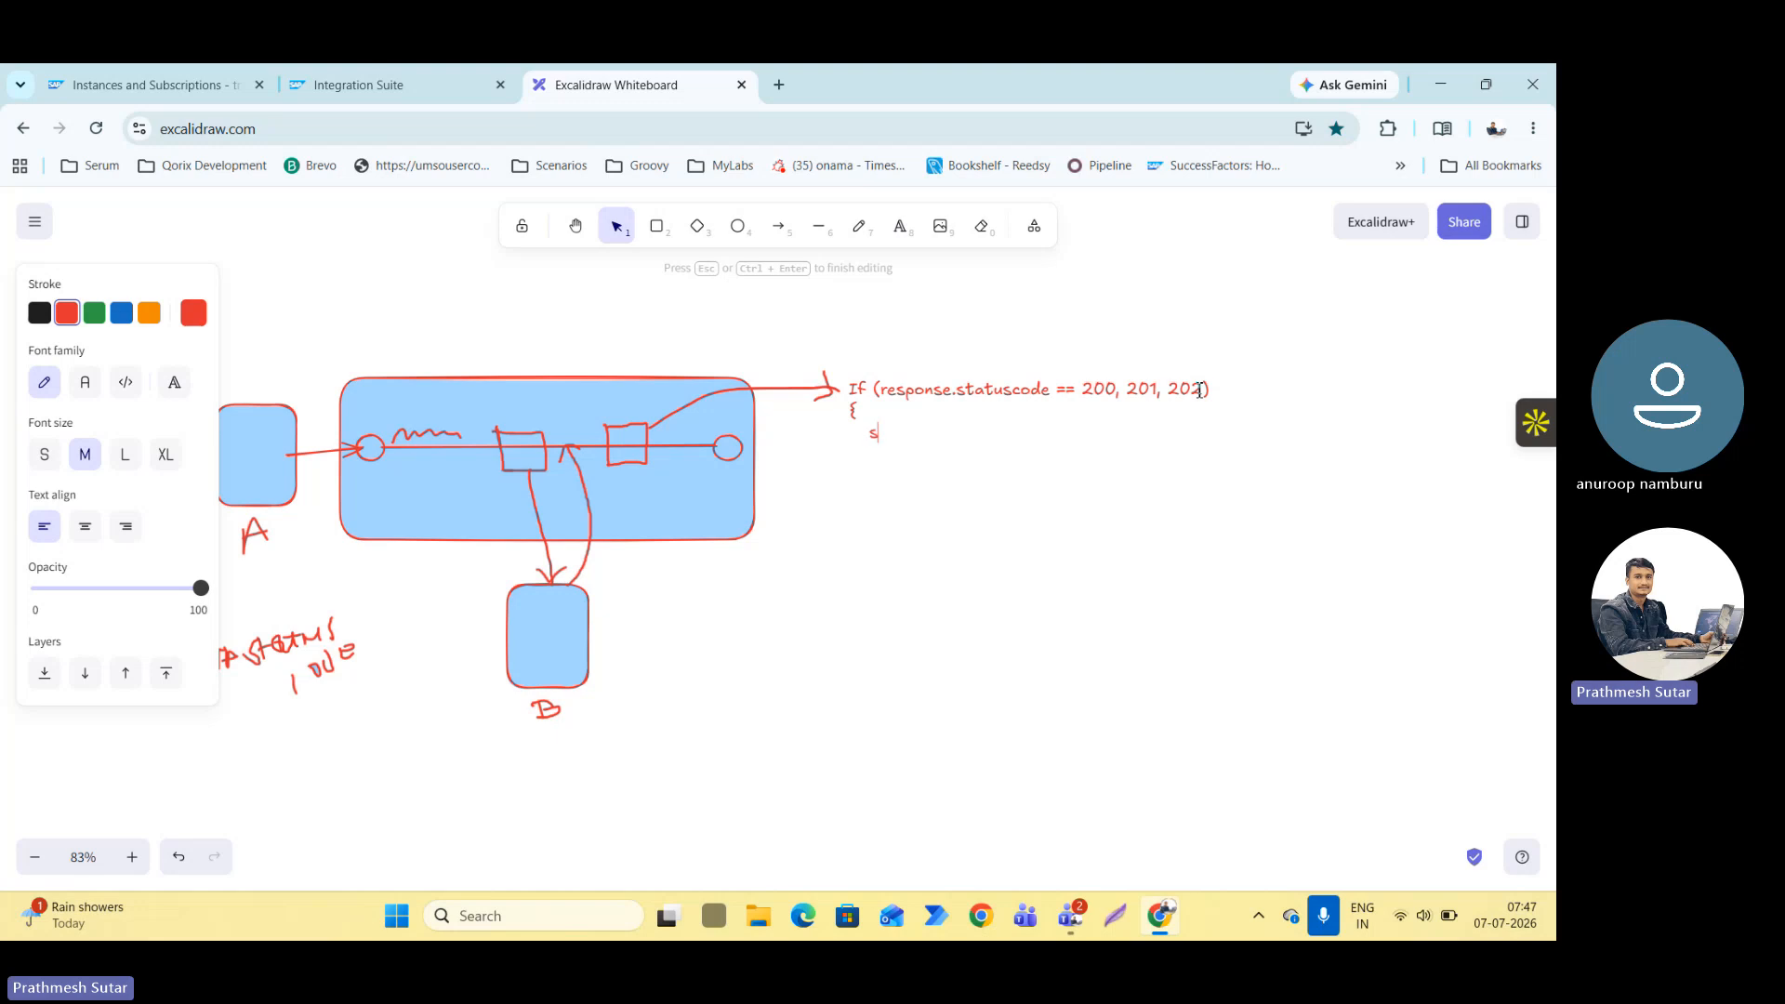
text(uccess })
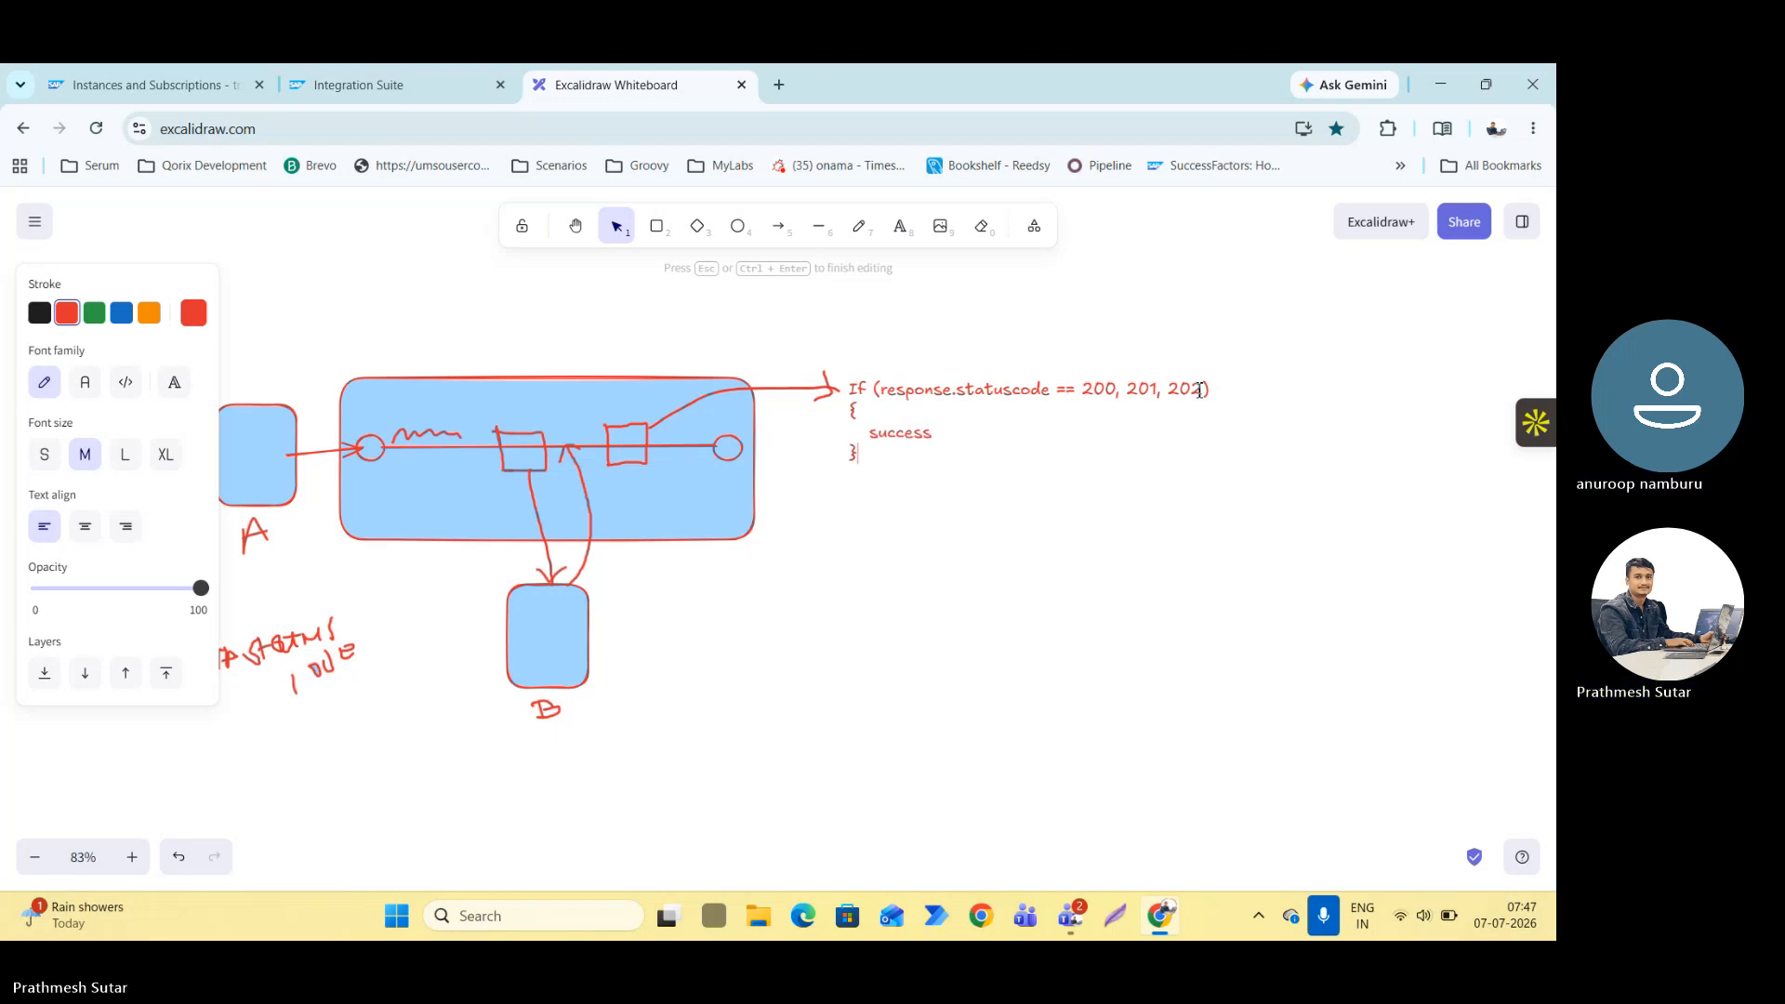
text( else)
Continue the text after the closing brace with "else" and a new line "if (response.statuscose == 500, 401,402....)".
key(Return)
text(if )
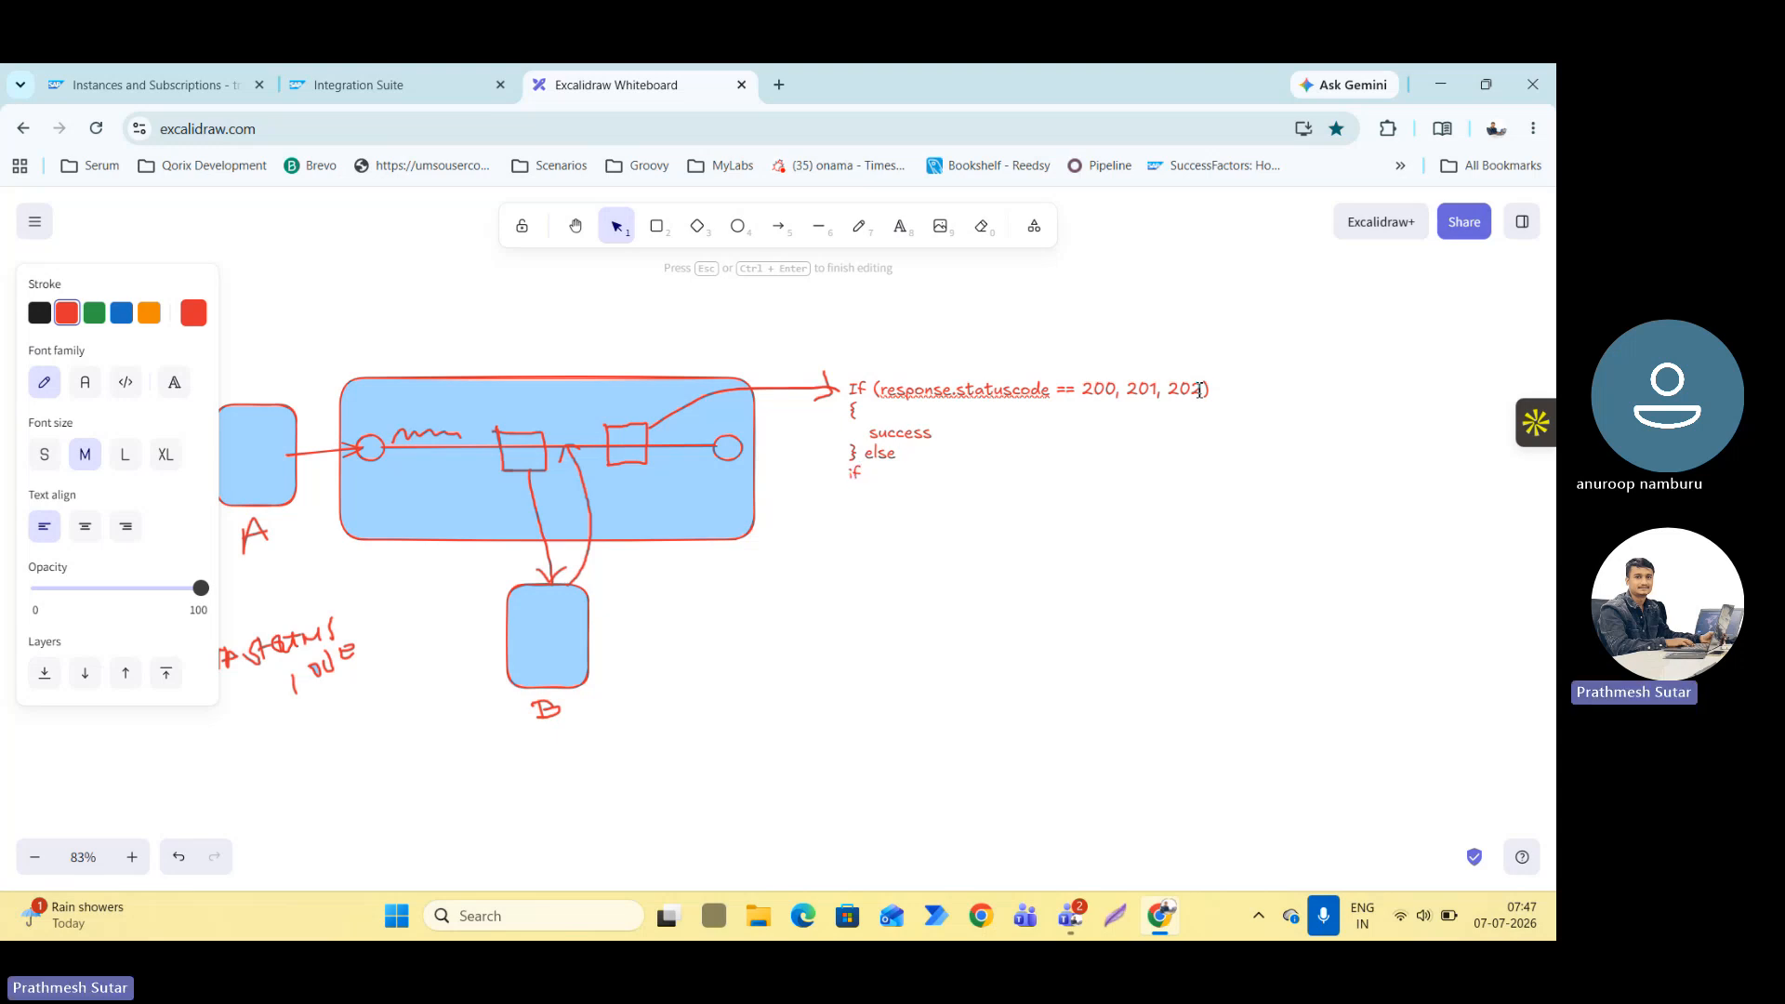
text((response.statuscose)
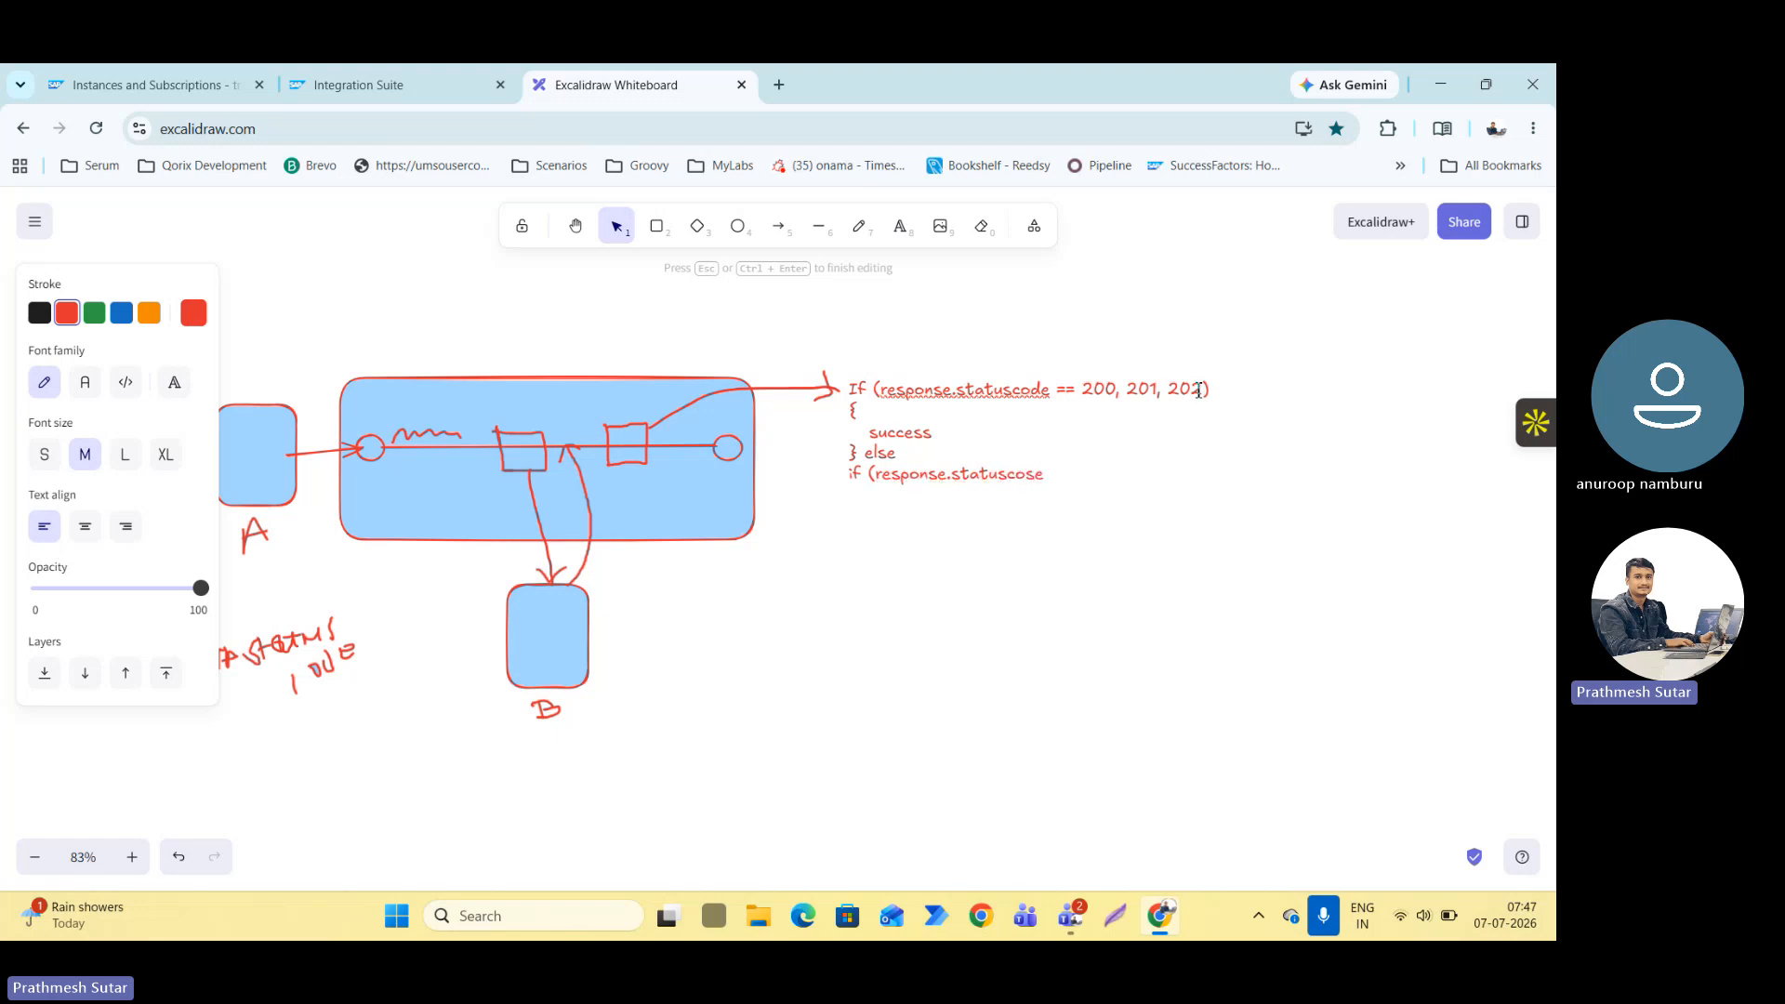
text( == 500)
key(BackSpace)
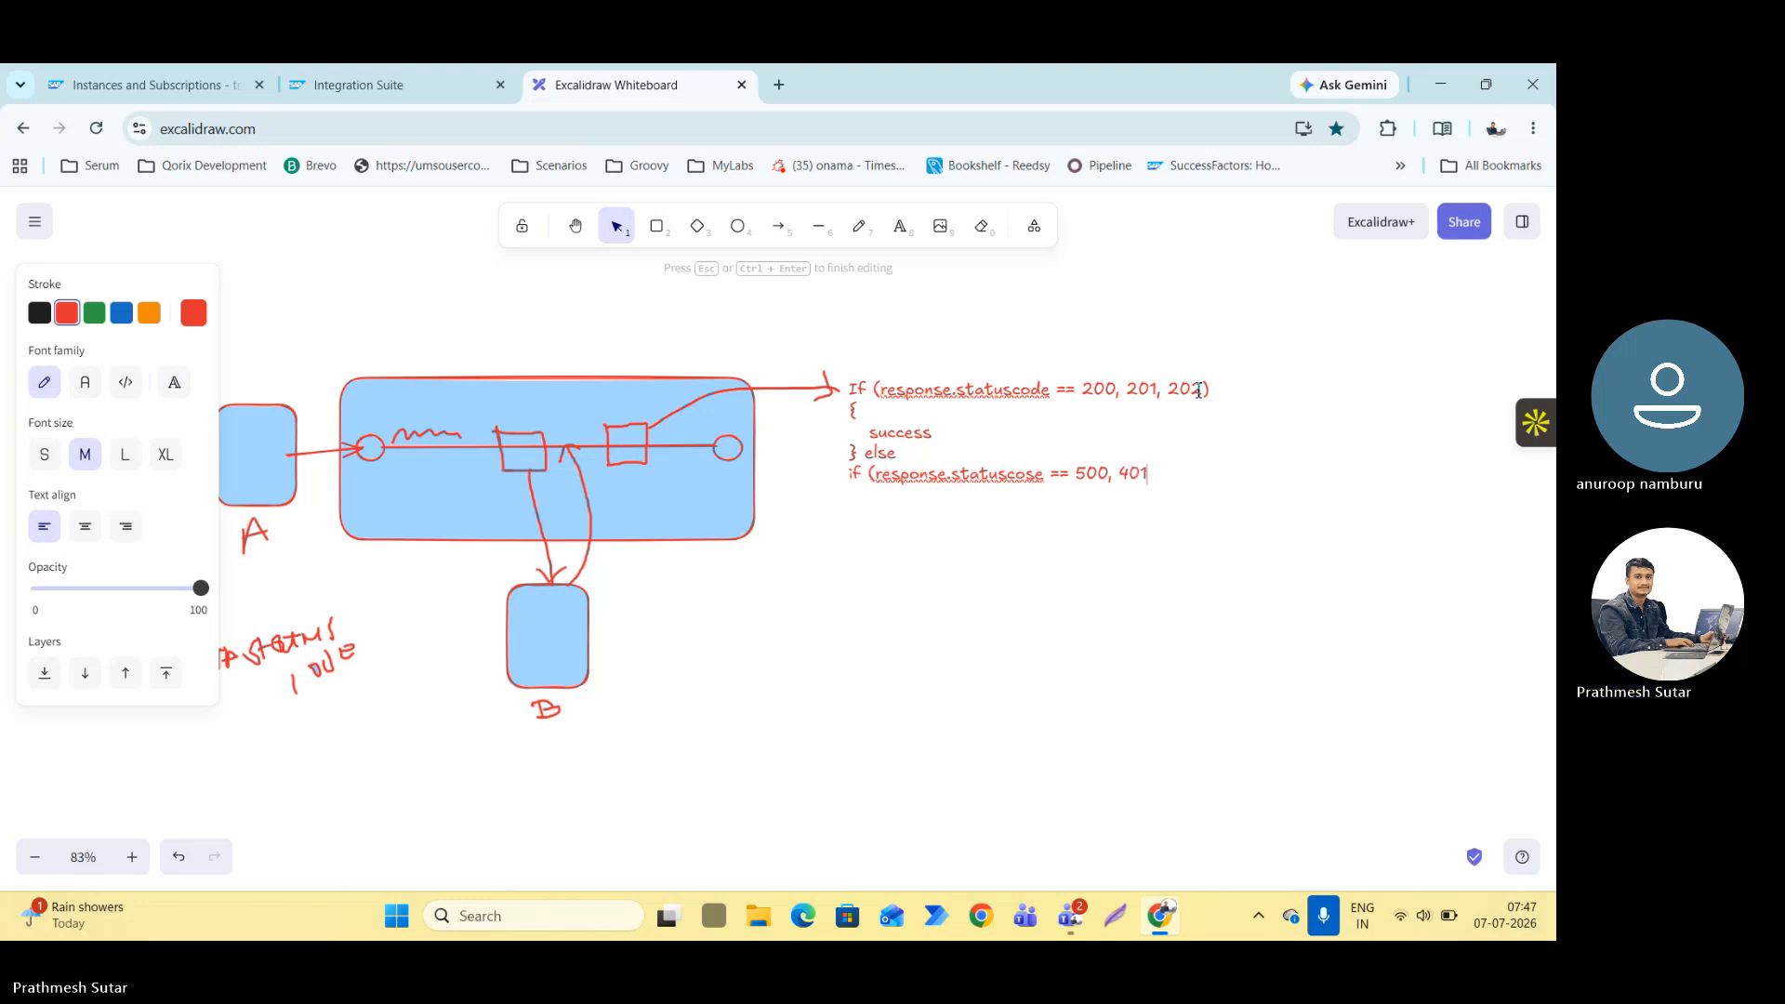
text(401,402)
text(,)
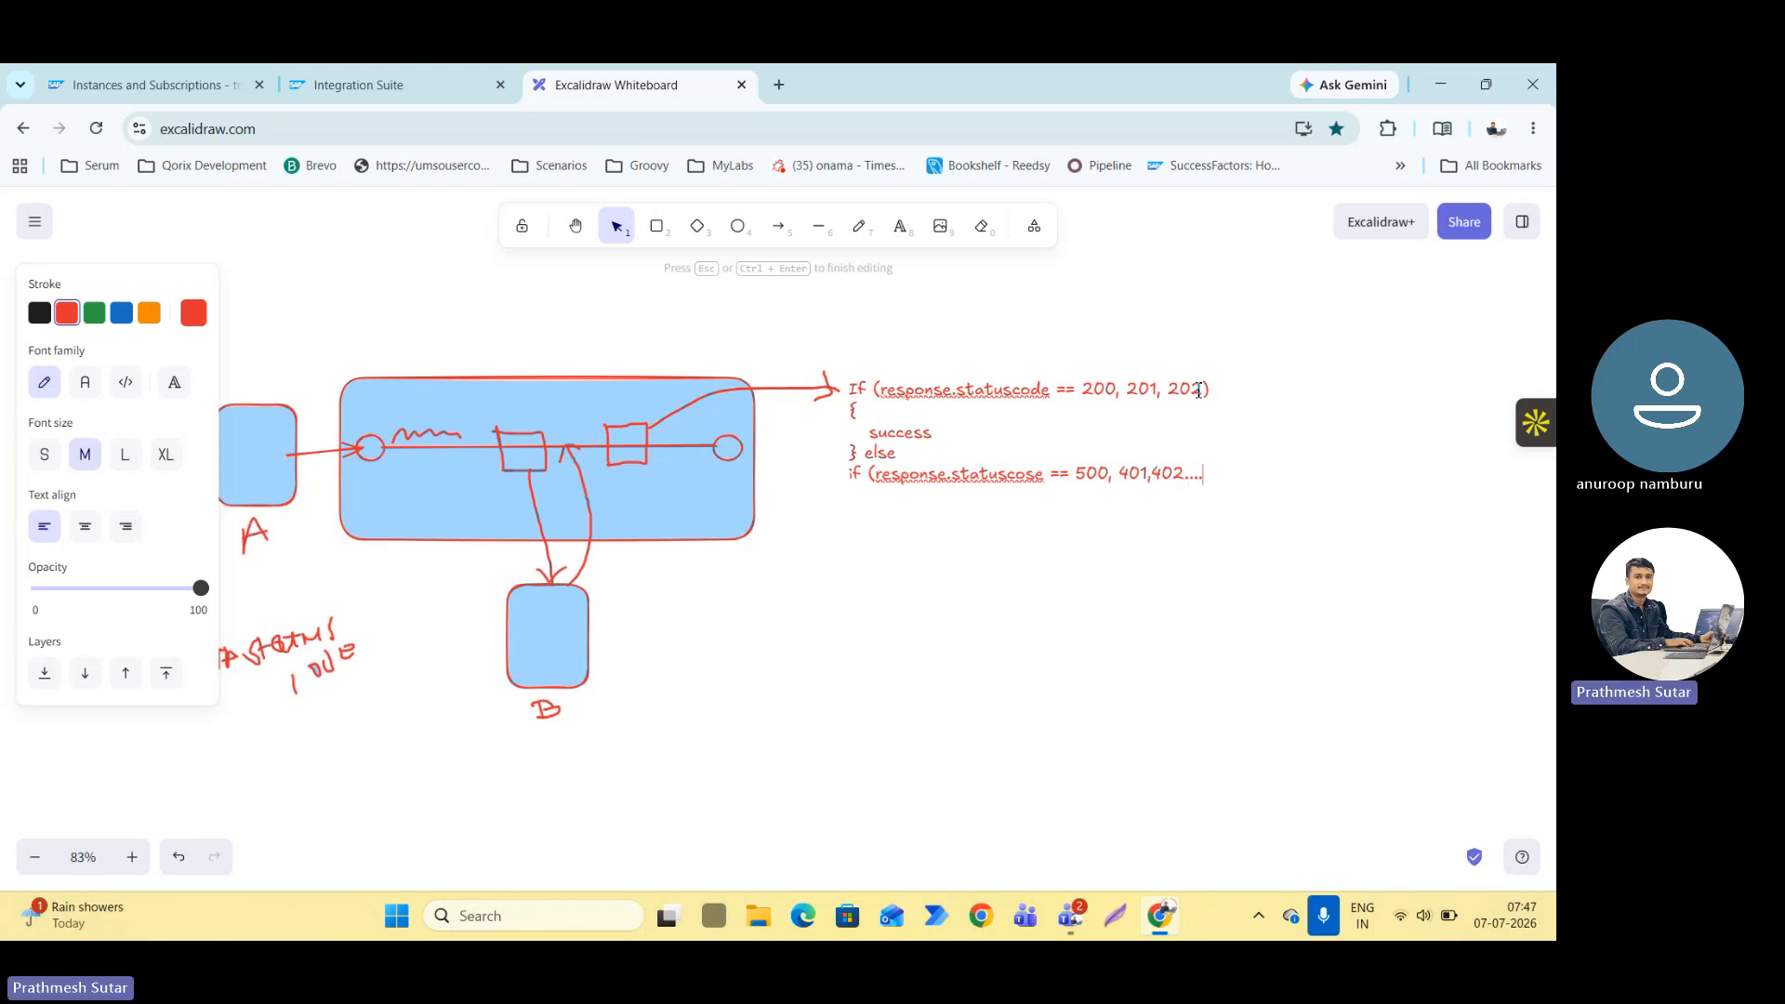
text(...))
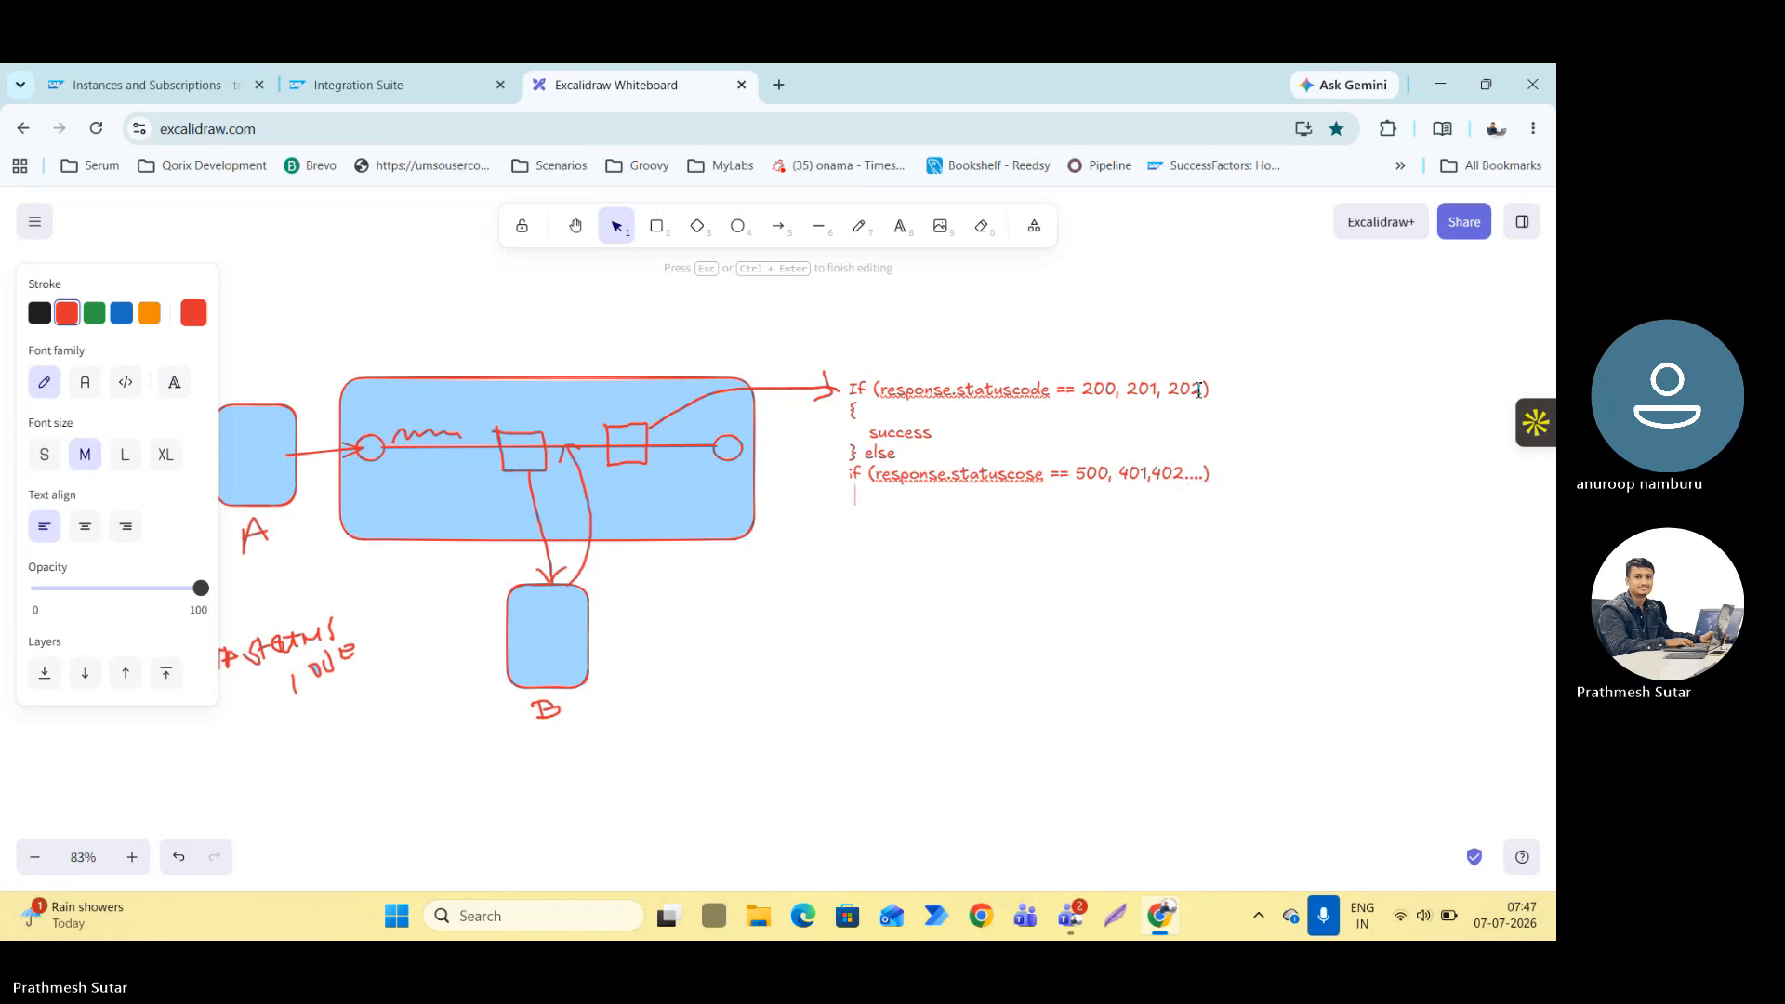
Complete the second condition text with a braced block containing "Error Something Went Wrong" on its own line.
key(Return)
text({   Error )
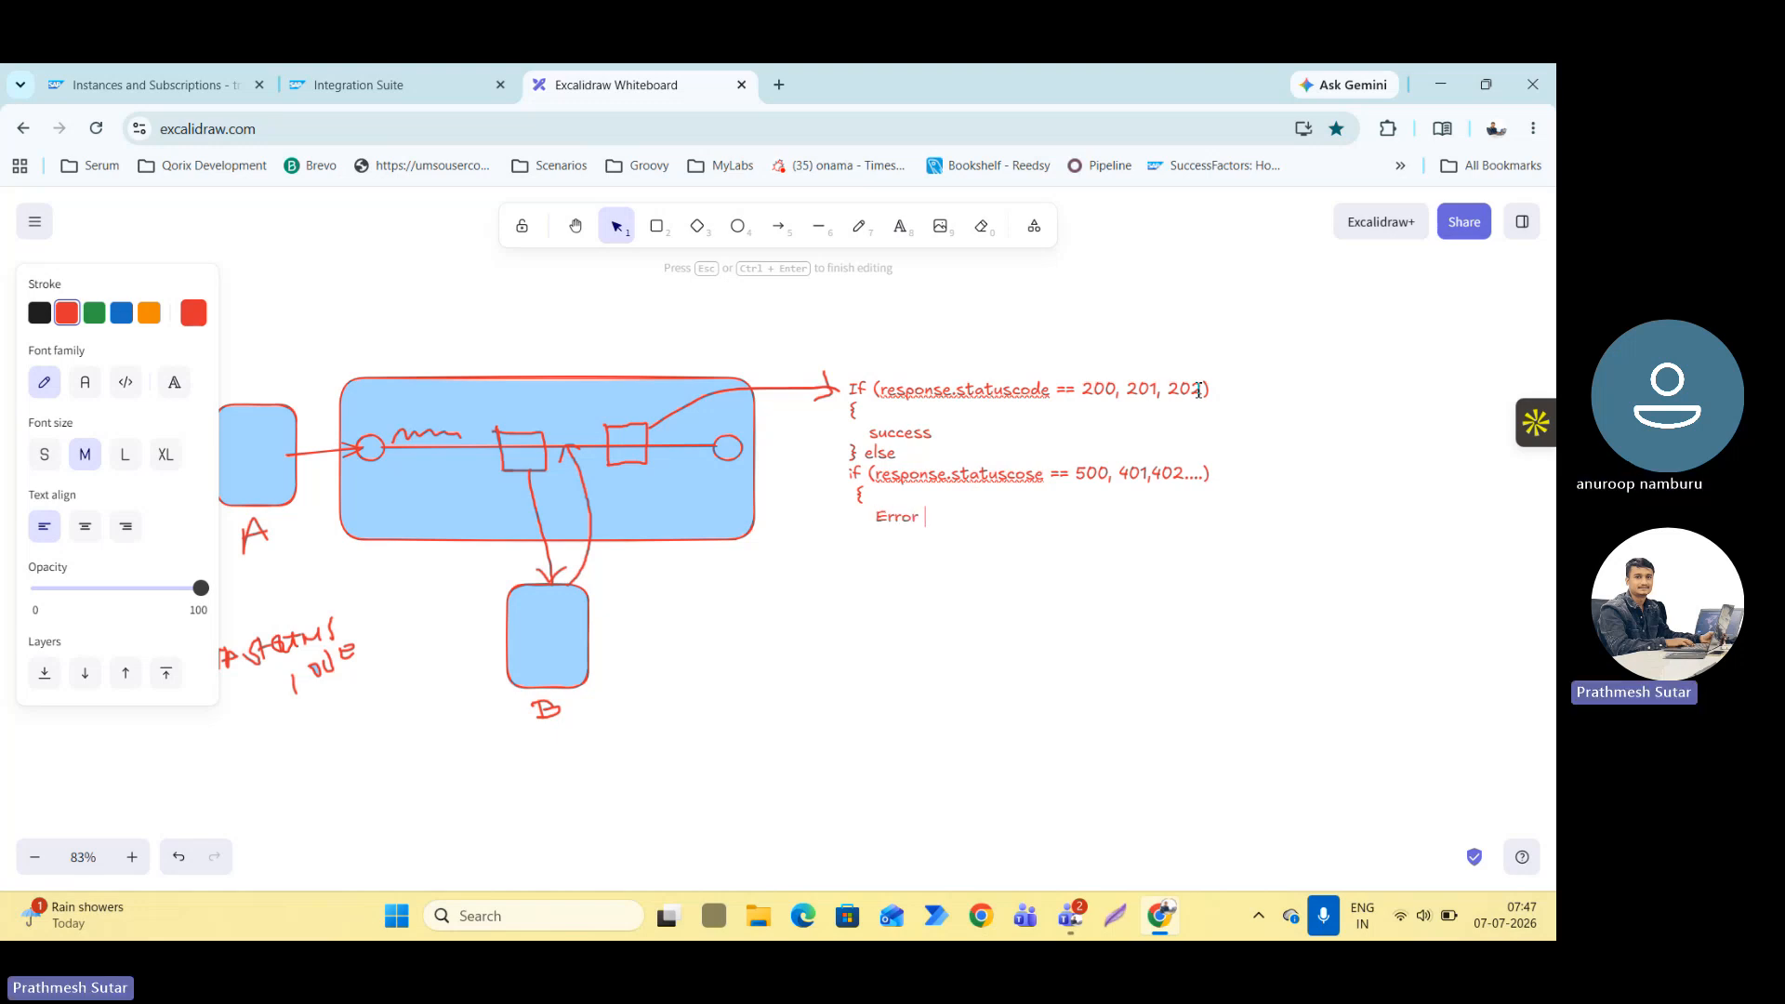
text(Something W)
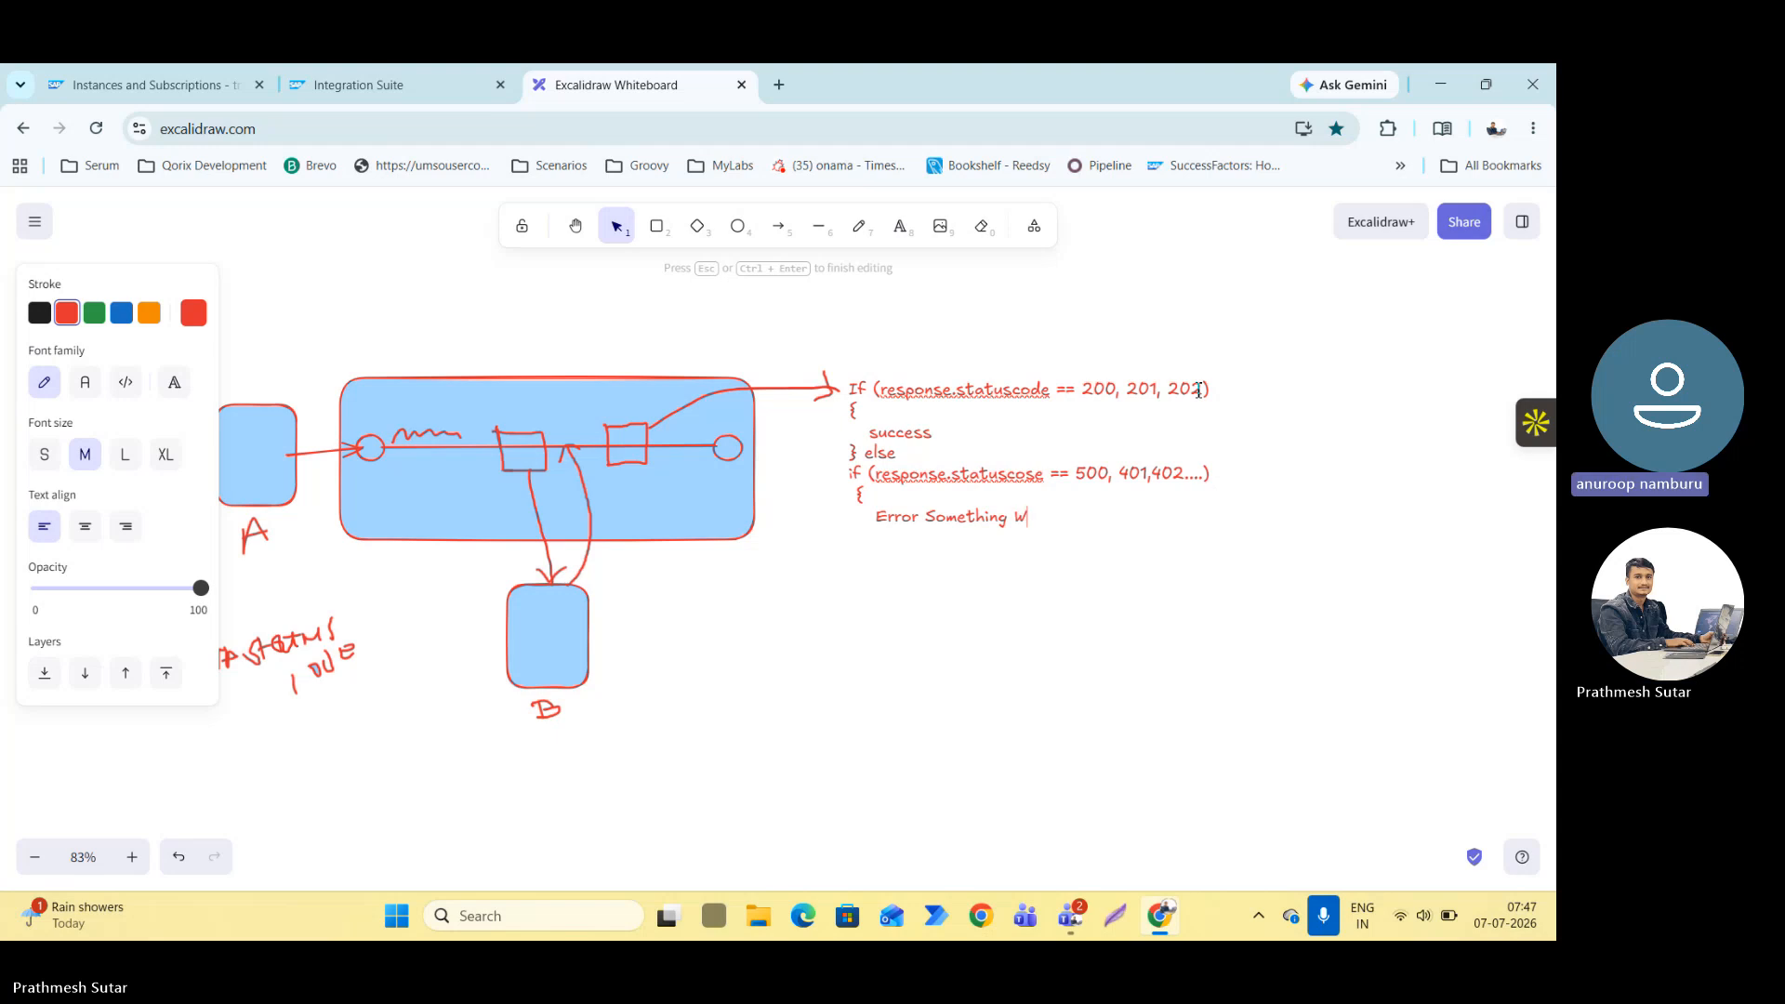
text(ront)
key(BackSpace)
text(h)
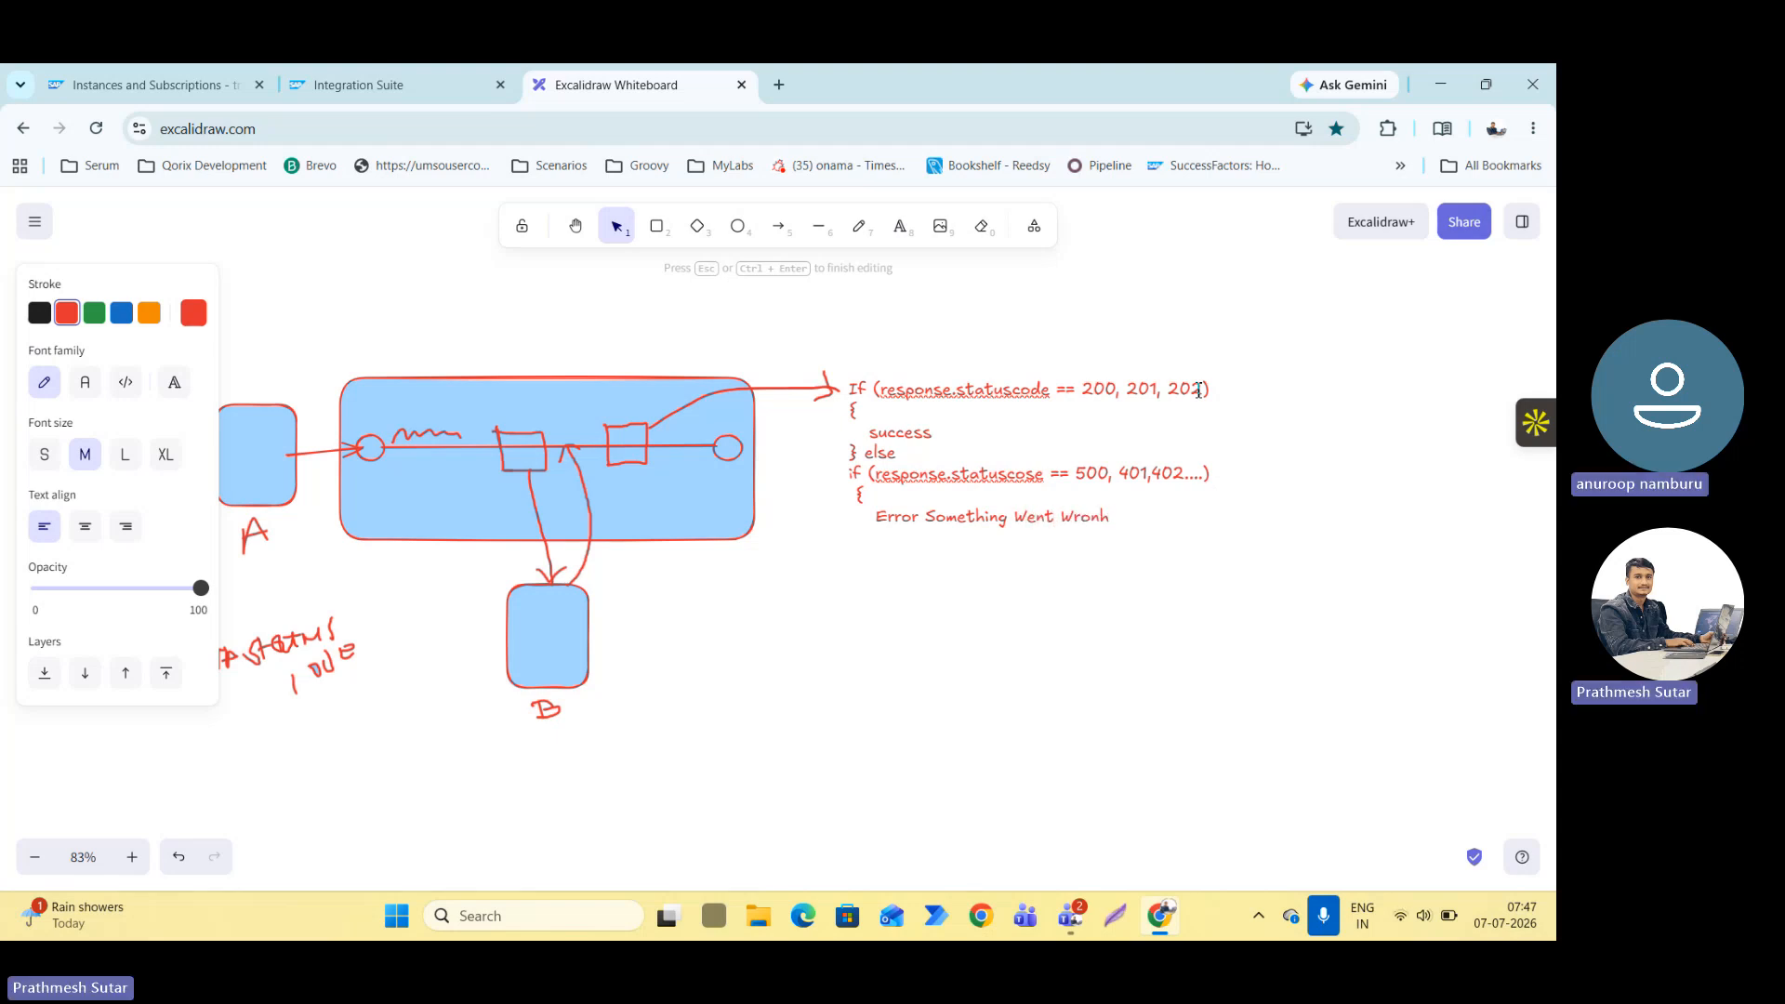
key(BackSpace)
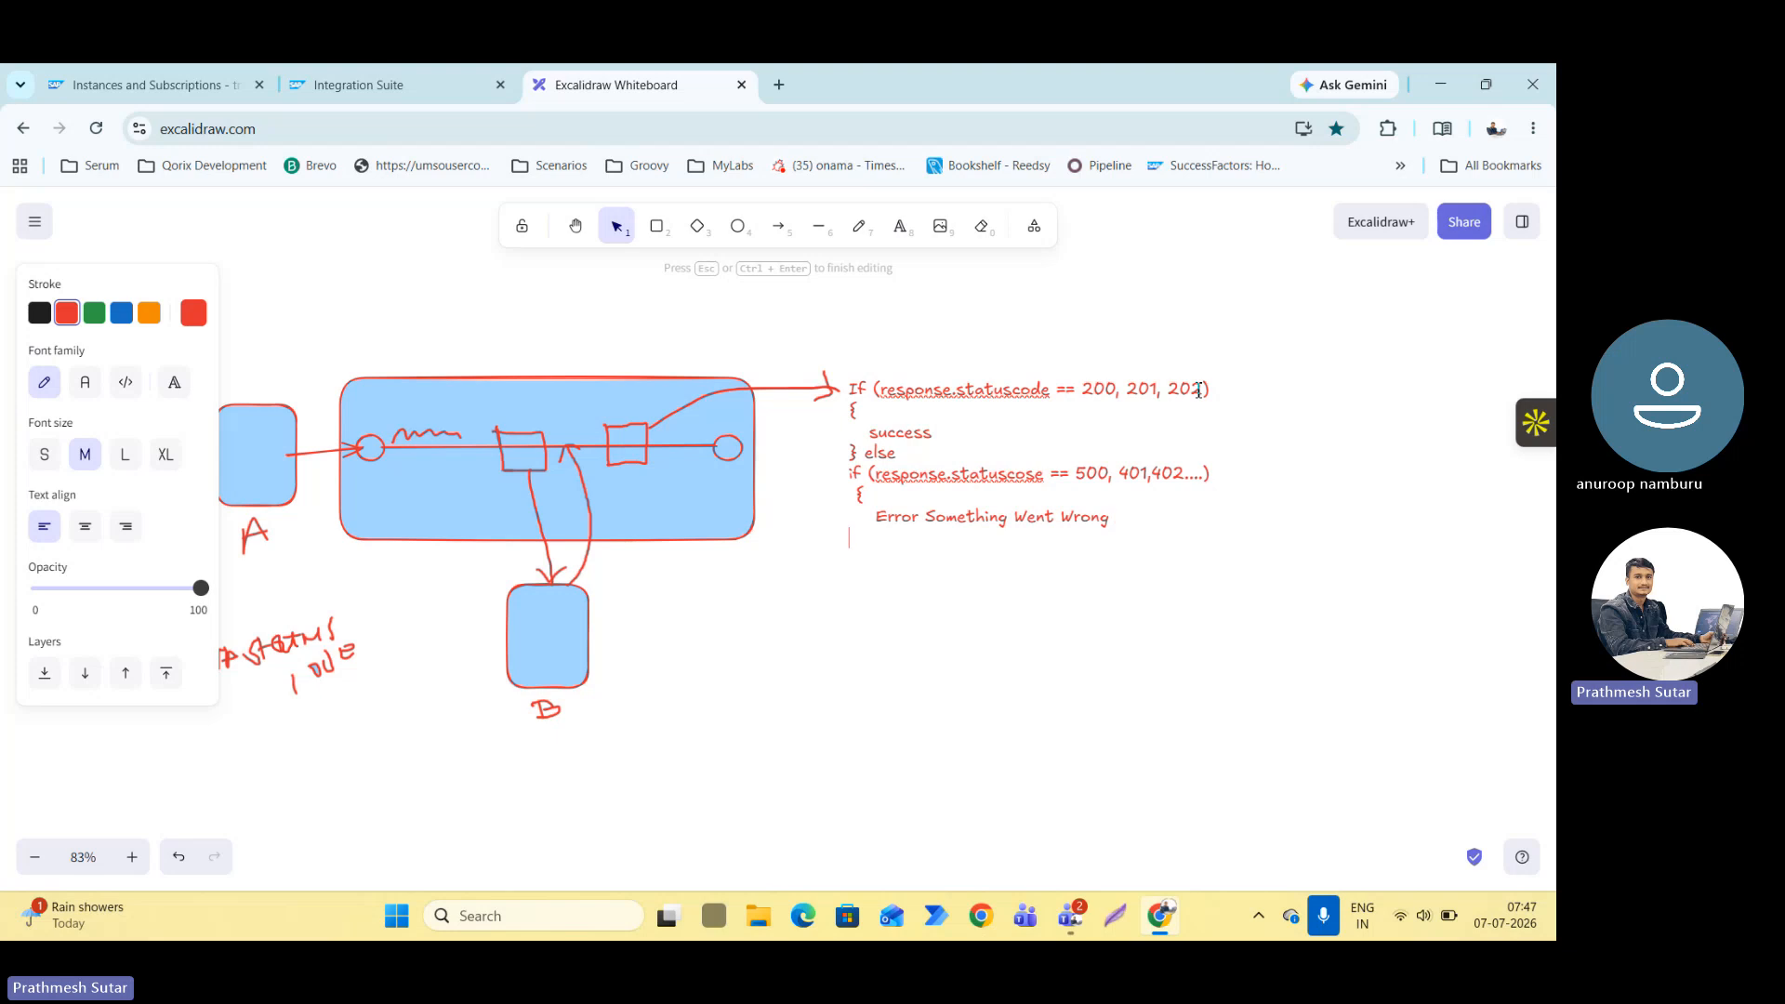
key(Return)
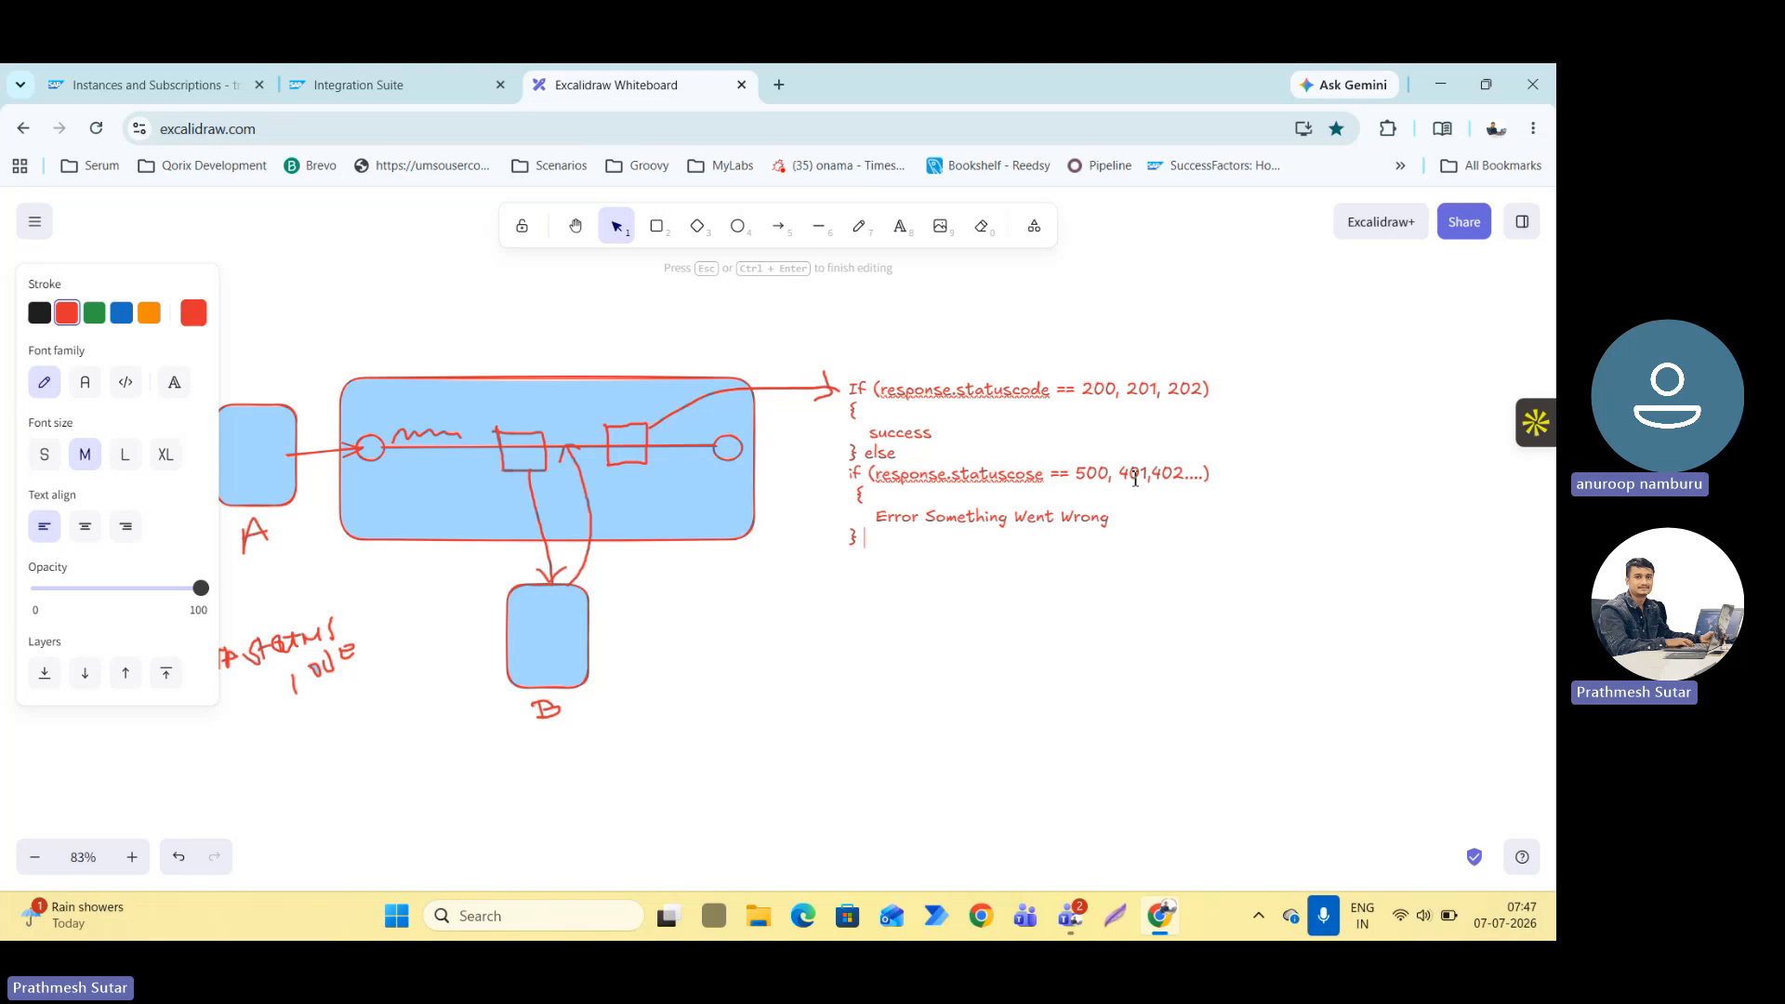
double_click(1126, 472)
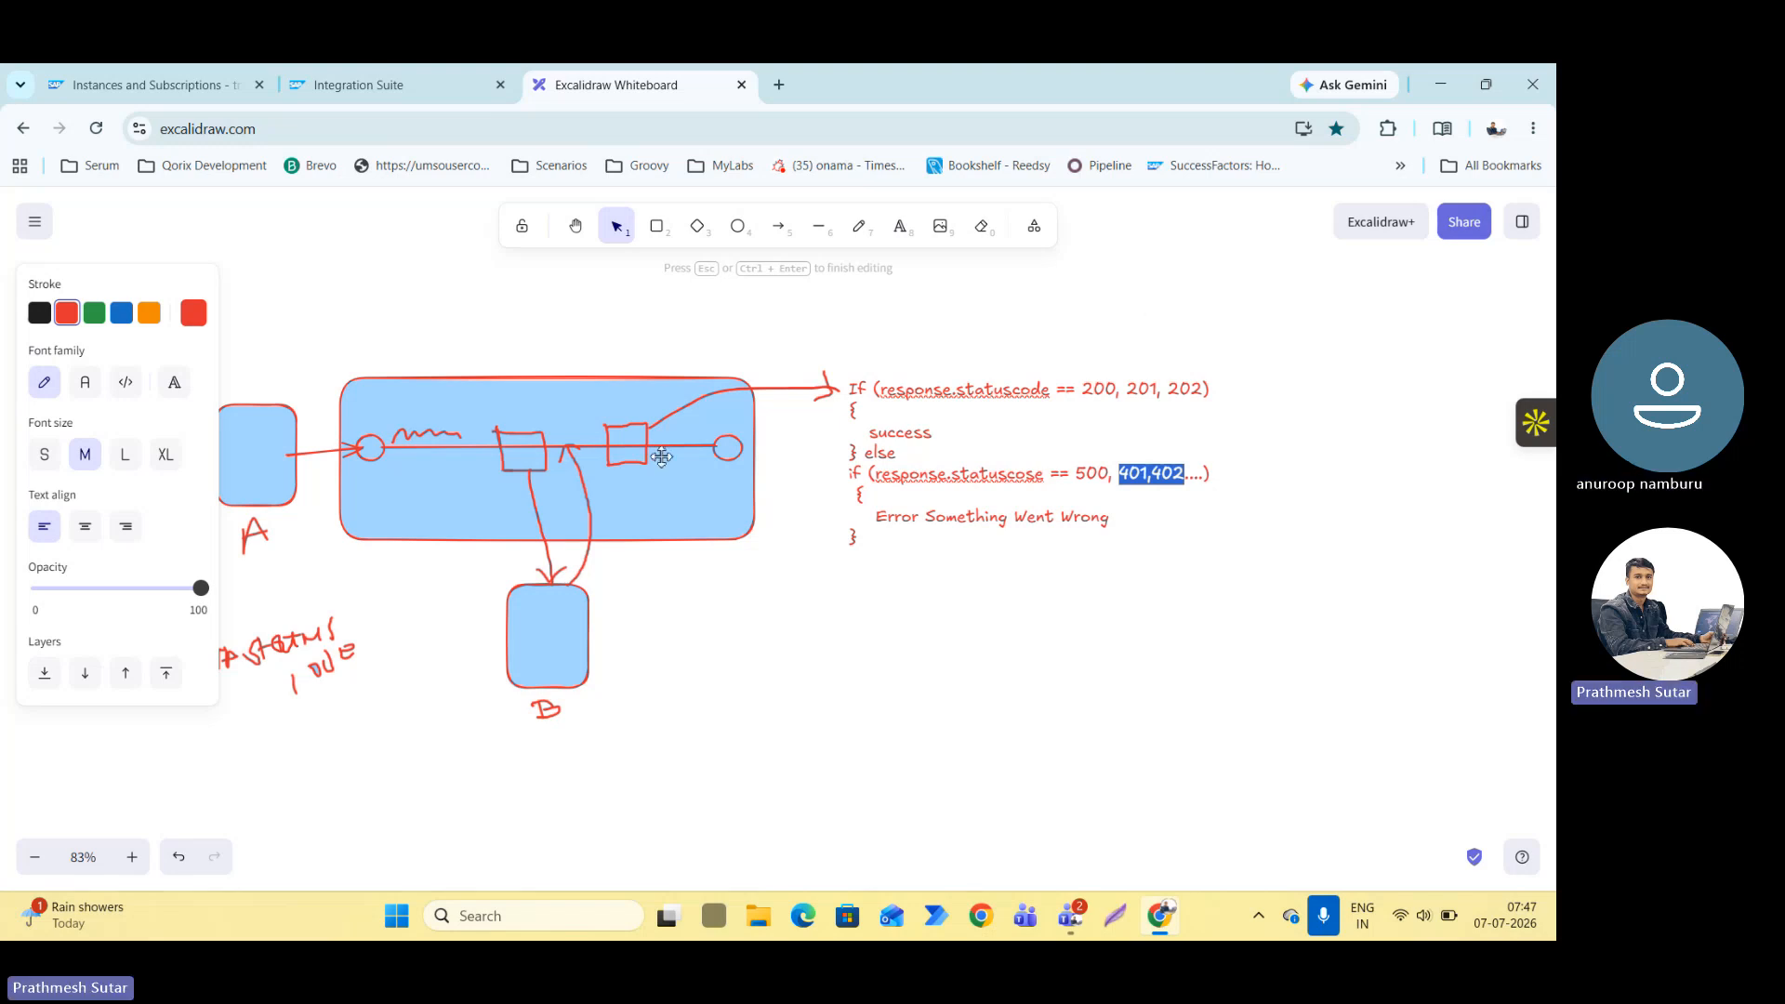
click(695, 617)
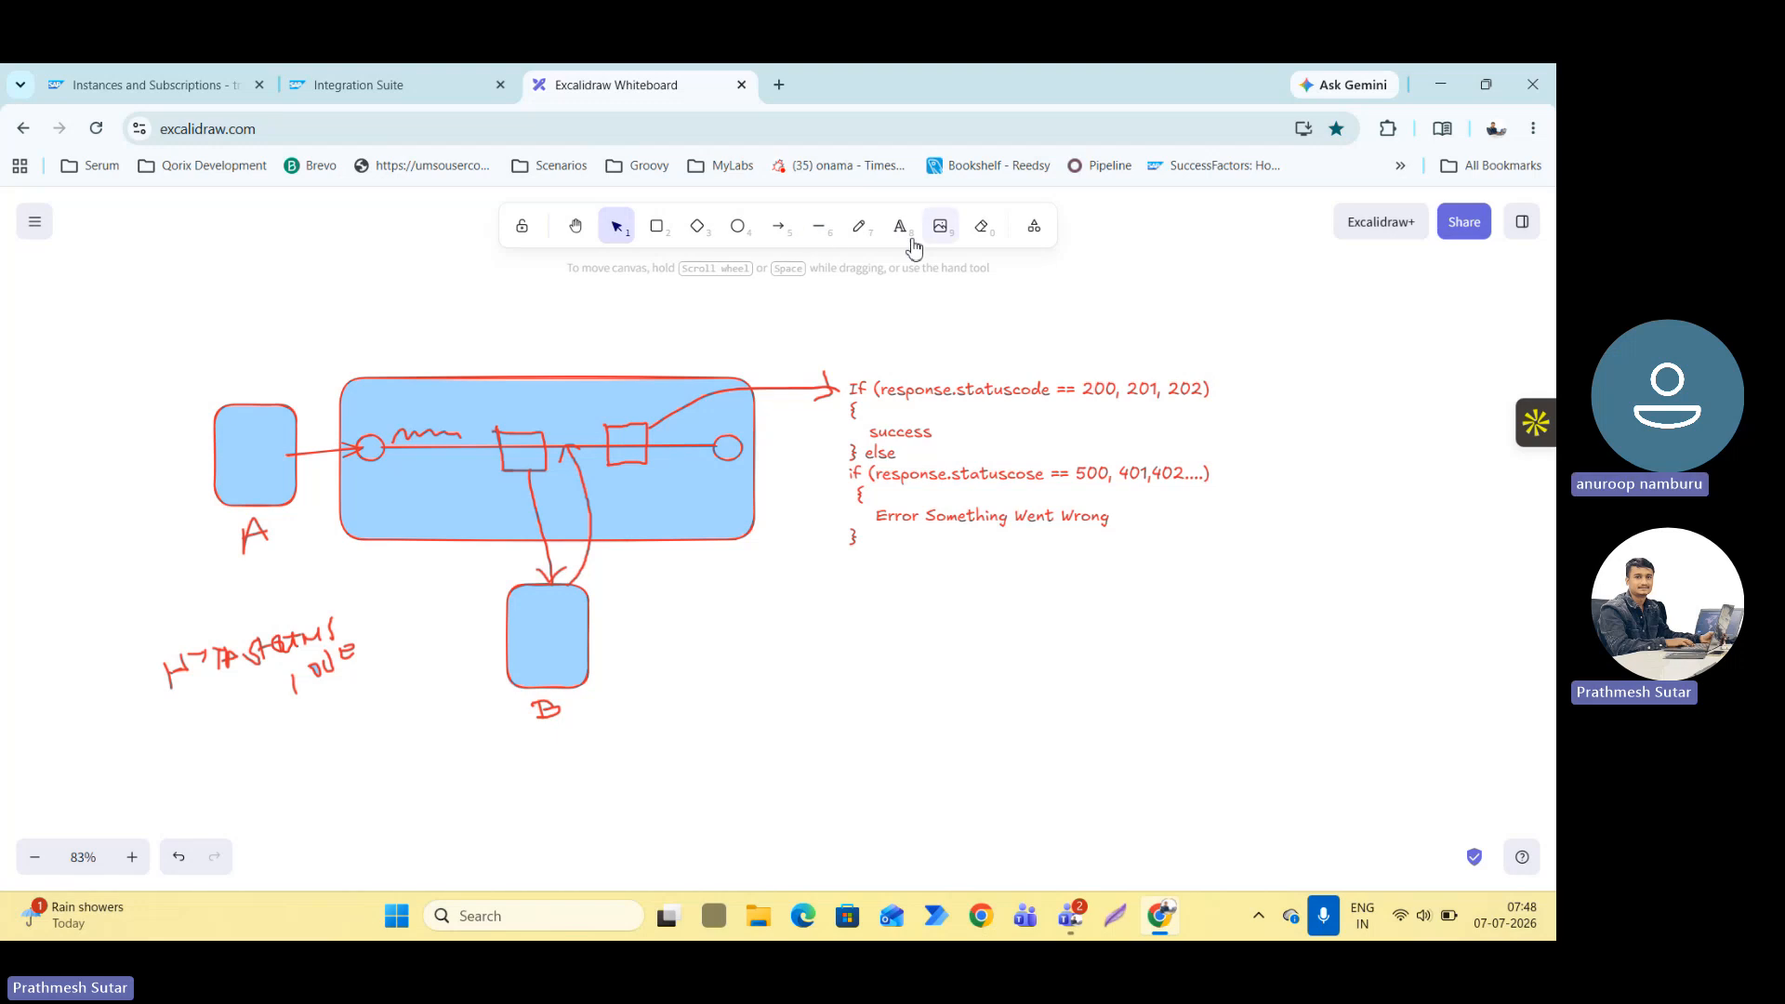
Draw a freehand curved arrow from the end circle over the large rectangle back to box A, and underline the end circle.
click(857, 226)
mouse_move(728, 450)
mouse_down()
mouse_move(651, 339)
mouse_move(412, 333)
mouse_move(287, 406)
mouse_up()
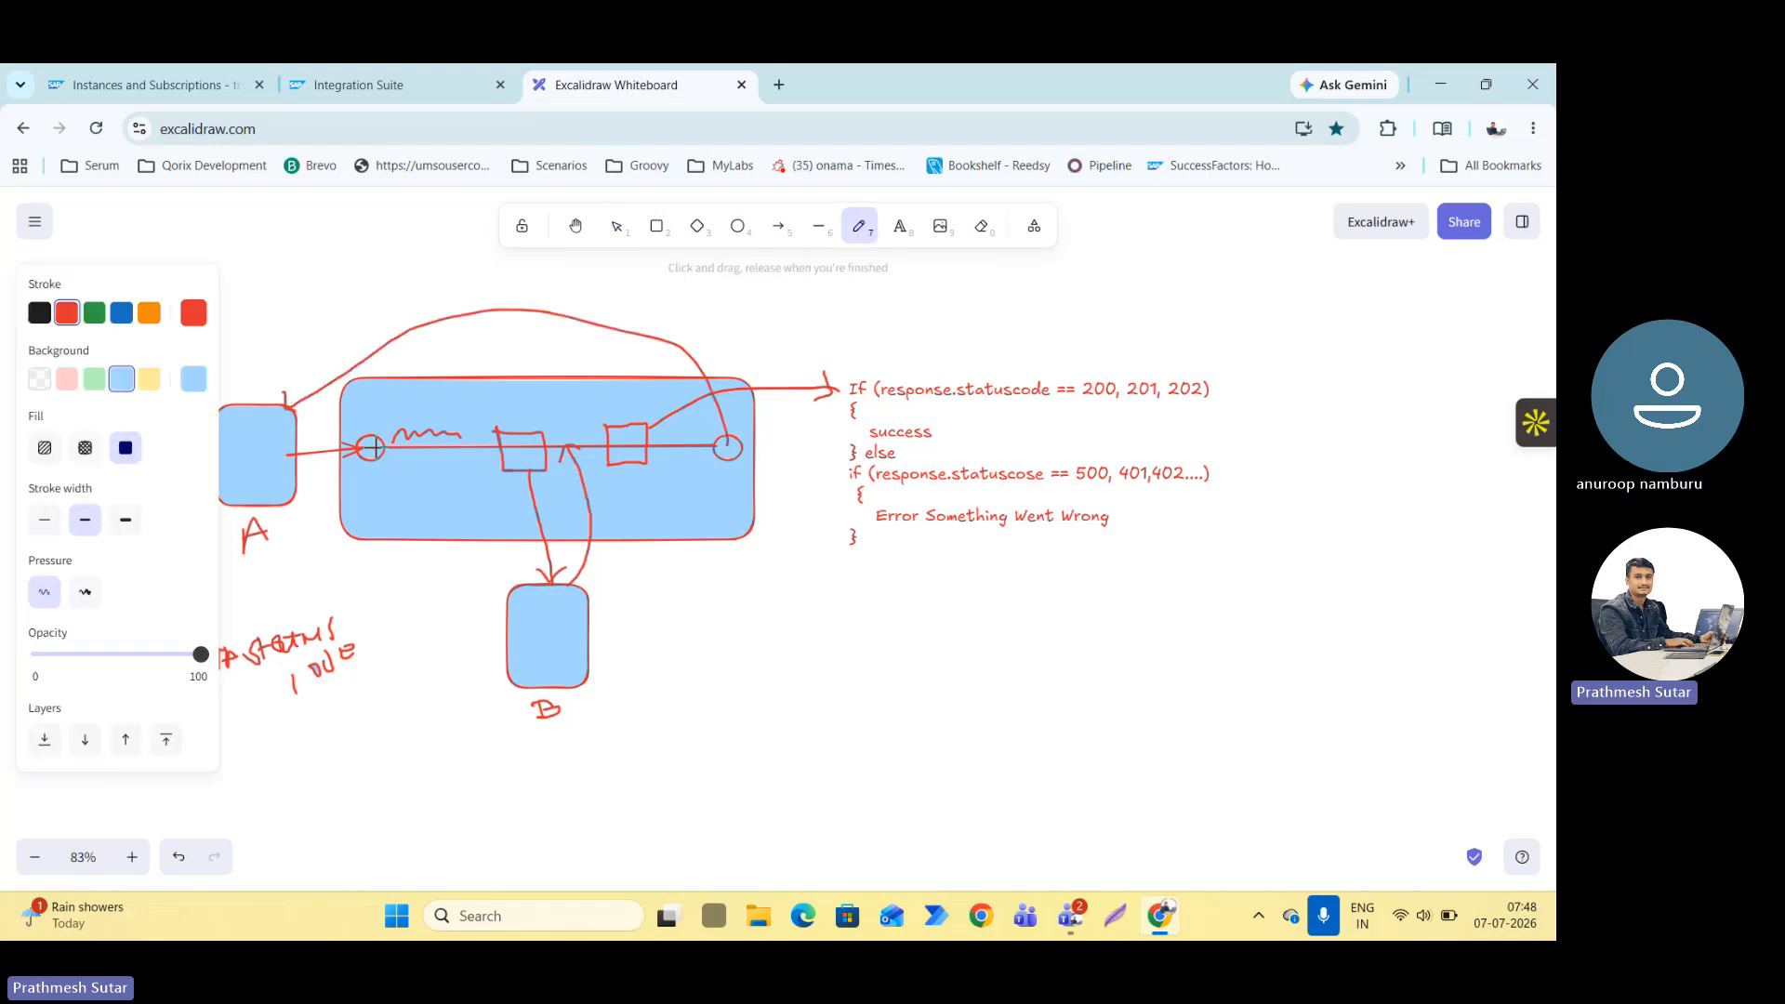
drag(710, 467, 740, 471)
click(577, 230)
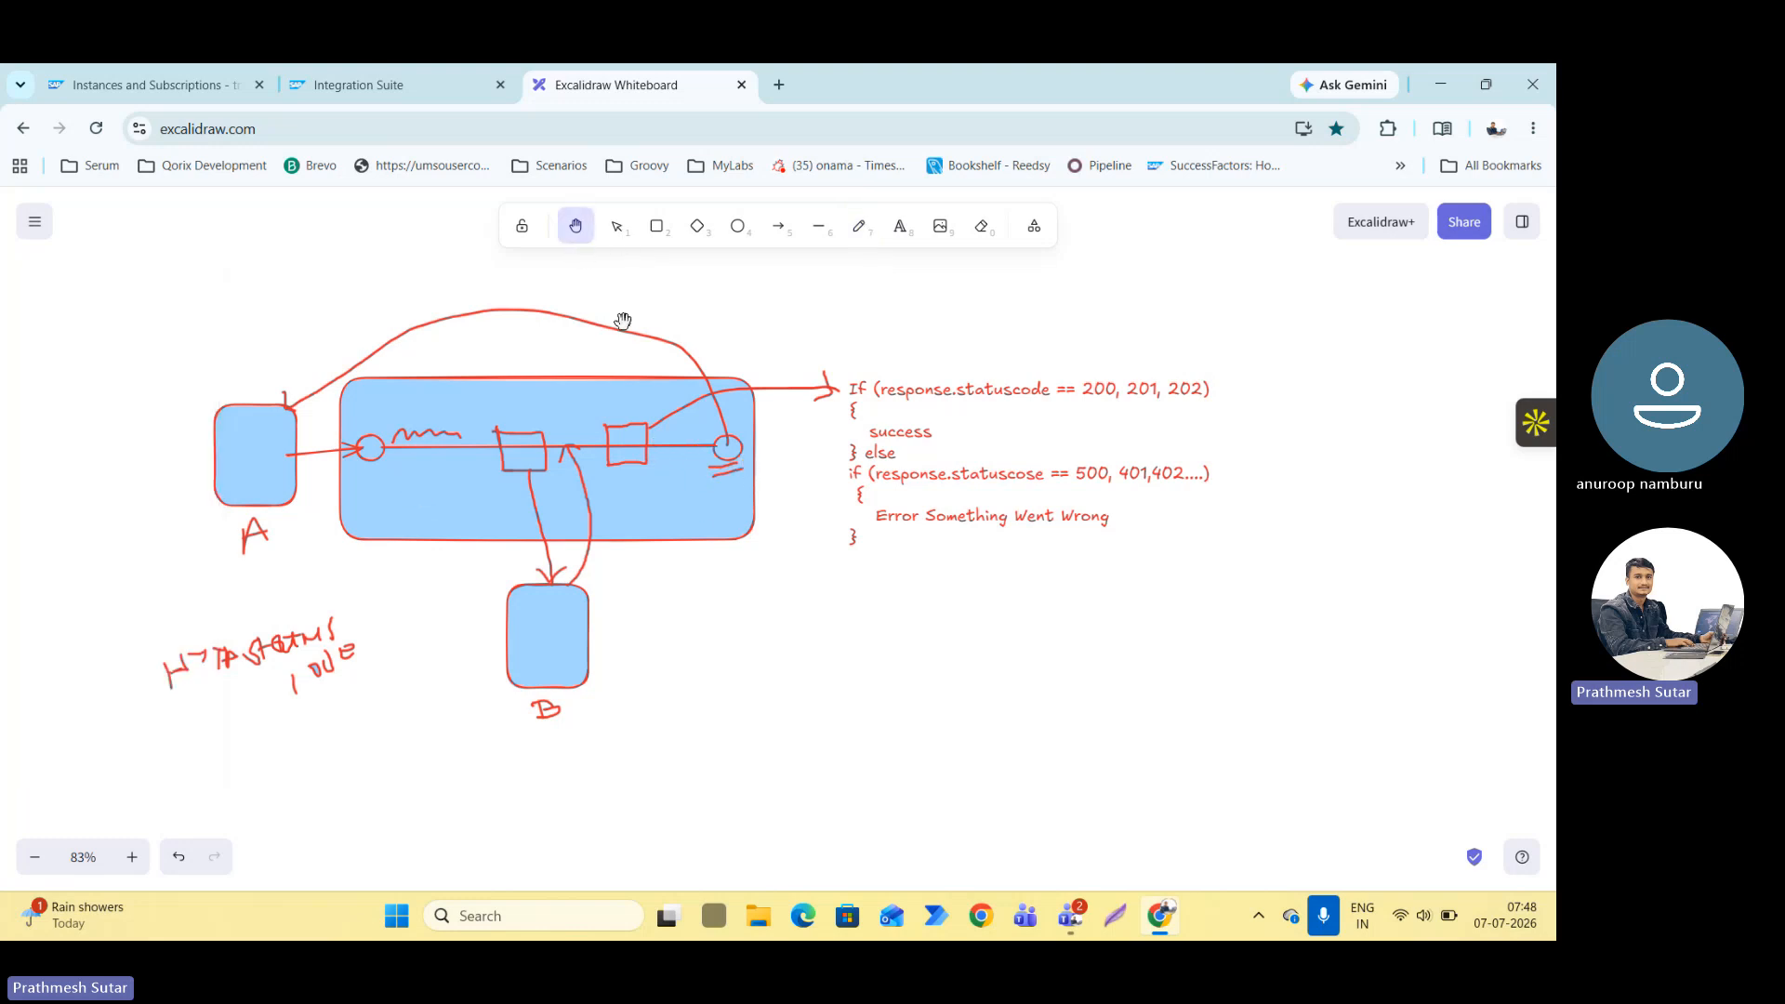
mouse_move(623, 320)
mouse_down()
mouse_move(698, 311)
mouse_move(753, 334)
mouse_up()
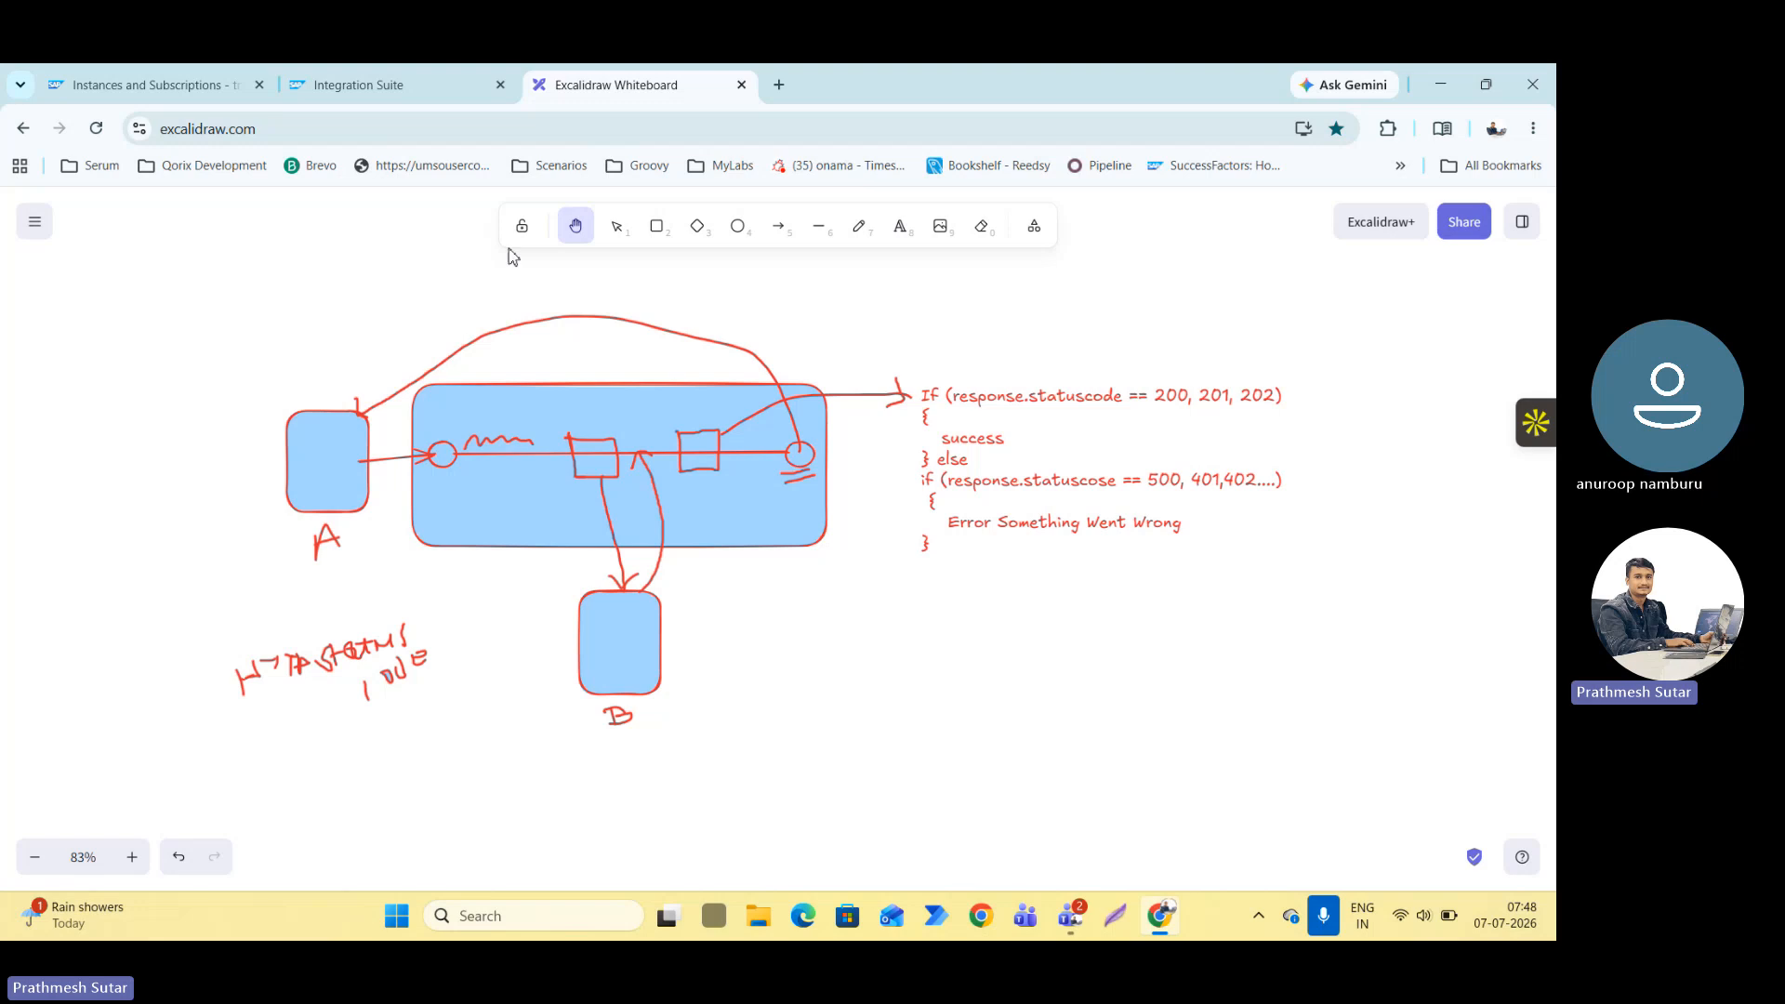
Switch to Integration Suite and examine the End event's properties and the available process types for the First_SAP_to_Non_SAP flow.
click(389, 86)
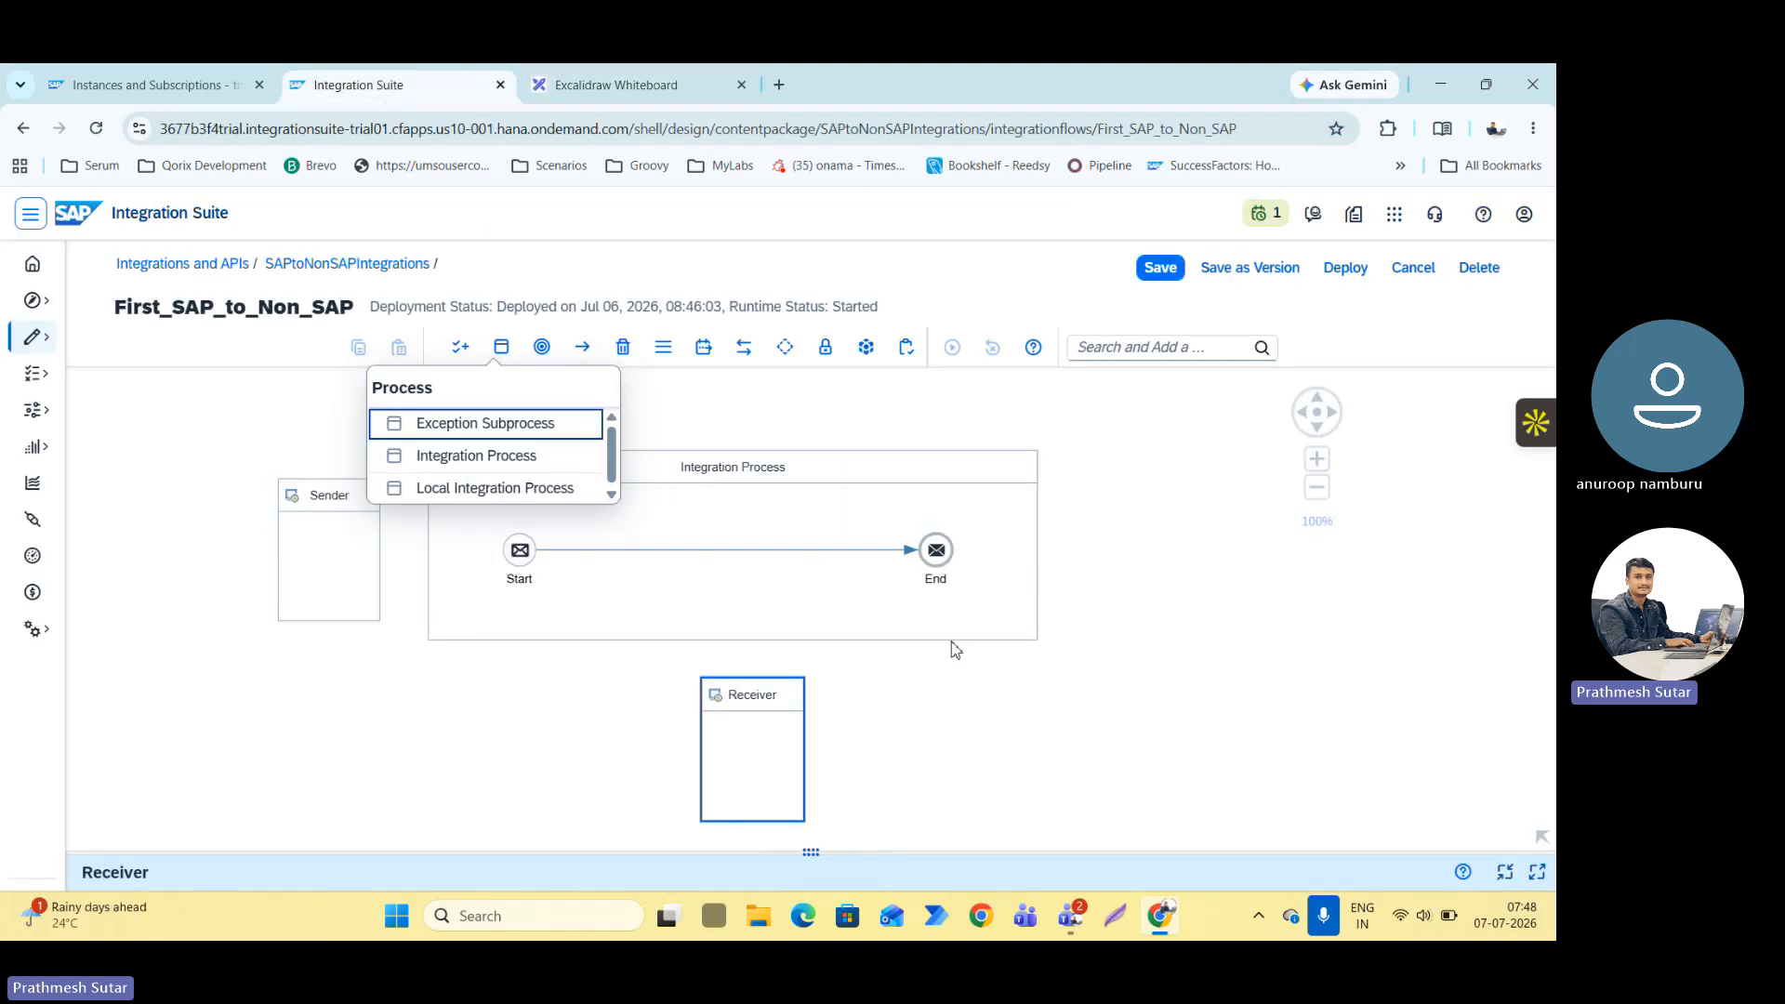
click(939, 551)
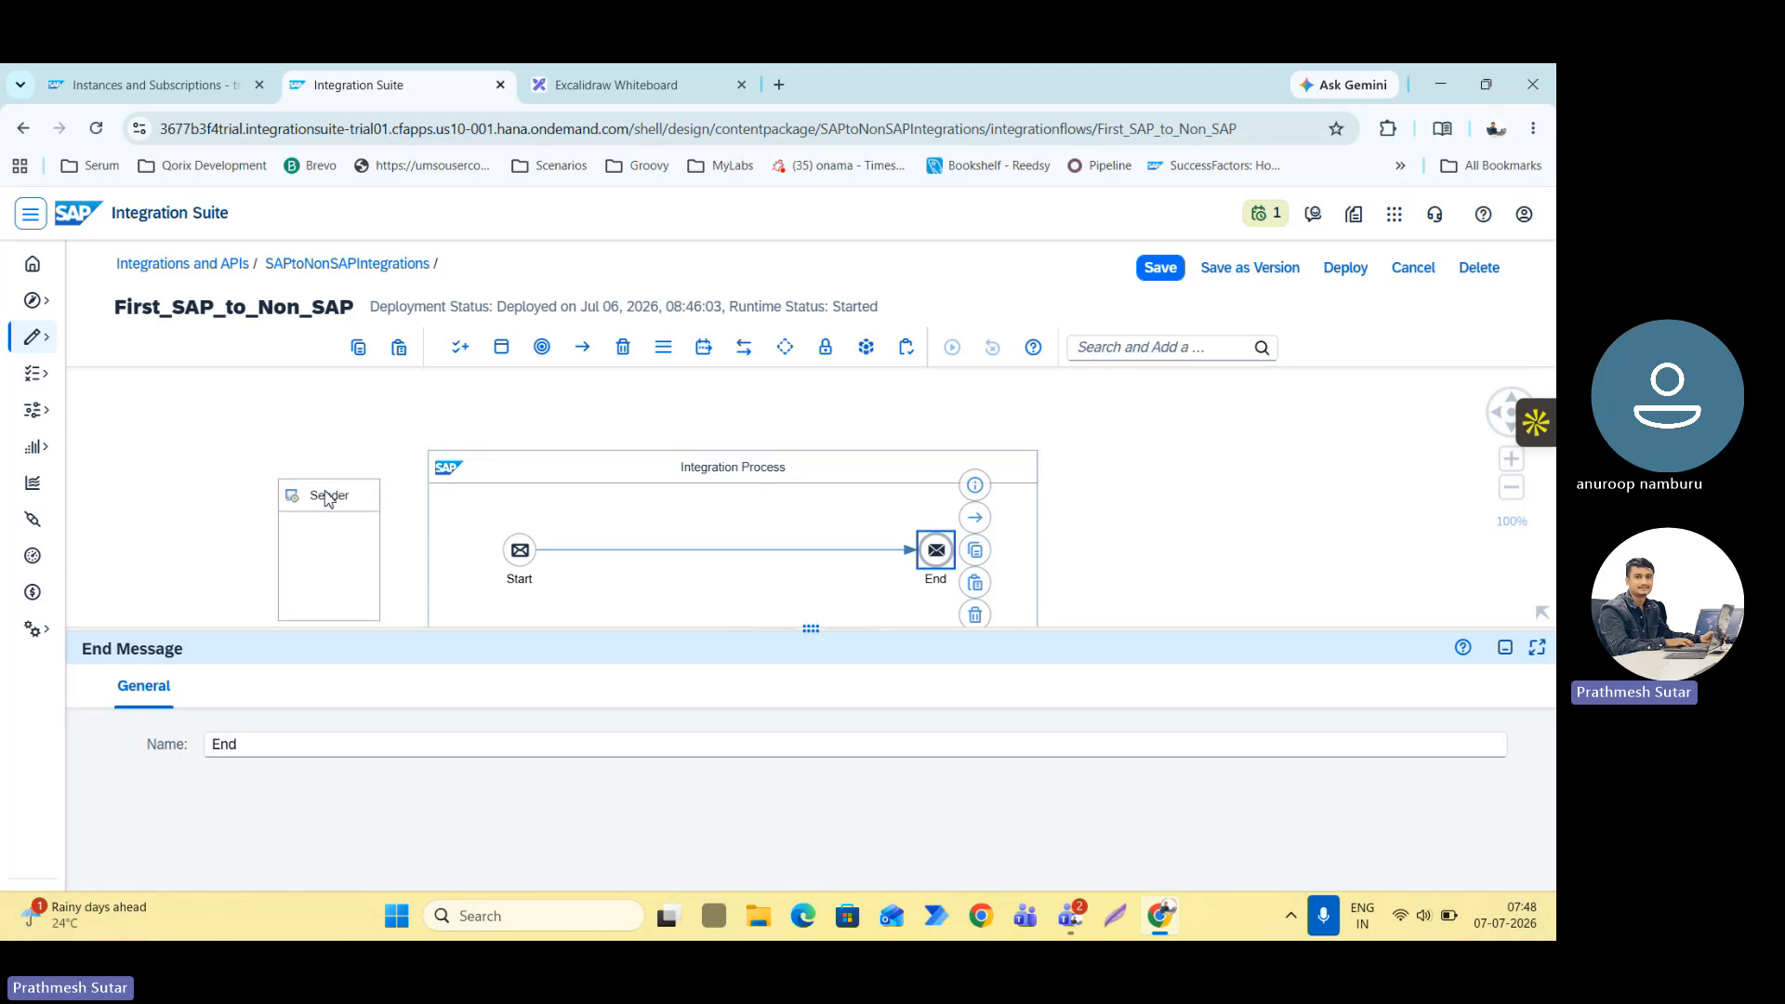
click(674, 75)
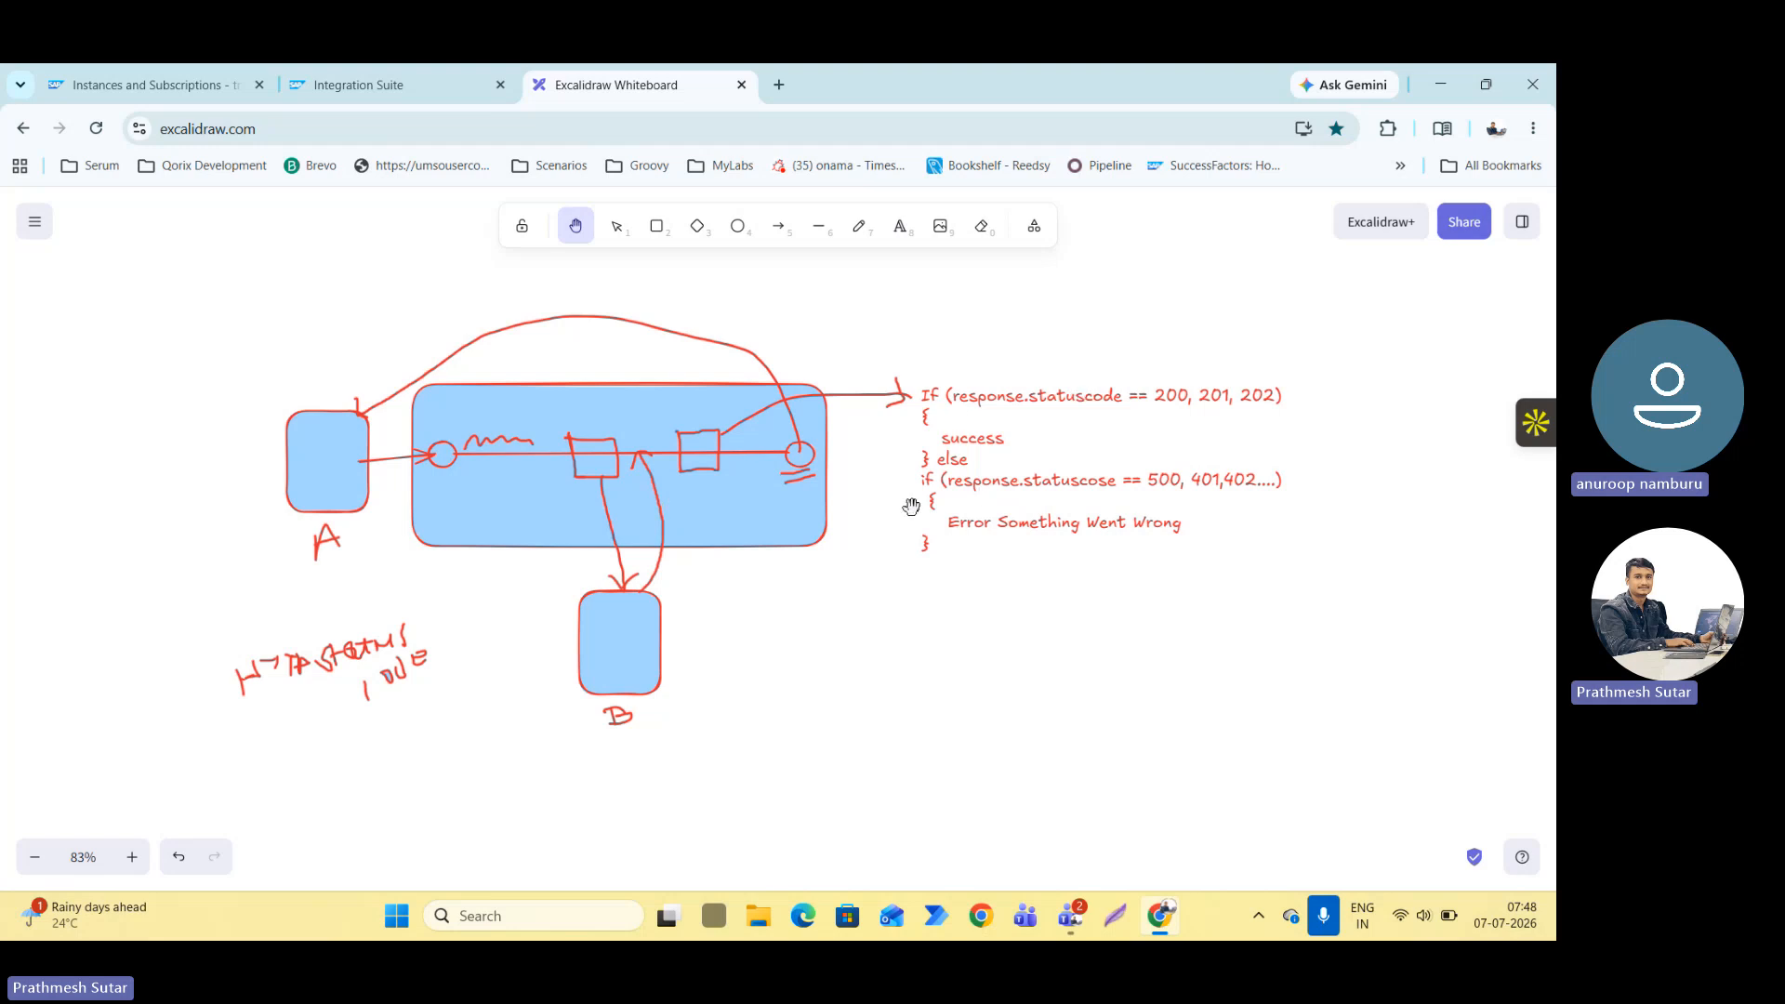
click(437, 84)
click(501, 347)
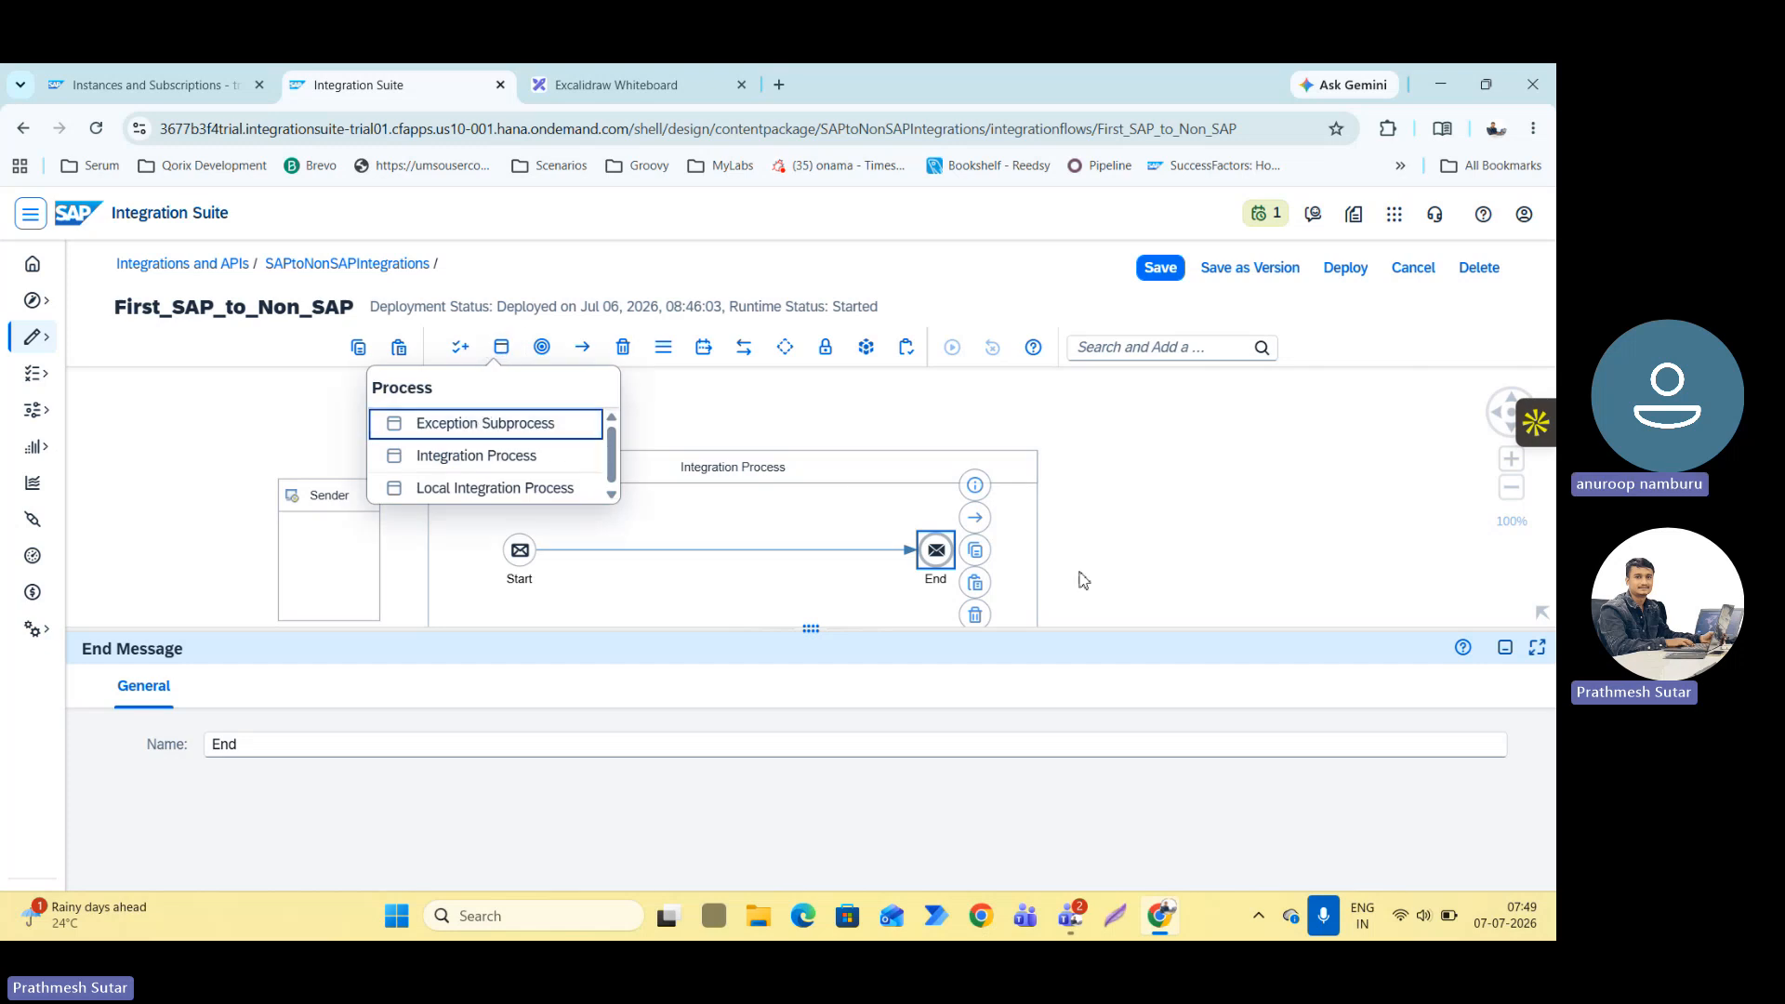
drag(1016, 630, 899, 817)
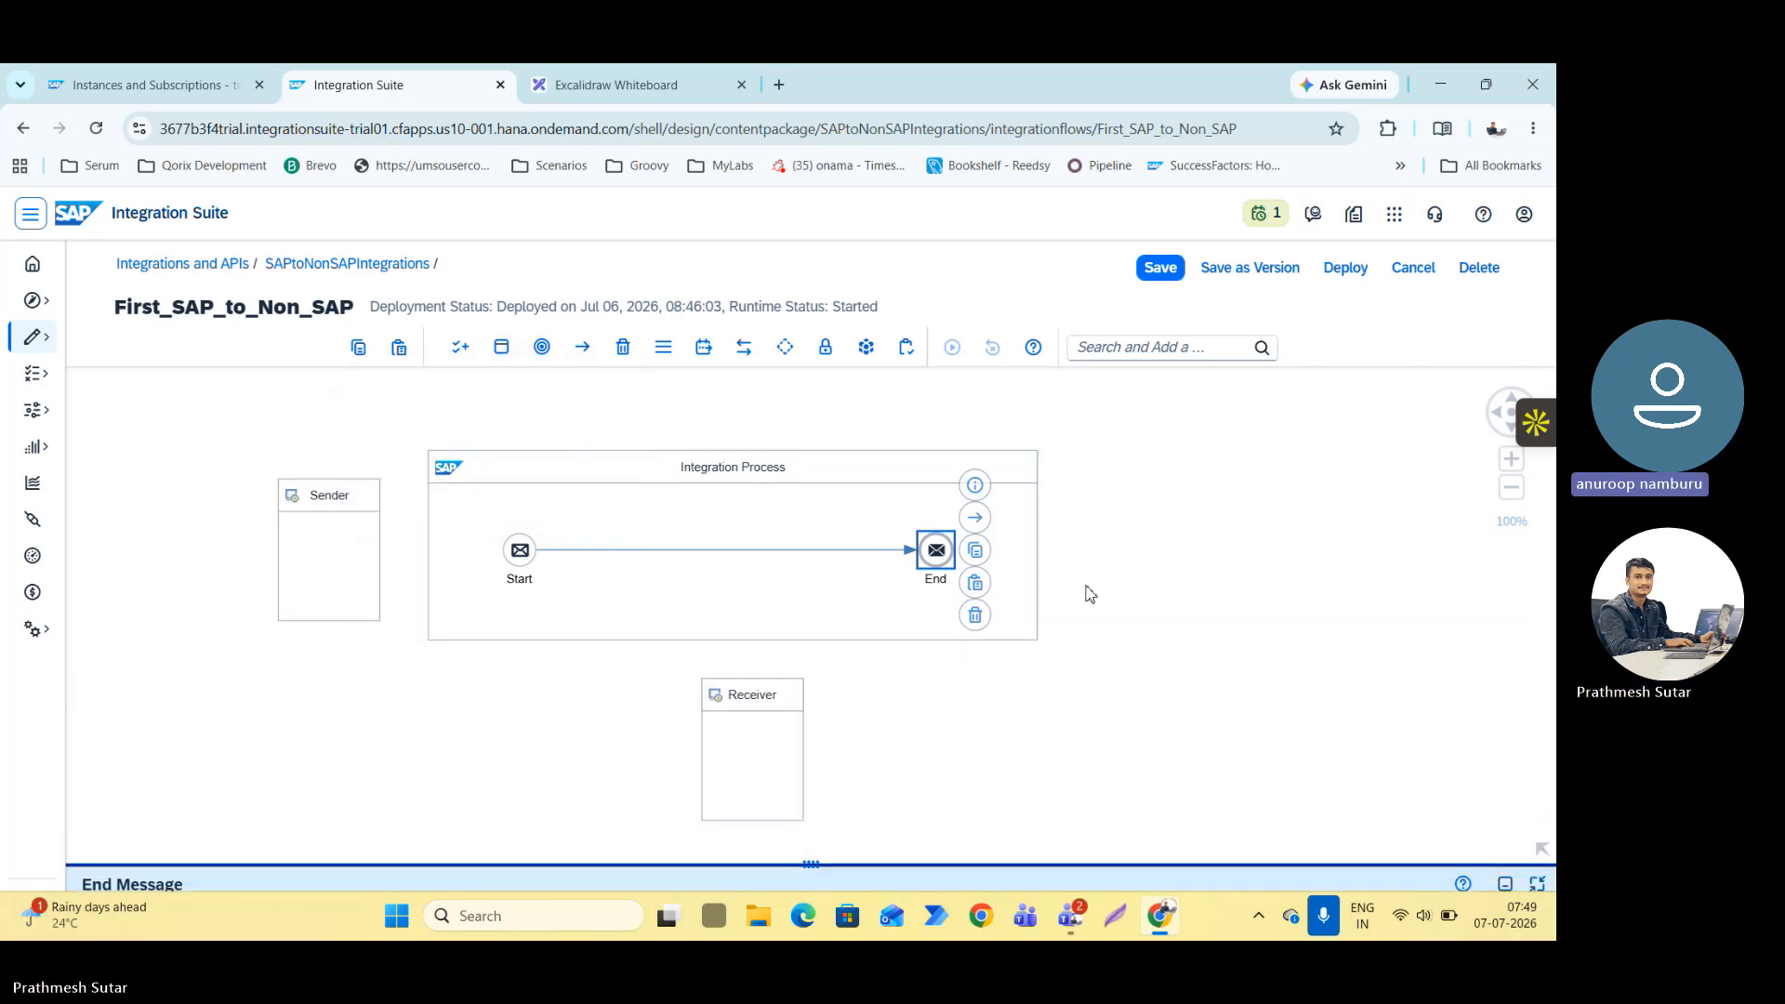
click(1078, 584)
click(501, 348)
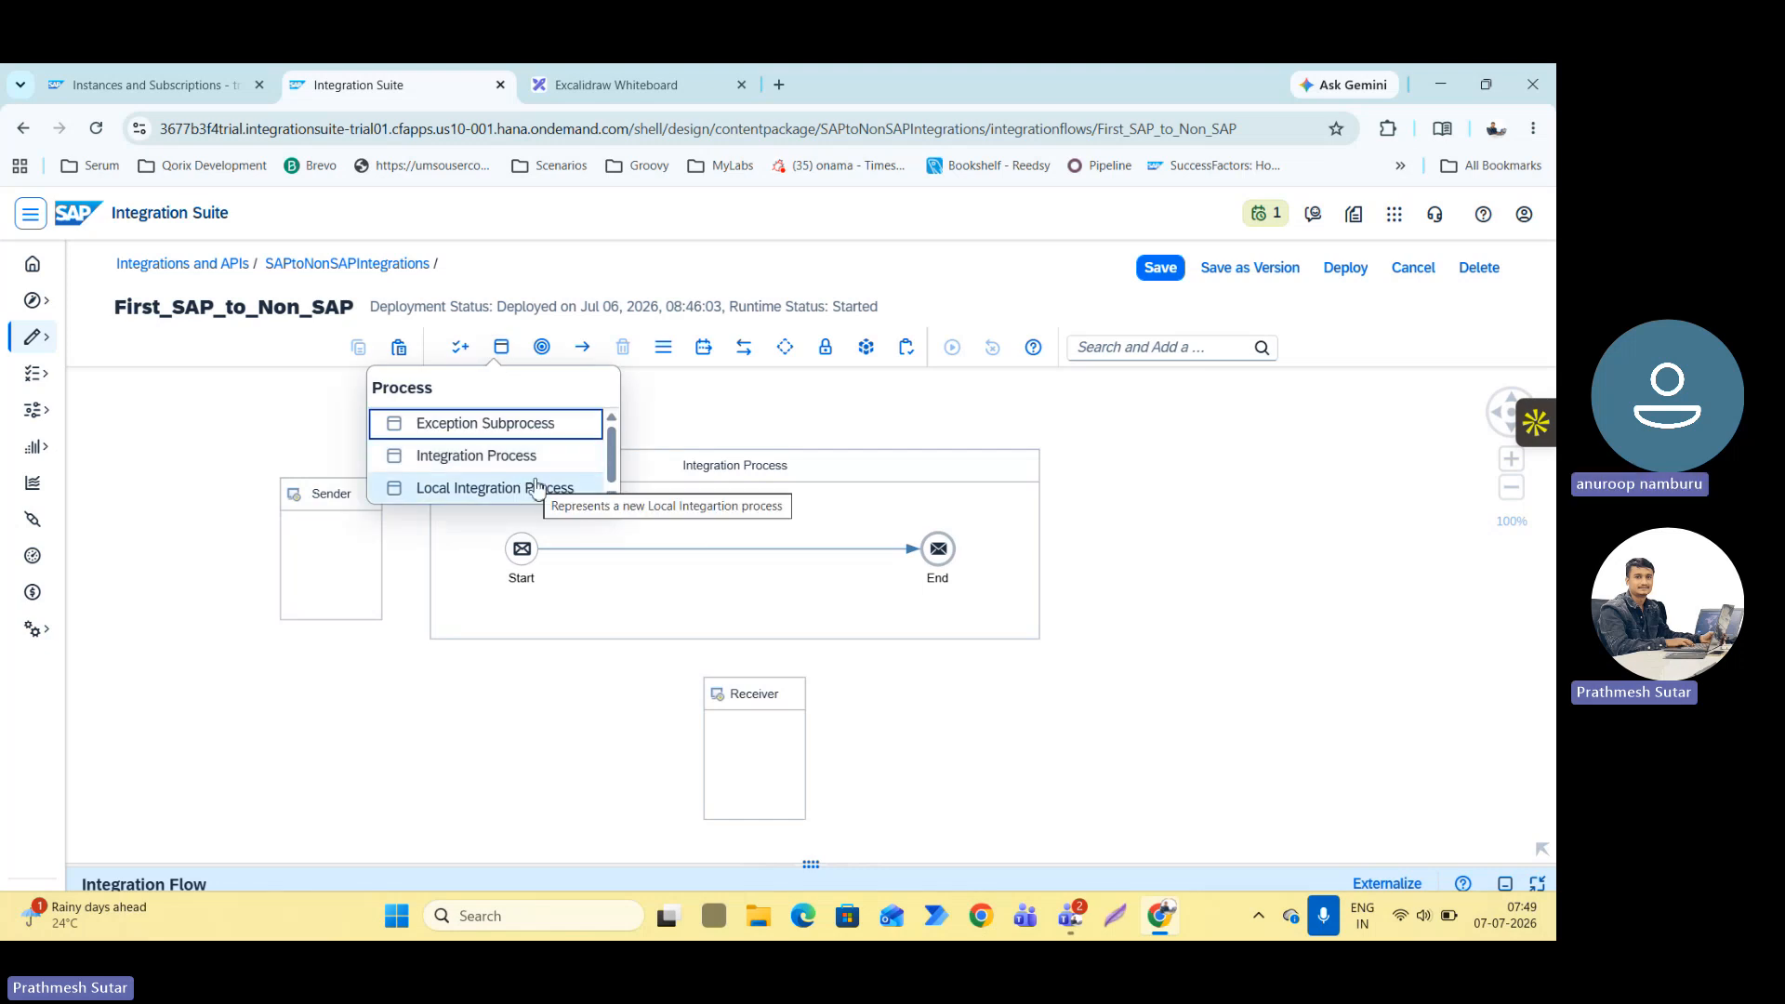
Connect the Sender to the Start event using the HTTPS adapter.
click(374, 601)
click(375, 601)
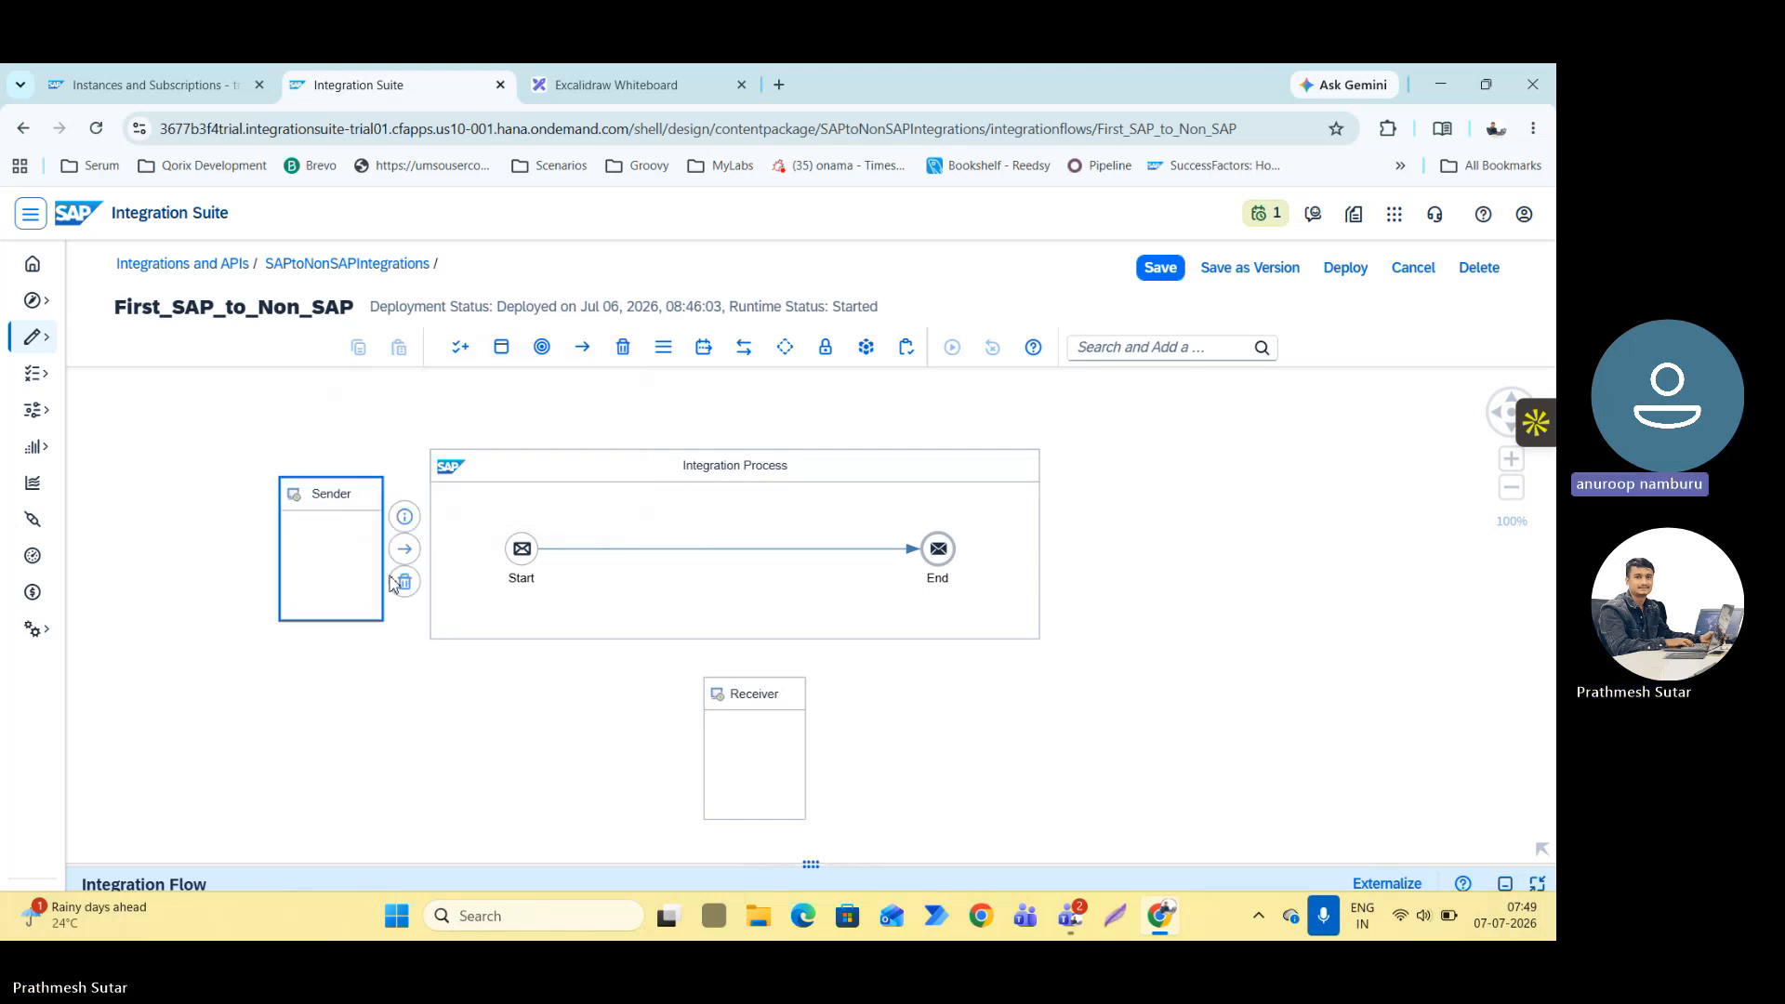
drag(404, 549, 522, 549)
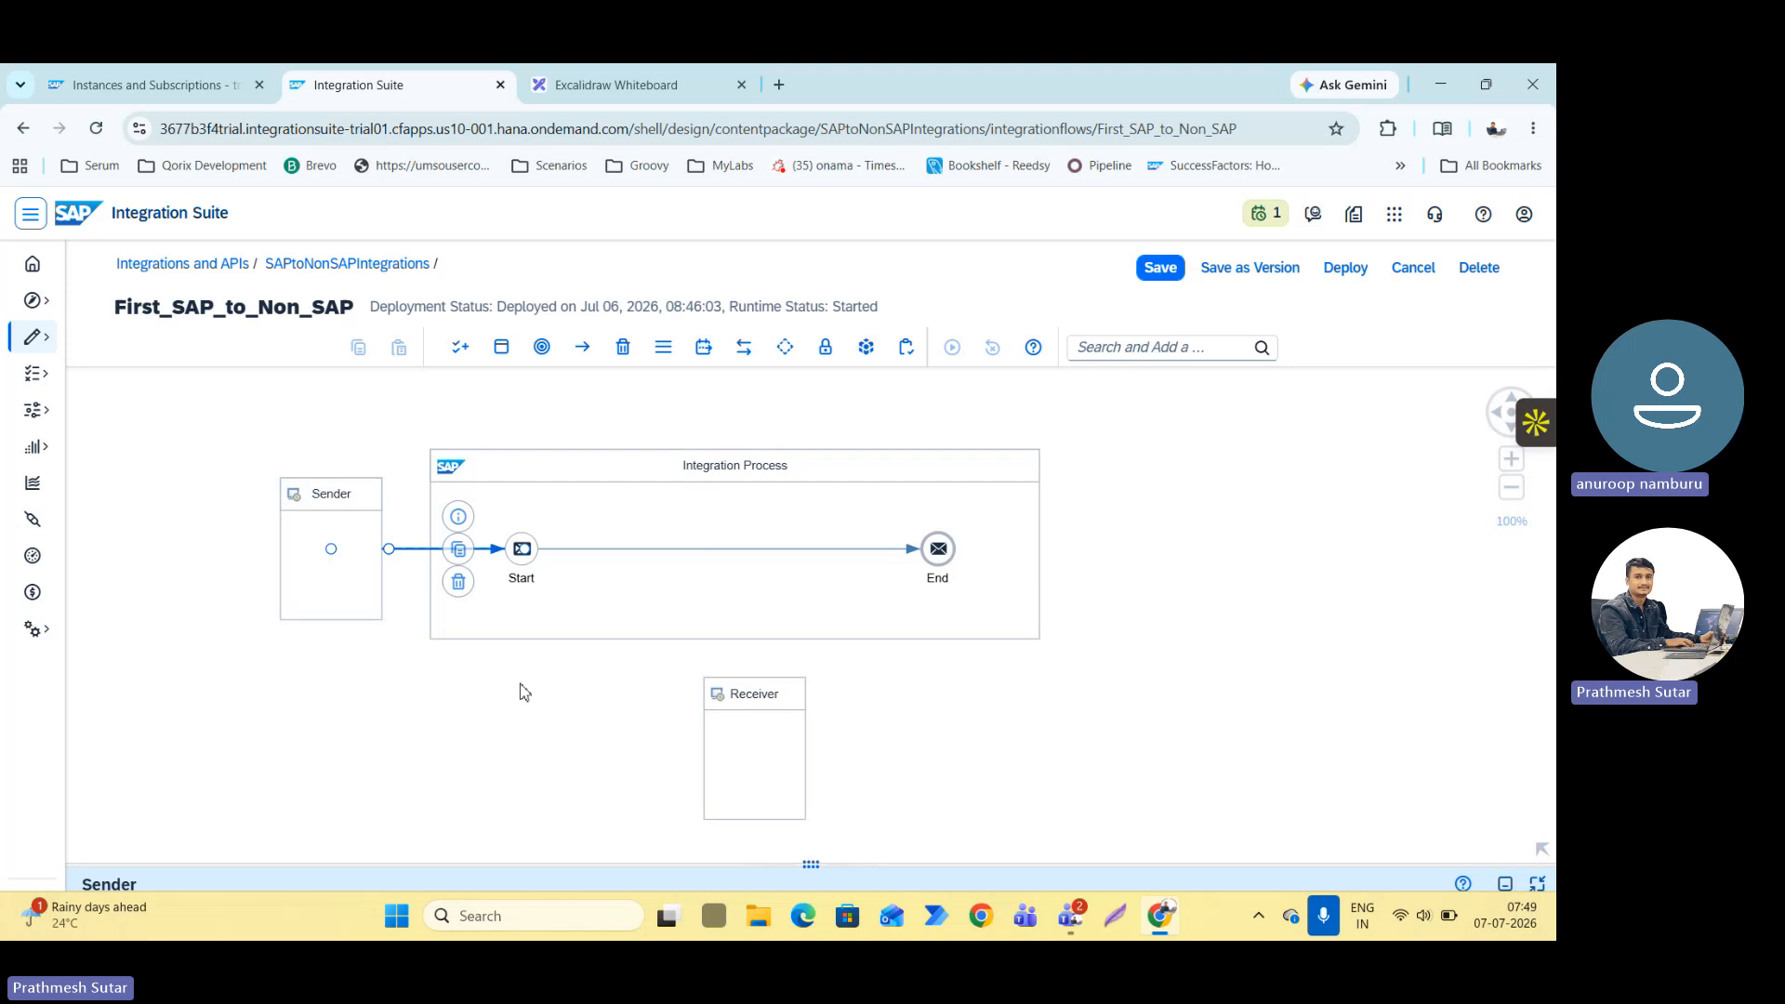
scroll(655, 585, down, 3)
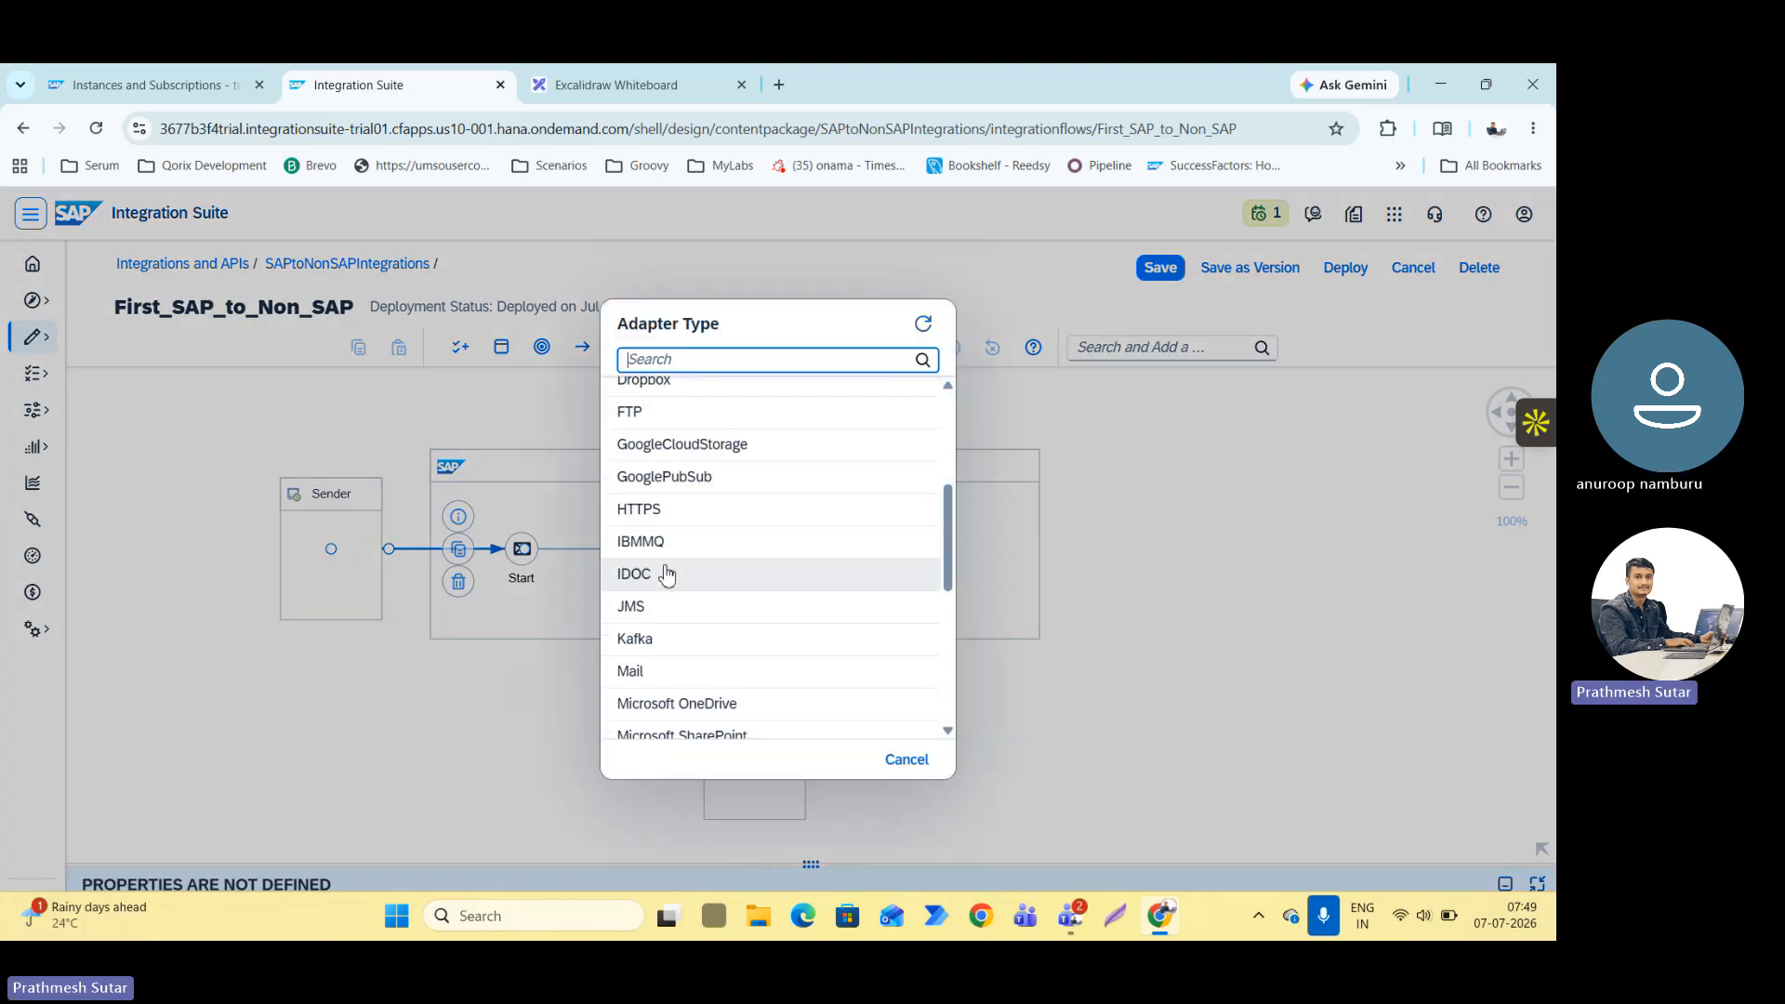
click(660, 511)
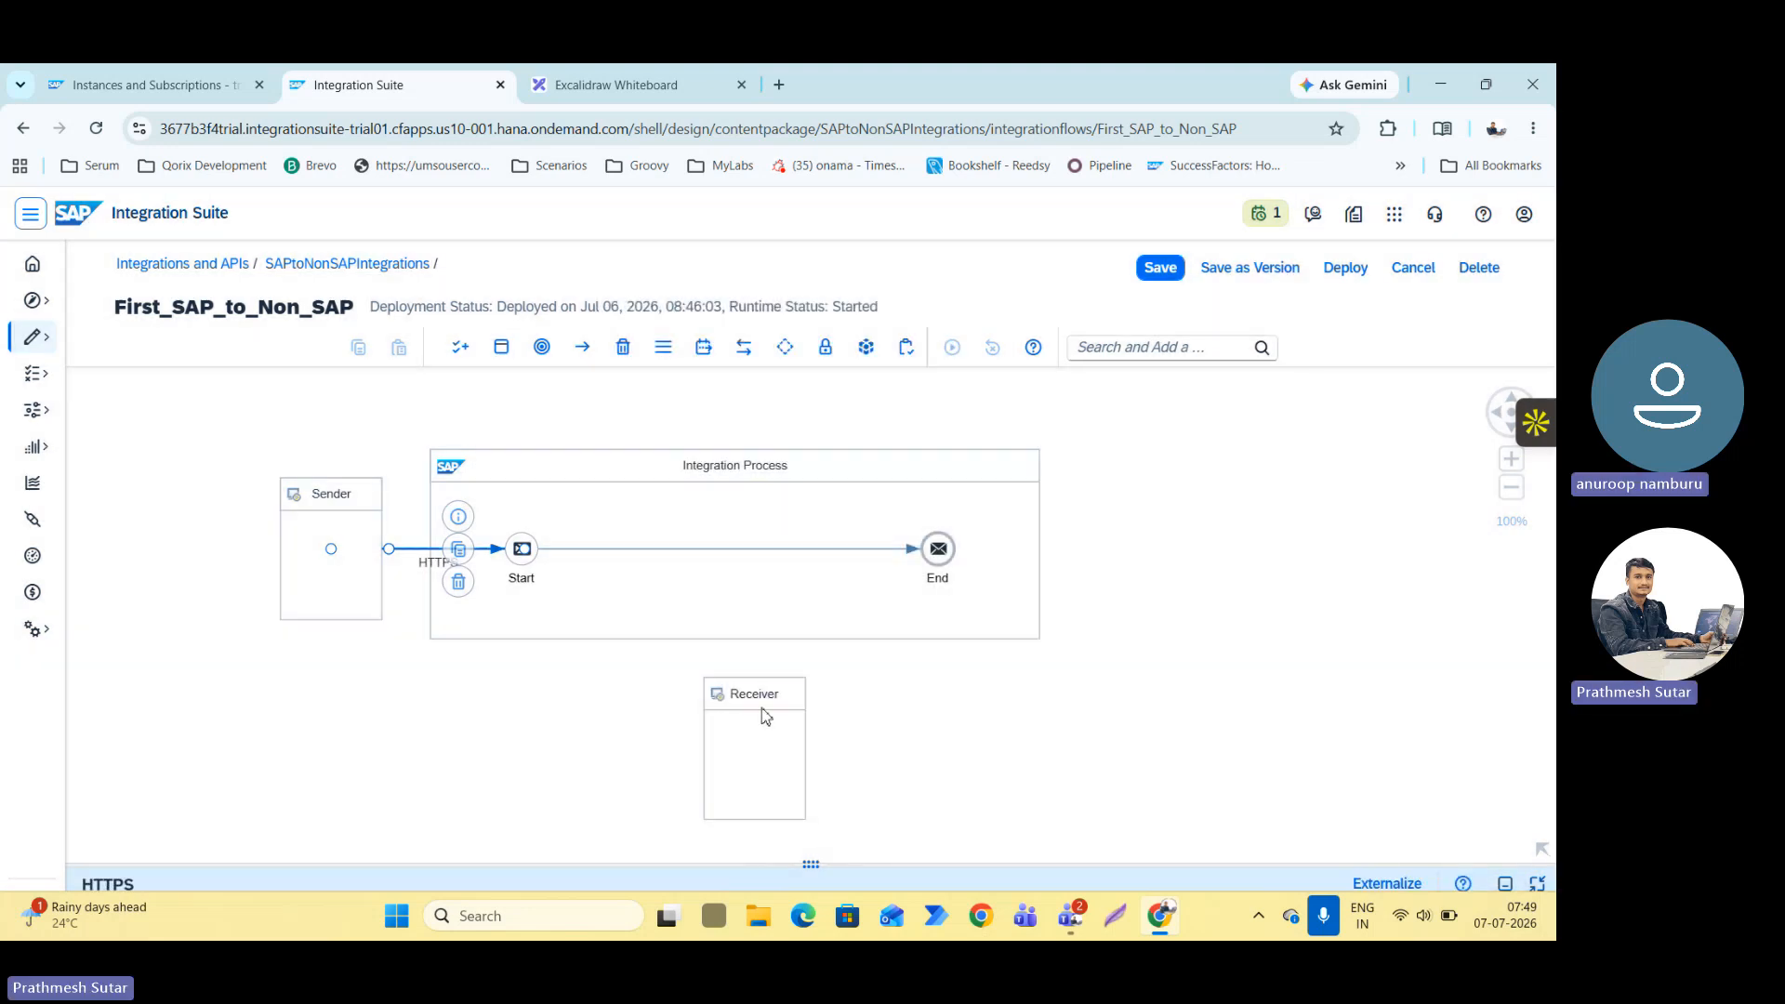
Insert a JSON to XML Converter between the Start and End events and place it closer to Start.
click(563, 550)
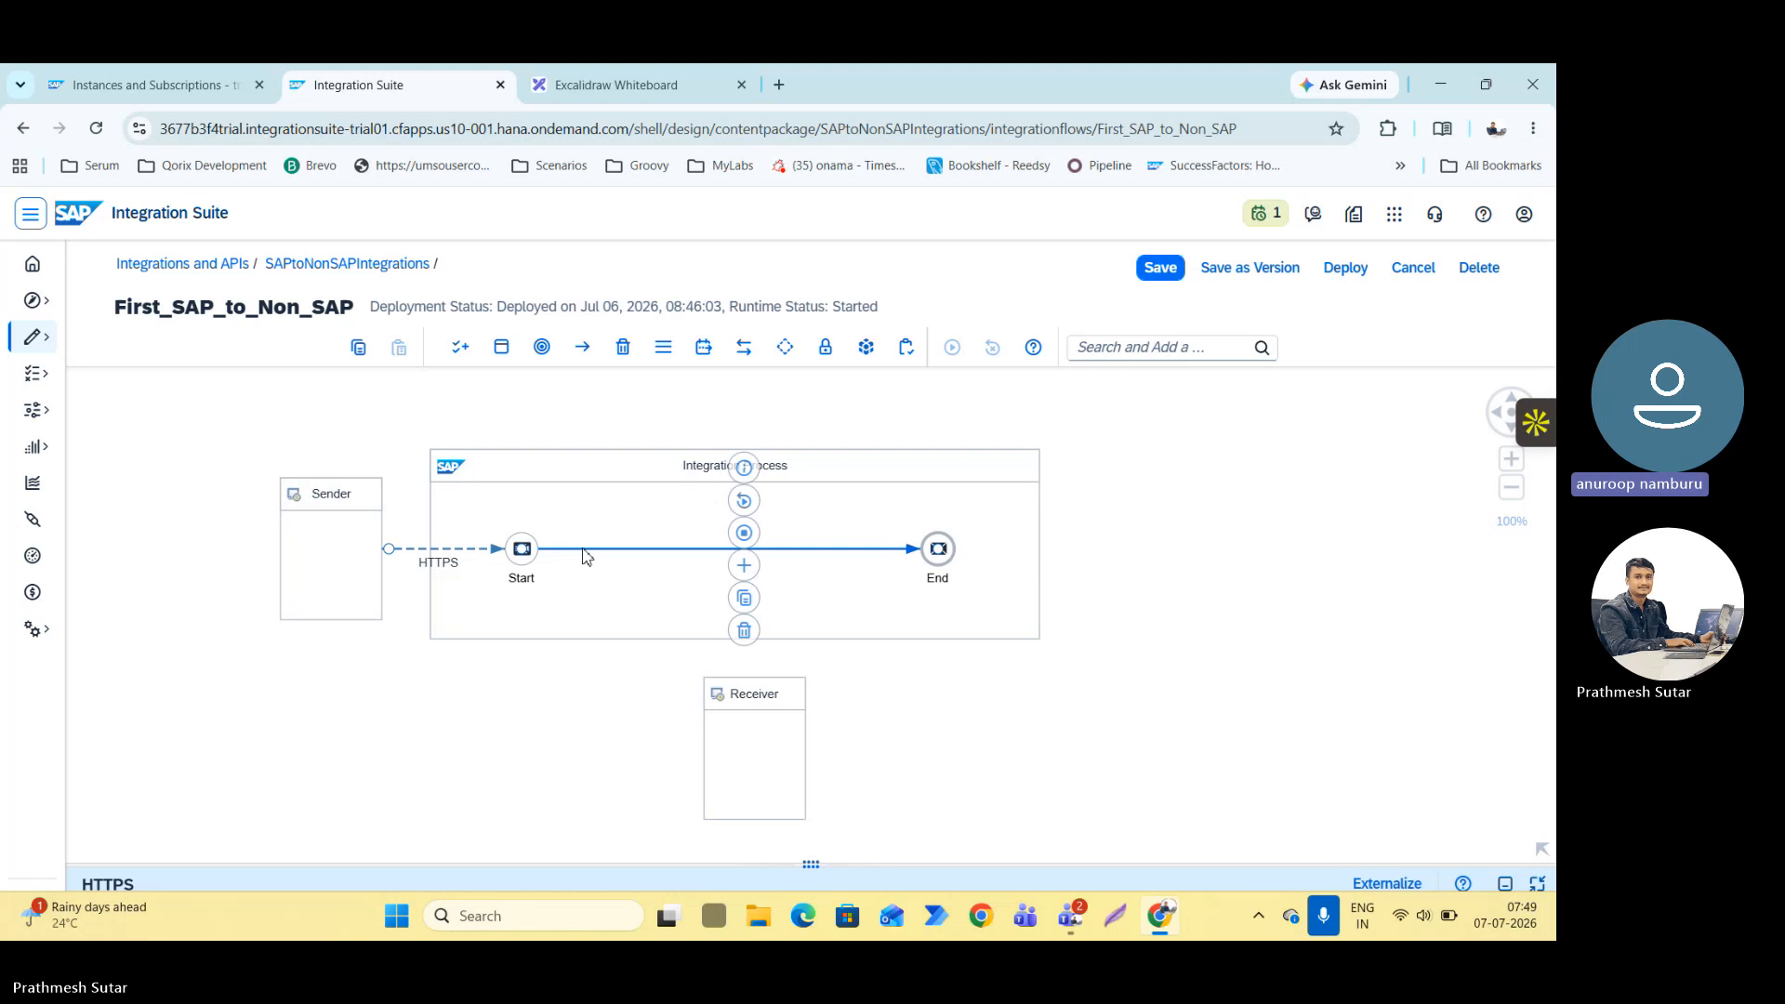
click(744, 566)
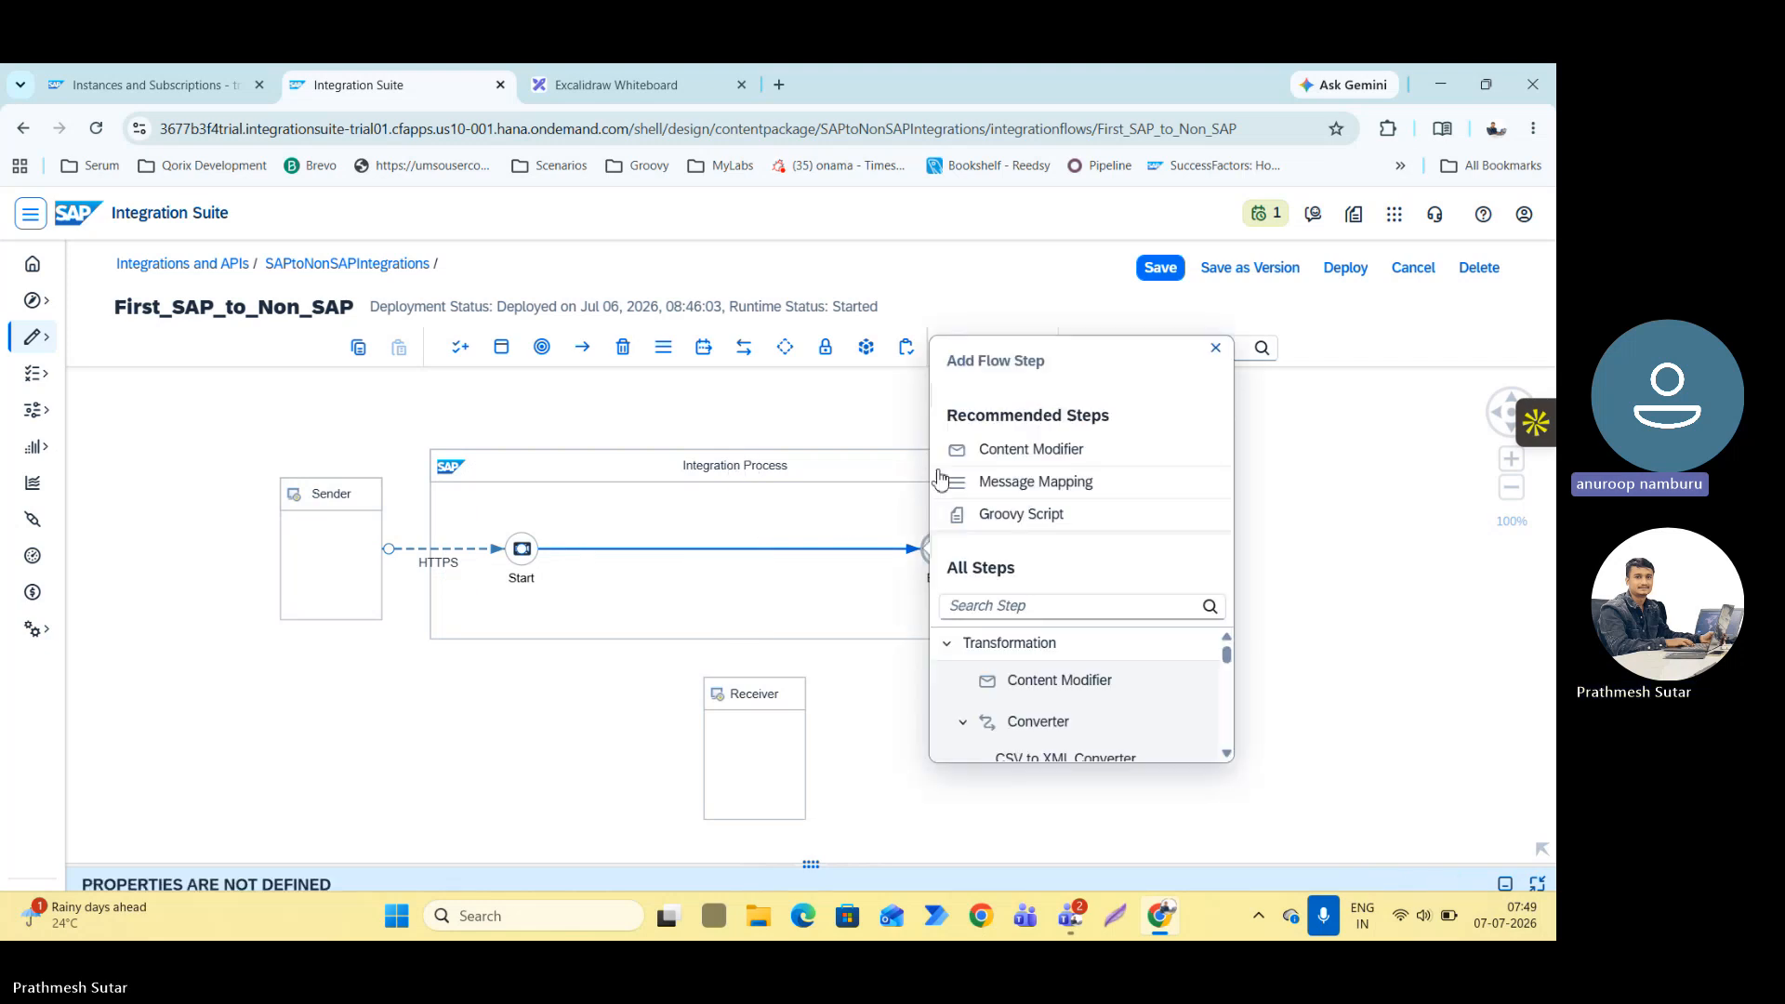
text(json)
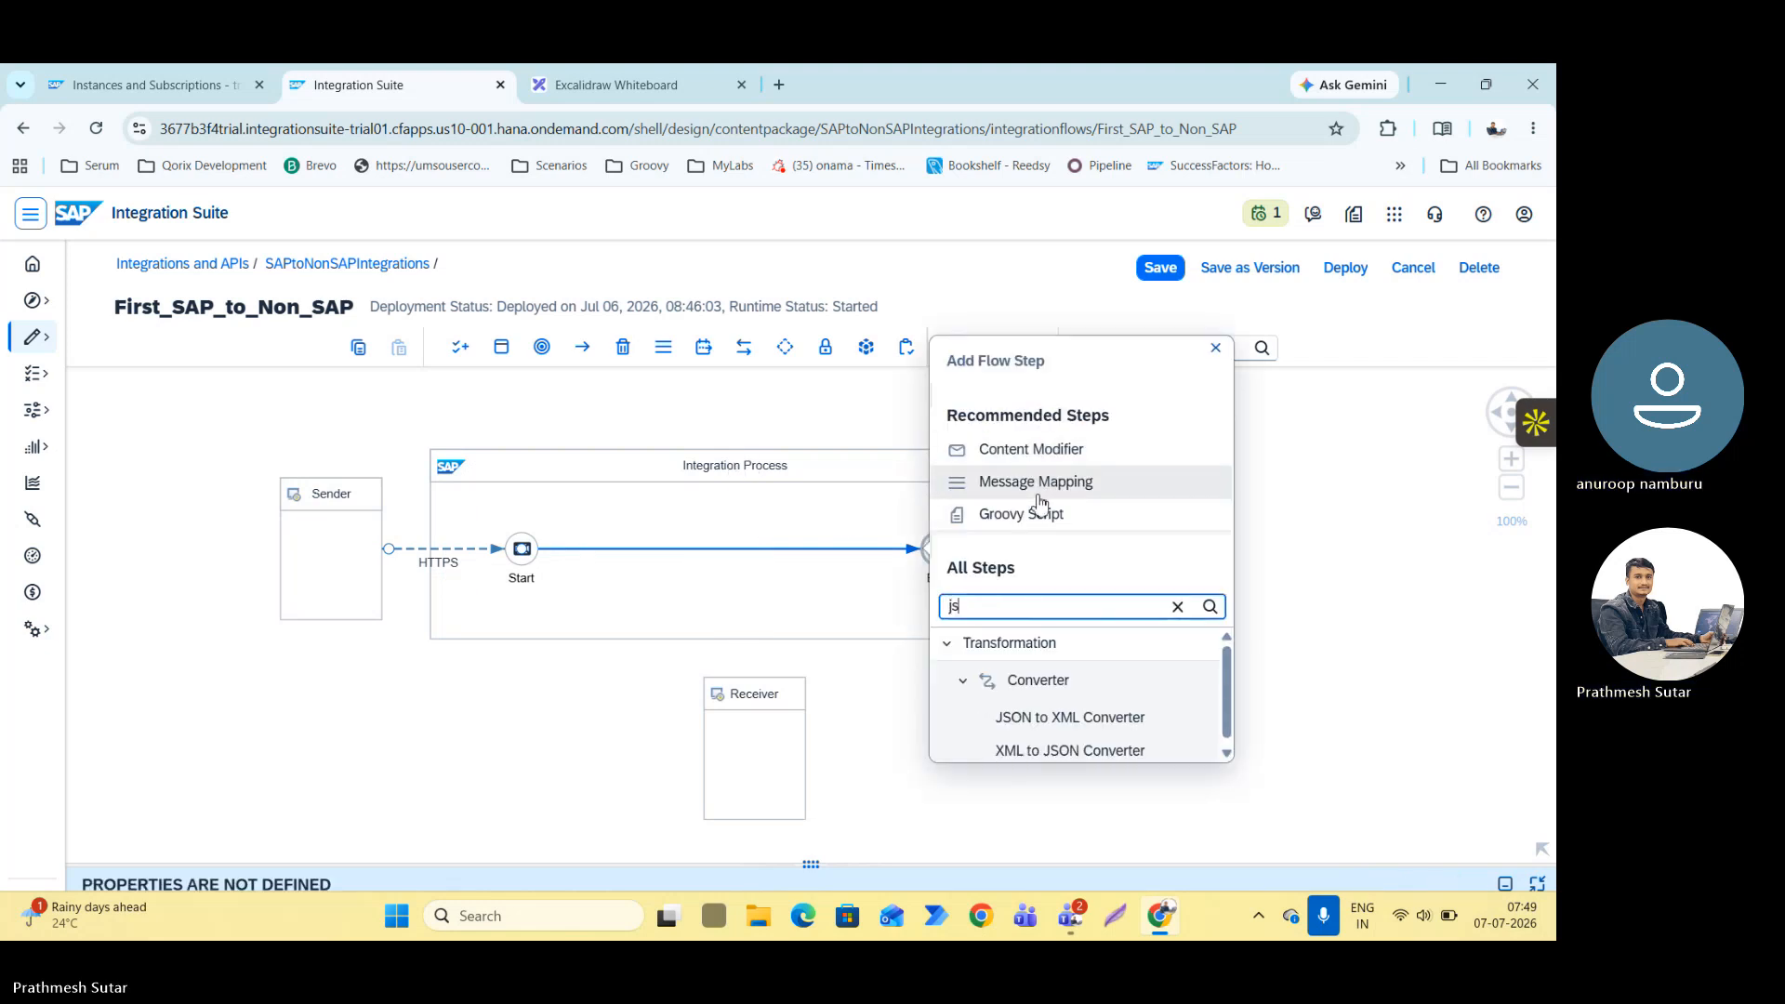
click(1063, 729)
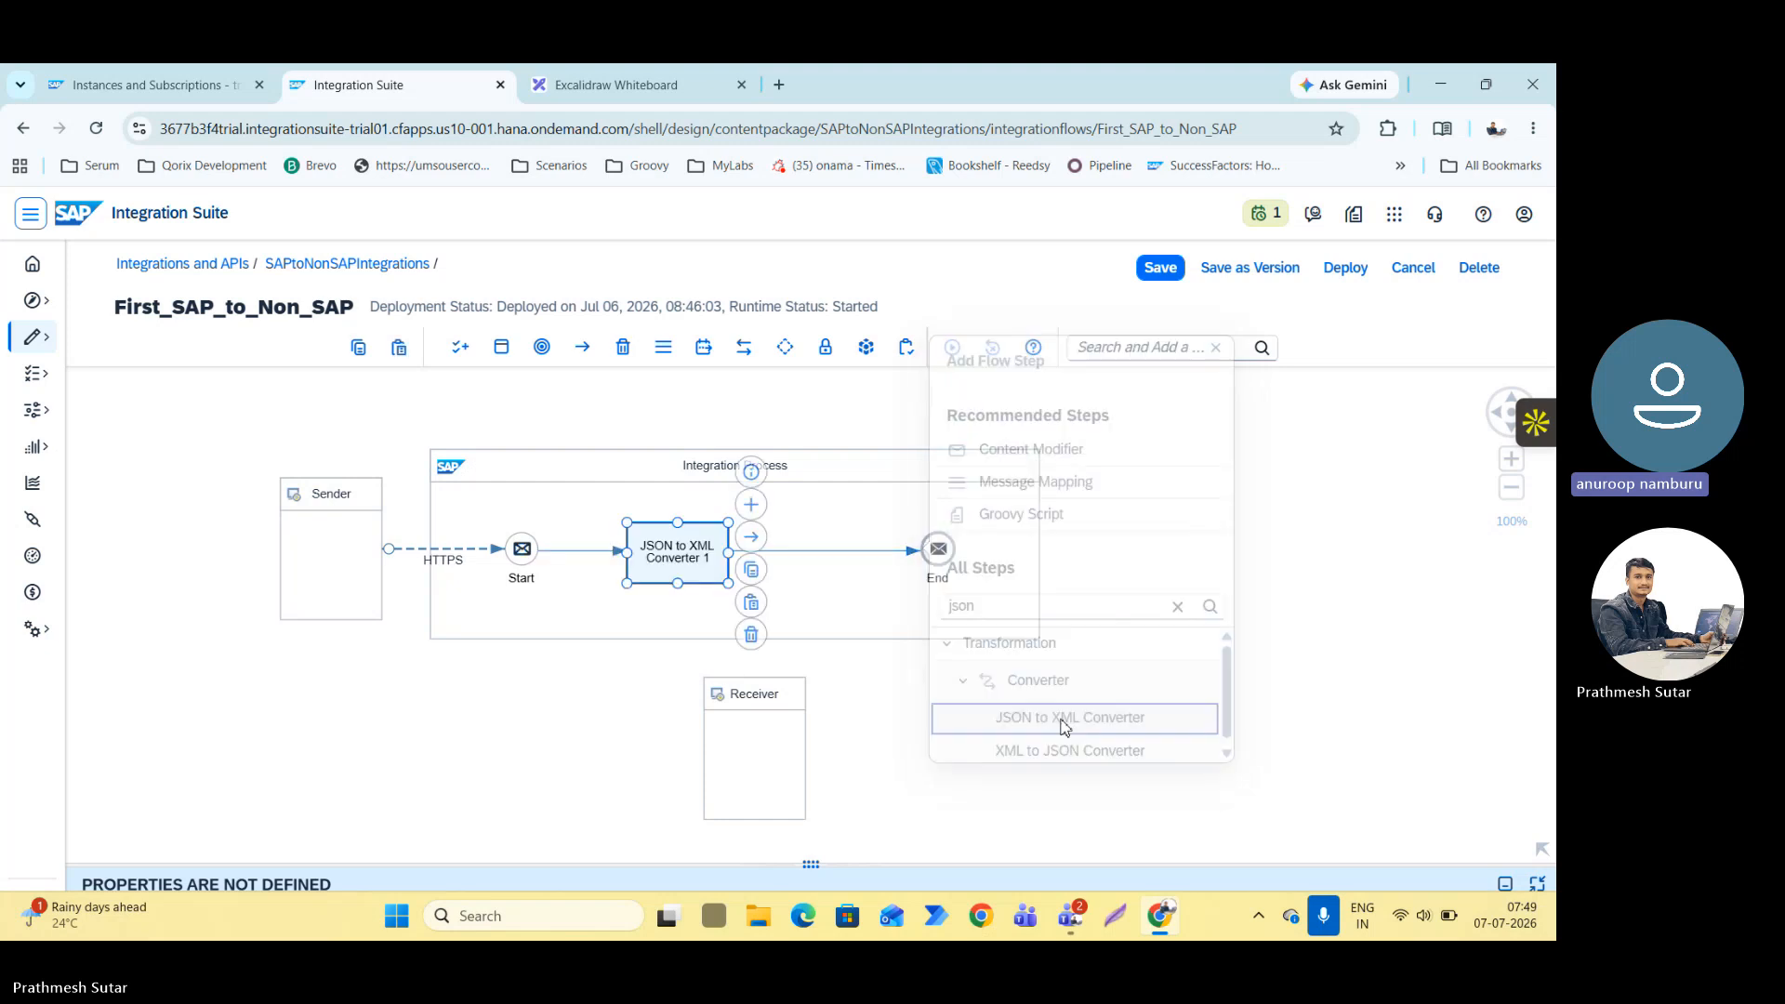
drag(679, 556, 636, 563)
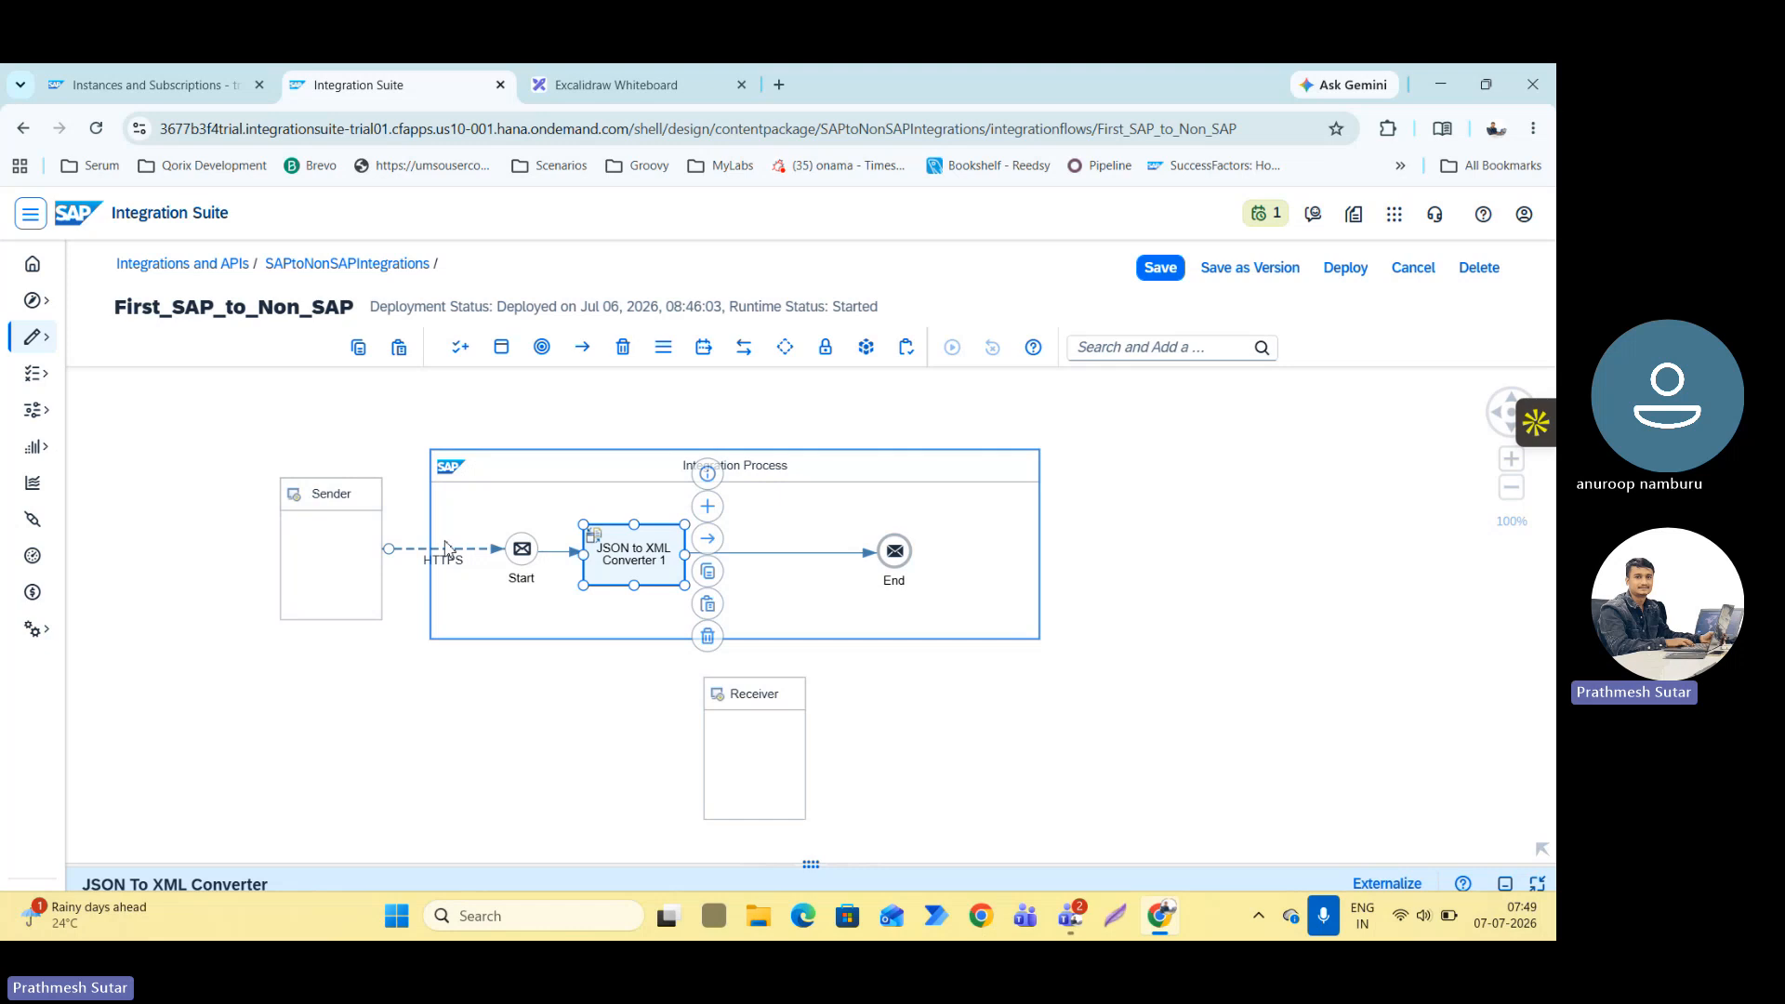
mouse_move(442, 548)
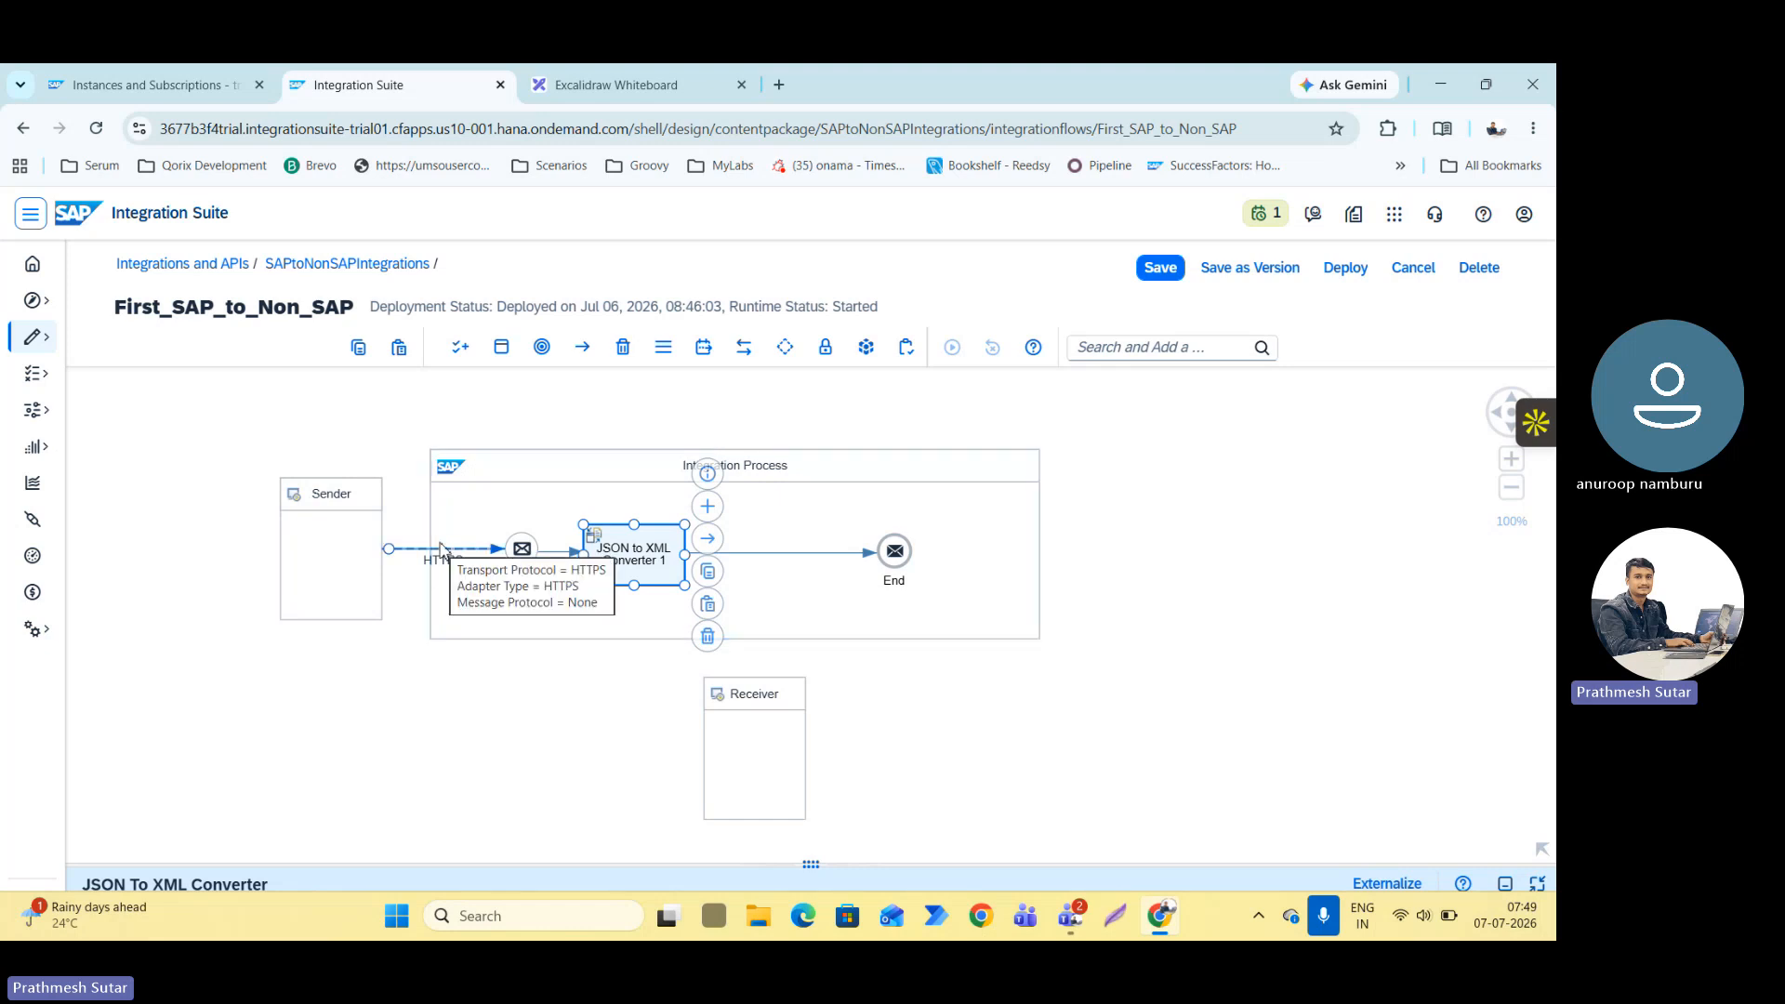
click(737, 706)
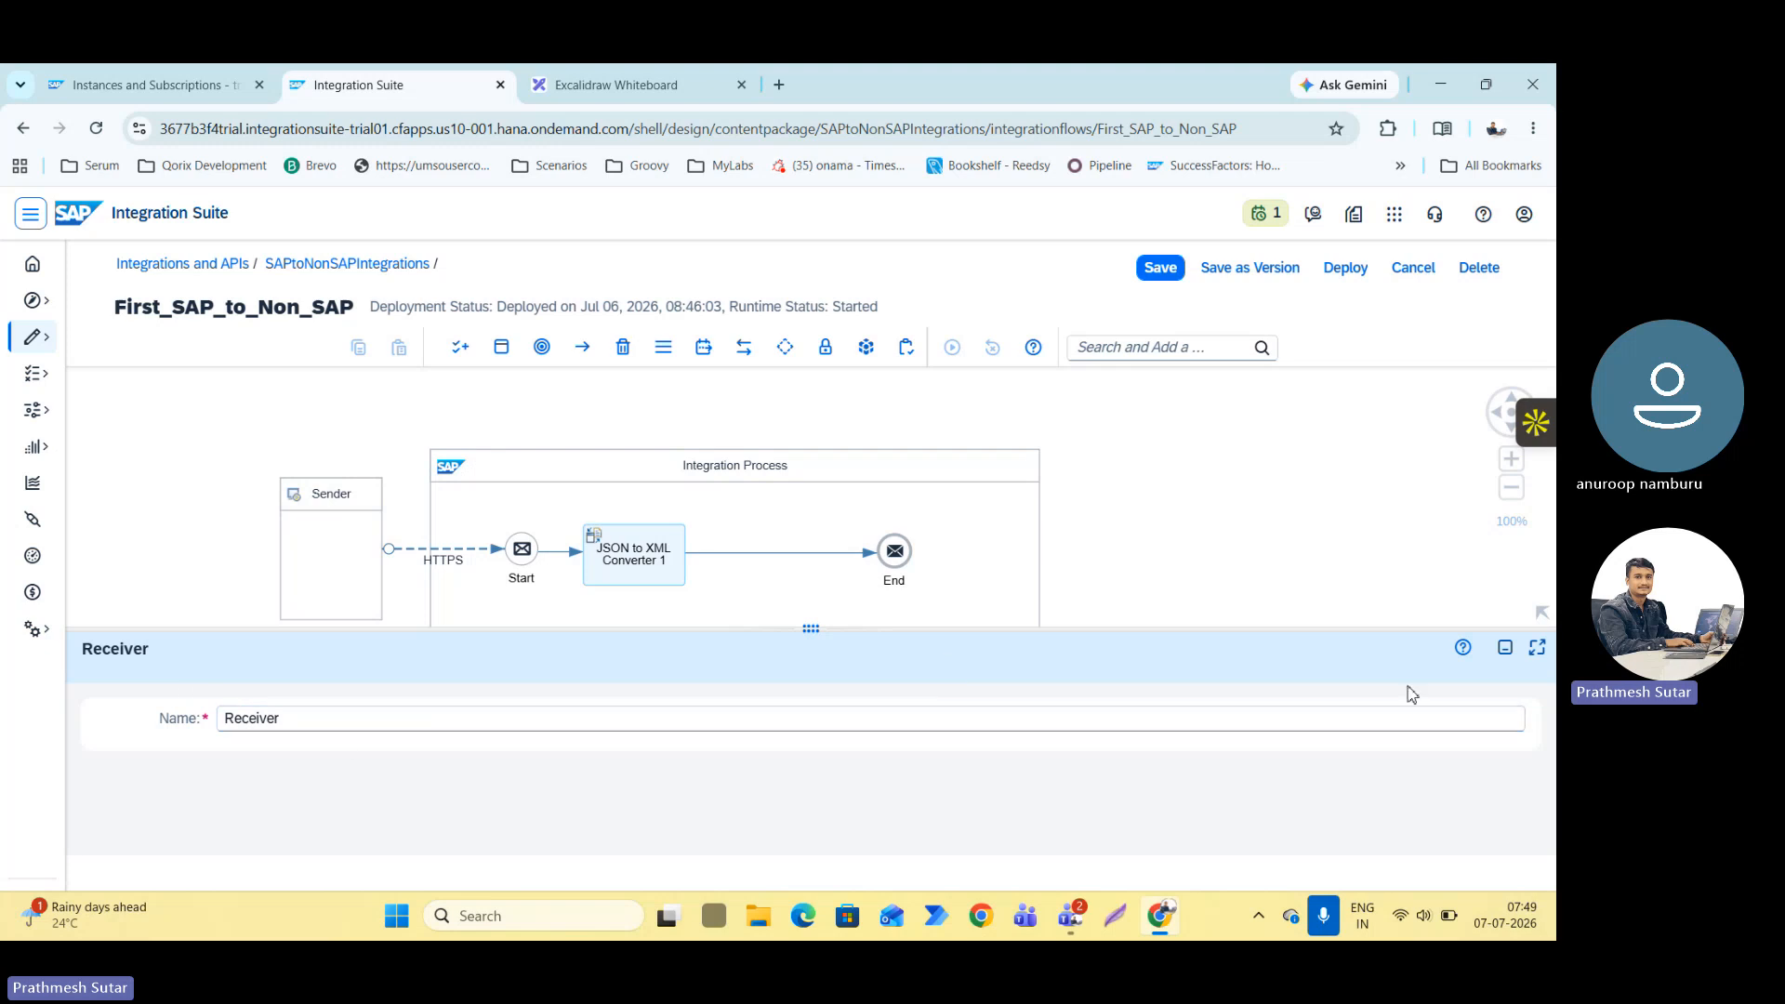
click(1506, 650)
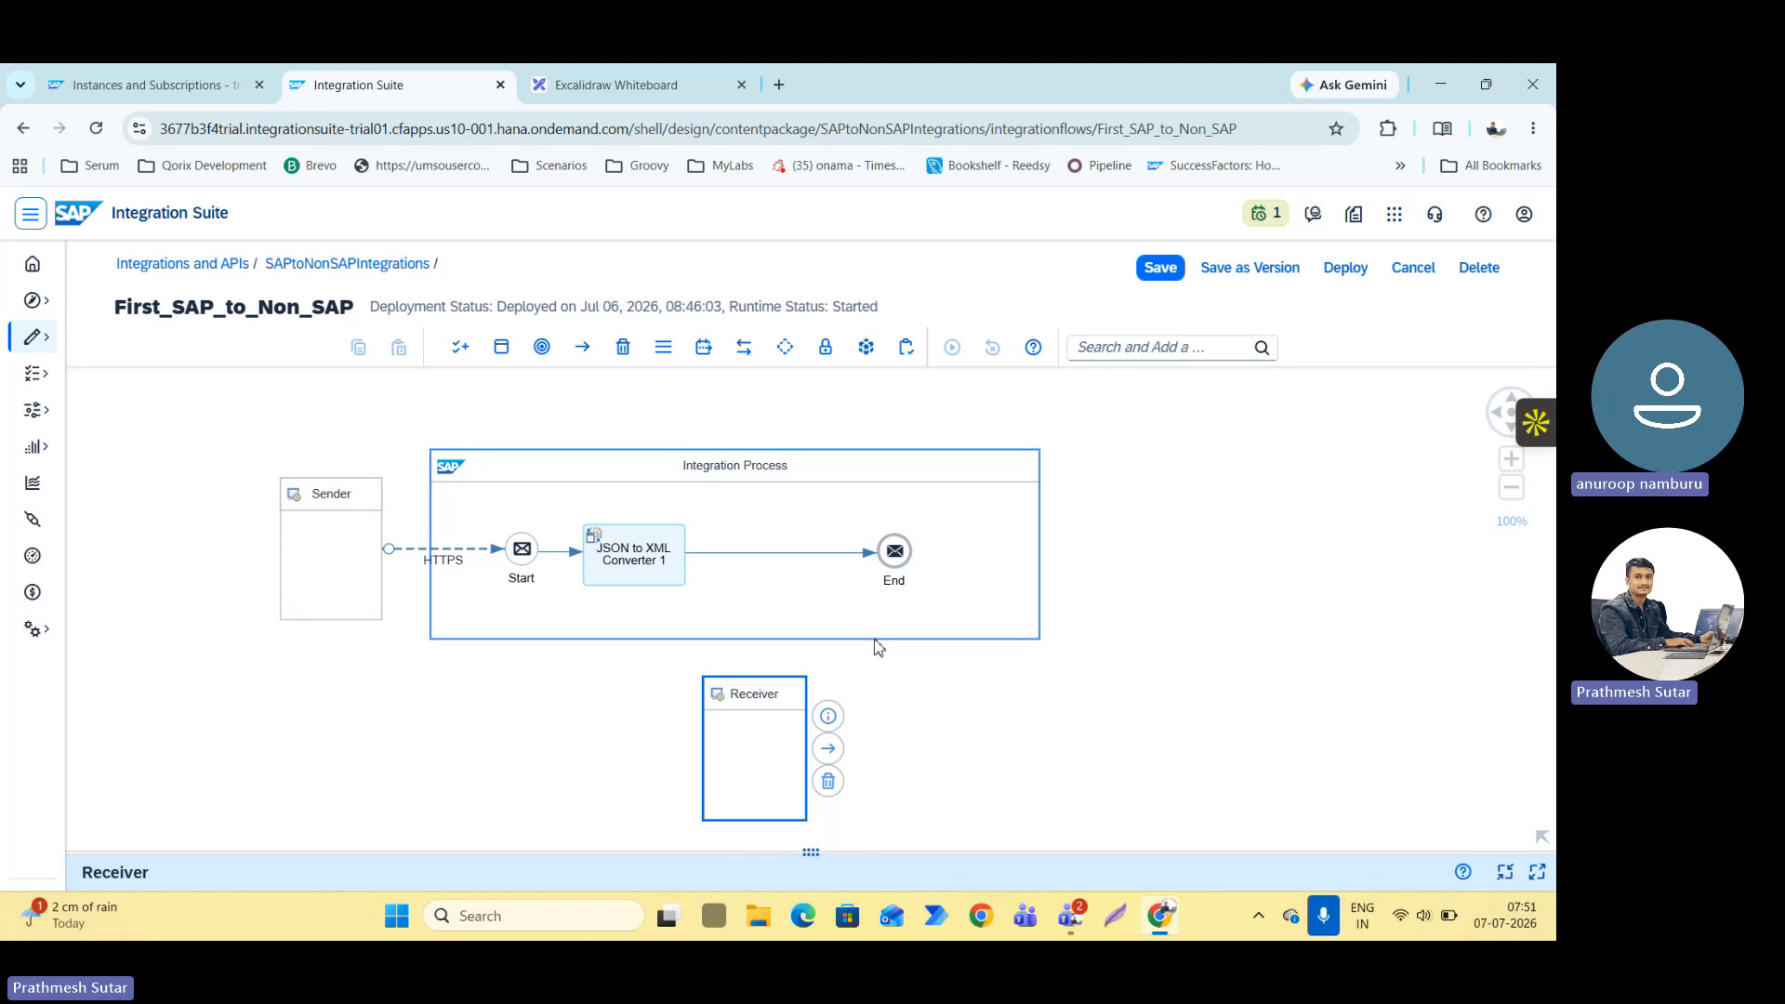
Insert a Request Reply step between the JSON to XML Converter and the End event and shift it slightly toward the converter.
scroll(878, 648, up, 3)
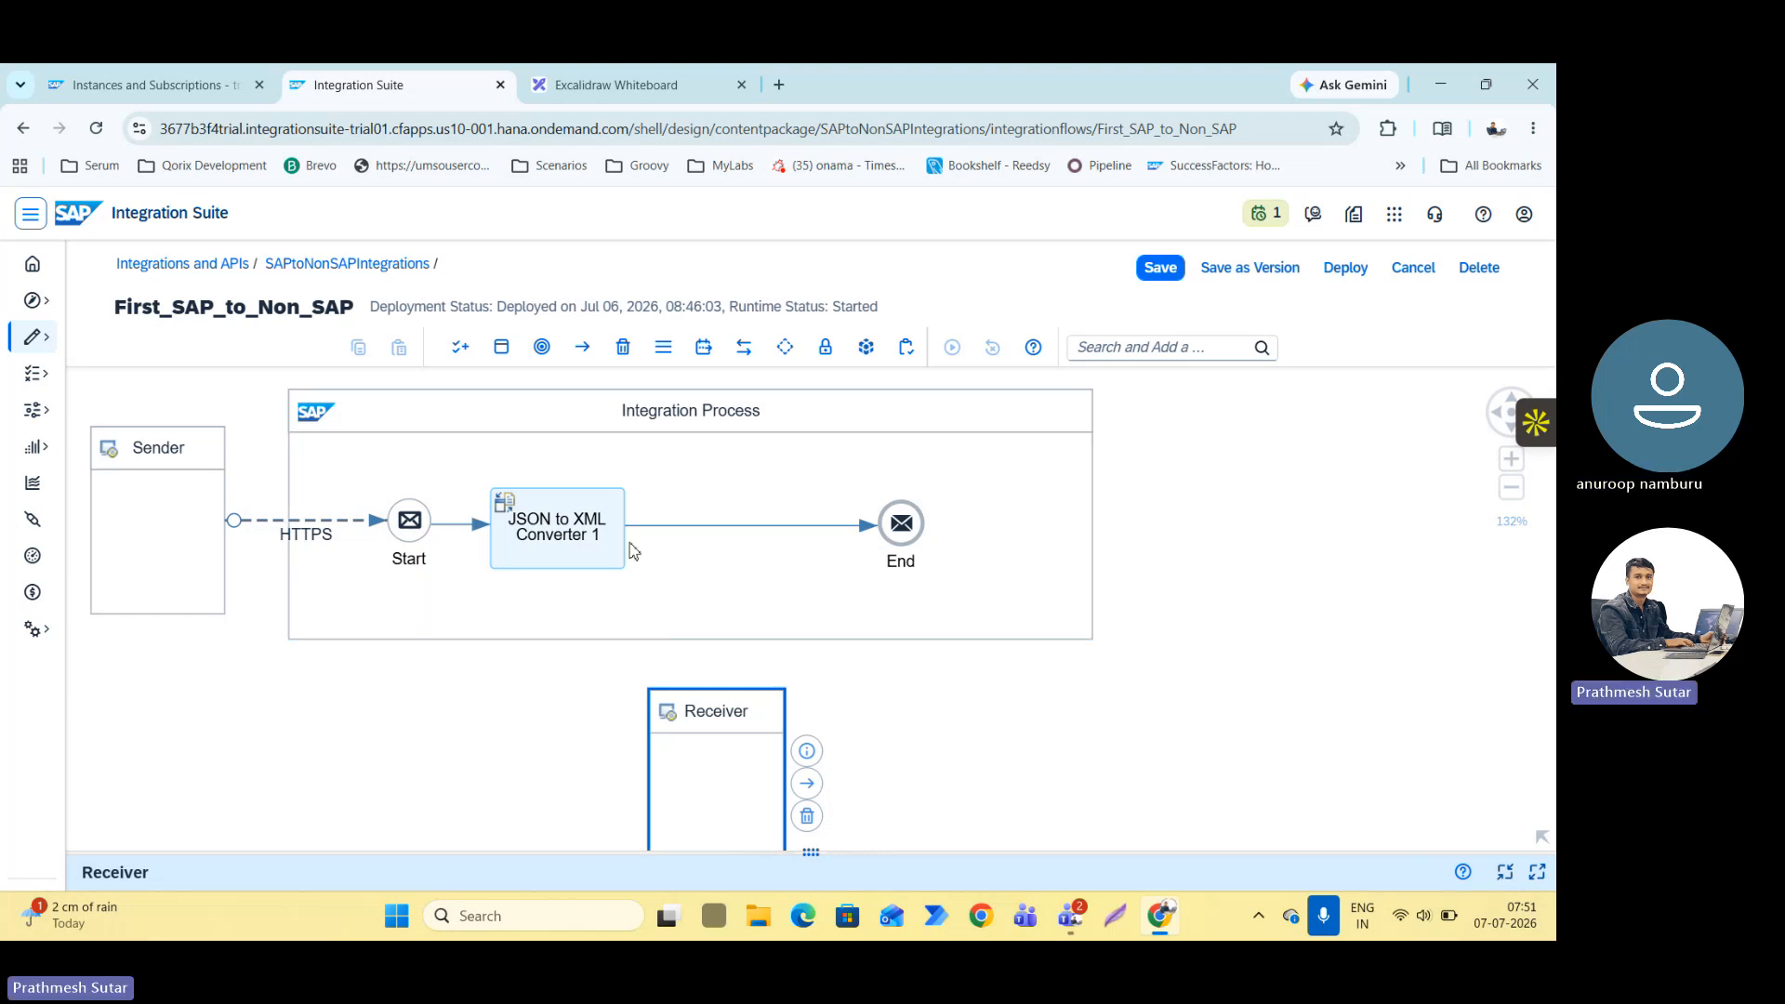
click(711, 526)
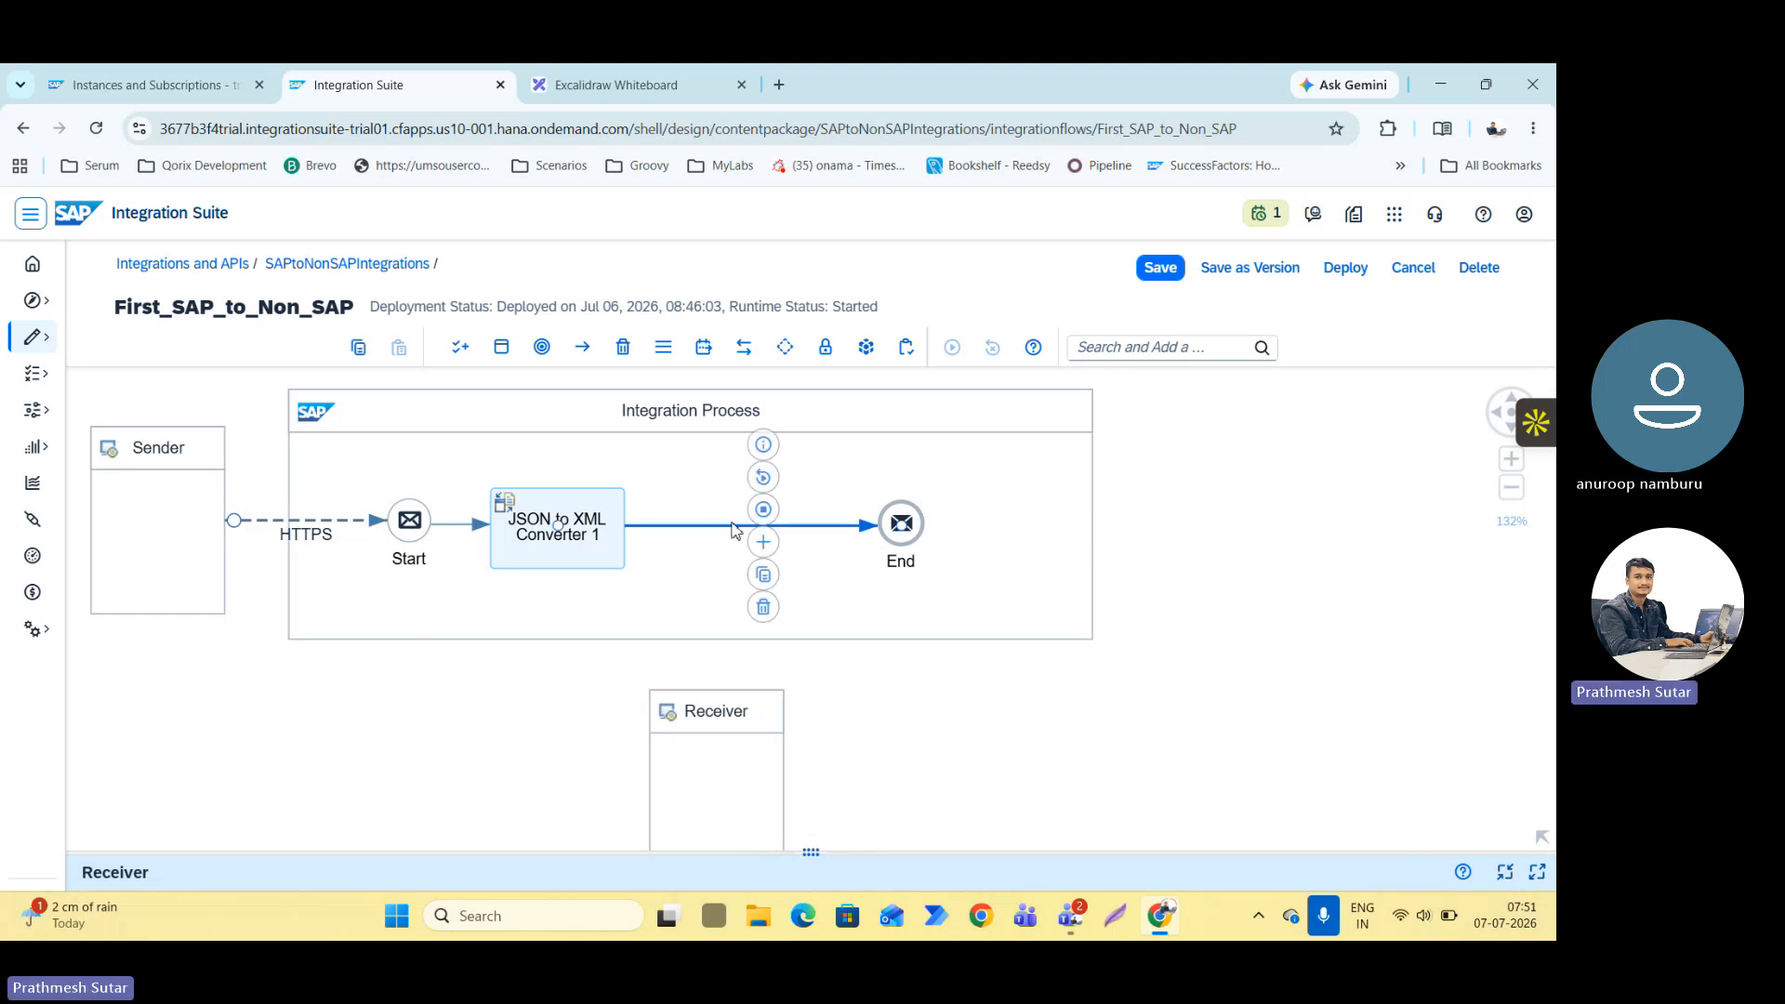
click(764, 542)
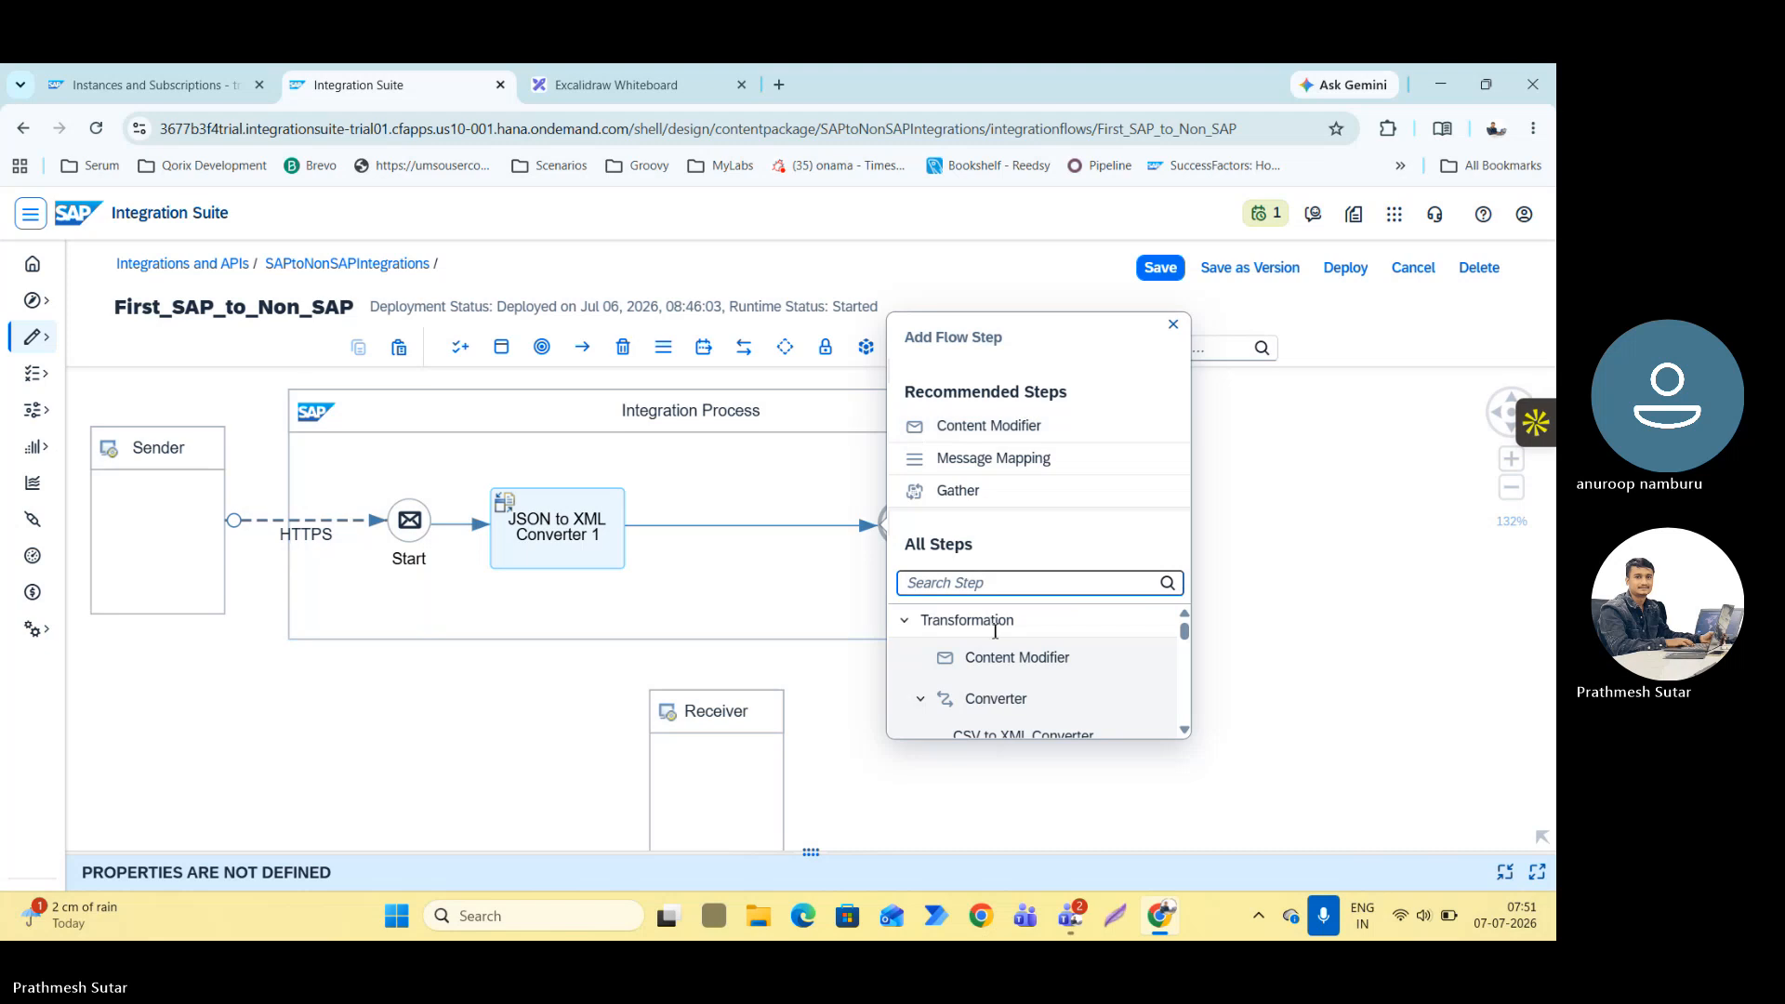
scroll(995, 635, down, 2)
scroll(995, 632, up, 1)
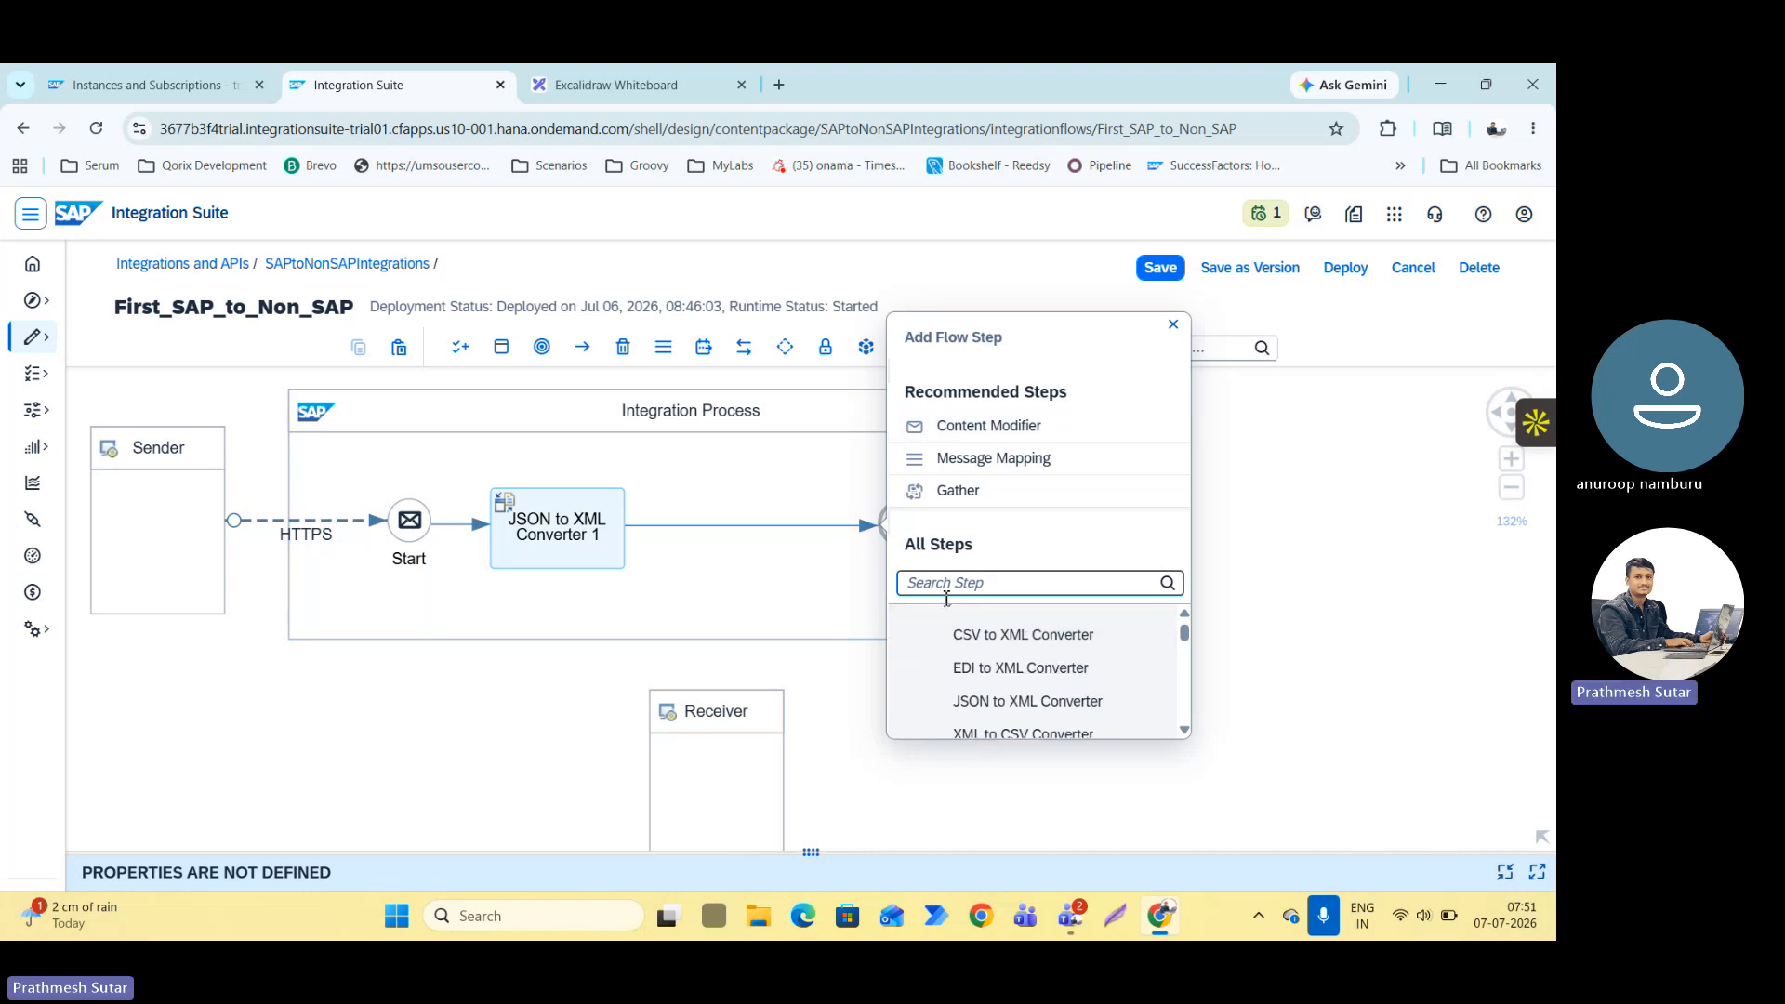
text(req)
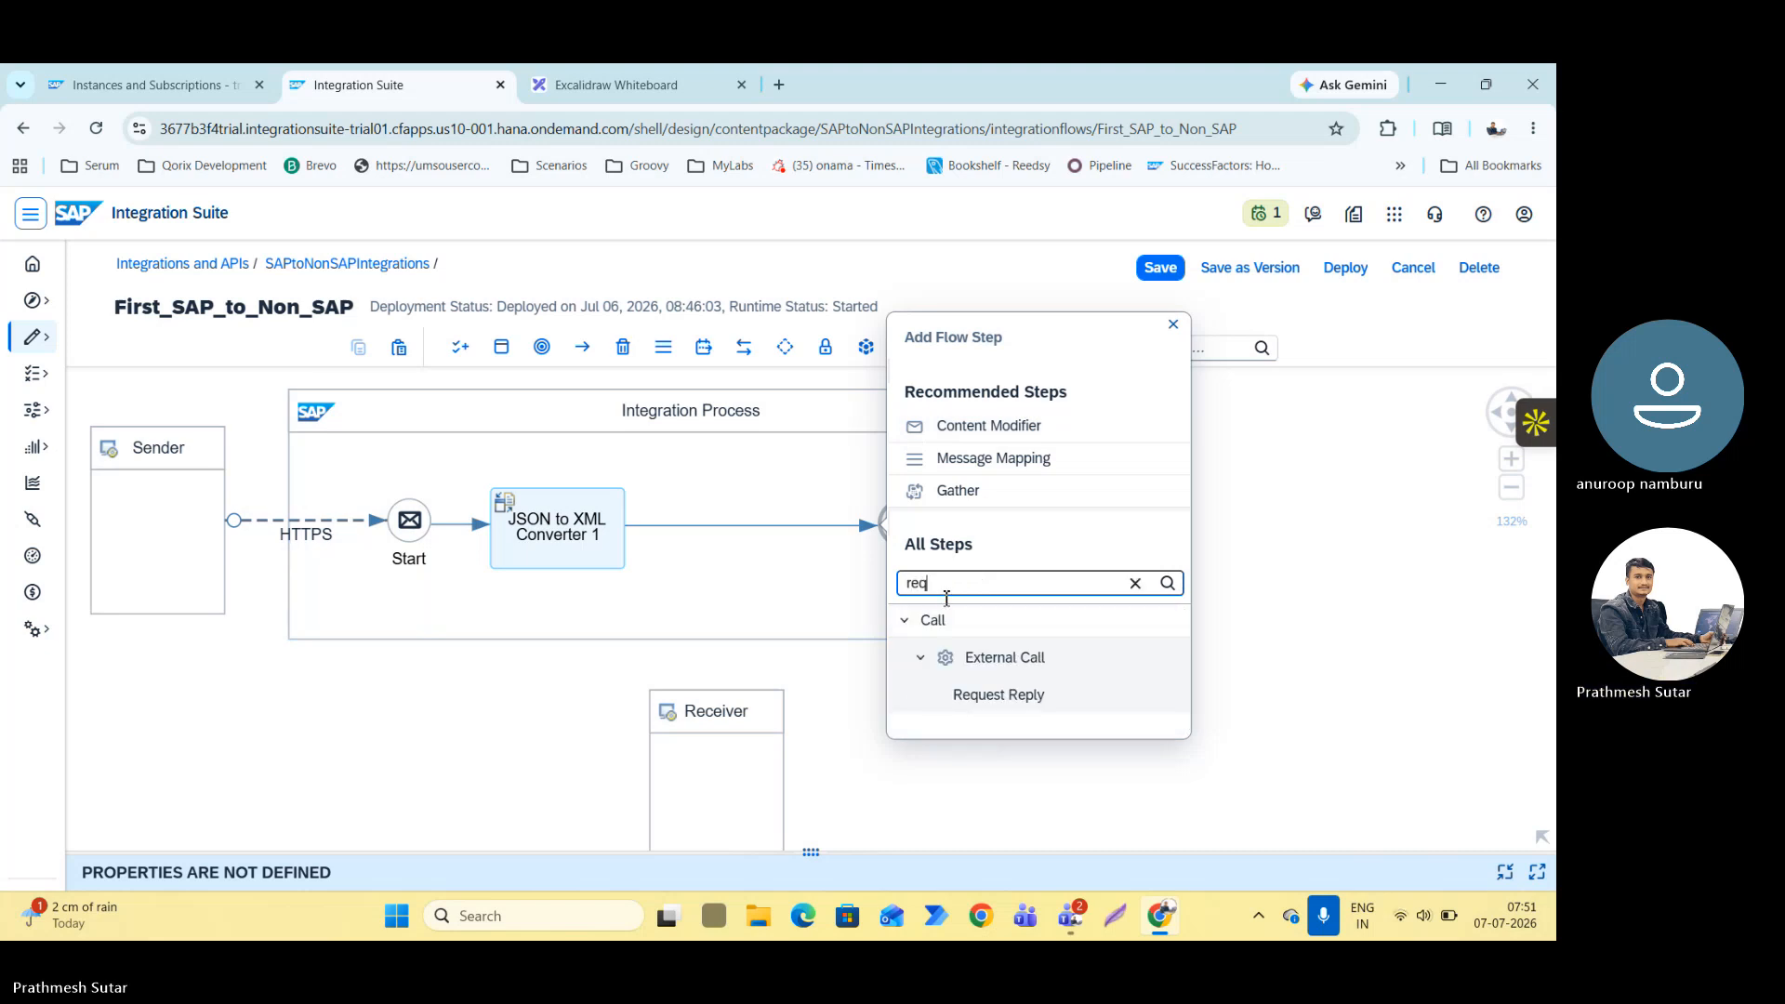
click(997, 699)
drag(777, 528, 747, 525)
click(739, 530)
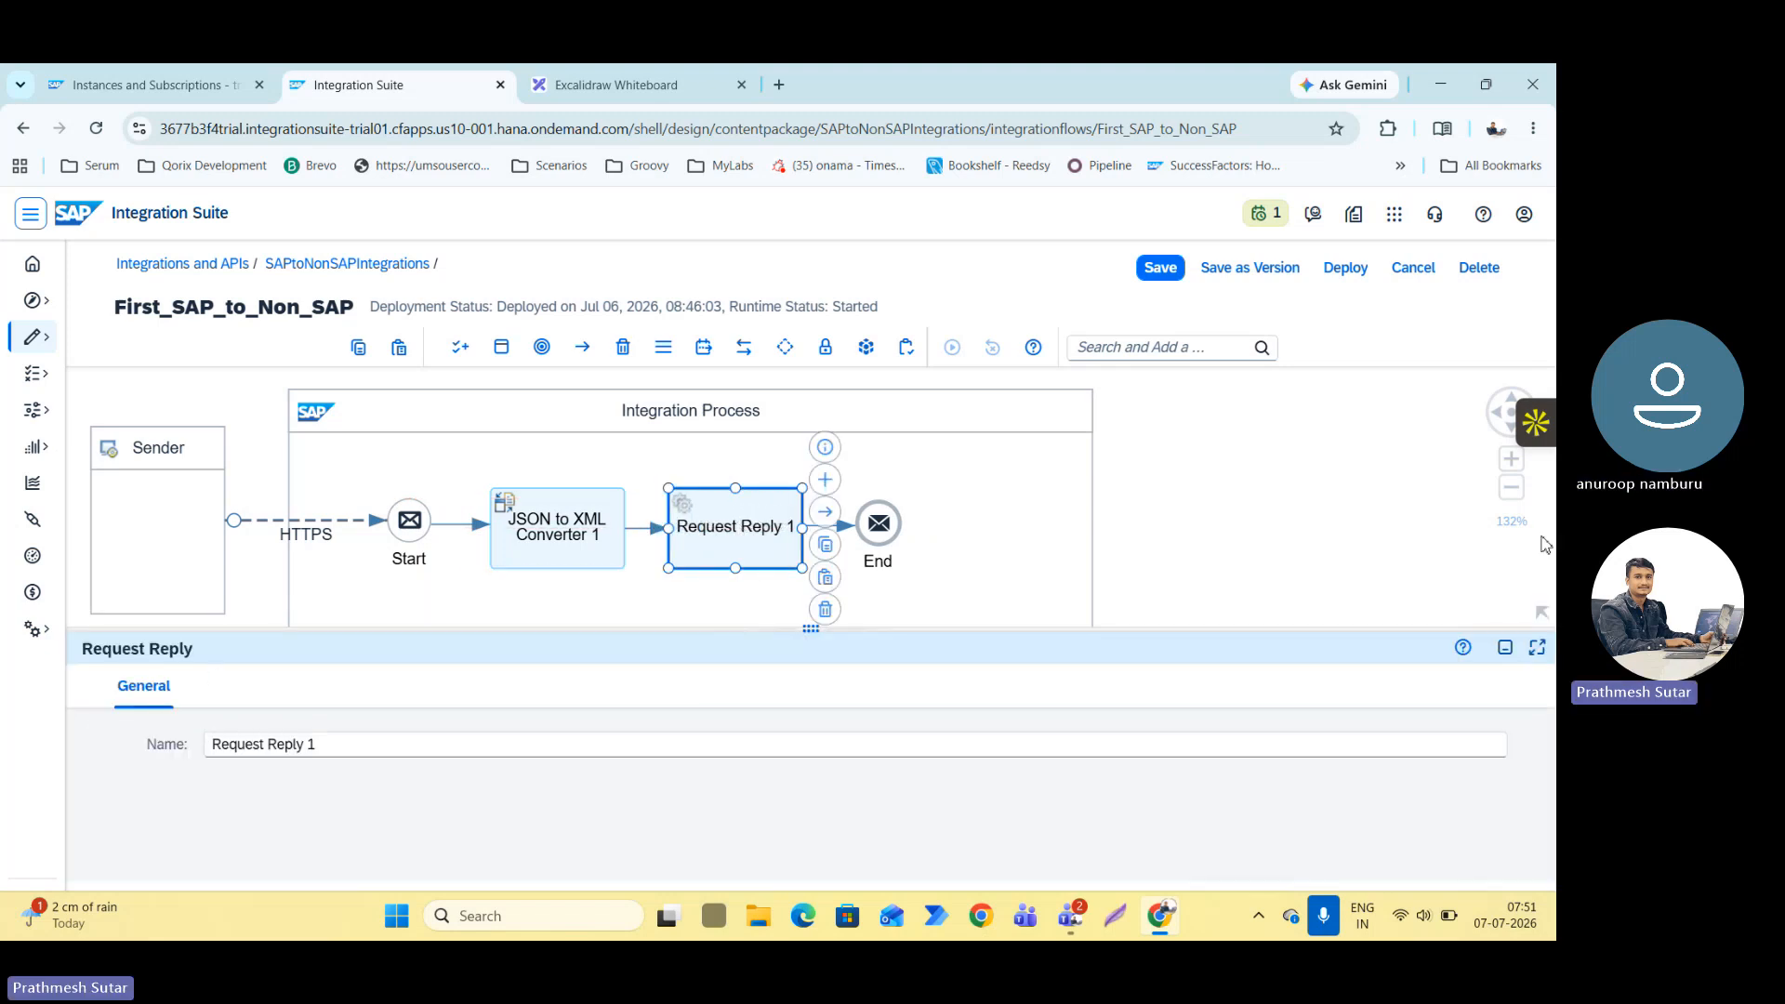
click(1505, 648)
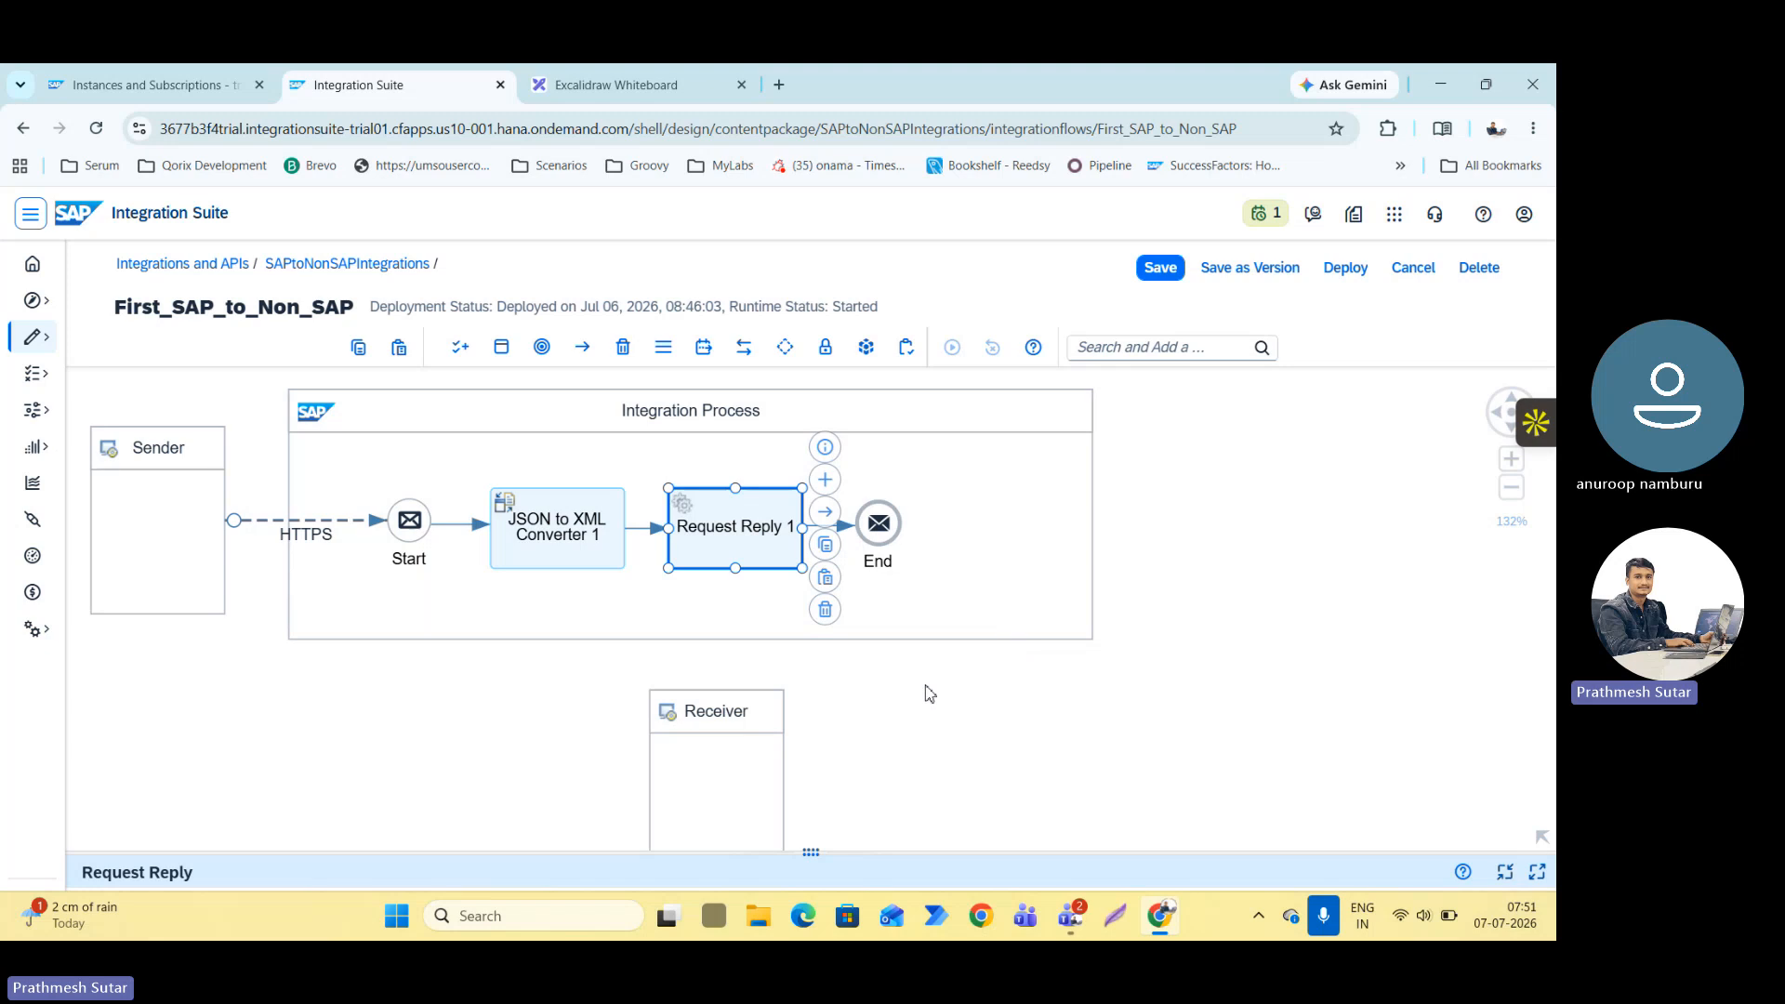
Connect the Request Reply step to the Receiver using the HTTP adapter and align the Receiver directly beneath it.
drag(825, 511, 735, 781)
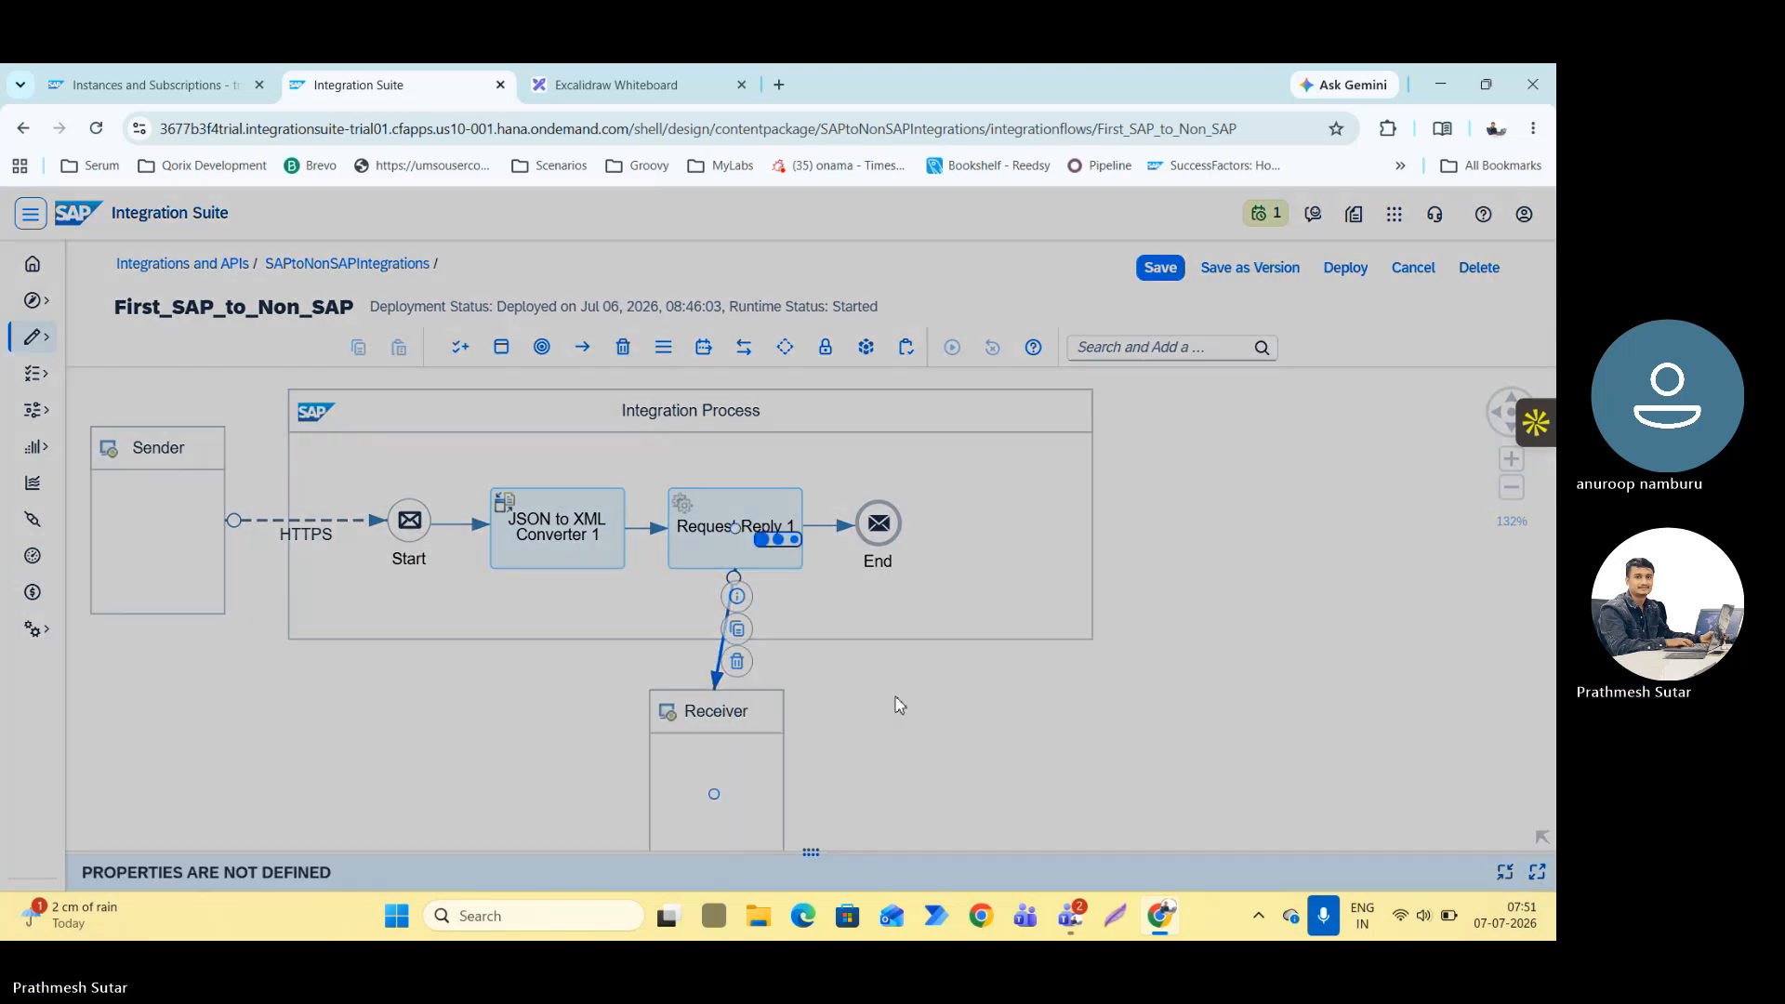
scroll(737, 605, down, 6)
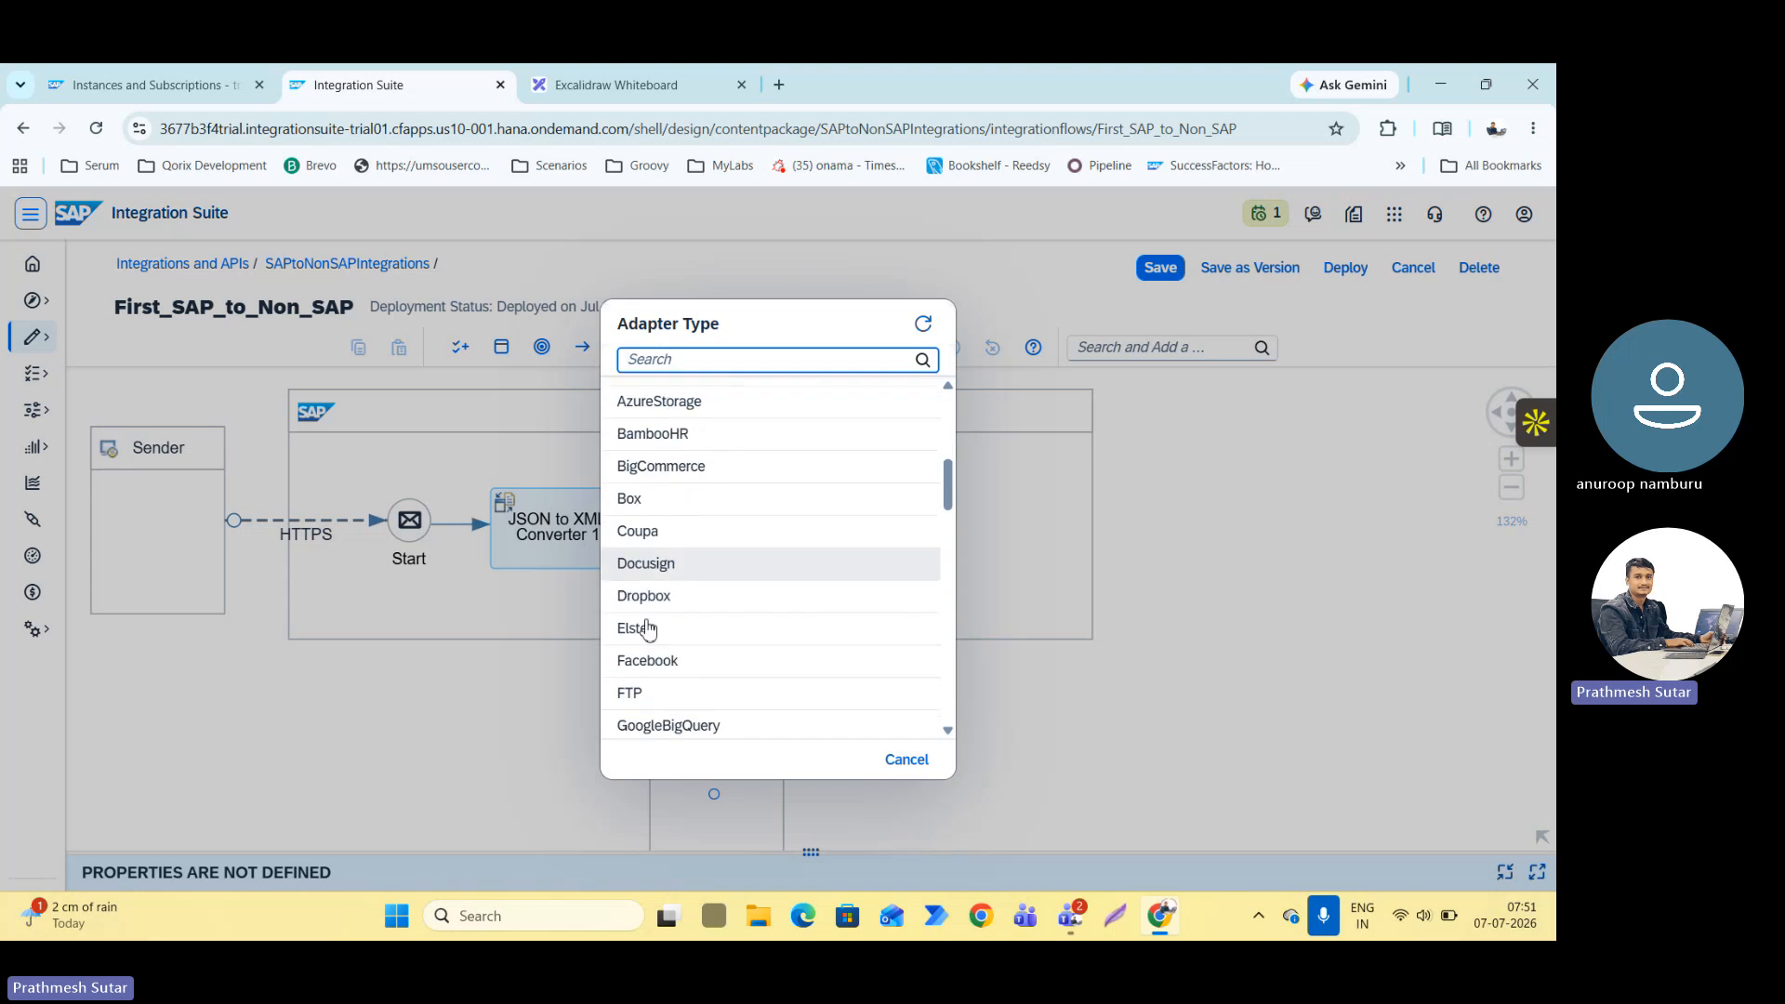
scroll(678, 570, down, 2)
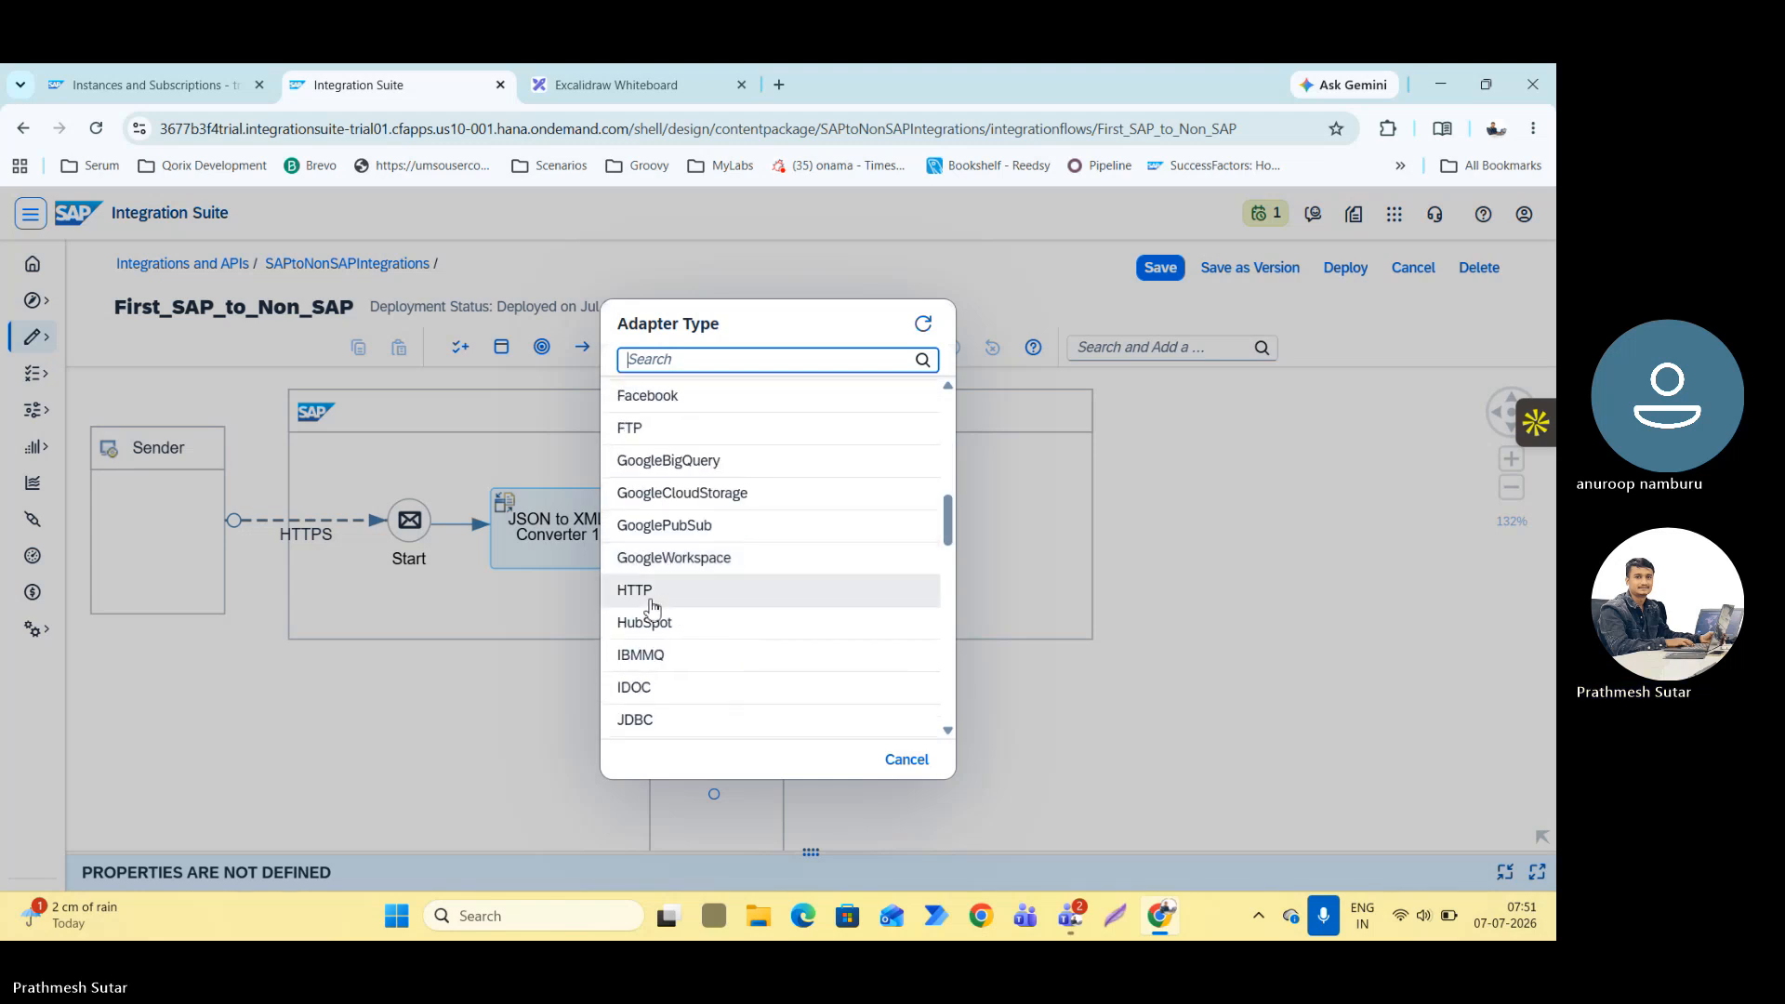
click(651, 599)
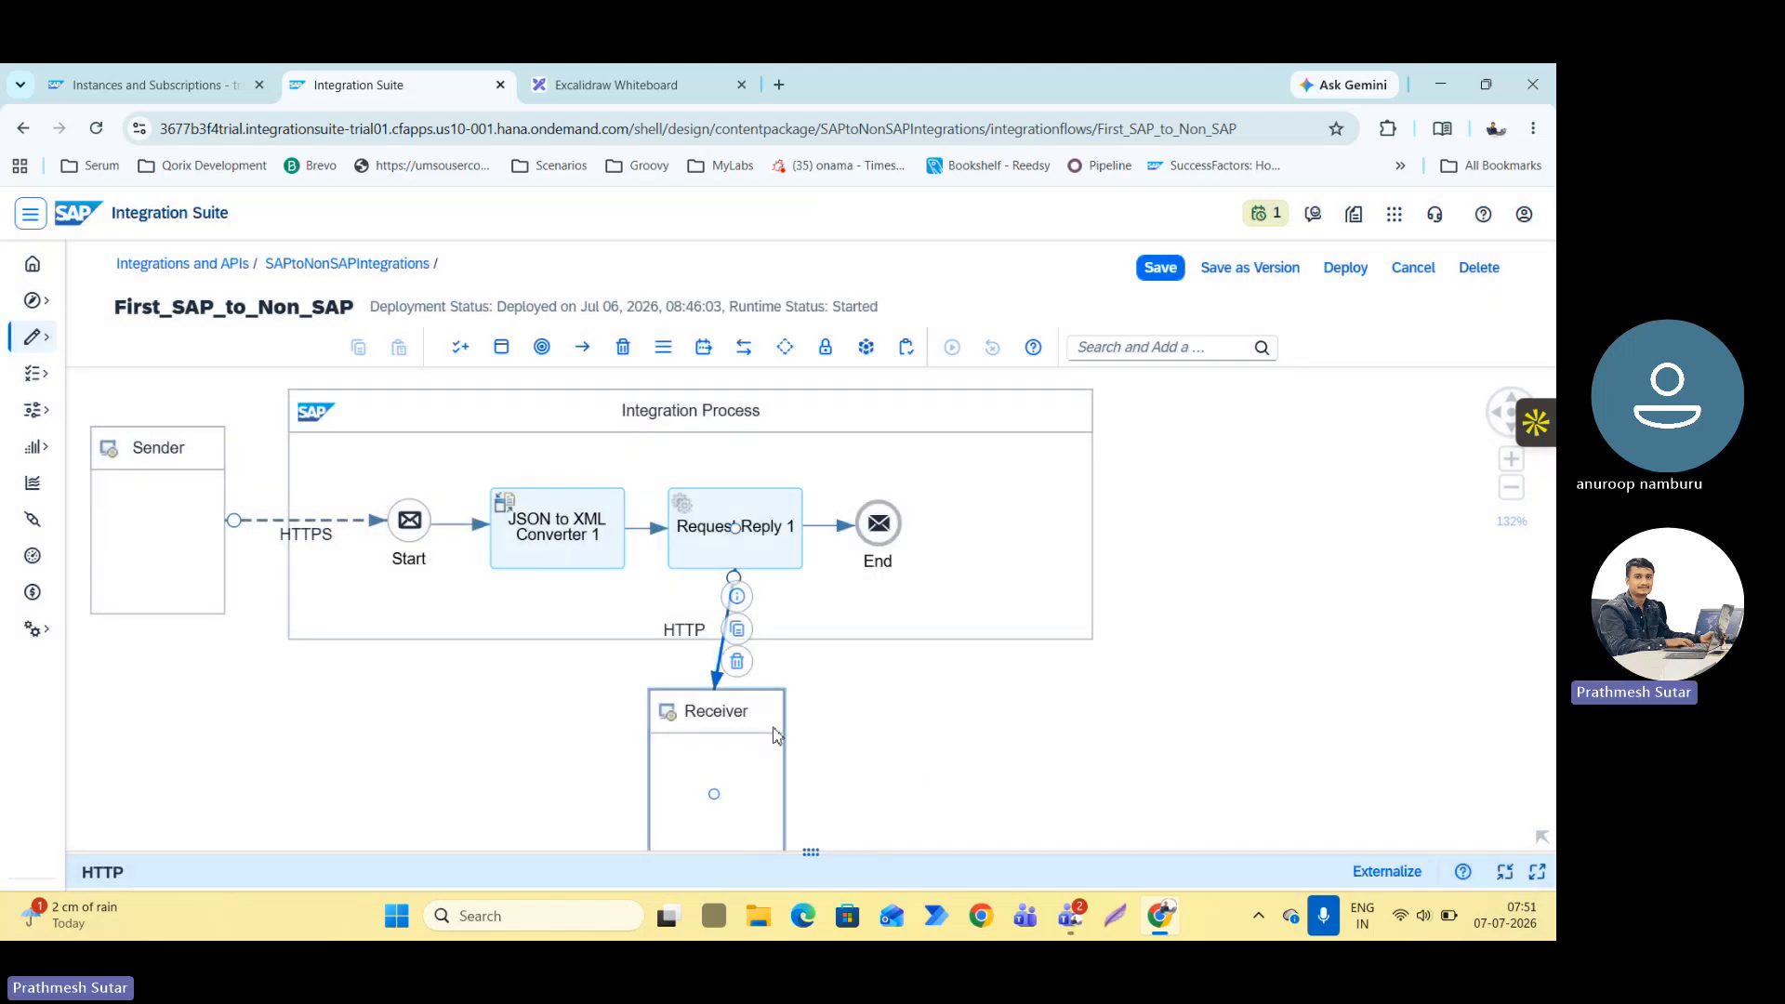
drag(780, 737, 798, 754)
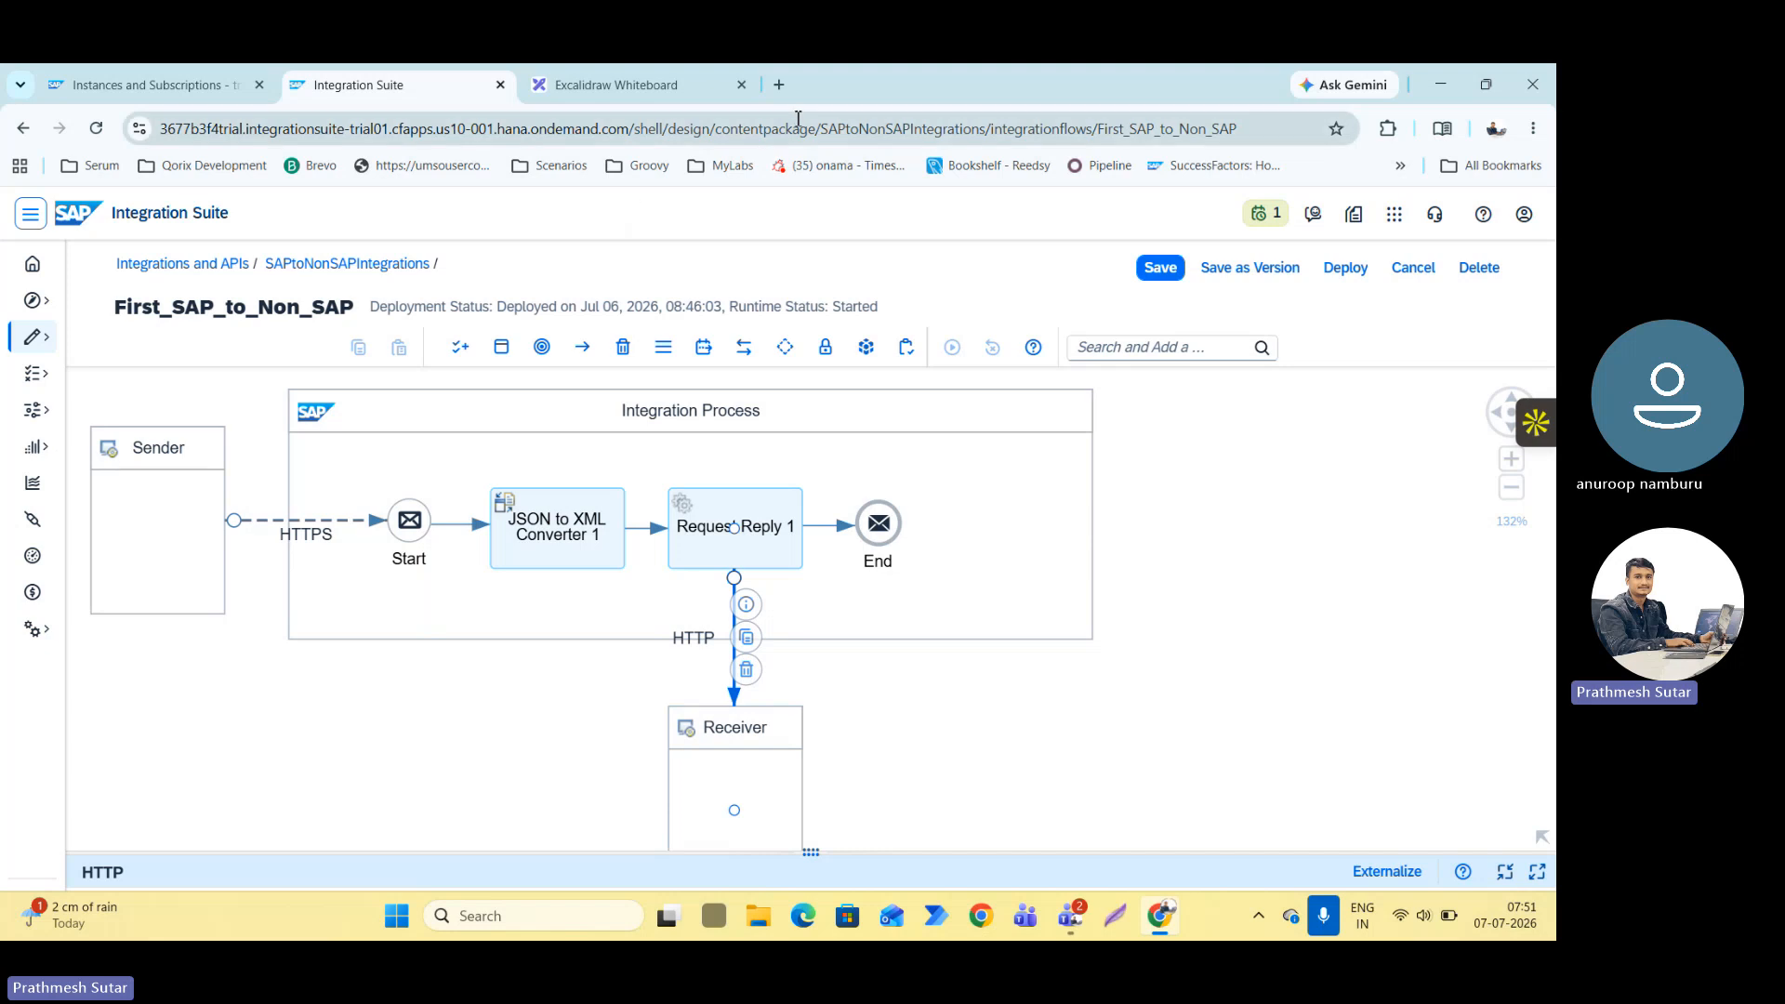
Find and open Webhook.site in a new browser tab and delete the existing POST request from its inbox.
click(779, 85)
text(we)
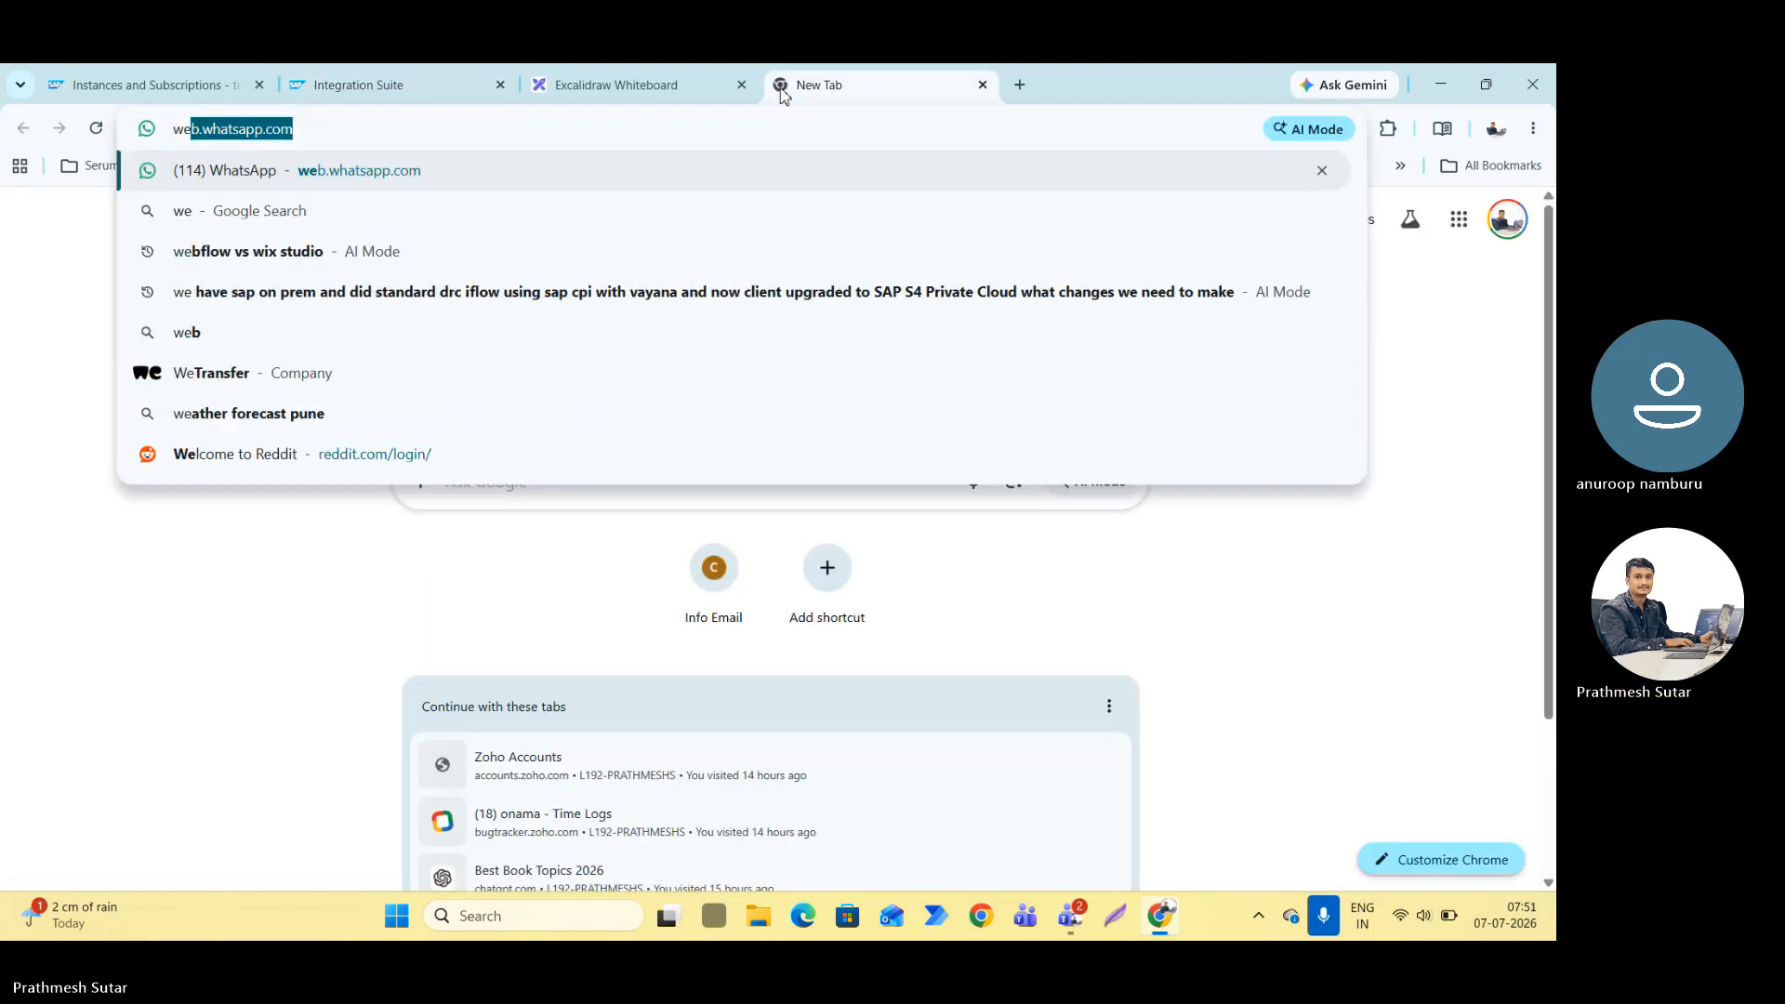
text(bhook)
key(Return)
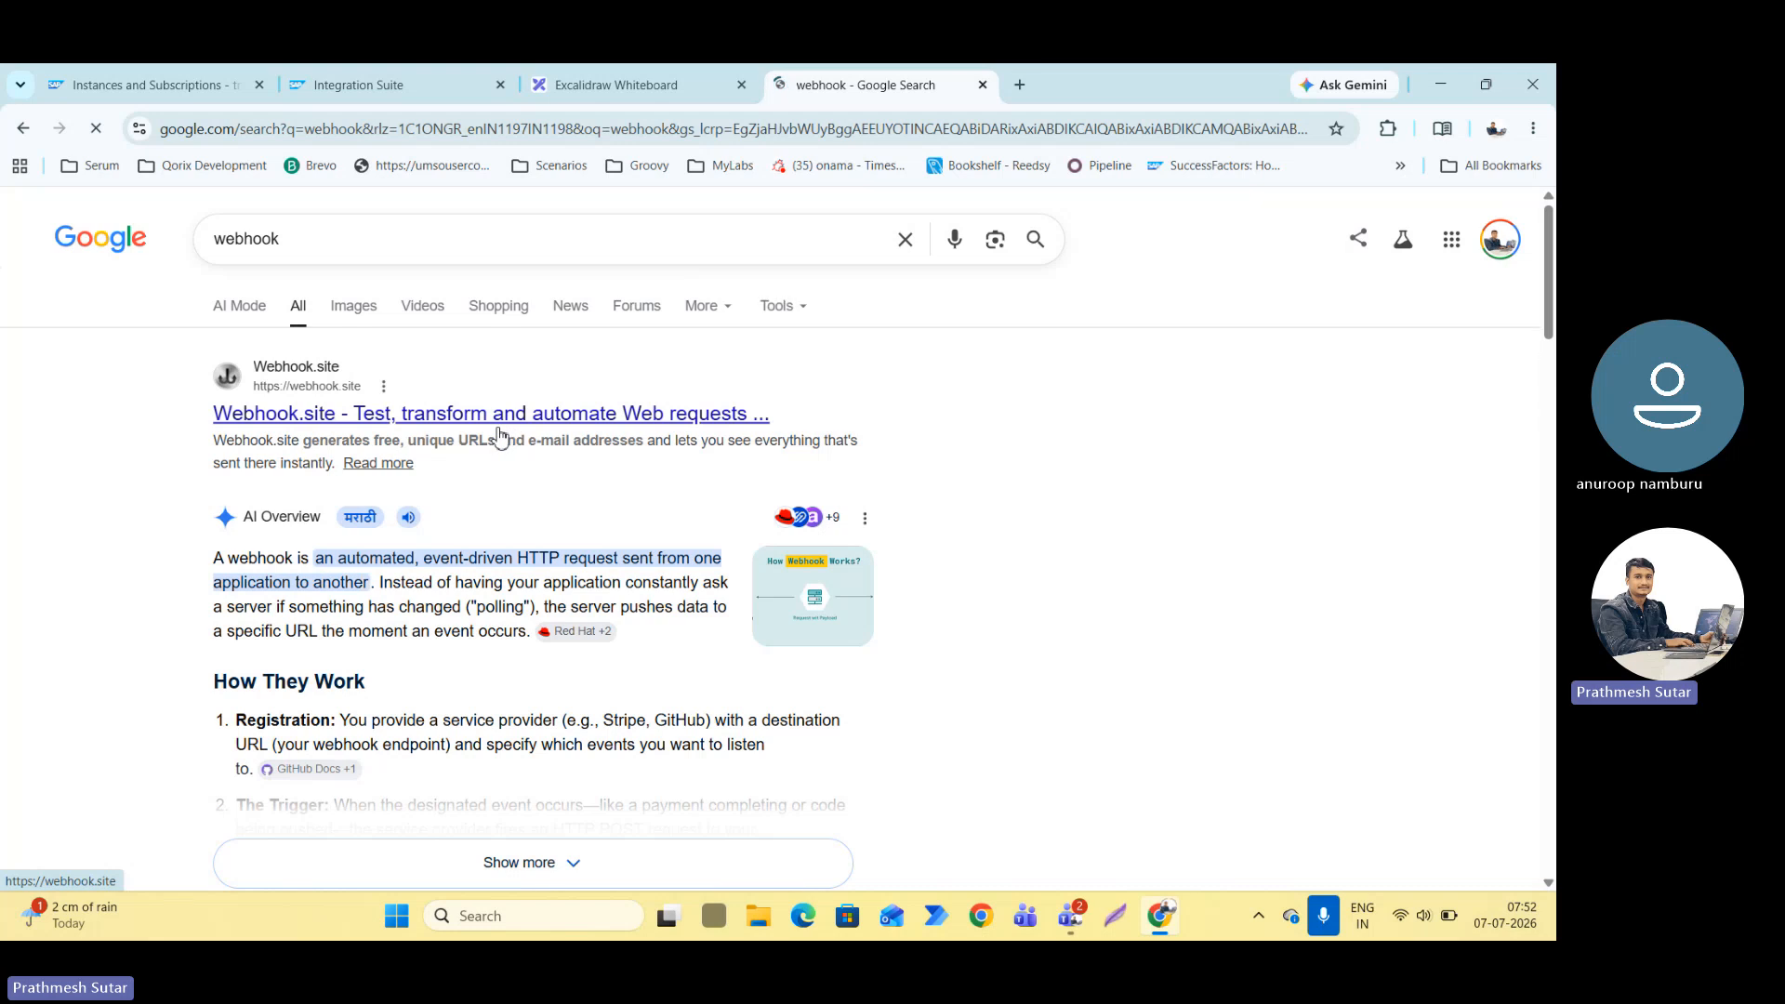
click(499, 428)
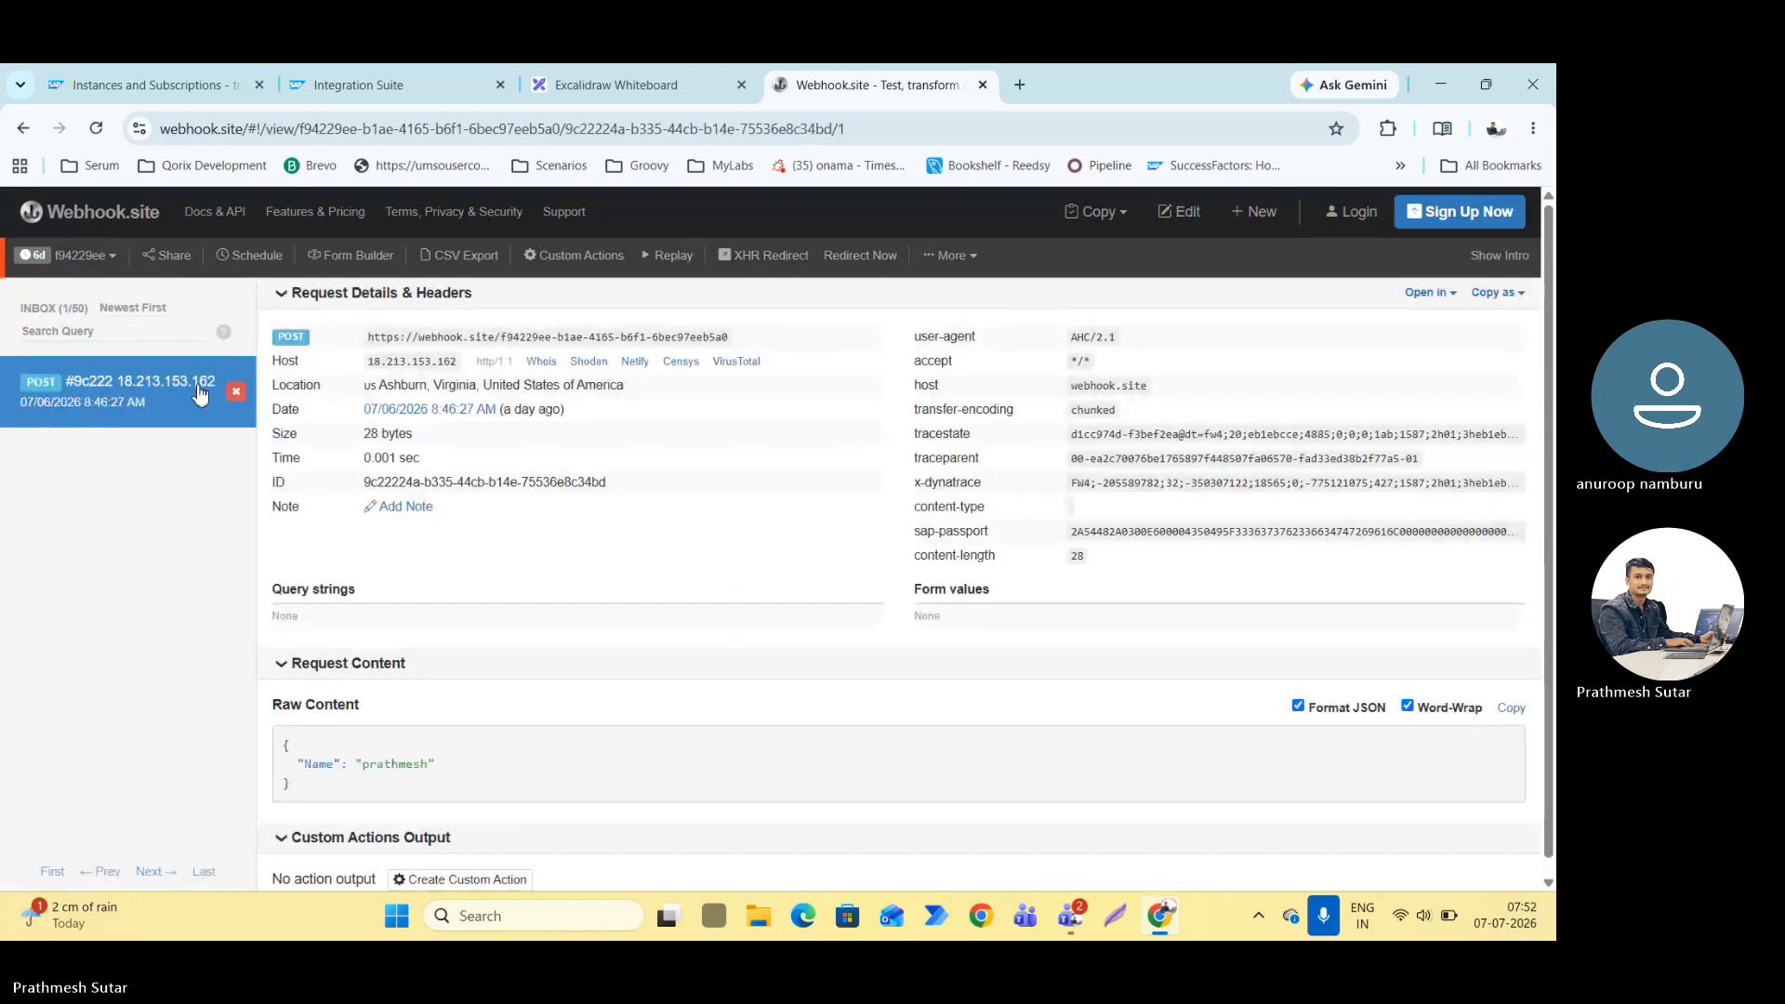
click(235, 392)
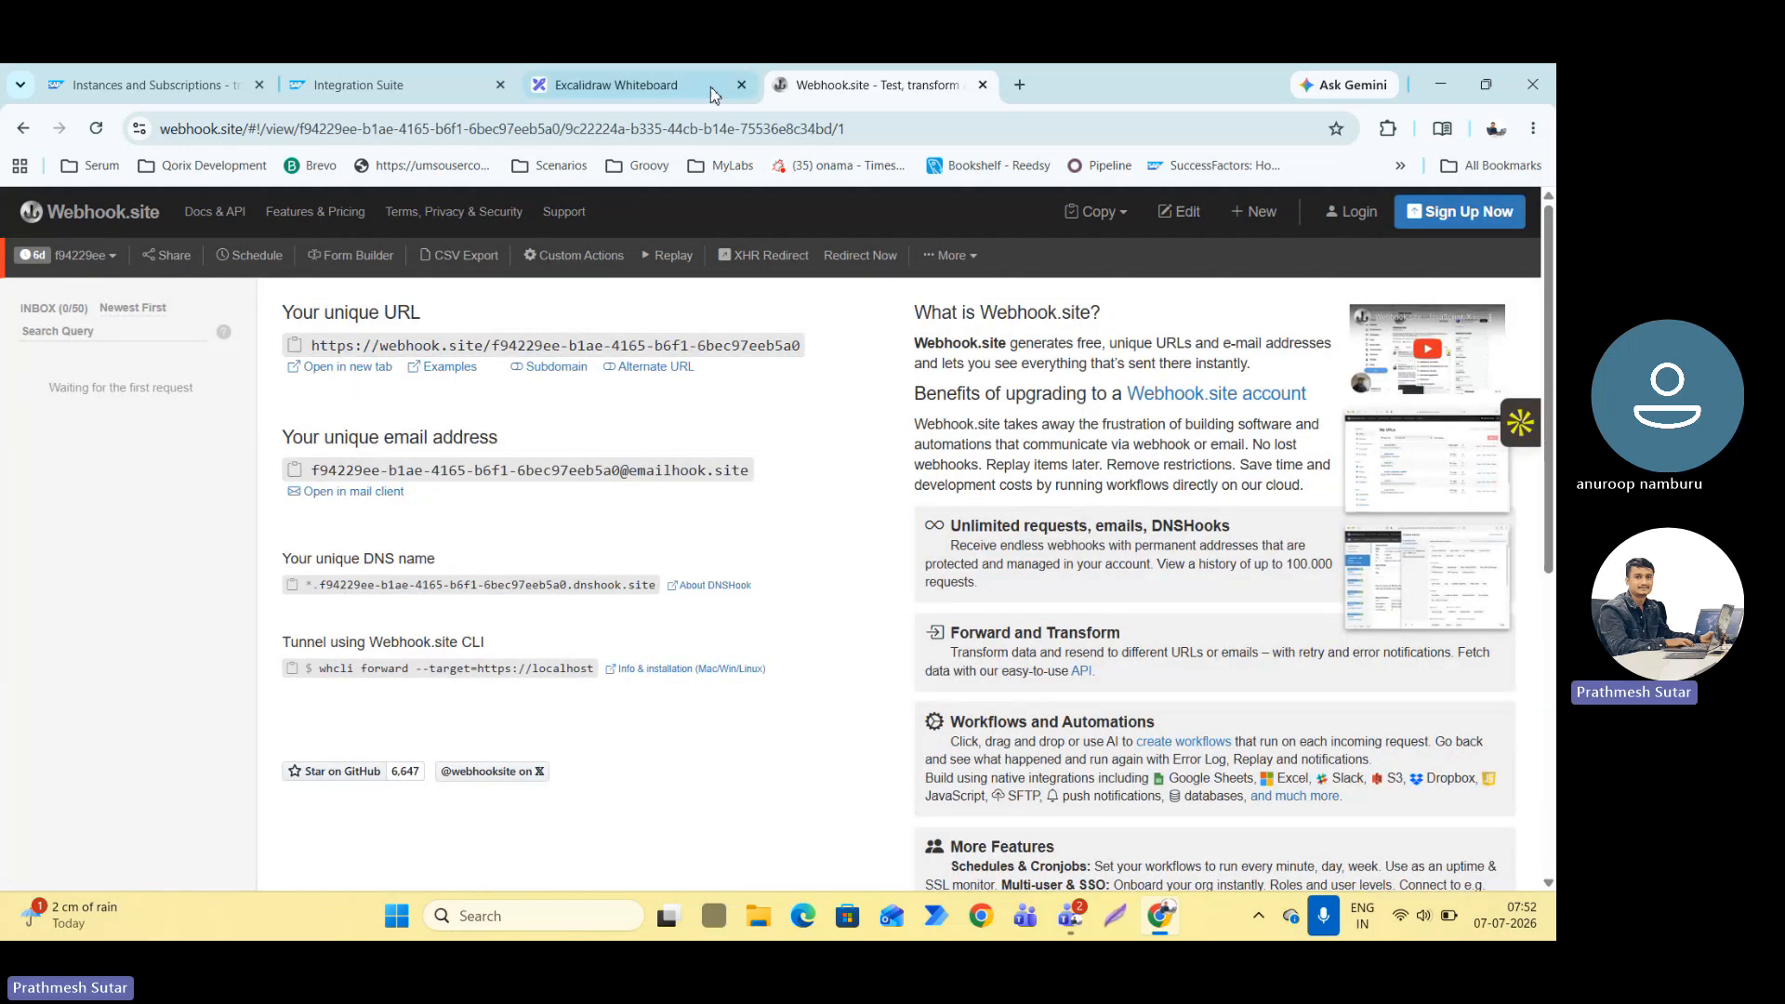
Return to Integration Suite and set the connection address of the Receiver's HTTP channel to the unique Webhook.site URL.
click(710, 86)
click(395, 87)
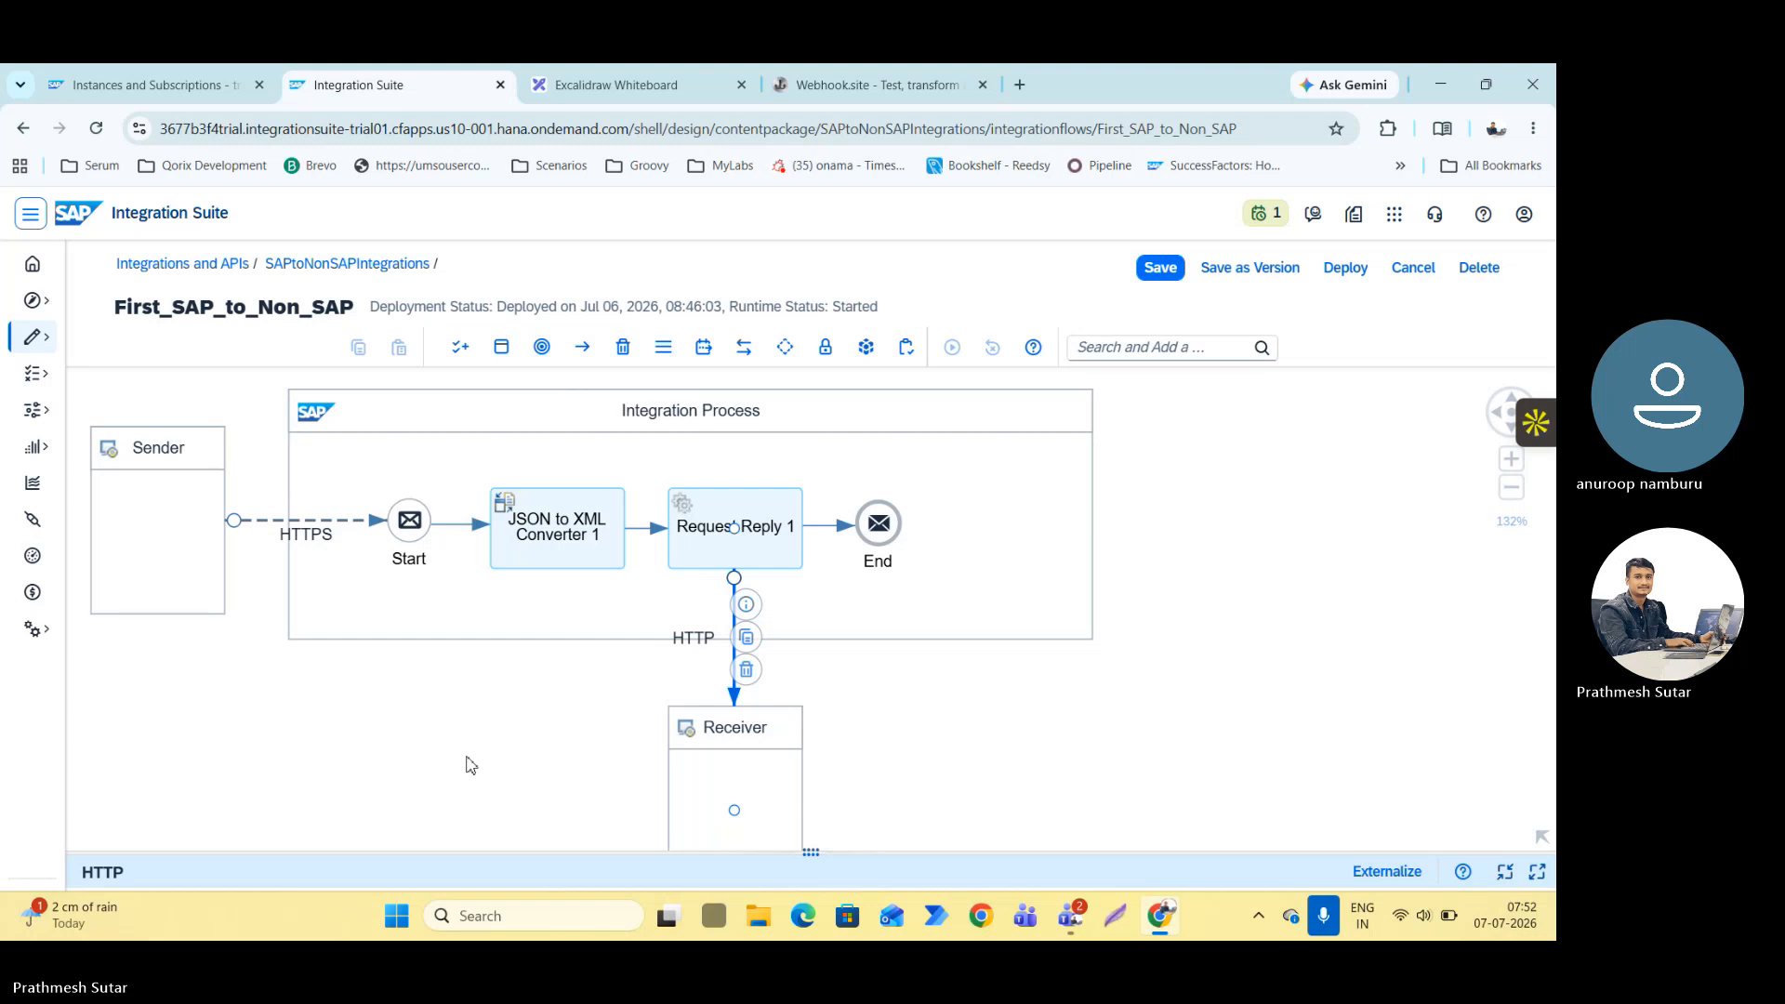
click(188, 862)
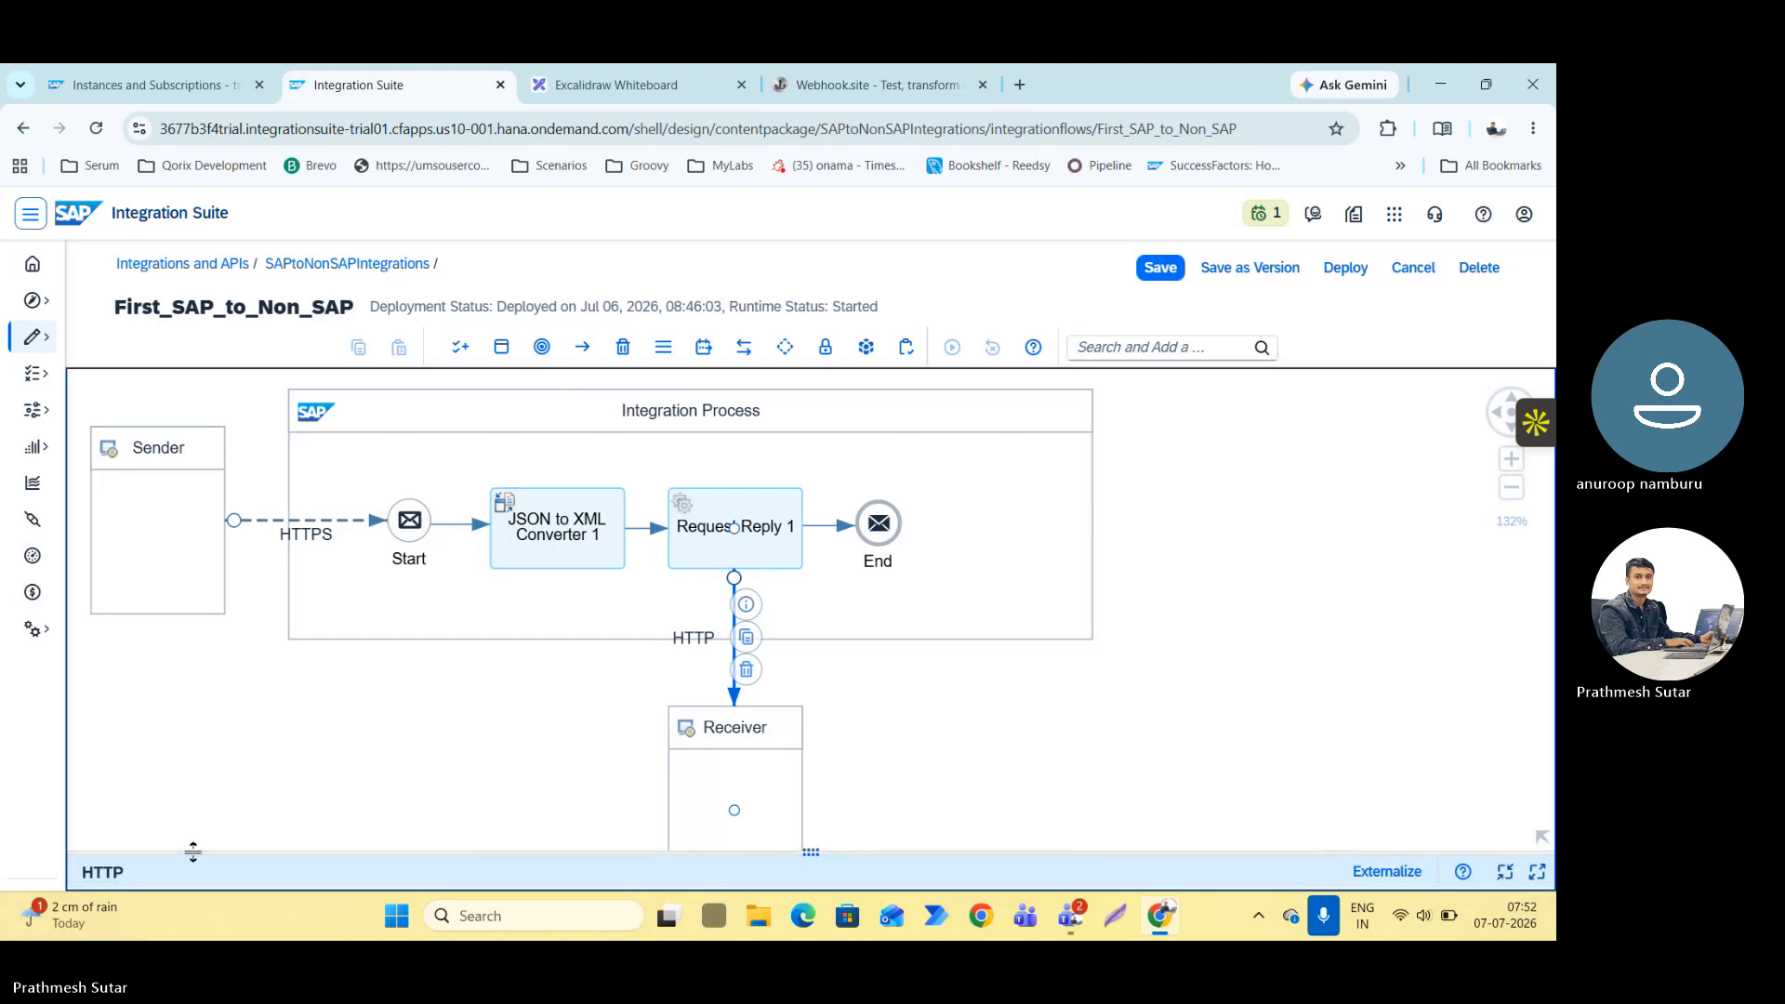
drag(198, 847, 199, 377)
click(244, 426)
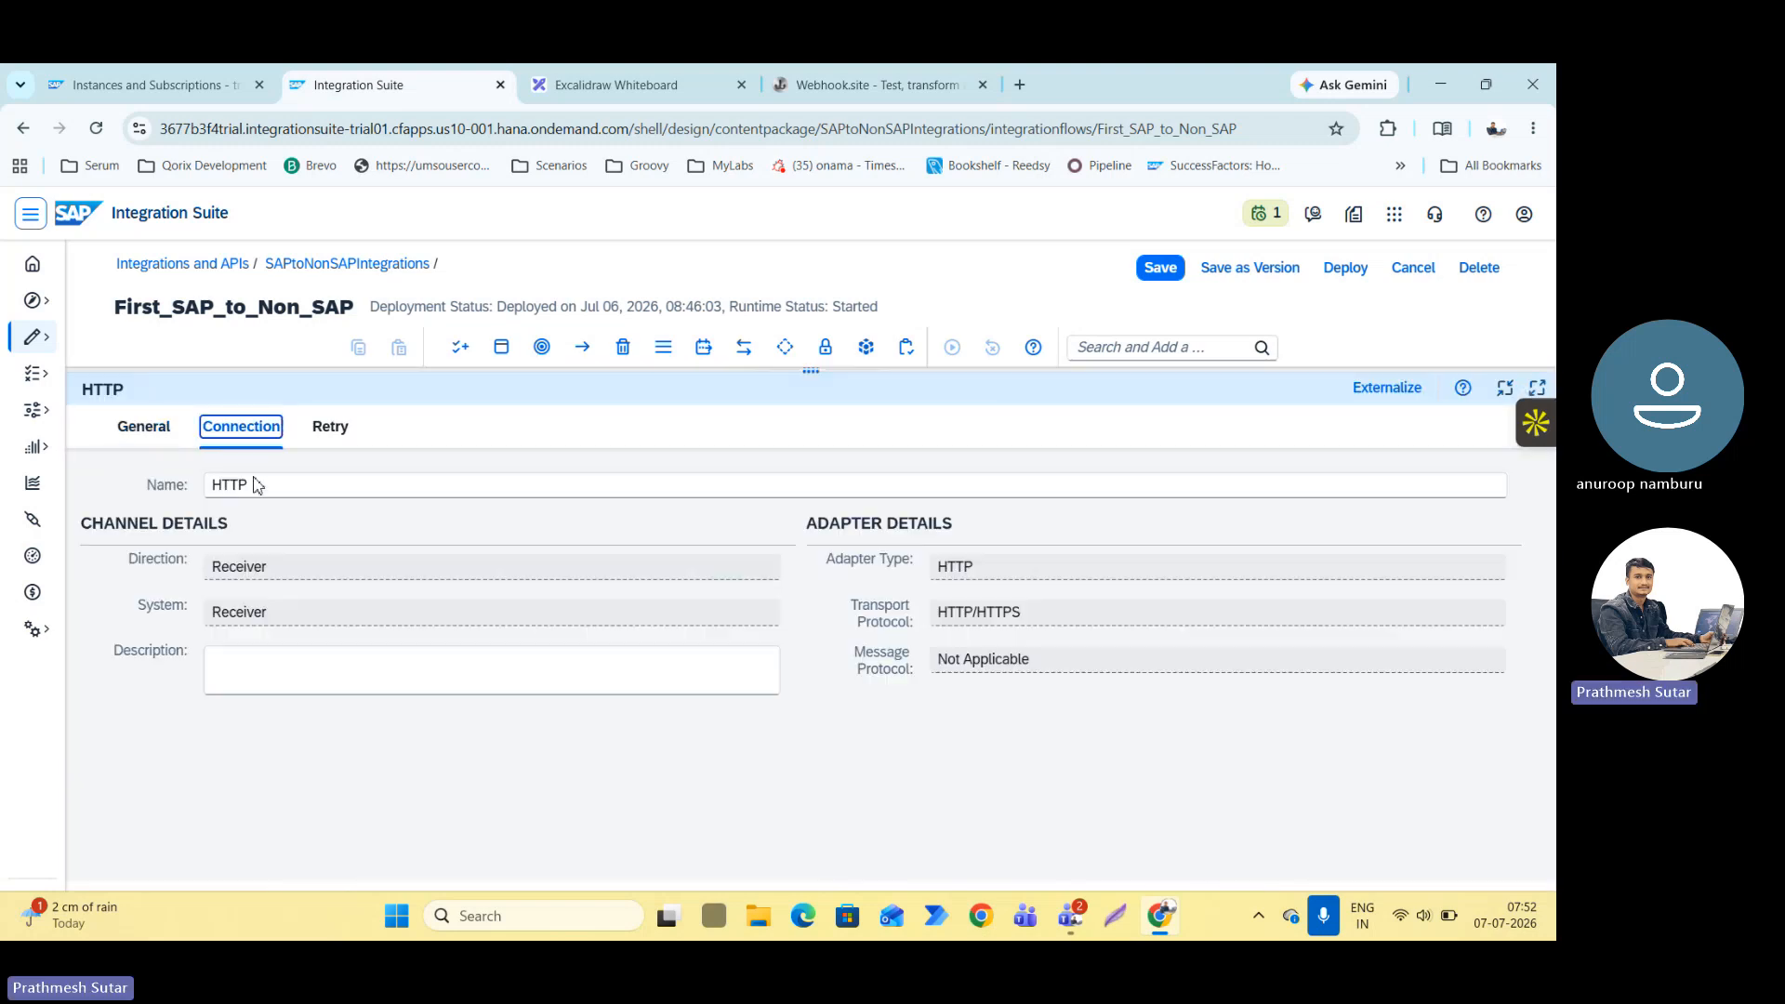
click(342, 520)
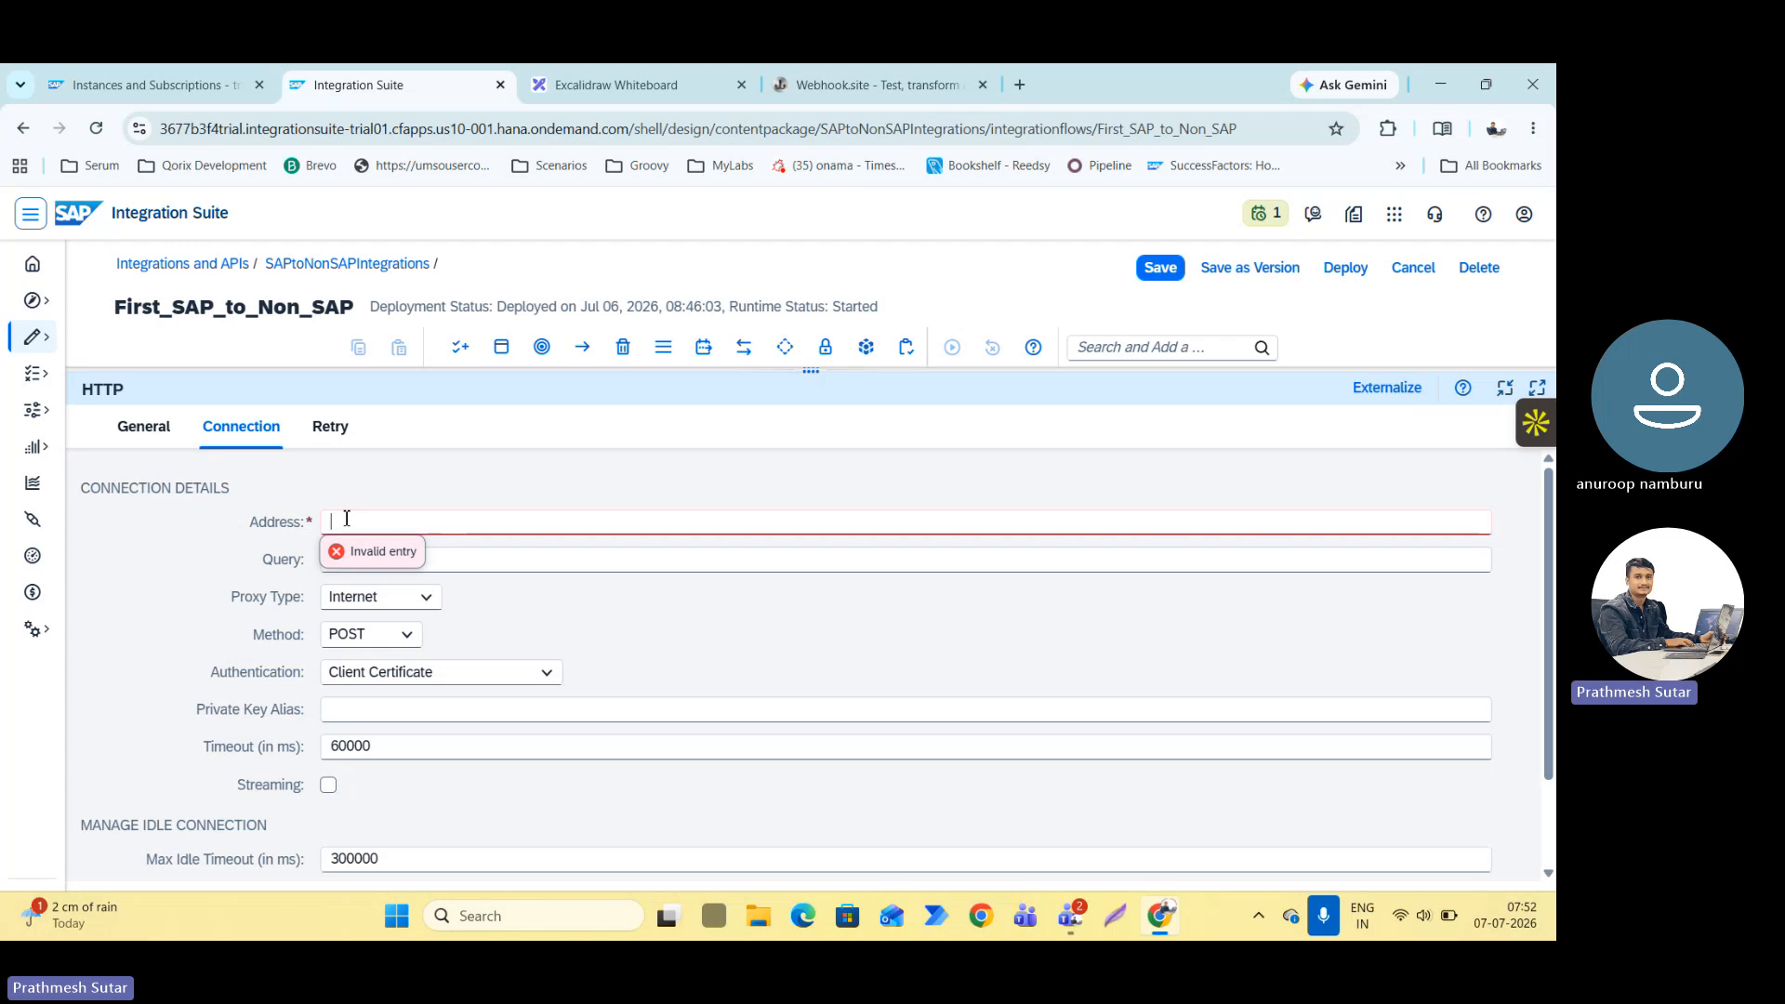
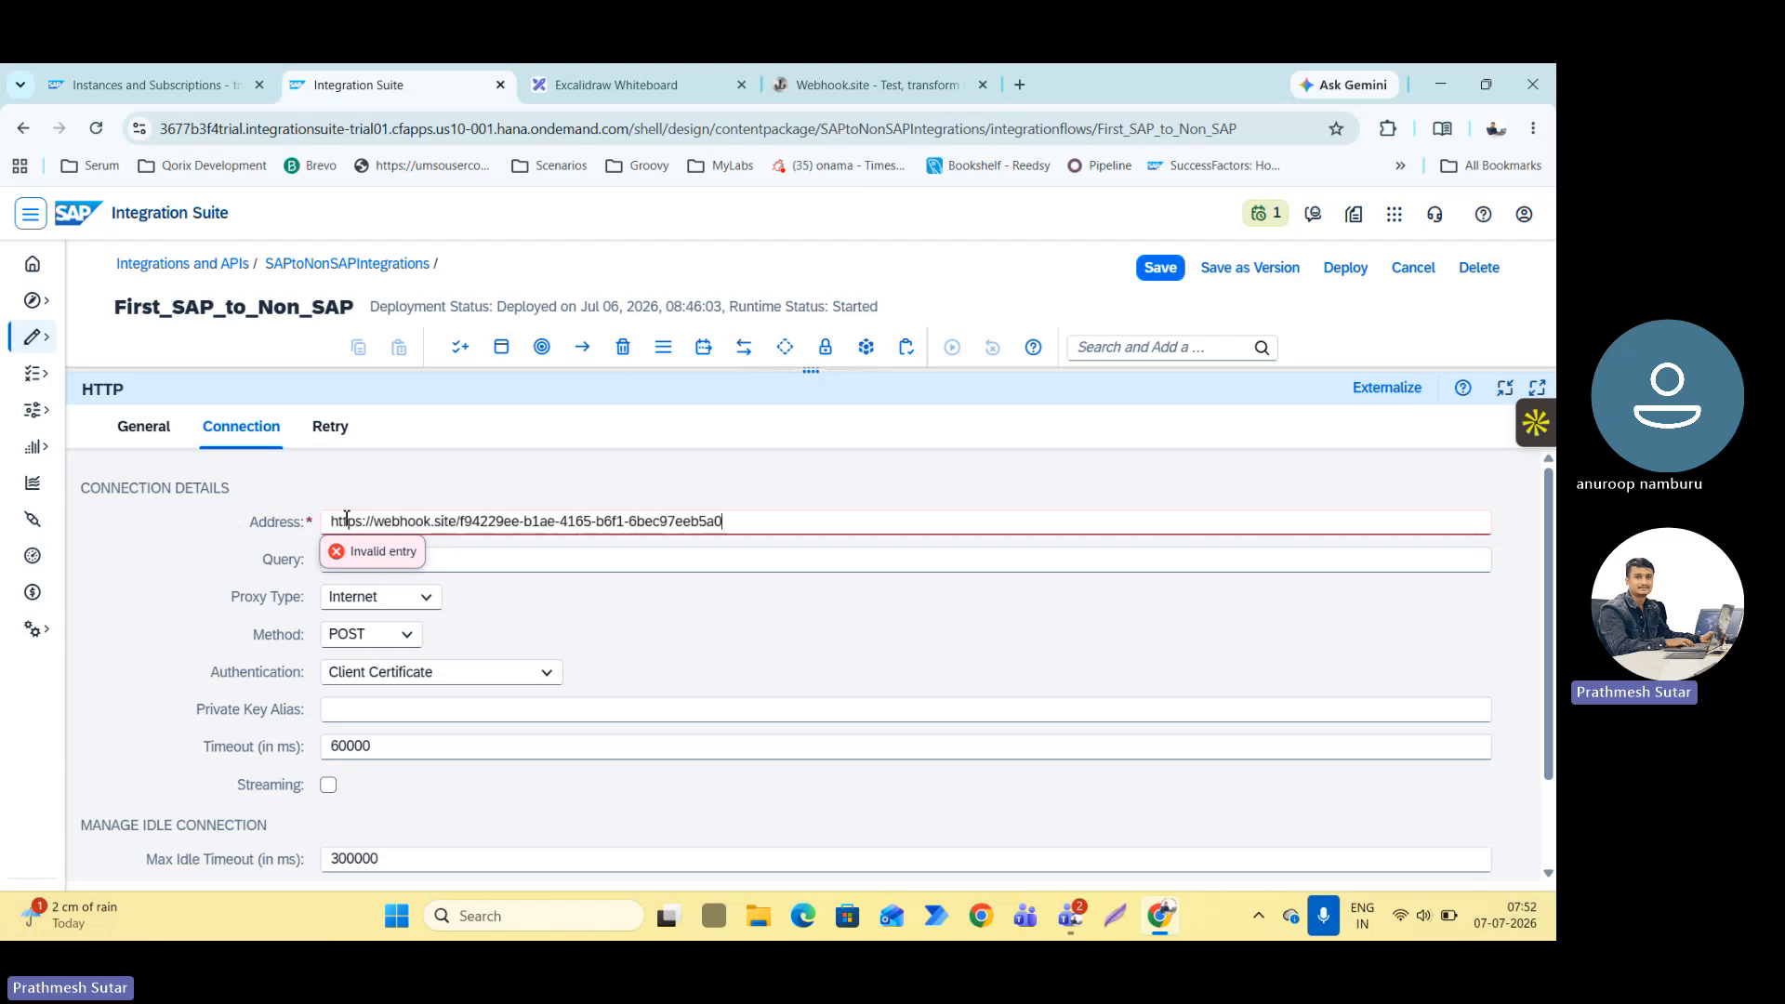
click(425, 498)
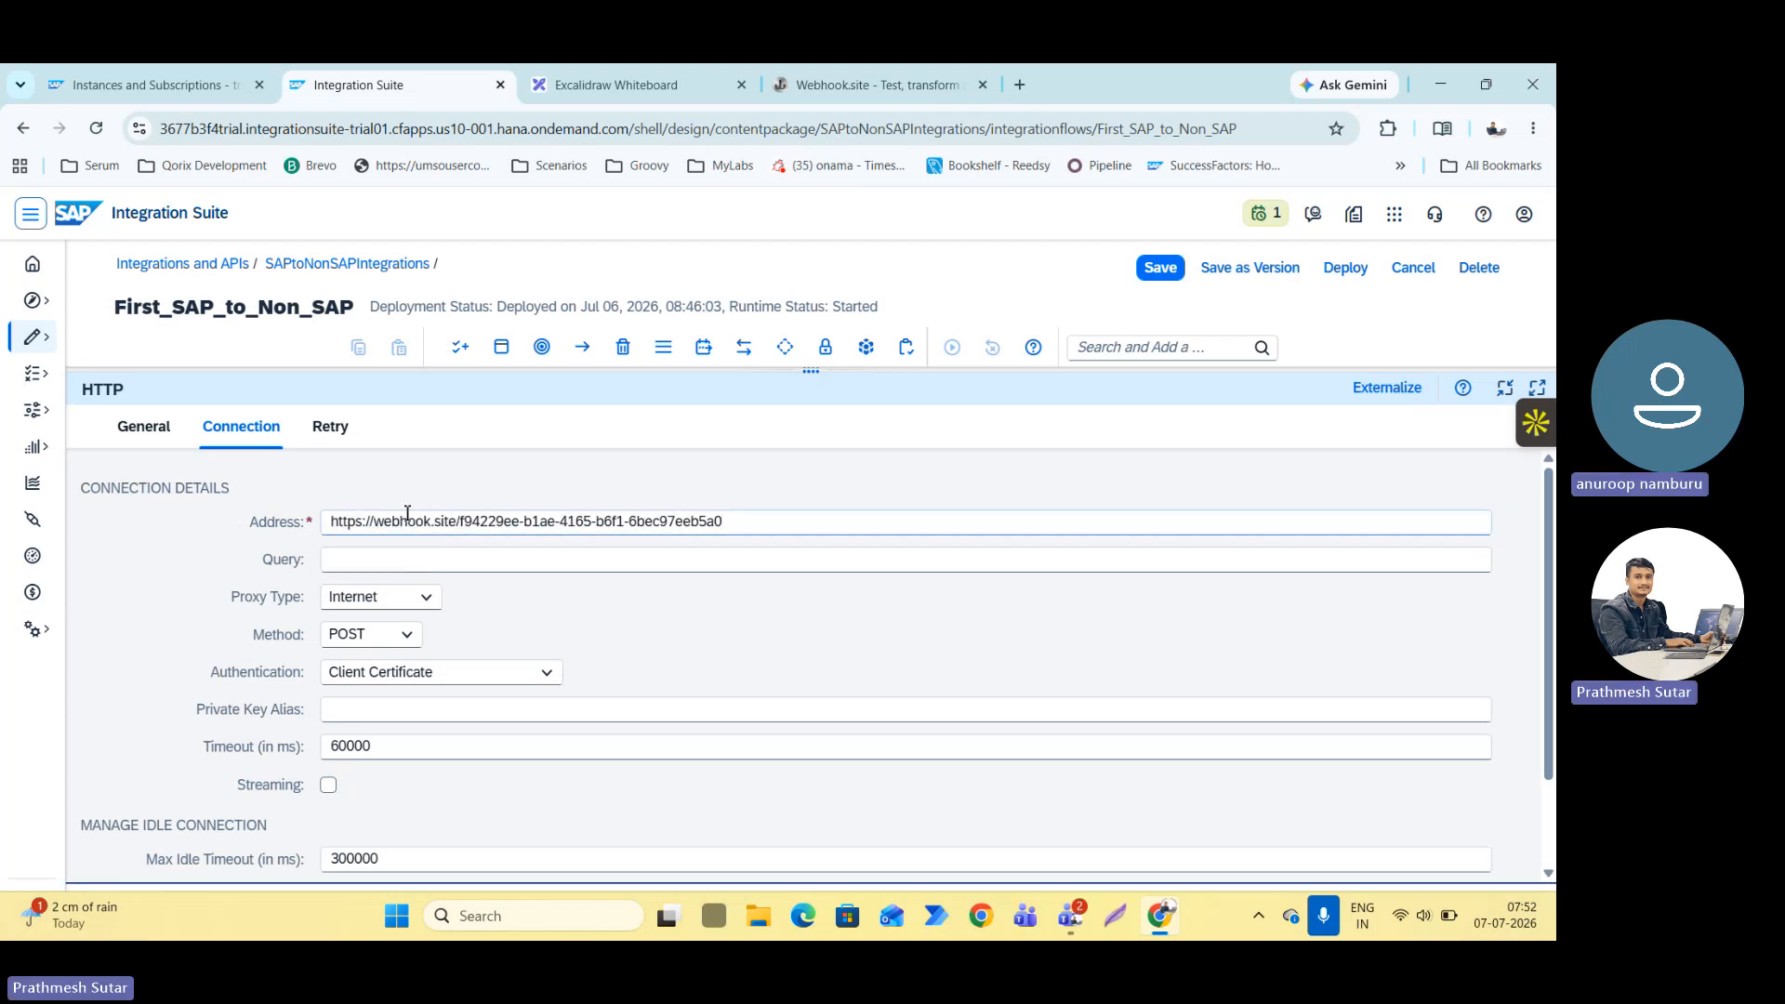
Set the authentication of the Receiver's HTTP channel to None.
click(409, 671)
click(457, 629)
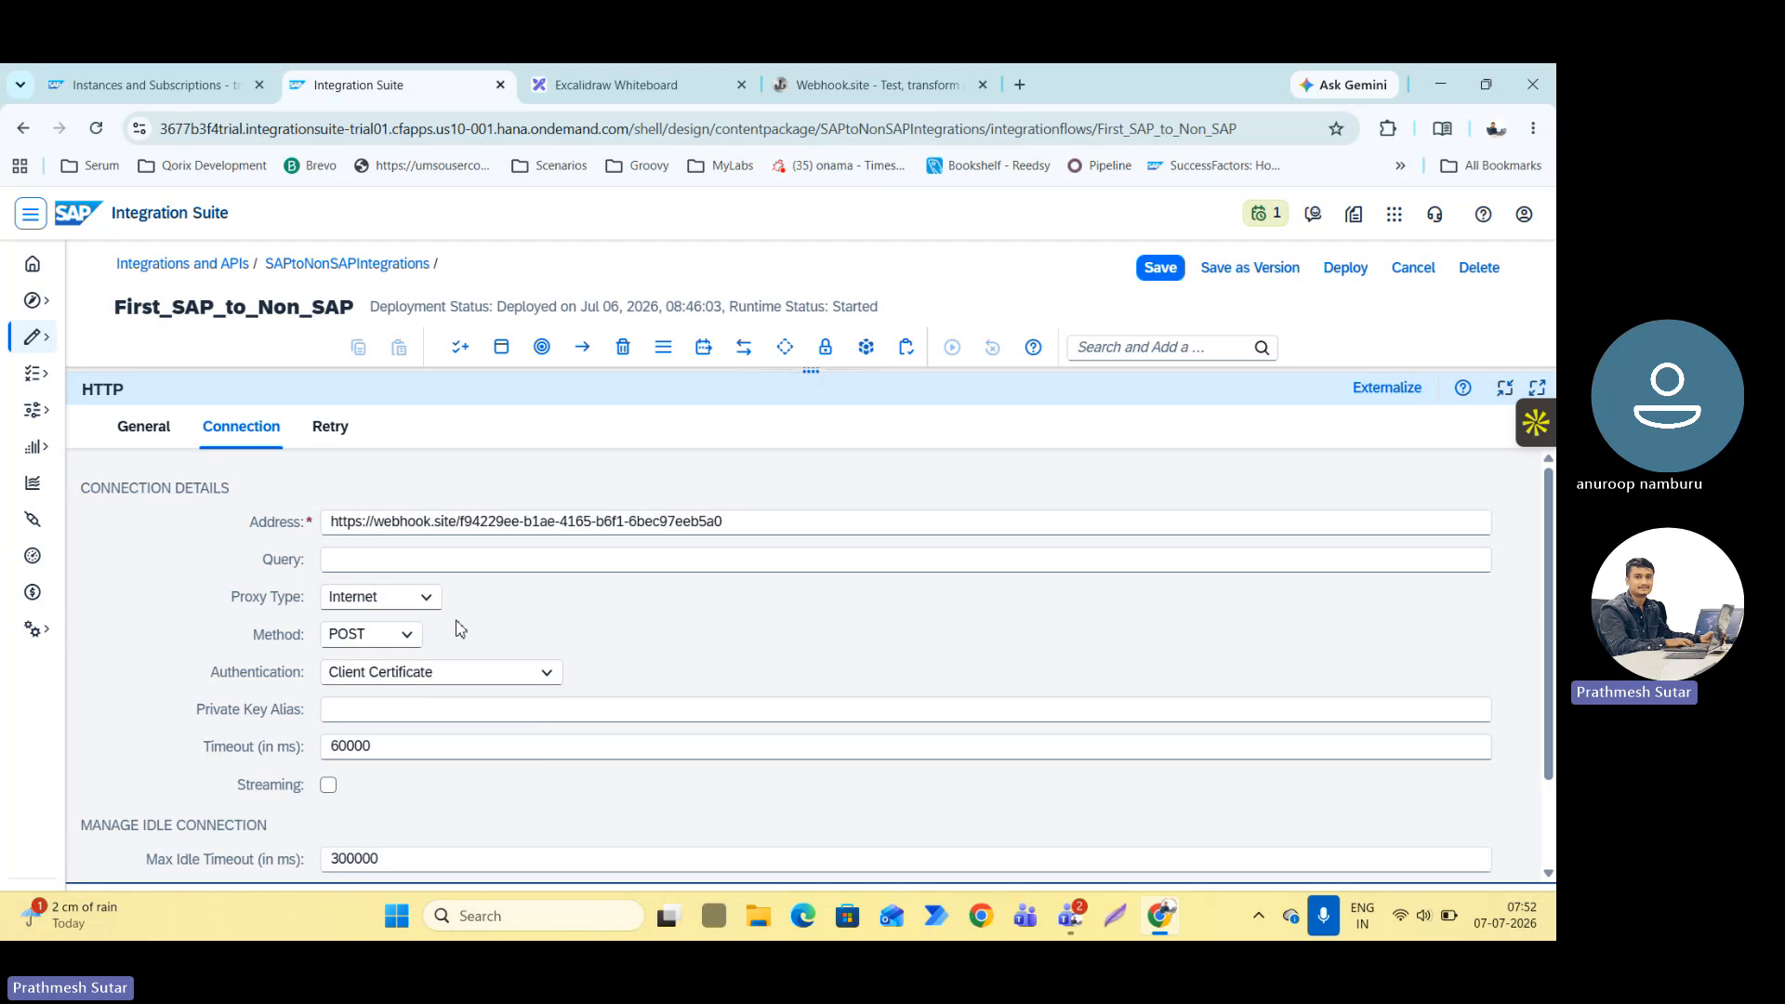
click(369, 673)
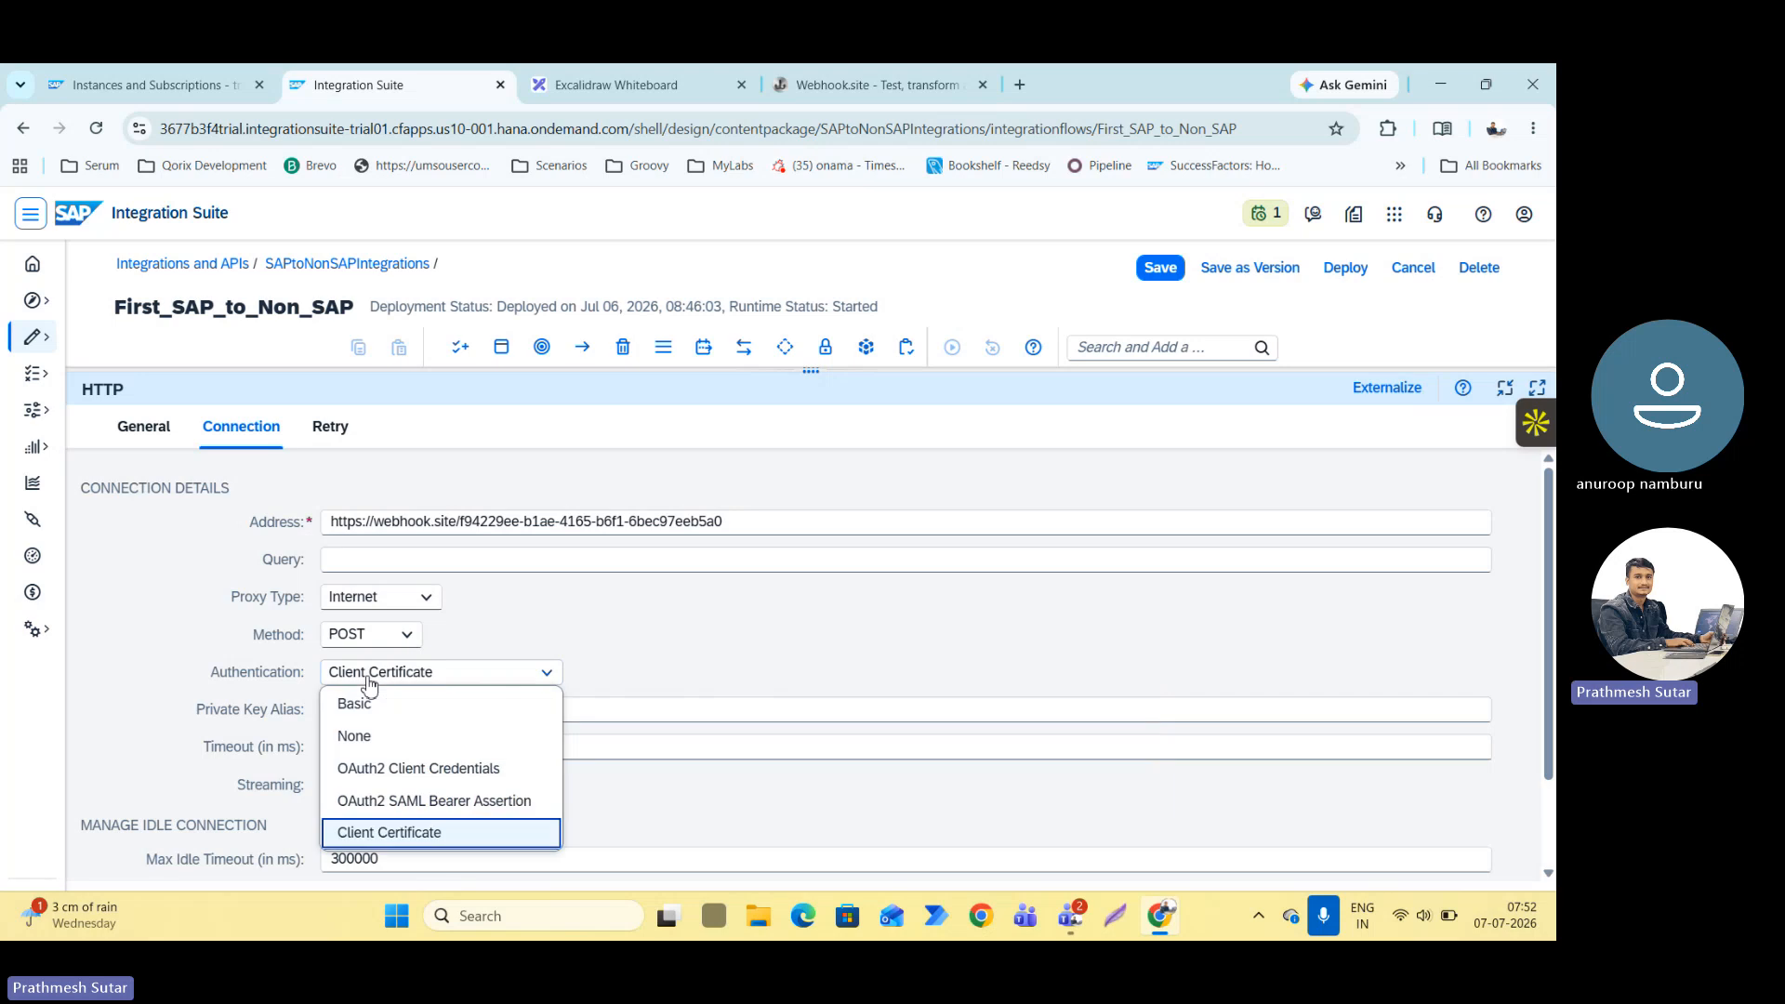
click(382, 735)
Set the request headers of the Receiver's HTTP channel to * and save the integration flow.
scroll(427, 671, down, 1)
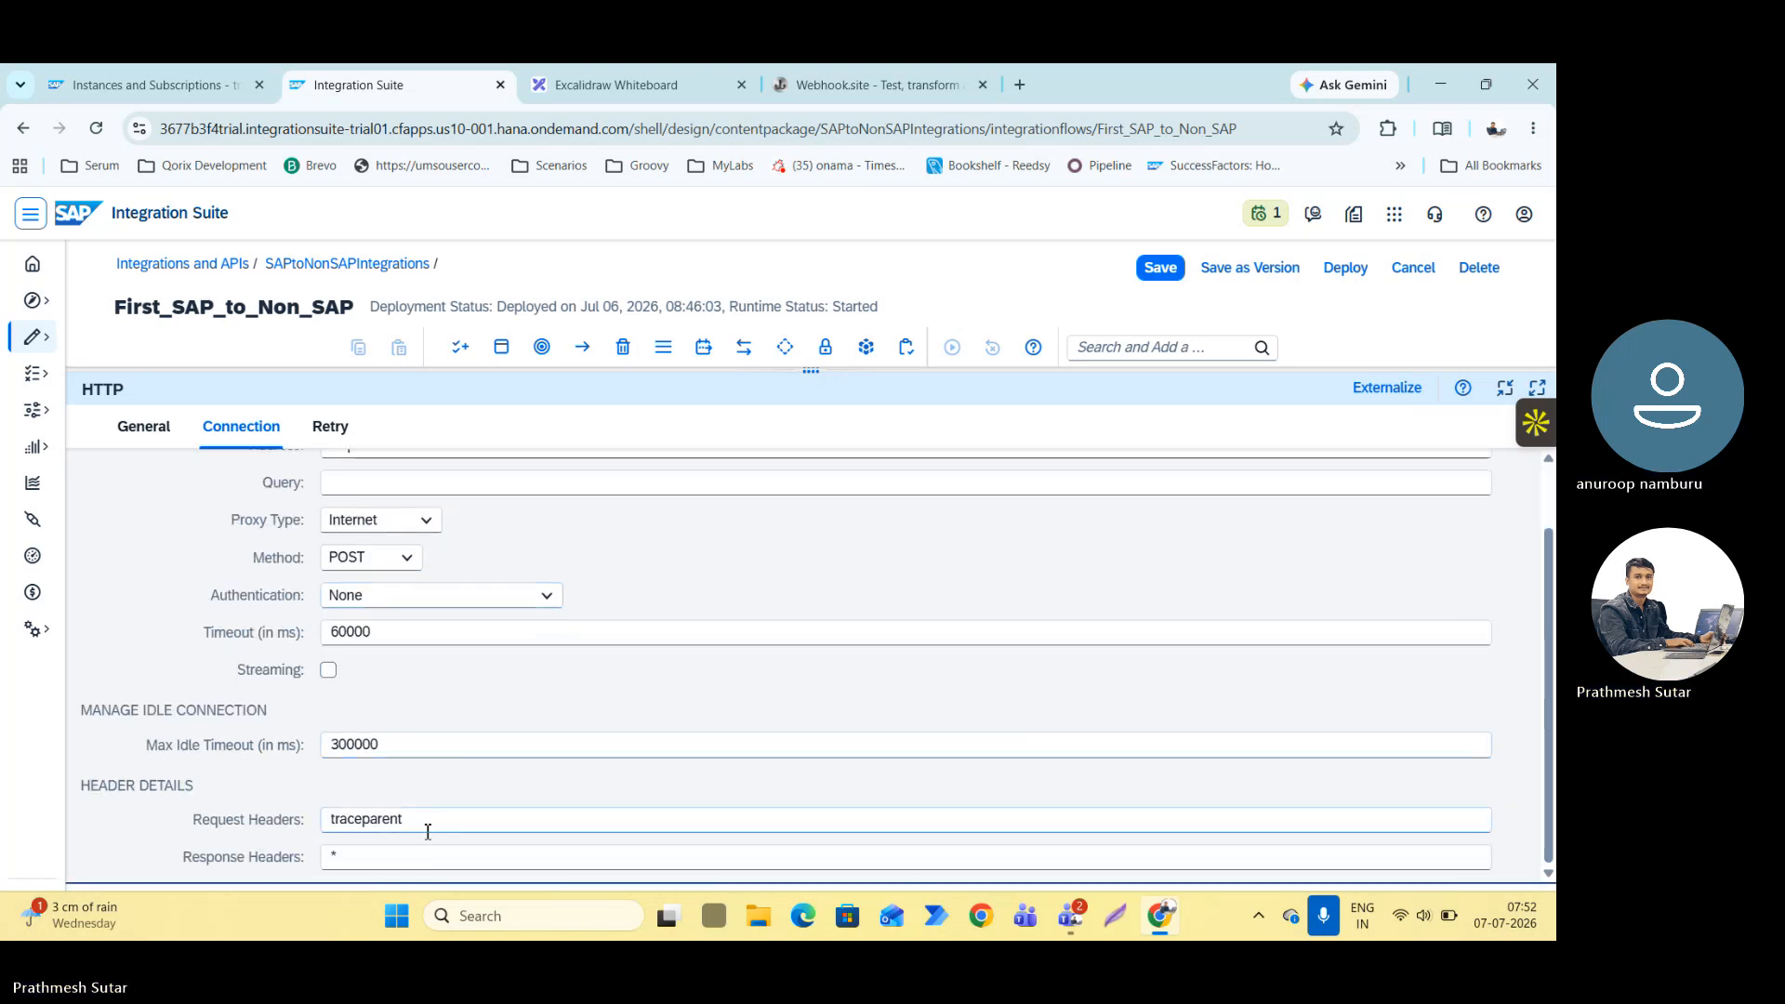
drag(415, 821, 264, 805)
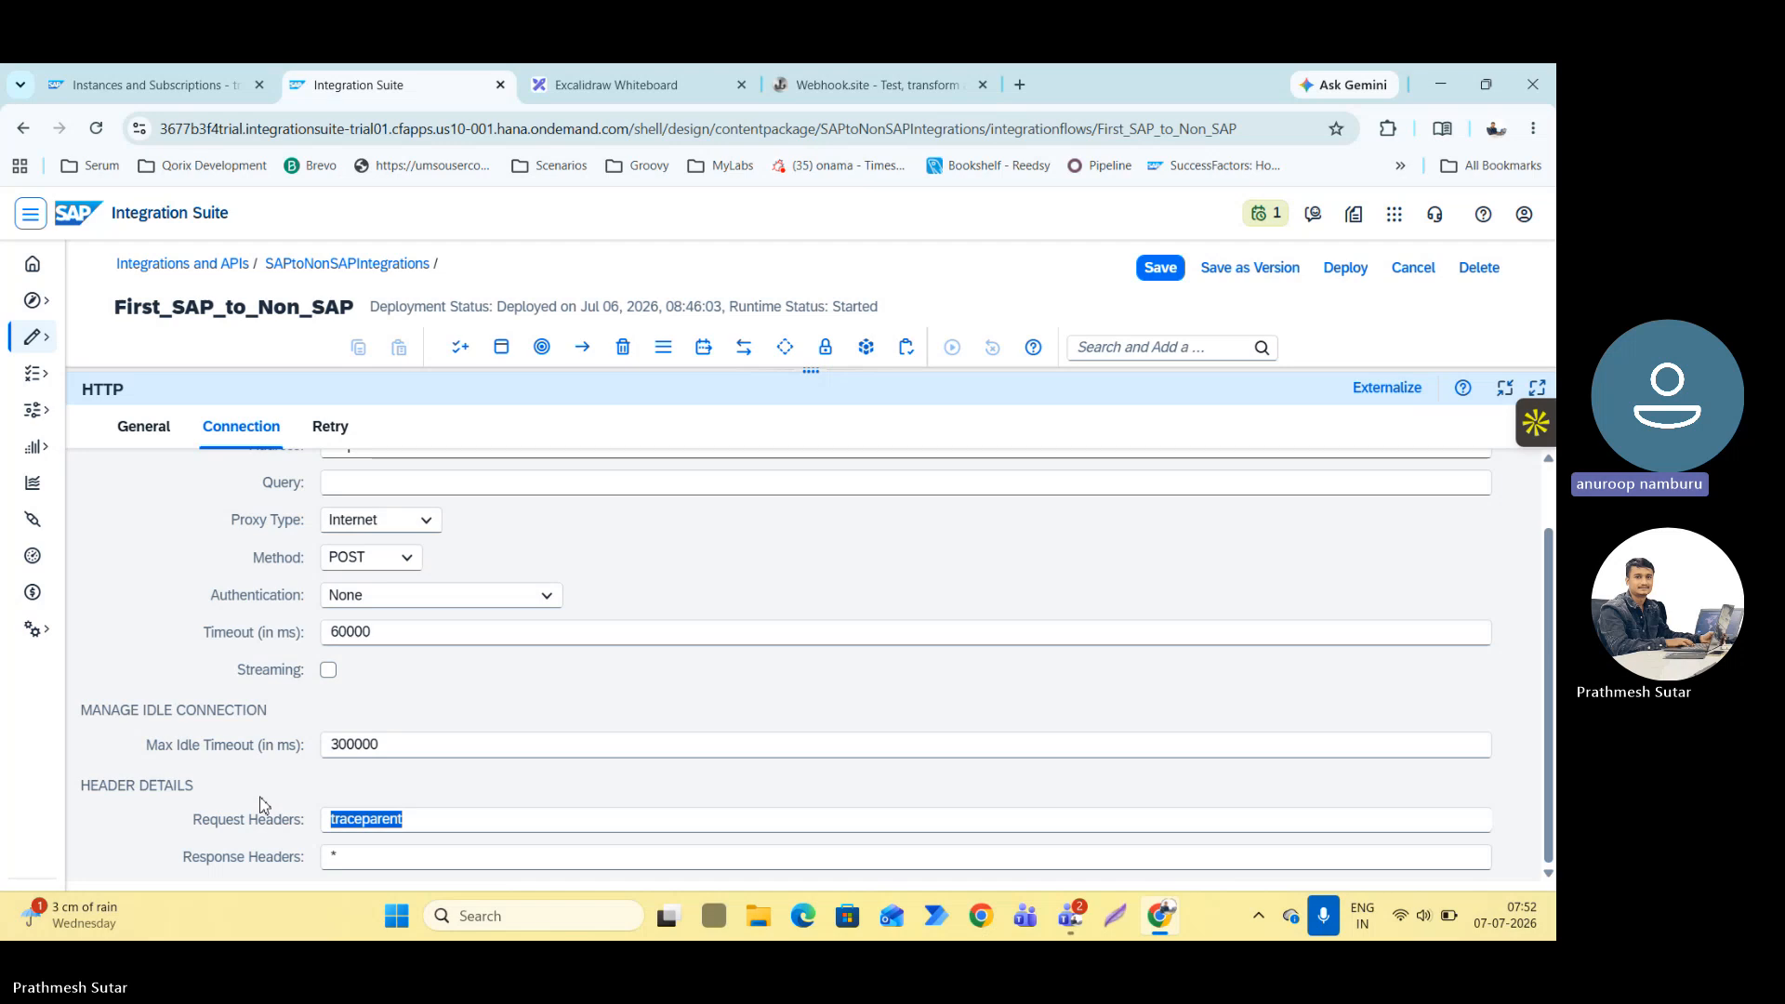
text(*)
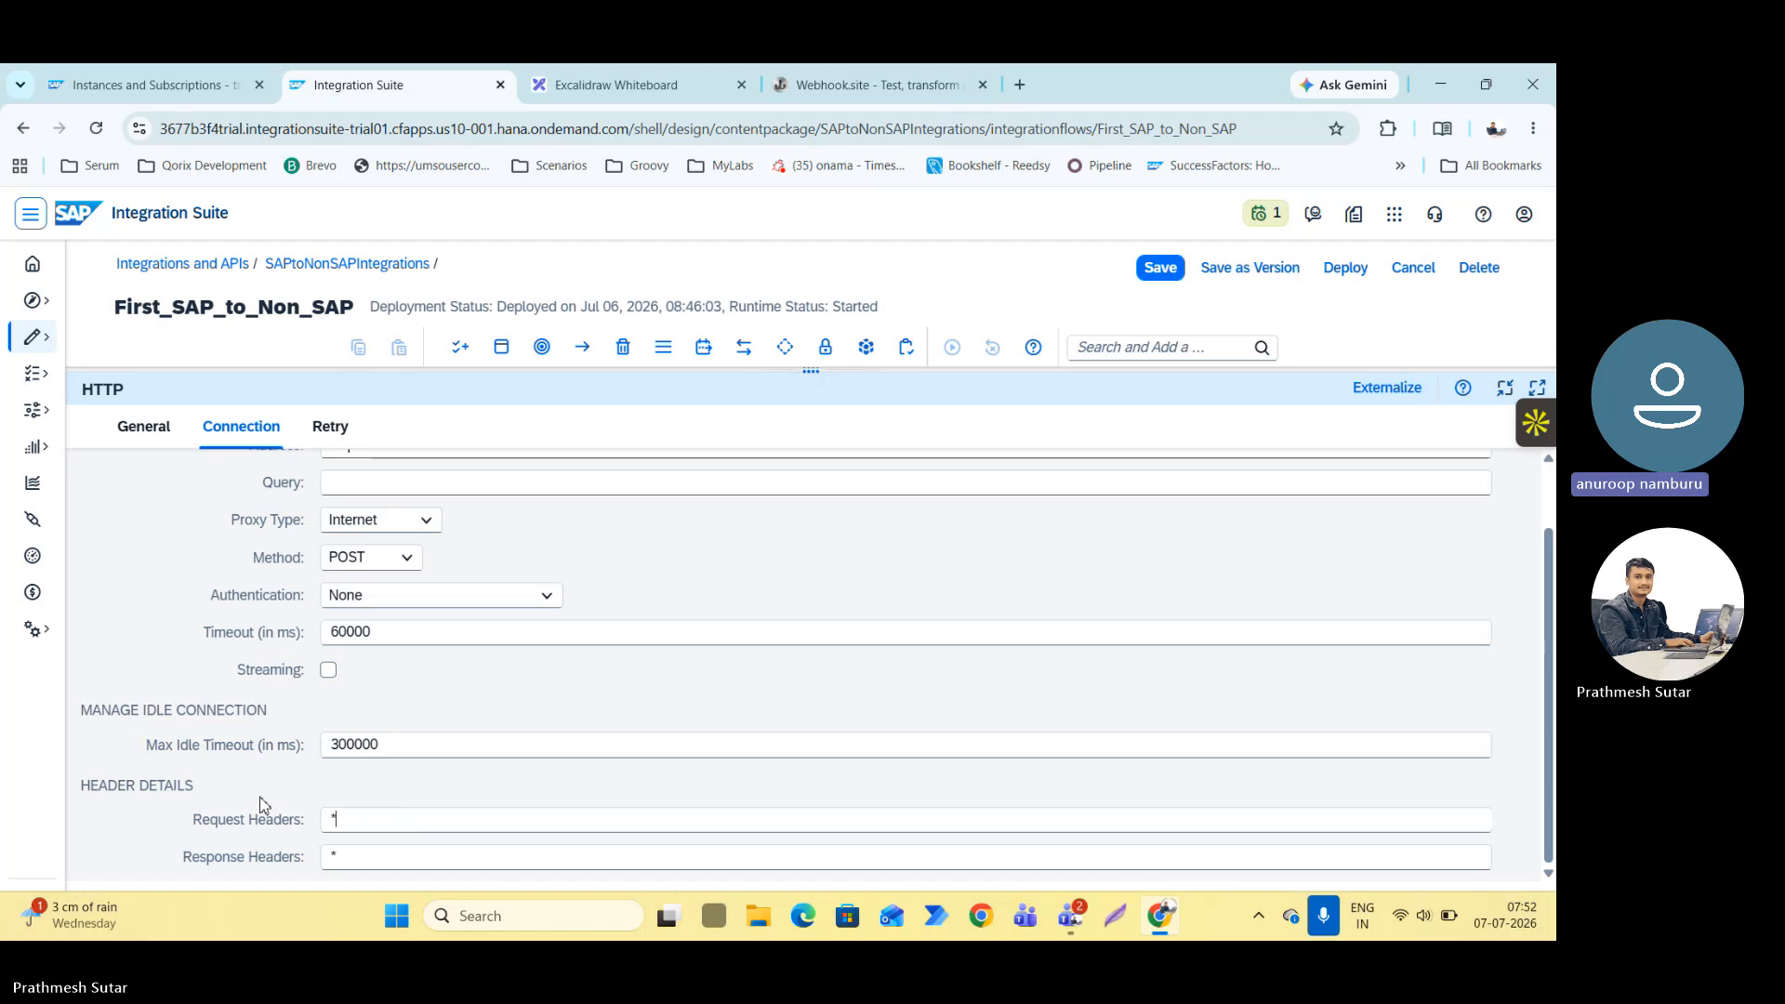
click(1506, 388)
click(1159, 270)
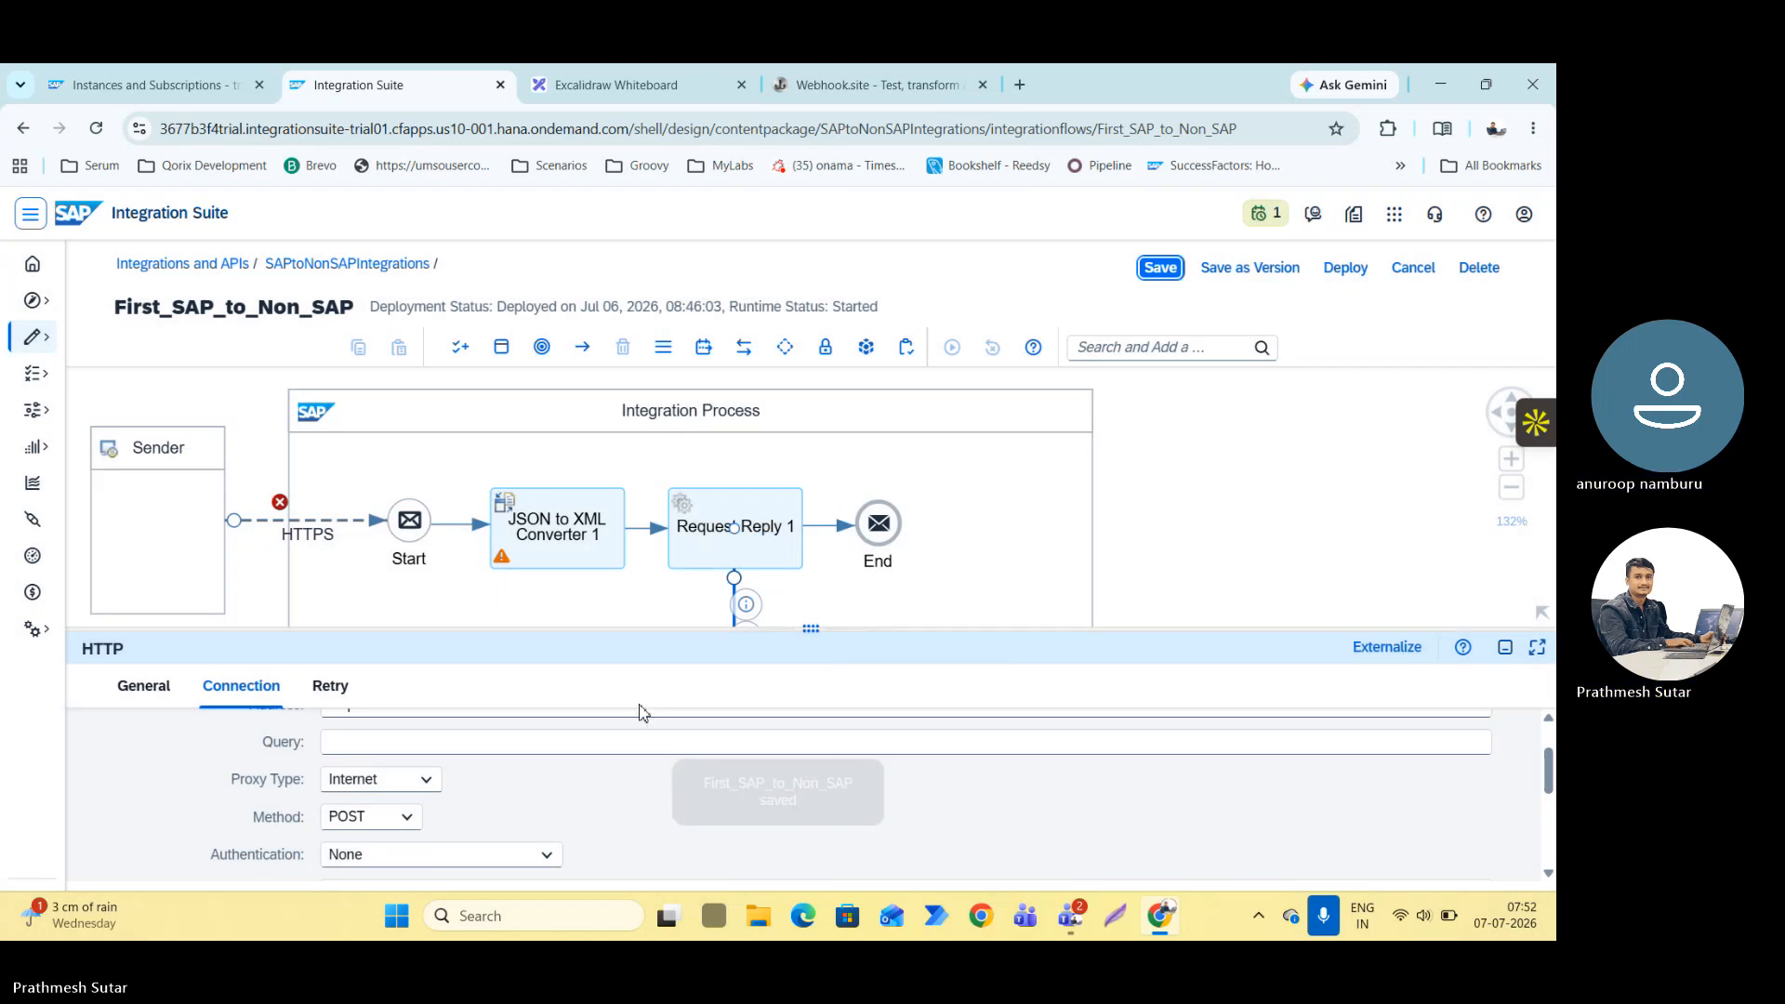
Turn off CSRF protection in the connection settings of the Sender's HTTPS channel.
drag(597, 631, 472, 830)
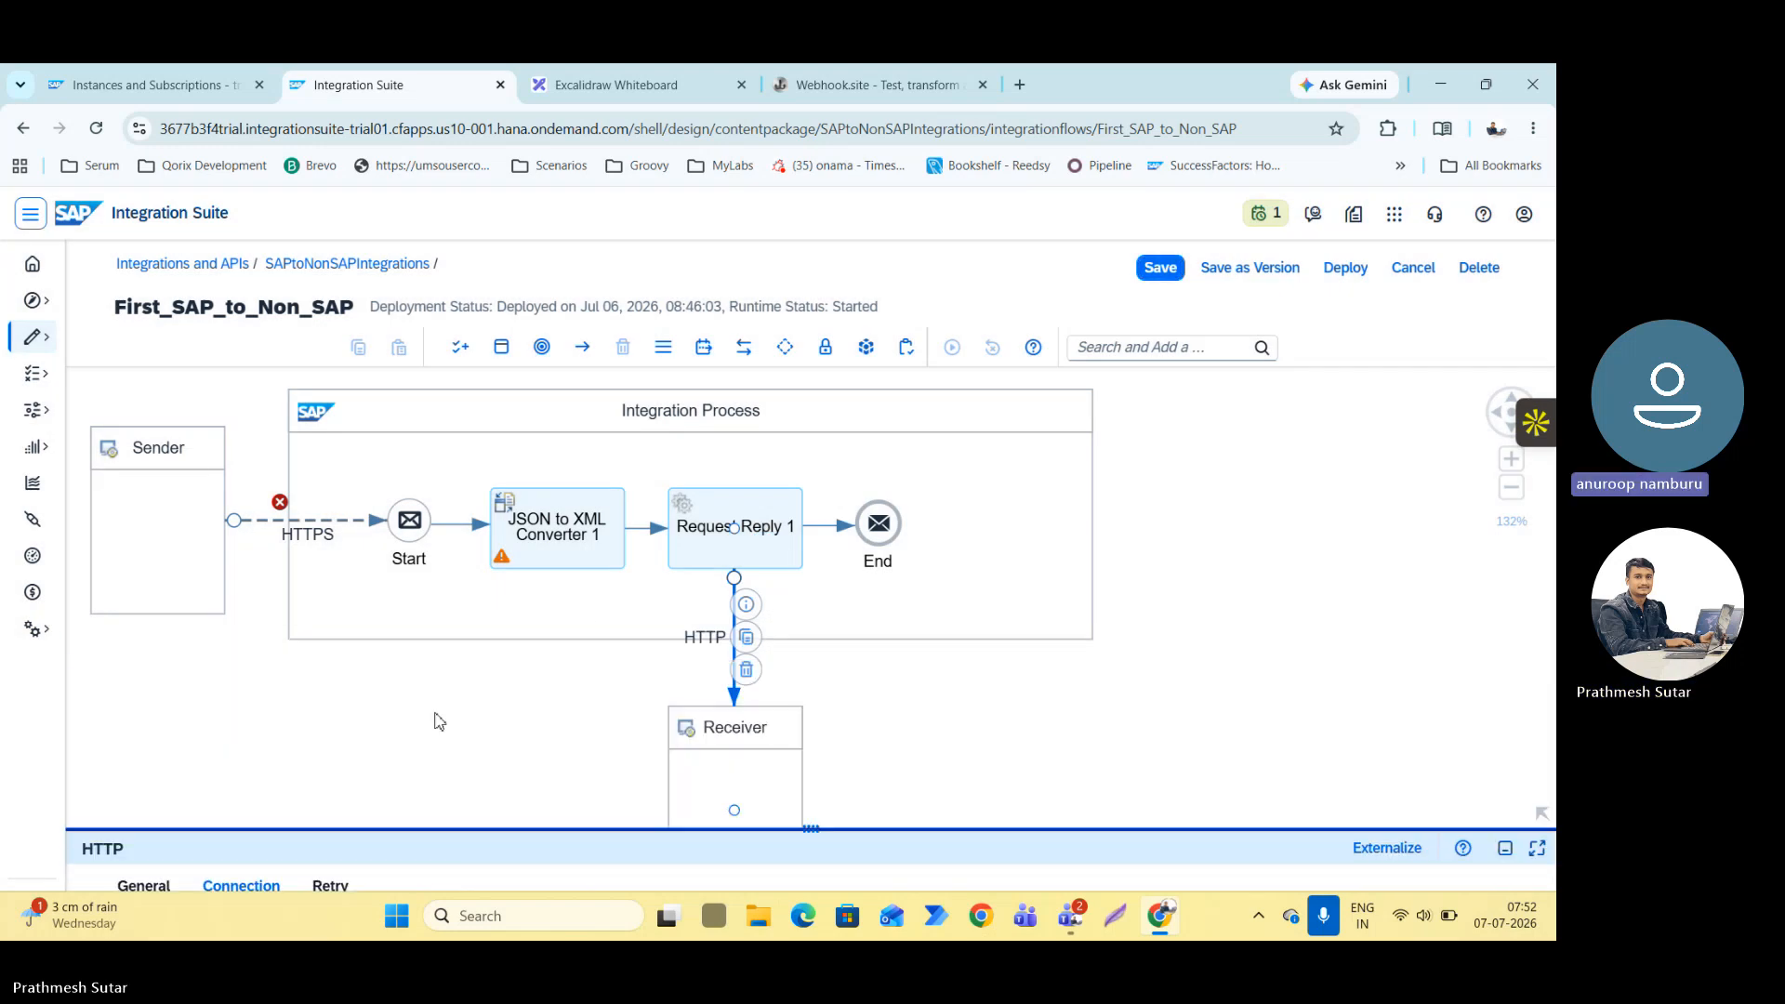
click(267, 523)
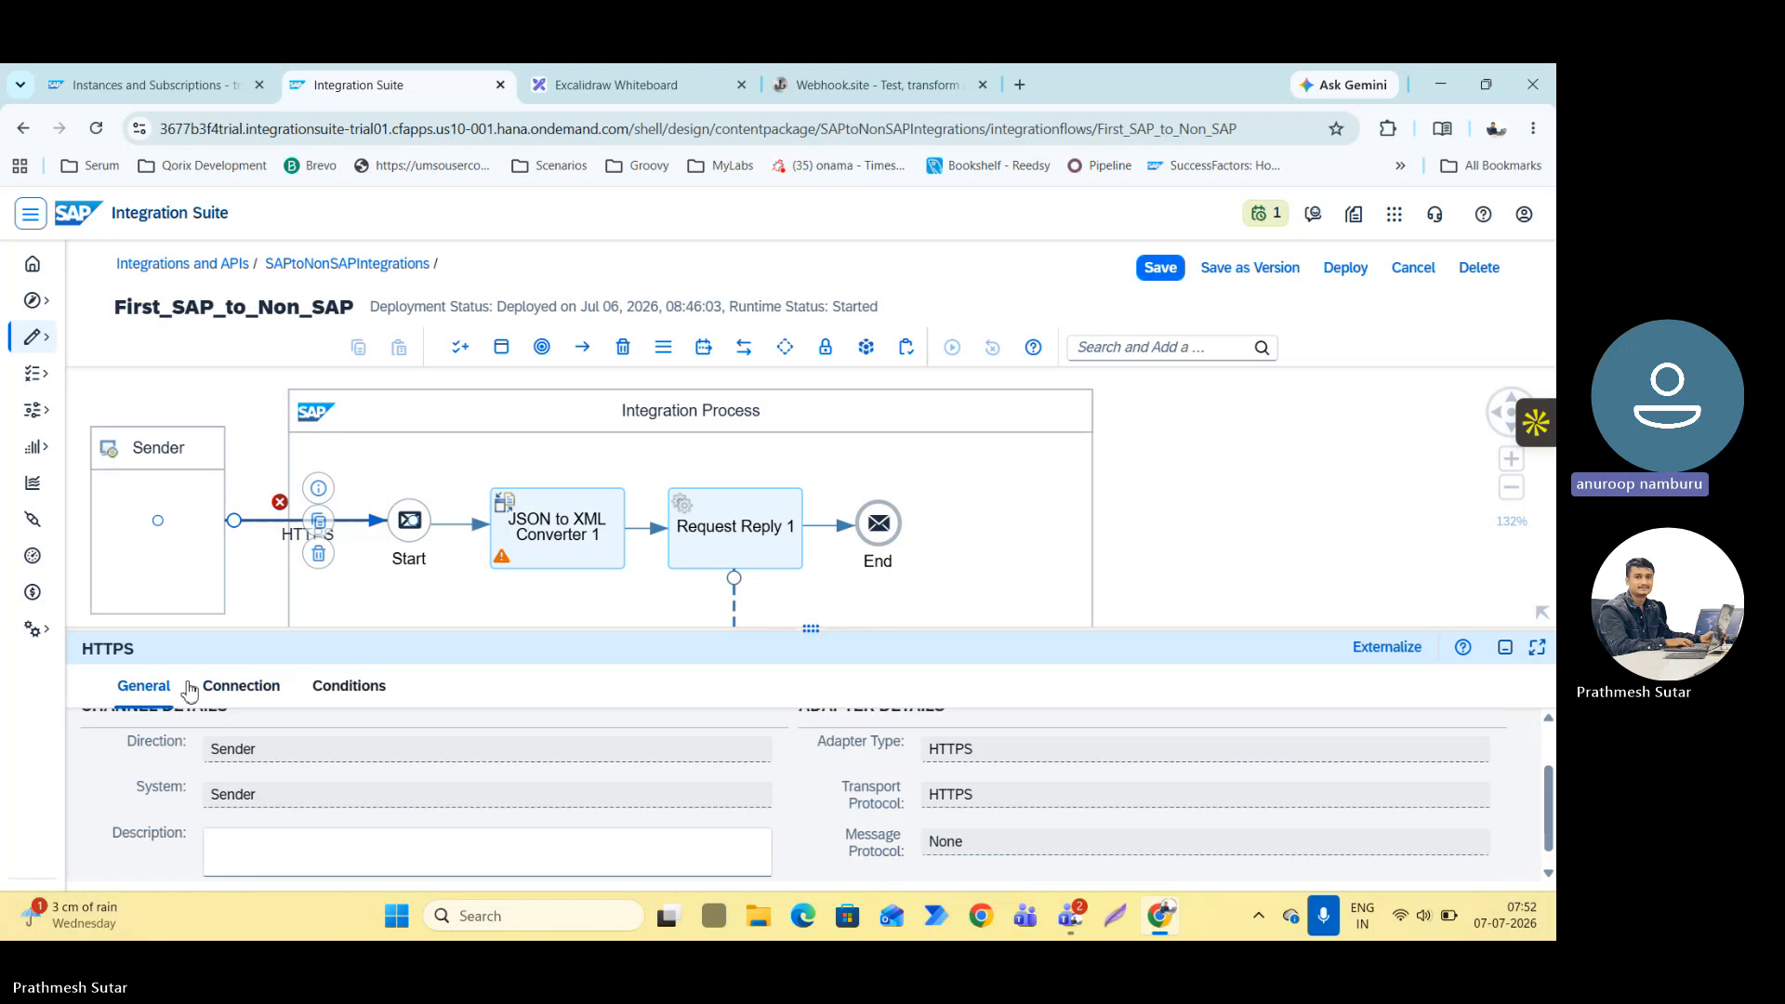
click(261, 683)
click(359, 744)
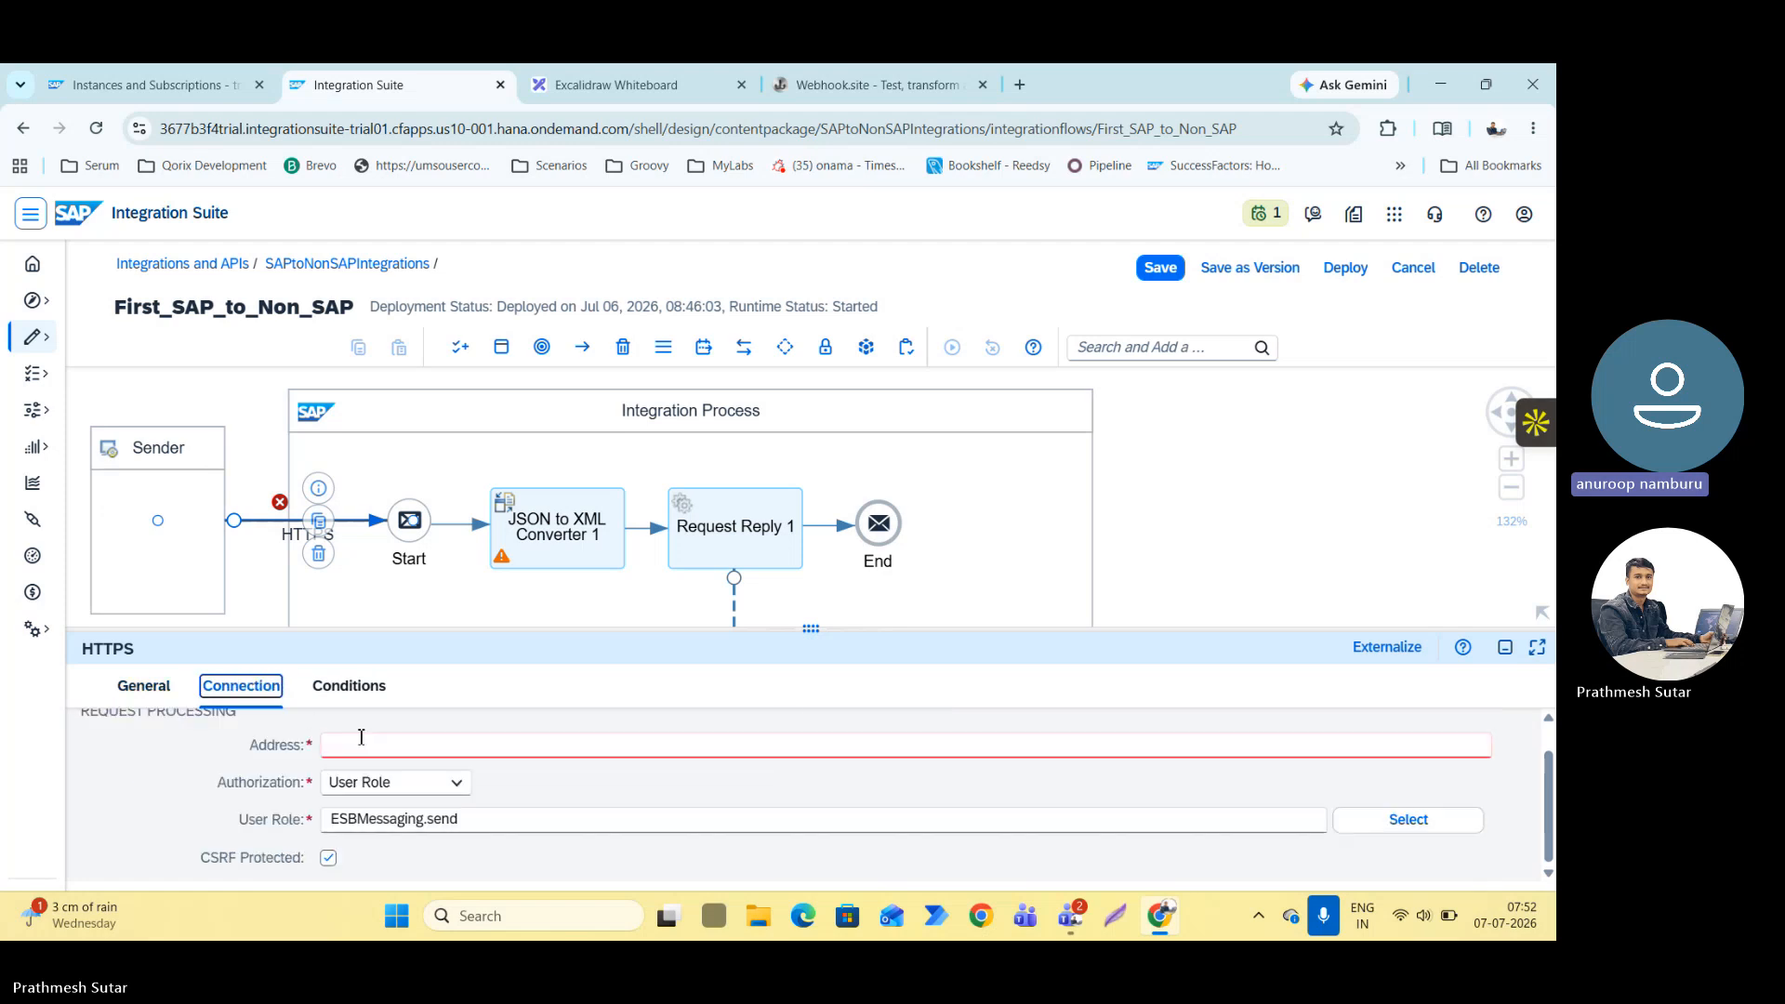
click(328, 857)
click(357, 744)
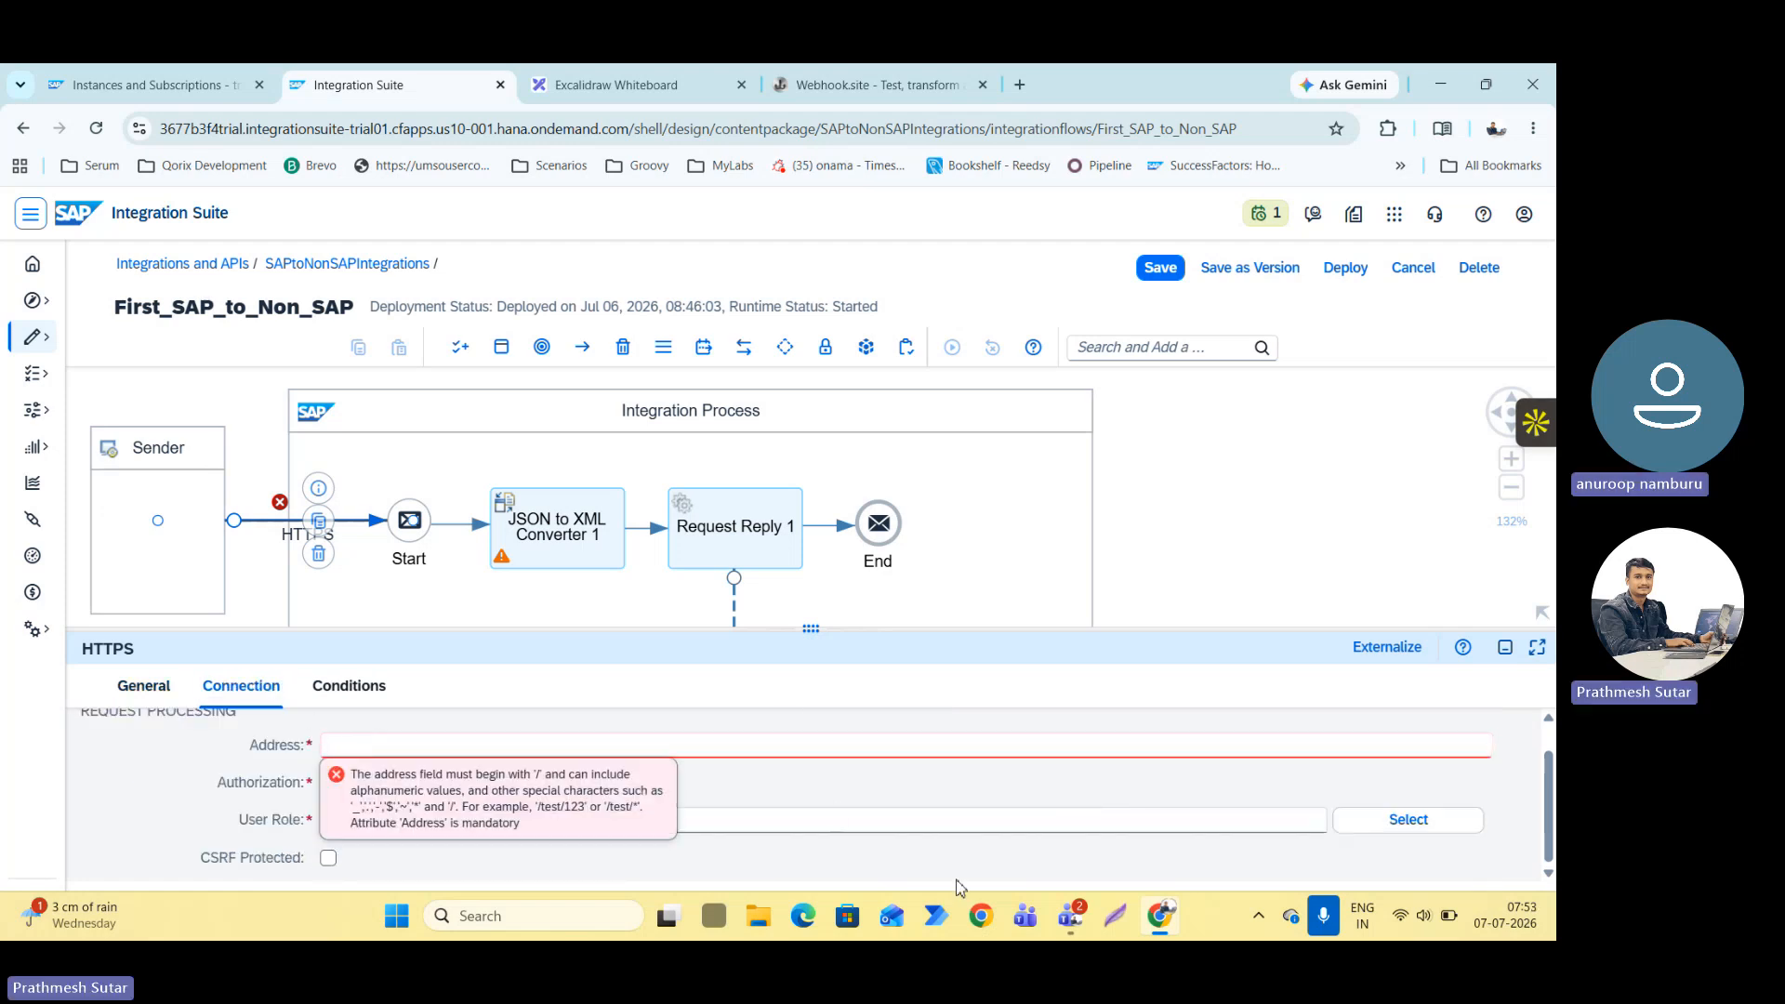
Search the web for postman in a new browser tab, open the Postman site and dismiss its device-access request.
click(555, 918)
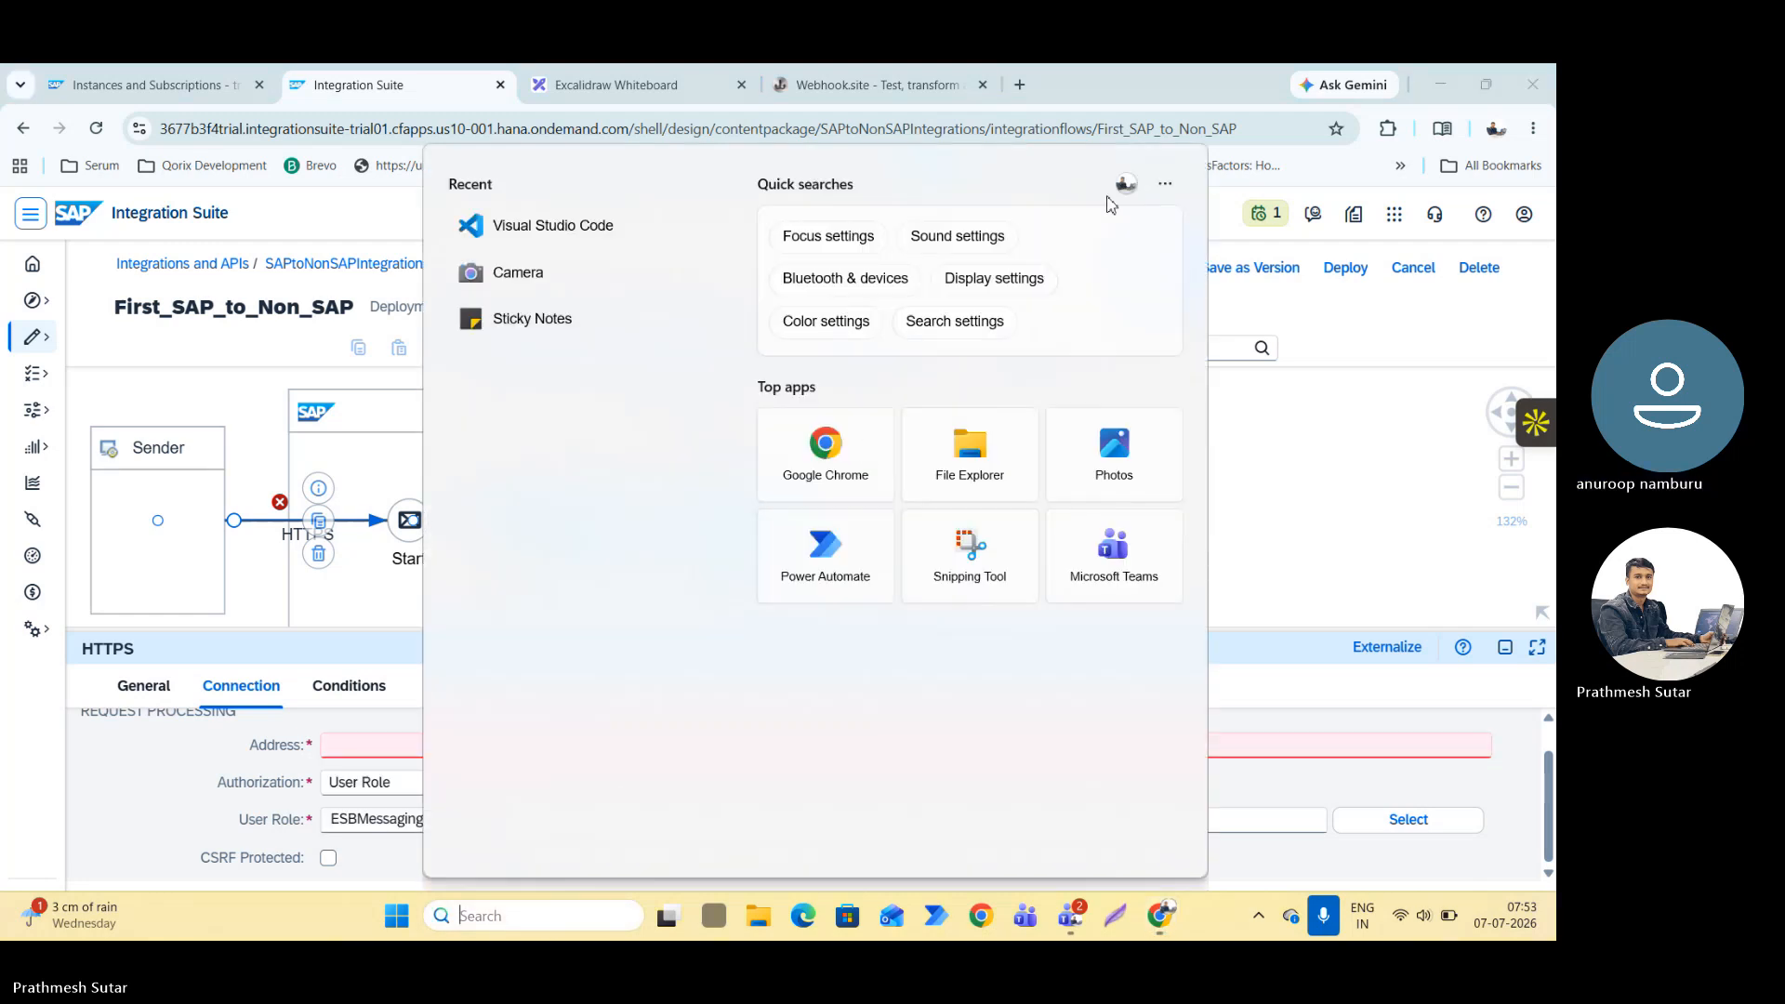
click(1020, 84)
text(po)
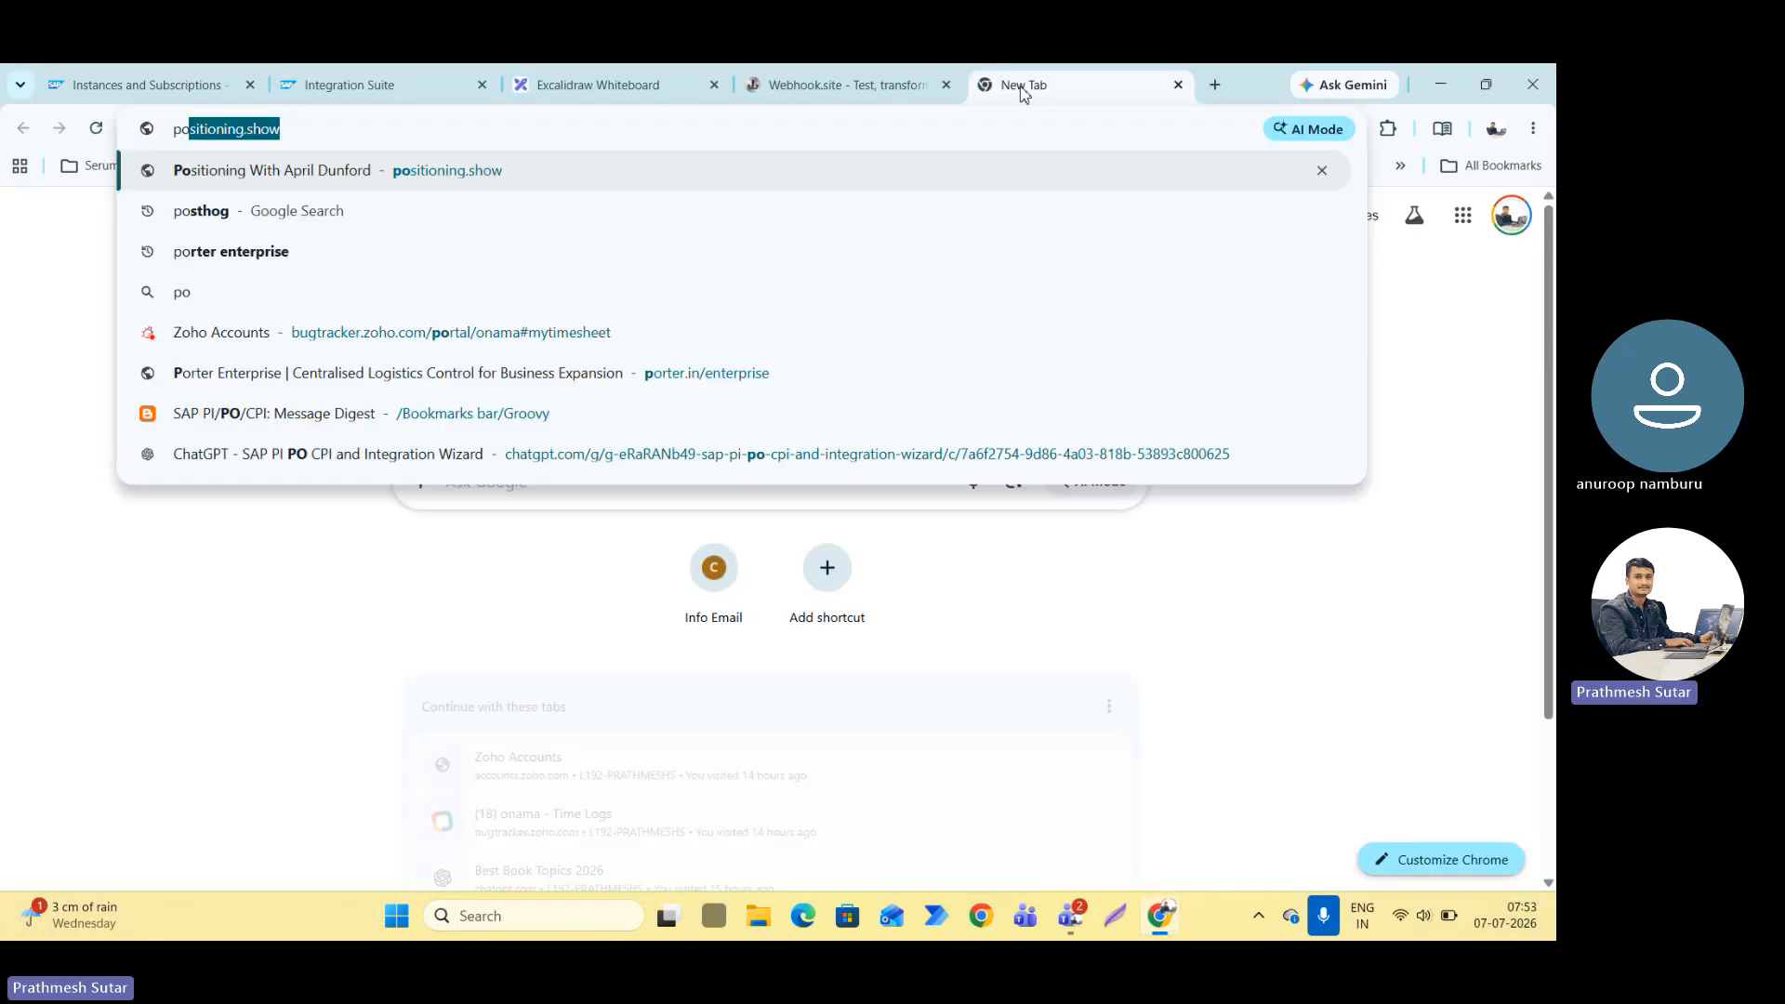
text(st)
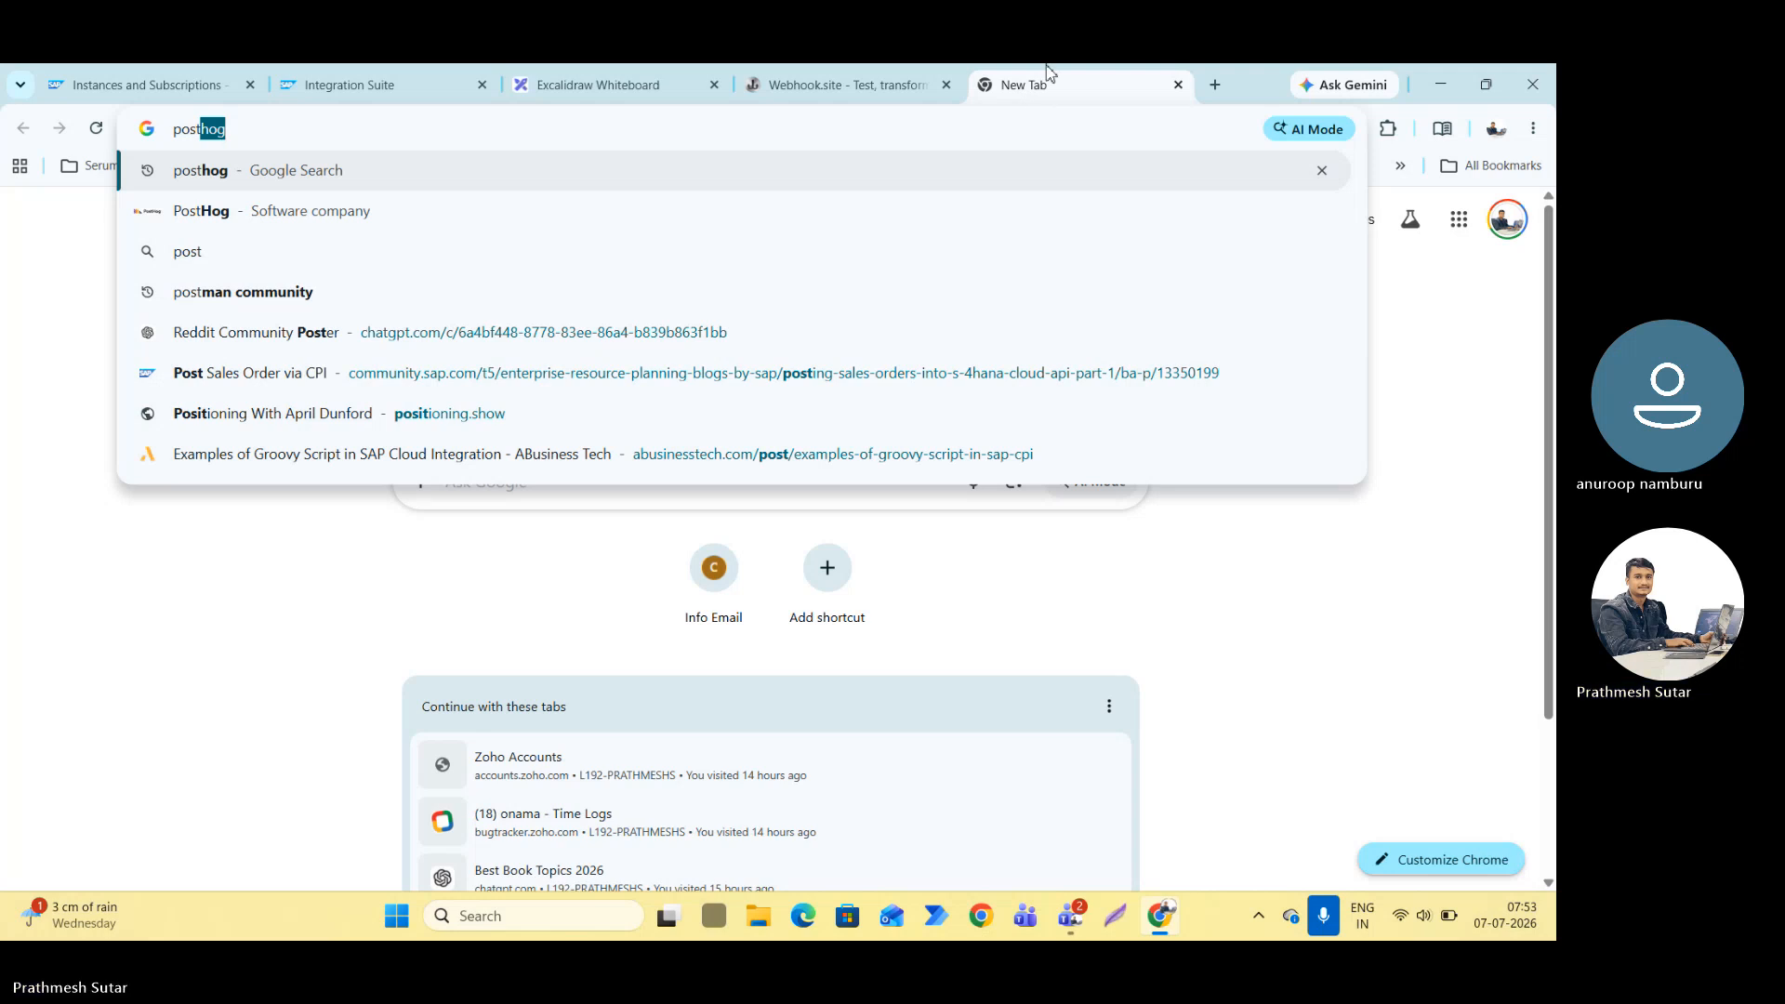
text(man)
key(Return)
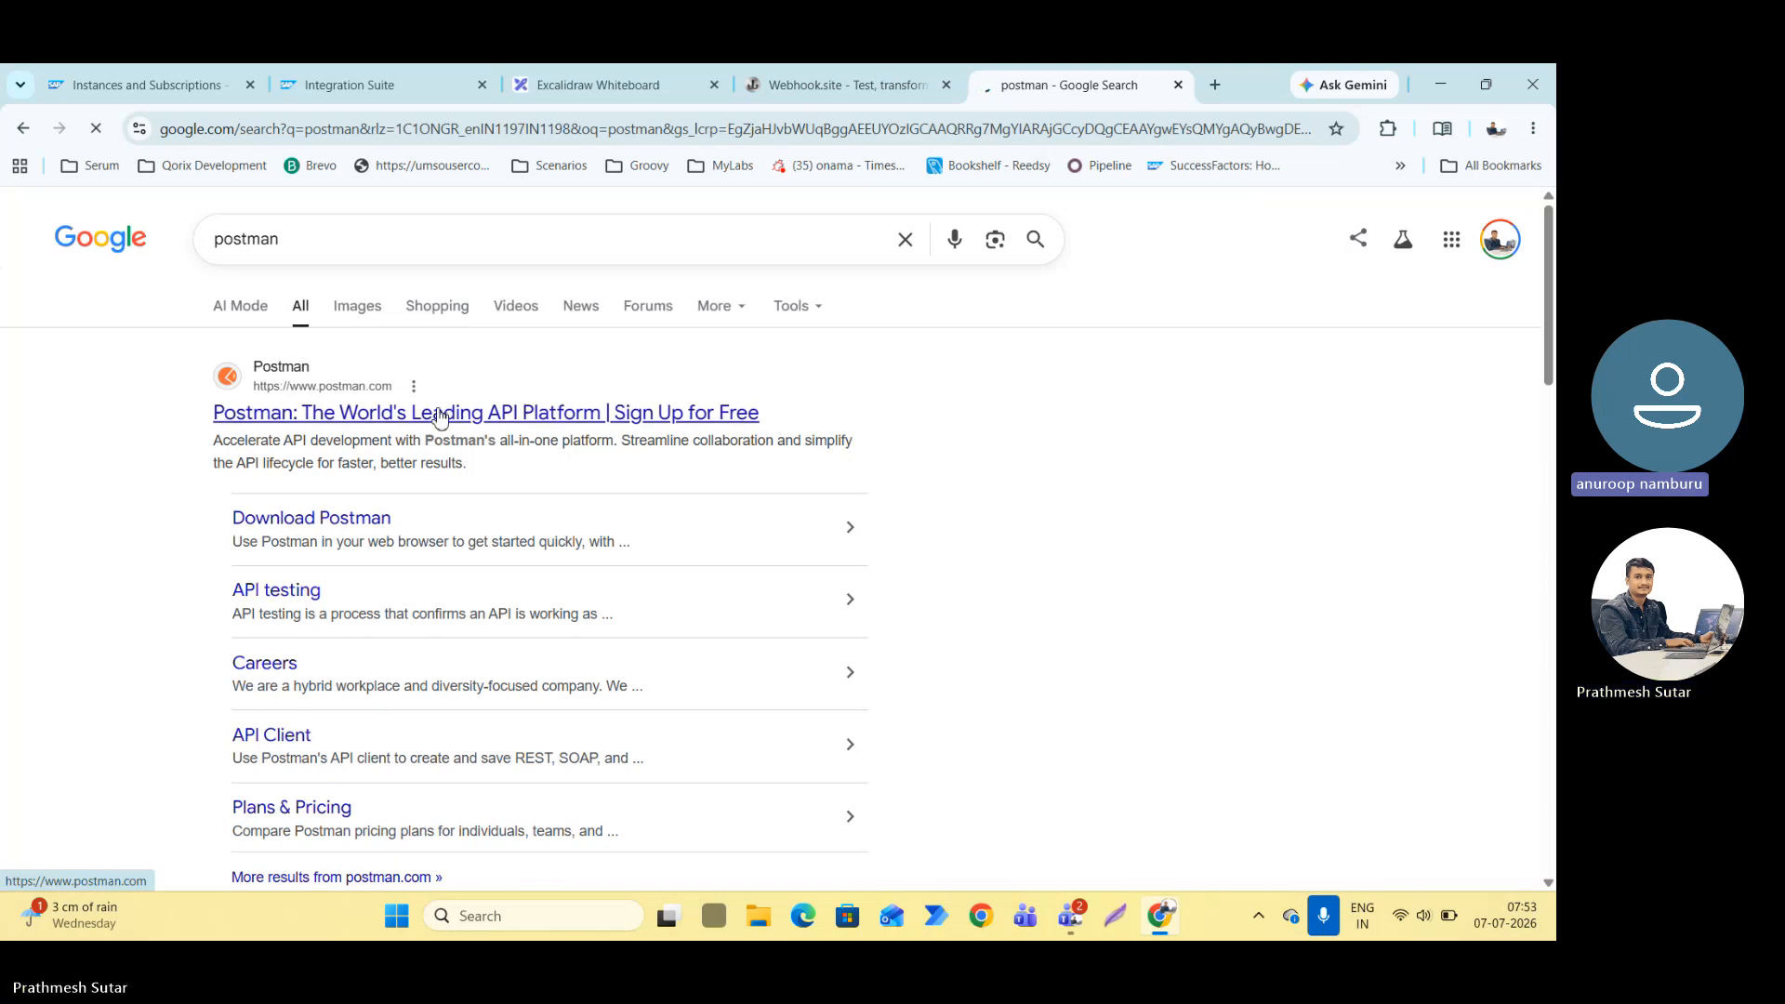
click(460, 421)
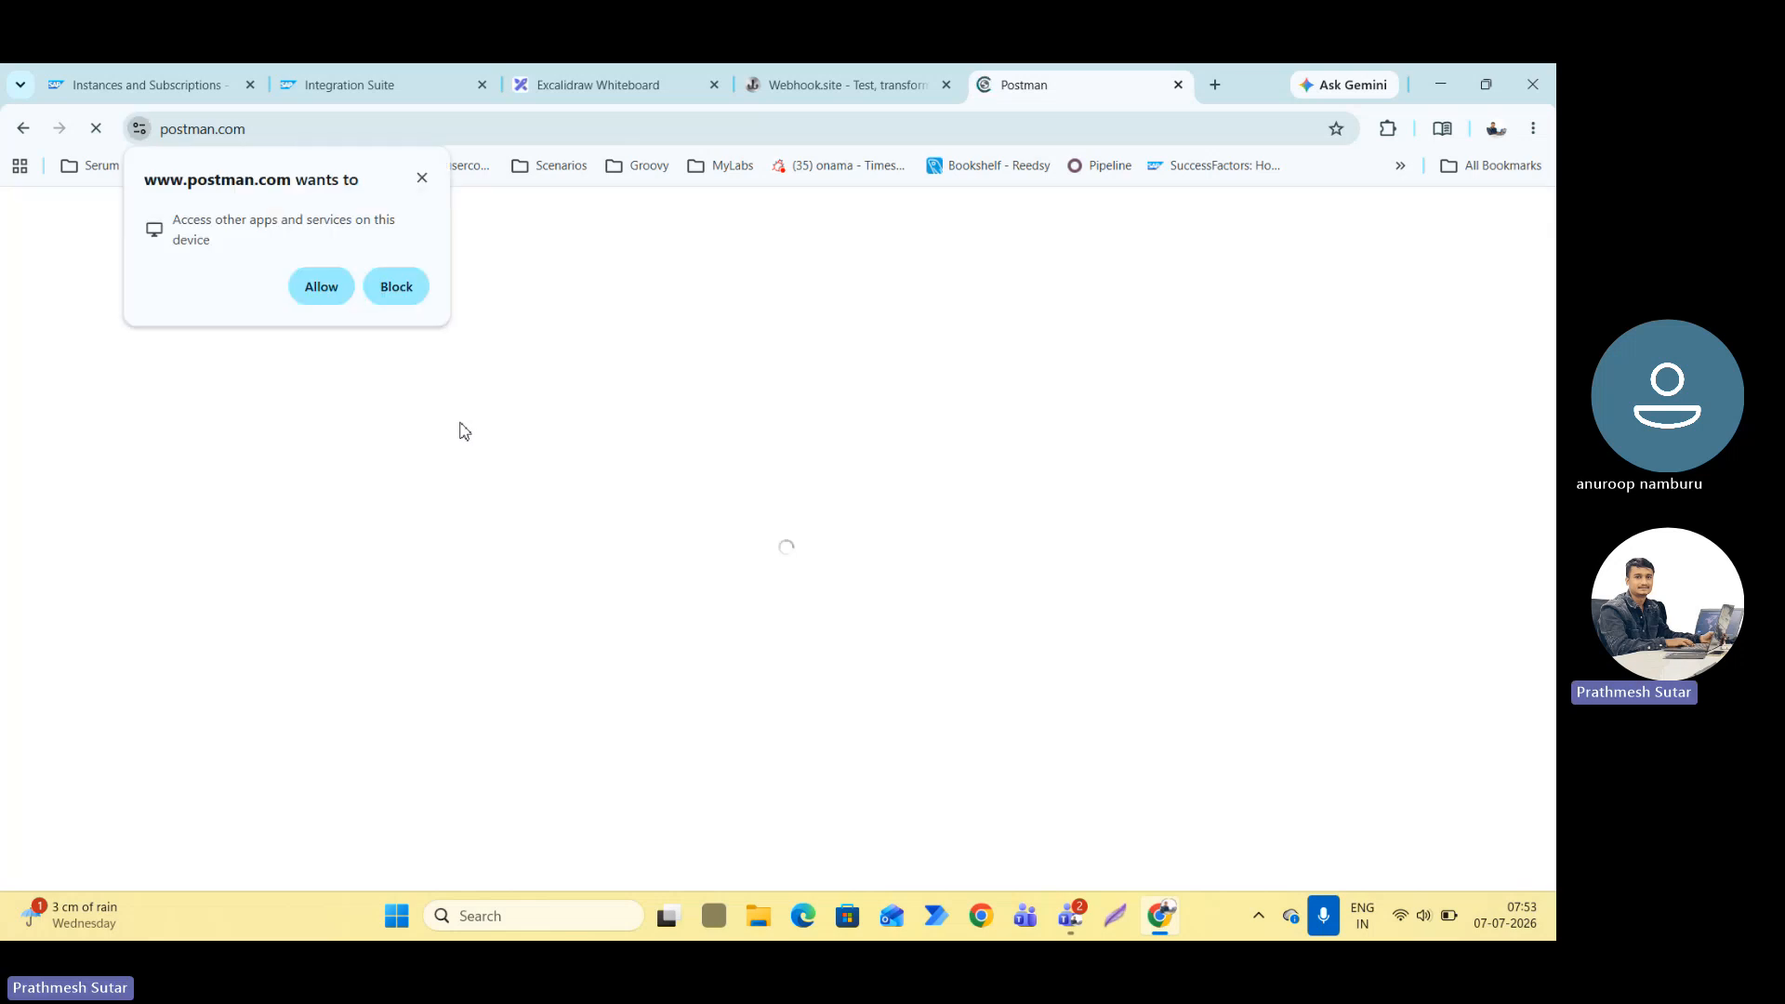
click(421, 177)
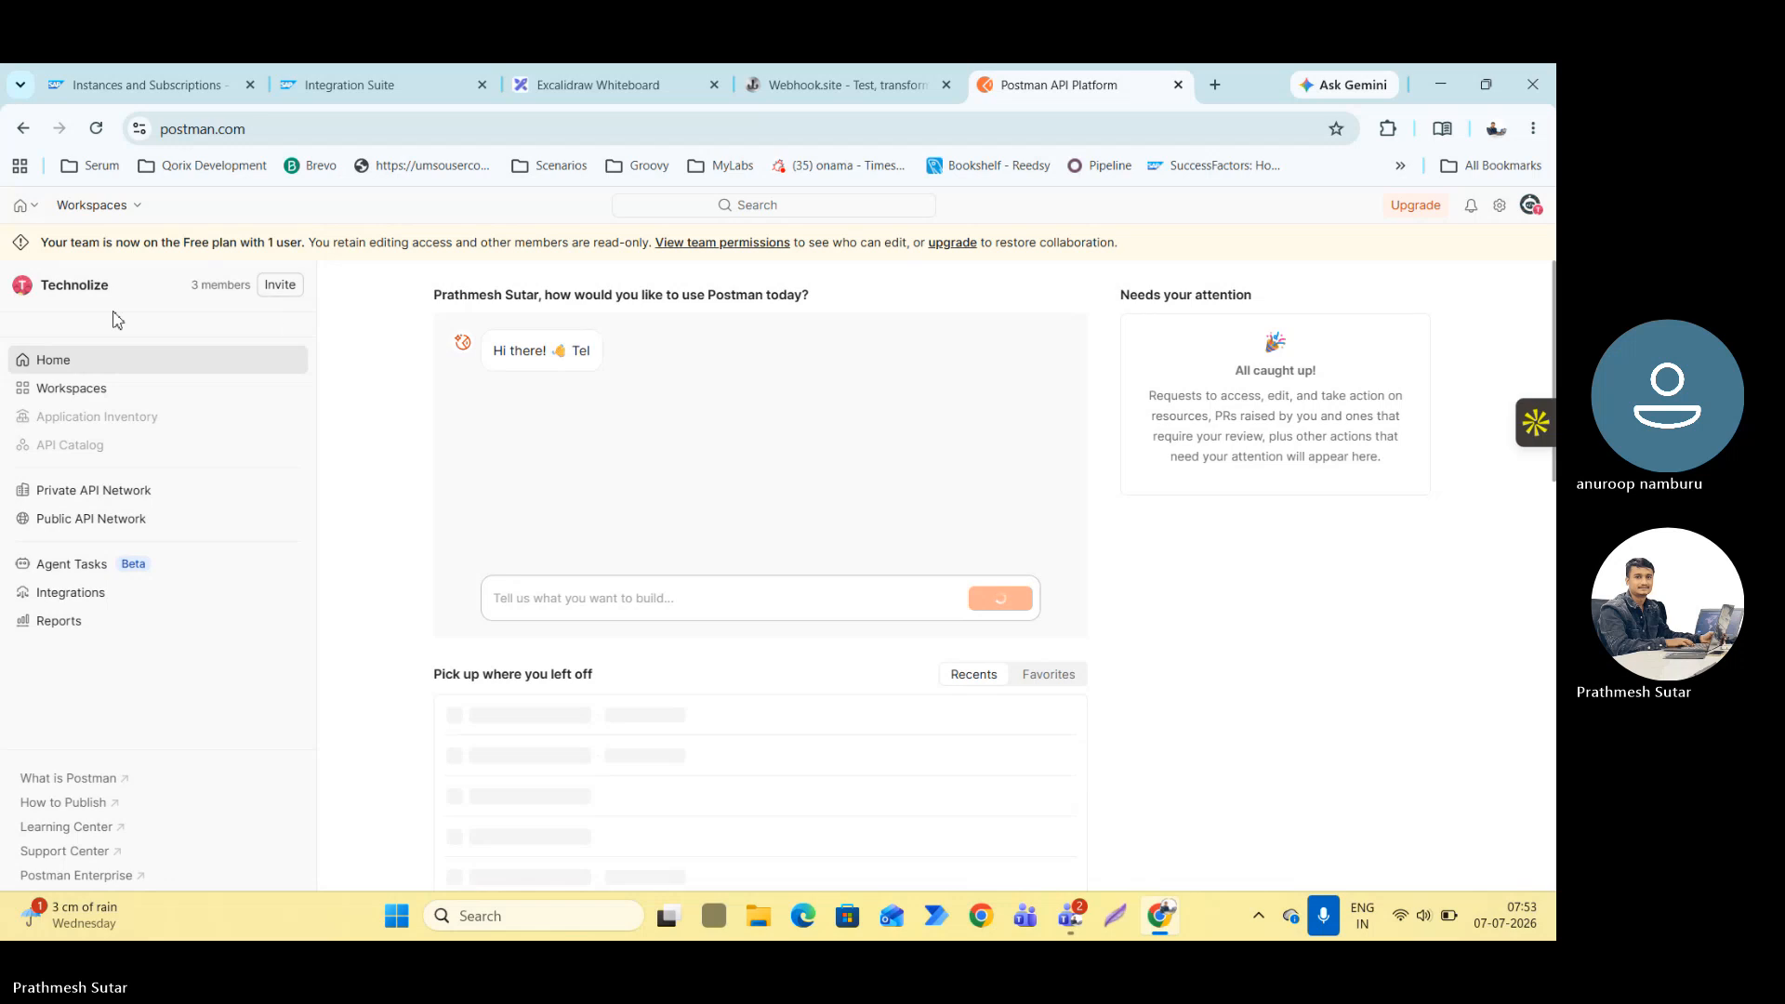
Open the private My Workspace in Postman and look through its collections.
click(139, 209)
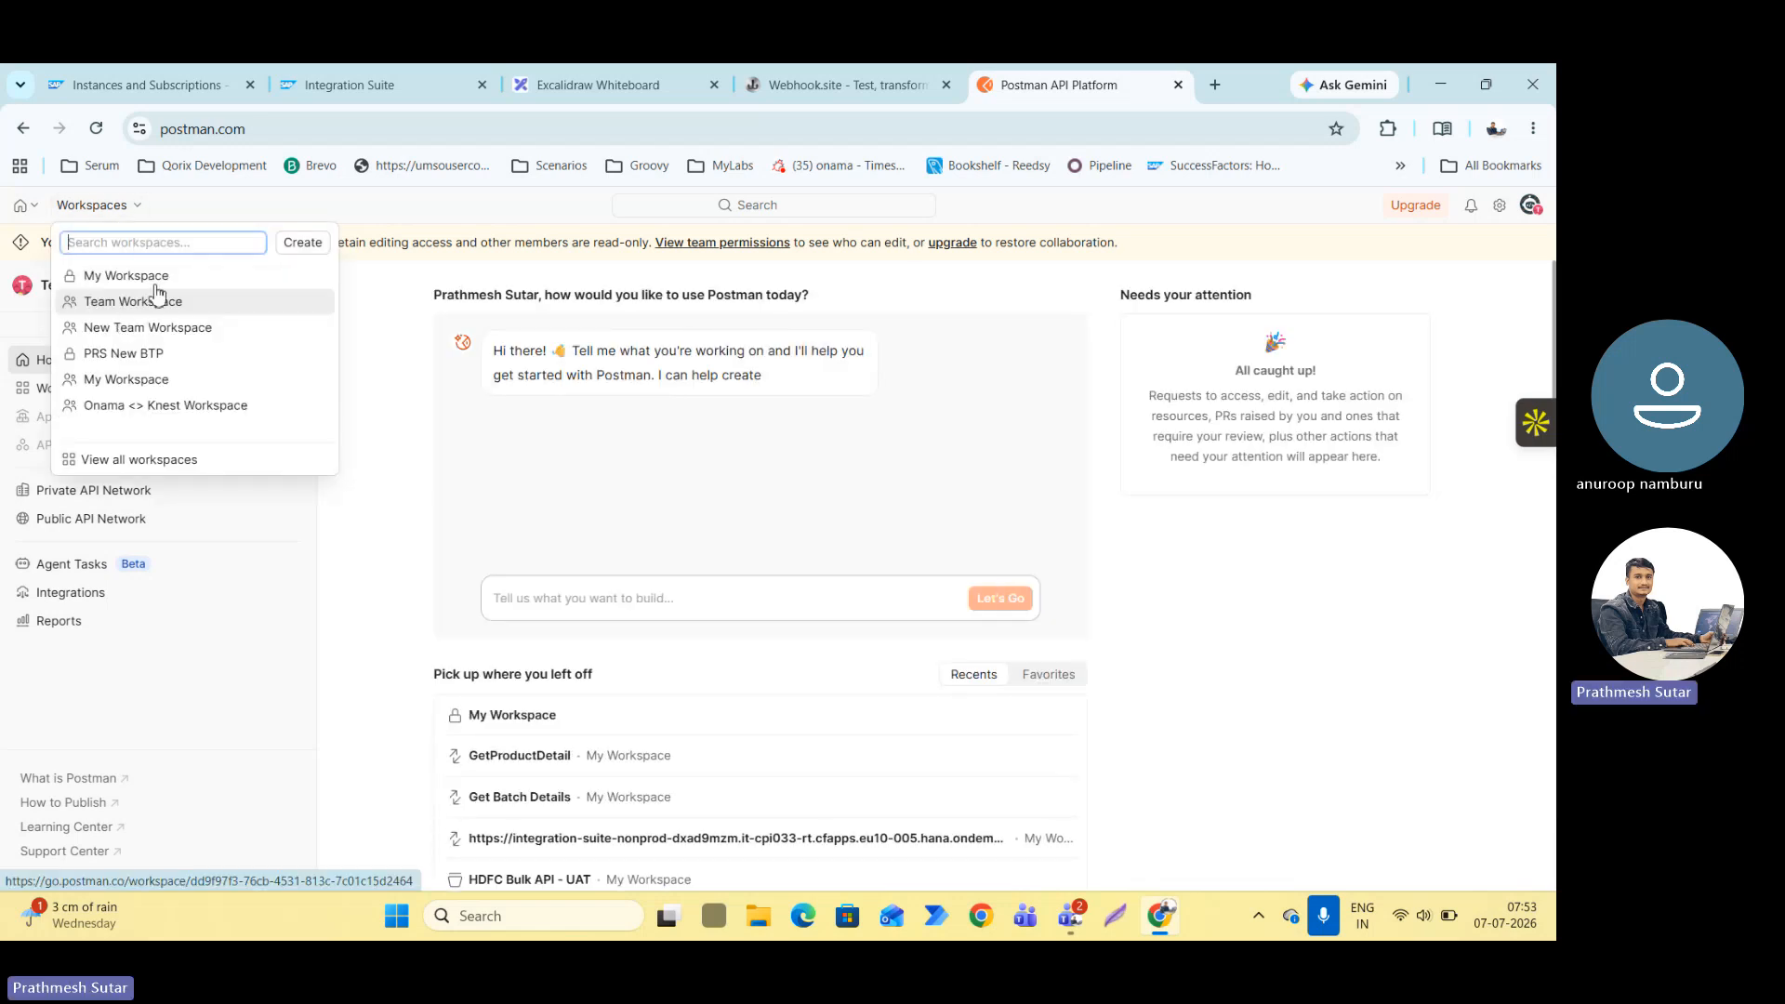
click(164, 279)
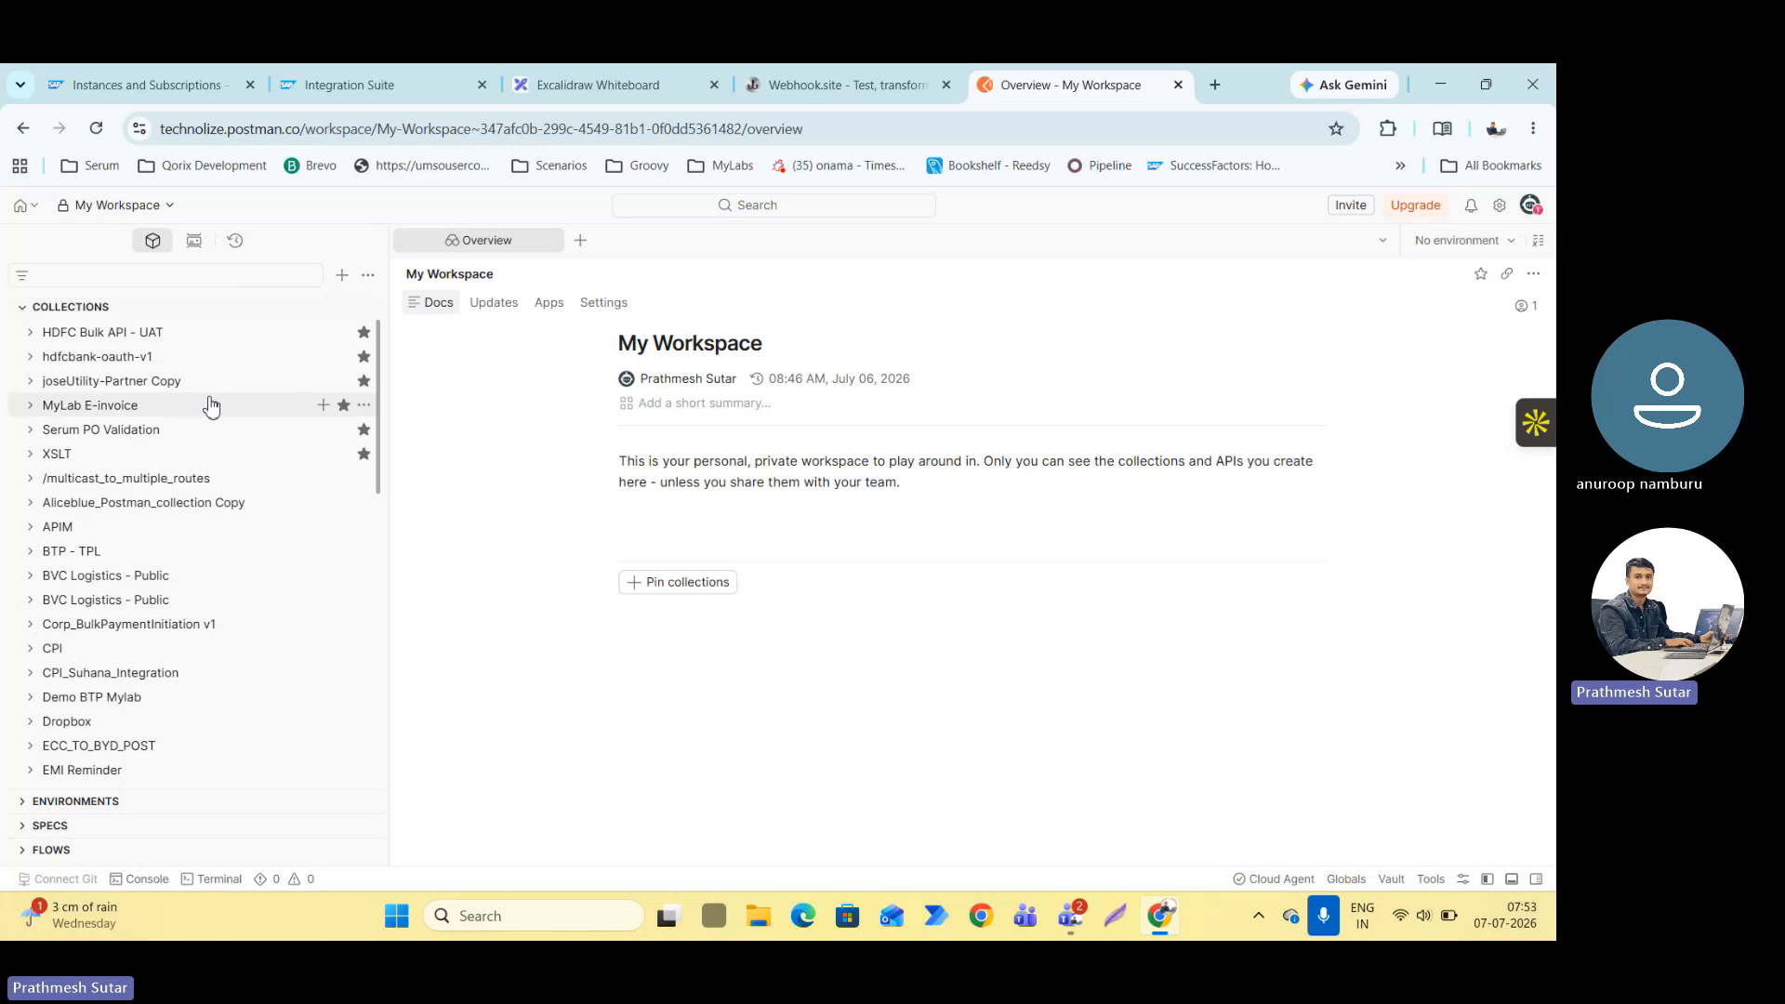
scroll(207, 402, down, 10)
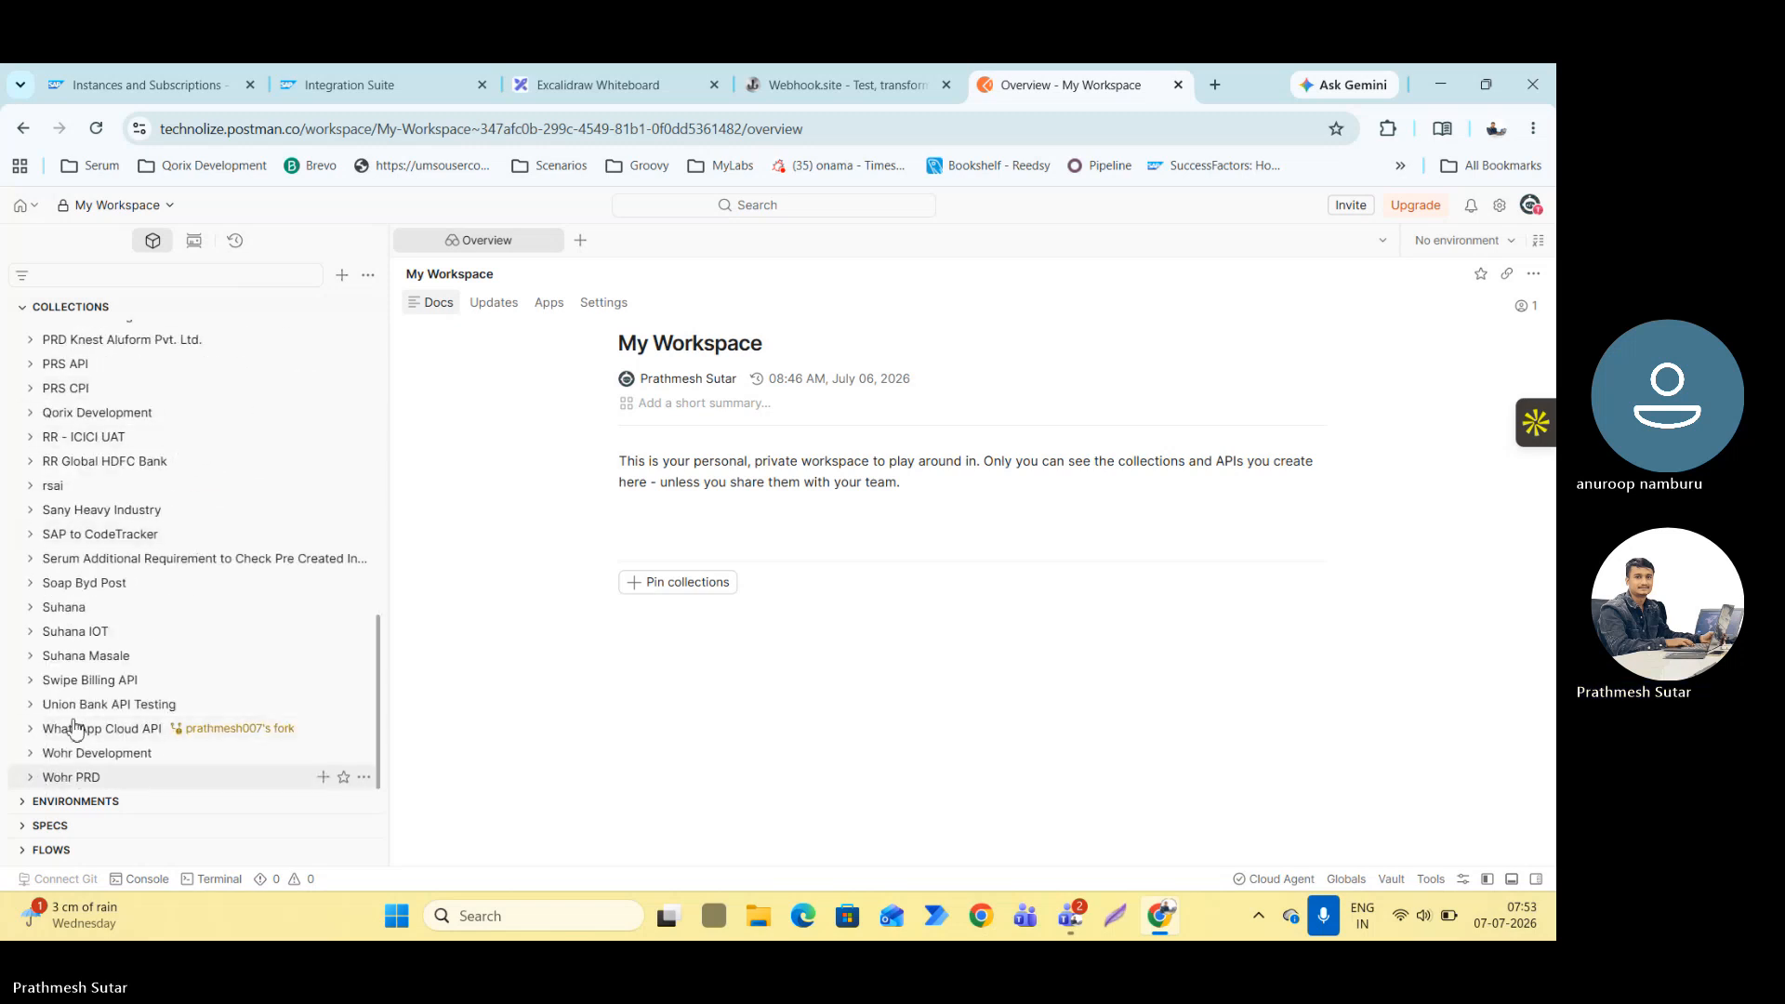
scroll(74, 651, up, 10)
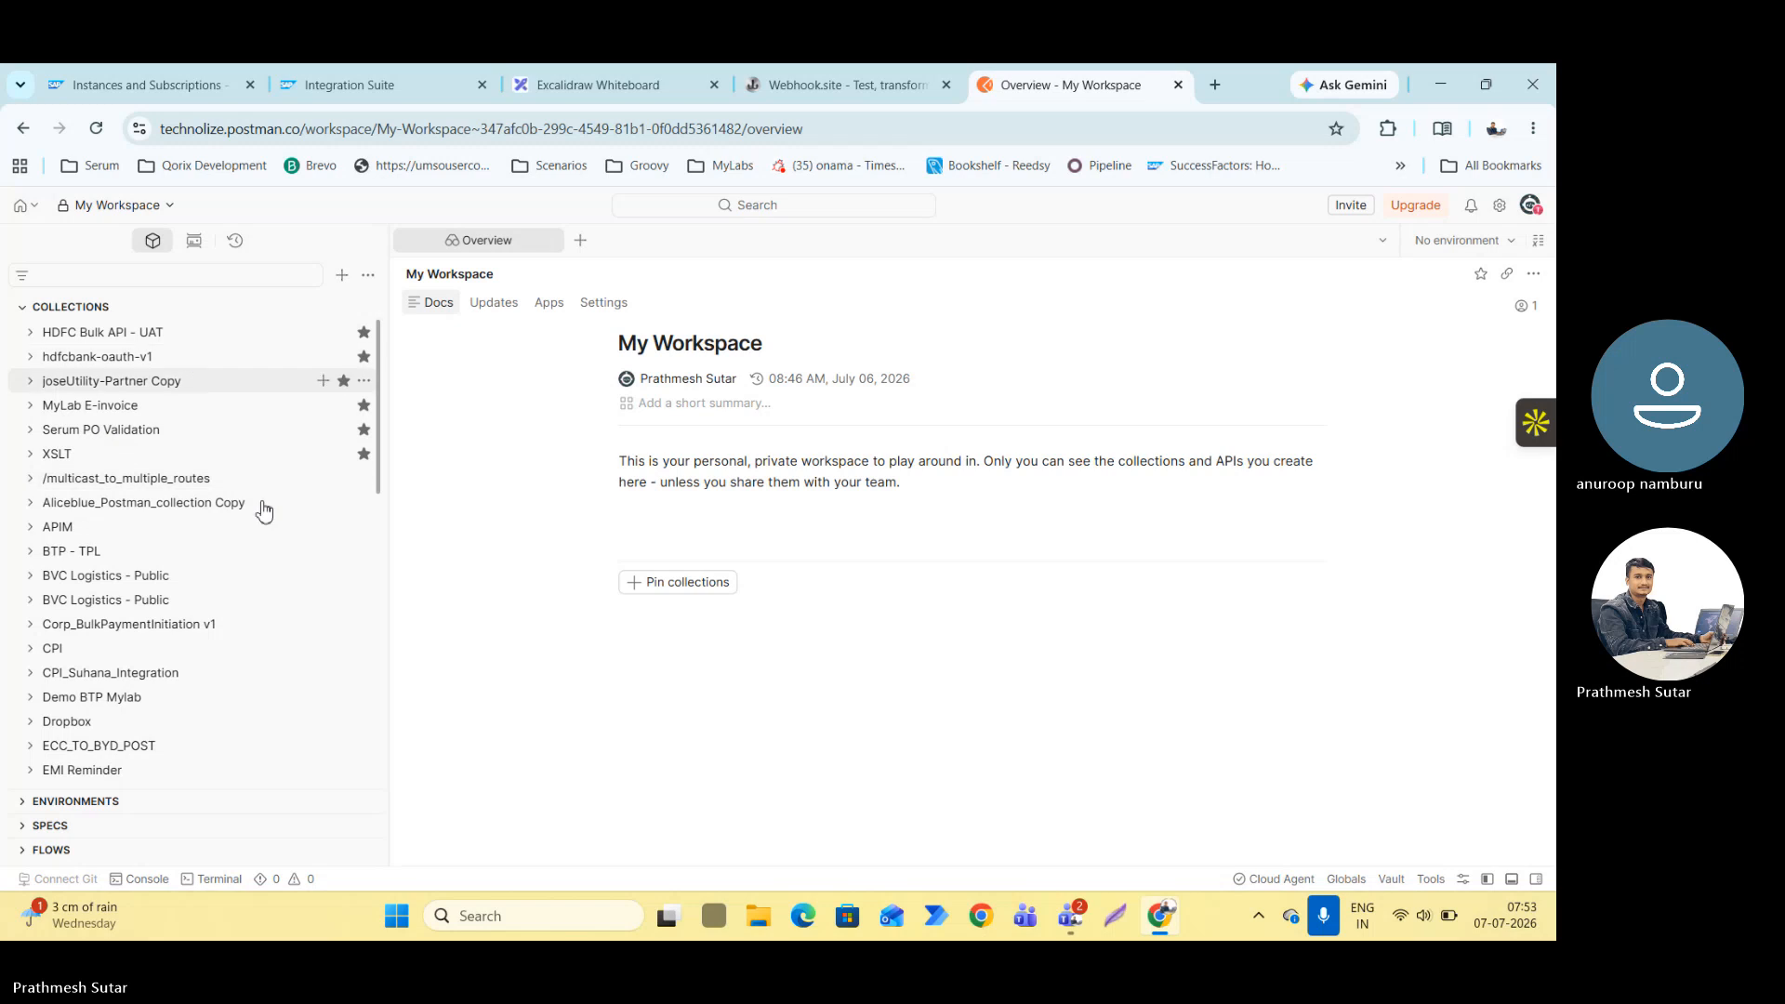
Create a new request in the Postman workspace and set its method to POST.
click(578, 246)
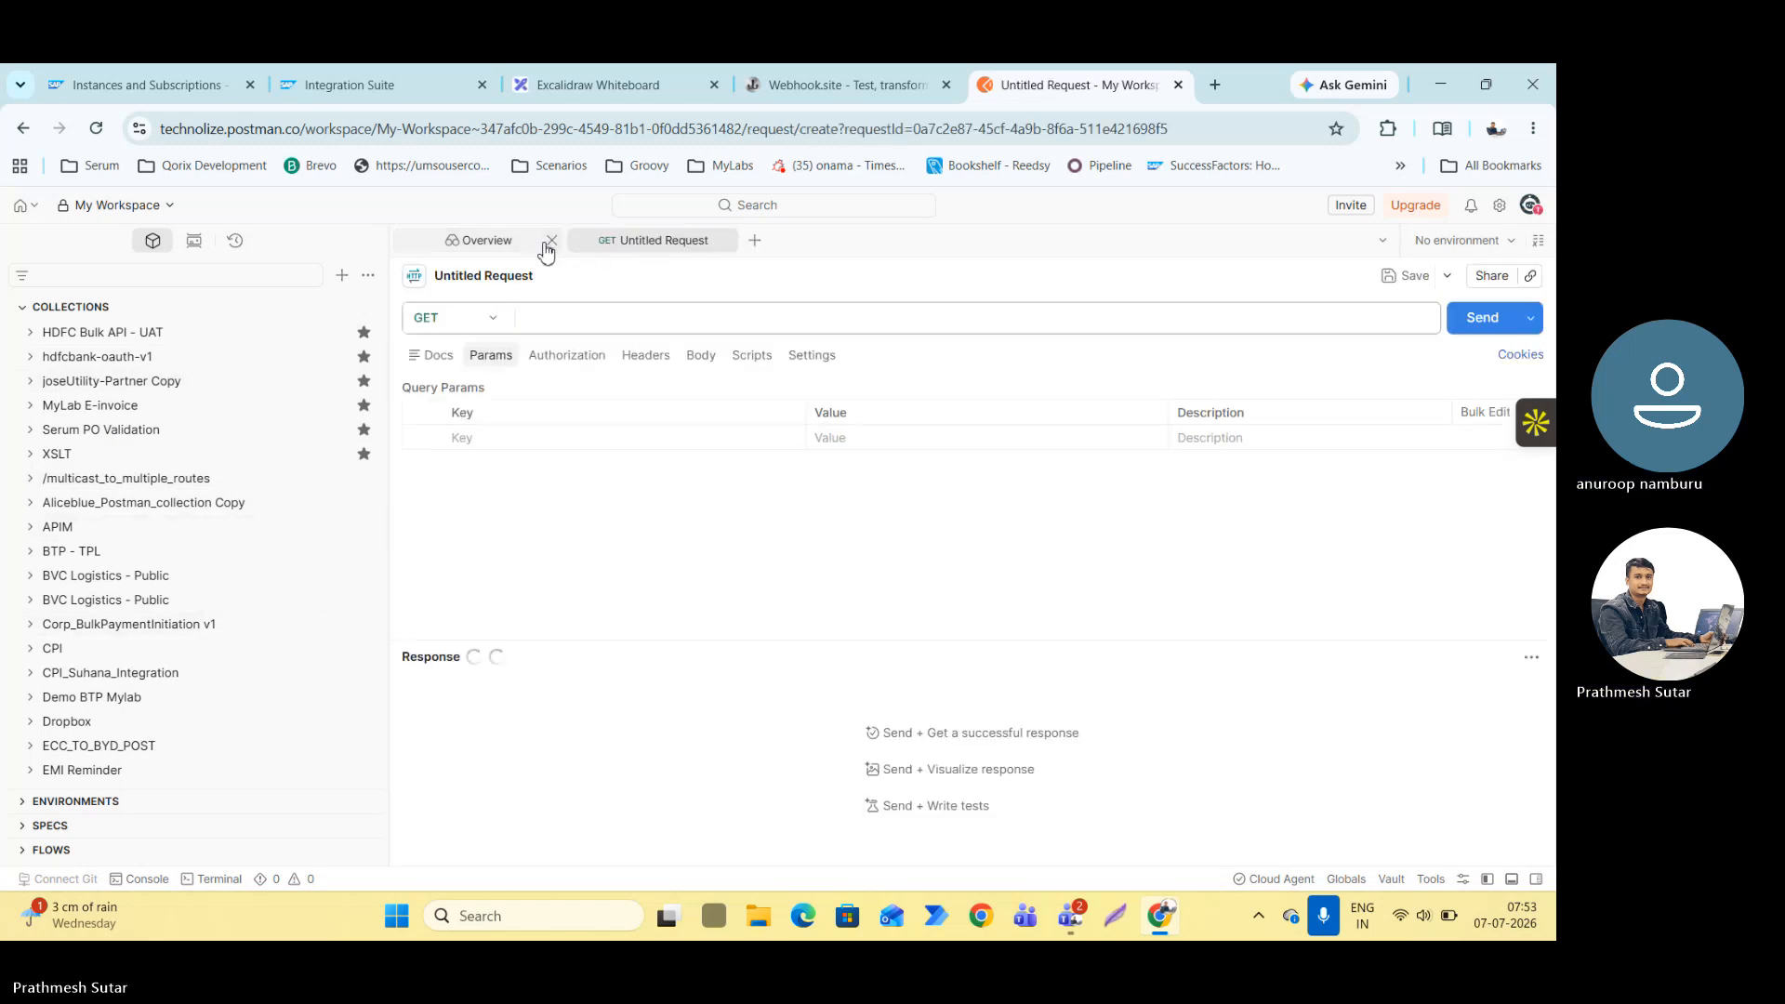
click(486, 322)
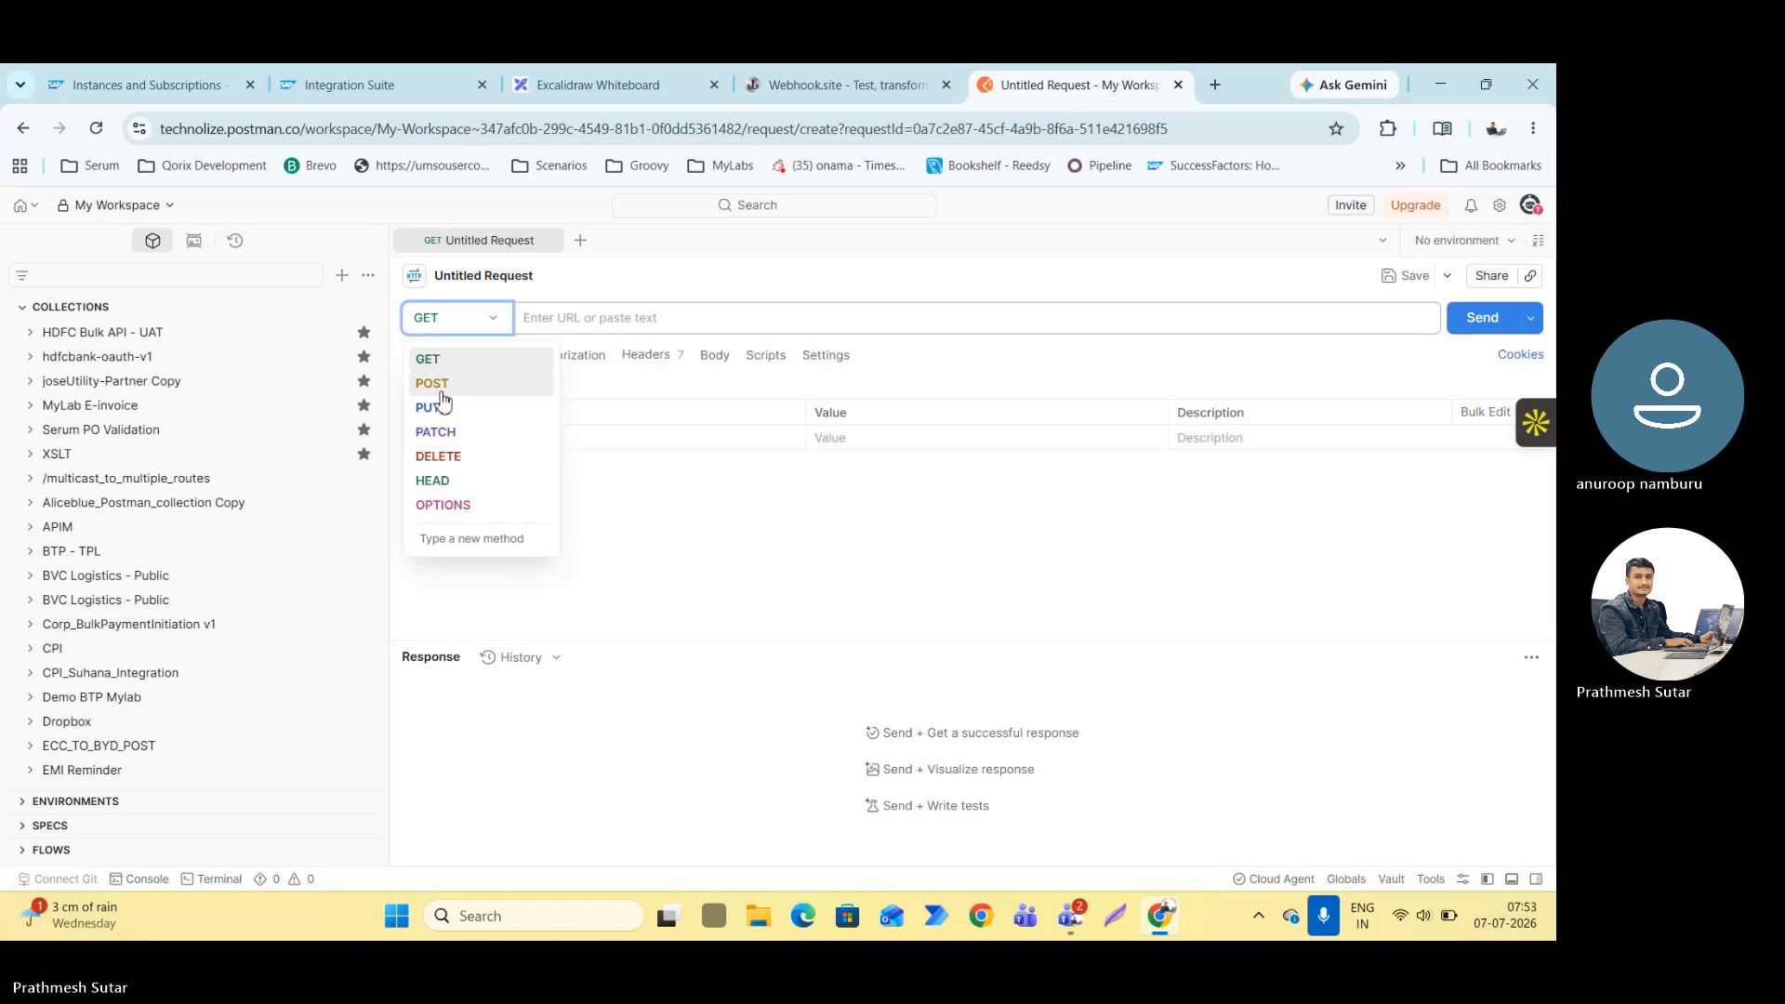
click(435, 384)
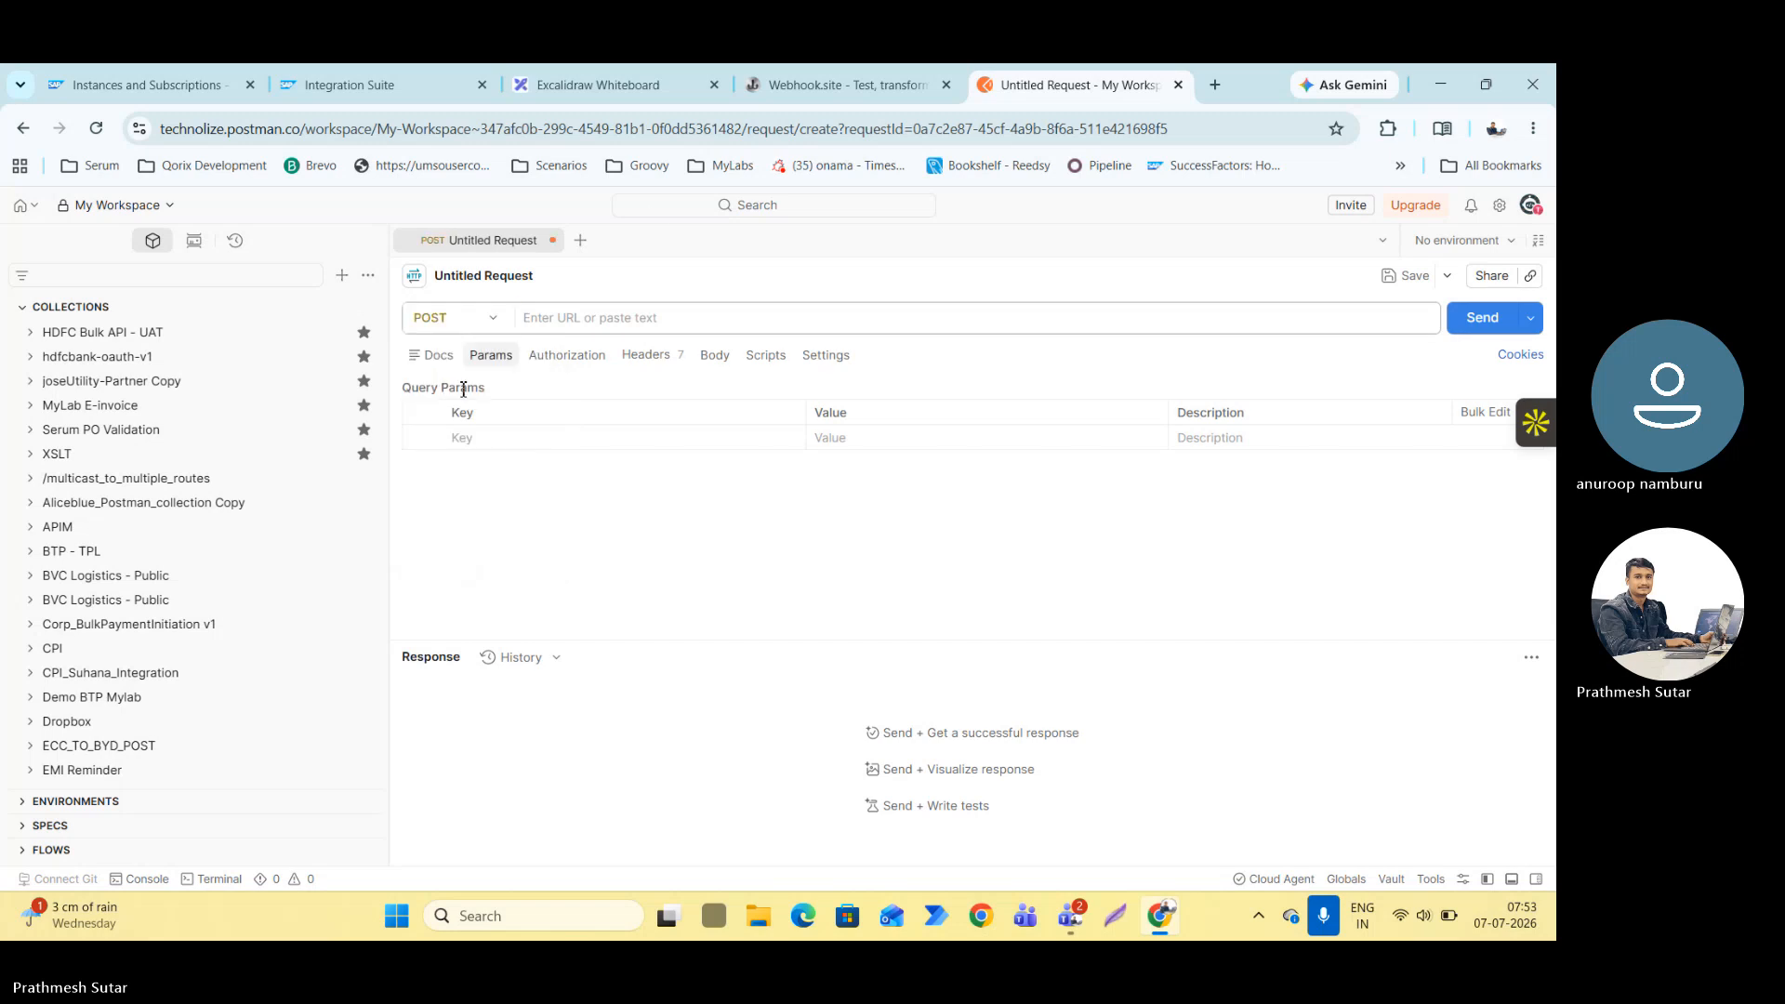
Switch to Integration Suite, set the address of the Sender's HTTPS channel to /send and save the integration flow.
click(360, 78)
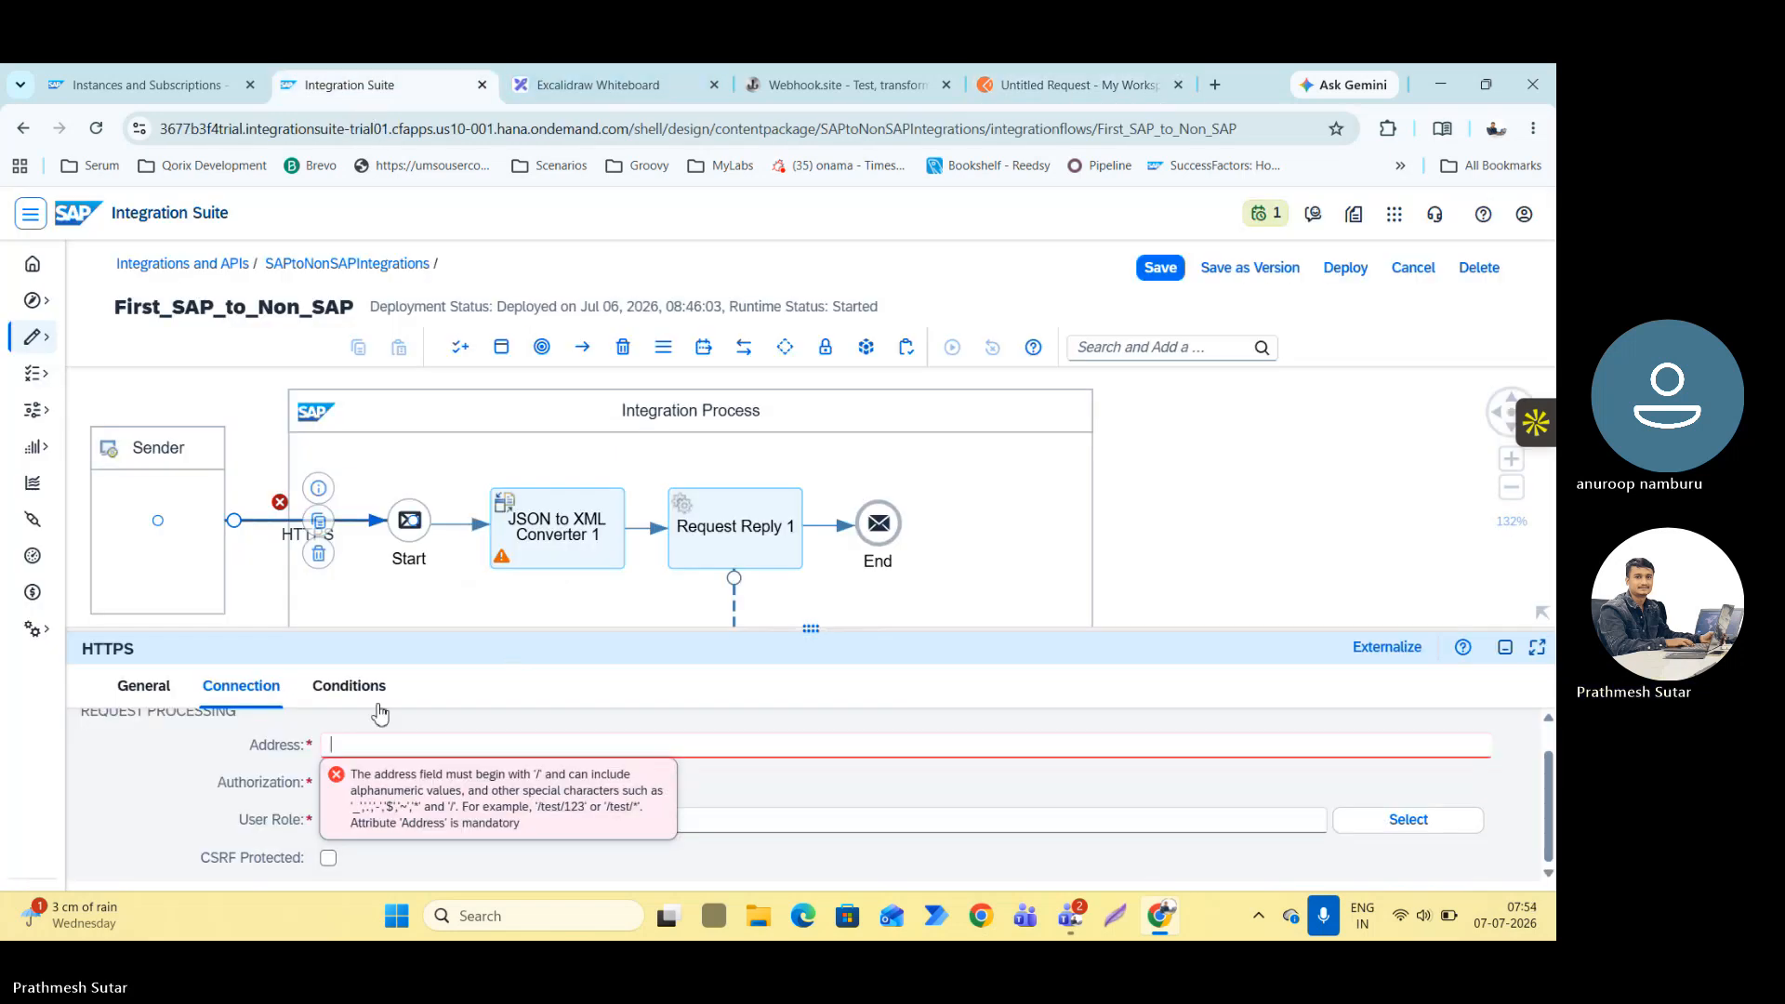
text(/send)
click(1505, 647)
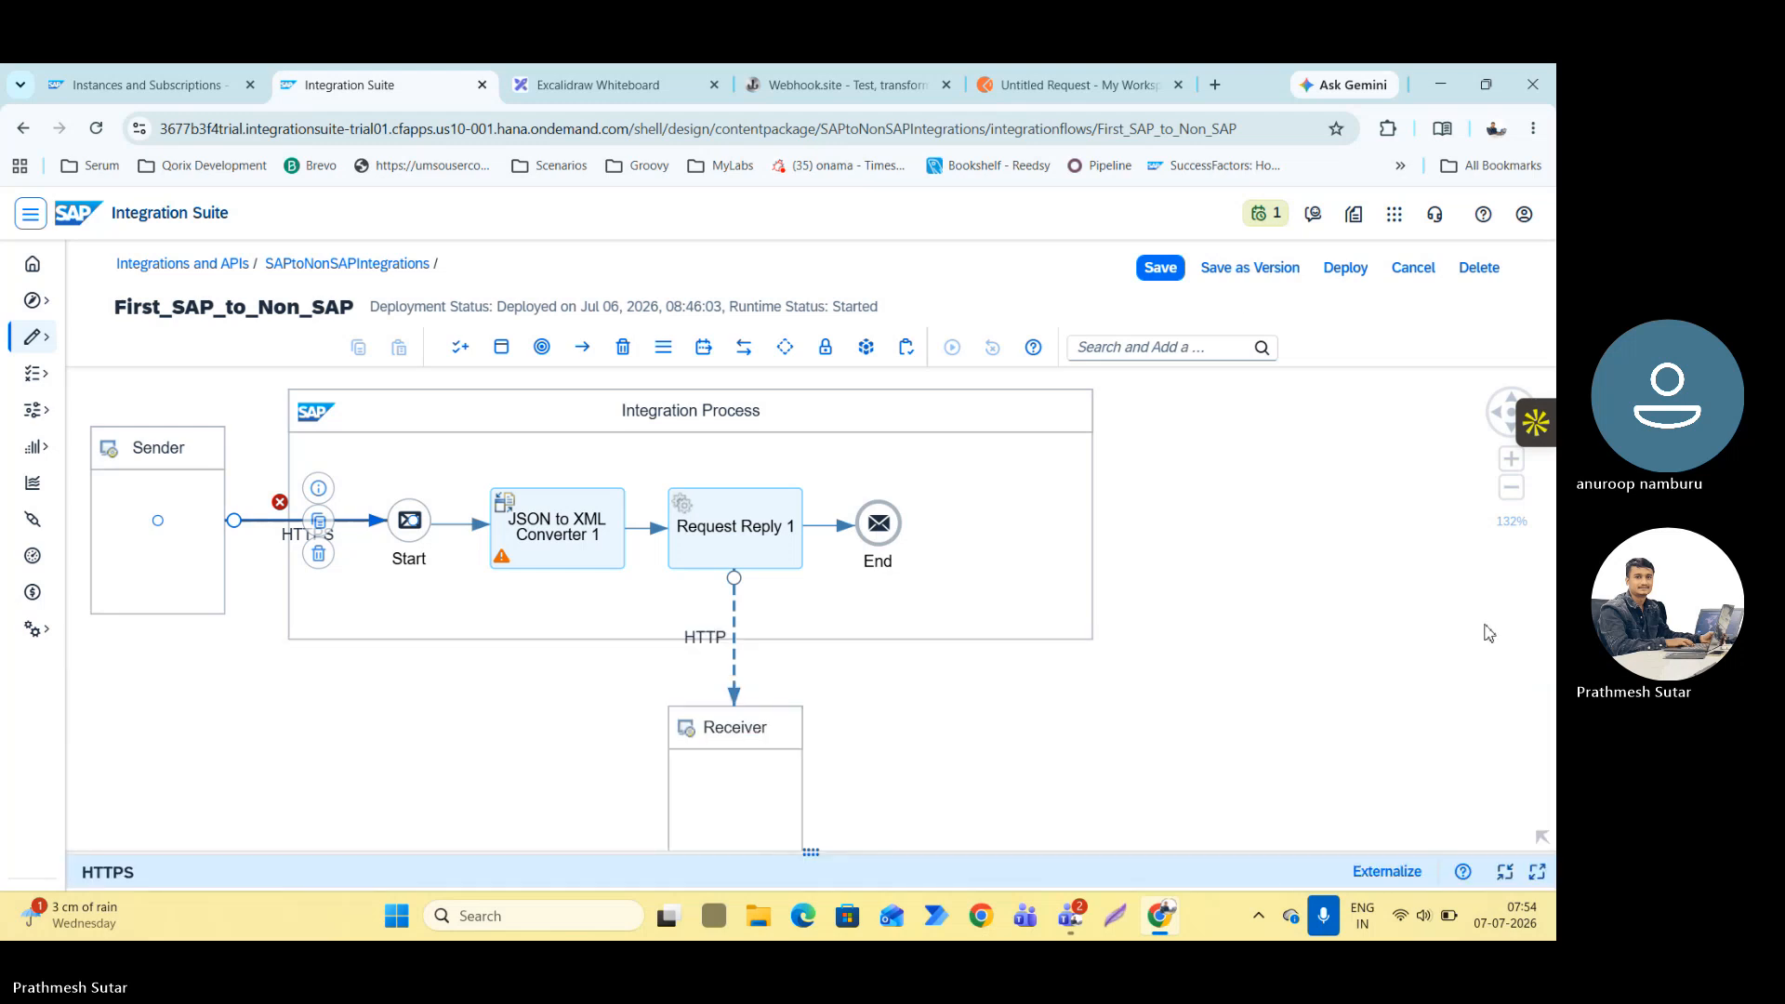
click(1161, 267)
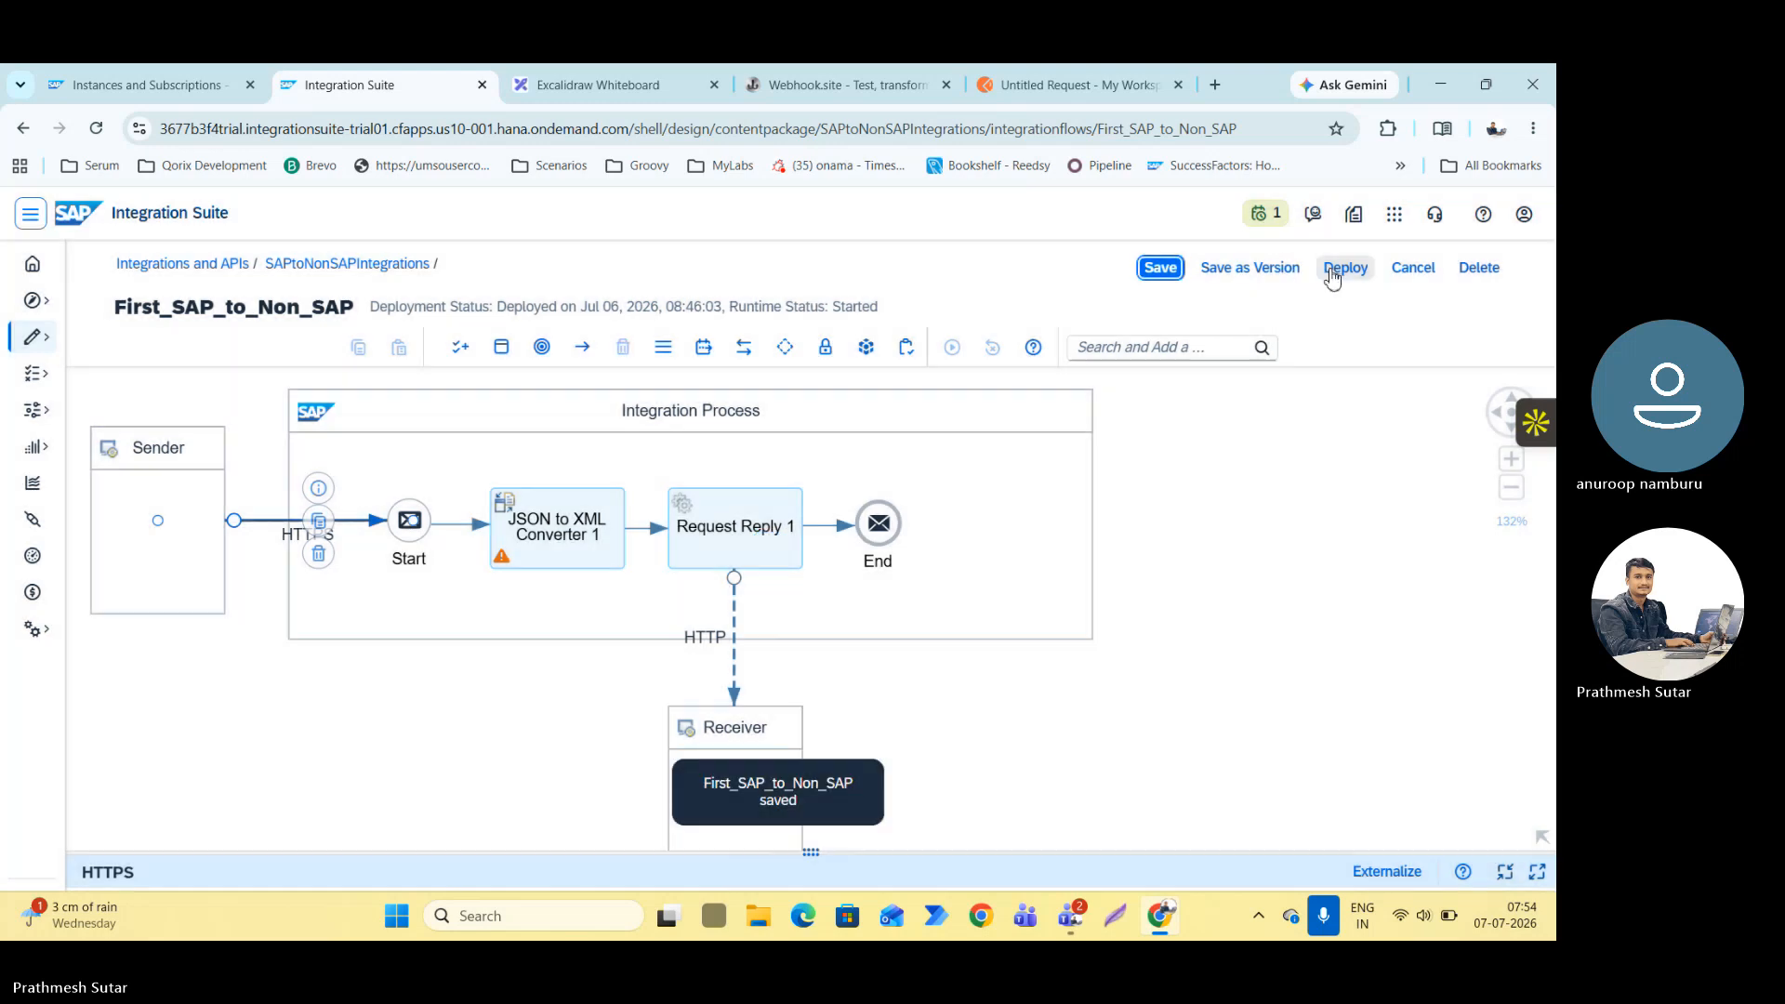
Deploy the First_SAP_to_Non_SAP integration flow to the Cloud Integration runtime profile.
click(1339, 272)
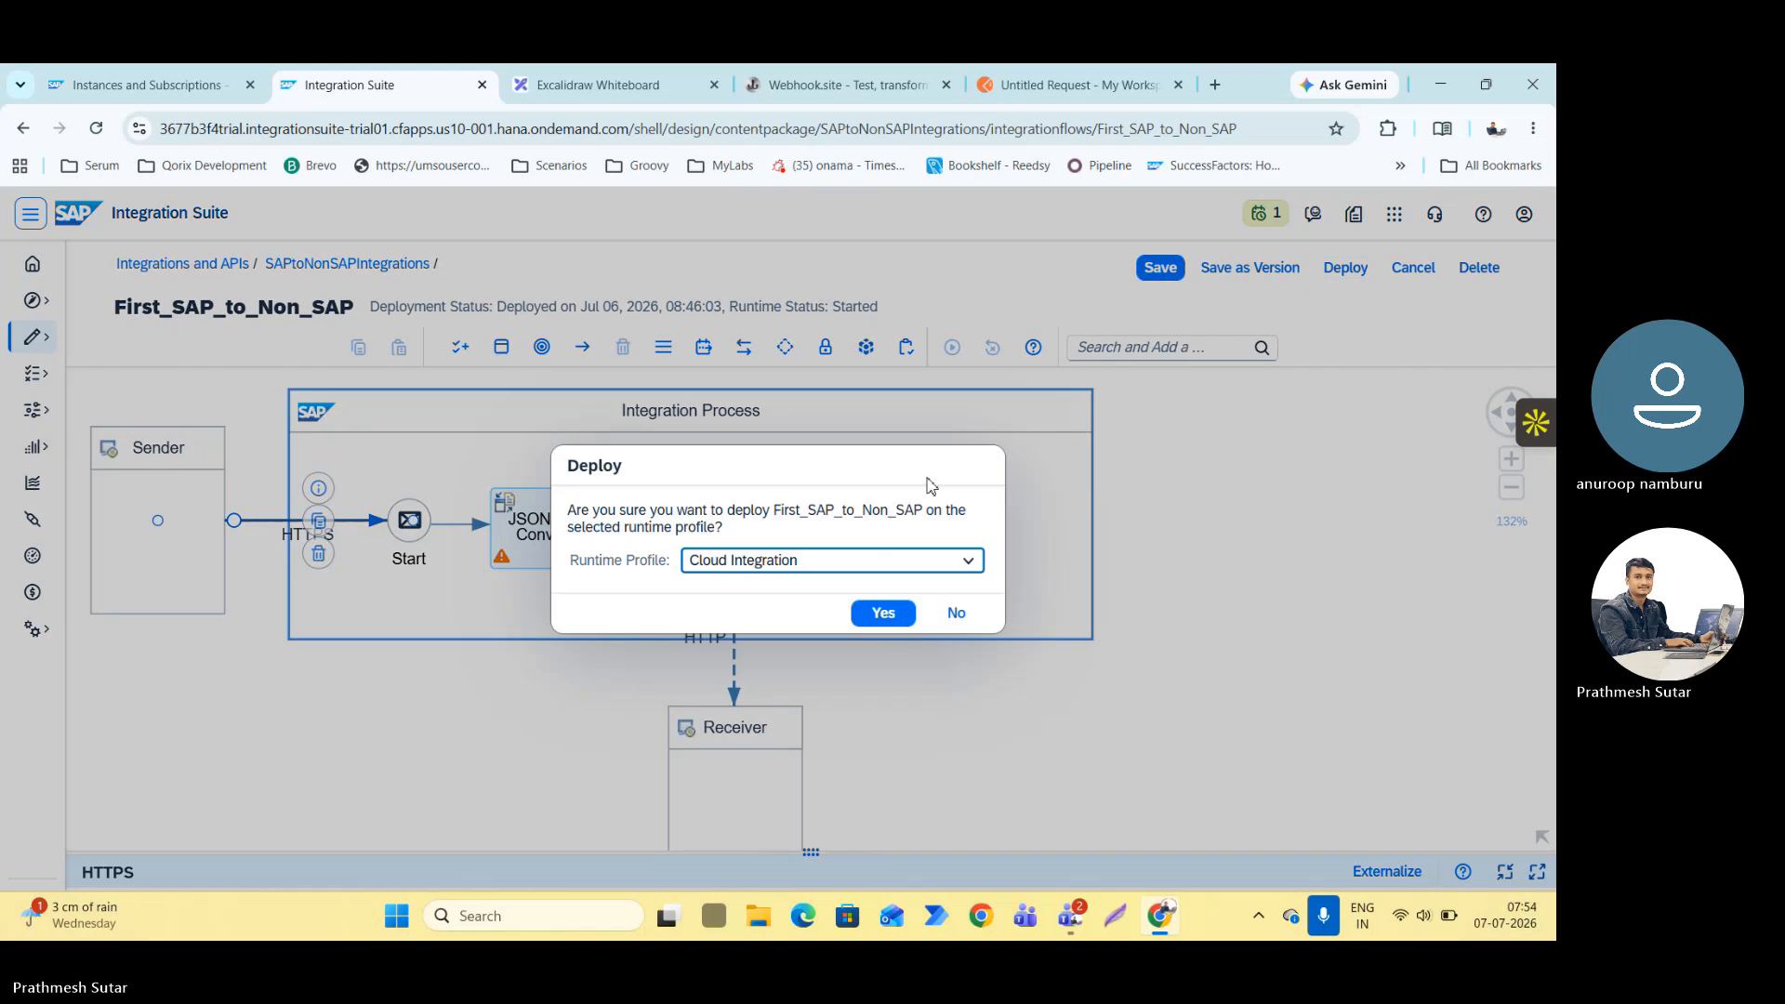
click(867, 614)
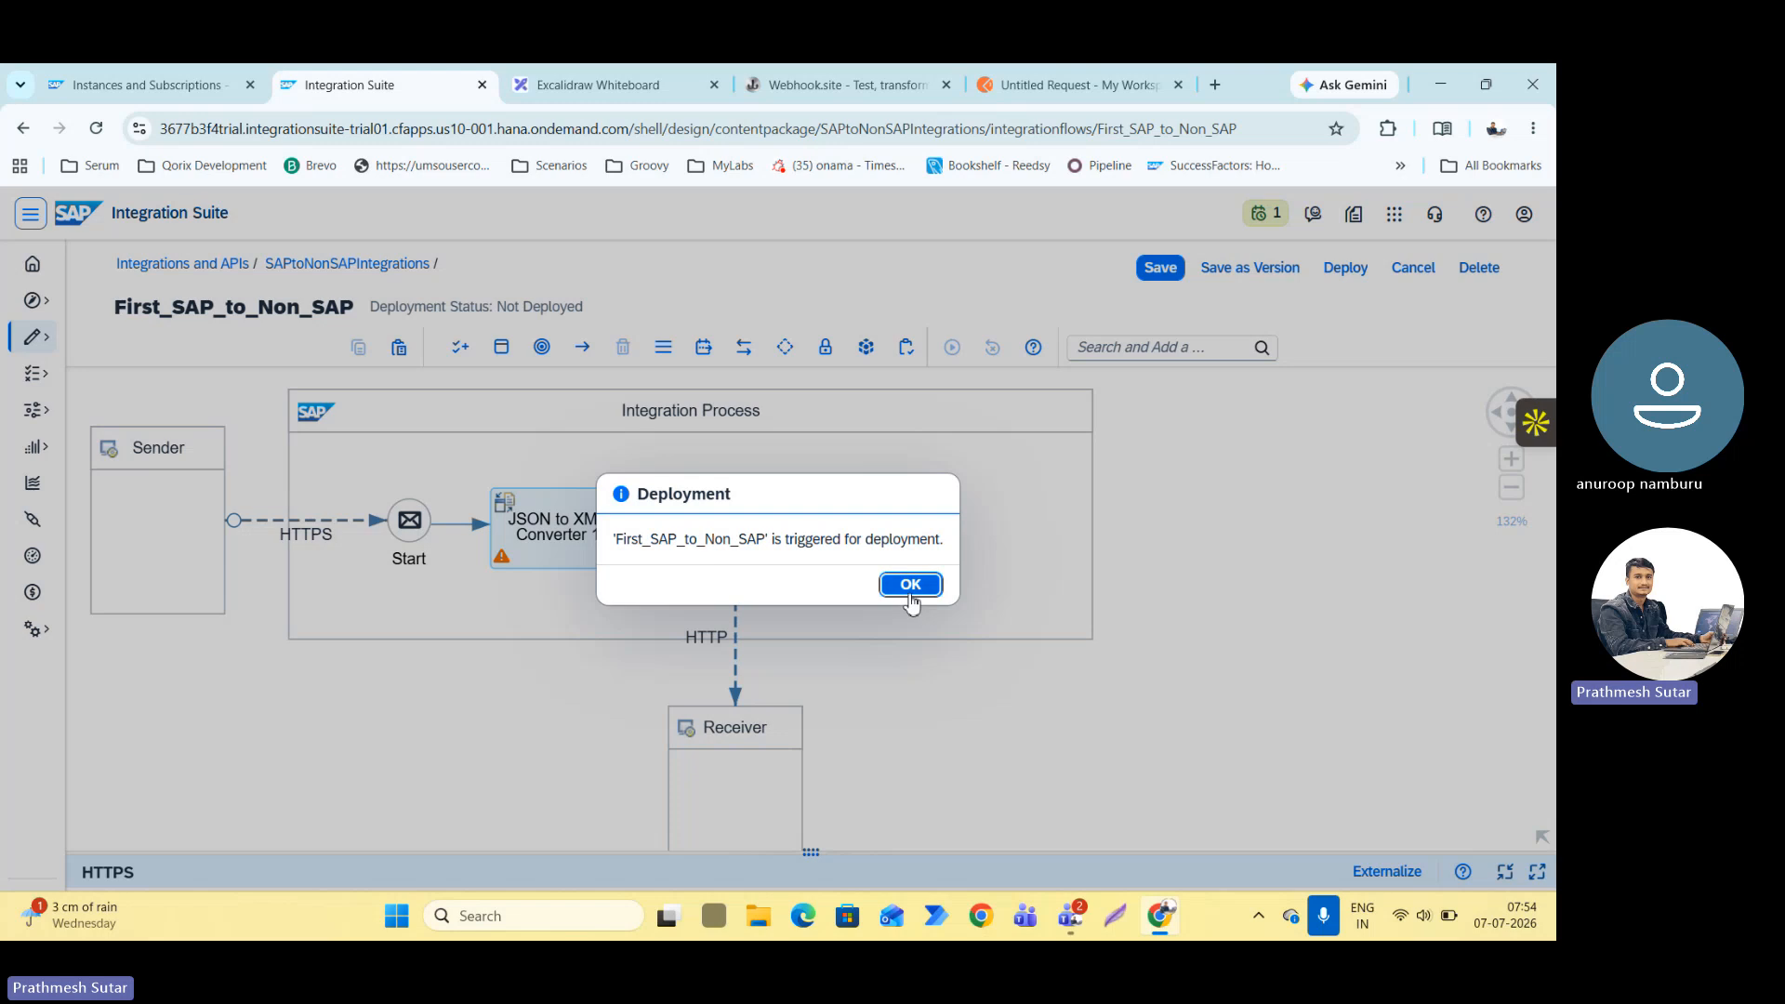
click(910, 584)
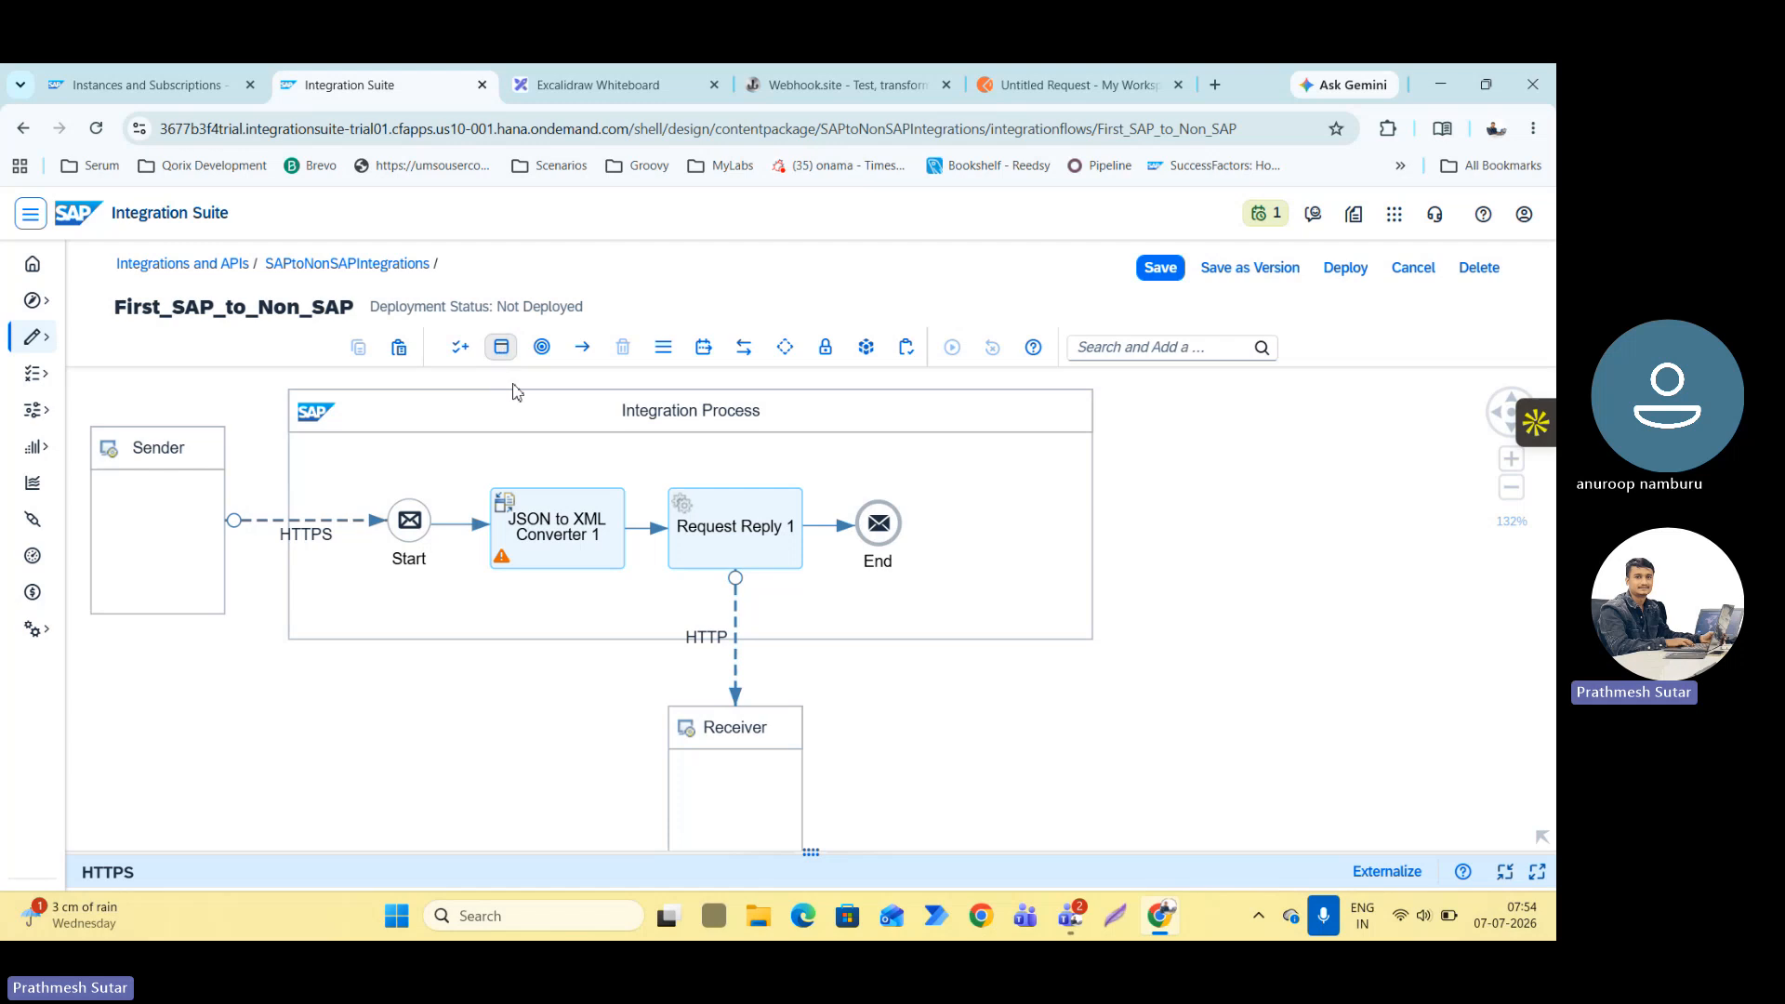
Check the integration flow's deployment status and open its entry in the integration content monitor.
click(1069, 85)
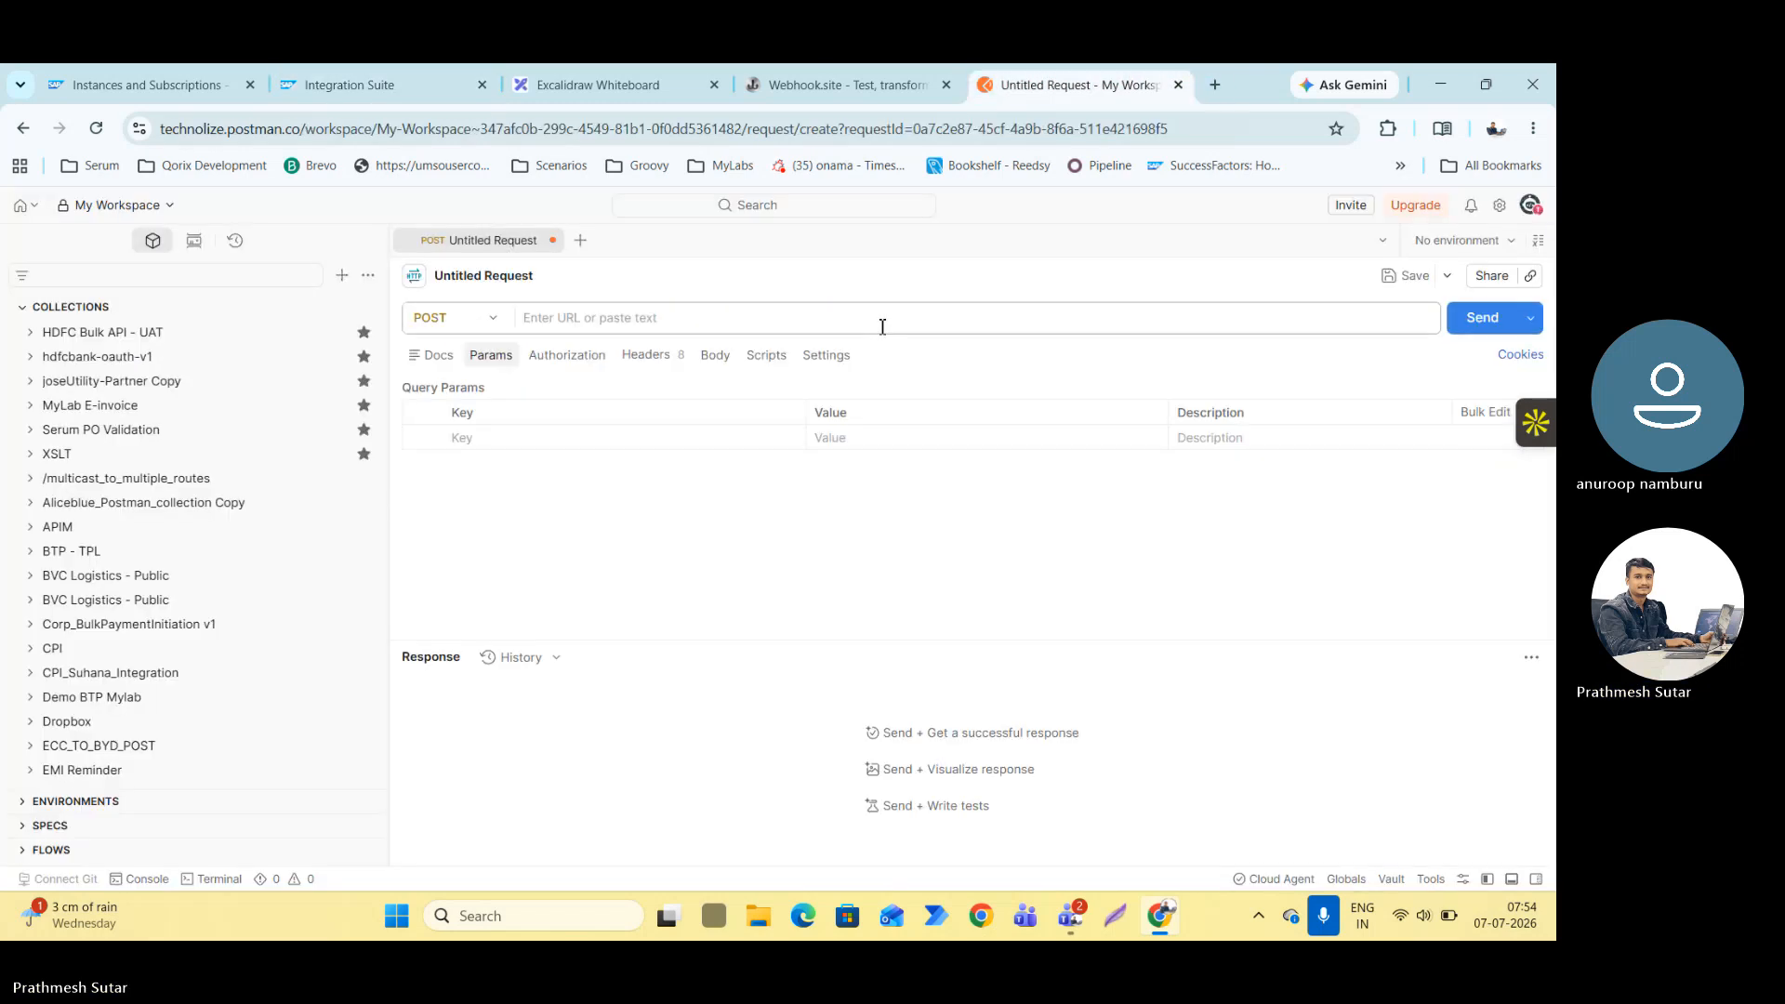
click(394, 84)
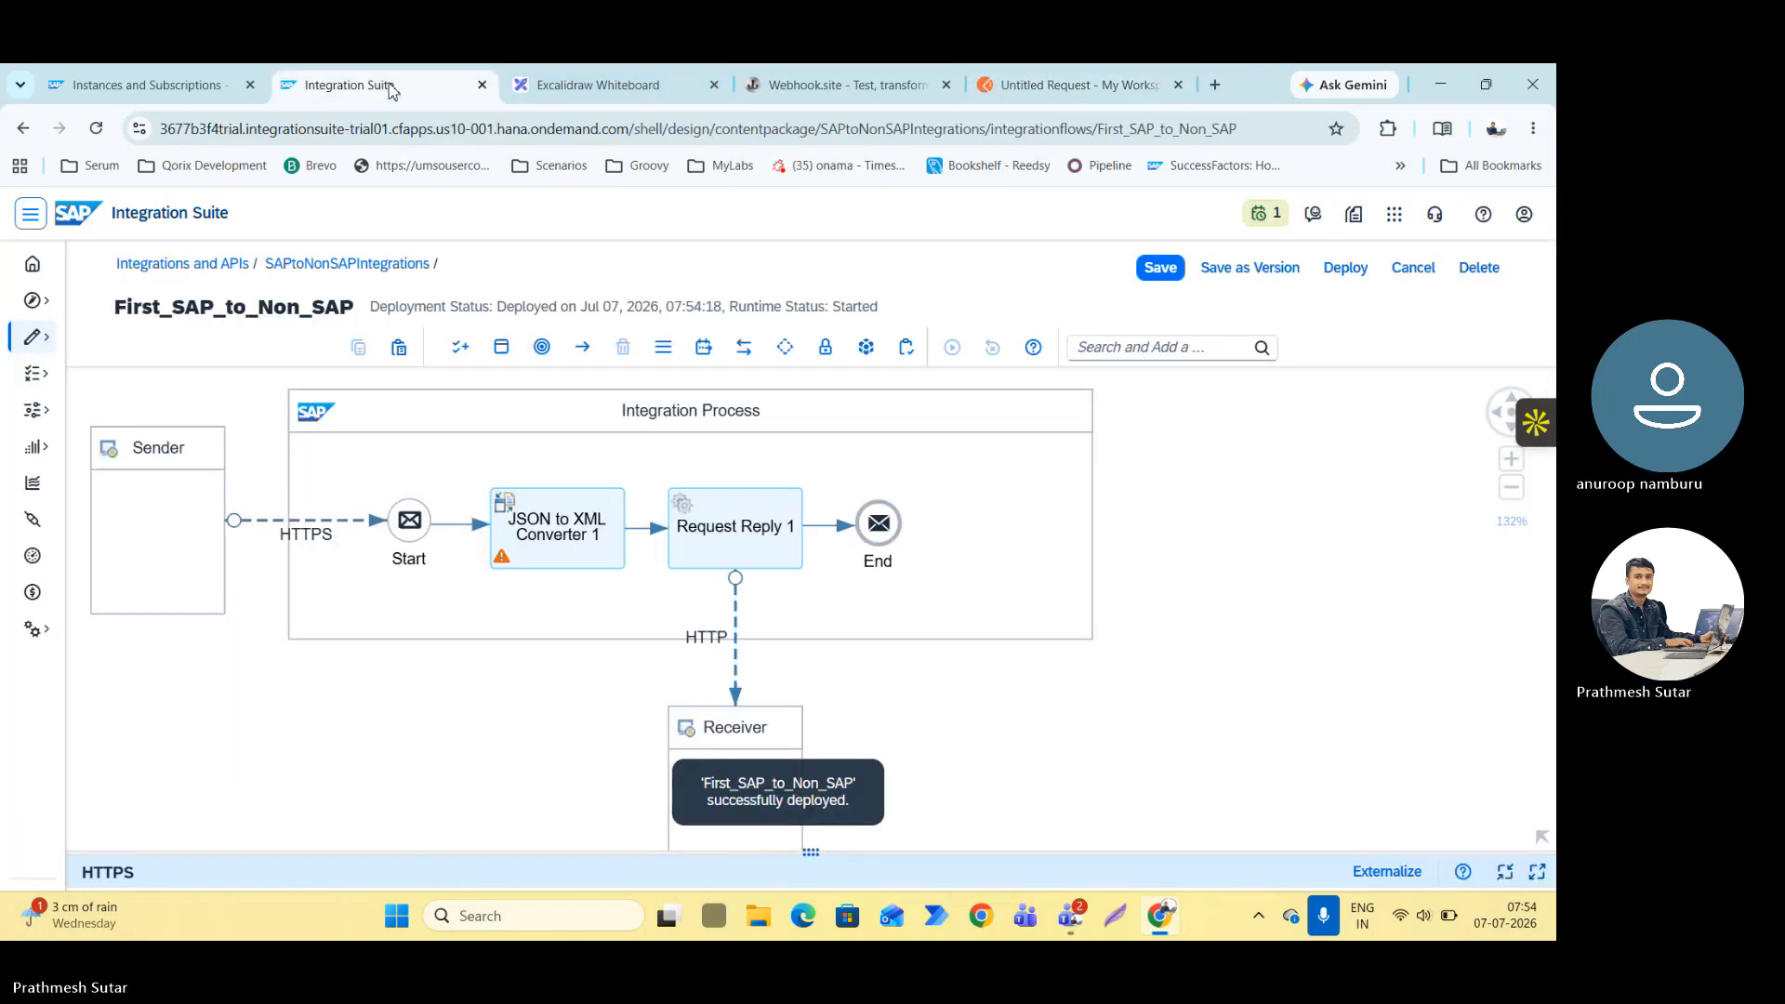
click(1131, 555)
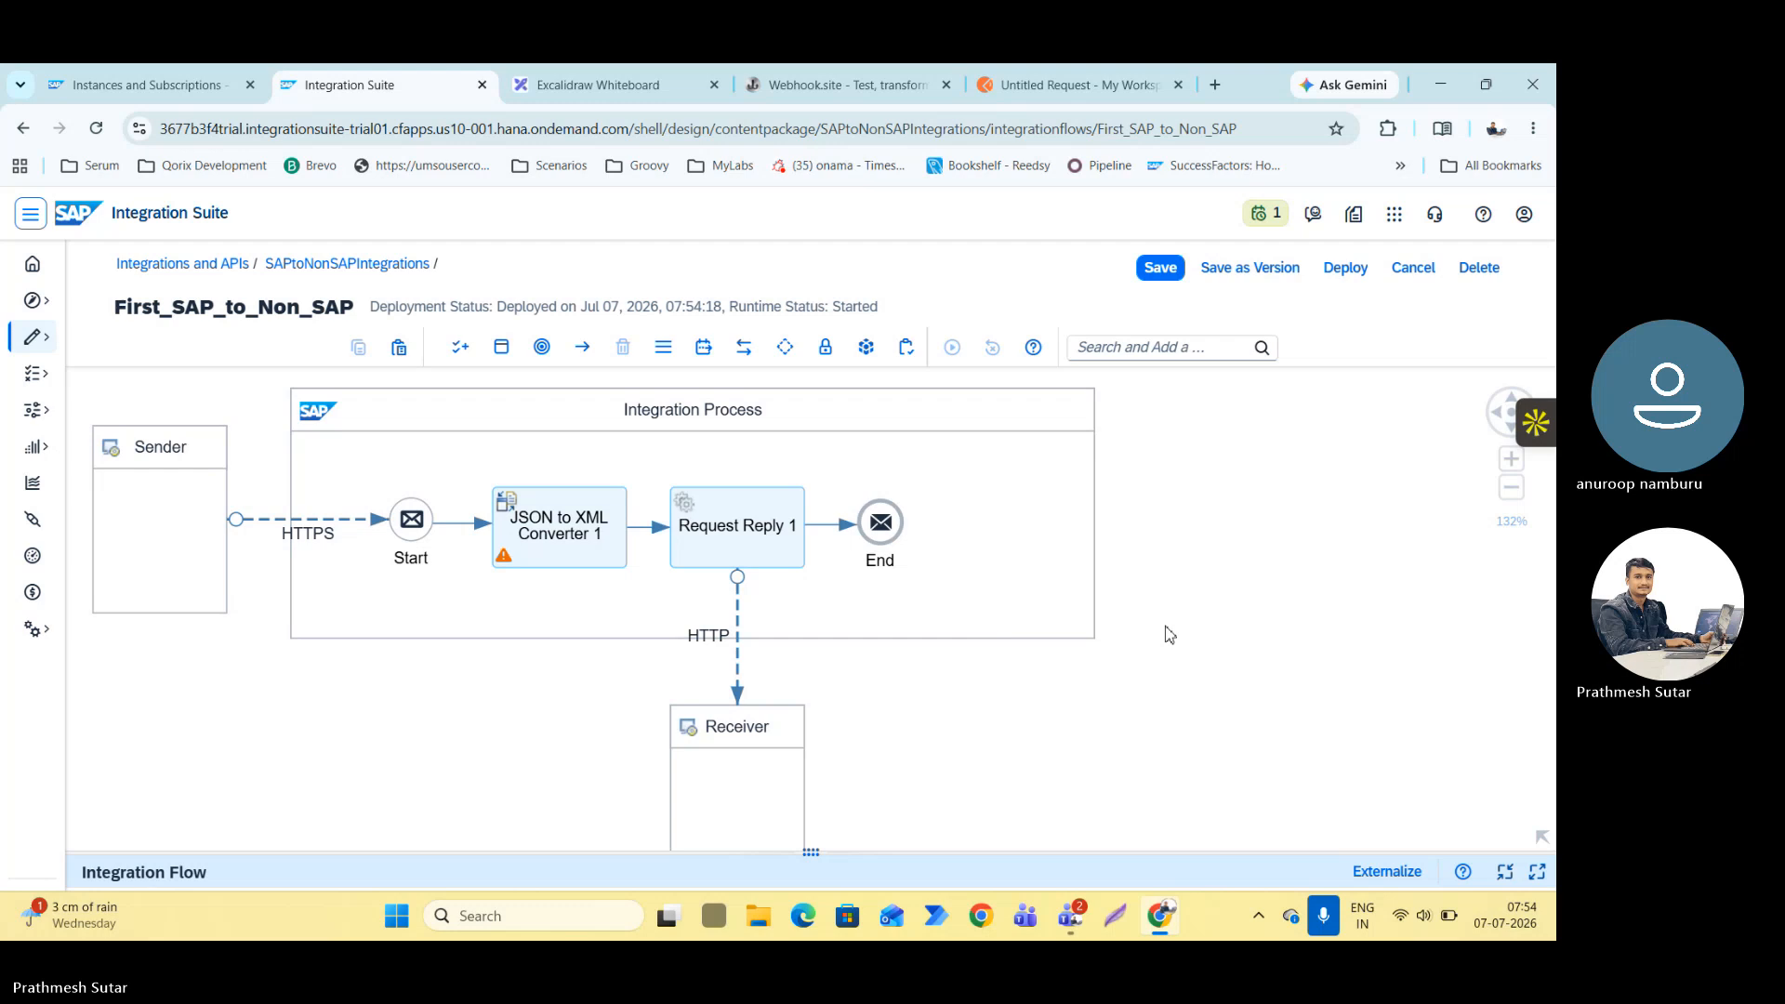
click(1121, 688)
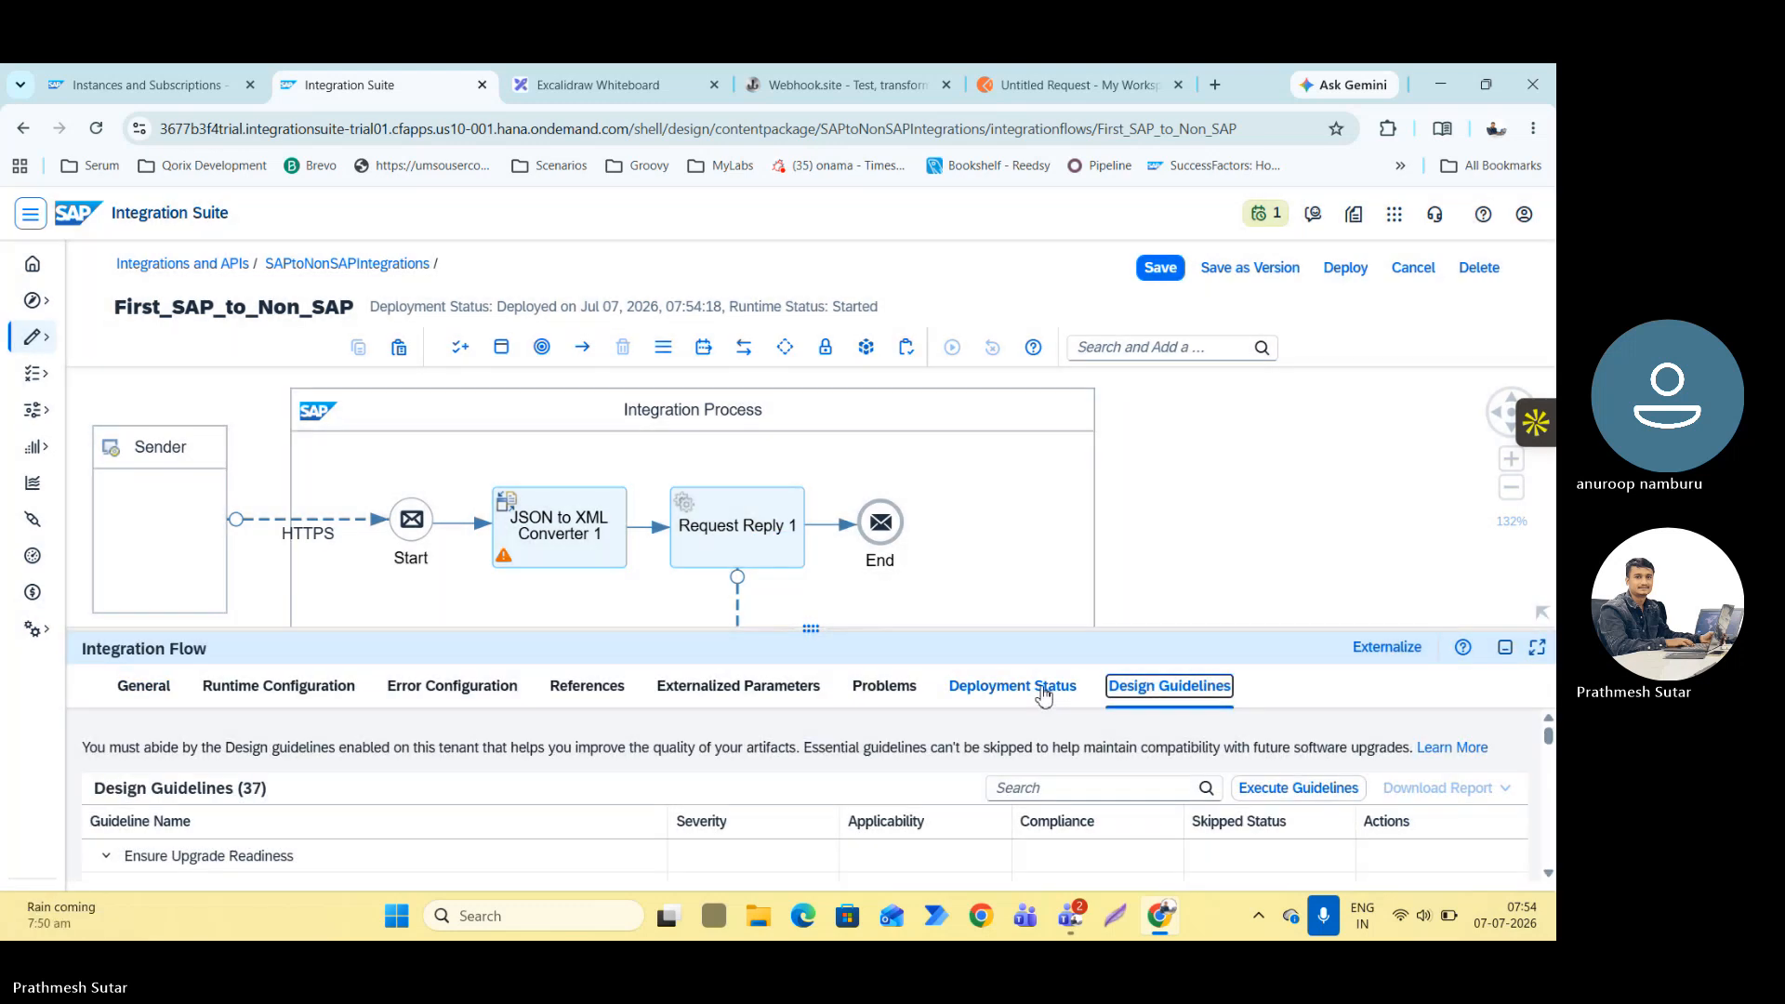
click(1045, 693)
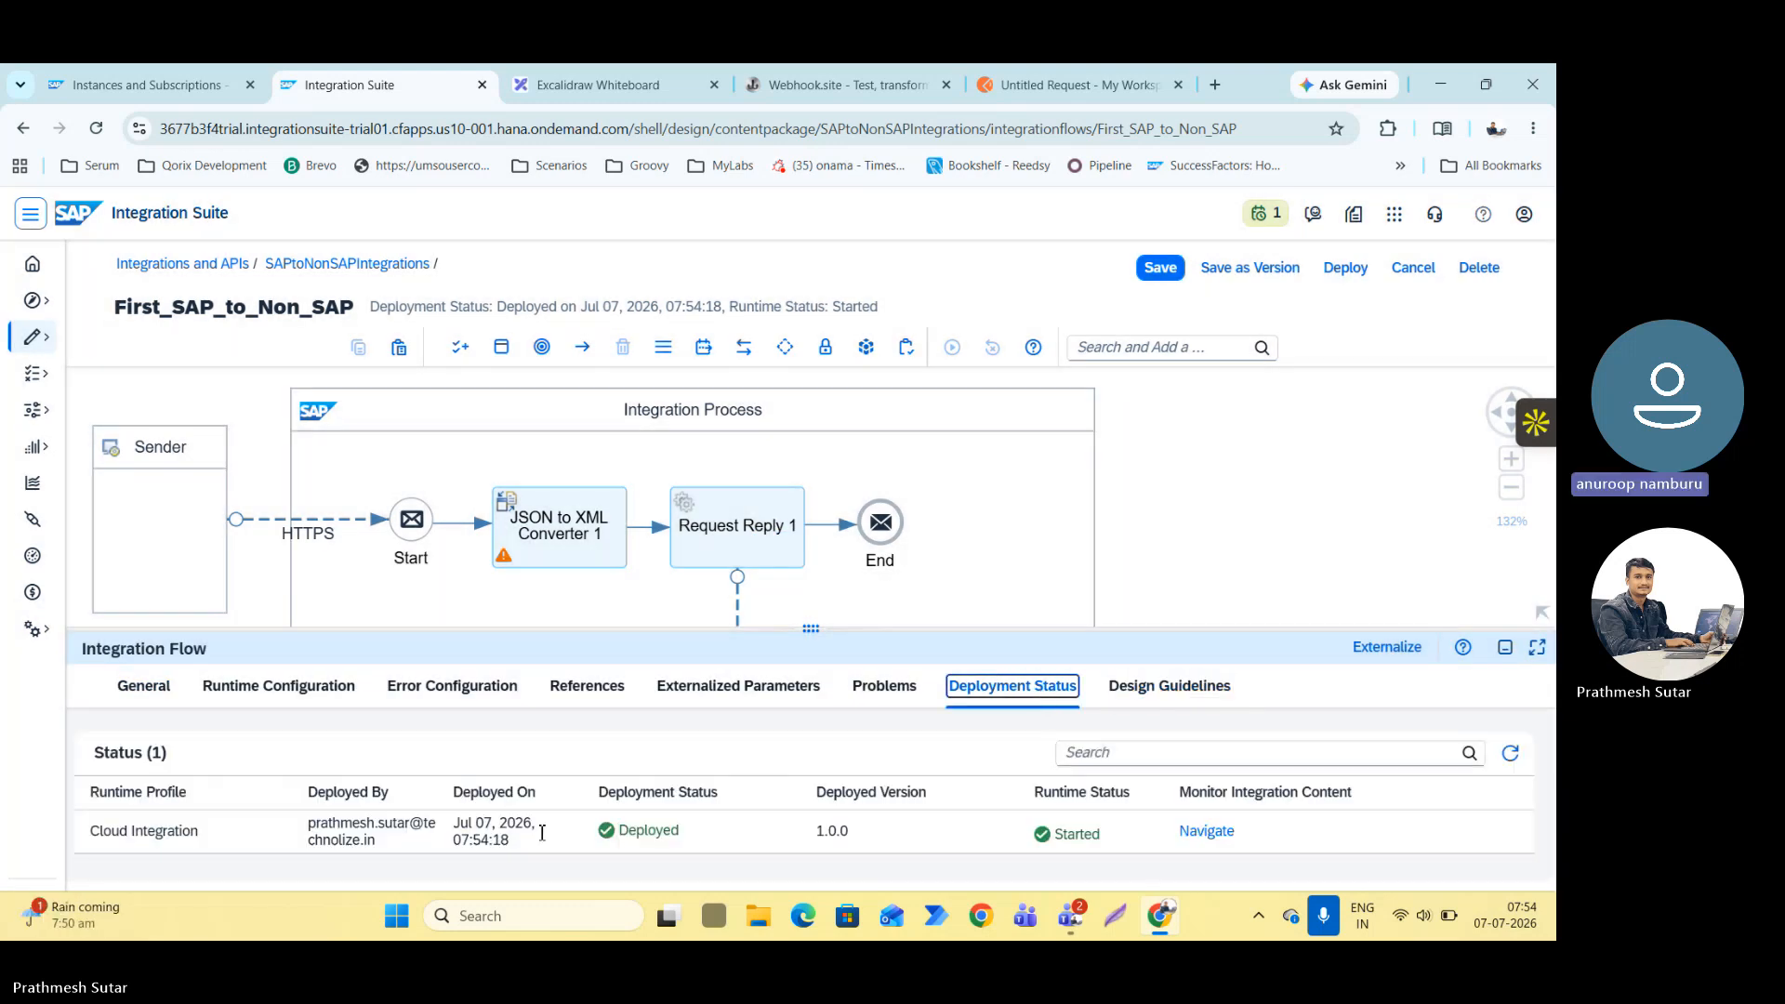
click(1210, 832)
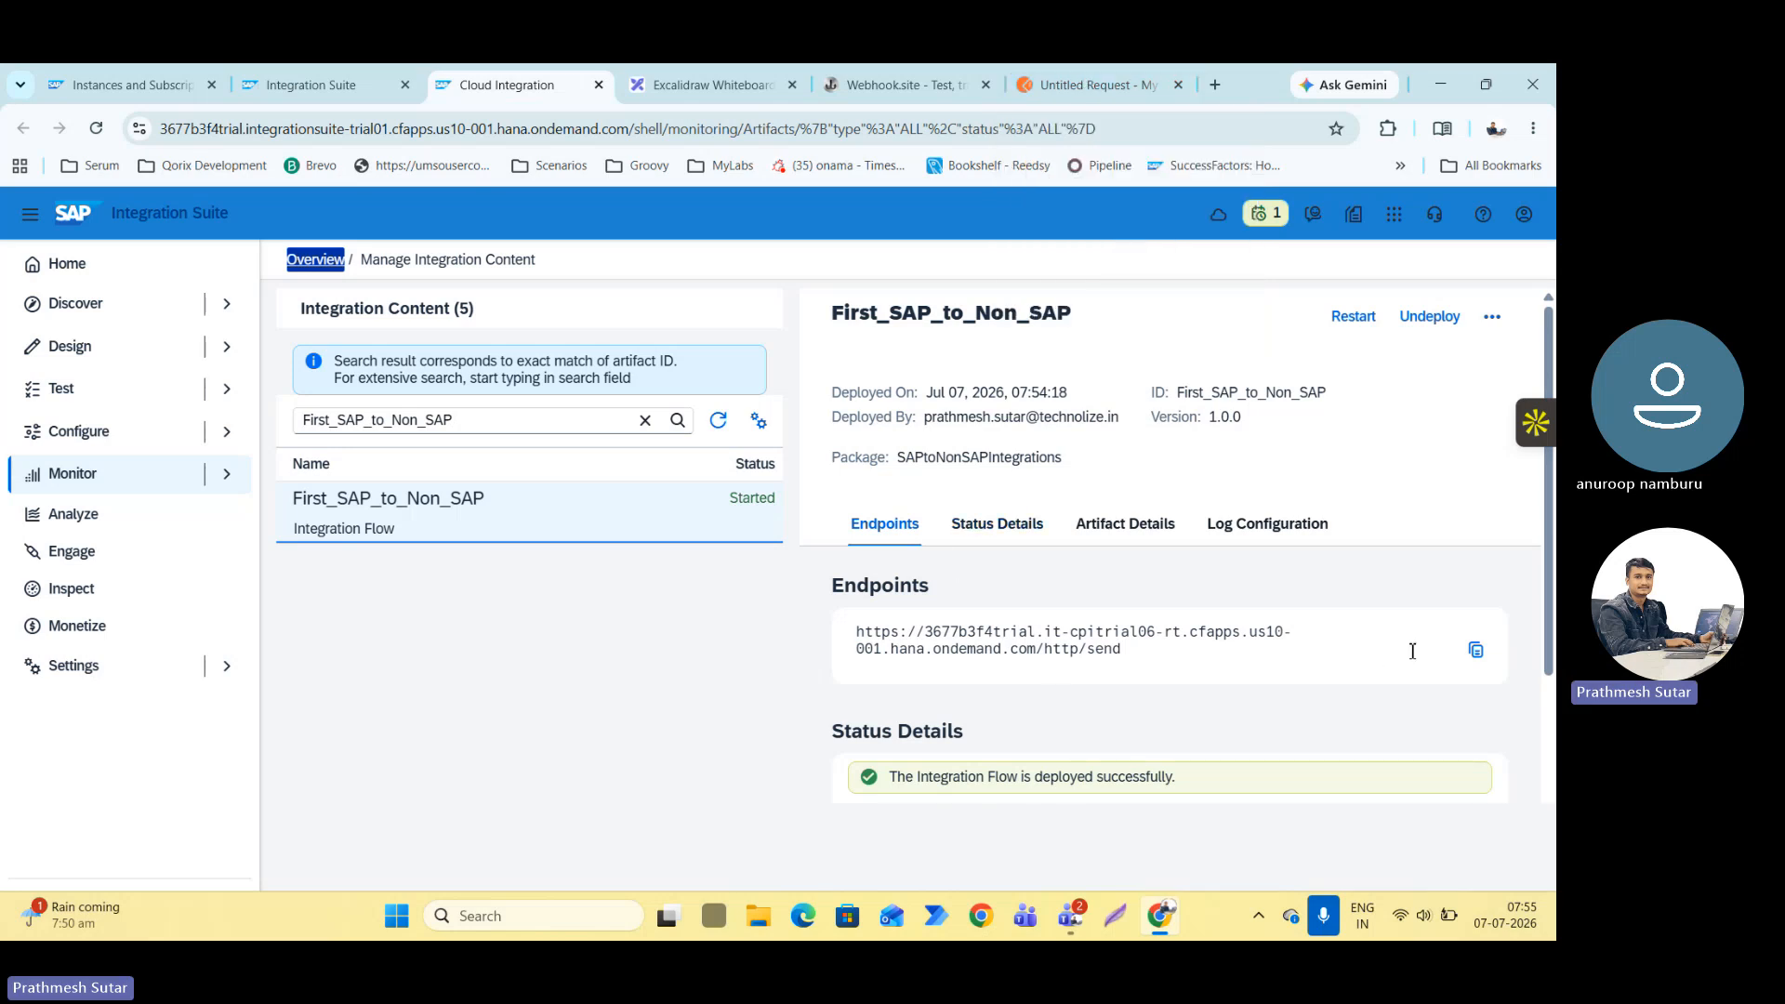
Copy the deployed flow's endpoint URL and paste it as the URL of the POST request in Postman.
click(1475, 650)
click(893, 85)
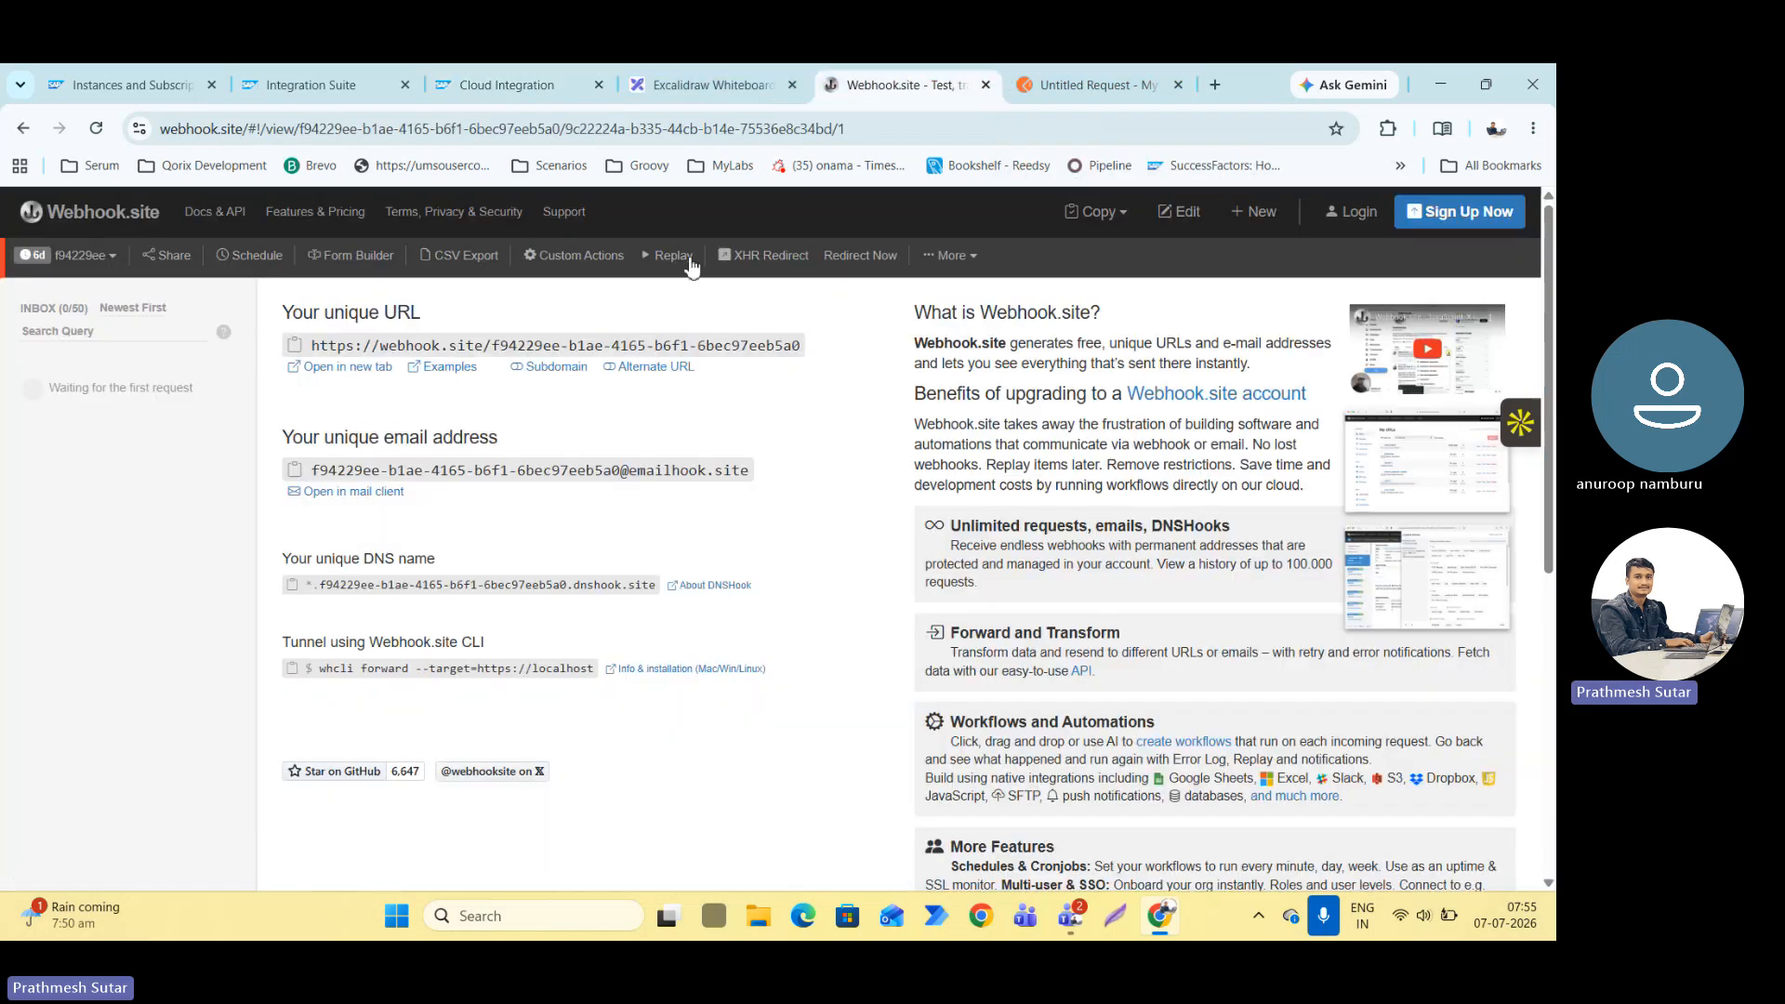
click(1092, 85)
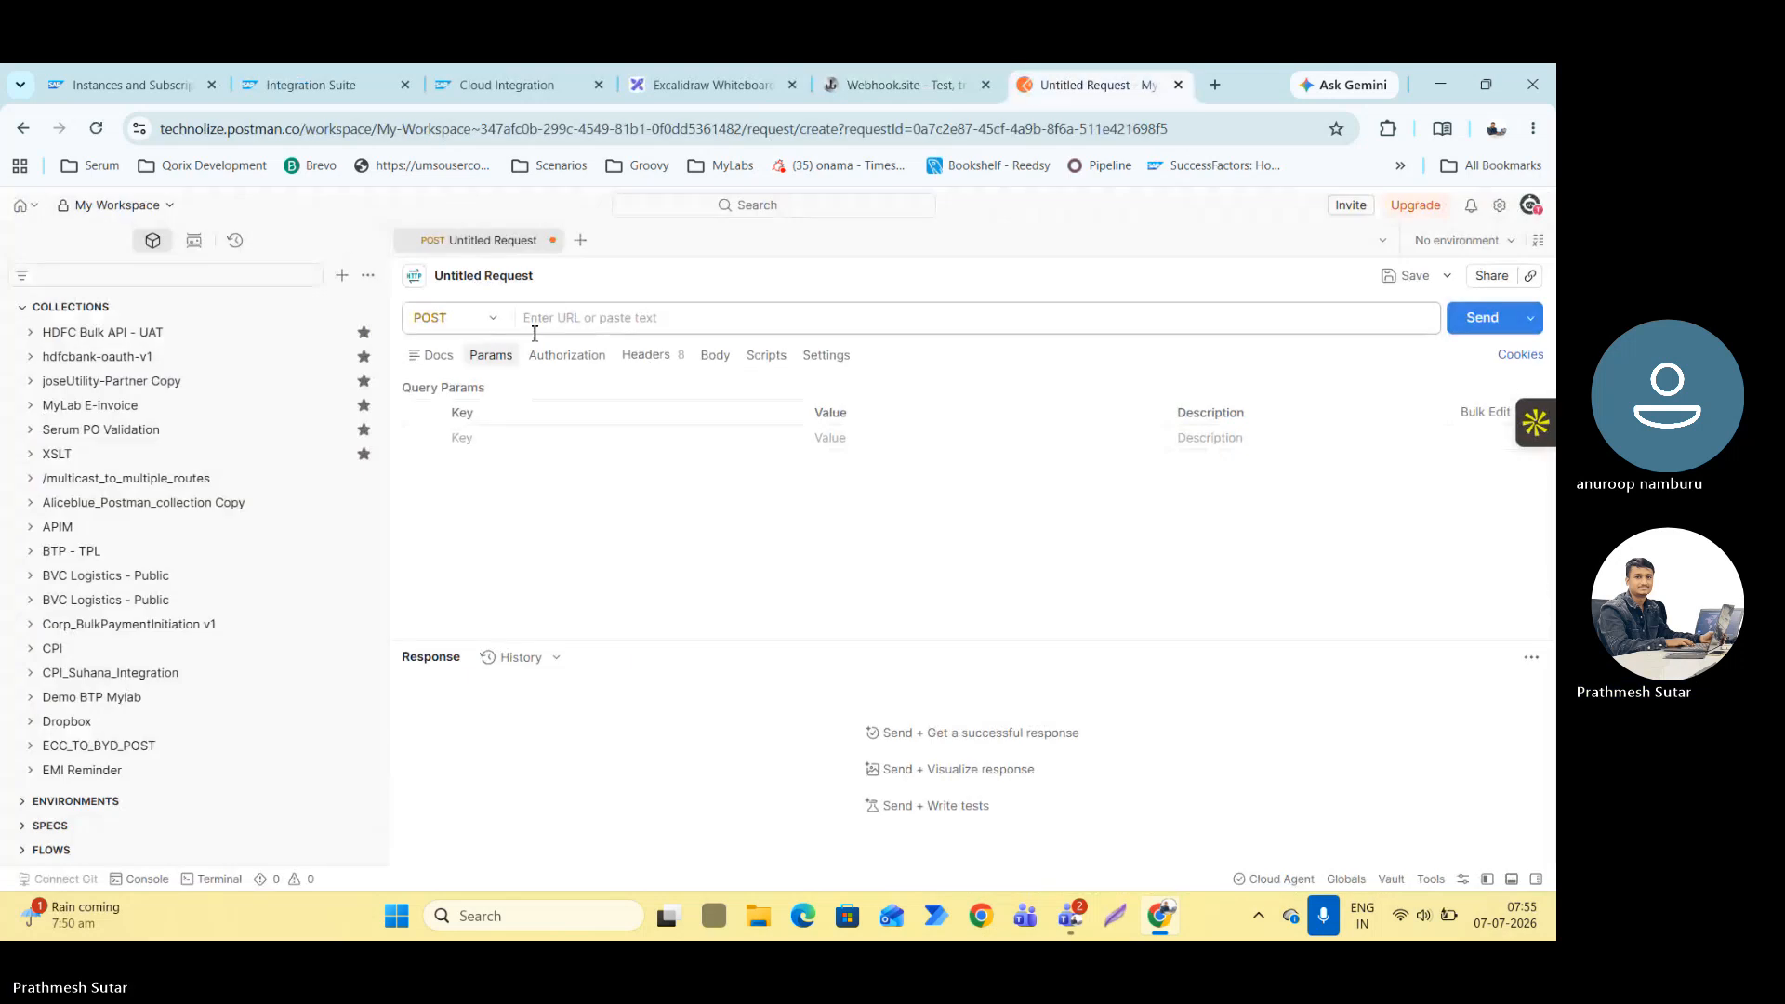
click(539, 327)
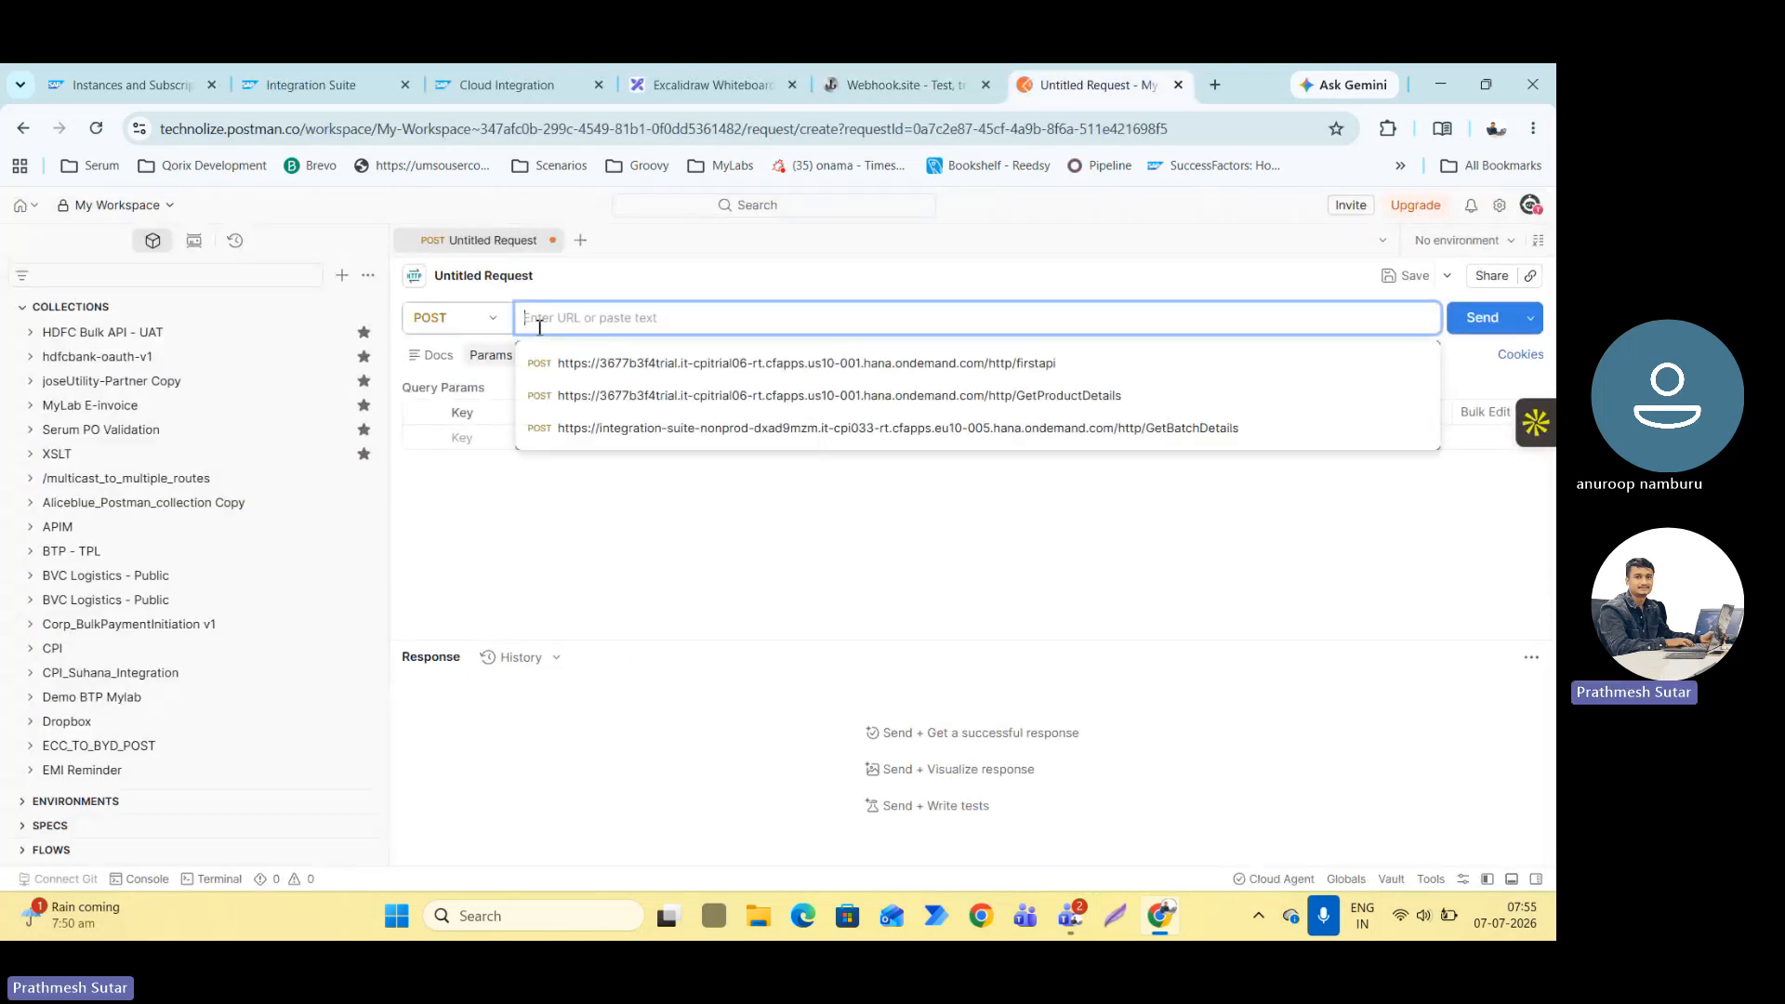
key(ctrl+v)
Set the request's authorization type to Basic Auth and switch to the SAP BTP Cockpit.
click(569, 357)
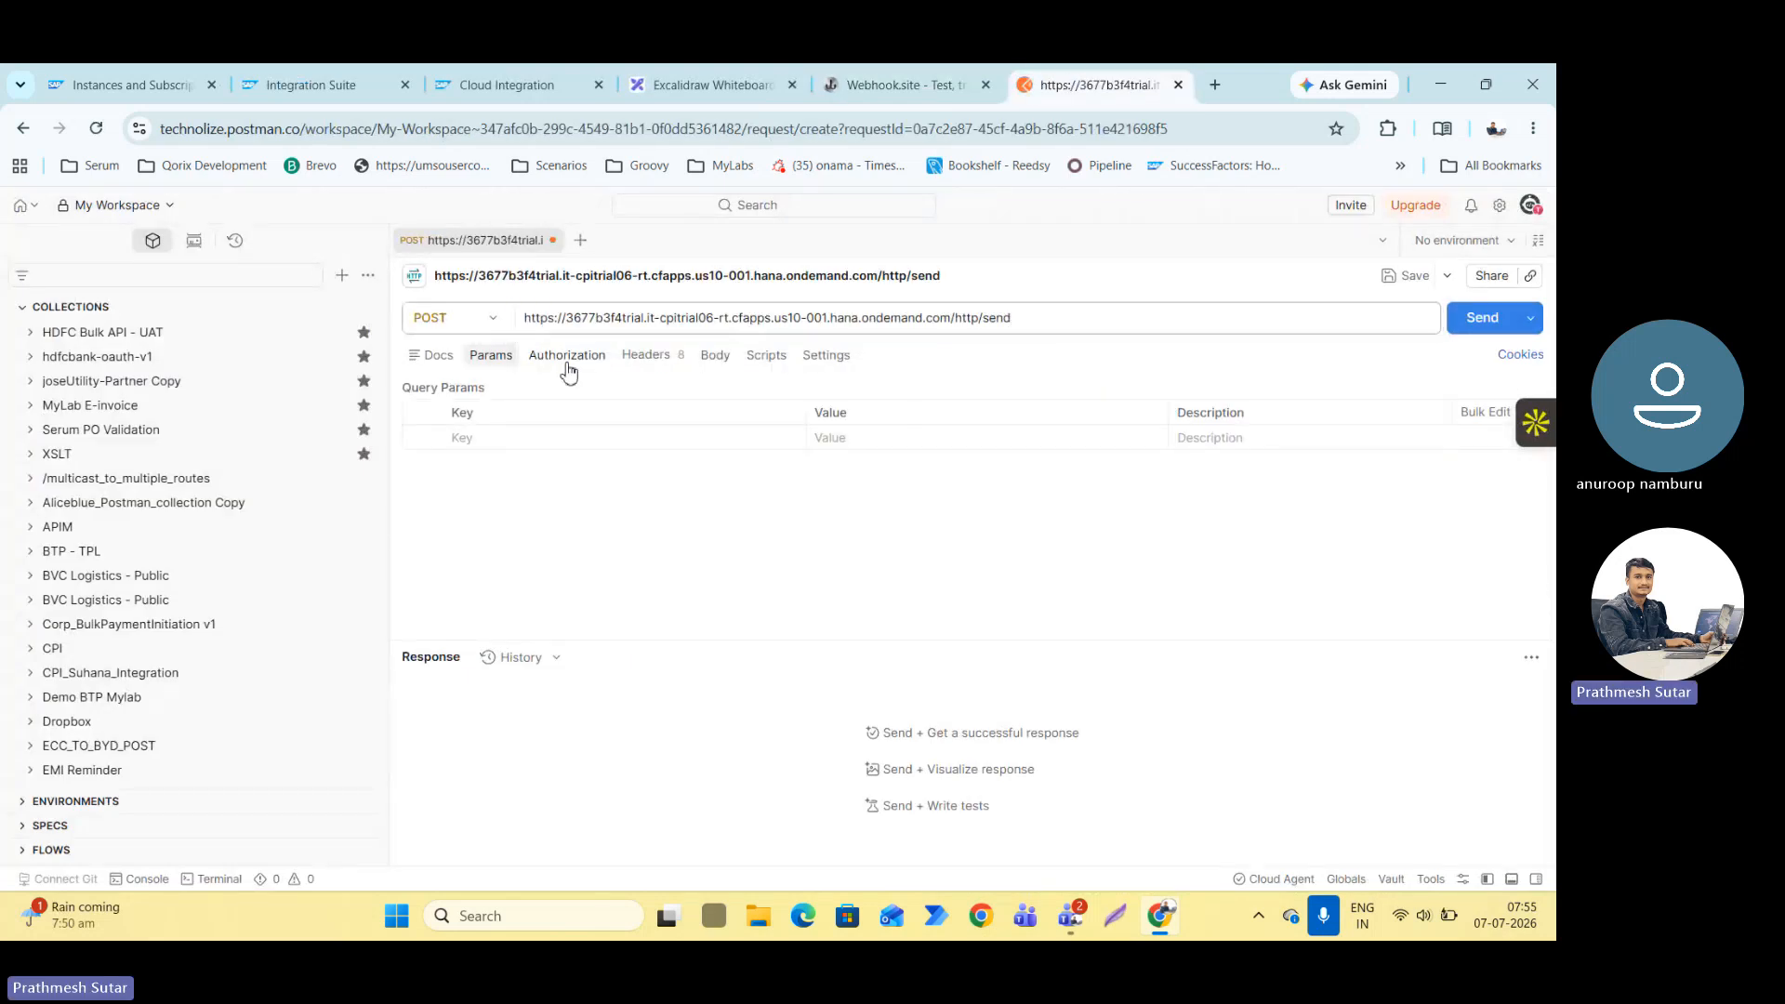
click(677, 409)
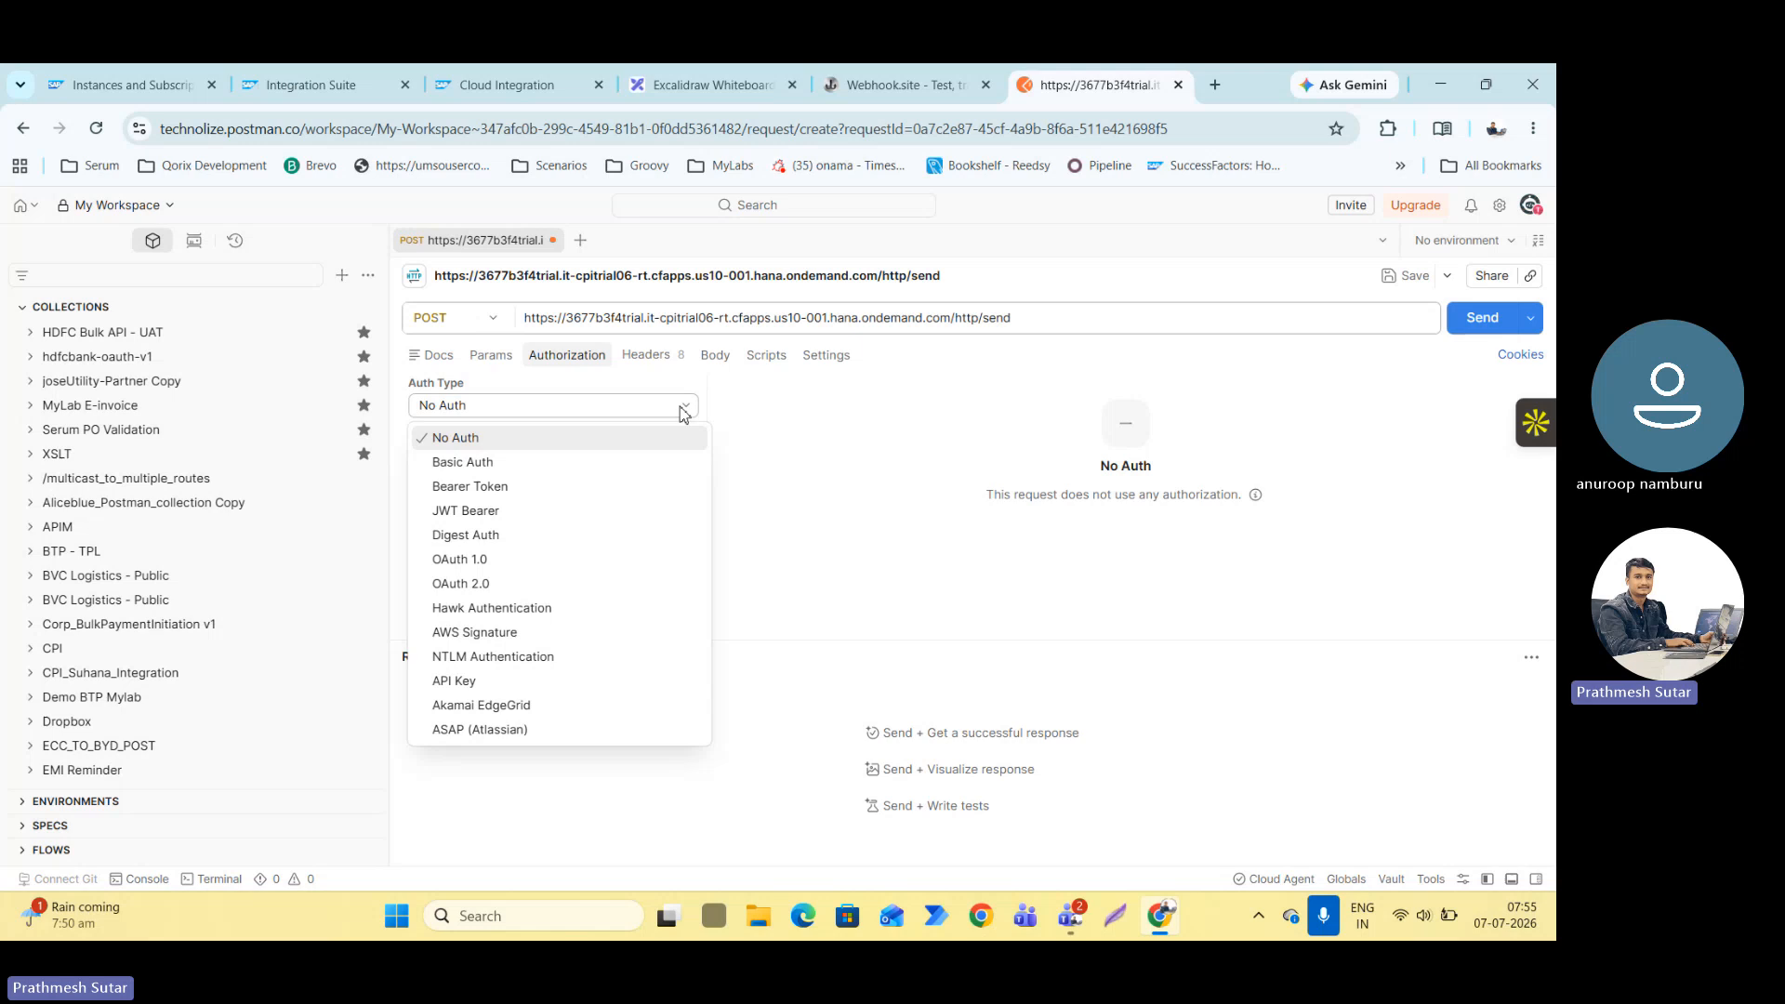
click(440, 462)
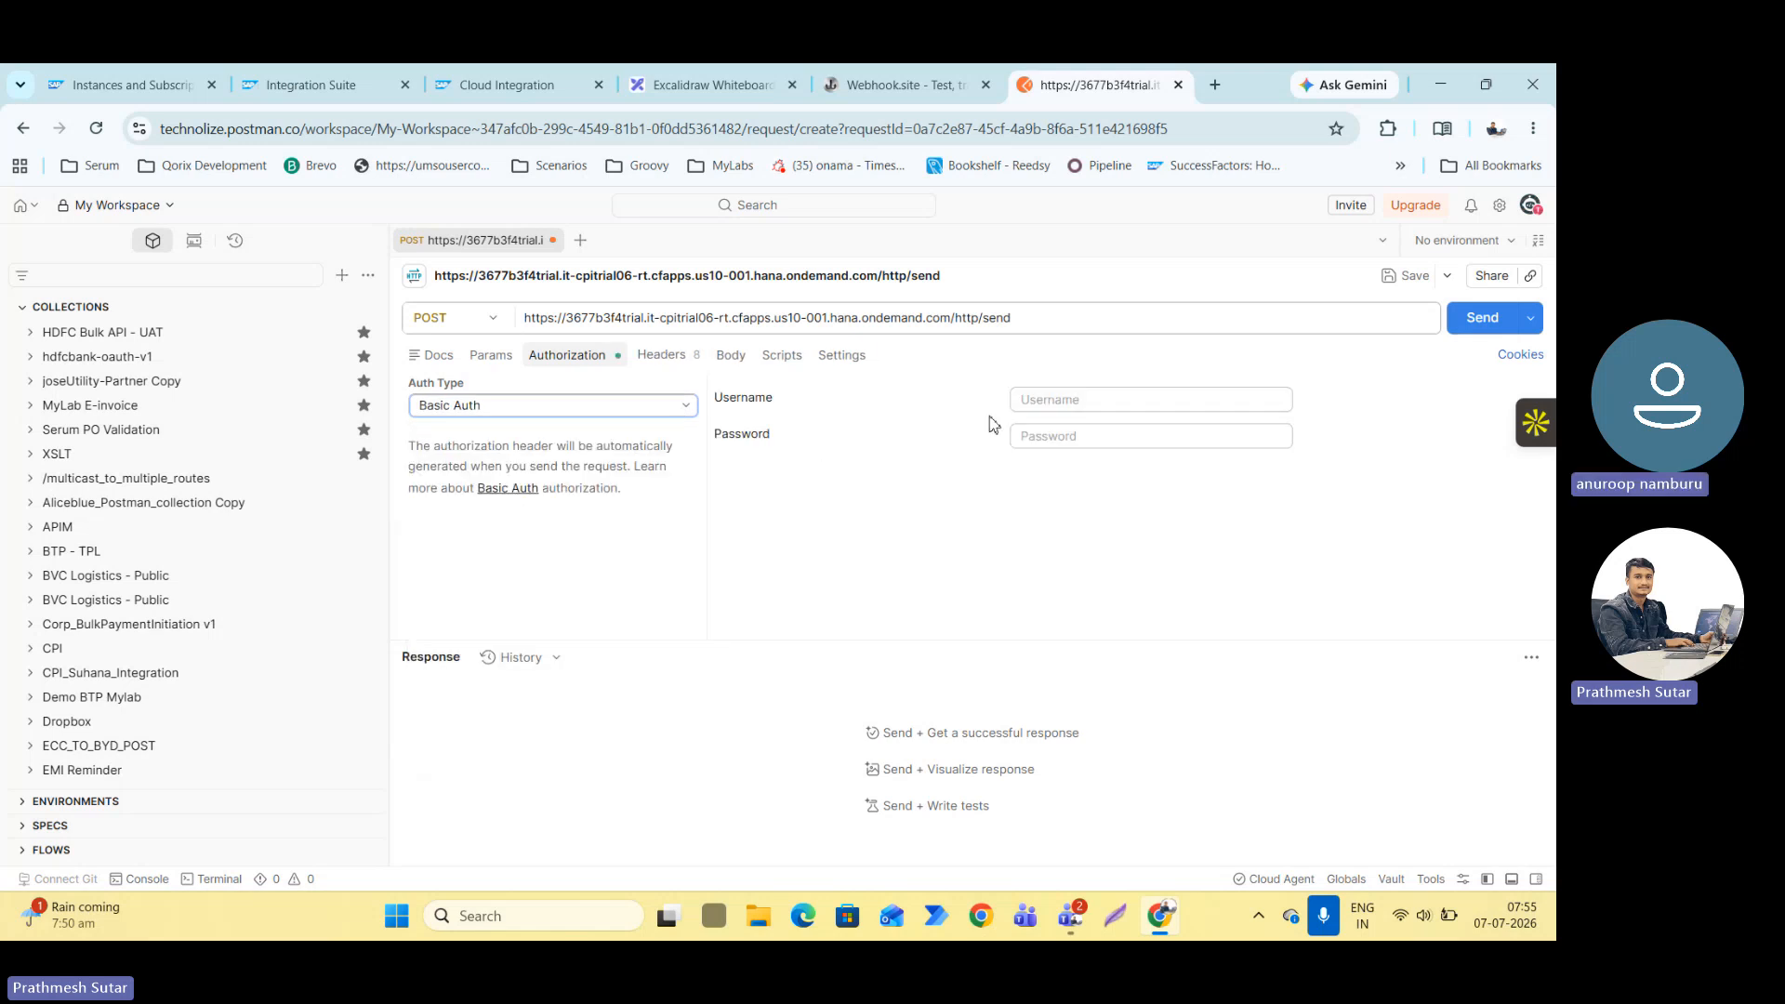
click(158, 72)
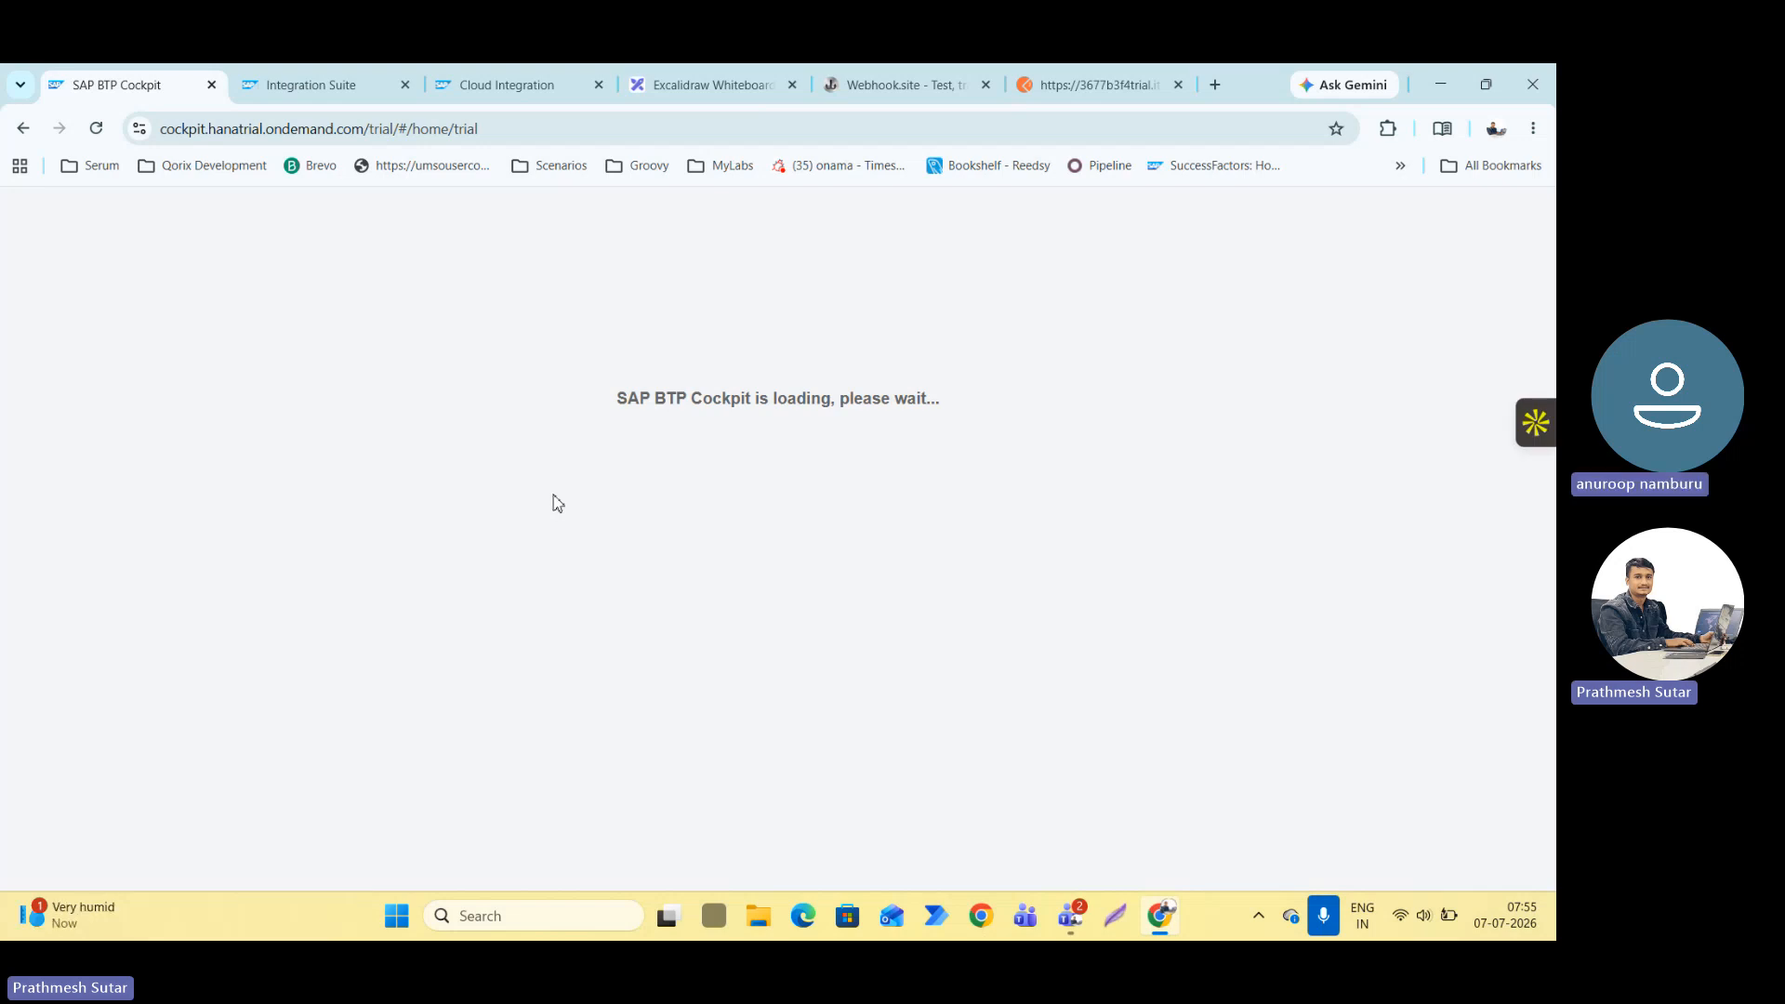
Search the web for json sample in a new browser tab.
click(844, 79)
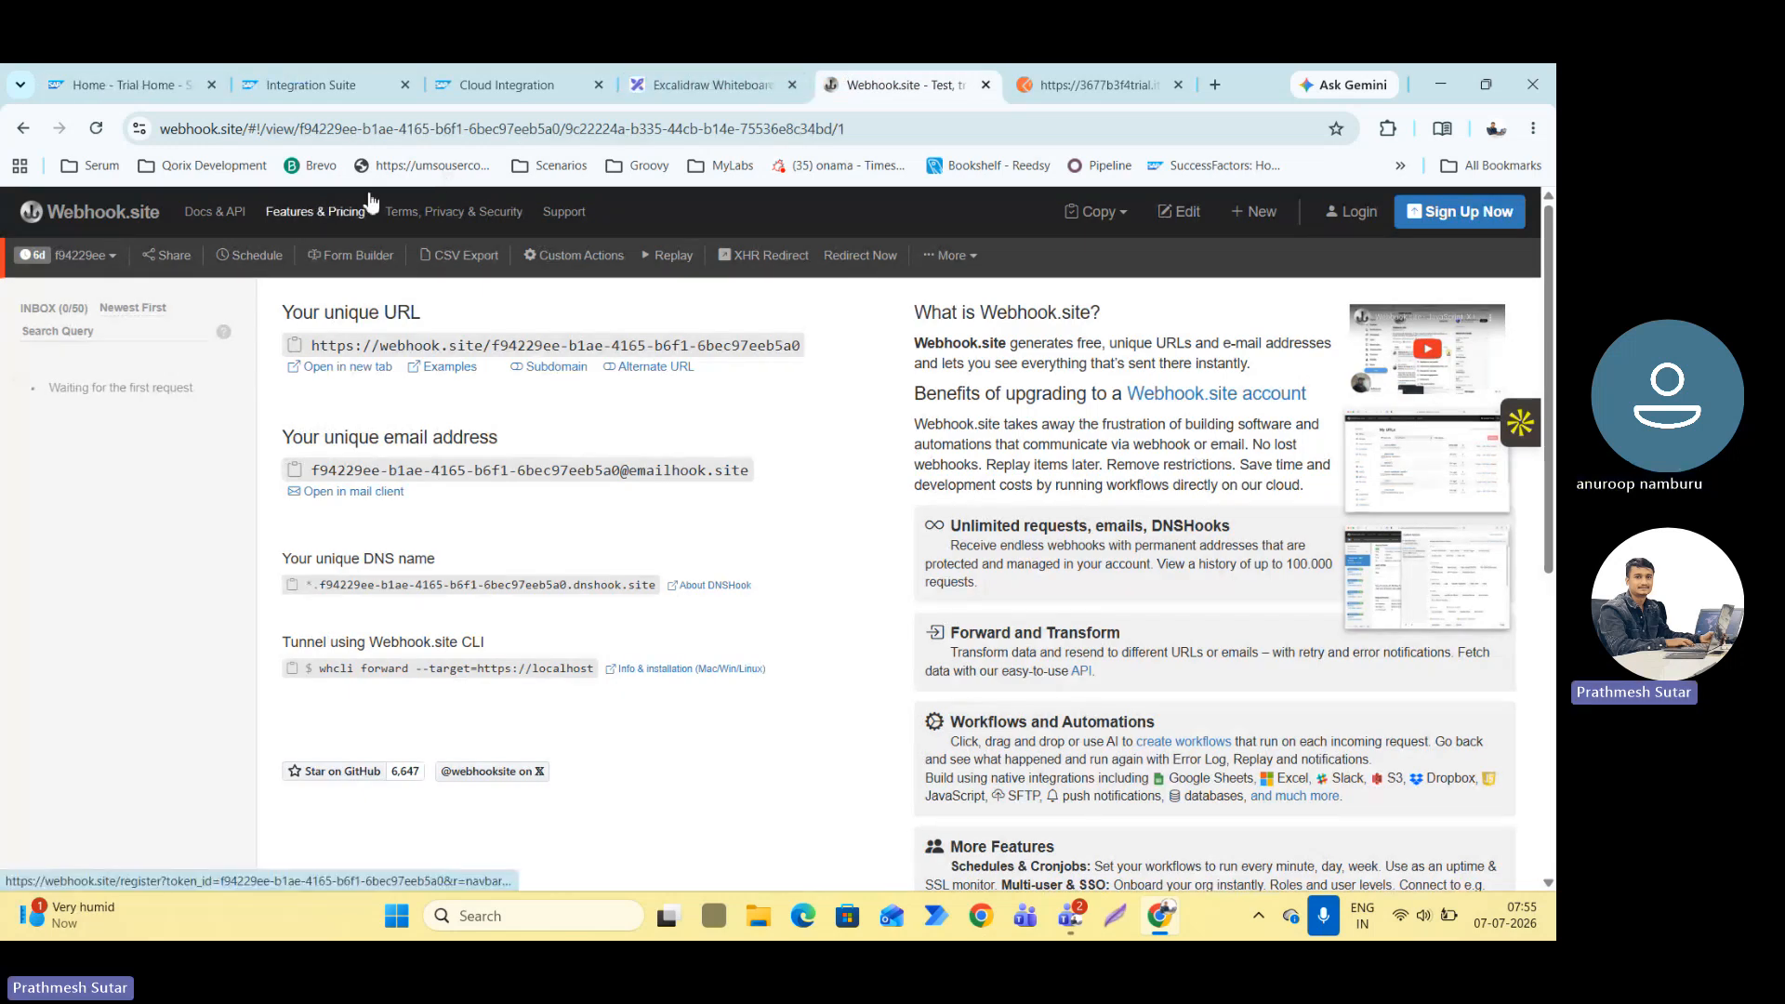
click(1216, 87)
text(jso)
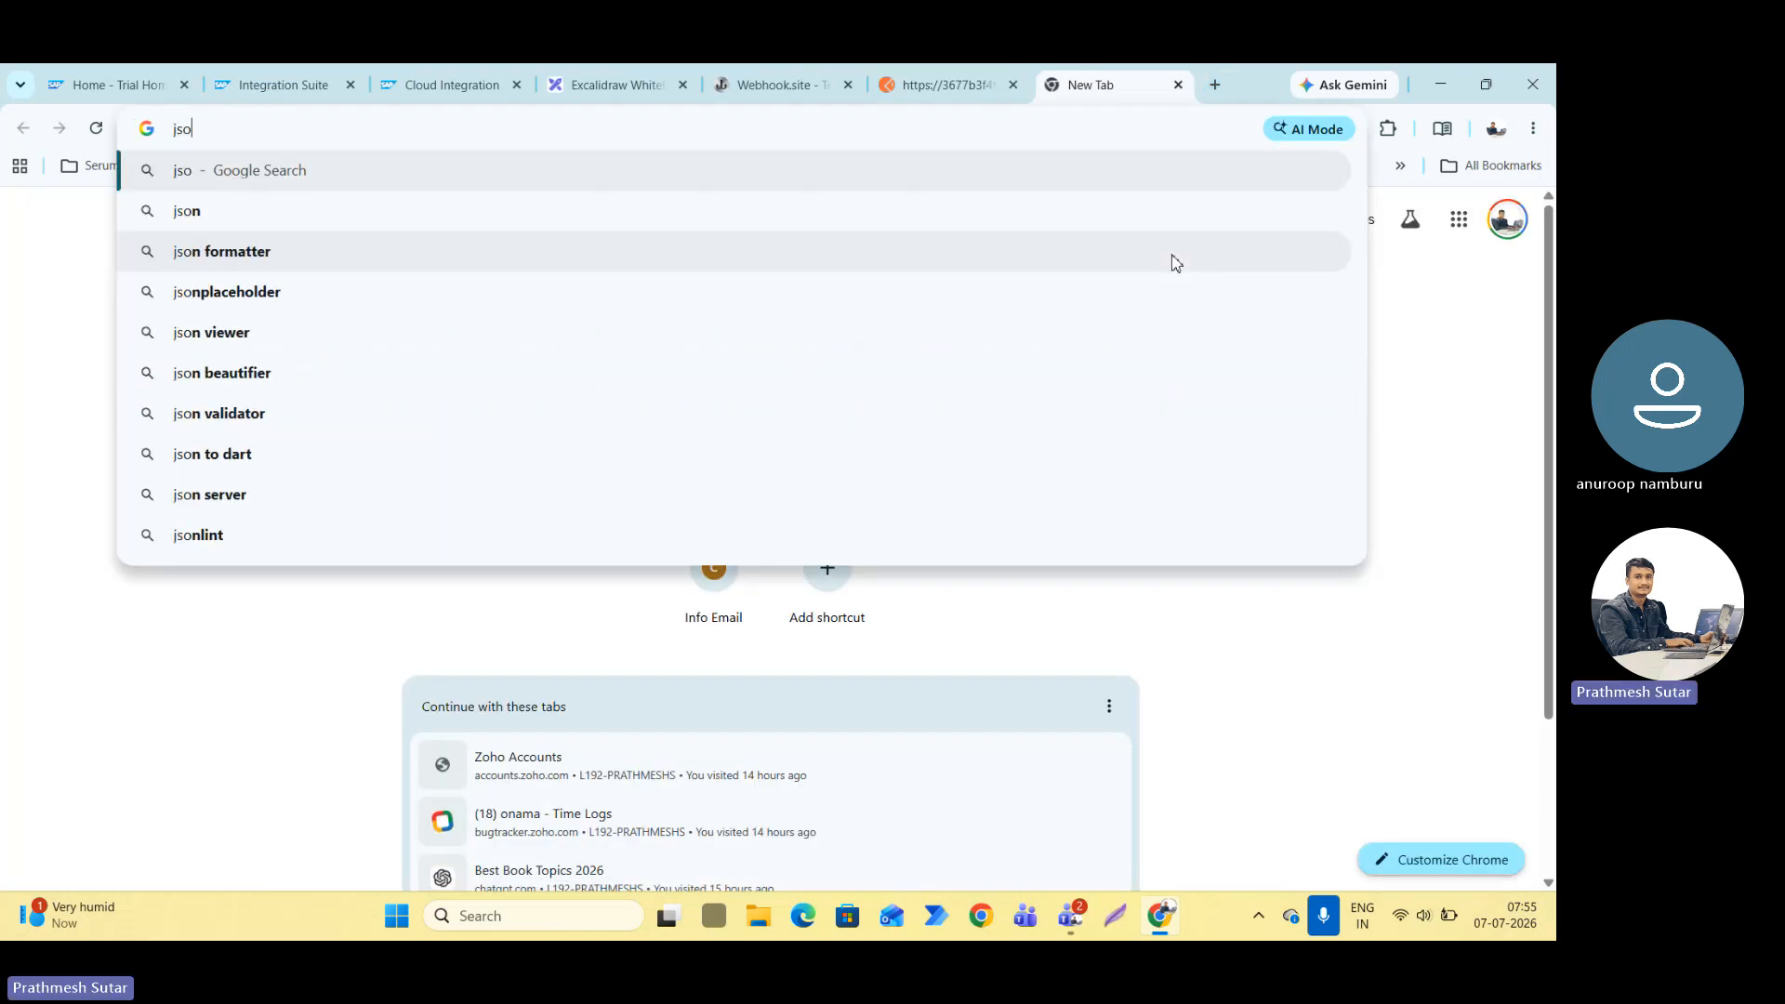
text(n sample)
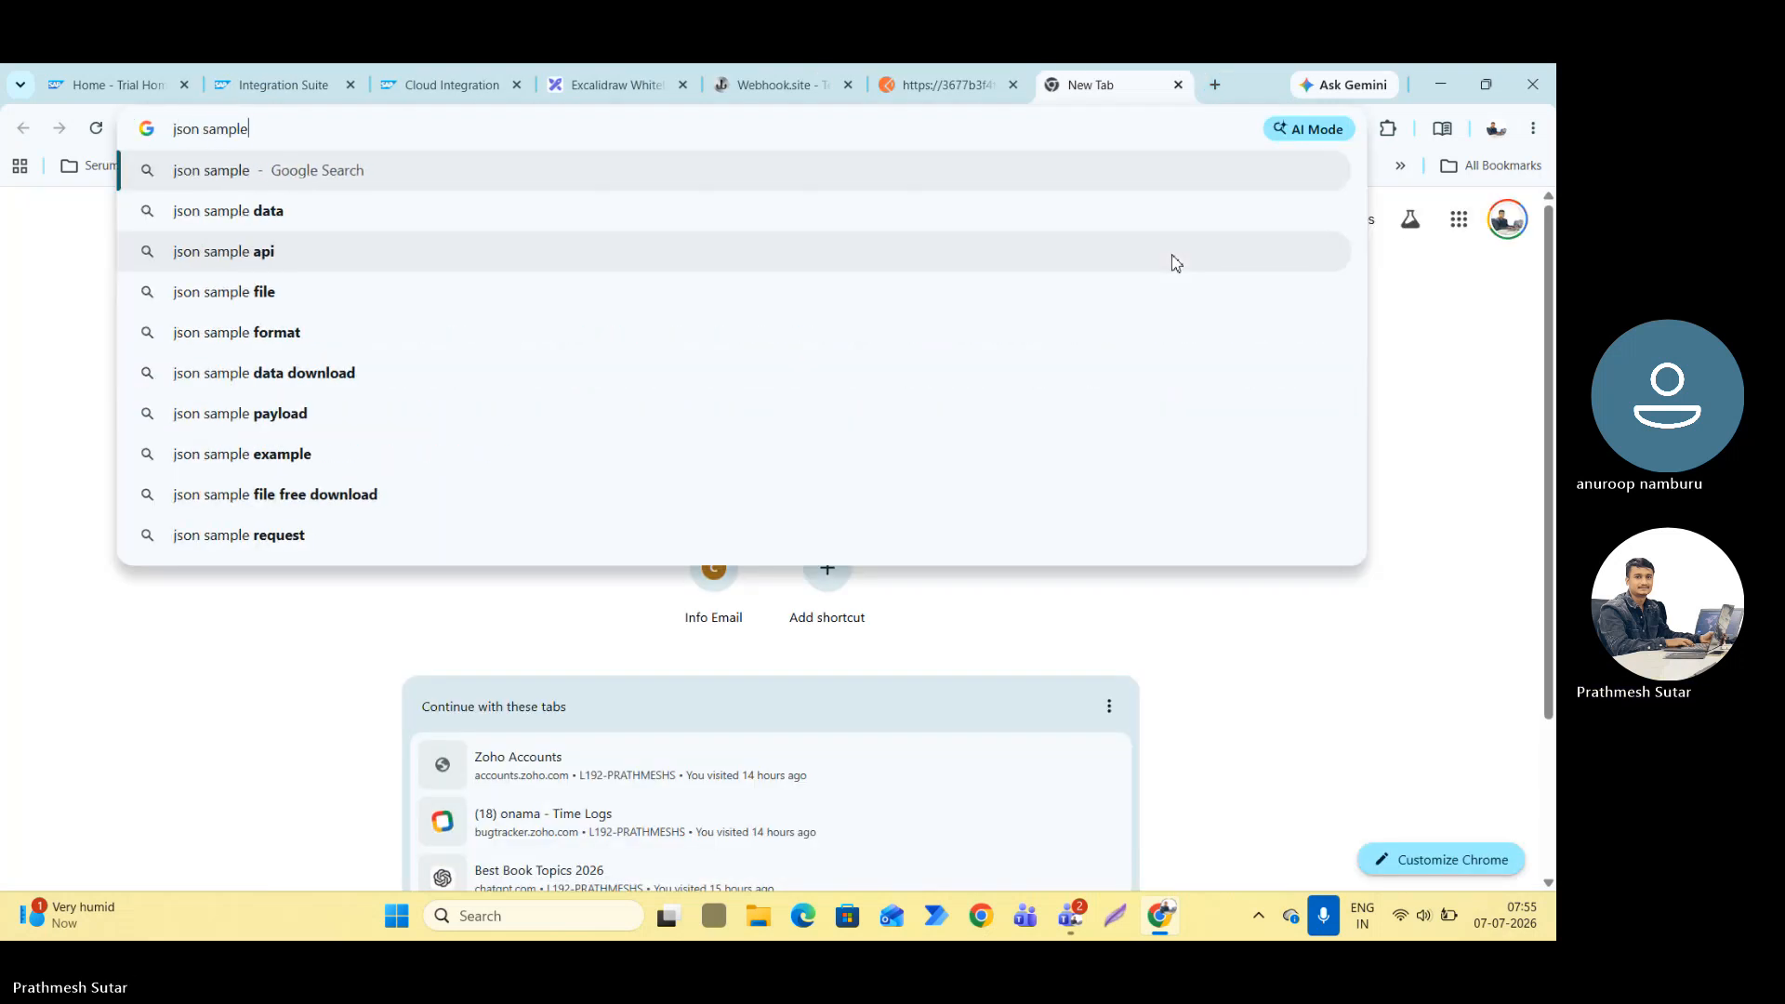
key(Return)
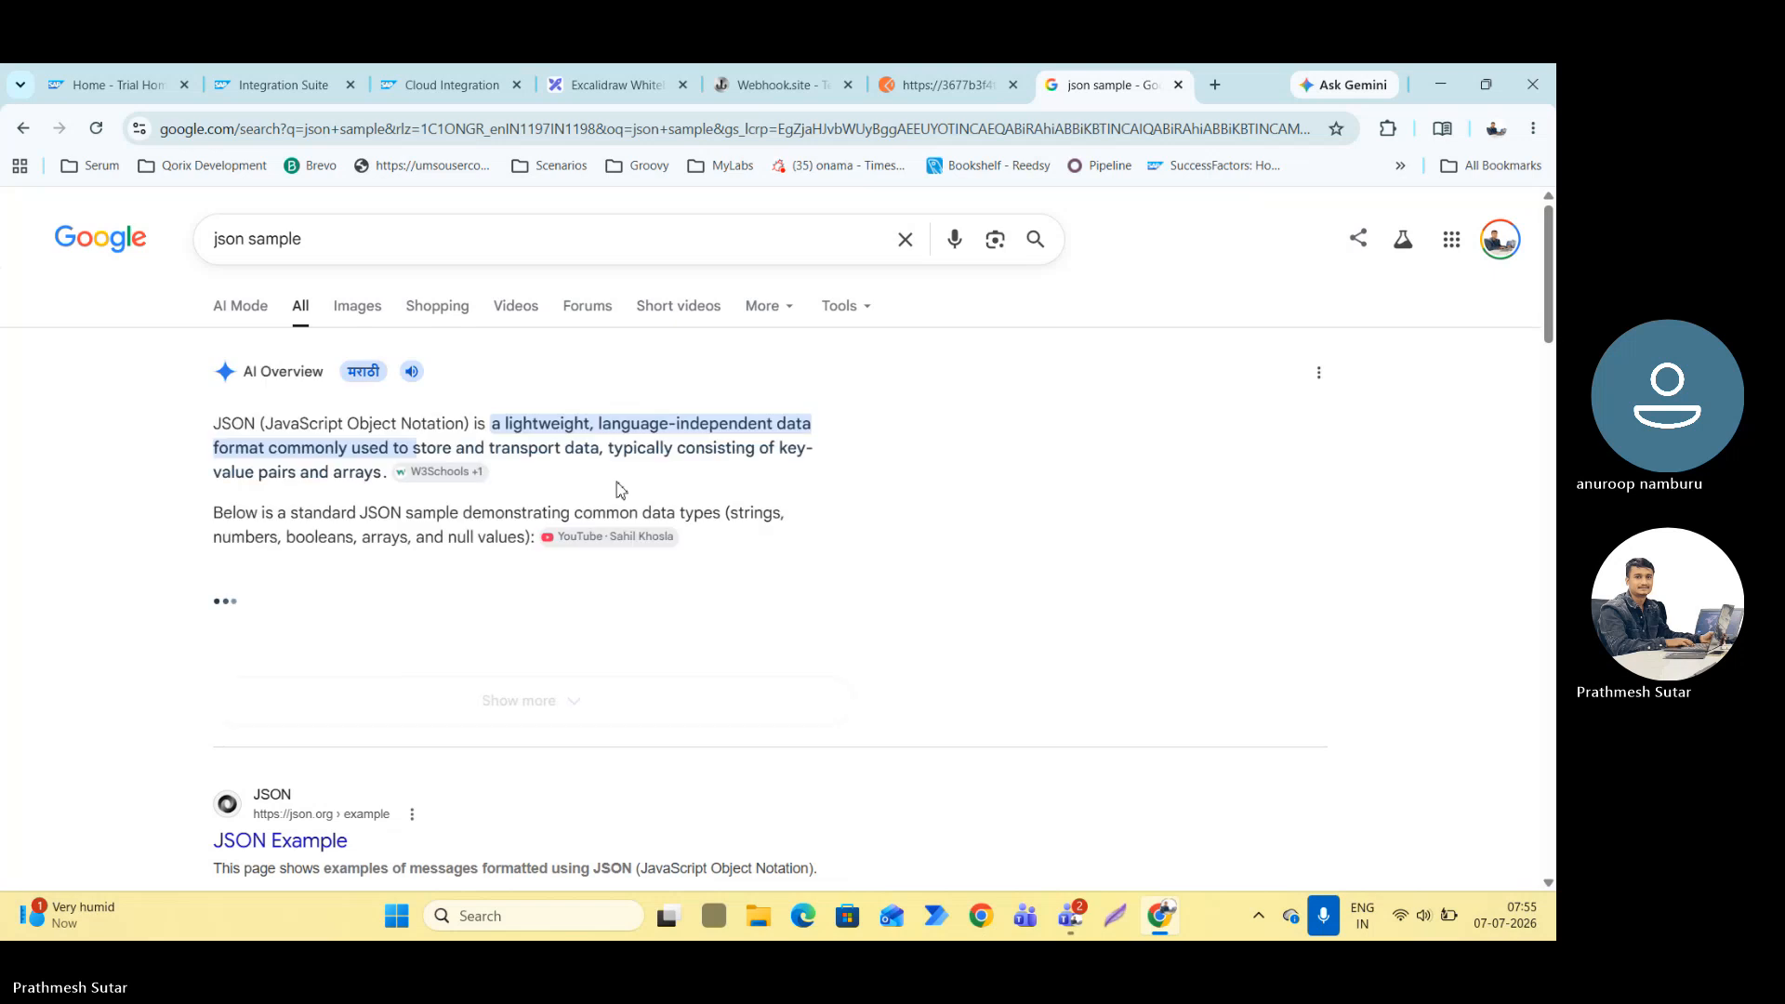
Select and copy the complete TechCorp JSON sample from the AI overview in the search results.
scroll(493, 507, down, 1)
click(410, 589)
scroll(518, 558, down, 5)
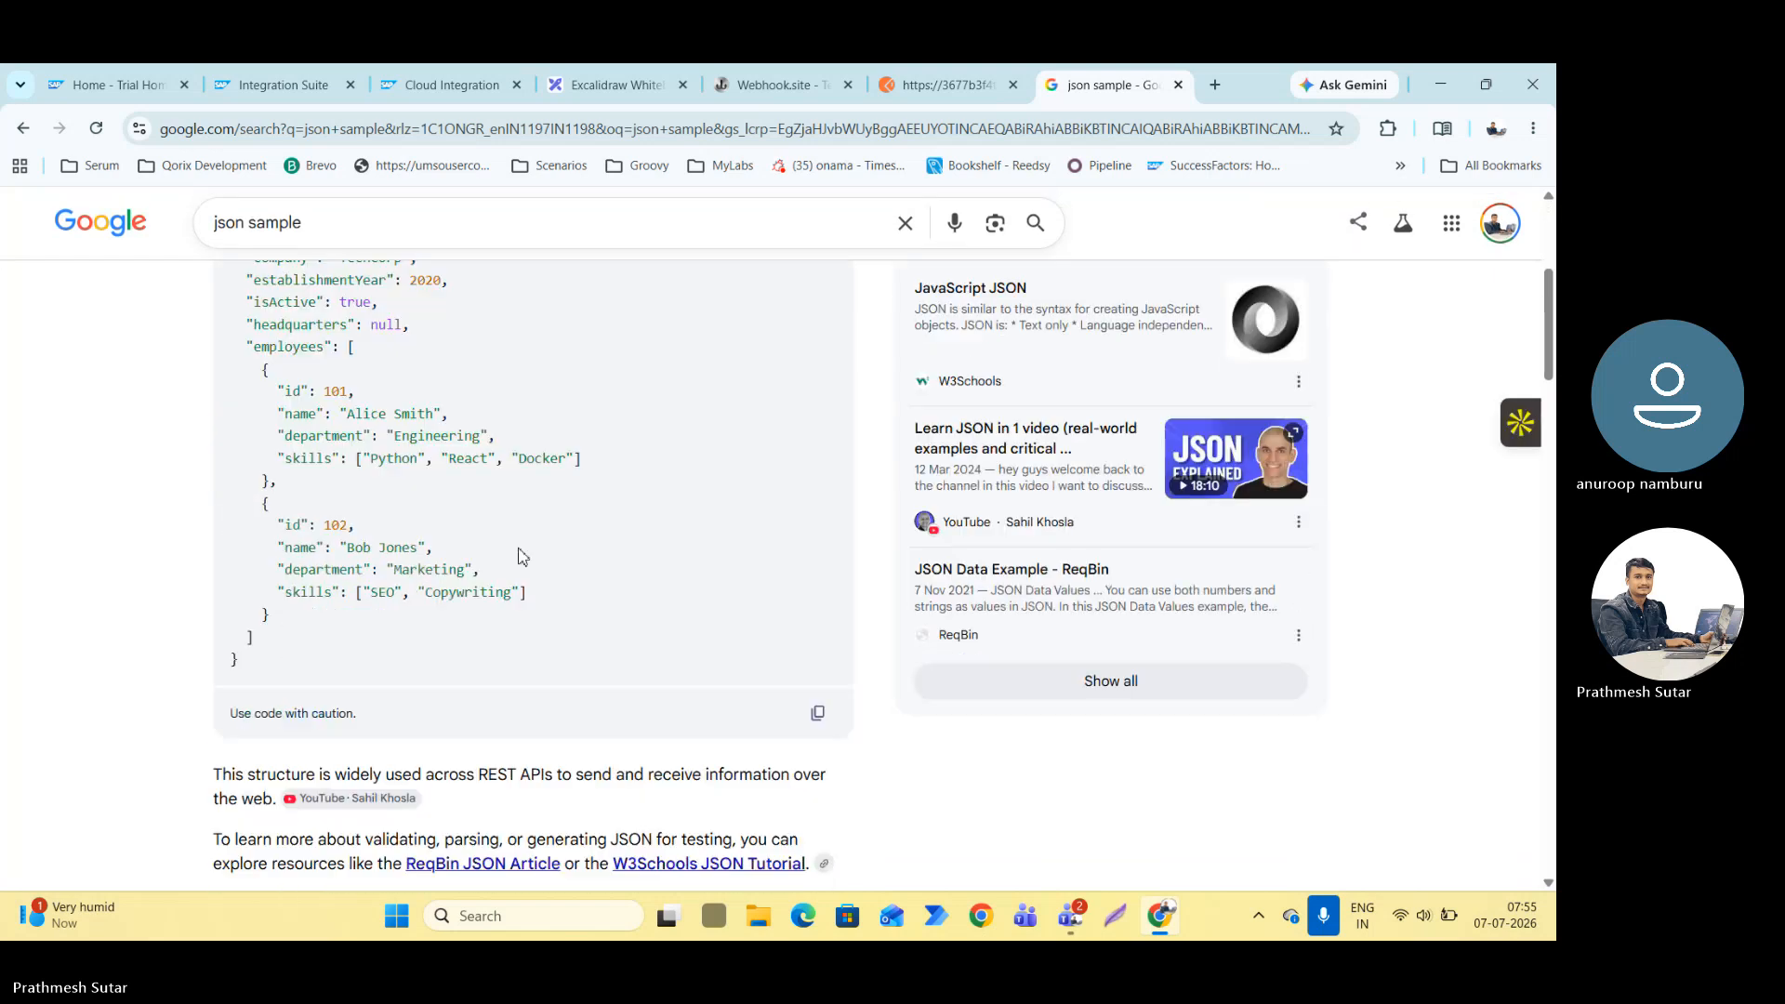
scroll(518, 554, up, 6)
scroll(234, 336, down, 3)
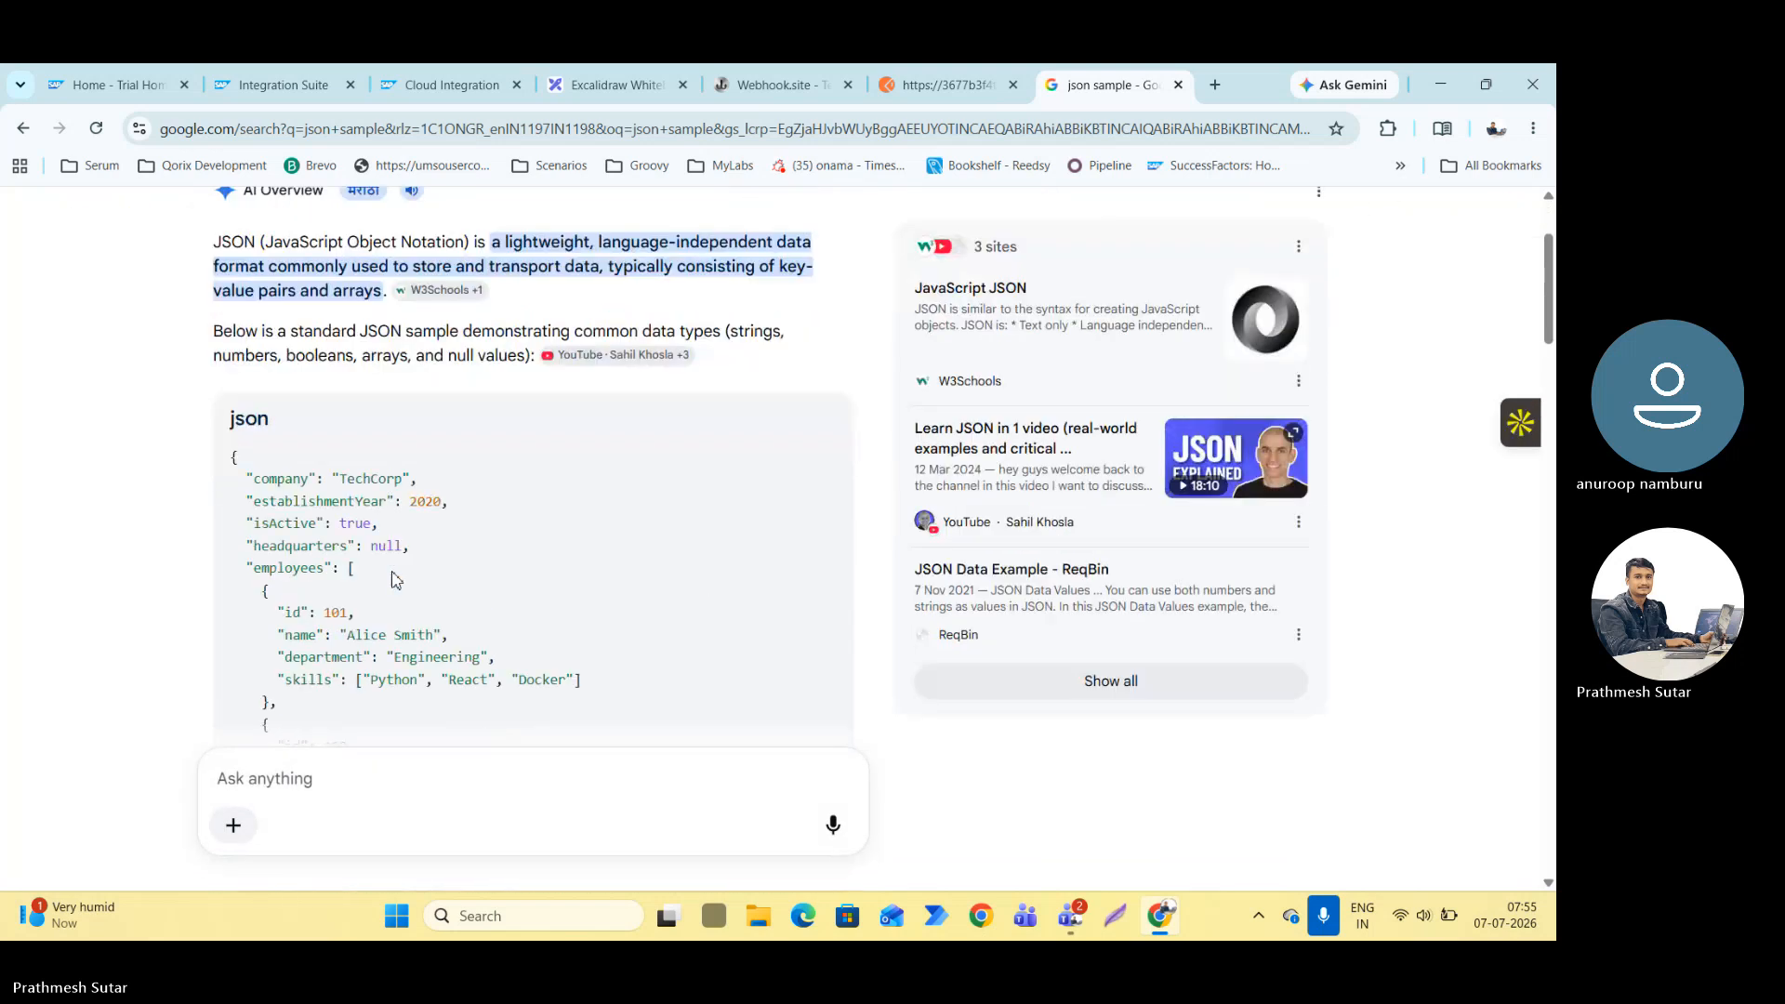
drag(235, 335, 276, 741)
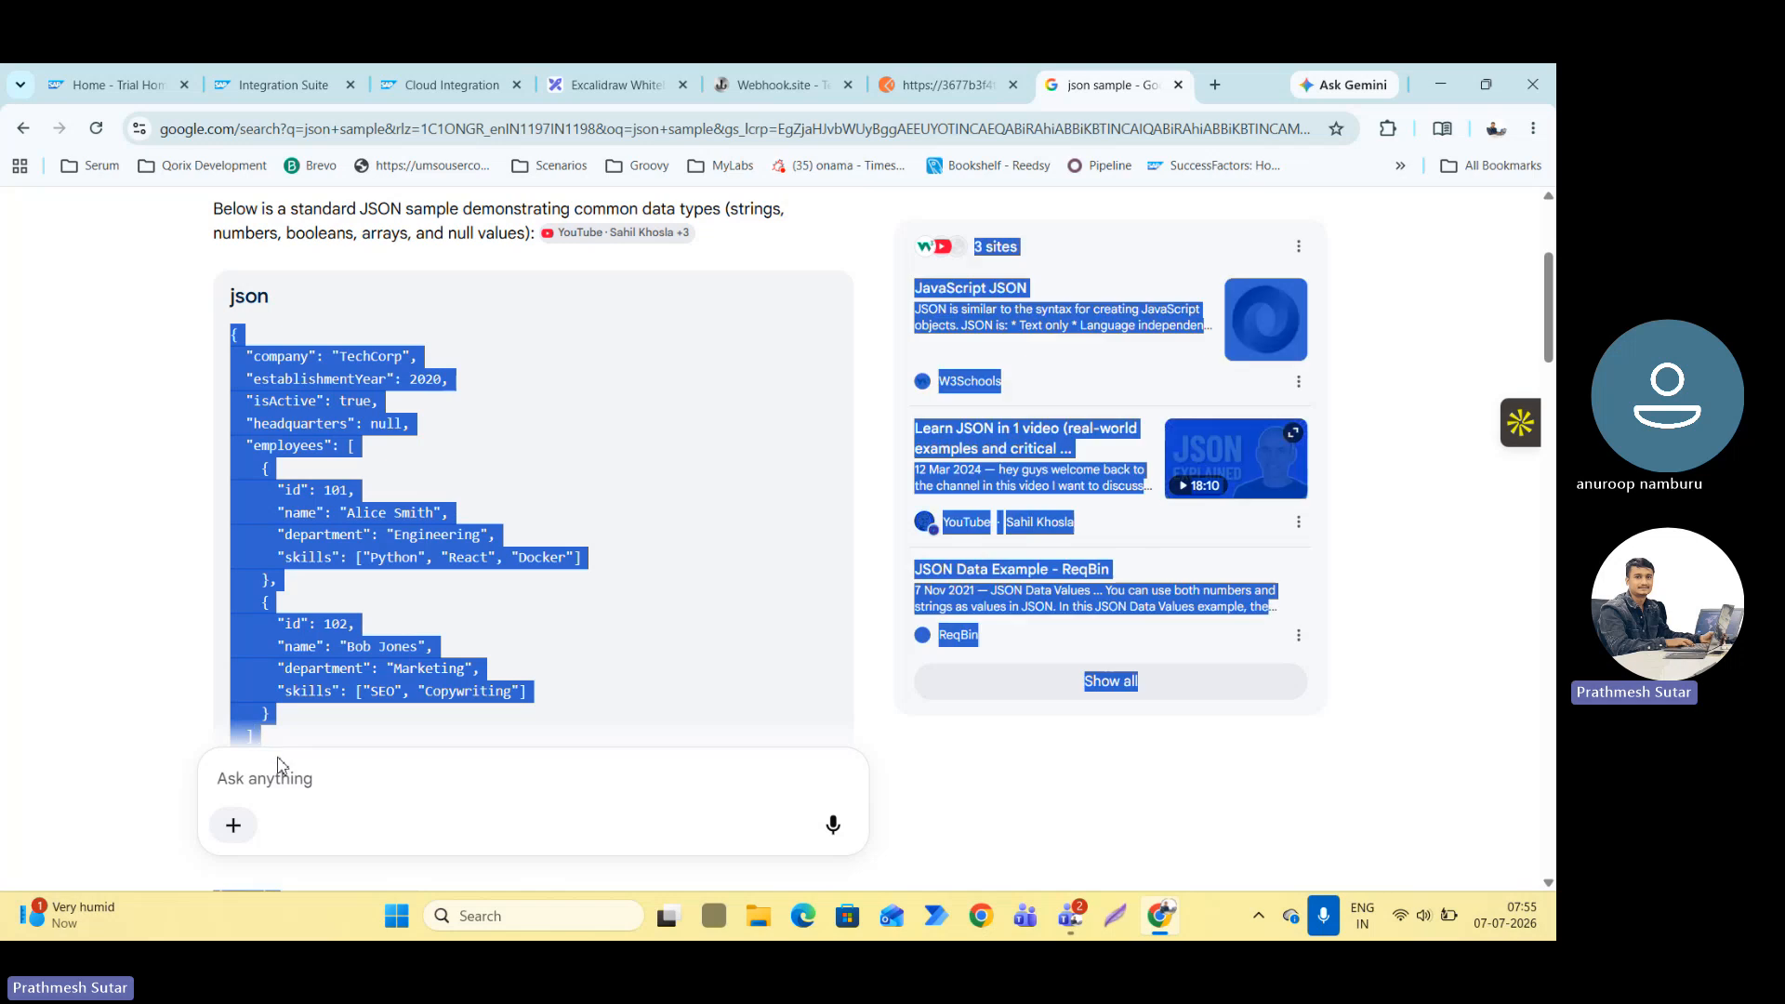
scroll(276, 741, down, 2)
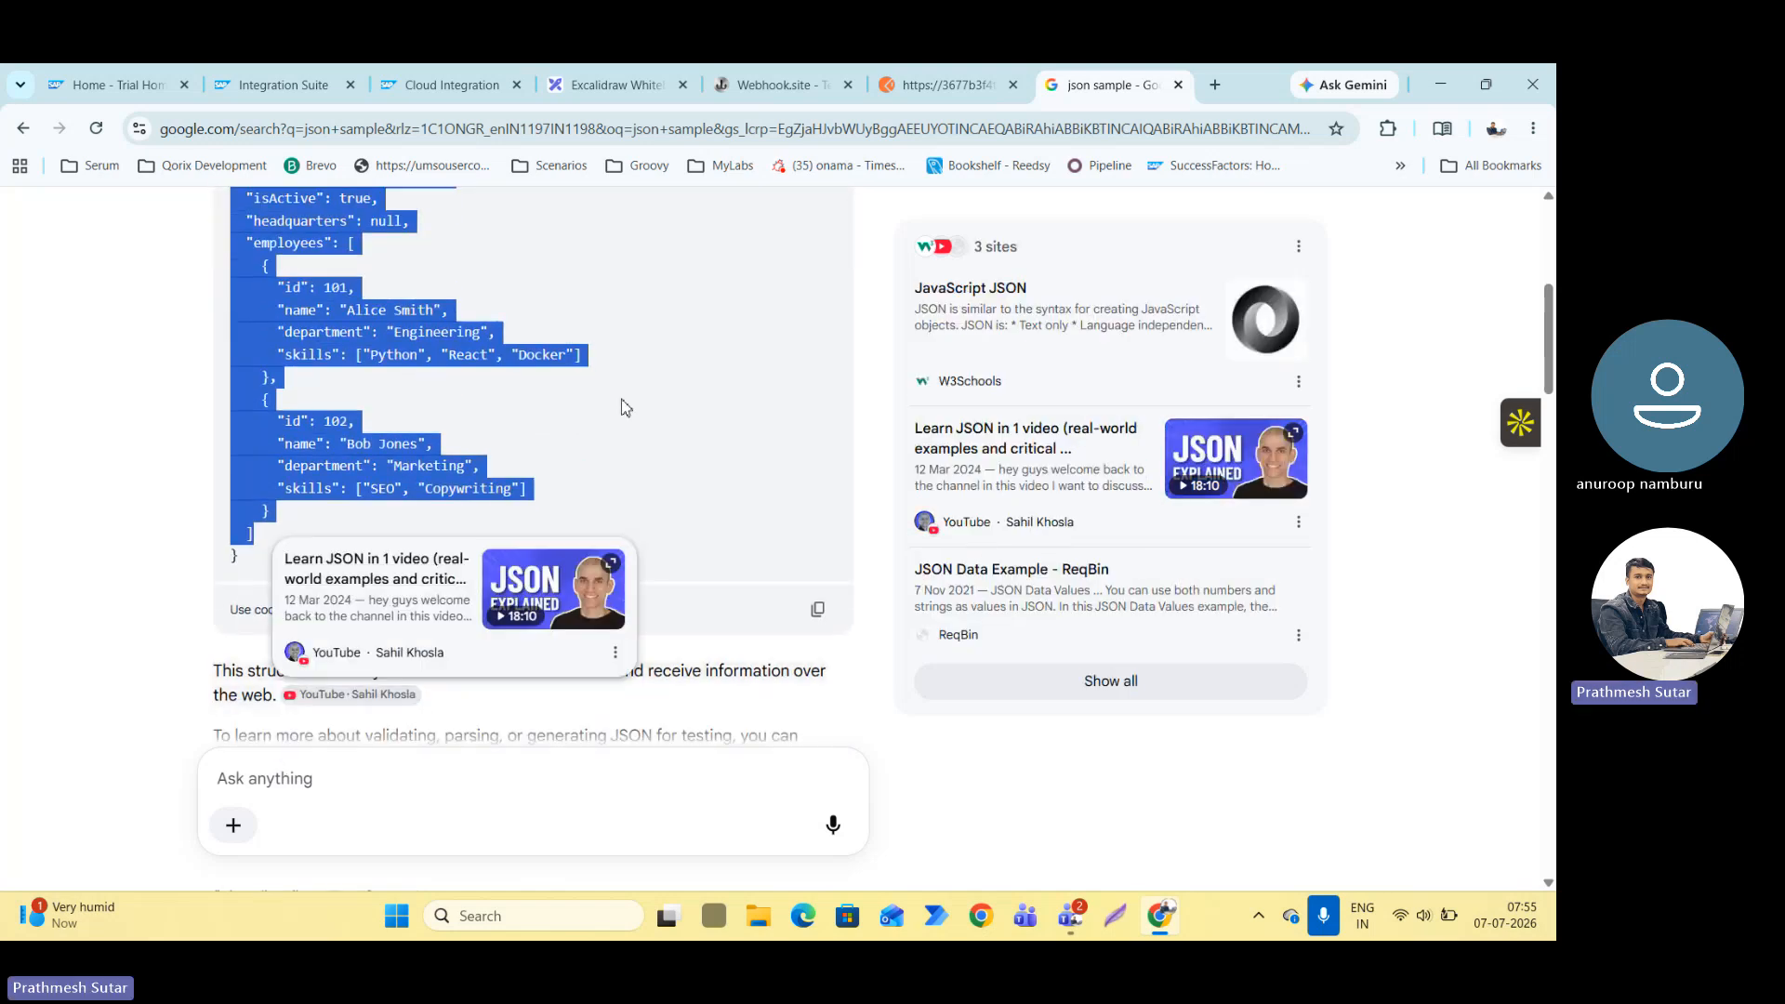
key(shift+Down)
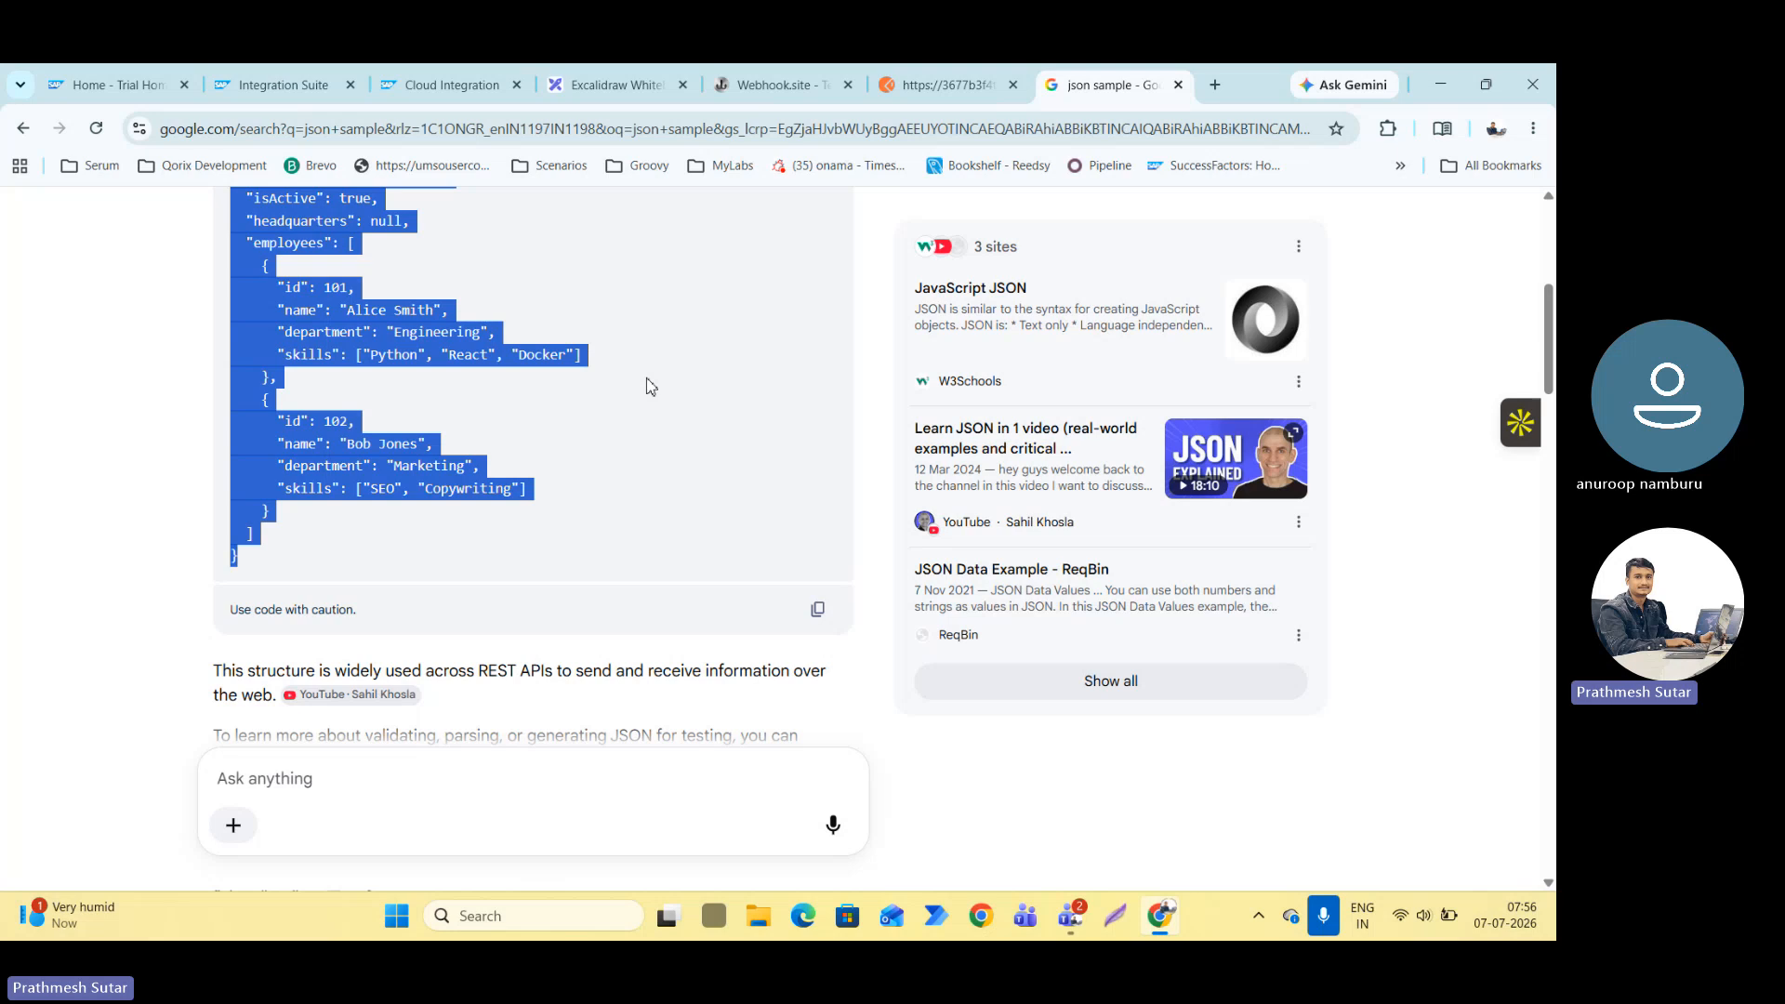
scroll(646, 378, up, 3)
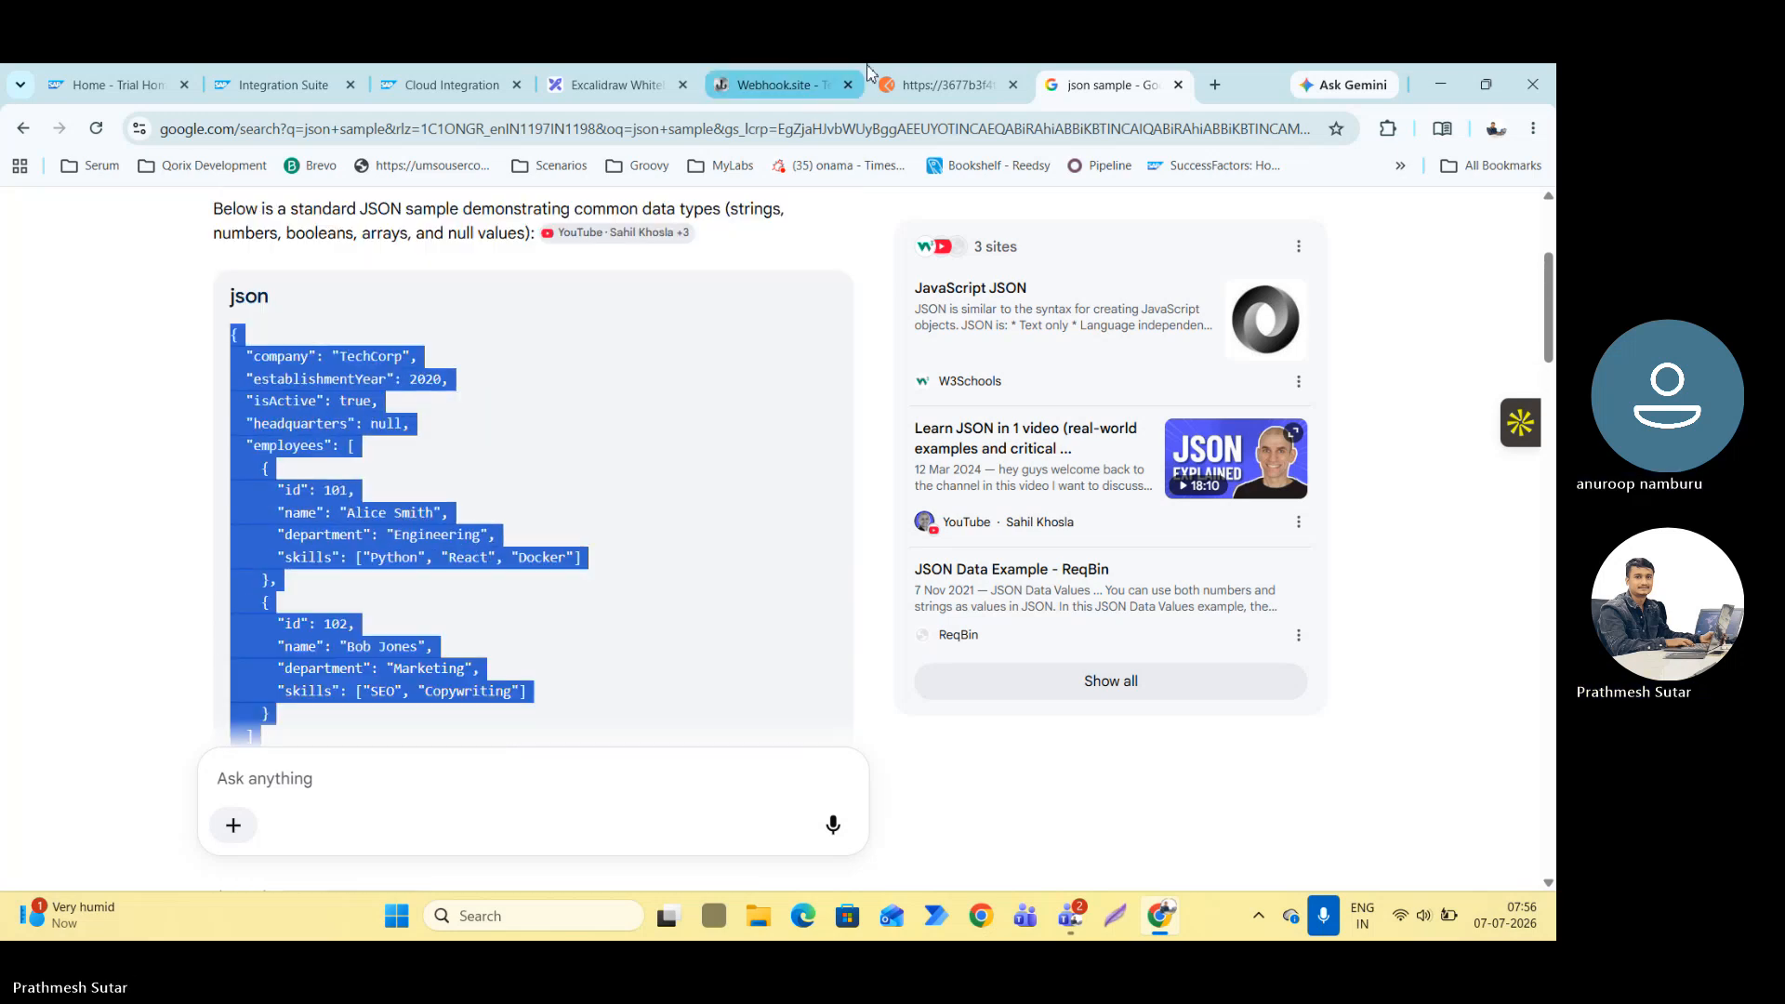
Switch back to Postman and paste the copied JSON sample into the request's raw JSON body.
click(943, 84)
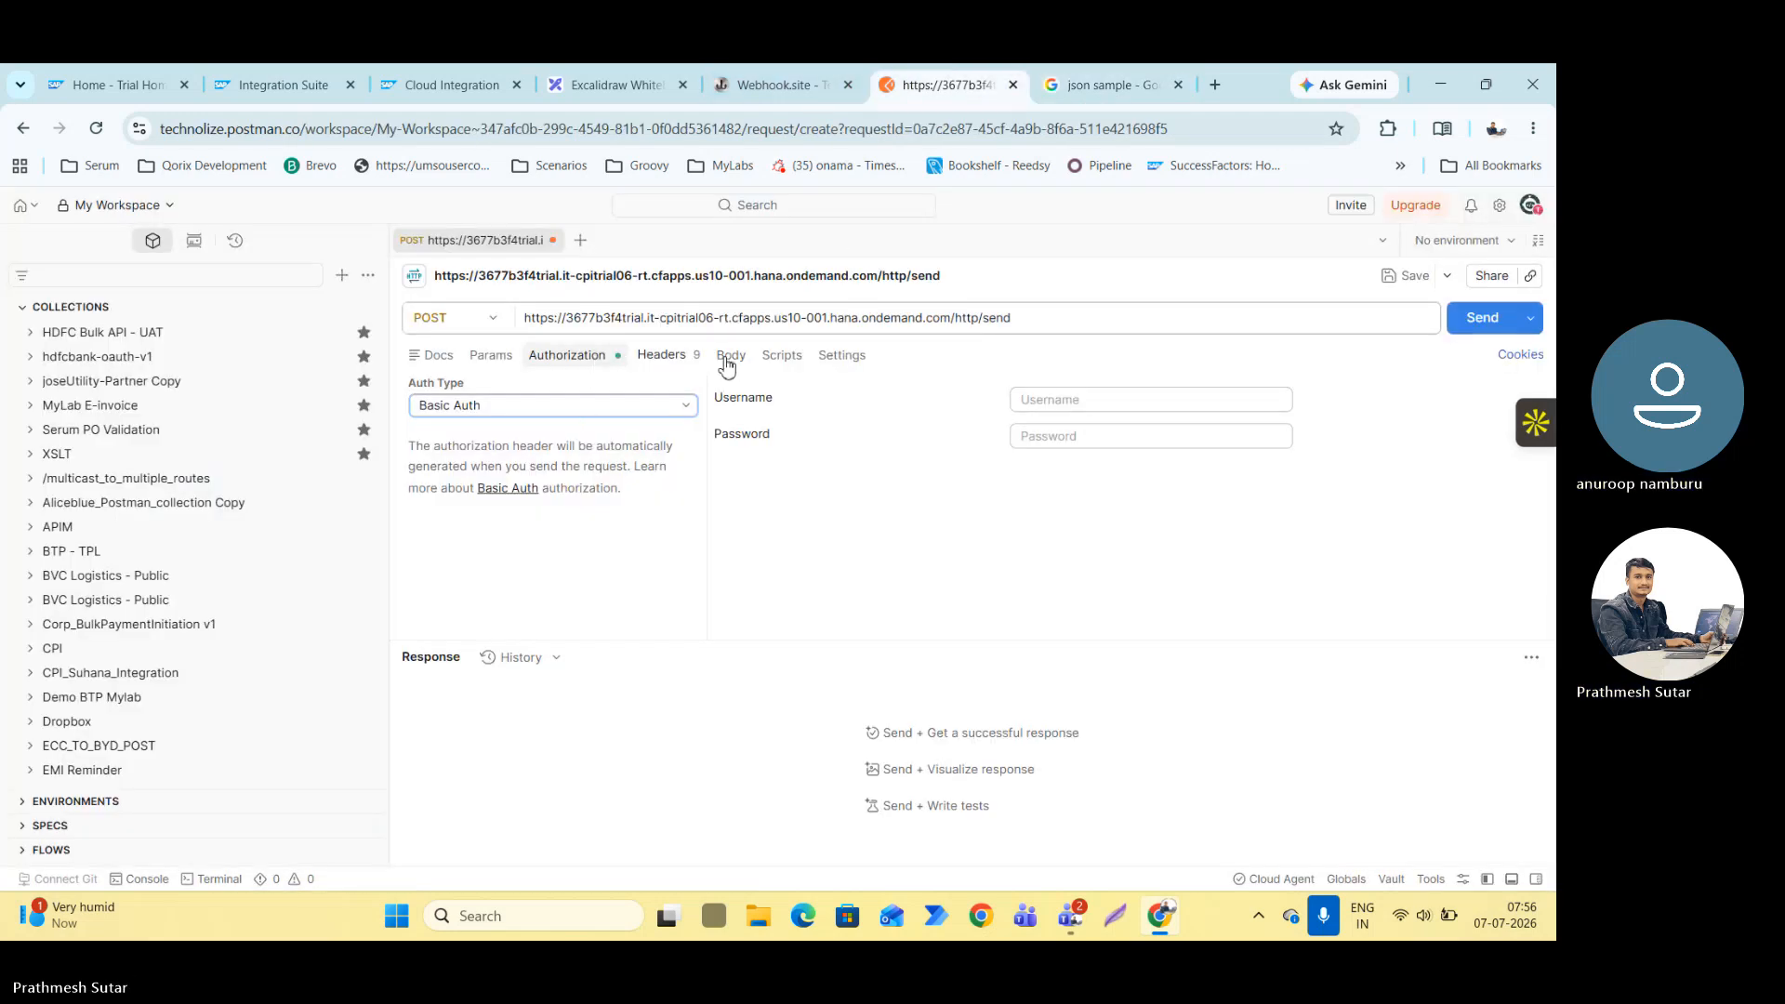
click(731, 355)
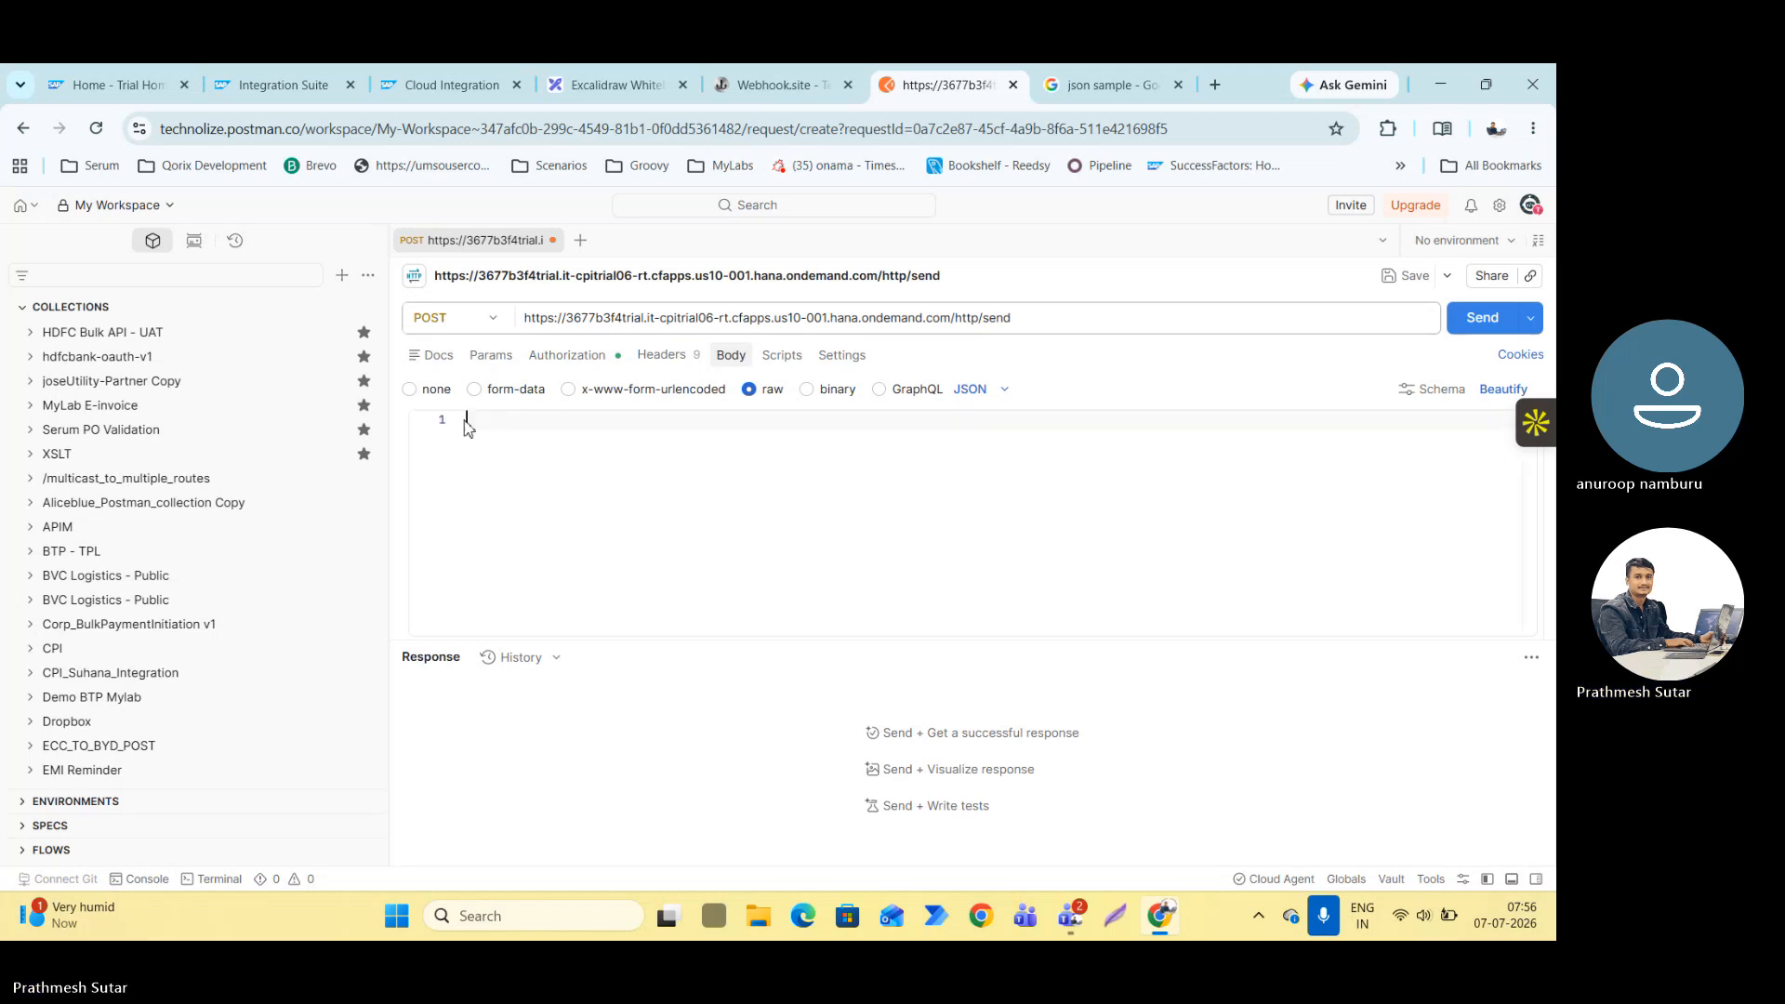
key(ctrl+v)
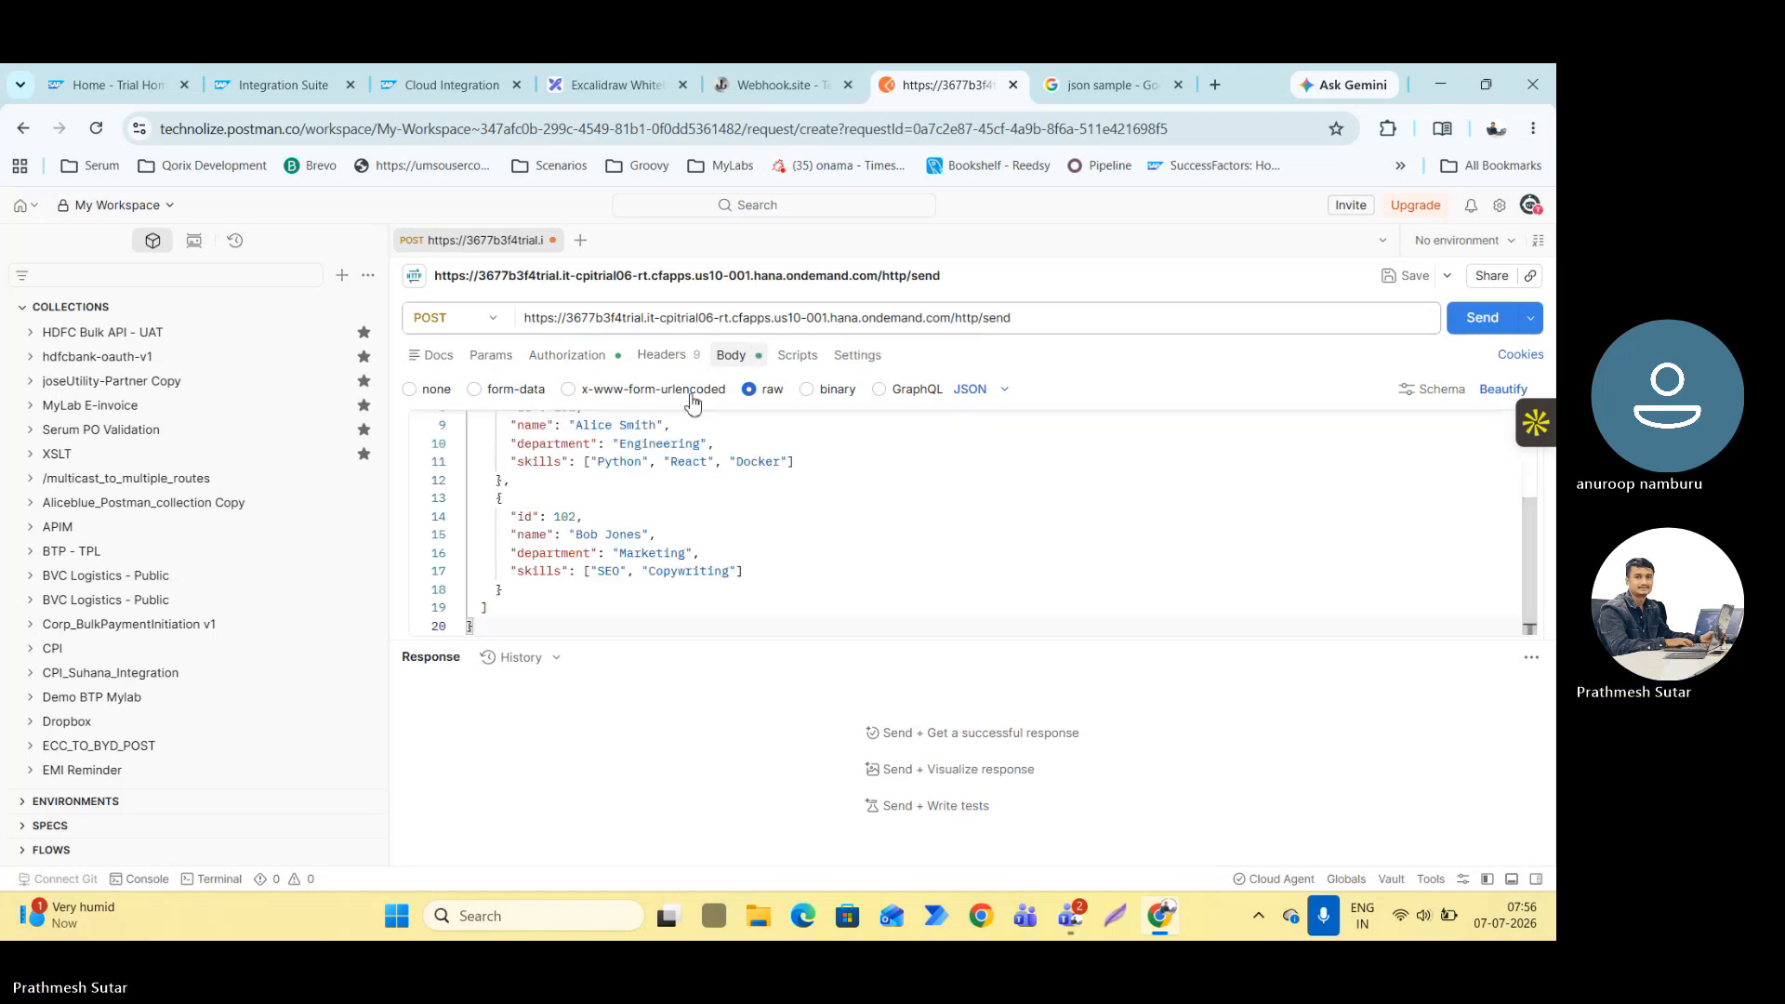
Beautify the JSON request body and send the POST request with the Basic Auth username and password left empty.
click(1506, 388)
scroll(674, 491, up, 4)
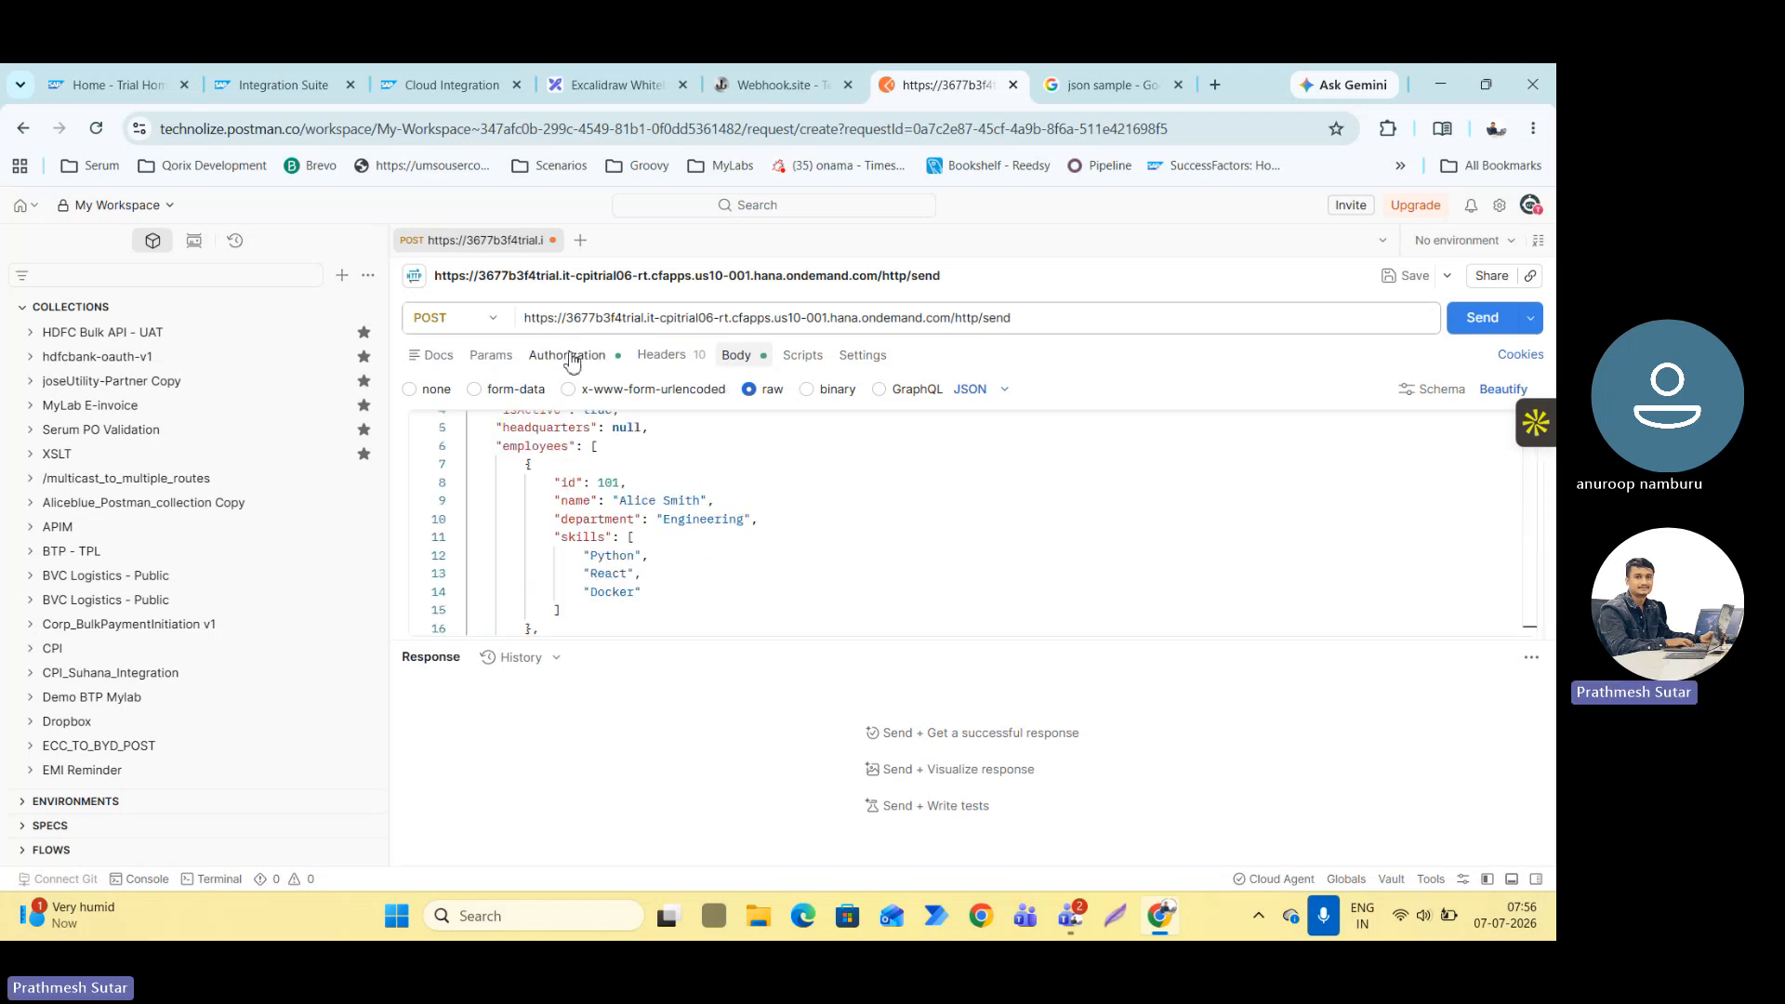
click(567, 355)
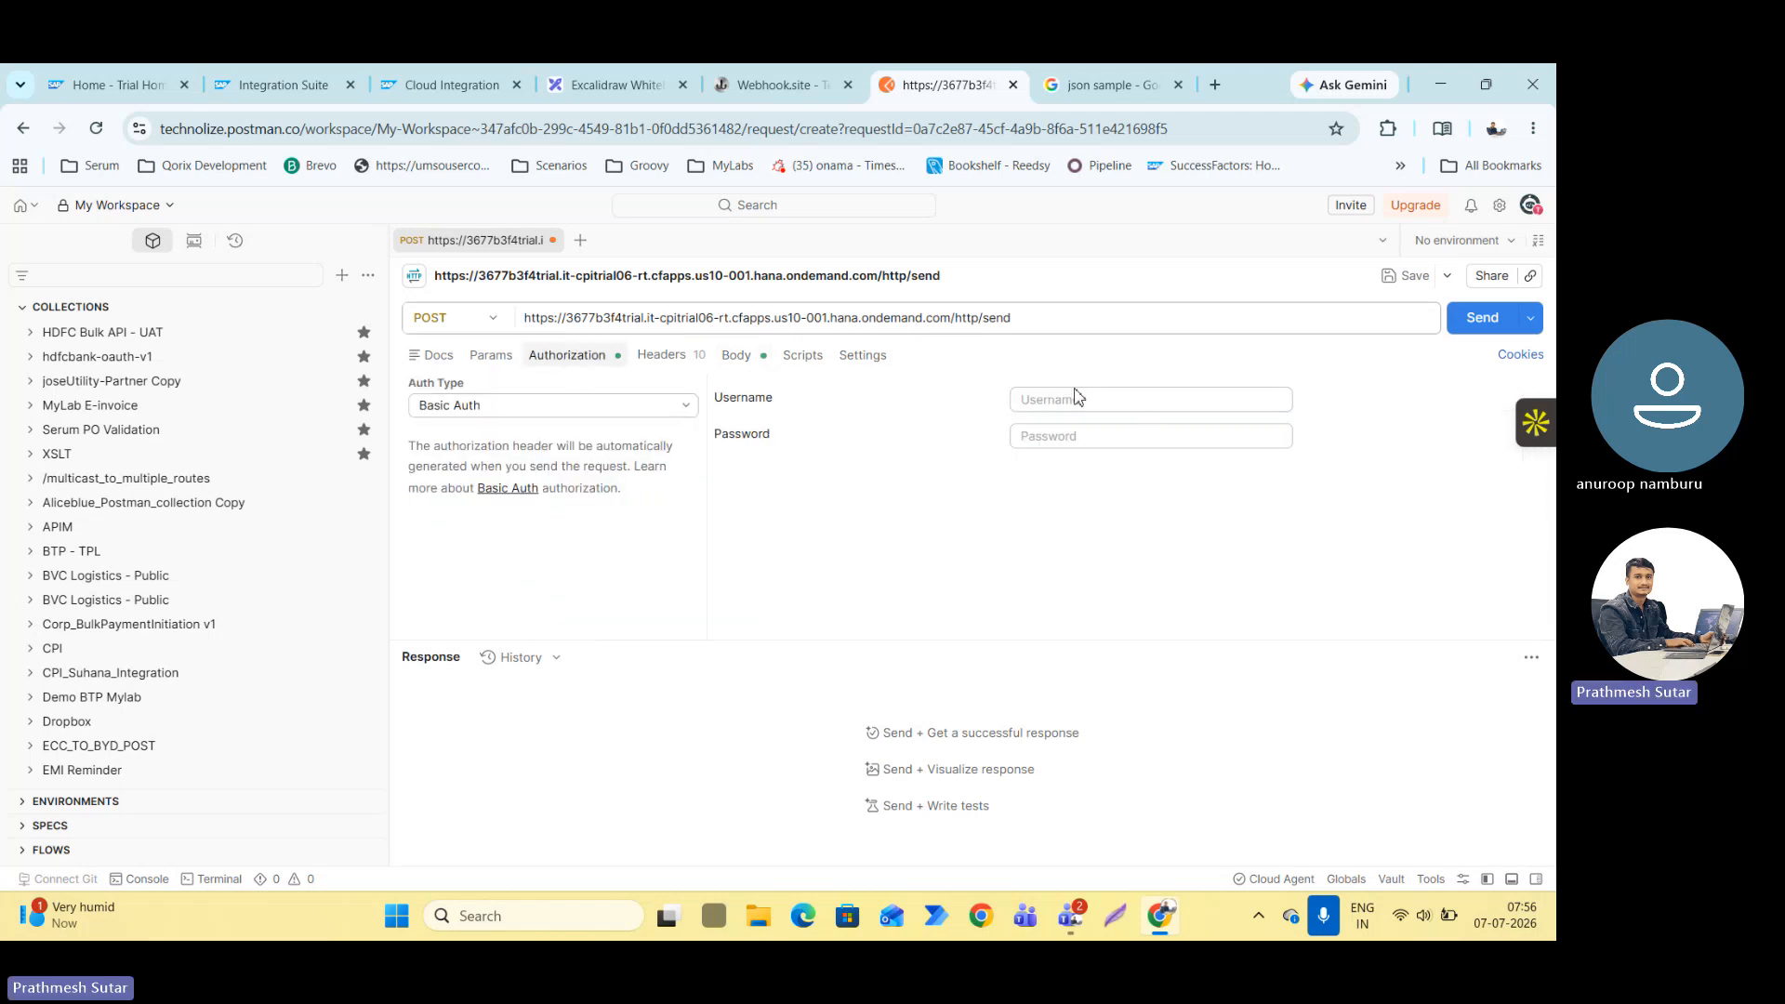
click(1482, 317)
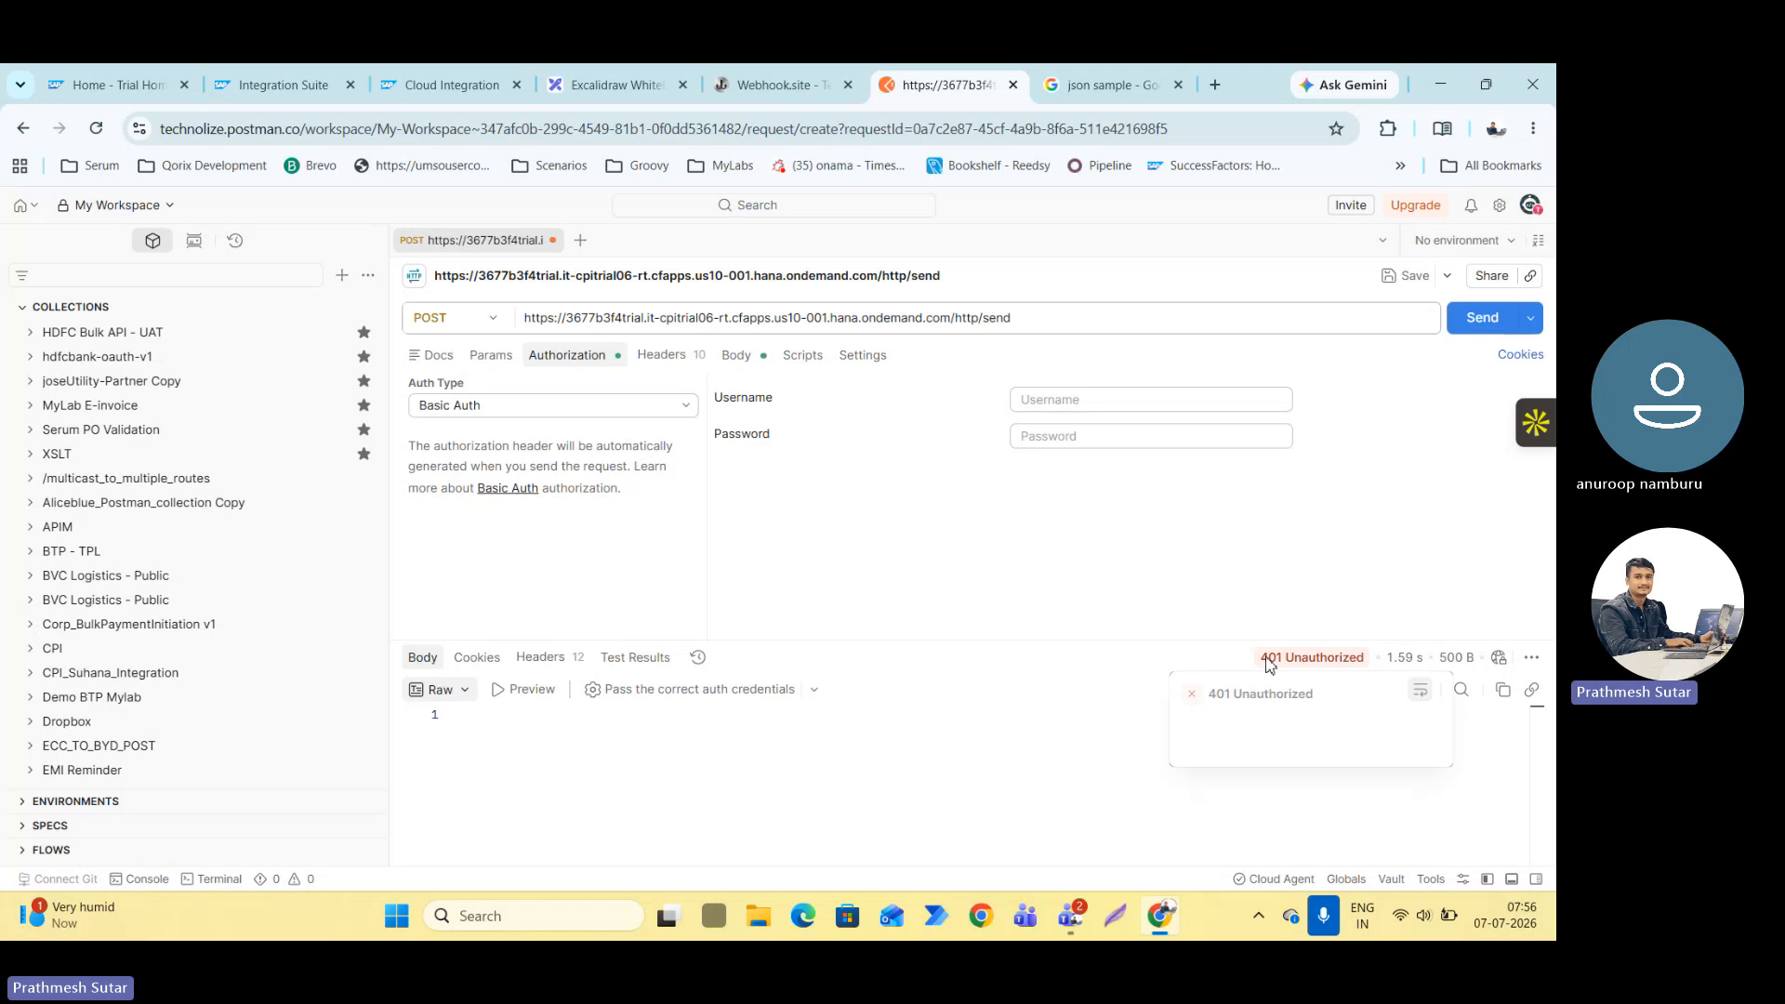
drag(1261, 657, 1320, 658)
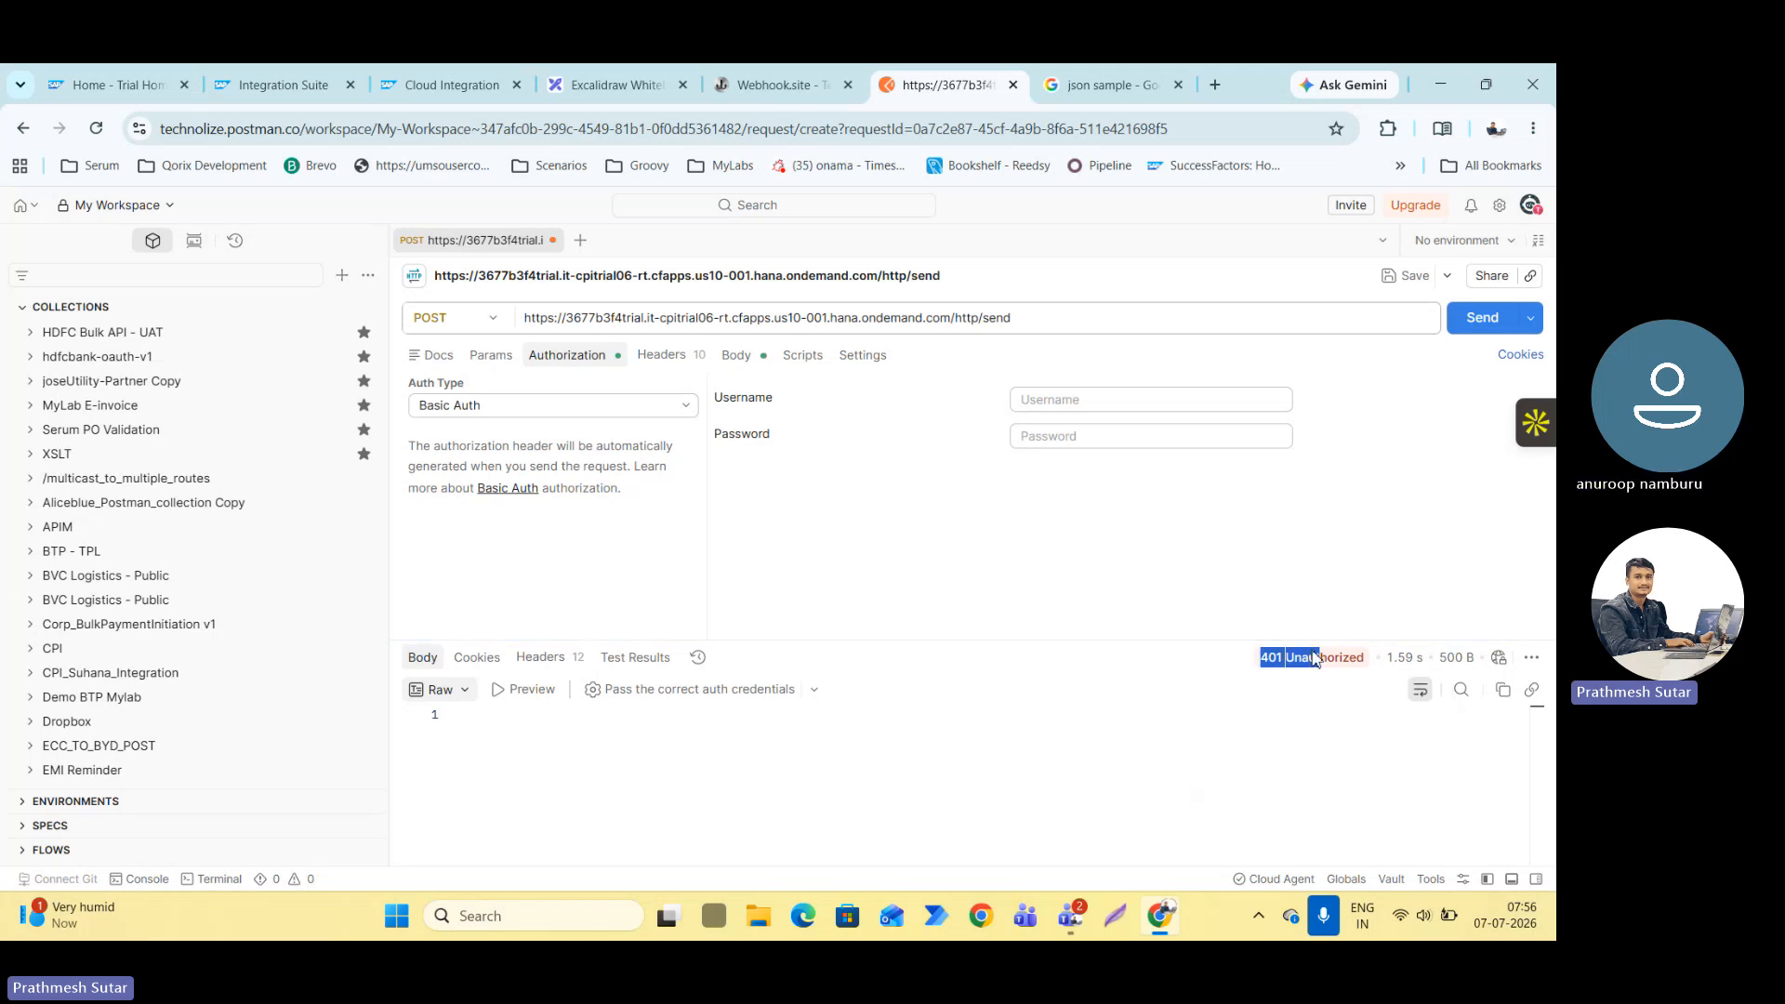
mouse_move(1314, 658)
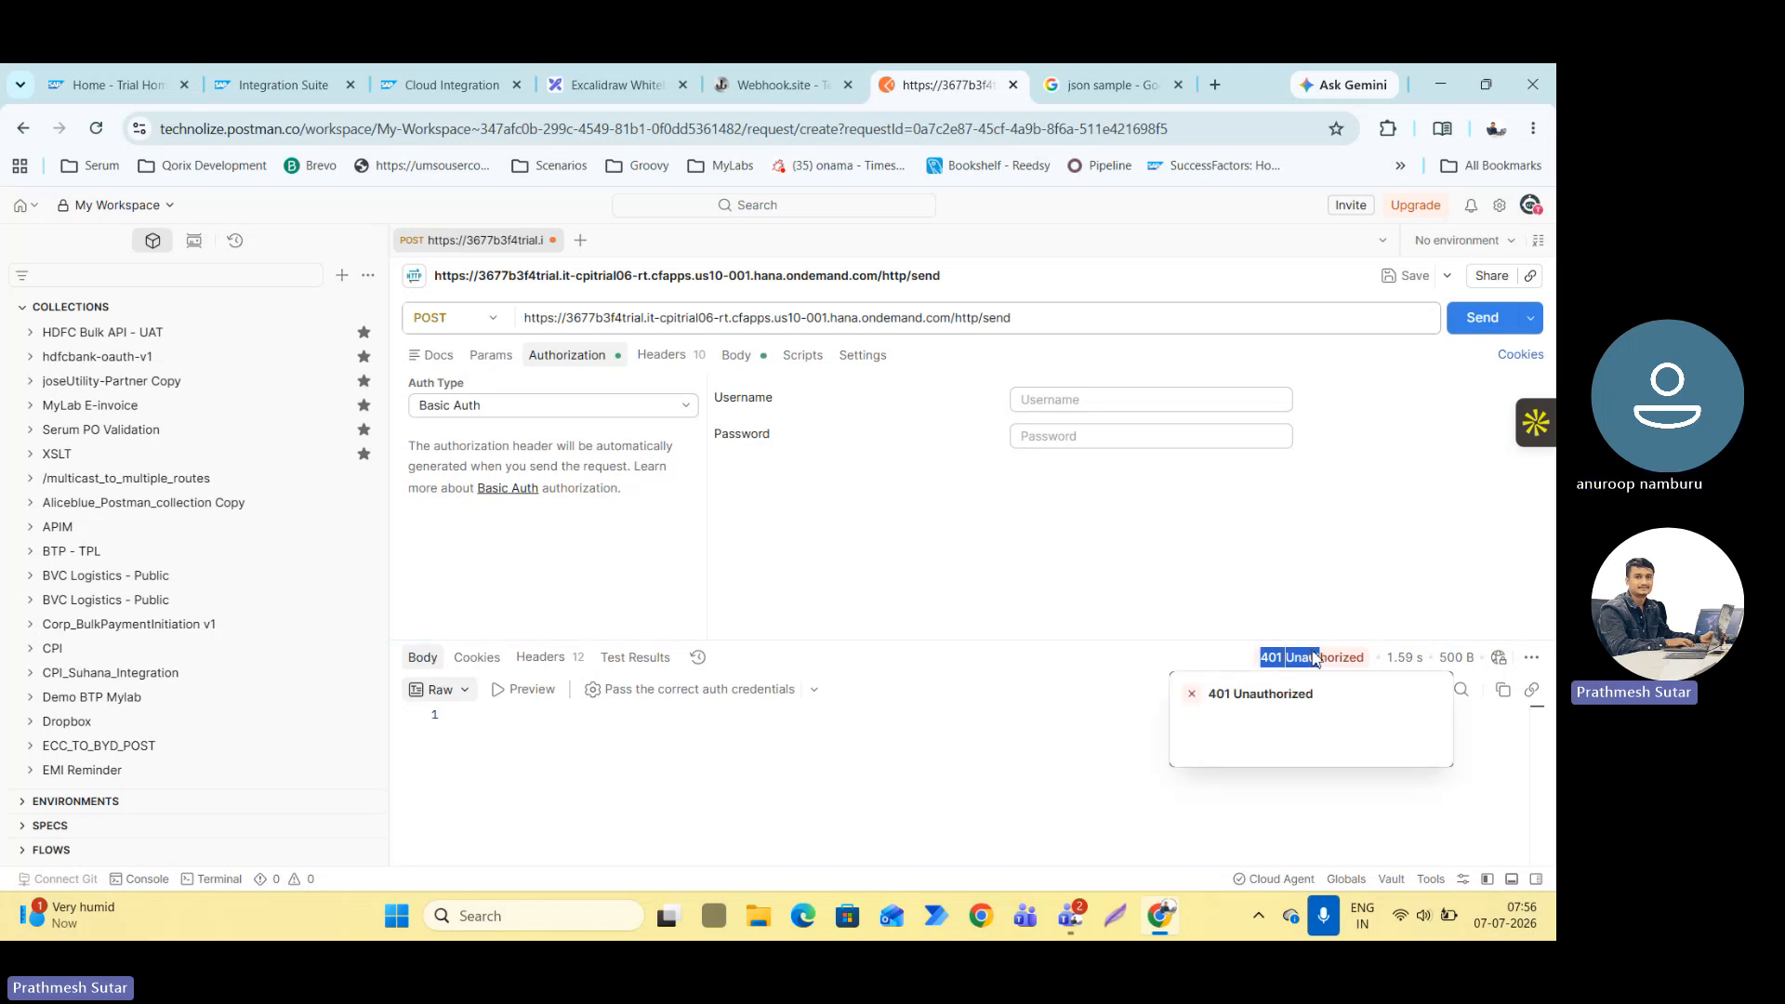
Shorten the end of the request URL to /http/sen and send the request to test a wrong path.
click(1048, 325)
key(BackSpace)
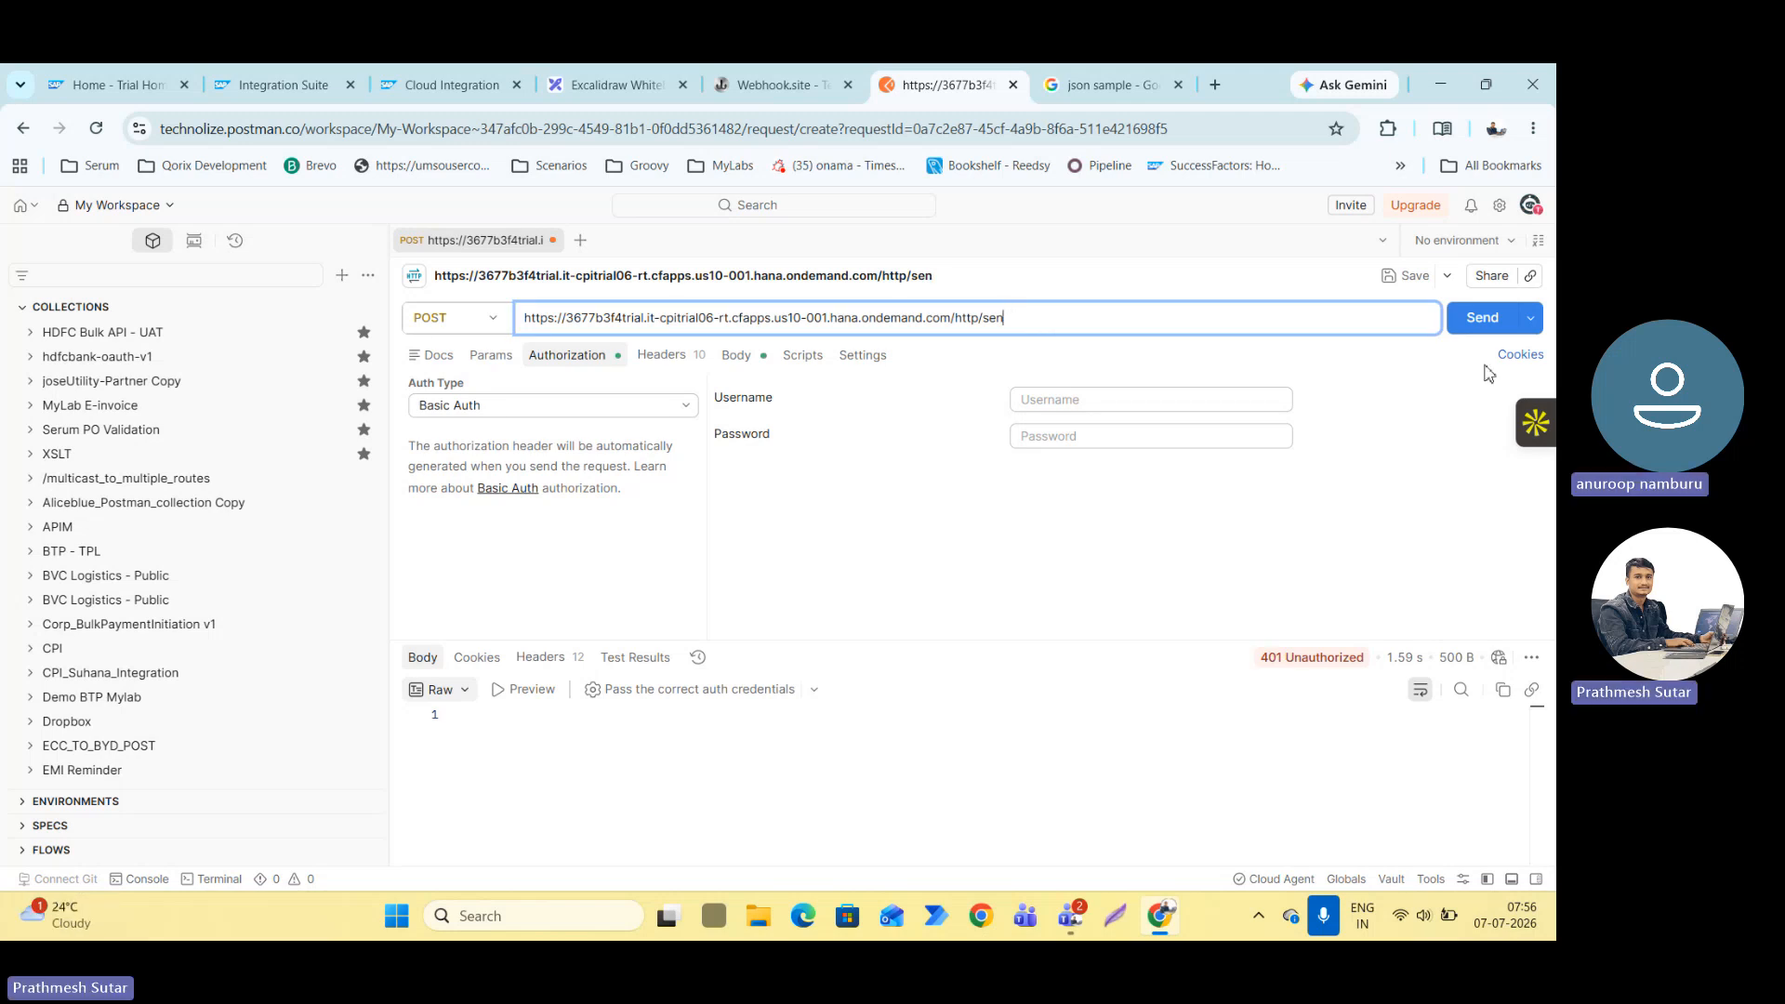
click(1486, 324)
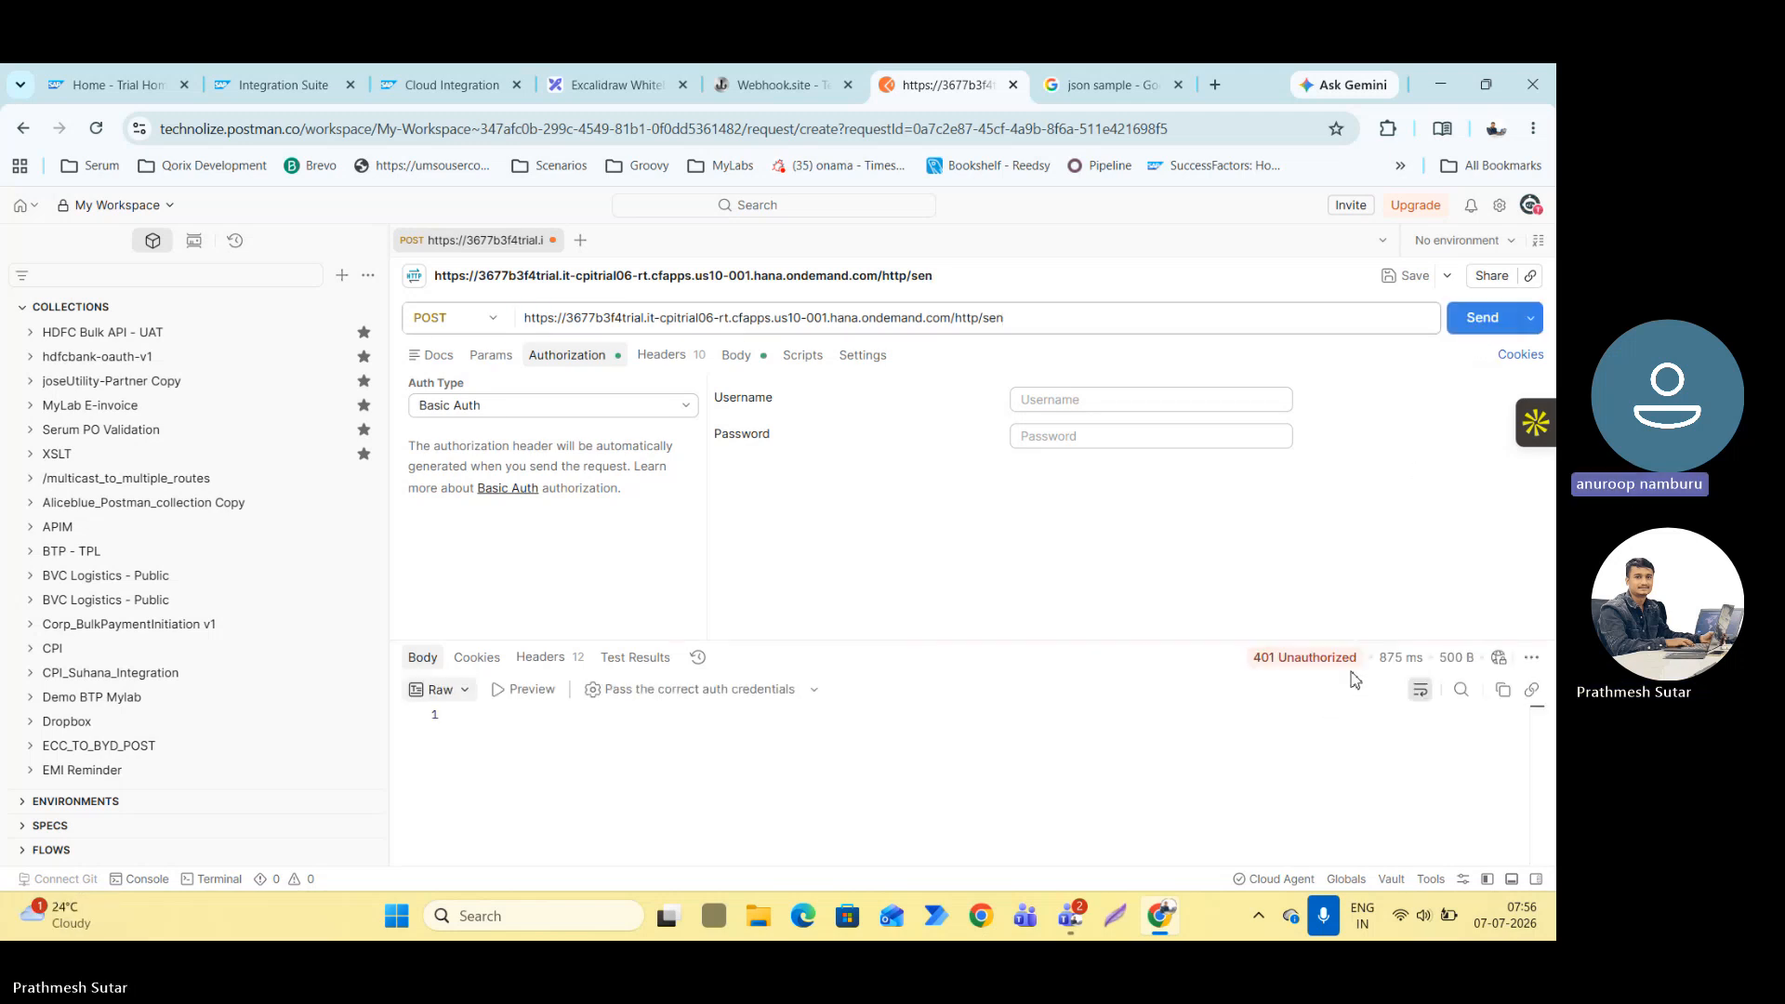
Remove one 7 from the host name in the request URL and send the request to test a wrong host.
click(1037, 328)
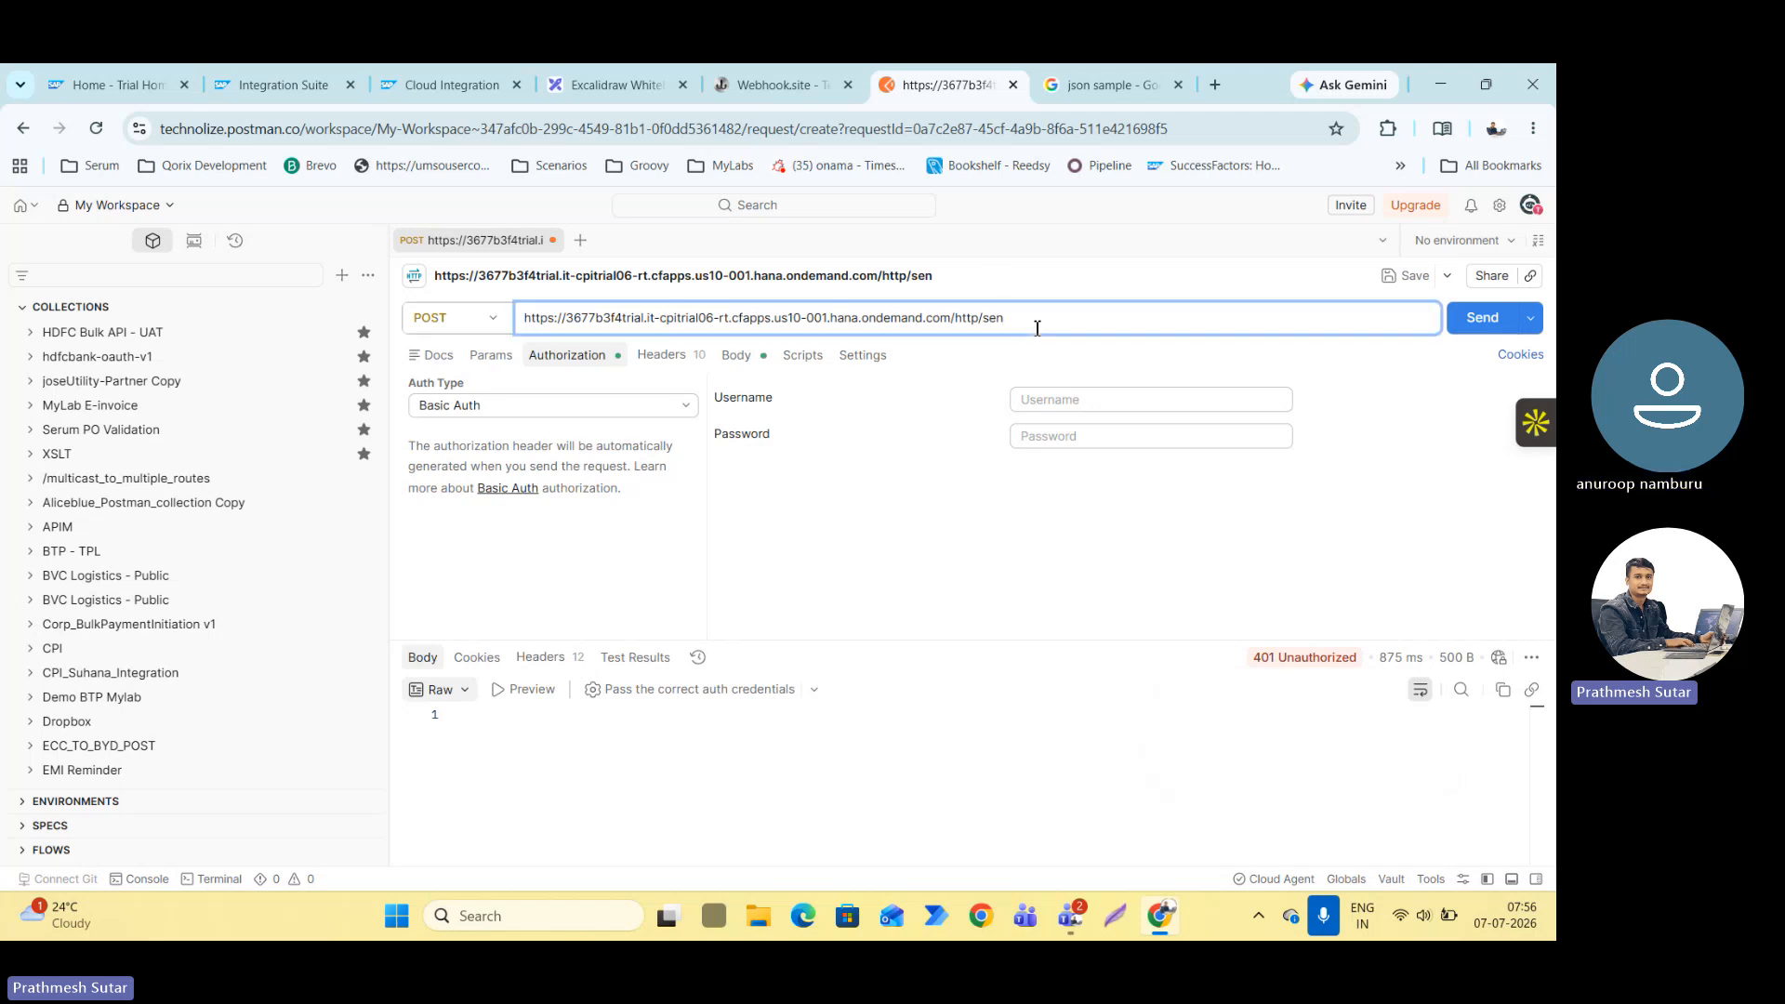
click(590, 317)
key(BackSpace)
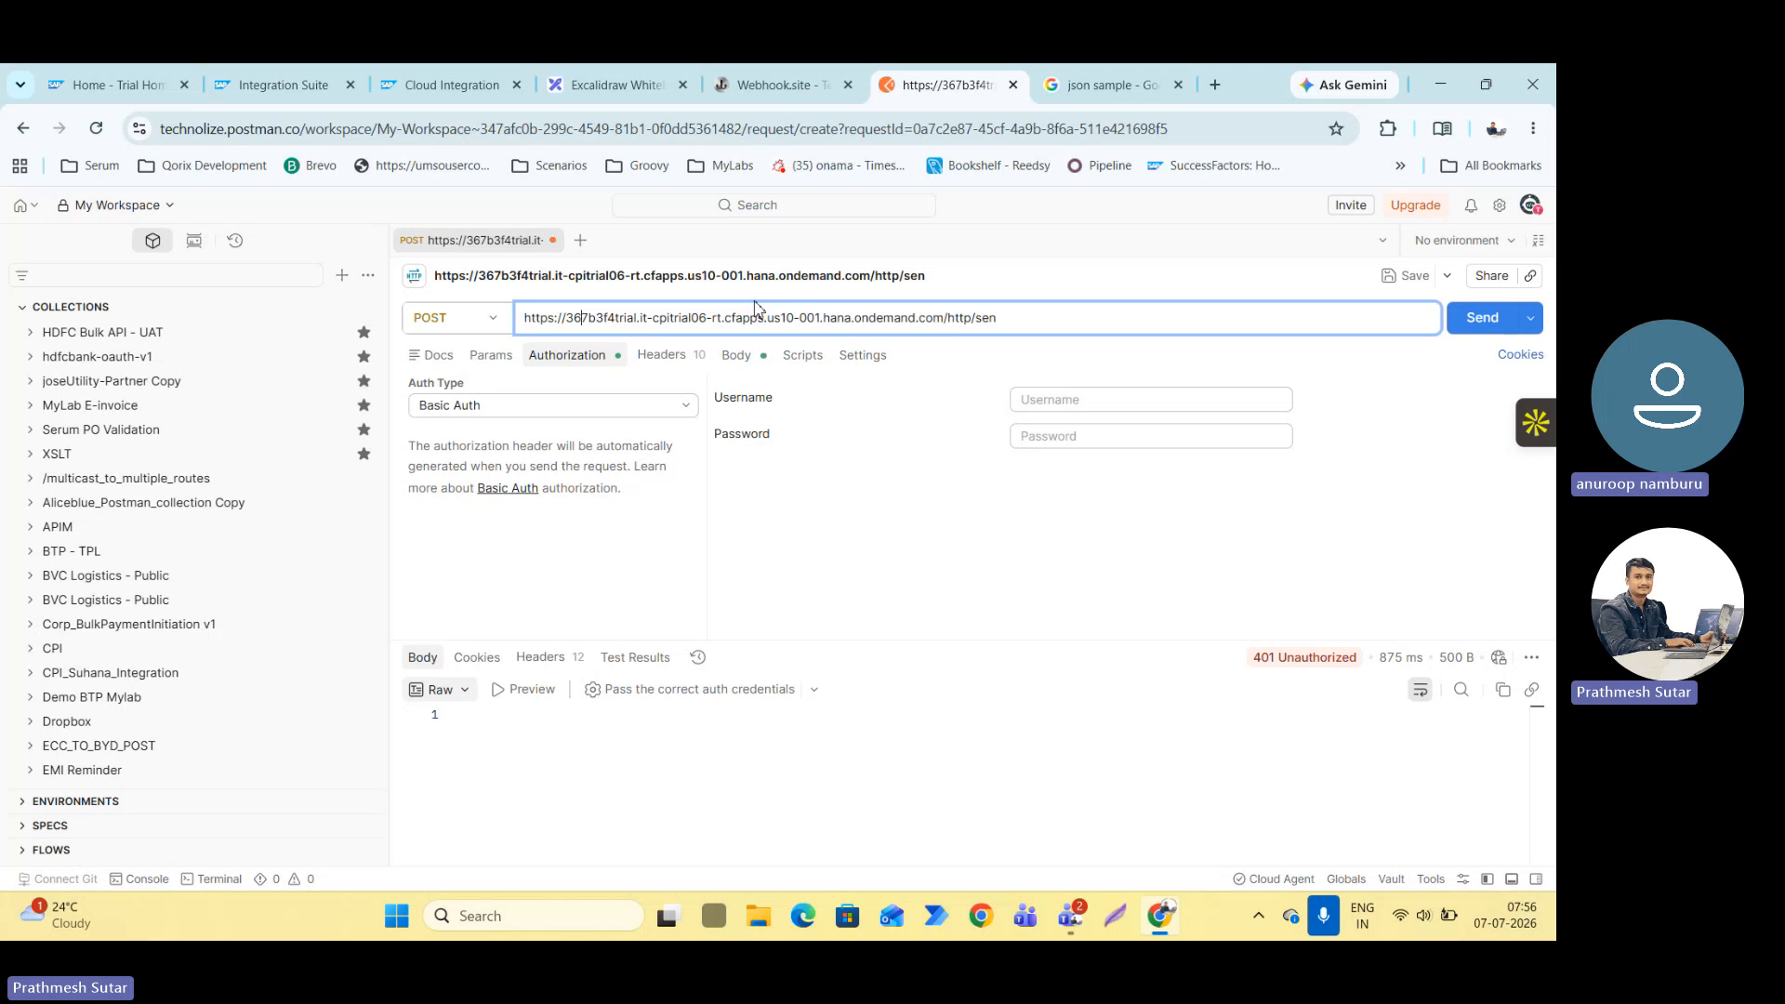
click(1480, 318)
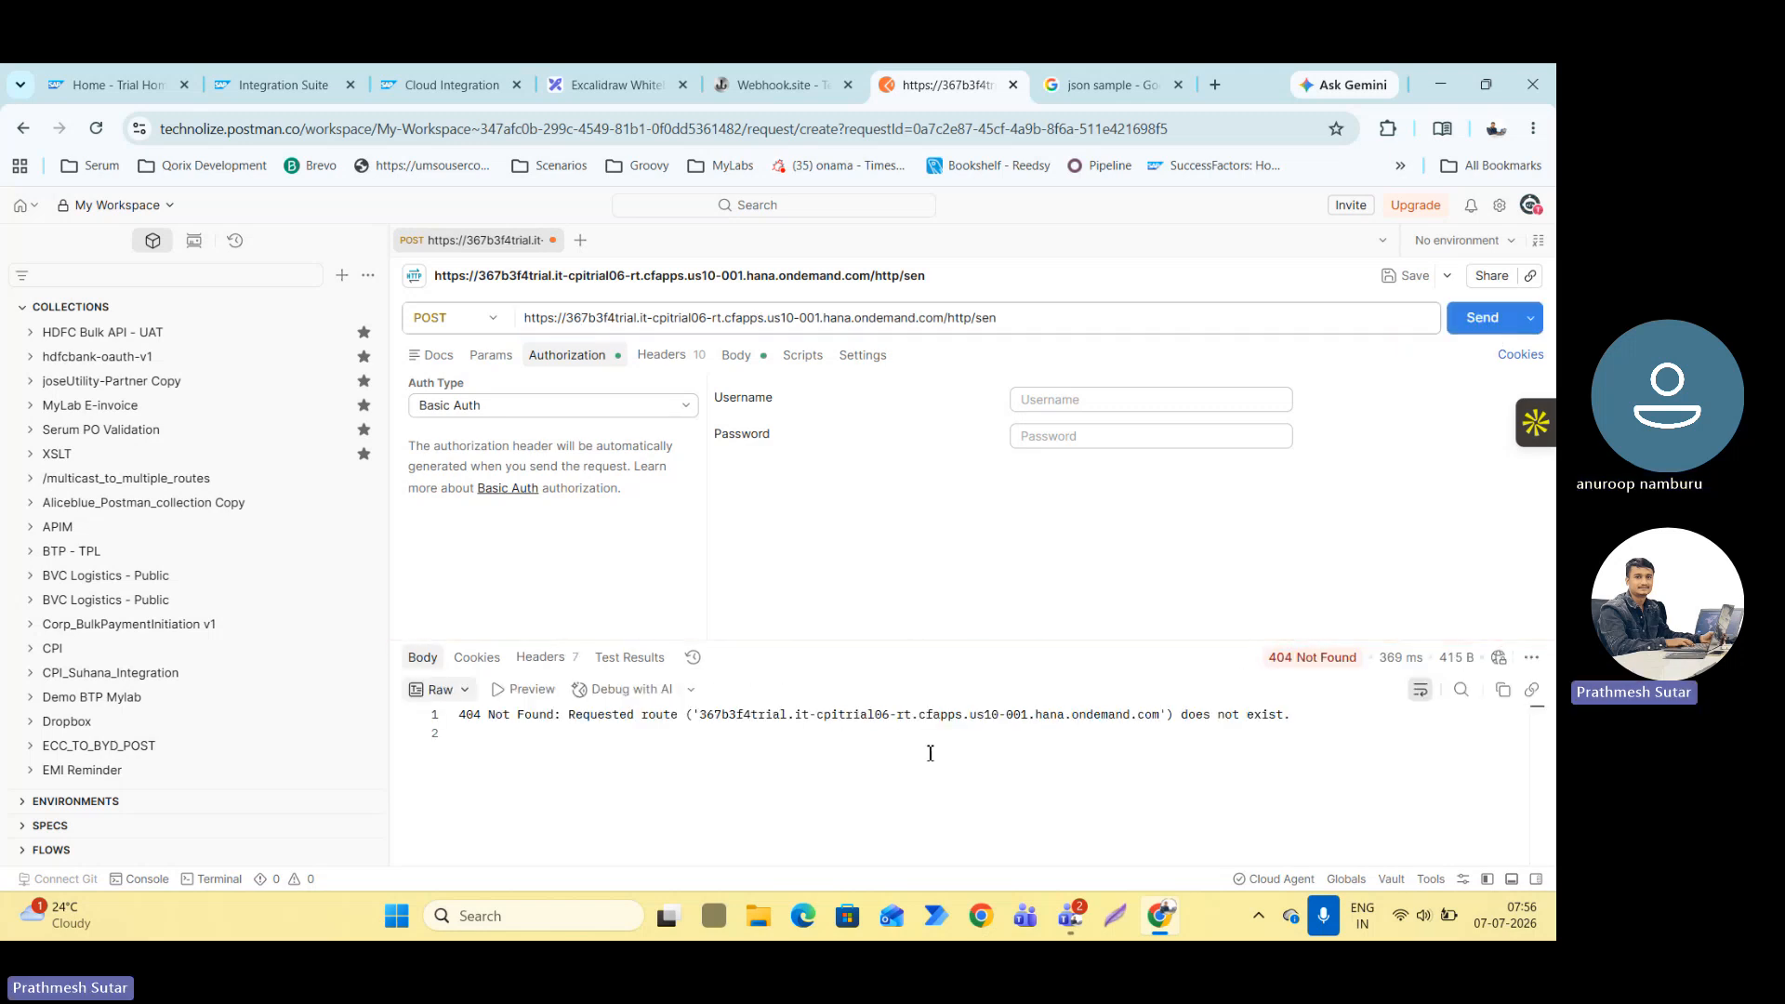
Restore the missing 7 in the URL's host name and complete the path to /http/send.
click(583, 320)
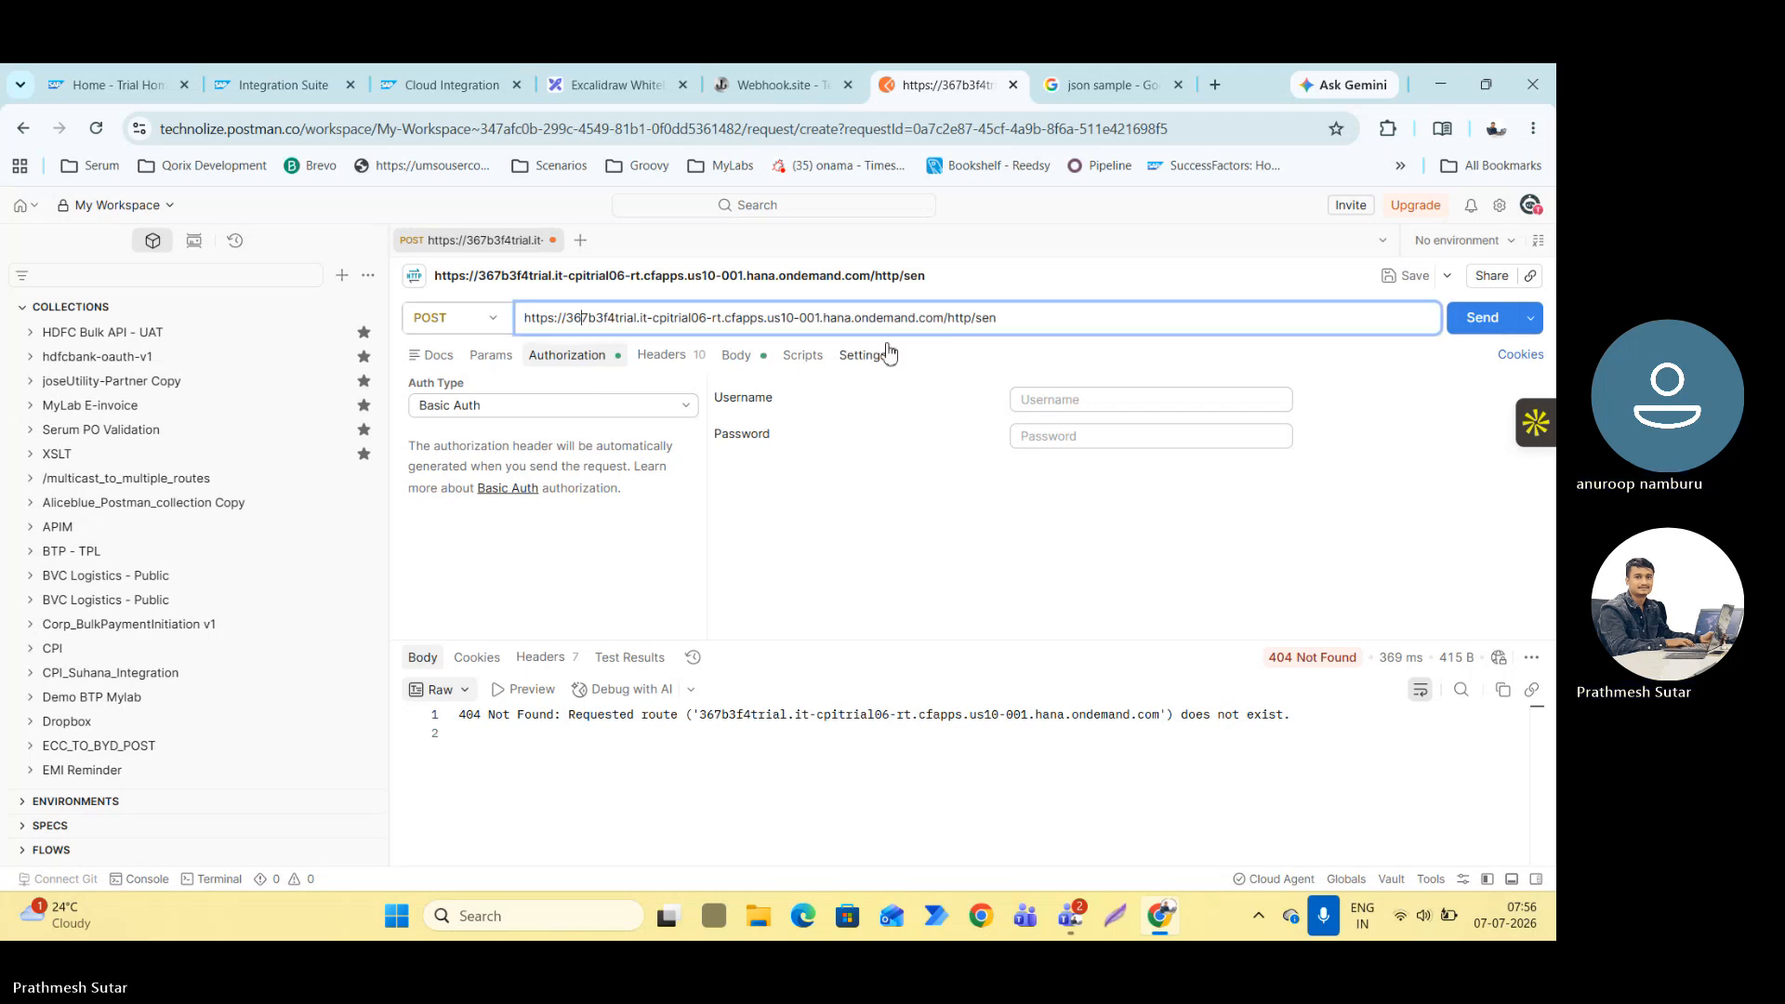
text(7)
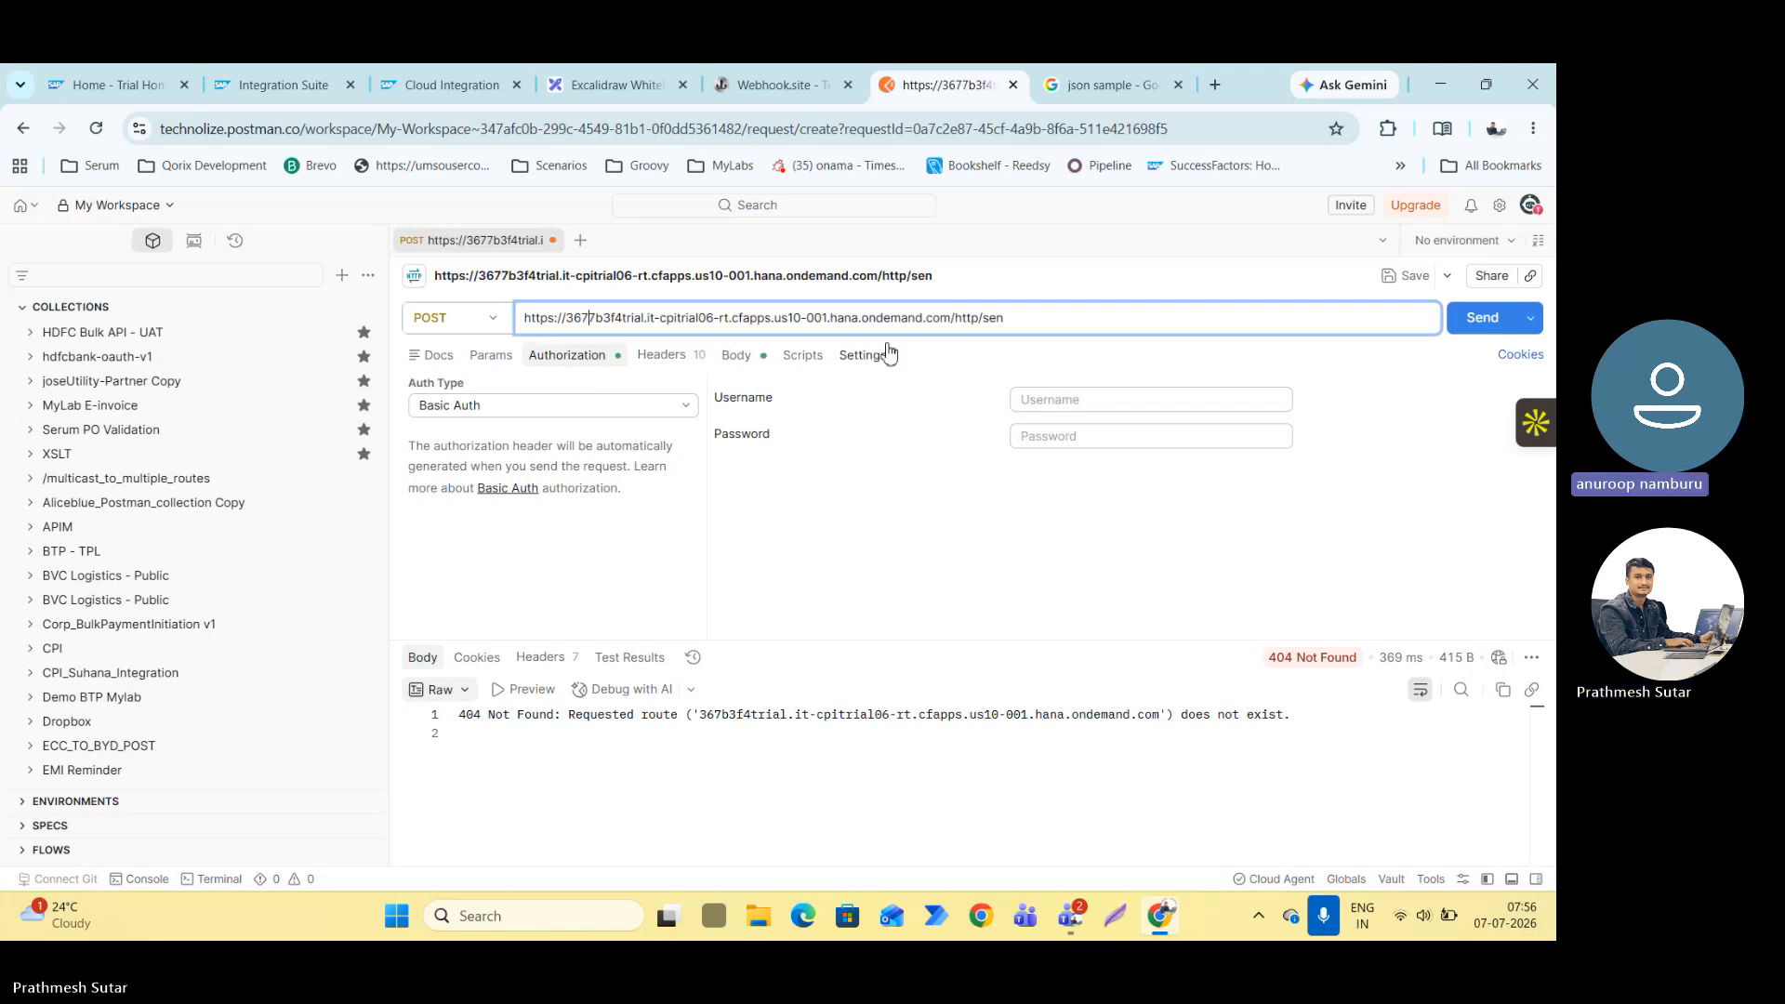
key(End)
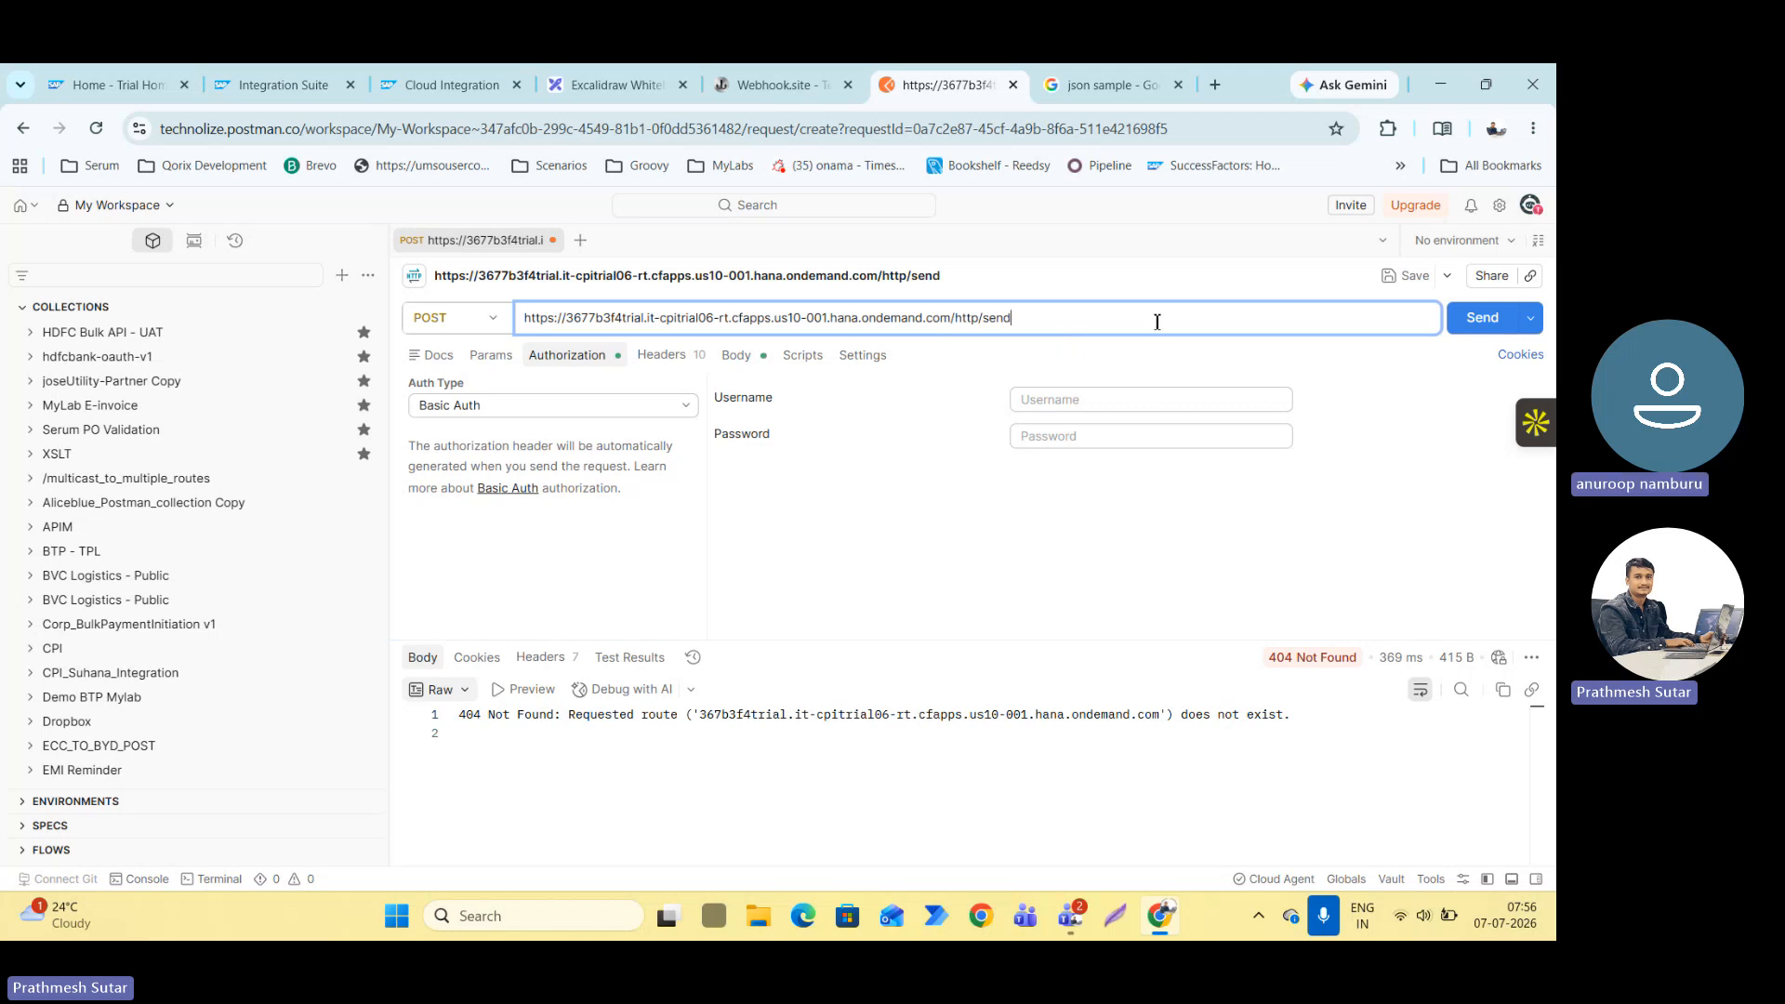
Switch to SAP BTP Cockpit, enter the trial account and open the trial subaccount's Instances and Subscriptions.
click(109, 86)
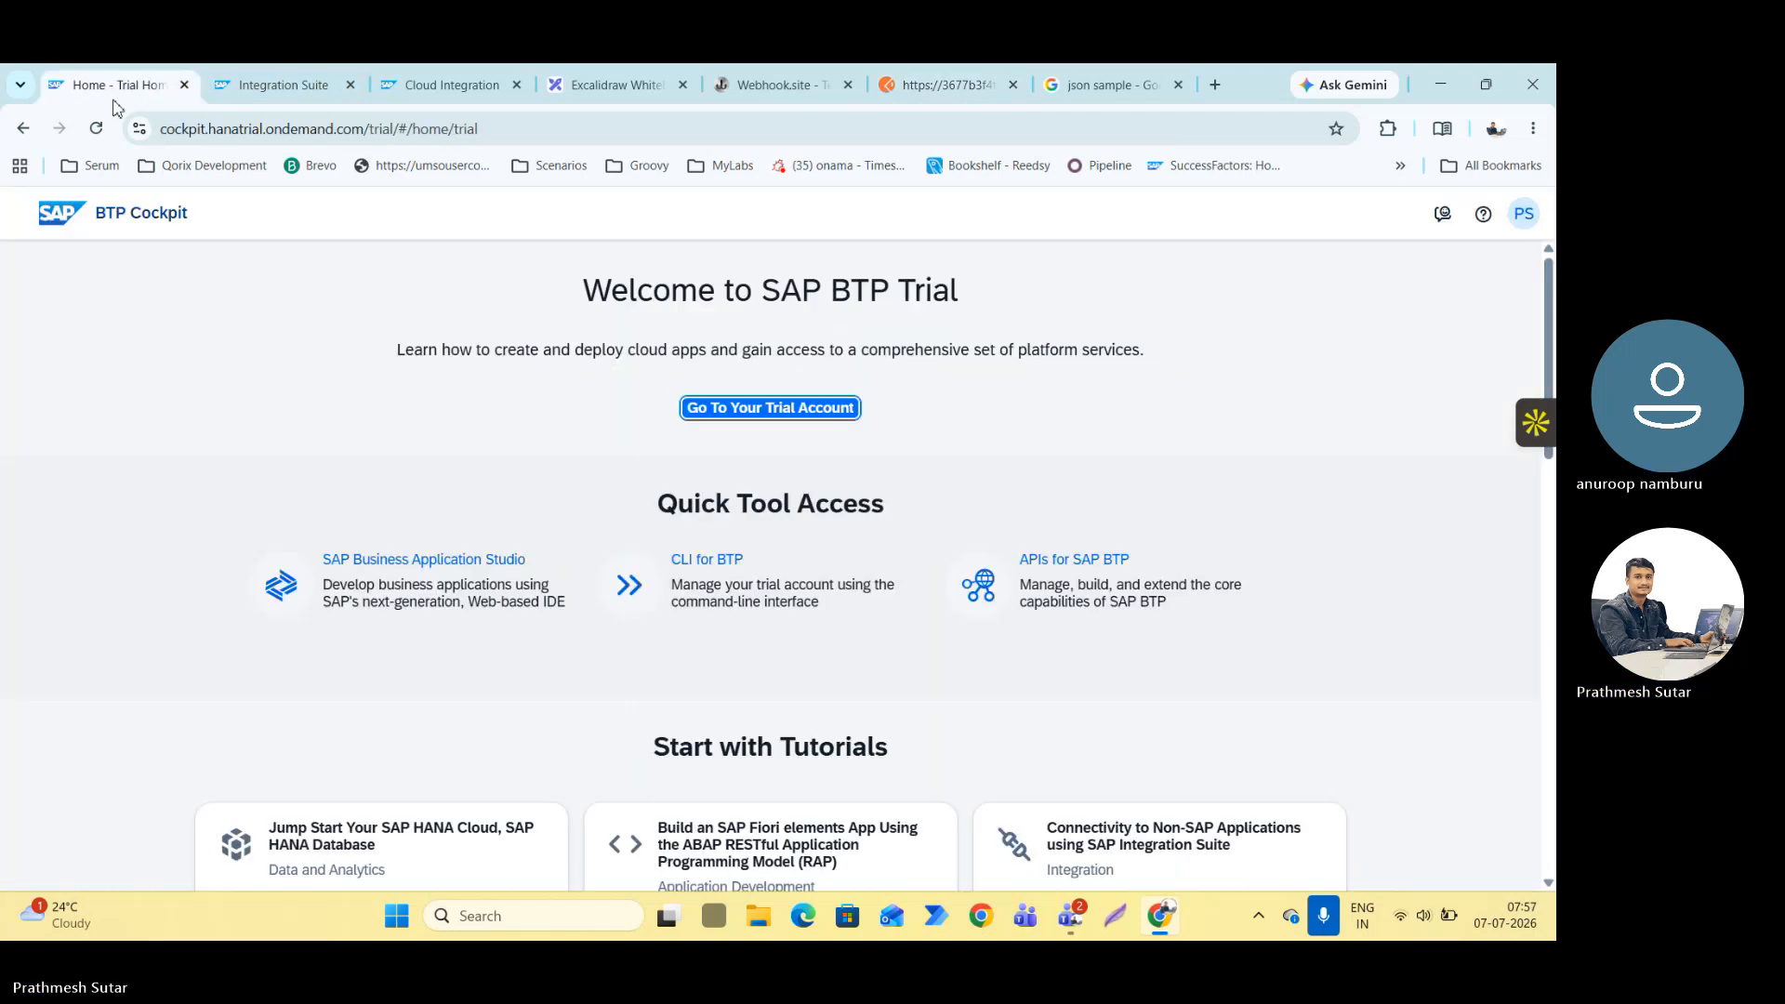
click(795, 418)
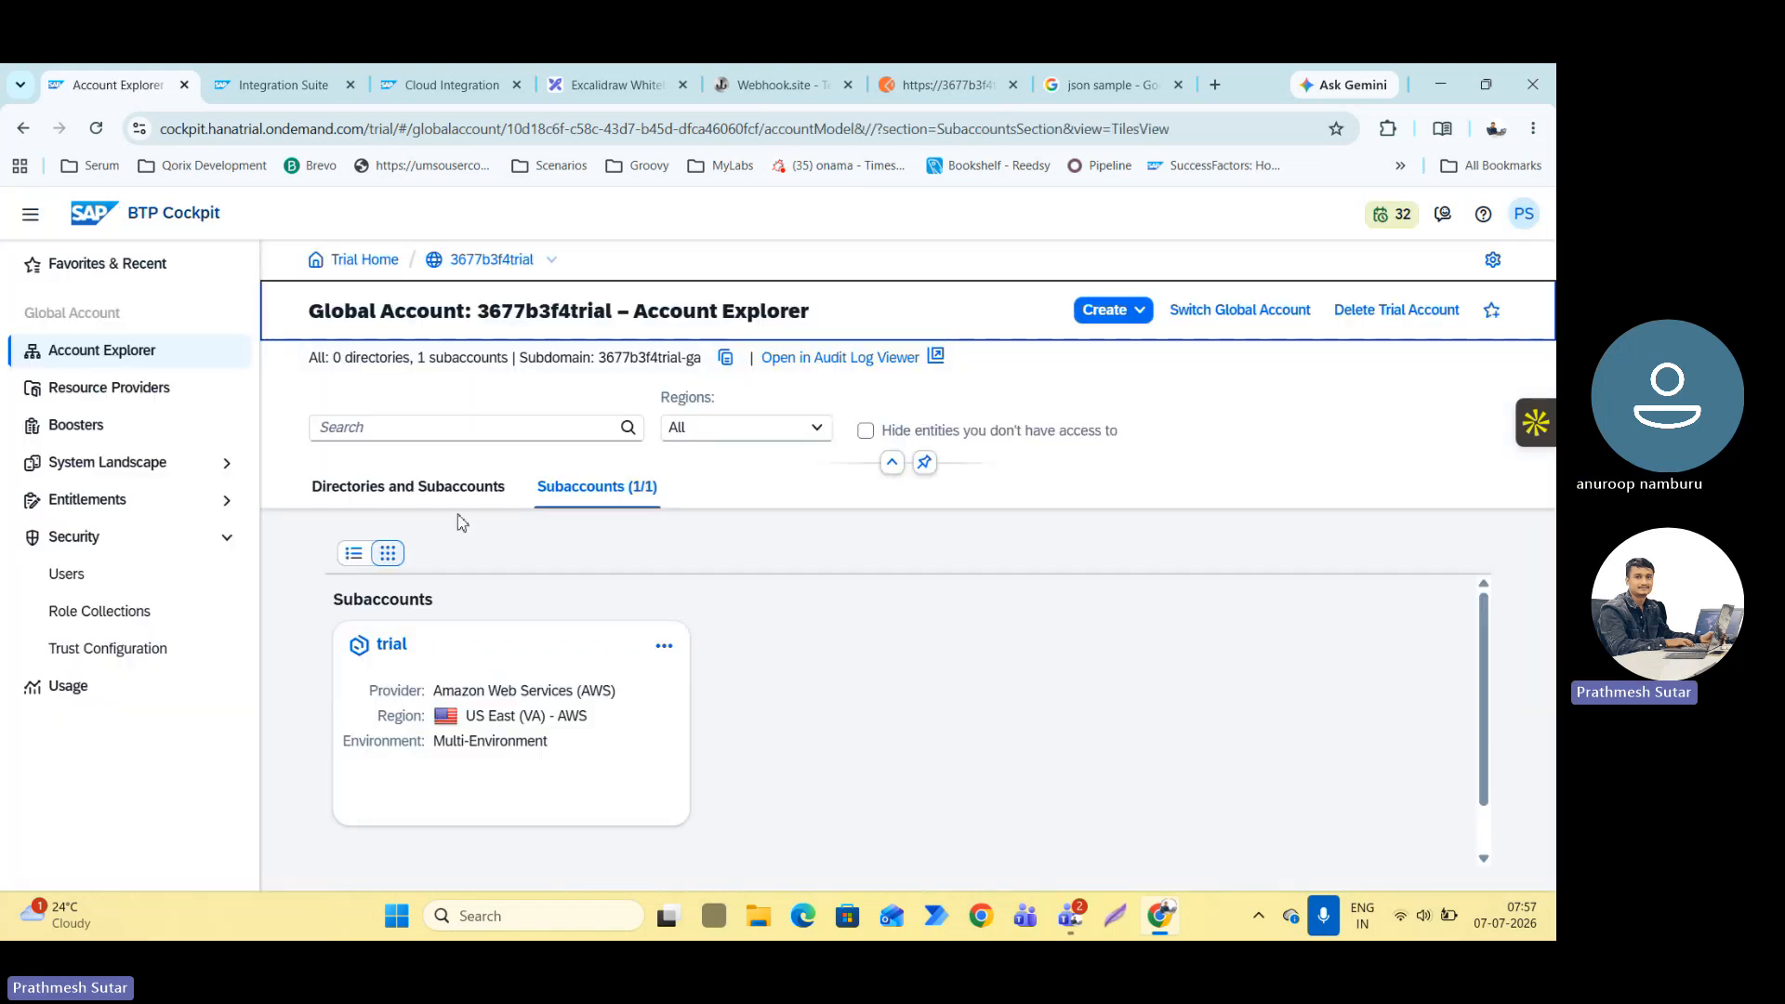
click(450, 609)
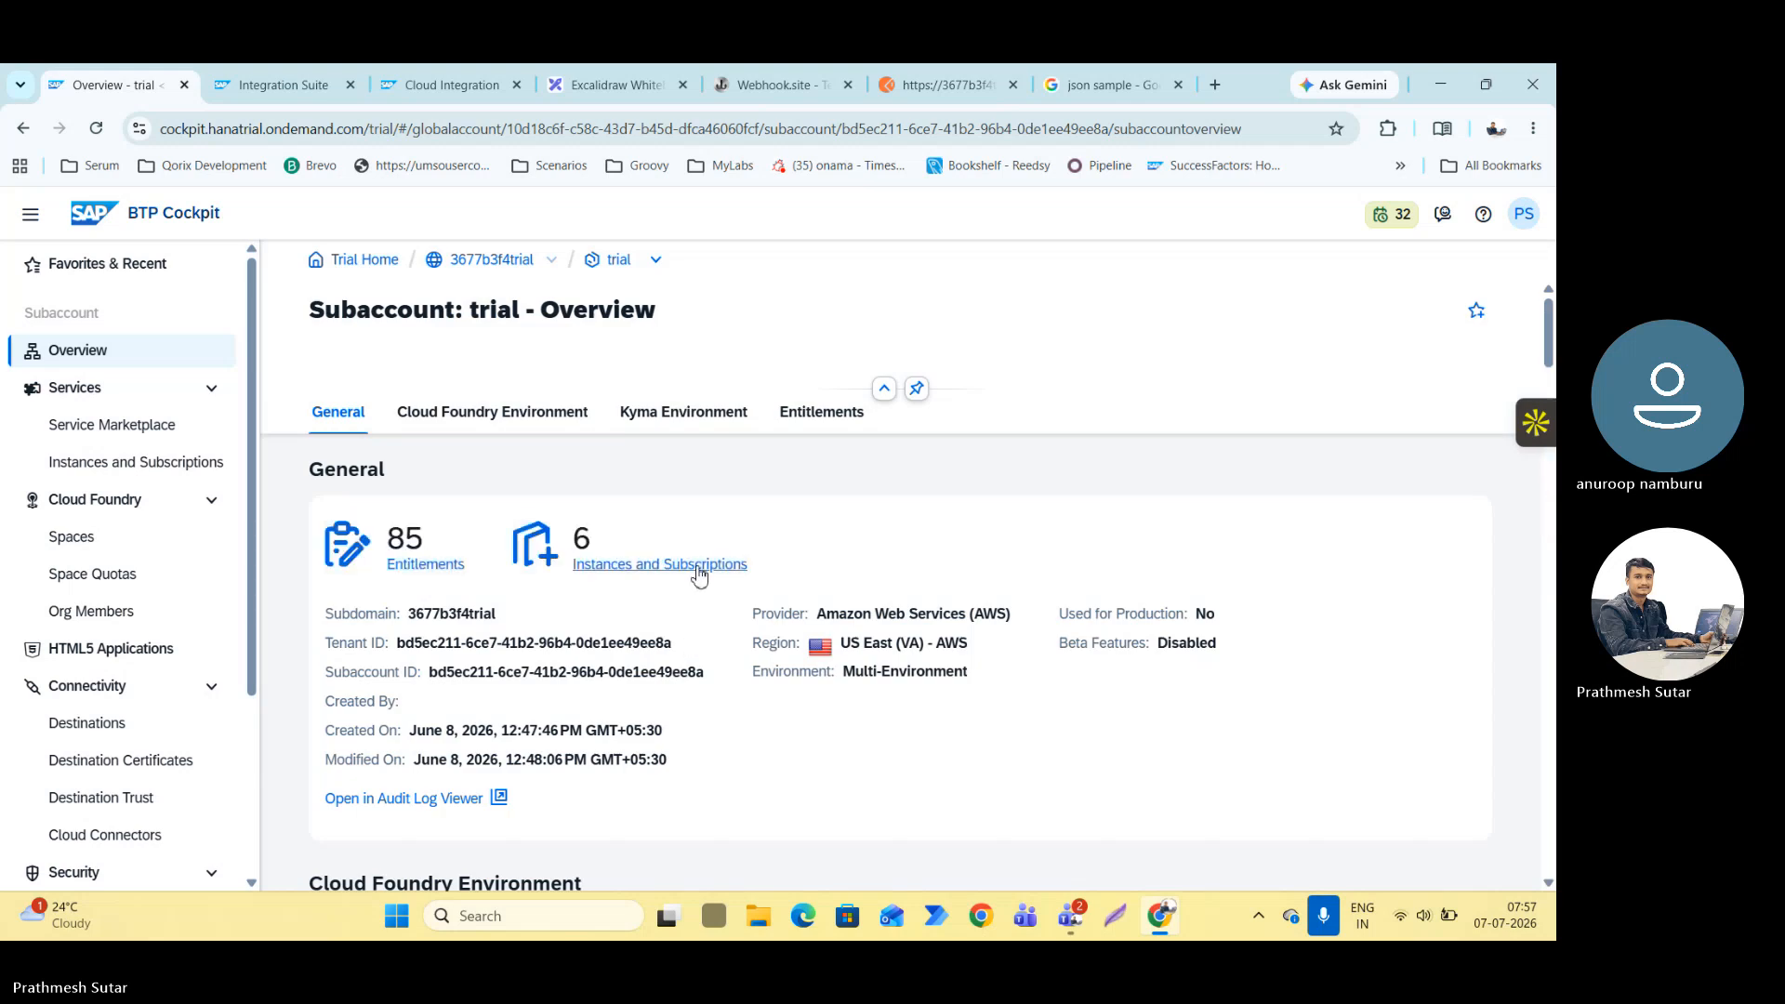
click(696, 567)
Open the service keys of the cred1 instance and display the pass credentials in form view.
scroll(695, 567, down, 5)
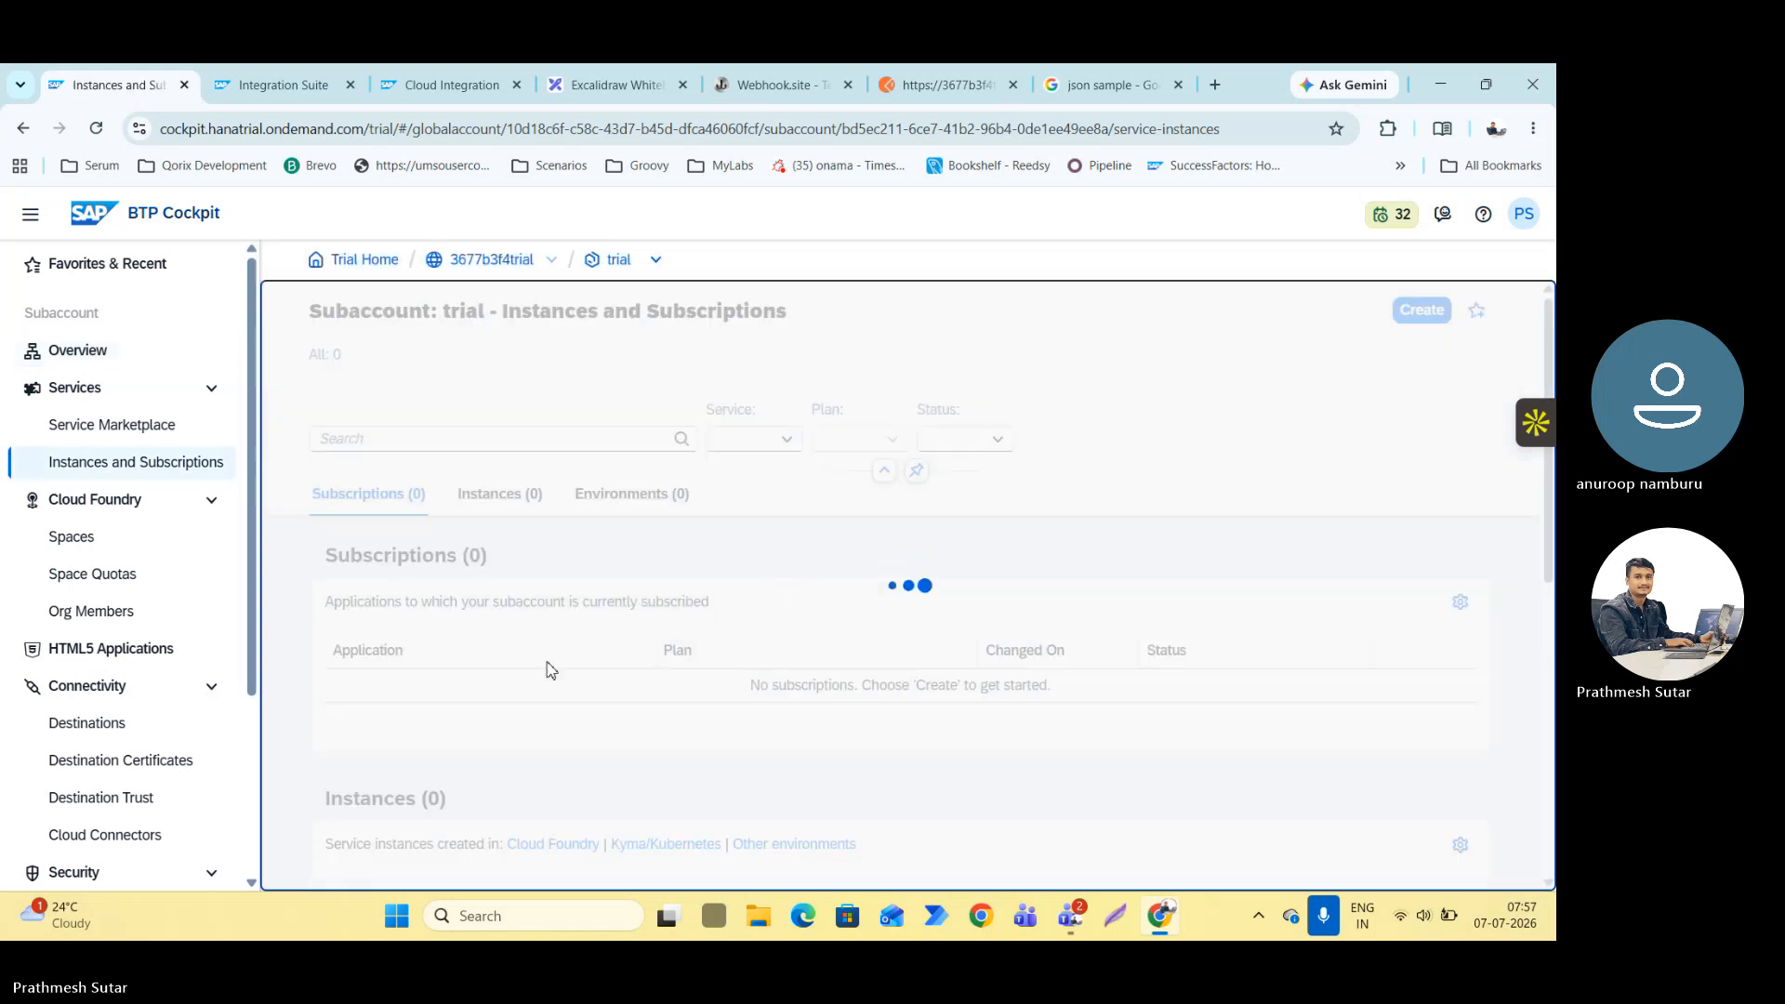
scroll(893, 697, down, 4)
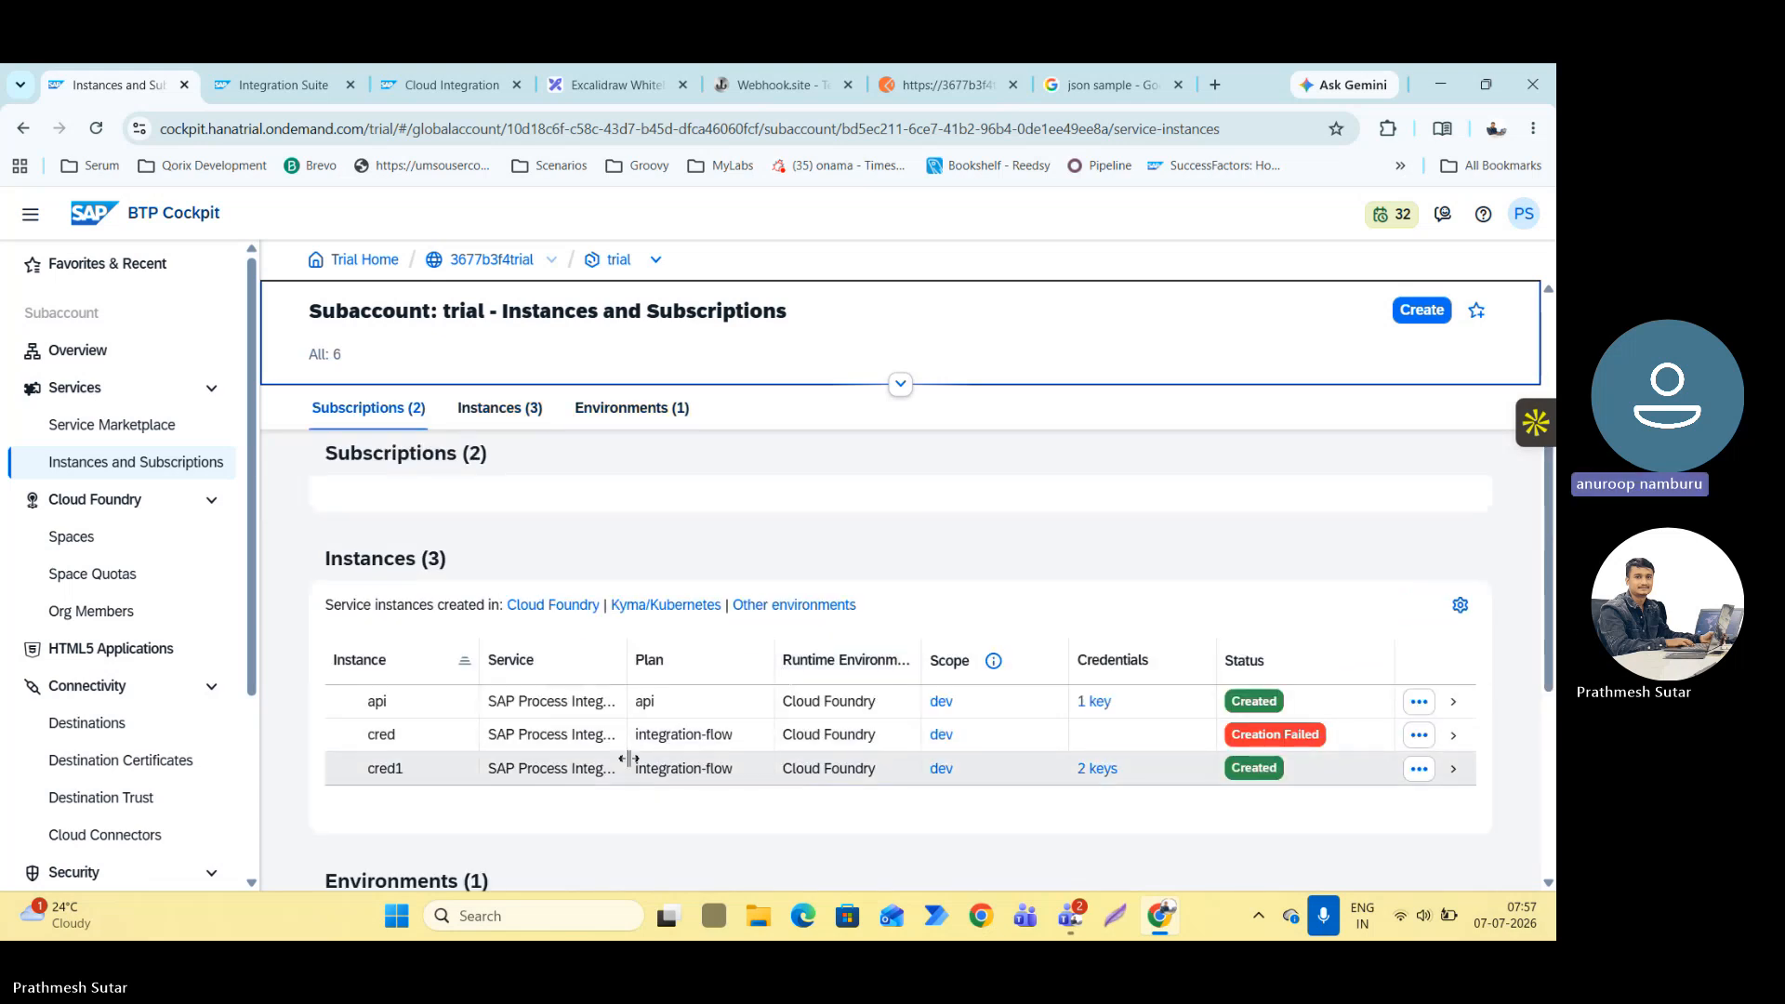
click(1097, 768)
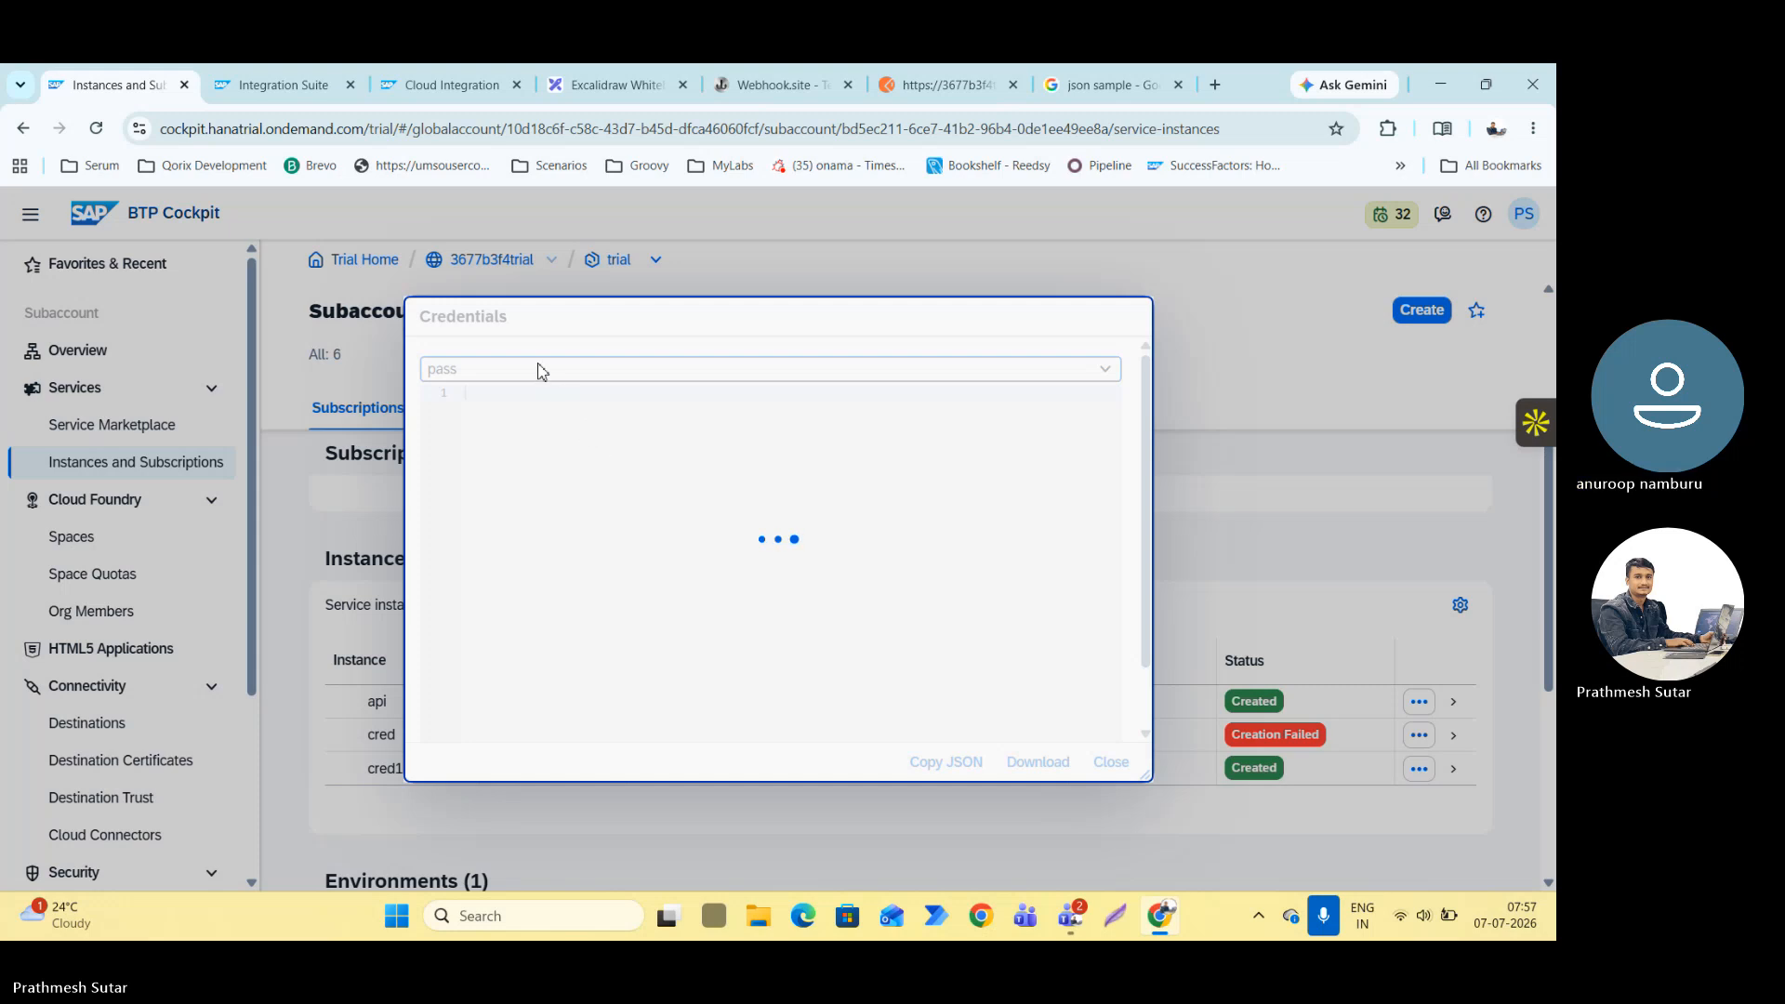
click(605, 416)
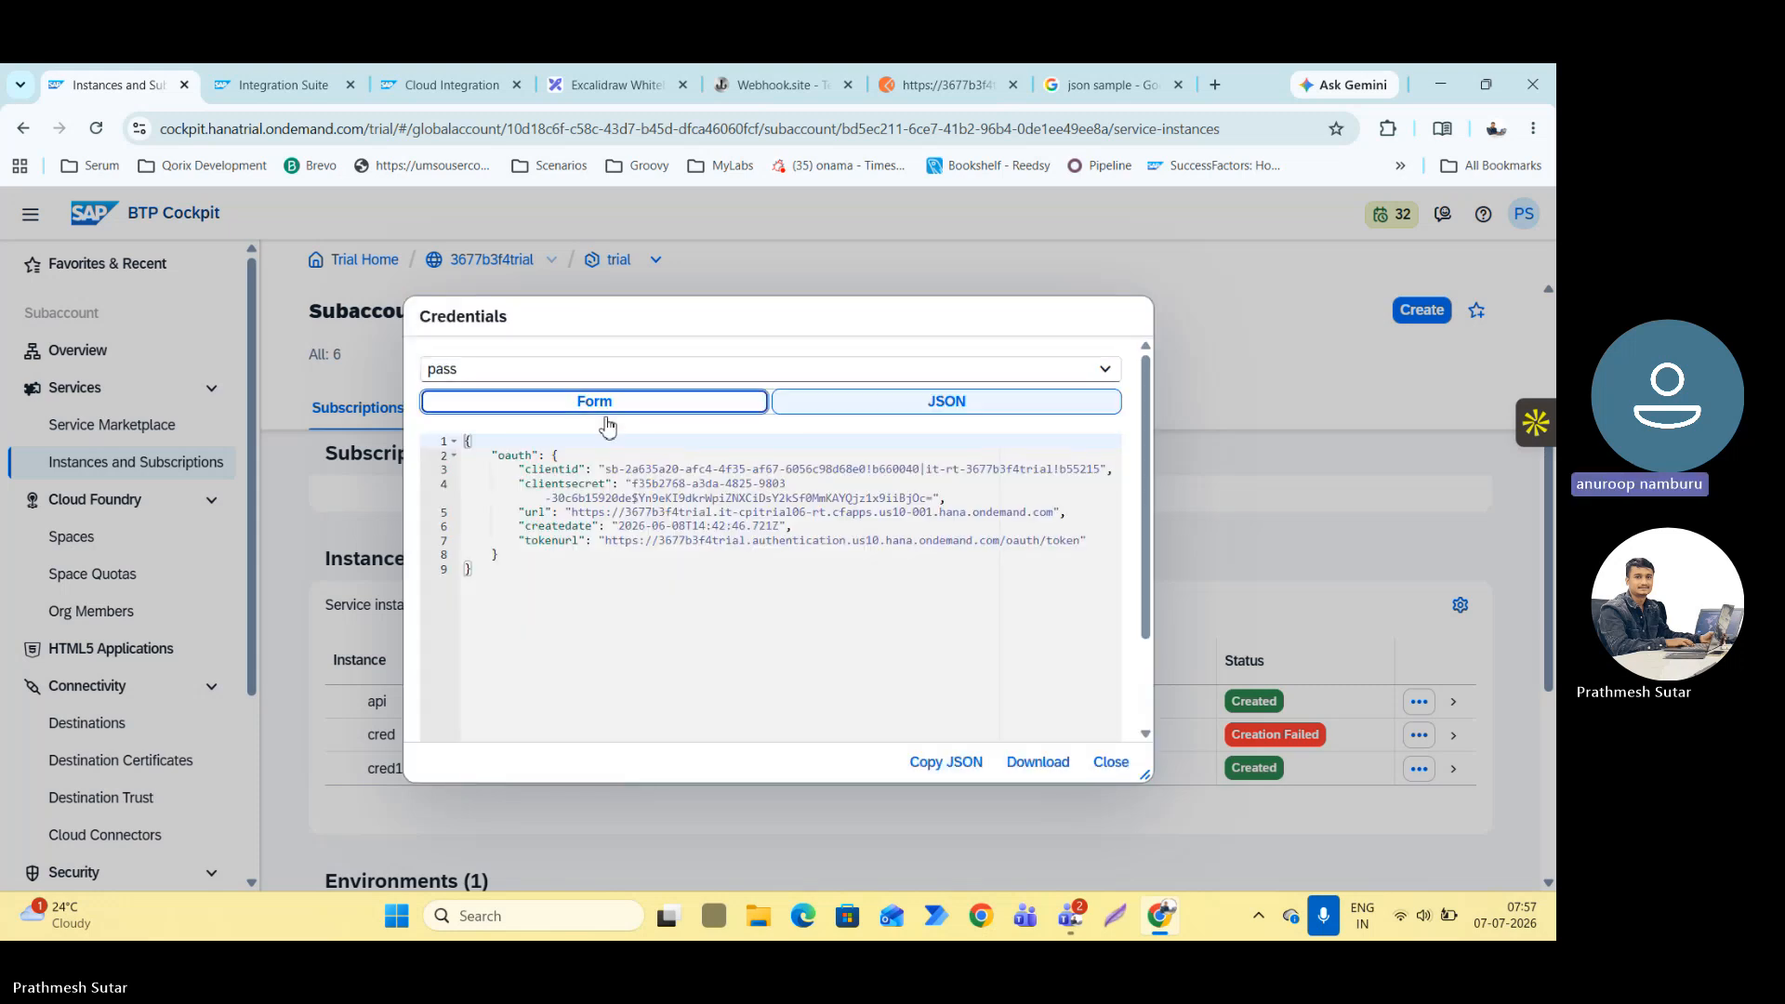
Copy the clientid from the credentials and paste it as the Basic Auth username in Postman.
drag(443, 511, 992, 502)
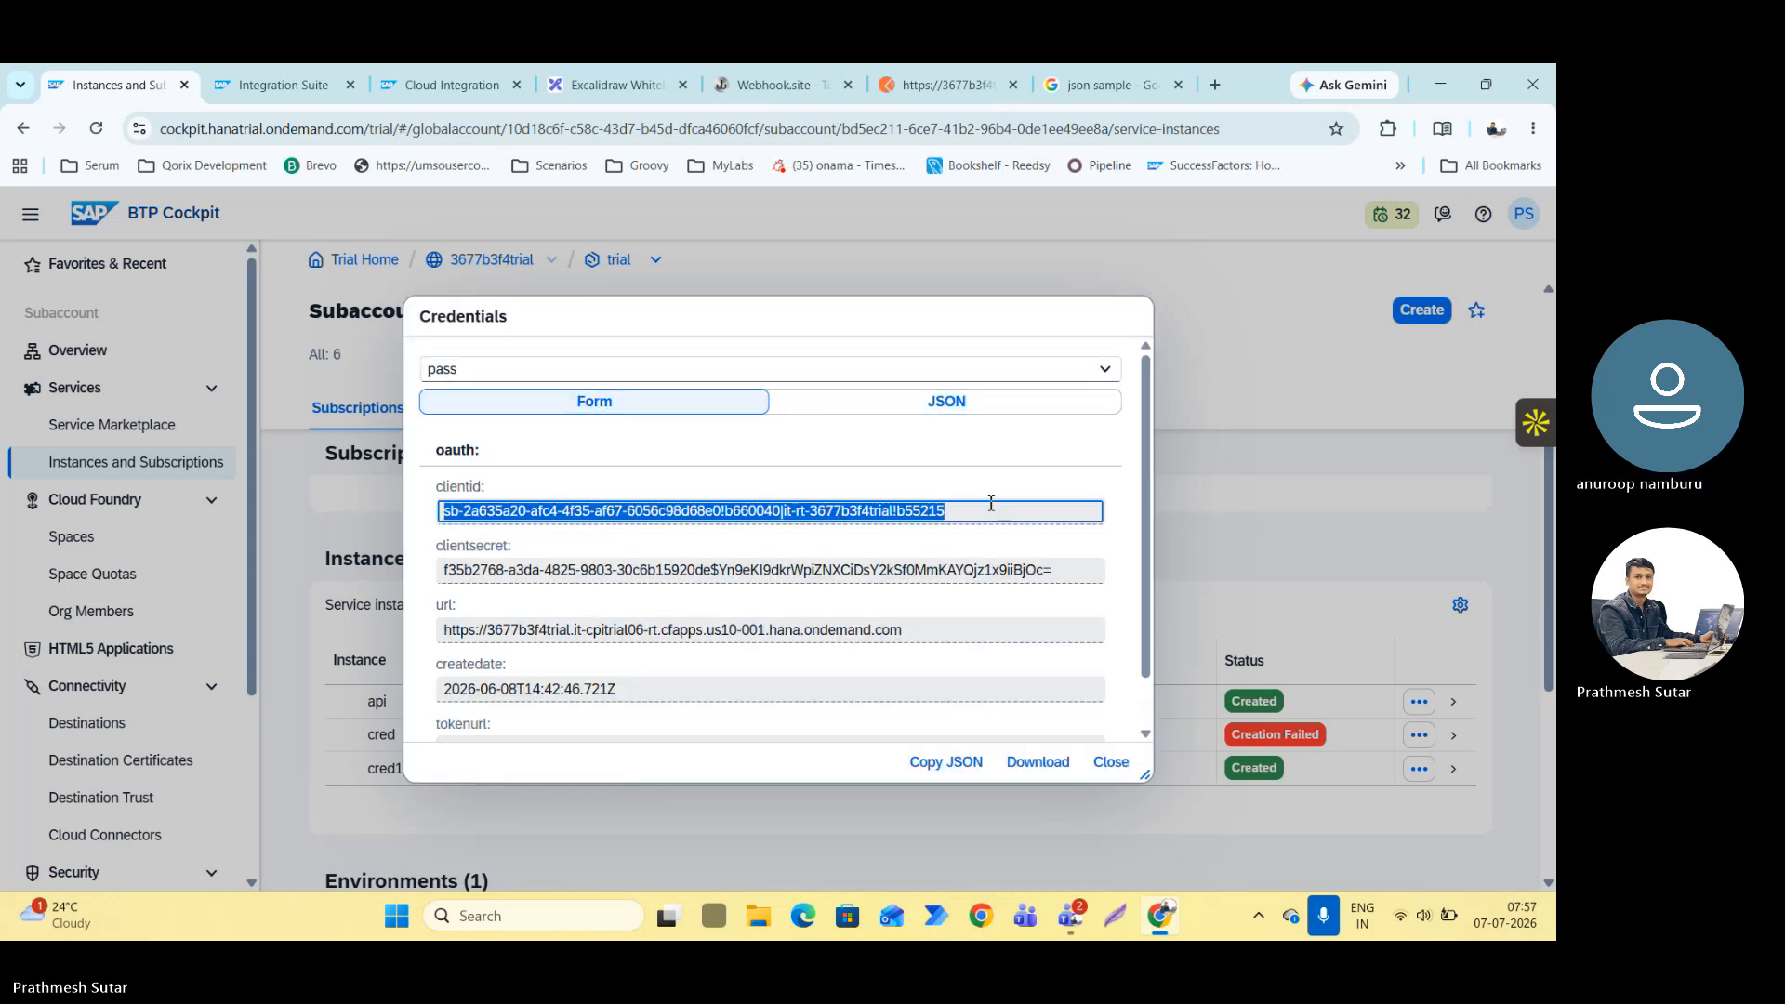
right_click(831, 507)
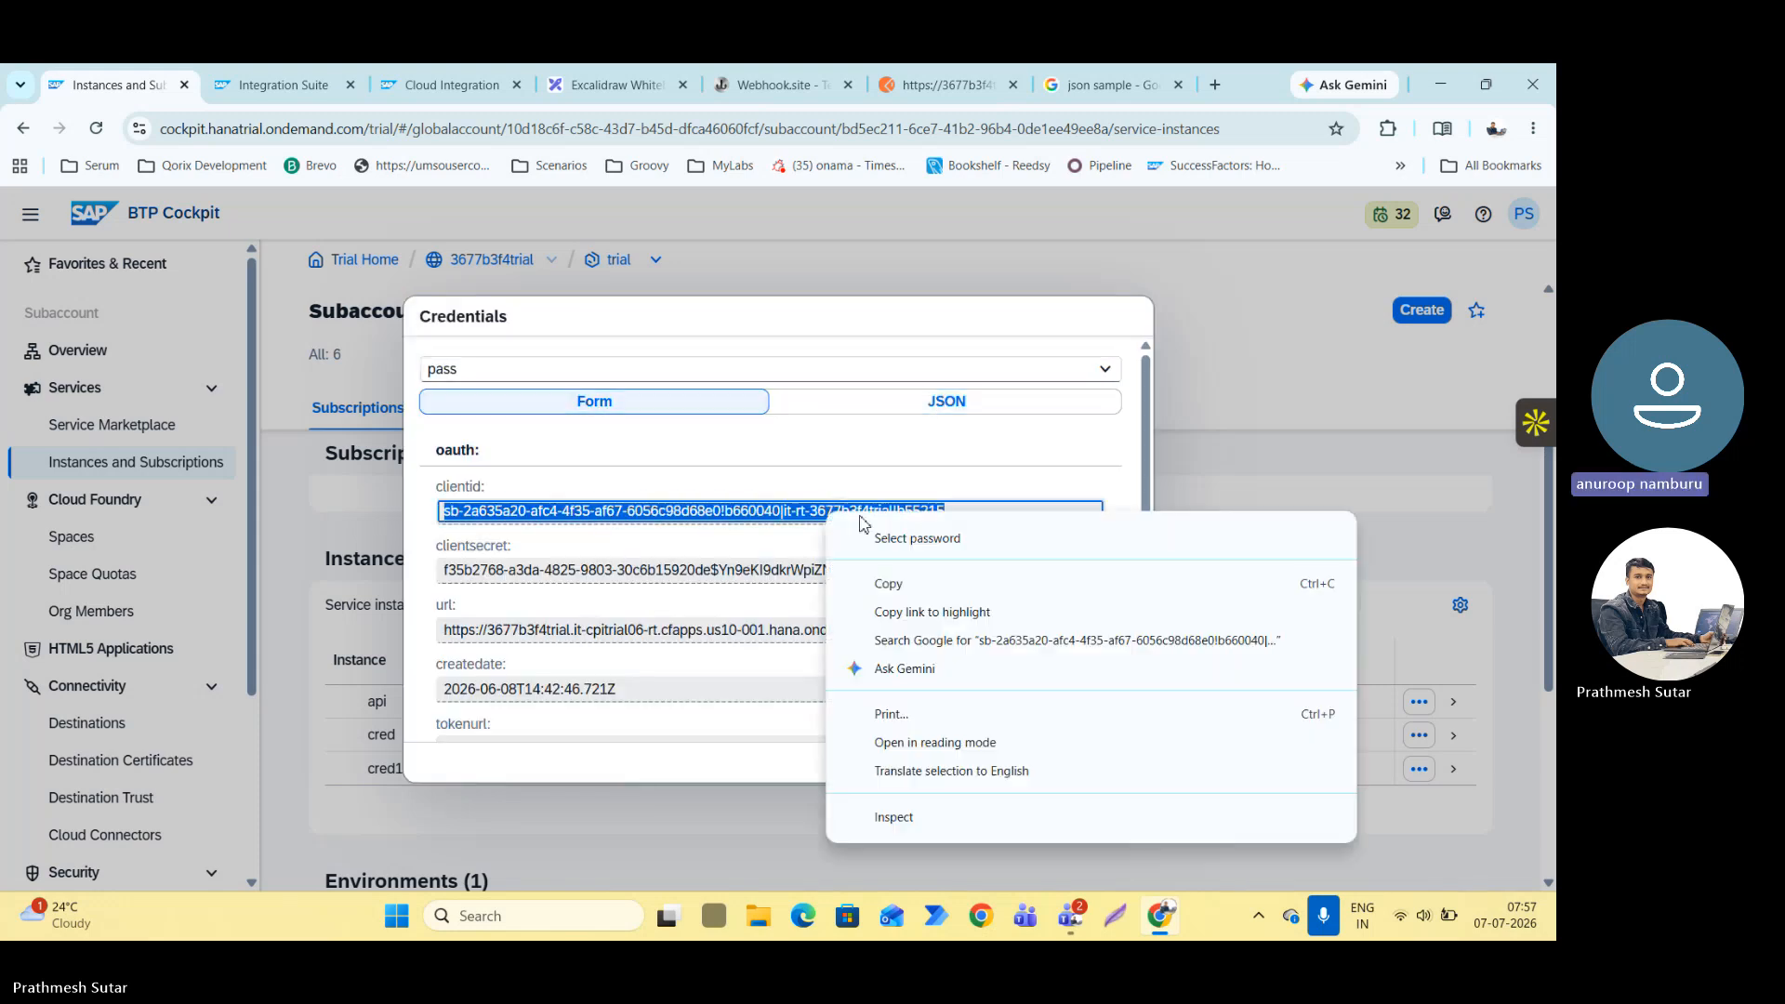
click(893, 589)
click(967, 85)
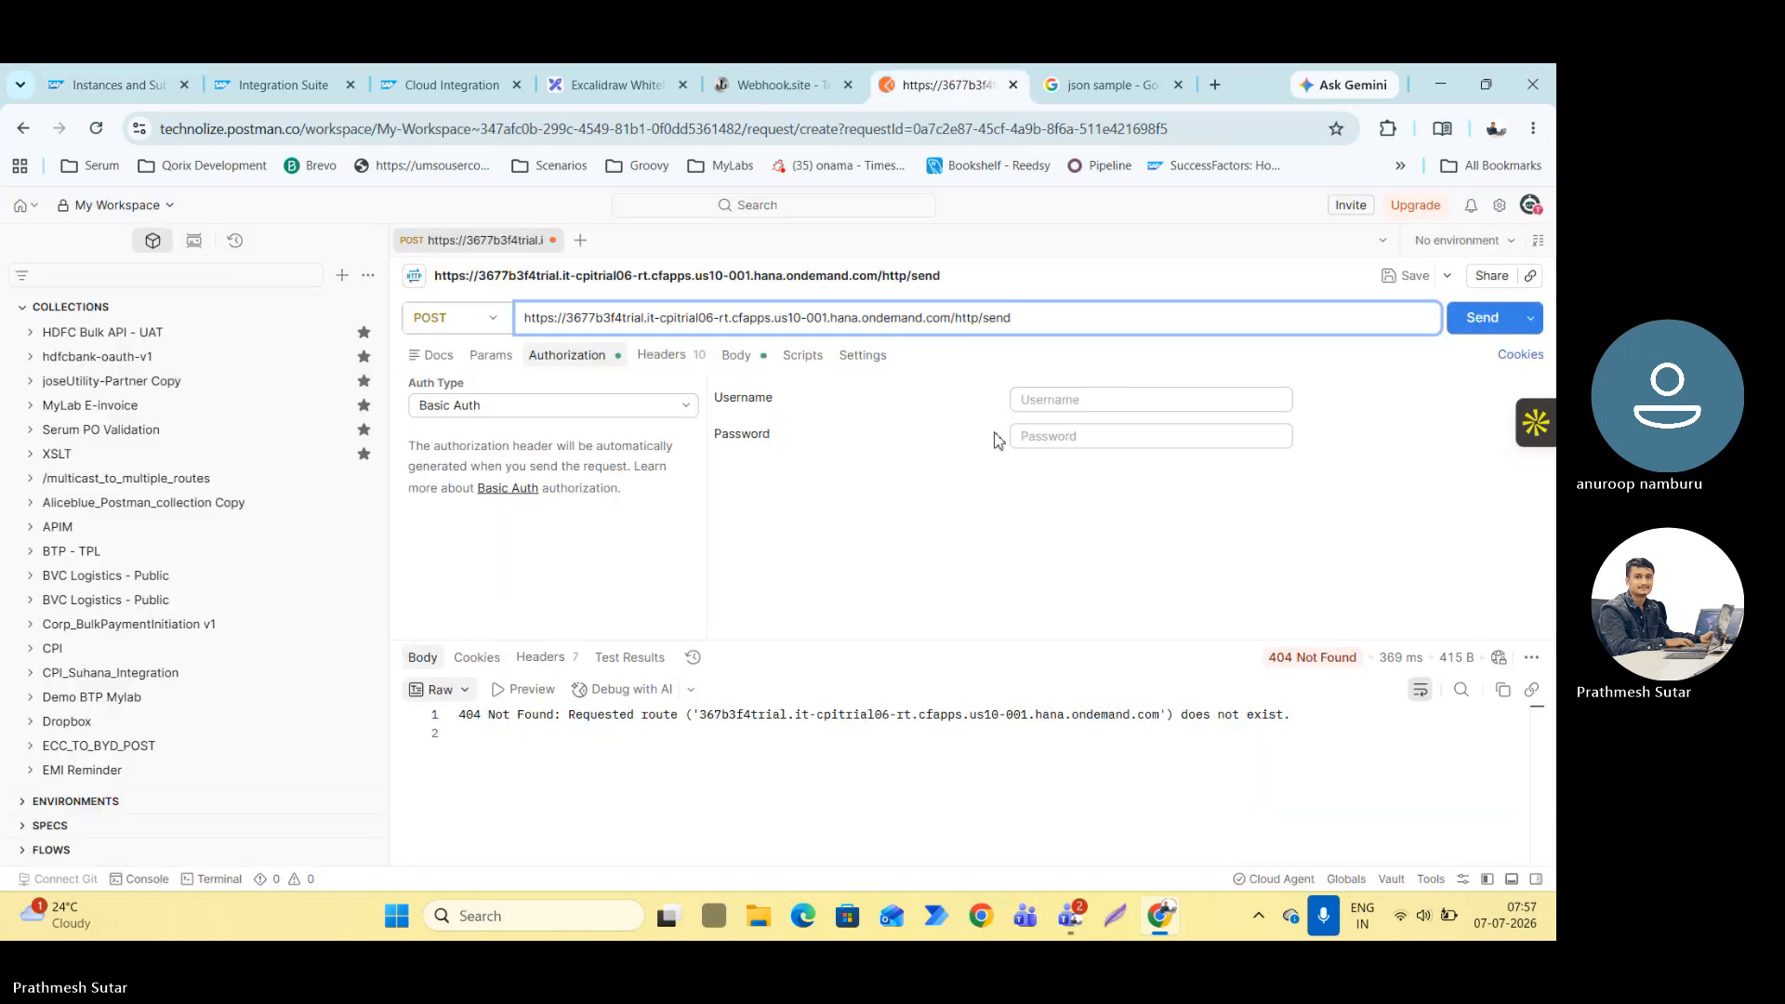
click(1044, 409)
key(ctrl+v)
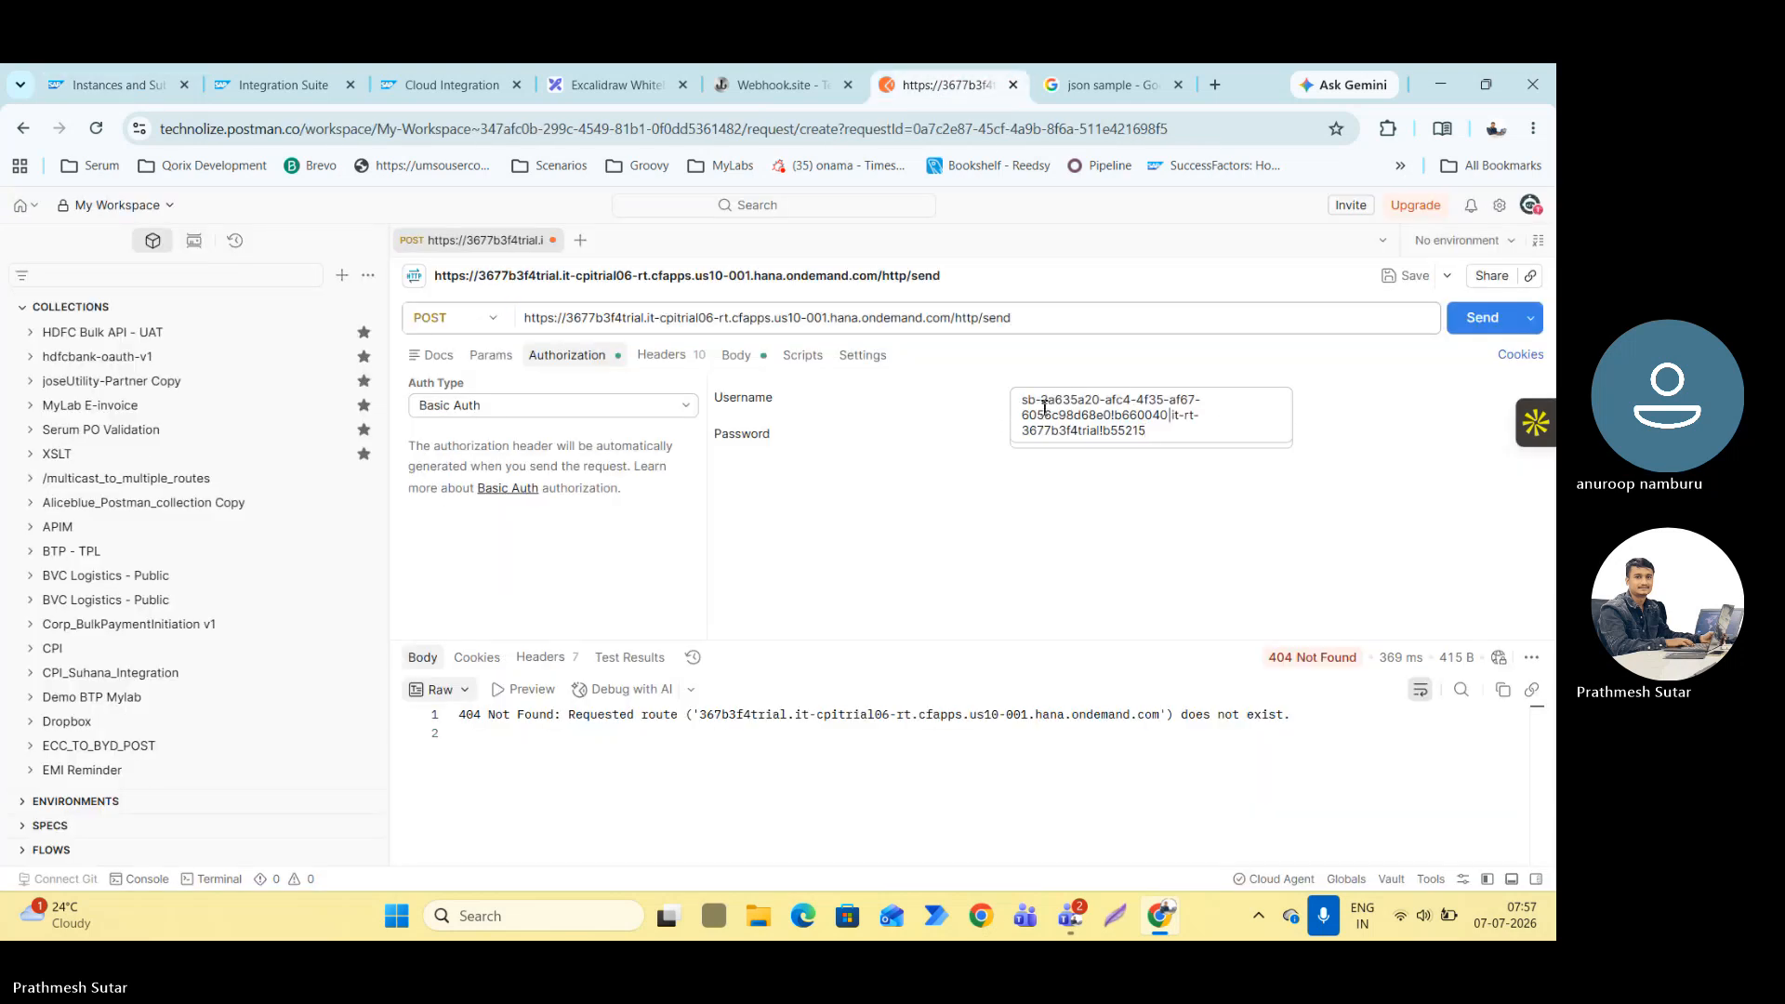
click(948, 534)
Copy the clientsecret from the BTP Cockpit credentials and paste it into the Basic Auth password field in Postman.
click(1046, 441)
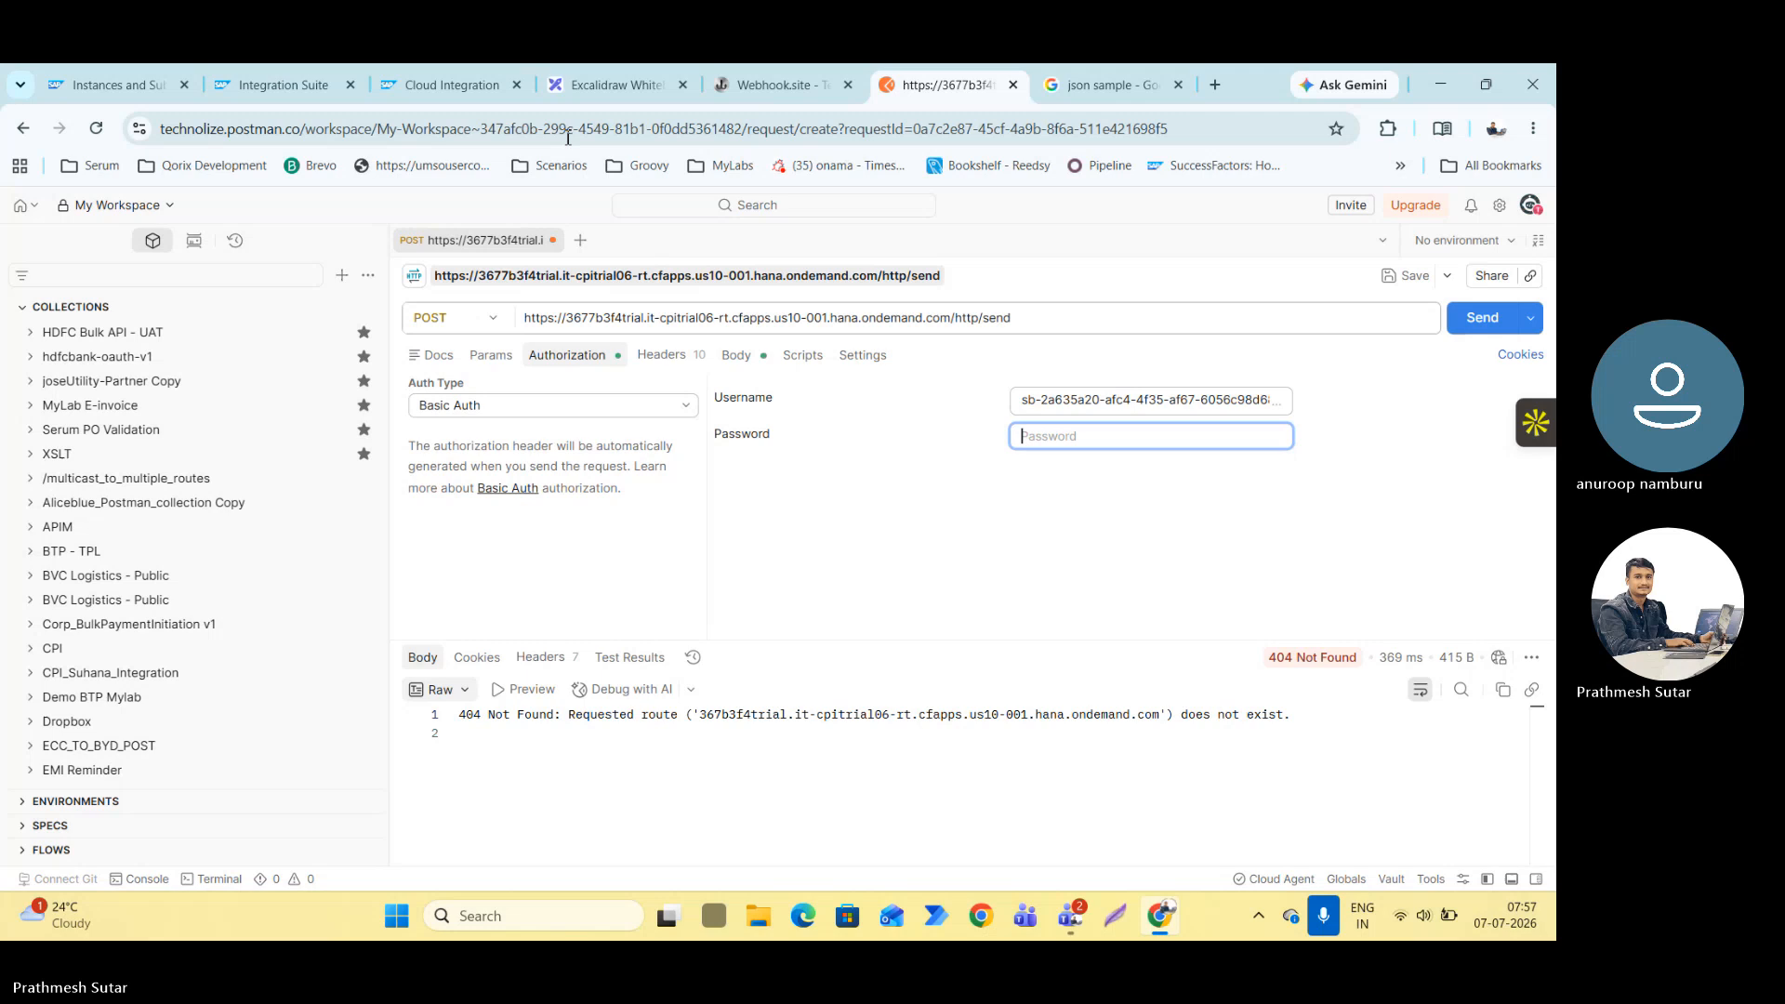
click(275, 80)
click(402, 96)
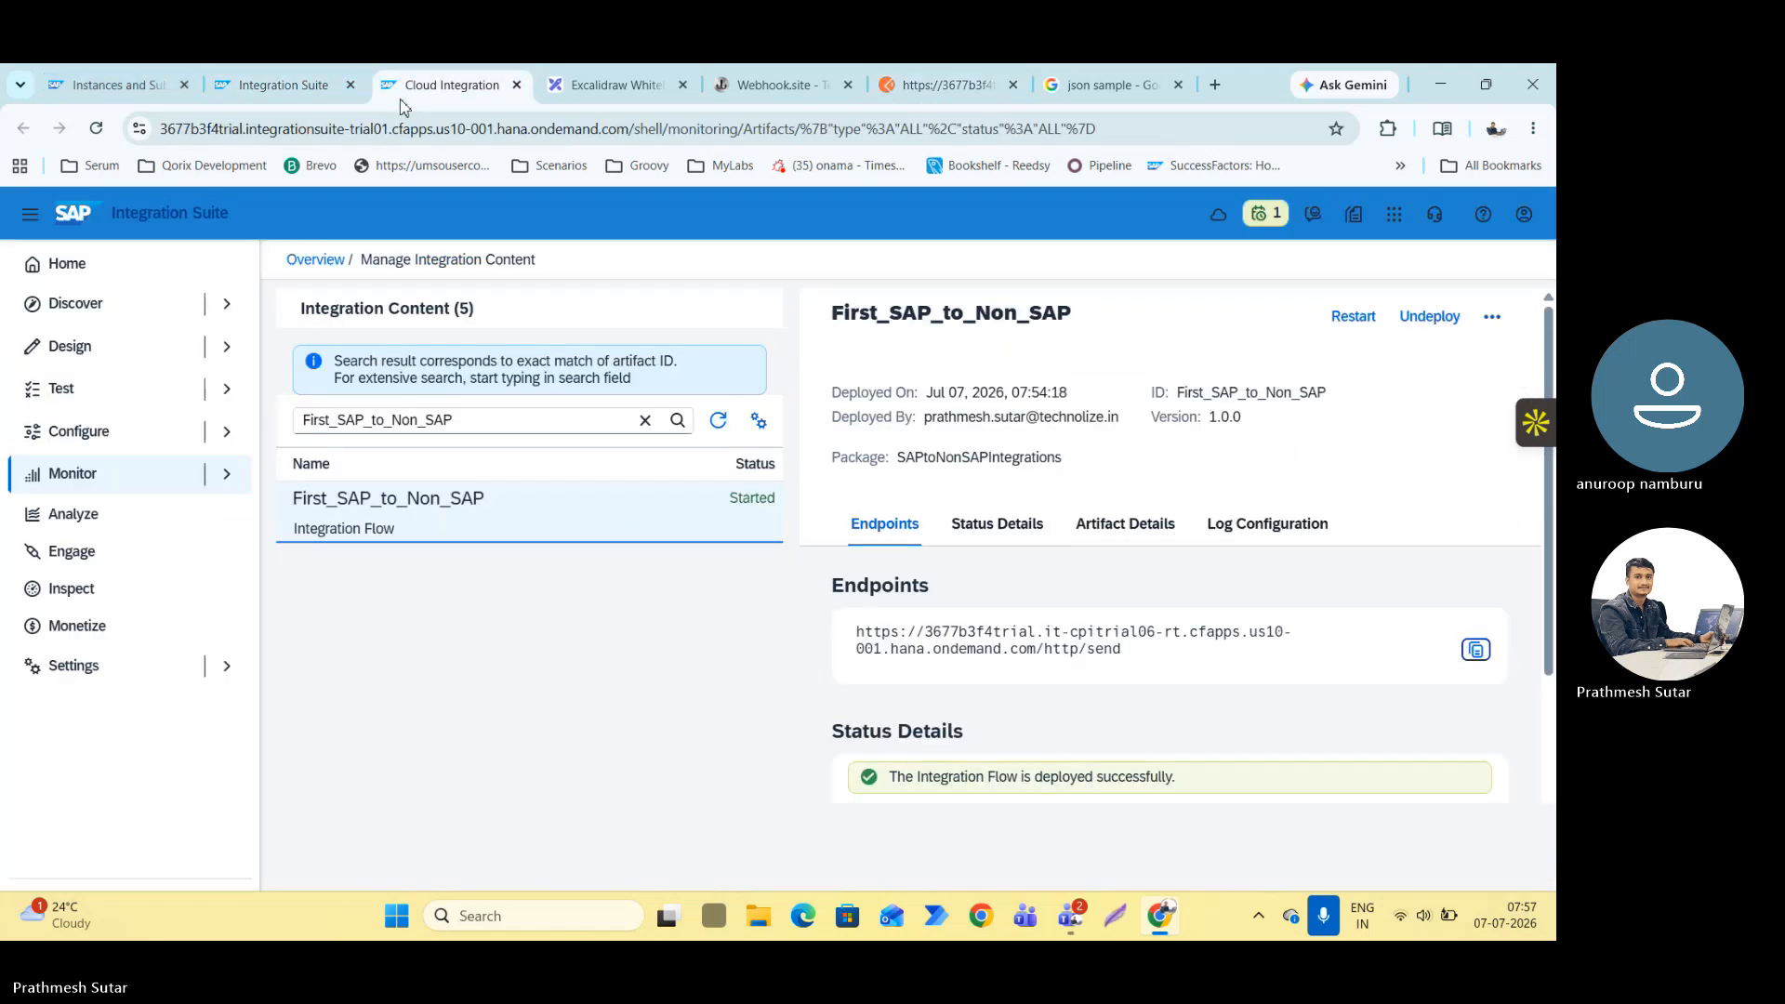
click(90, 71)
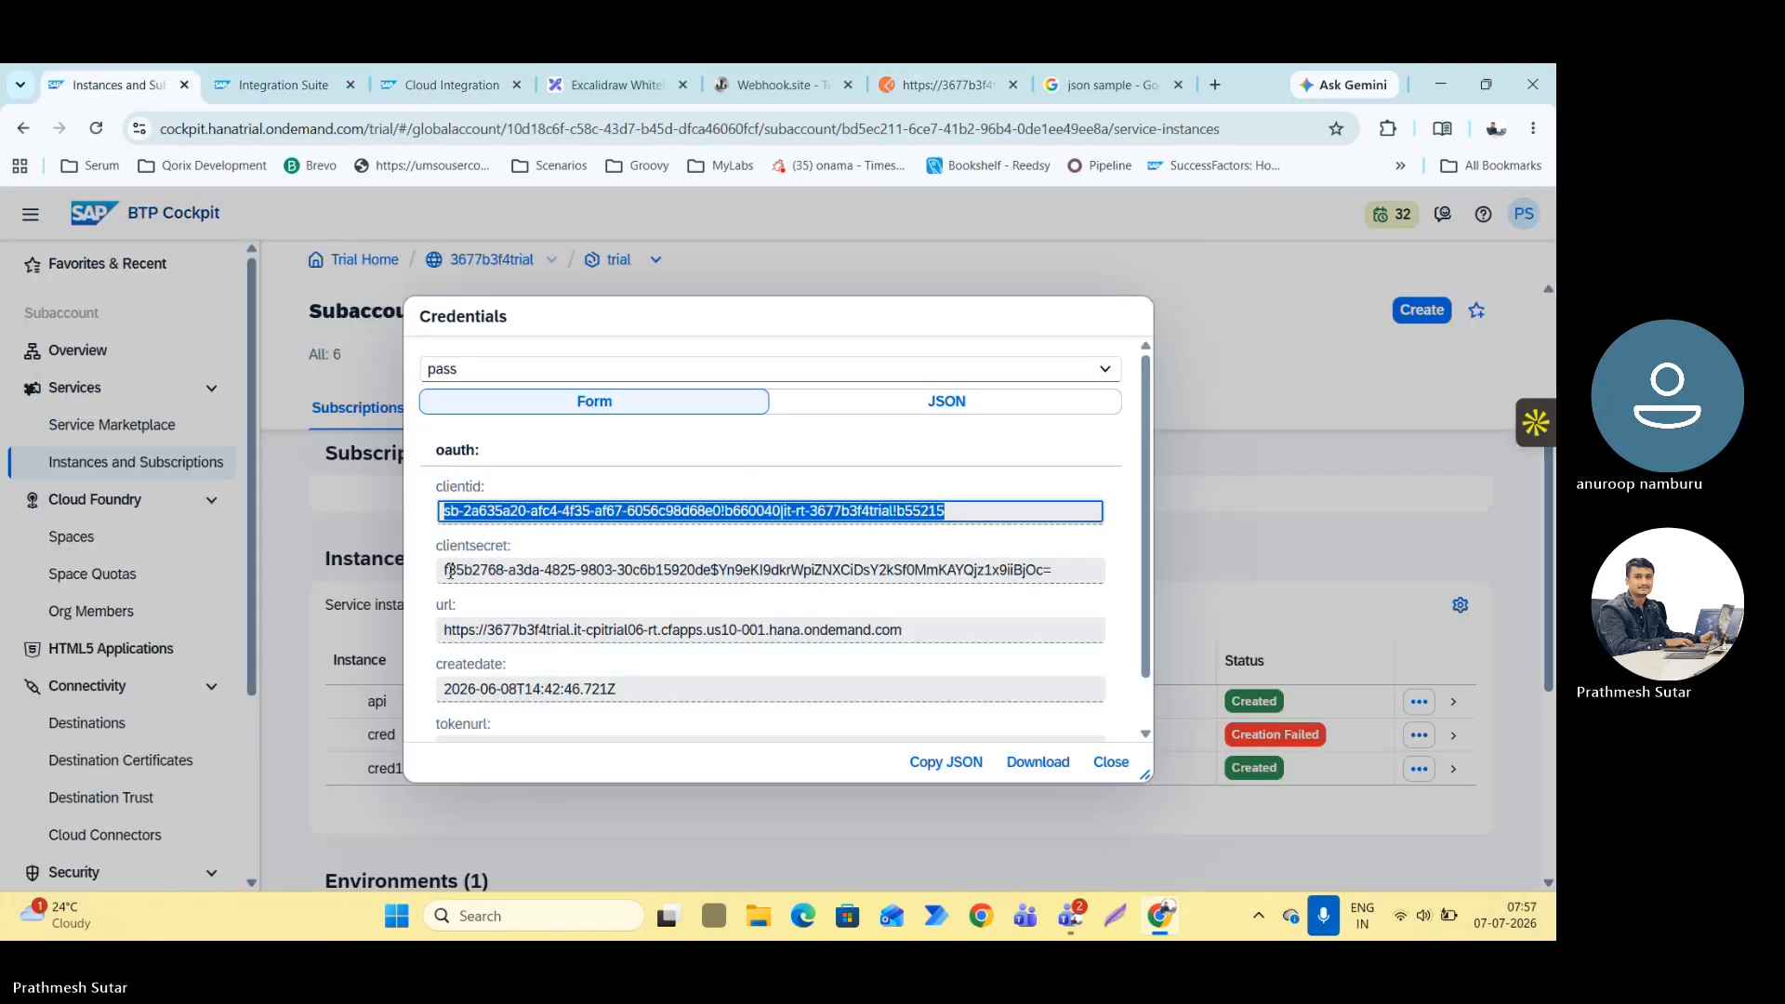
drag(447, 570, 1035, 586)
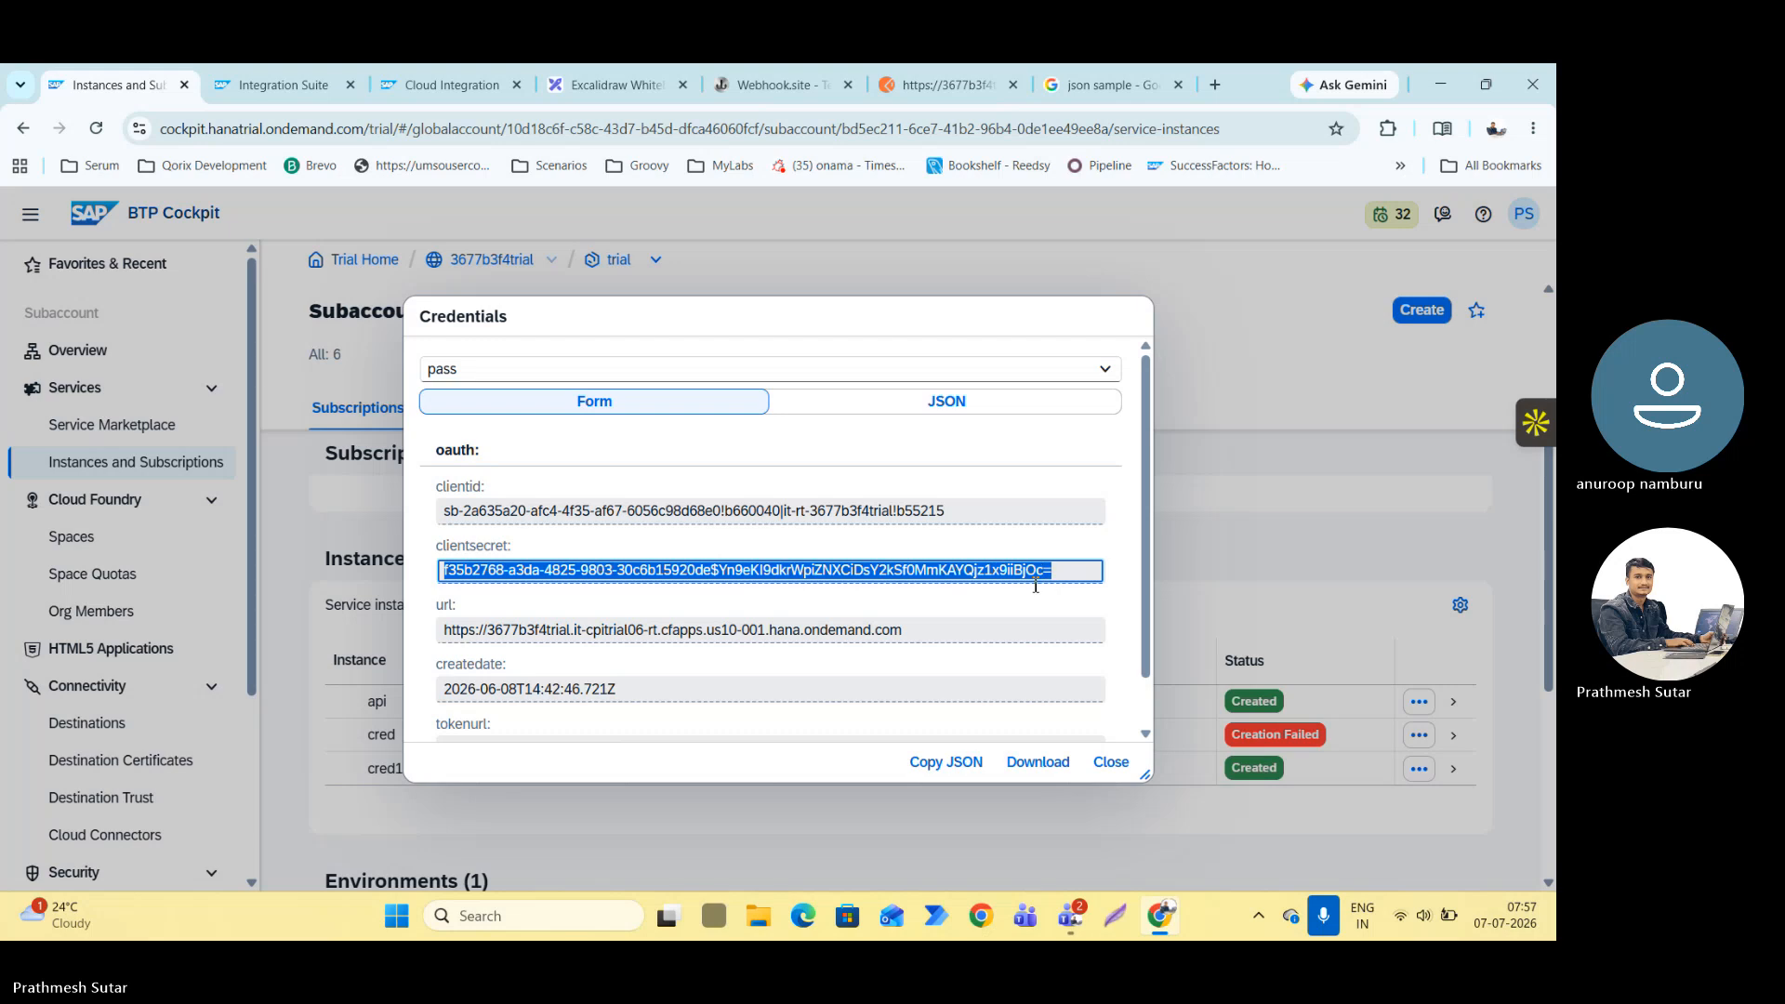
right_click(988, 570)
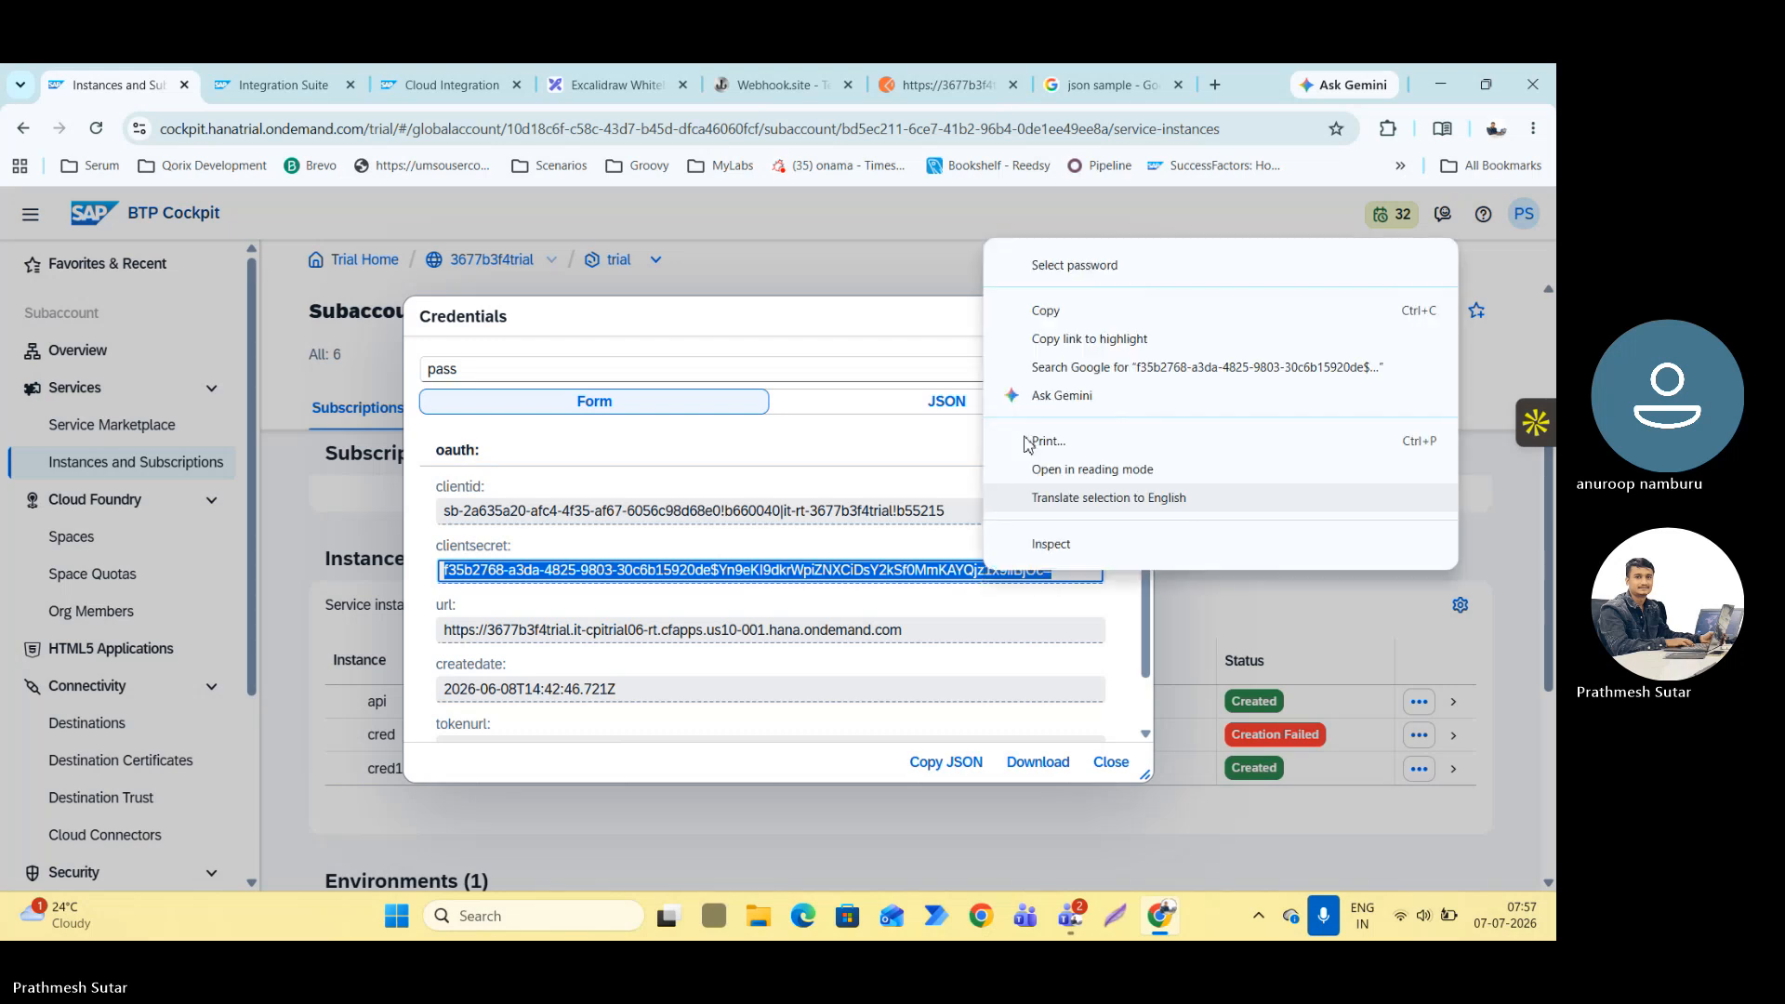
click(1043, 314)
click(946, 84)
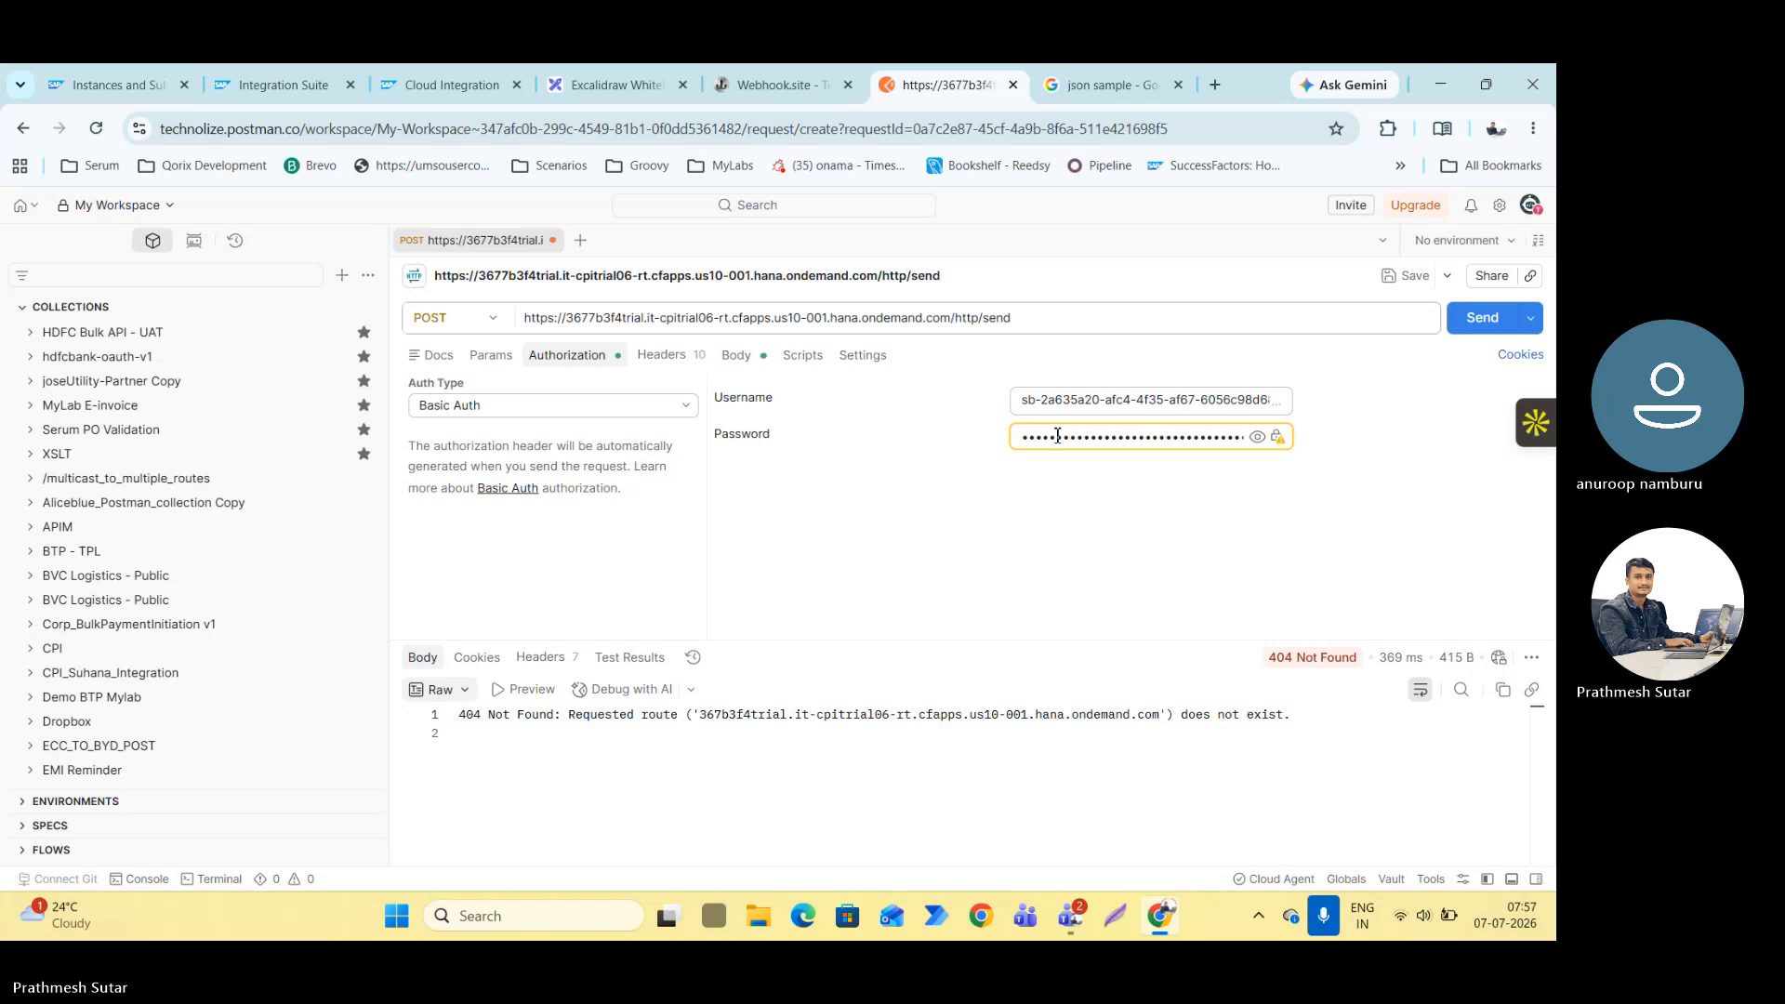
Check the JSON request body, send the POST request and switch to Webhook.site to view the received content.
click(737, 355)
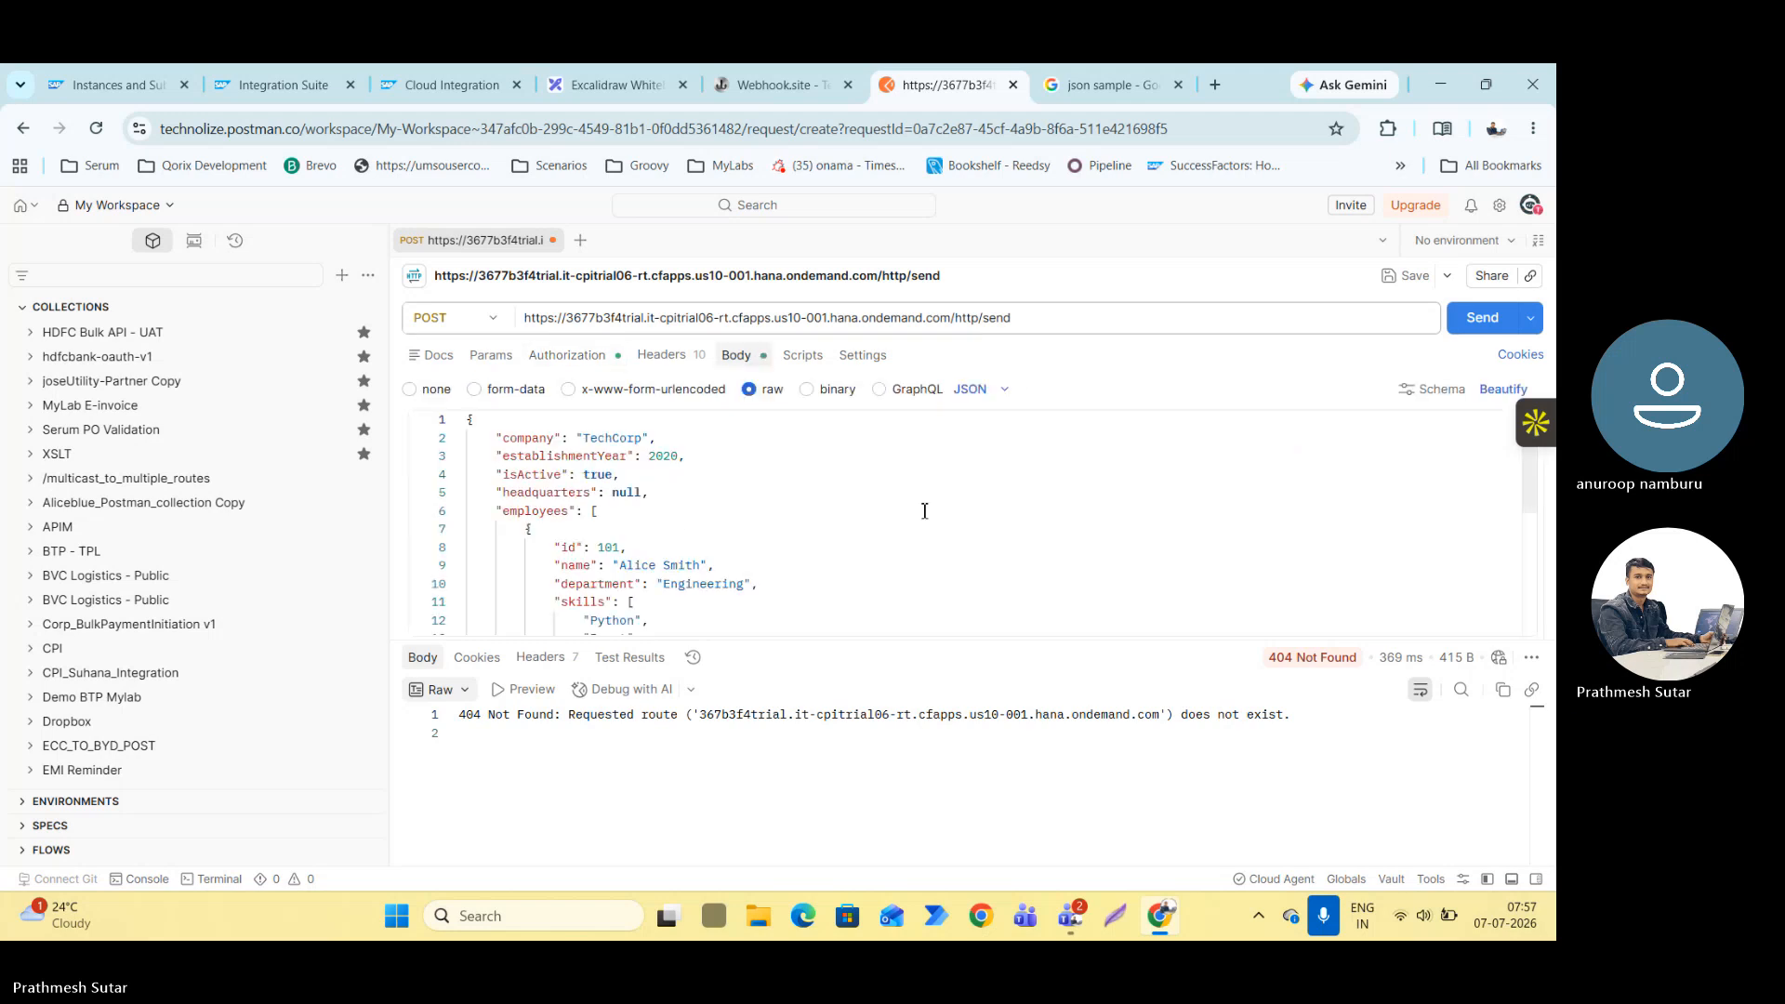
scroll(713, 565, down, 5)
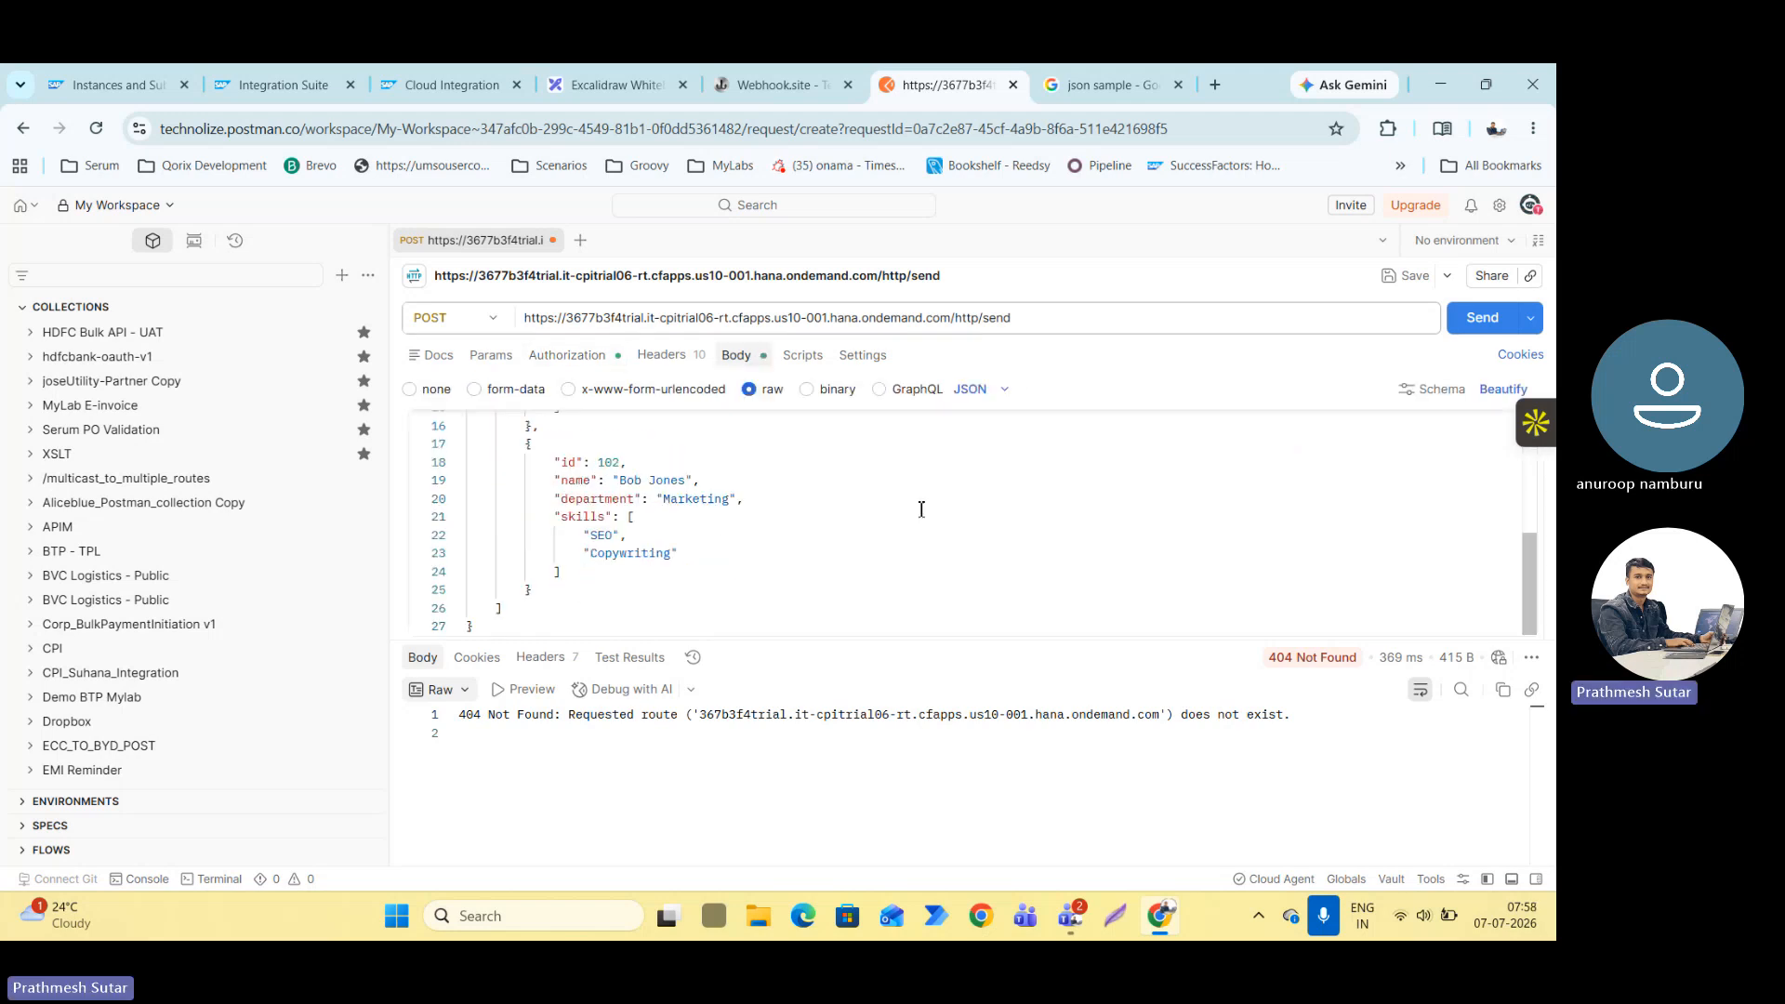
click(1482, 318)
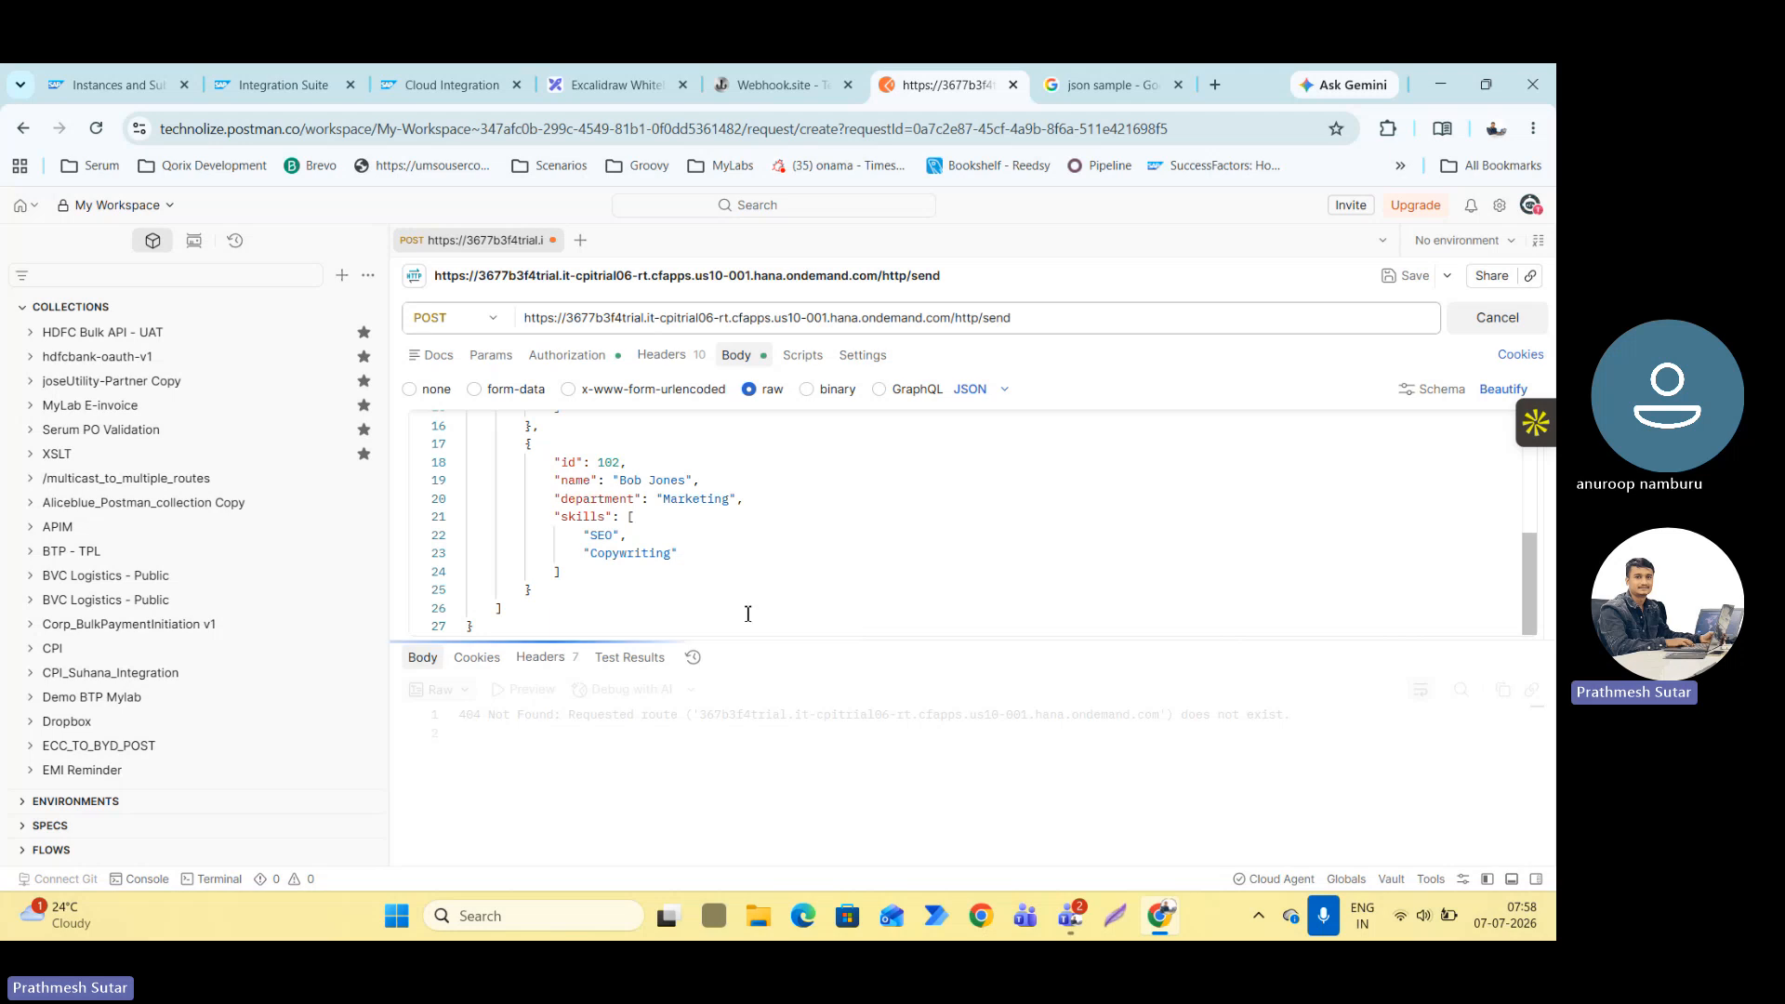
click(755, 78)
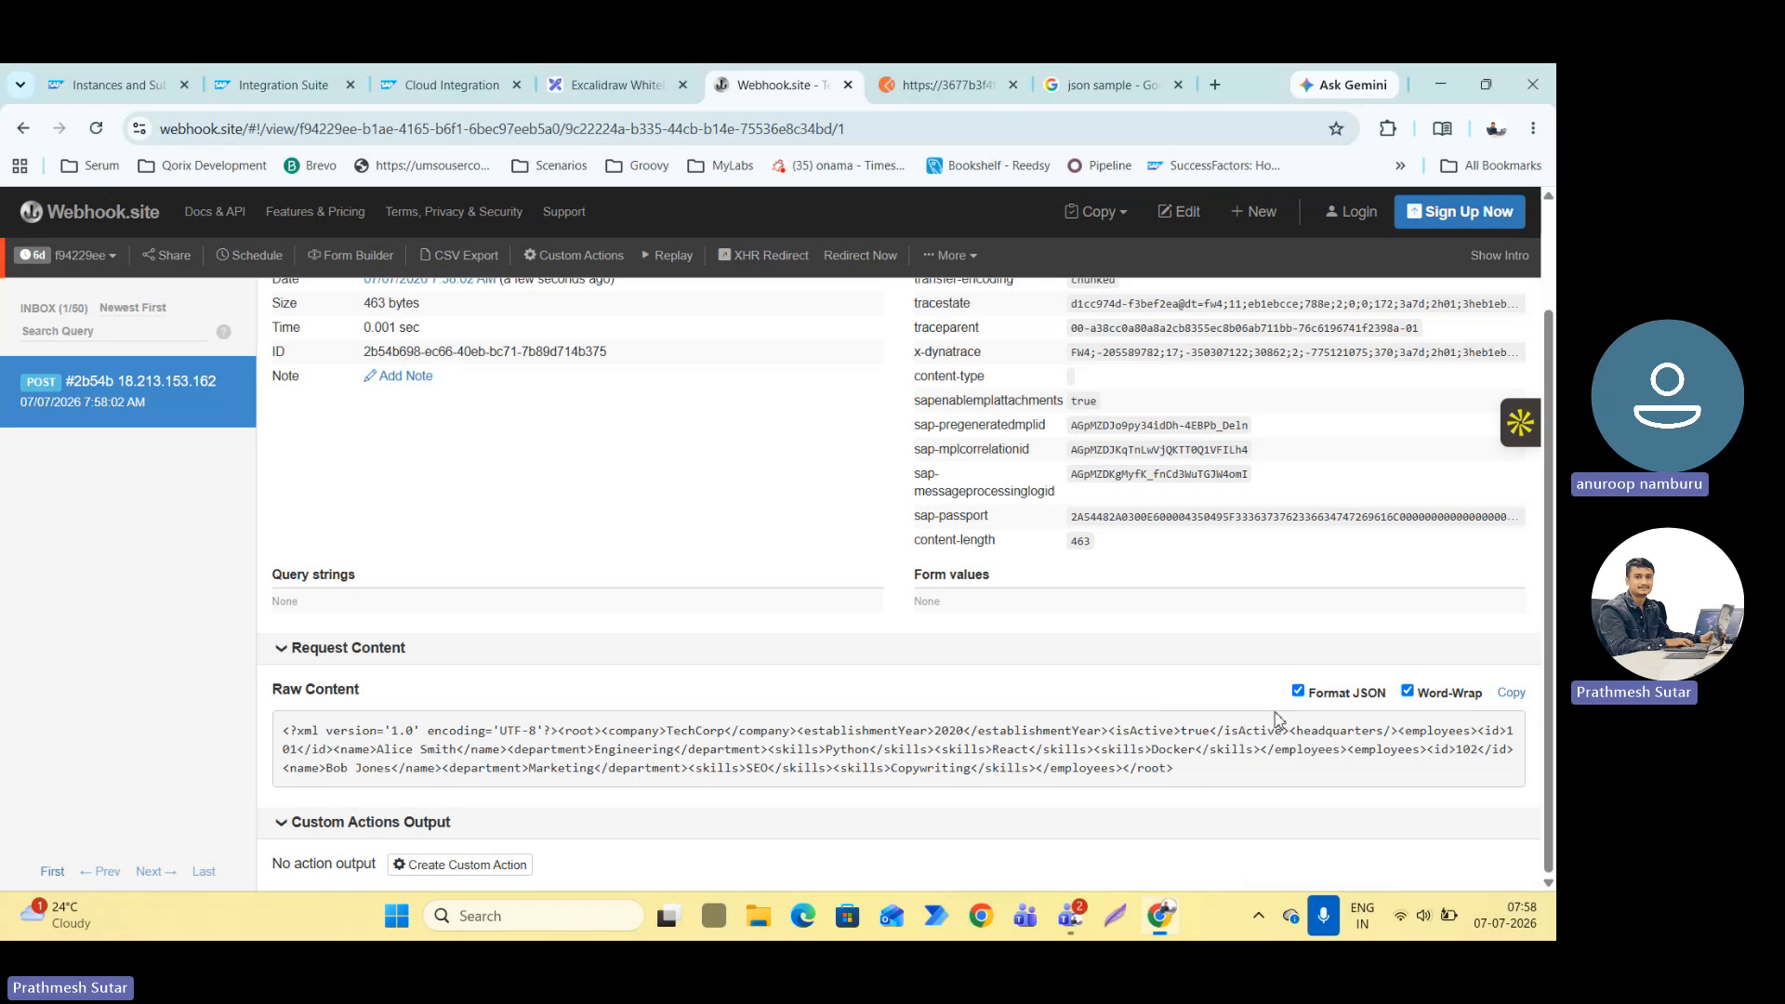
Switch to the First_SAP_to_Non_SAP flow in Integration Suite, enlarge its canvas area and move the End event further away from Request Reply 1.
scroll(1041, 720, up, 2)
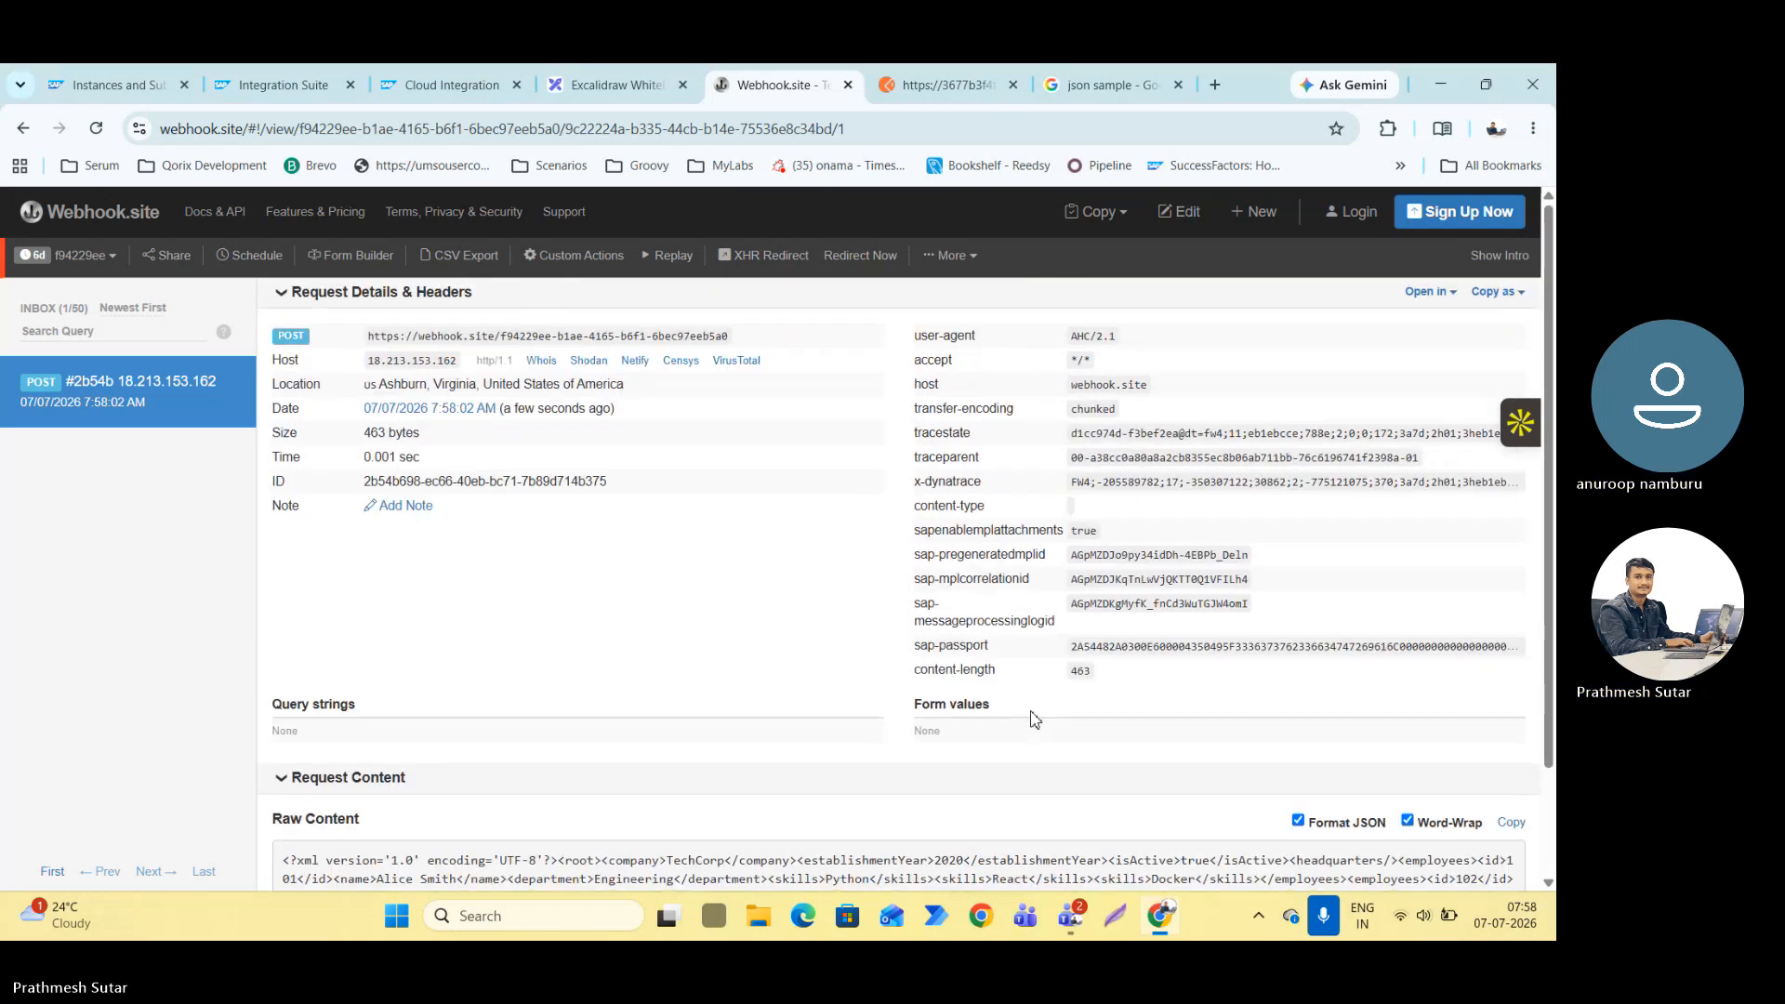
click(253, 74)
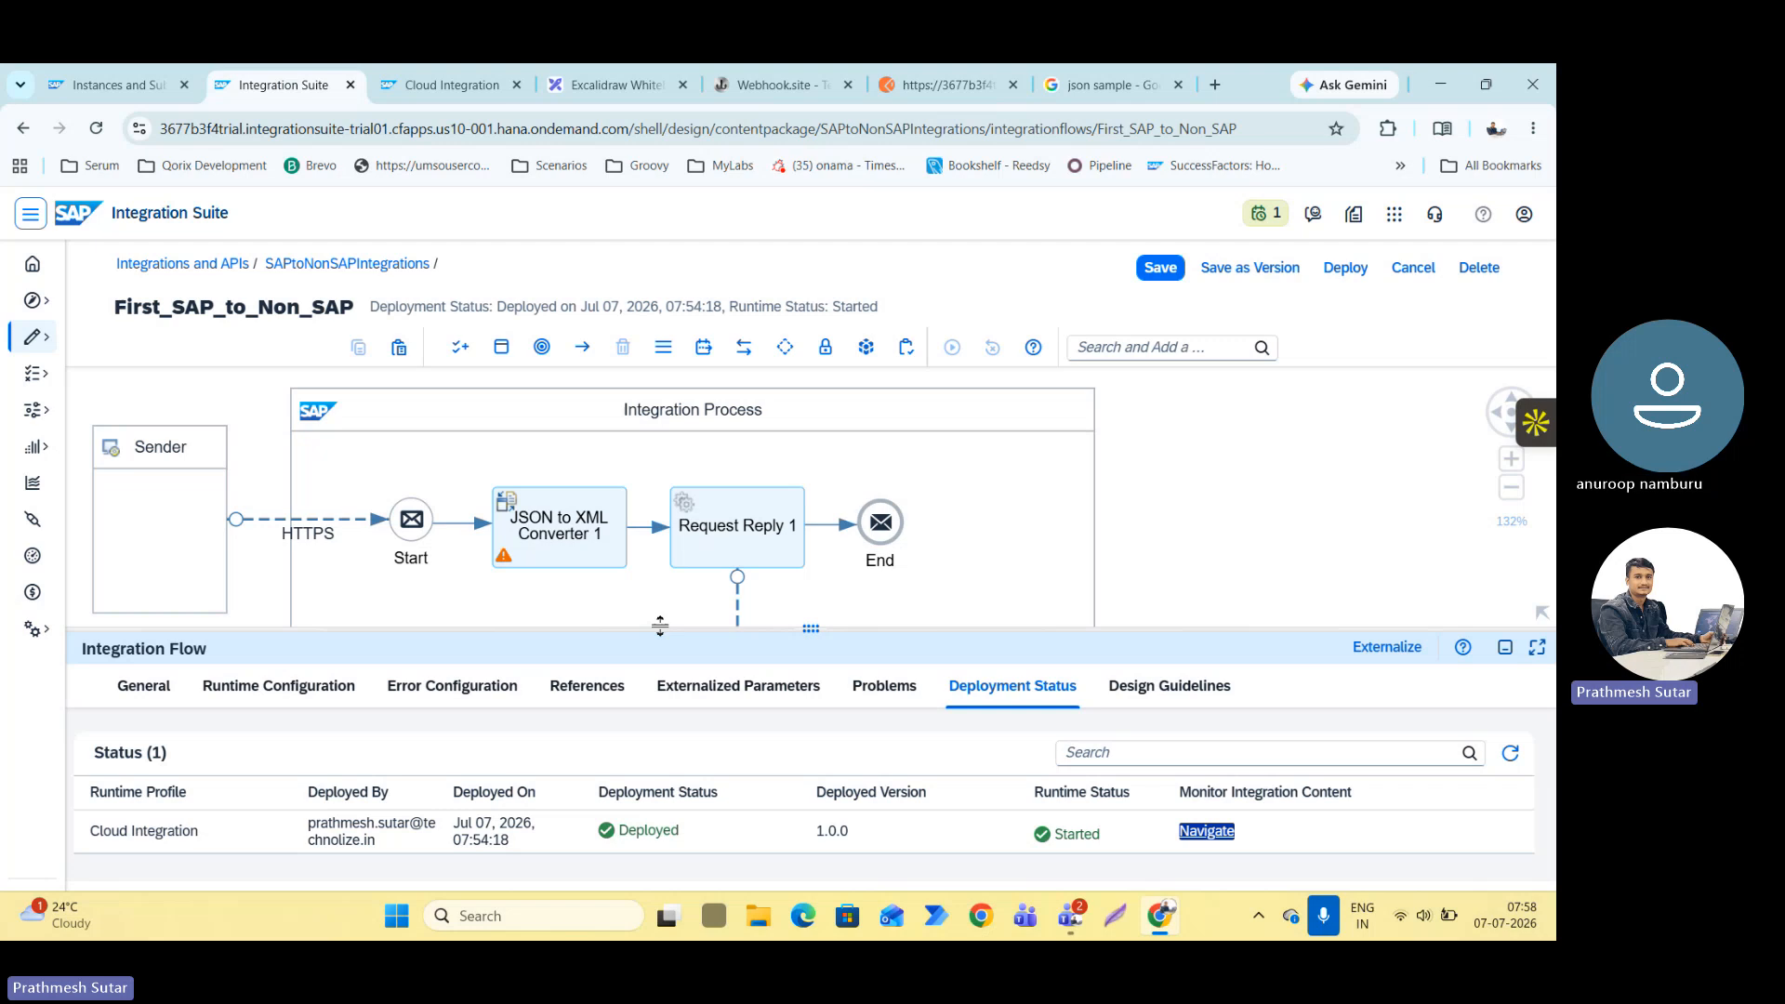
drag(660, 625, 660, 830)
scroll(558, 707, down, 5)
drag(493, 756, 609, 642)
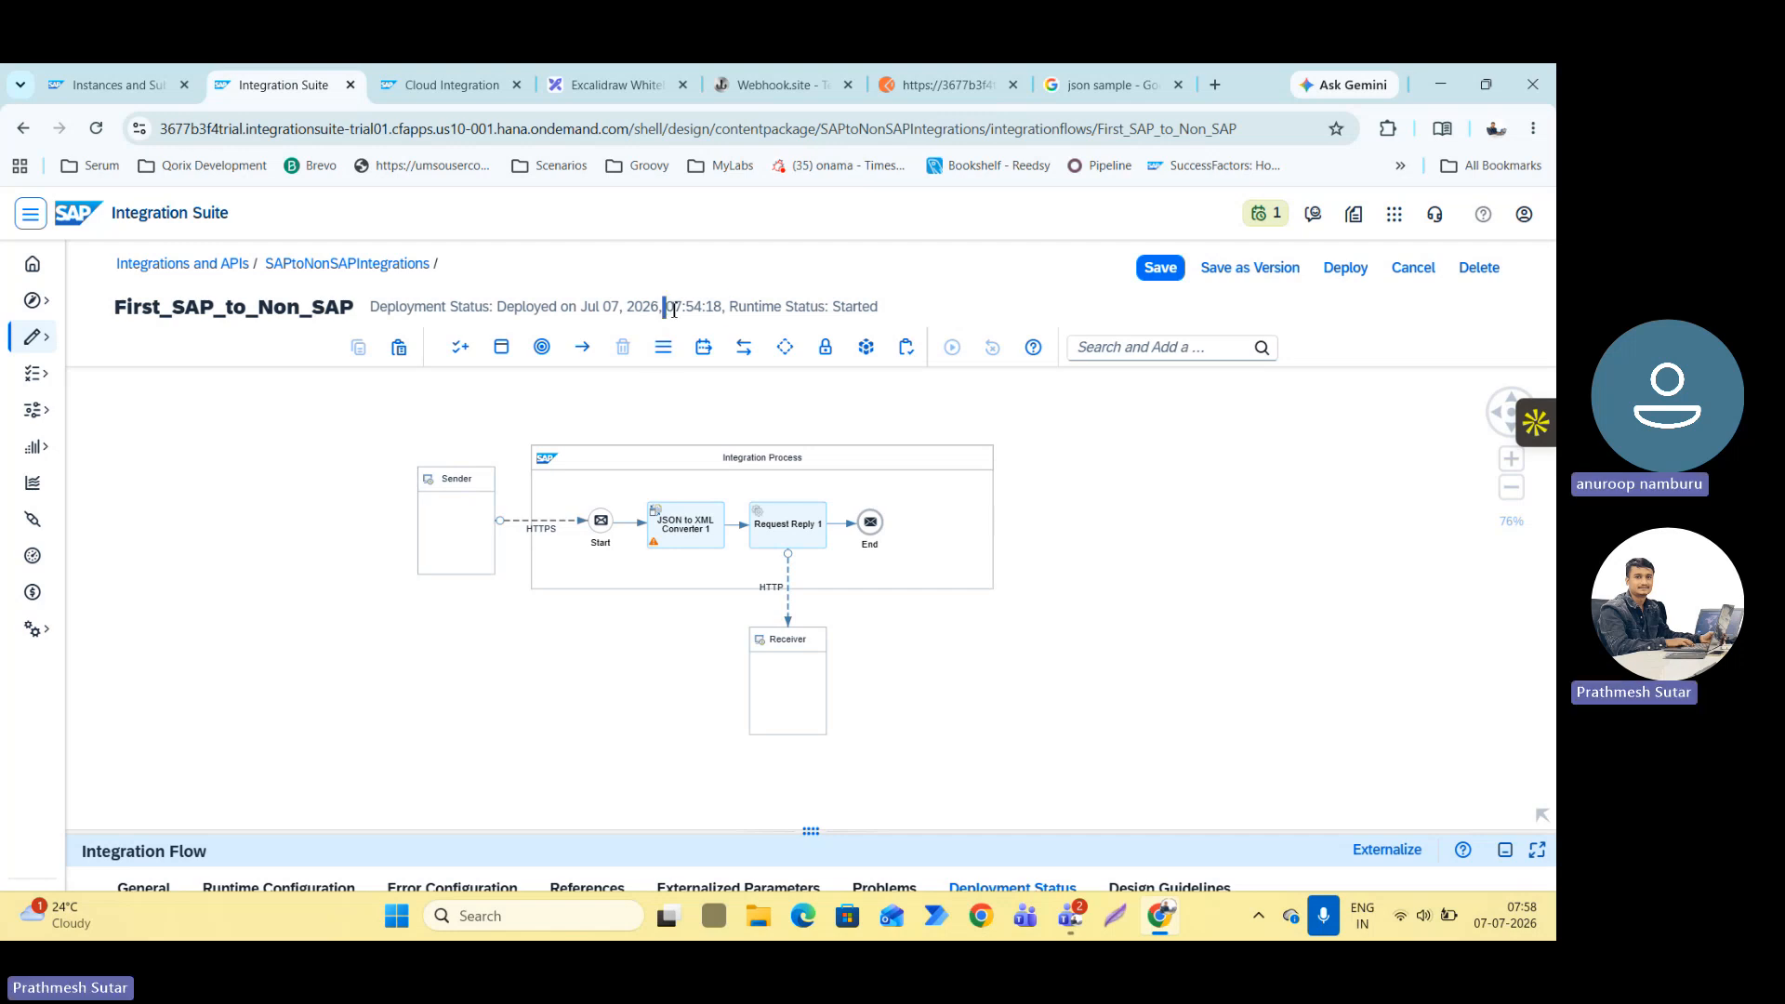
drag(673, 310, 726, 309)
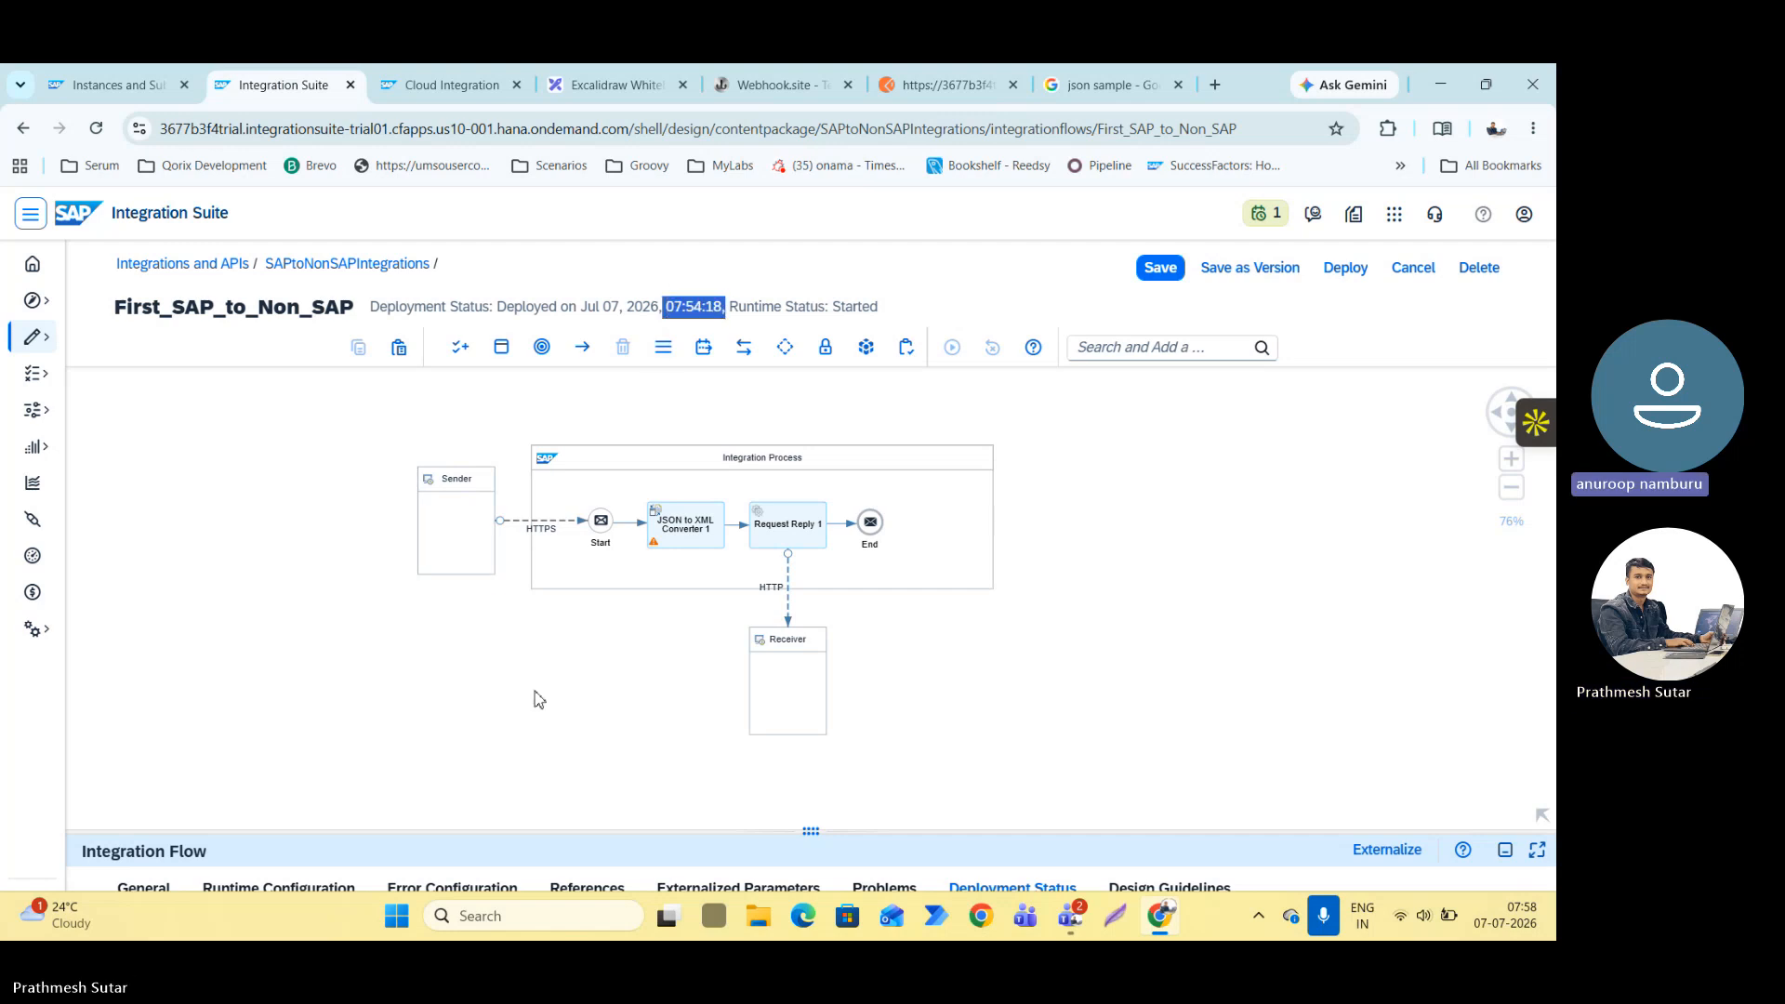
drag(871, 522, 957, 530)
Switch to Postman, delete the final closing brace of the JSON request body and send the POST request.
click(939, 86)
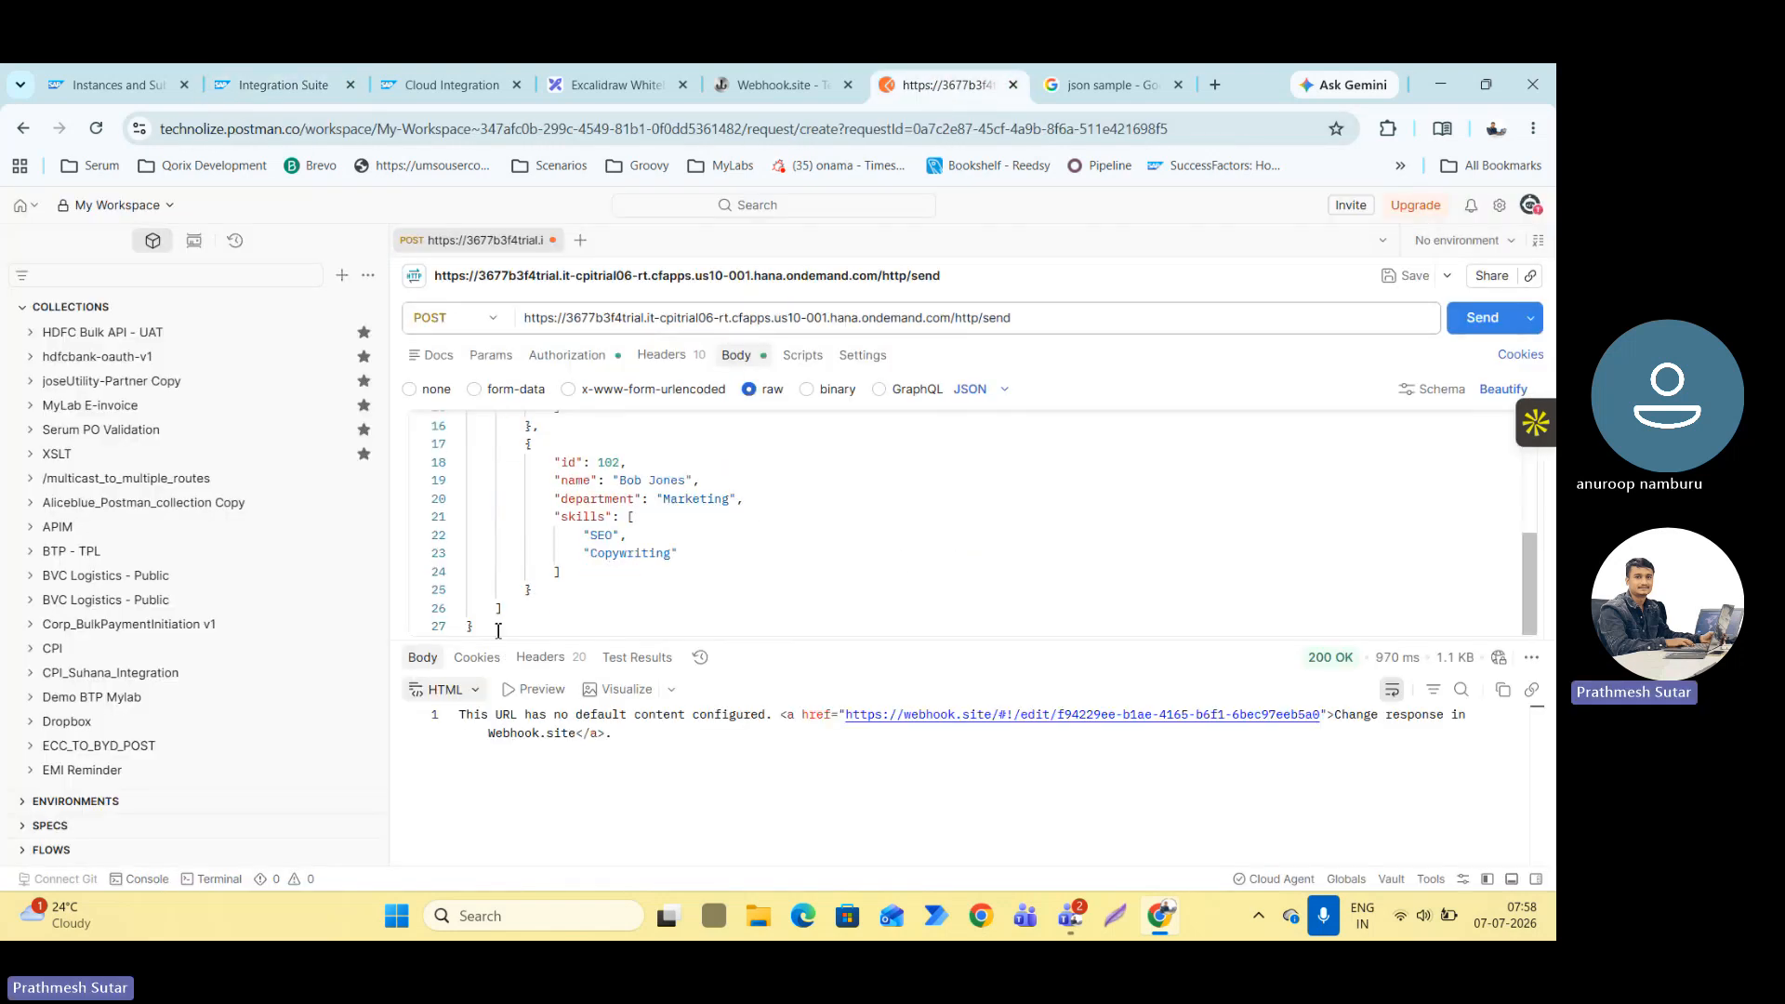
click(468, 625)
key(BackSpace)
key(BackSpace)
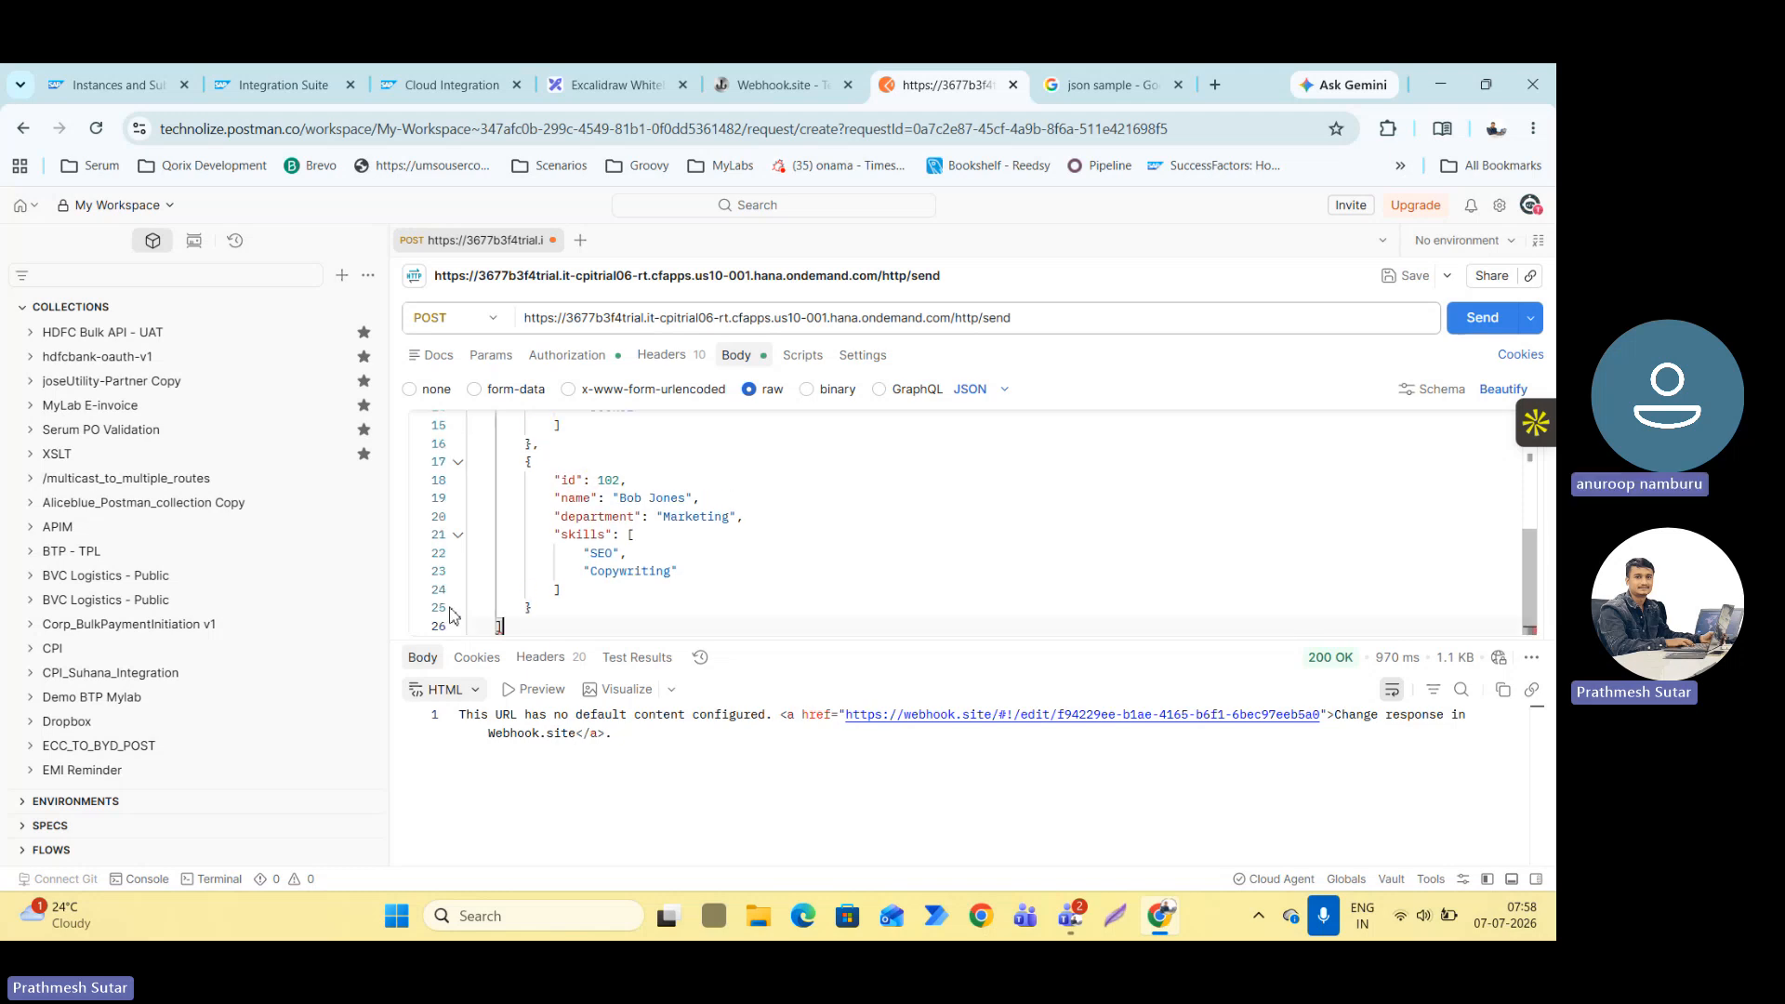
click(1482, 317)
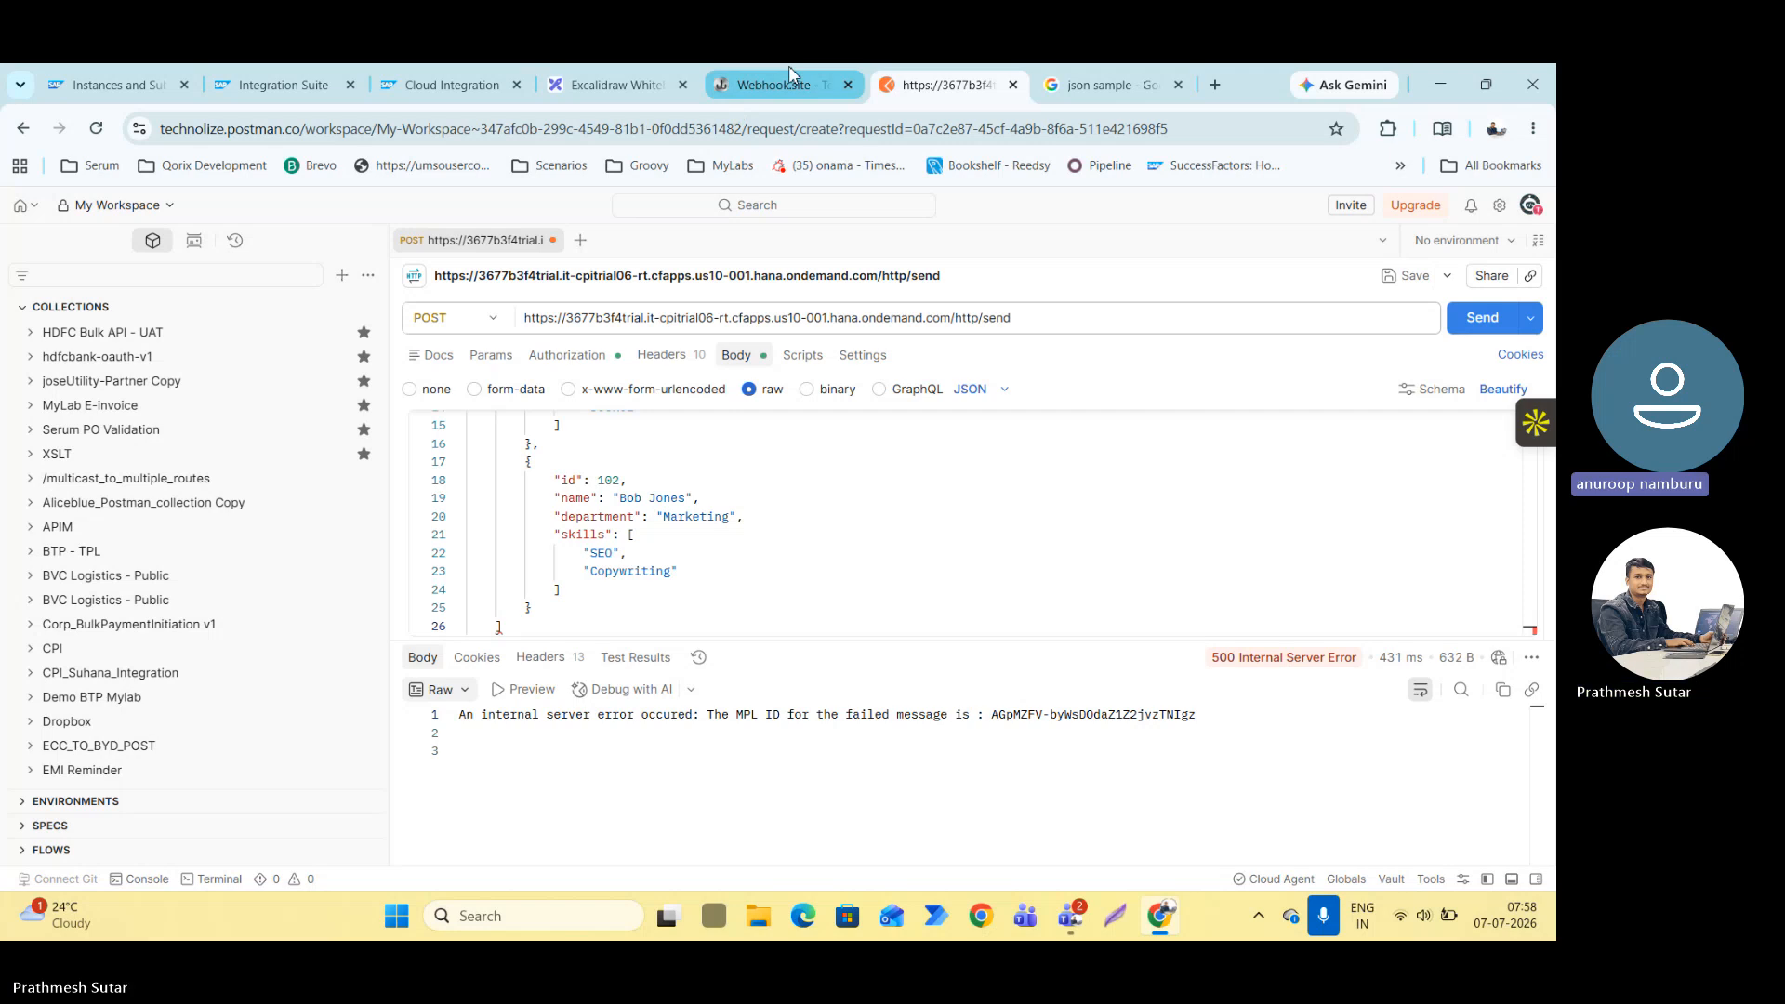
mouse_move(788, 65)
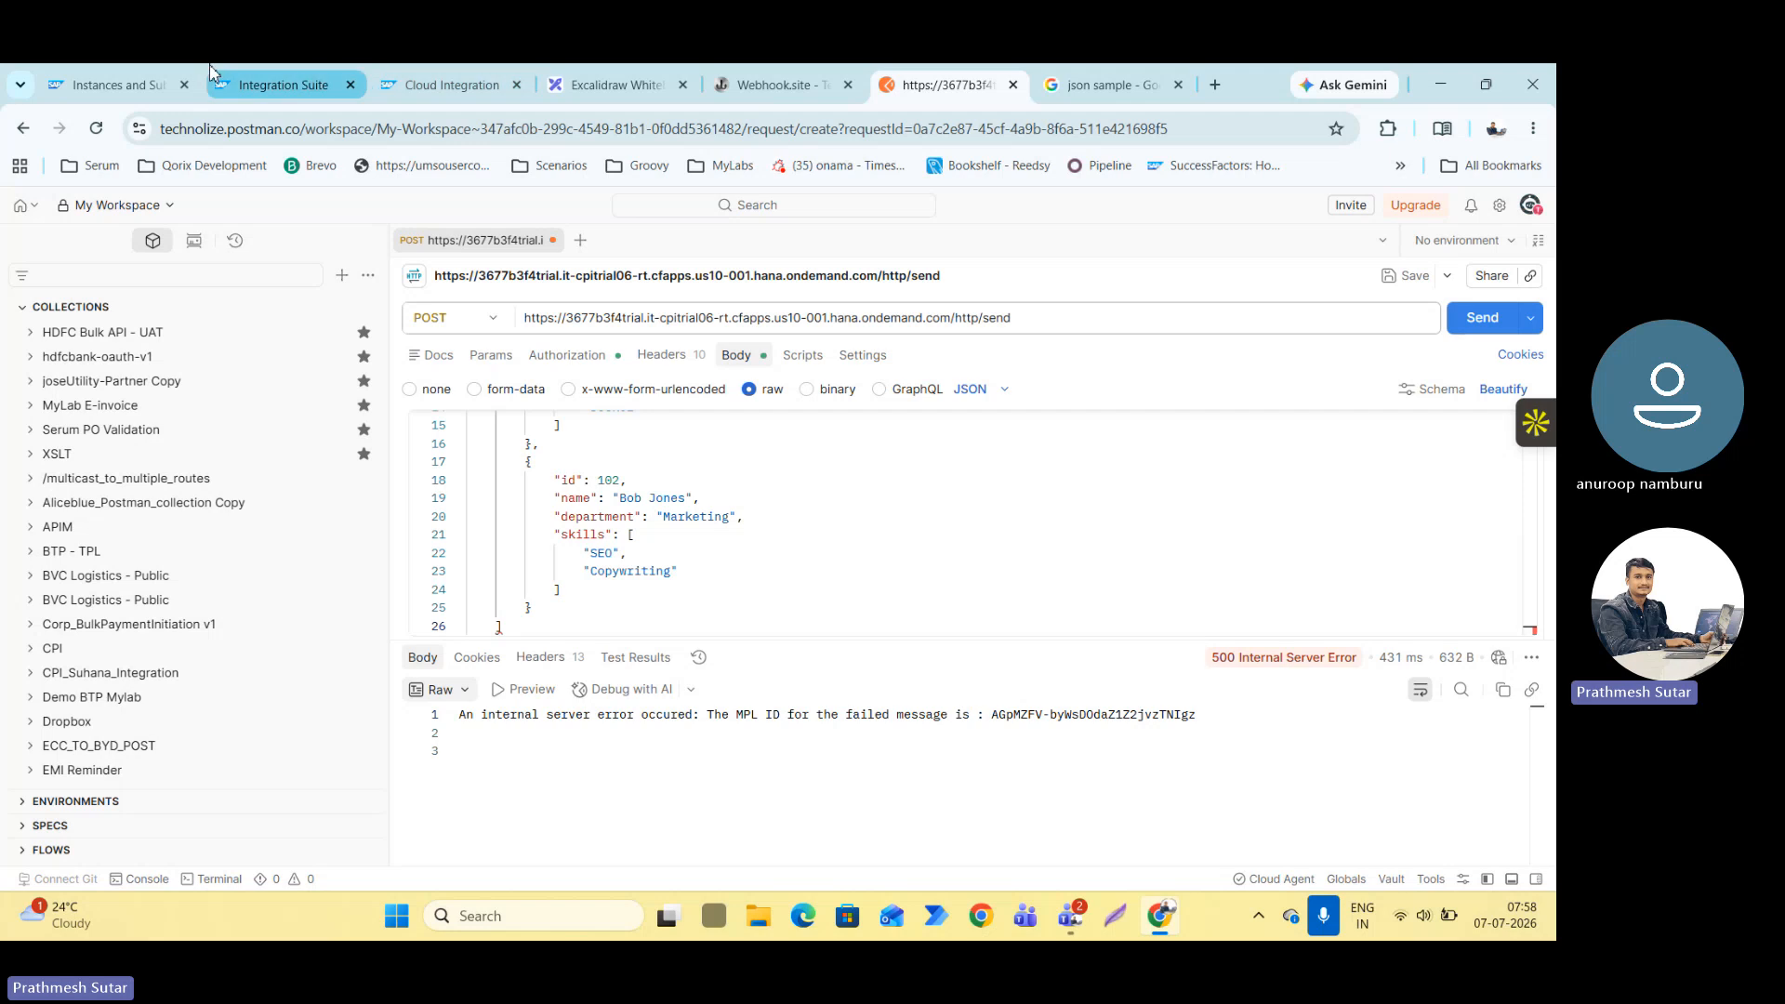
Return to the integration flow, extend the Integration Process pool downward and move the Receiver above it.
click(290, 75)
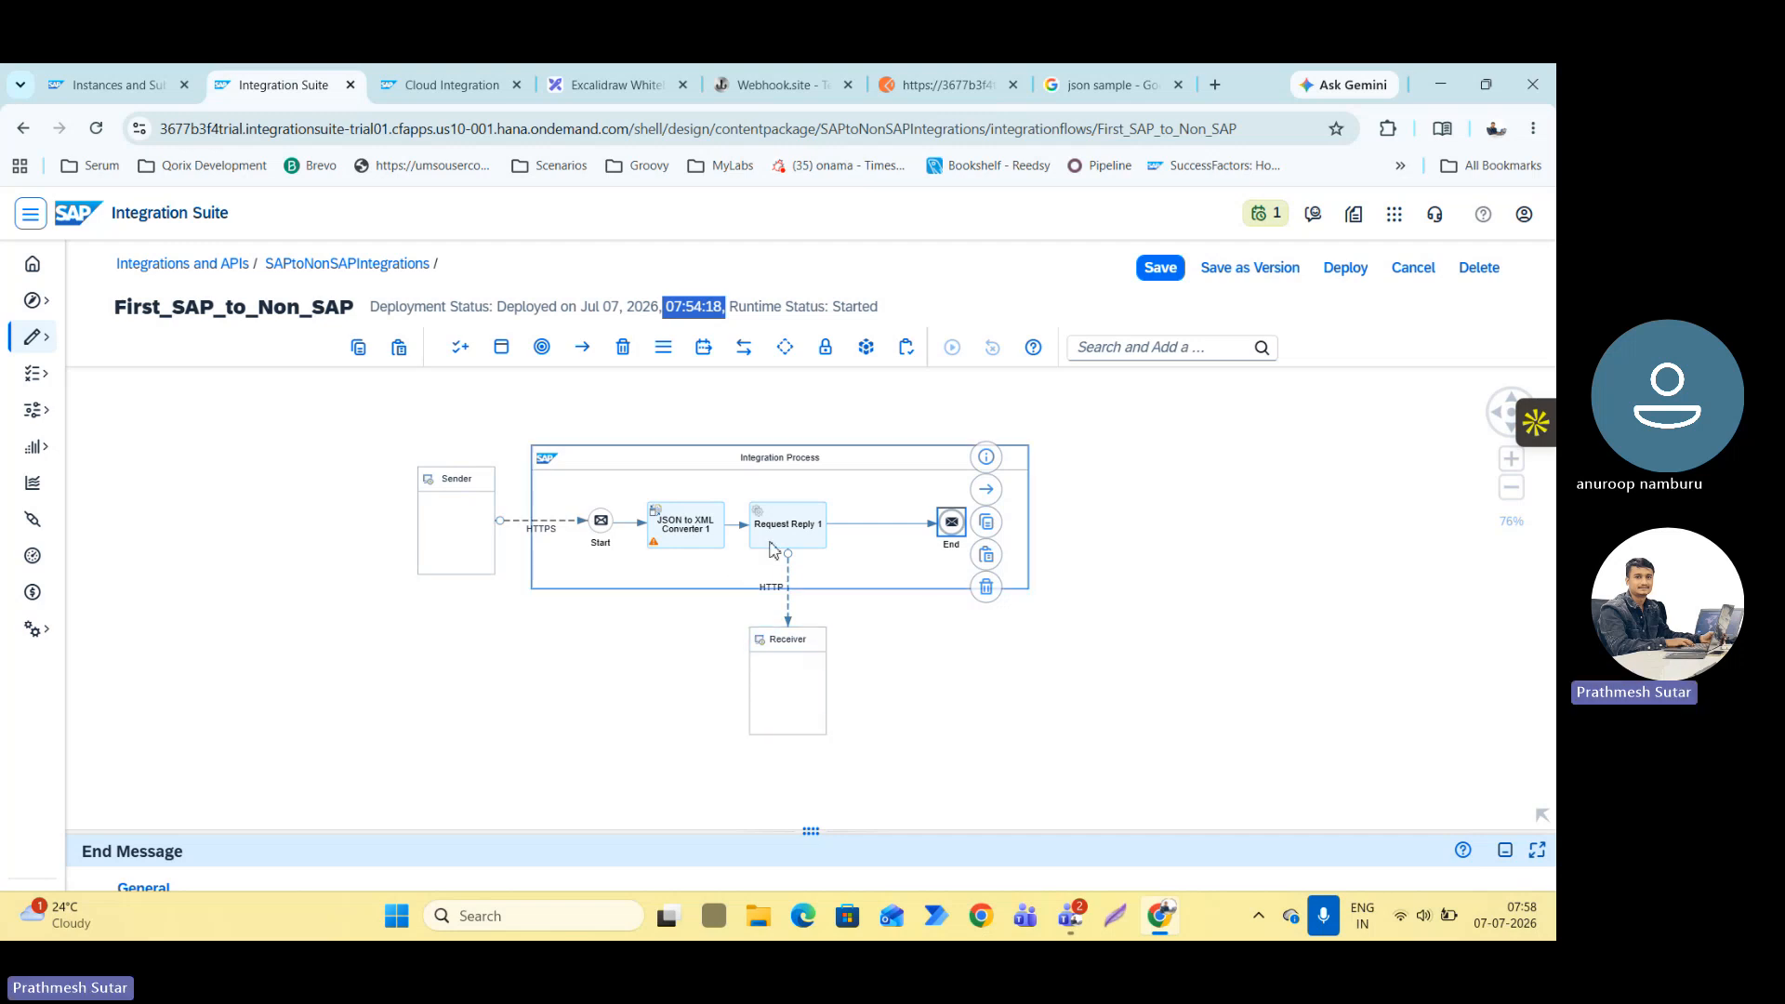
click(651, 596)
drag(789, 660, 805, 722)
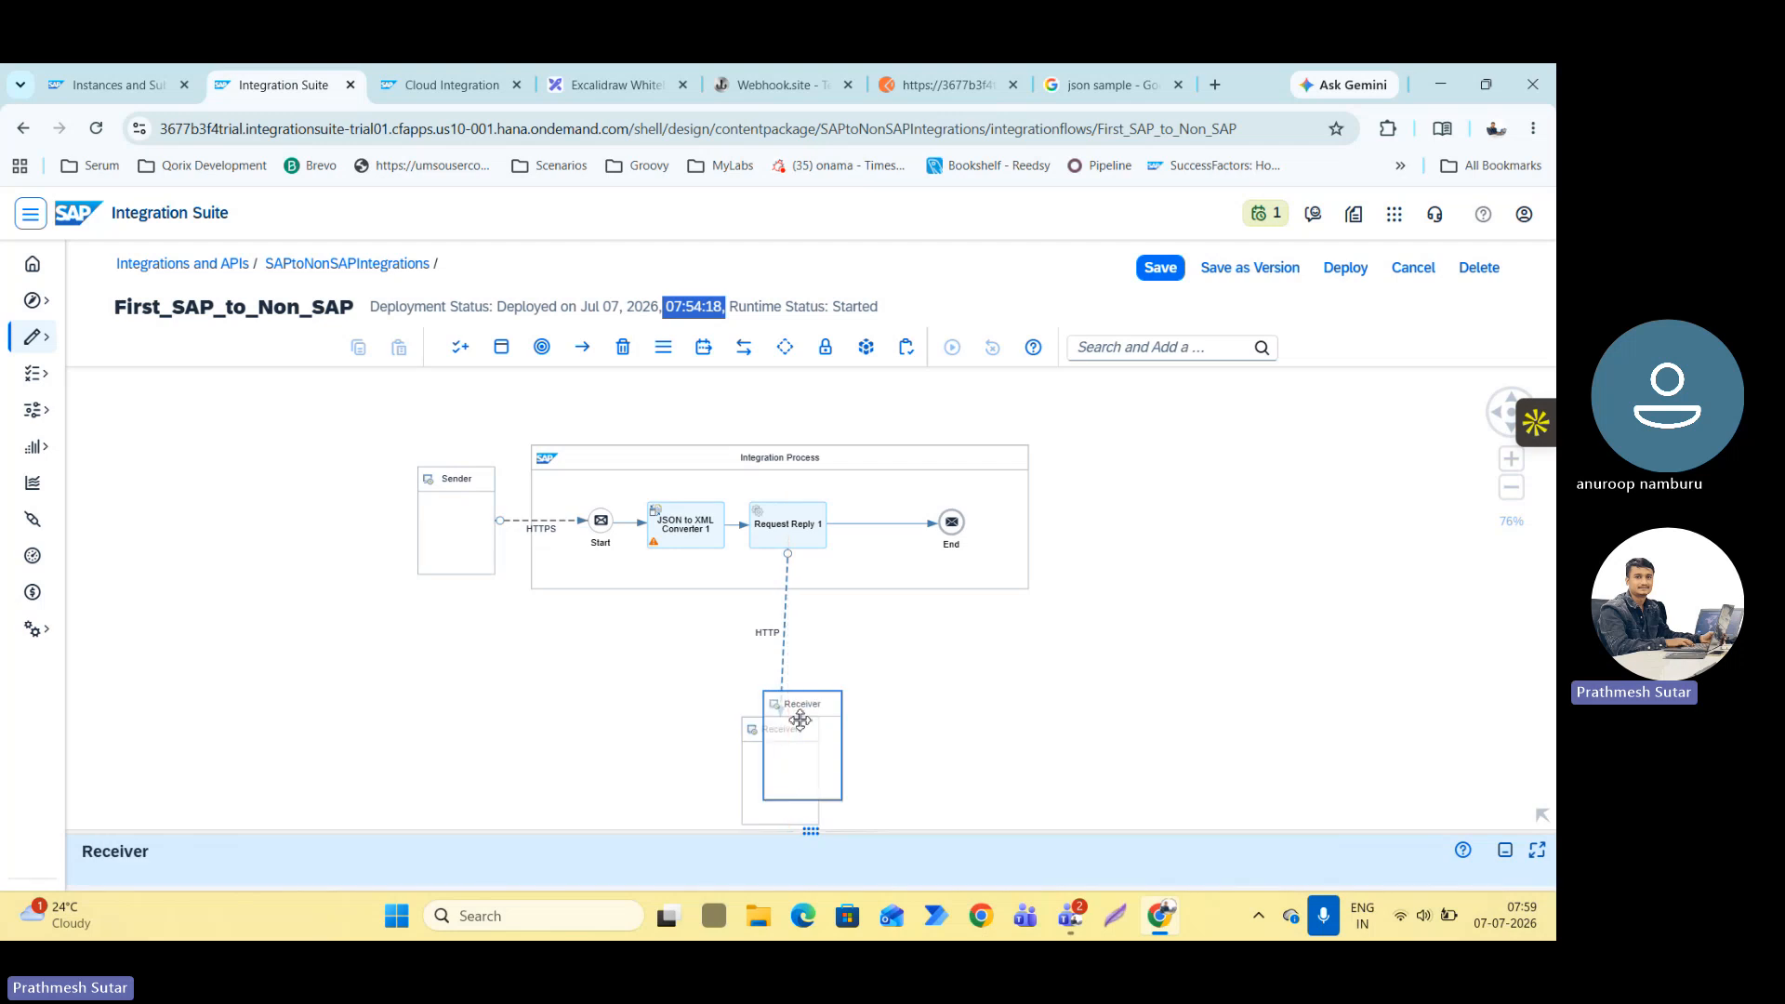
click(662, 589)
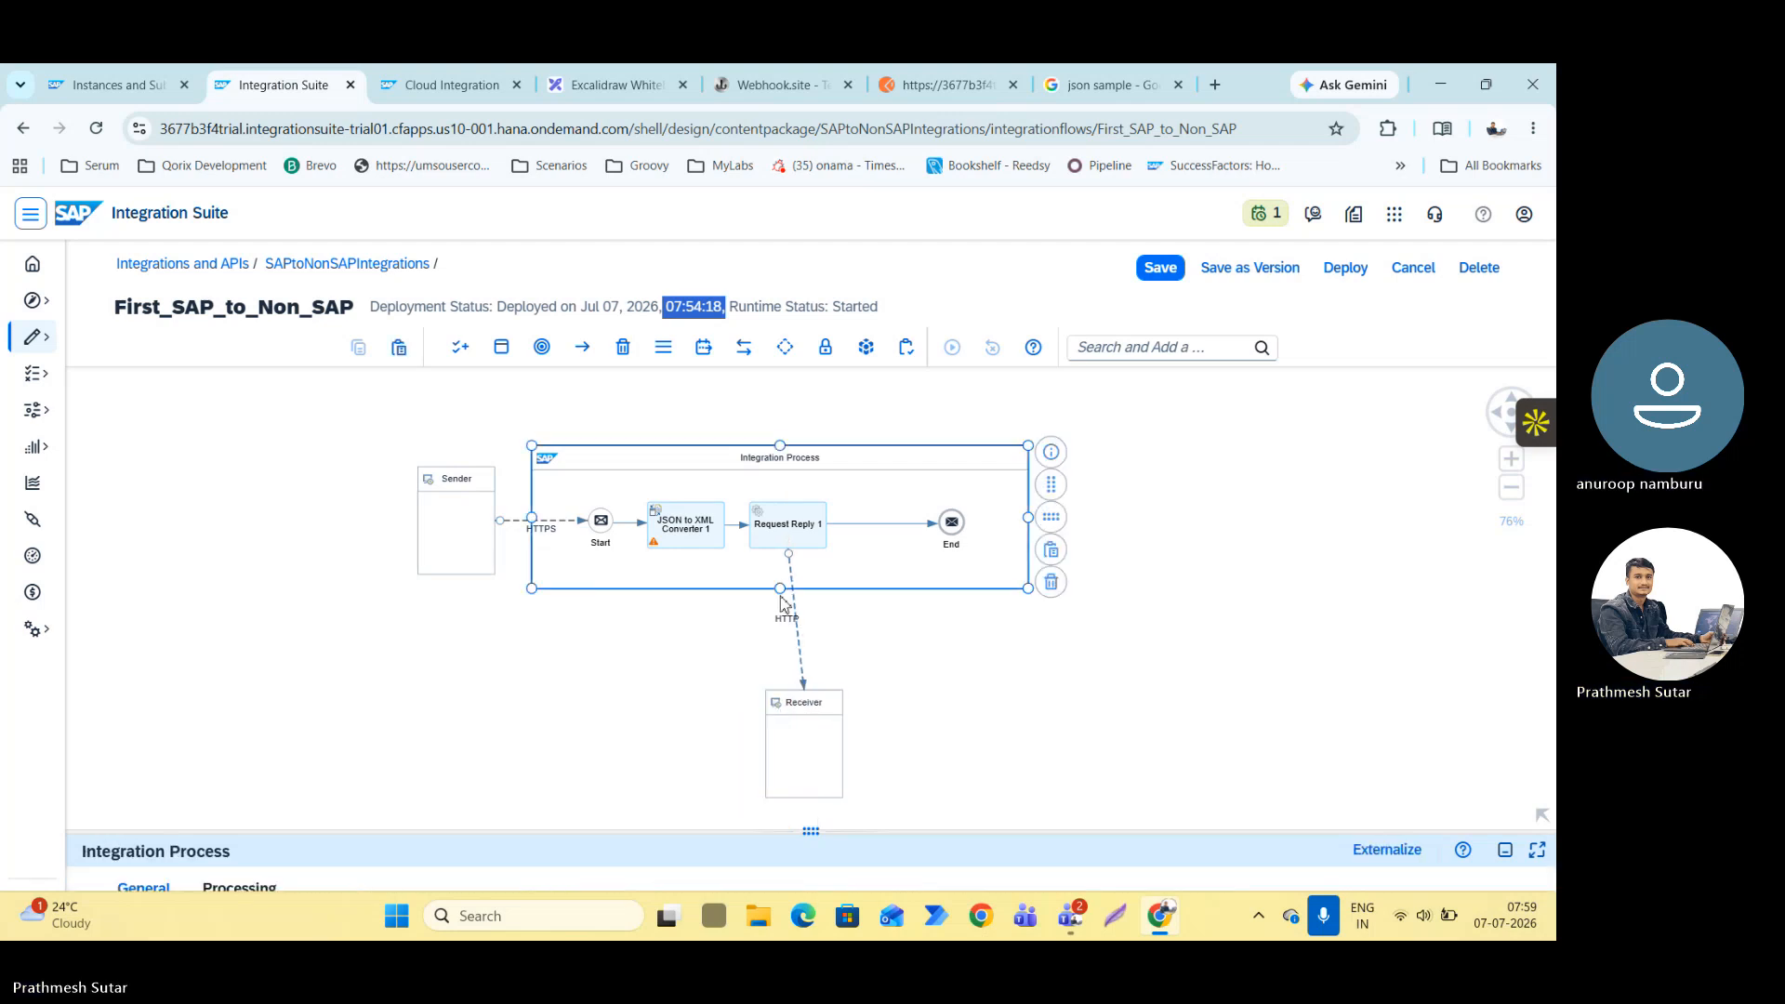
drag(777, 595, 810, 370)
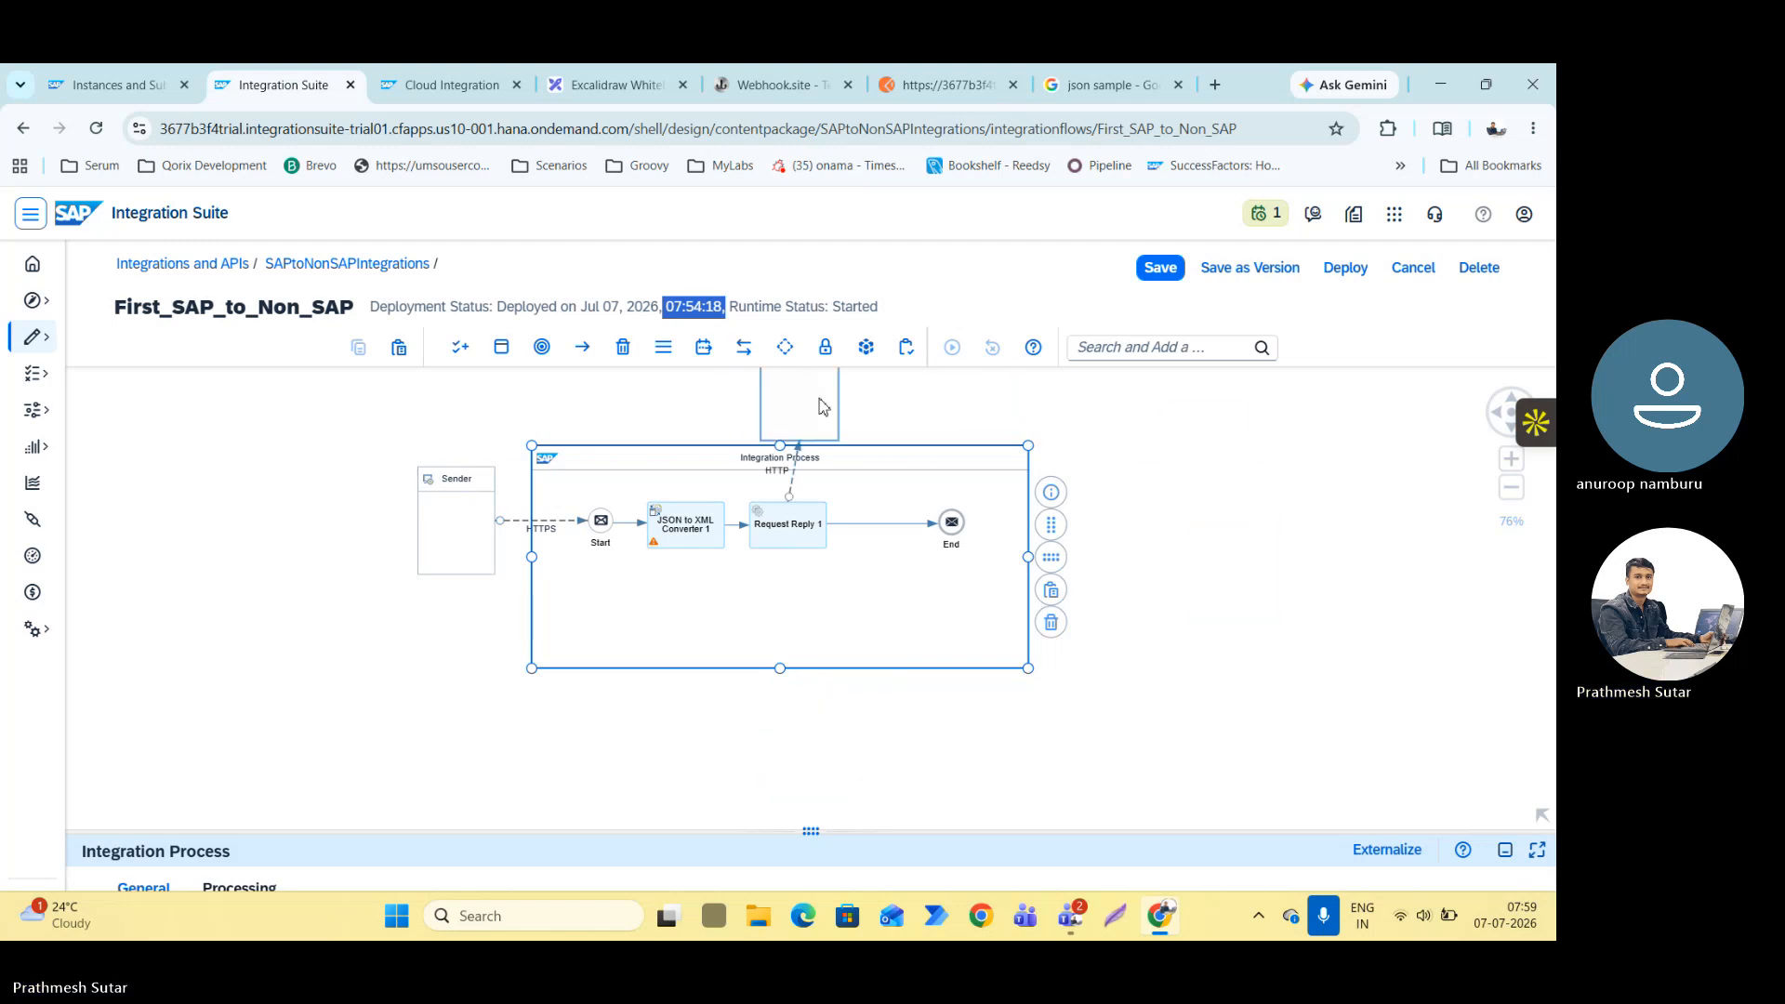
Add an Exception Subprocess to the Integration Process and place it below the main flow steps.
scroll(741, 750, up, 1)
scroll(740, 742, down, 5)
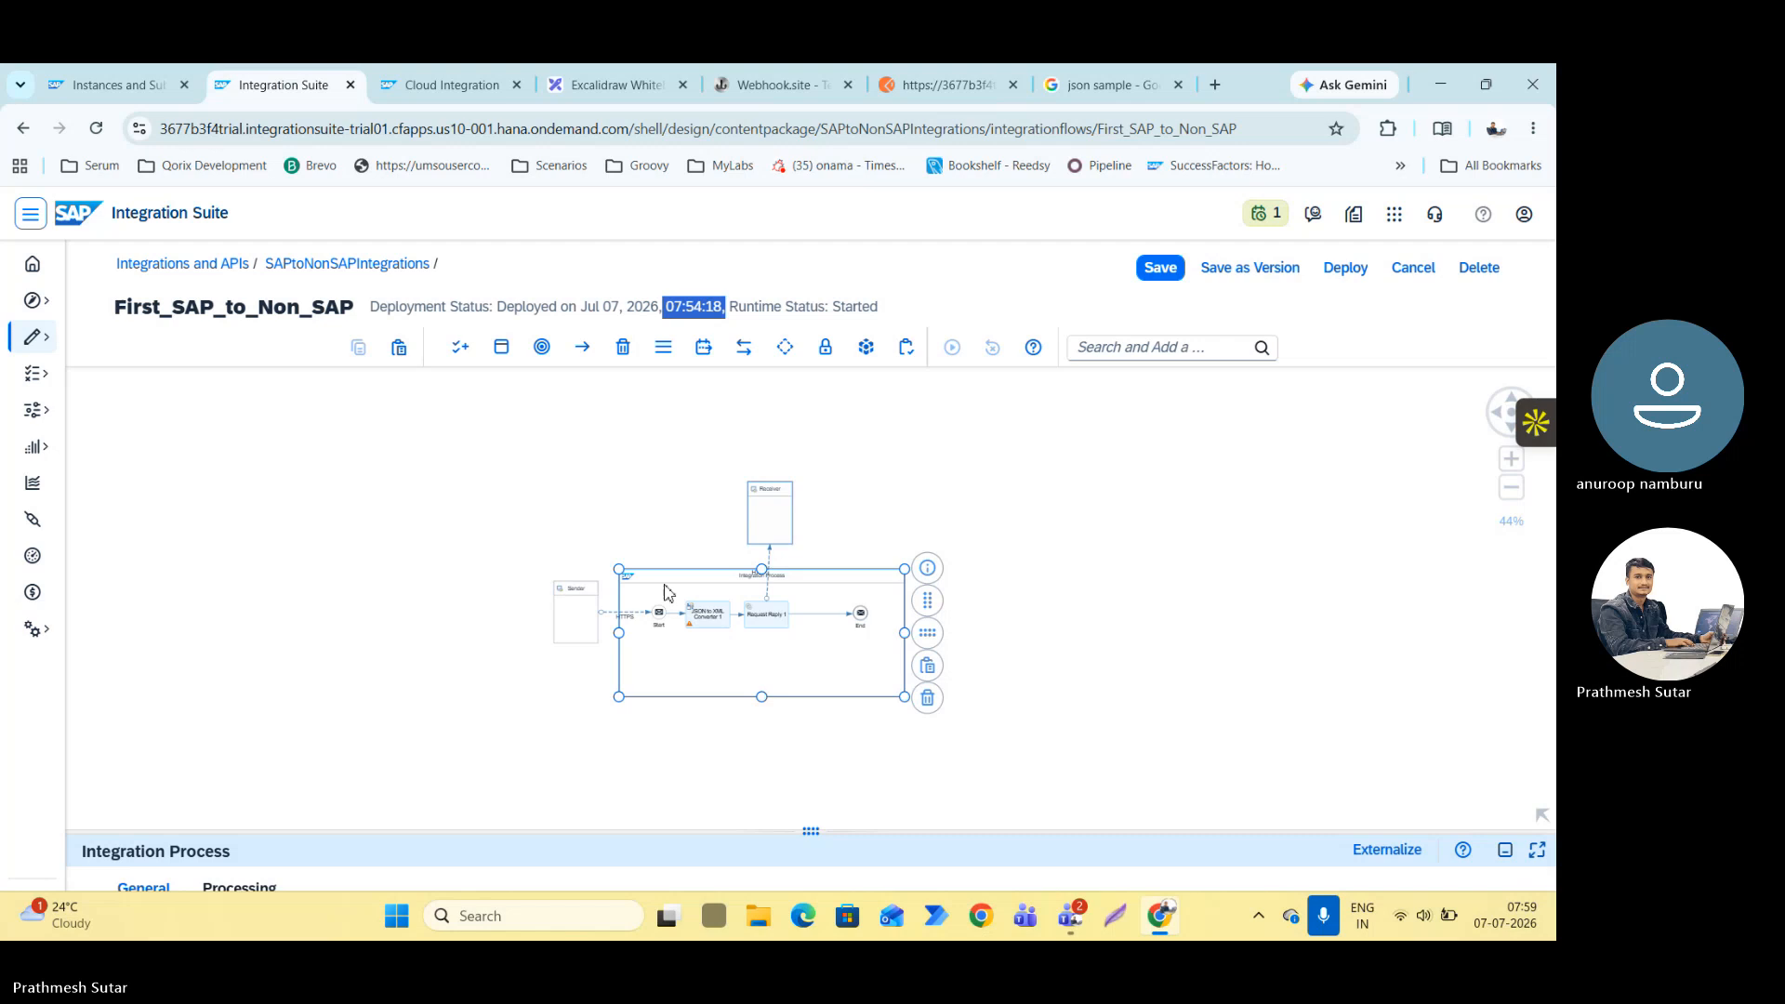
scroll(649, 542, up, 3)
drag(644, 532, 563, 411)
click(501, 347)
click(491, 422)
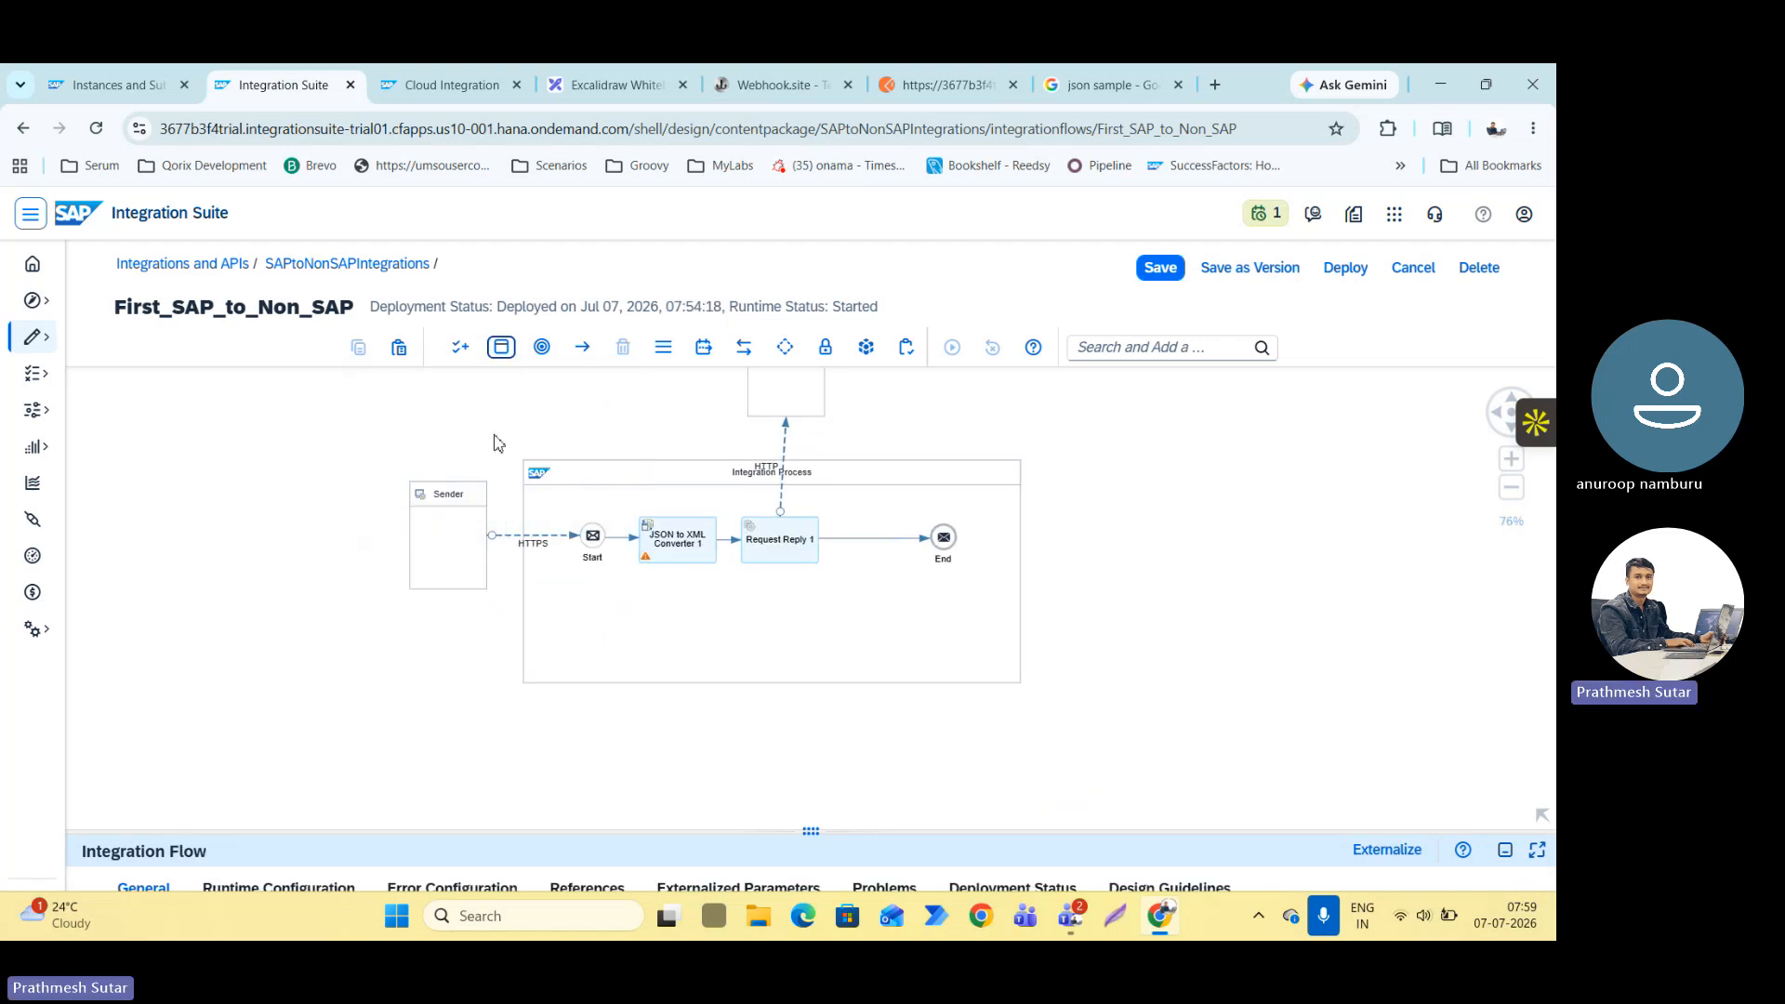
click(642, 610)
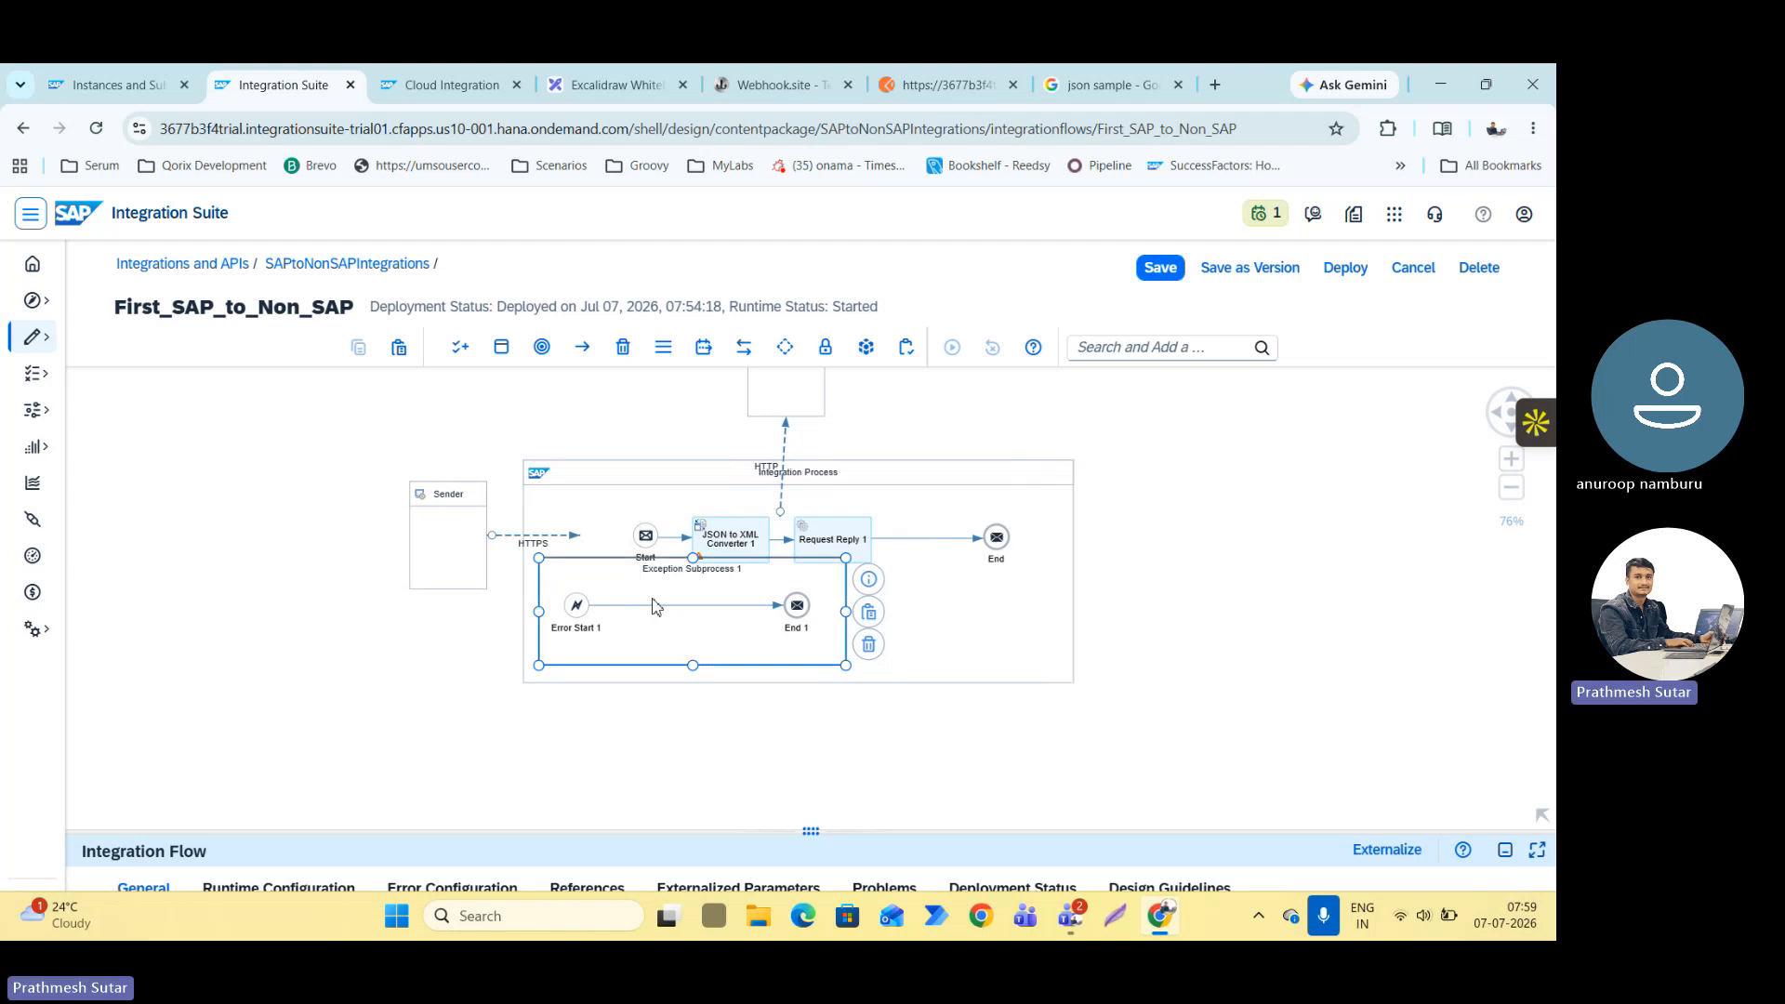
drag(688, 612, 787, 665)
Insert a Content Modifier between Error Start 1 and End 1 in the Exception Subprocess.
click(779, 632)
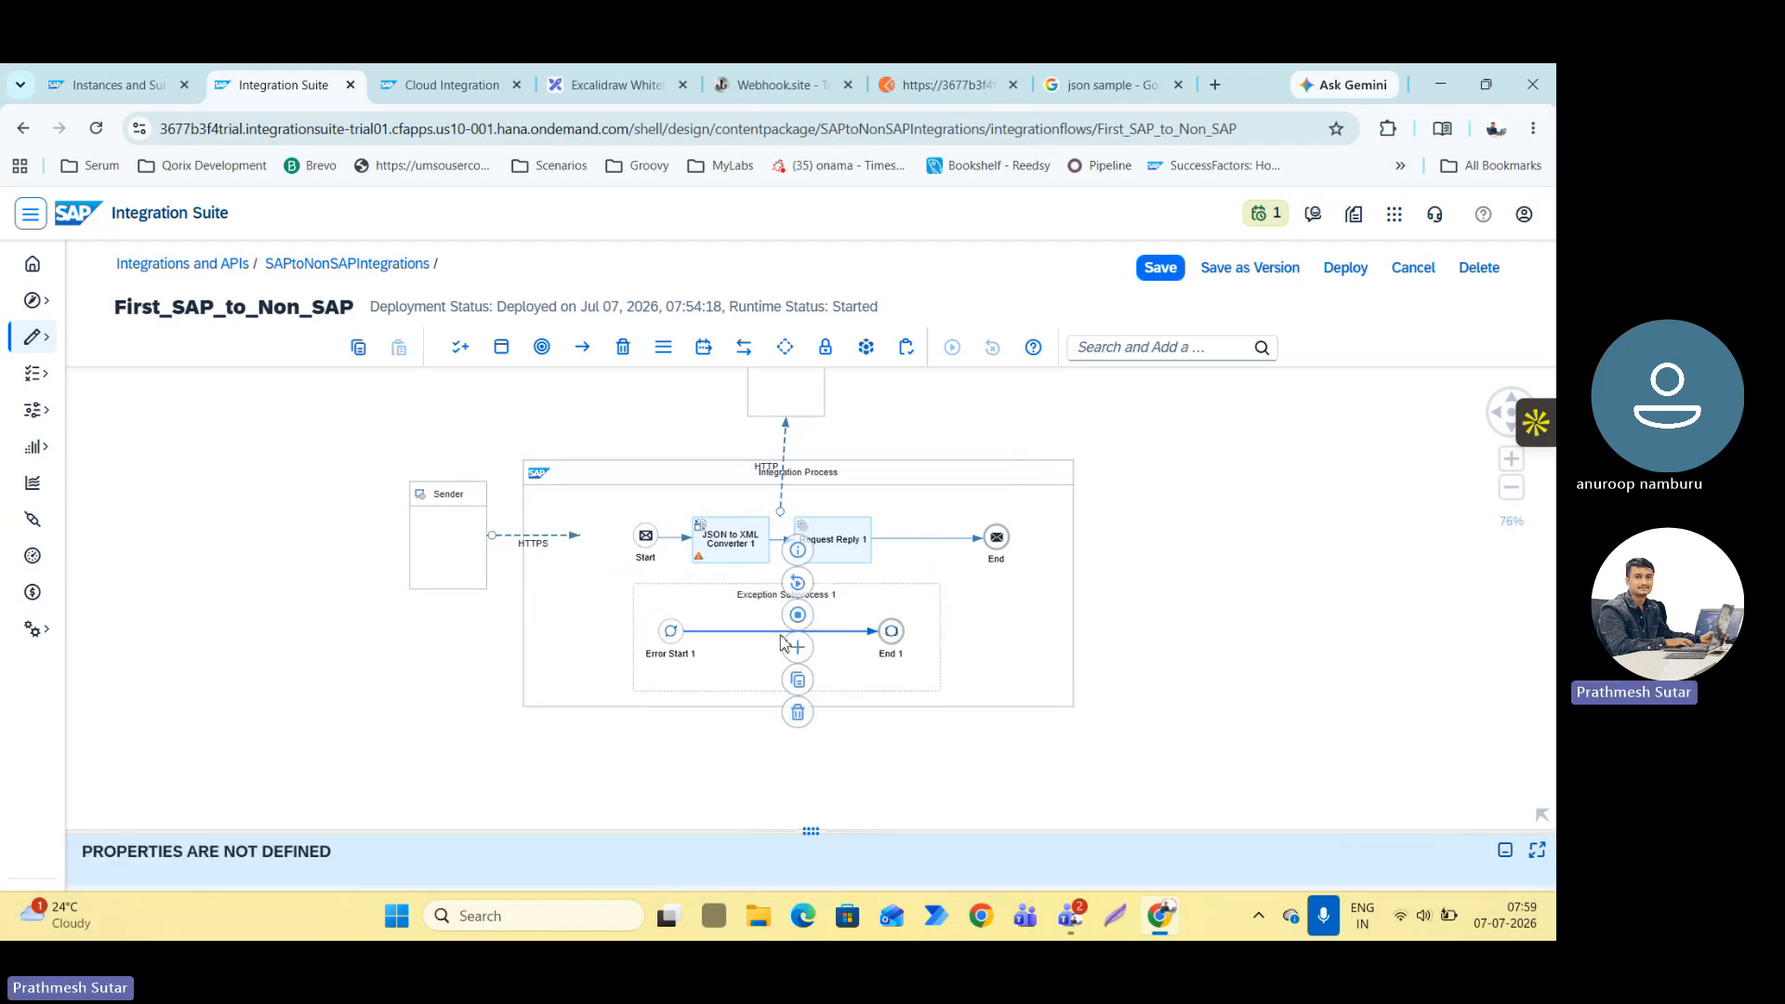
click(789, 646)
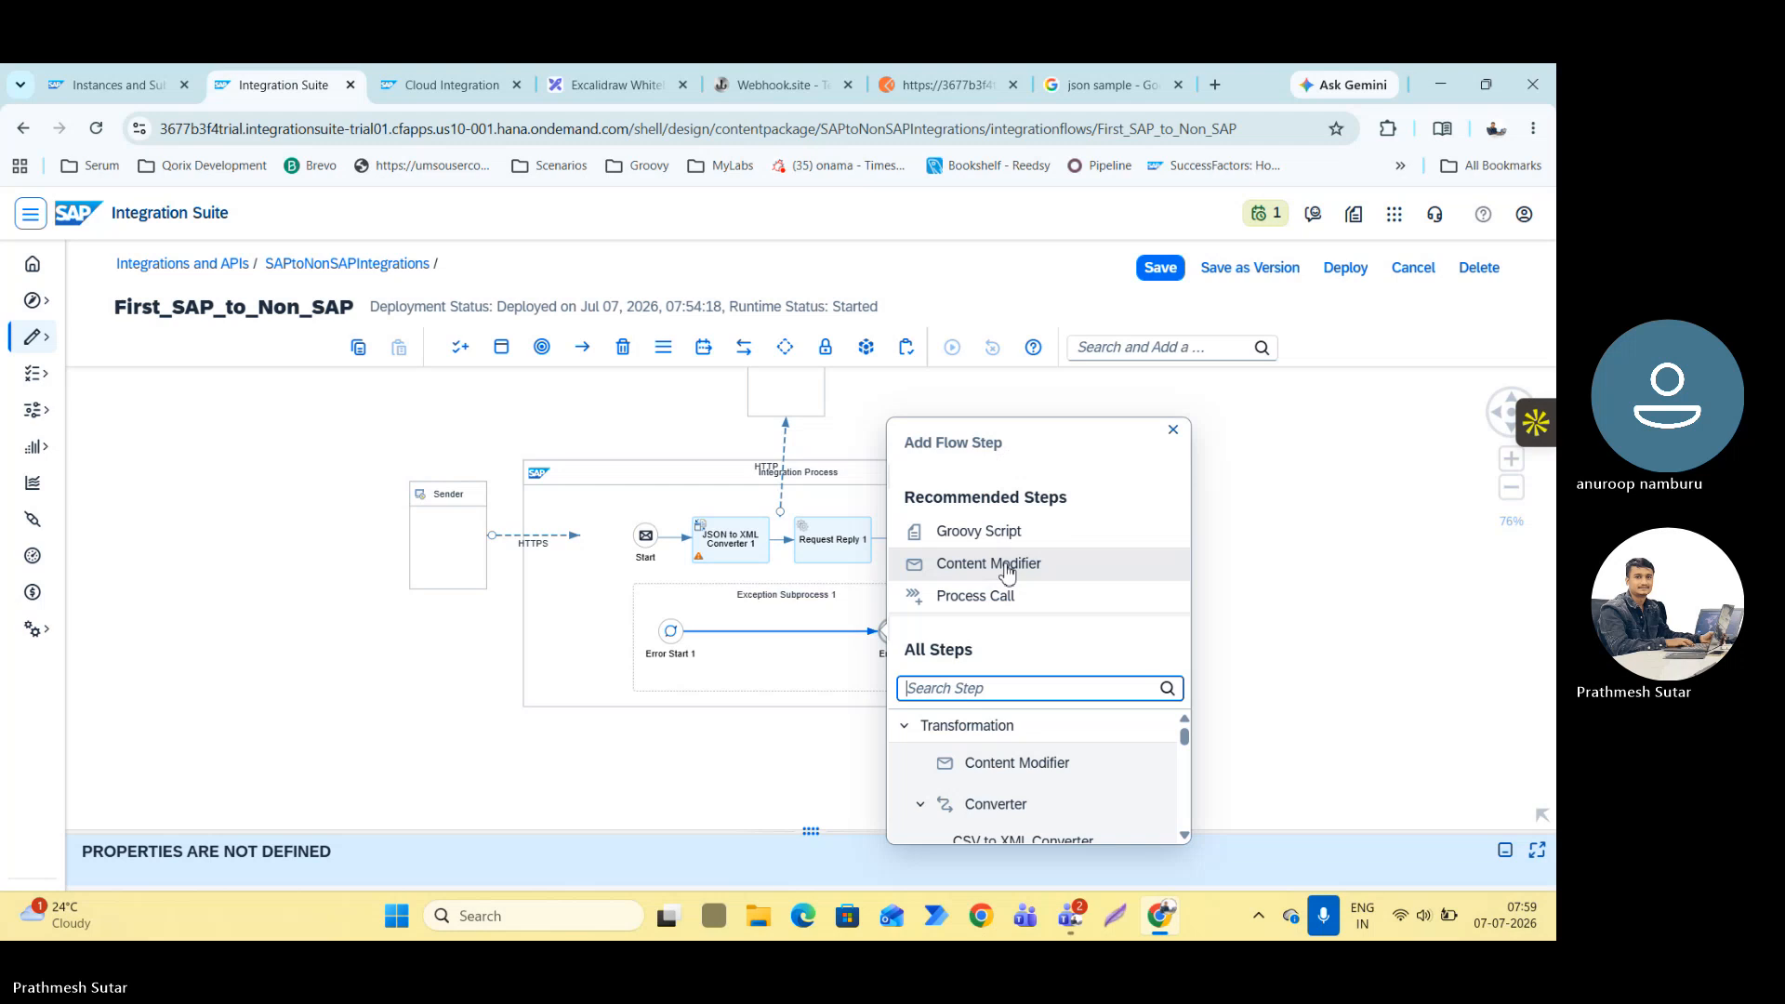
click(1007, 565)
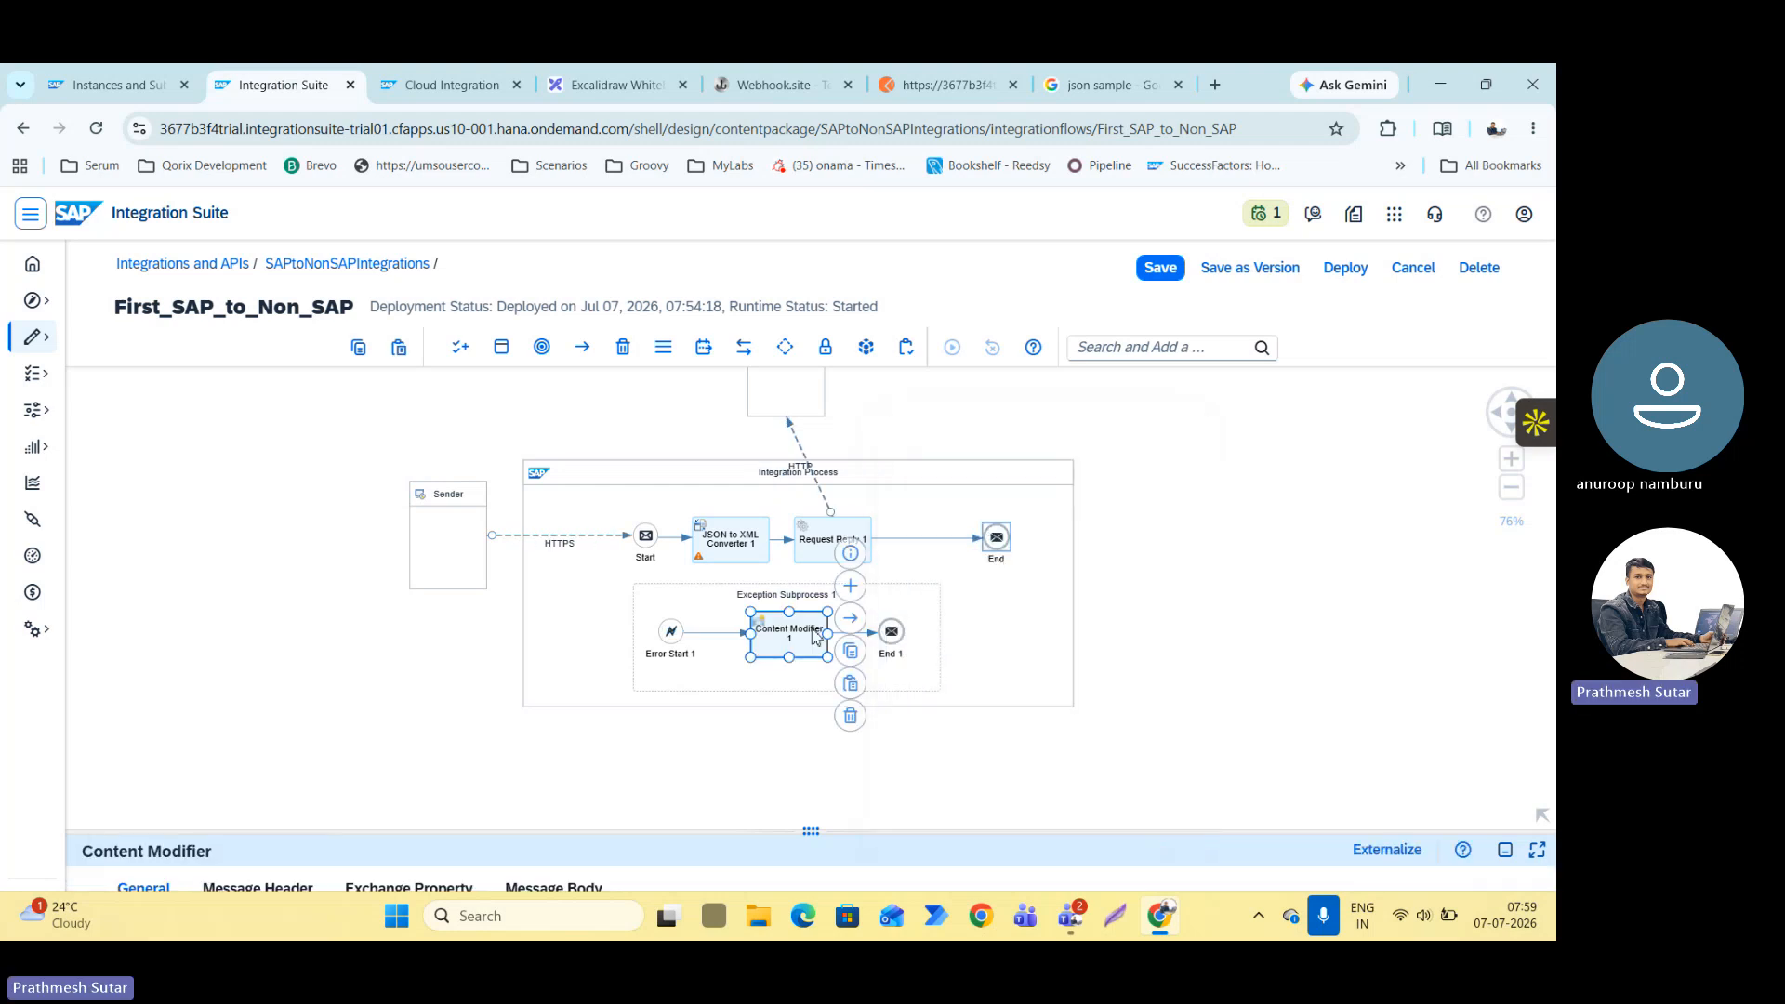
Set the Content Modifier's message body type to Expression and enter "Hello User, Something error happened" as its first line.
click(558, 686)
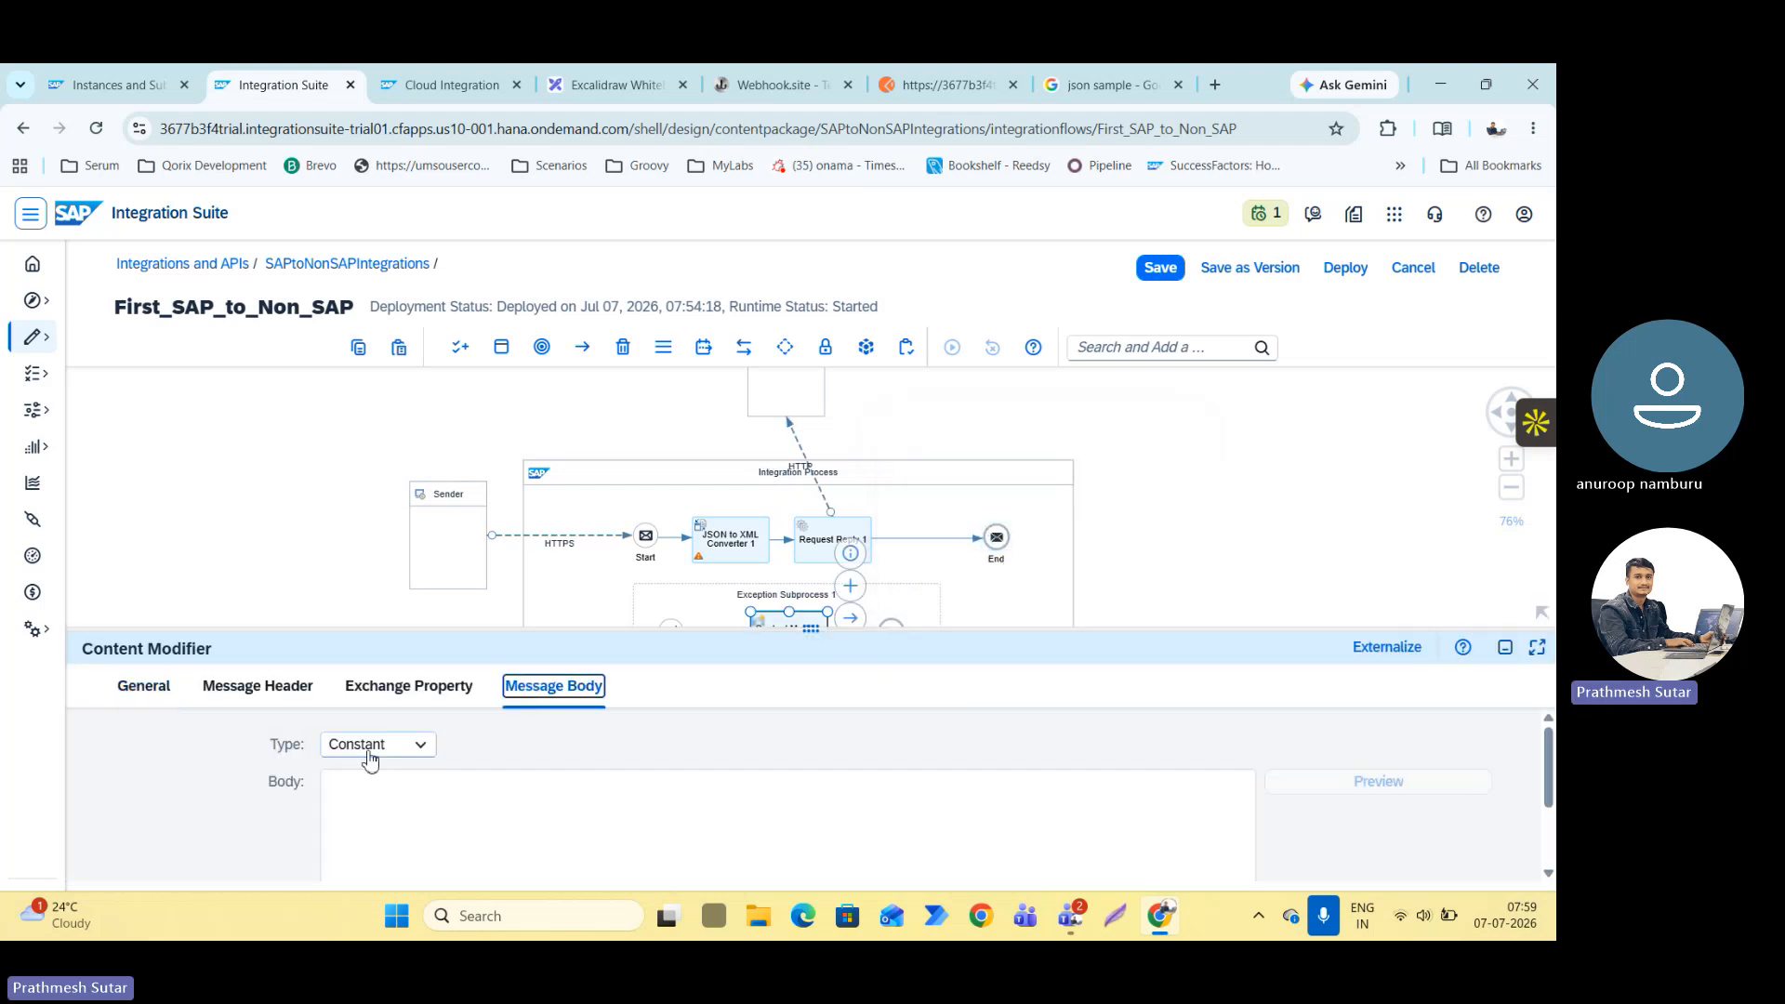
click(400, 755)
click(377, 809)
click(488, 817)
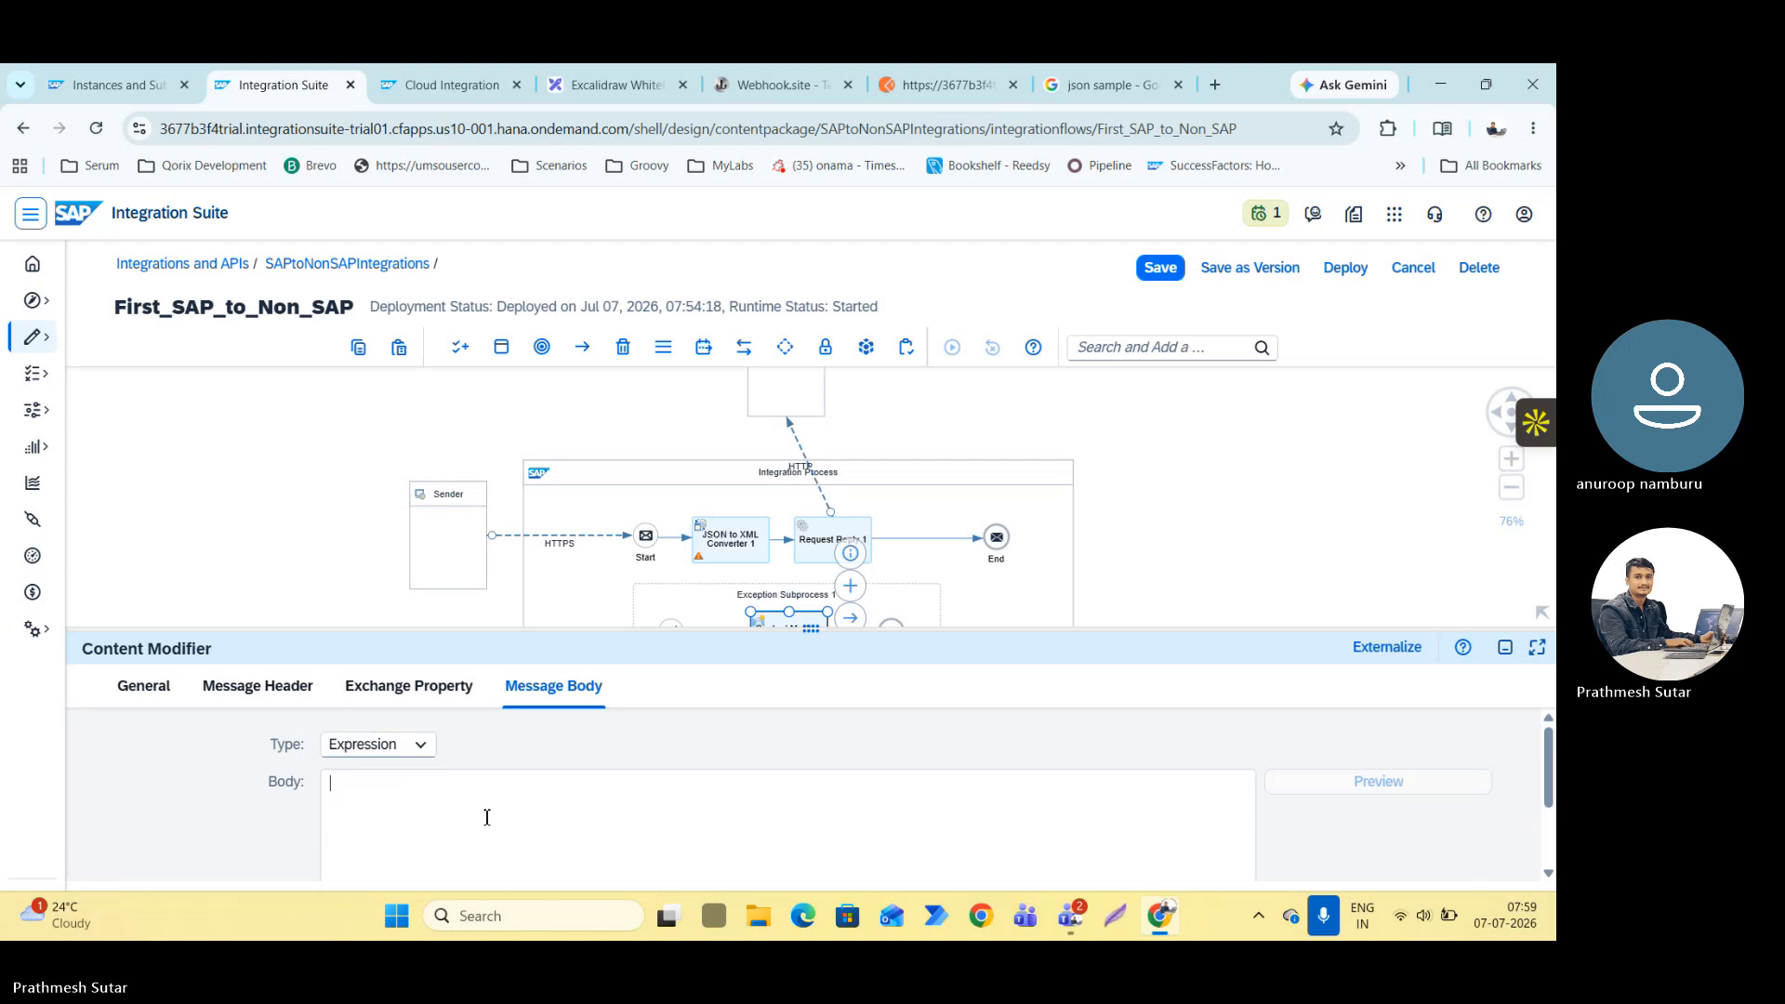
text(Hel)
key(BackSpace)
text(lo User, Somet)
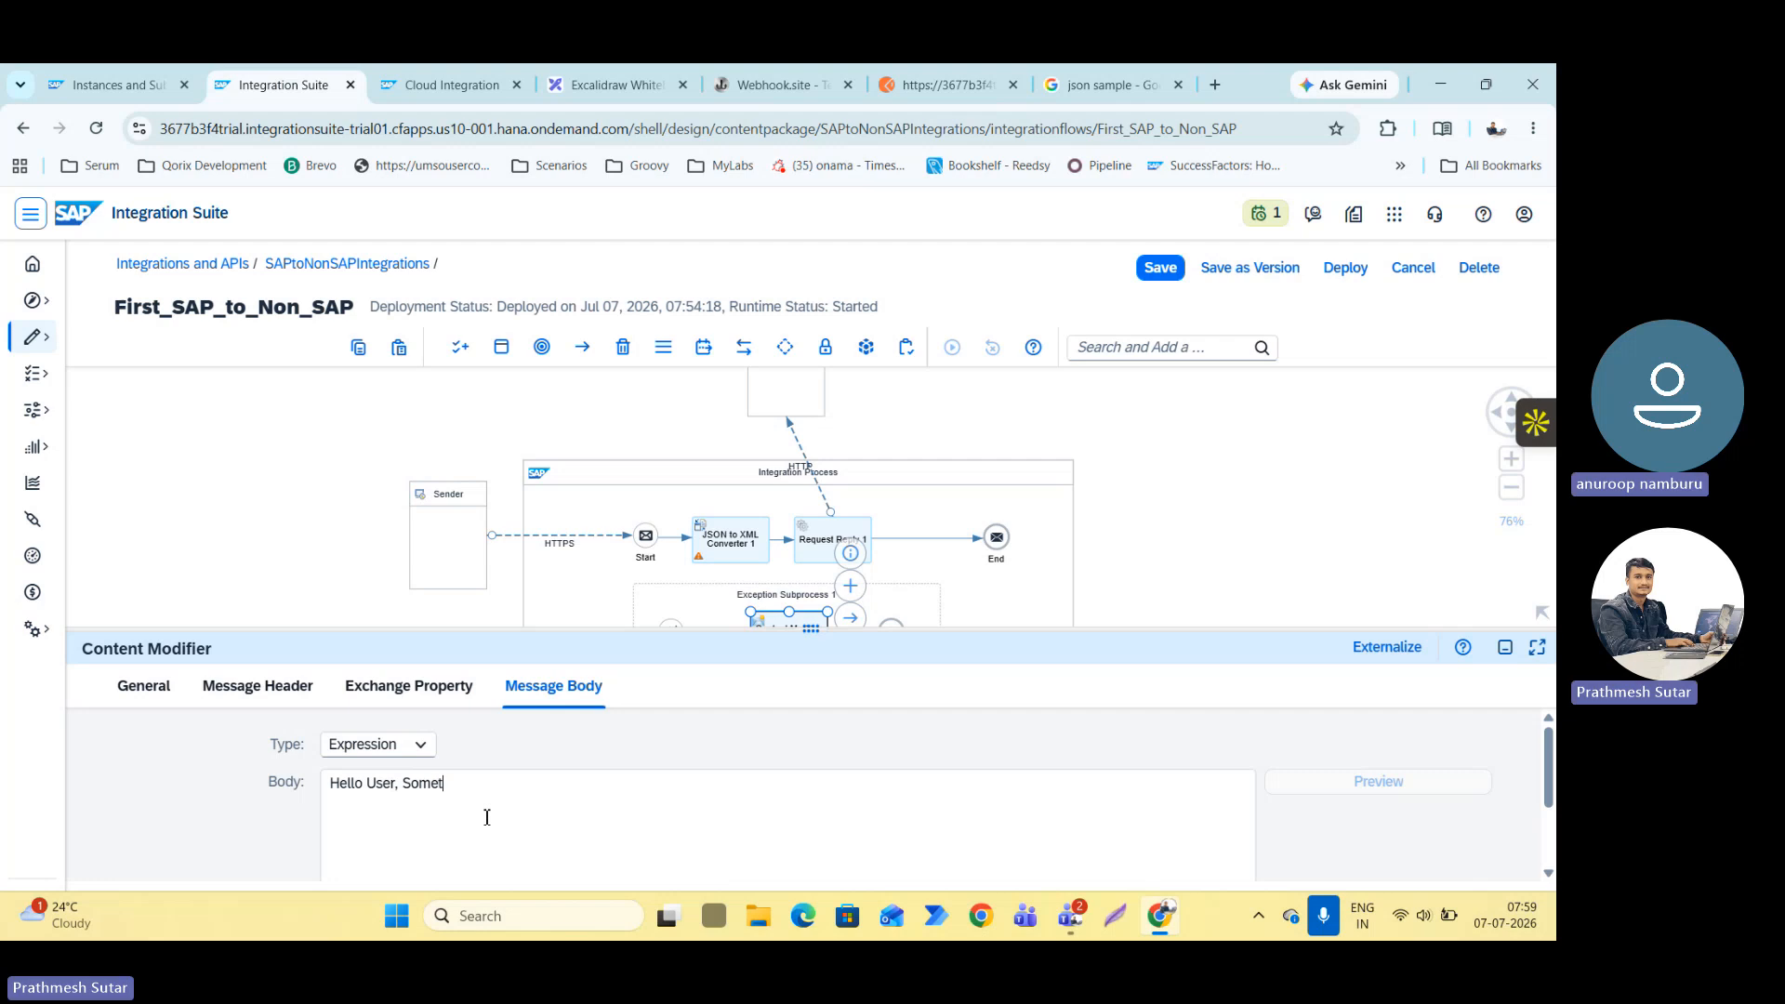
text(hing error happend)
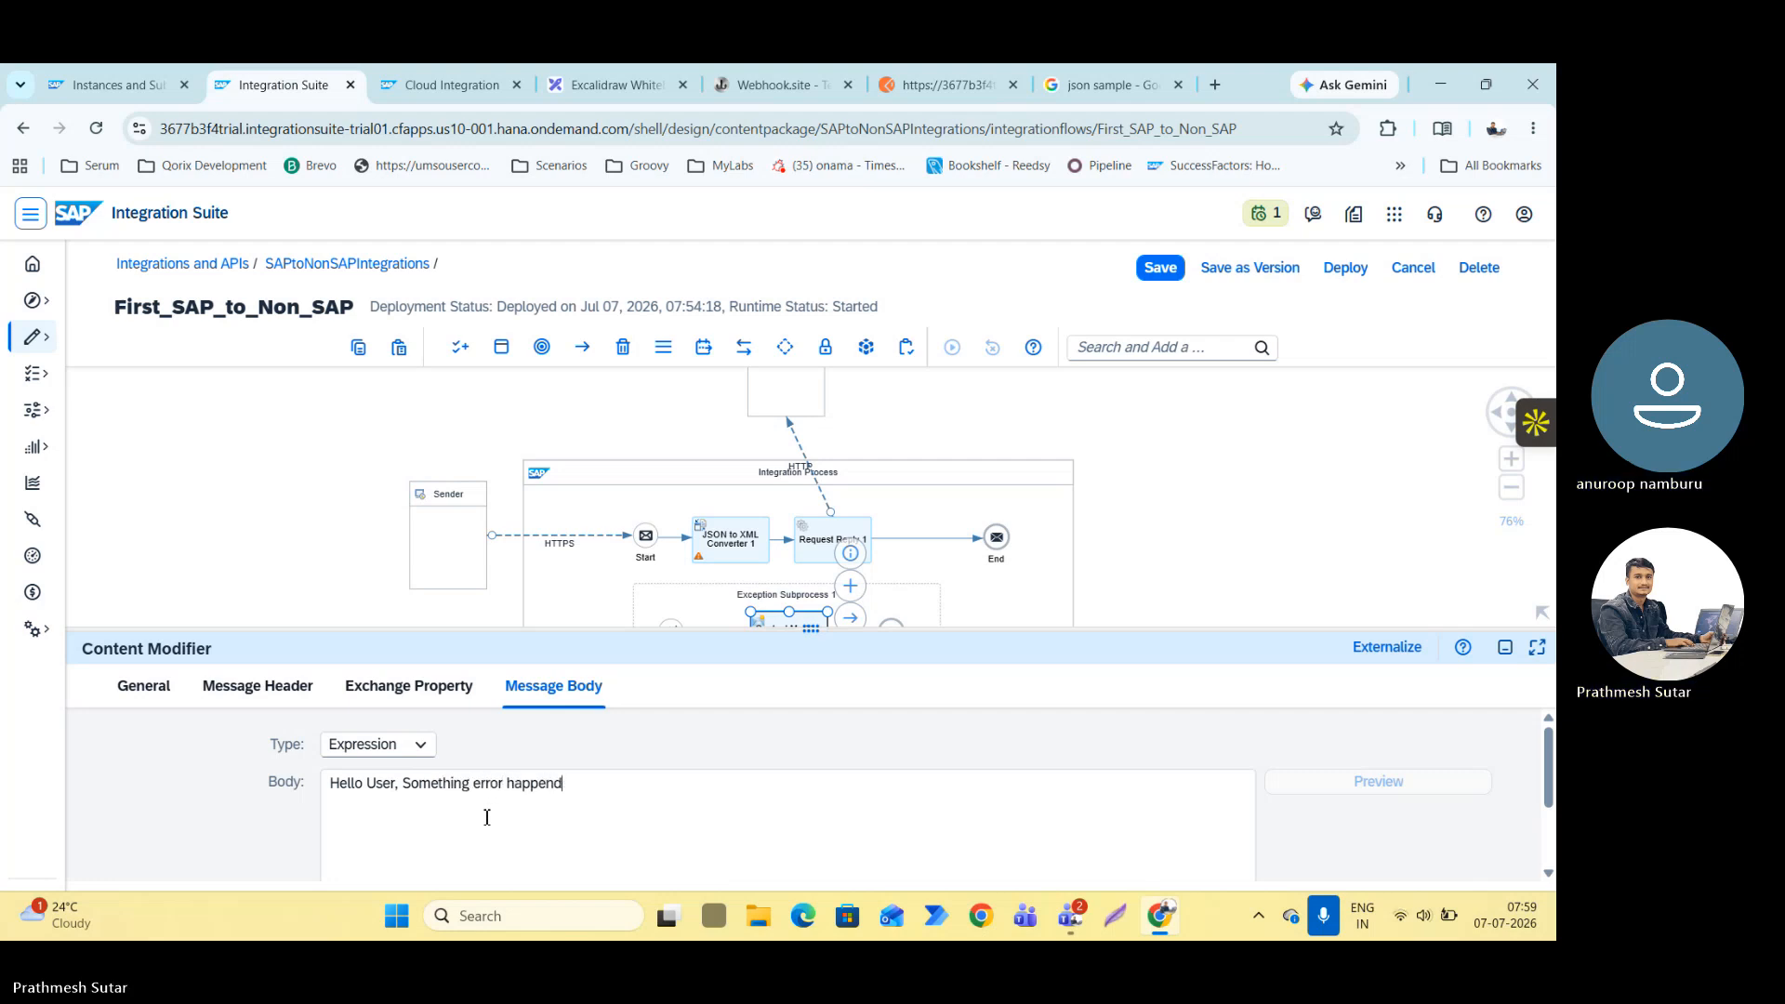
Add a second line to the message body reading "Full Description : ${exception.message}".
key(Return)
text(F)
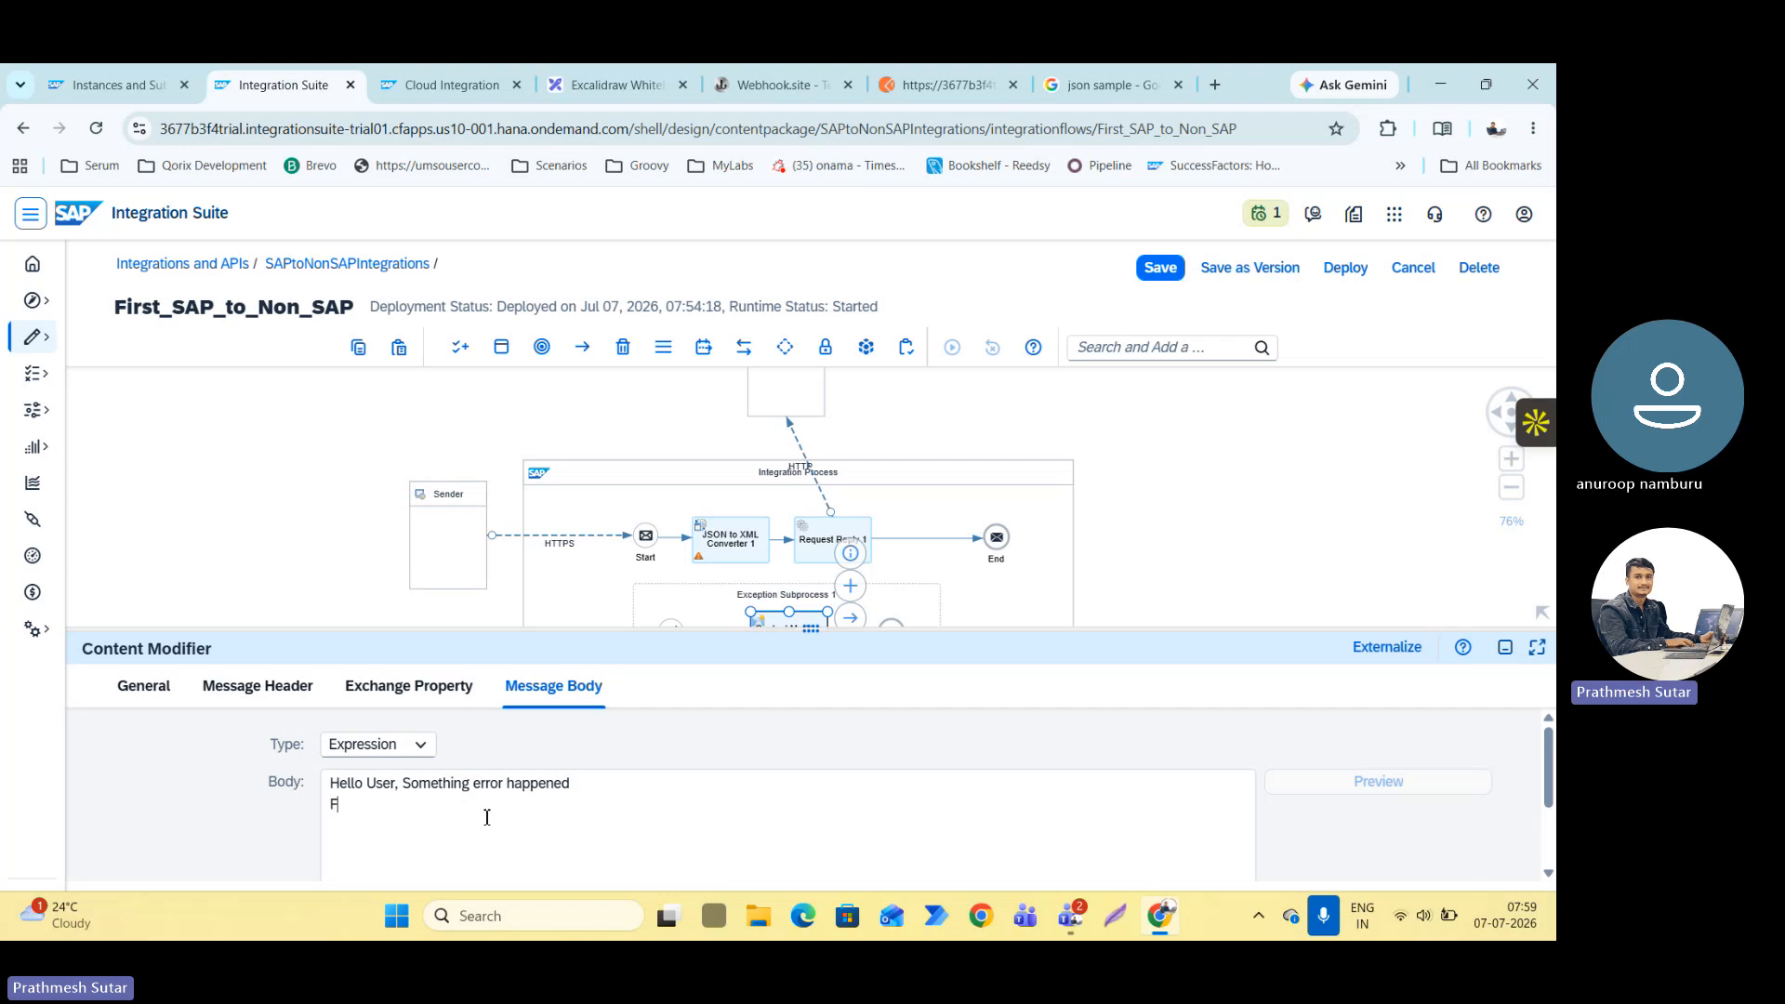
text(ull Description :)
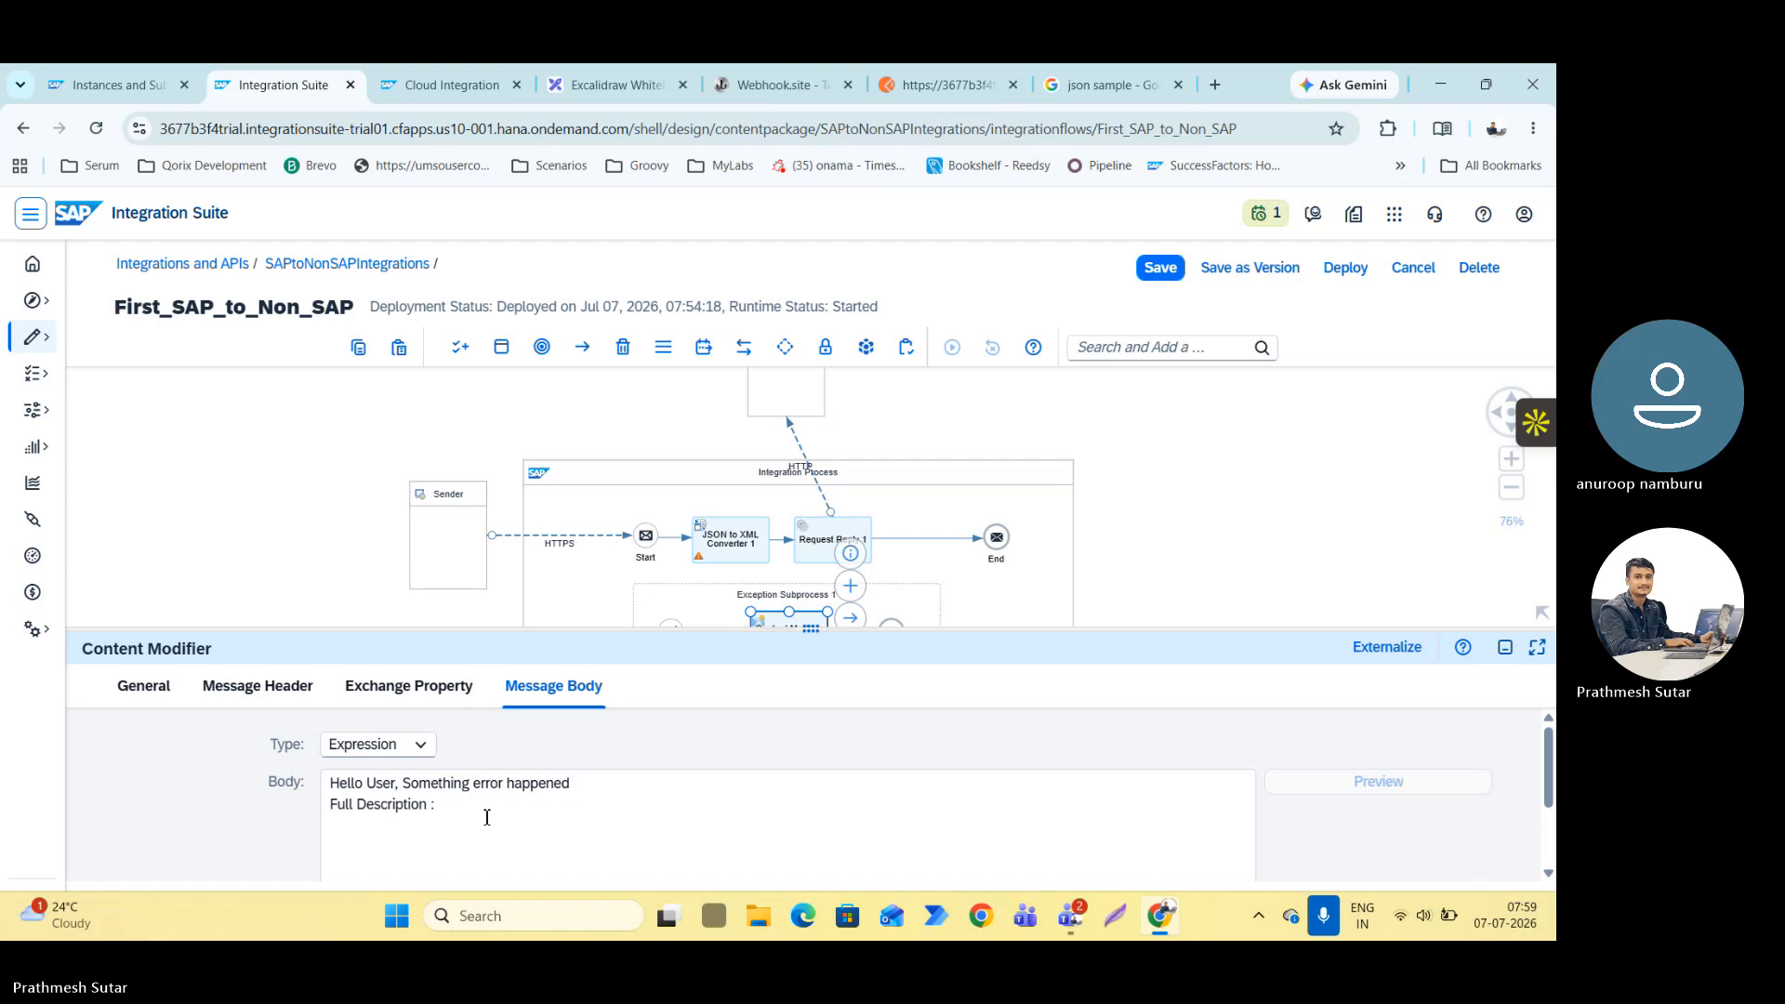
text(${exception.)
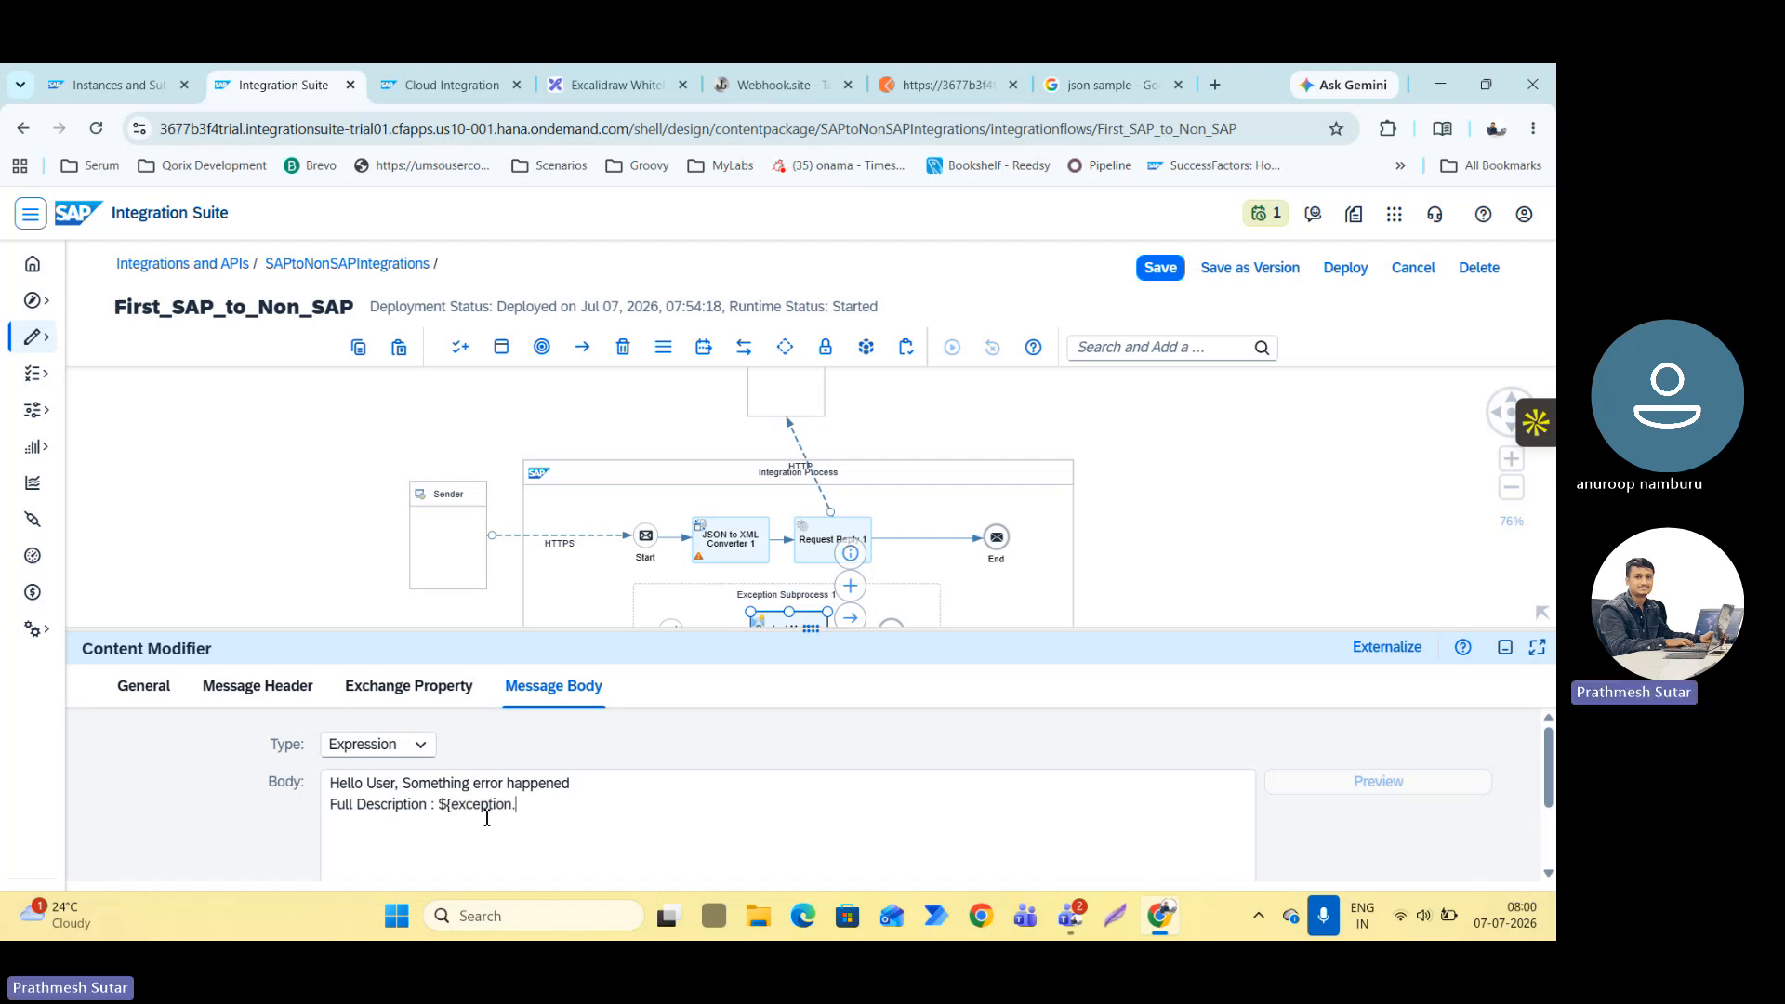
text(message)
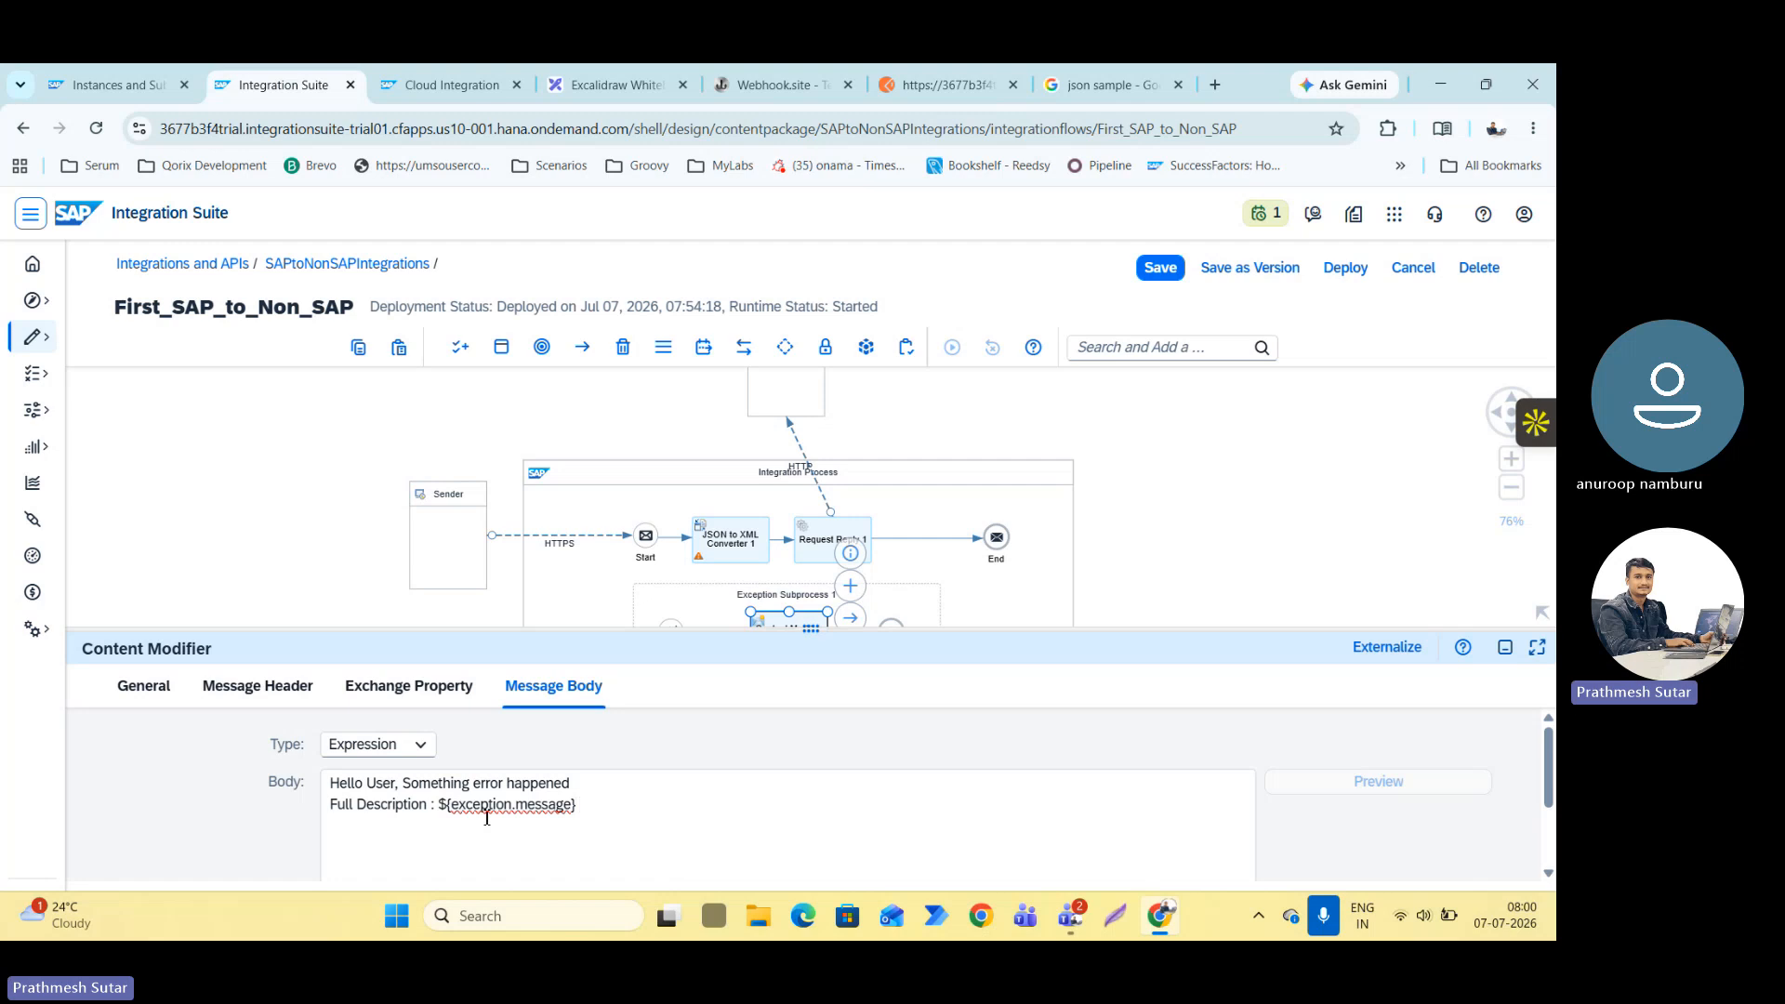
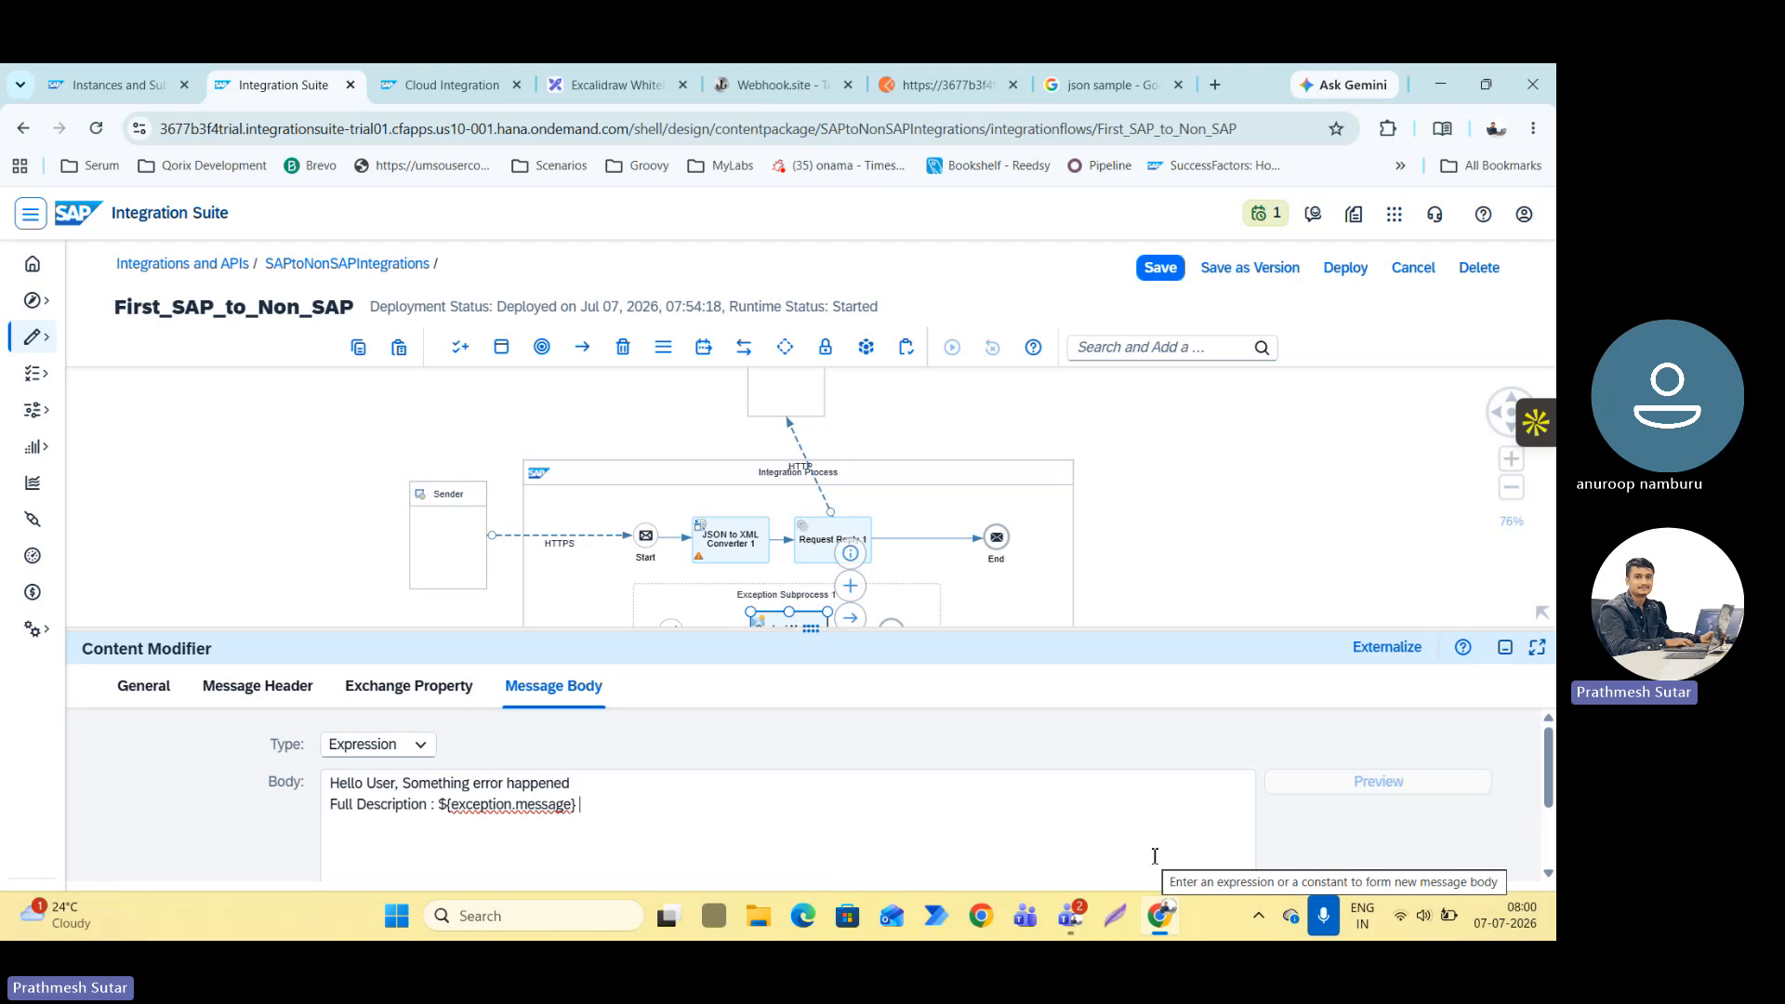
Replace the JSON sample search page with a web search for "camel expression in sap cpi" and open the SAP Community post about Camel's Simple expression language.
click(1178, 85)
click(1215, 85)
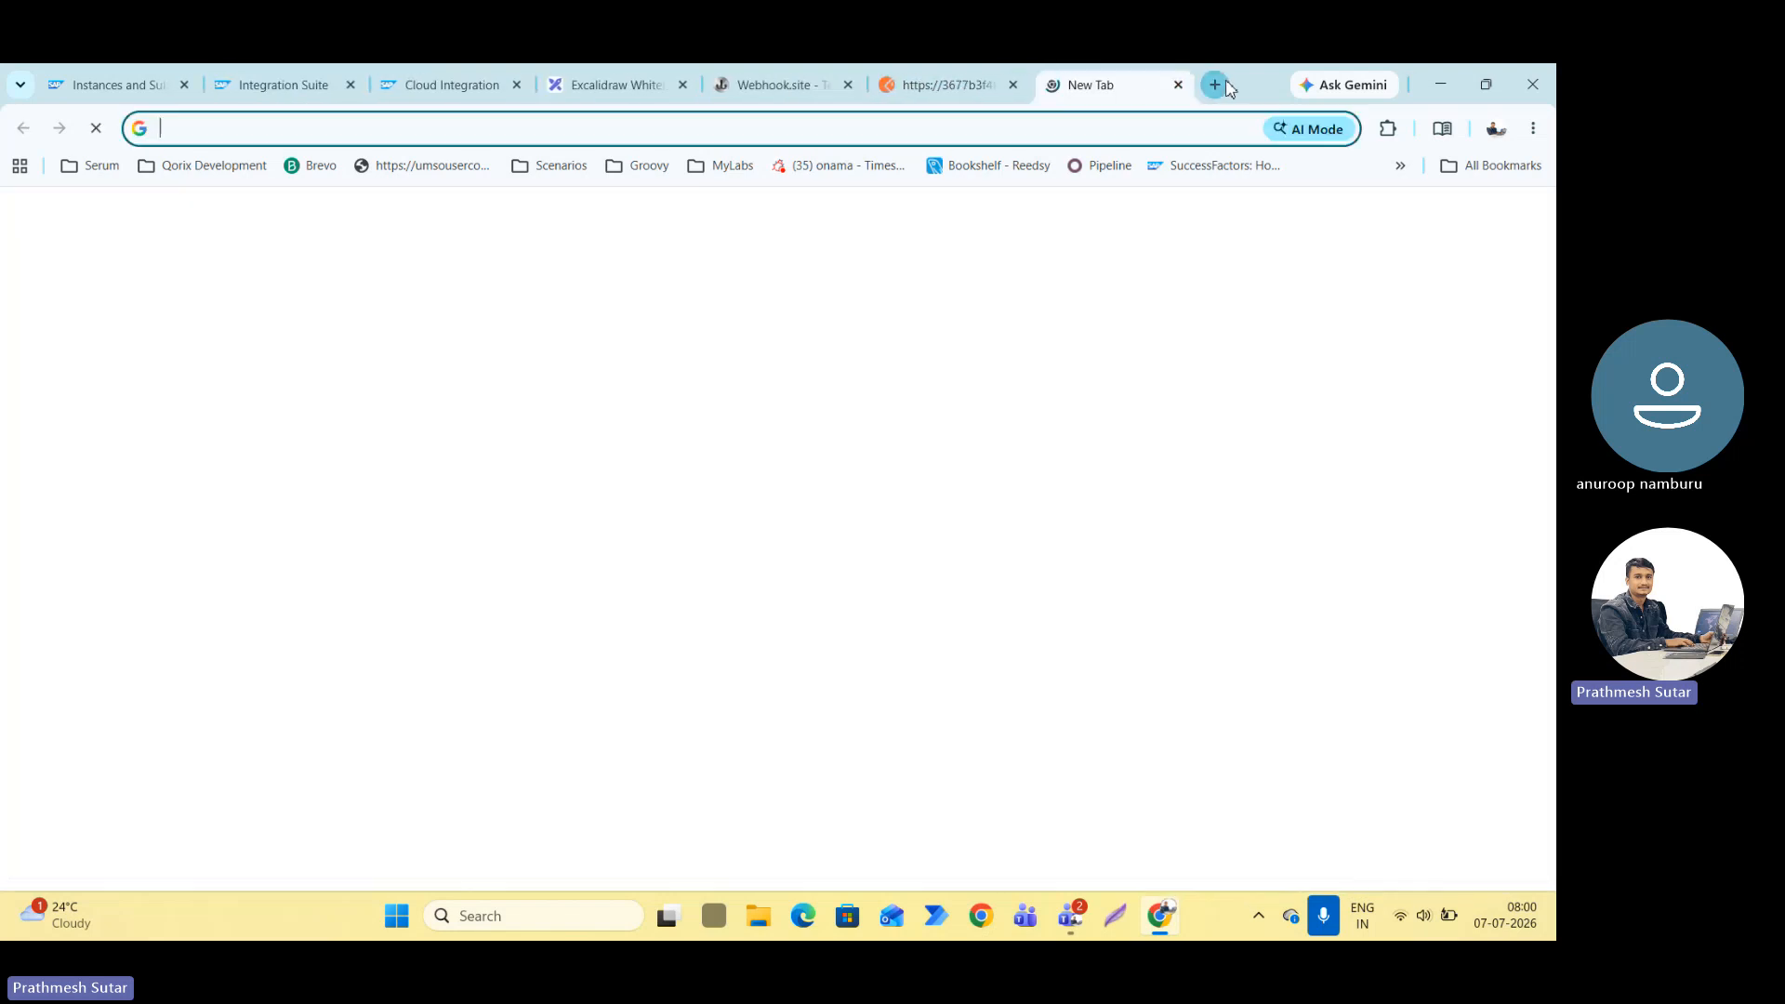
text(camel expre)
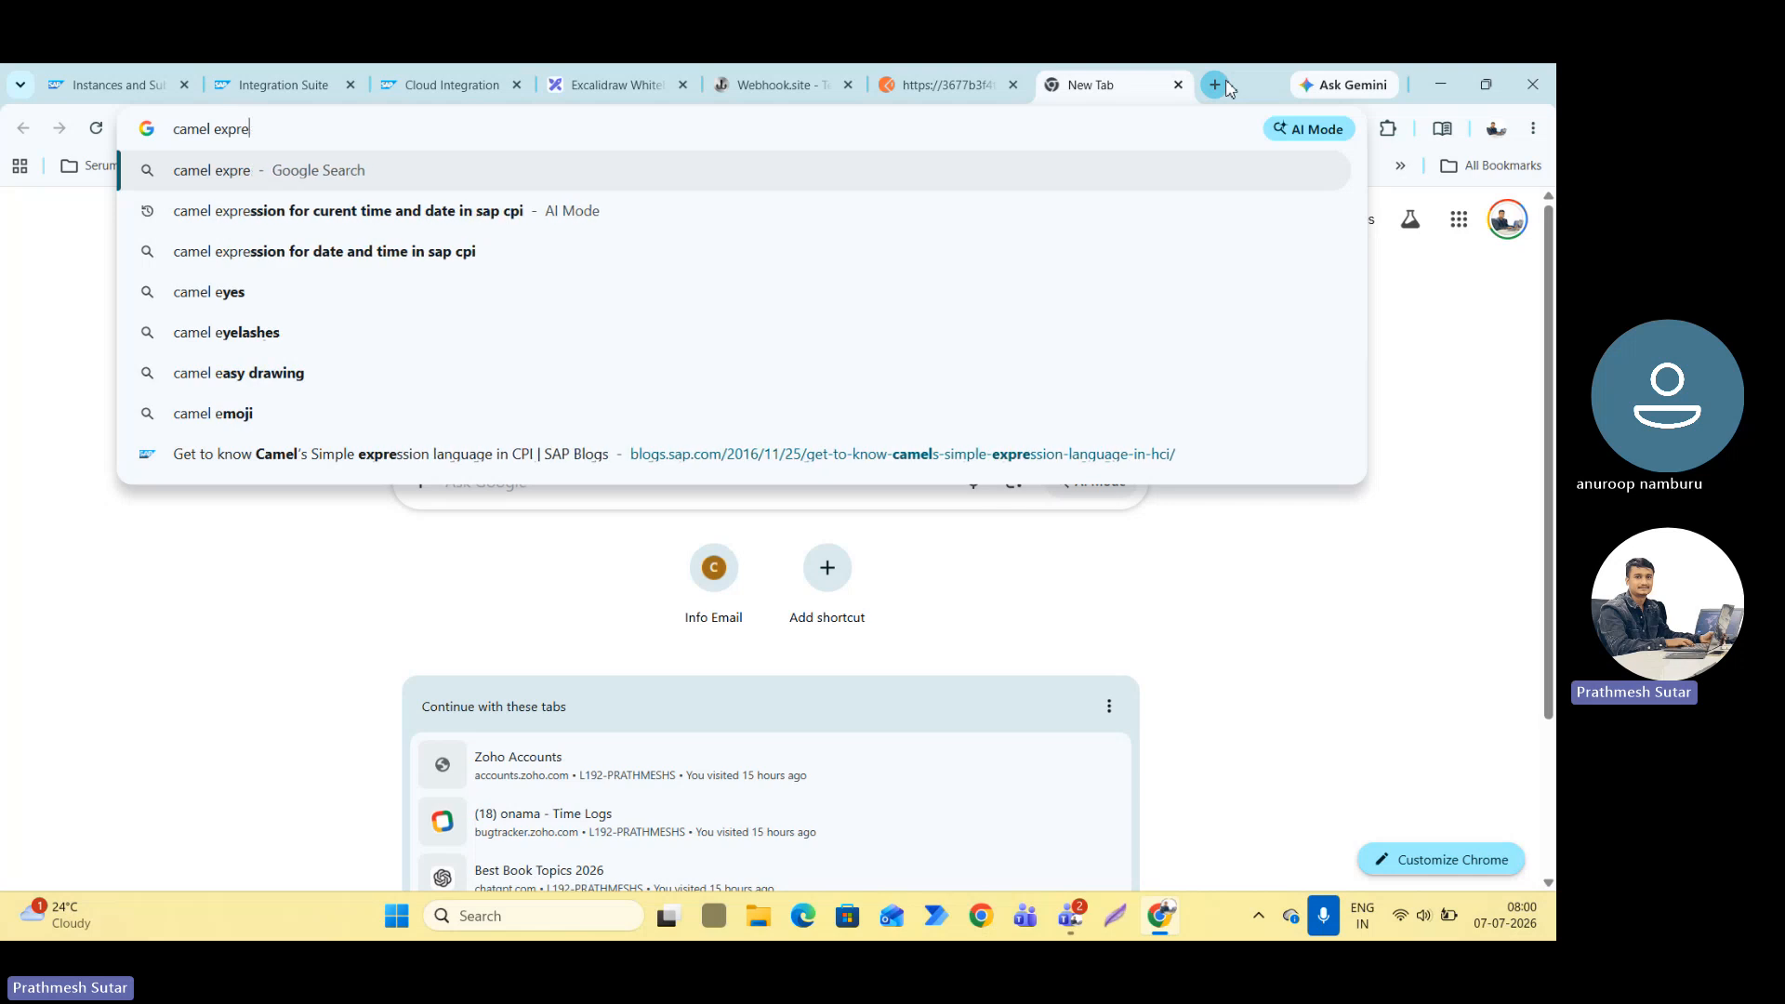
text(ssion in sap c)
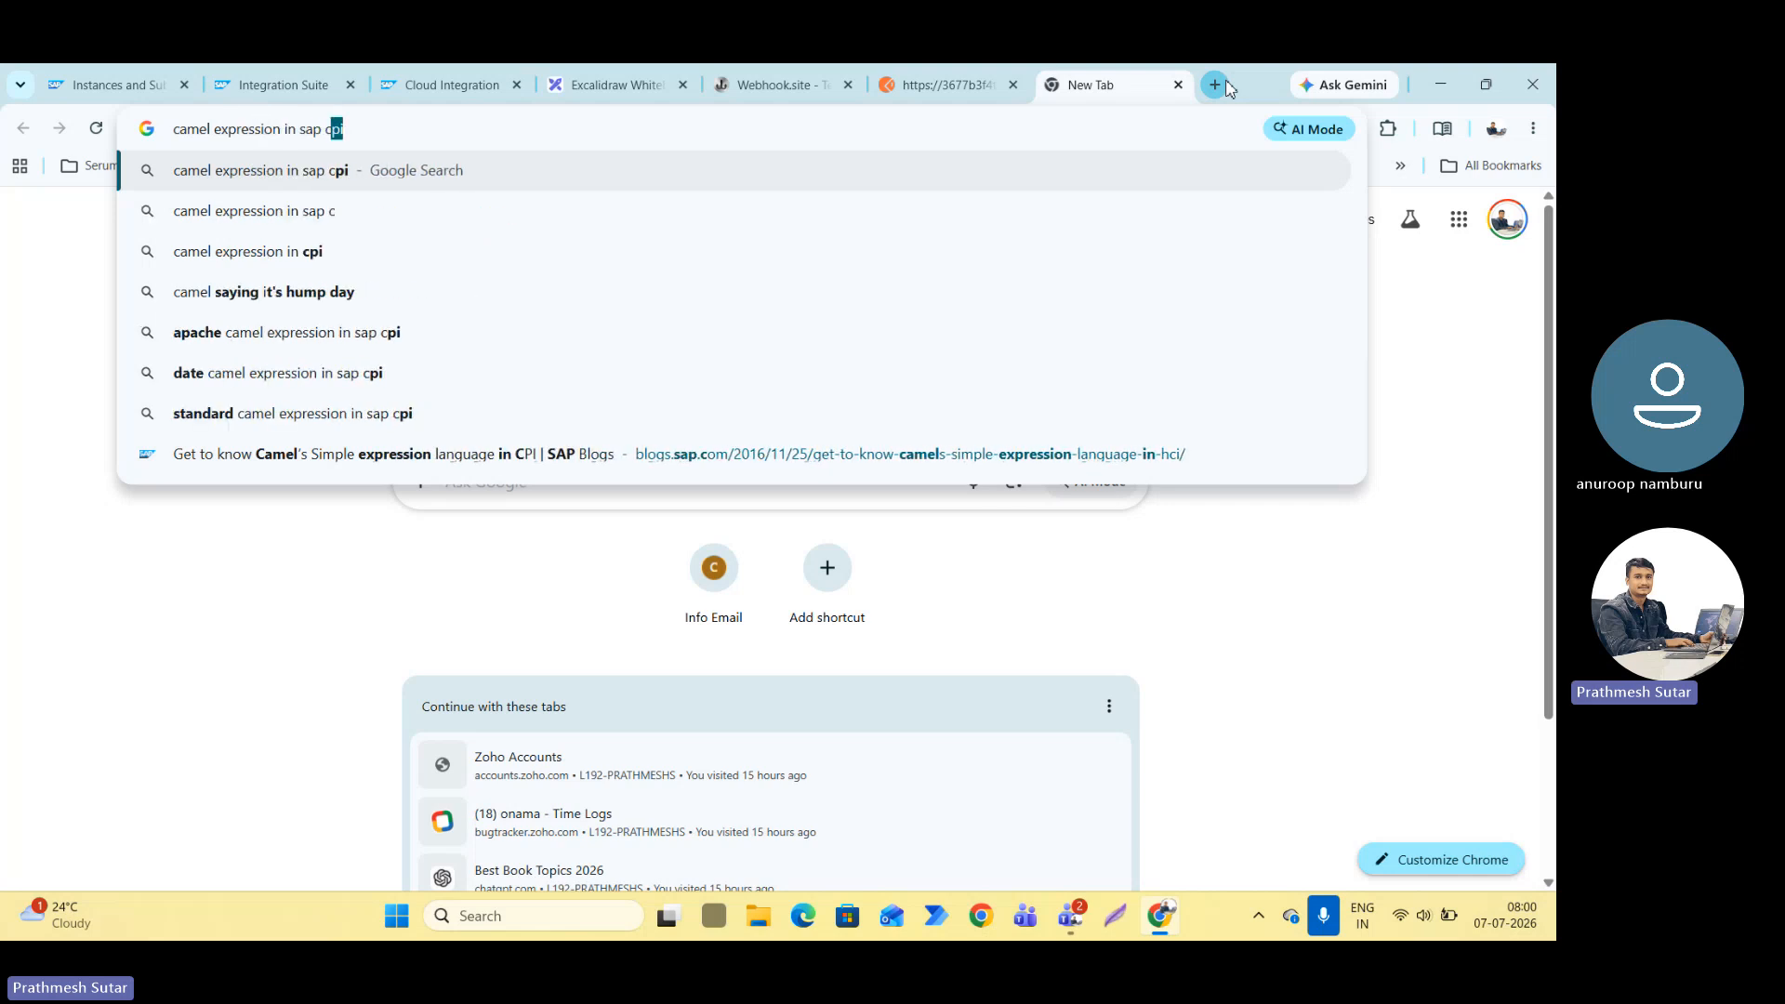
text(pi)
key(Return)
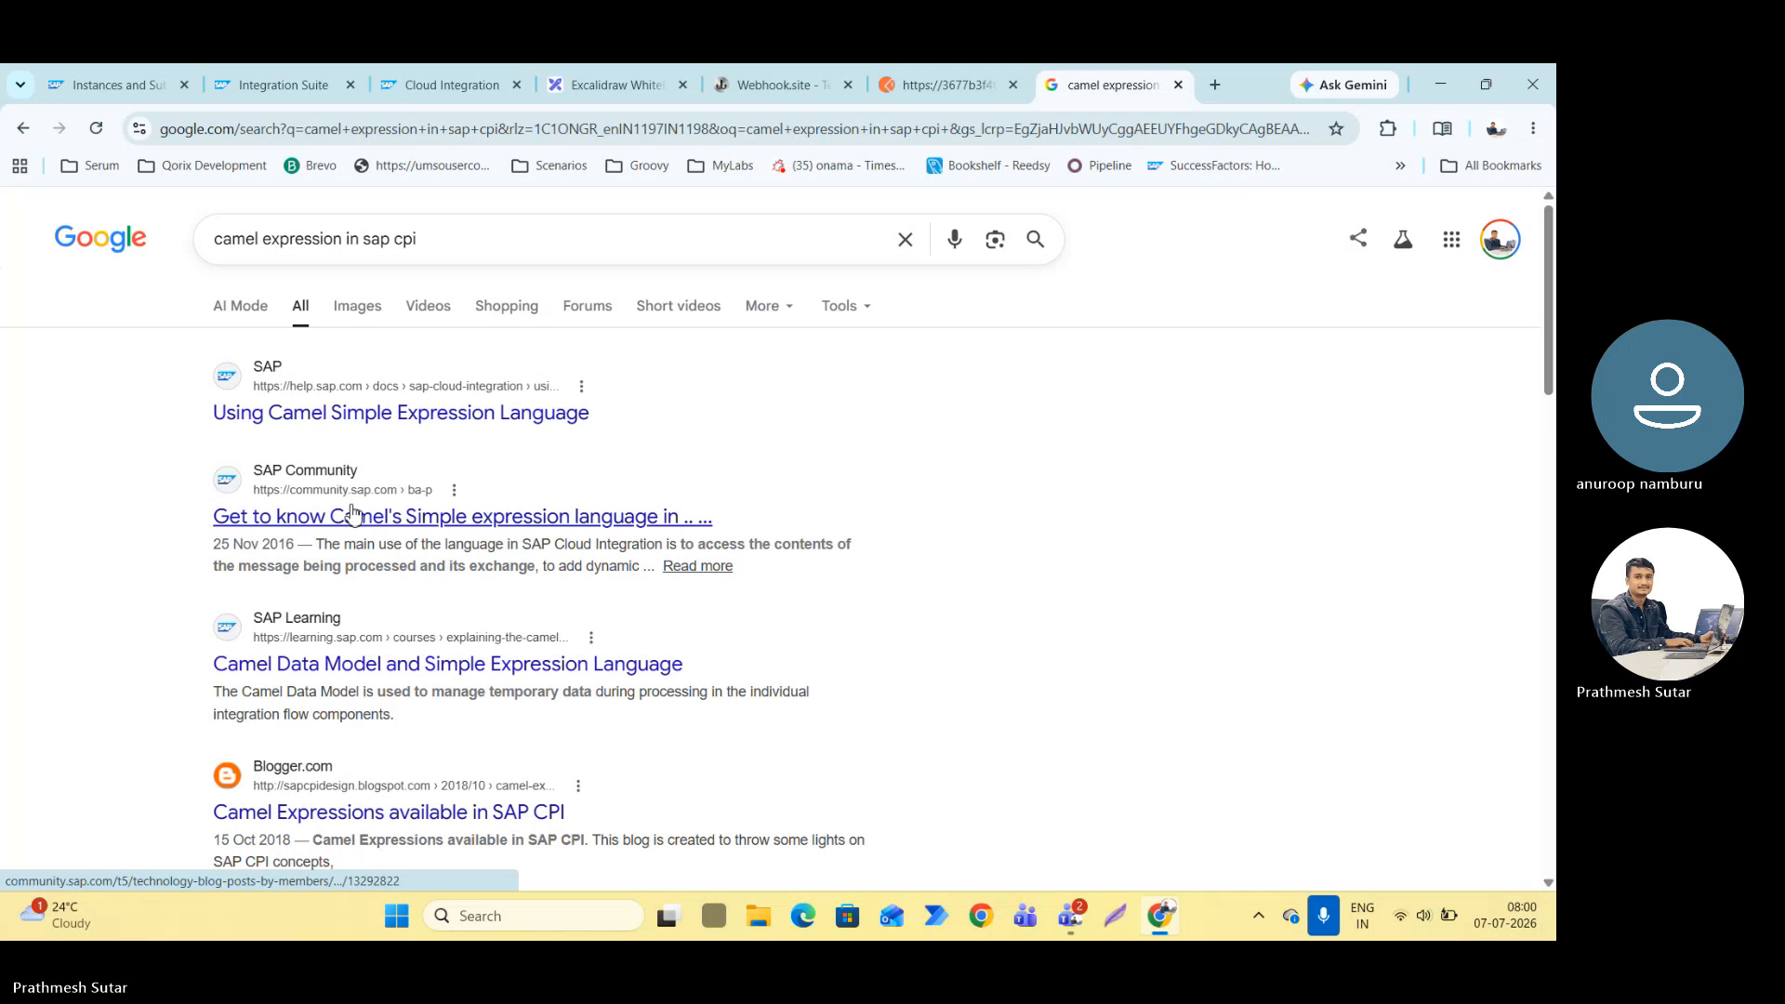
click(504, 517)
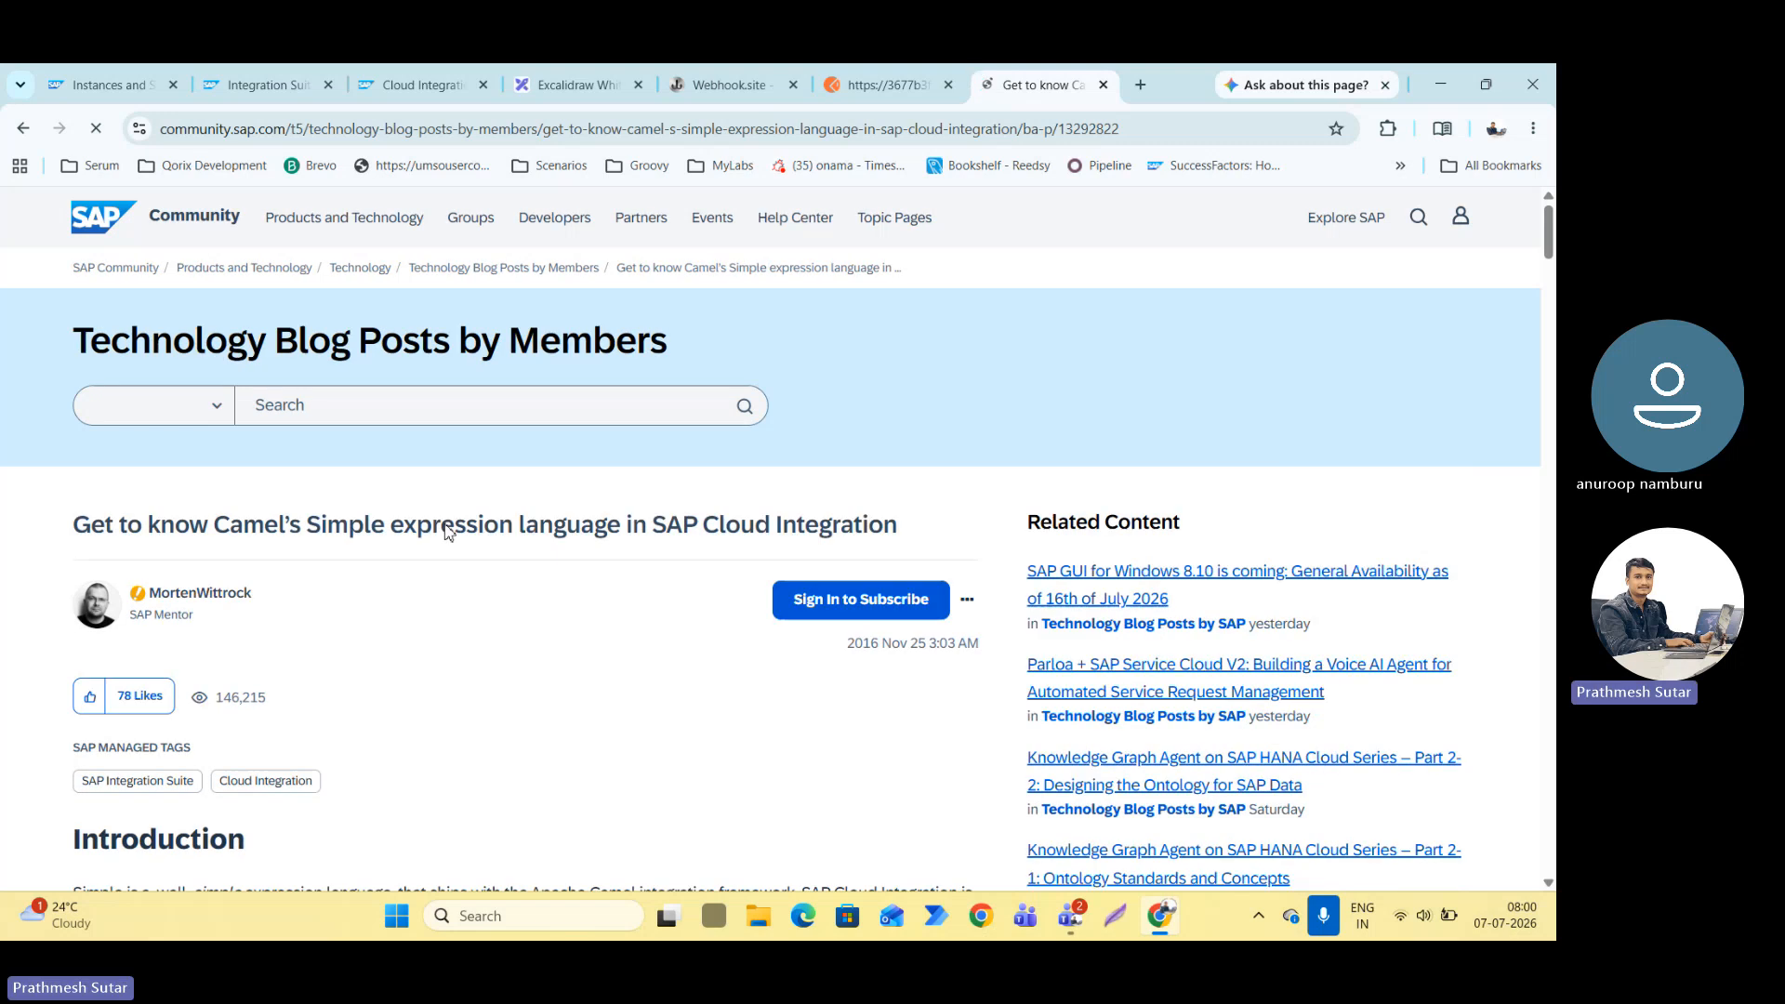
Examine the blog post's table of Simple language variables, especially the exception.message entry and its description.
scroll(465, 516, down, 15)
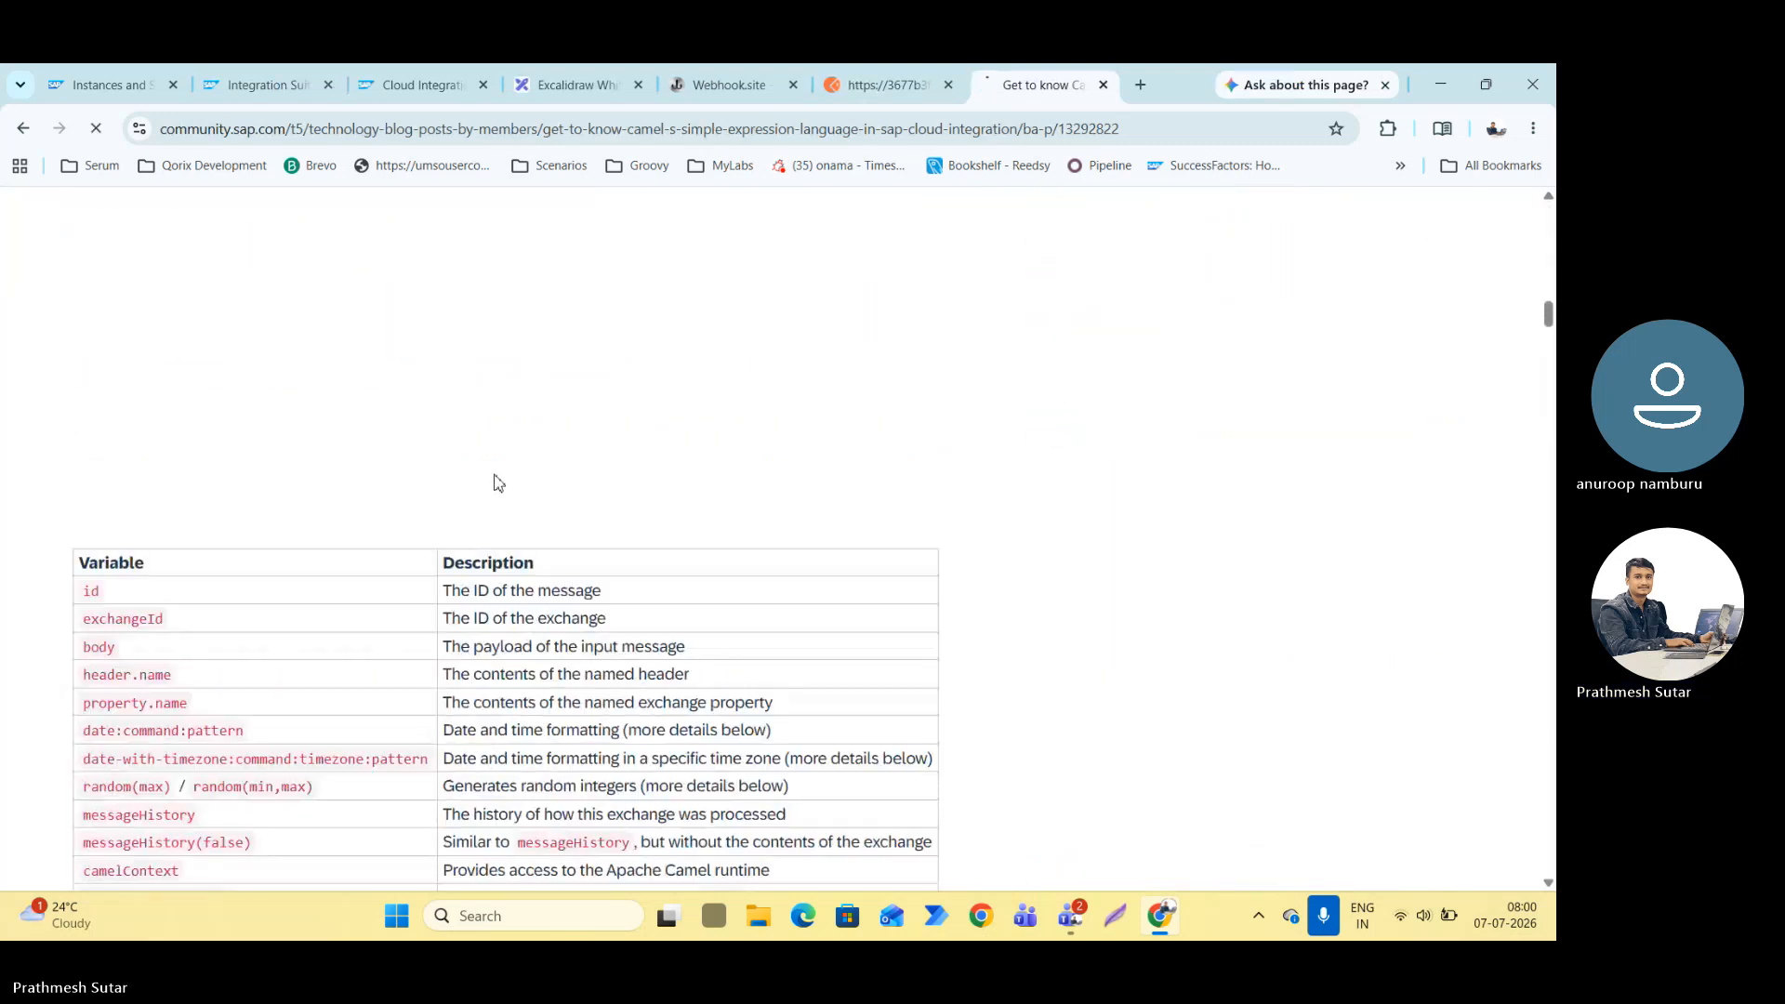
scroll(498, 482, down, 3)
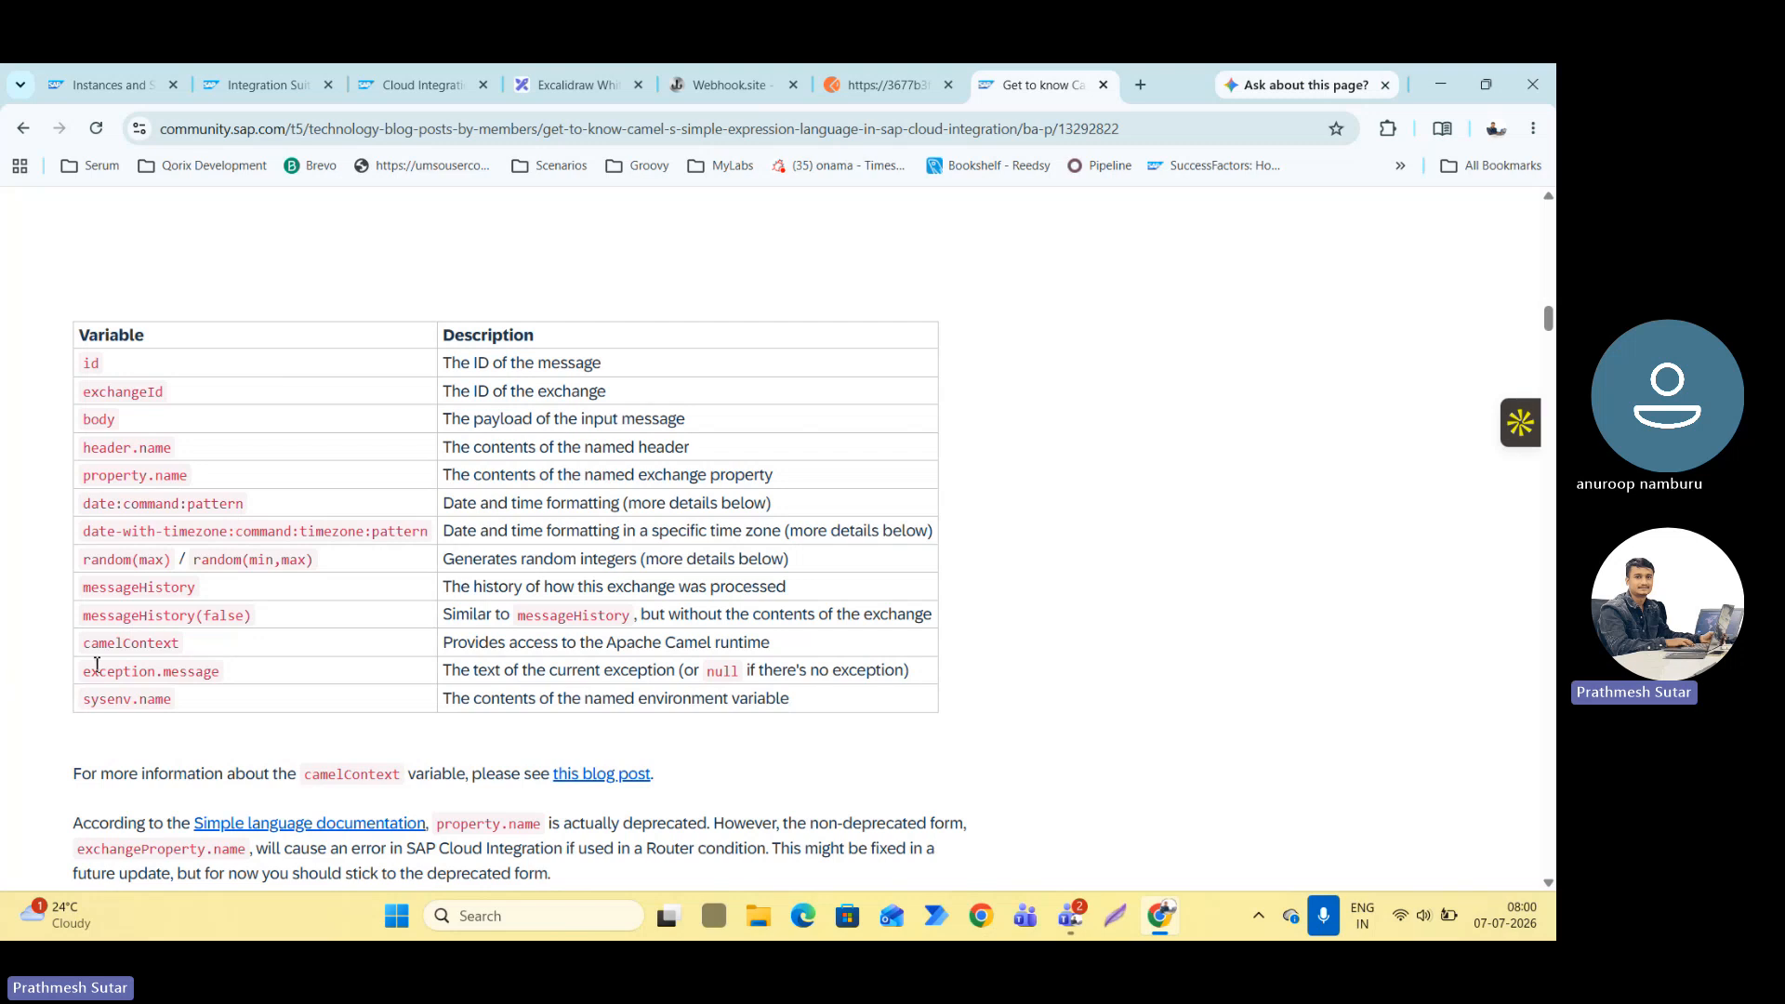
drag(89, 678, 427, 677)
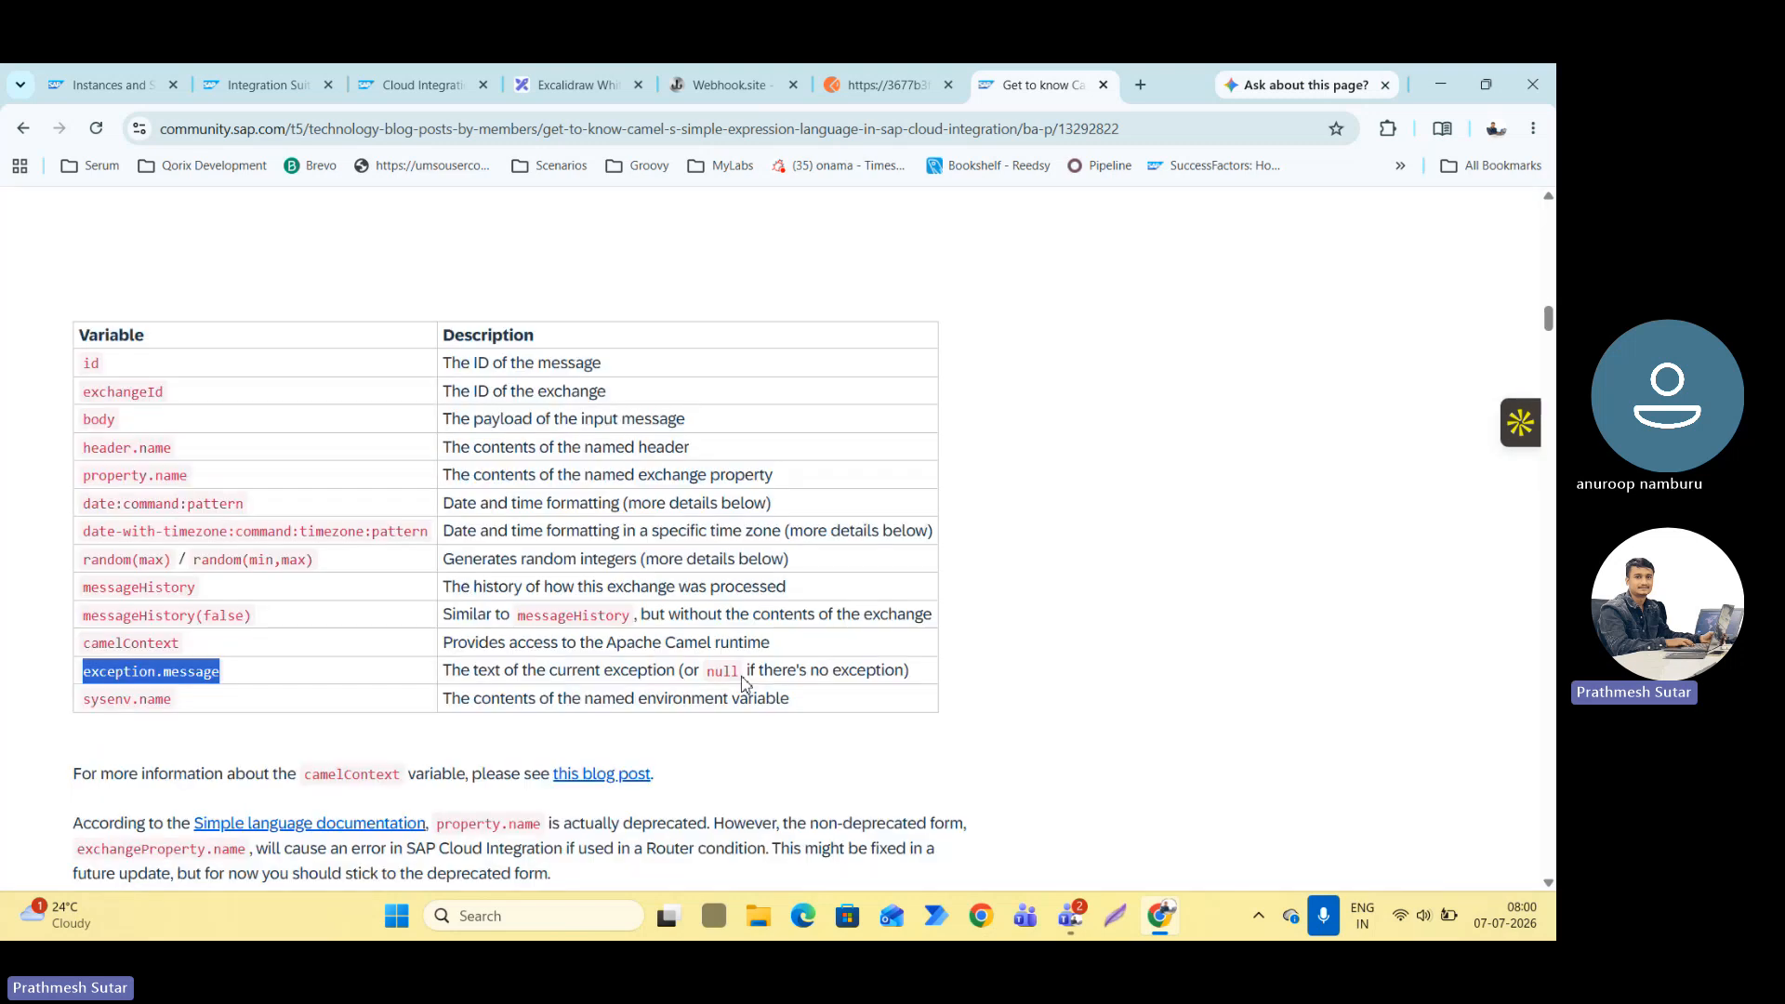
drag(807, 670, 894, 671)
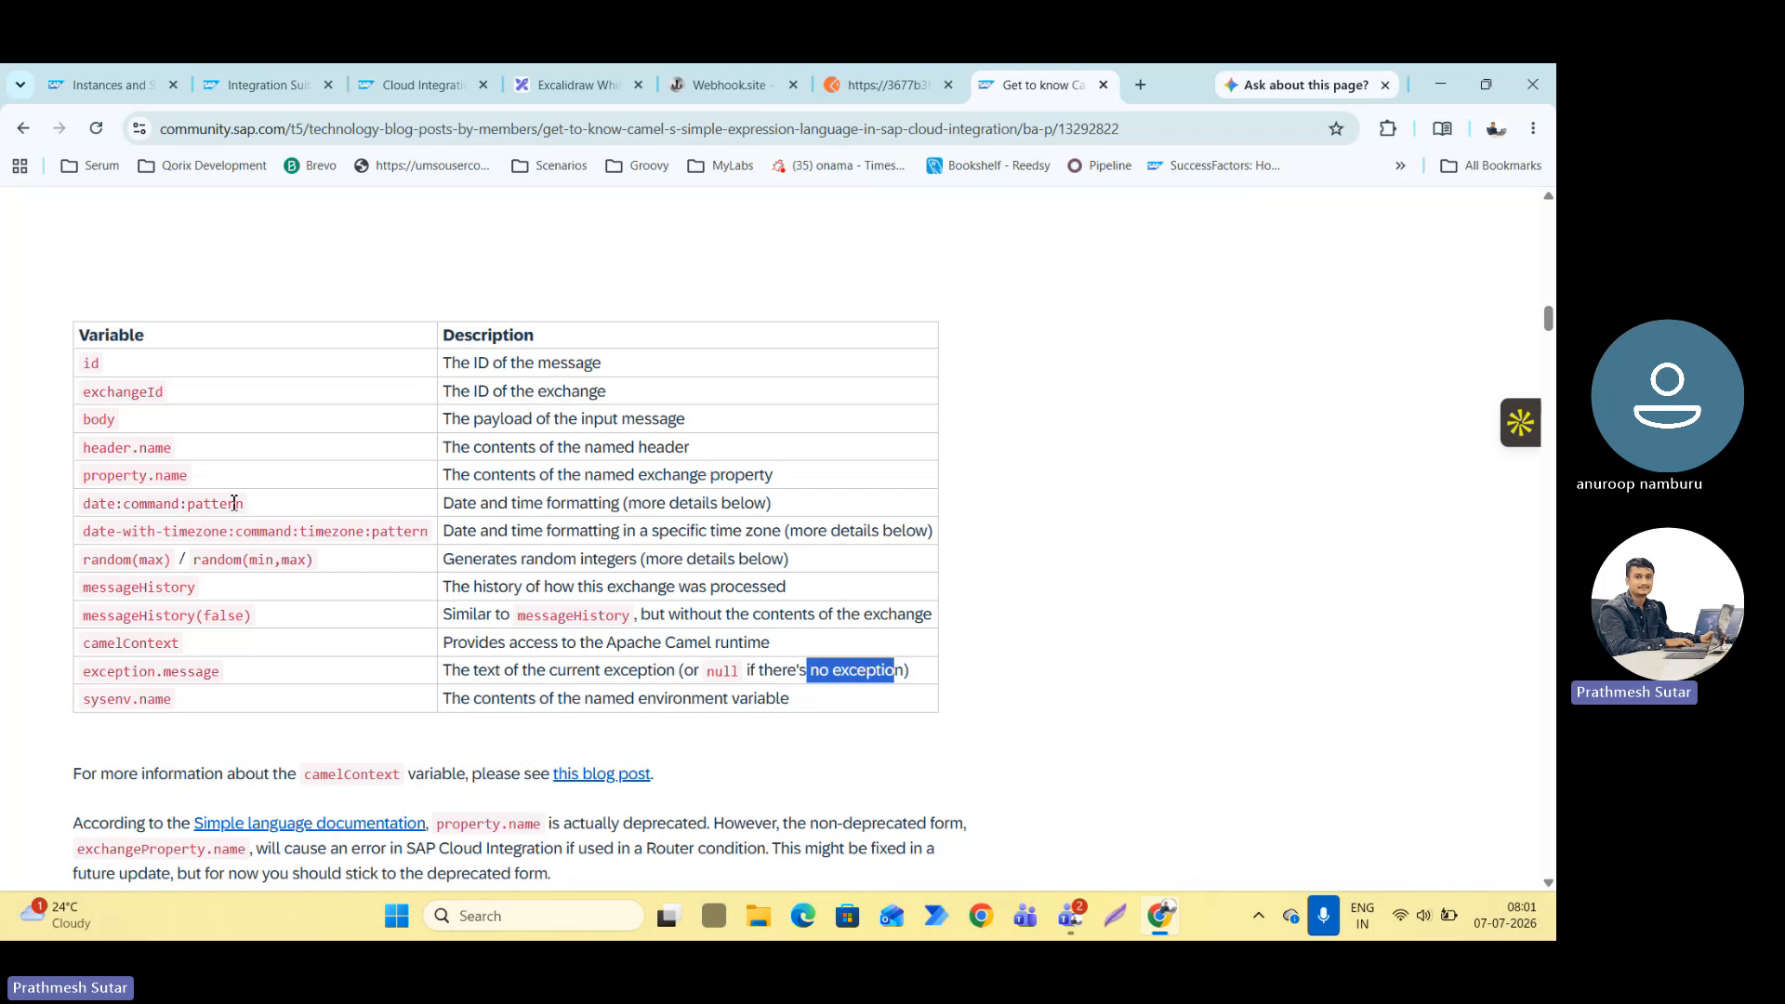
Copy the blog's UTC date expression and append "as on ${date:now:dd-MM-yyyy HH:mm z}" to the second line of the Content Modifier's message body.
scroll(191, 499, down, 15)
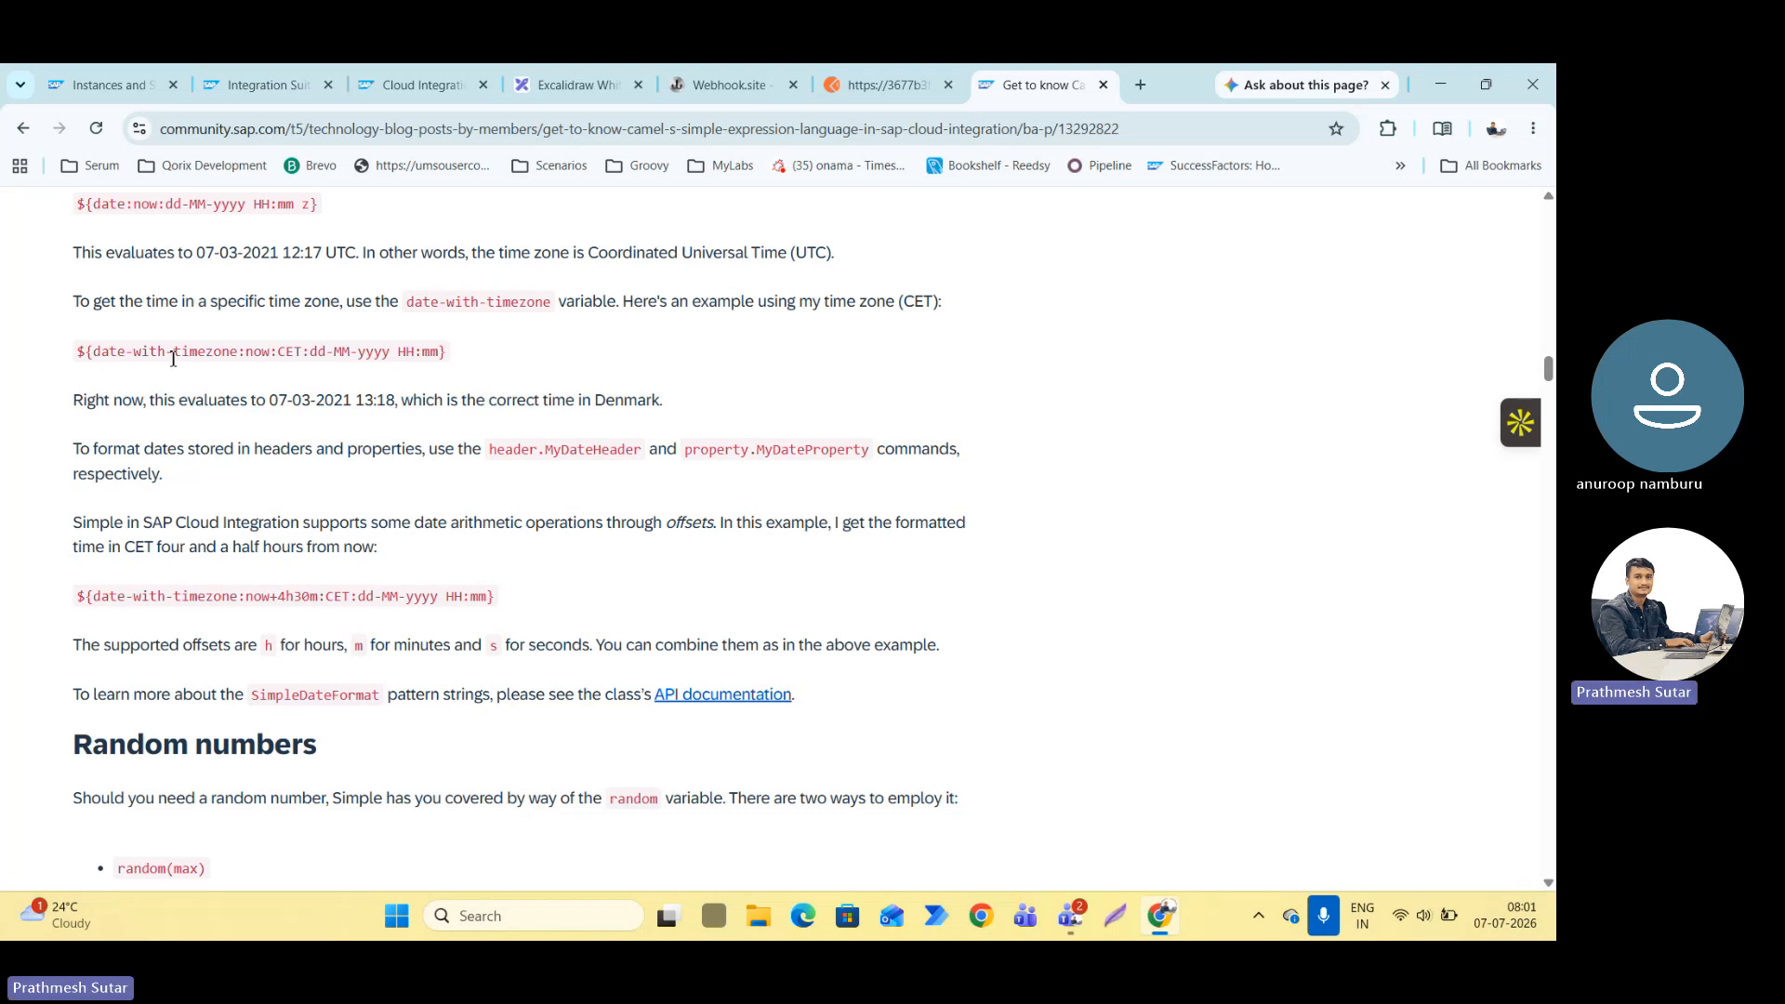
scroll(249, 362, up, 3)
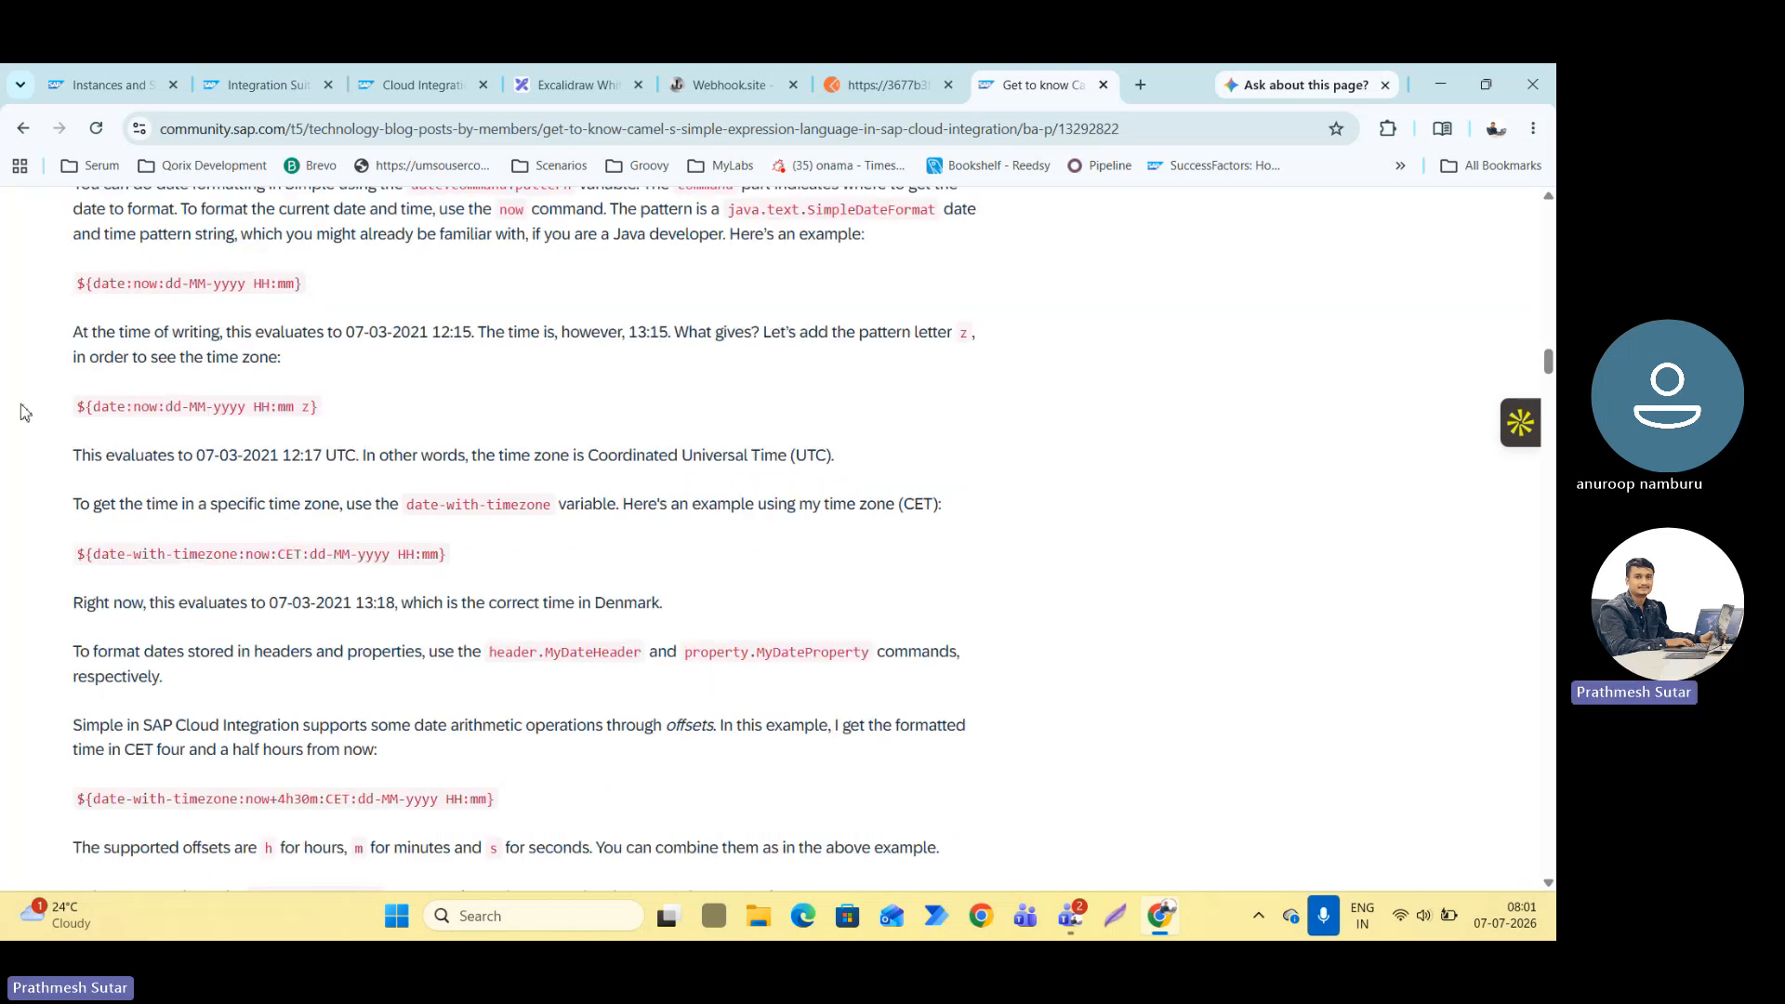
drag(81, 409, 331, 407)
key(ctrl+c)
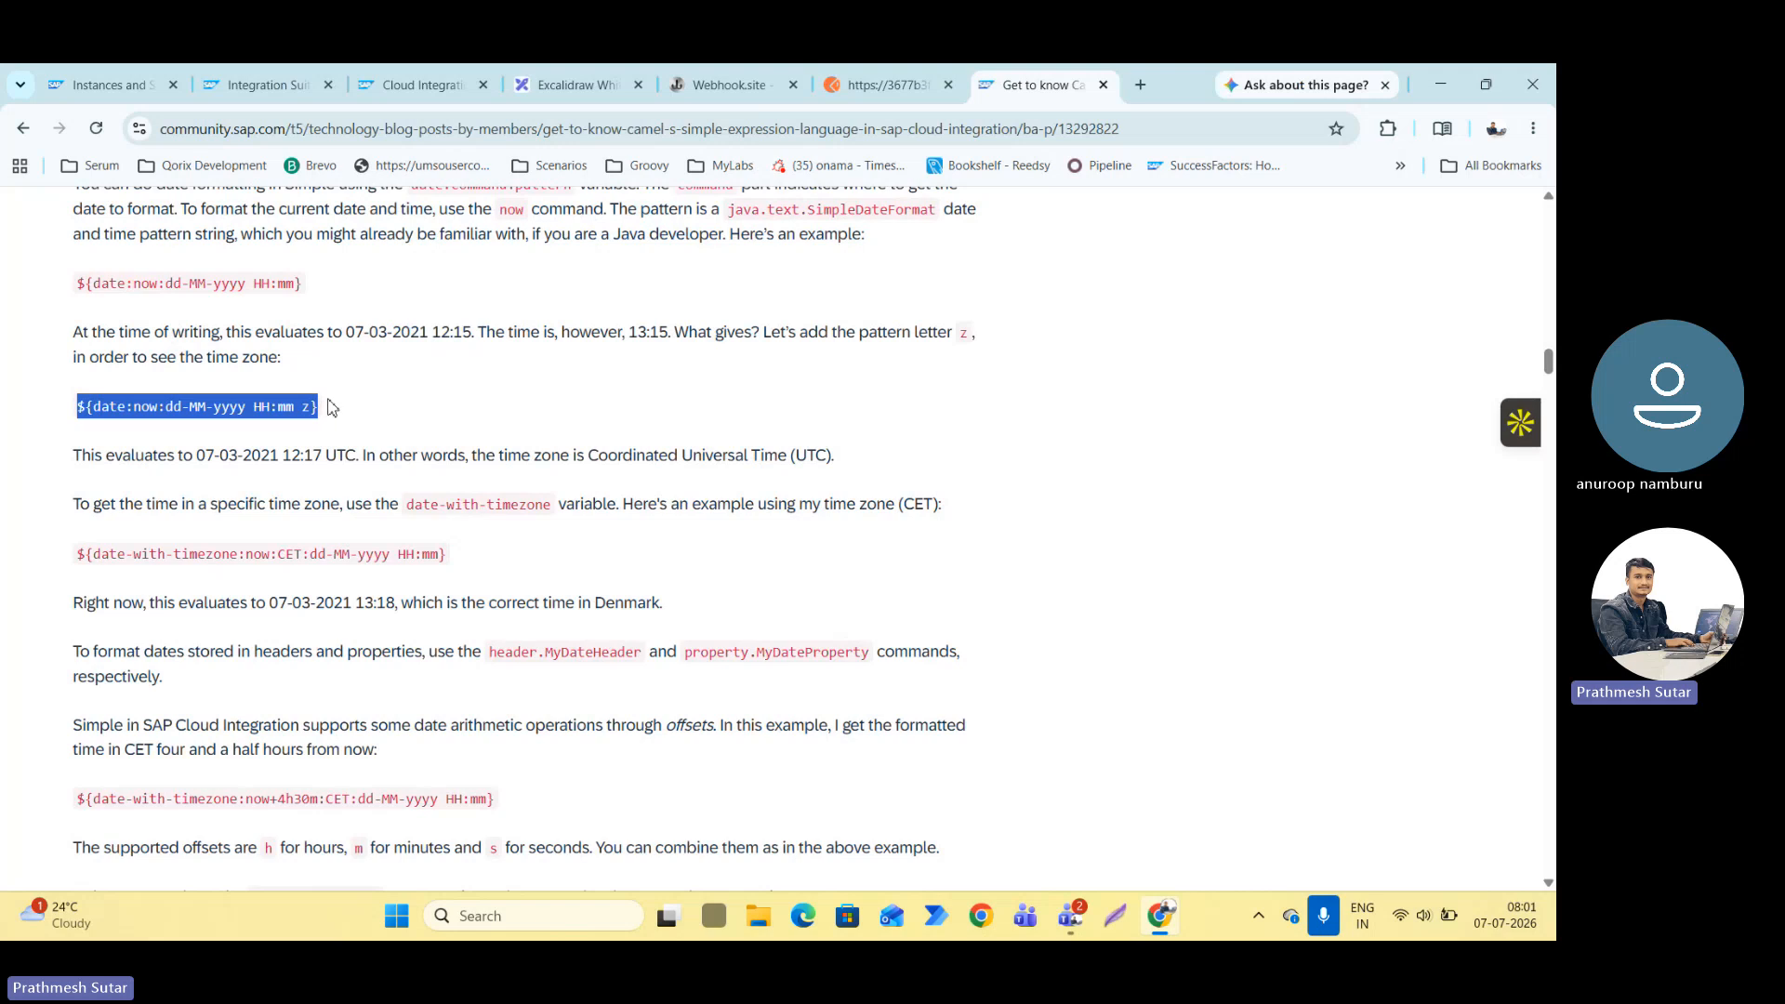
click(266, 86)
text(as )
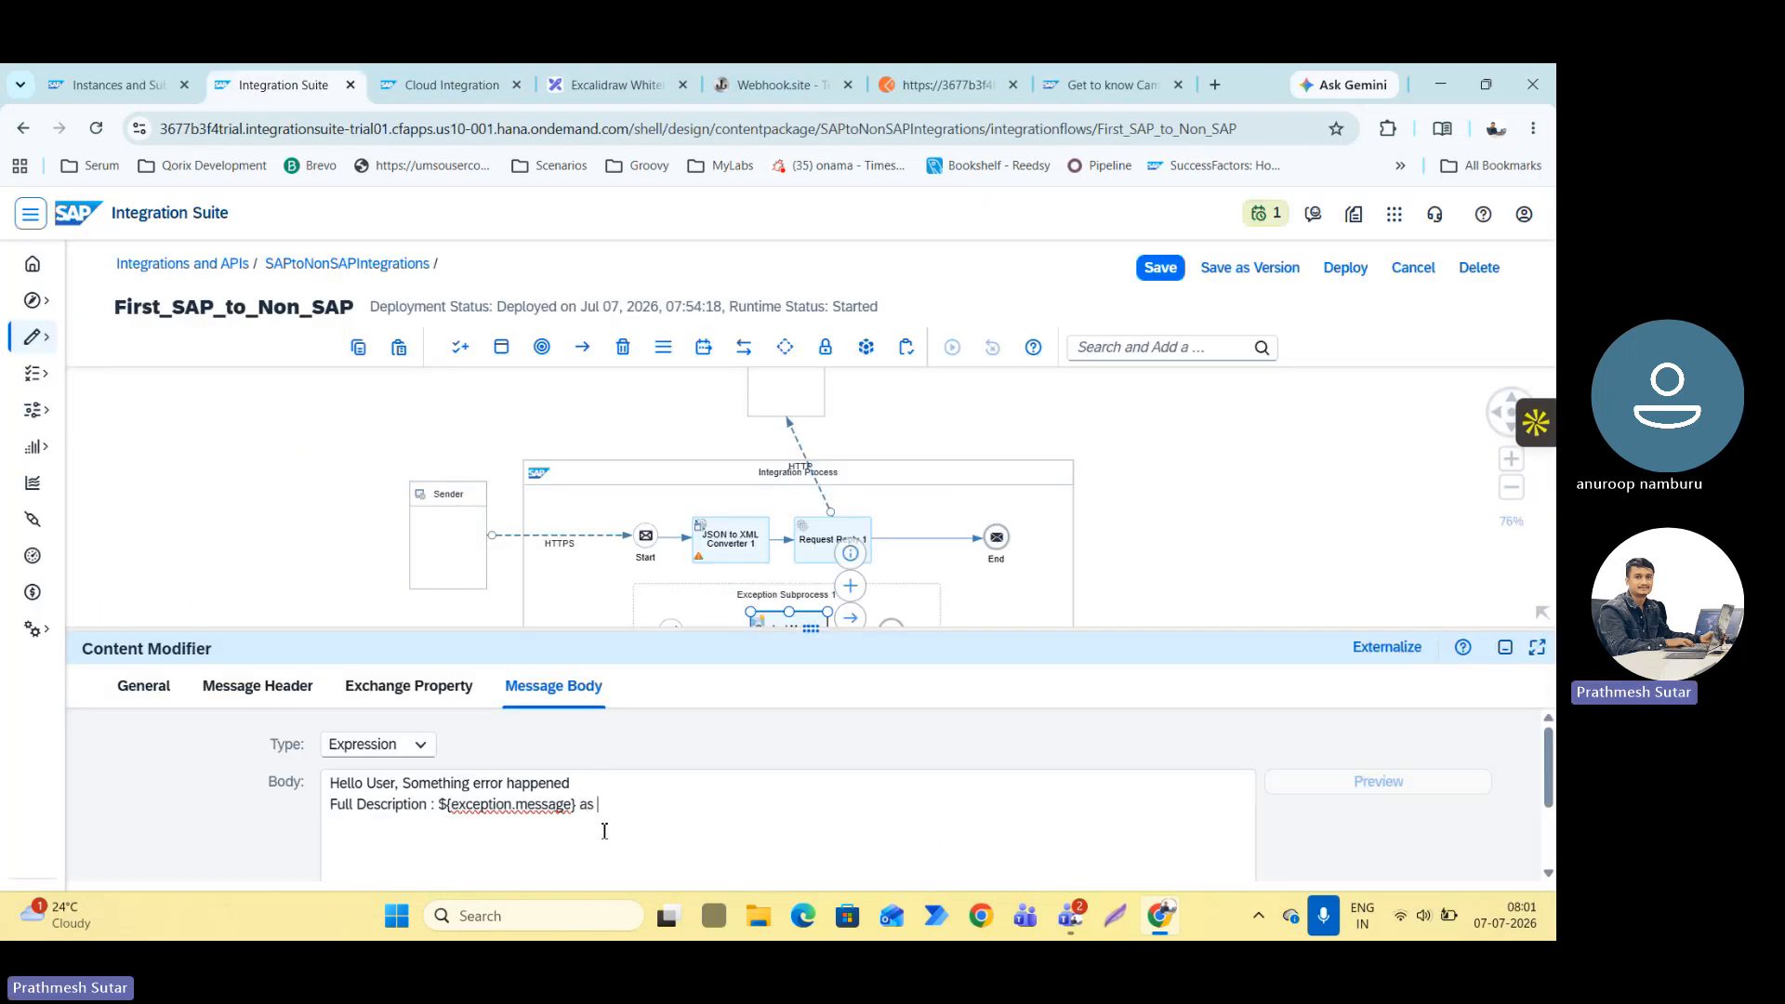
text(on)
key(ctrl+v)
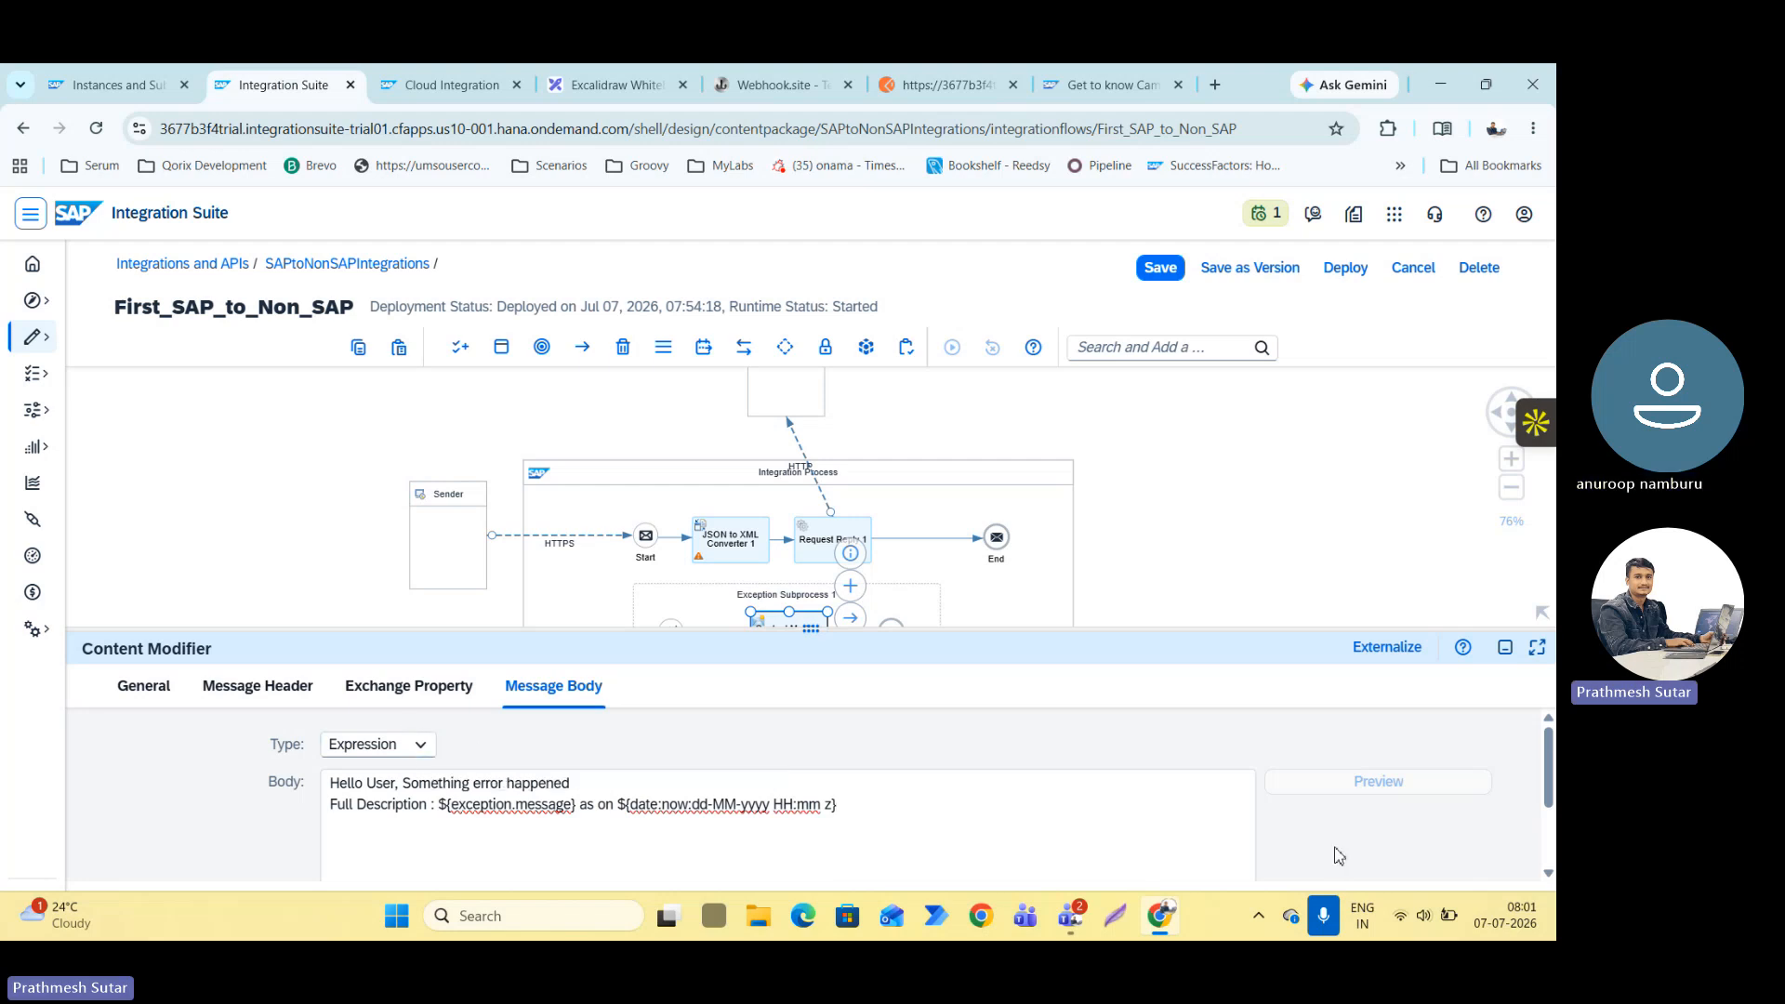
click(1518, 645)
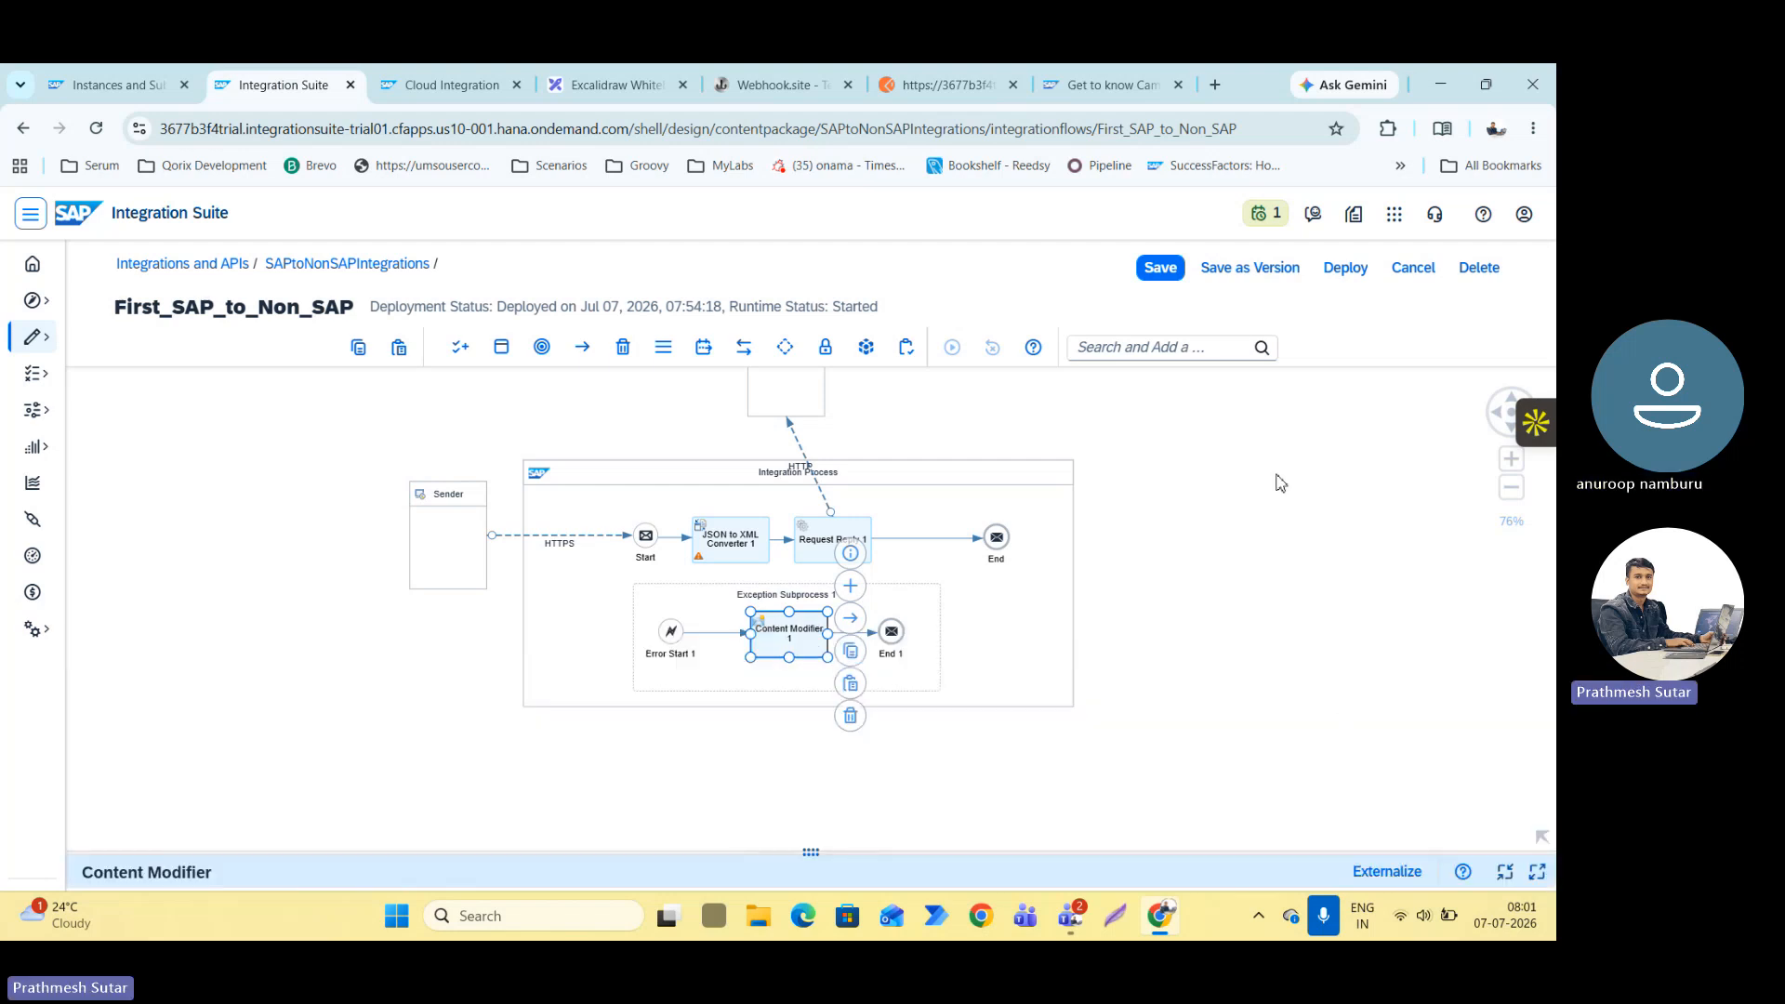
Save the First_SAP_to_Non_SAP integration flow and deploy it to the Cloud Integration runtime profile.
click(1171, 269)
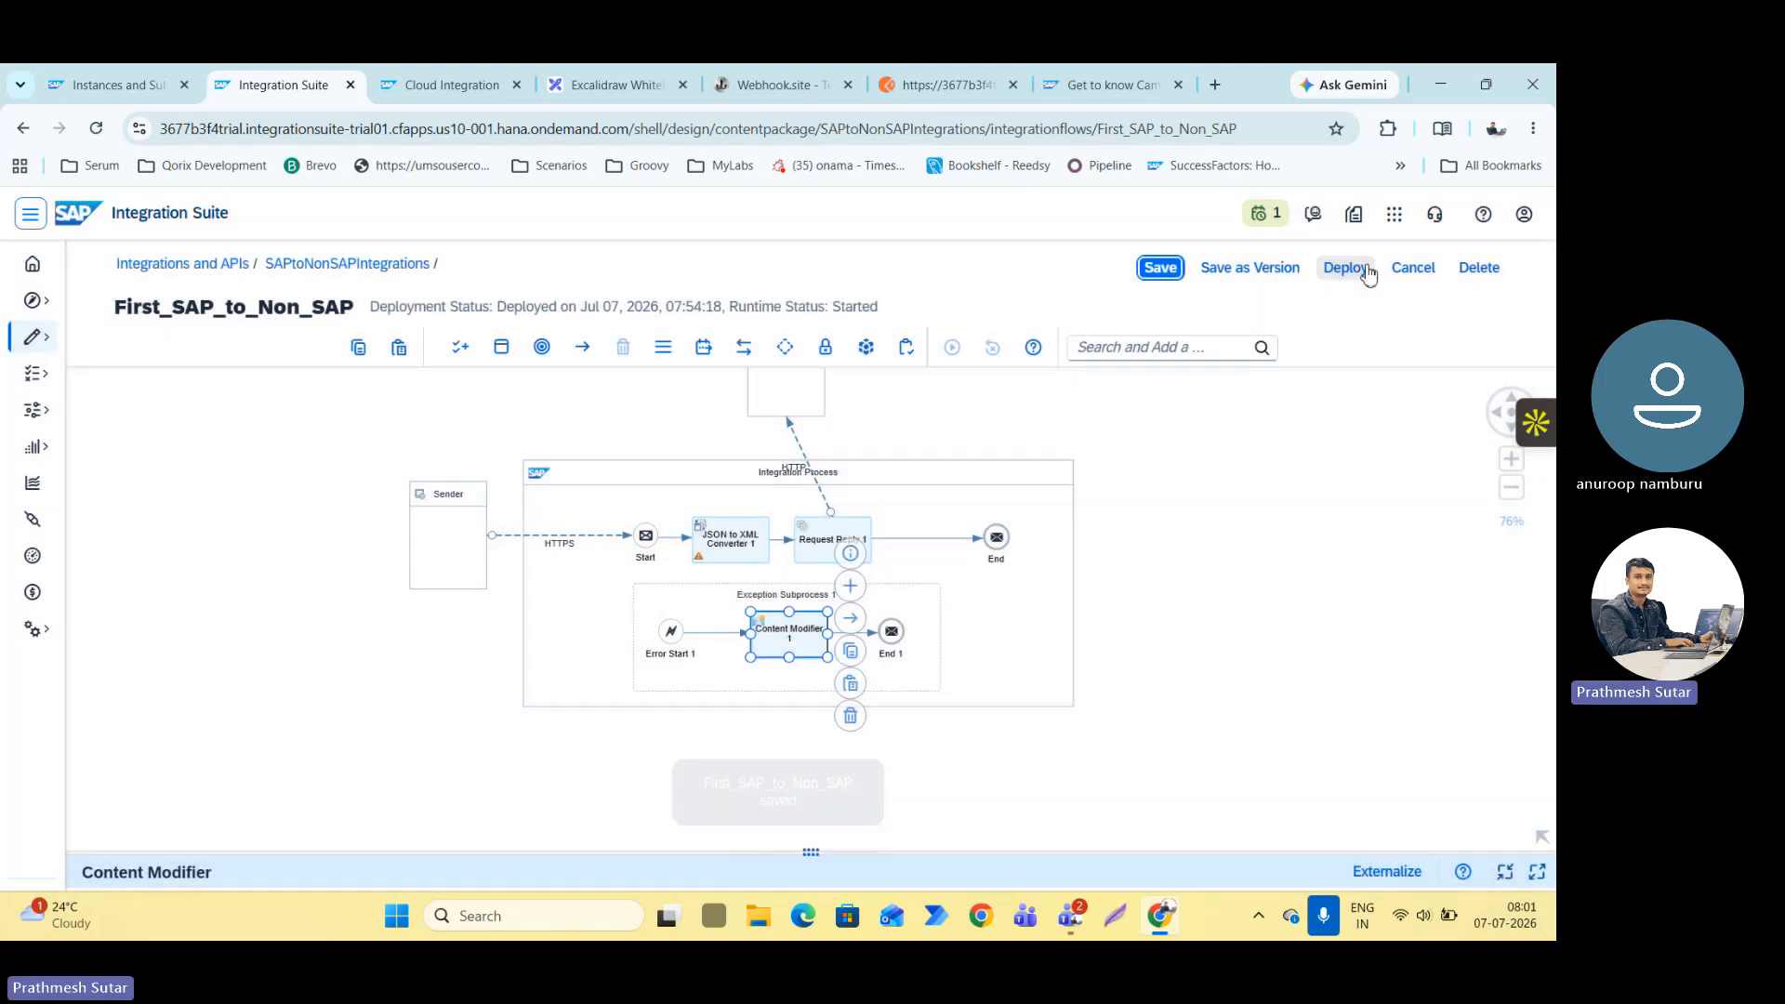
click(1345, 269)
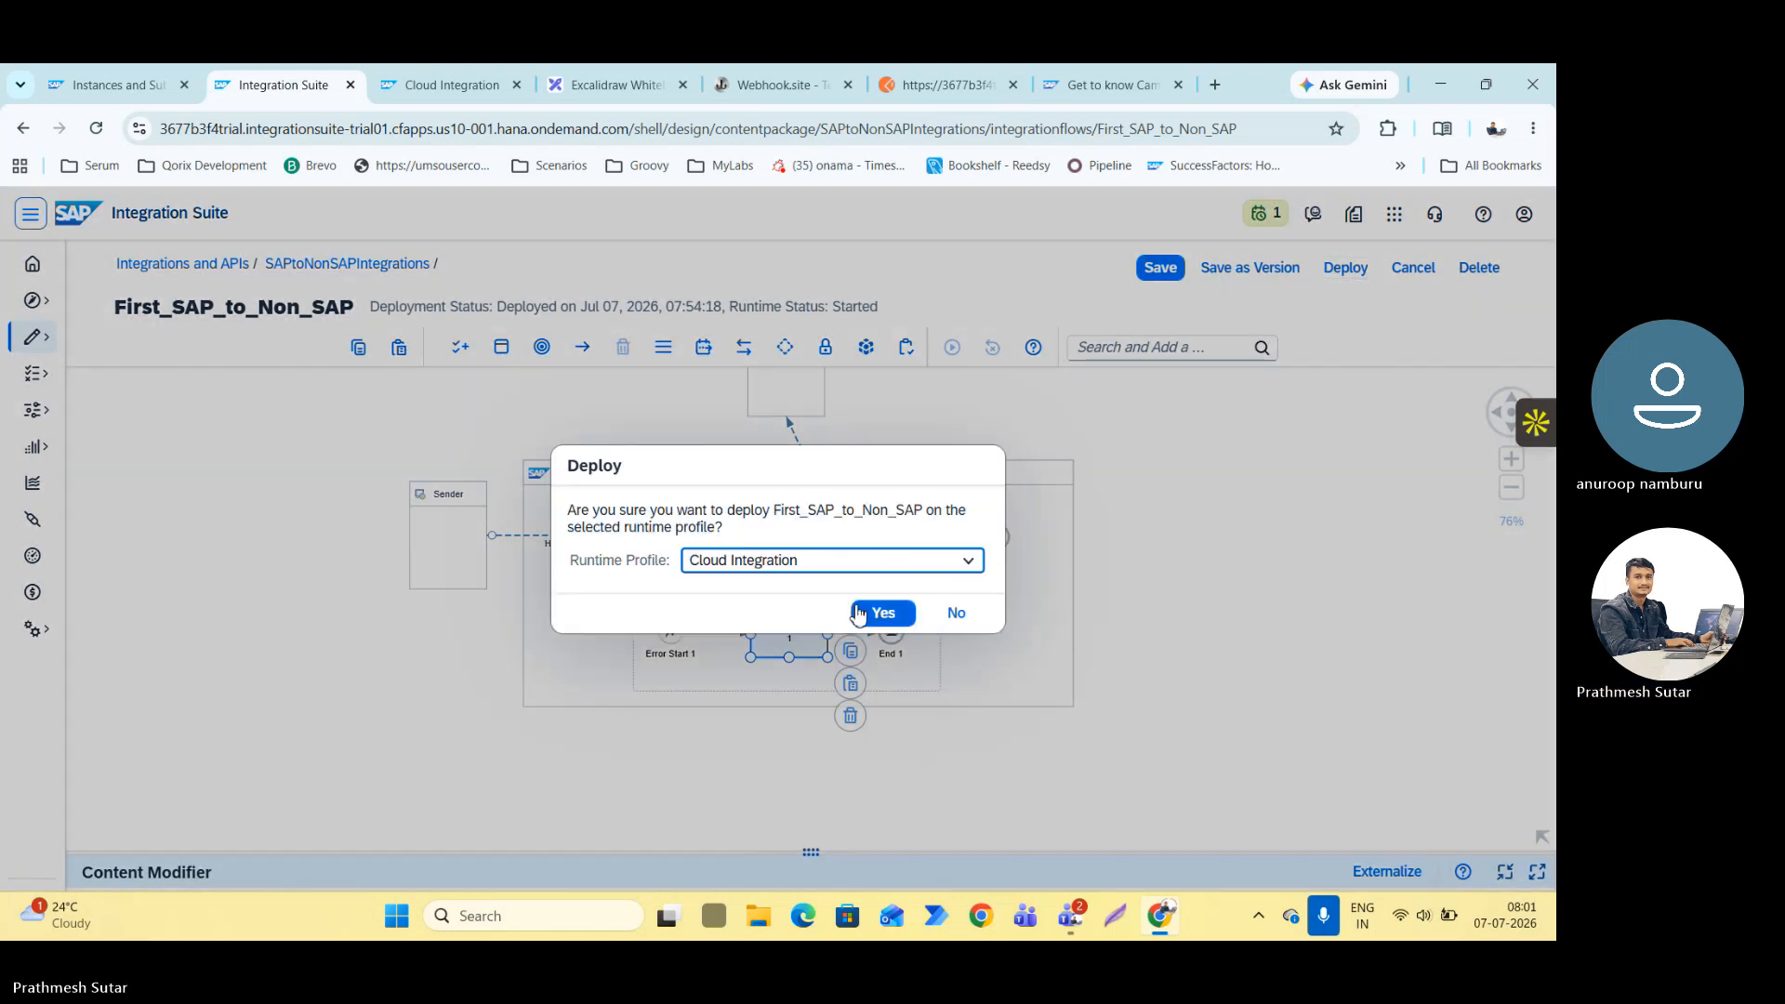
click(878, 610)
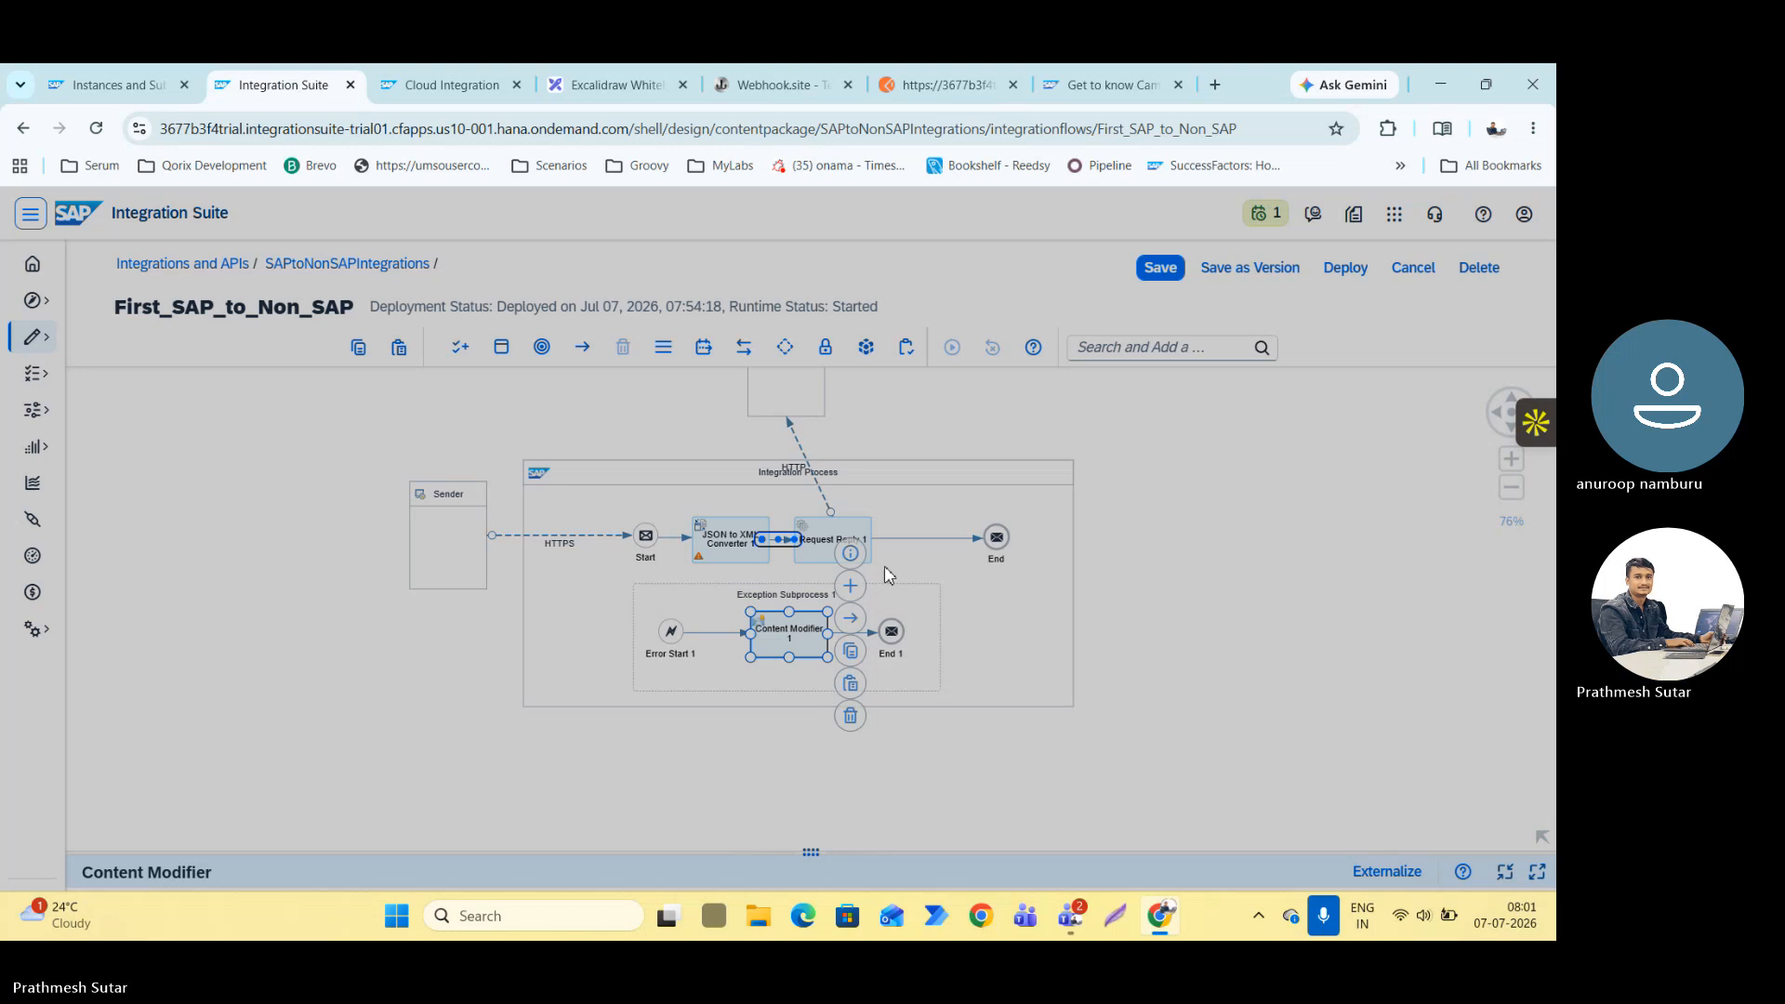
click(903, 583)
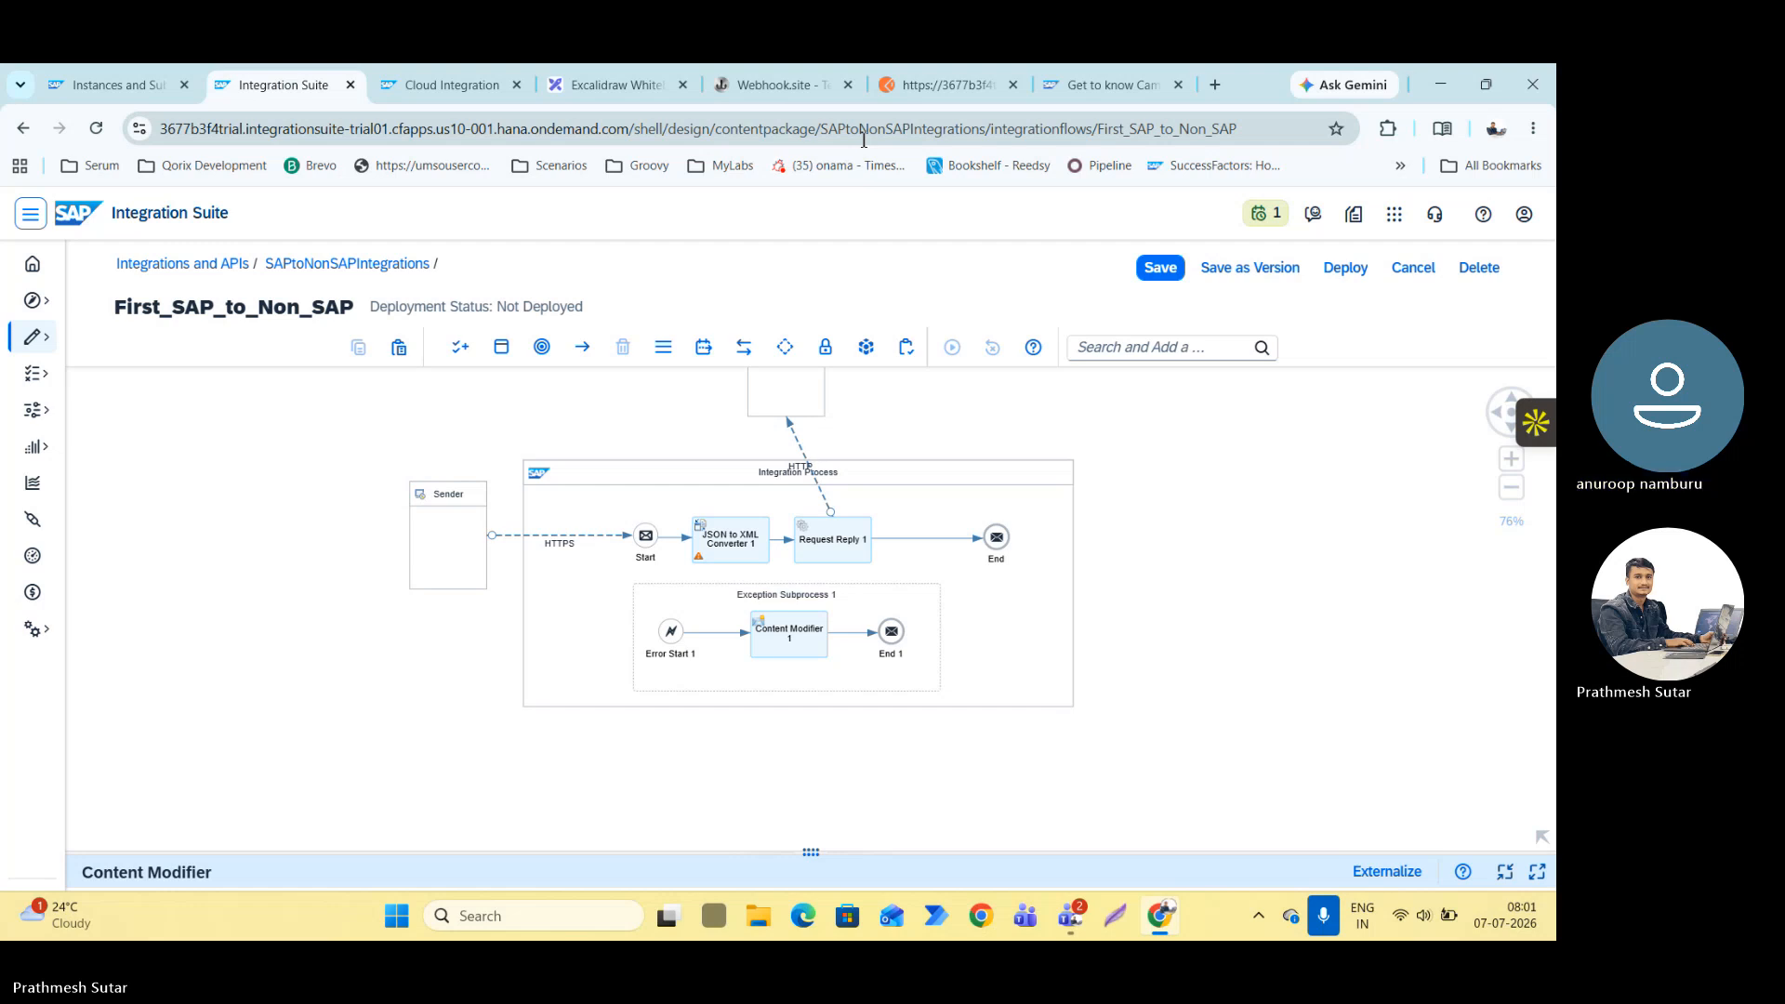
Switch to Postman, send the POST request with the incomplete JSON body, and inspect the error description and timestamp in the response.
click(896, 74)
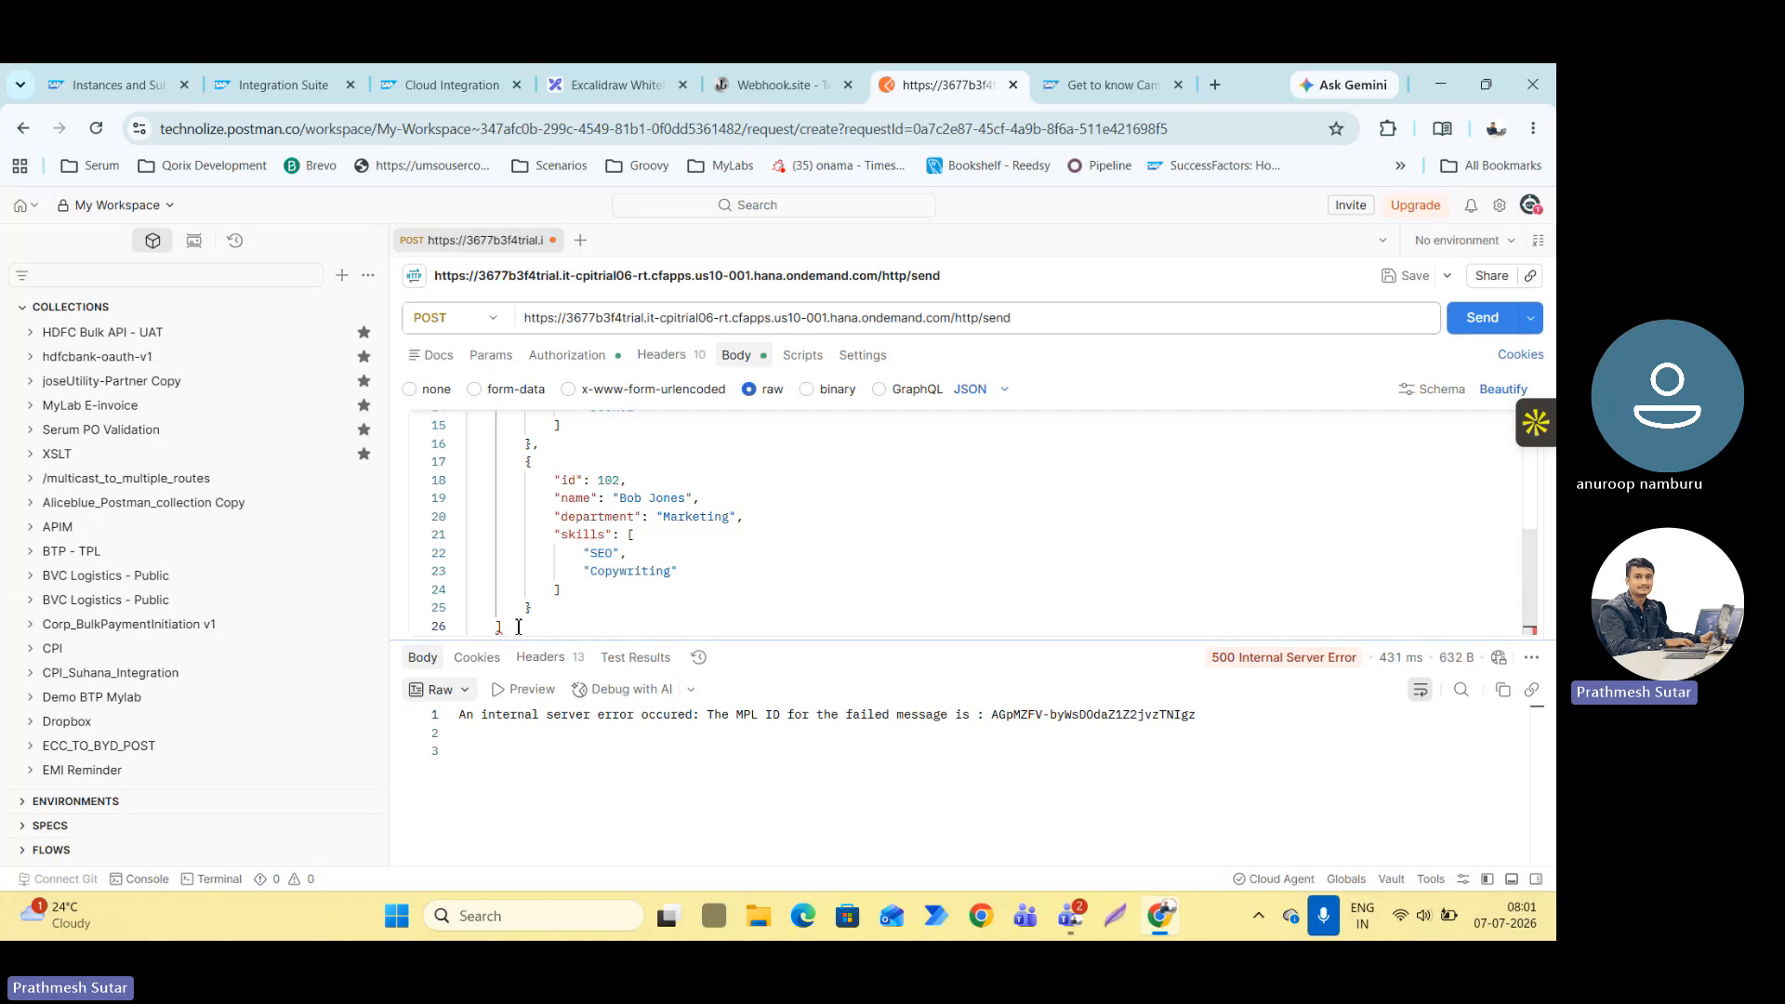
click(1484, 318)
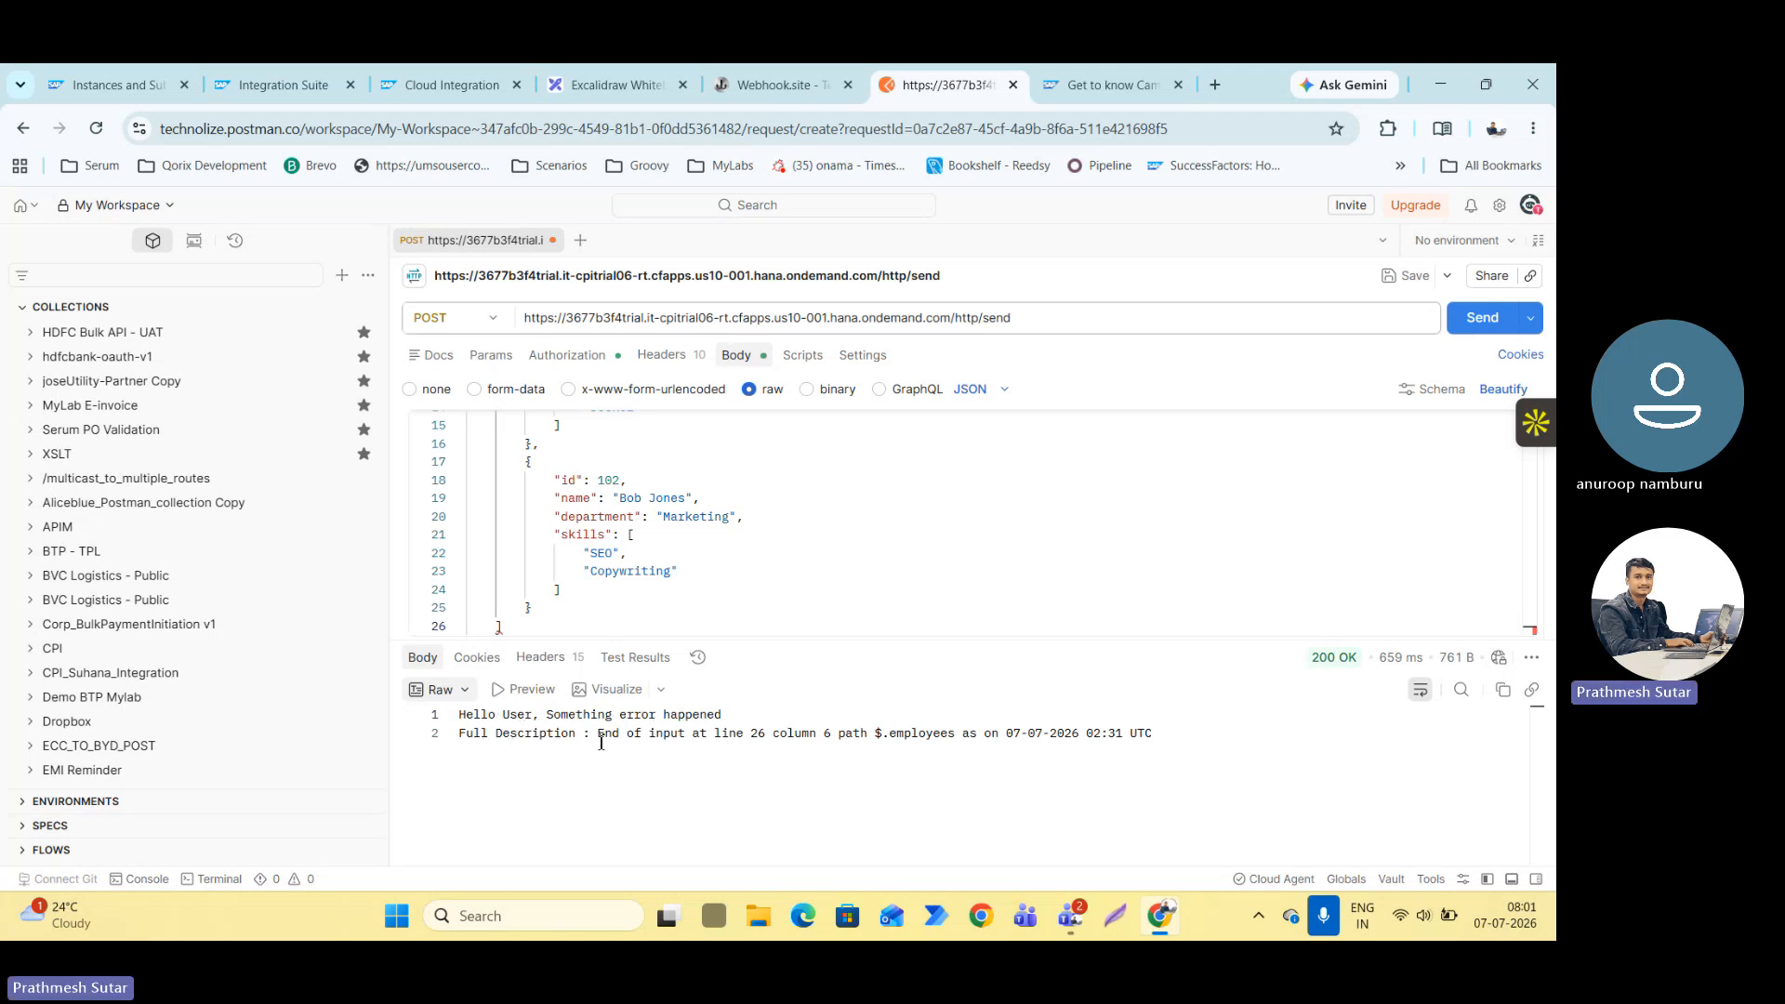
drag(600, 734, 1151, 734)
double_click(809, 735)
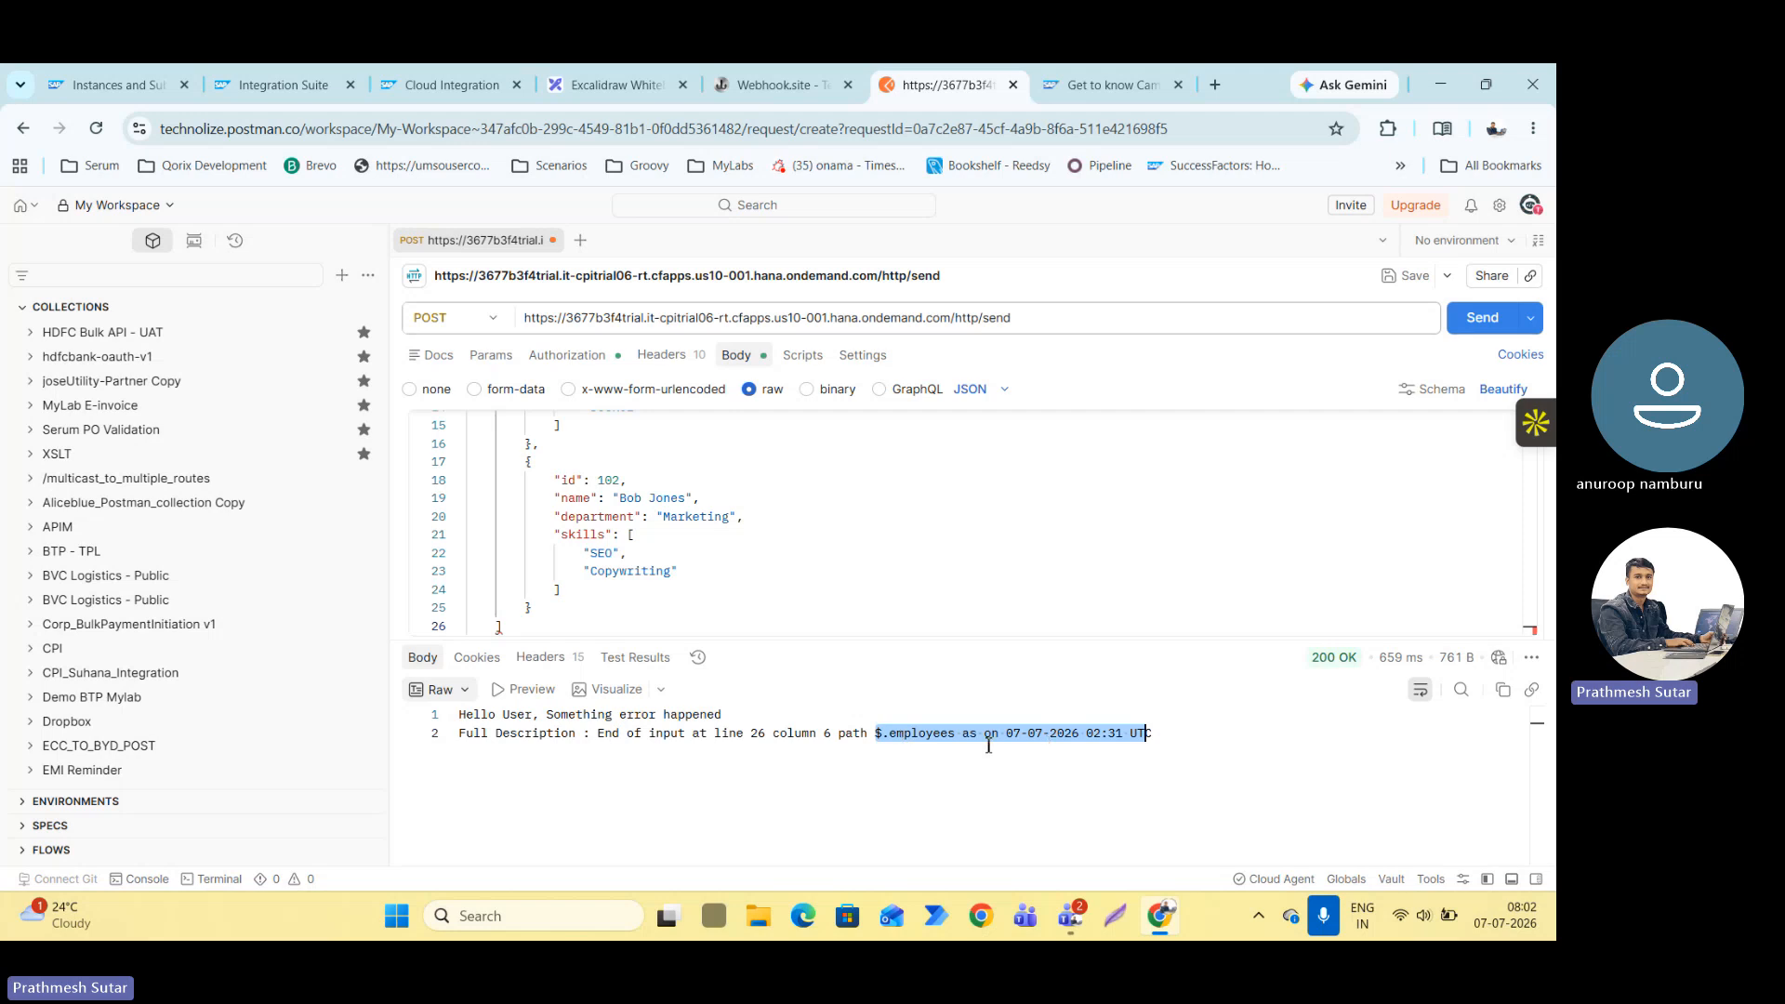
drag(1005, 735, 1207, 734)
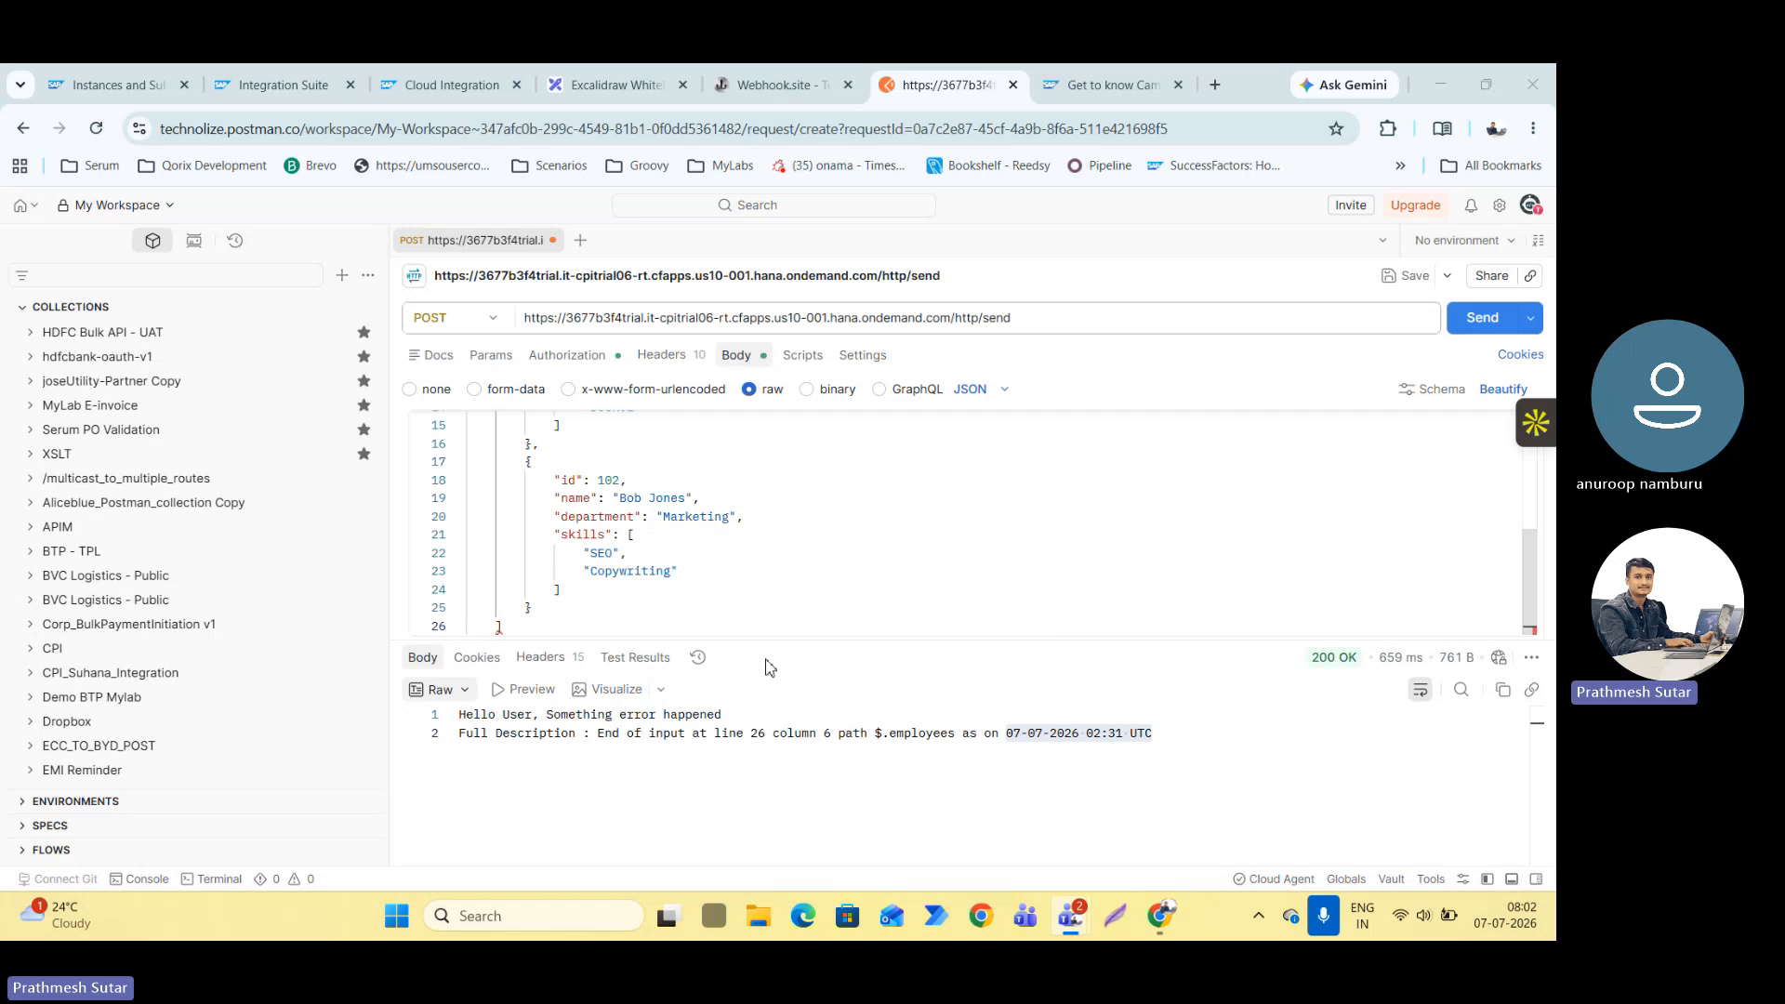
key(alt+Tab)
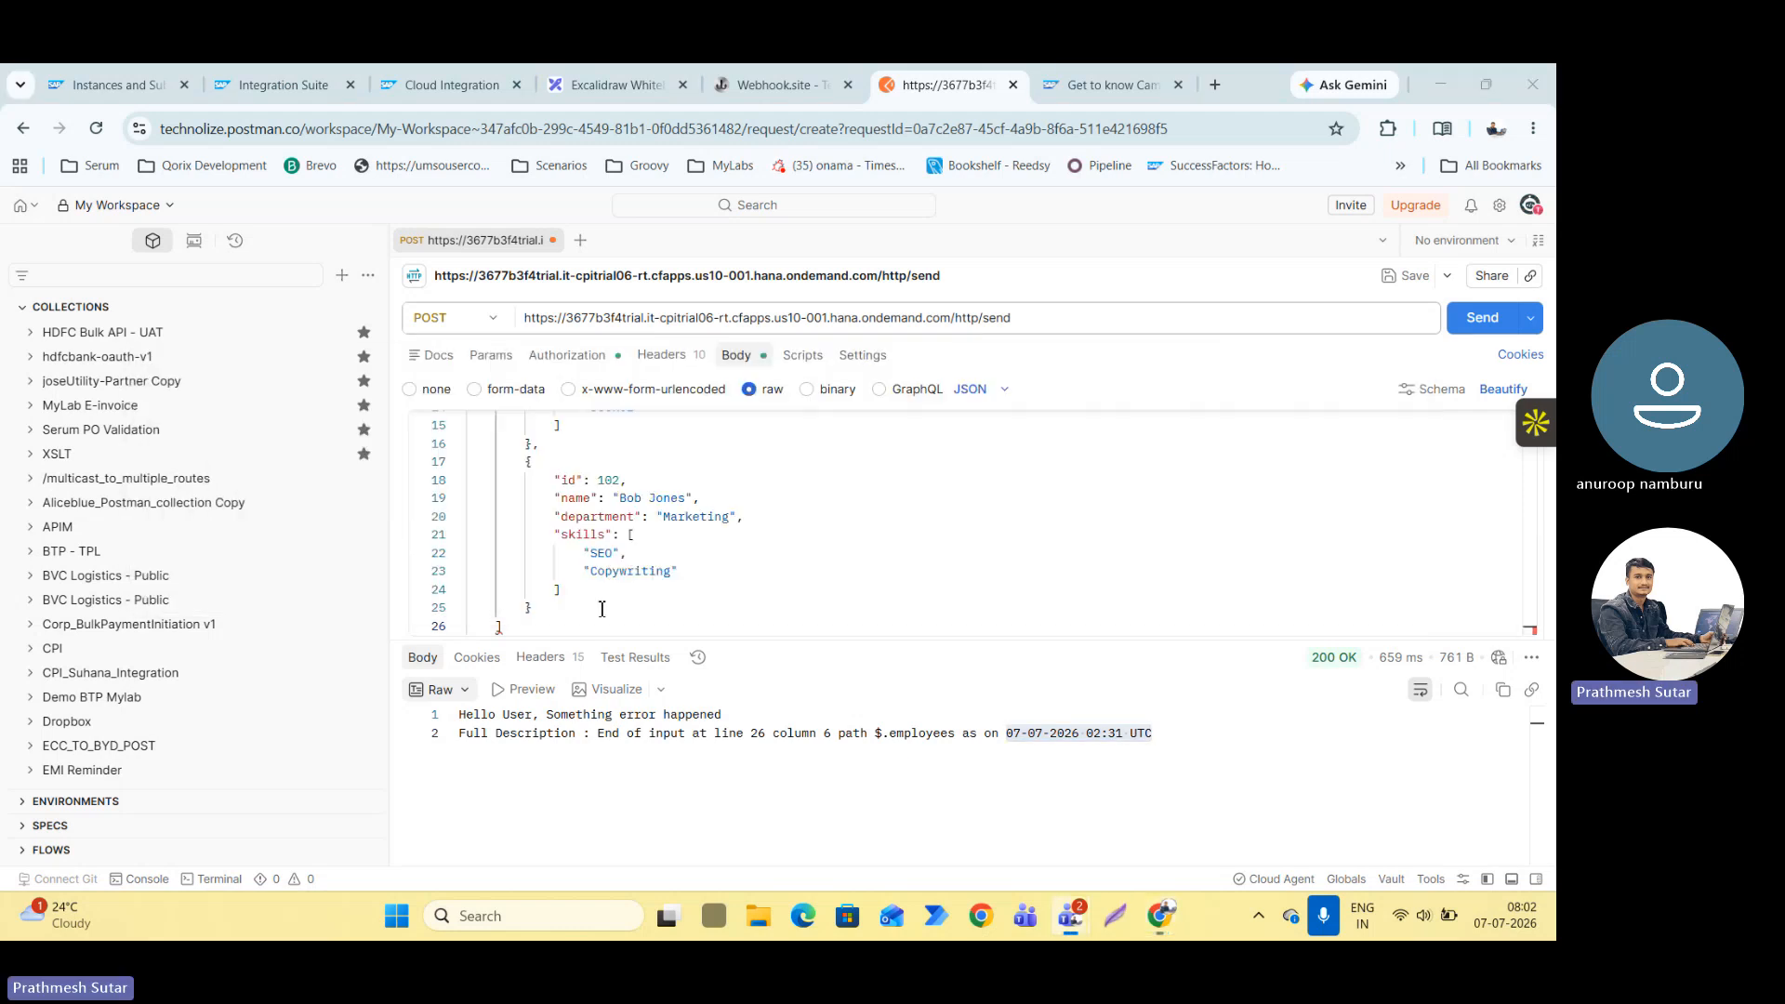
key(alt+Tab)
key(alt+Tab)
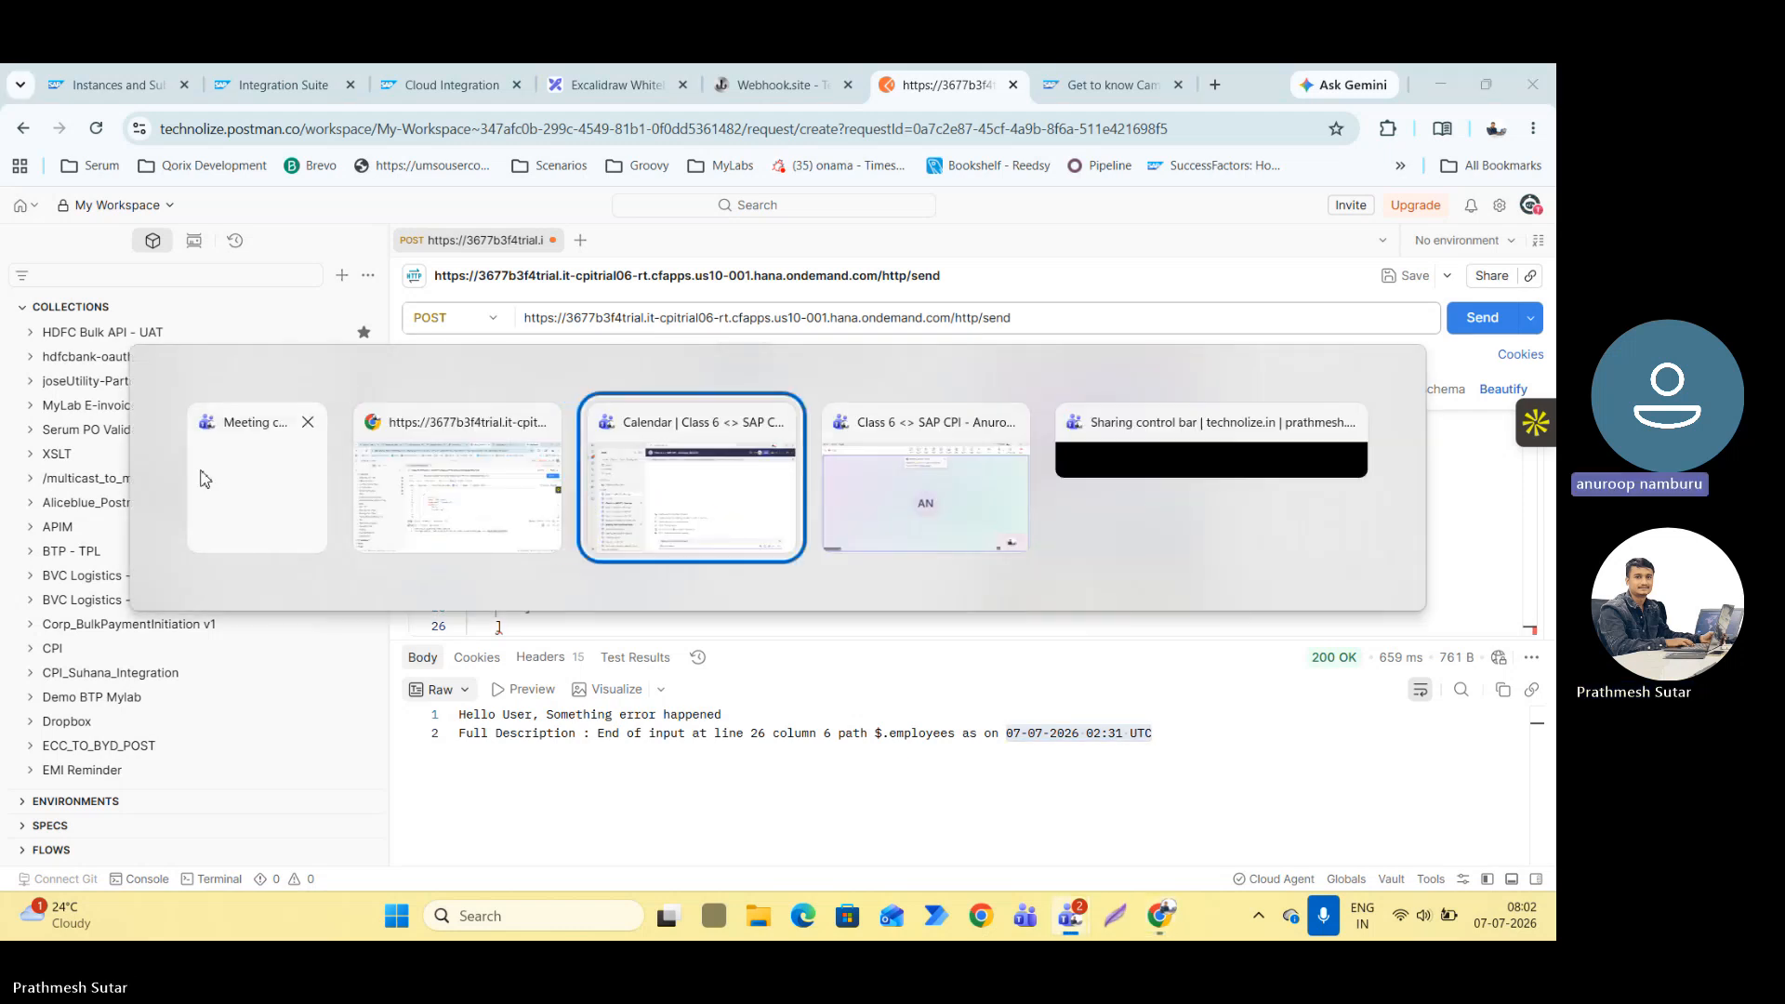
click(400, 506)
Add the missing closing curly brace on a new line at the end of the JSON body and resend the POST request.
click(525, 625)
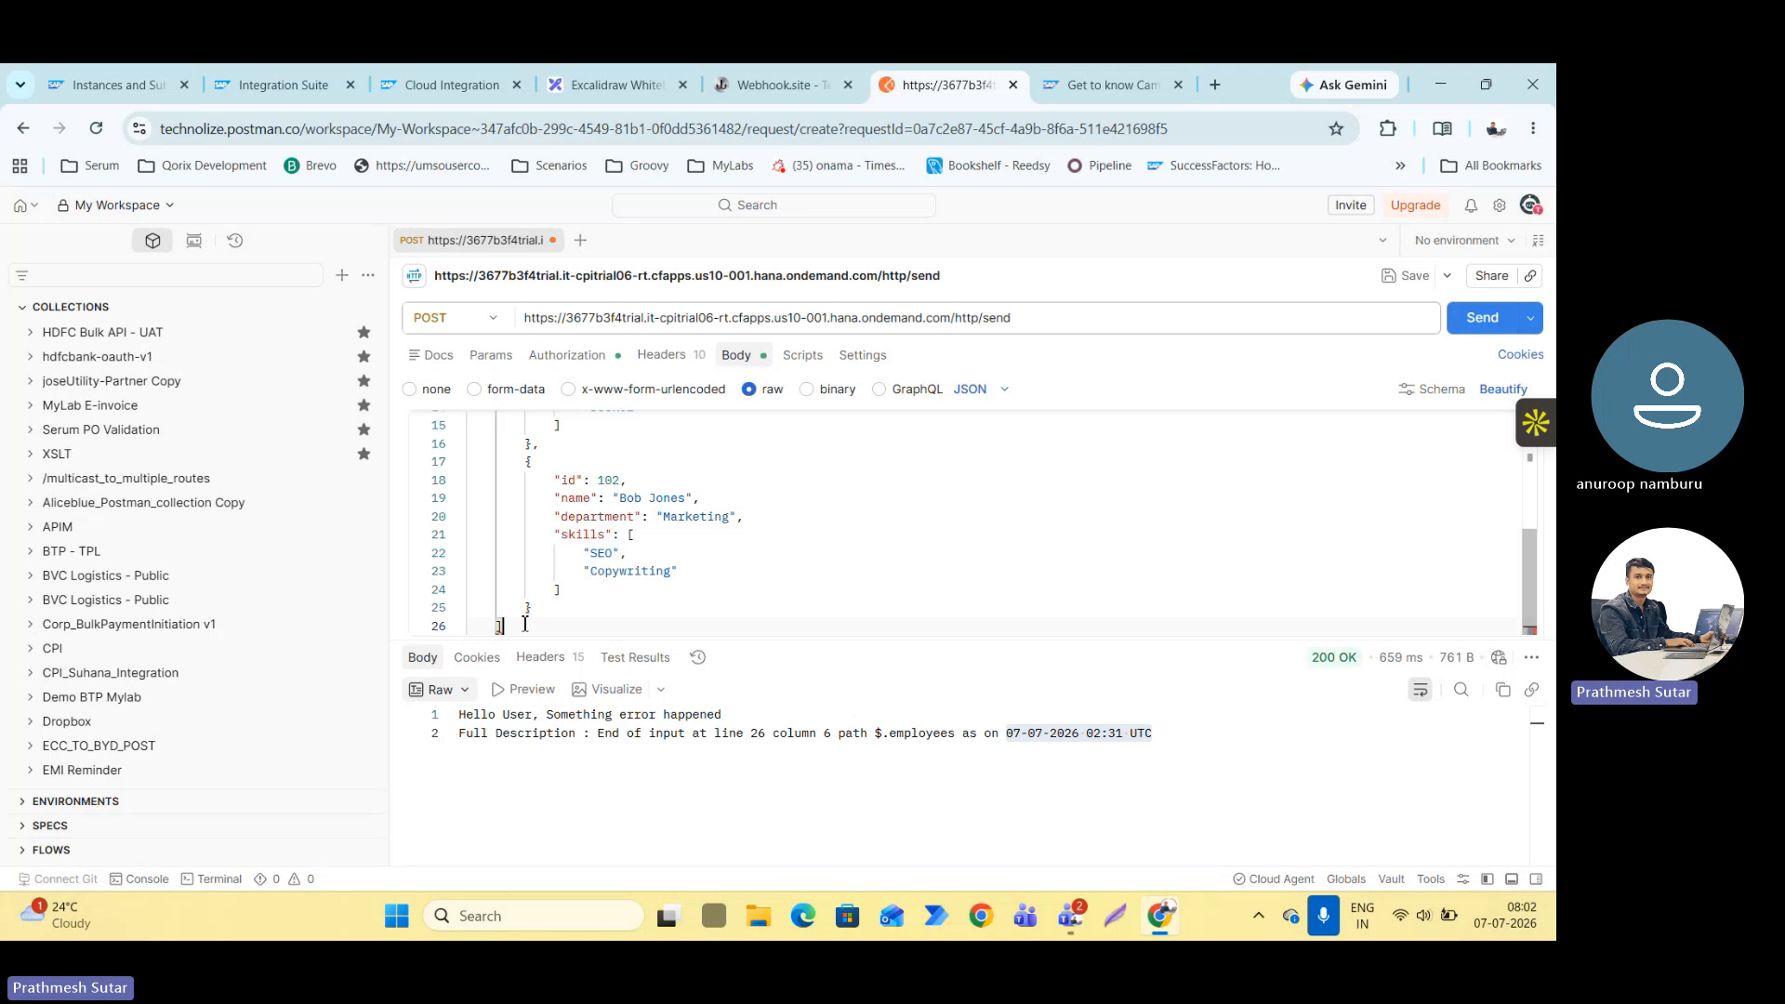
key(Return)
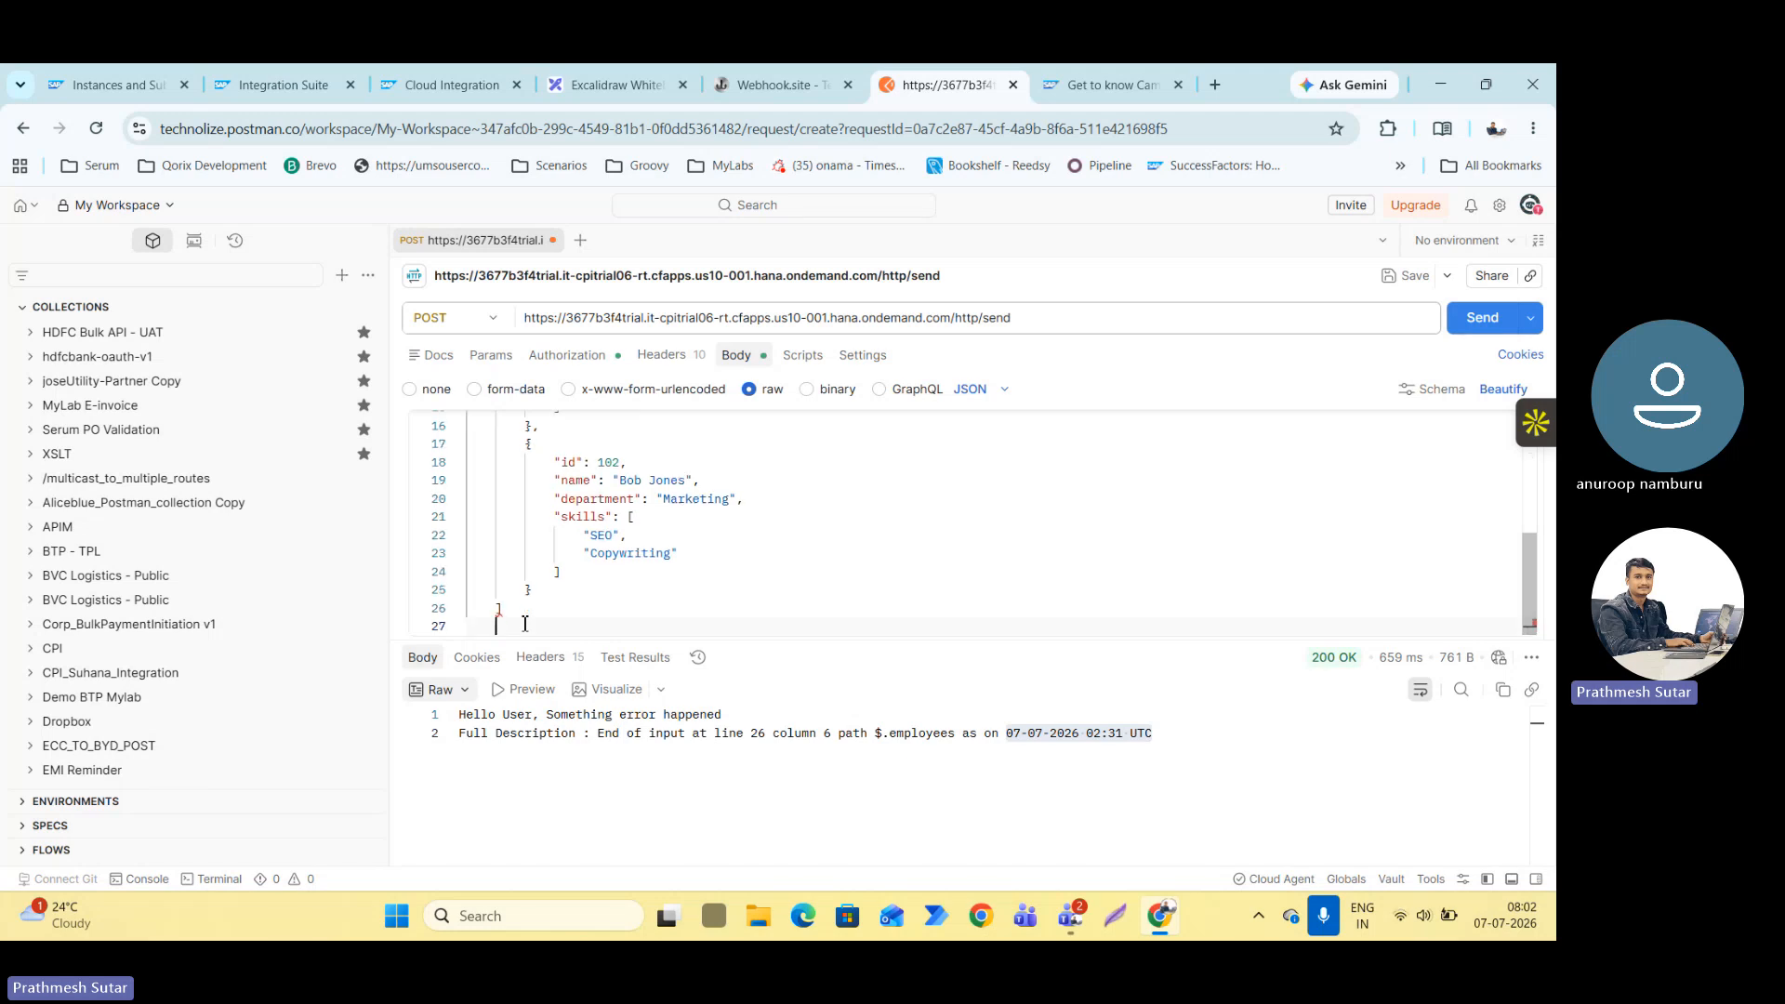
text(})
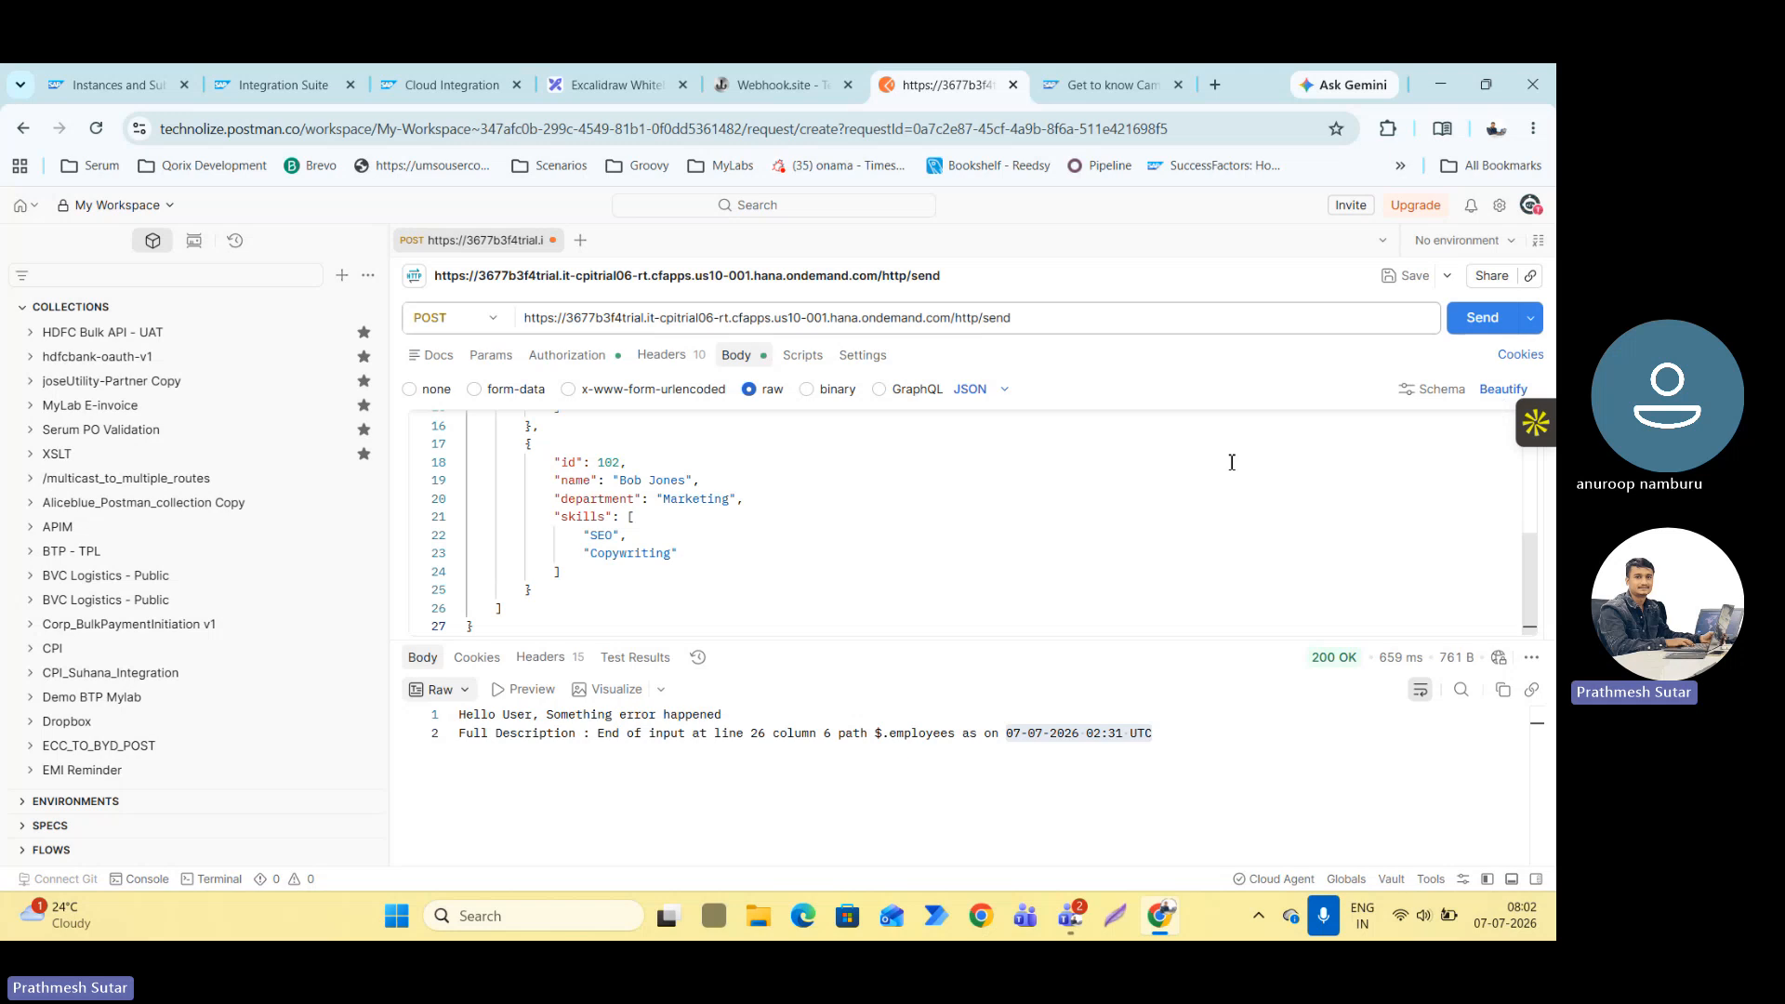
click(1480, 318)
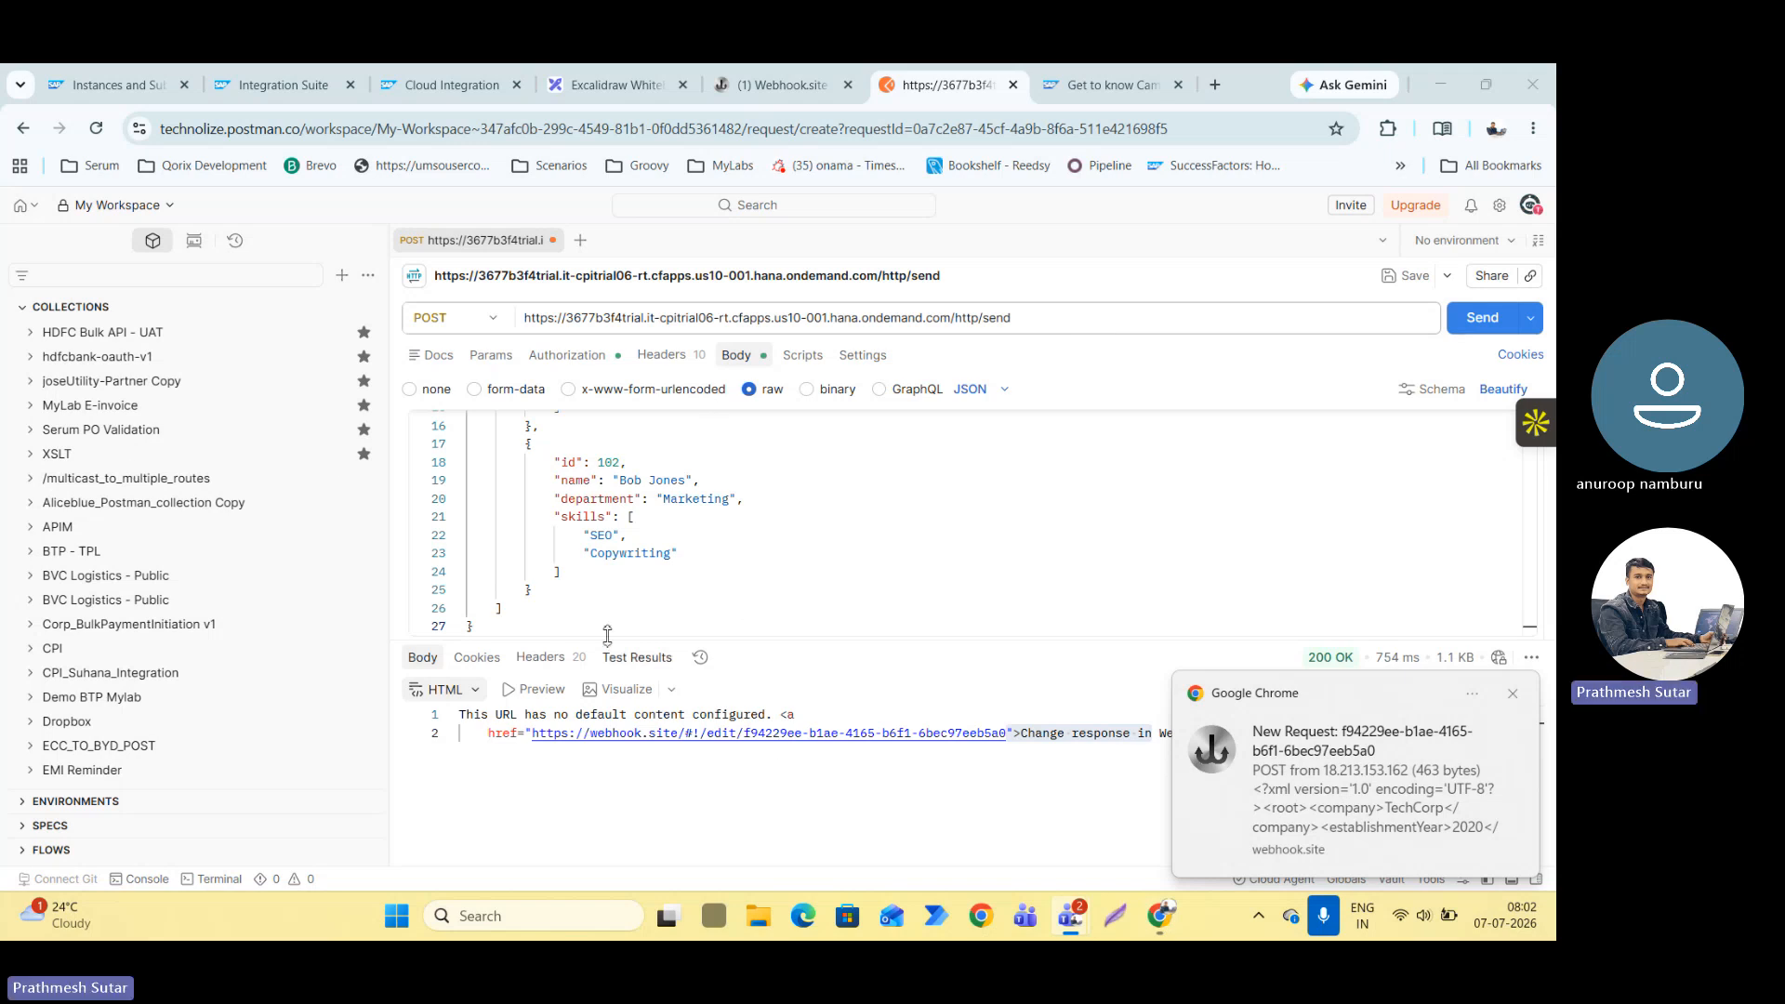
Switch to Webhook.site and examine the raw XML content of the newest received POST request.
click(776, 101)
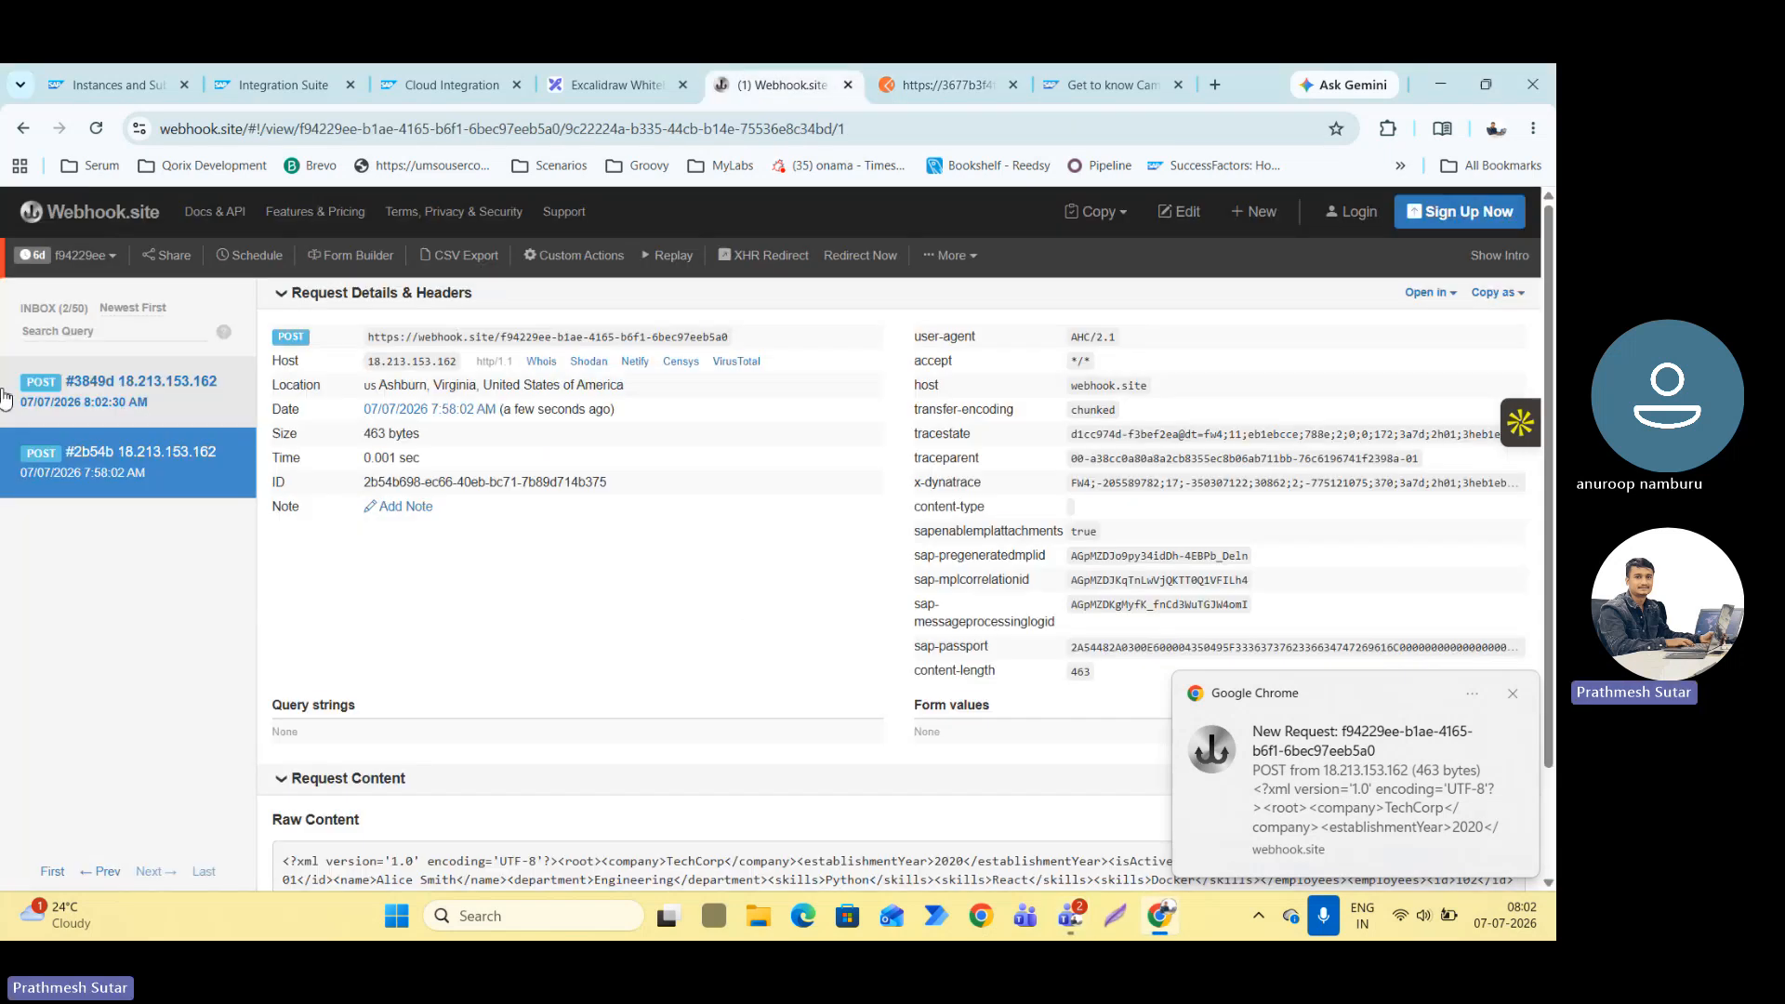
scroll(621, 729, down, 1)
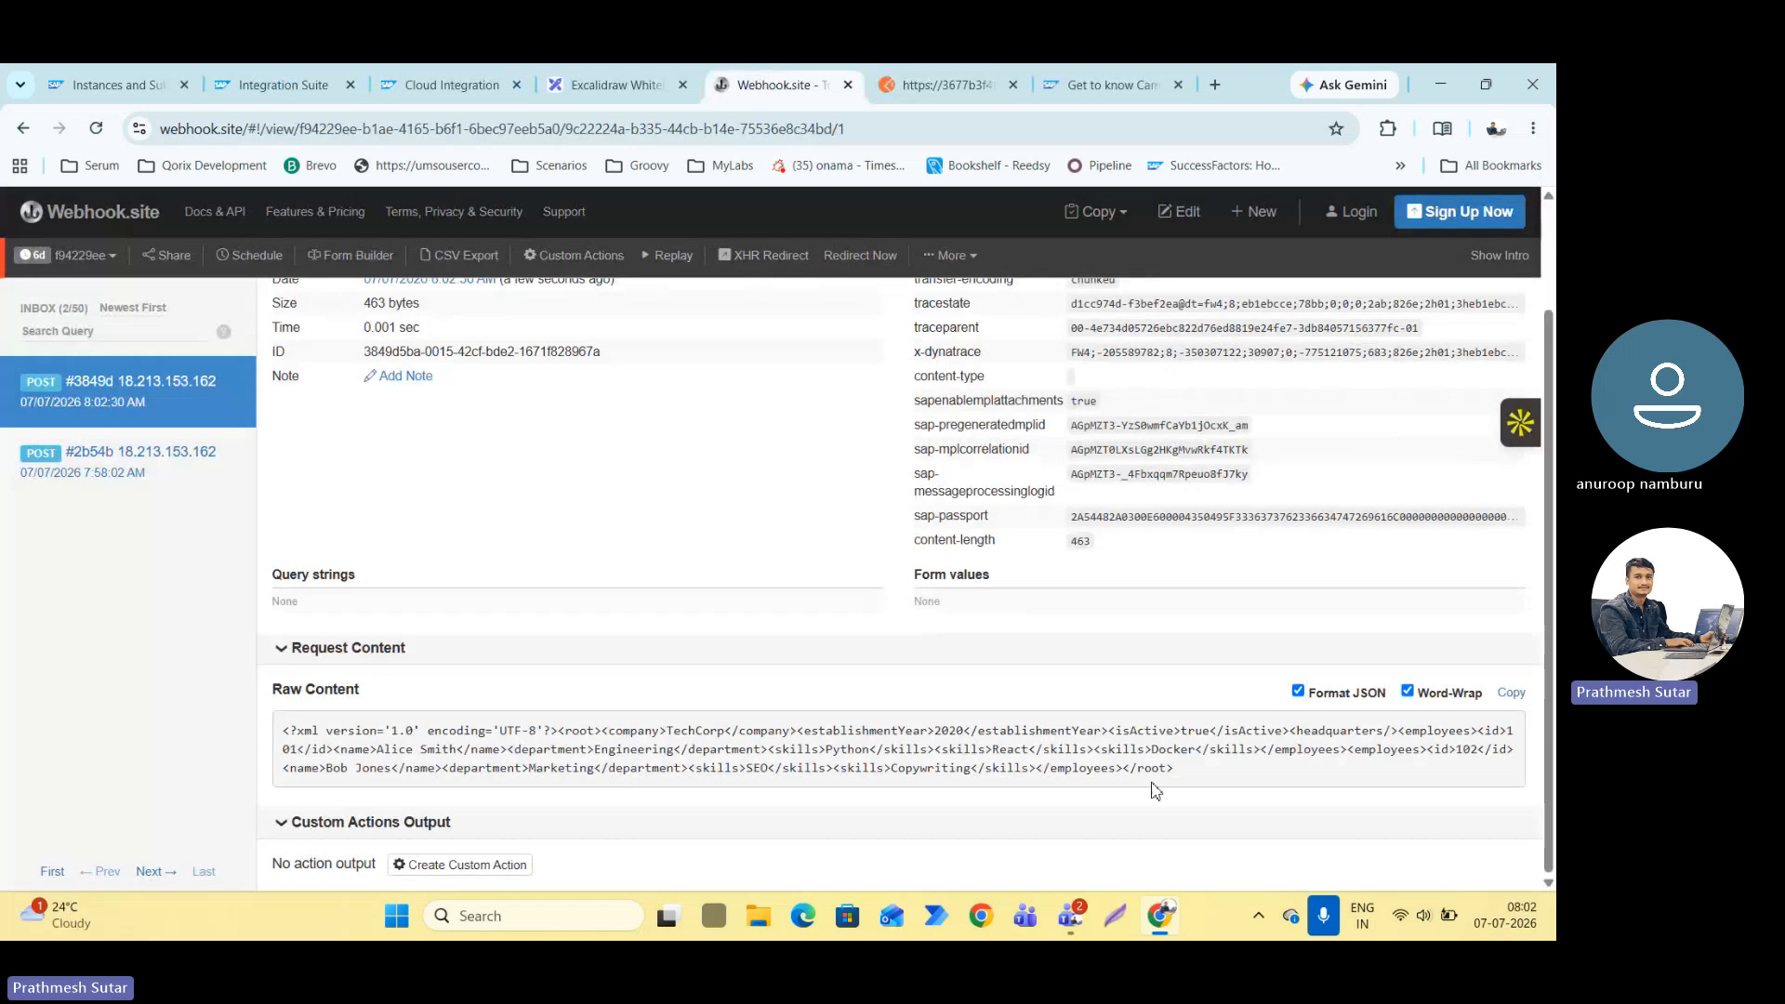
drag(1175, 780, 571, 722)
drag(457, 729, 1199, 782)
click(302, 734)
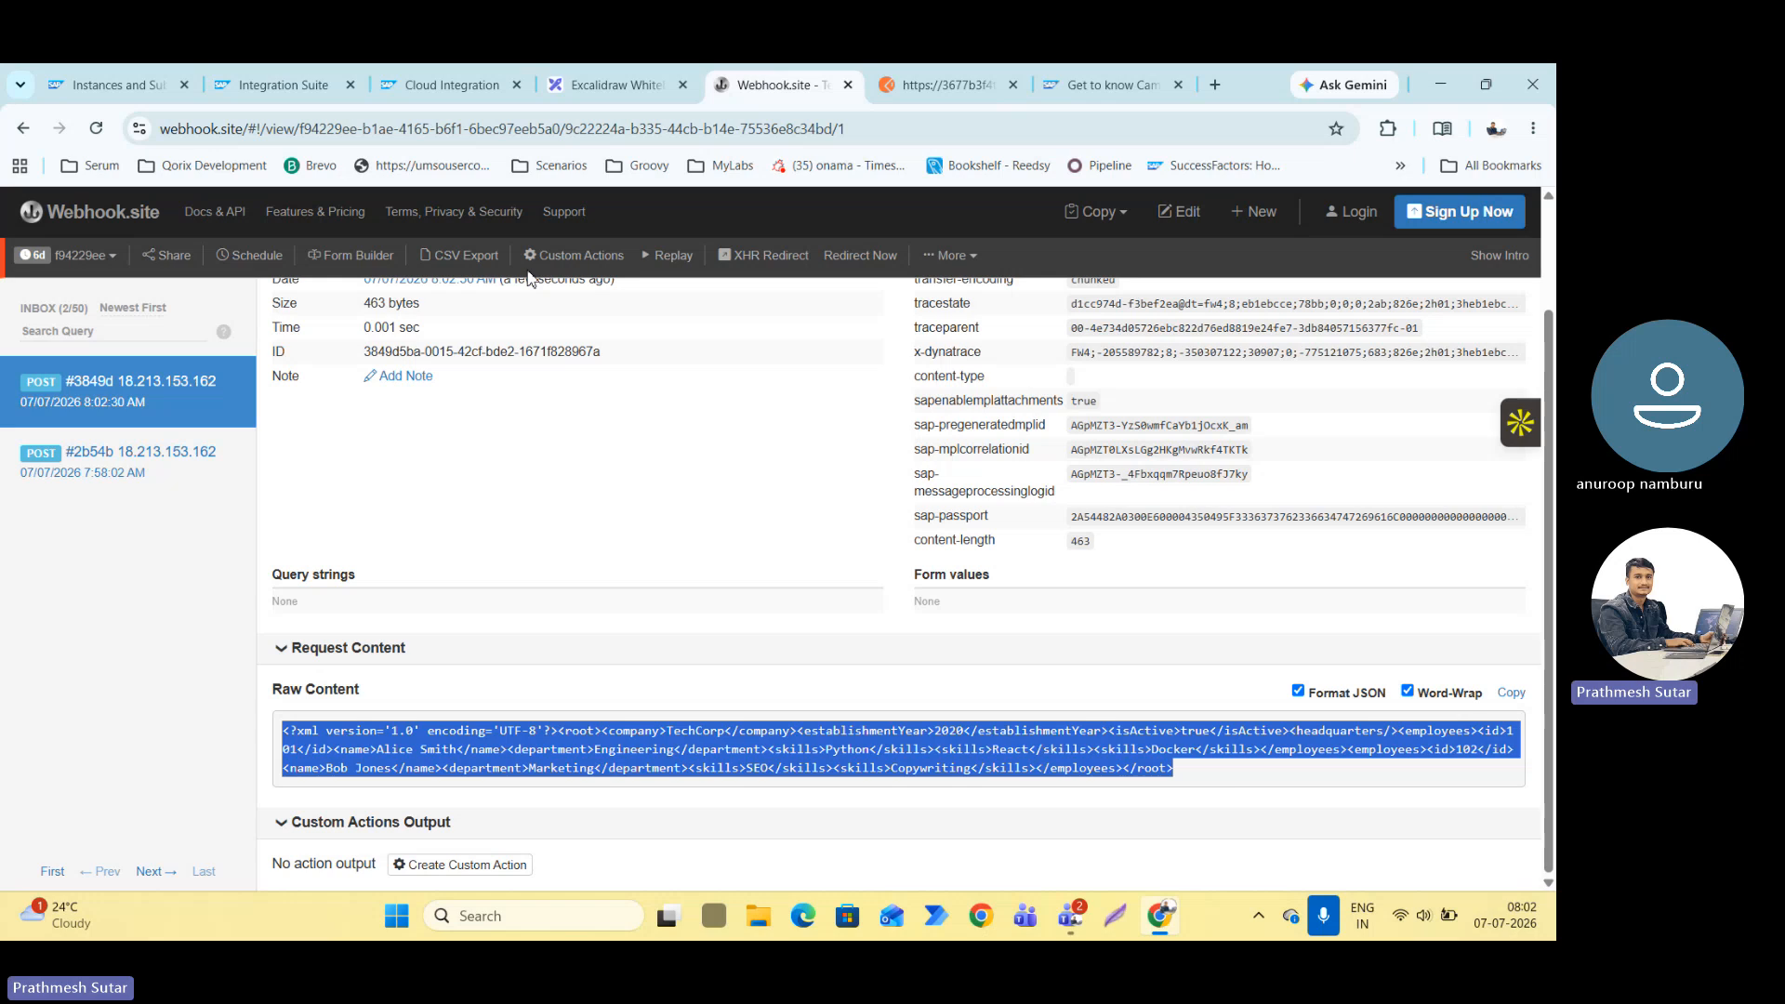
Switch back to Integration Suite and review the First_SAP_to_Non_SAP flow diagram with its main steps and exception subprocess.
click(223, 84)
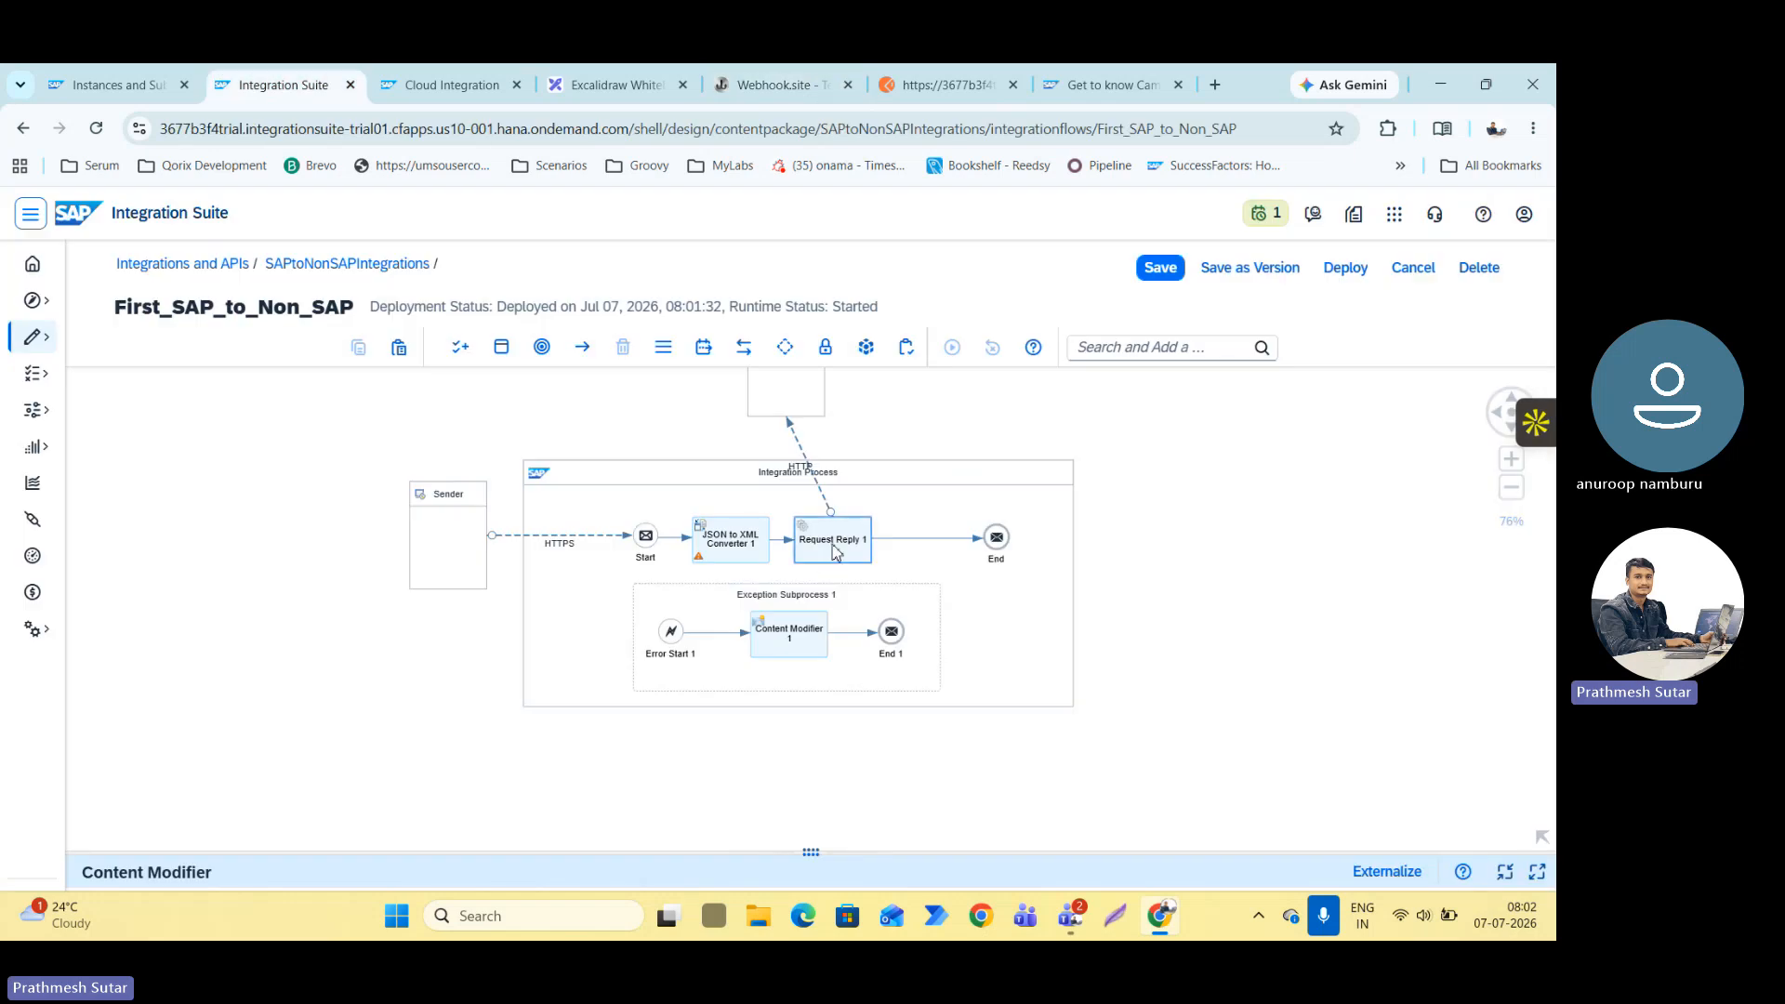
scroll(833, 546, up, 4)
scroll(825, 545, down, 5)
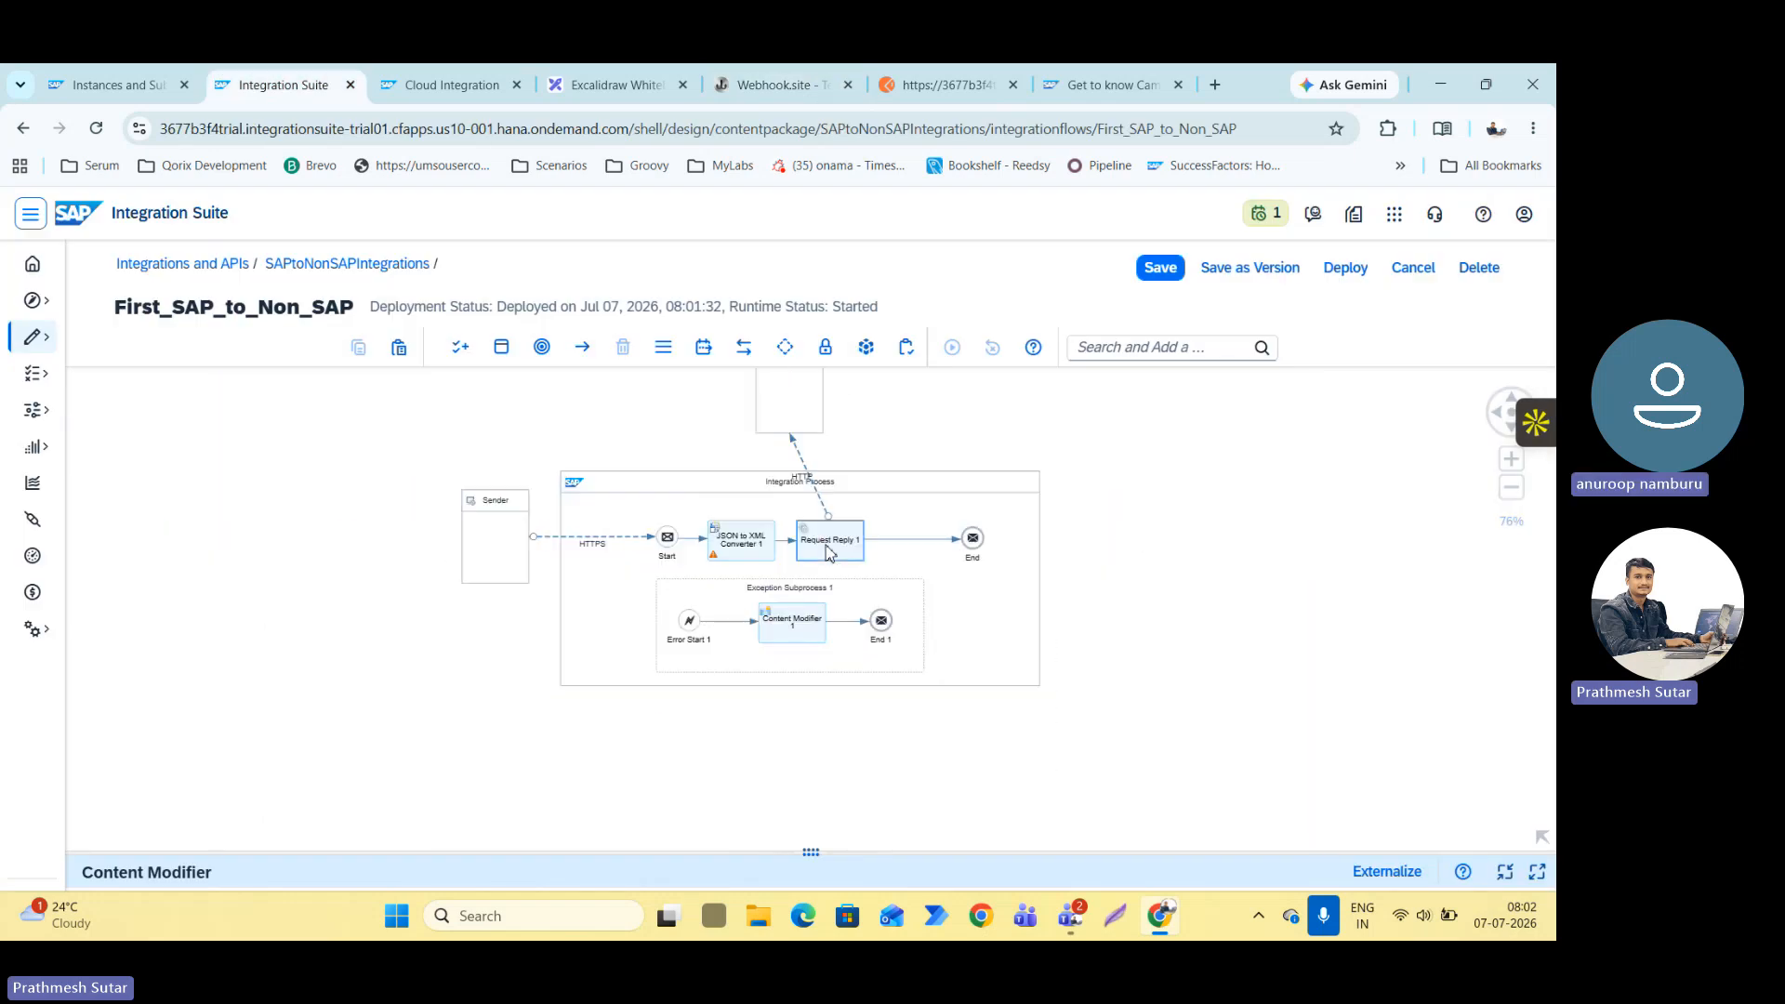
scroll(825, 544, up, 1)
scroll(797, 542, up, 2)
scroll(809, 539, down, 4)
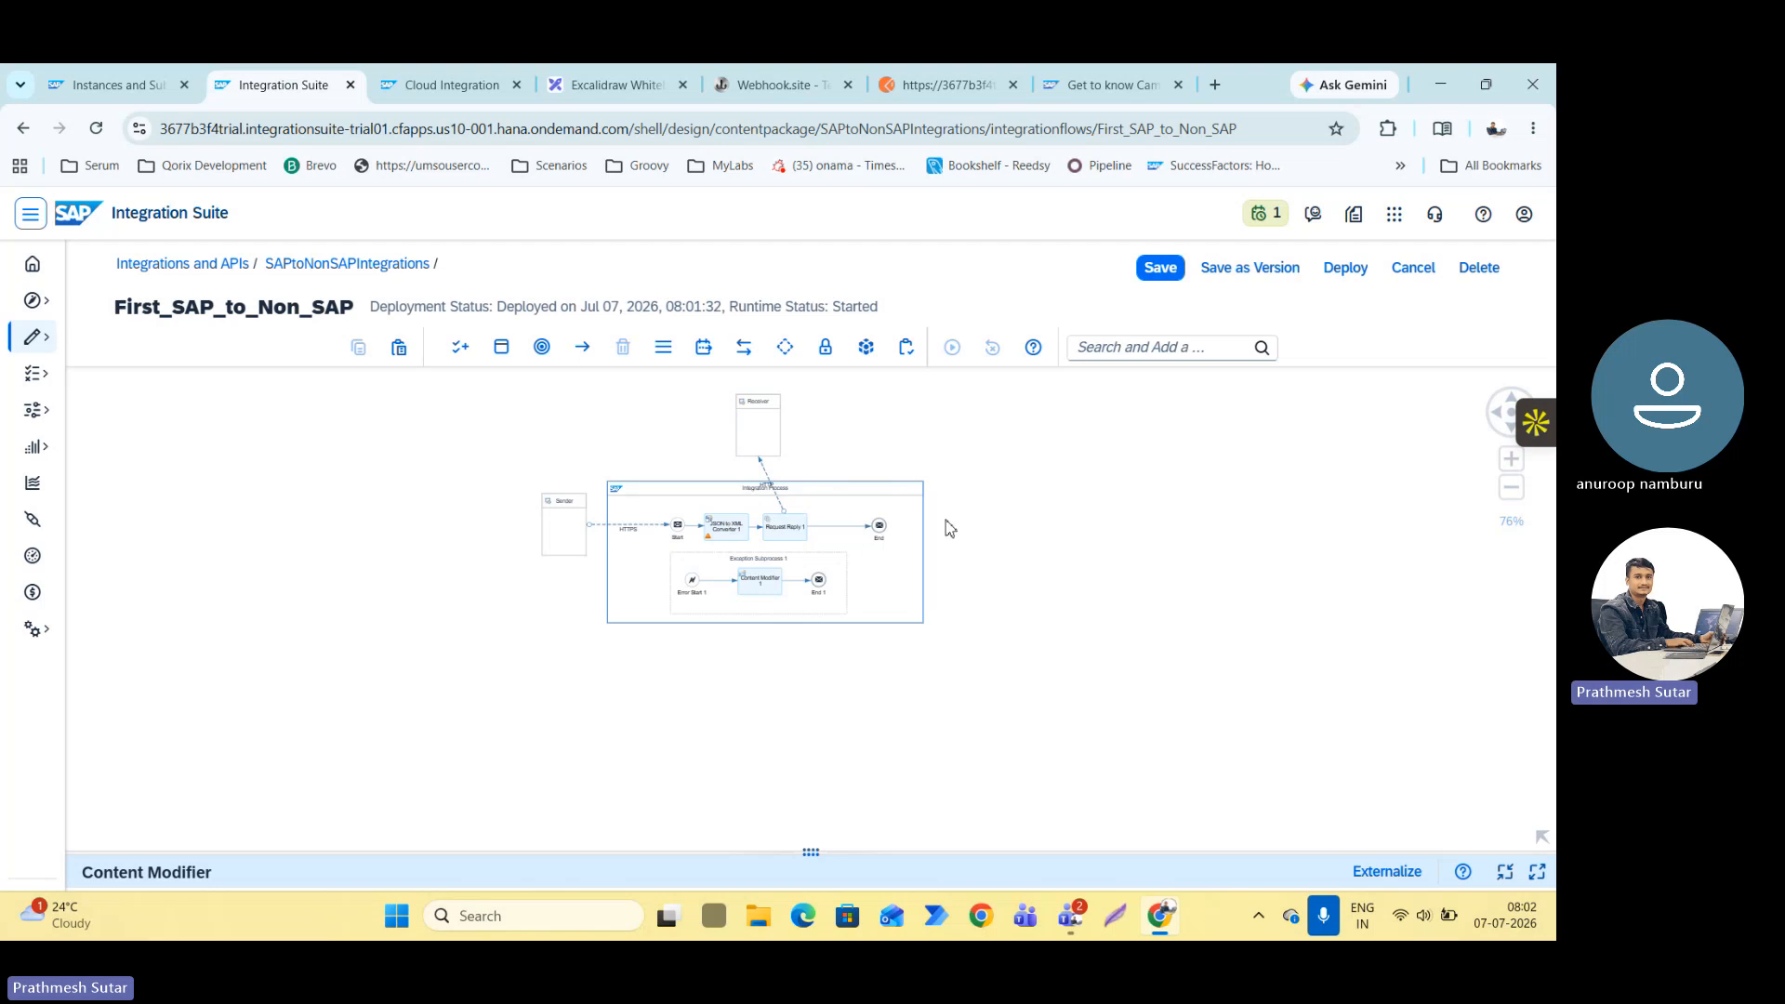
scroll(716, 536, up, 6)
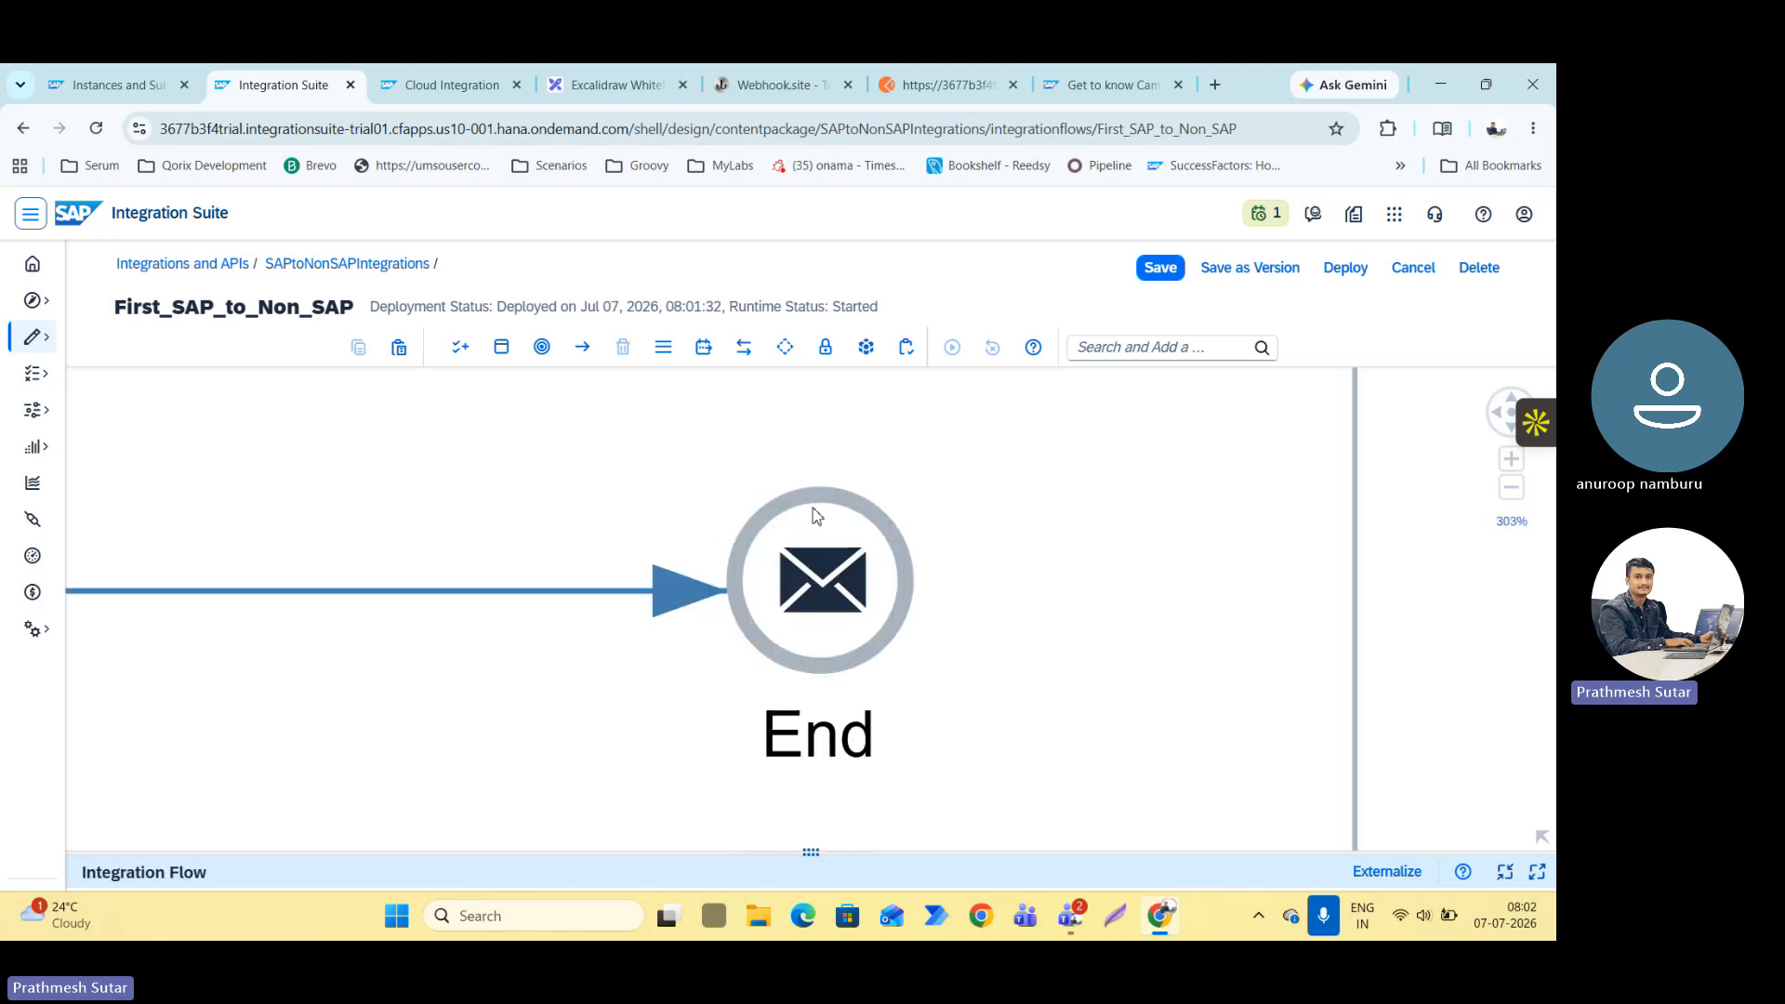
scroll(781, 522, down, 2)
scroll(751, 537, down, 8)
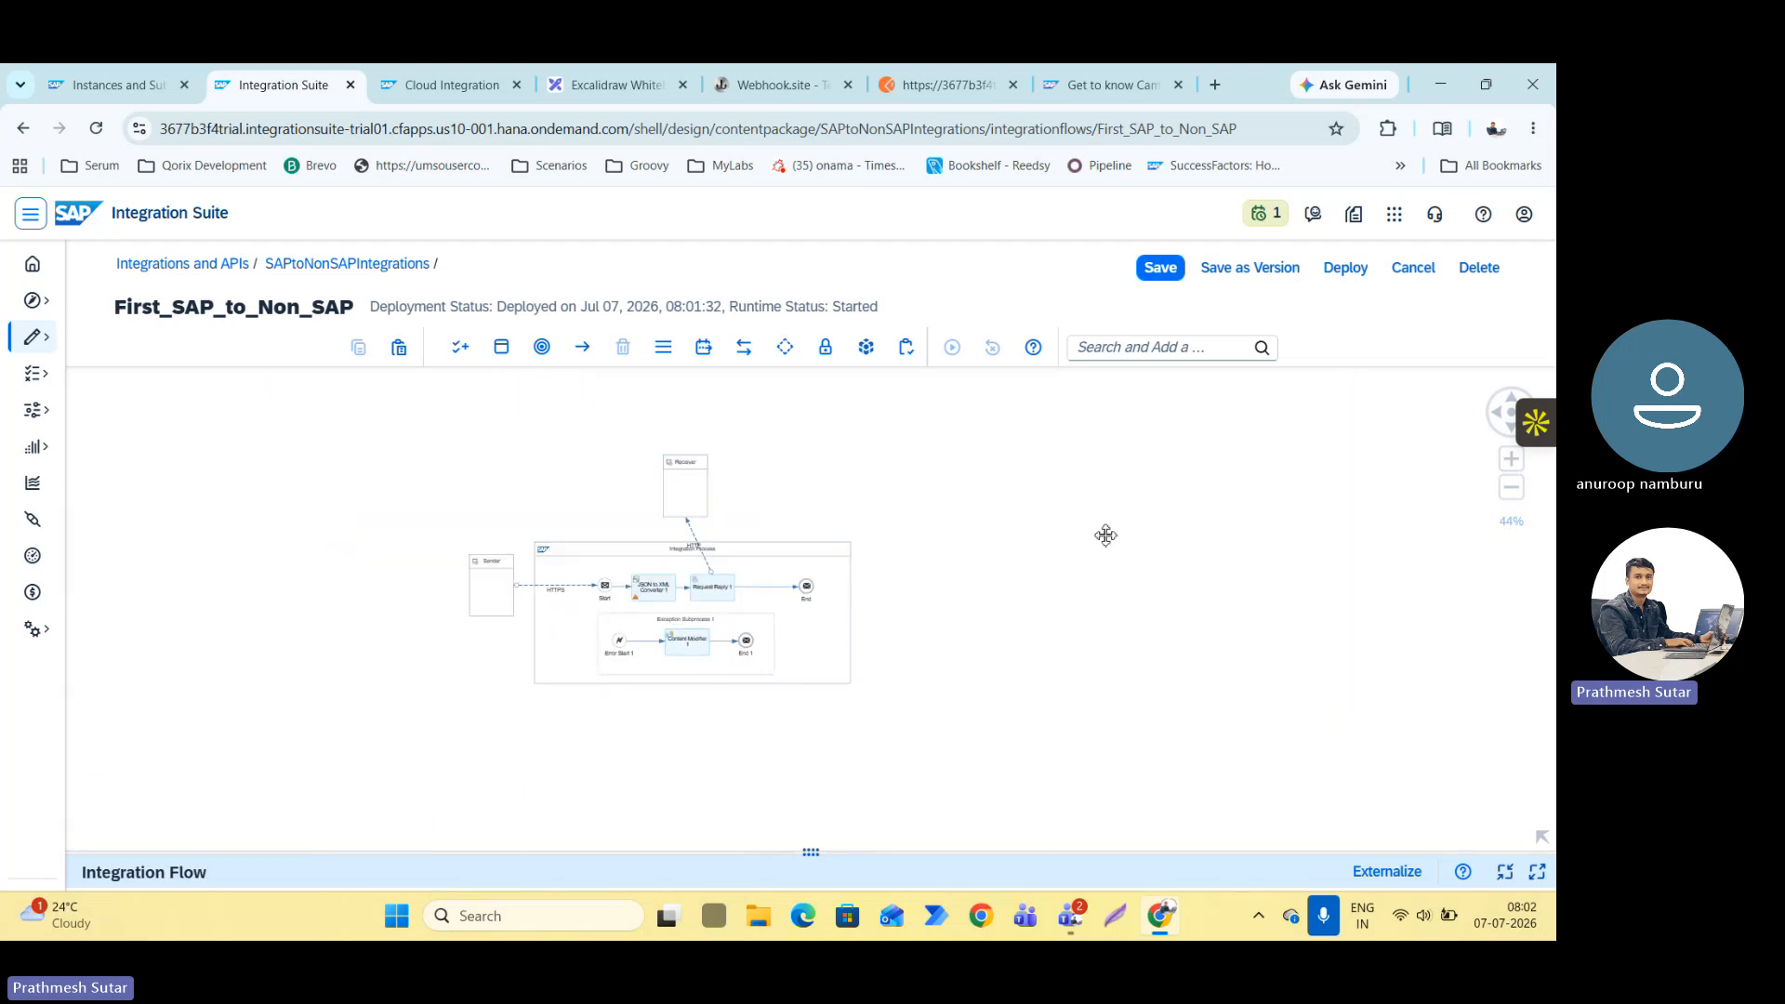
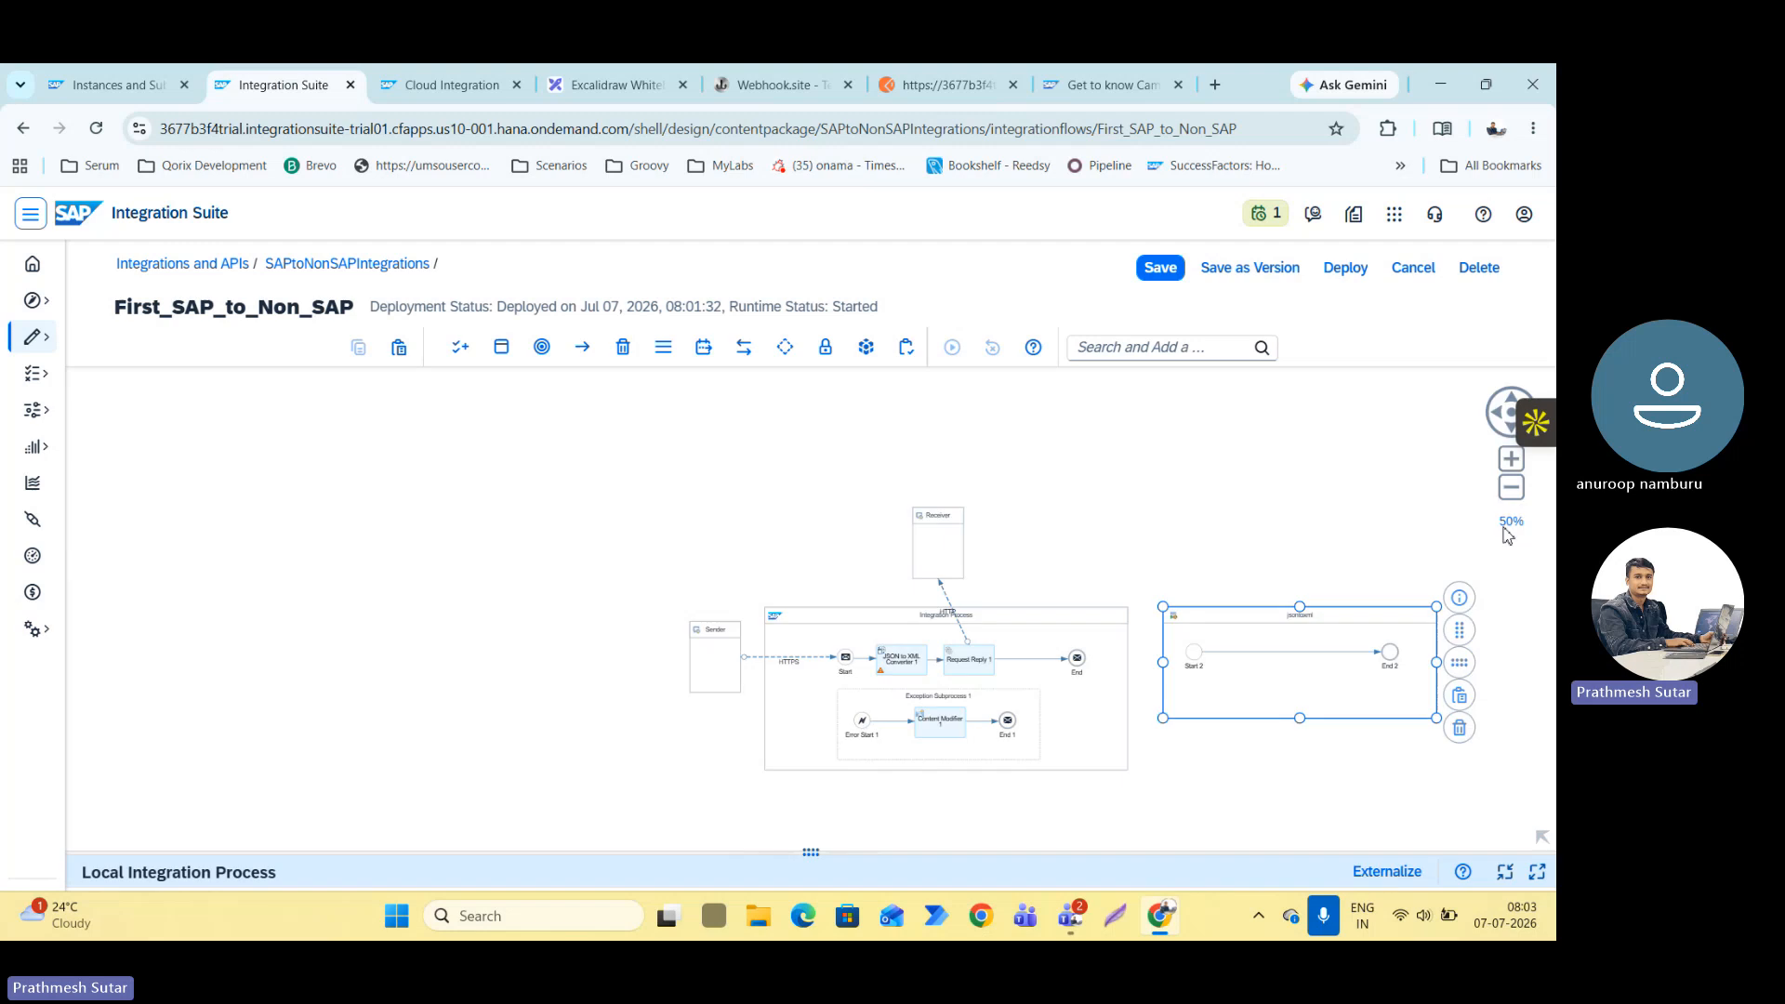
Delete the JSON to XML Converter from the main Integration Process.
click(1013, 563)
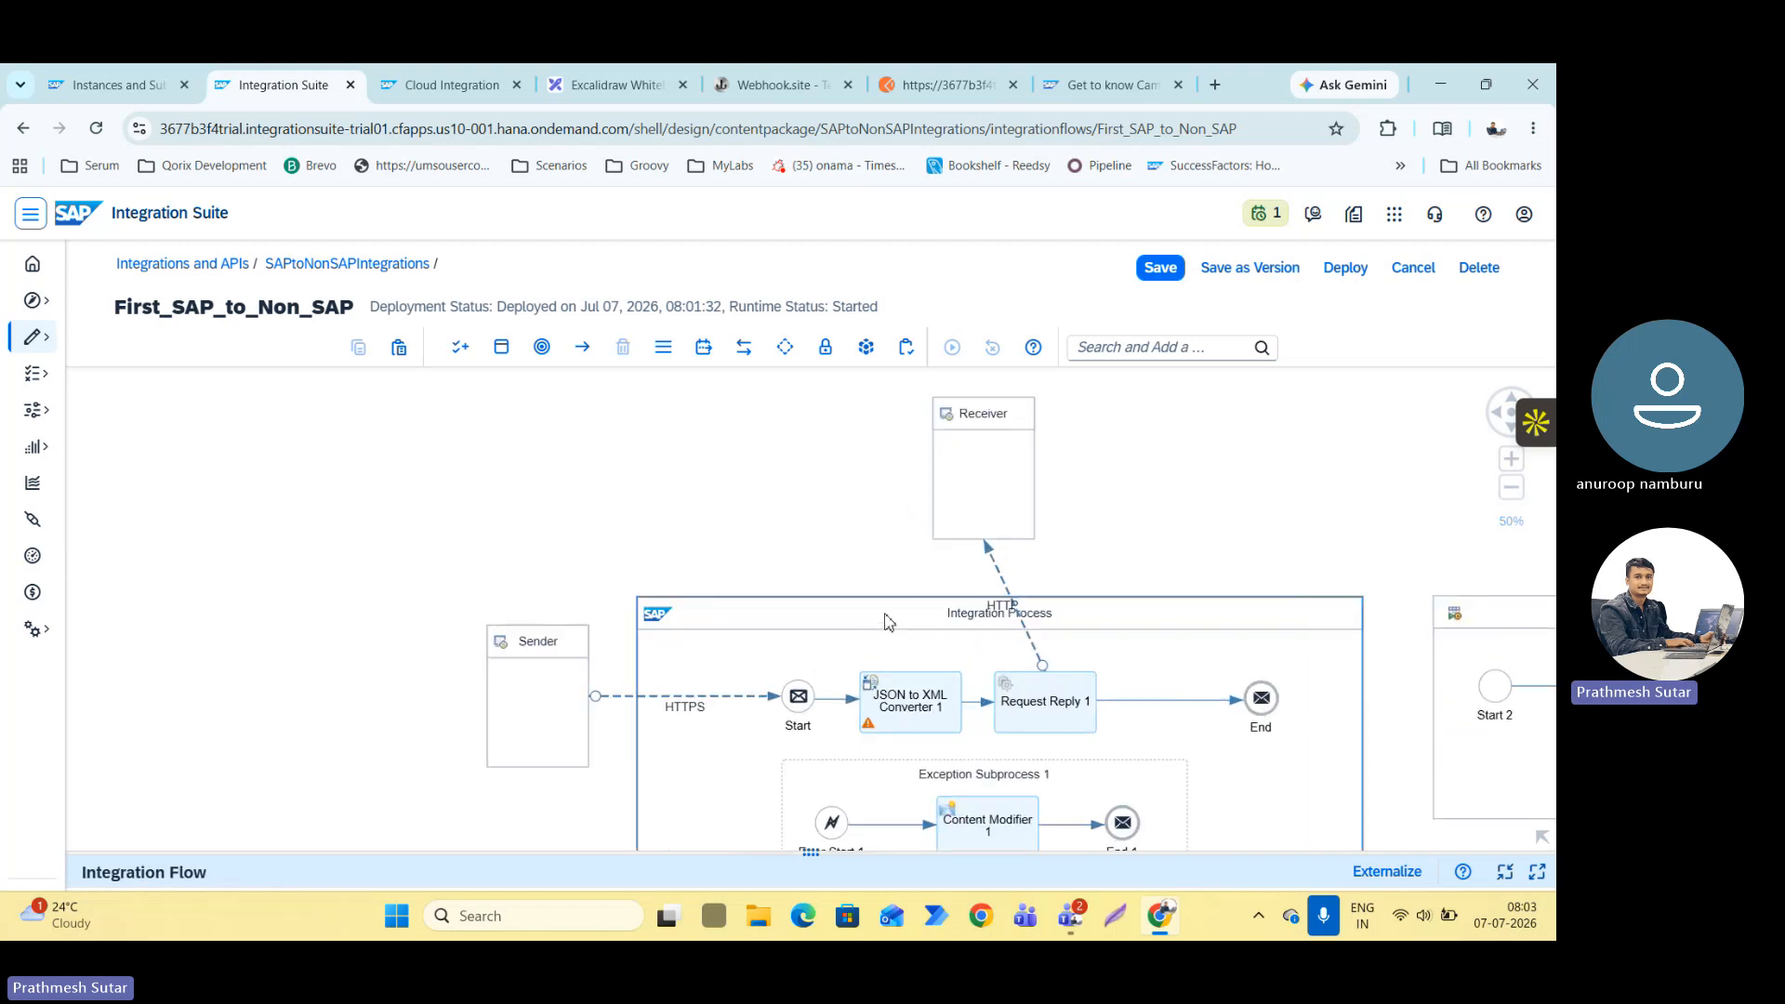
click(915, 714)
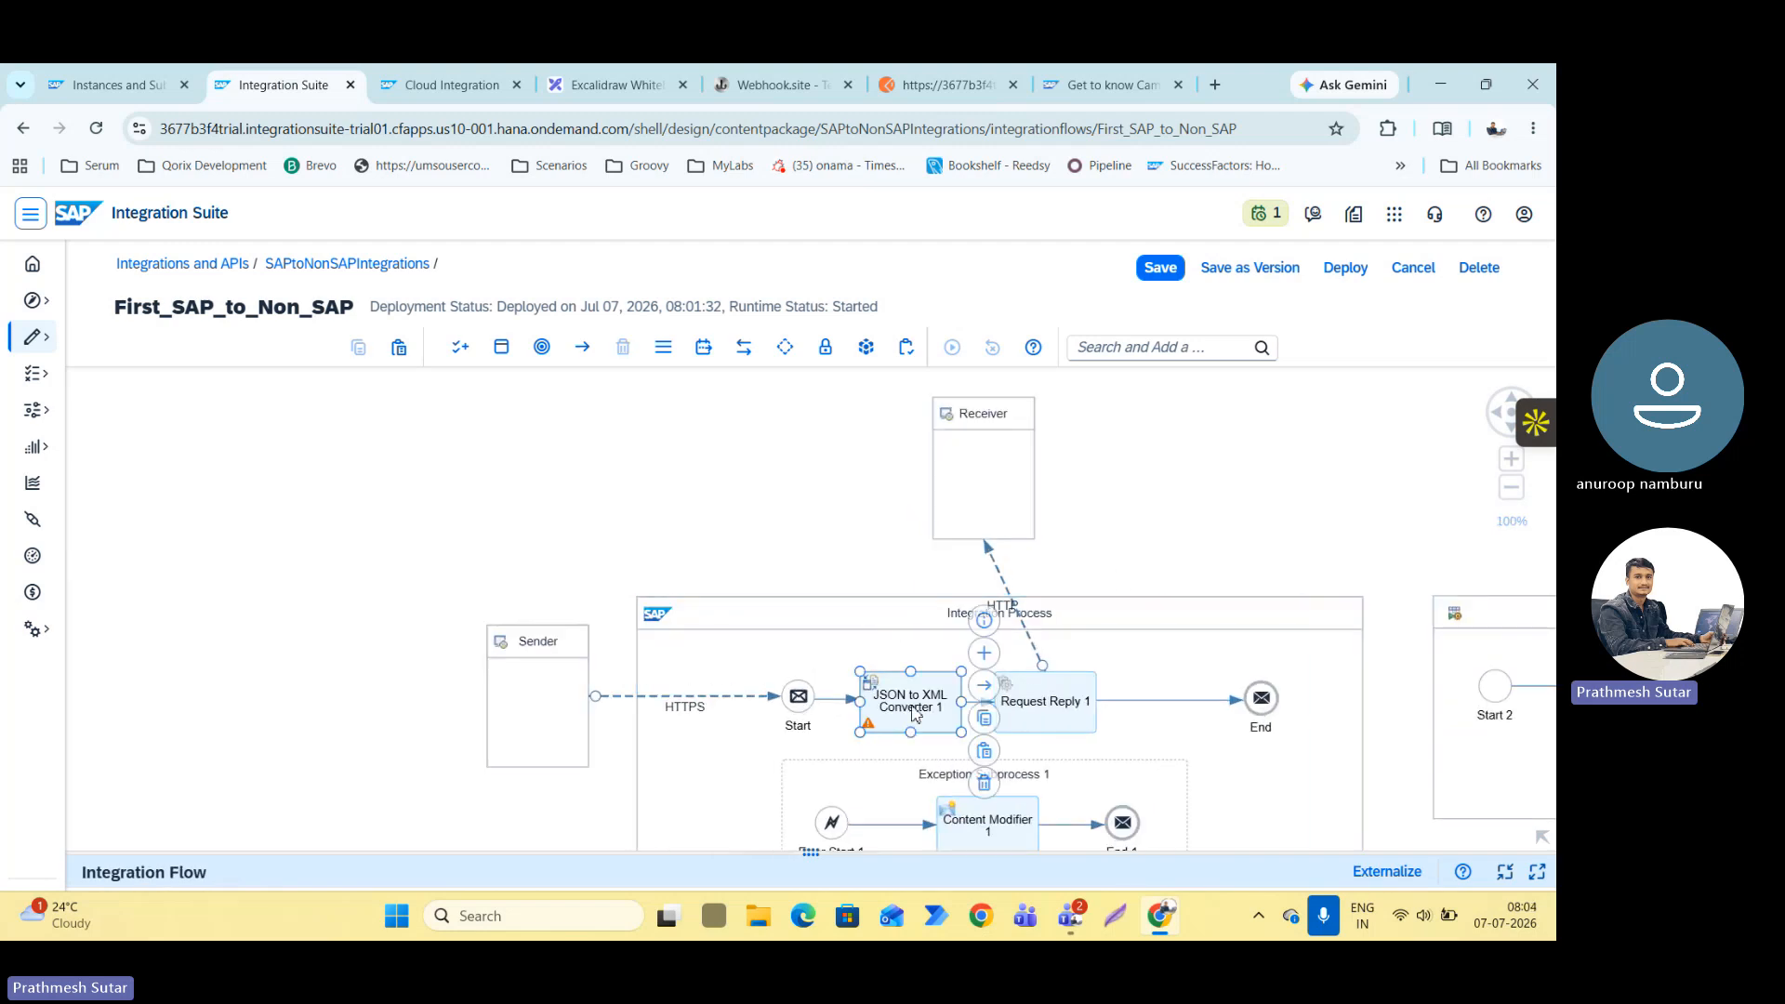
click(983, 782)
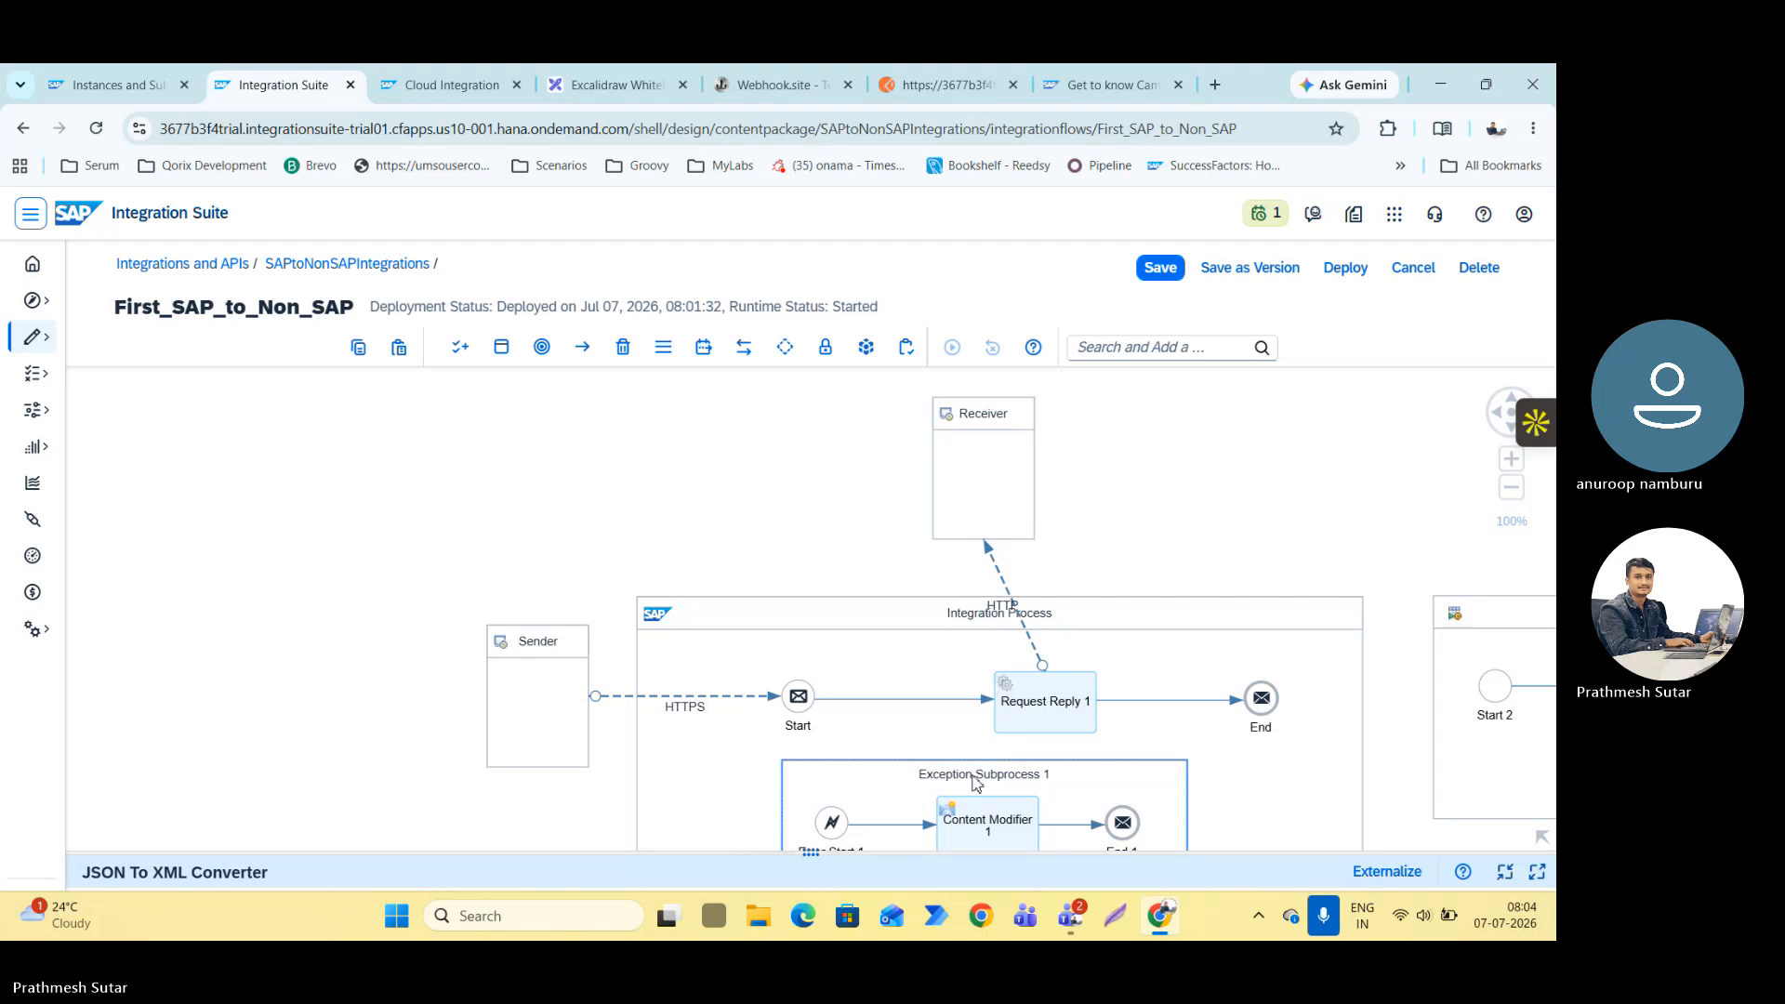
Reposition Request Reply 1 so that it lines up horizontally with the Start and End events.
drag(991, 713, 958, 693)
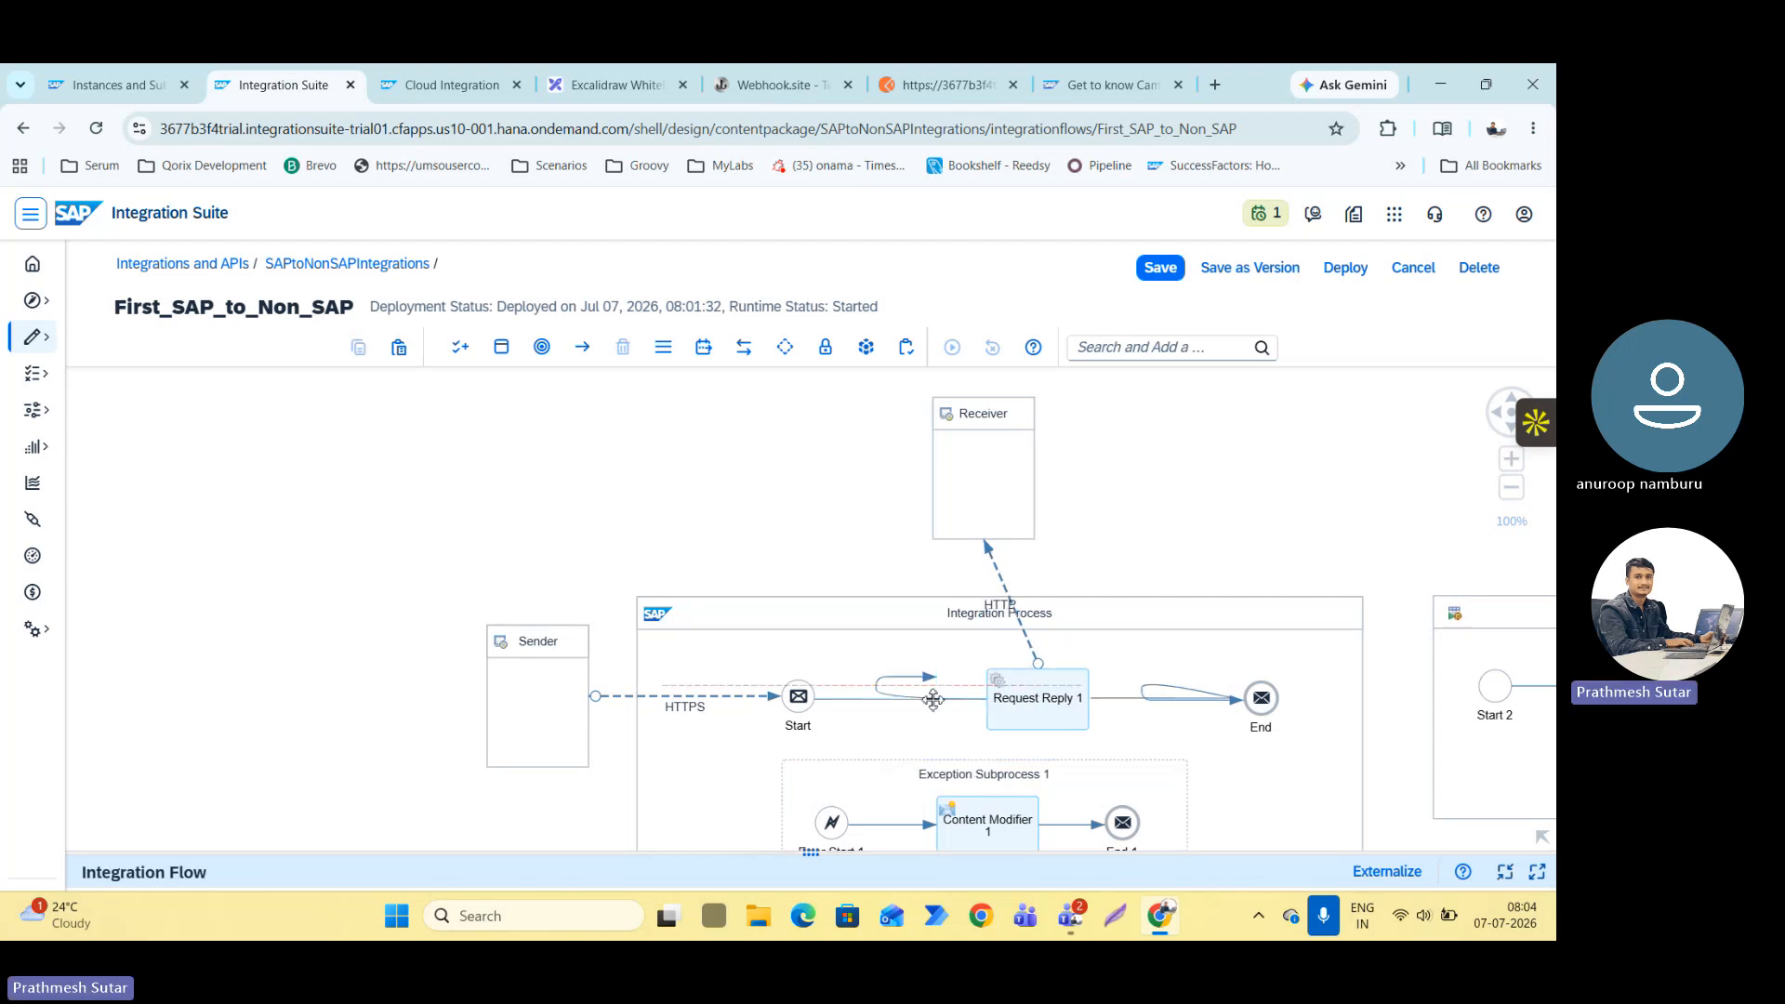
click(690, 568)
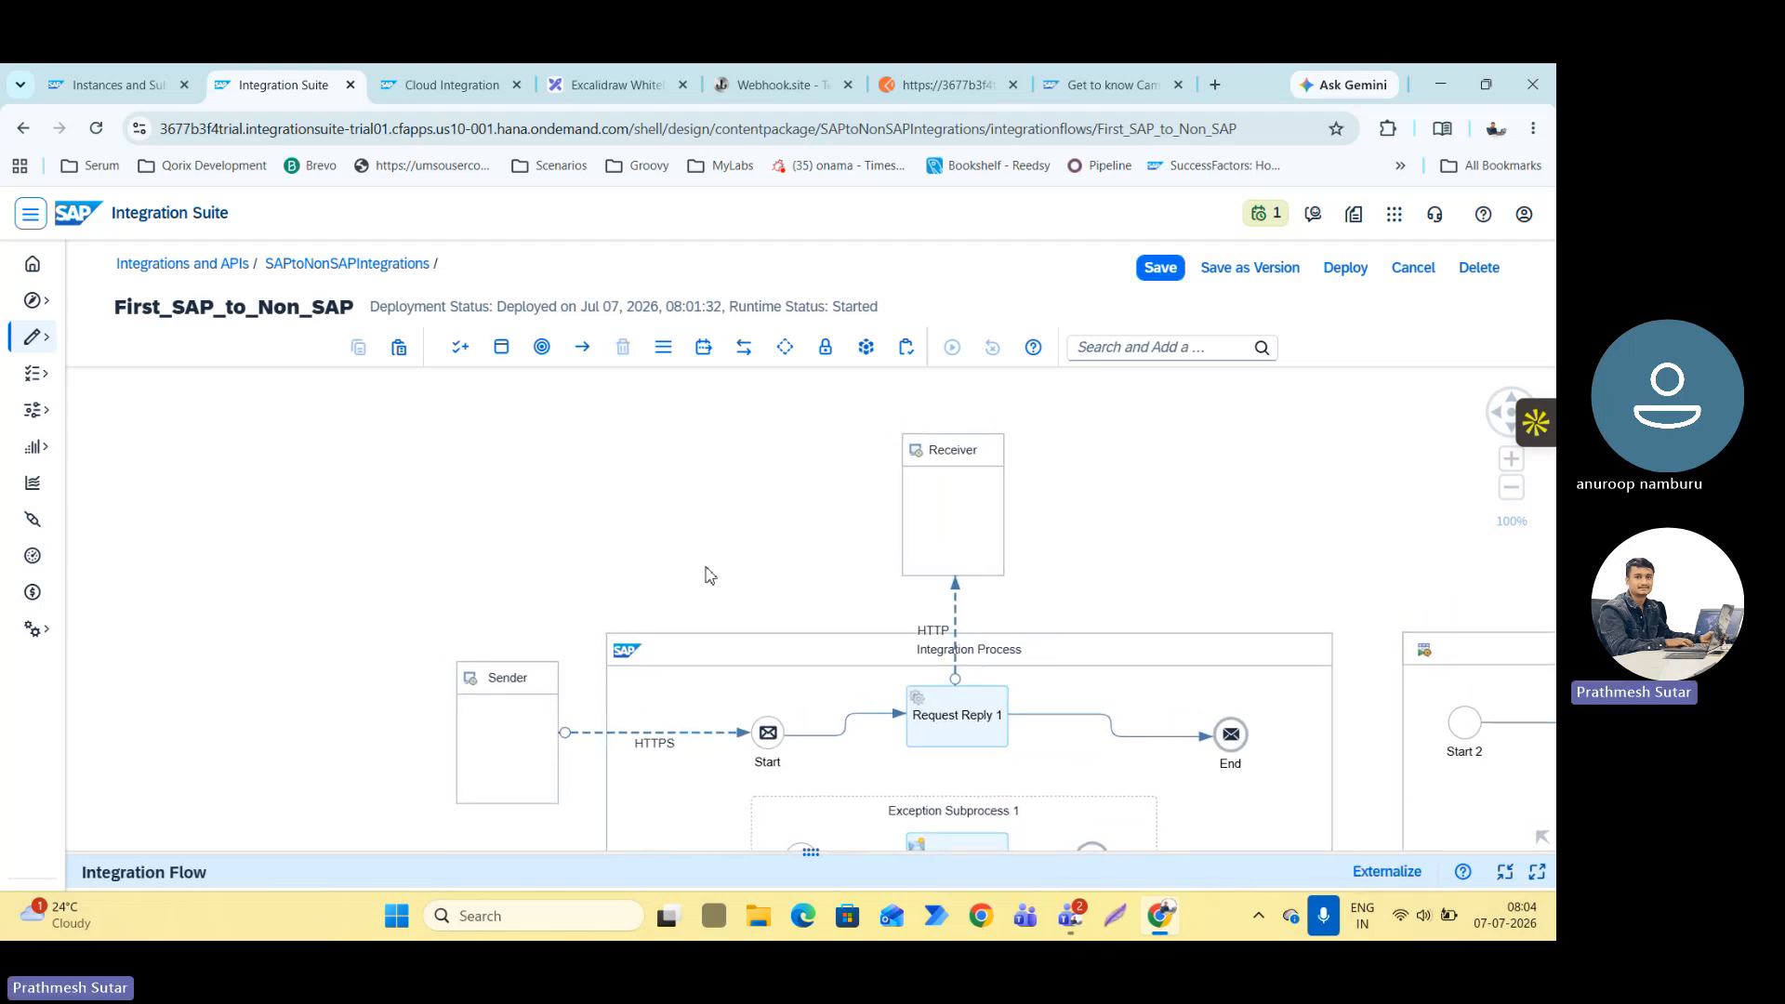
scroll(706, 569, down, 3)
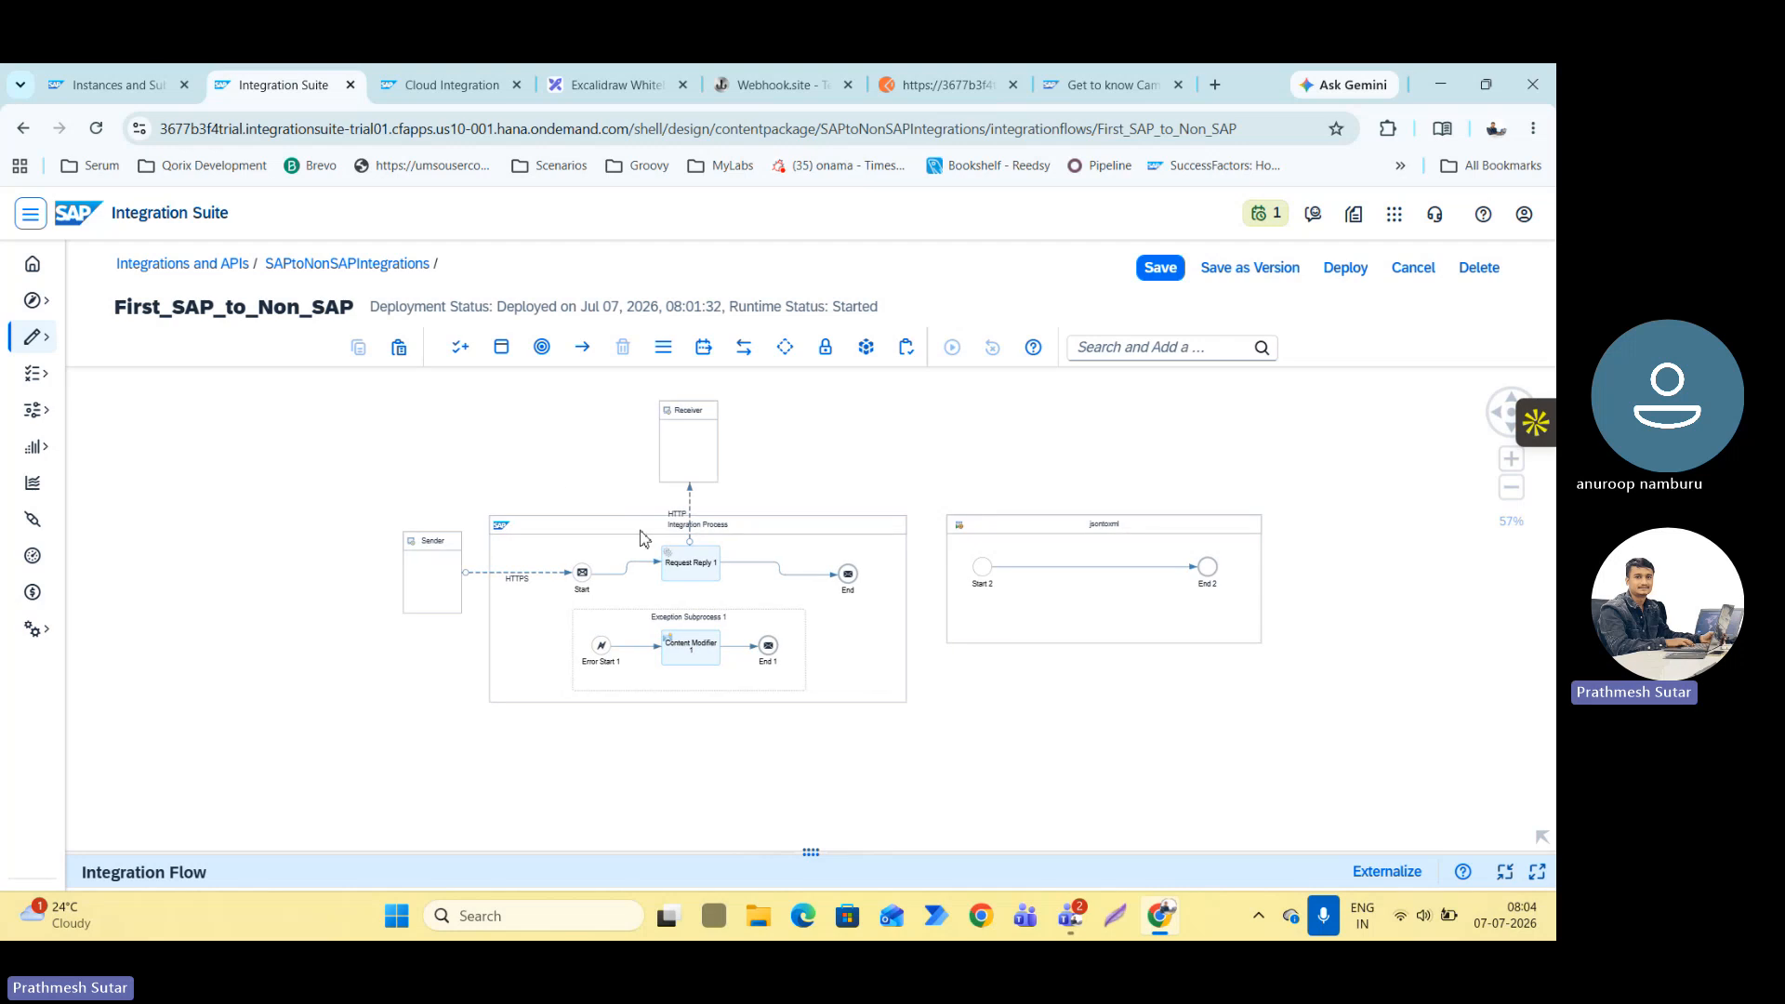
click(642, 539)
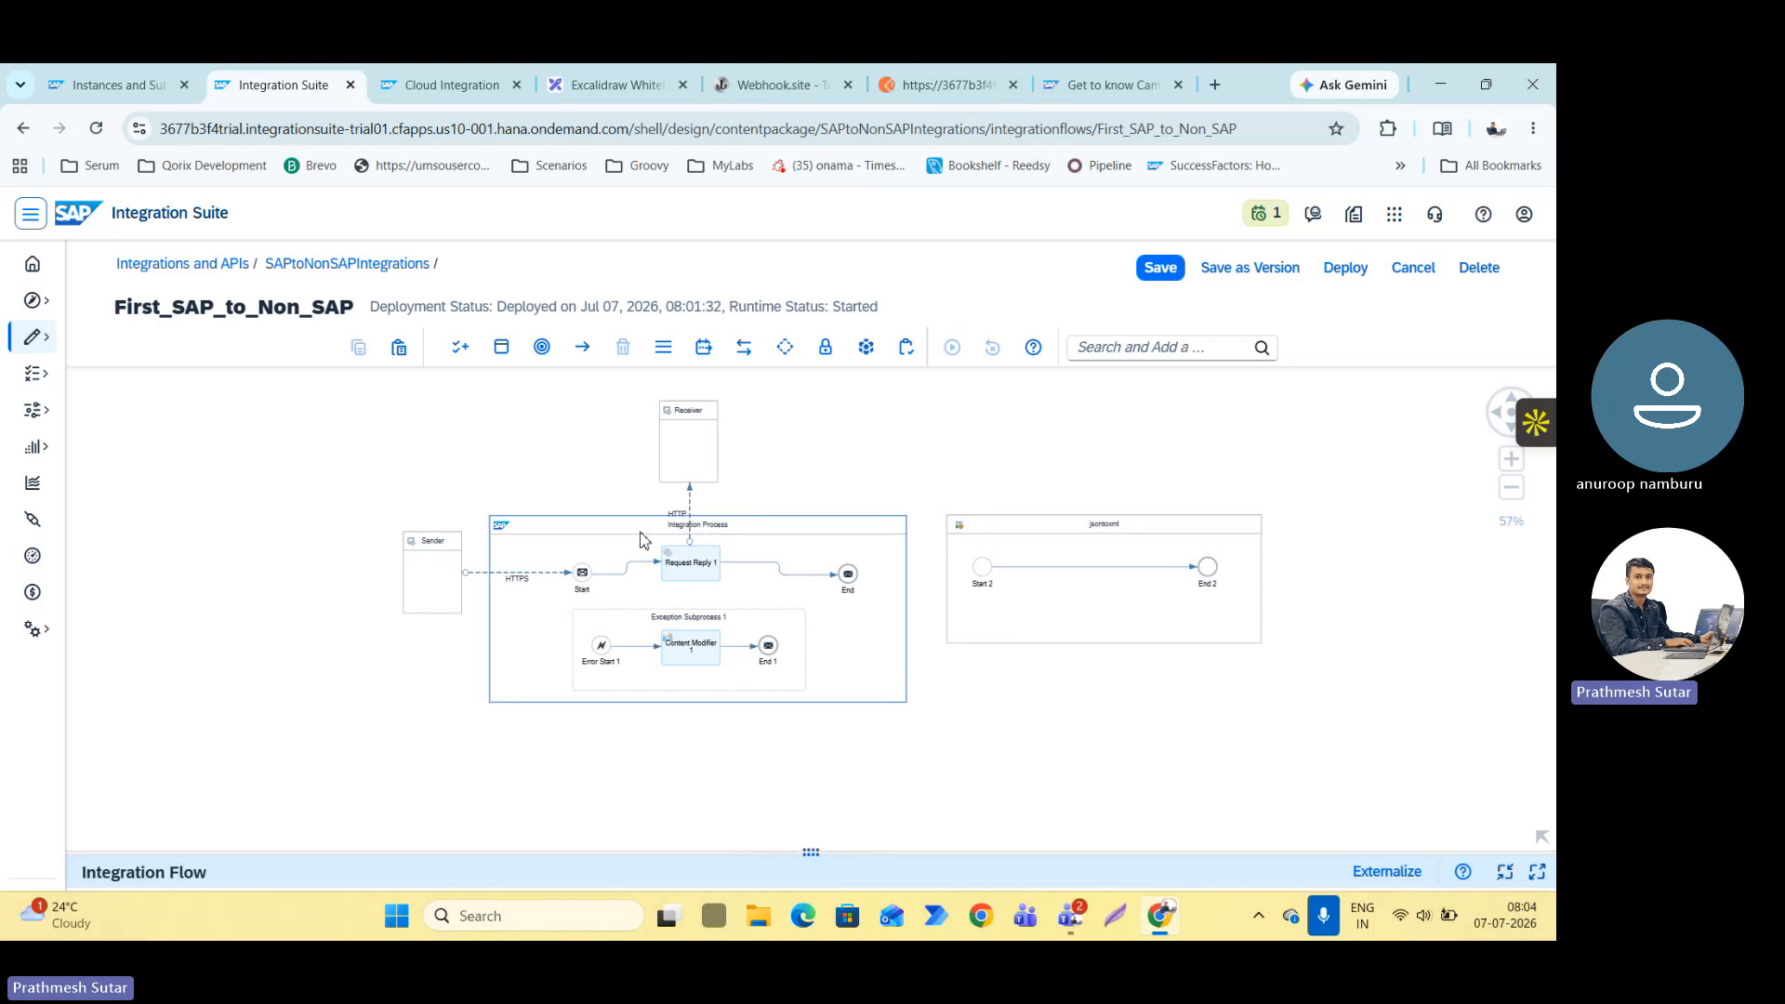
click(685, 551)
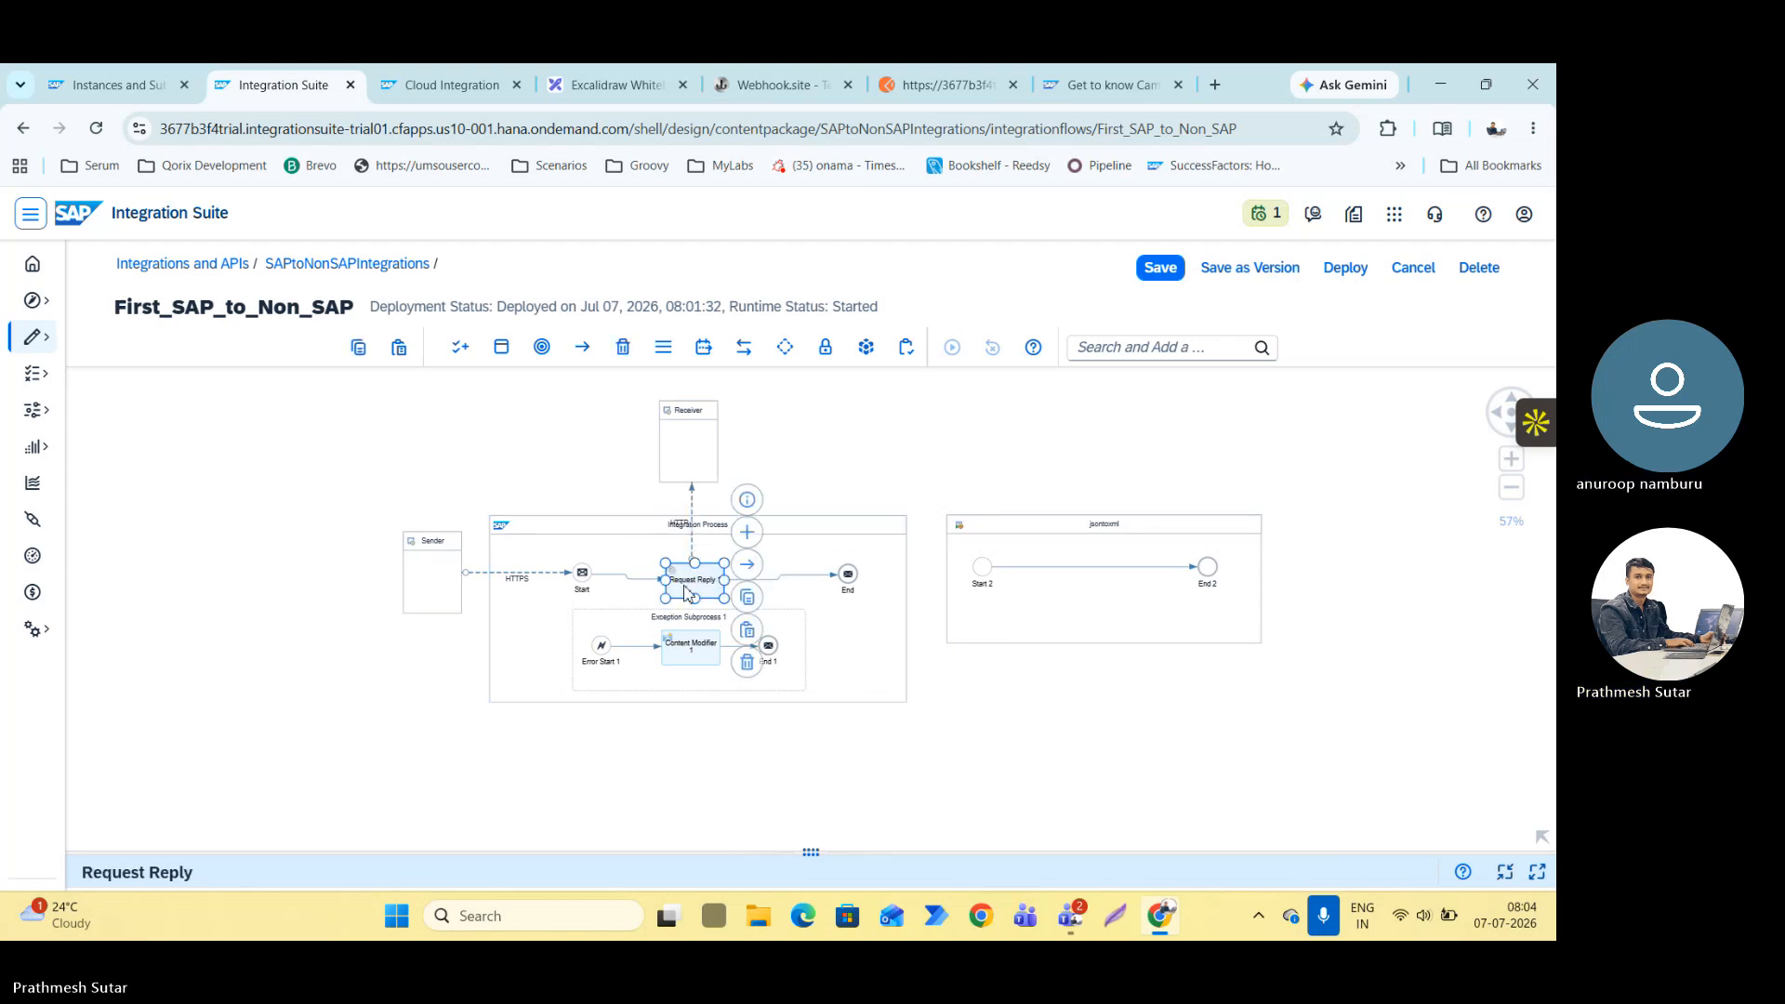
drag(685, 584, 689, 578)
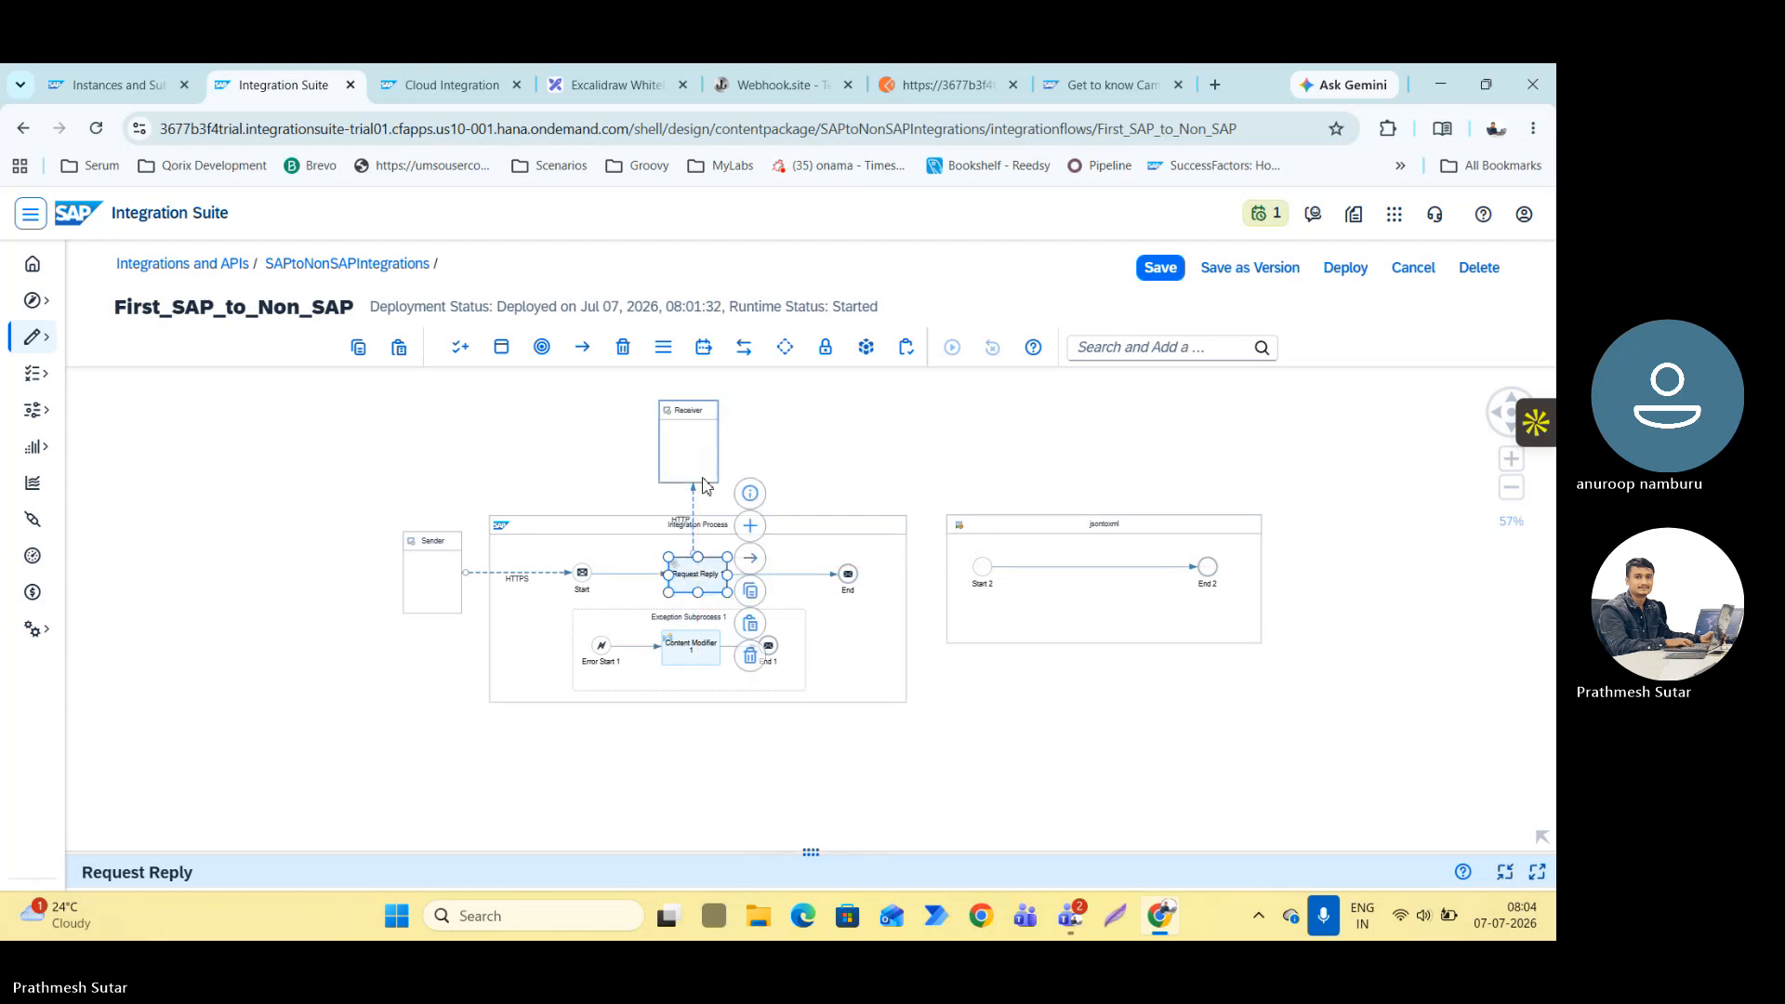
click(1106, 567)
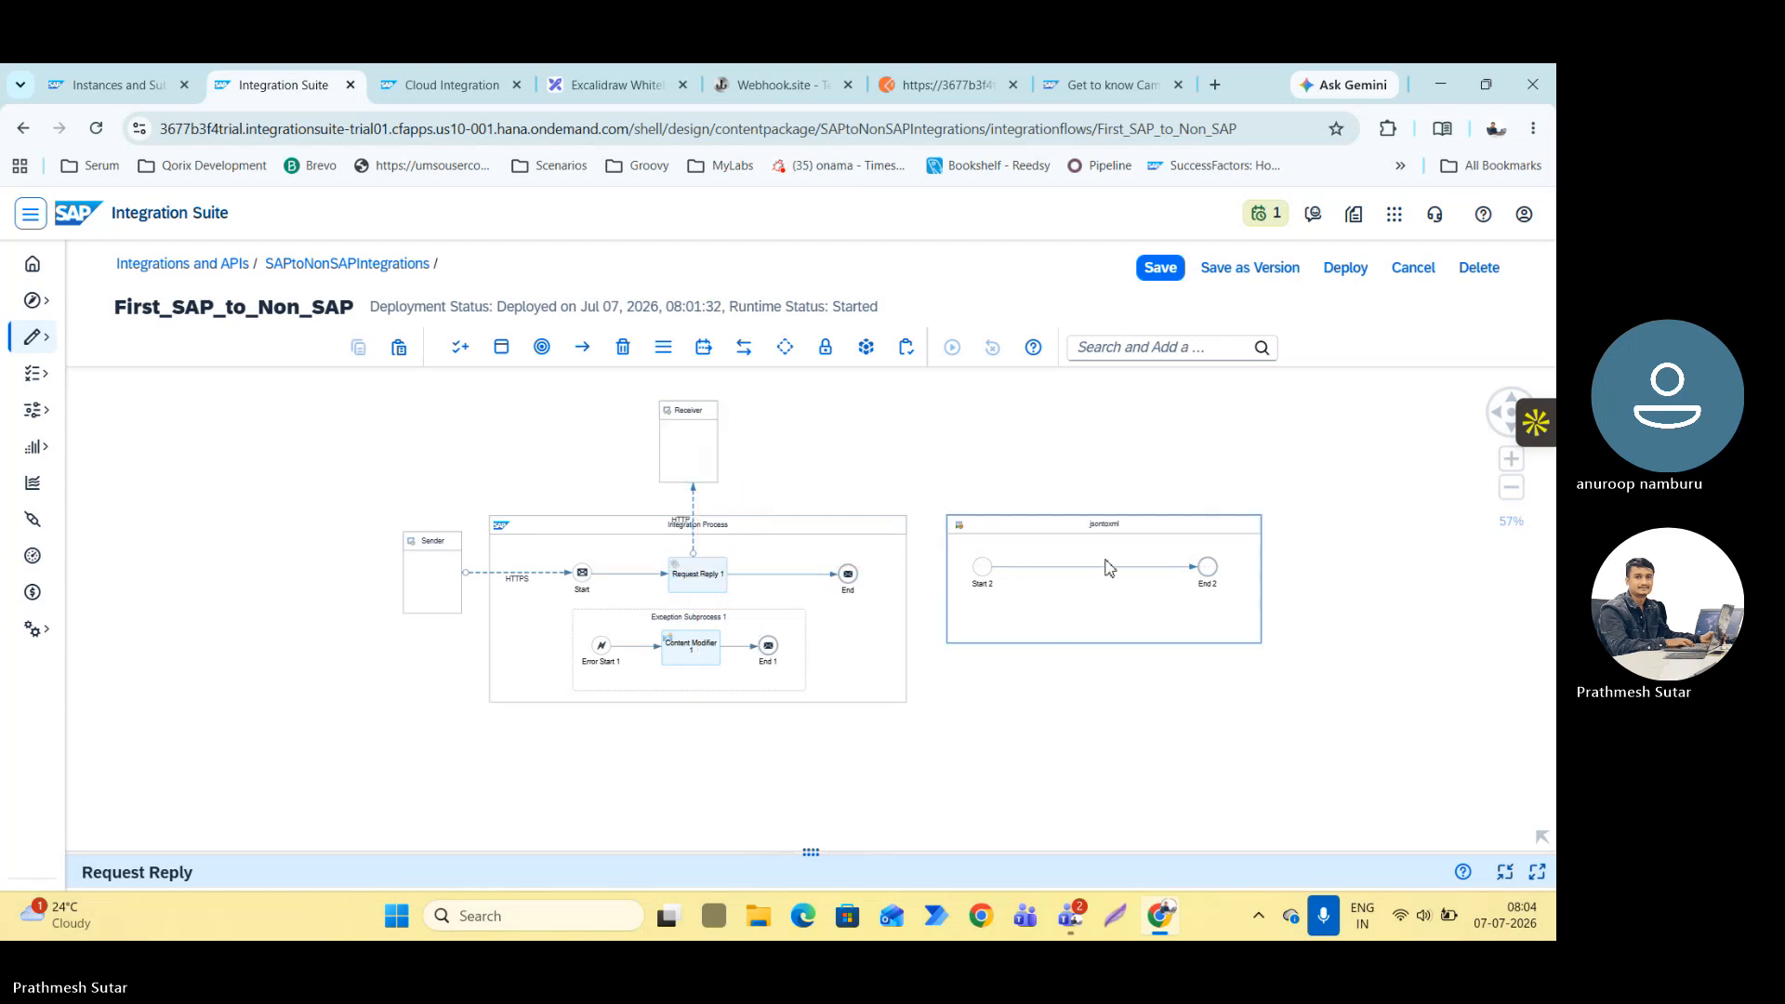
Shift Request Reply 1 toward the End event and add a Process Call step between Start and Request Reply 1.
click(628, 605)
drag(697, 586, 757, 588)
click(636, 574)
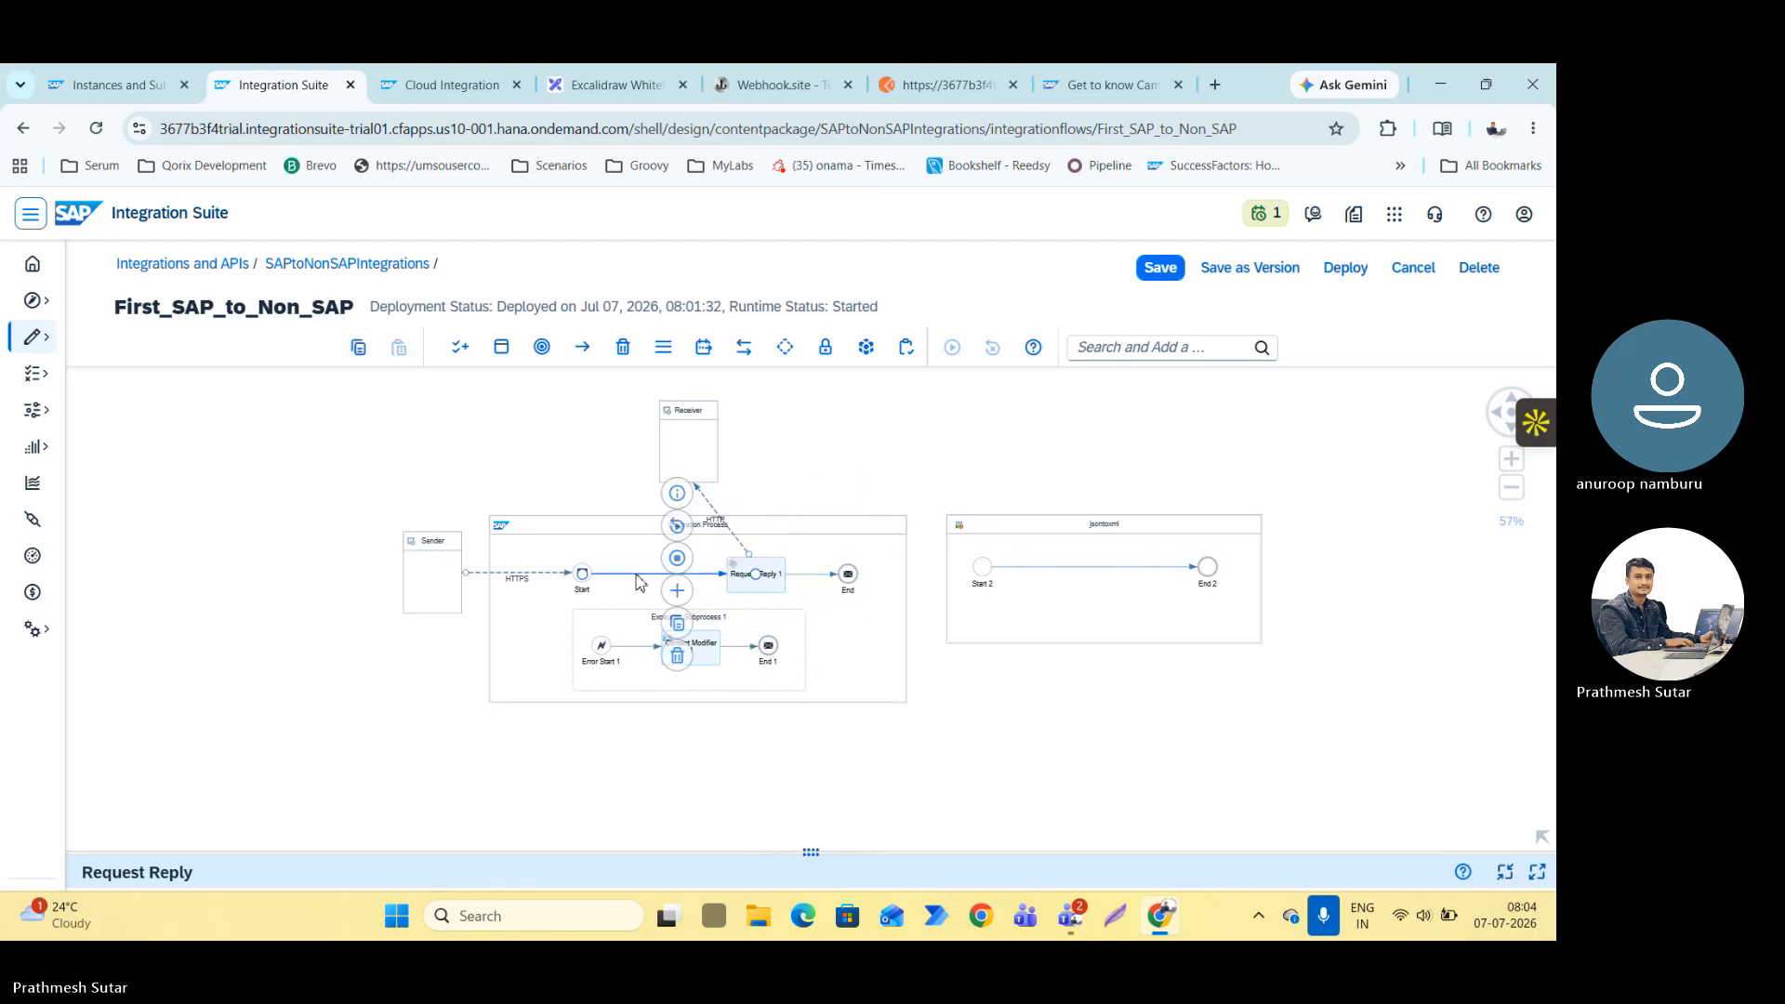
click(686, 593)
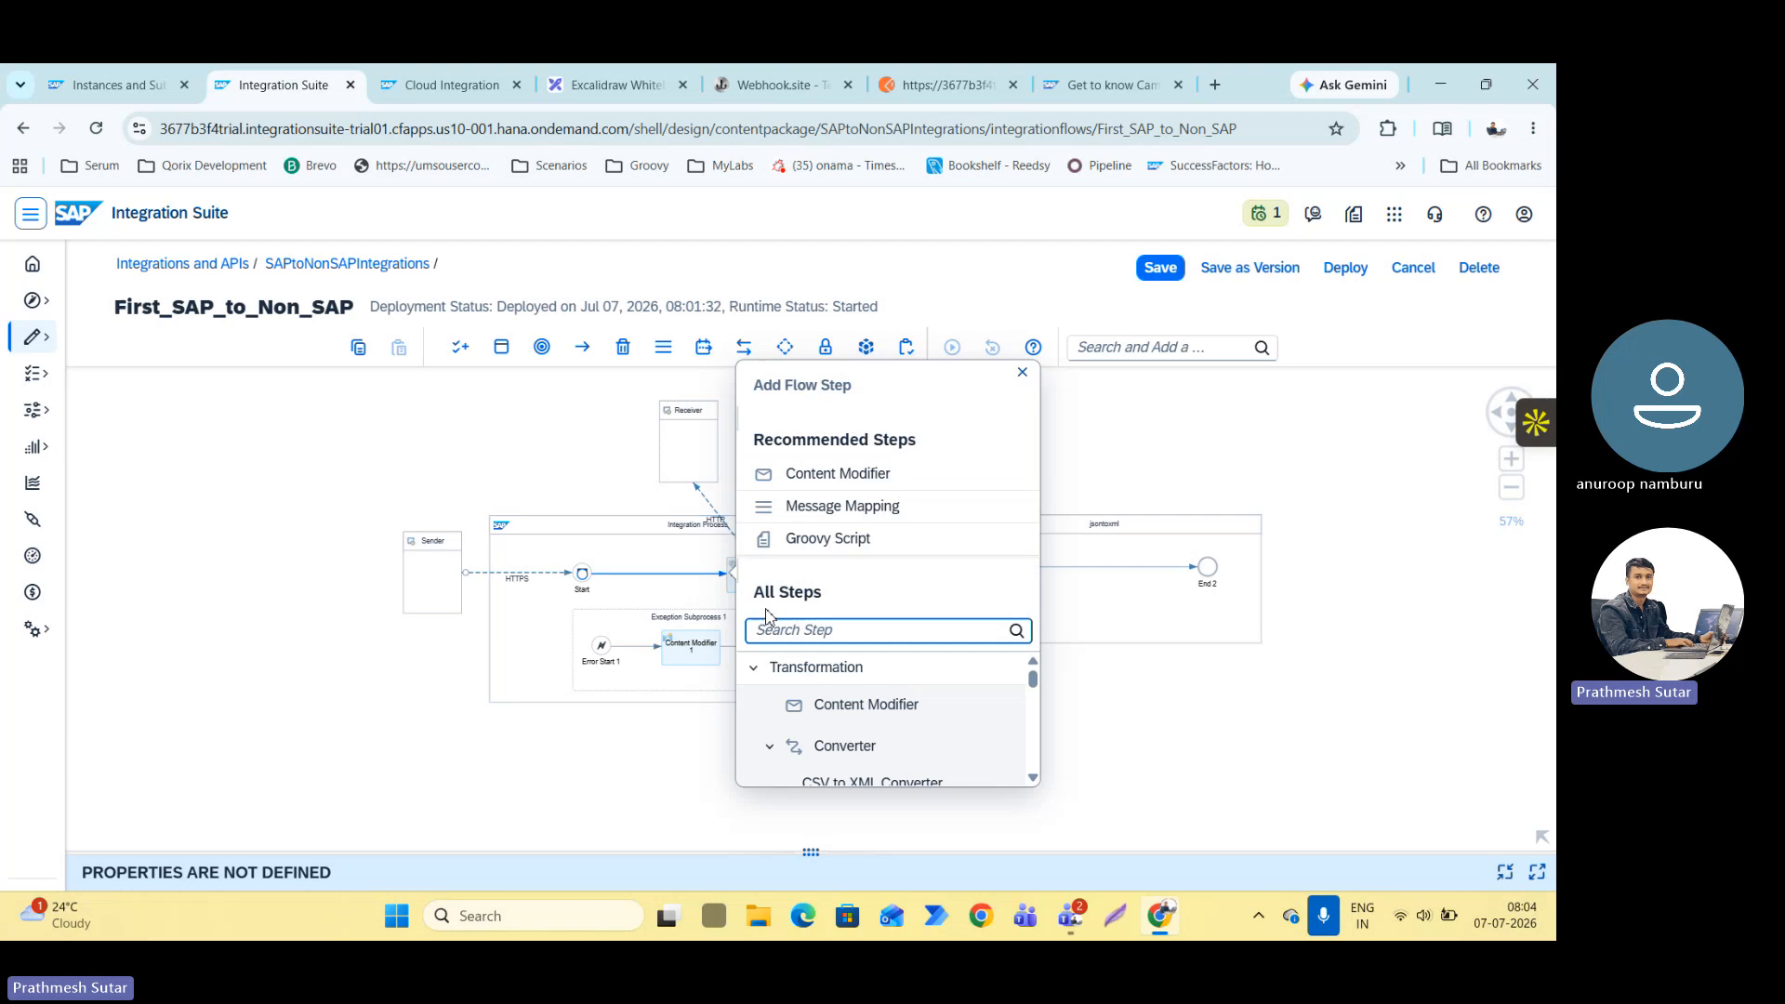
text(Process )
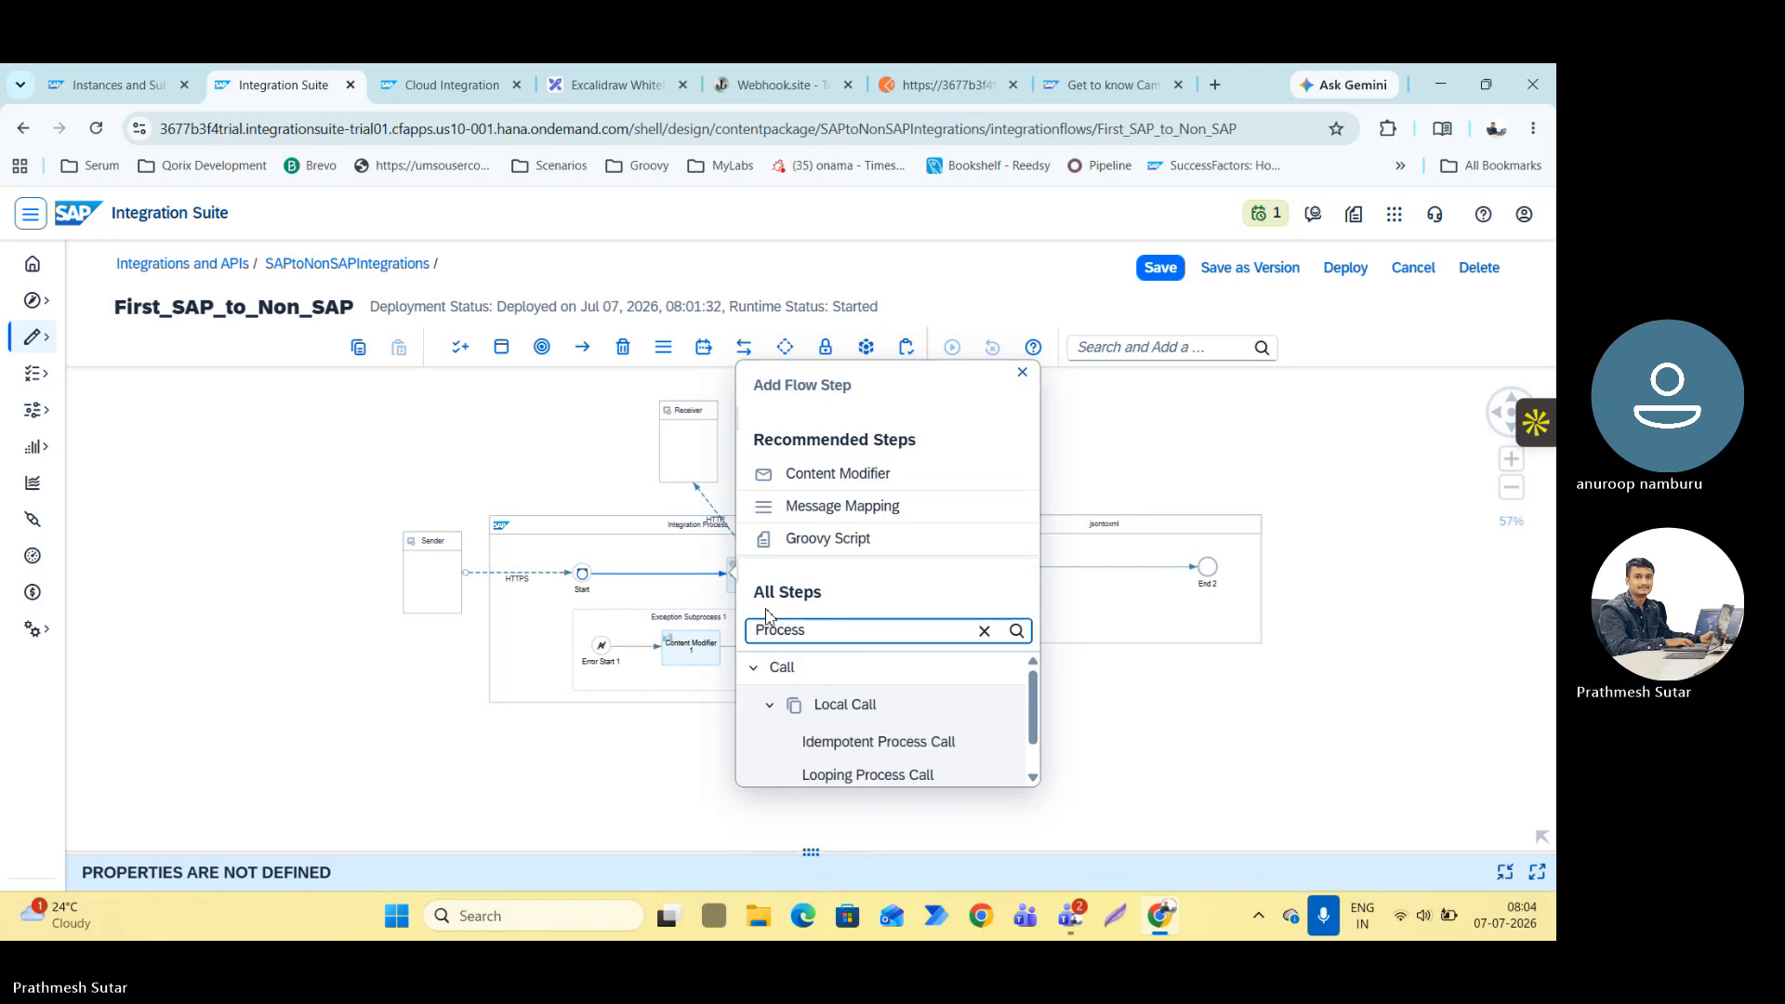
text(Call)
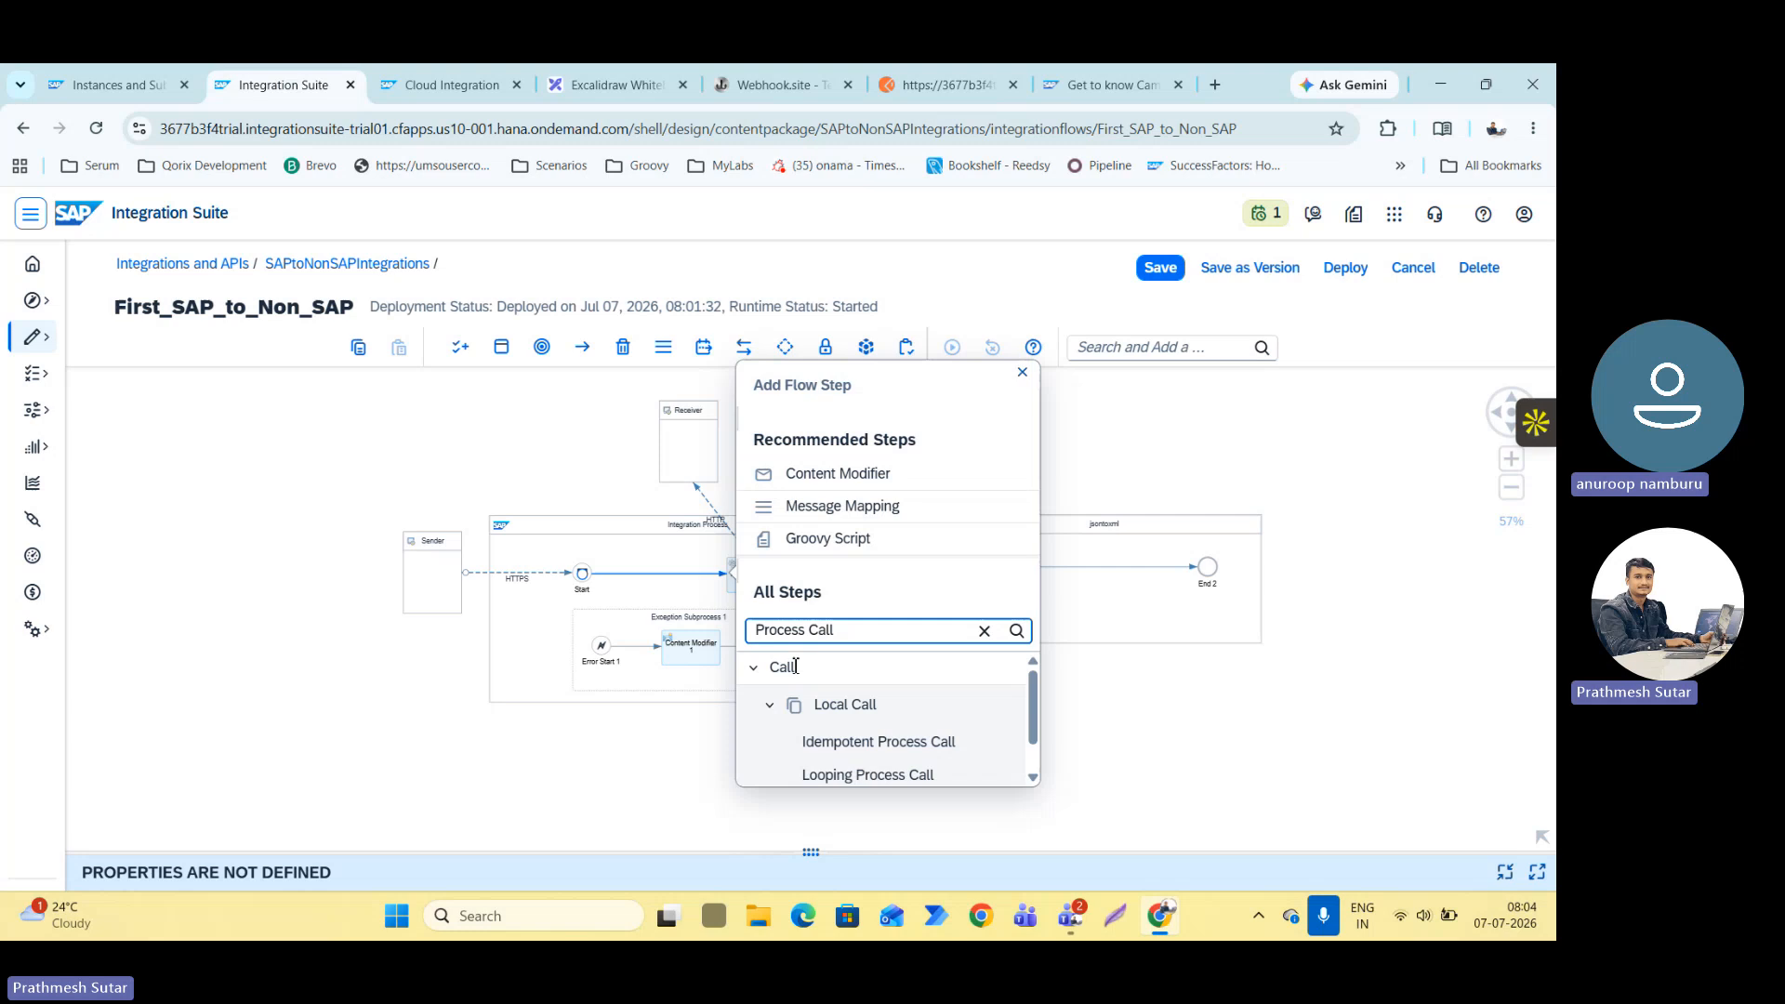
scroll(827, 725, down, 1)
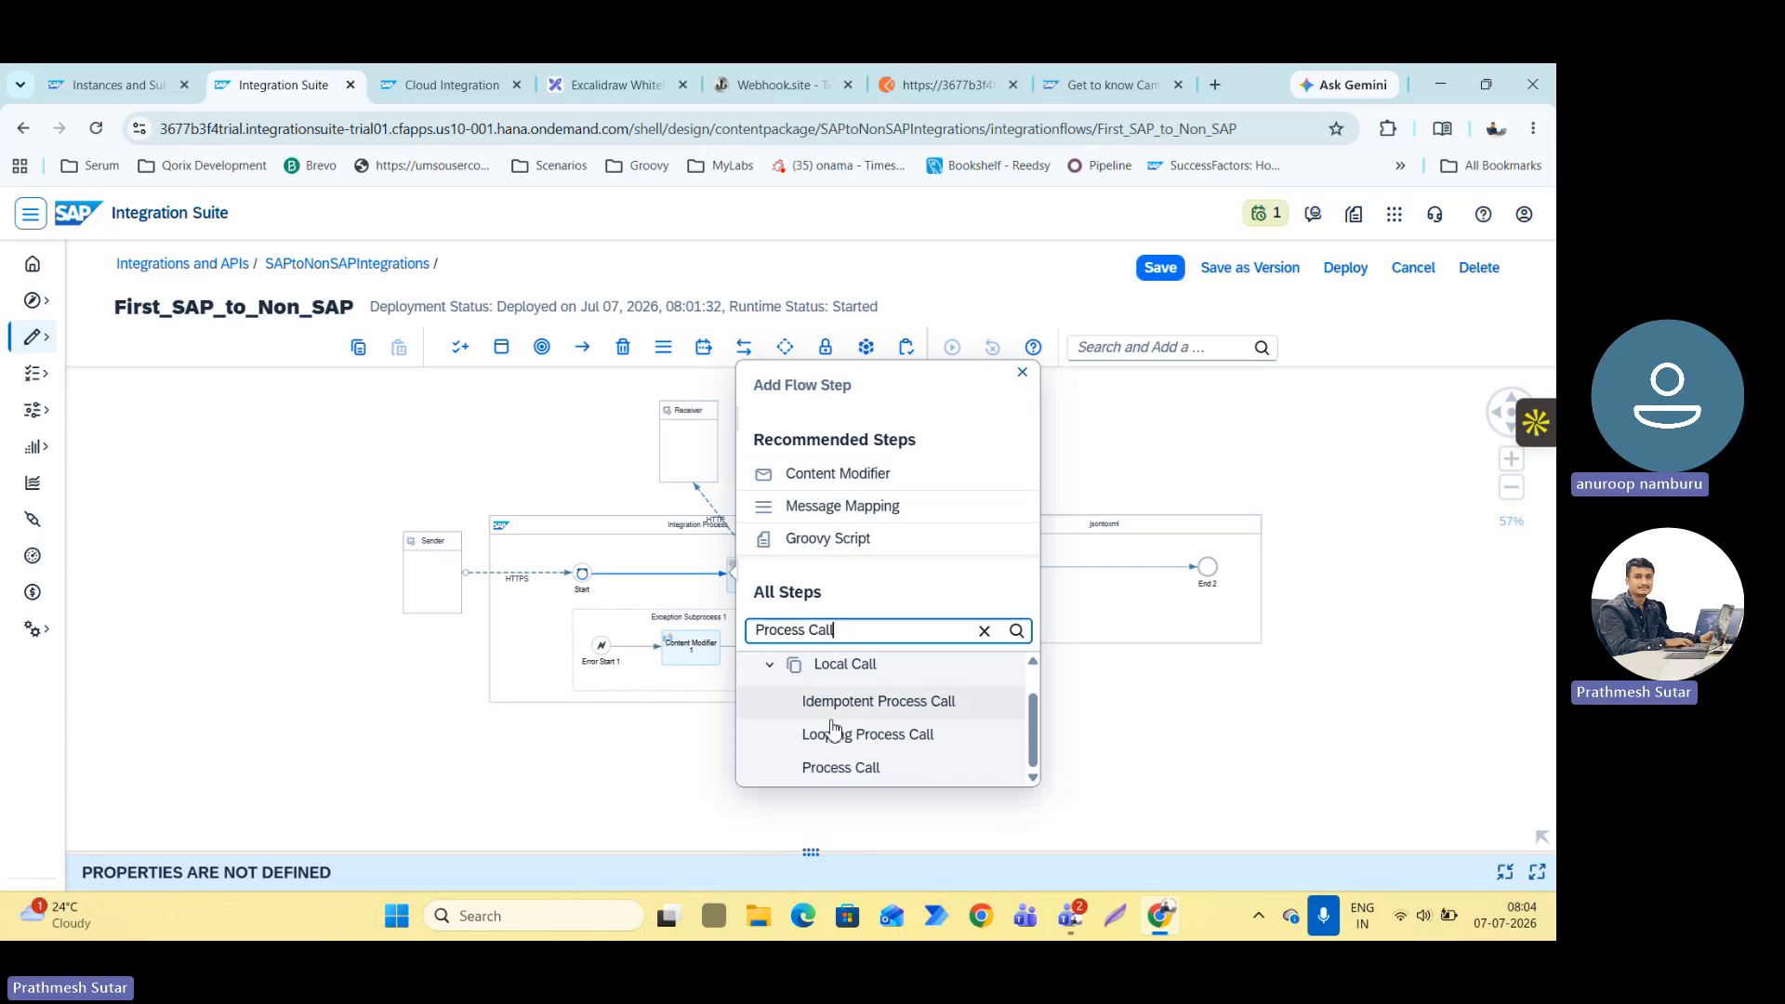
click(828, 764)
click(629, 583)
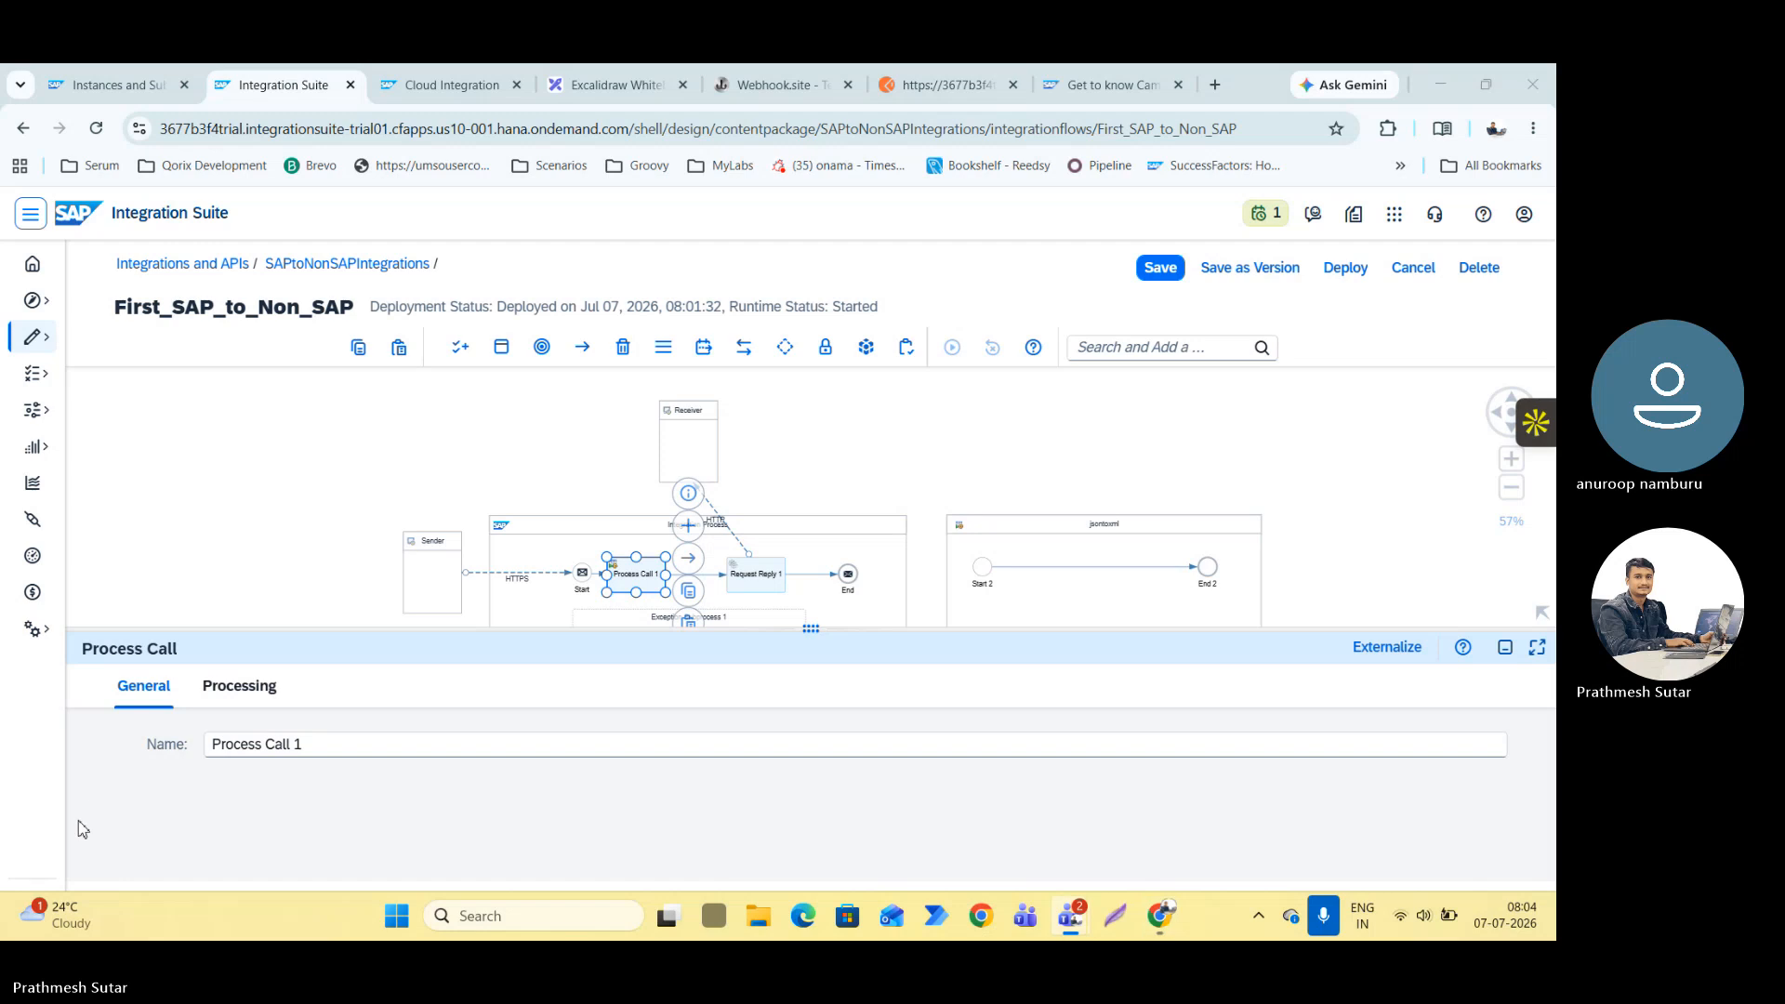
Assign the jsontoxml local integration process to Process Call 1.
click(238, 693)
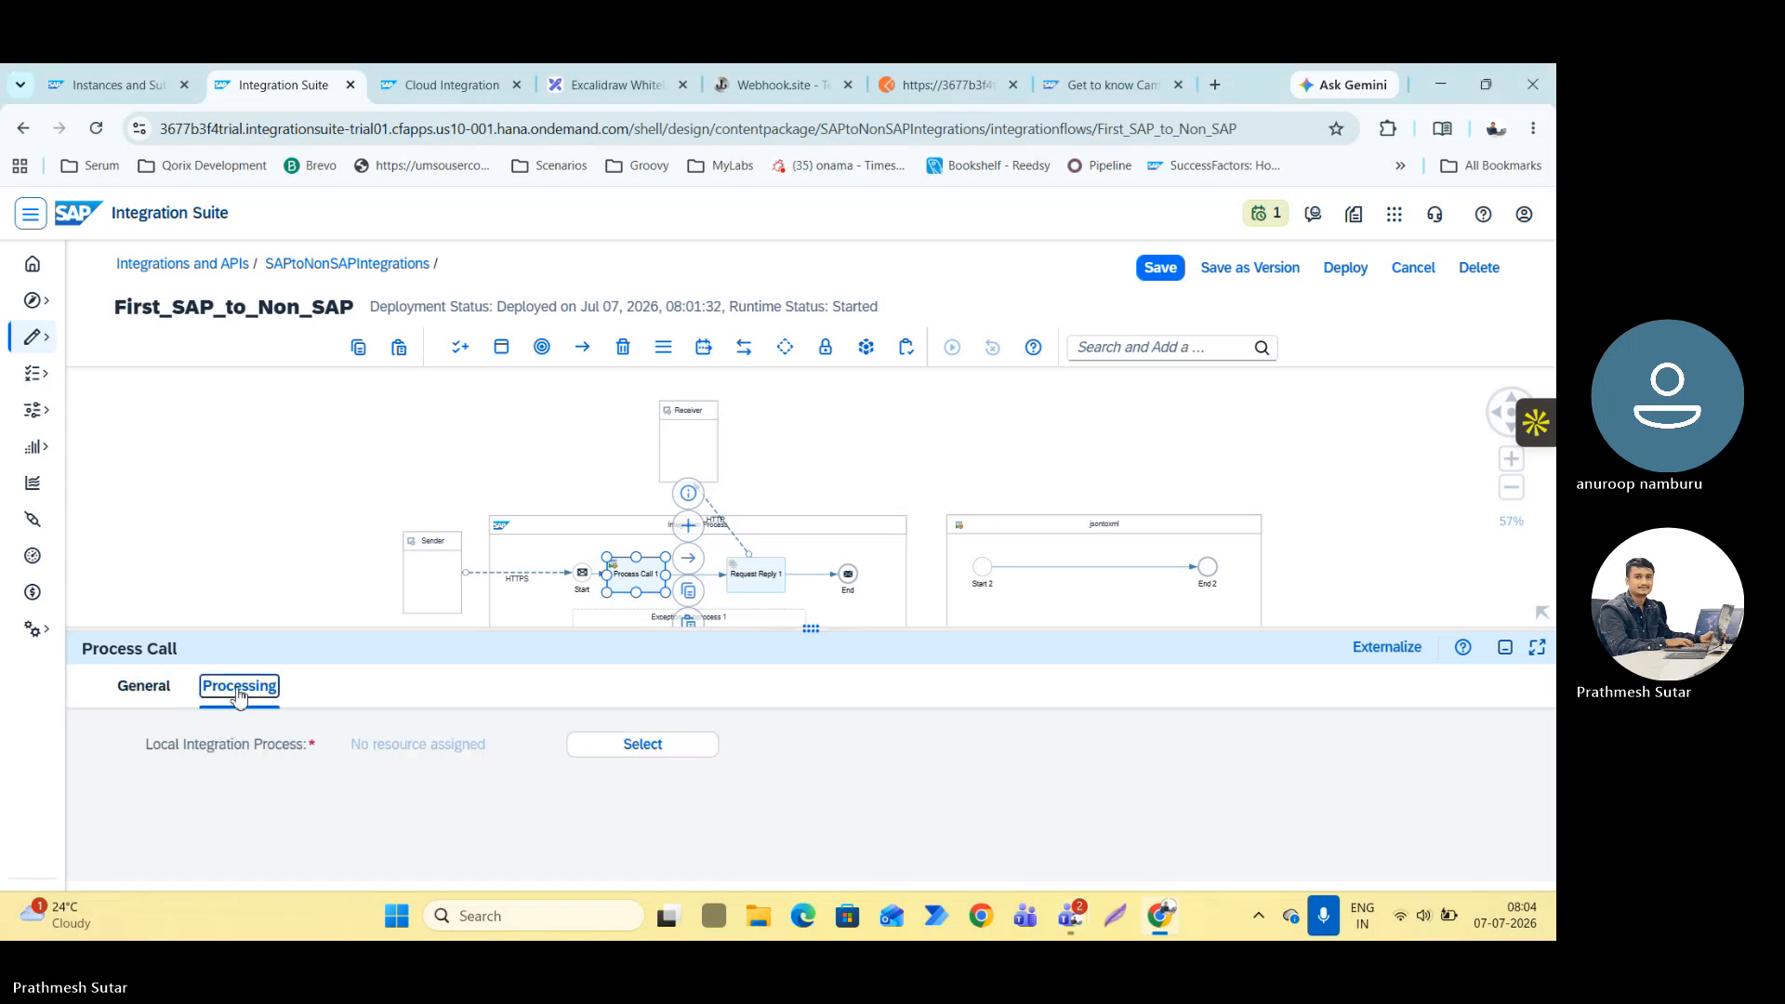
click(649, 755)
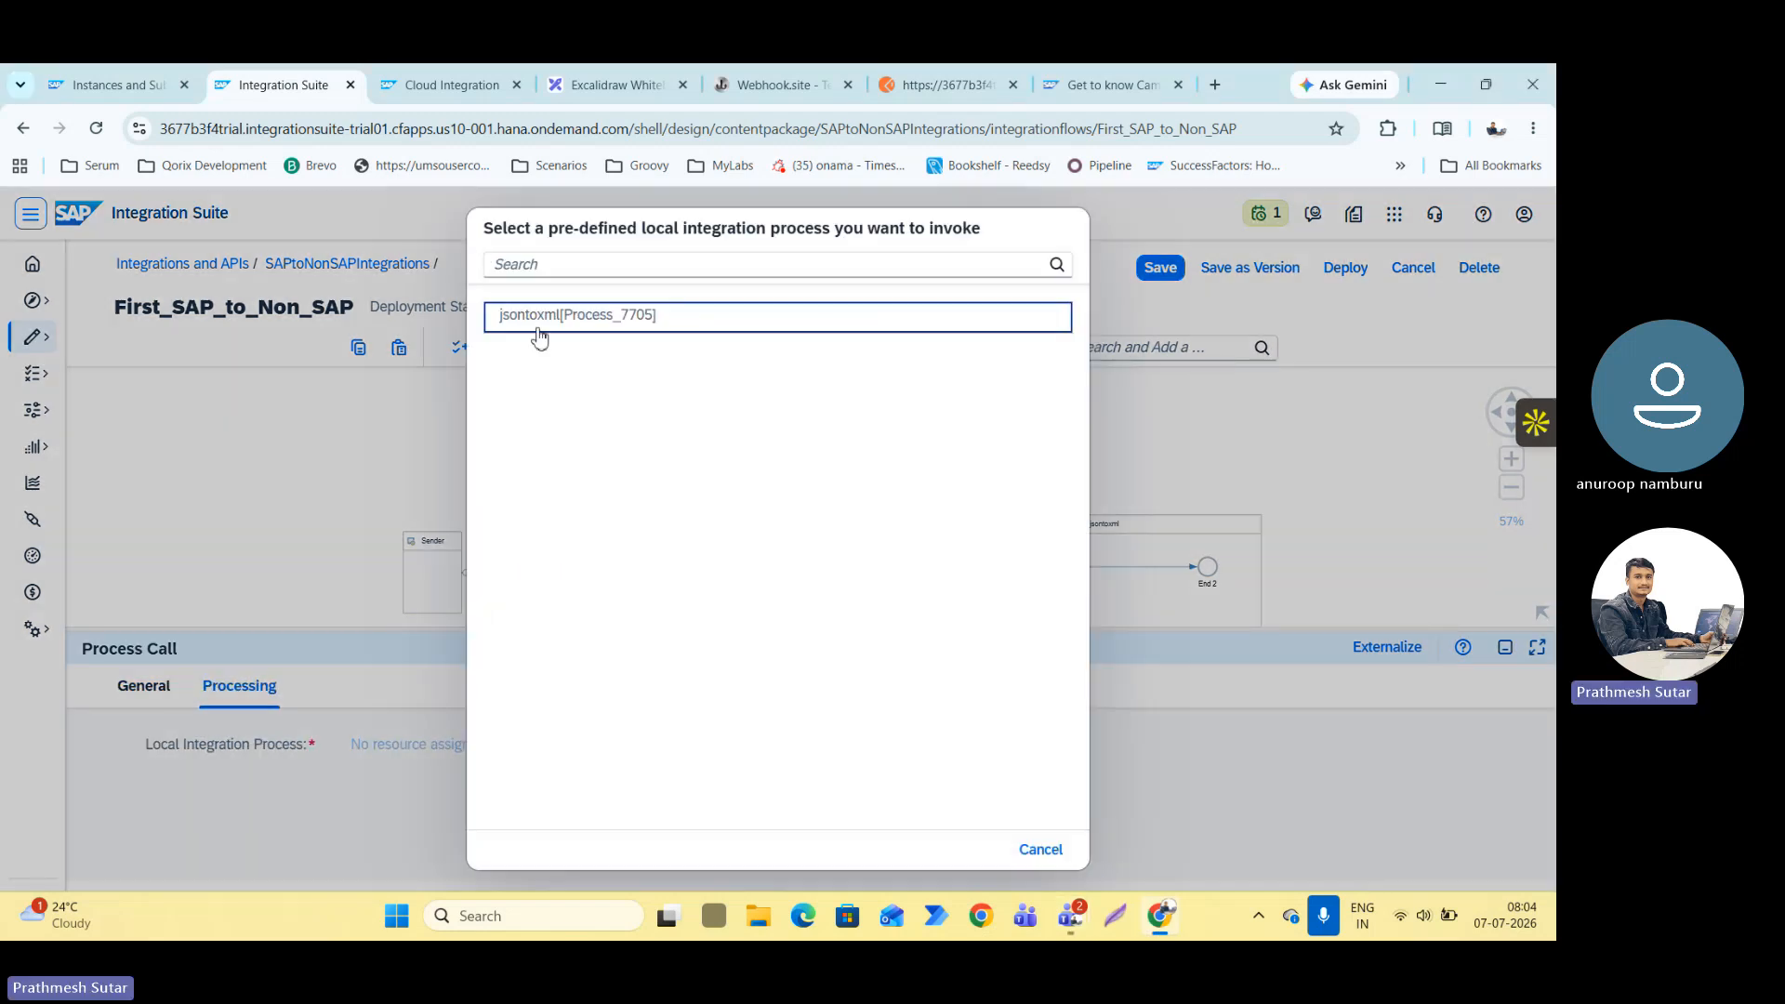
click(537, 326)
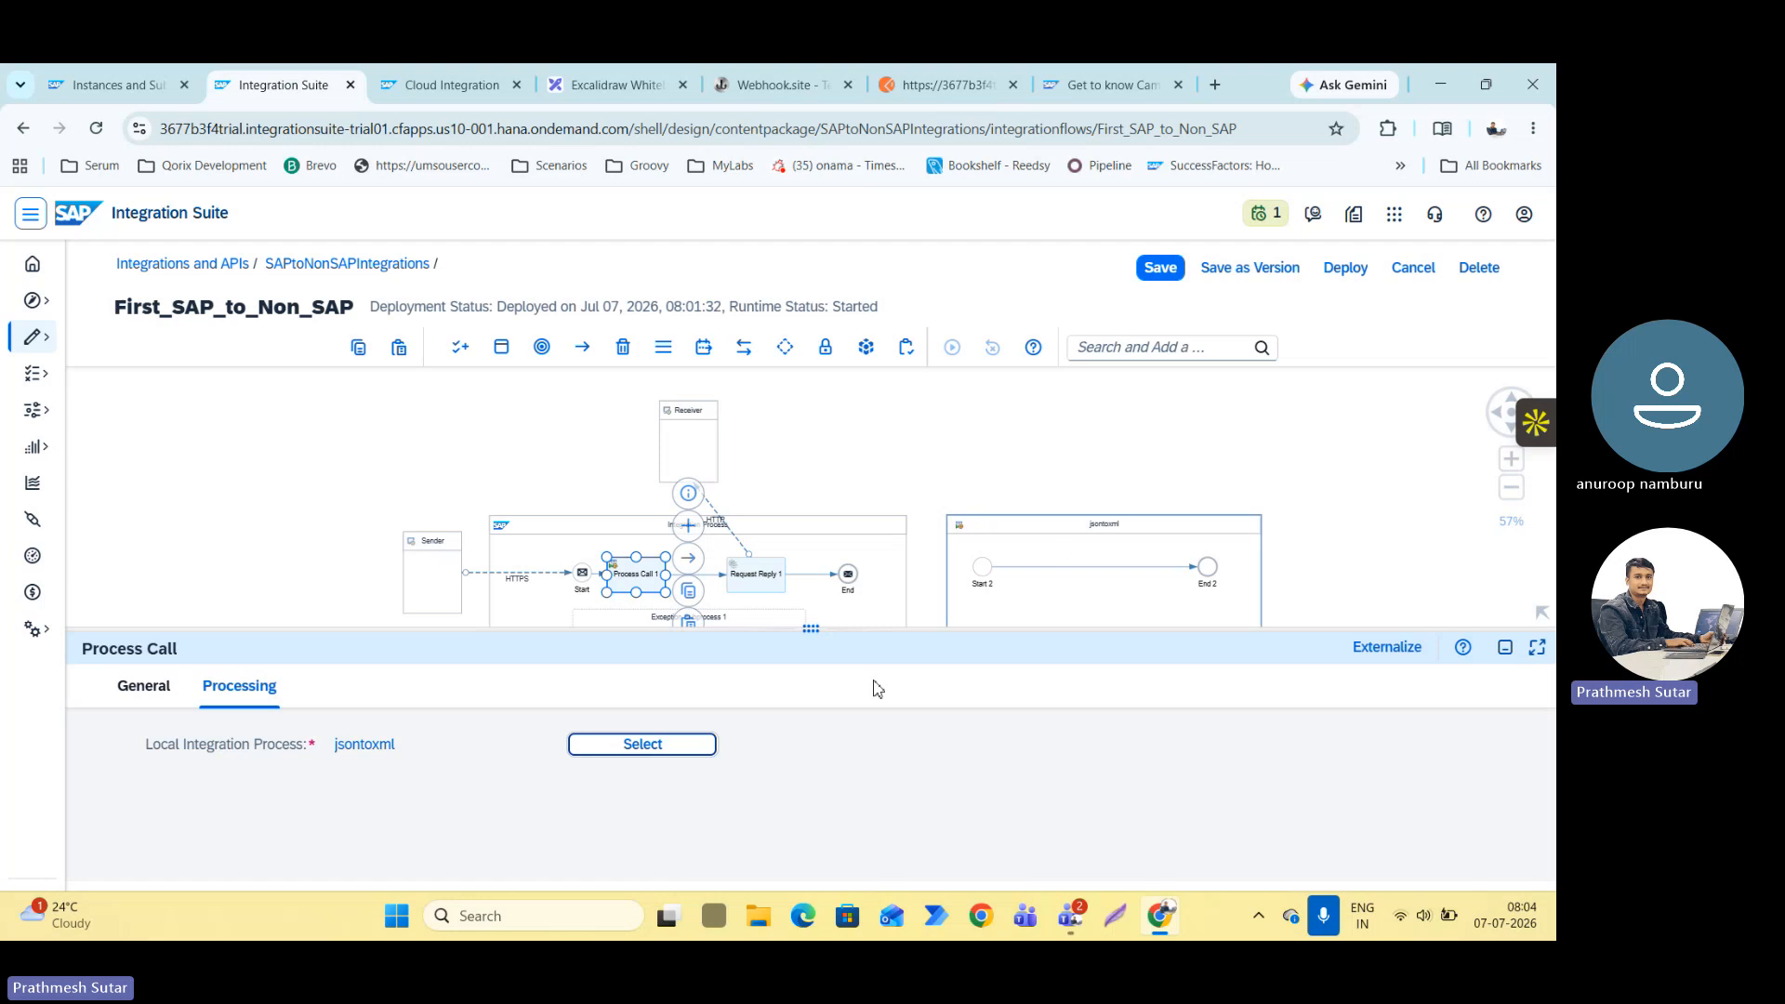
click(1503, 647)
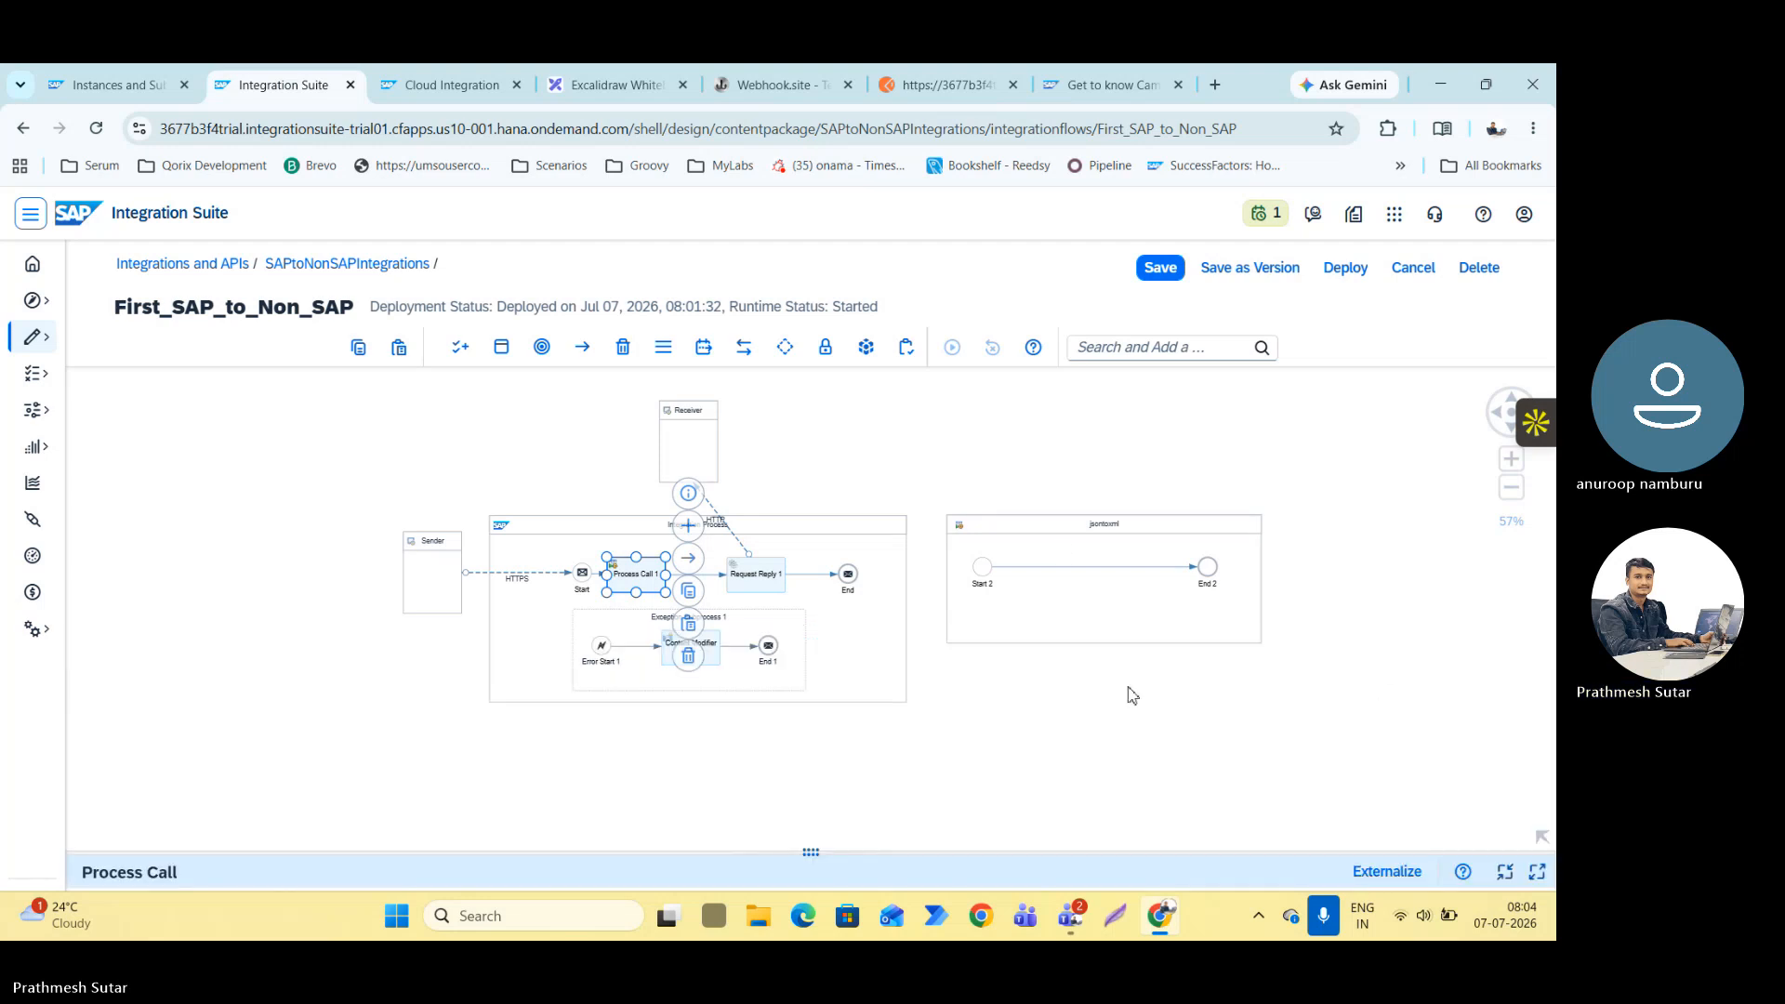
Center Process Call 1 between the Start event and Request Reply 1.
scroll(1060, 569, up, 4)
scroll(1060, 569, down, 3)
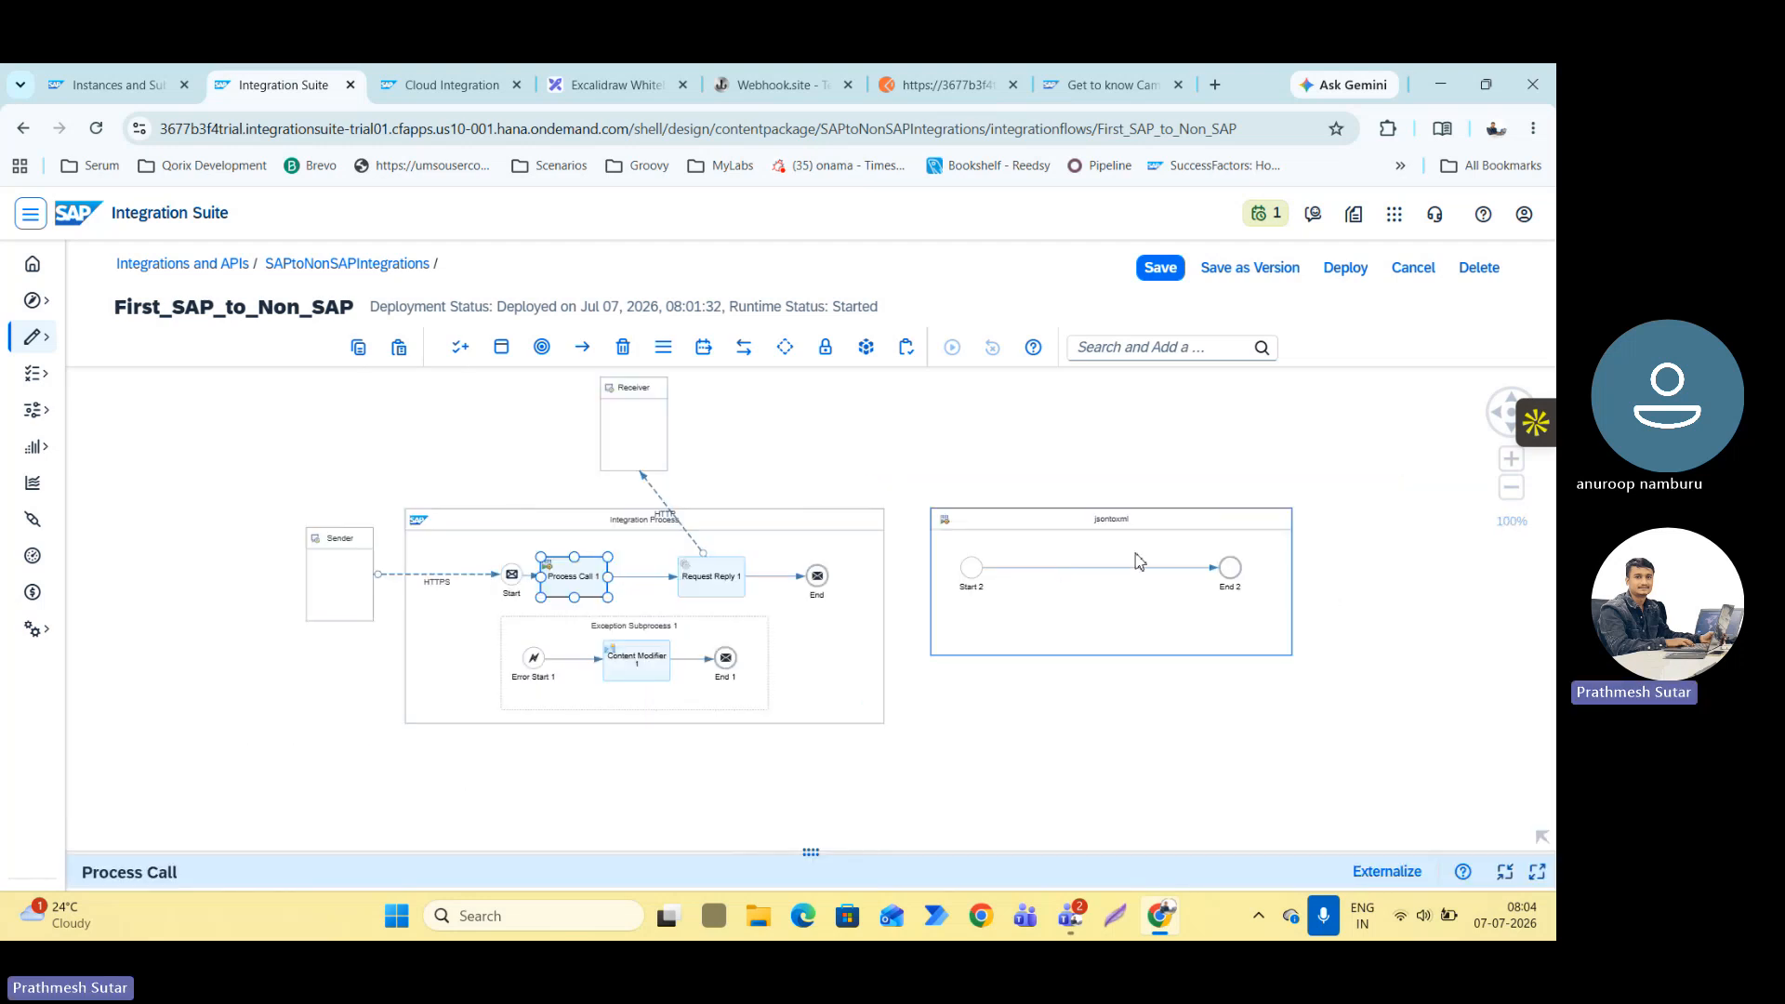
drag(578, 600, 1048, 571)
Add a JSON to XML Converter between Start 2 and End 2 in the jsontoxml local integration process.
click(1046, 567)
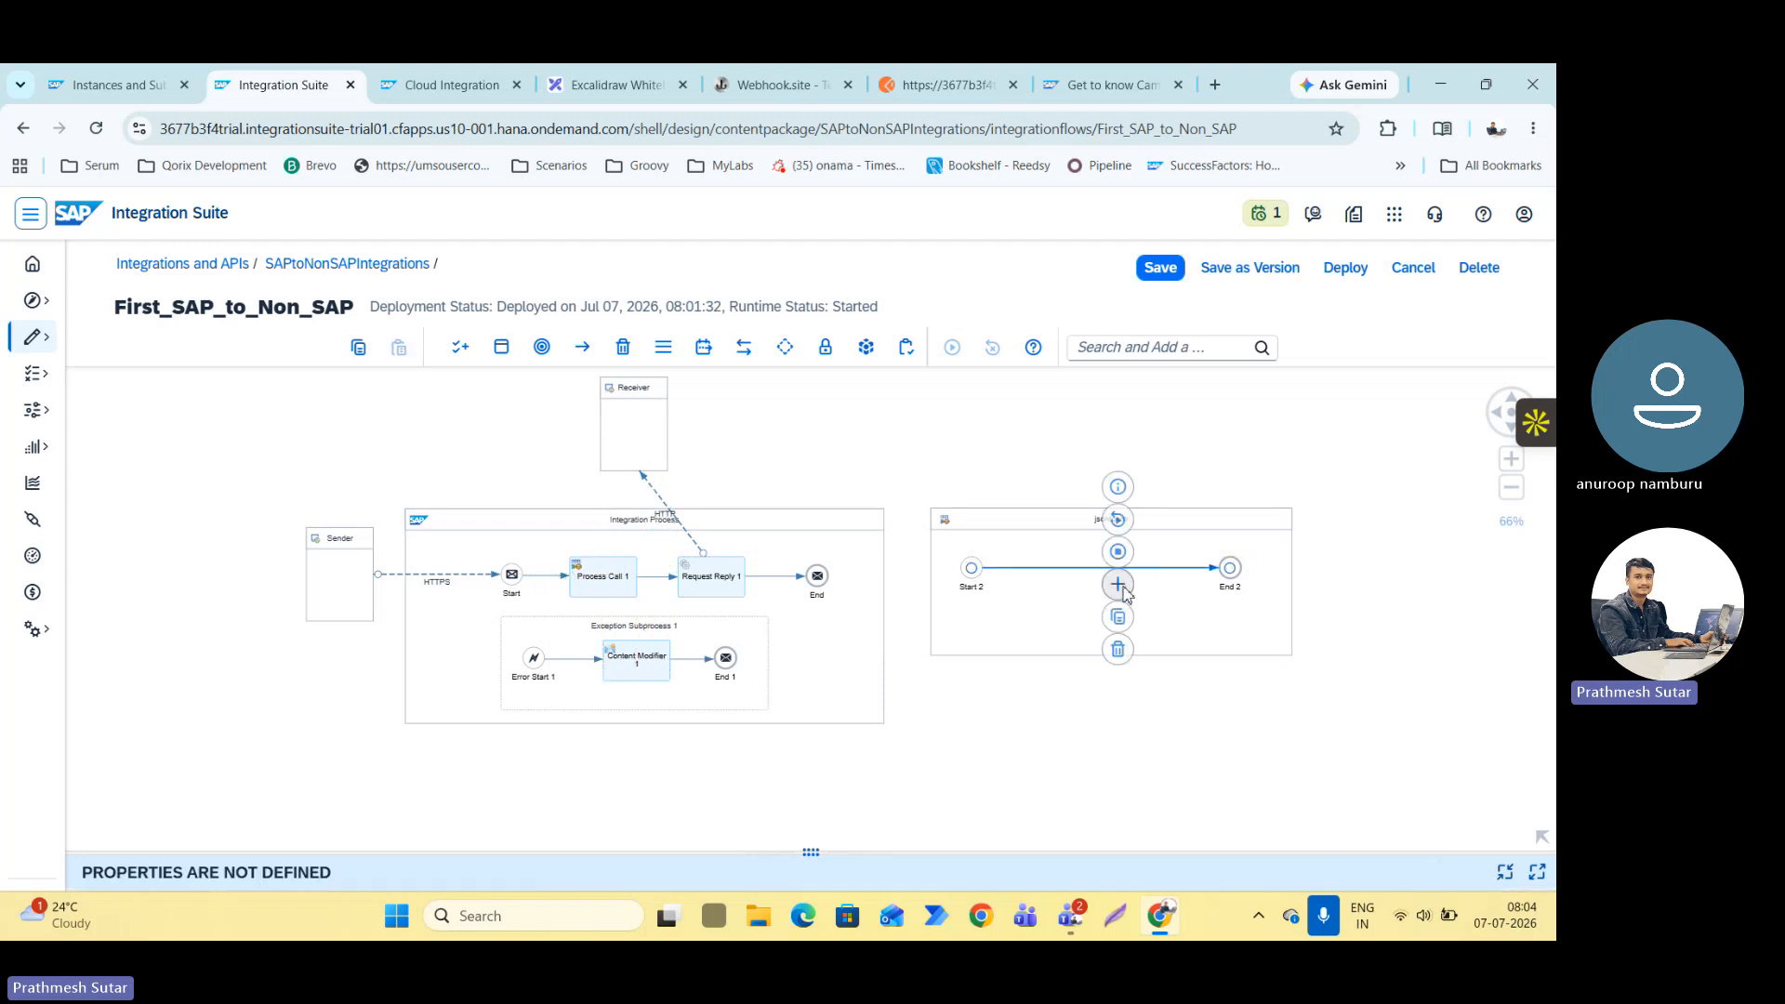
click(1123, 590)
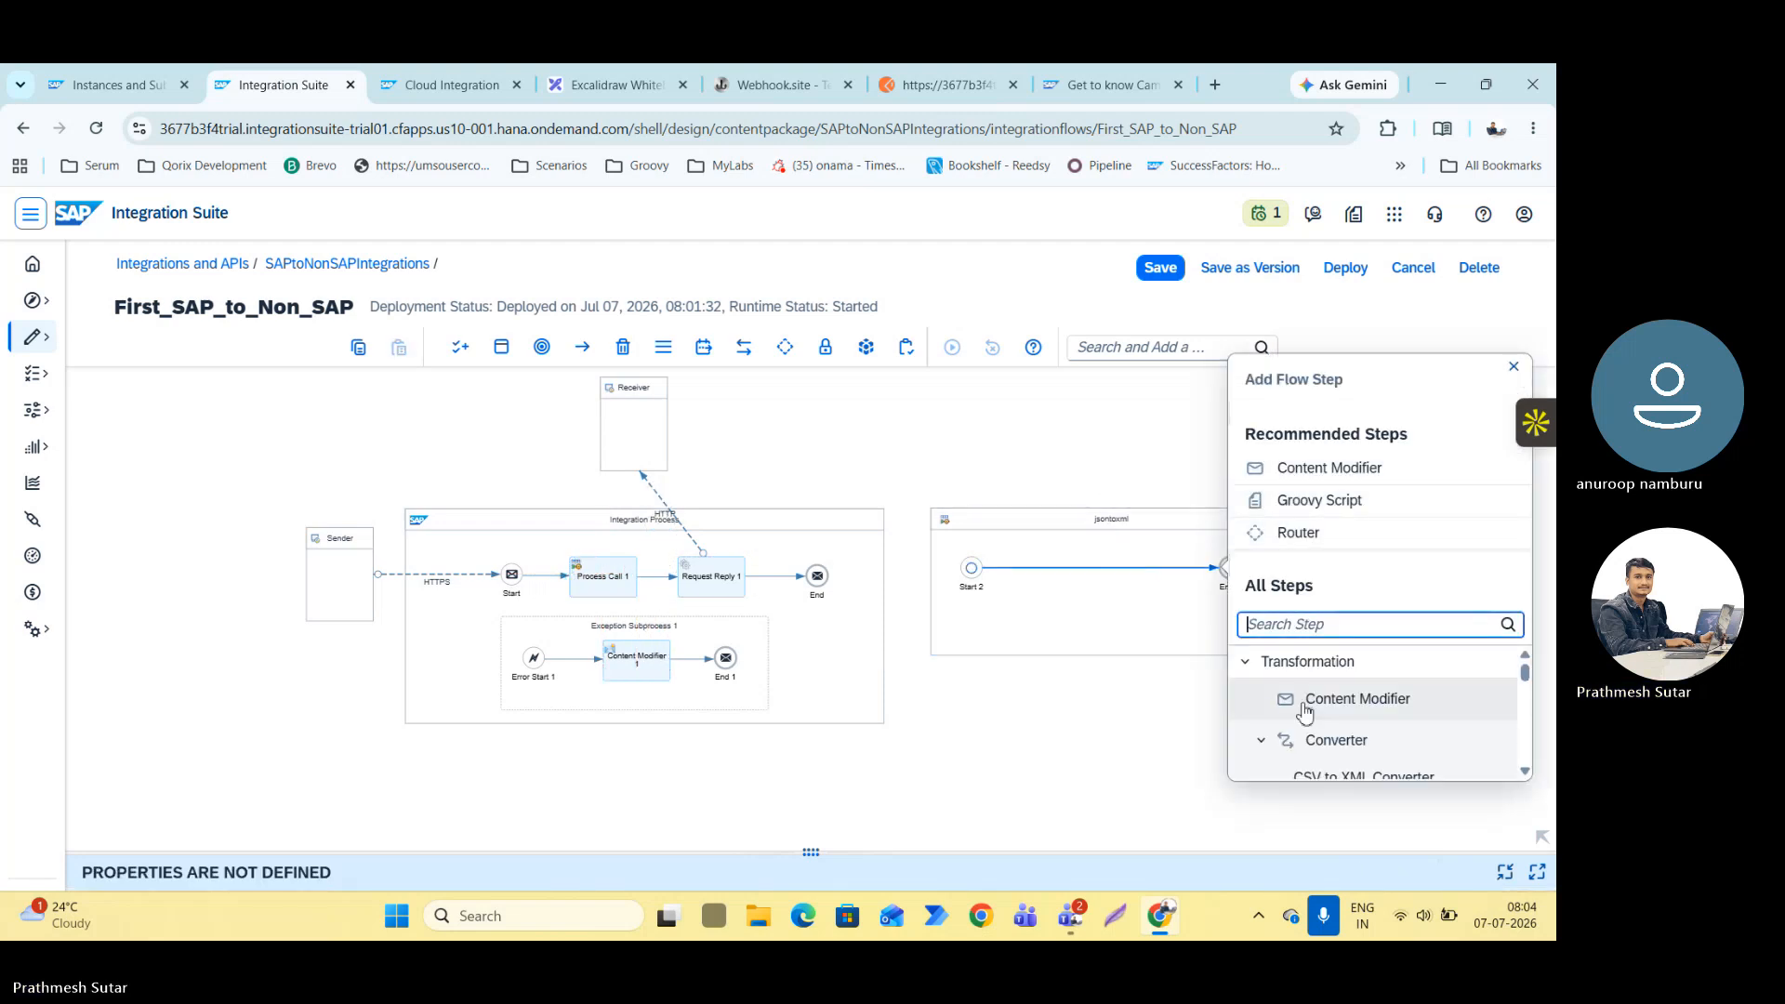
scroll(1312, 702, down, 3)
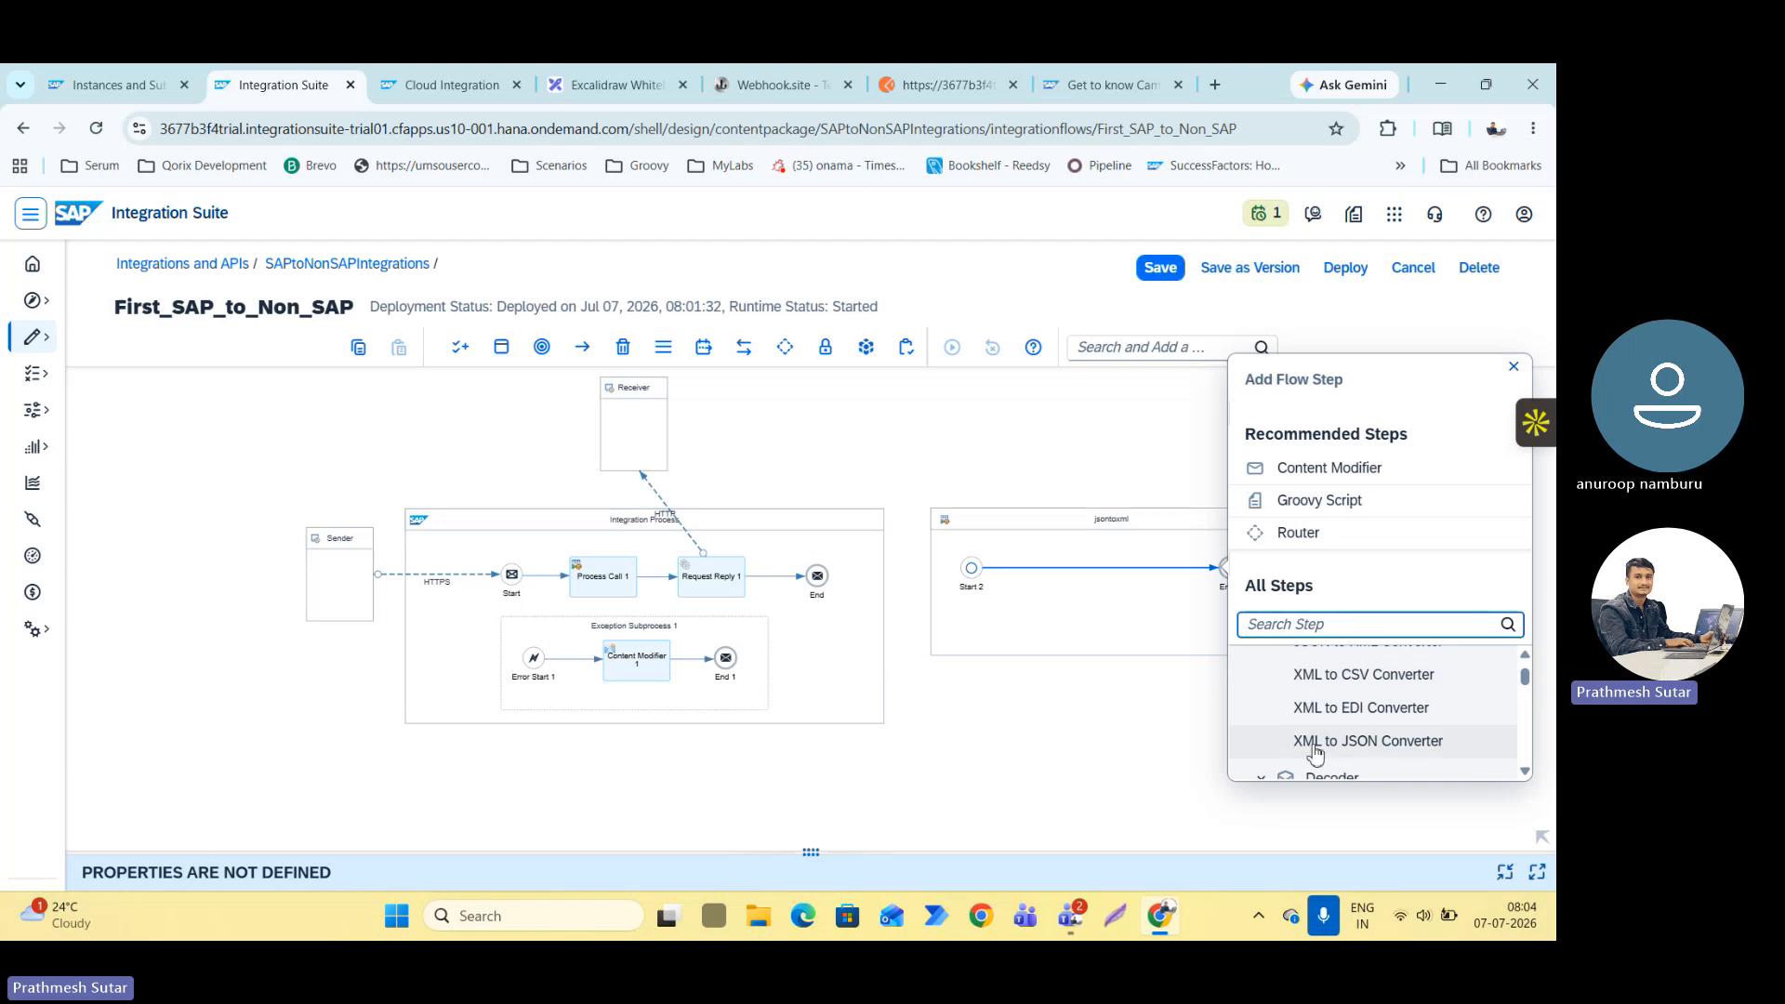
scroll(1318, 758, down, 3)
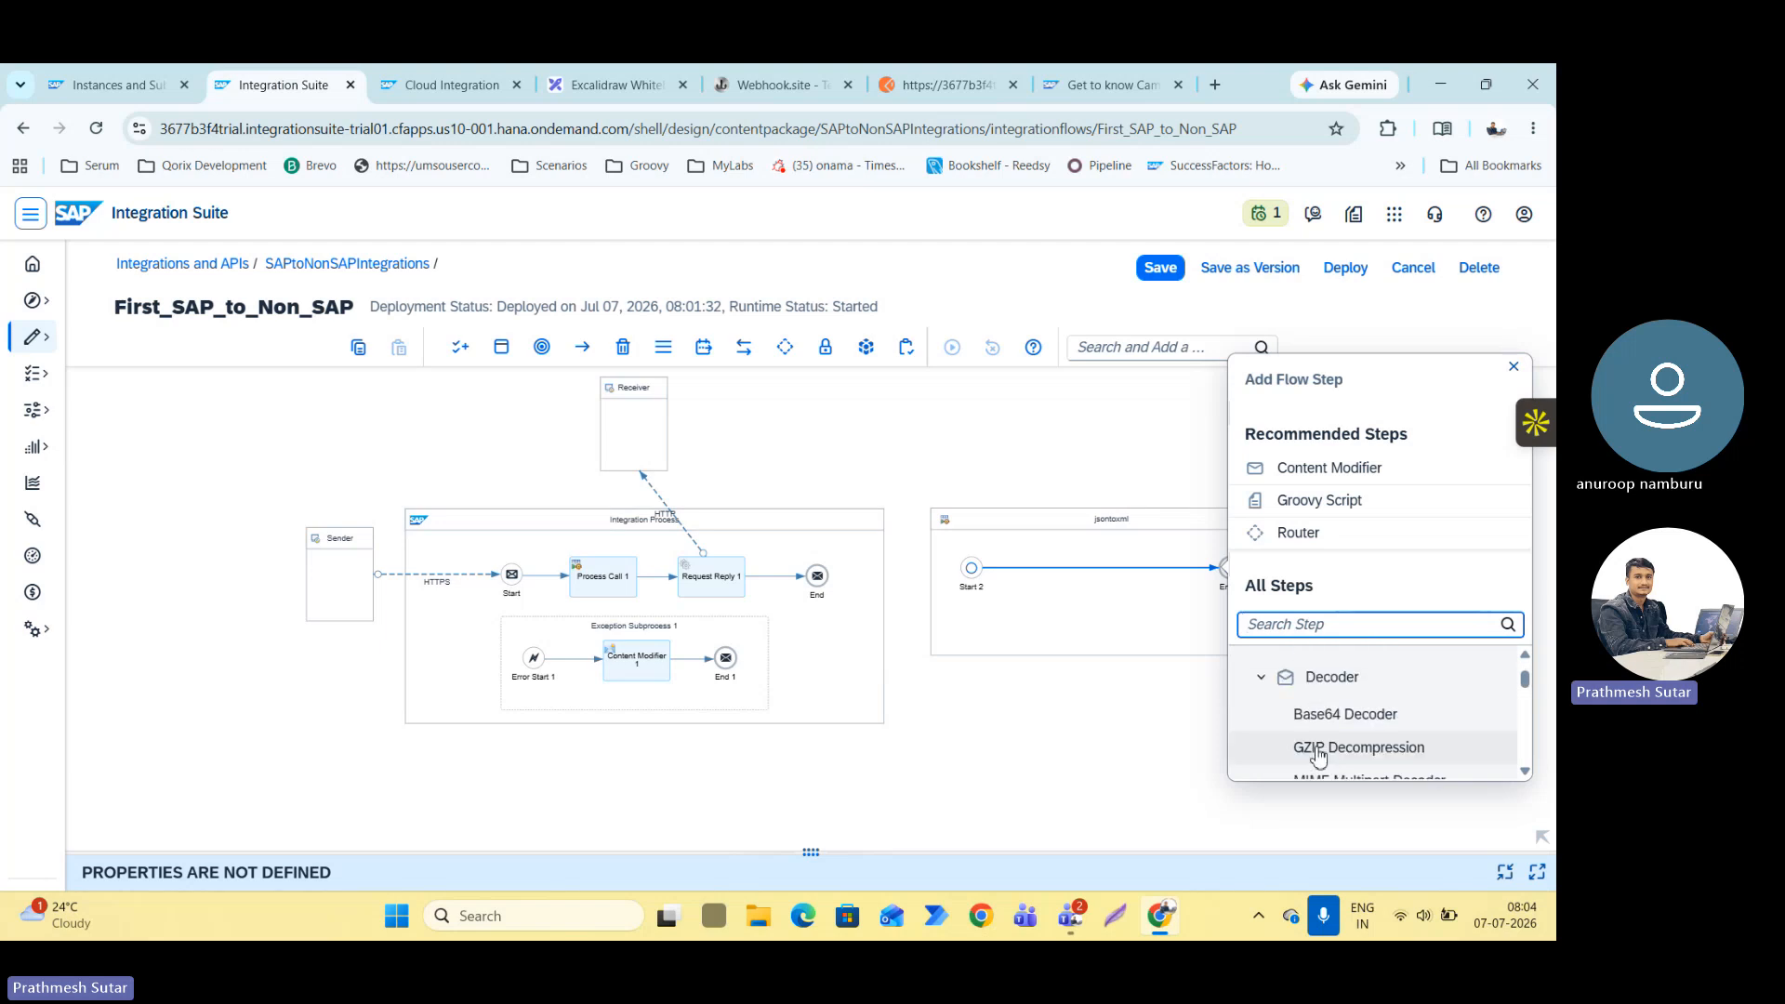
scroll(1318, 758, down, 2)
text(json)
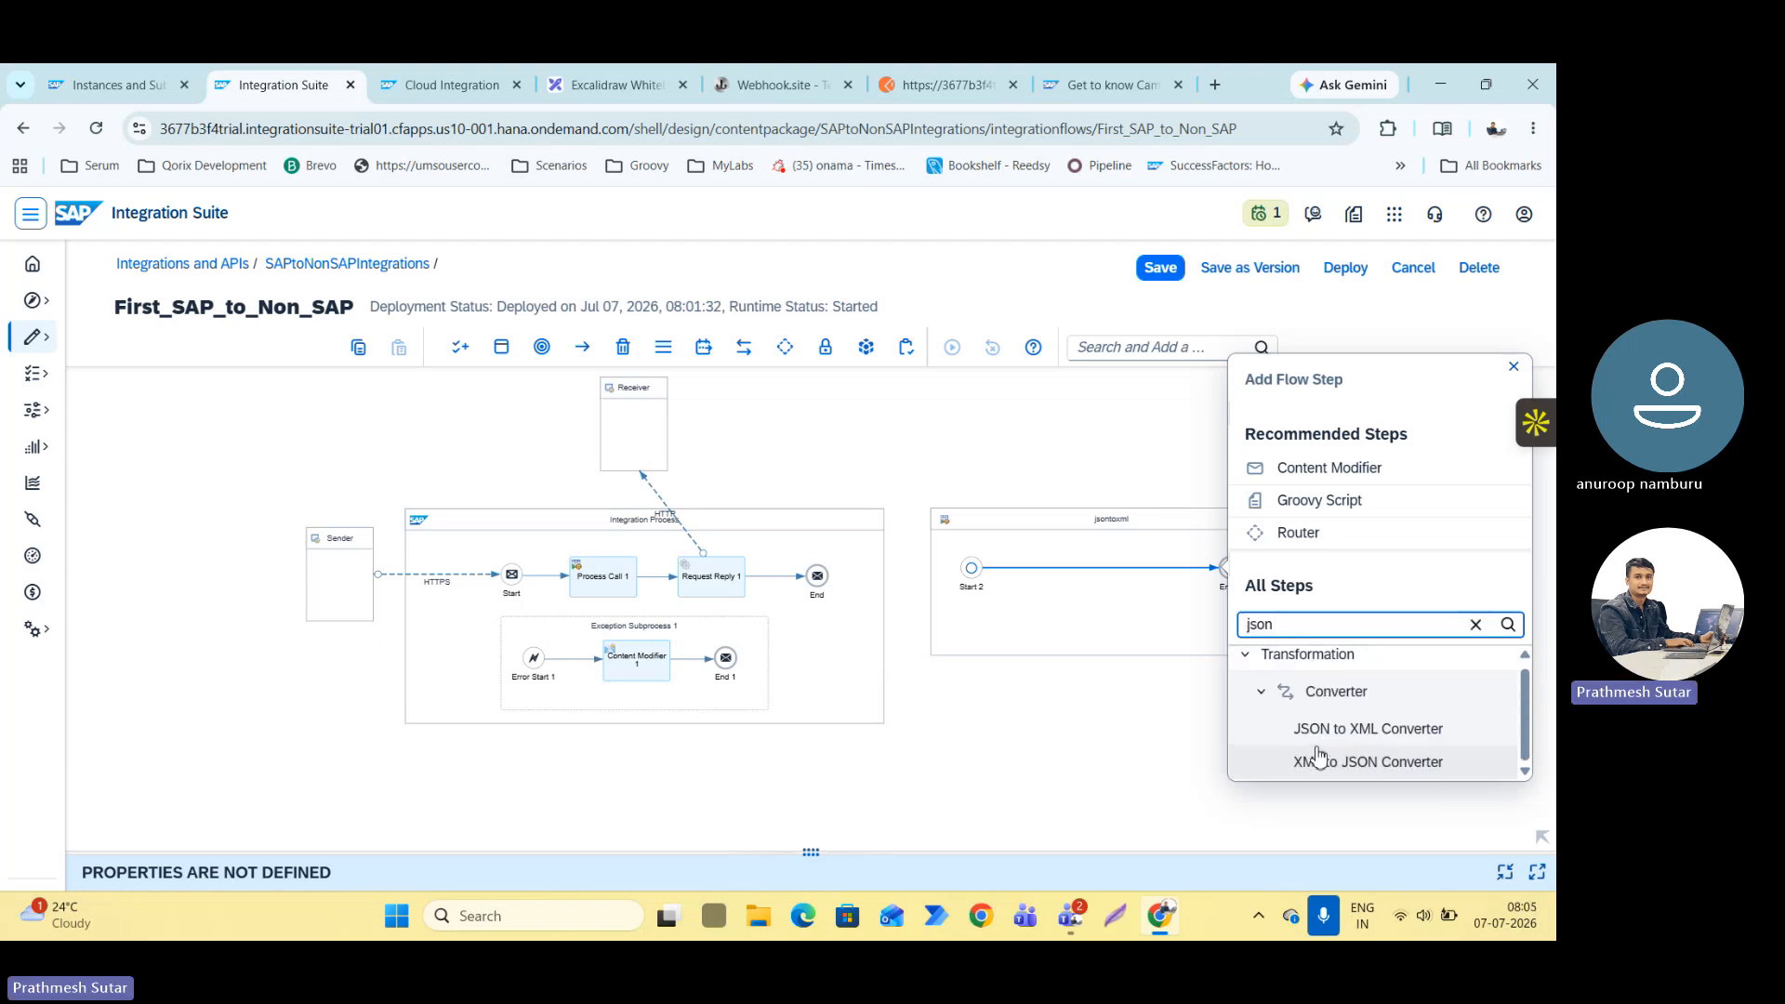
click(1339, 731)
click(1098, 598)
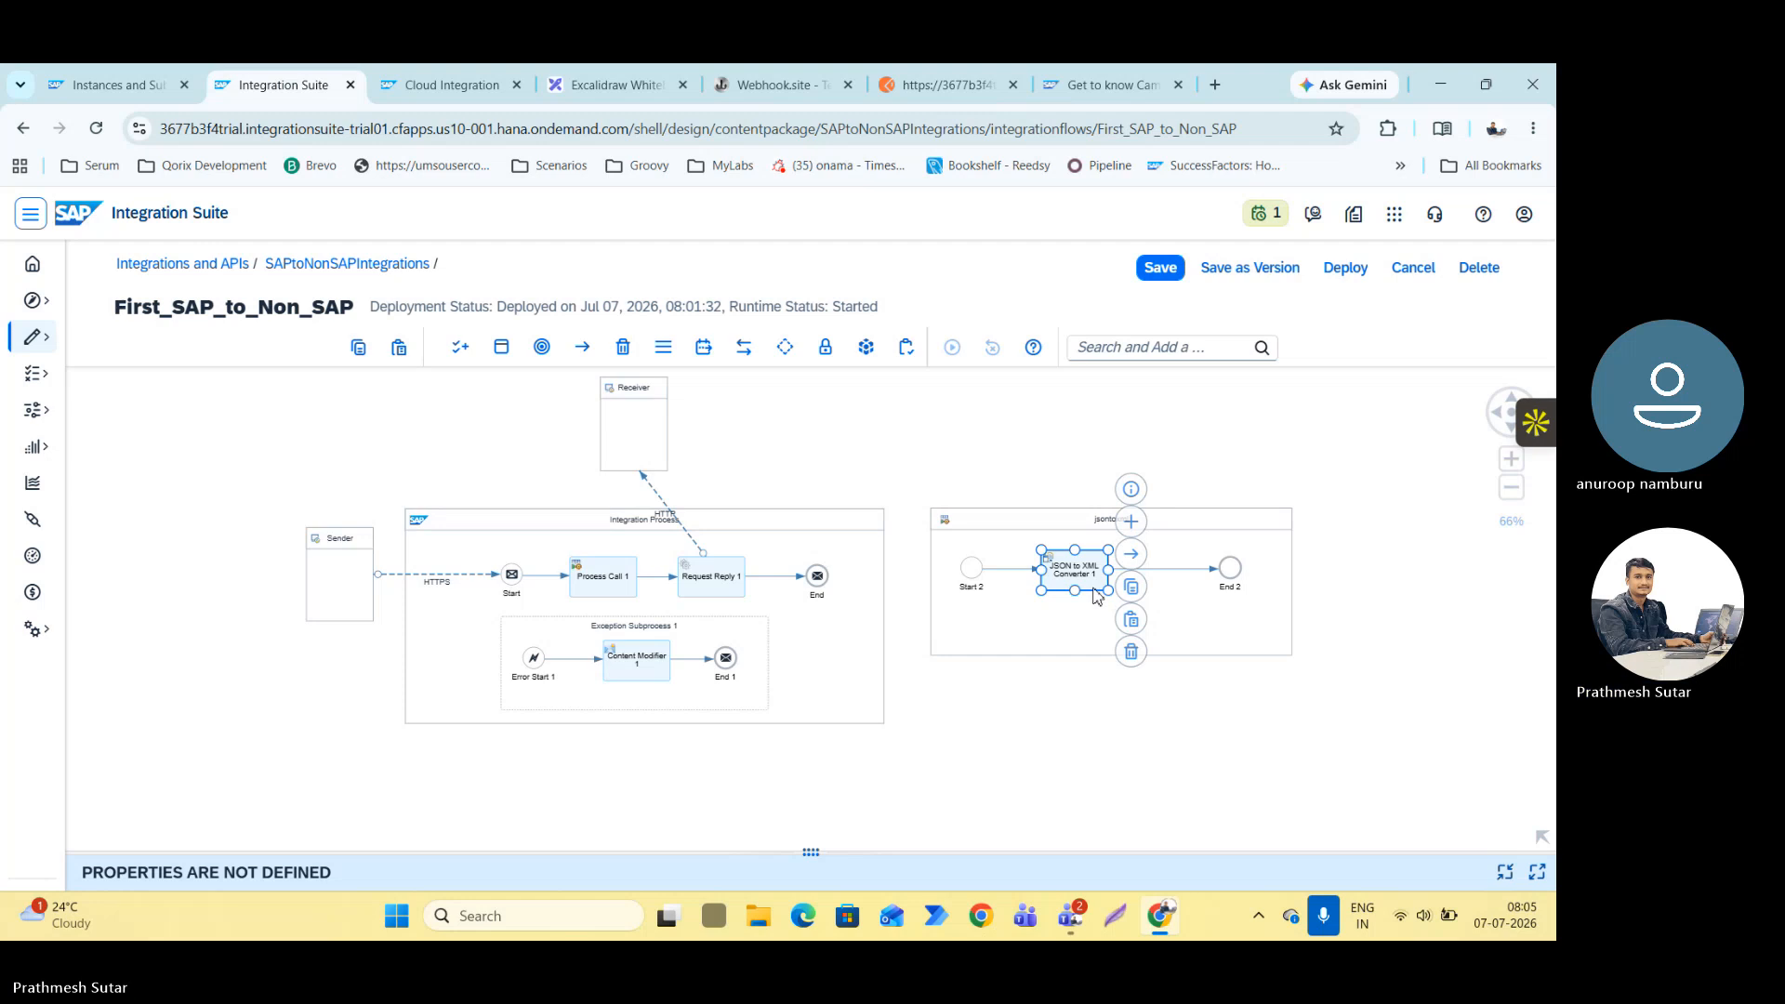
click(1069, 735)
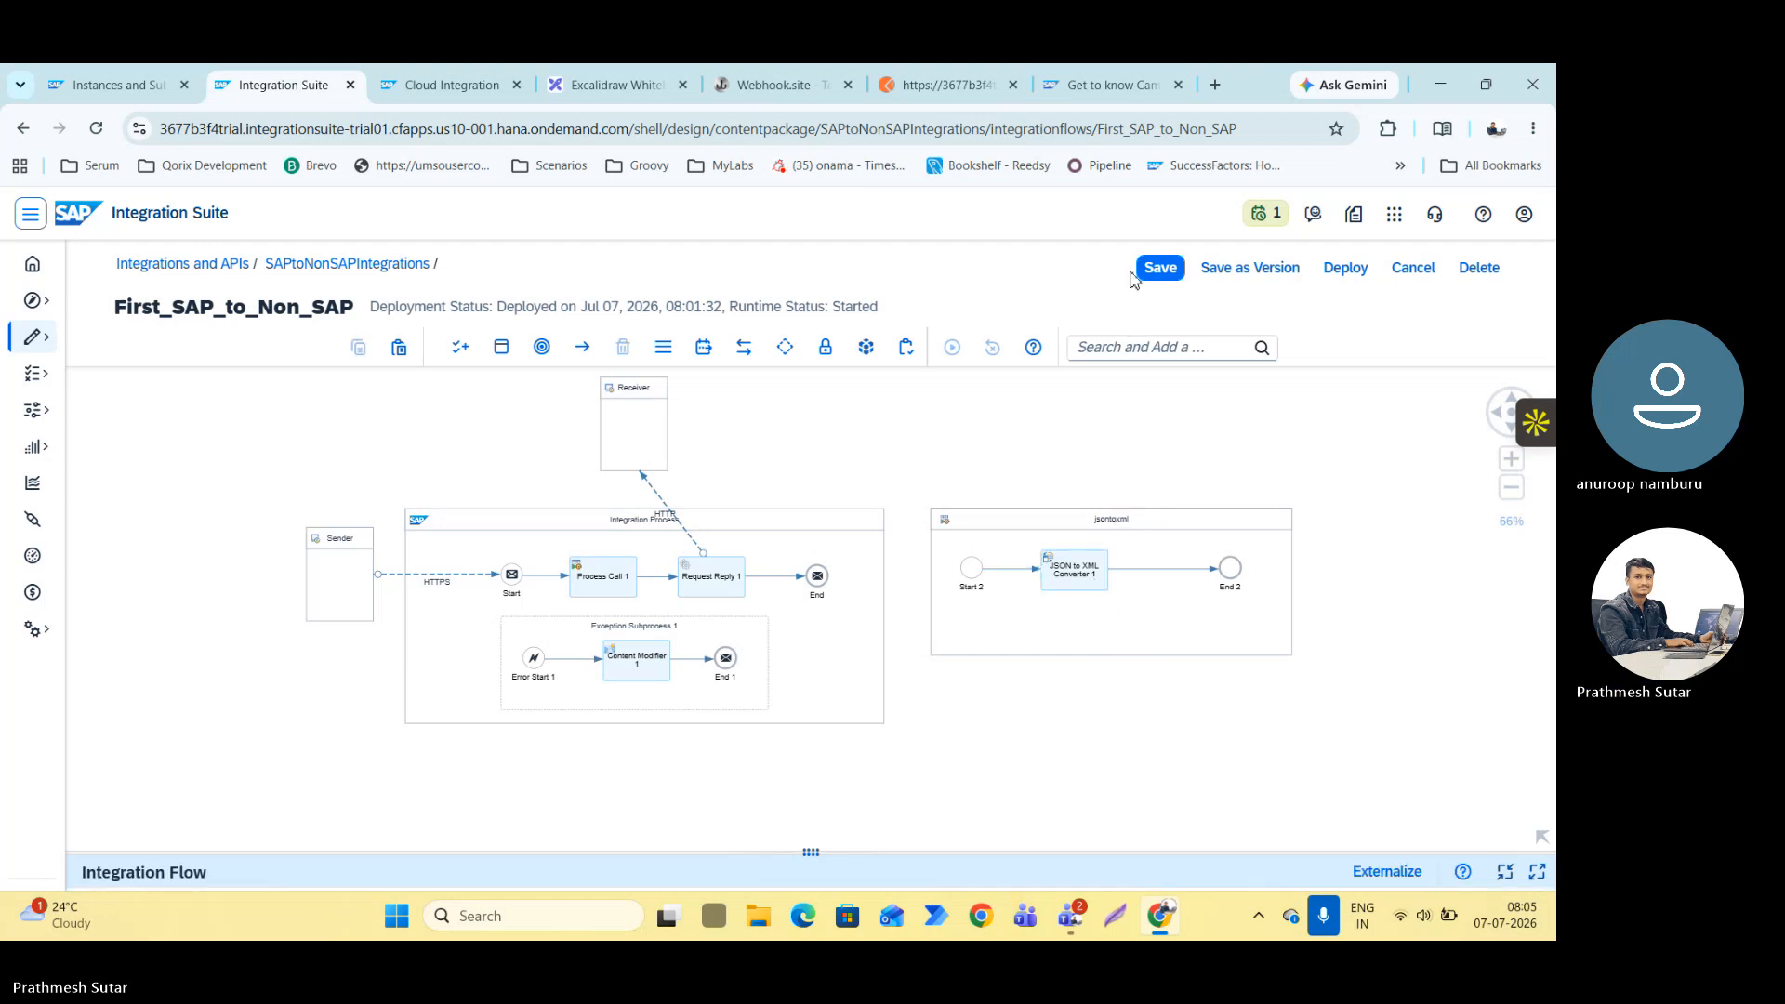
Save the First_SAP_to_Non_SAP integration flow and deploy it.
click(1161, 268)
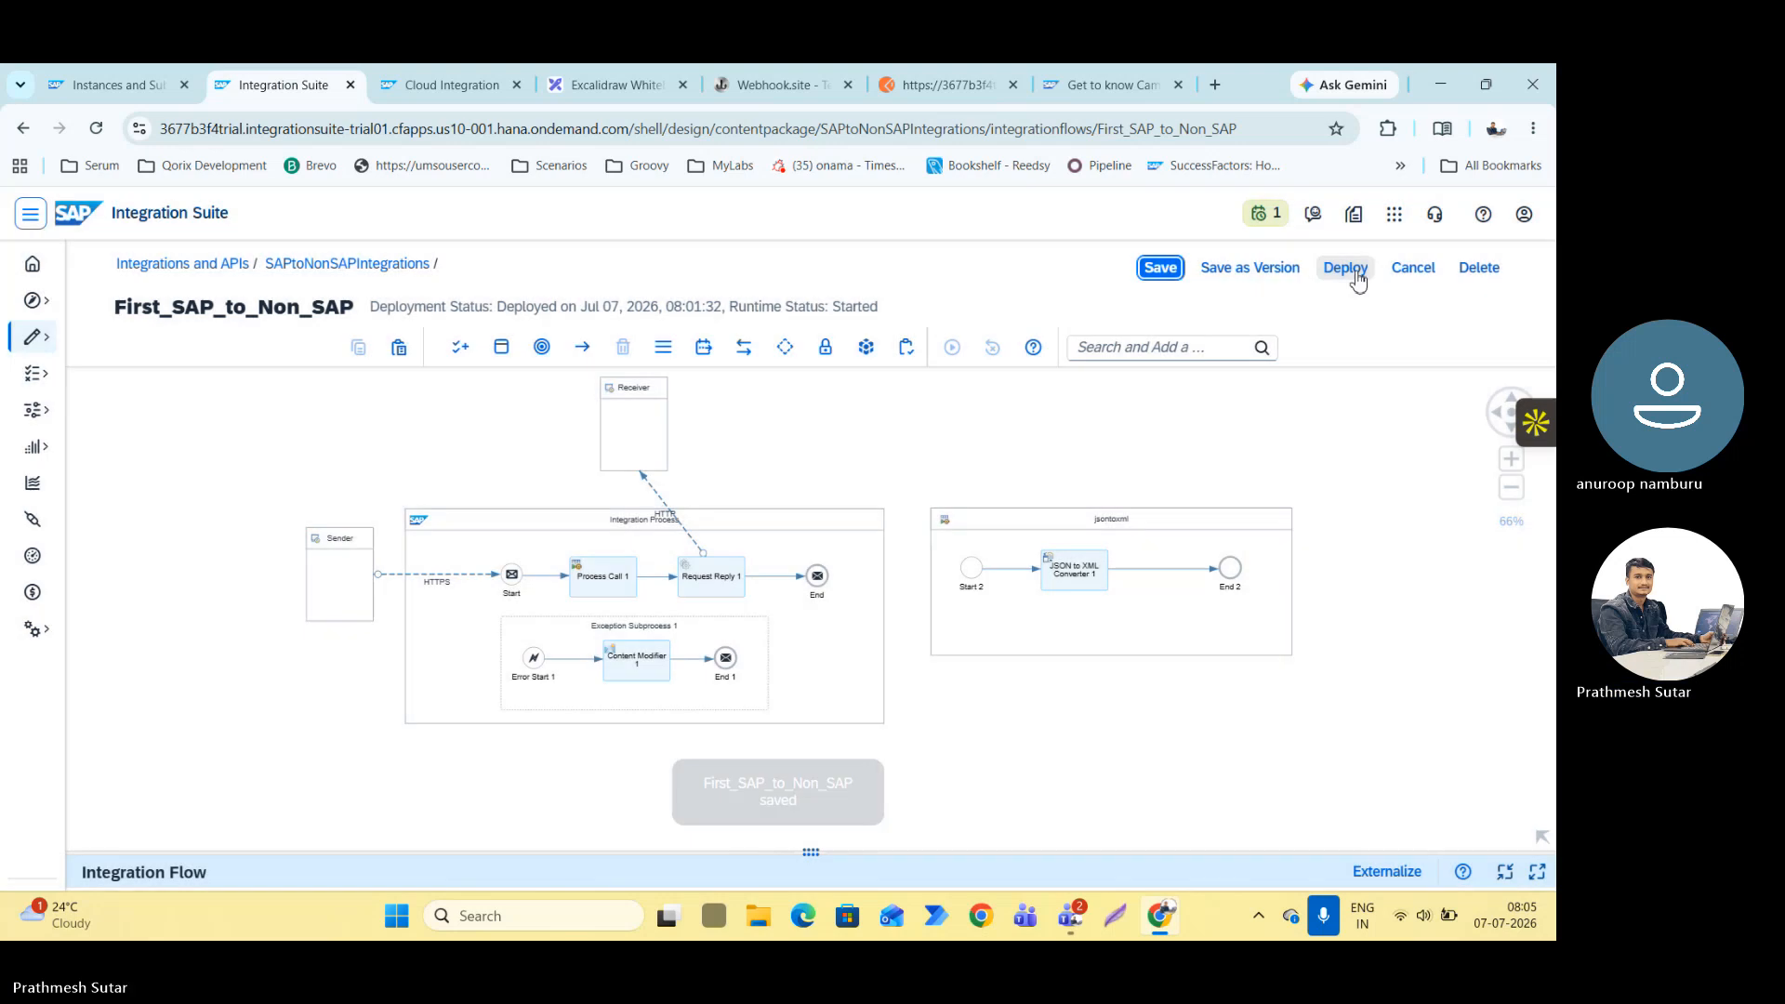
click(1345, 269)
click(868, 615)
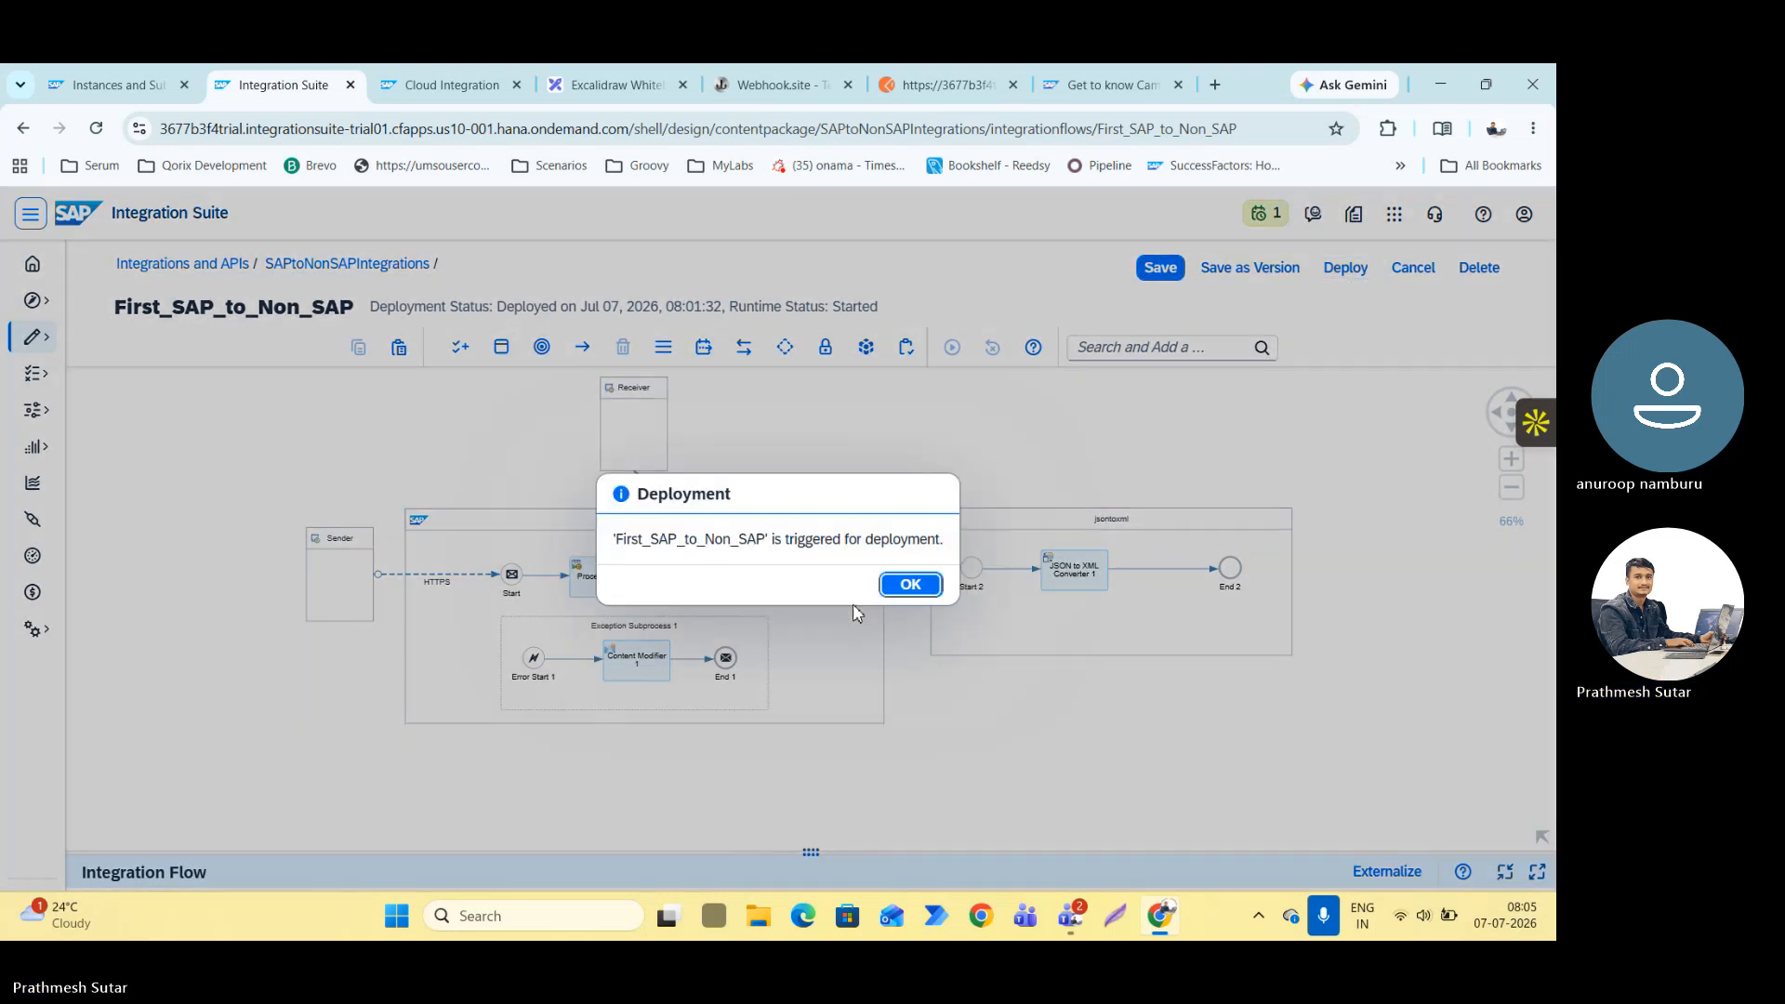
click(909, 585)
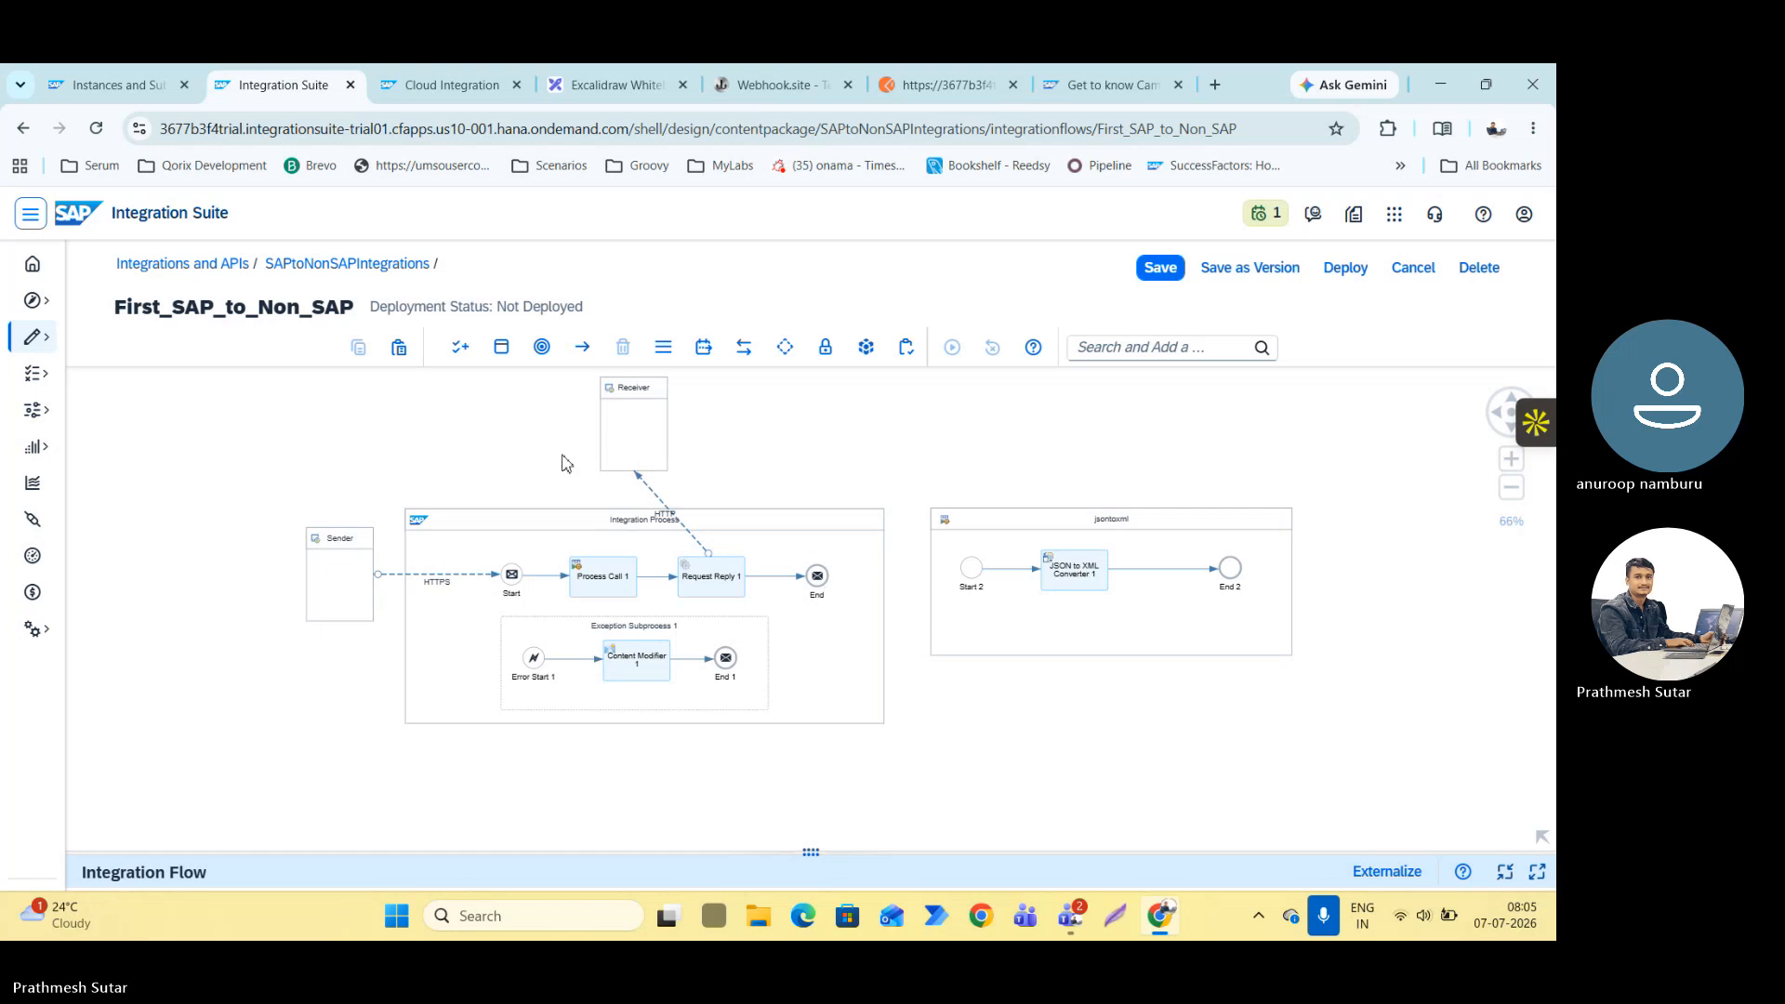
Move the Receiver directly above Request Reply 1 and check the flow's deployment and runtime status.
drag(653, 433, 720, 423)
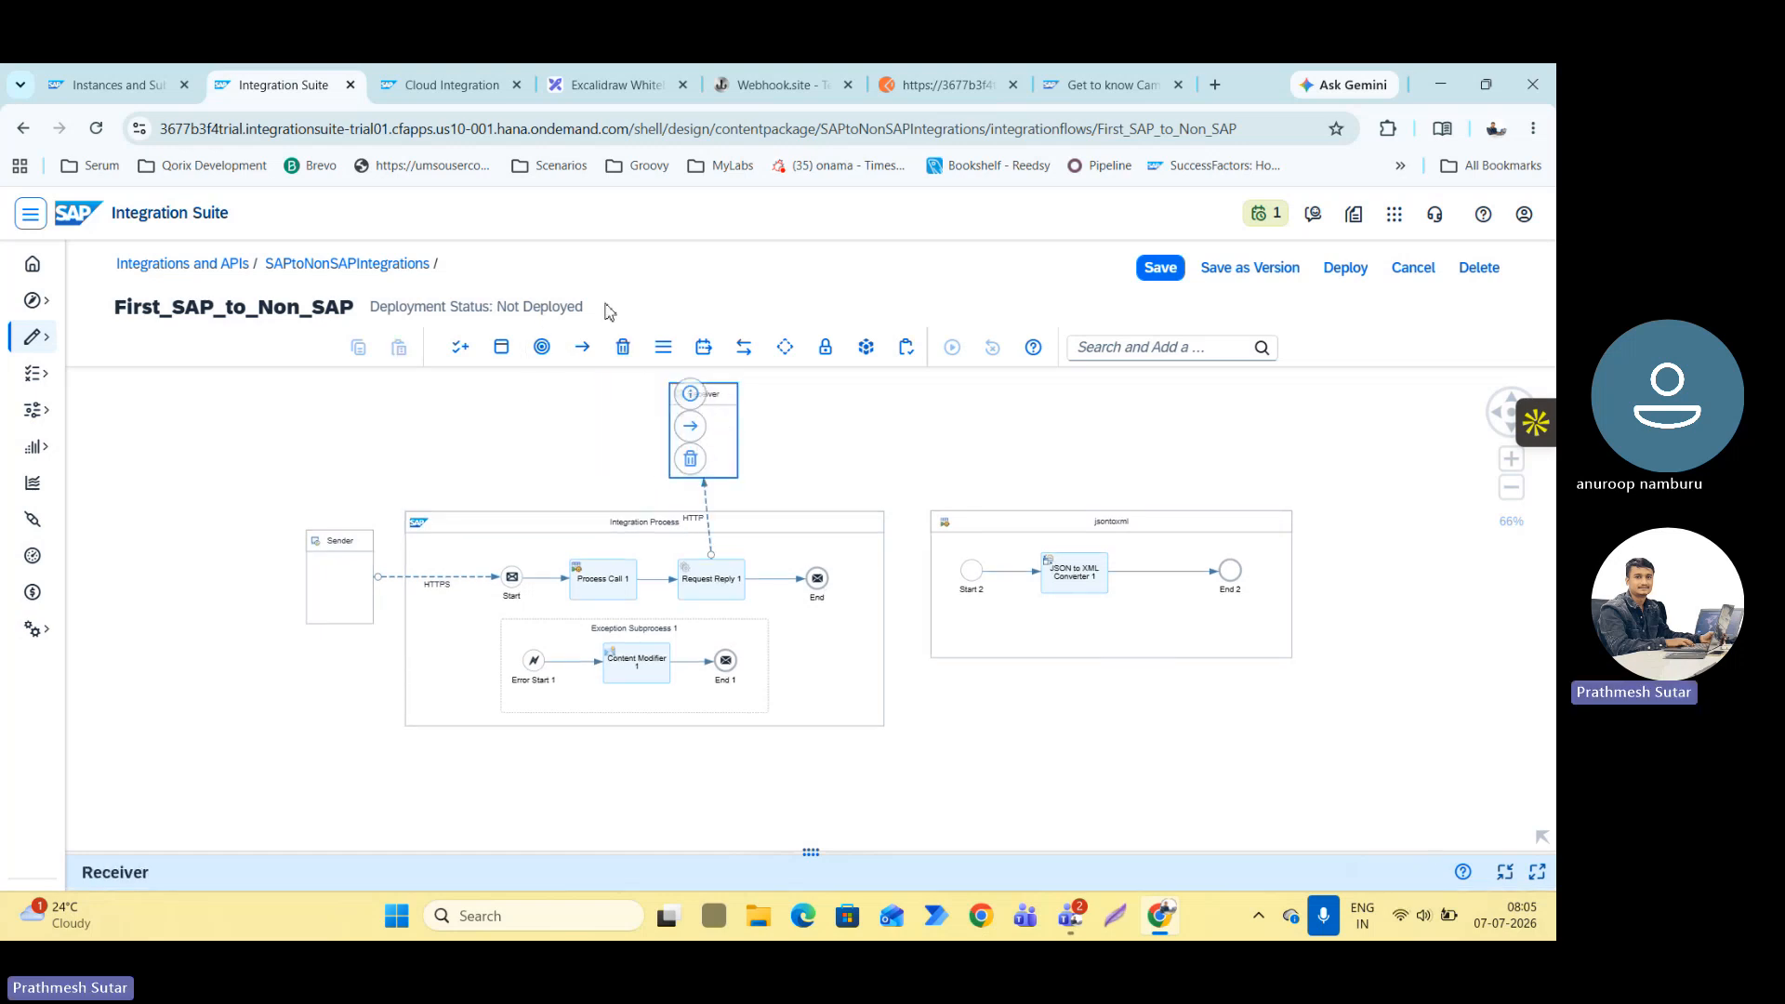
drag(499, 307, 942, 304)
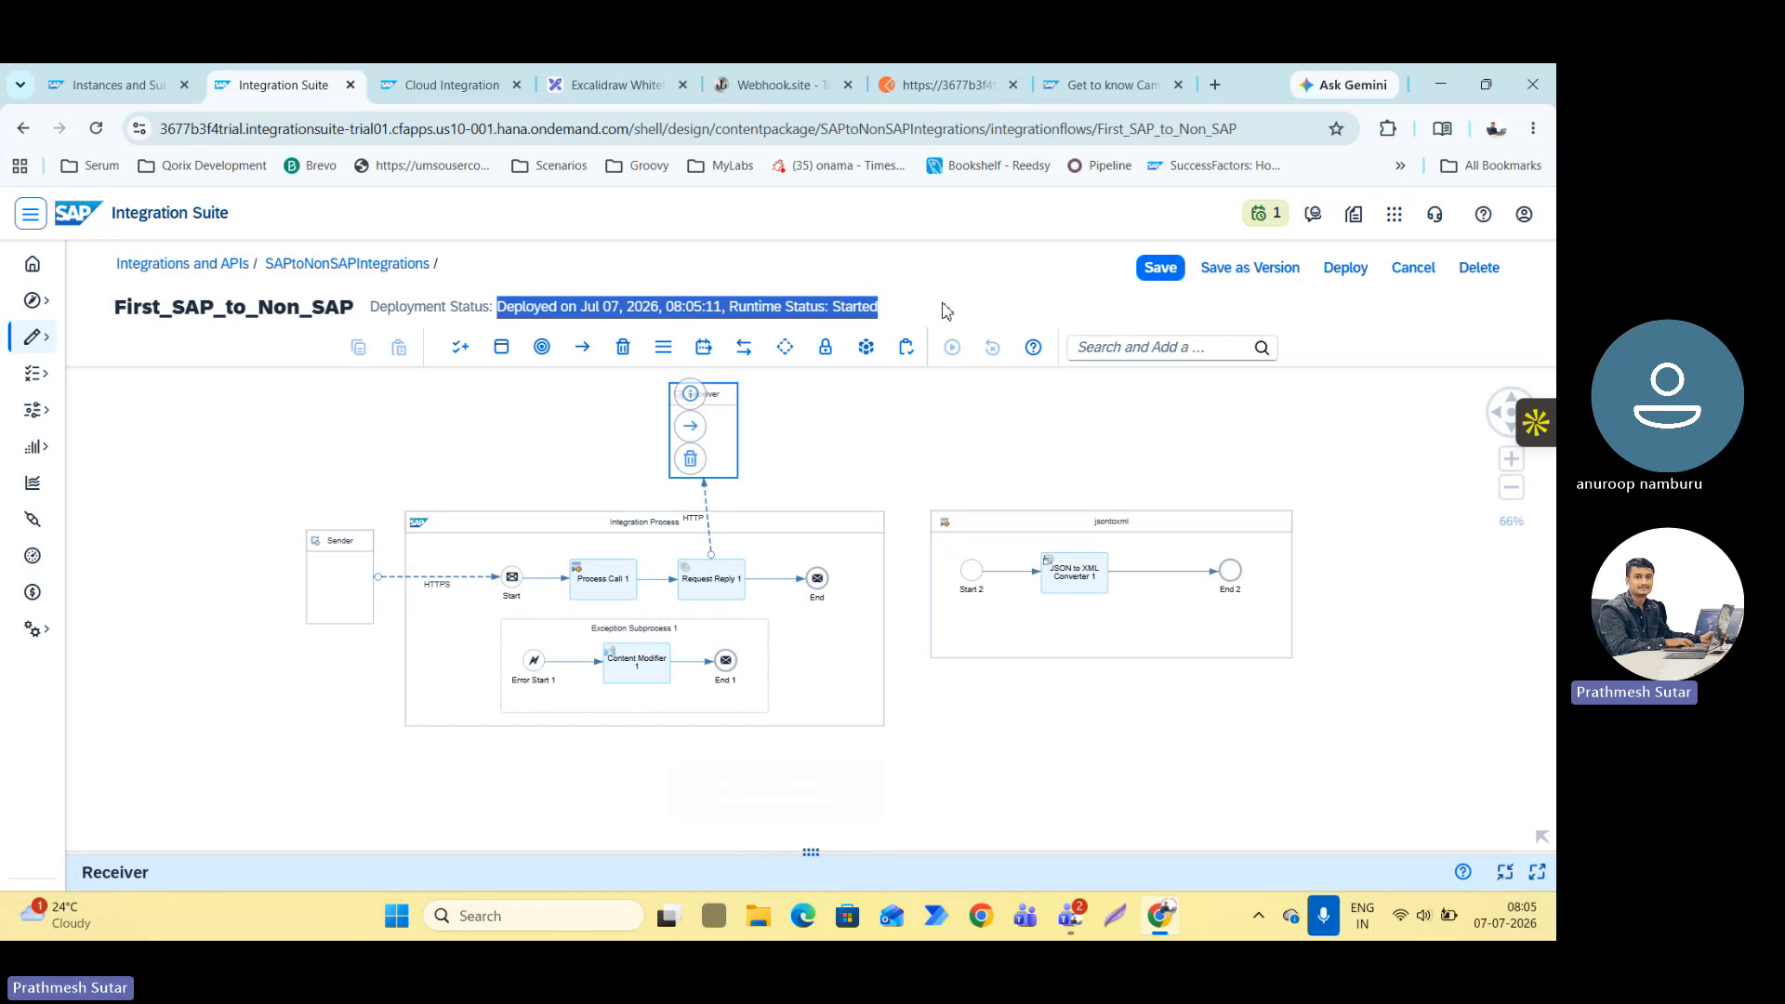
click(942, 304)
click(482, 648)
scroll(482, 648, up, 3)
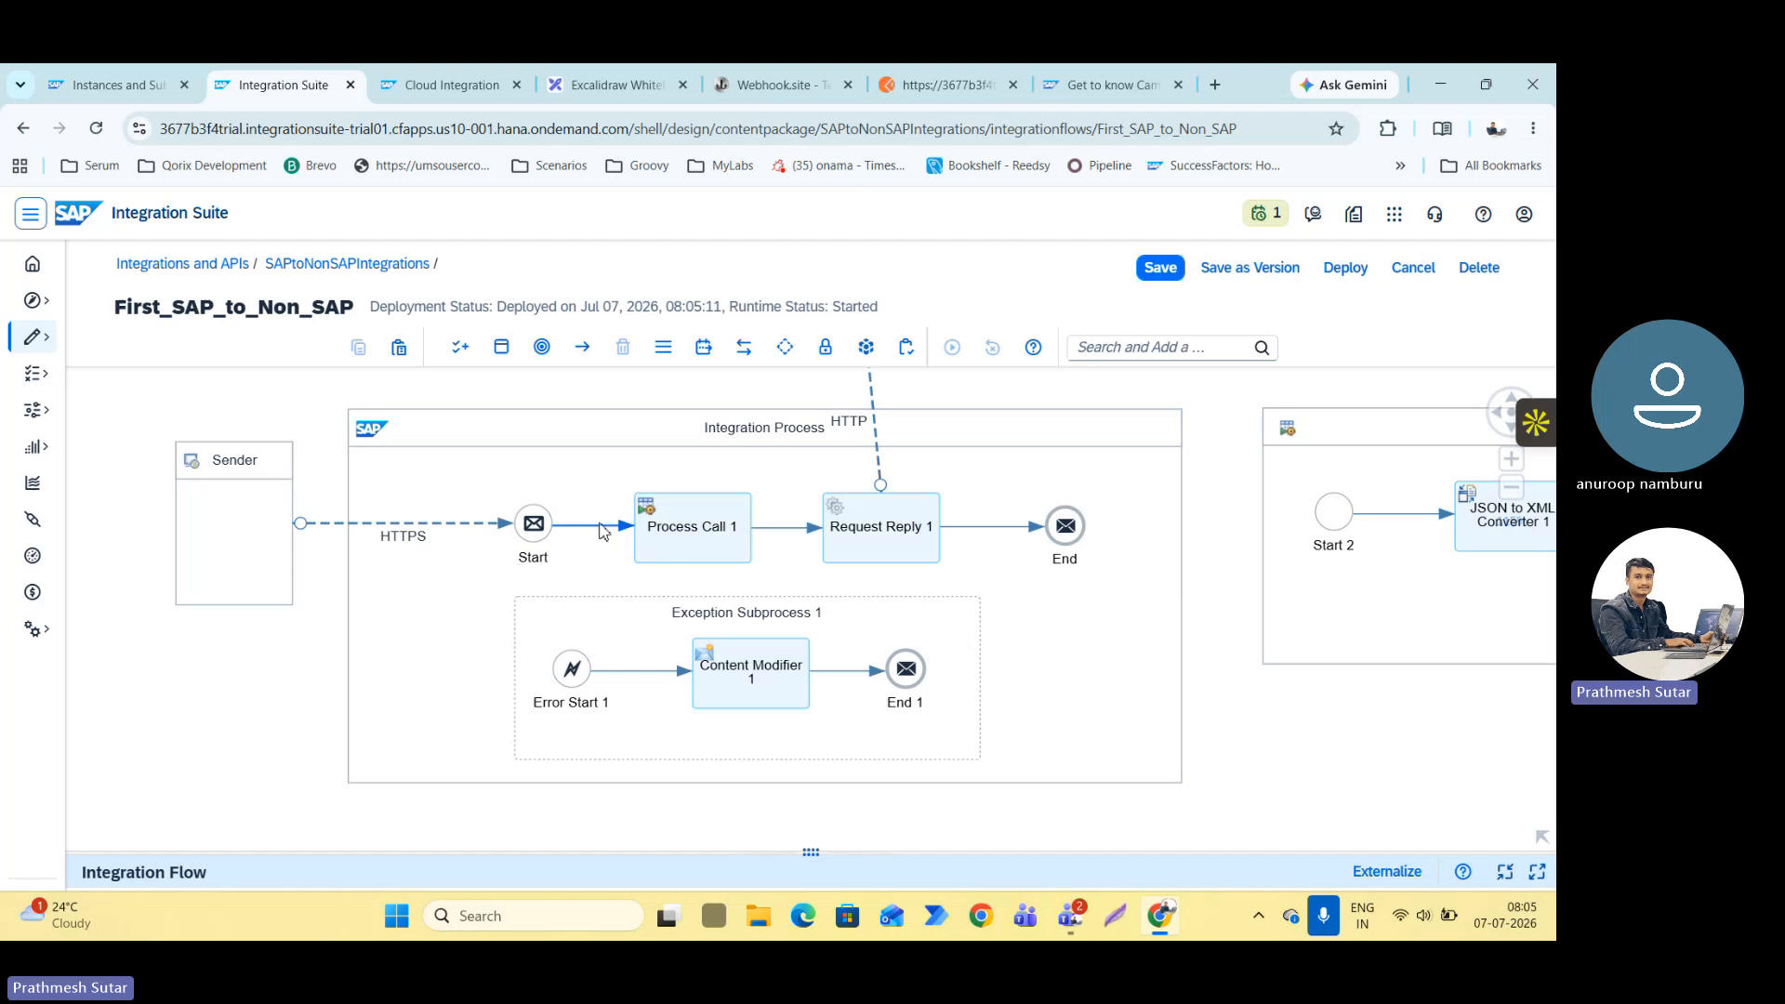
scroll(679, 538, down, 3)
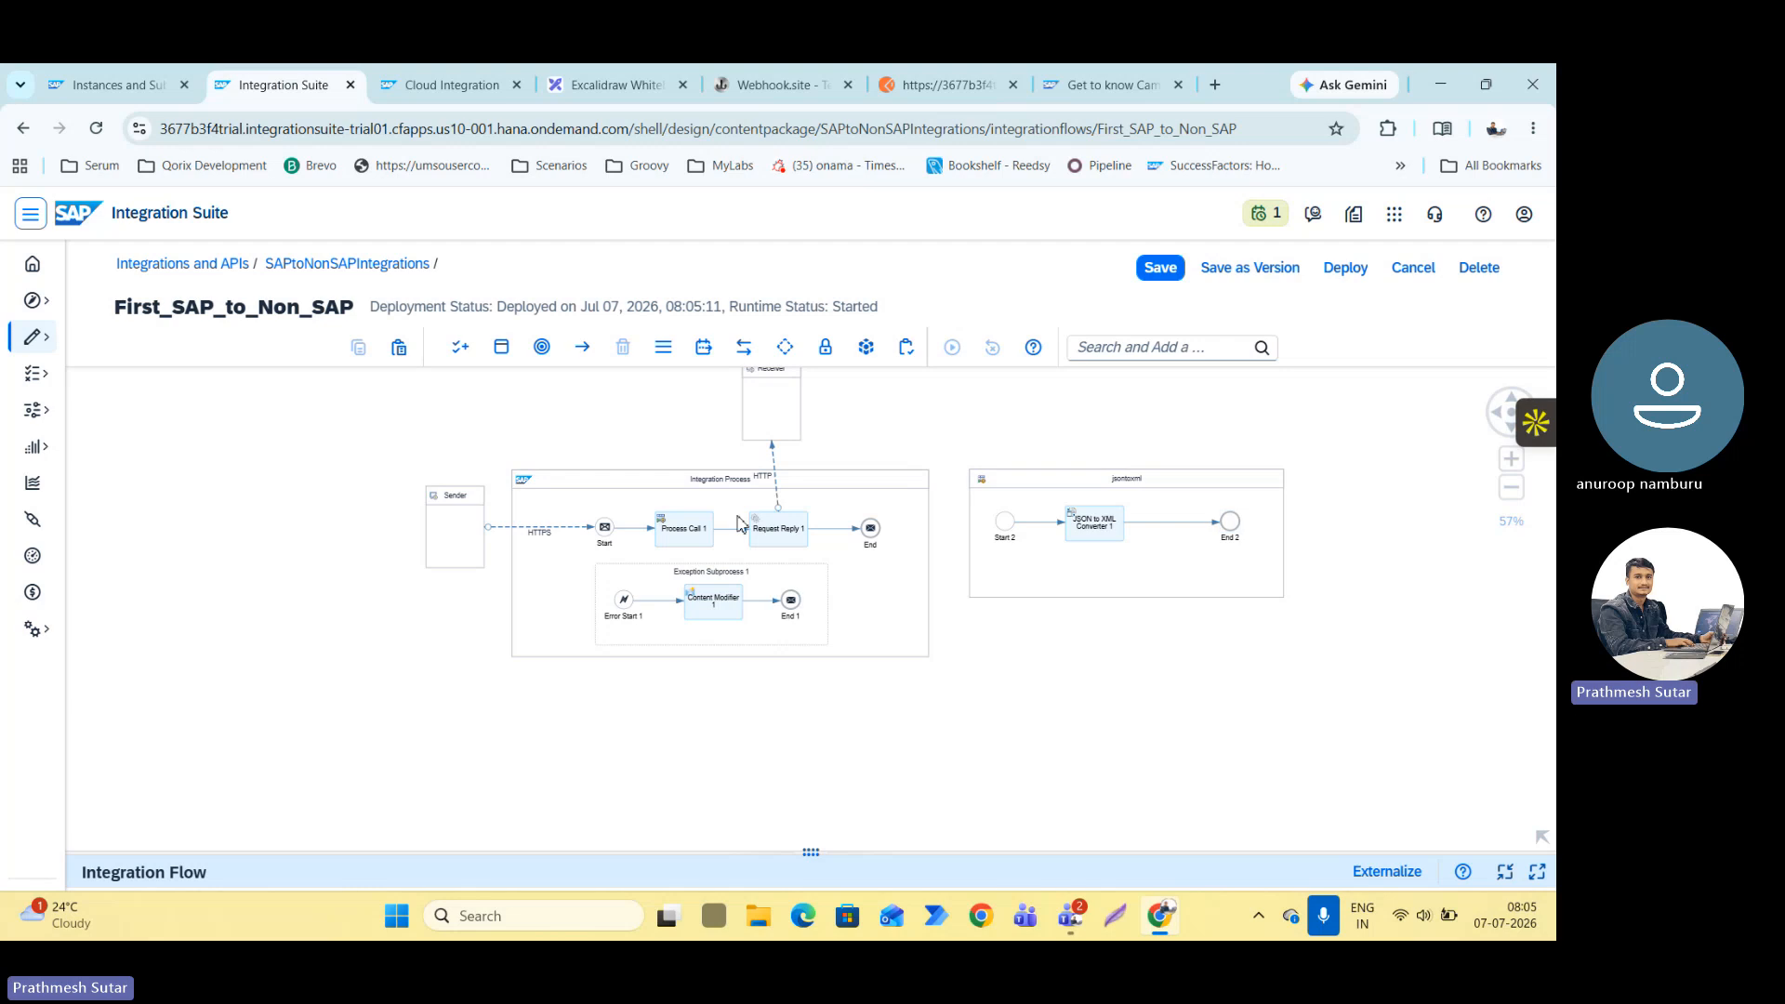
Inspect the integration flow layout and check which local integration process Process Call 1 invokes in its processing settings.
scroll(740, 538, up, 5)
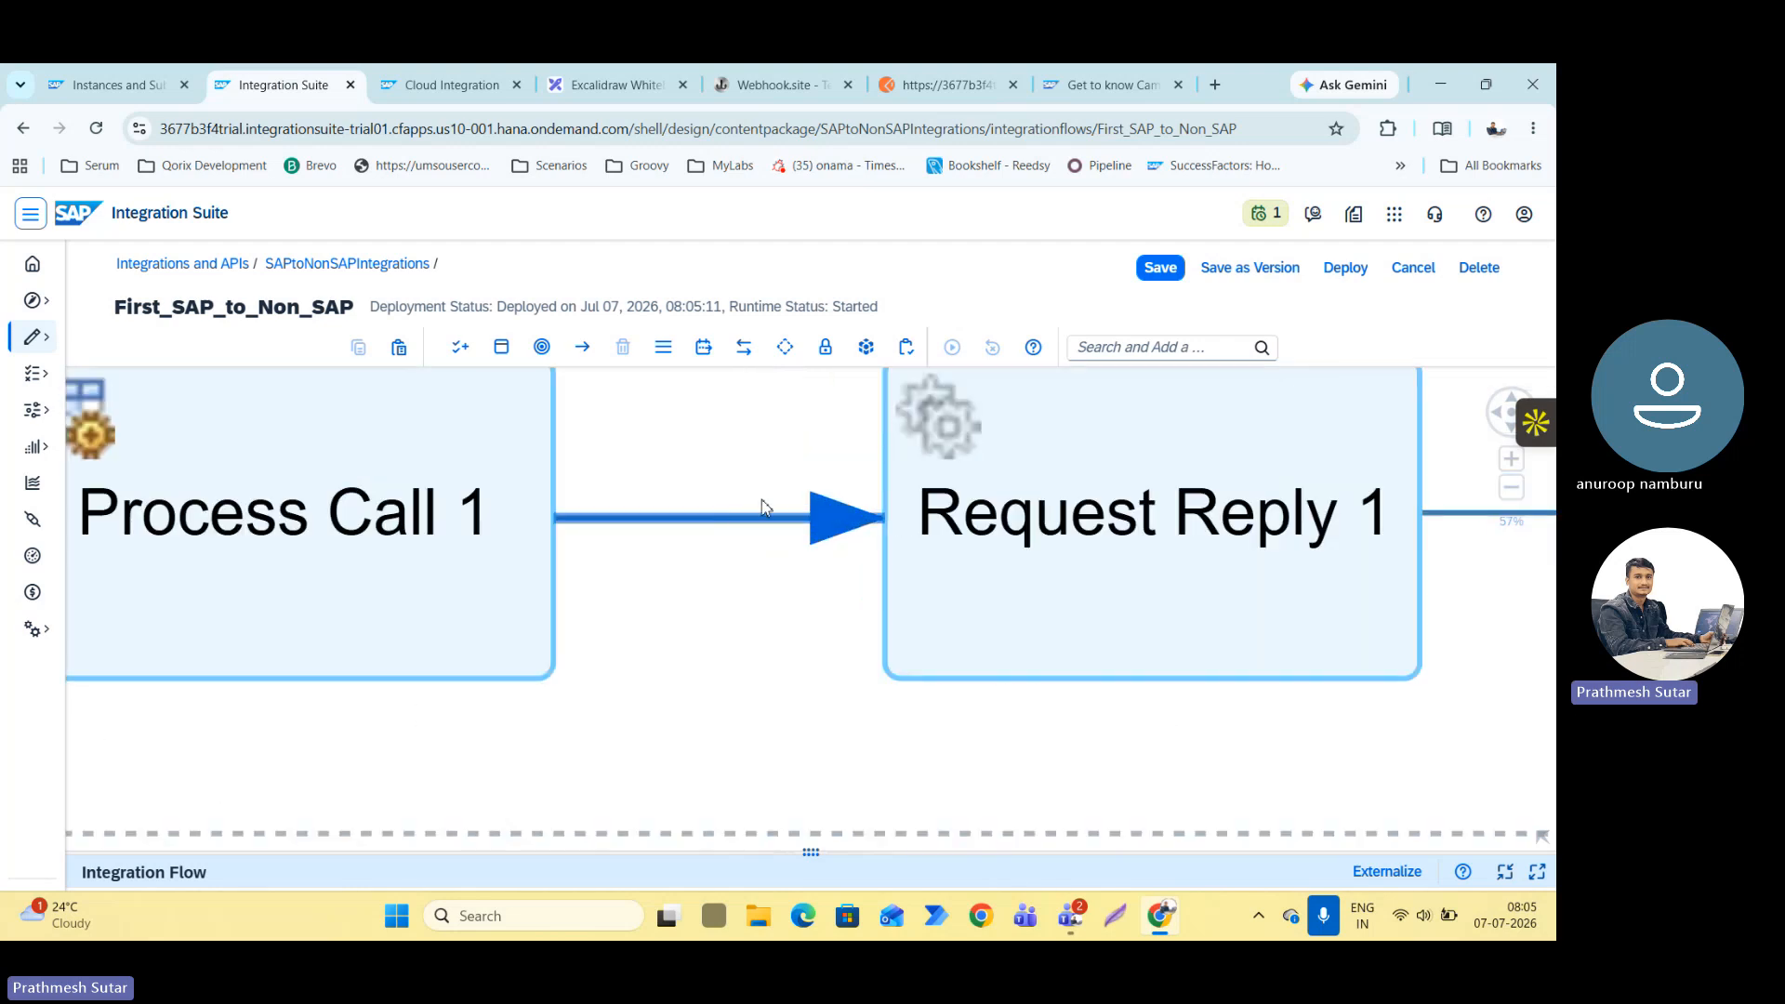
scroll(619, 530, down, 4)
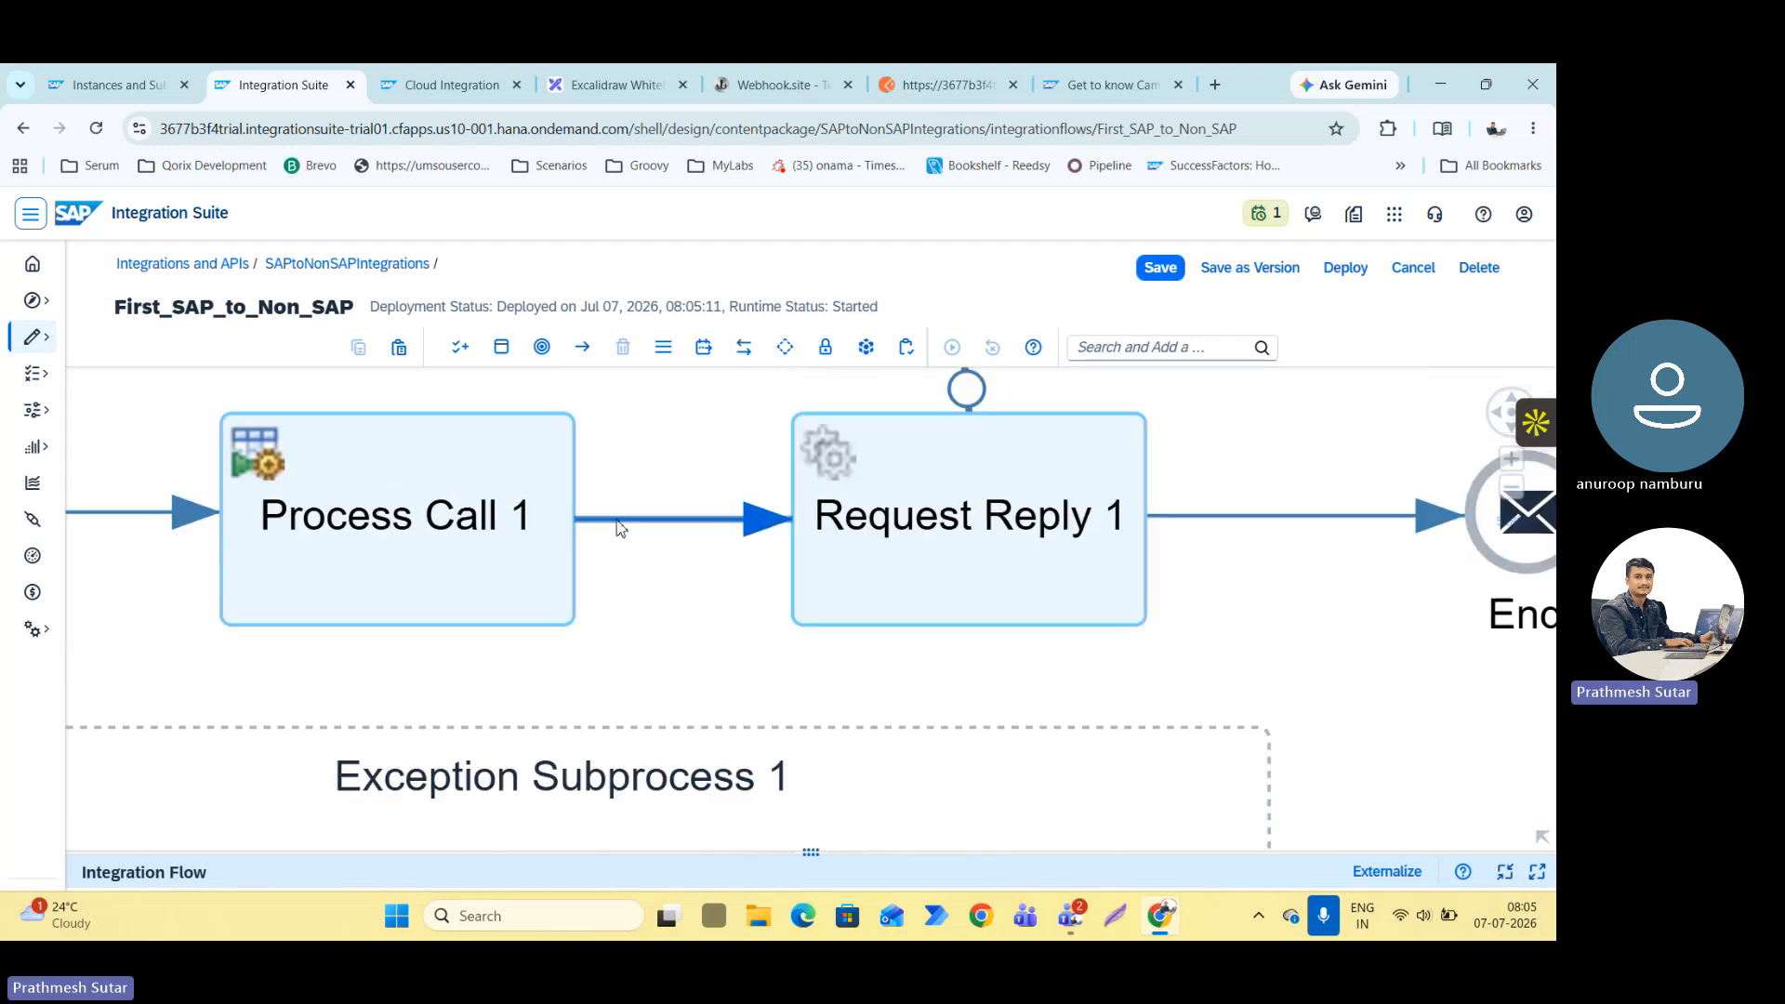
scroll(675, 519, down, 4)
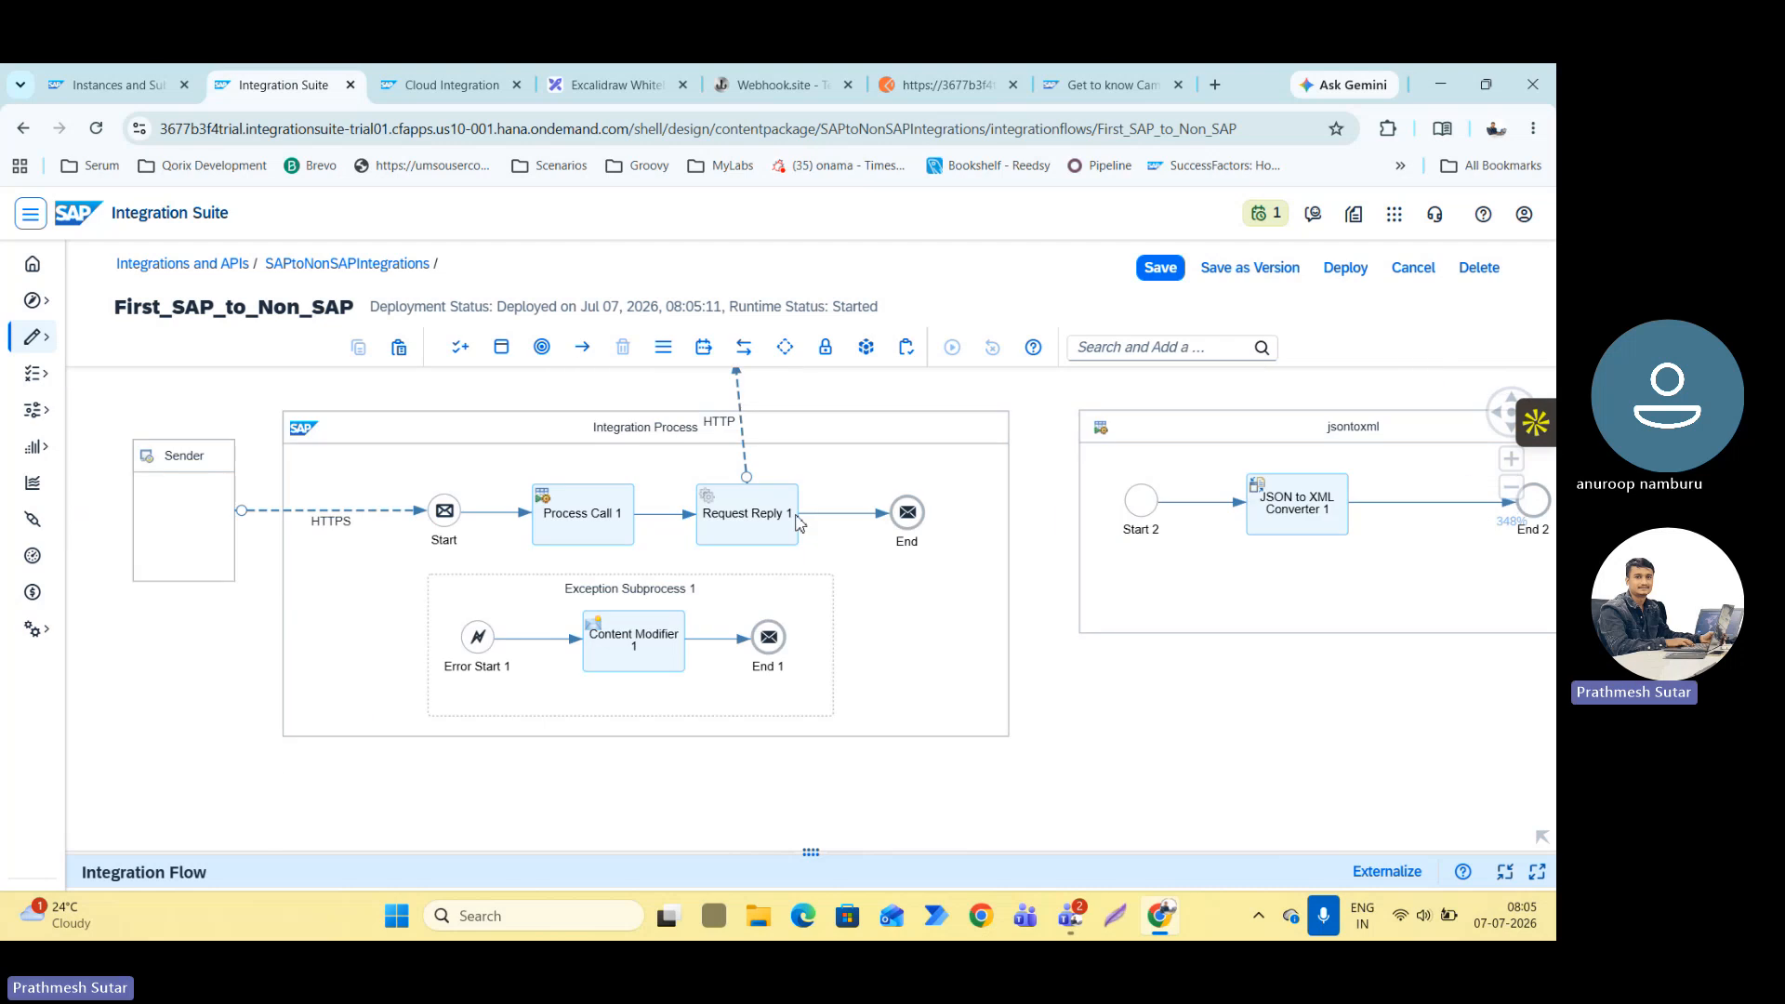
scroll(757, 445, down, 1)
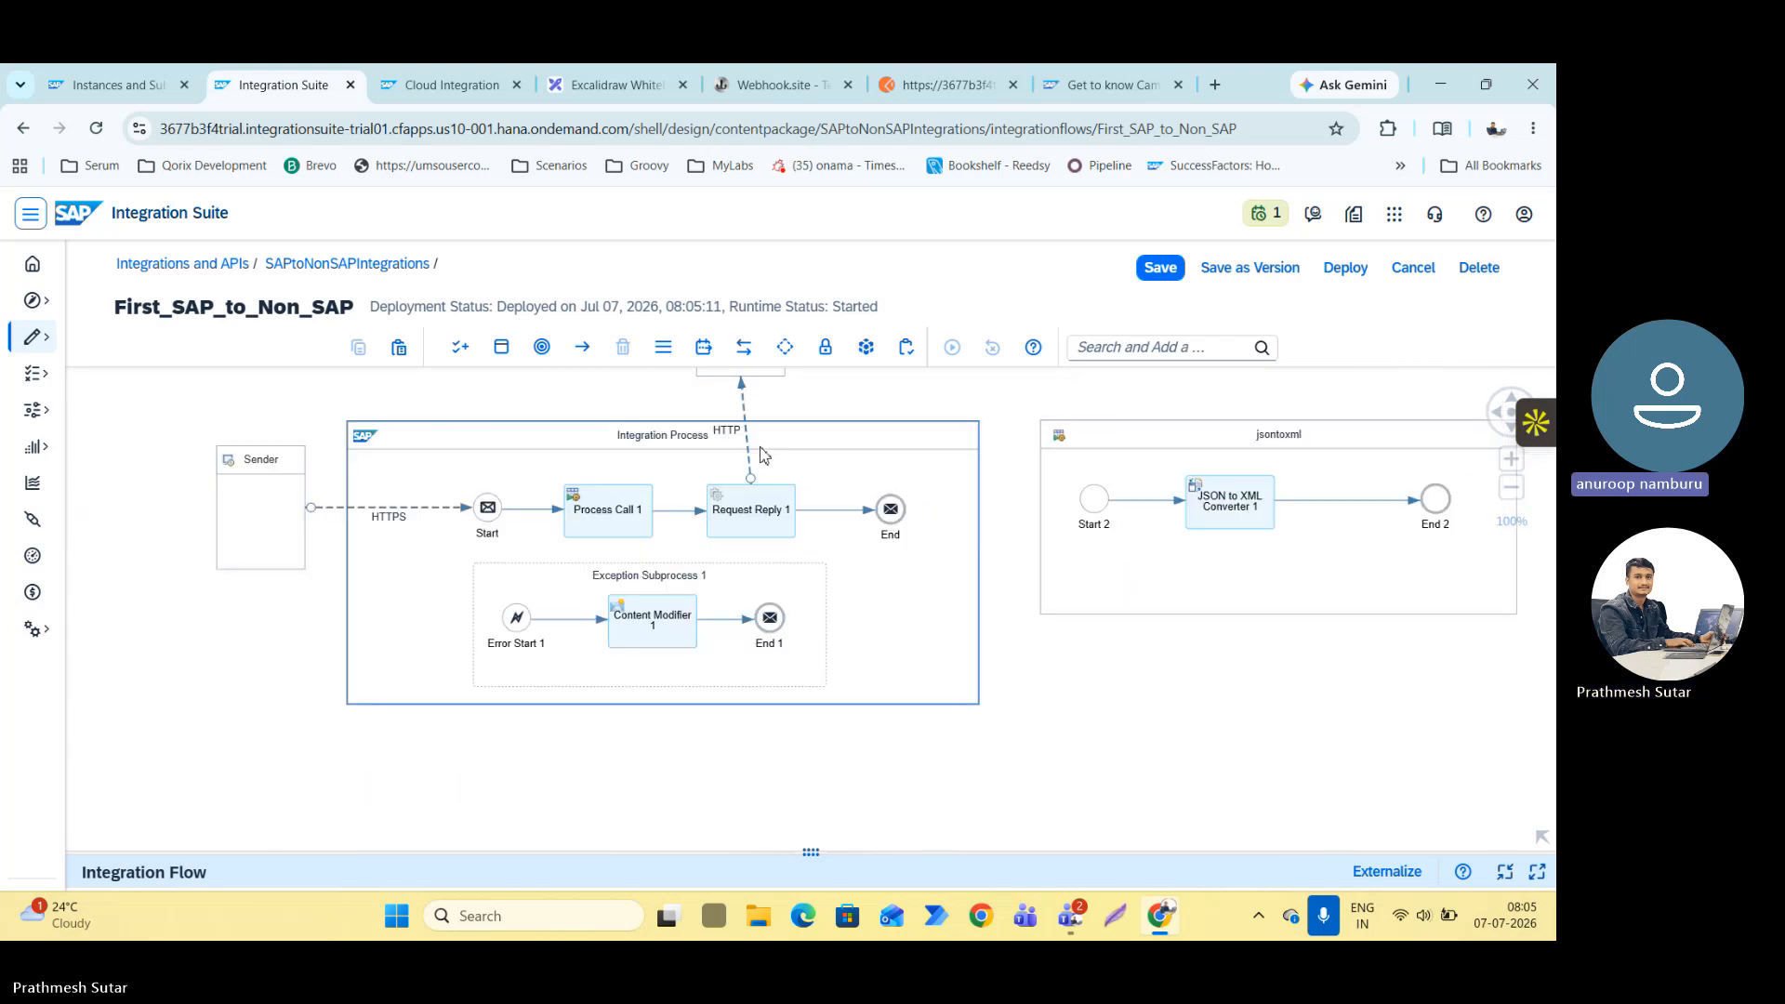
click(578, 522)
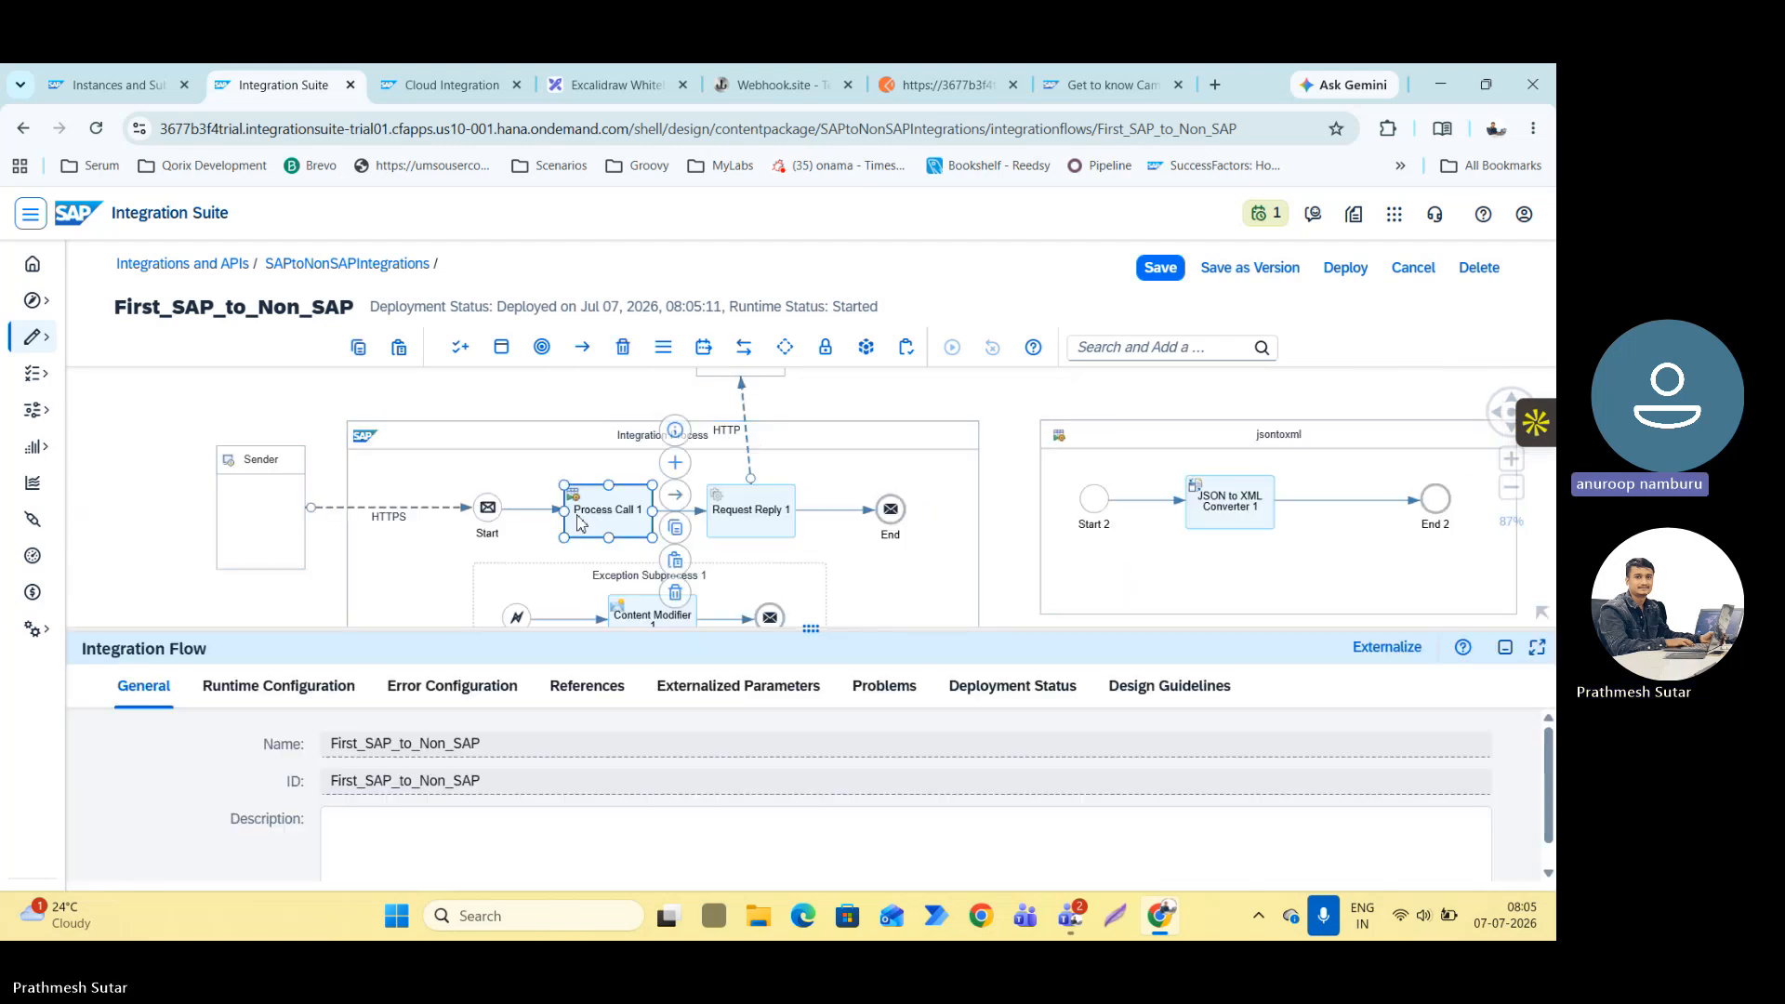
click(262, 689)
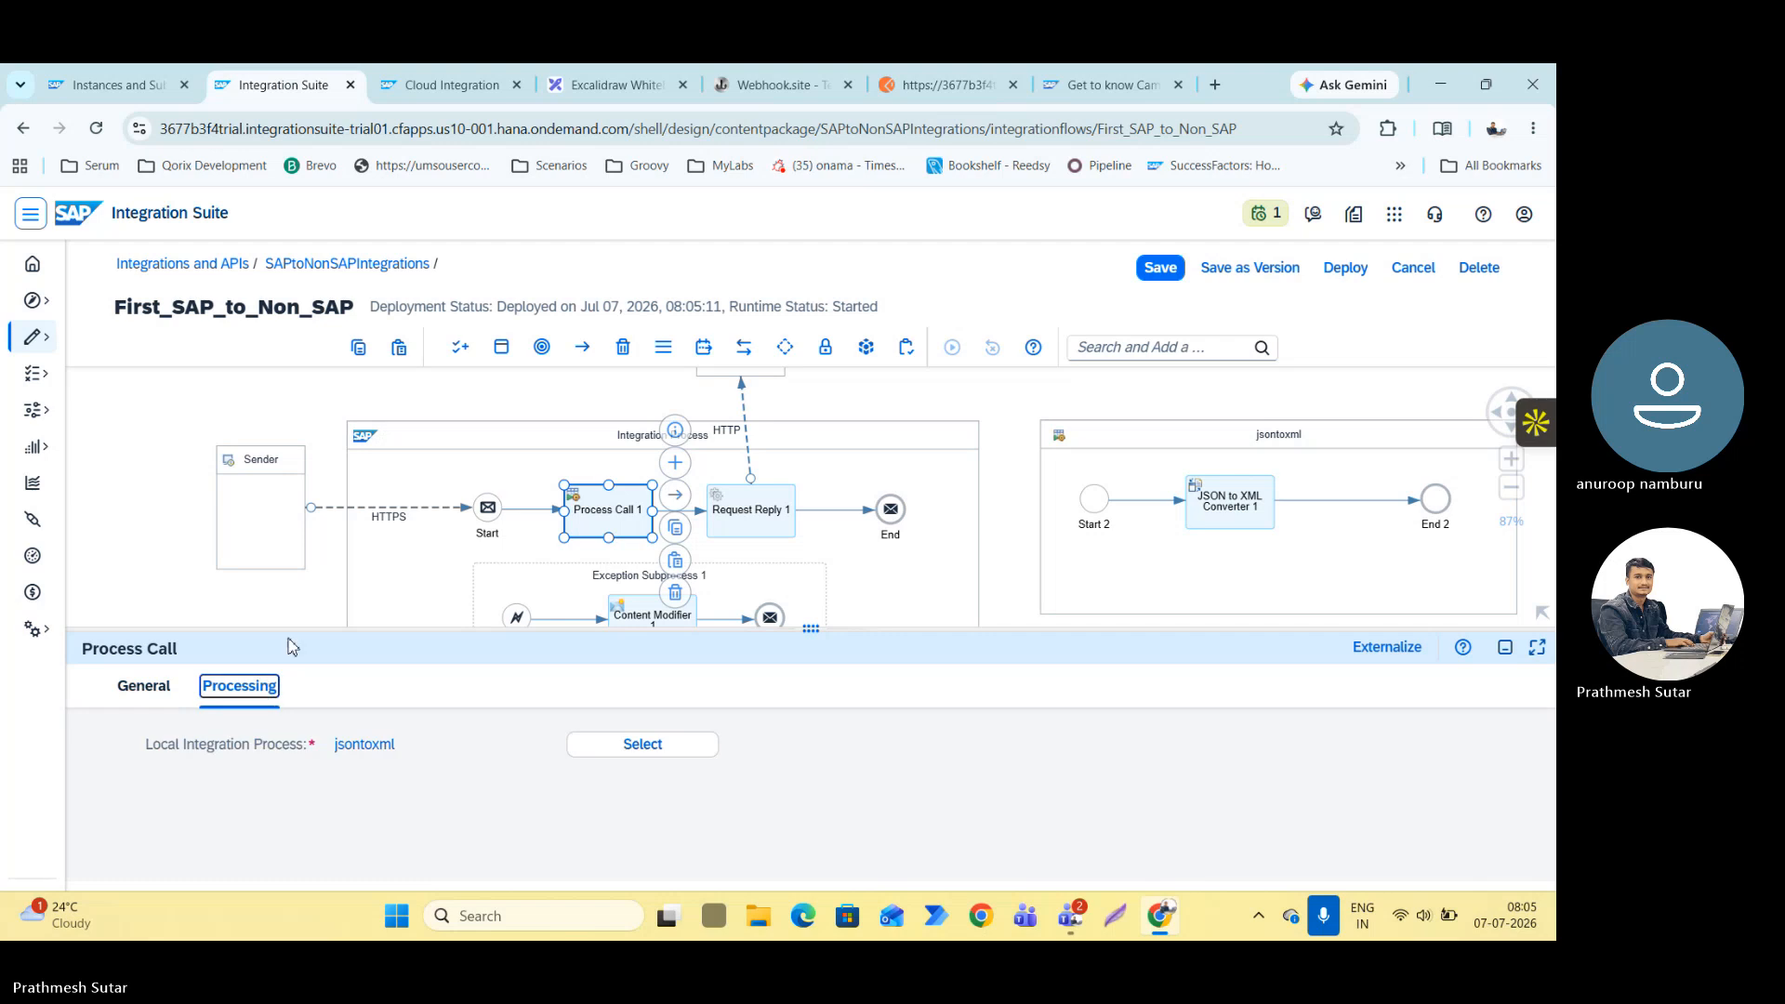
drag(296, 631, 391, 487)
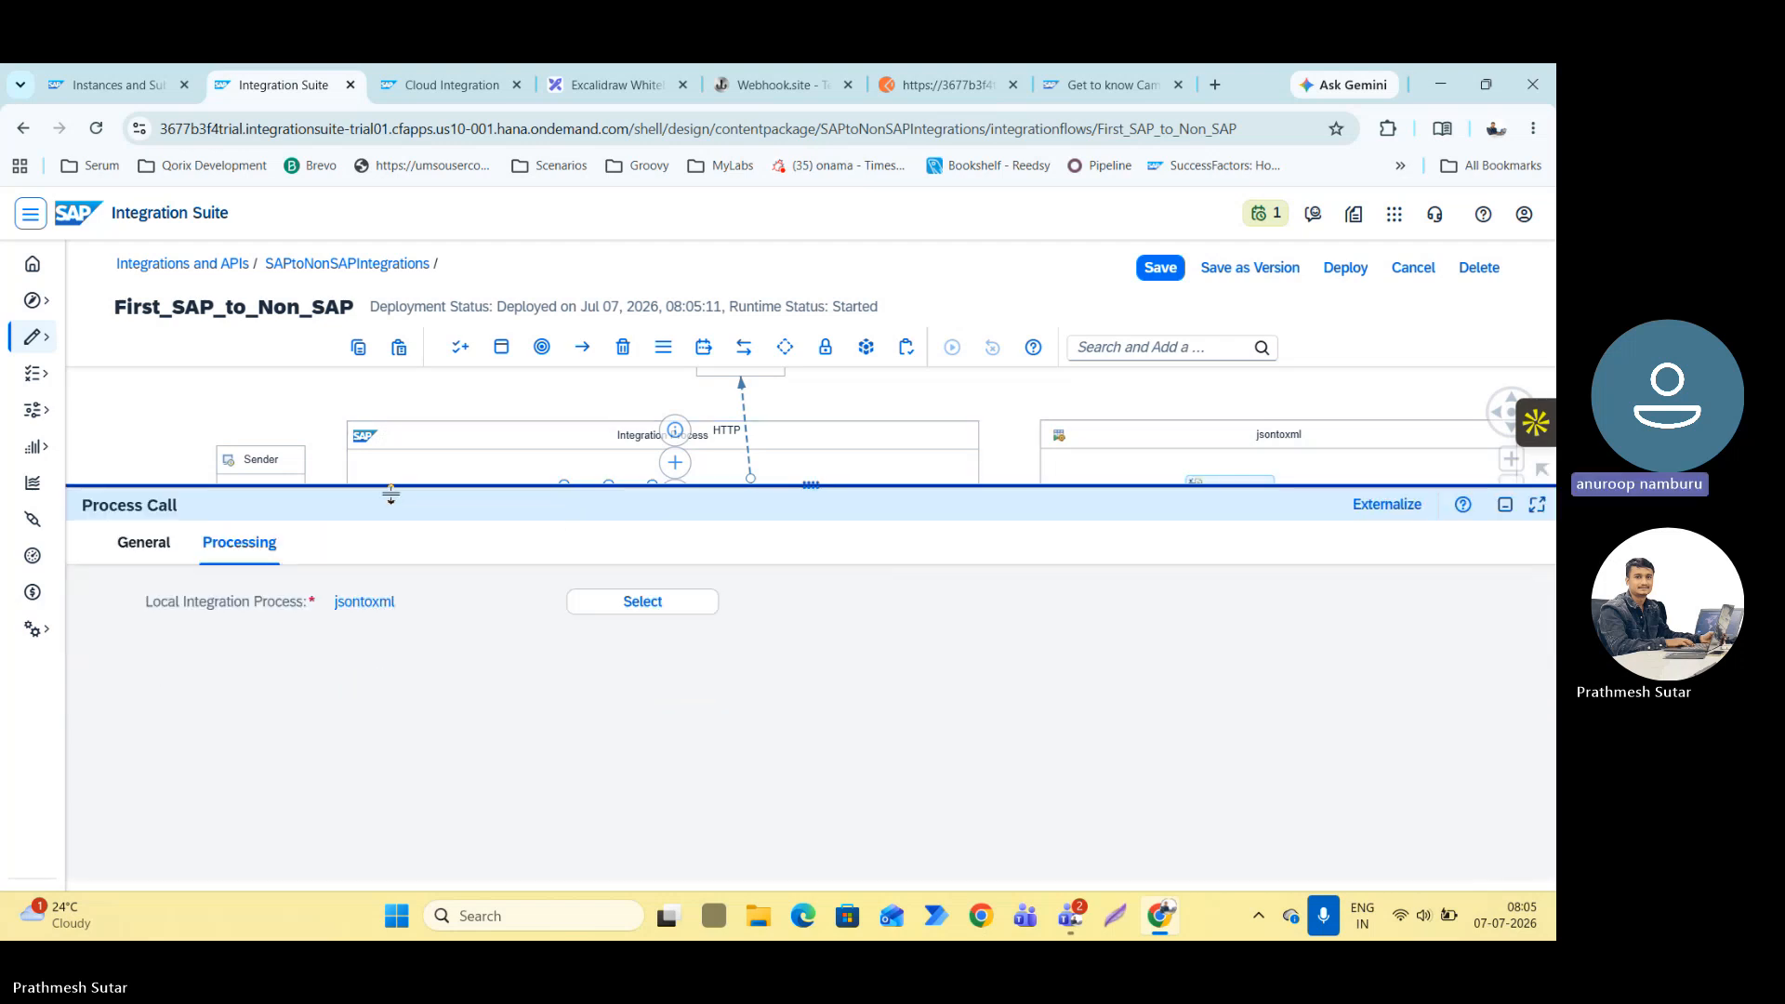
drag(390, 495, 396, 699)
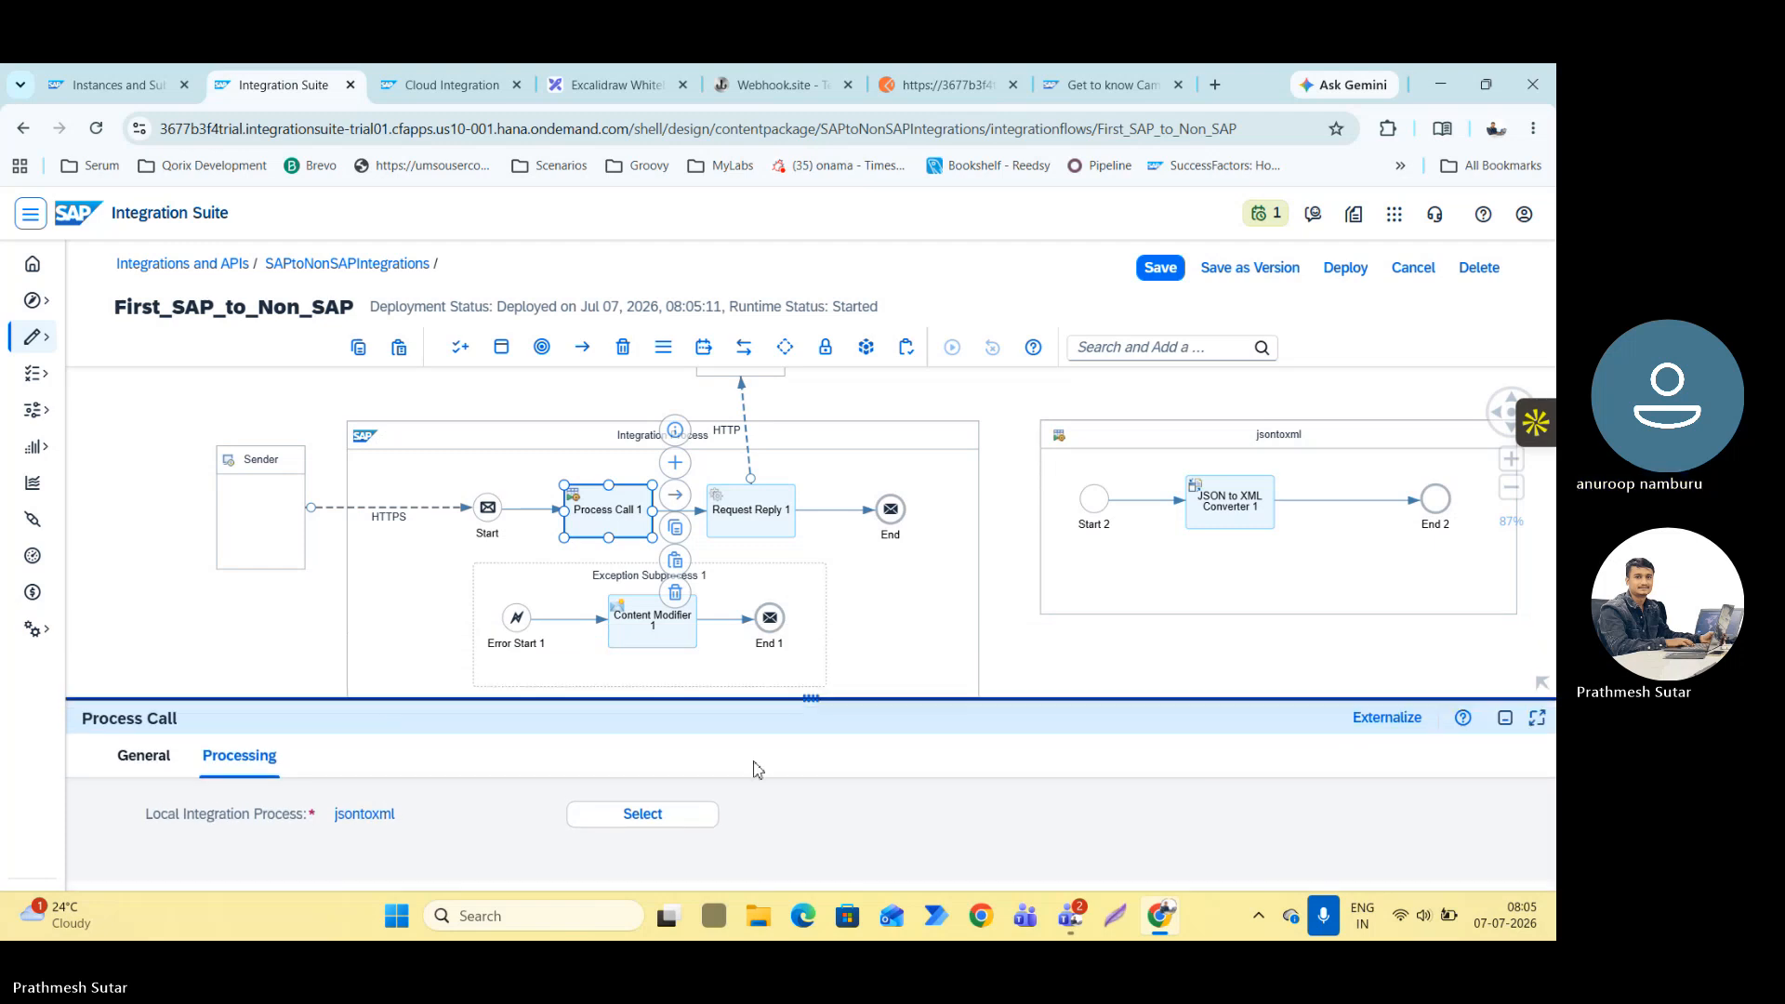
click(1507, 719)
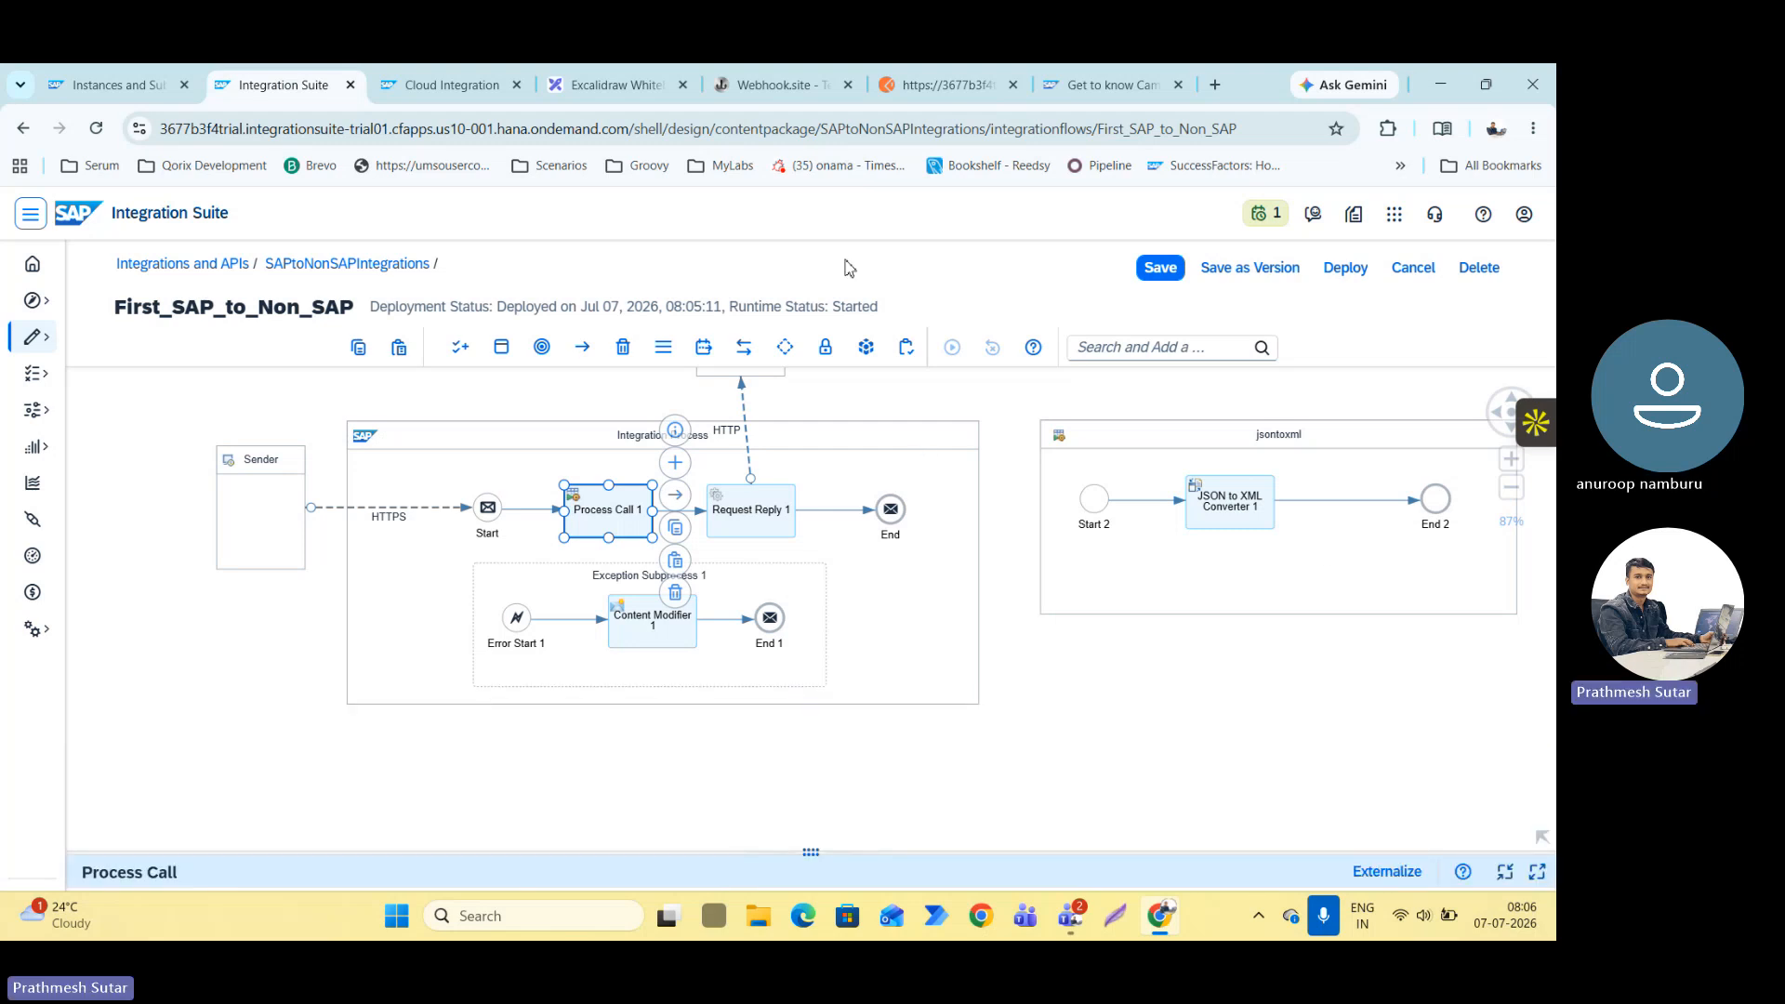
Switch to Postman and send the POST request with the JSON body to the flow's /http/send endpoint.
click(941, 85)
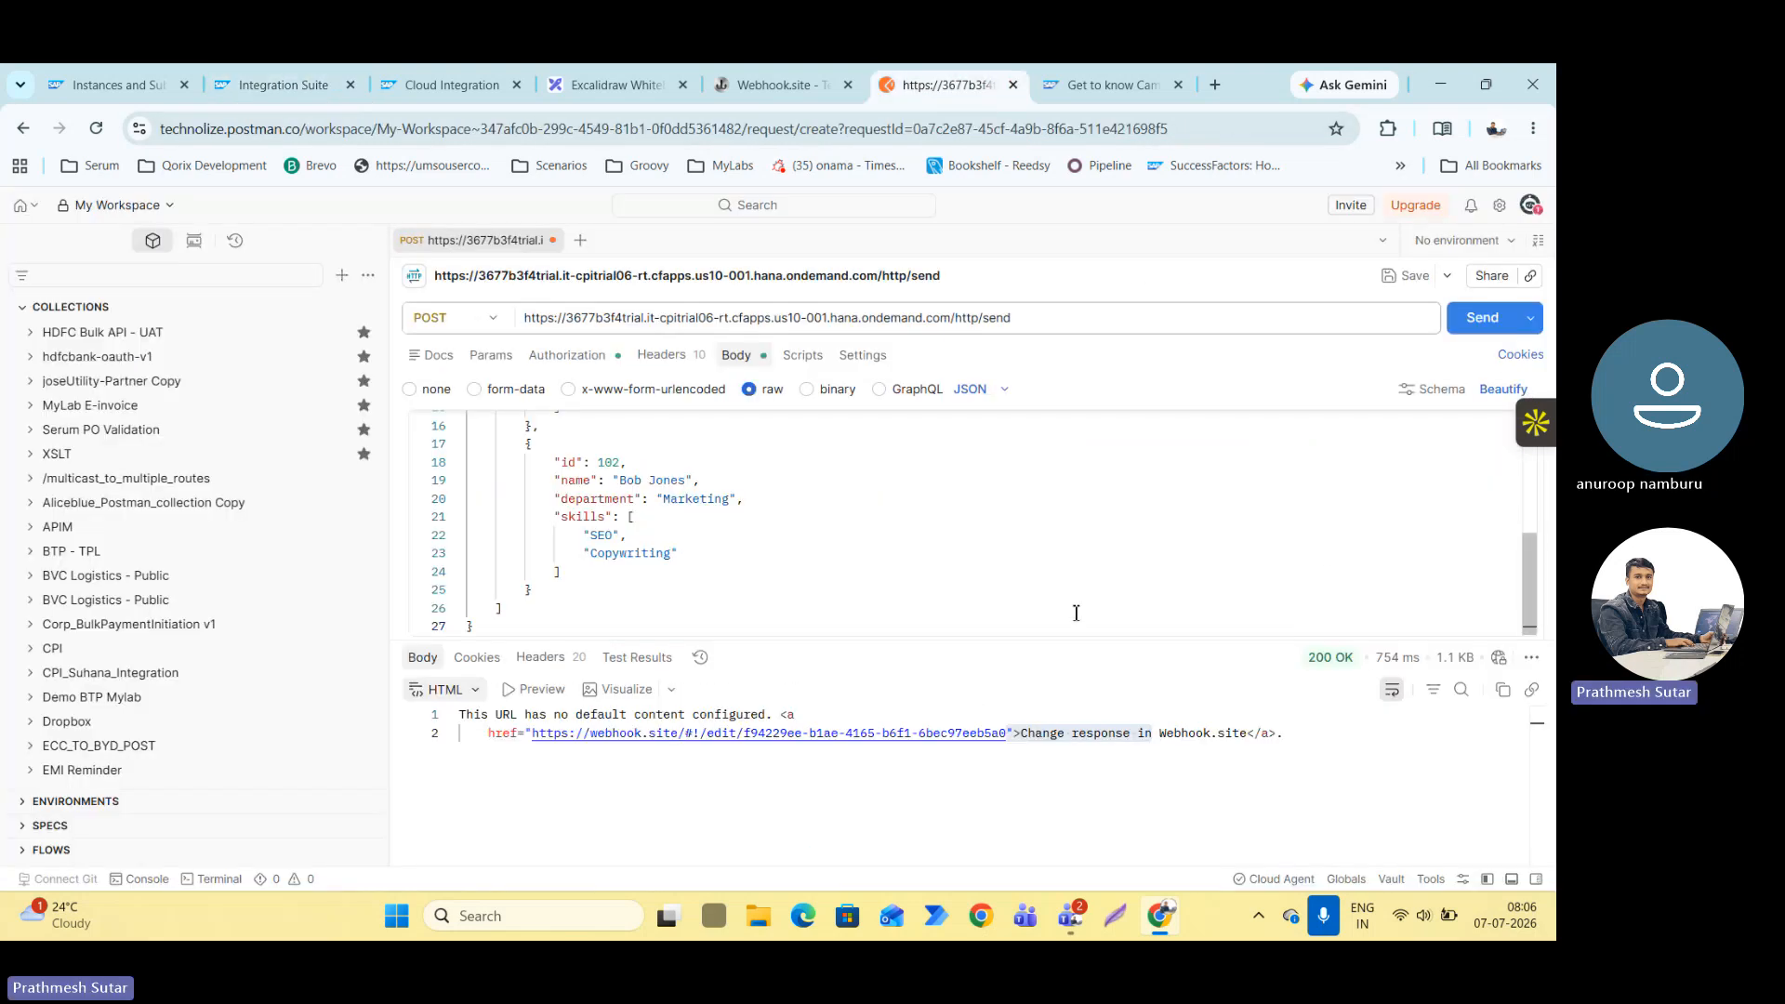
mouse_move(1382, 672)
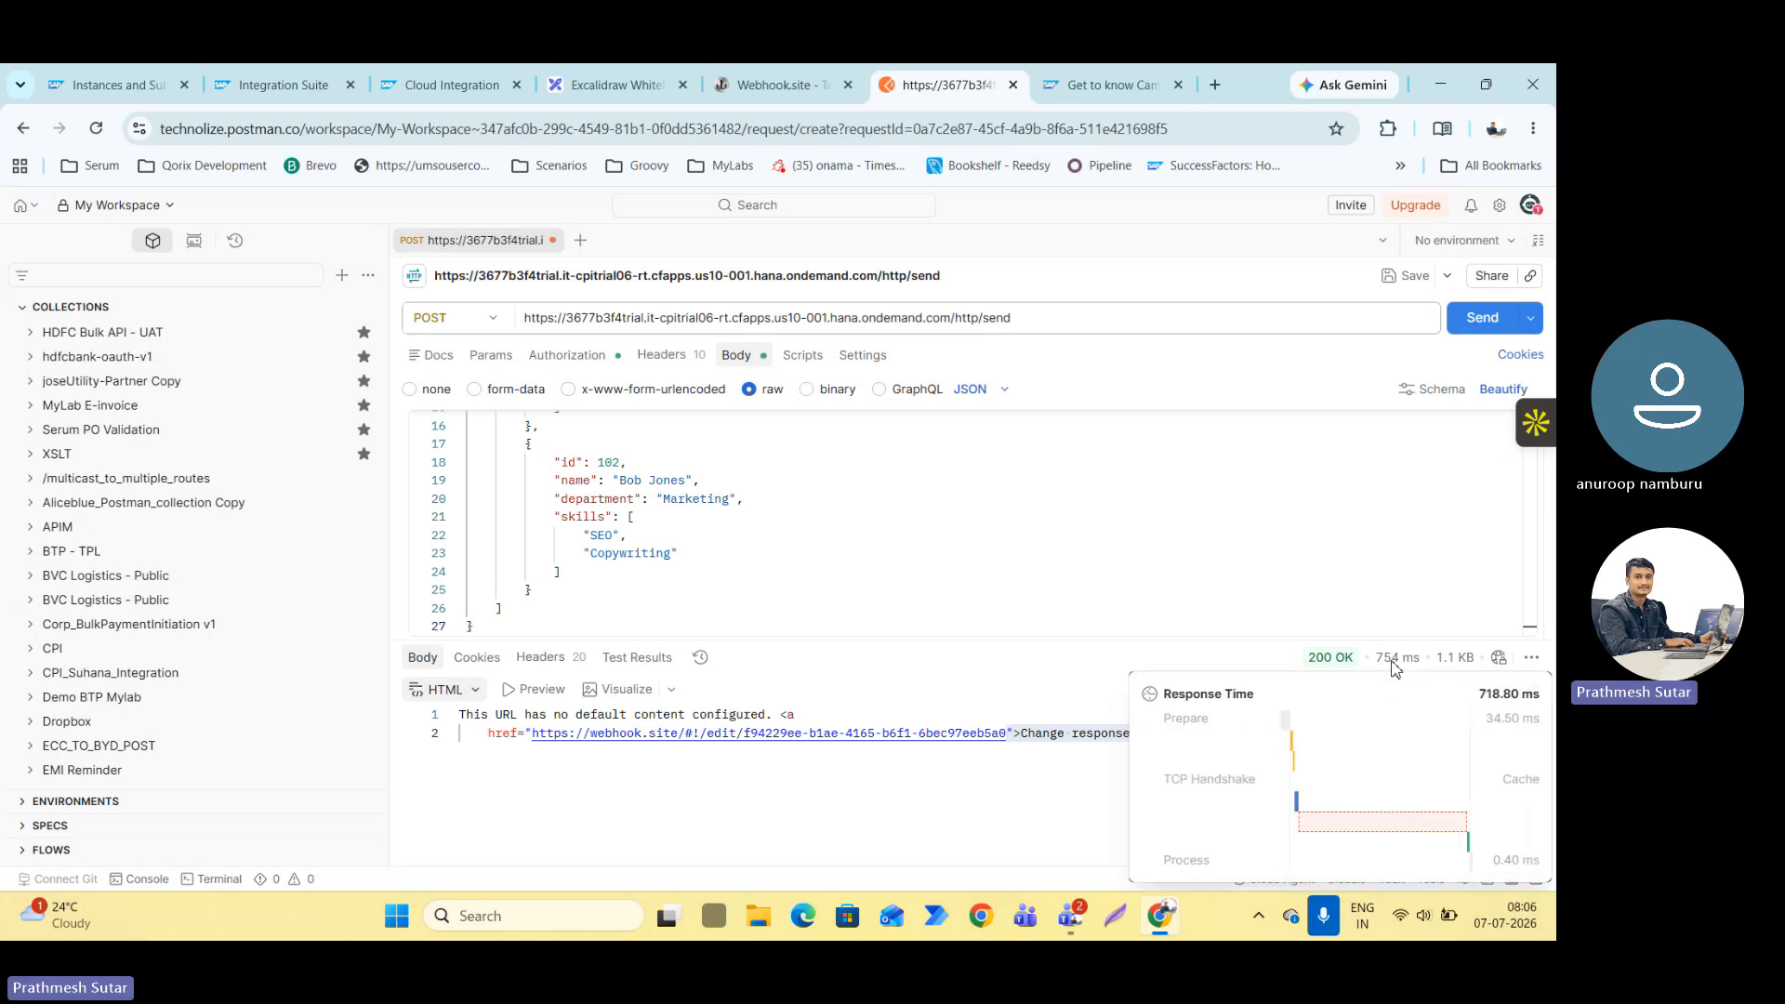
click(1483, 319)
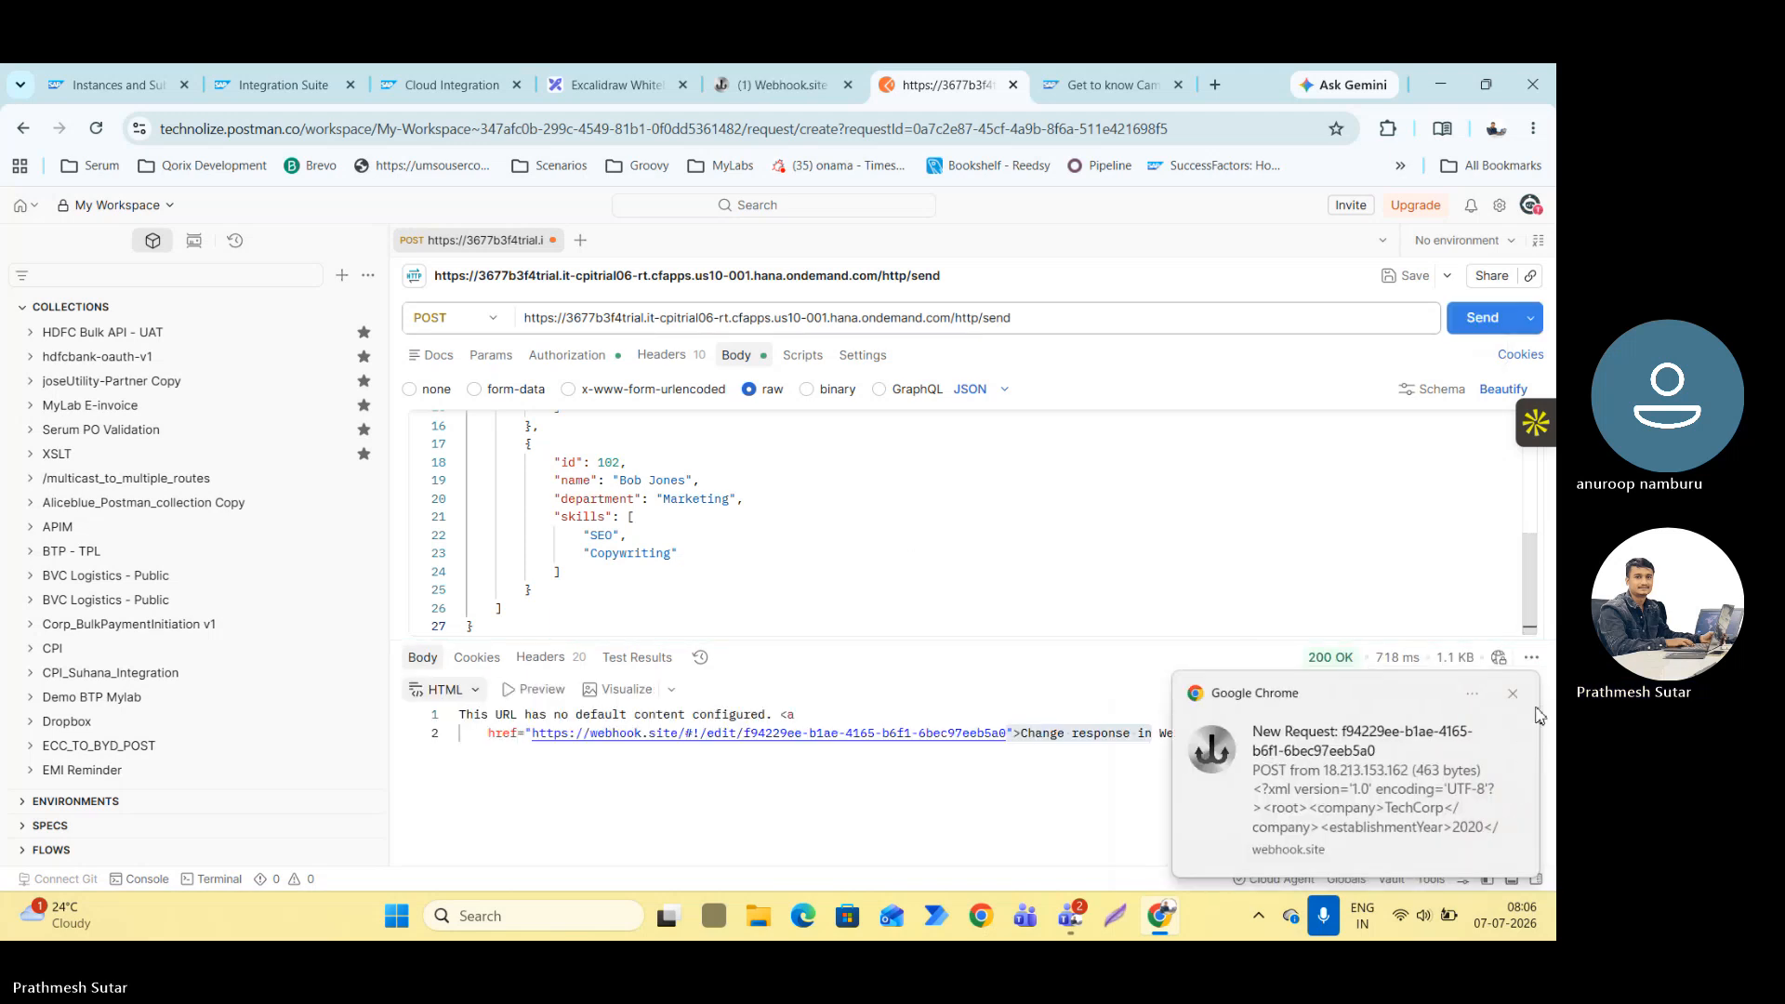
click(1181, 929)
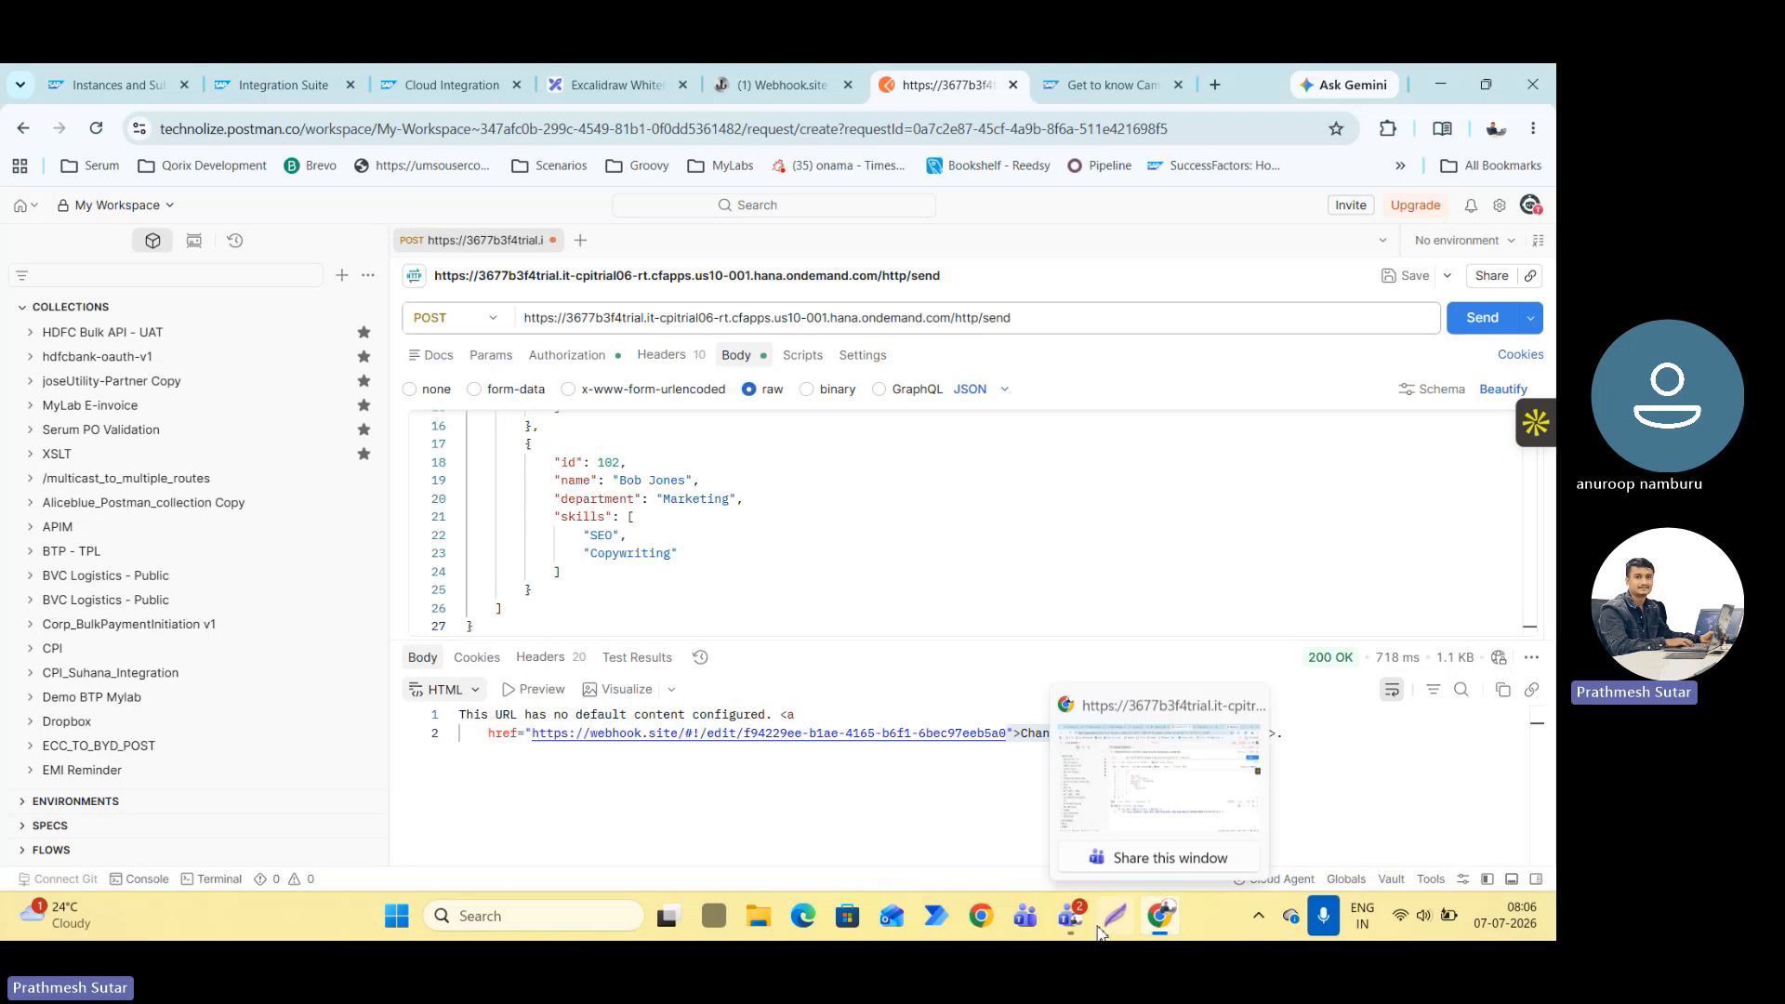
Switch to Webhook.site and examine the raw content and headers of the newest received POST request.
click(781, 84)
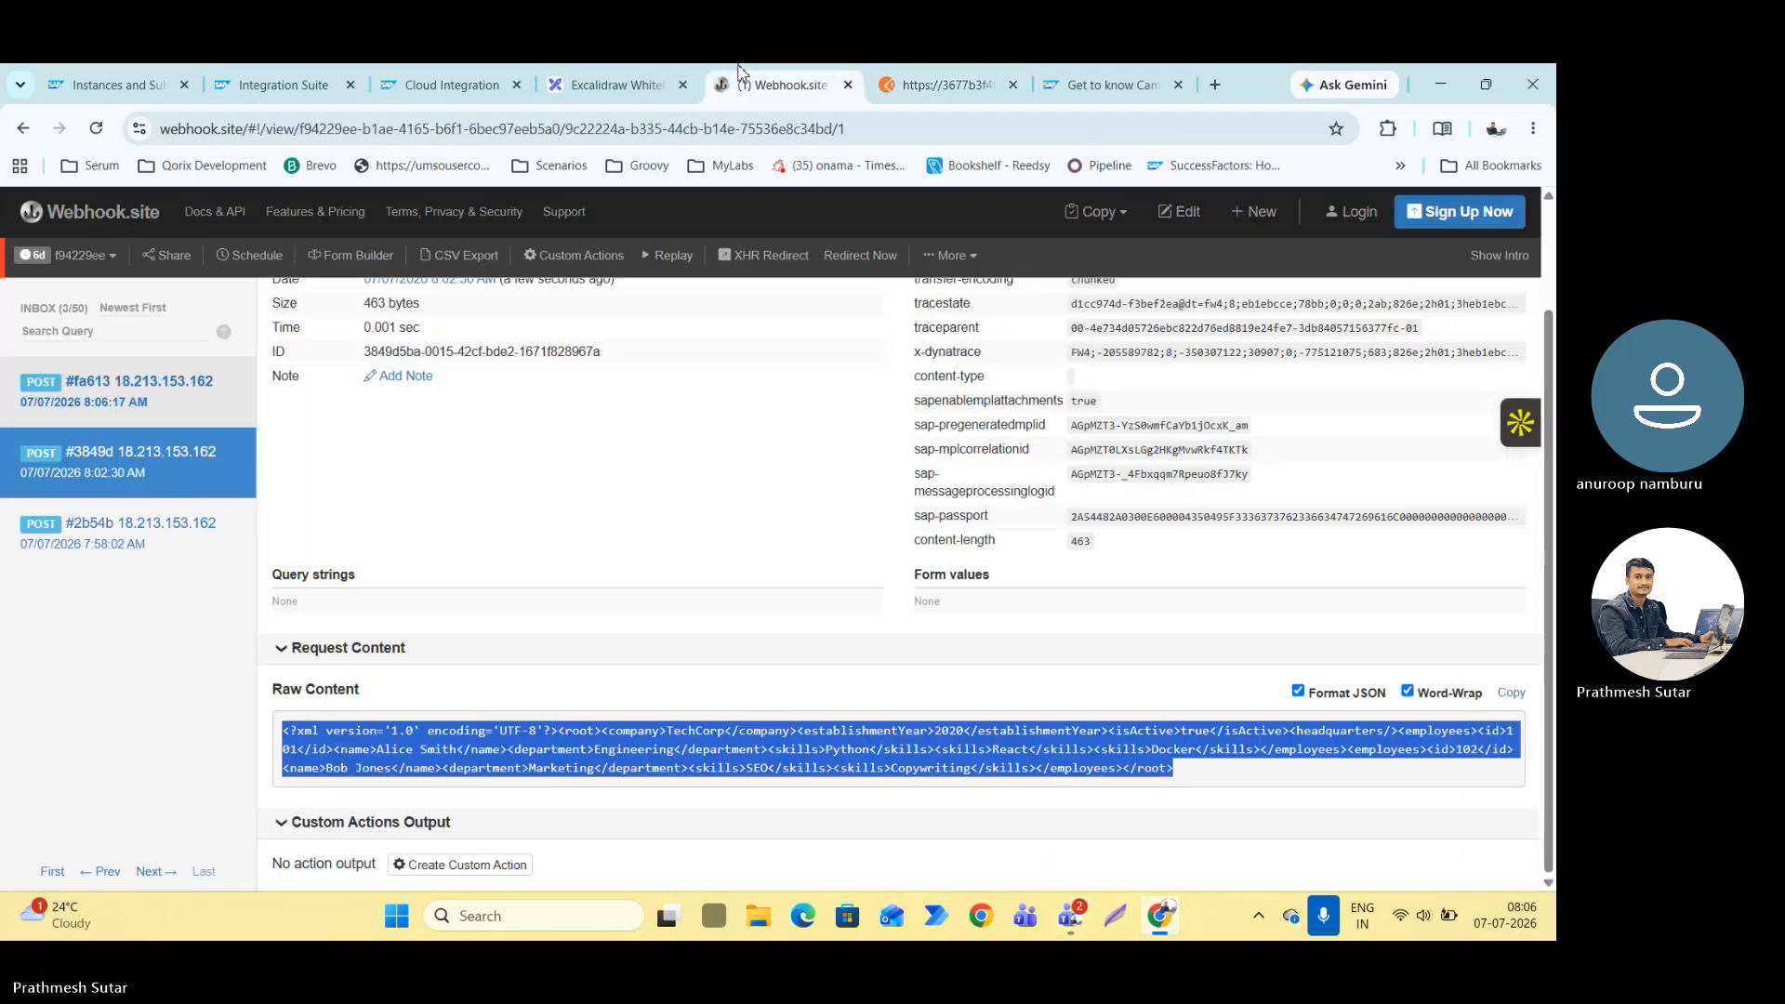
click(136, 401)
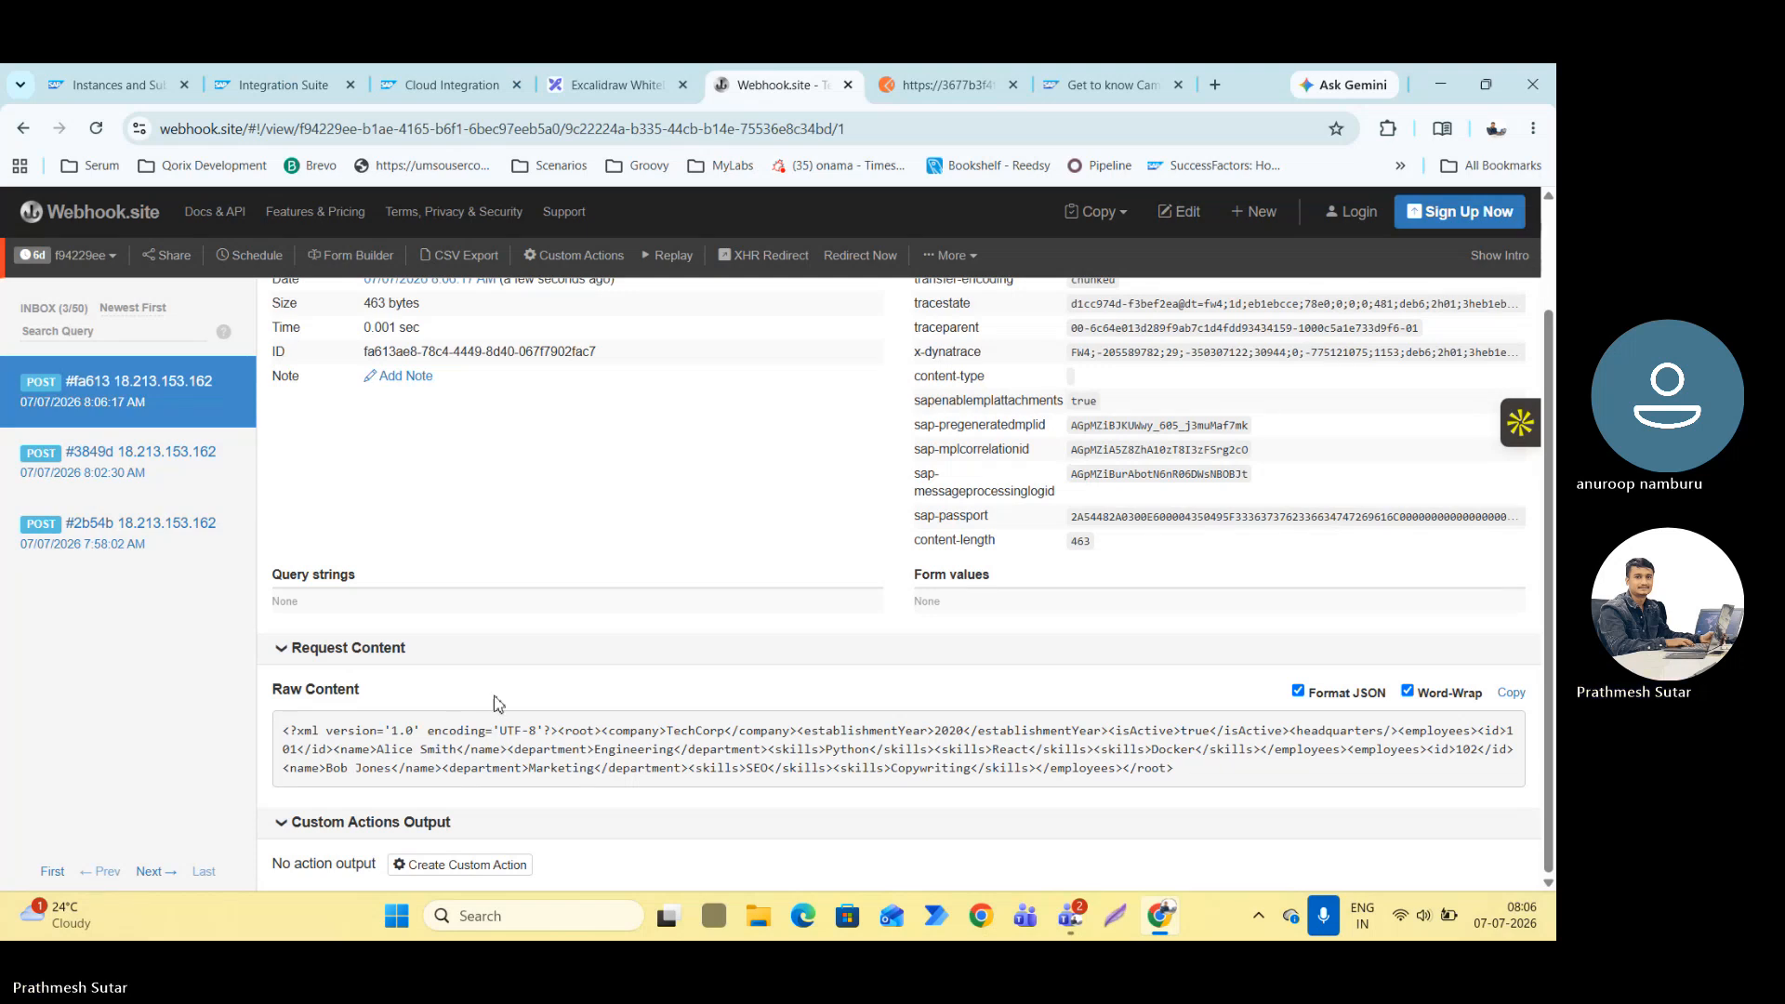
scroll(823, 560, up, 2)
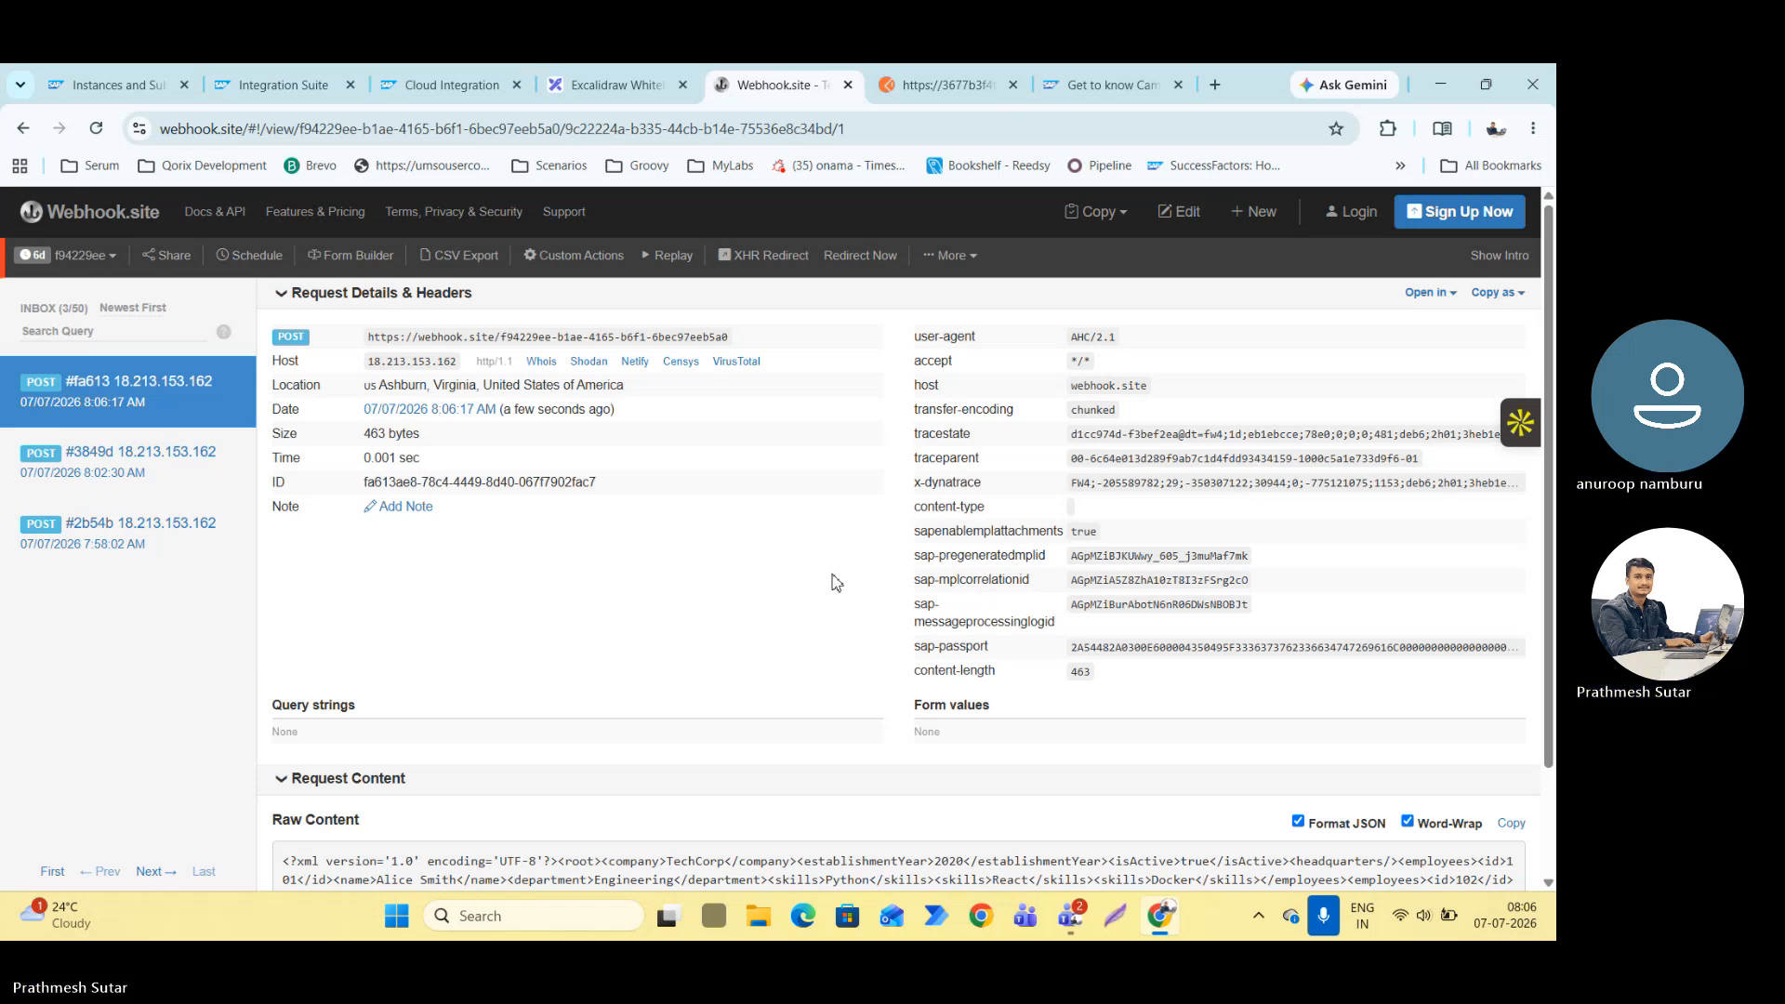
Return to the First_SAP_to_Non_SAP flow and center JSON to XML Converter 1 between Start 2 and End 2 in jsontoxml.
click(570, 90)
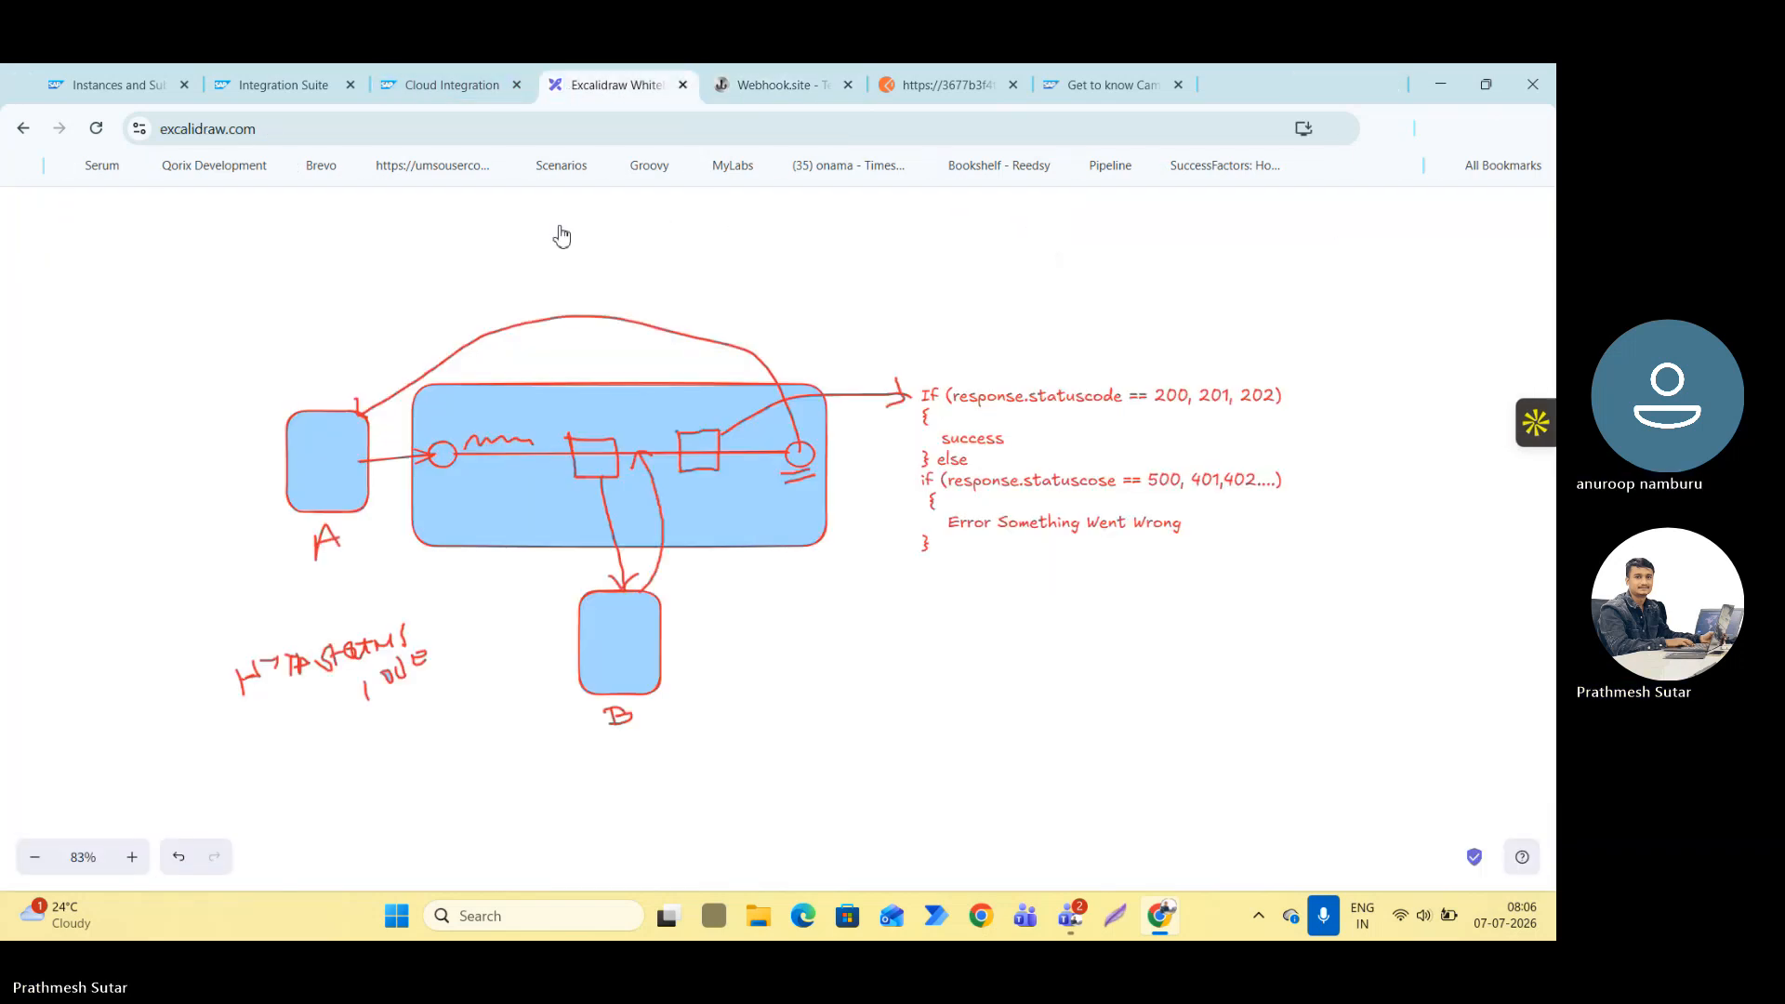
click(461, 84)
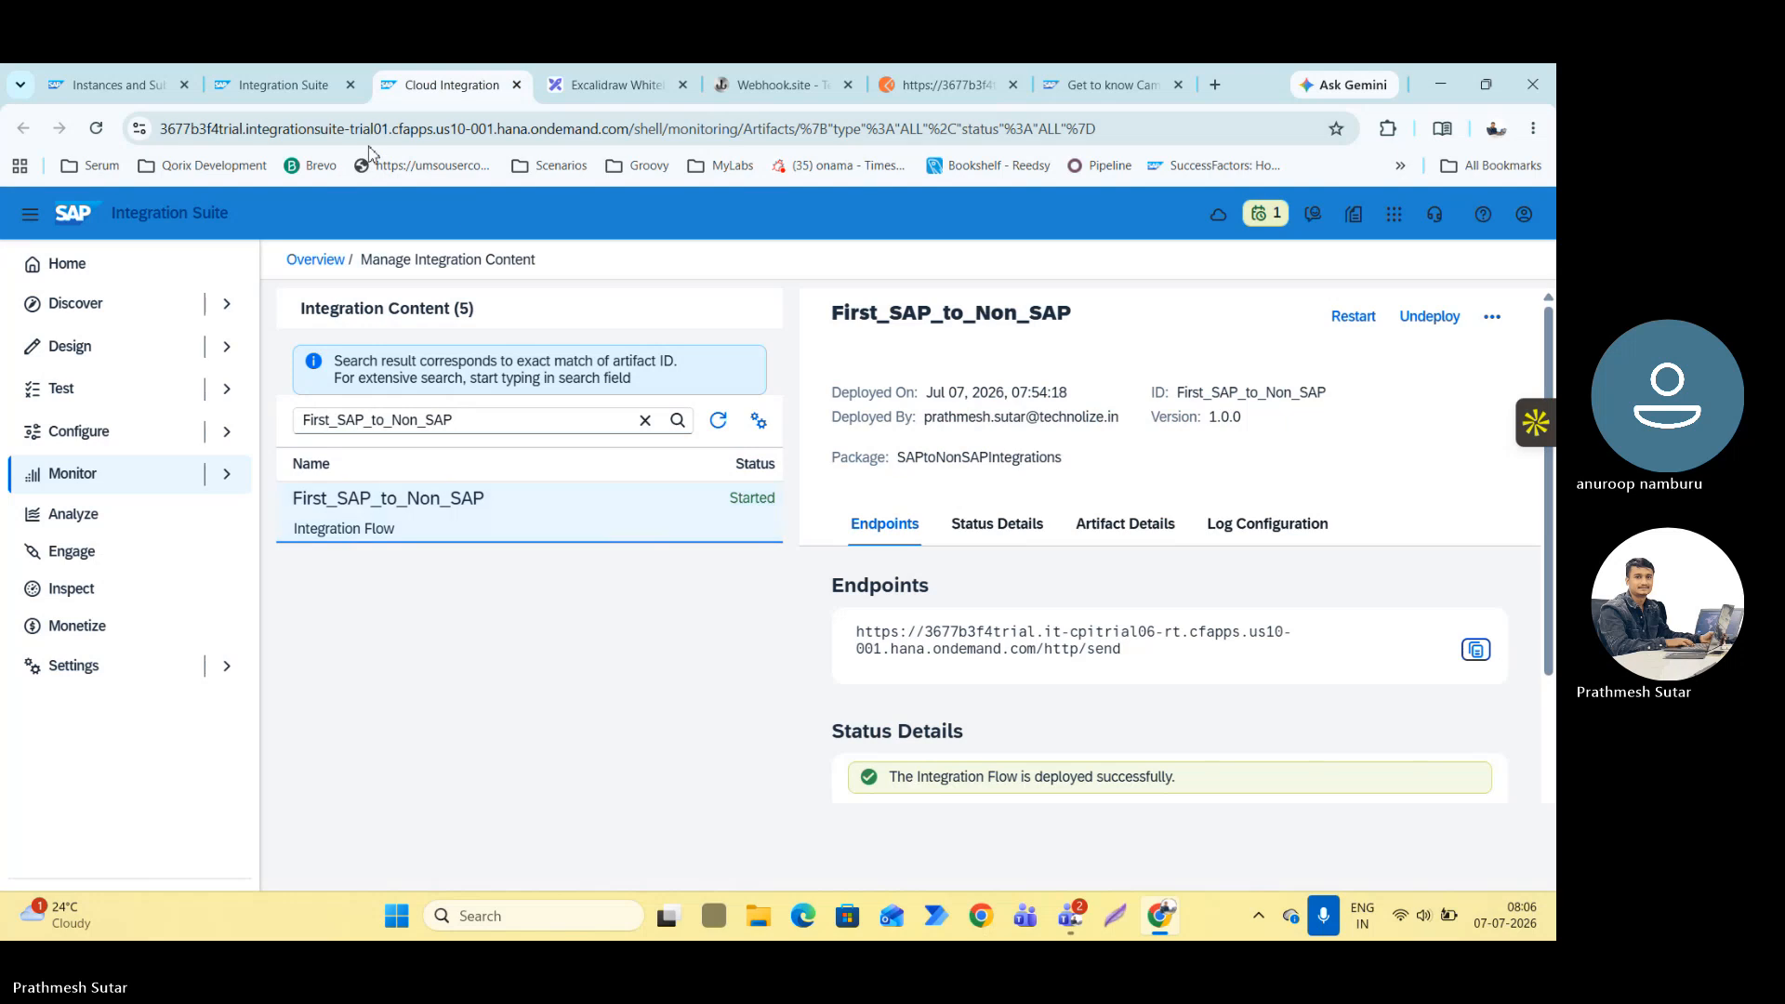
click(290, 92)
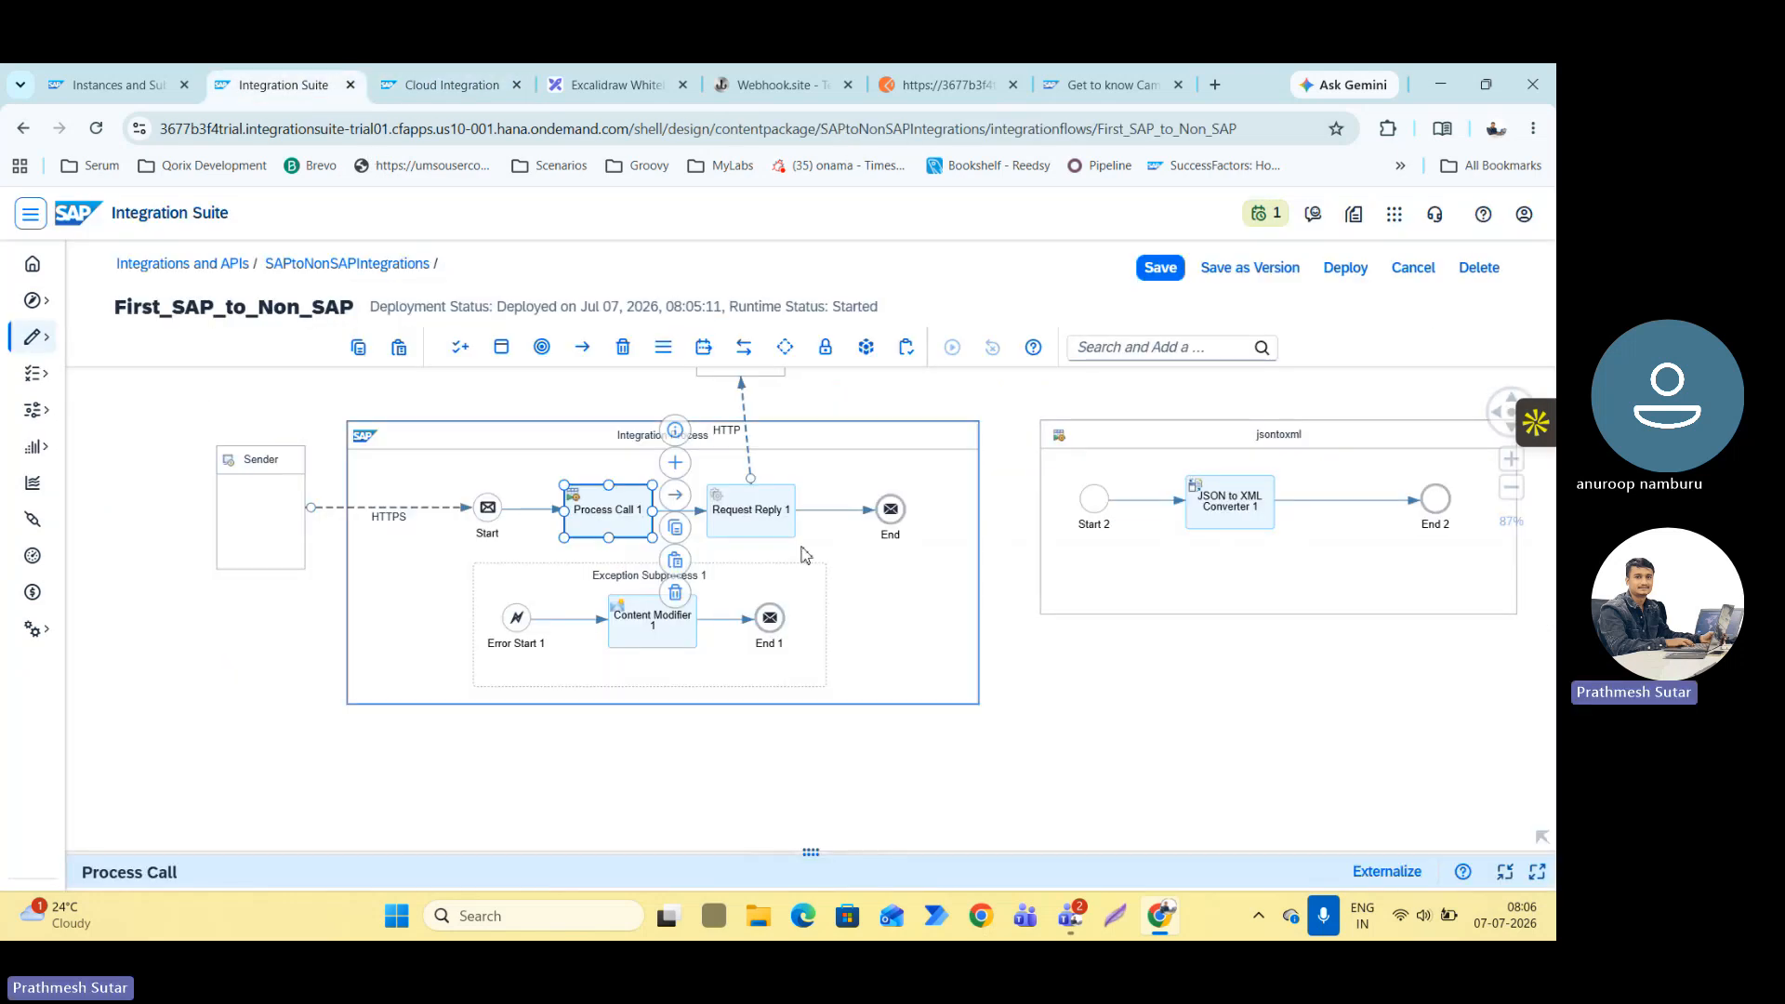
drag(1237, 493, 1277, 494)
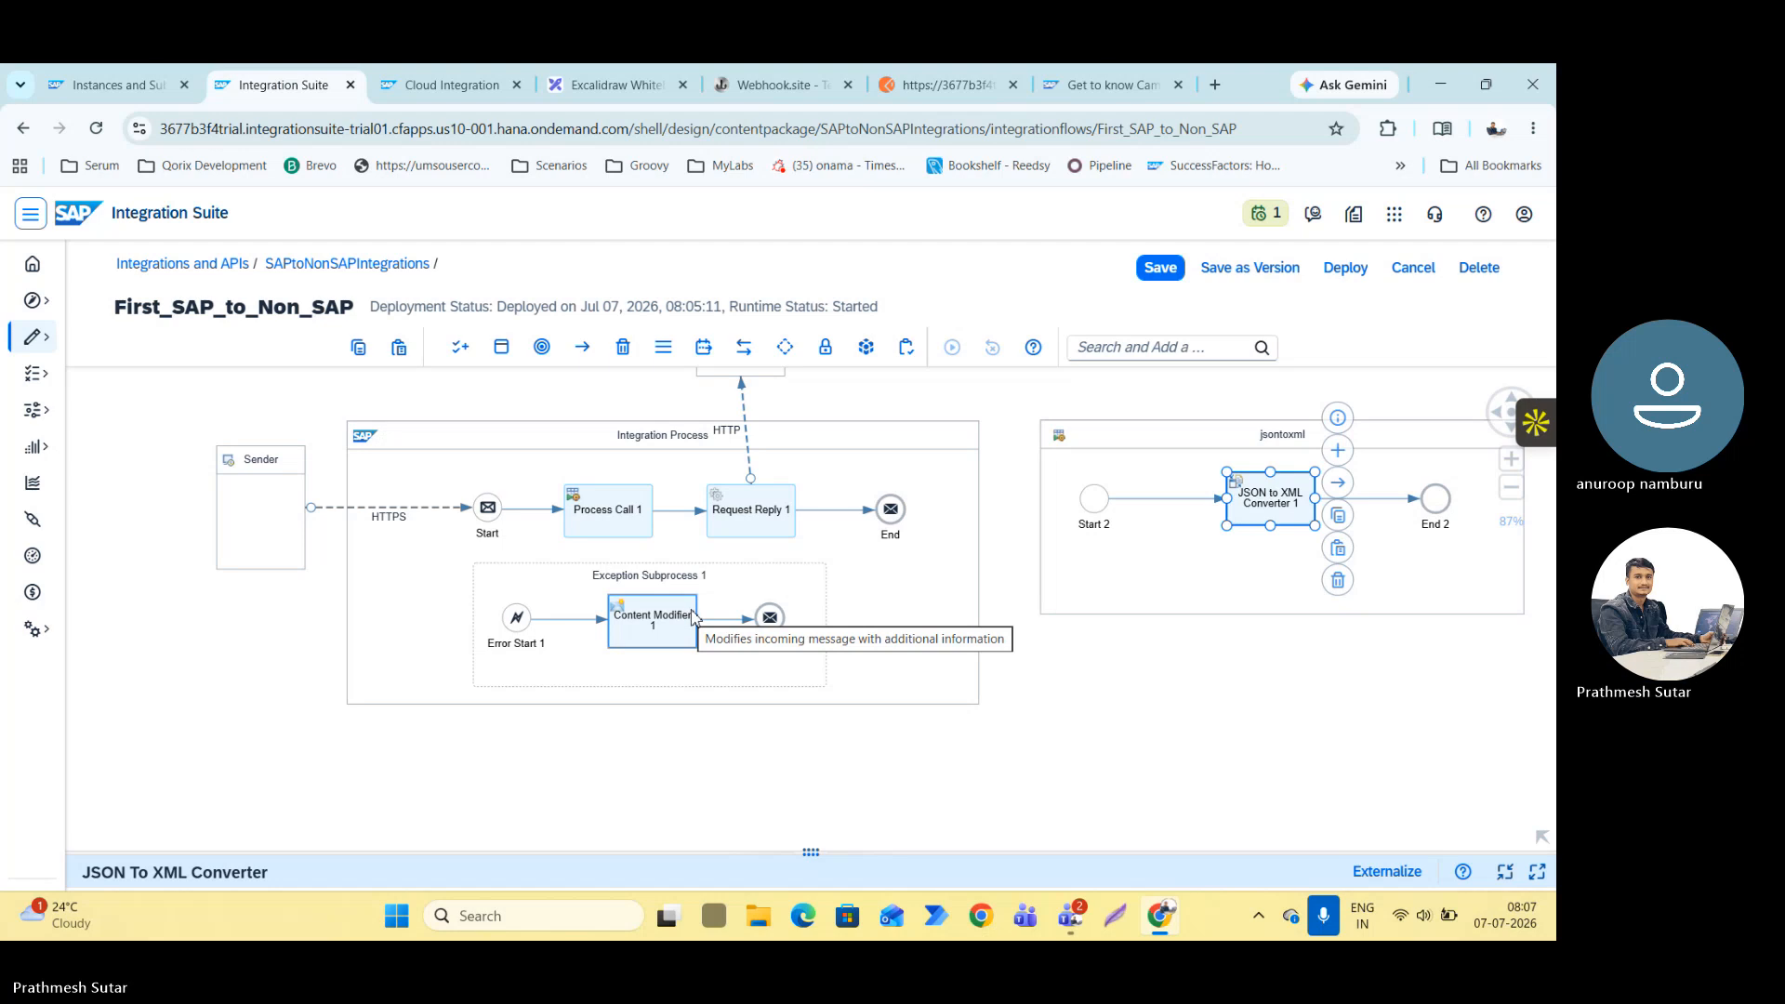
Switch to Teams and begin a message in the Class 6 meeting chat with the heading "What we learned :" and a blank line.
key(alt+Tab)
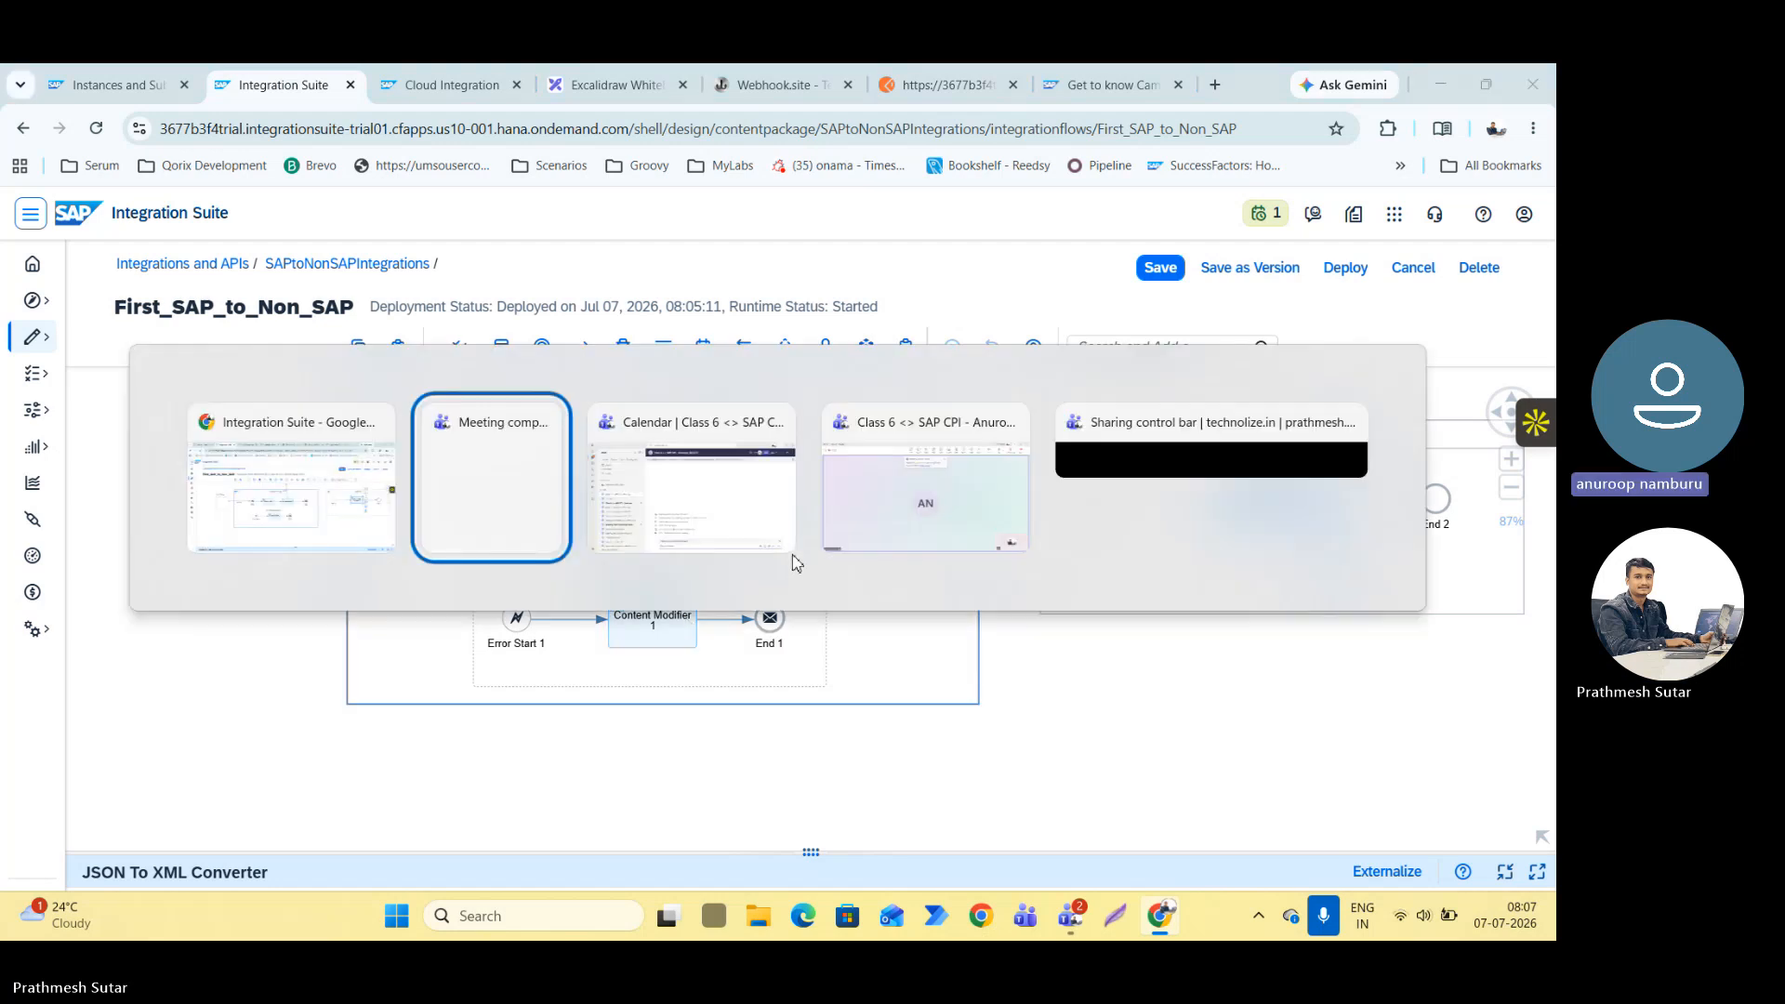
click(790, 550)
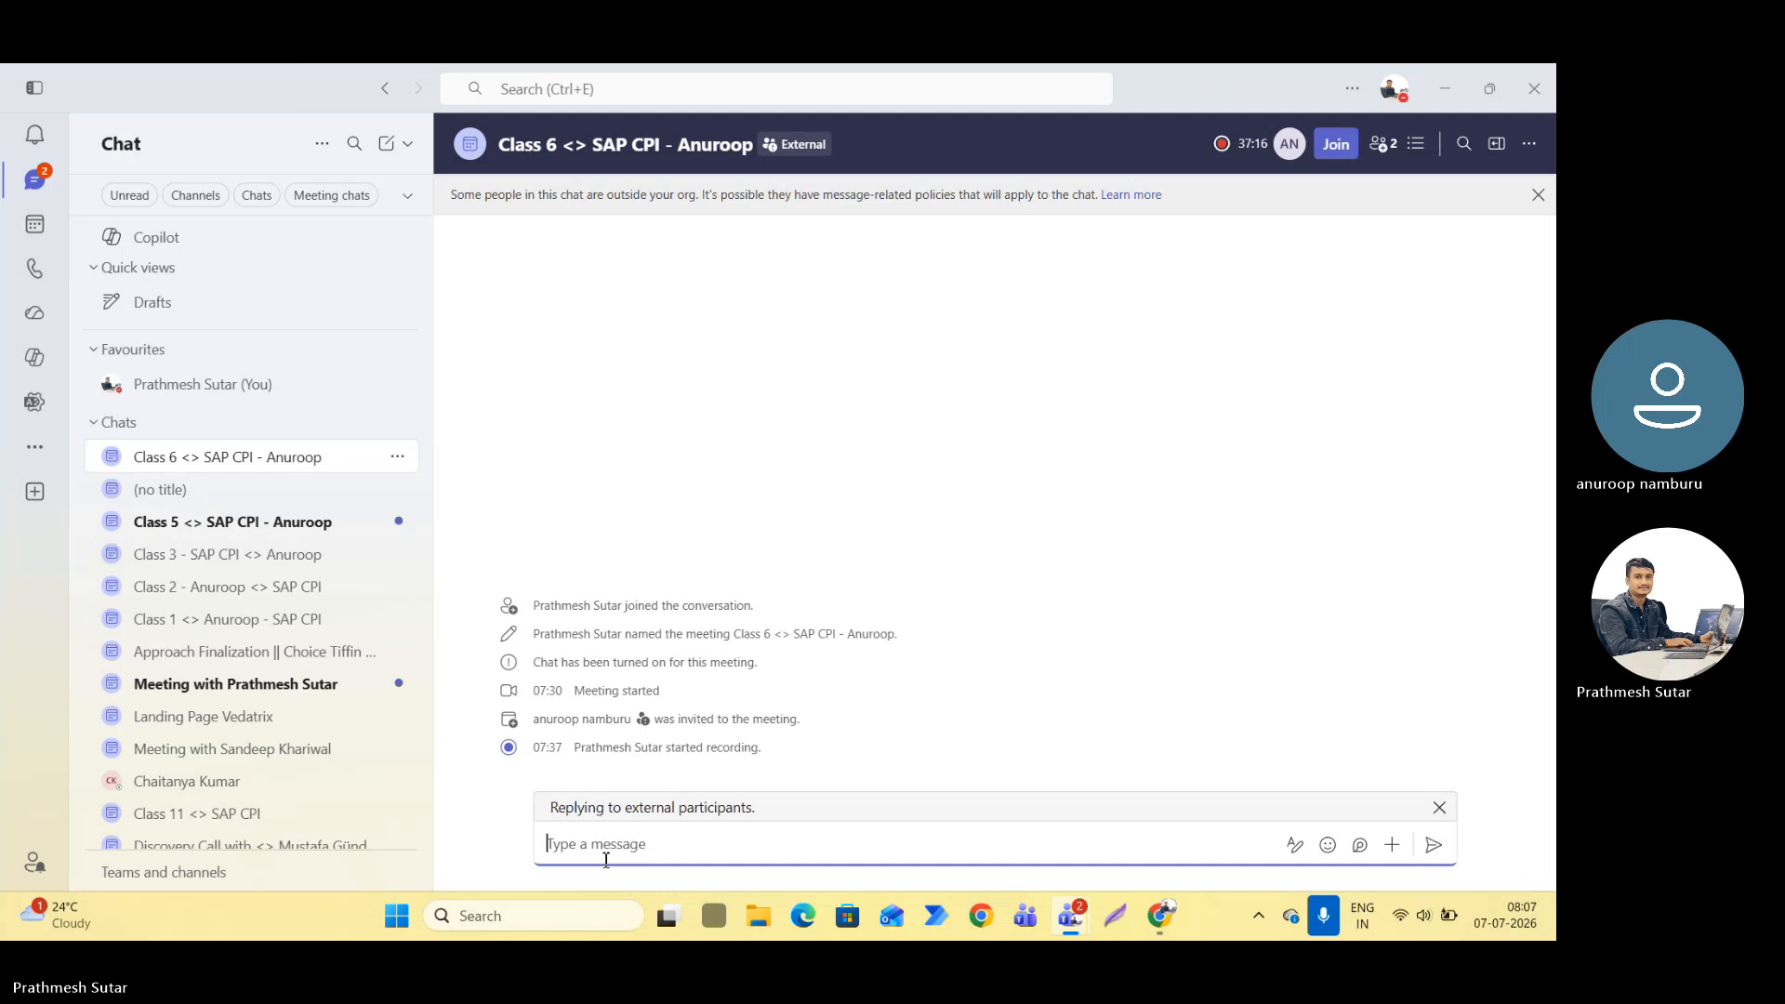
text(Wha)
text(t w)
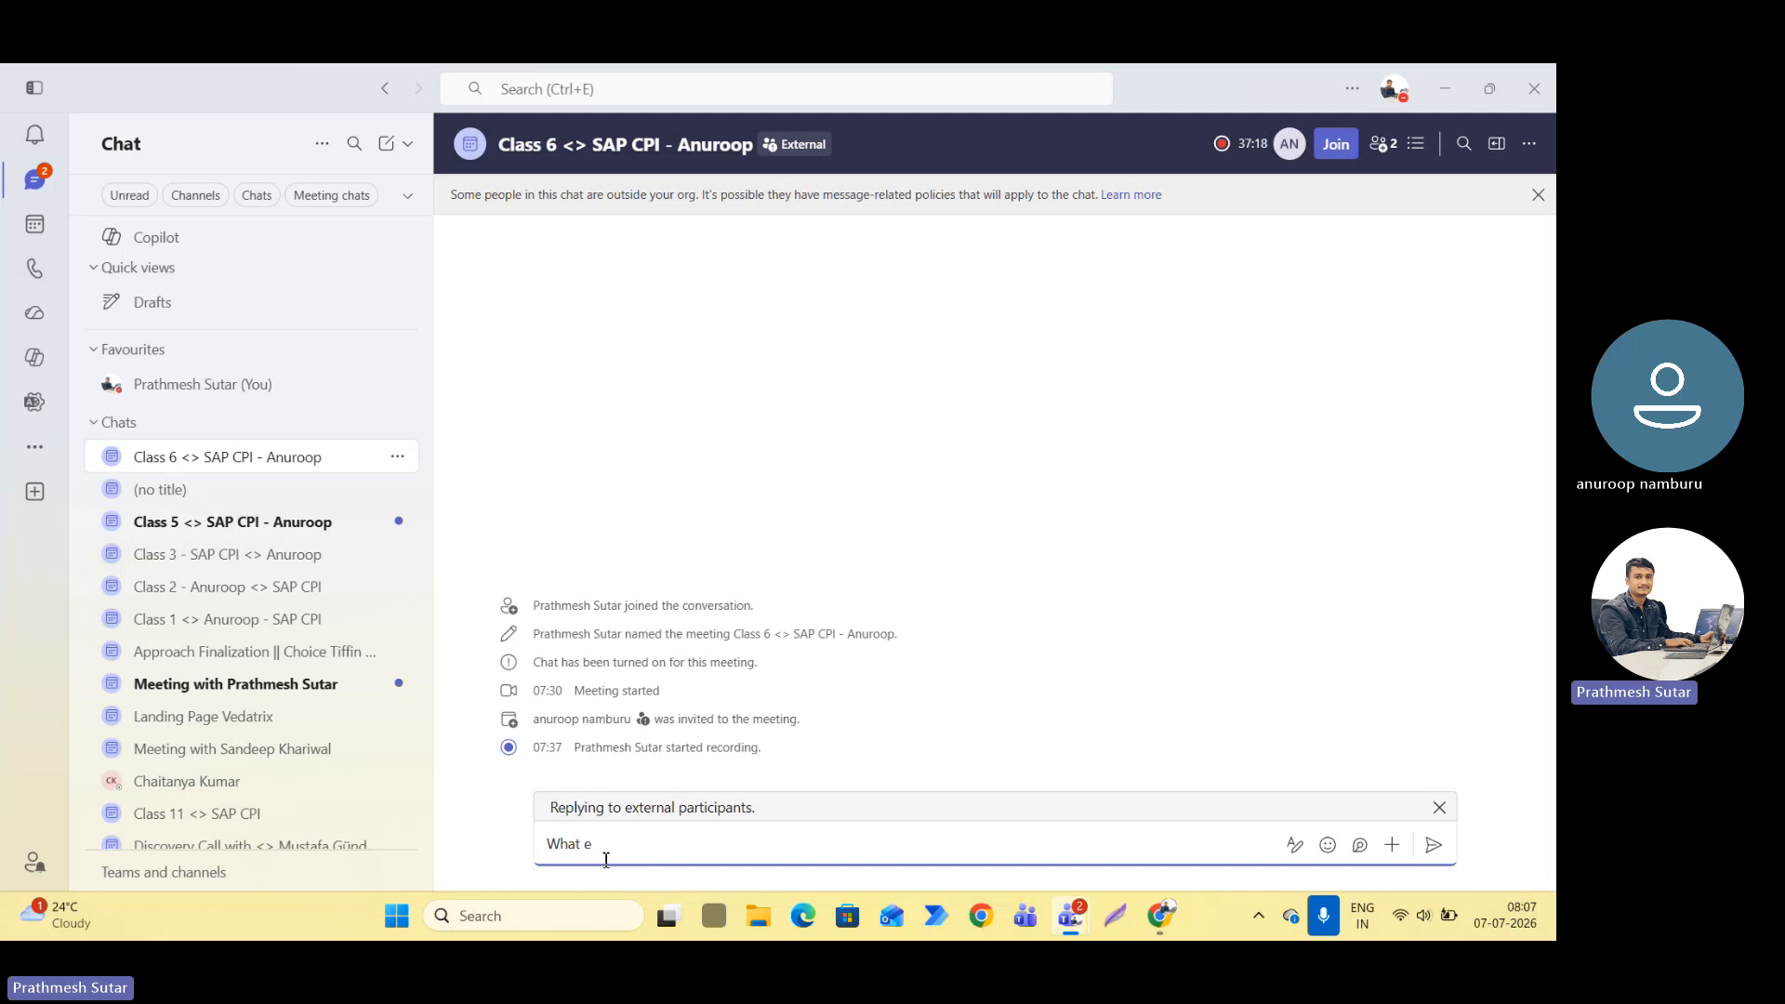
text(e learned)
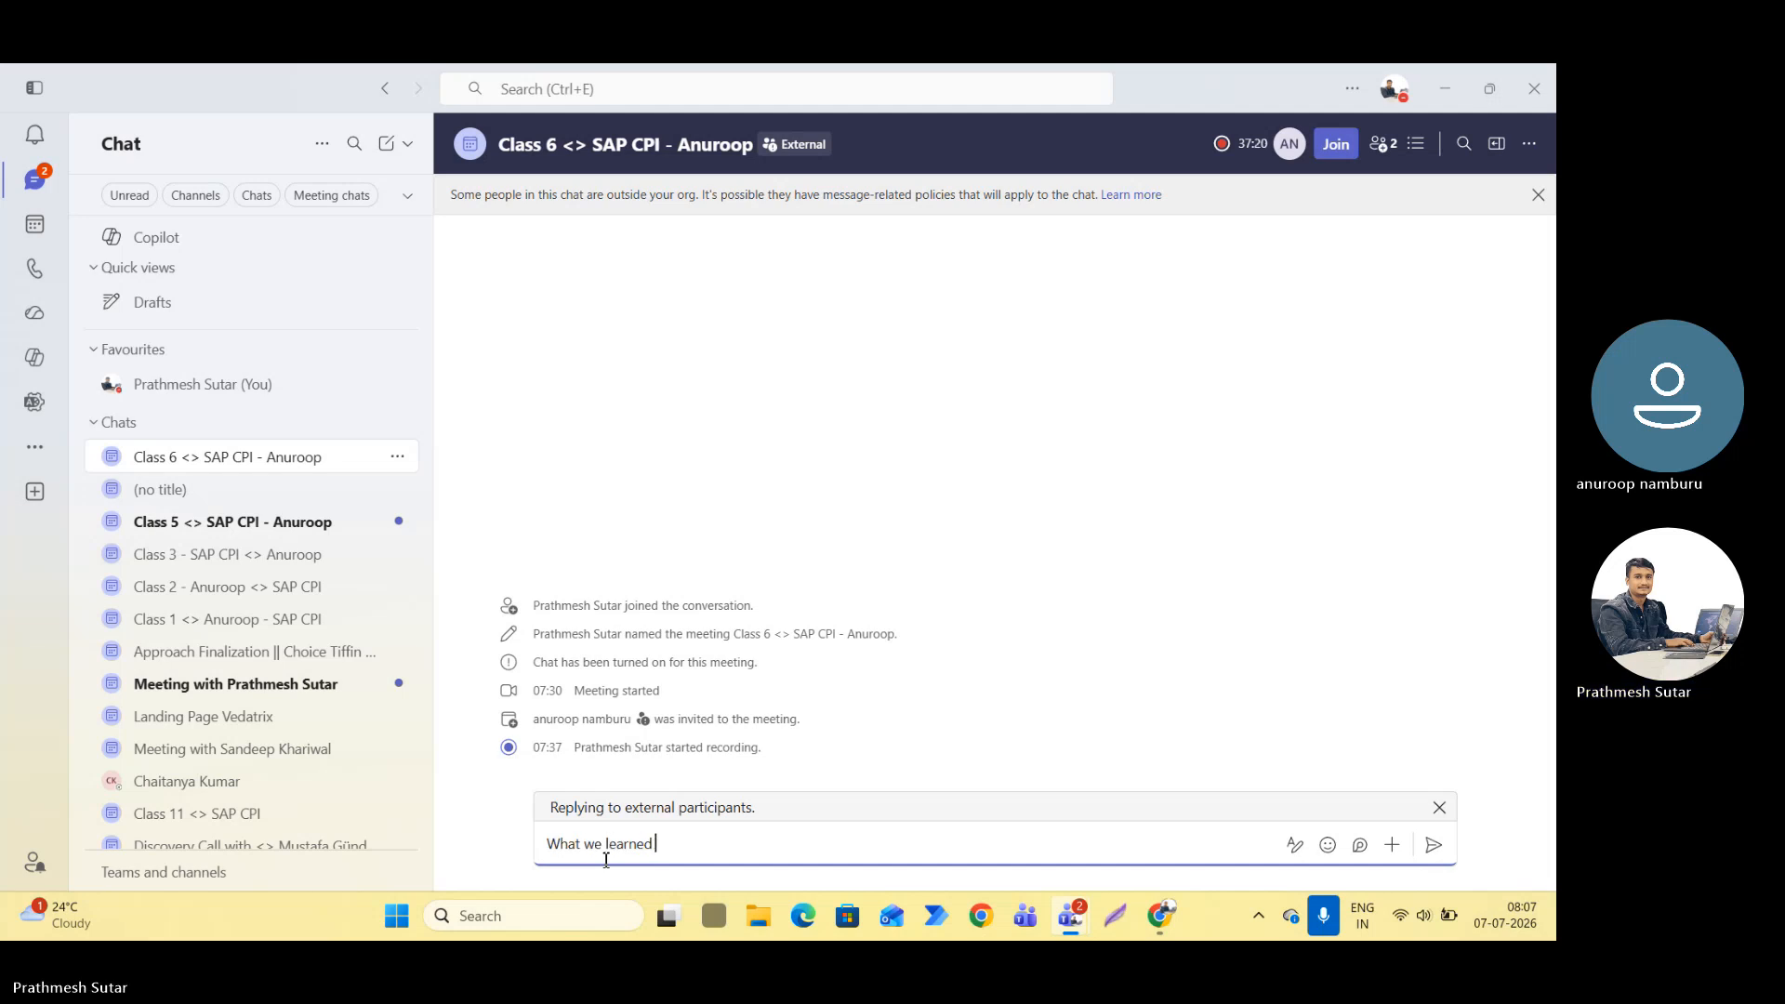
text( :)
key(shift+Return)
key(shift+Return)
Add "Exception Subprocess" as the first topic under the heading in the chat message.
text(Exceop)
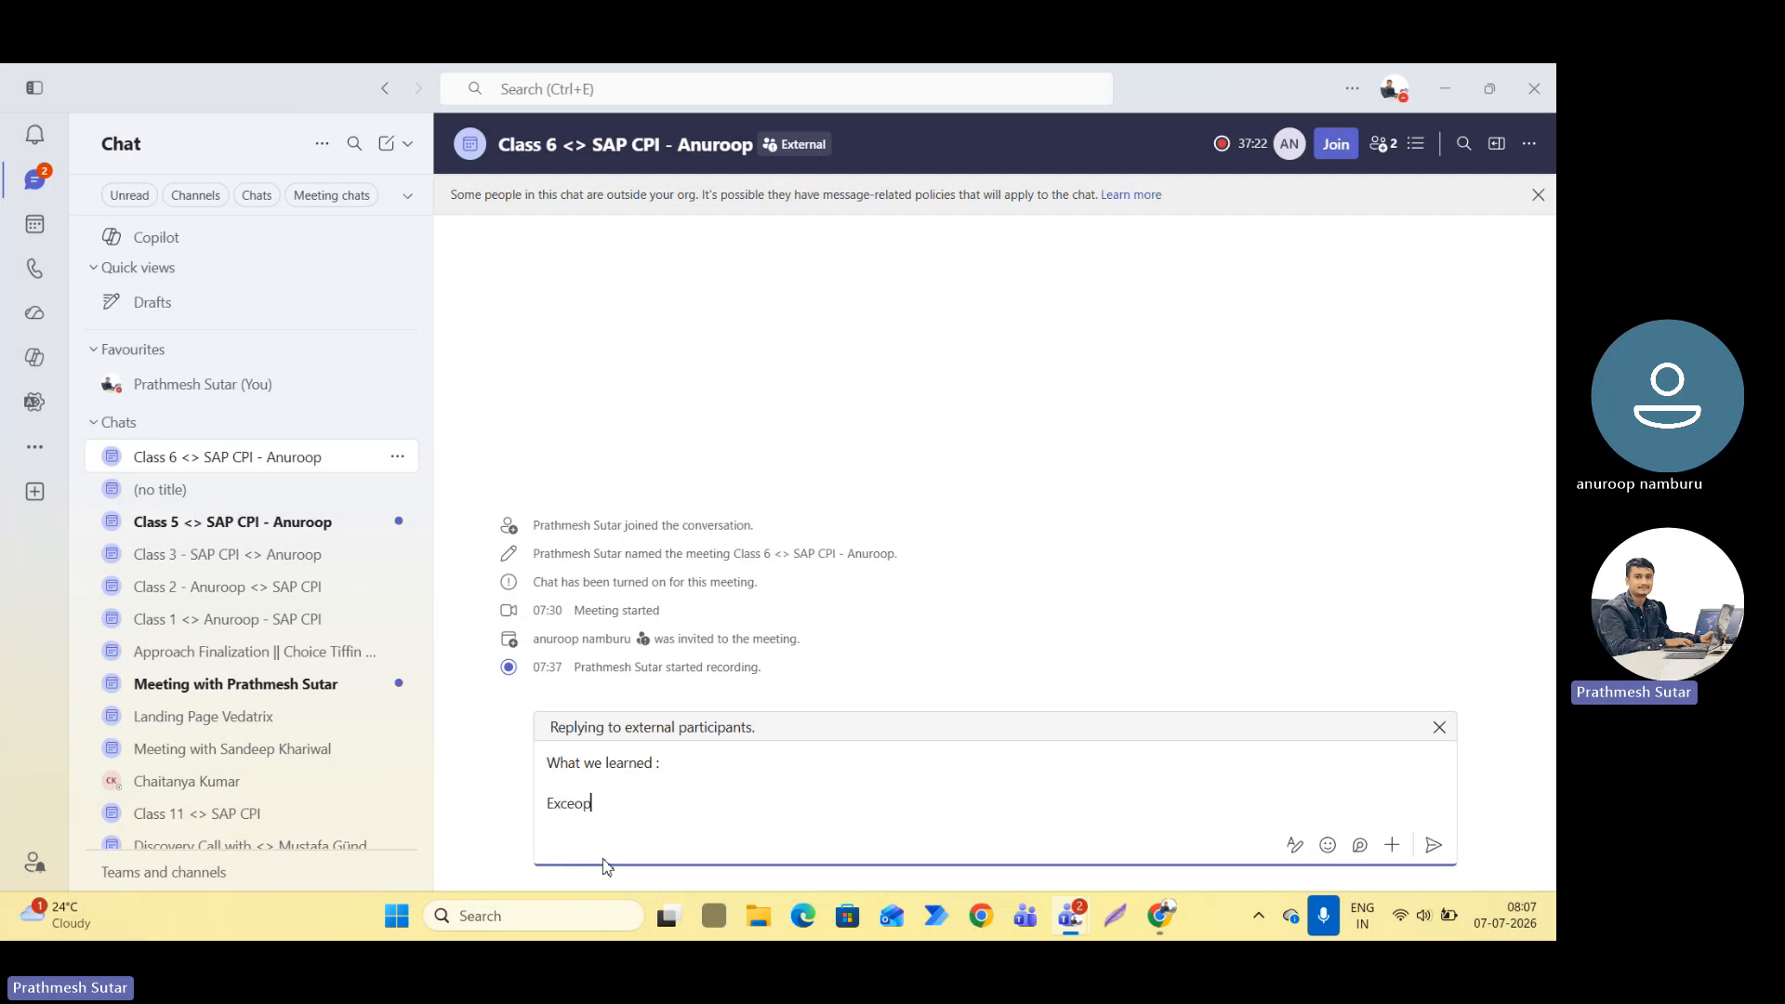
key(BackSpace)
key(BackSpace)
text(ptio)
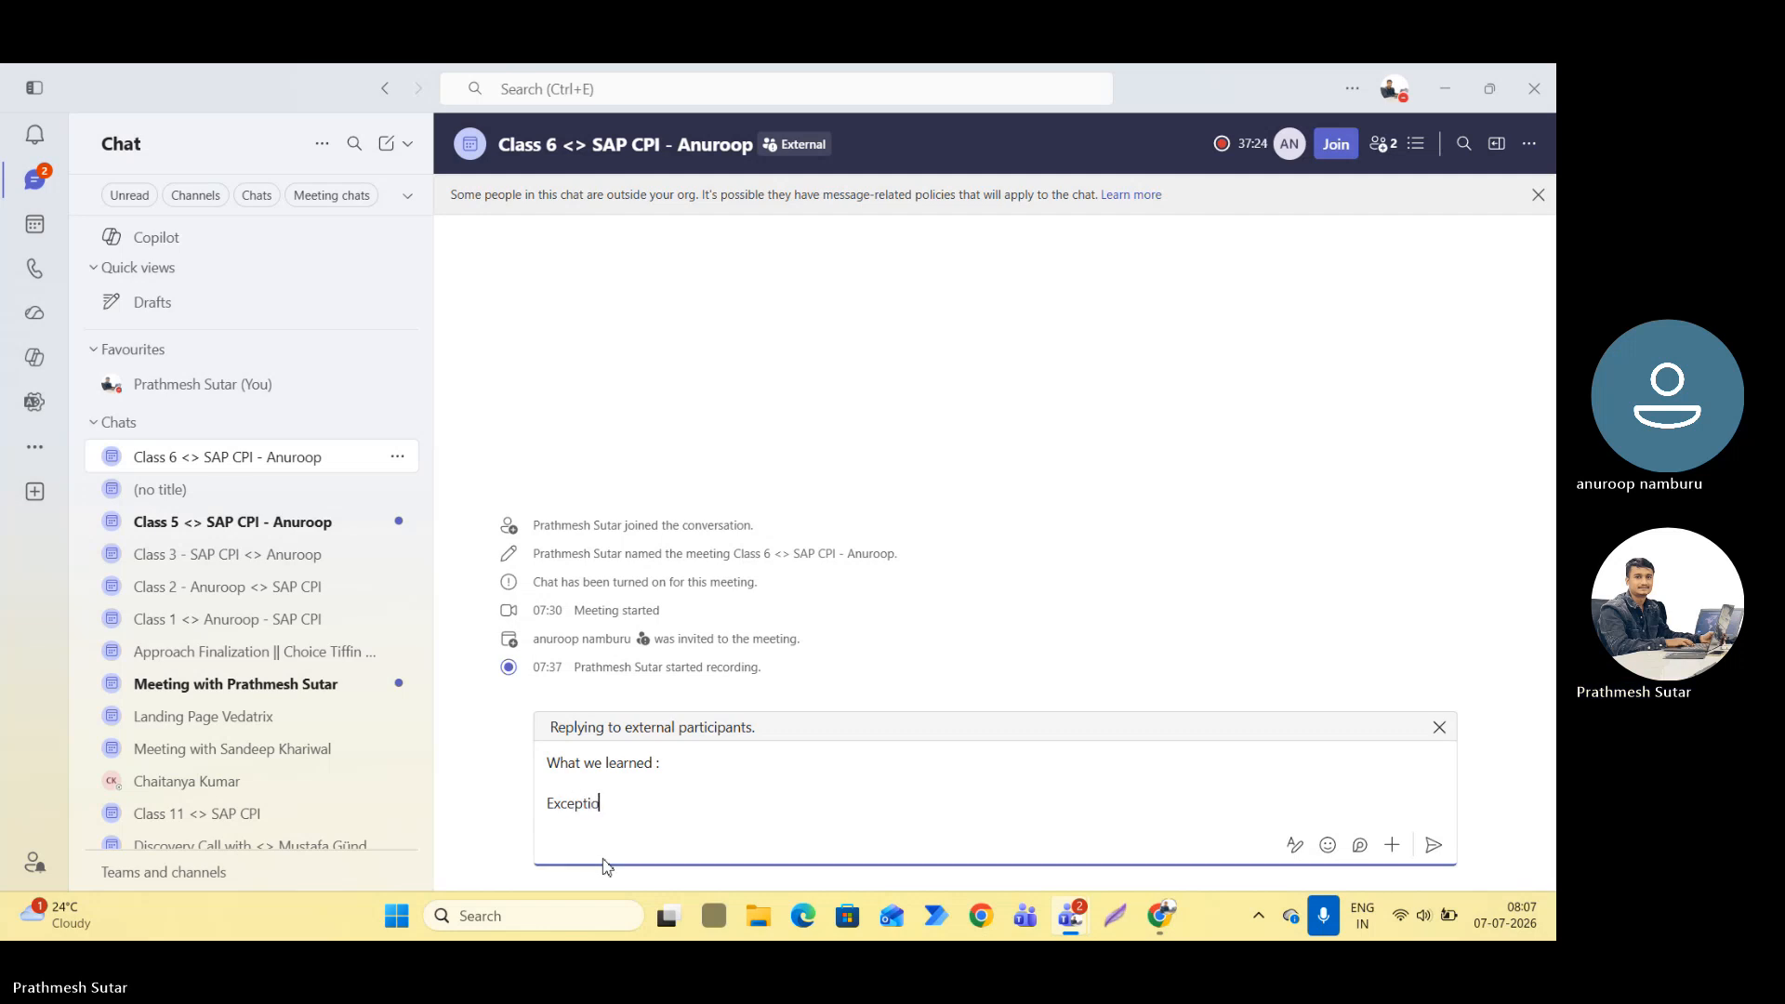
text(n Subproc)
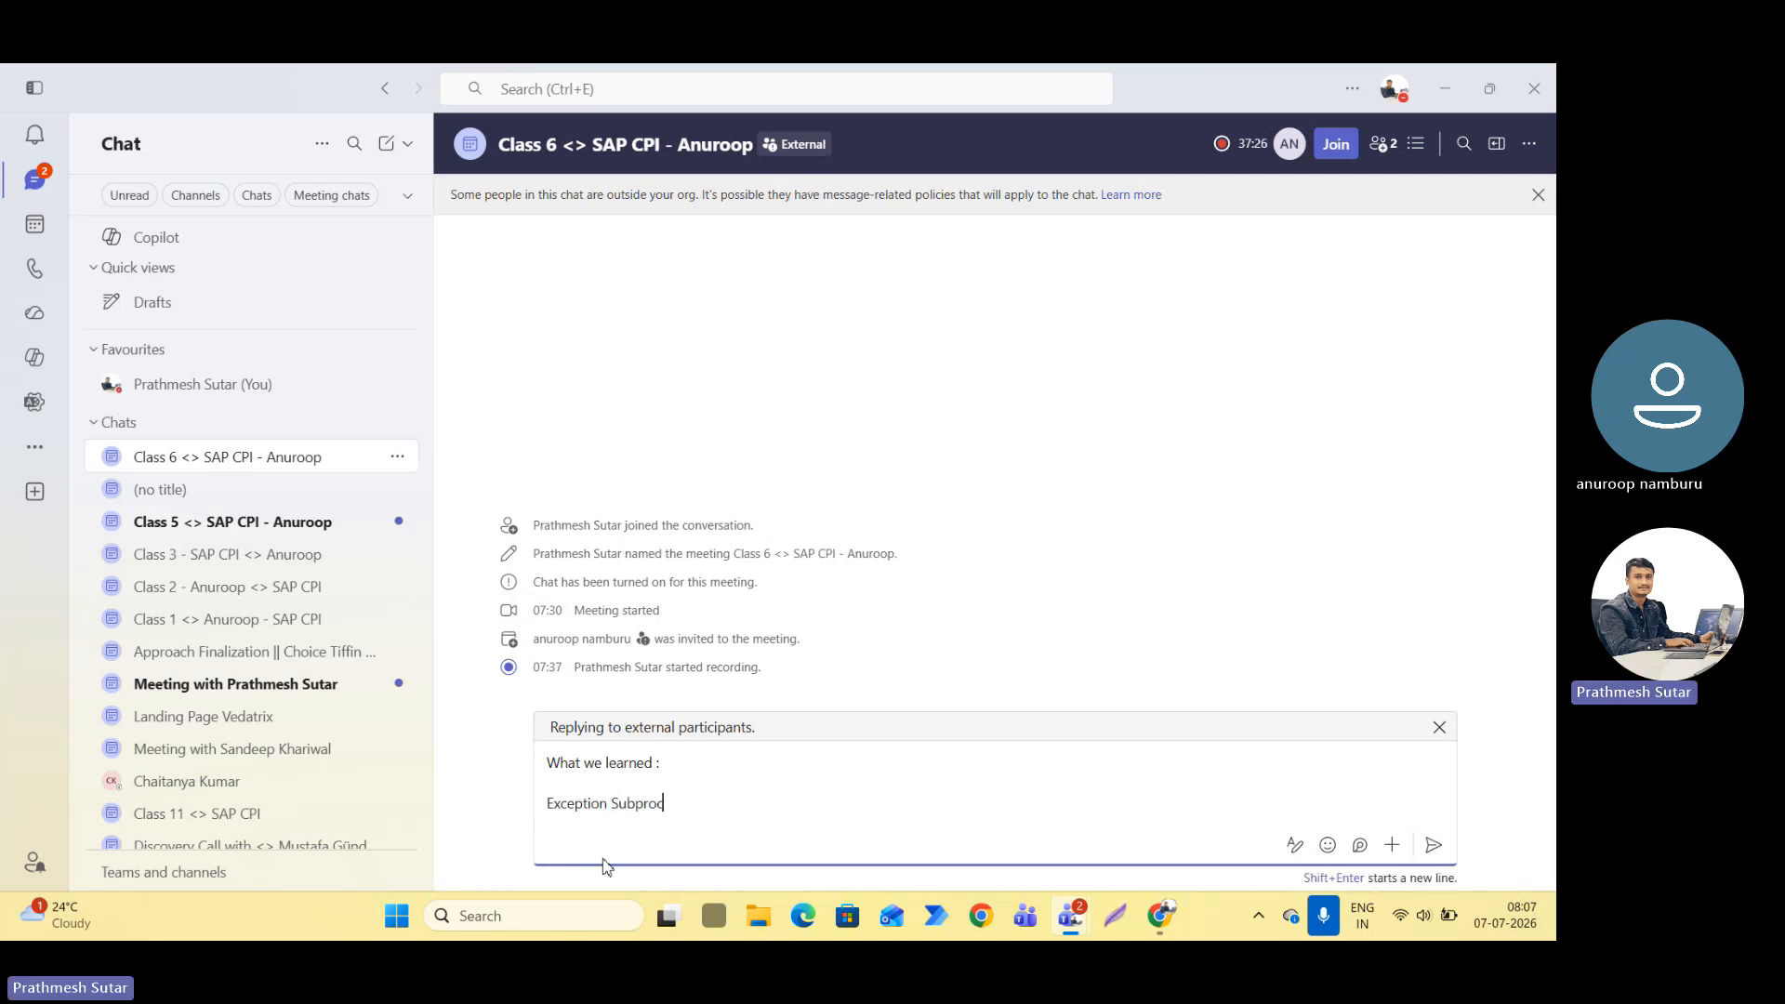
text(ess)
key(shift+Return)
Add "Local Integration Call" as the second topic in the chat message.
text(Loc)
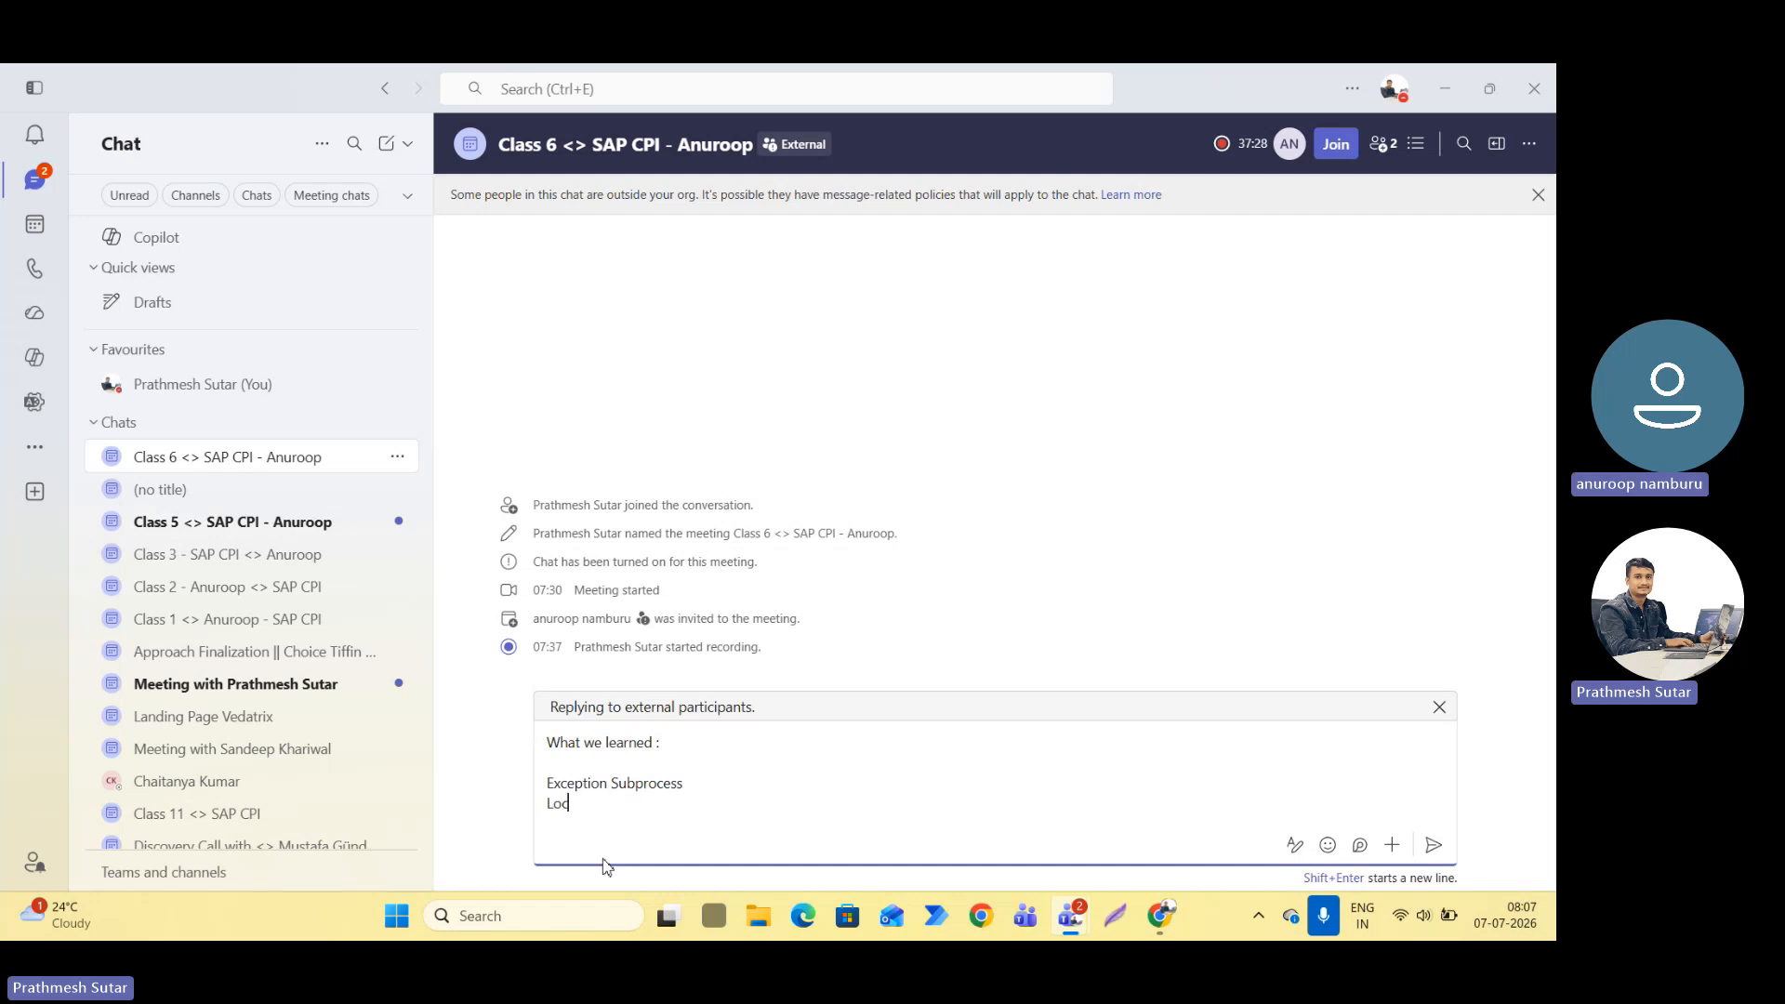
text(al Integrati)
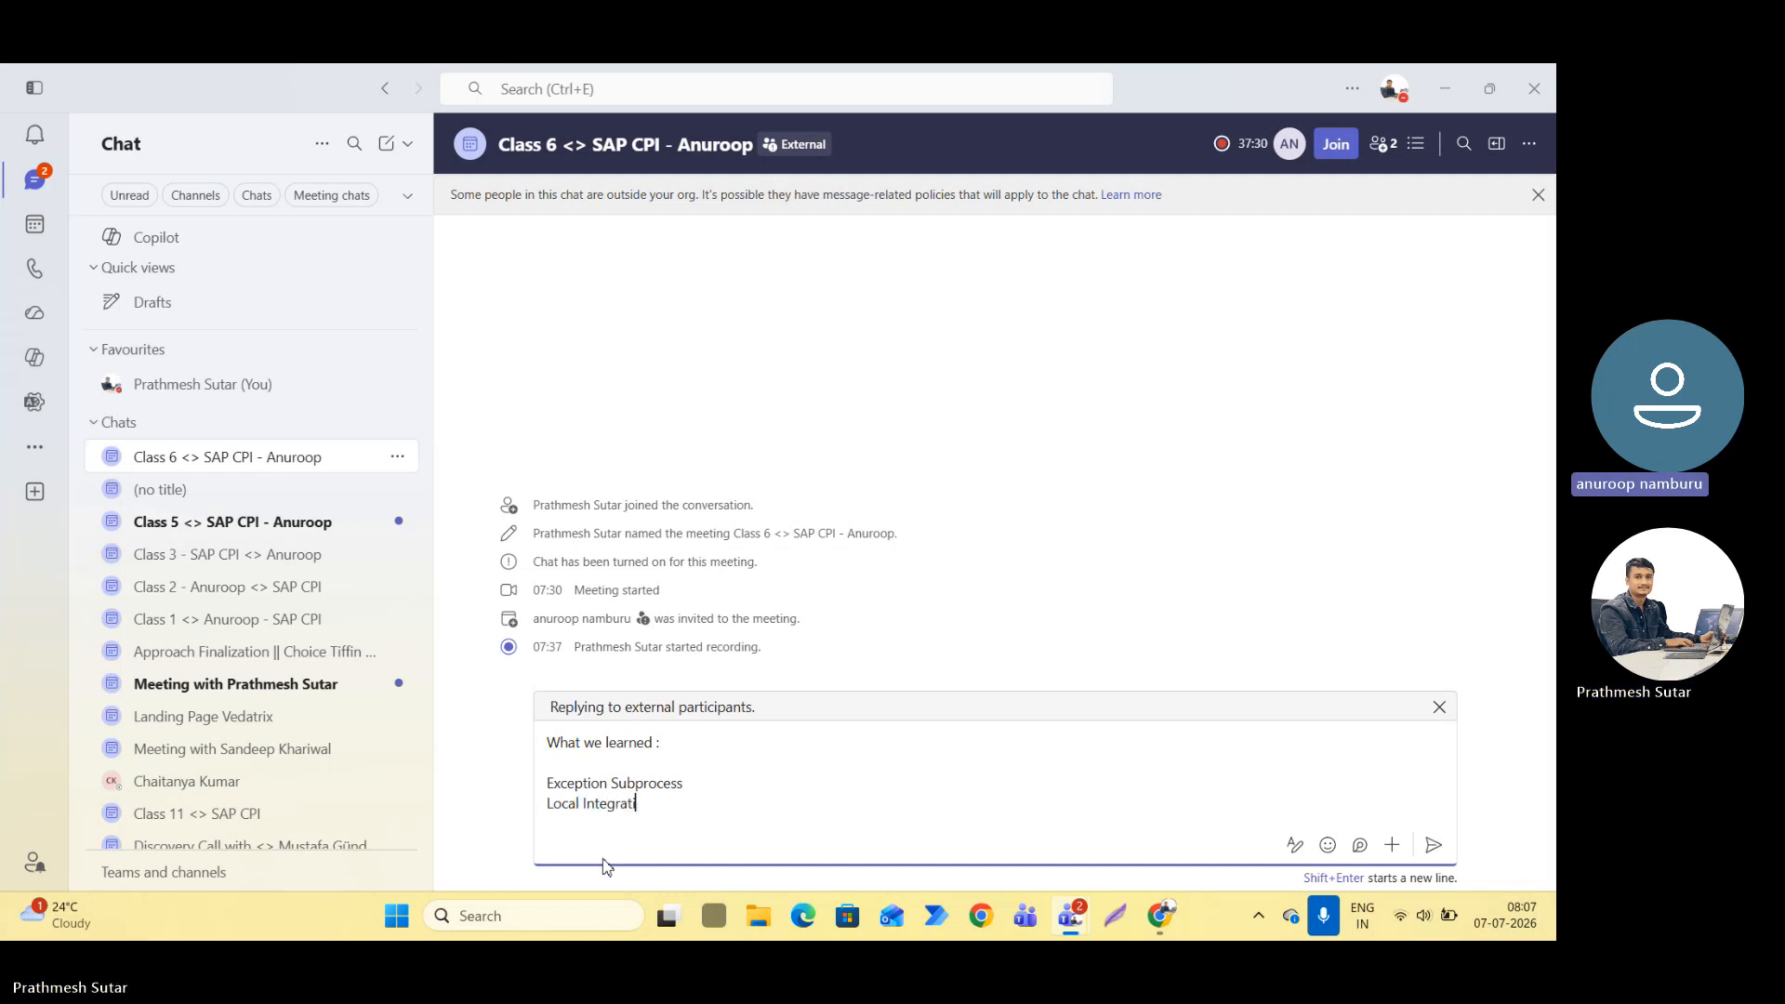
text(on Call)
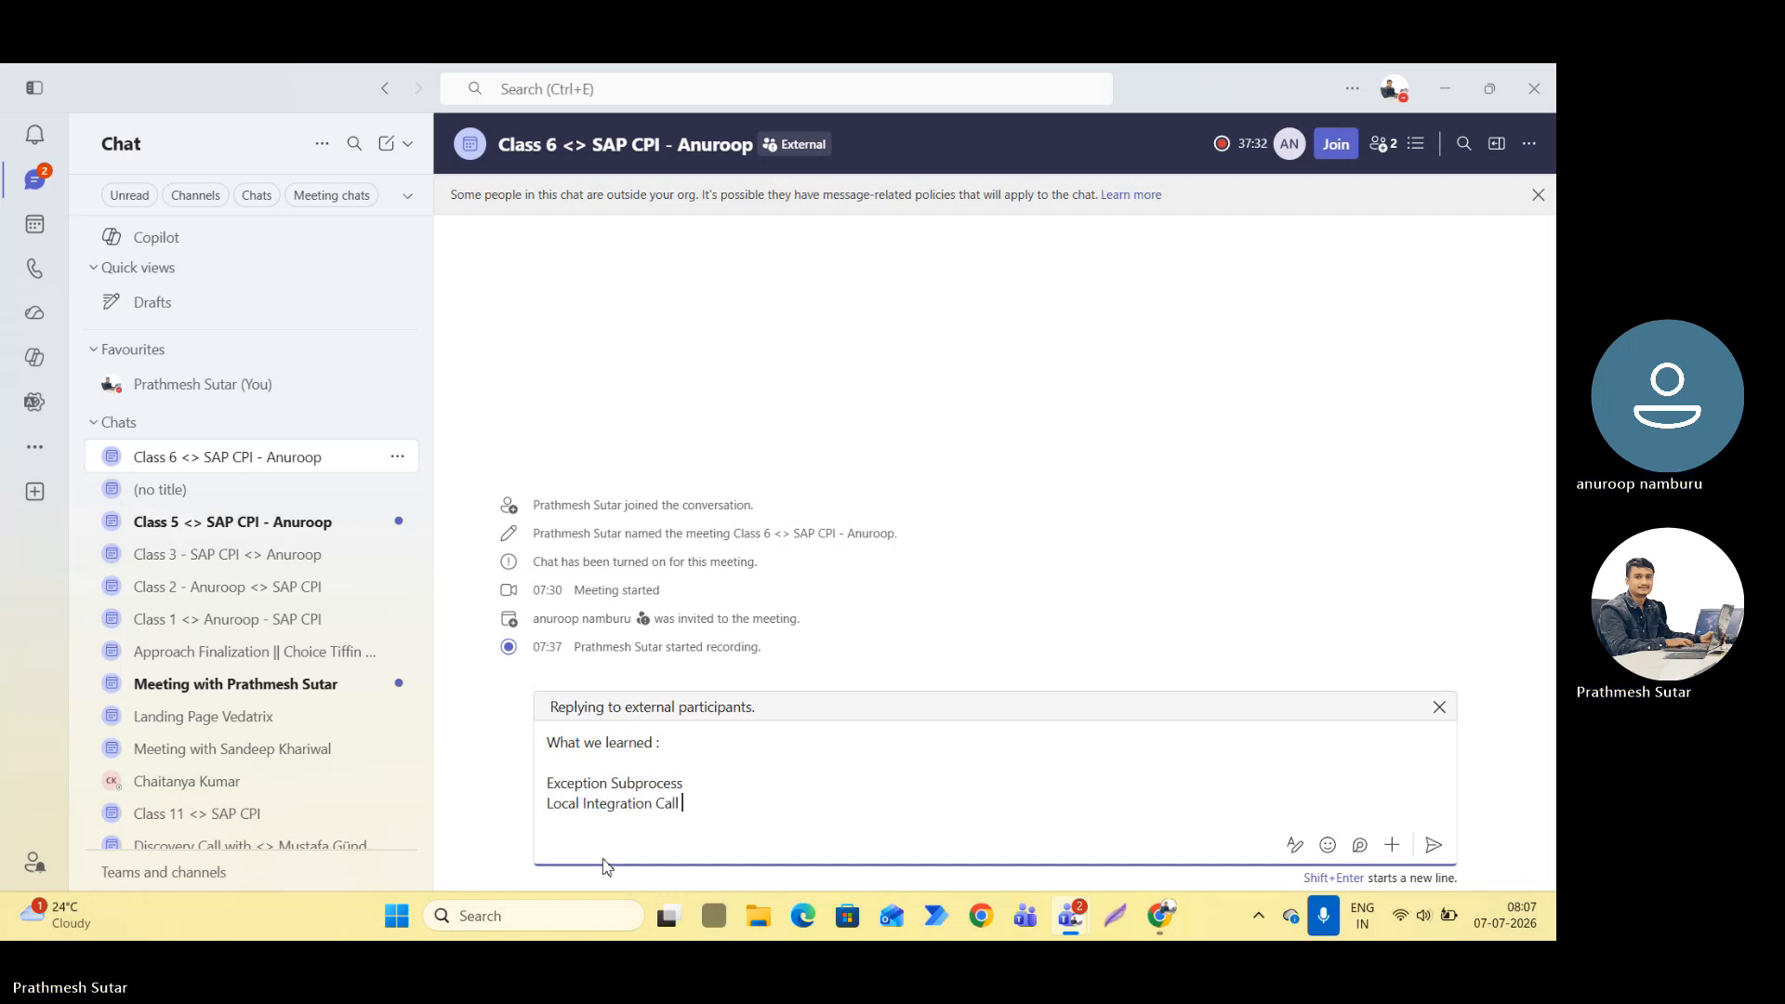
Add "Camel Expressions" as the third topic in the chat message, followed by a new line.
key(shift+Return)
text(Came)
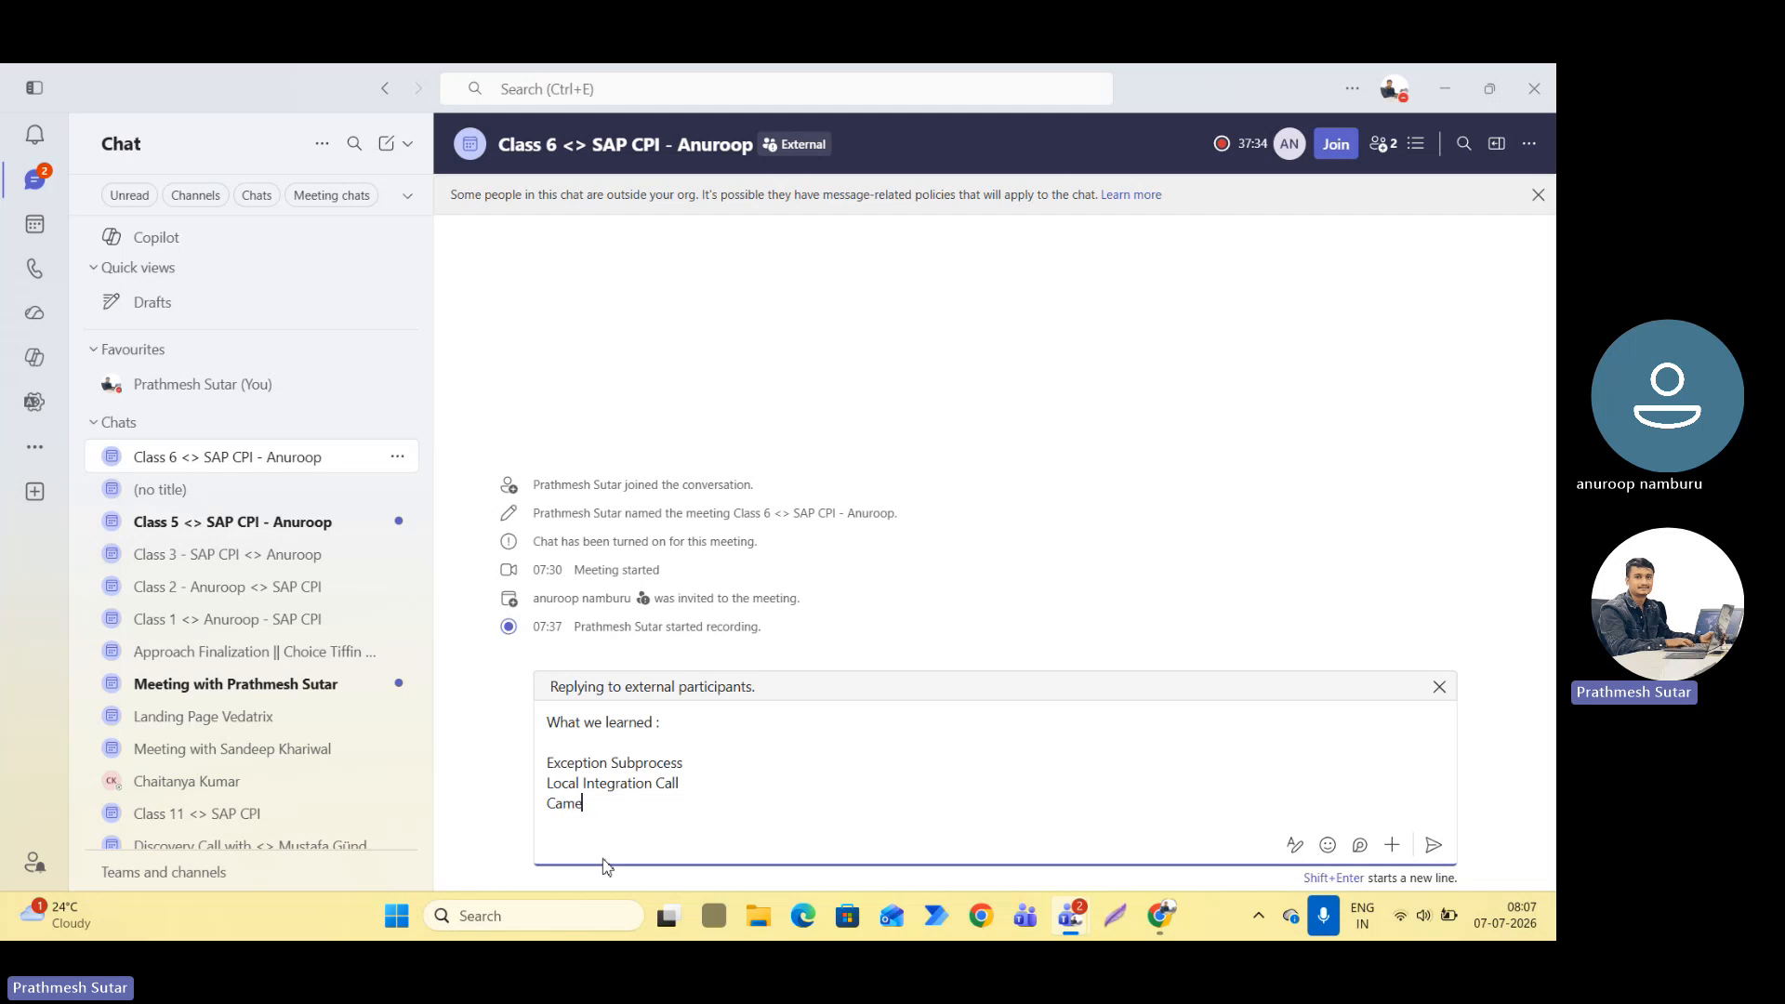
text(l Expres)
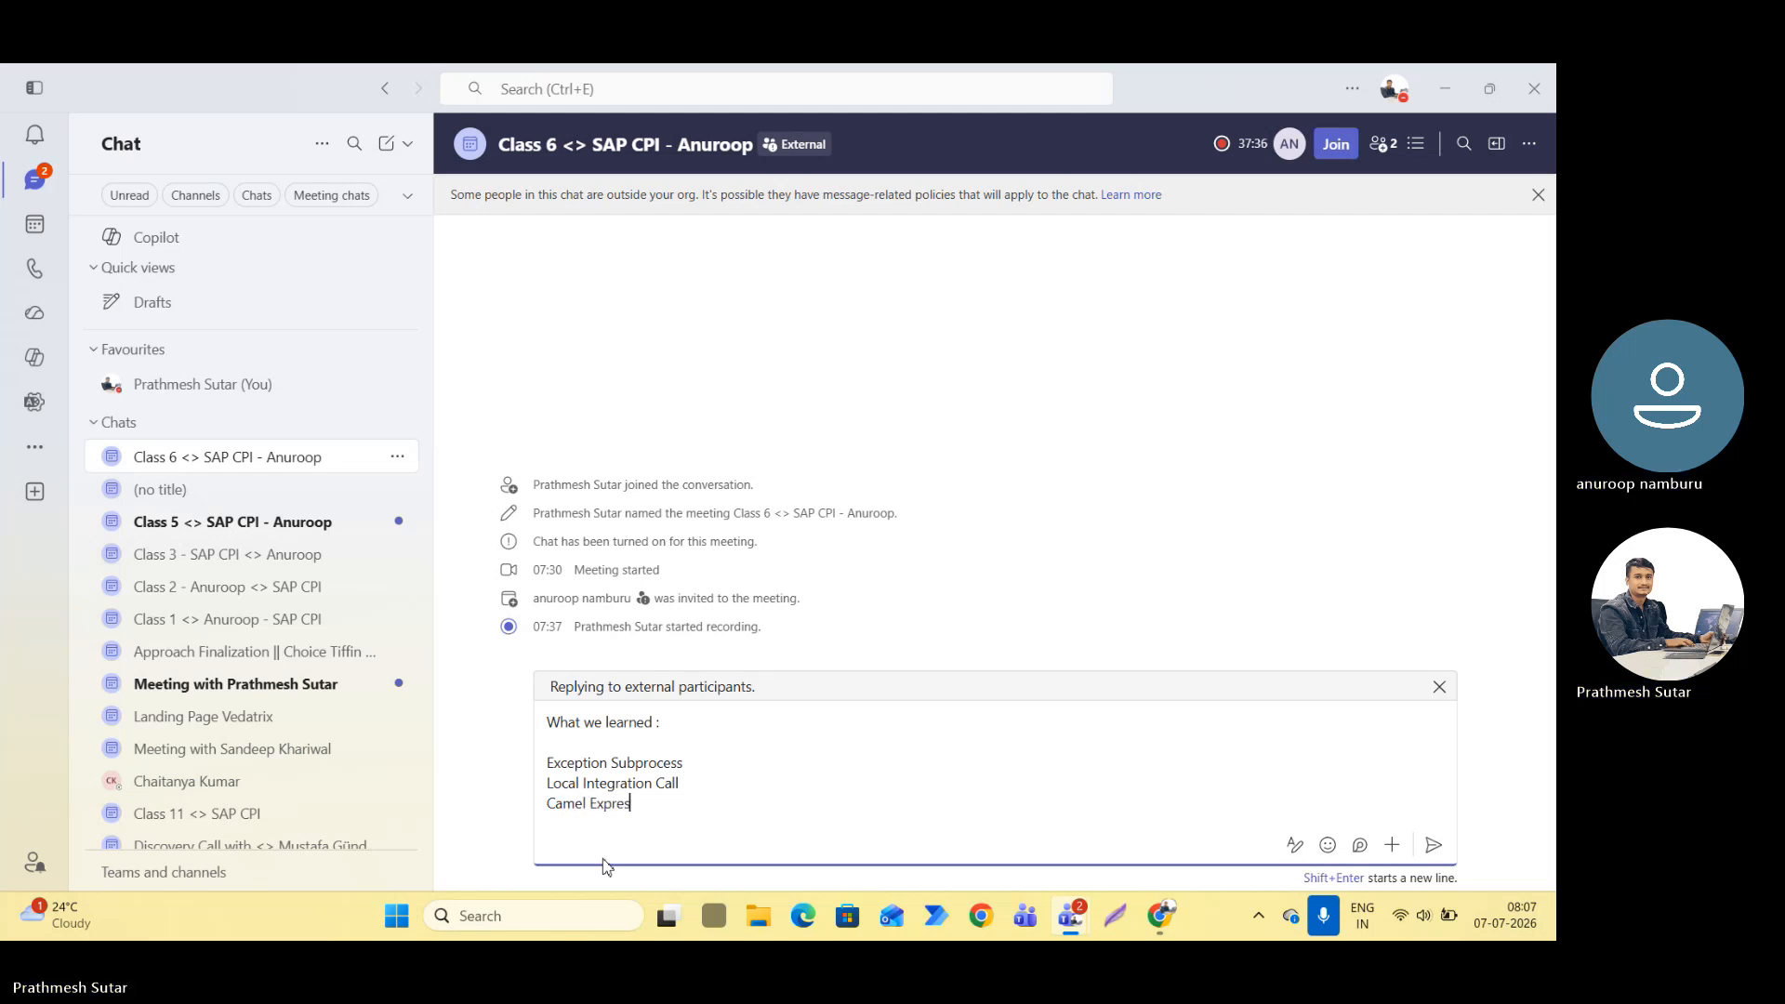
text(sions)
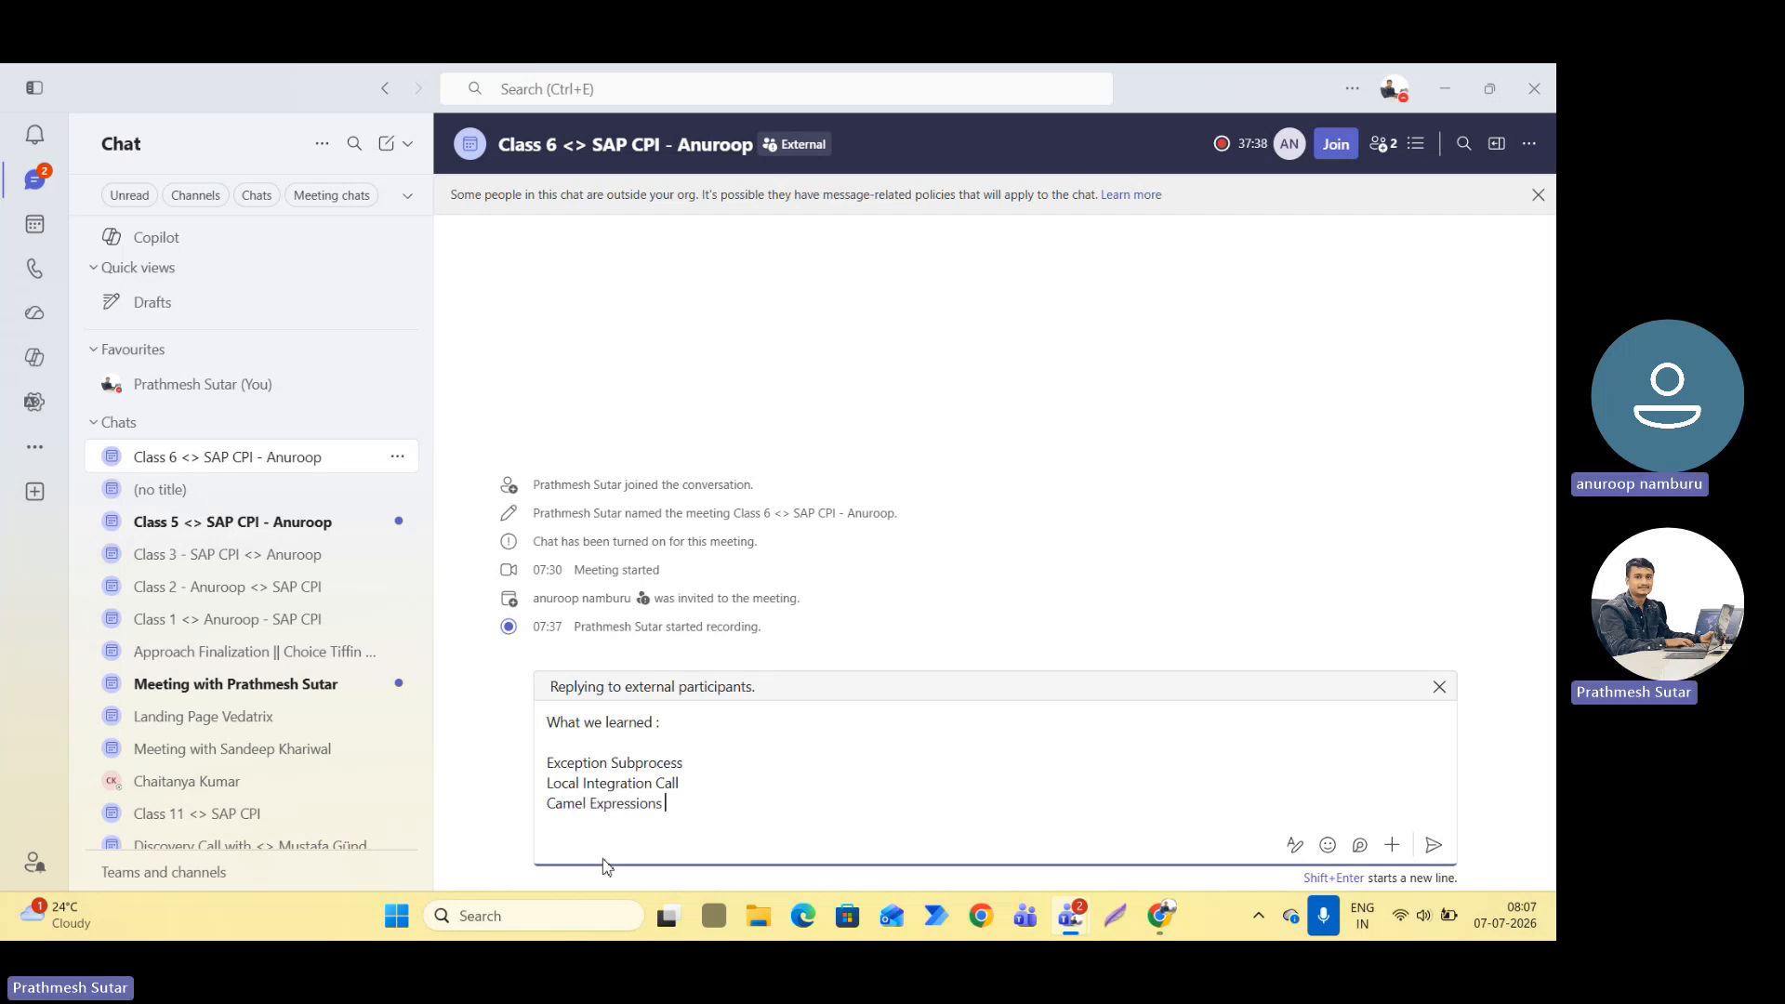
key(shift+Return)
Switch to Integration Suite in the browser and examine the process and event types available for the First_SAP_to_Non_SAP flow.
key(alt+Tab)
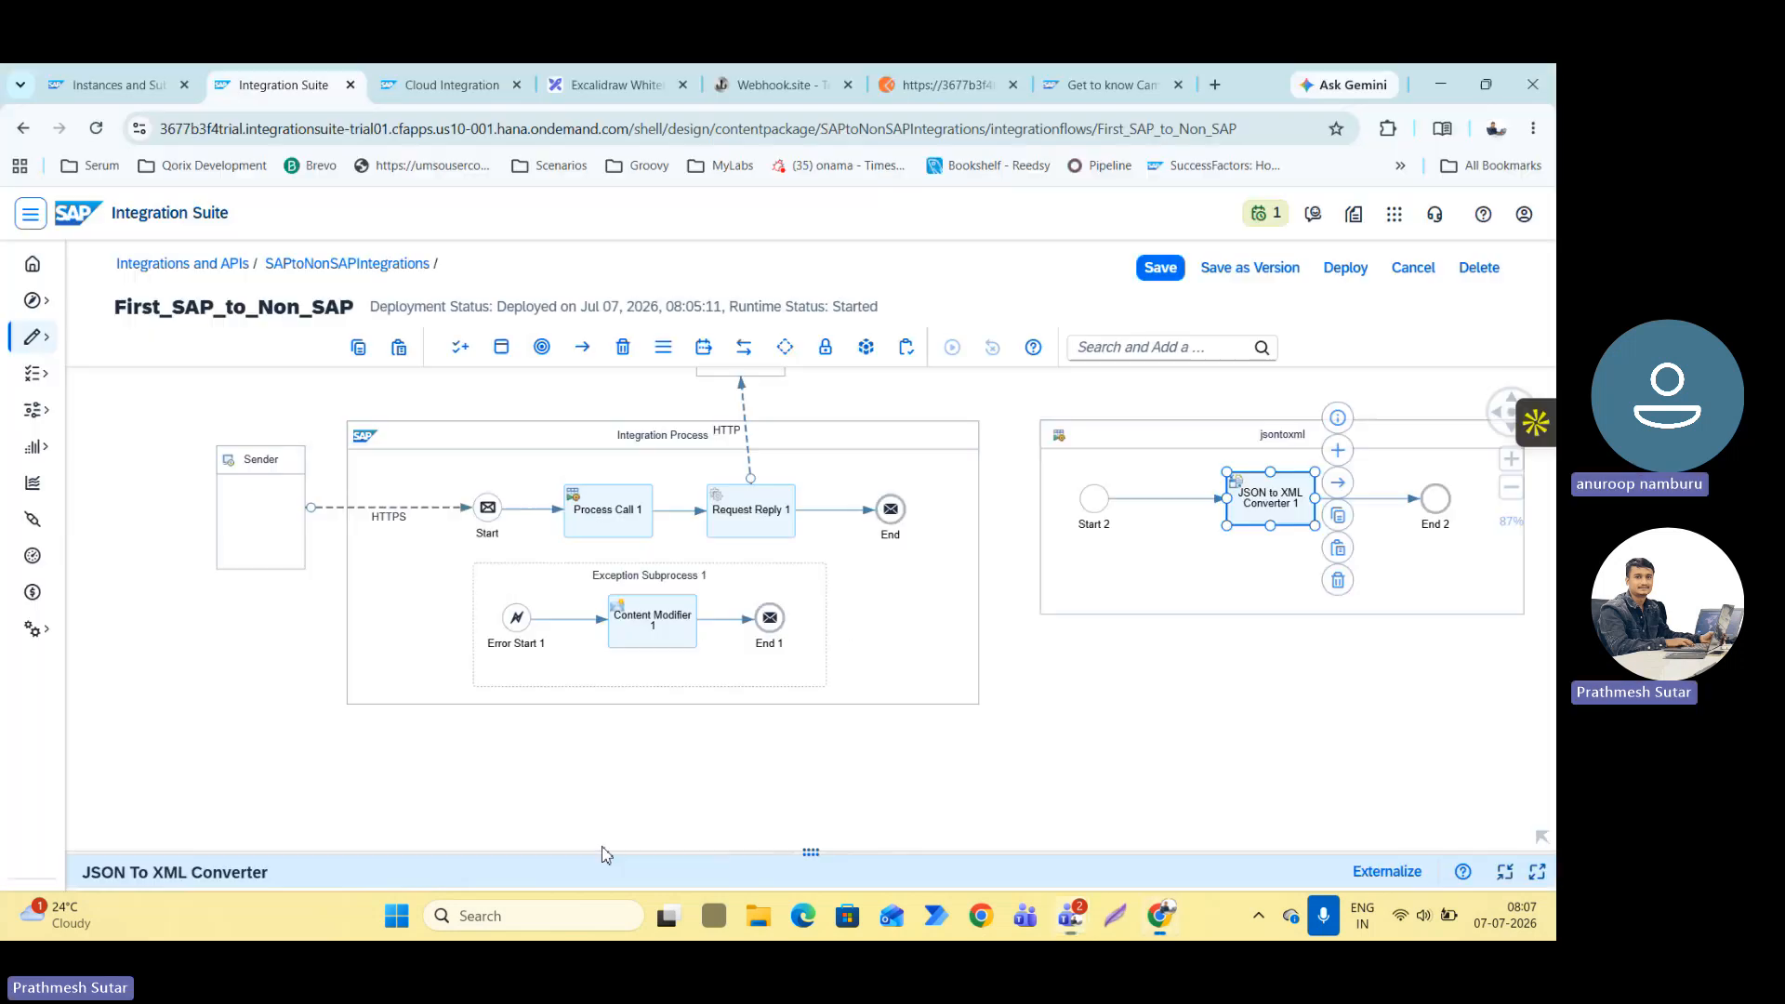
click(500, 346)
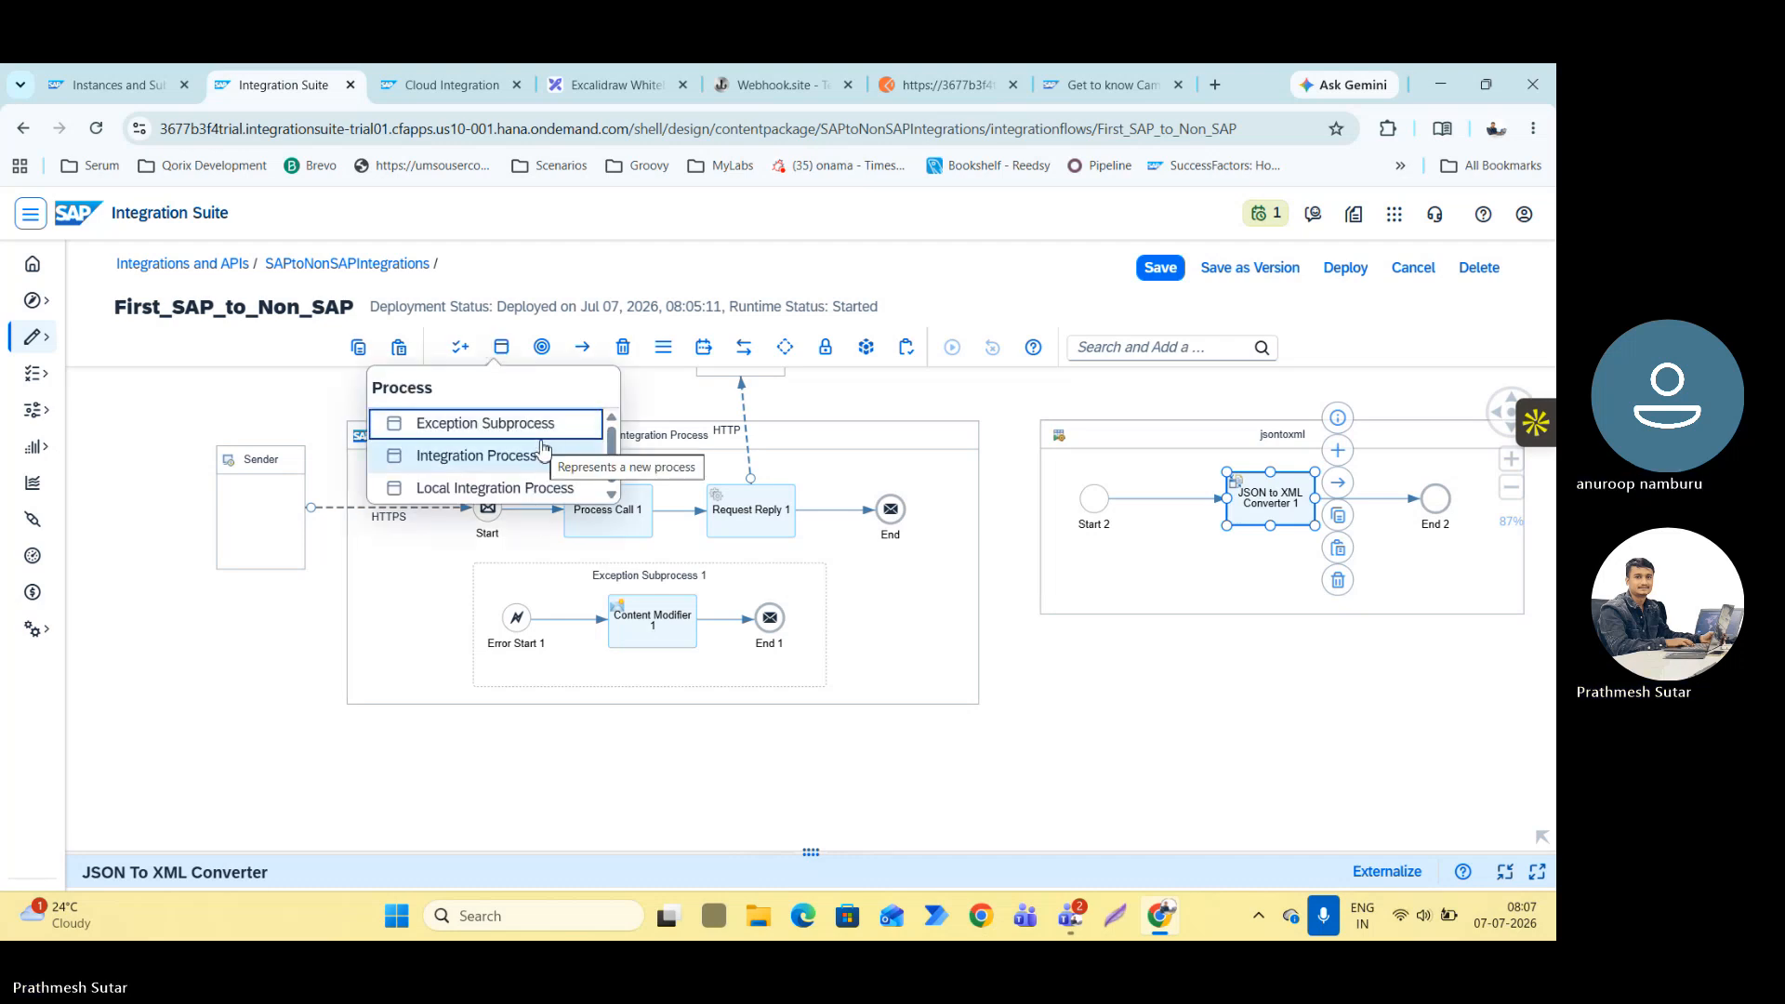
click(545, 354)
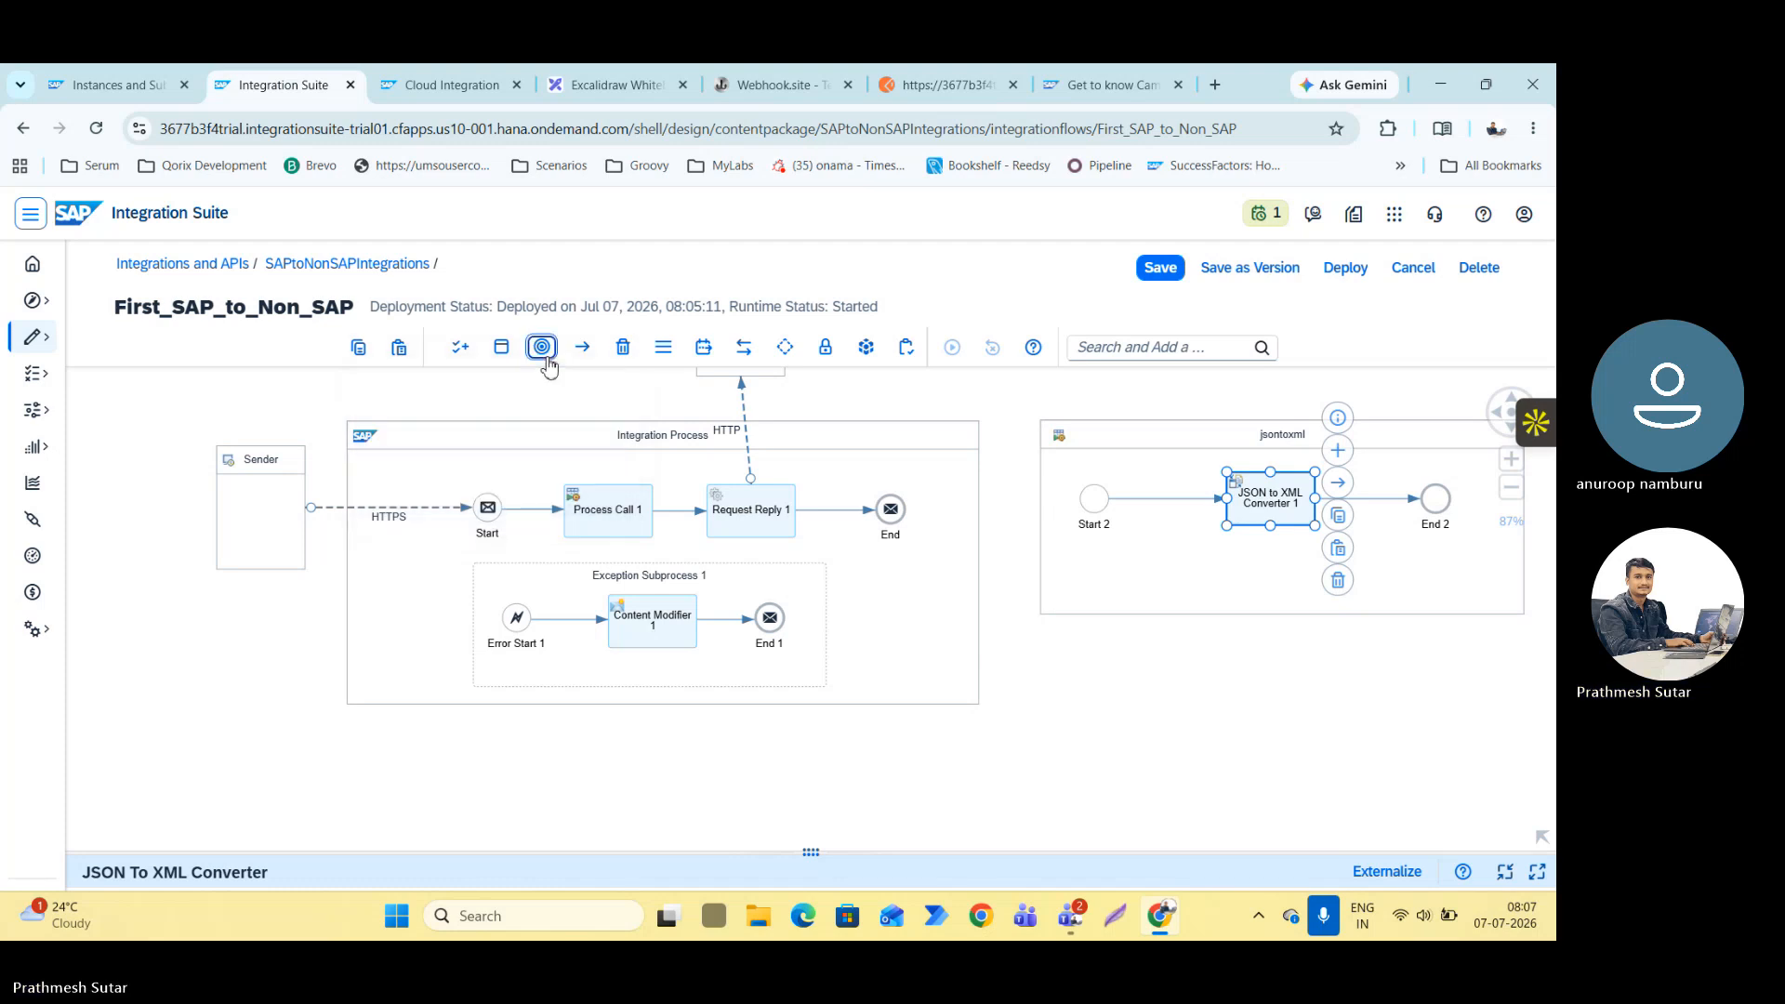
scroll(492, 602, down, 1)
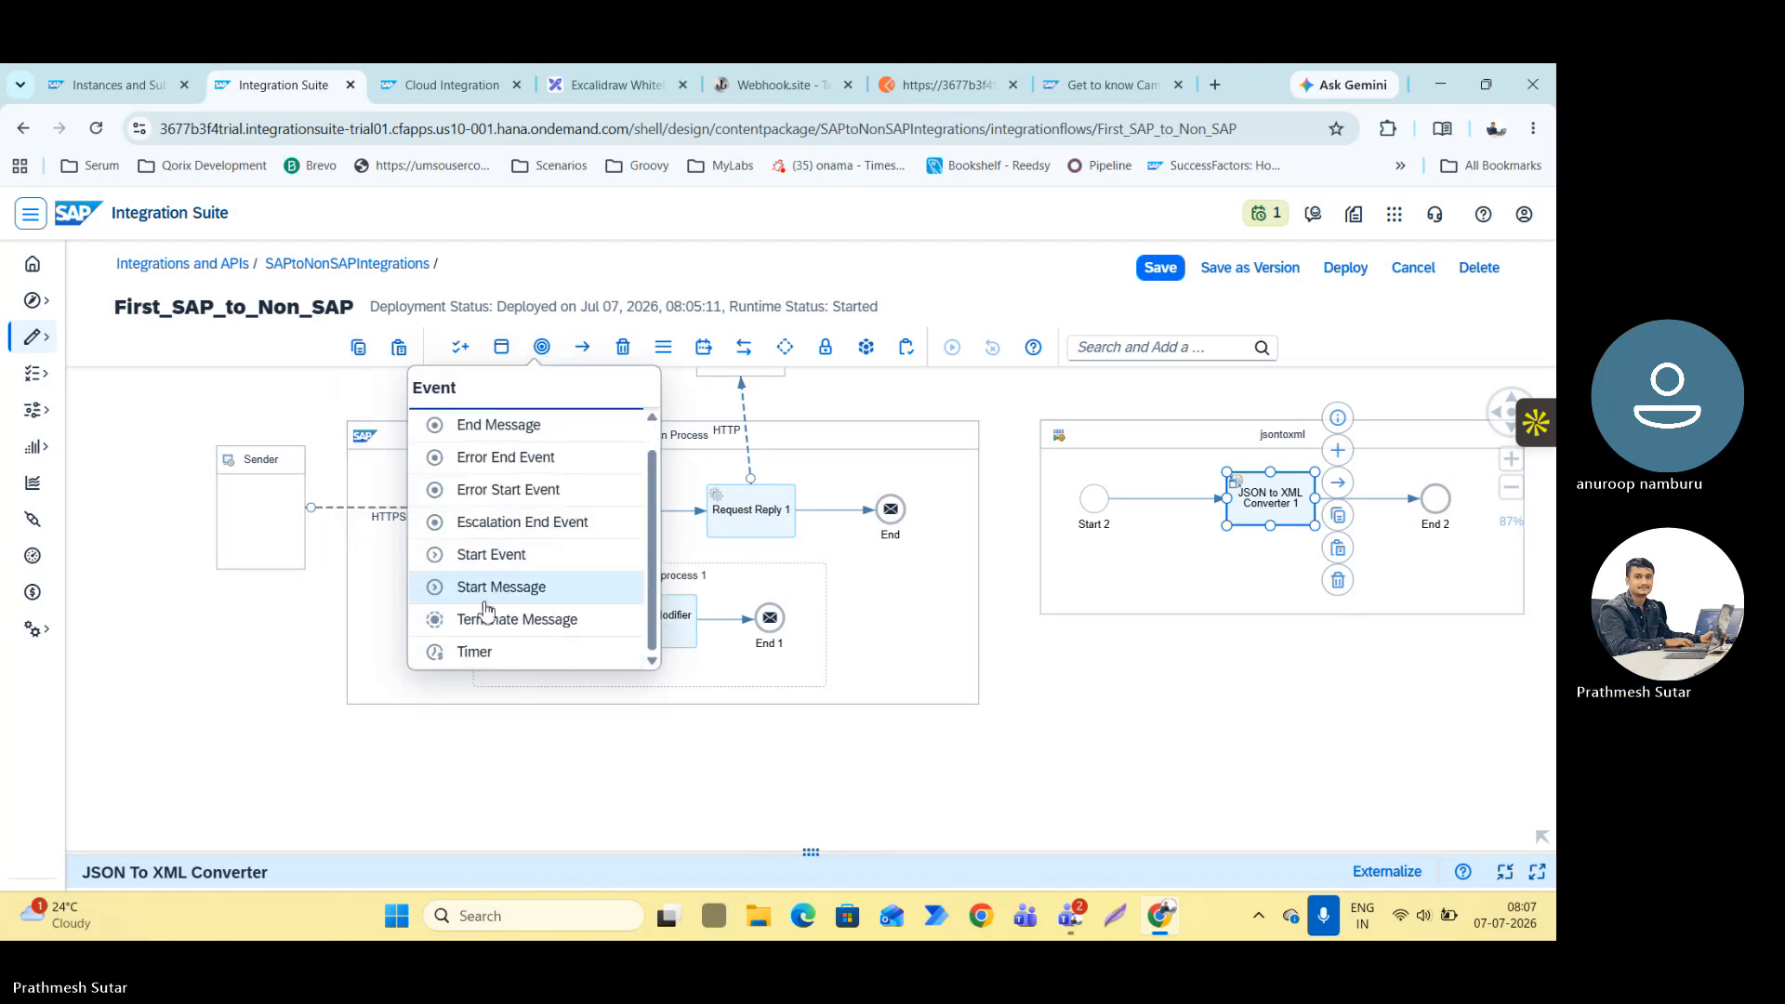
scroll(484, 612, up, 1)
scroll(479, 609, down, 1)
scroll(479, 604, up, 1)
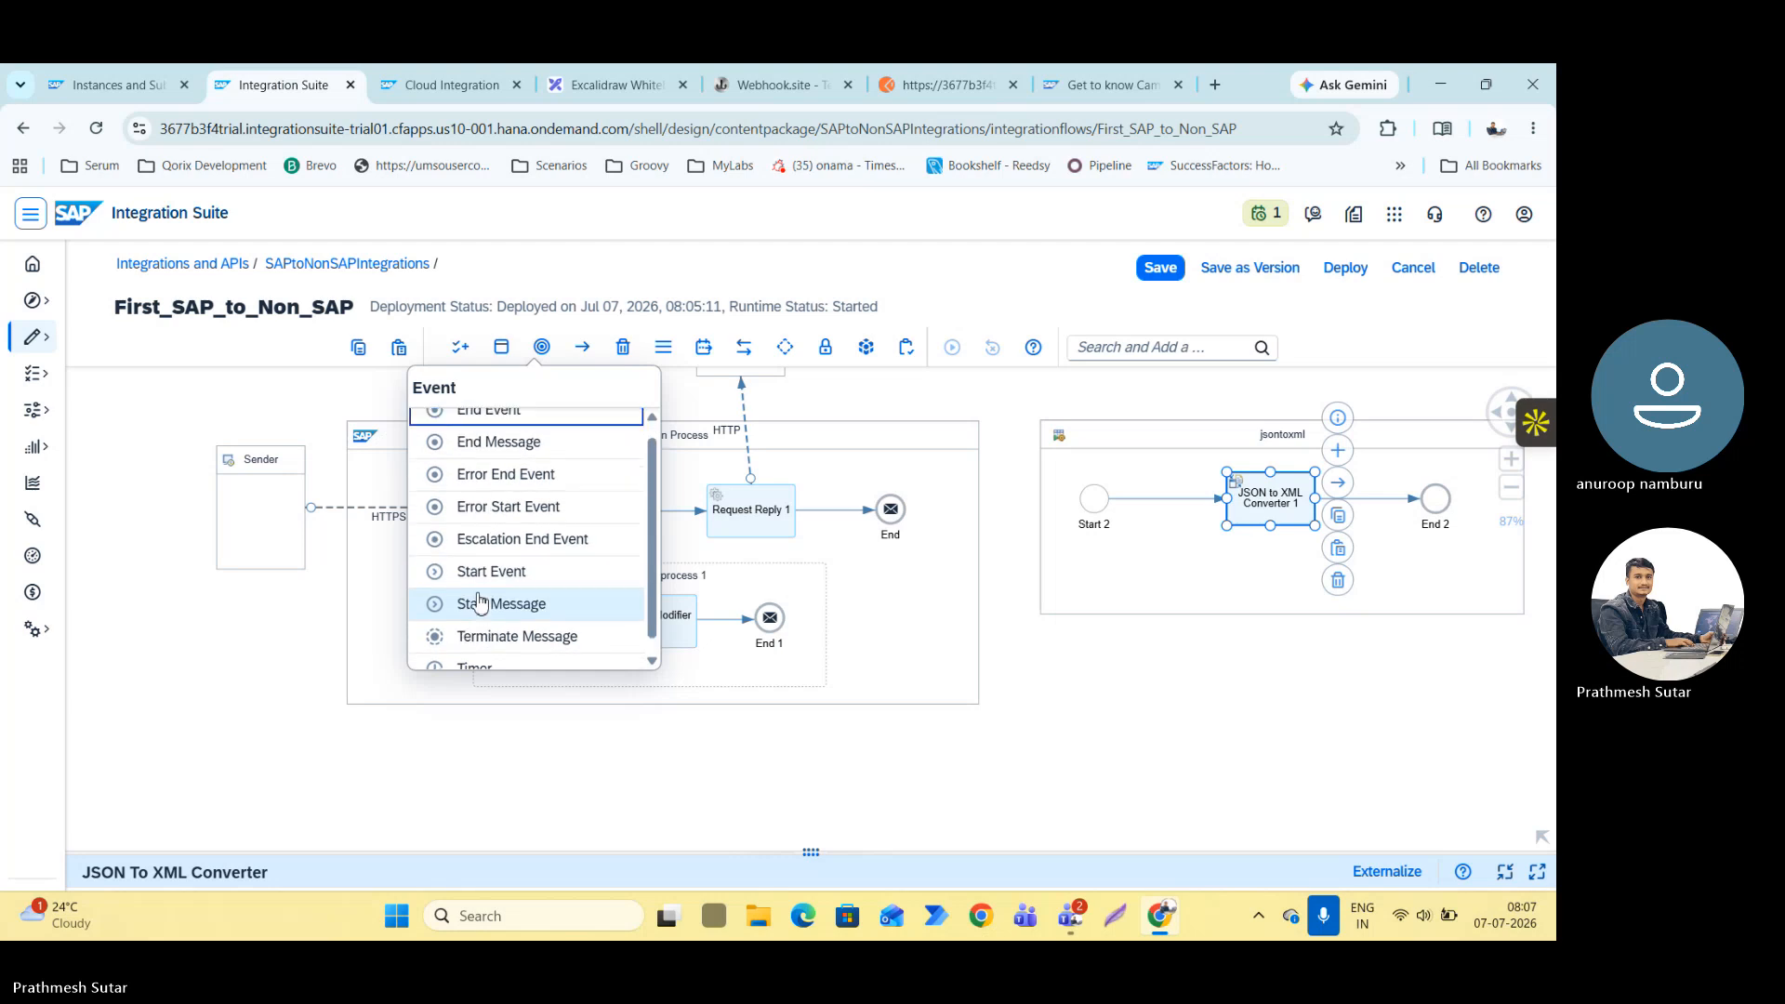
scroll(480, 600, down, 1)
scroll(481, 595, up, 1)
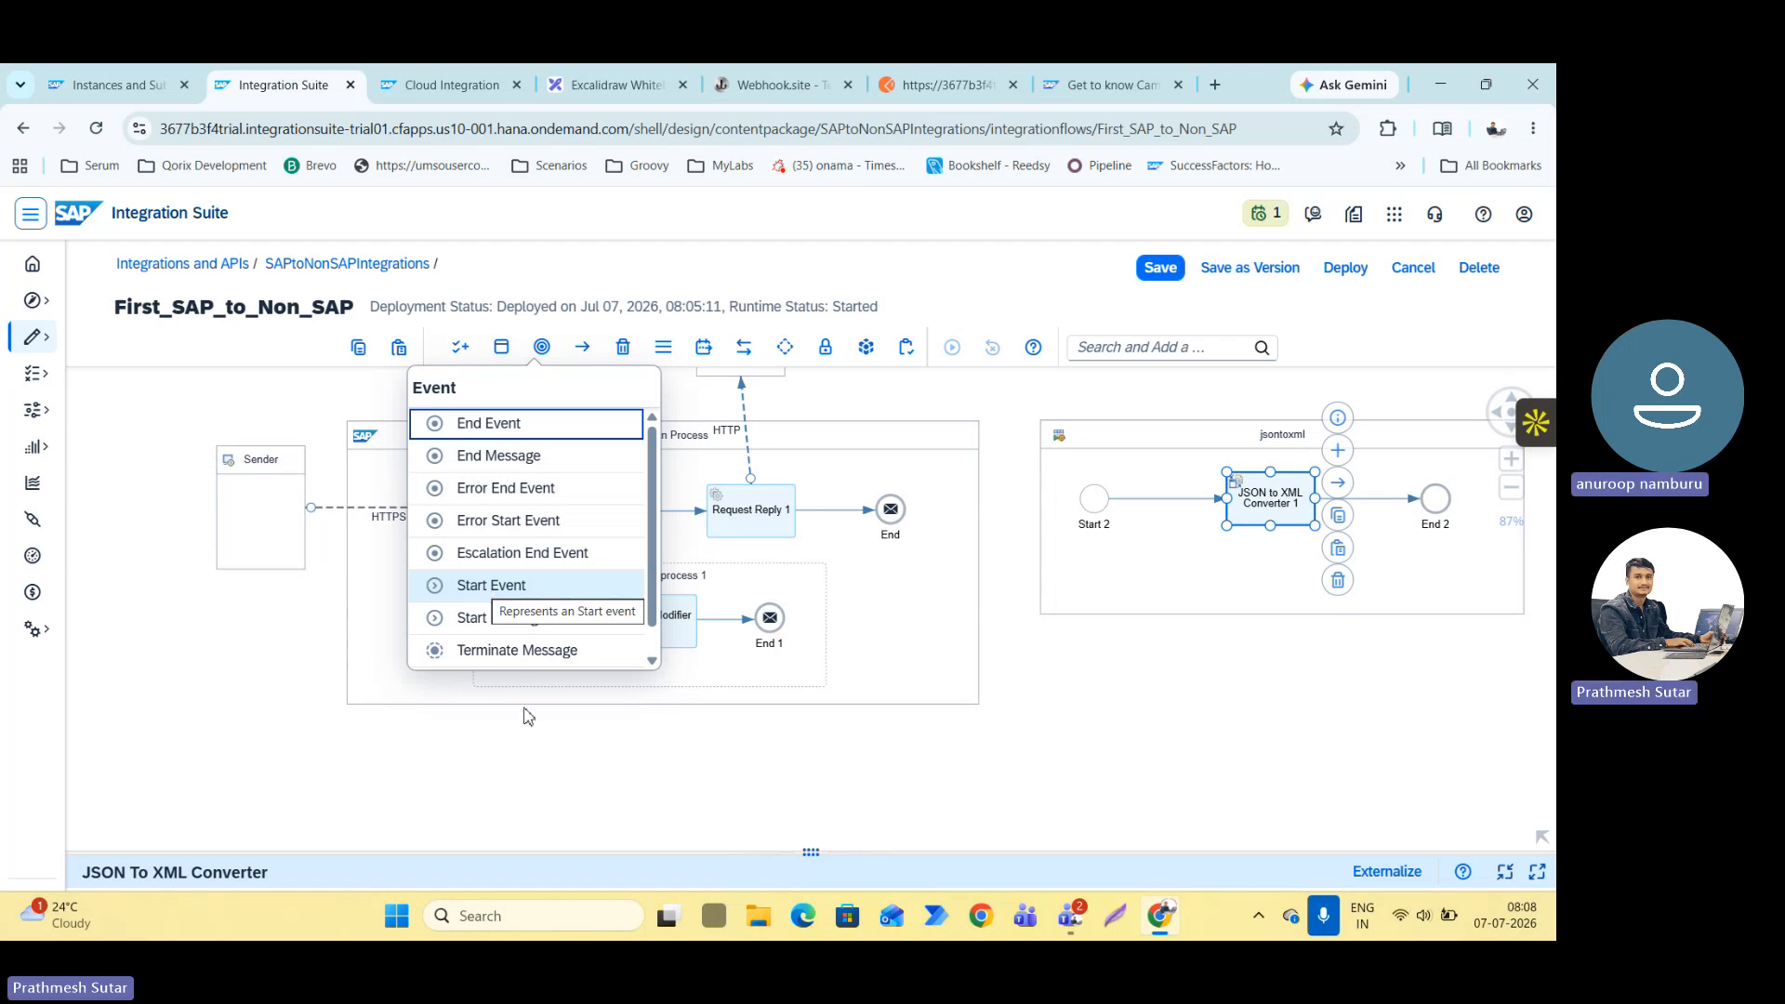
click(1123, 761)
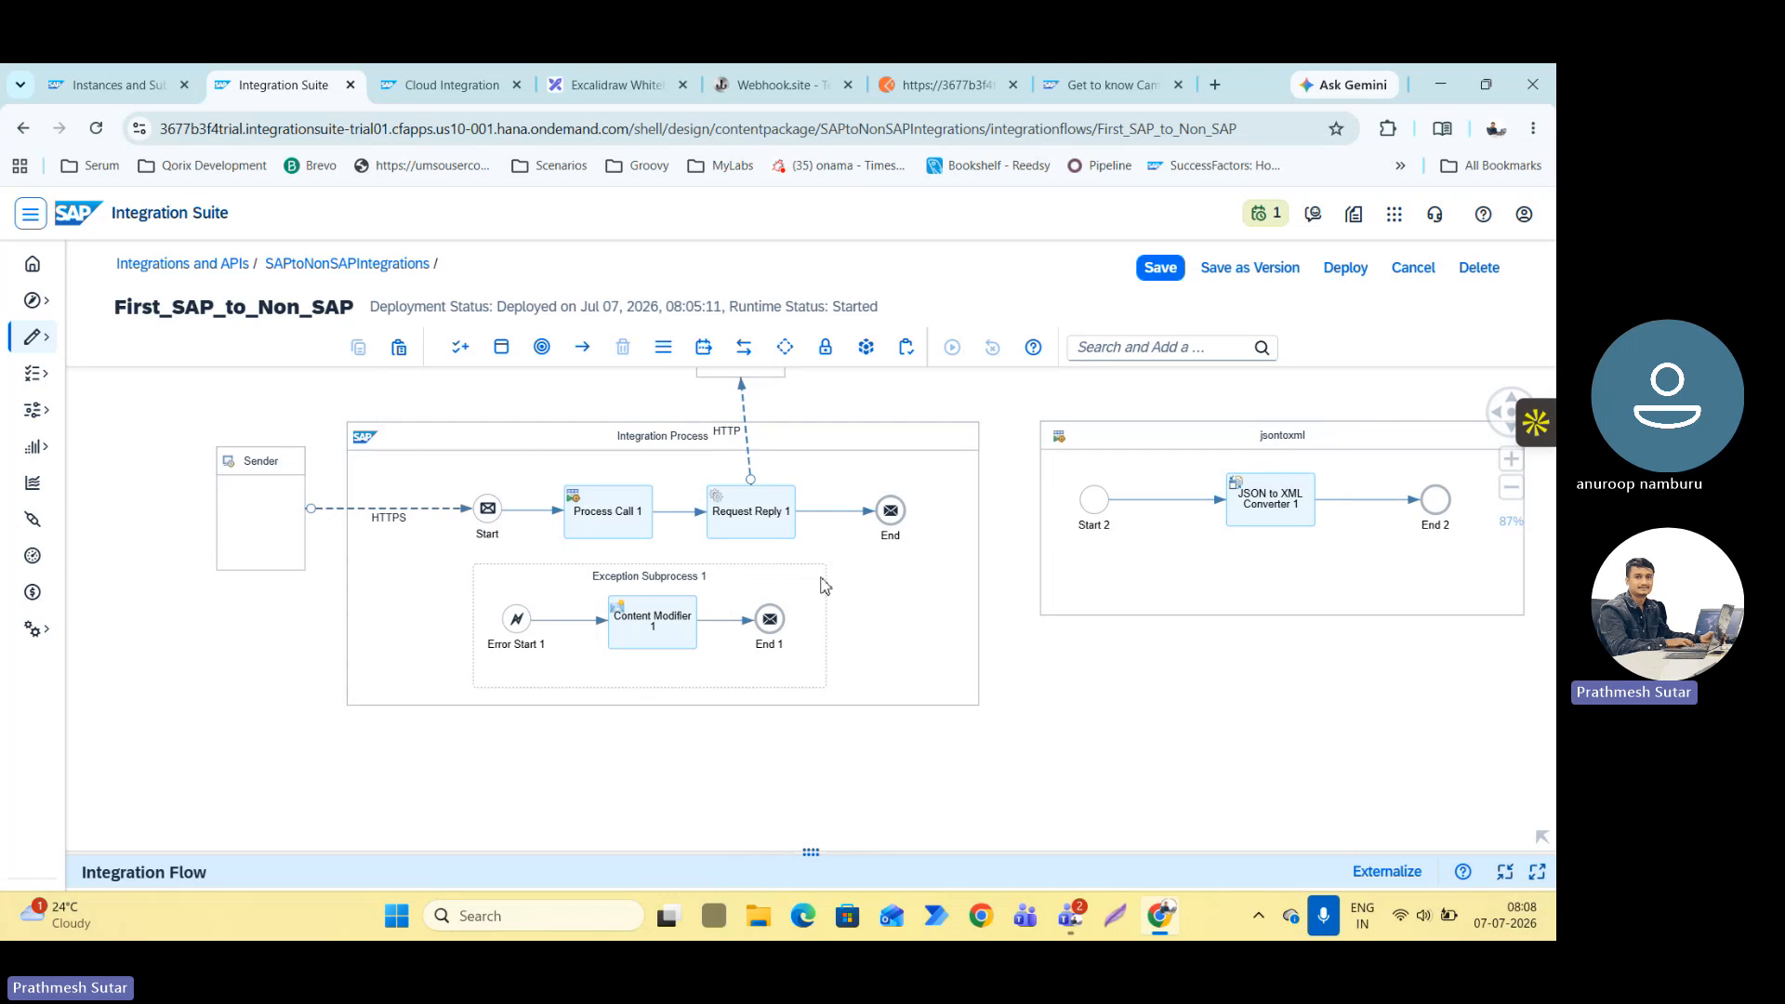
Check the summary message in the Teams chat, then examine the newest request's headers and raw content on Webhook.site in the browser.
key(alt+Tab)
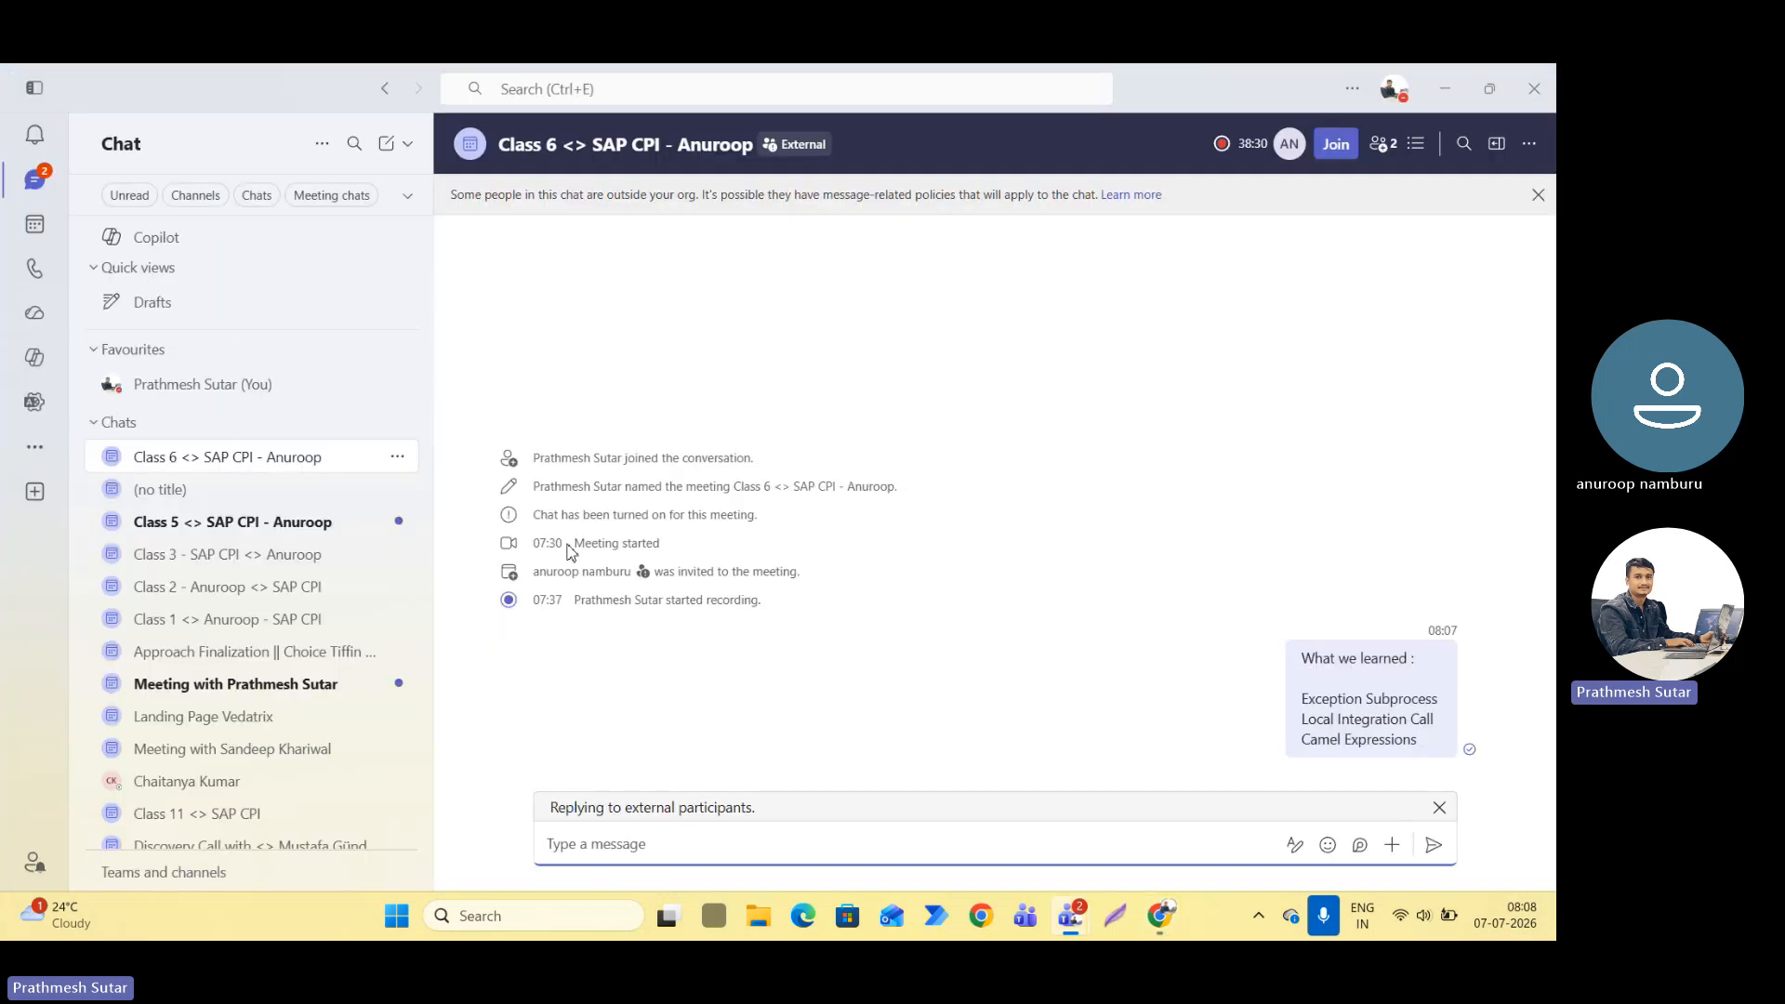
key(alt+Tab)
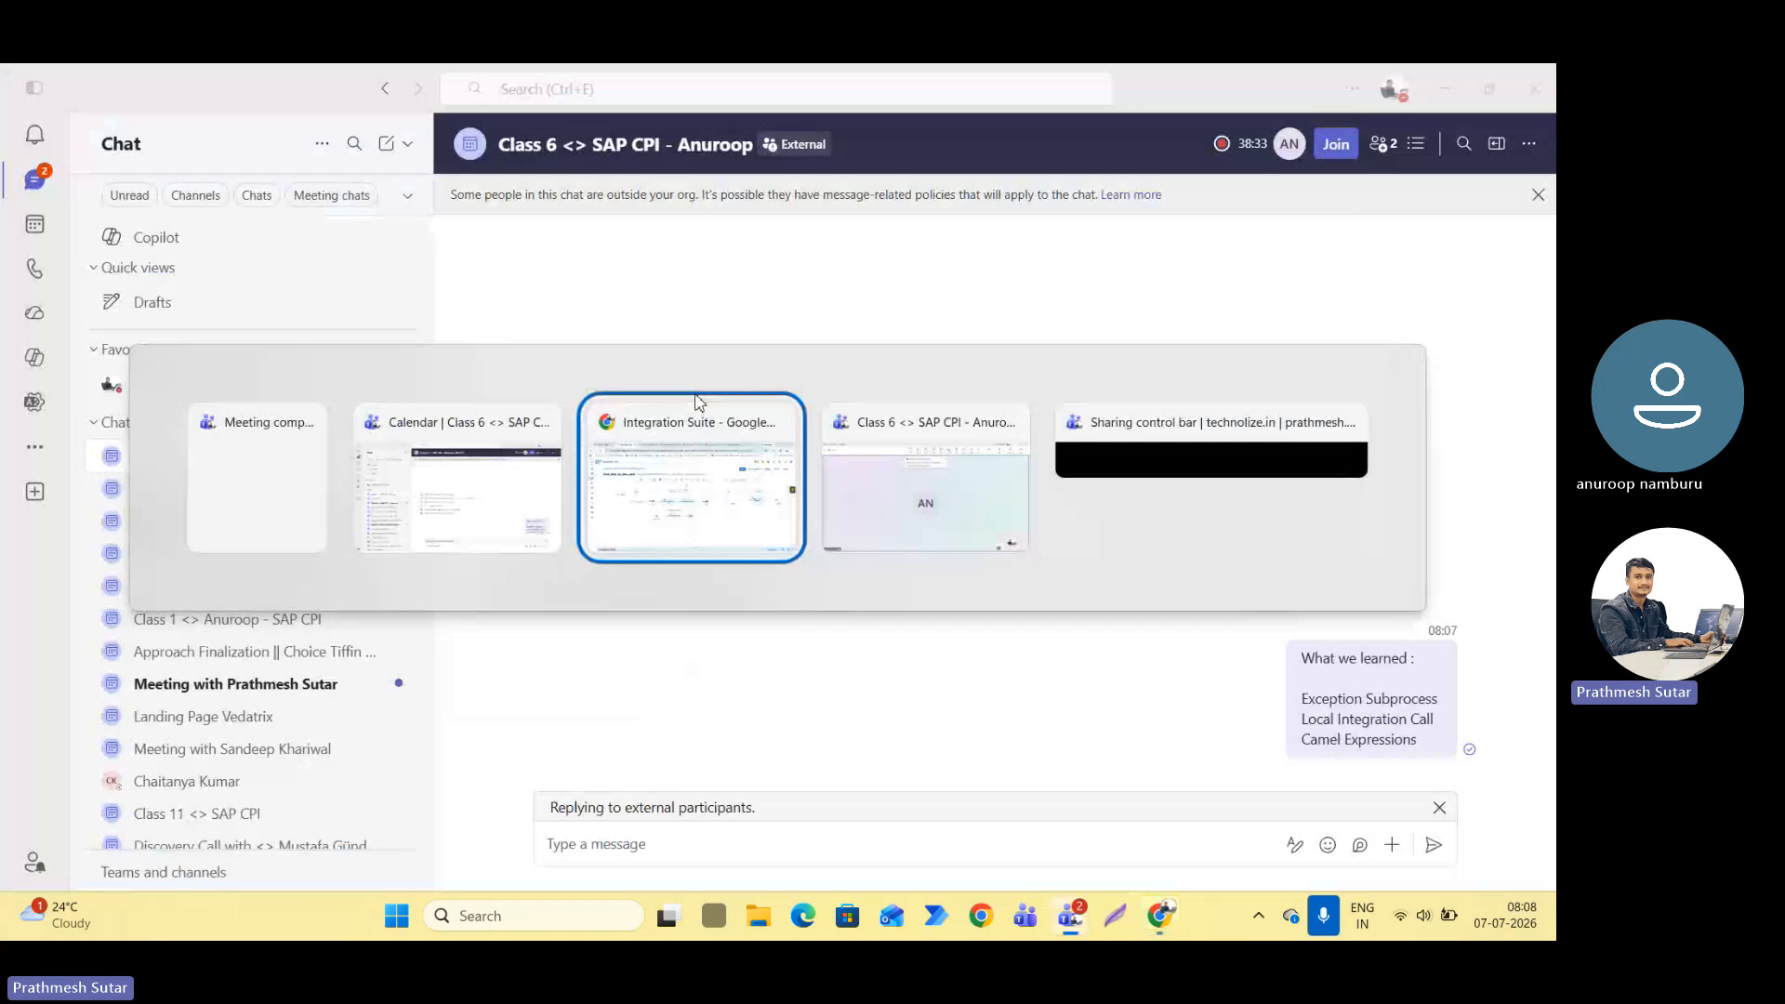
click(699, 409)
click(745, 91)
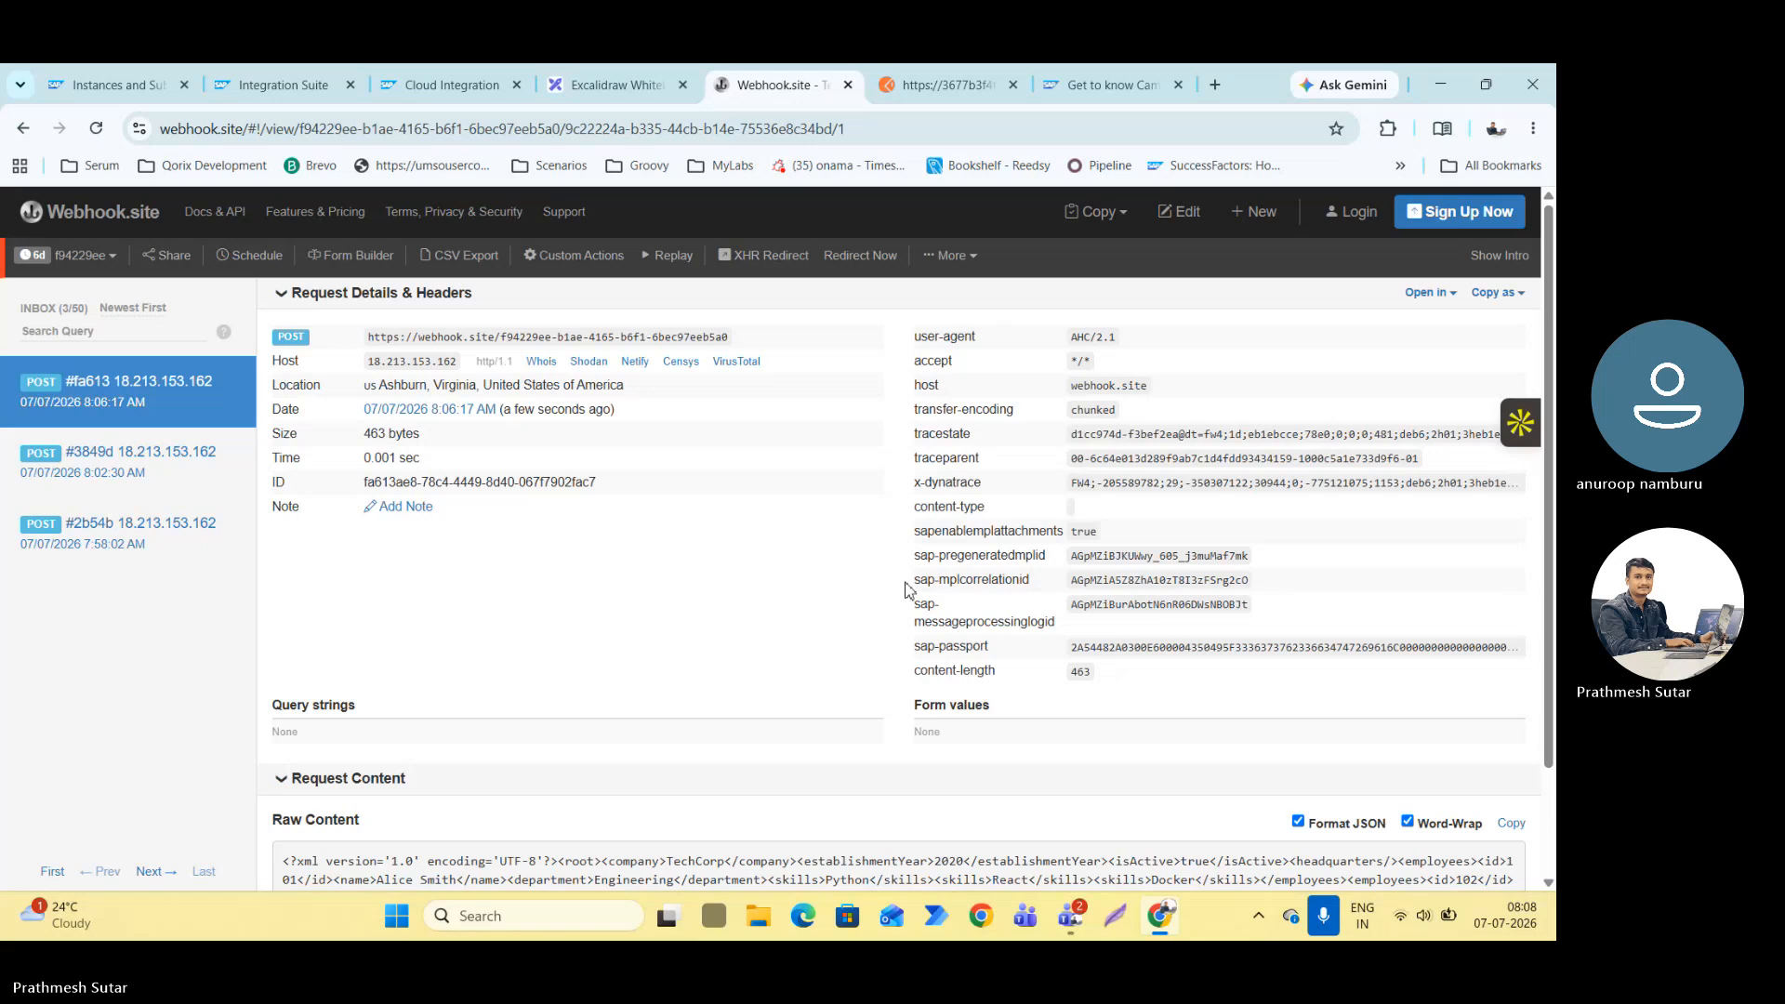
scroll(916, 599, down, 1)
scroll(916, 600, down, 2)
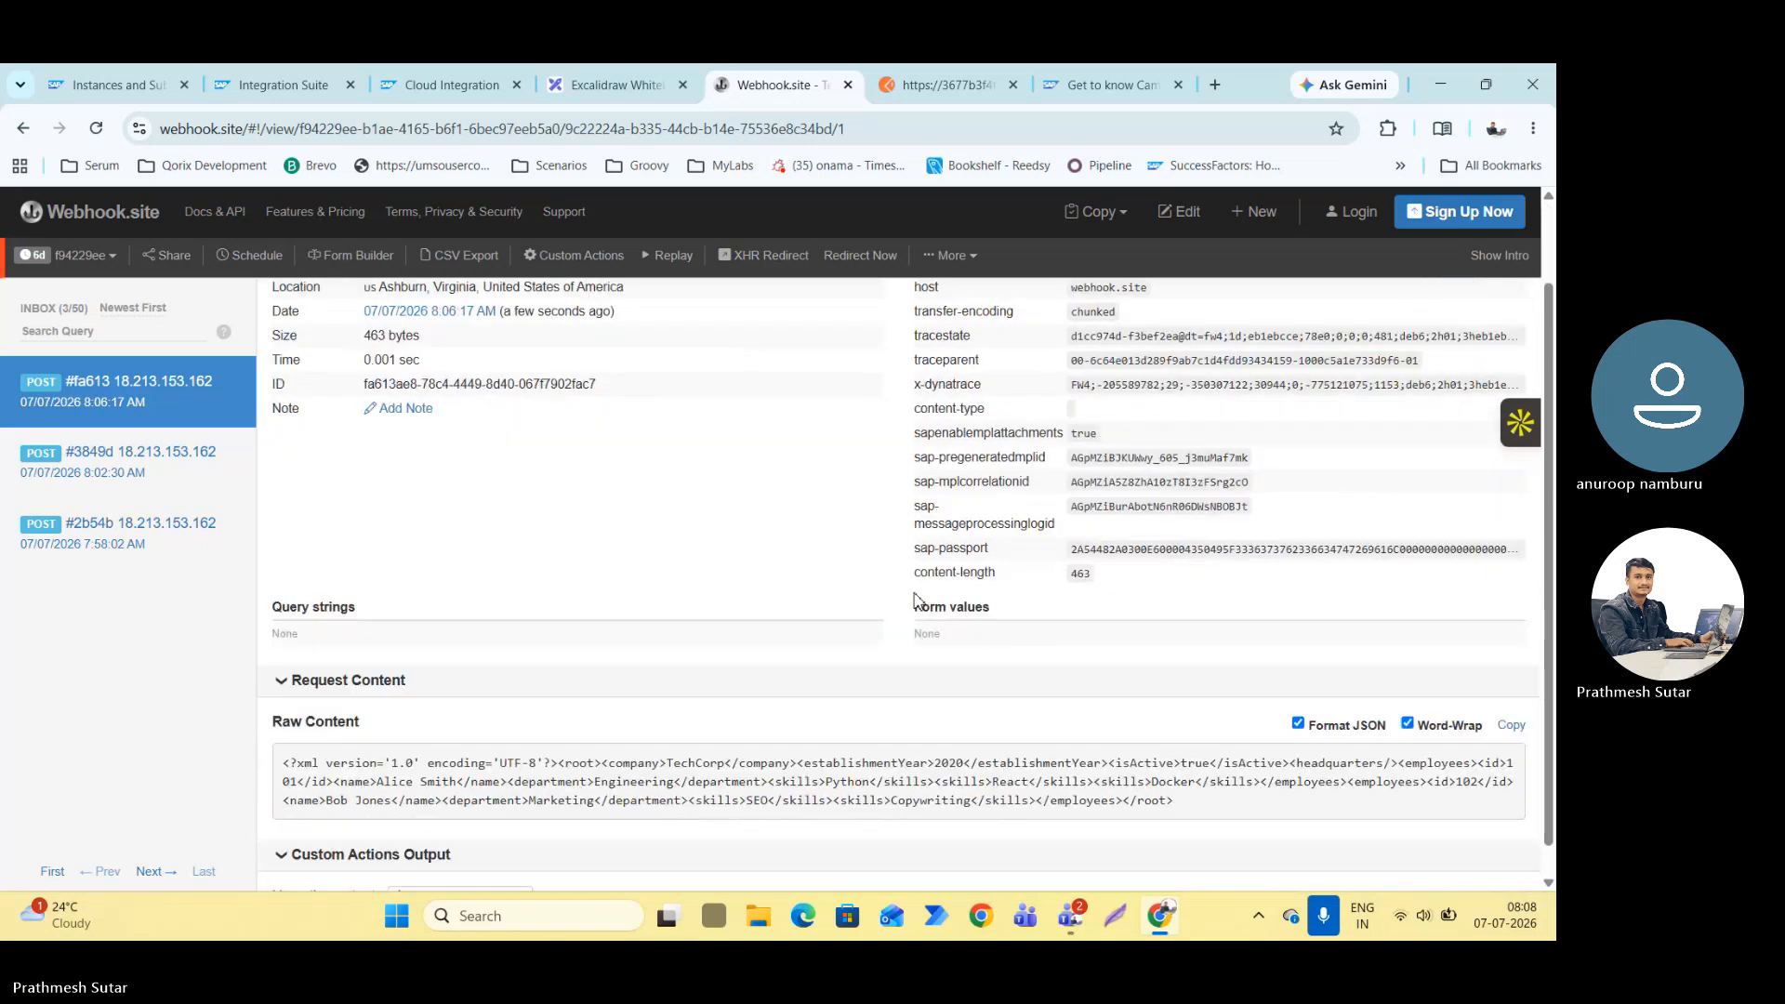
scroll(916, 600, up, 3)
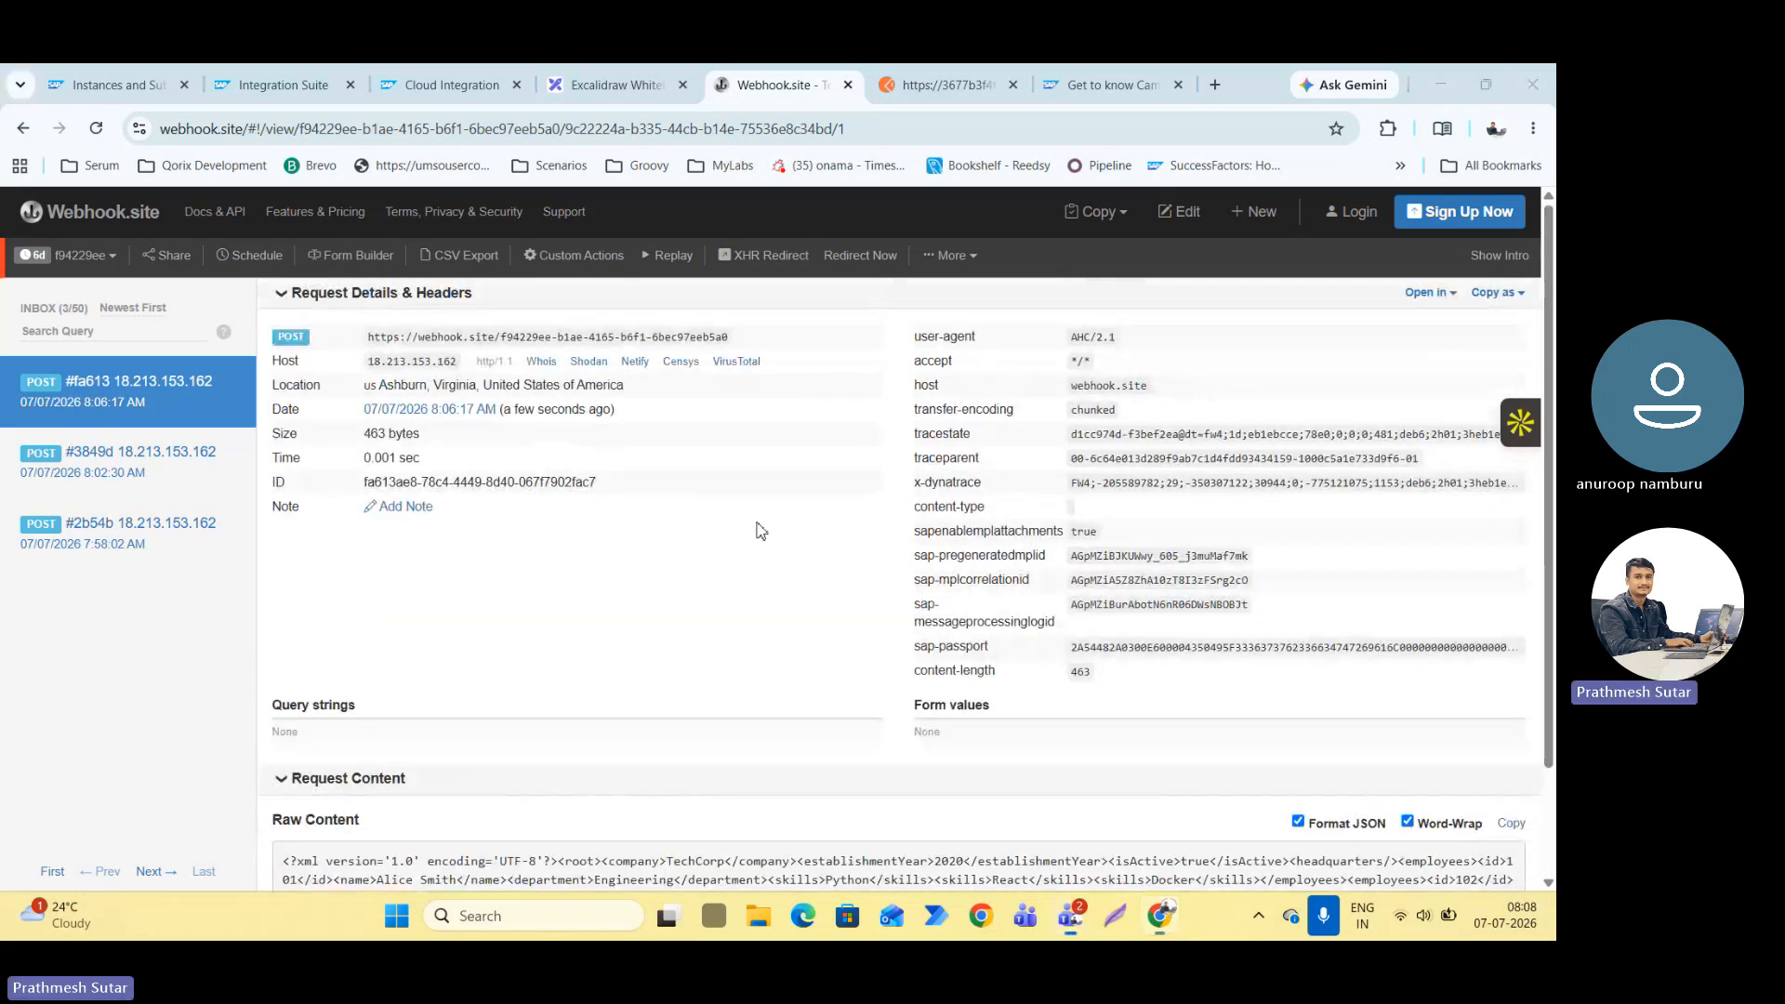
Open a blank browser tab, then view the header settings of the POST request in Postman.
click(1219, 85)
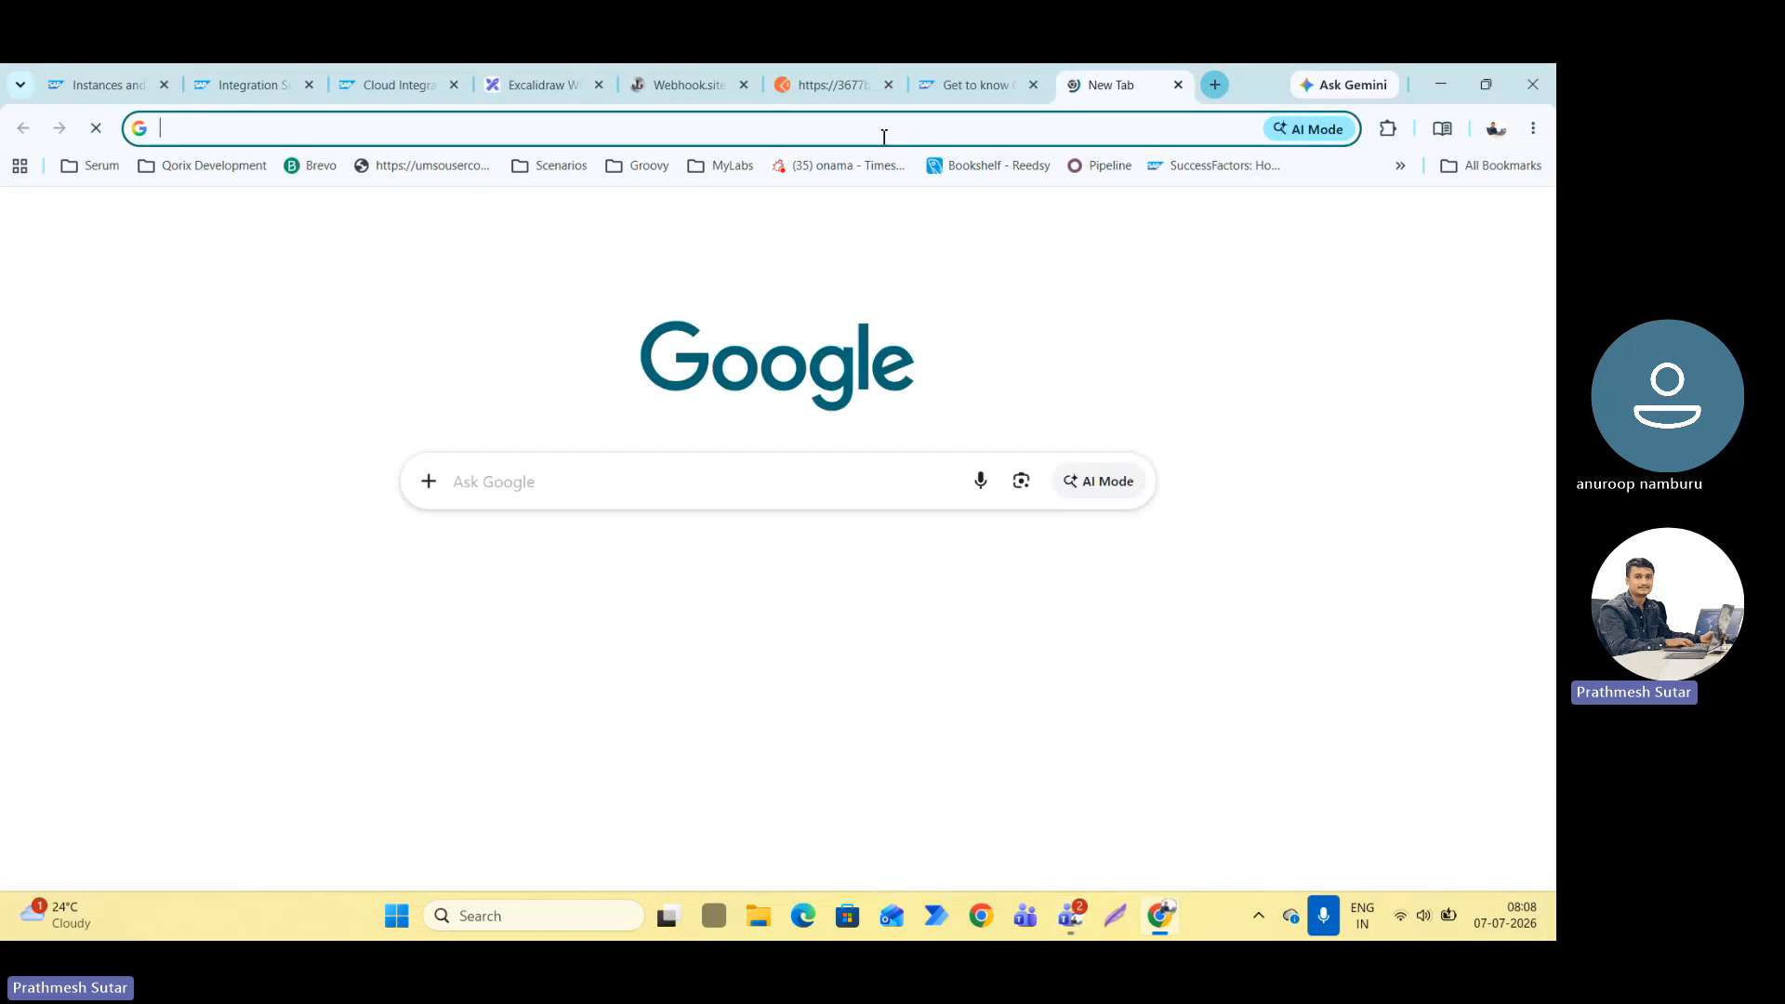
click(849, 100)
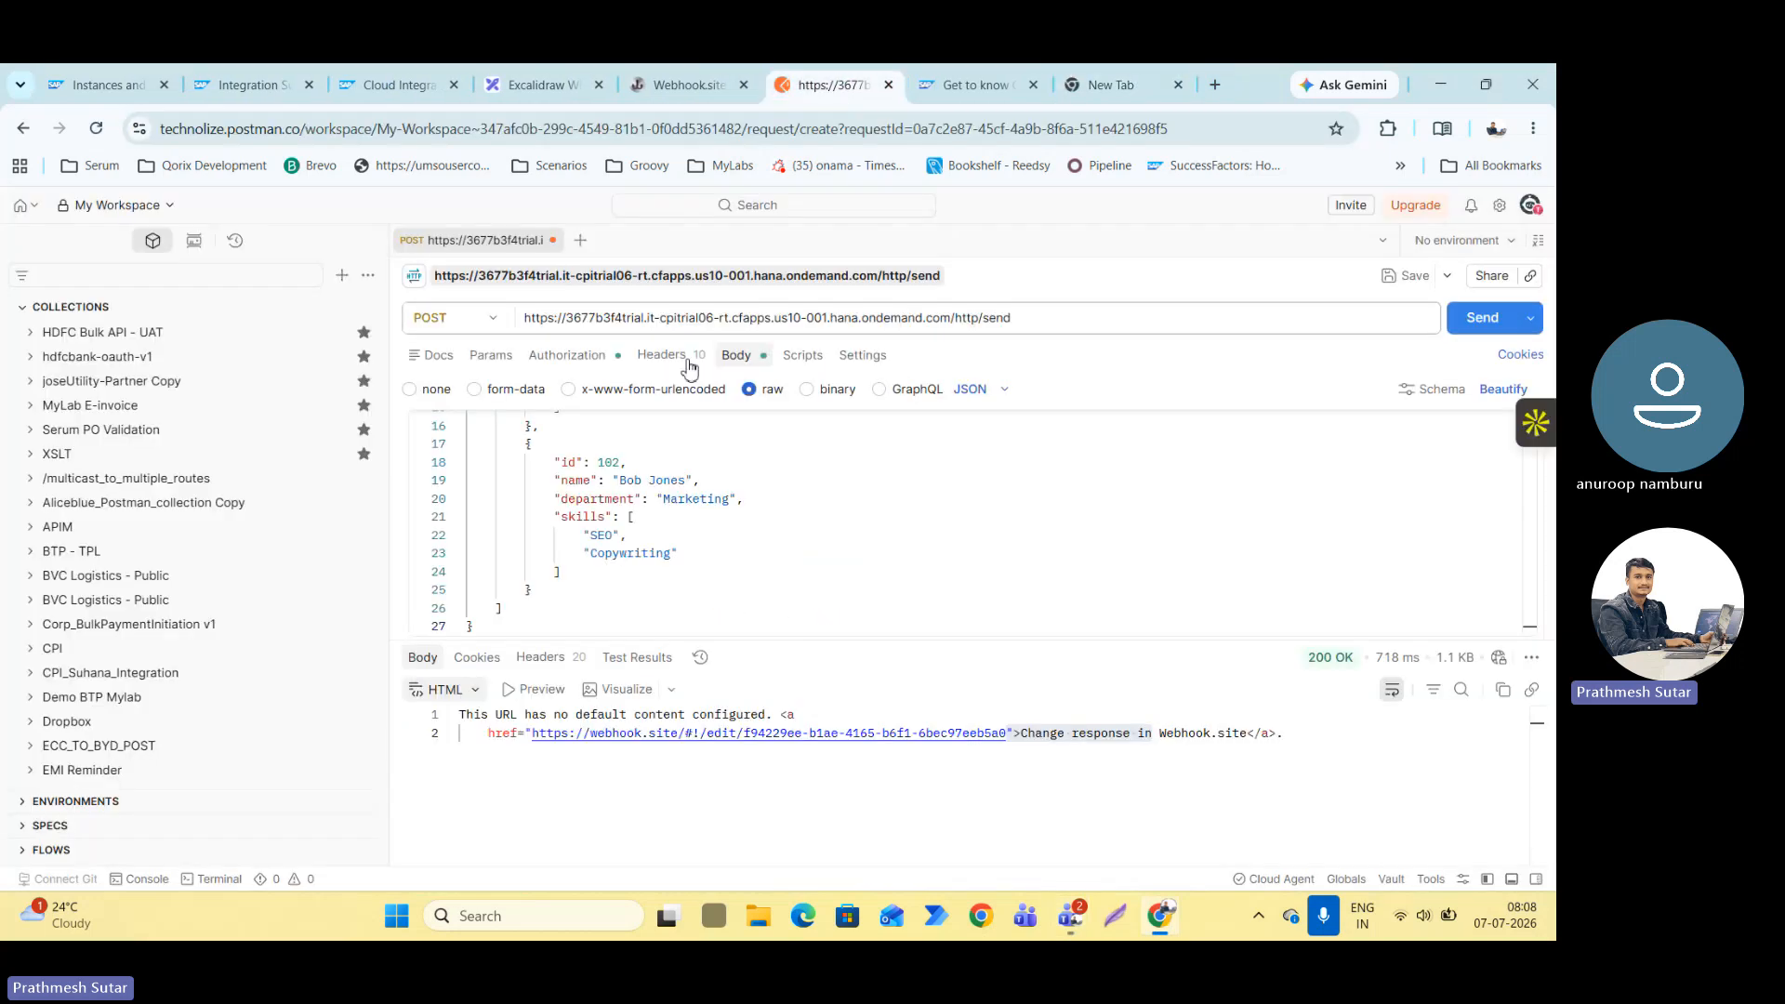
click(669, 355)
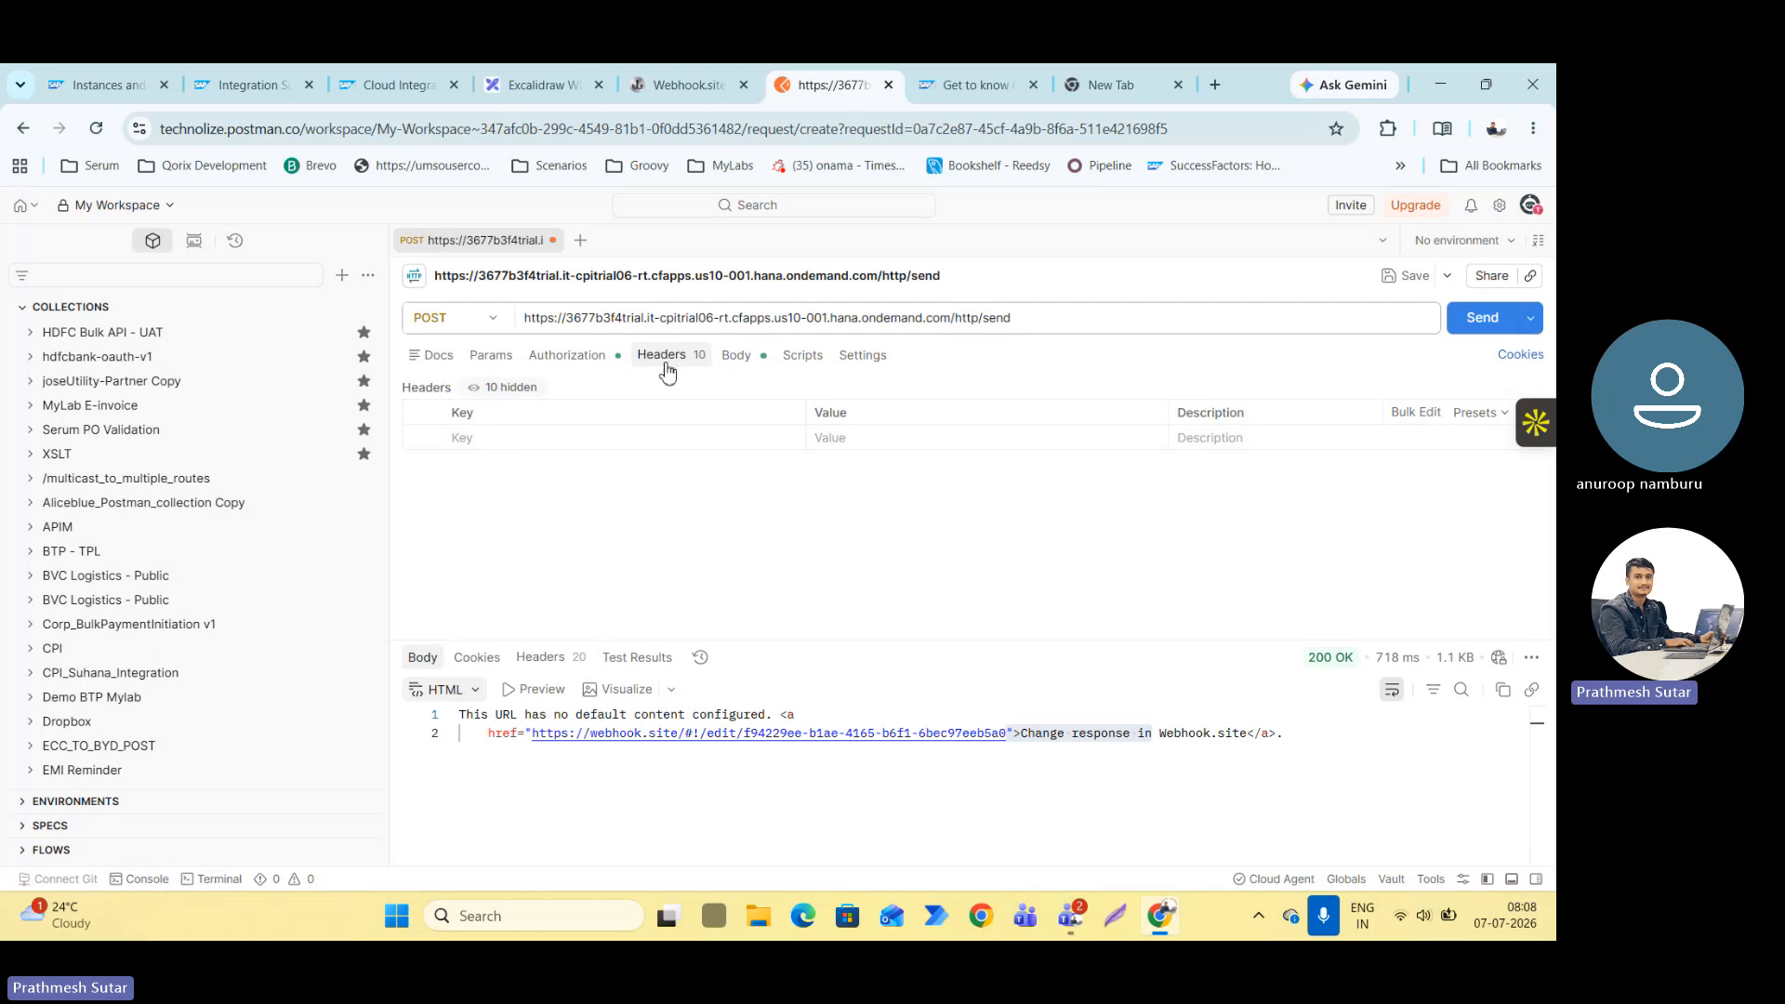
Search Google for "how to add headers in sap cpi" in the blank browser tab.
click(1115, 85)
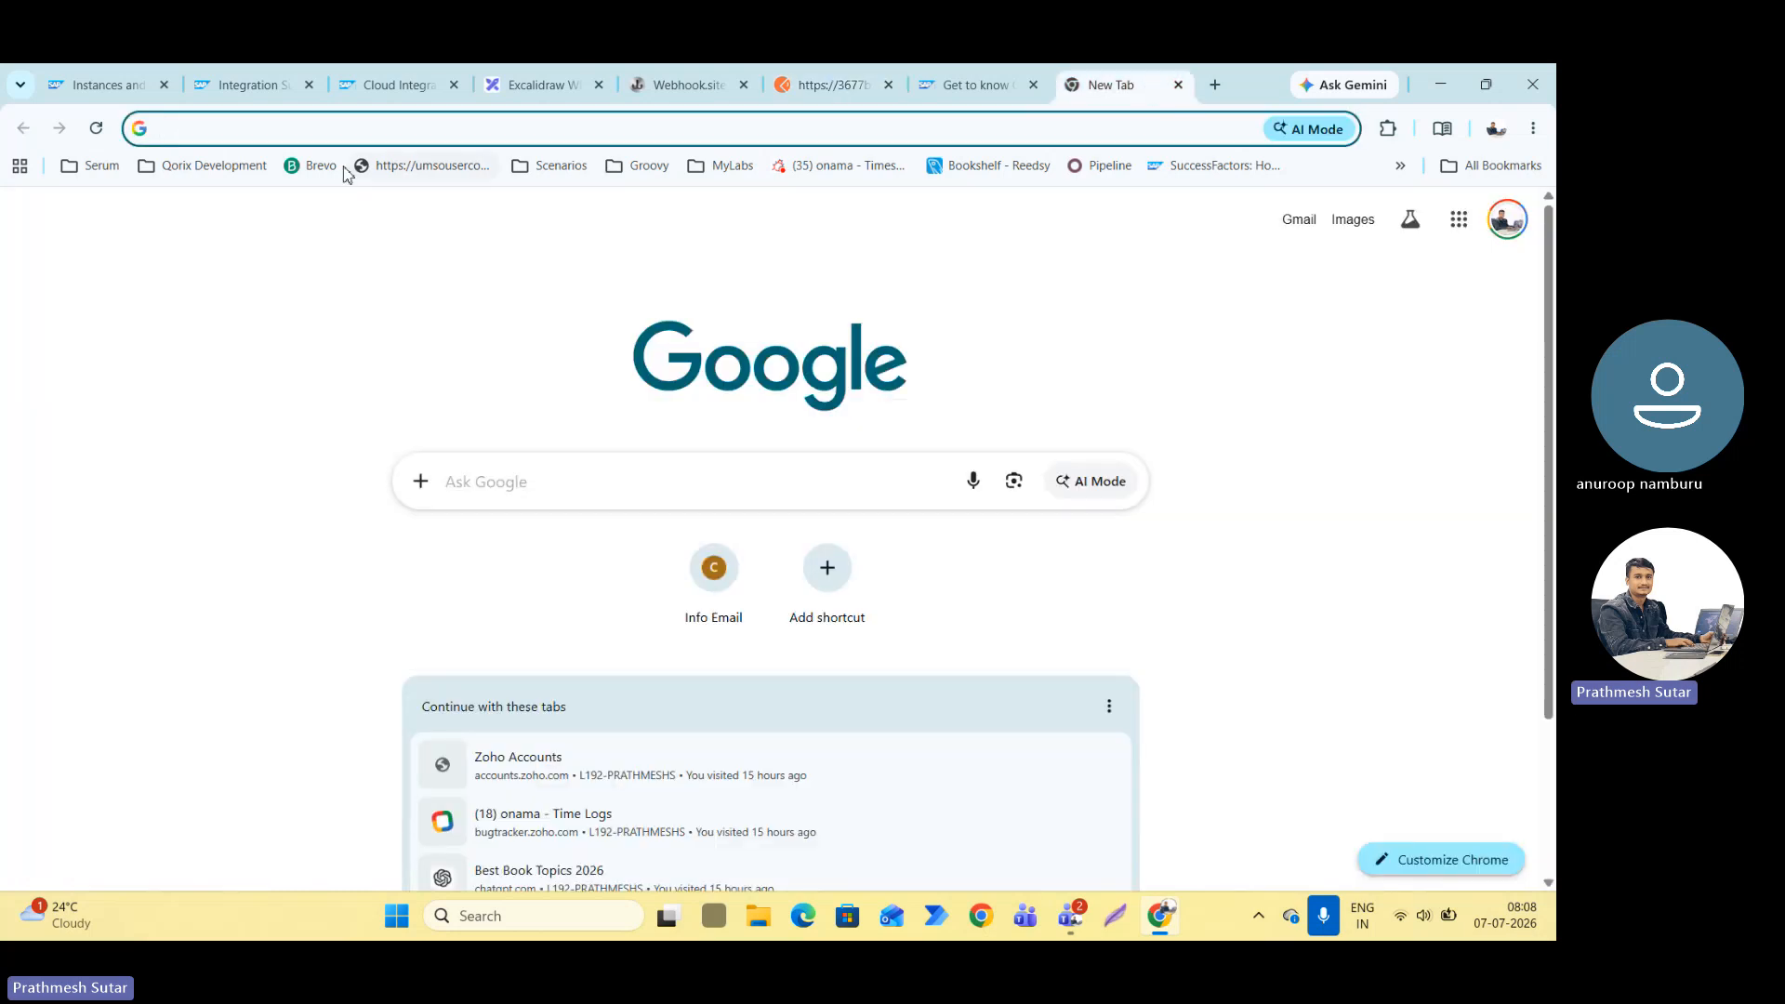
click(325, 135)
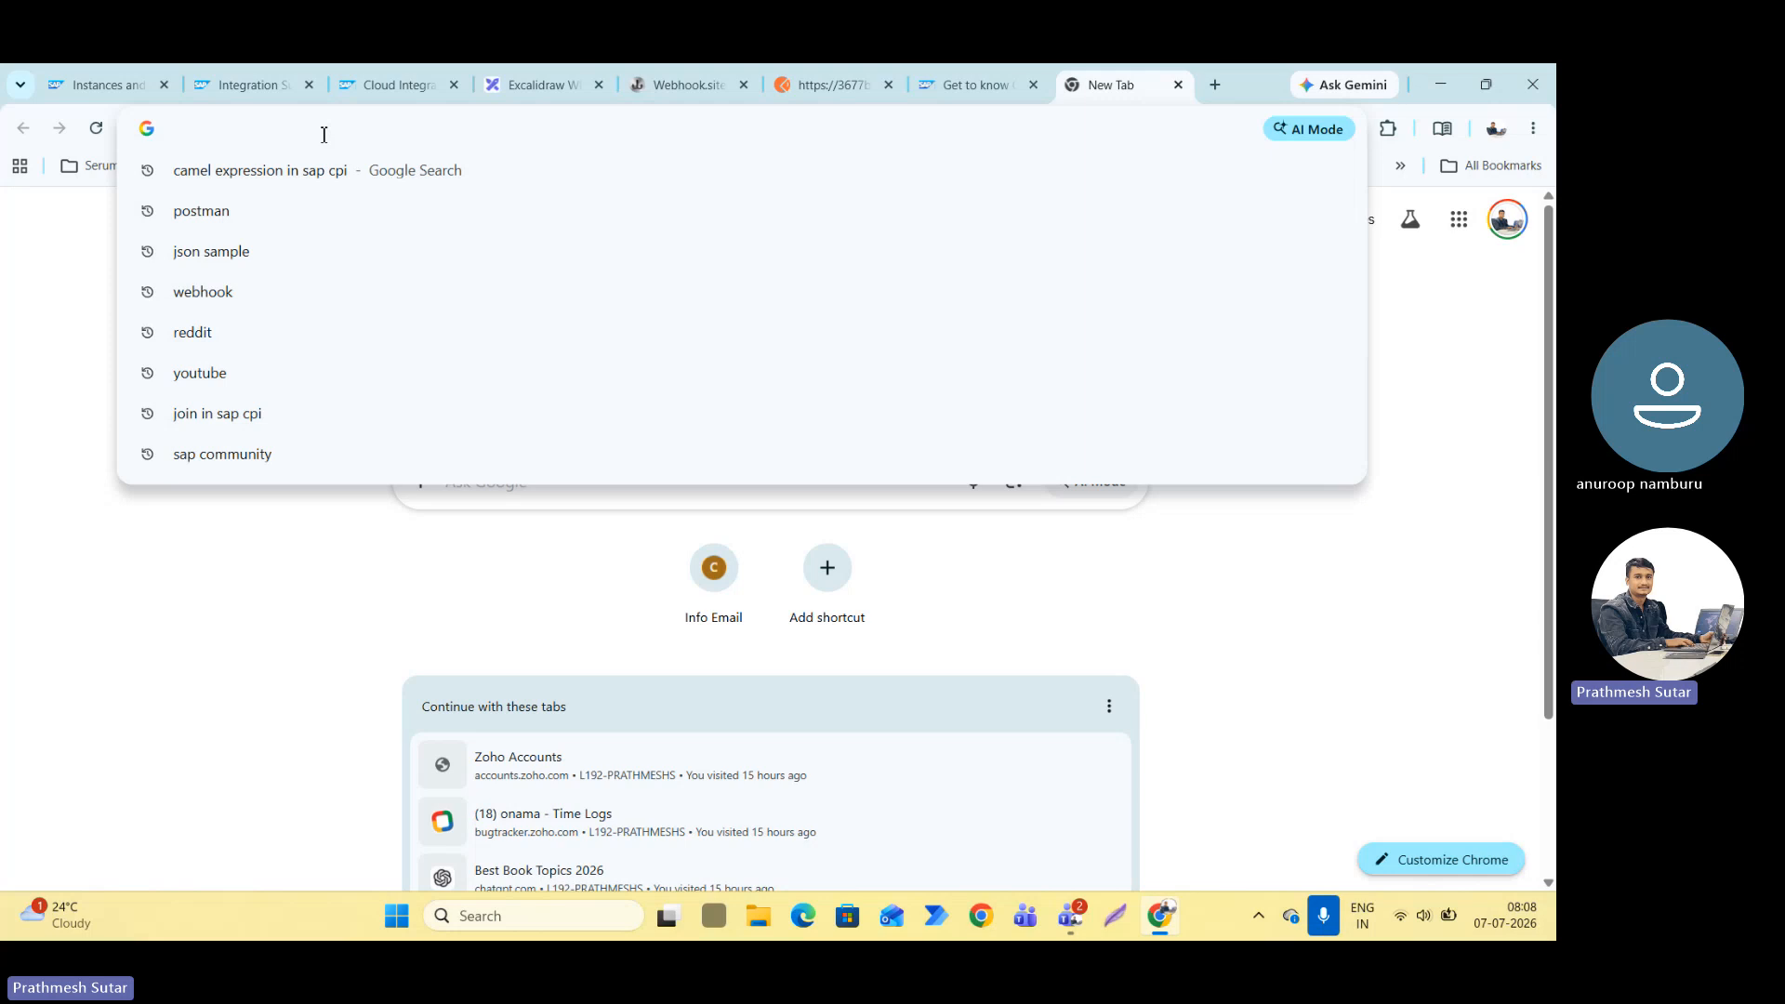
text(how to )
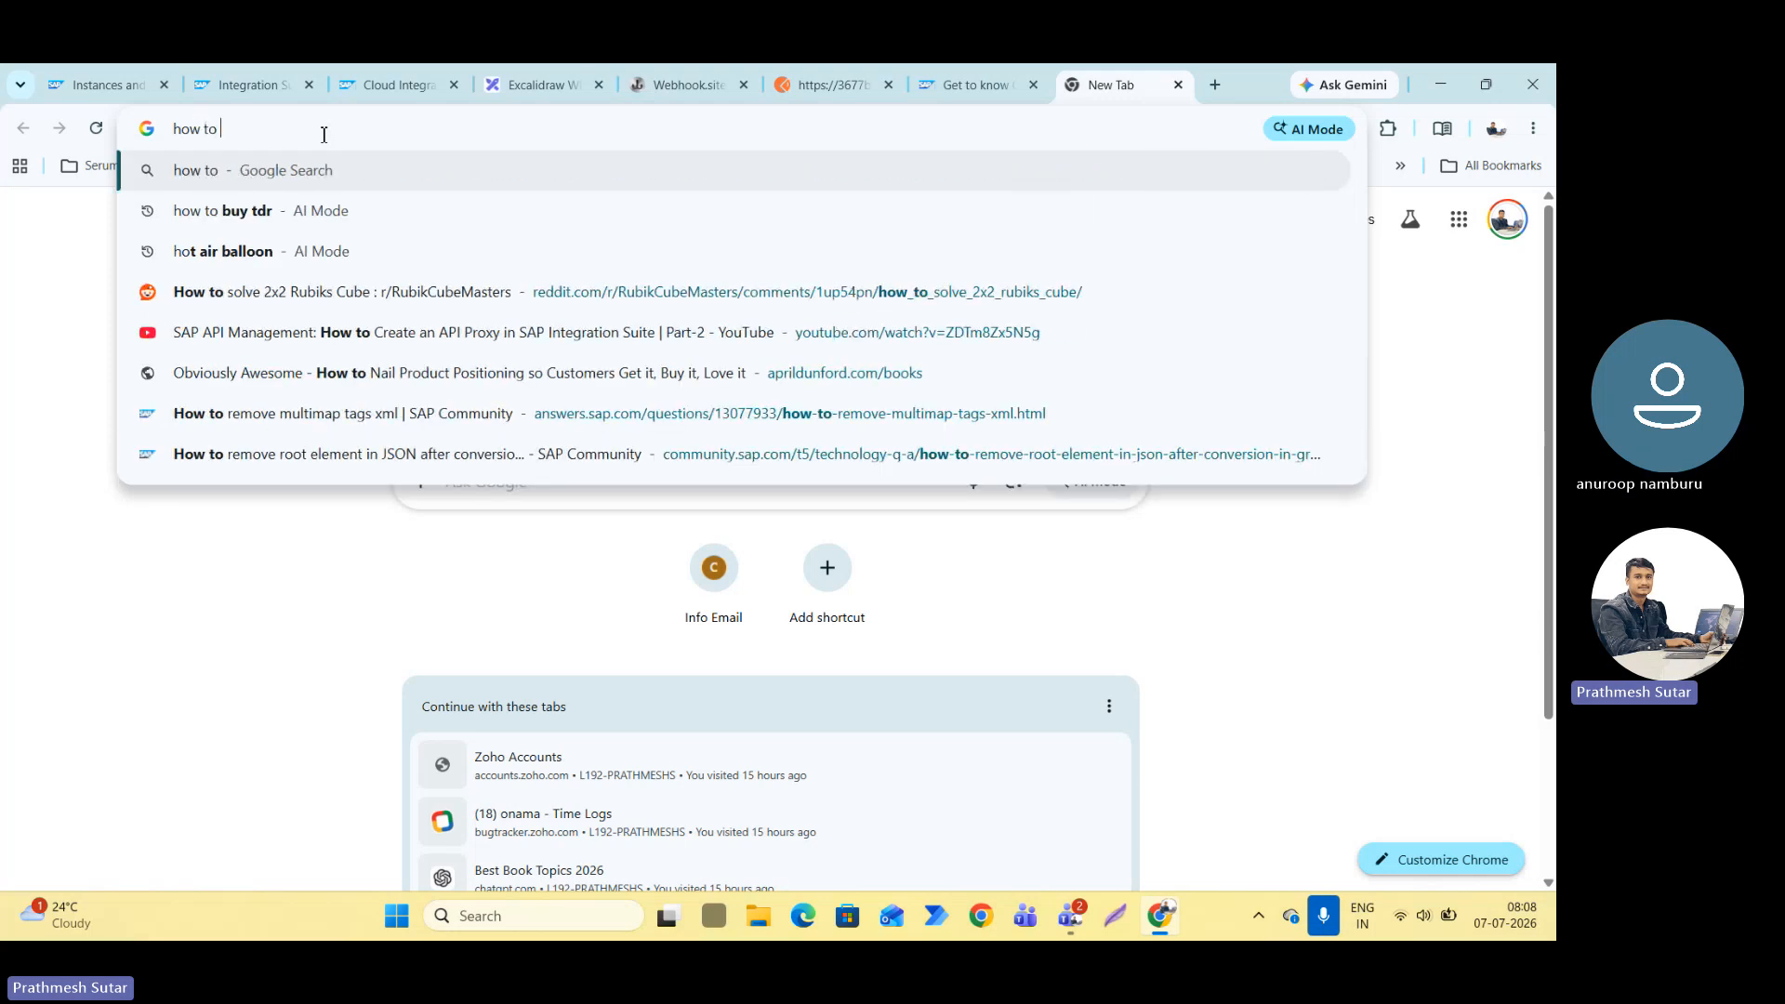
text(add headers )
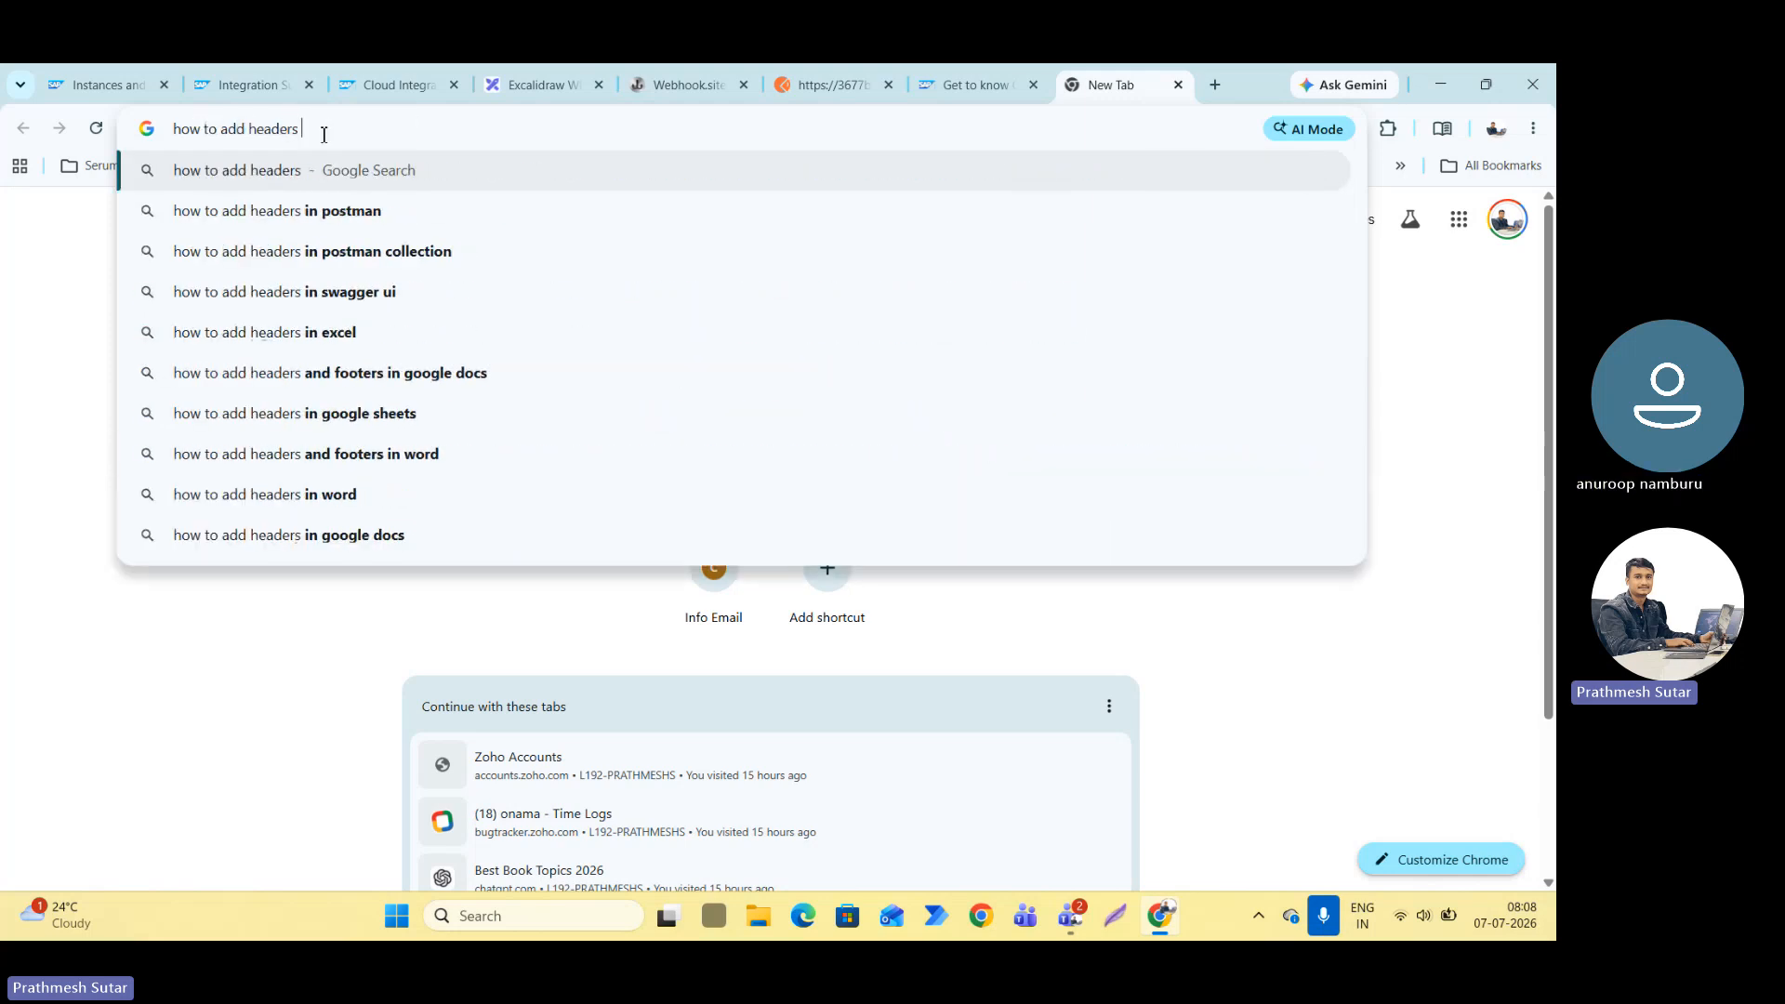
text(i sap cpi)
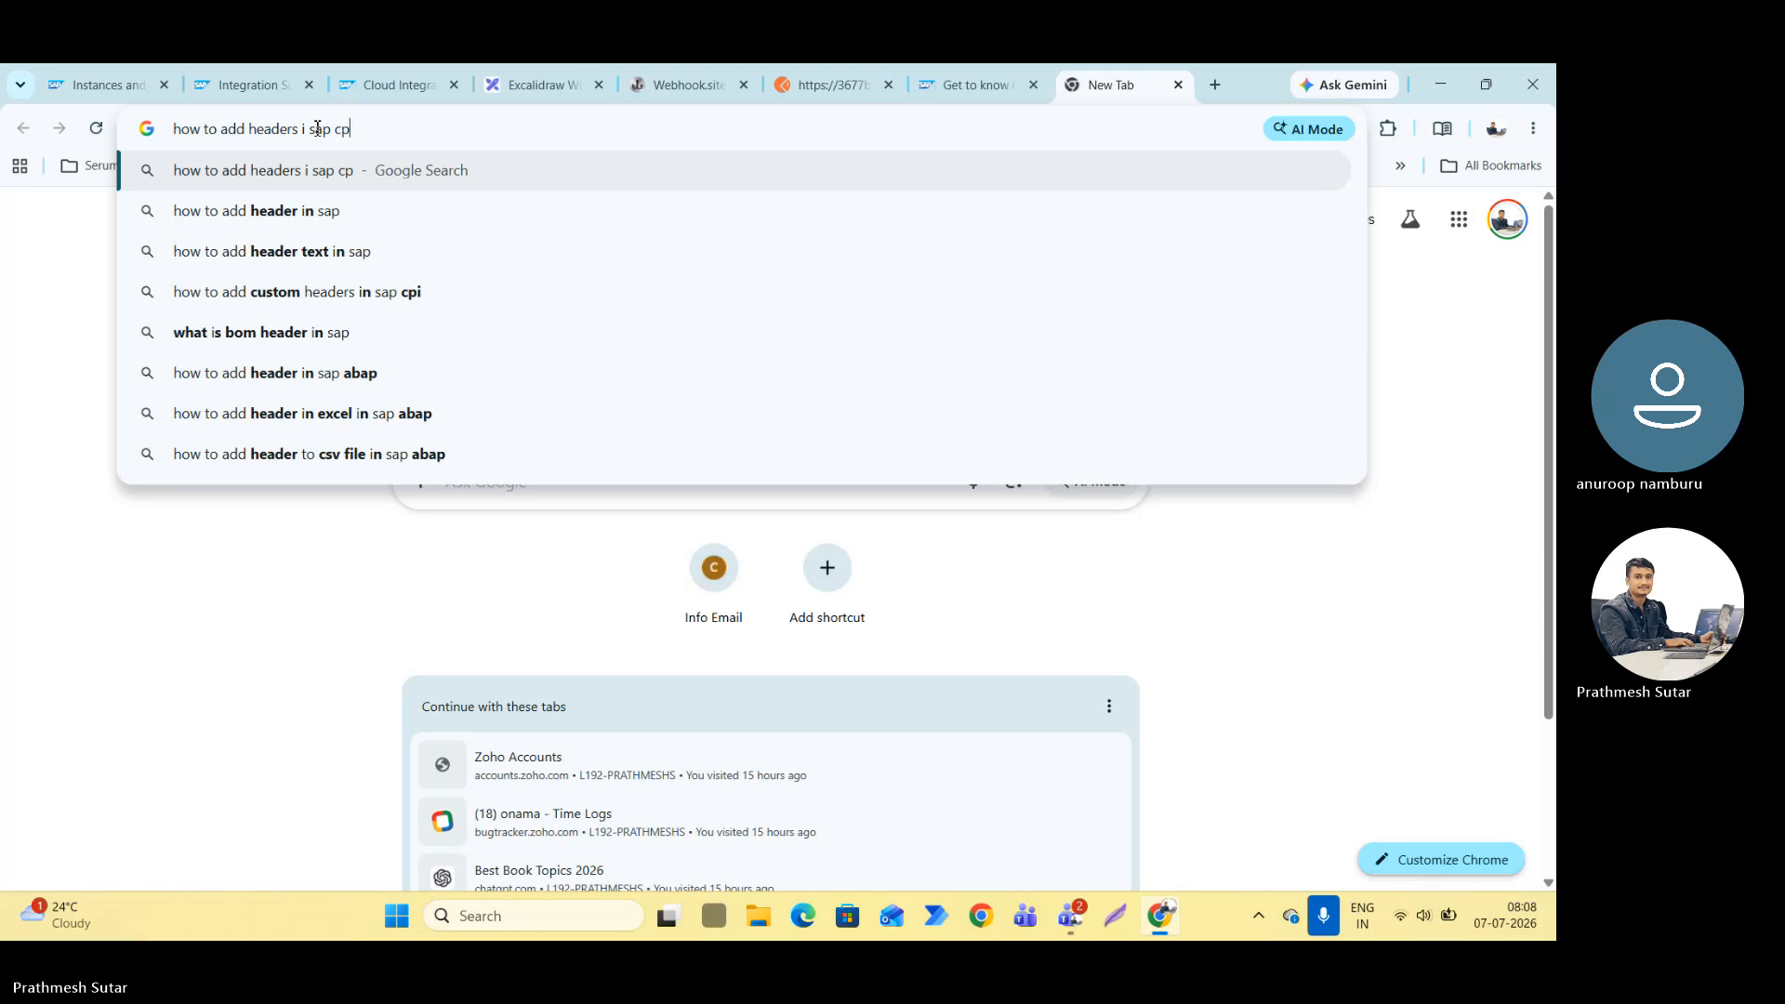
key(BackSpace)
key(BackSpace)
key(BackSpace)
key(BackSpace)
key(BackSpace)
key(BackSpace)
key(BackSpace)
key(BackSpace)
key(BackSpace)
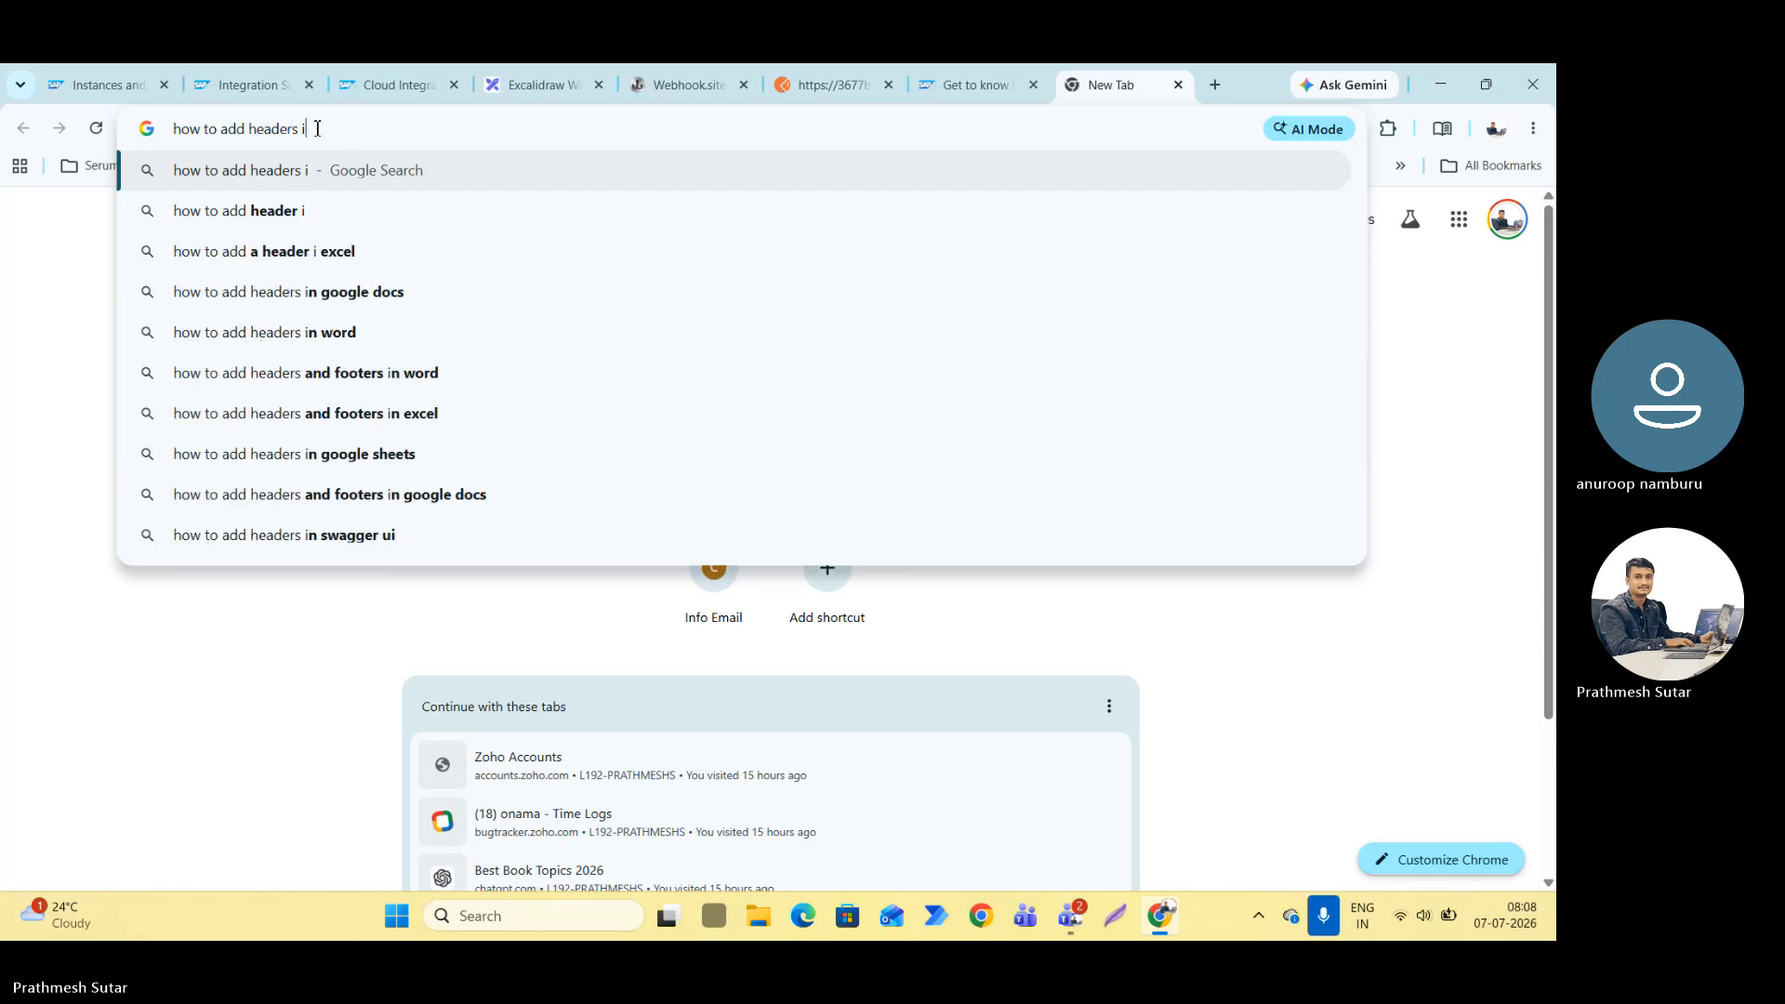
text(n sap cpi)
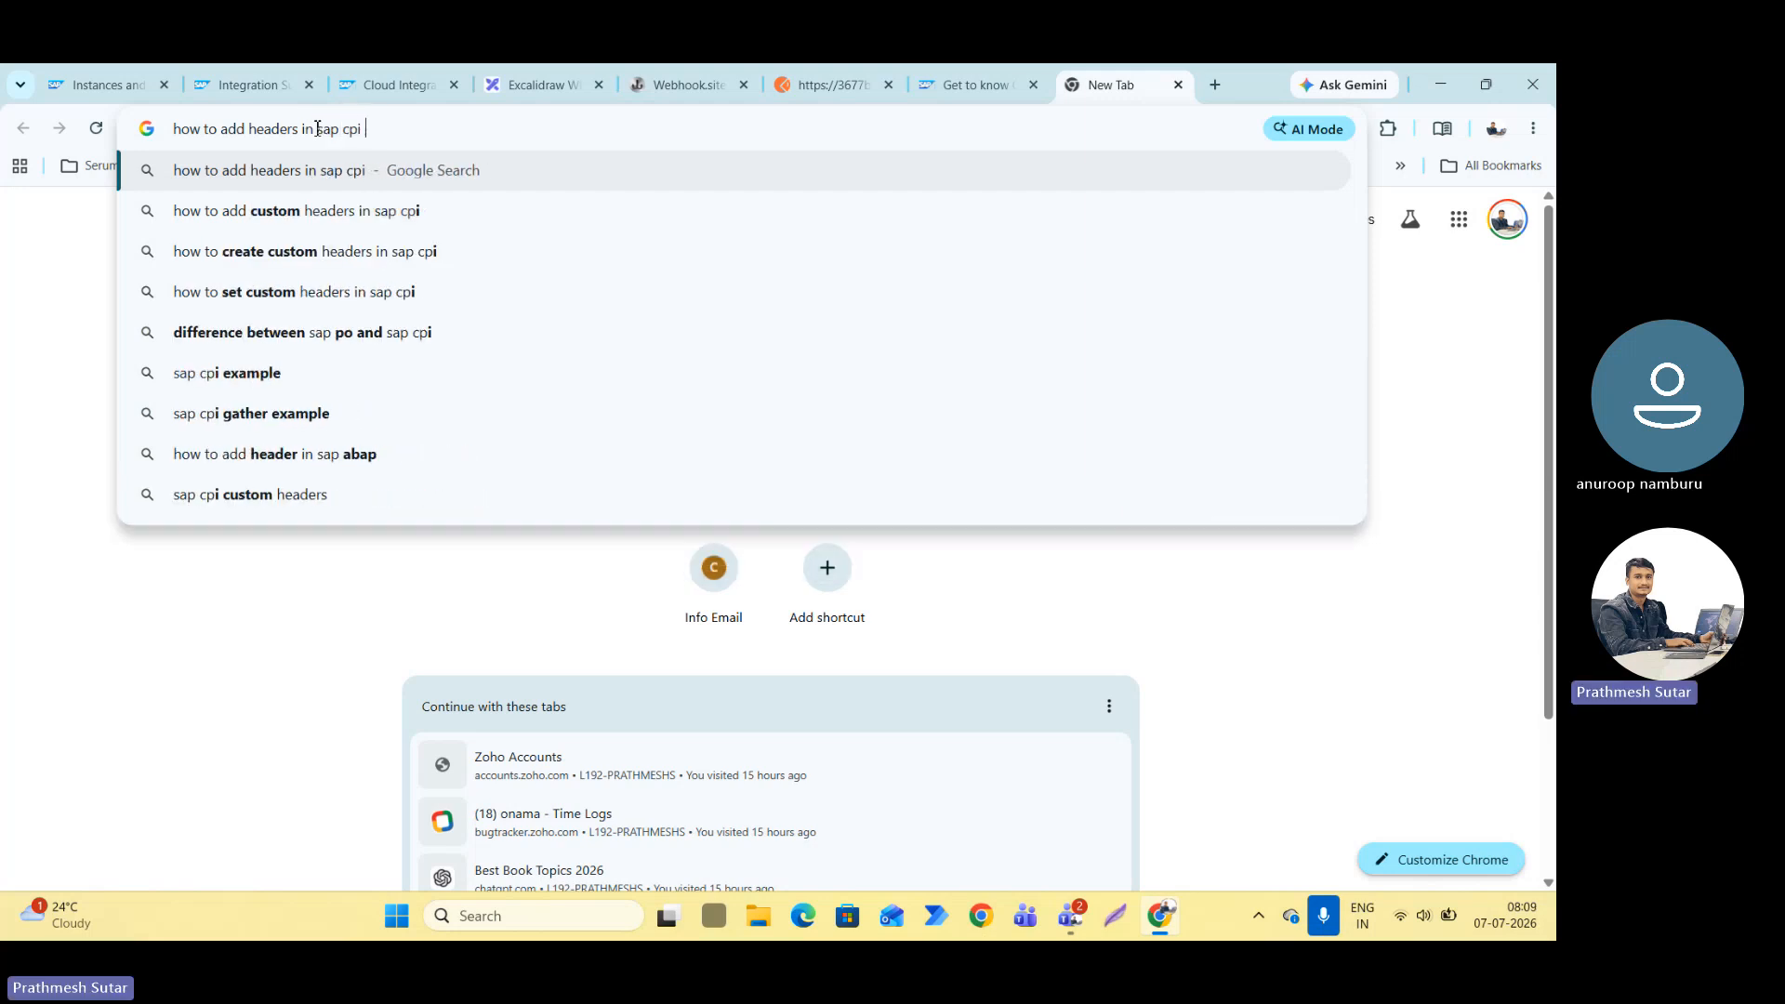
key(Return)
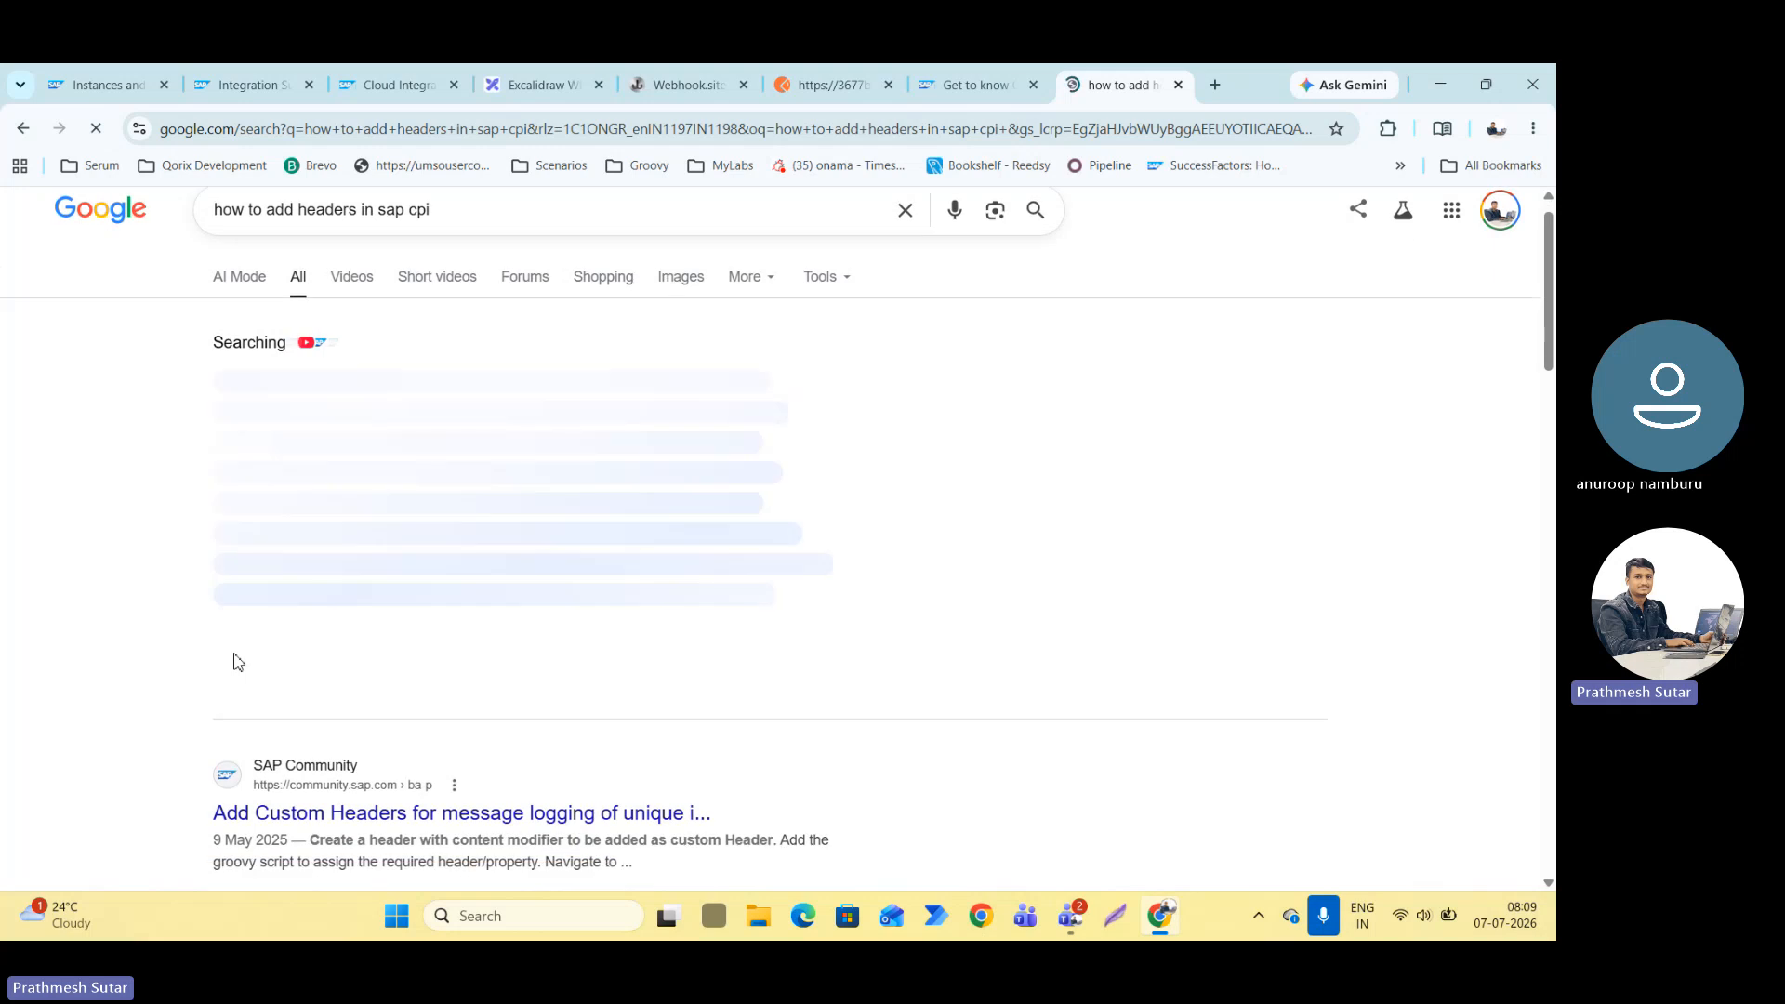
Open the SAP Community article on adding custom headers for message logging, skim it, and return to the search results.
scroll(242, 669, down, 3)
scroll(363, 560, up, 3)
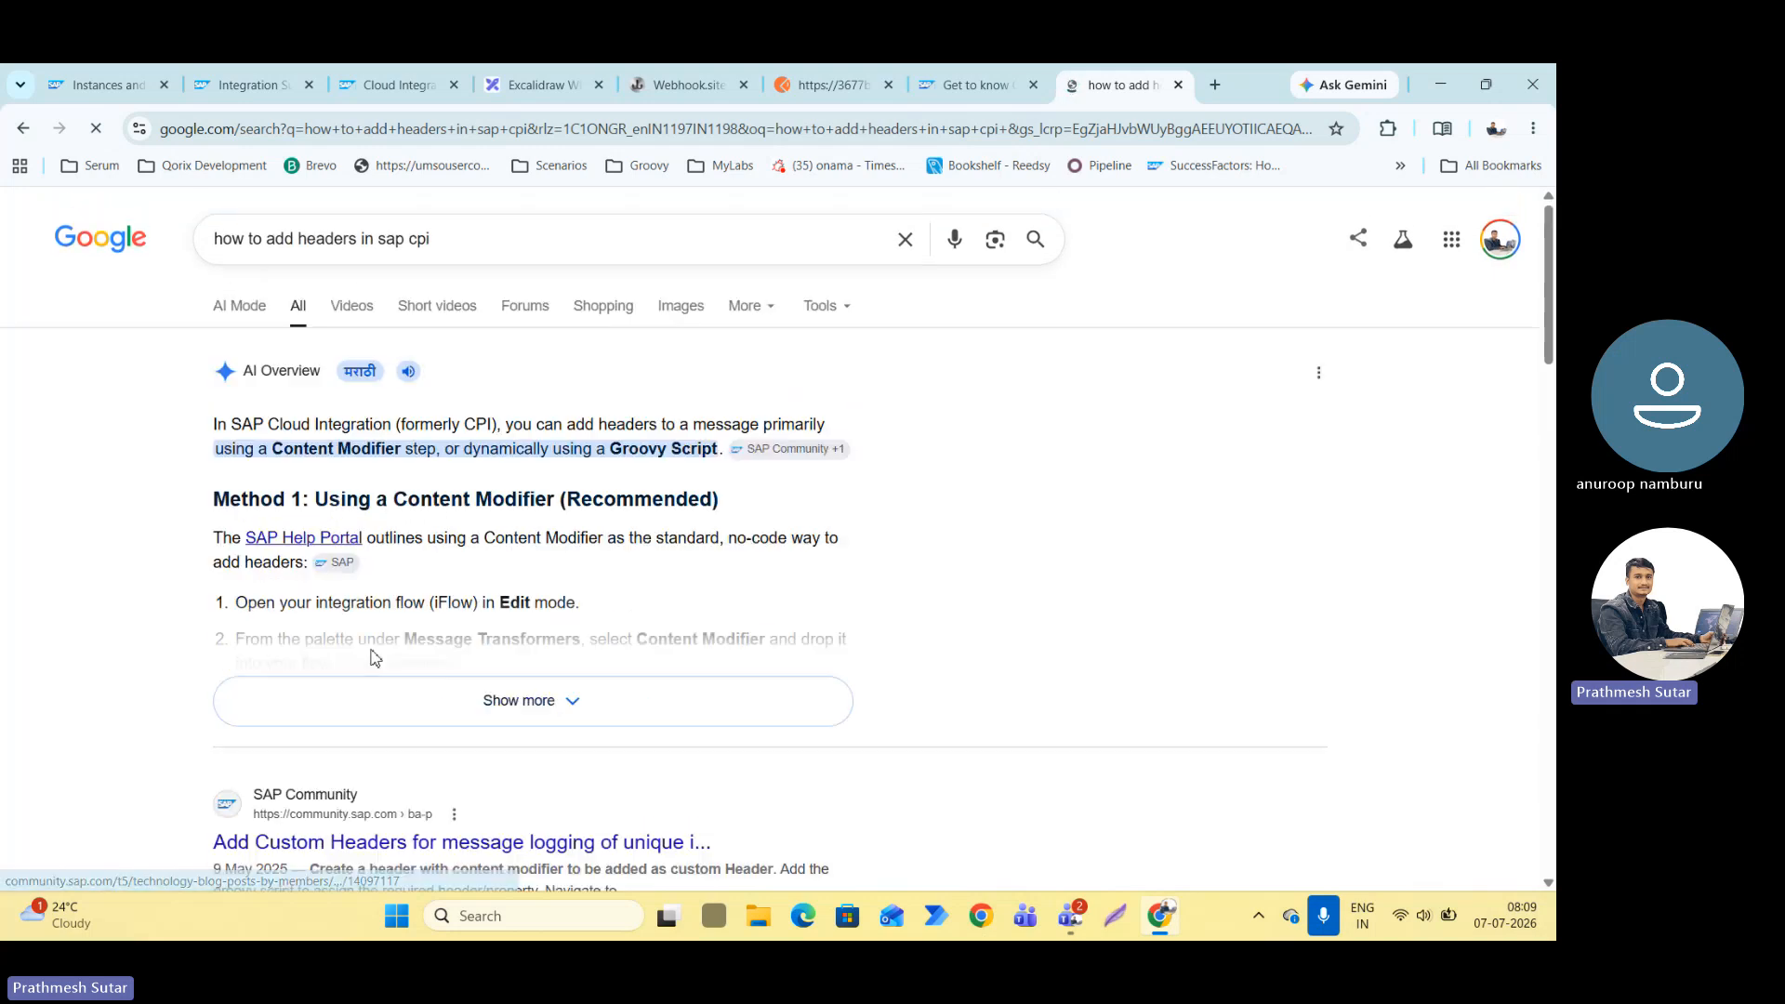
scroll(312, 709, down, 4)
click(326, 444)
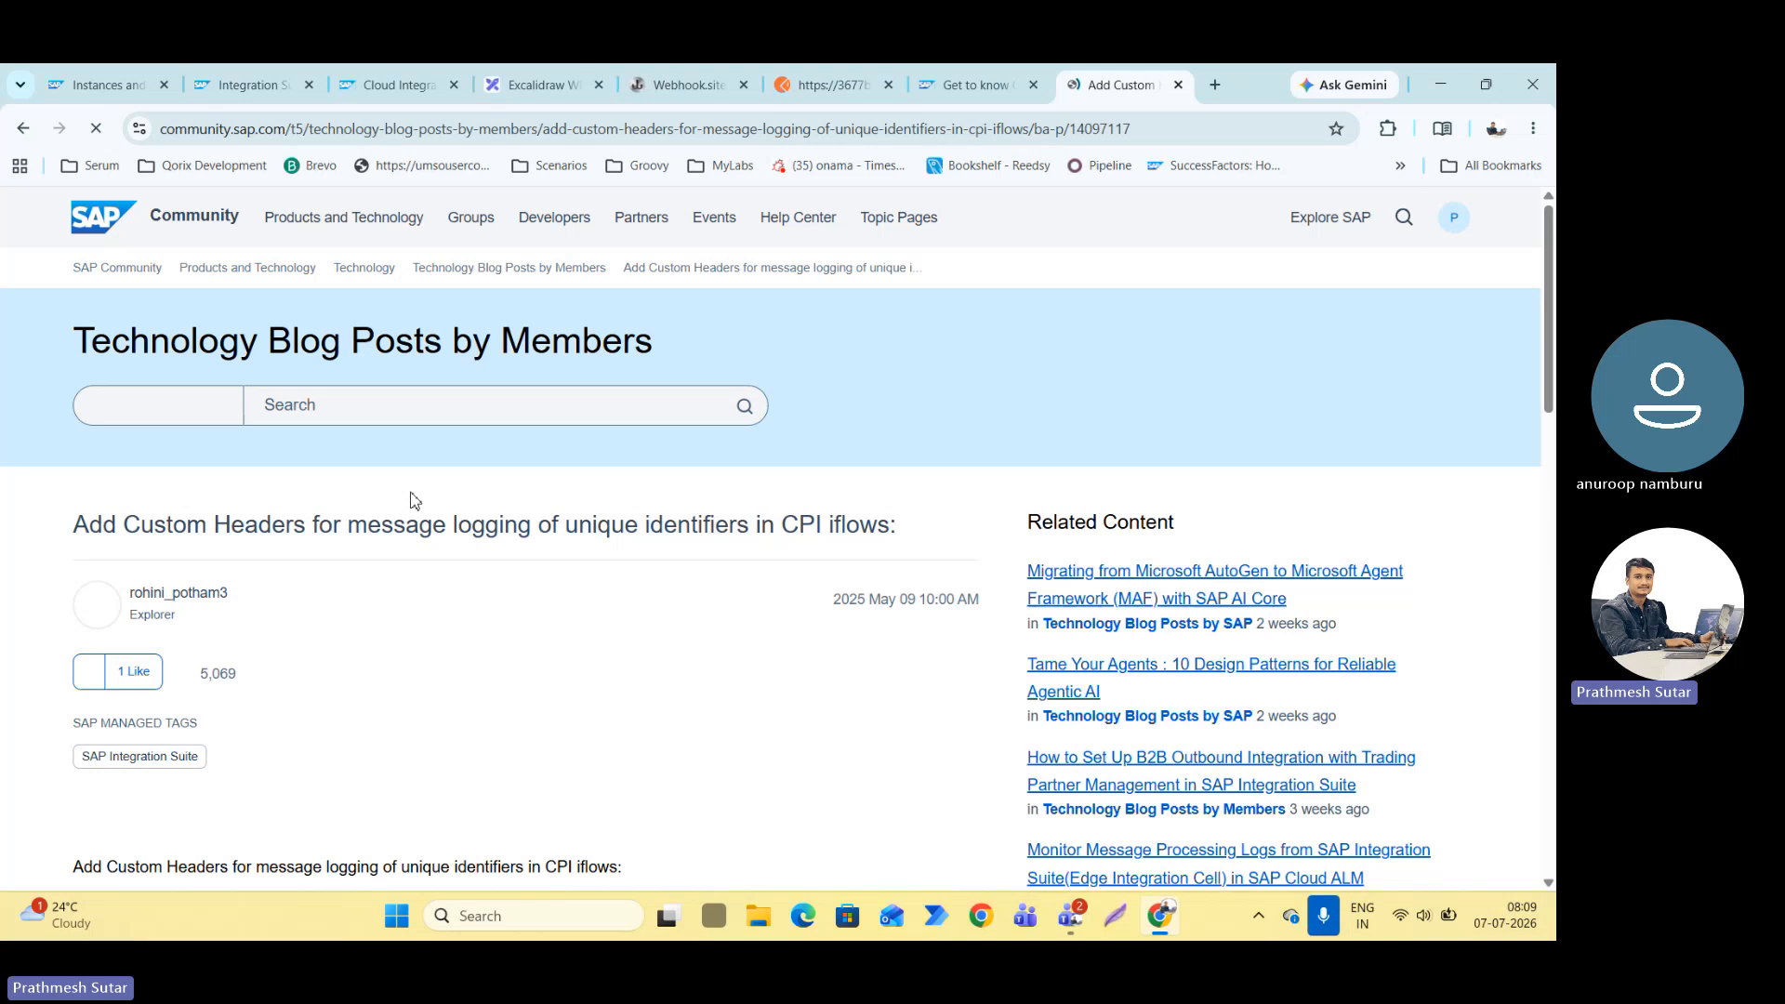
scroll(415, 500, down, 20)
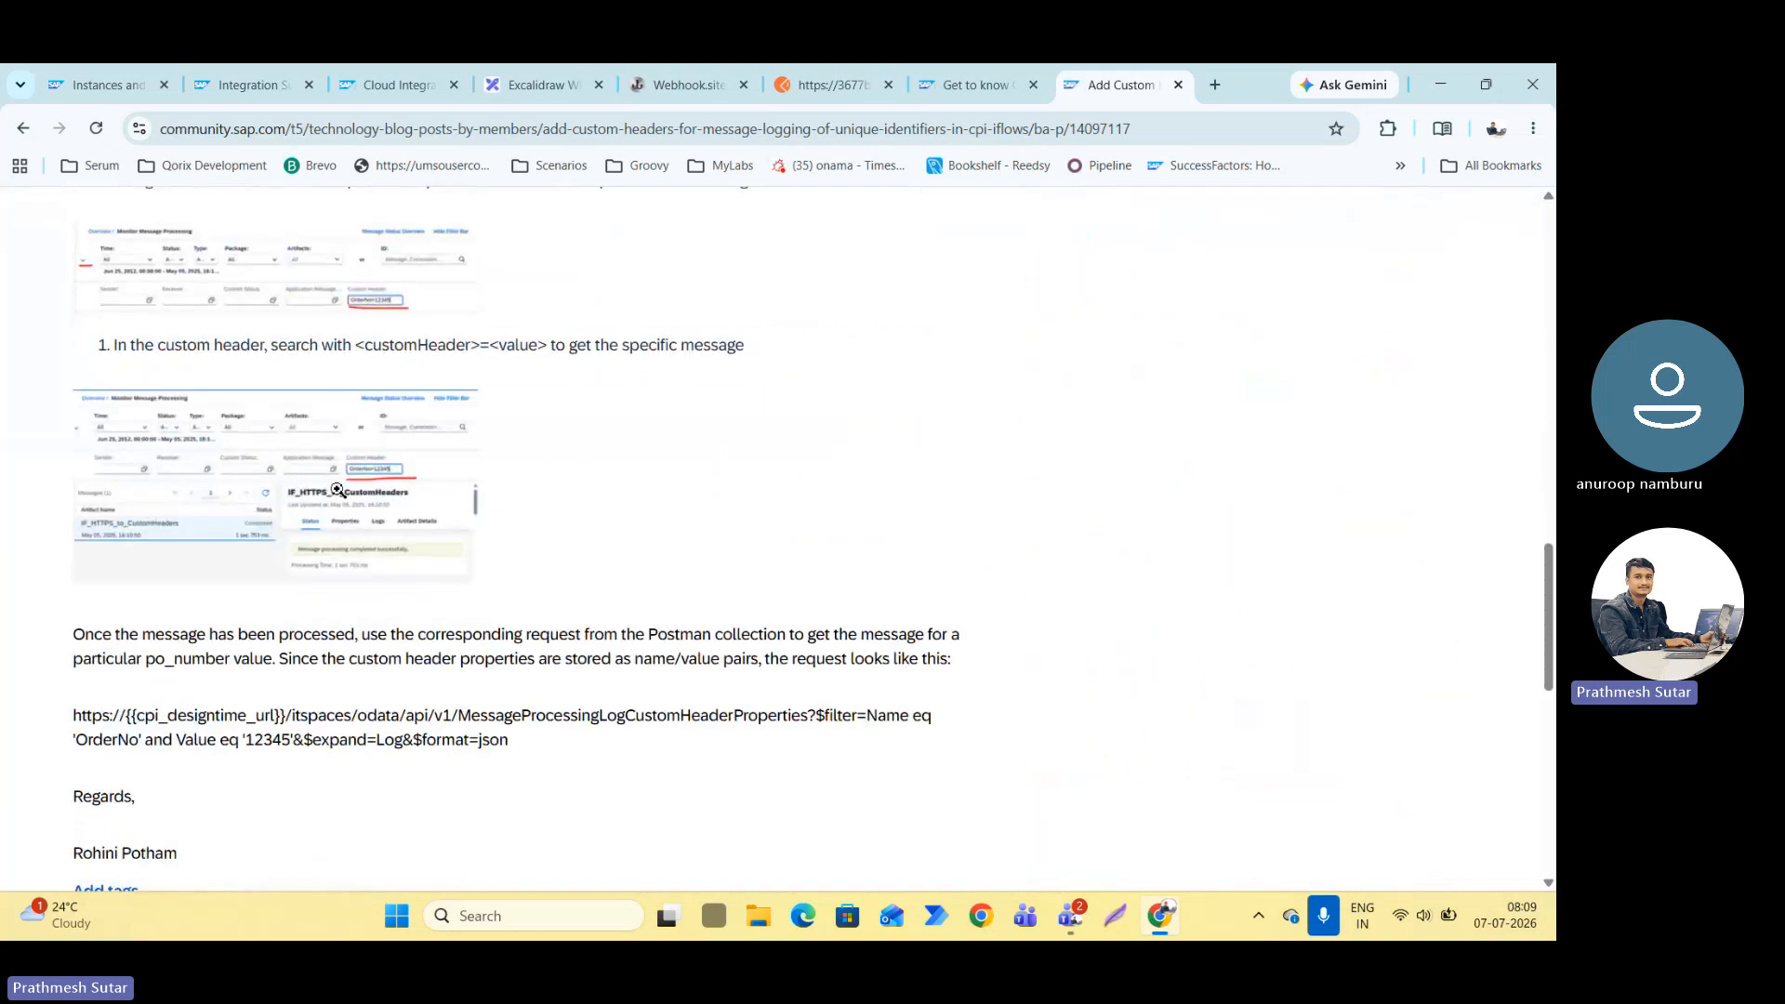
scroll(338, 490, down, 9)
scroll(331, 475, up, 6)
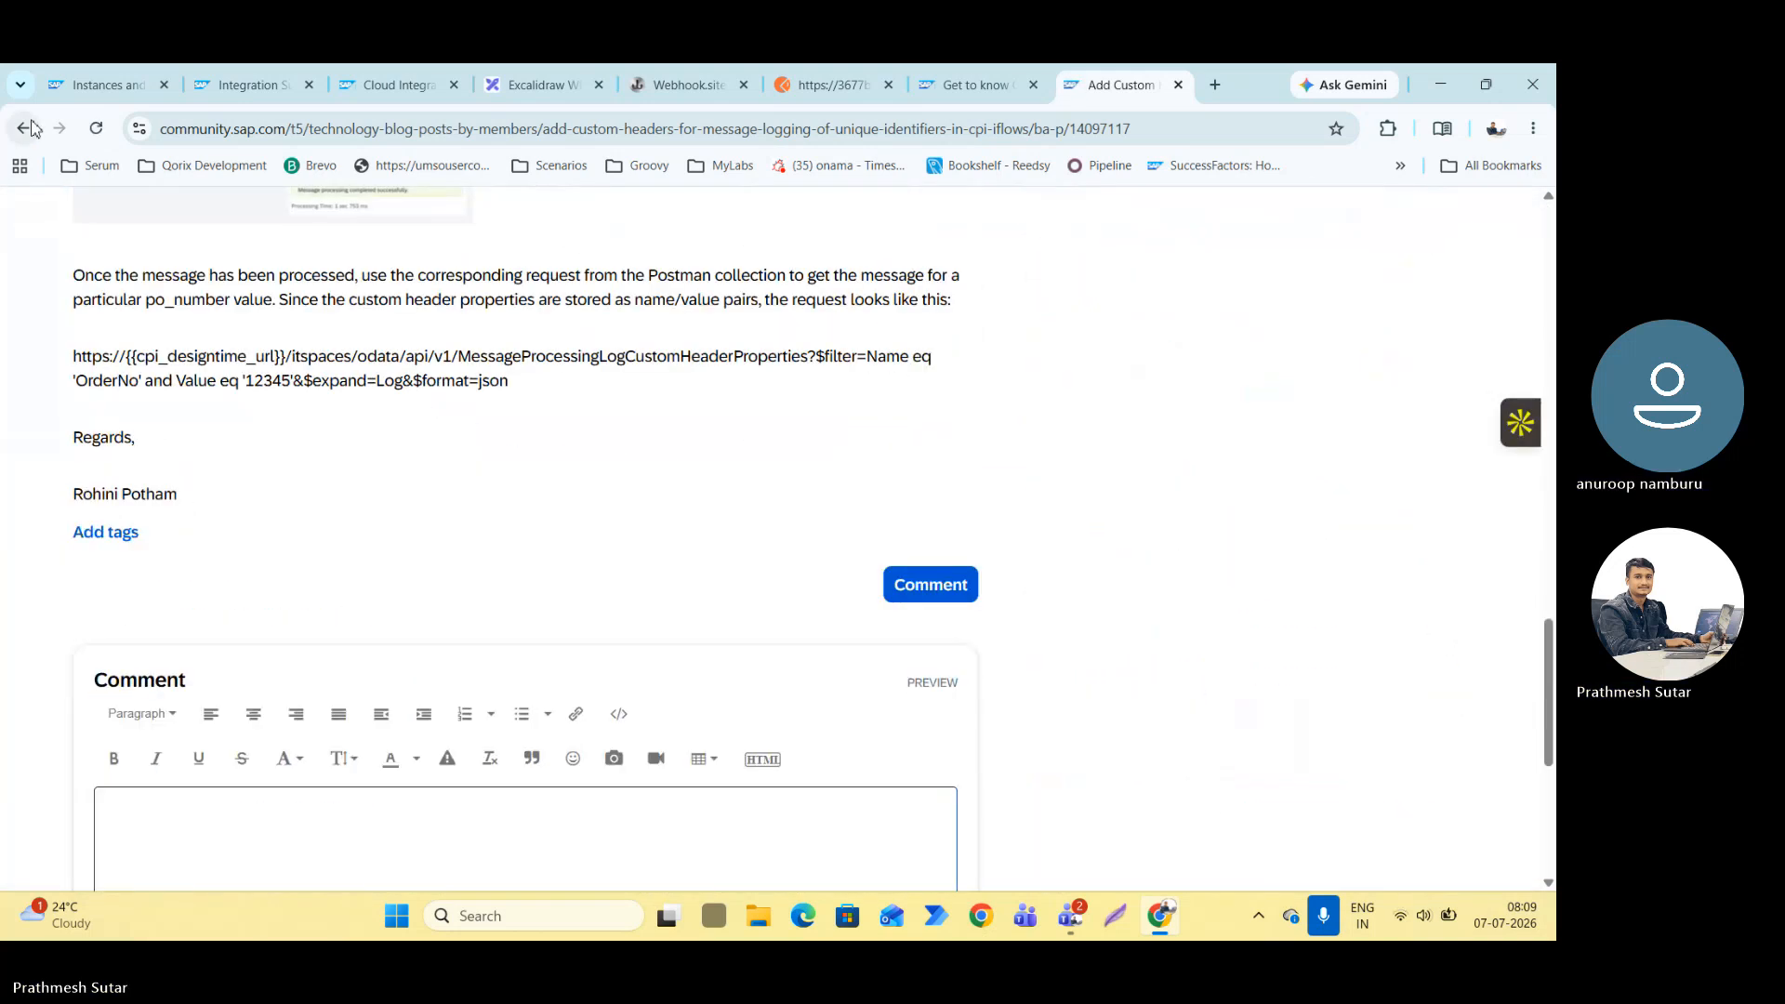
click(23, 128)
Read the search overview's Content Modifier method for adding headers, highlighting the instruction about selecting the message header.
scroll(320, 489, up, 4)
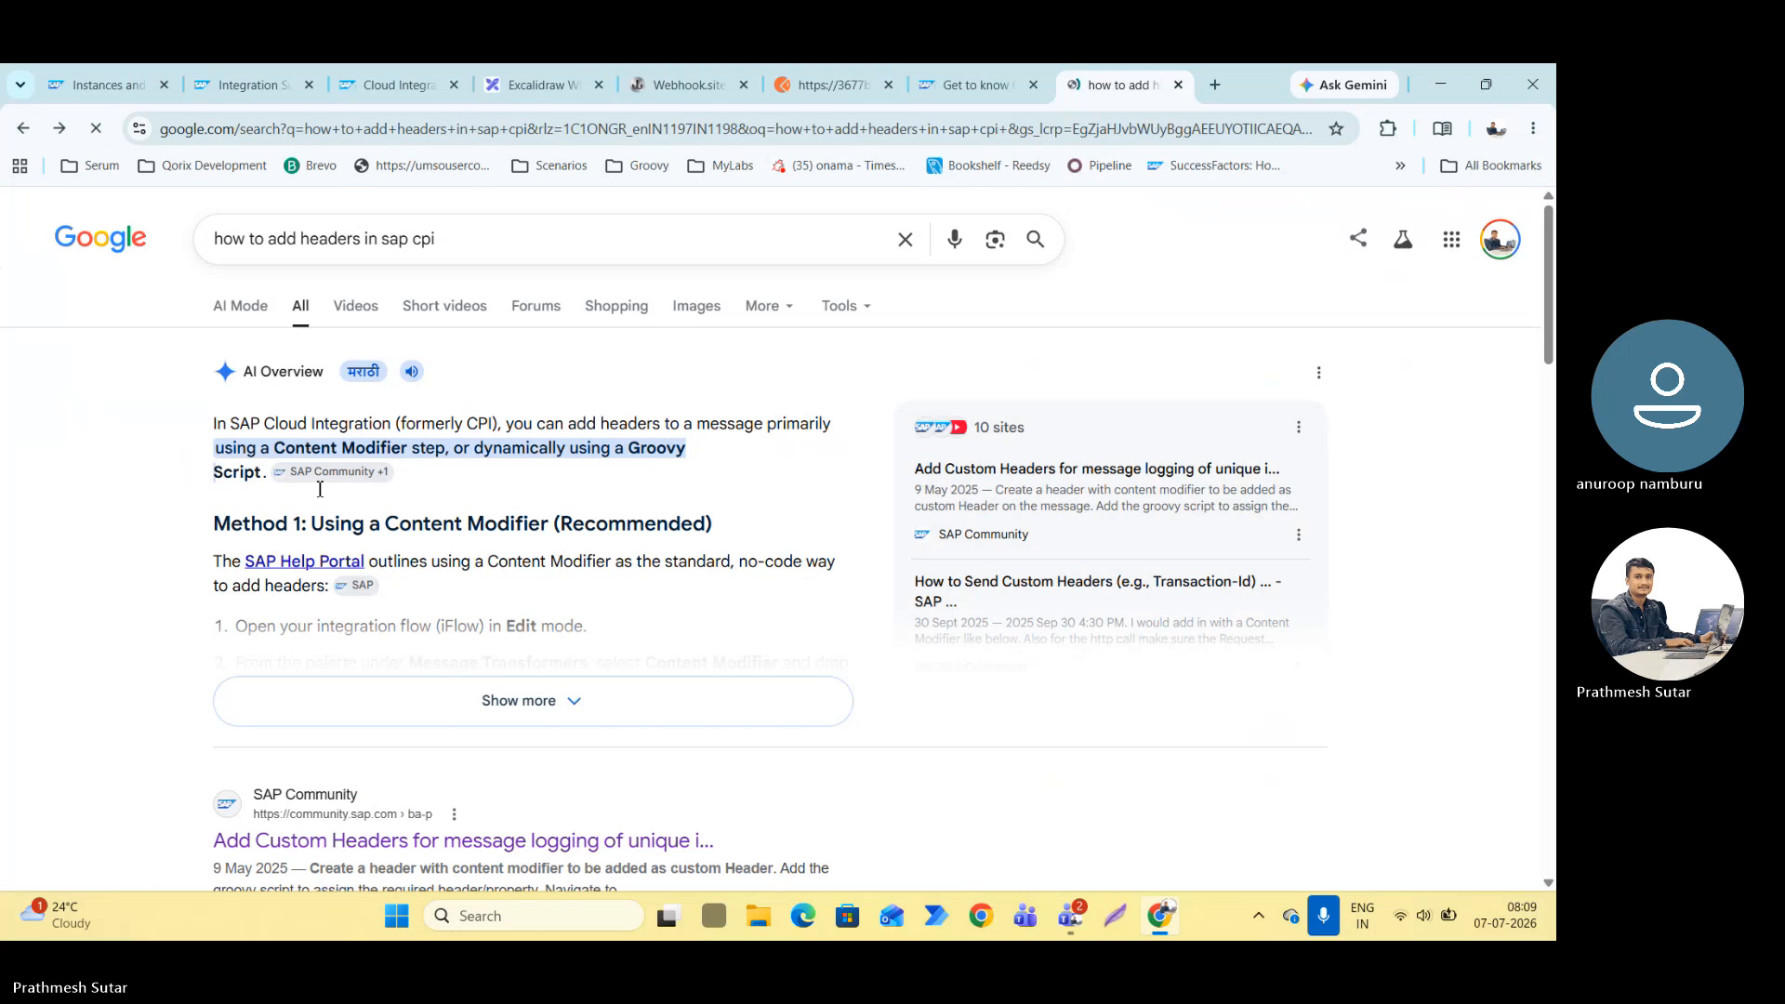
scroll(665, 478, down, 2)
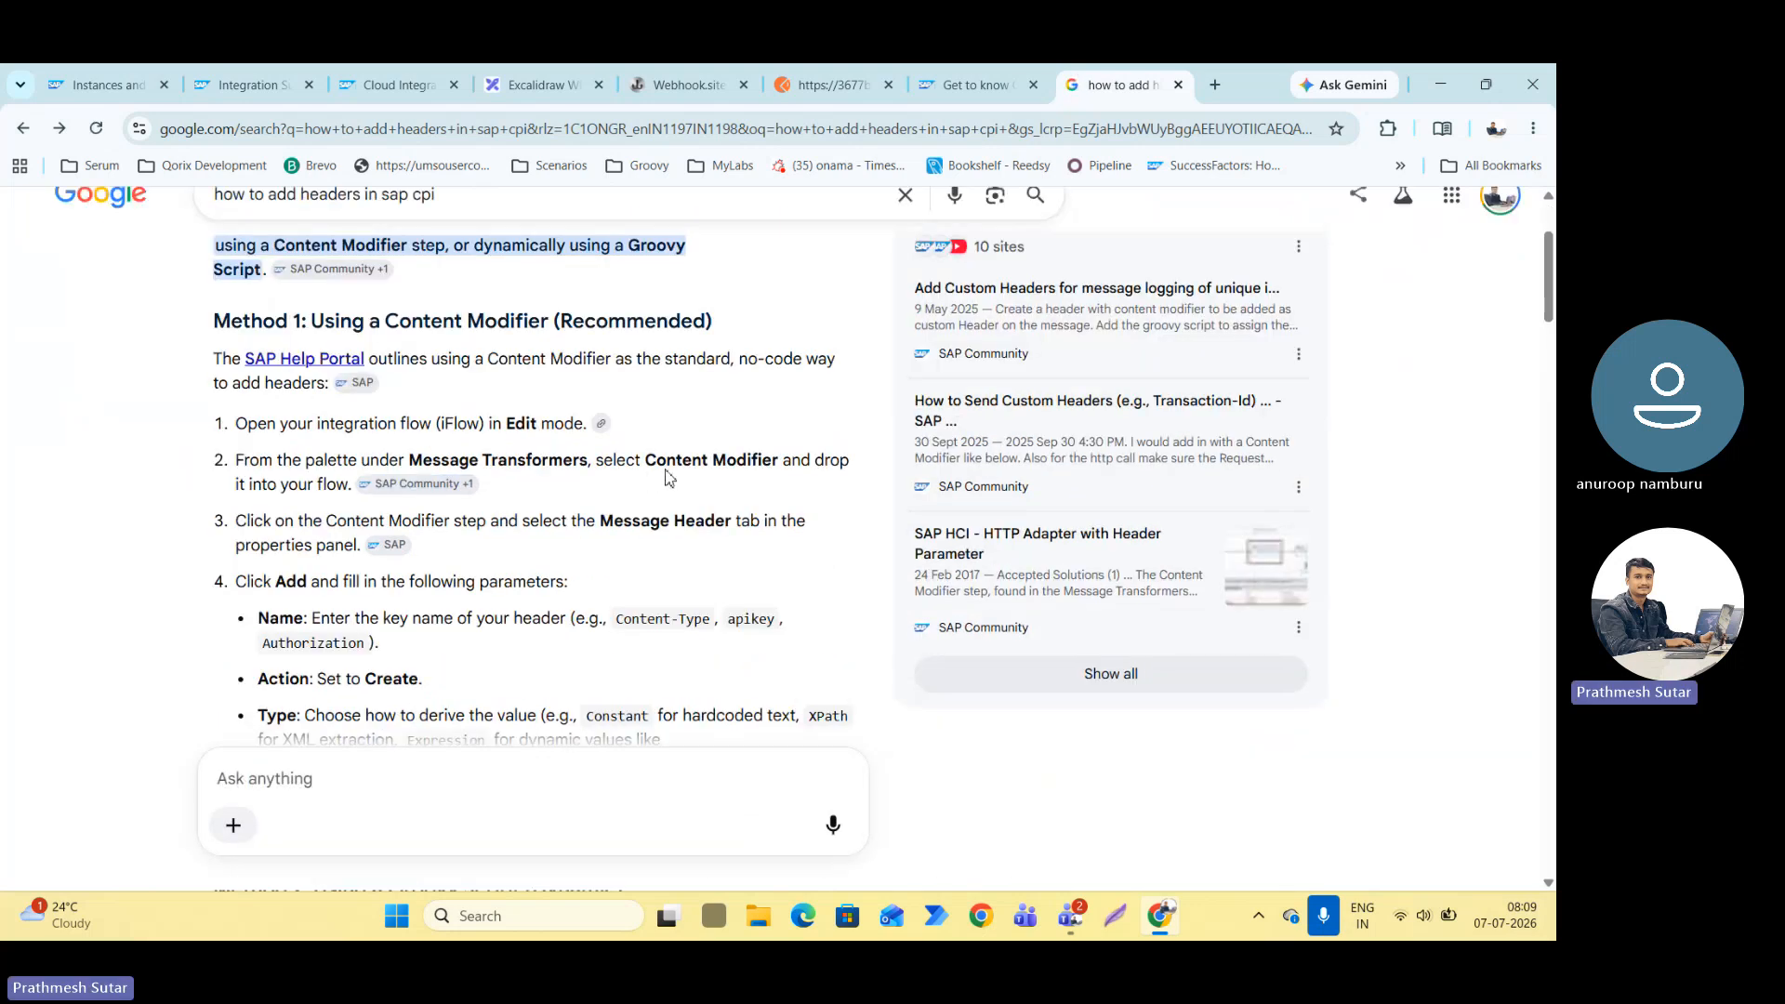
scroll(666, 478, down, 2)
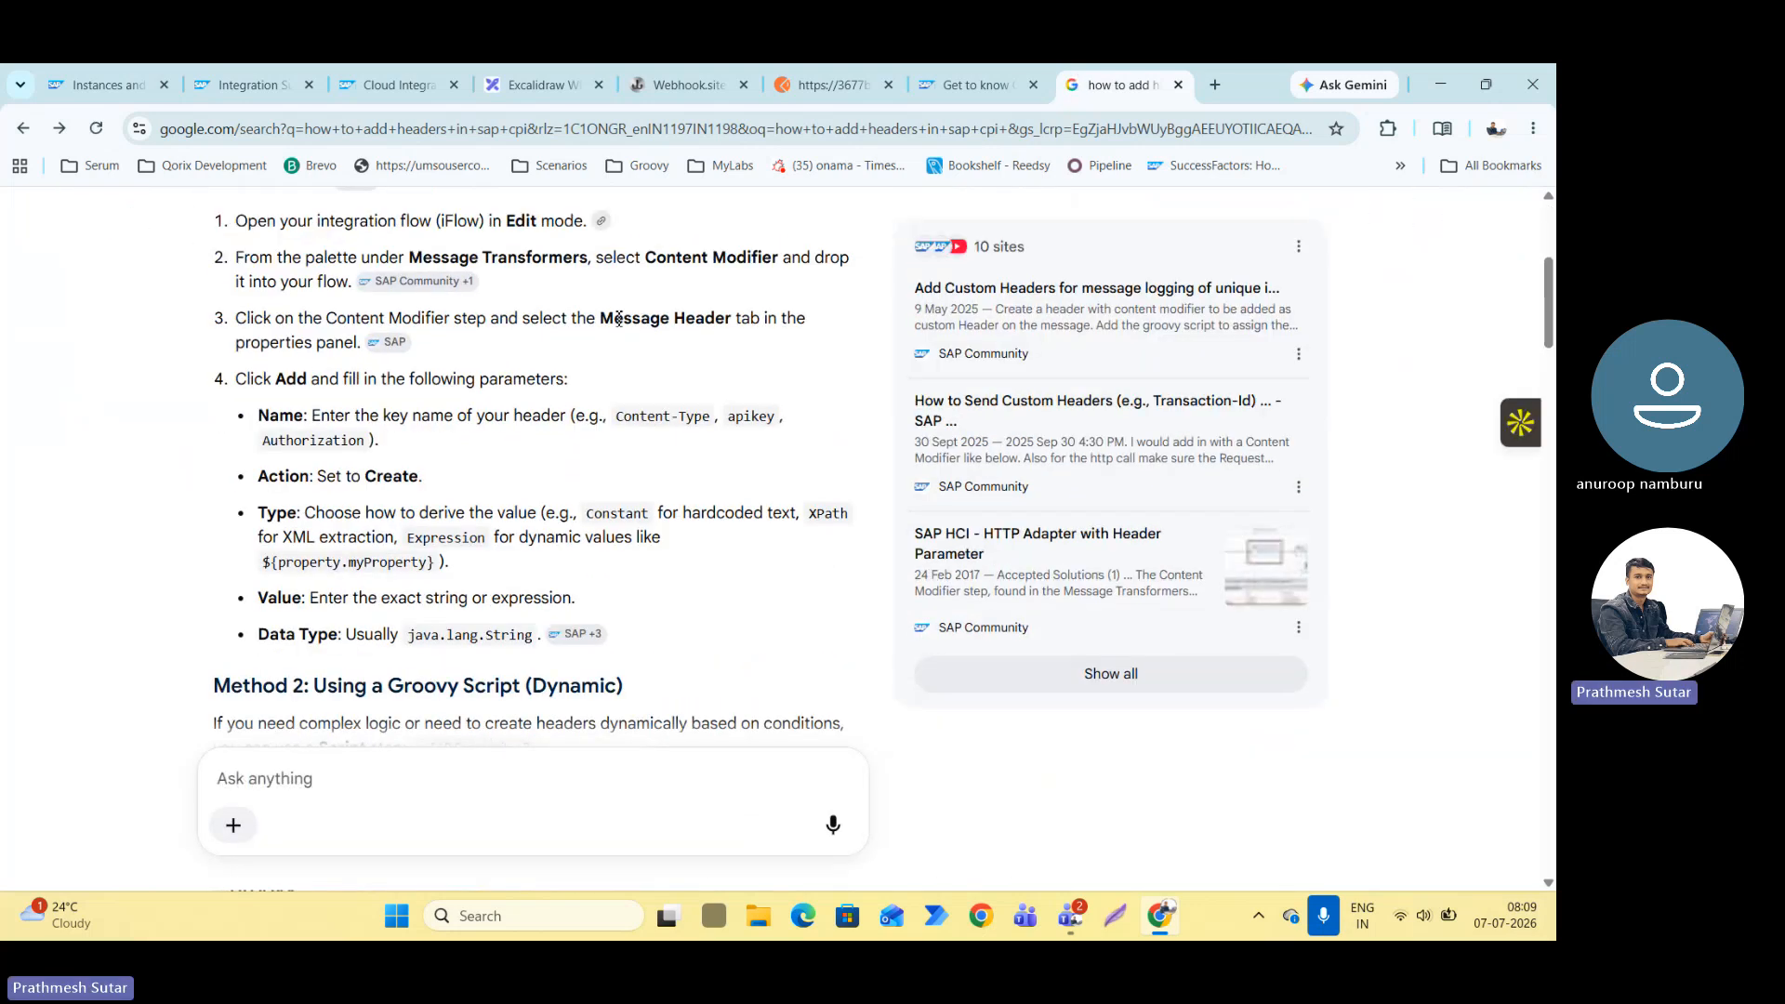
drag(235, 318, 614, 319)
click(700, 406)
scroll(667, 488, up, 4)
Return to the integration flow and try adding a blank message header row to the exception subprocess's Content Modifier 1, then delete the row.
key(ctrl+2)
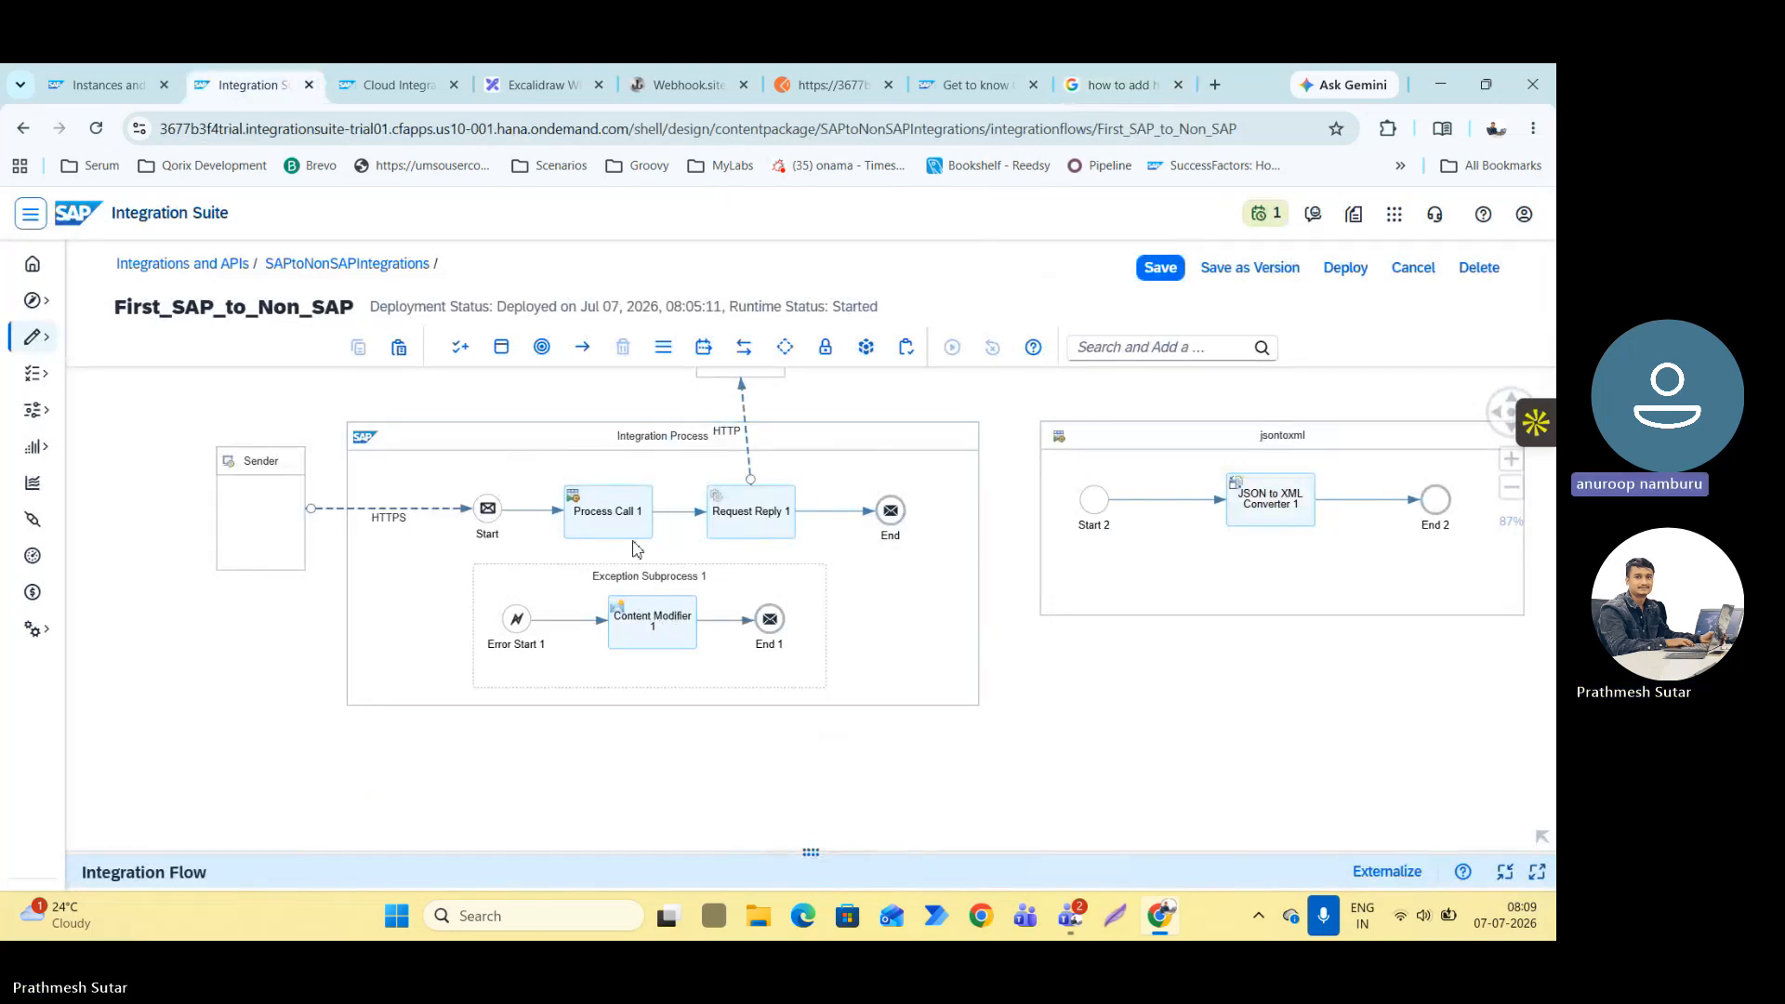
click(688, 640)
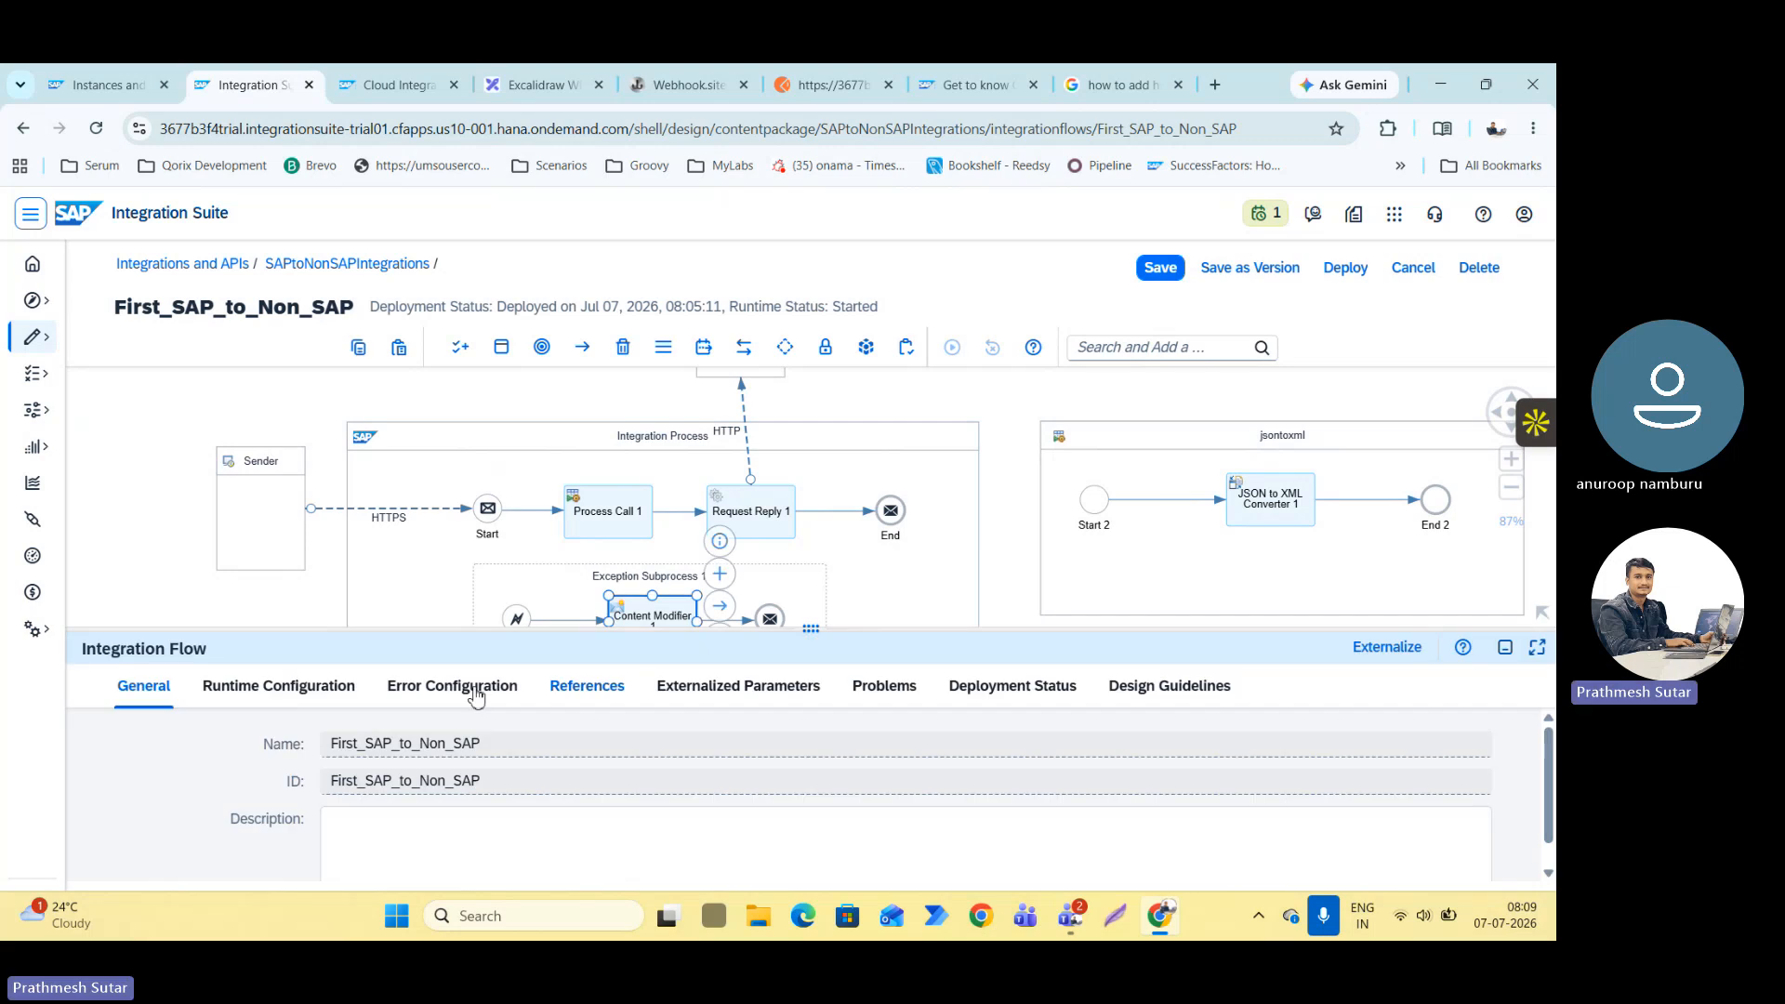
click(263, 695)
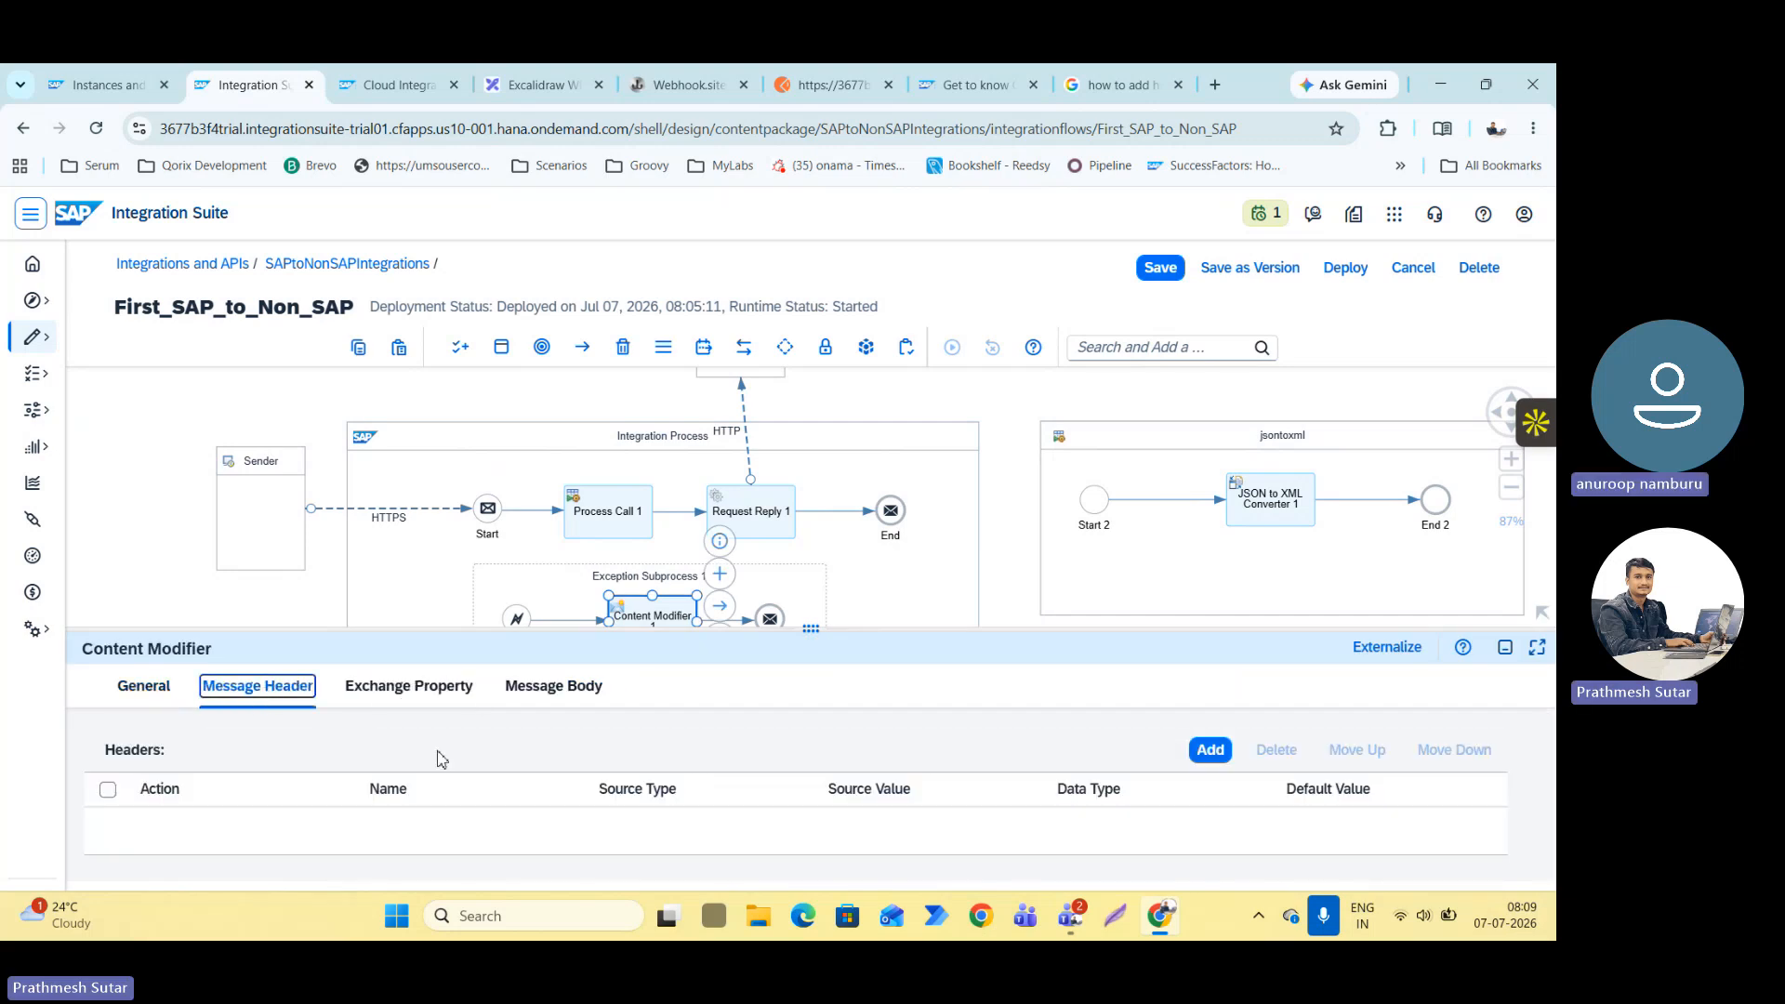
click(1208, 750)
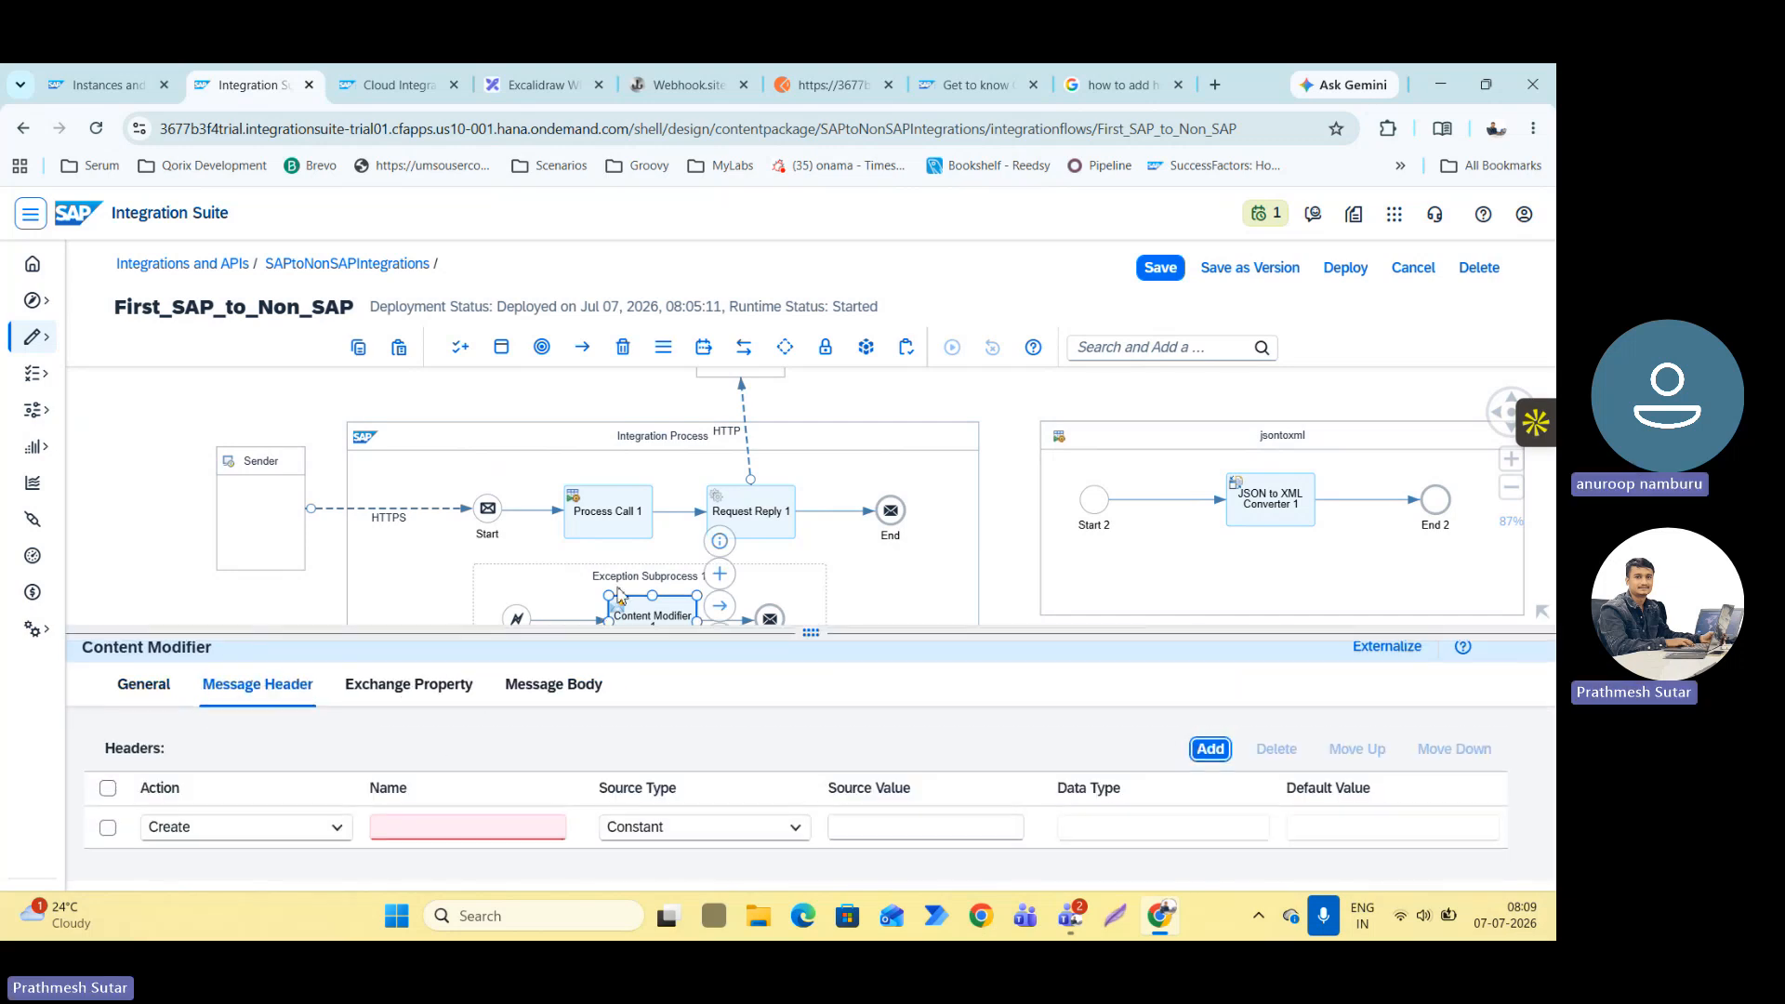
click(483, 630)
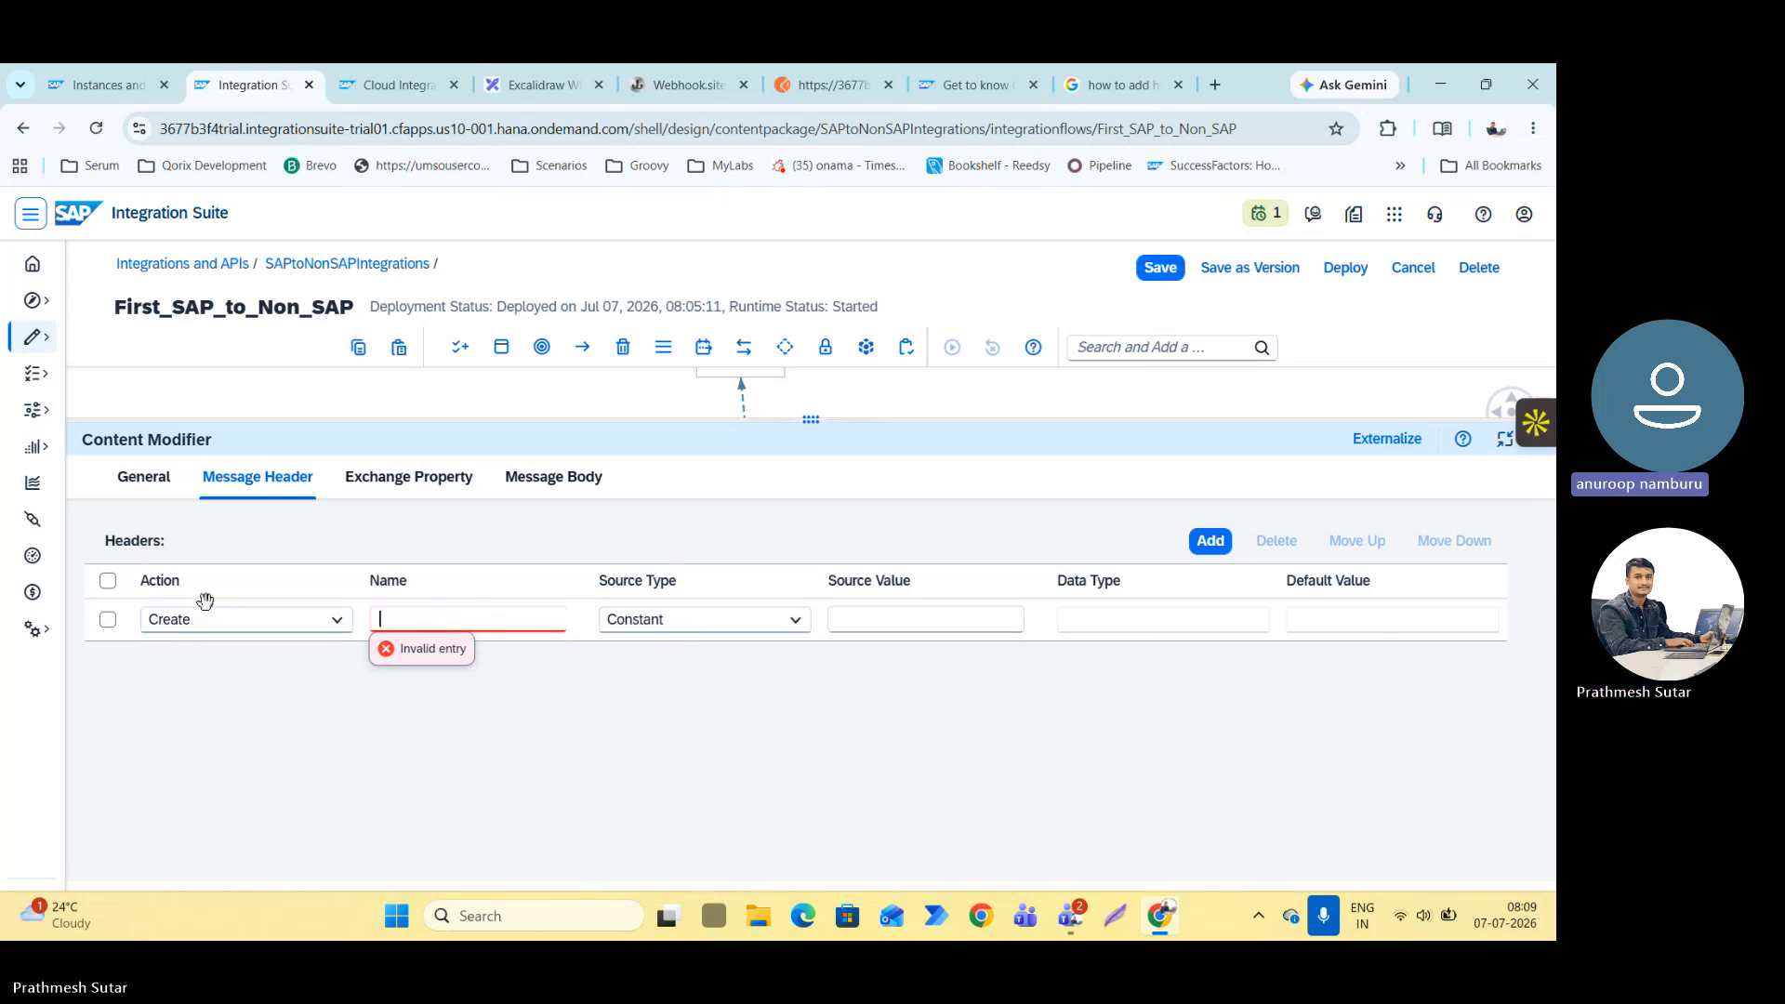
click(108, 619)
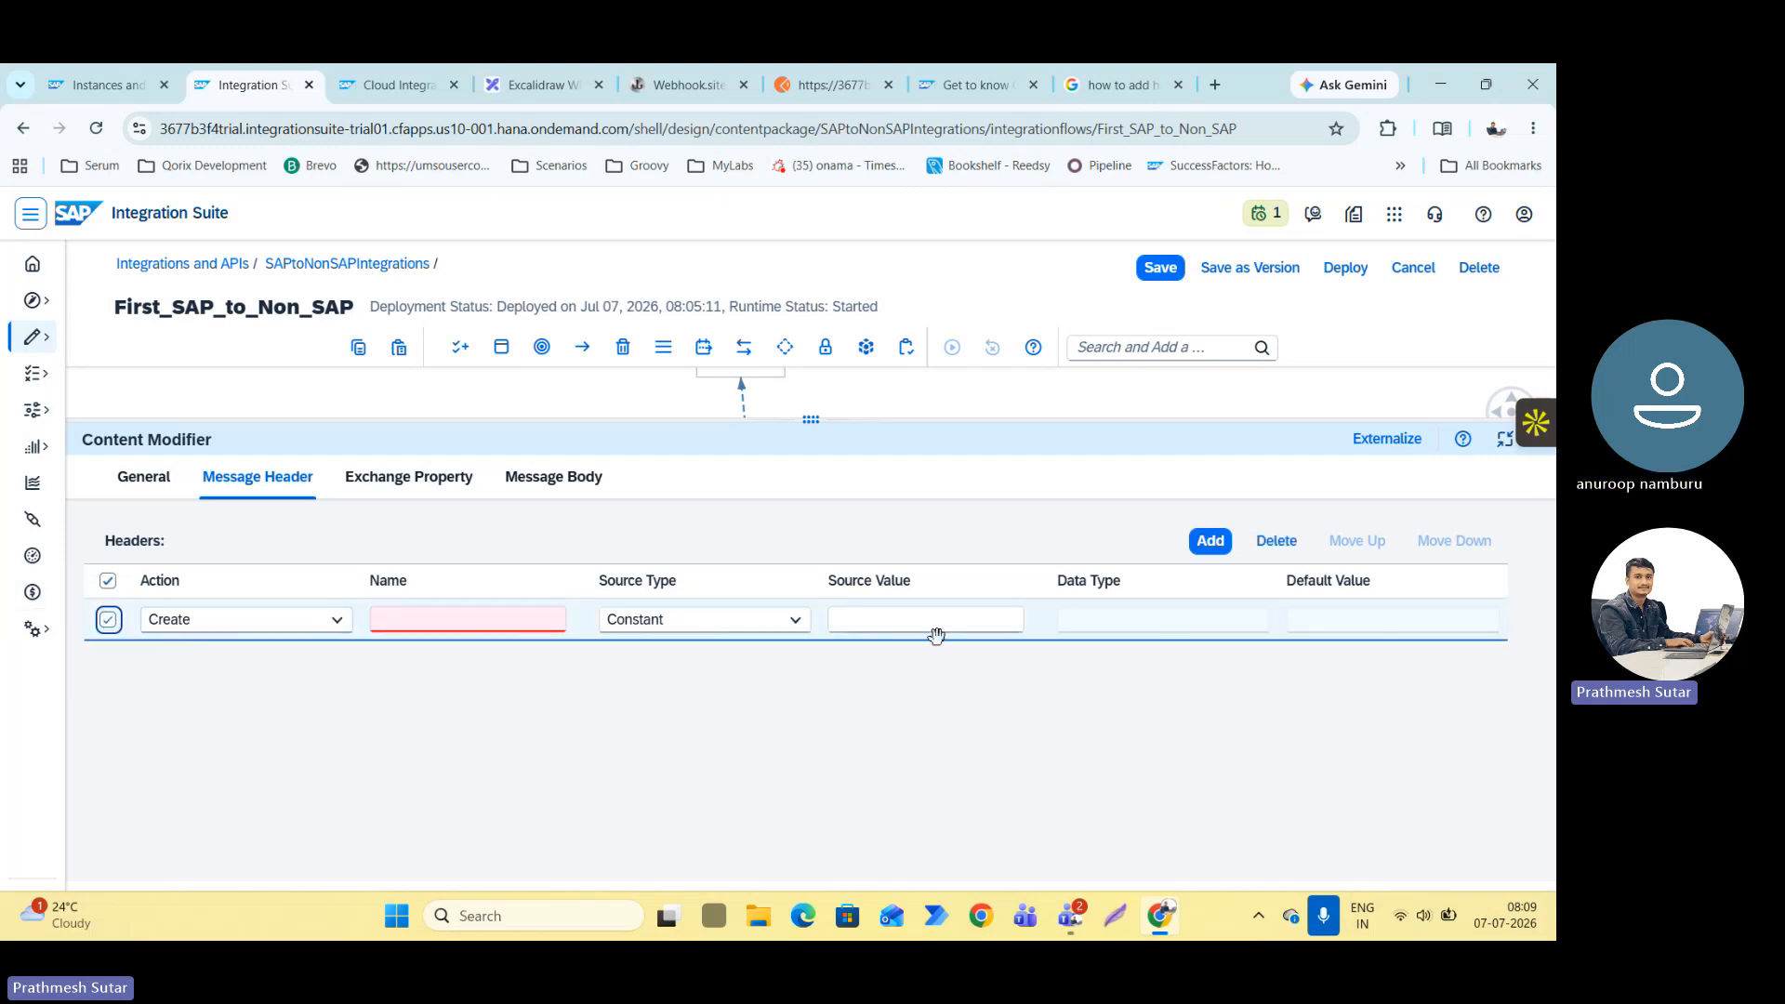
click(1275, 541)
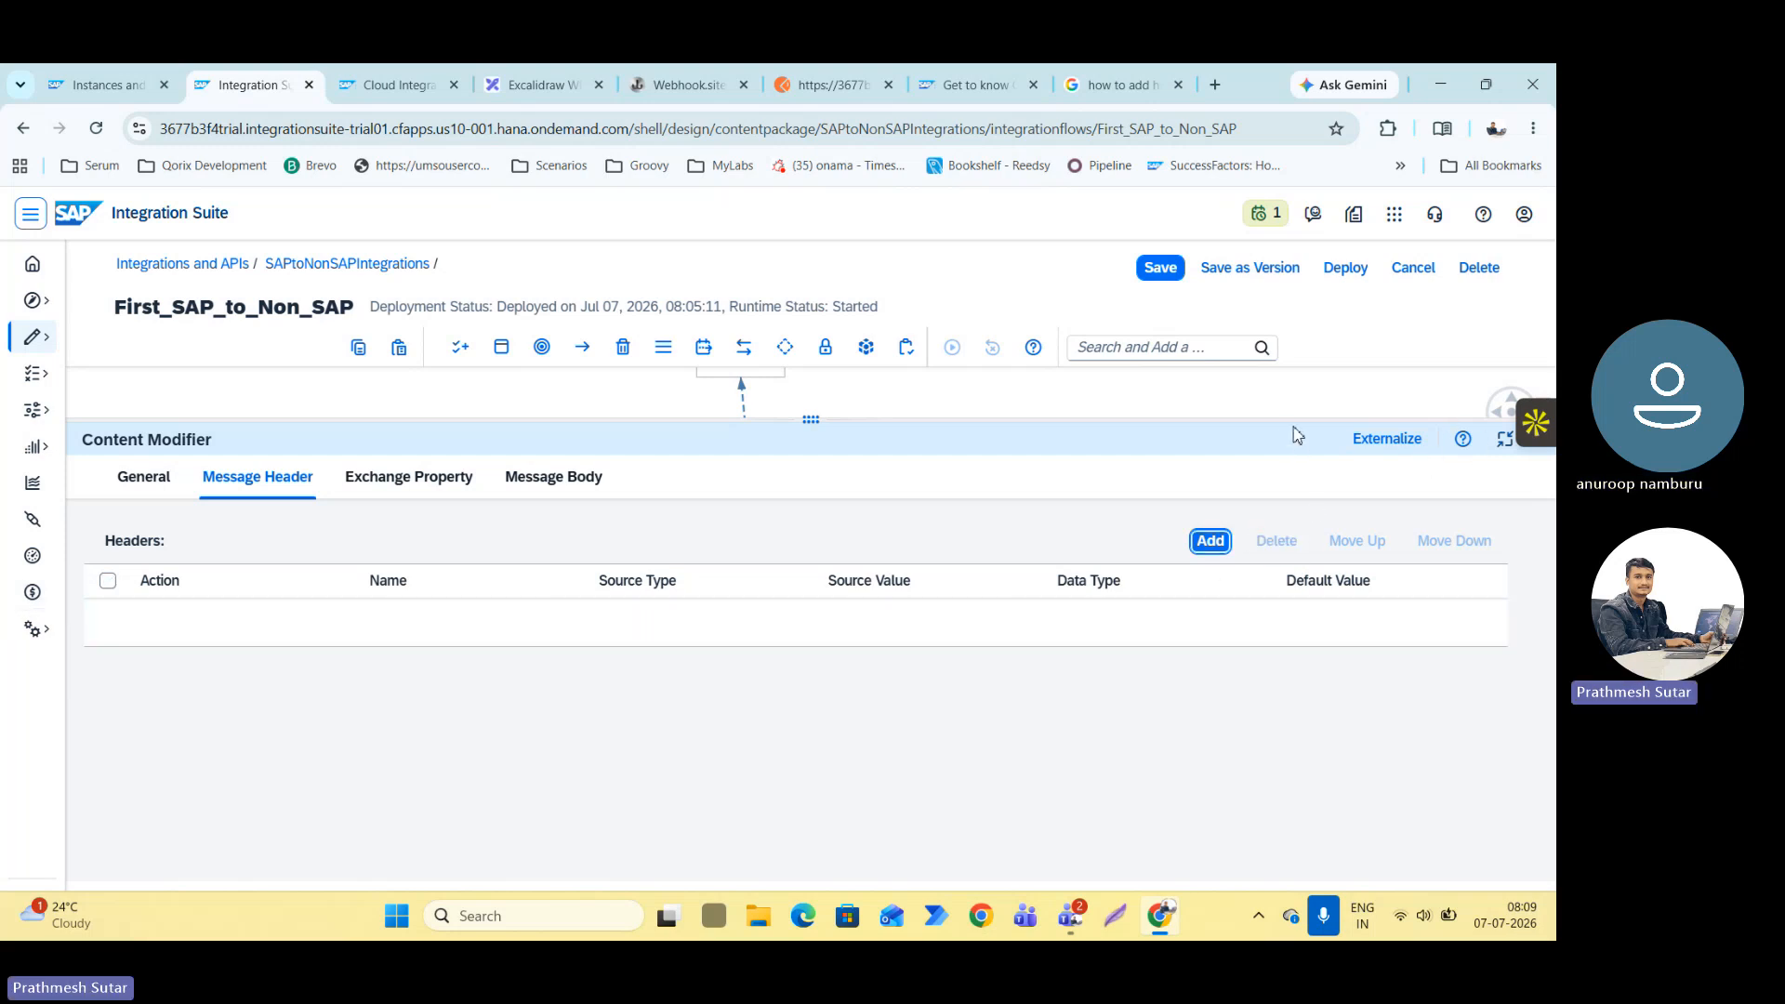
drag(1298, 420, 1329, 759)
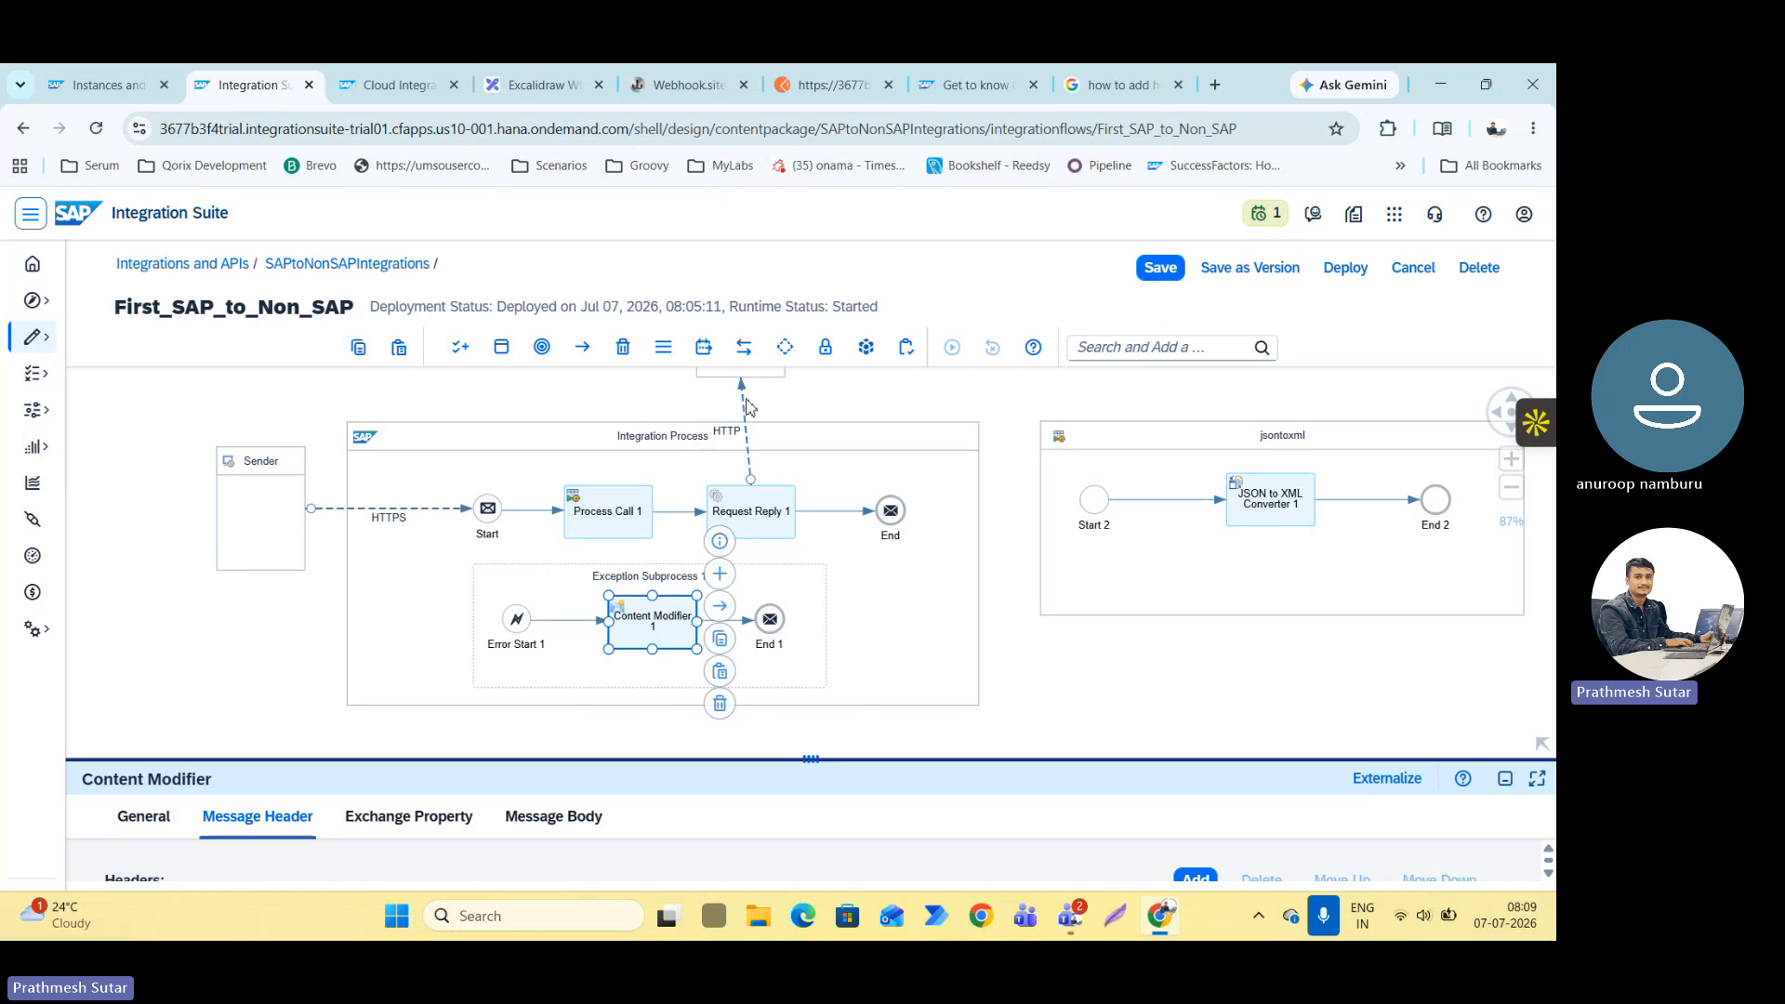
In the connection settings of the HTTP receiver adapter, set the request headers to *.
click(752, 401)
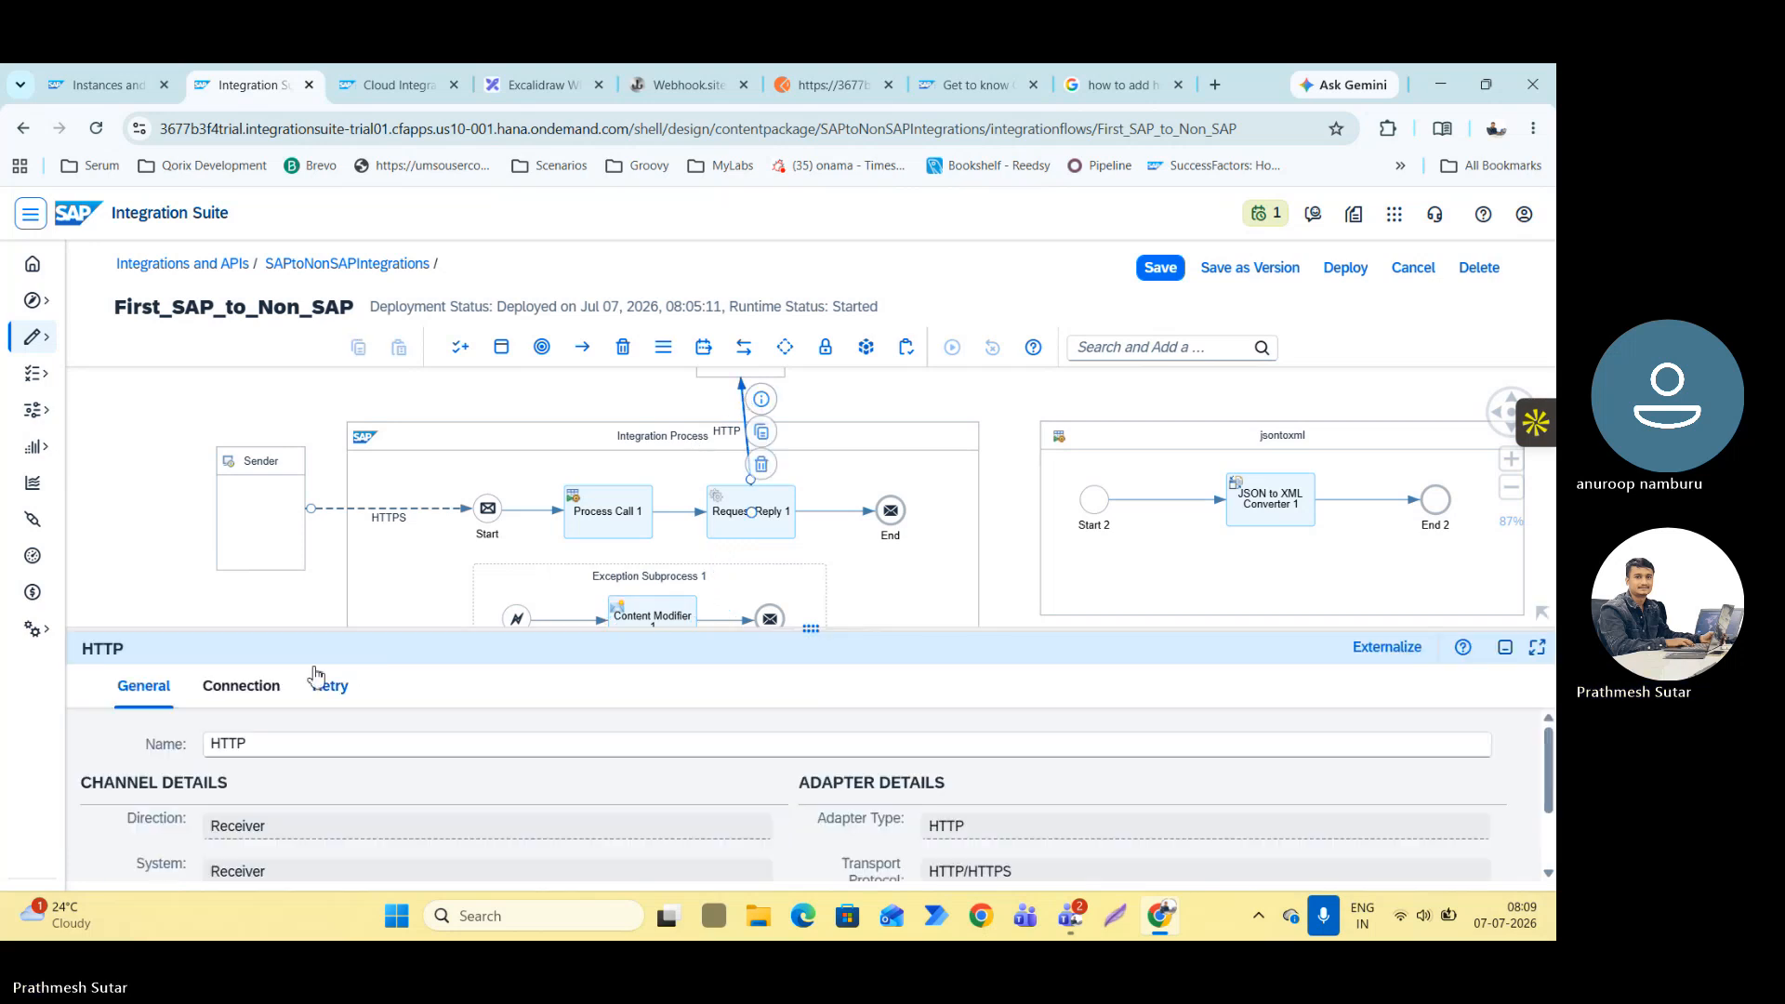
drag(285, 629, 288, 377)
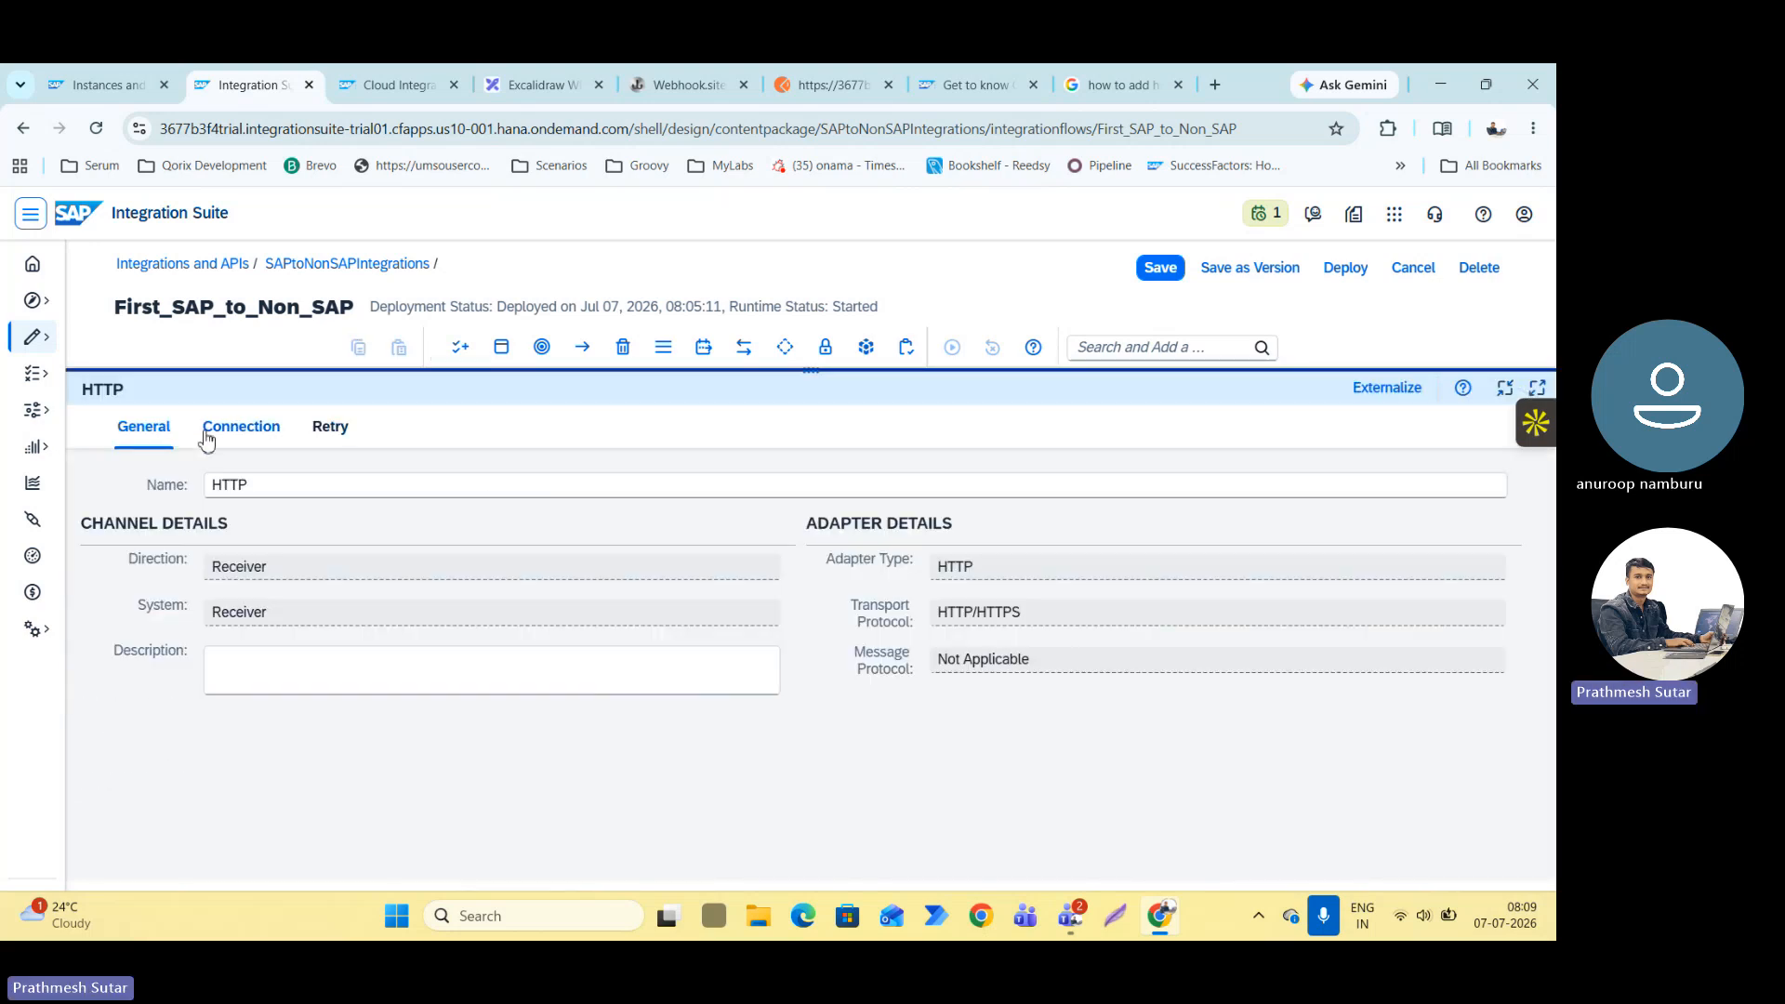
click(241, 426)
scroll(316, 795, down, 2)
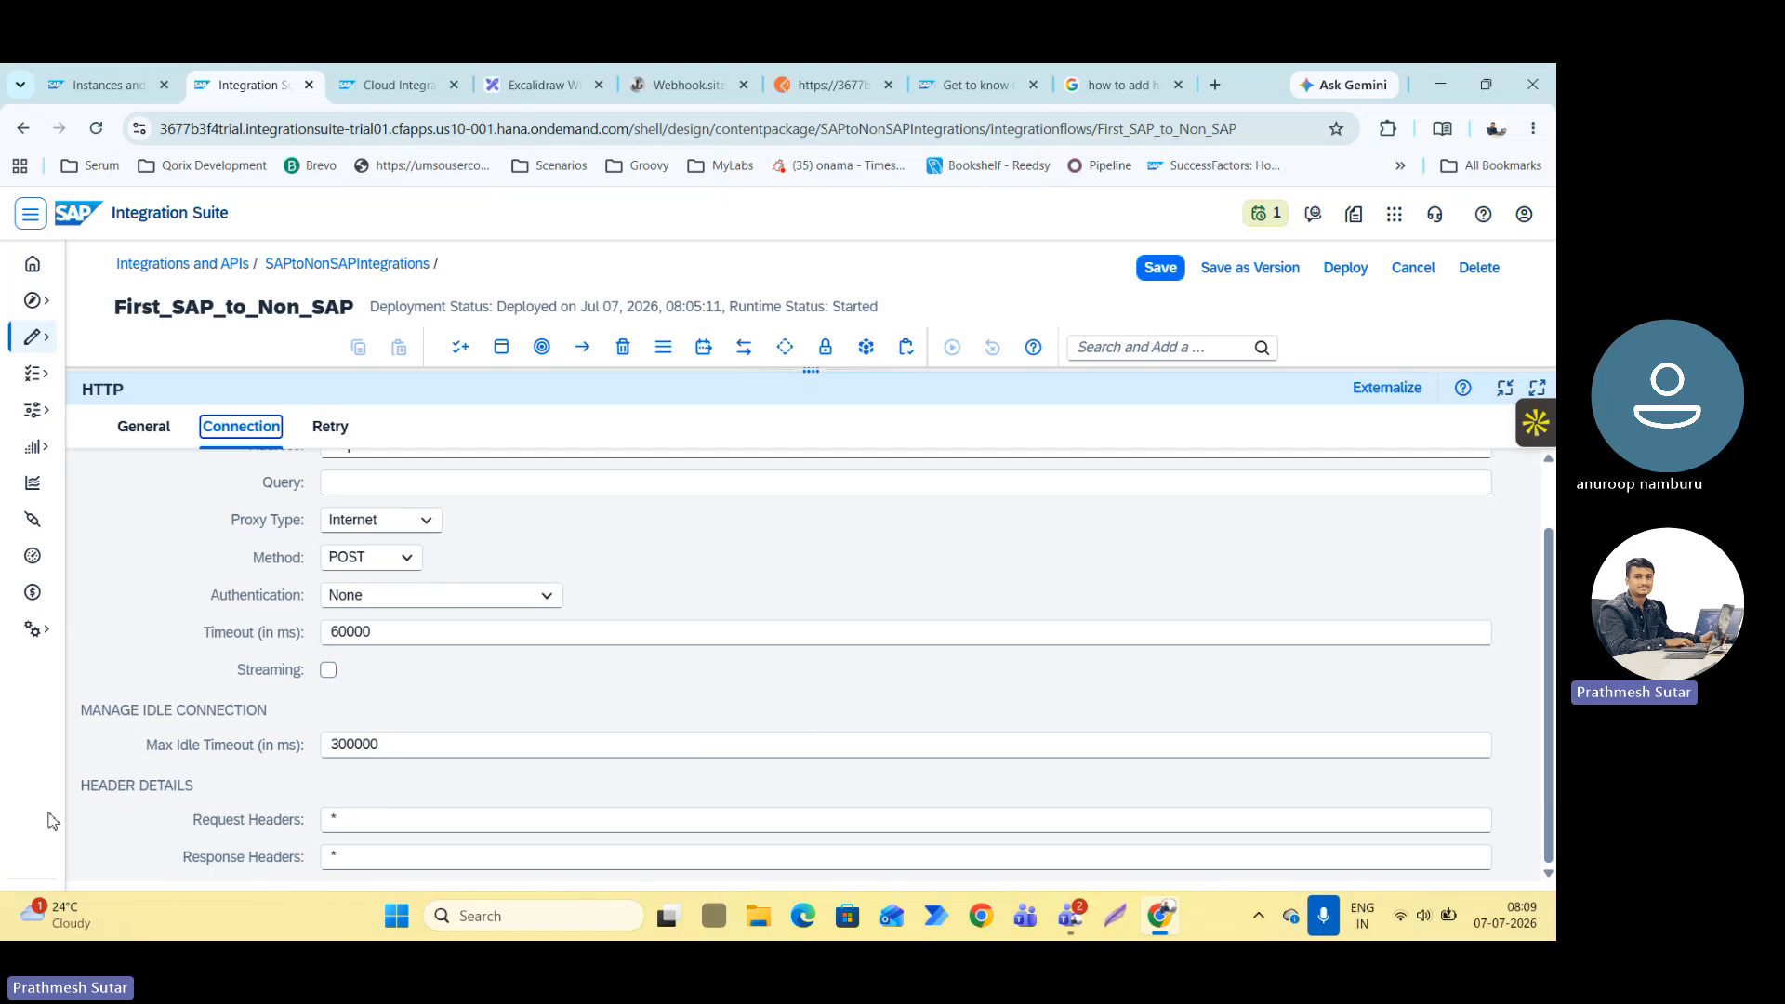
click(333, 821)
text(*)
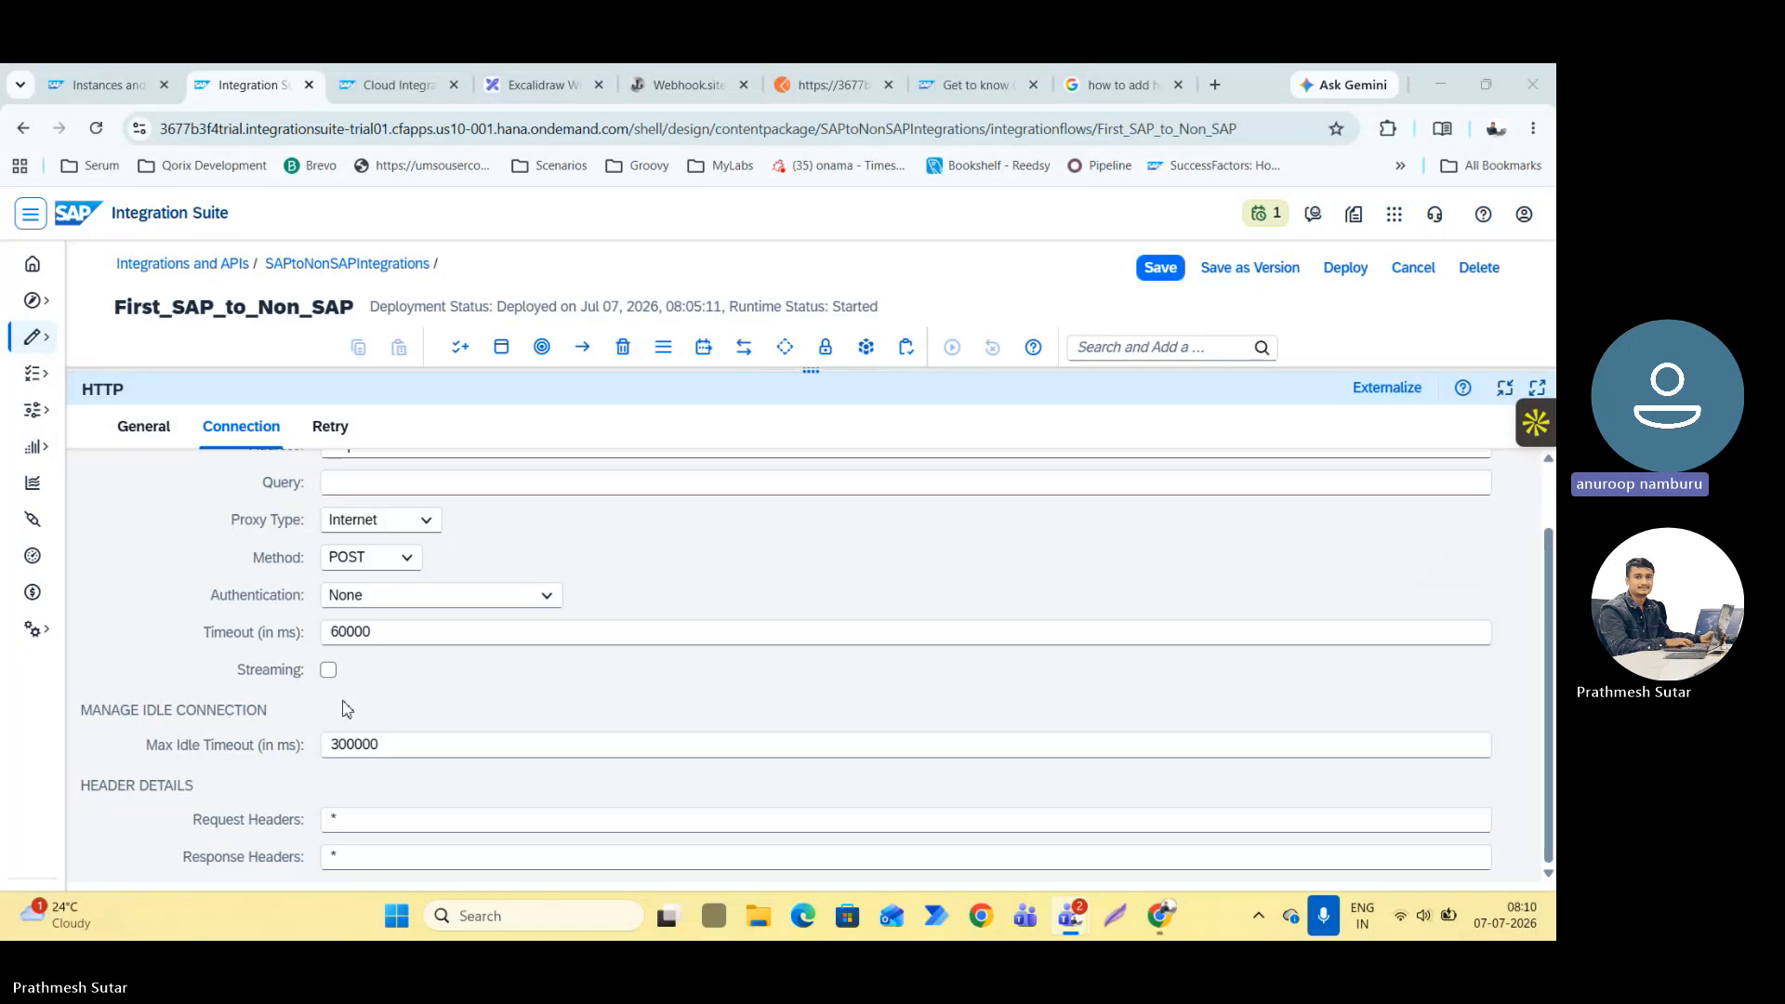
Review the HTTP receiver adapter's connection and retry settings, then collapse its properties and deselect the adapter.
scroll(345, 710, up, 2)
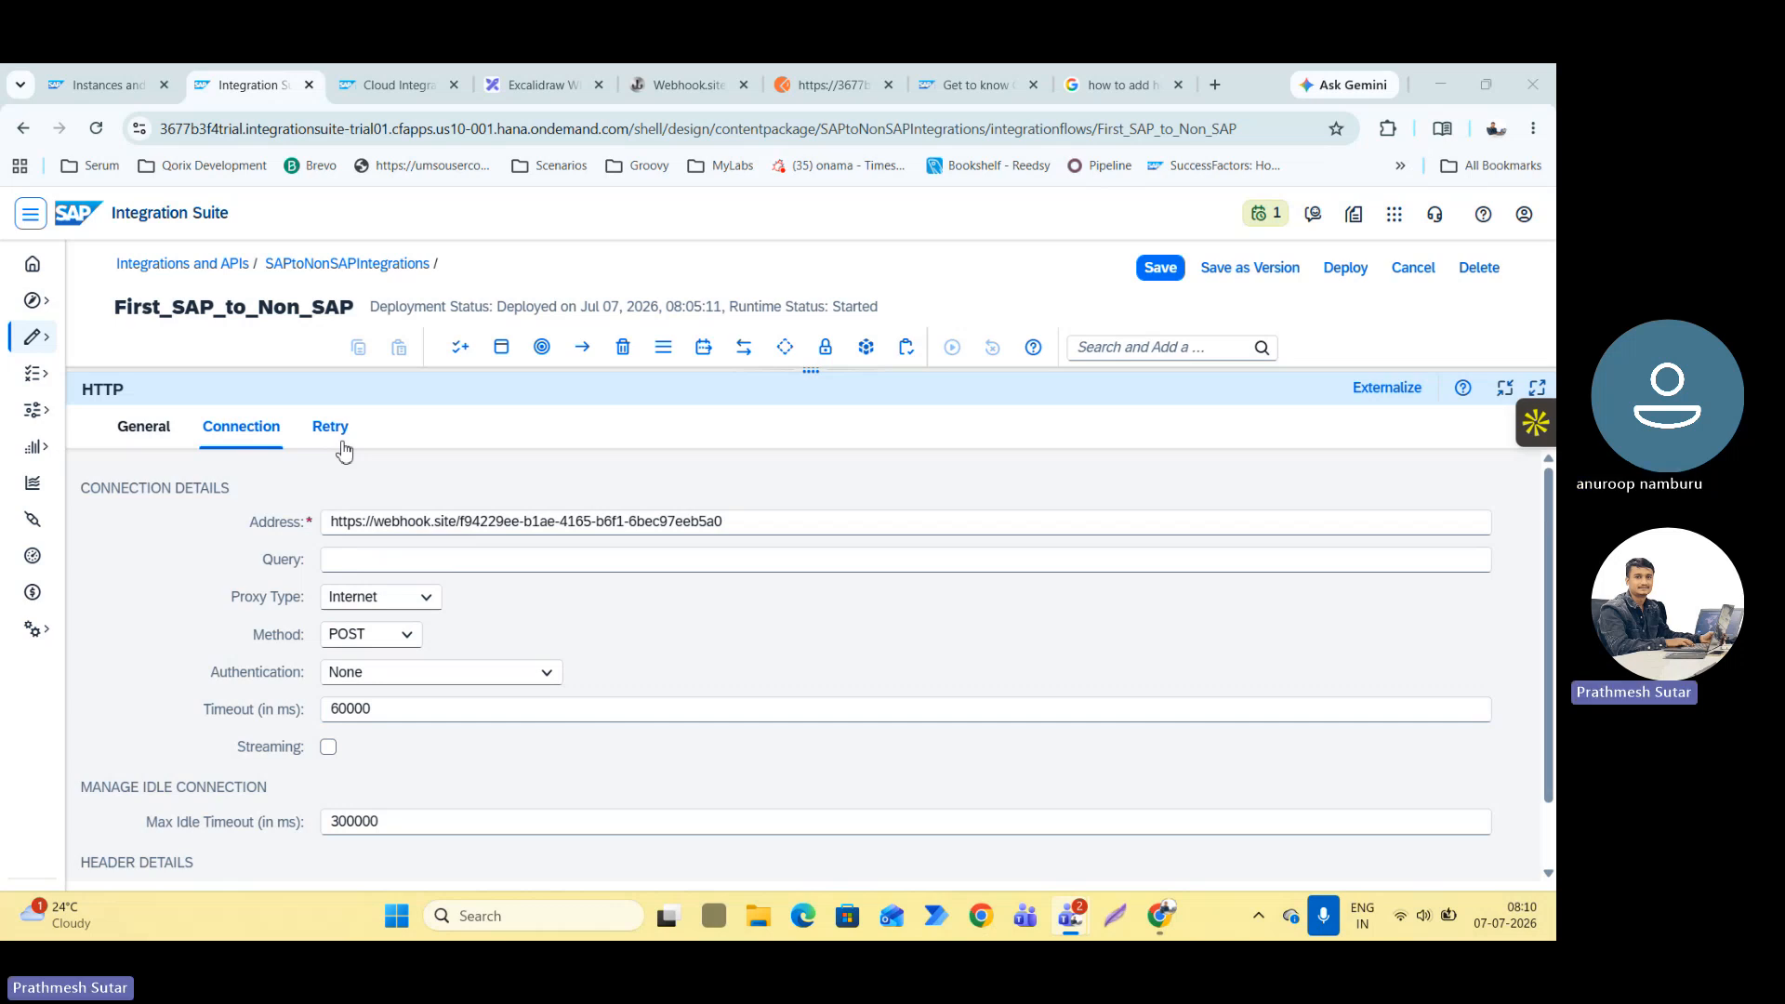
click(342, 449)
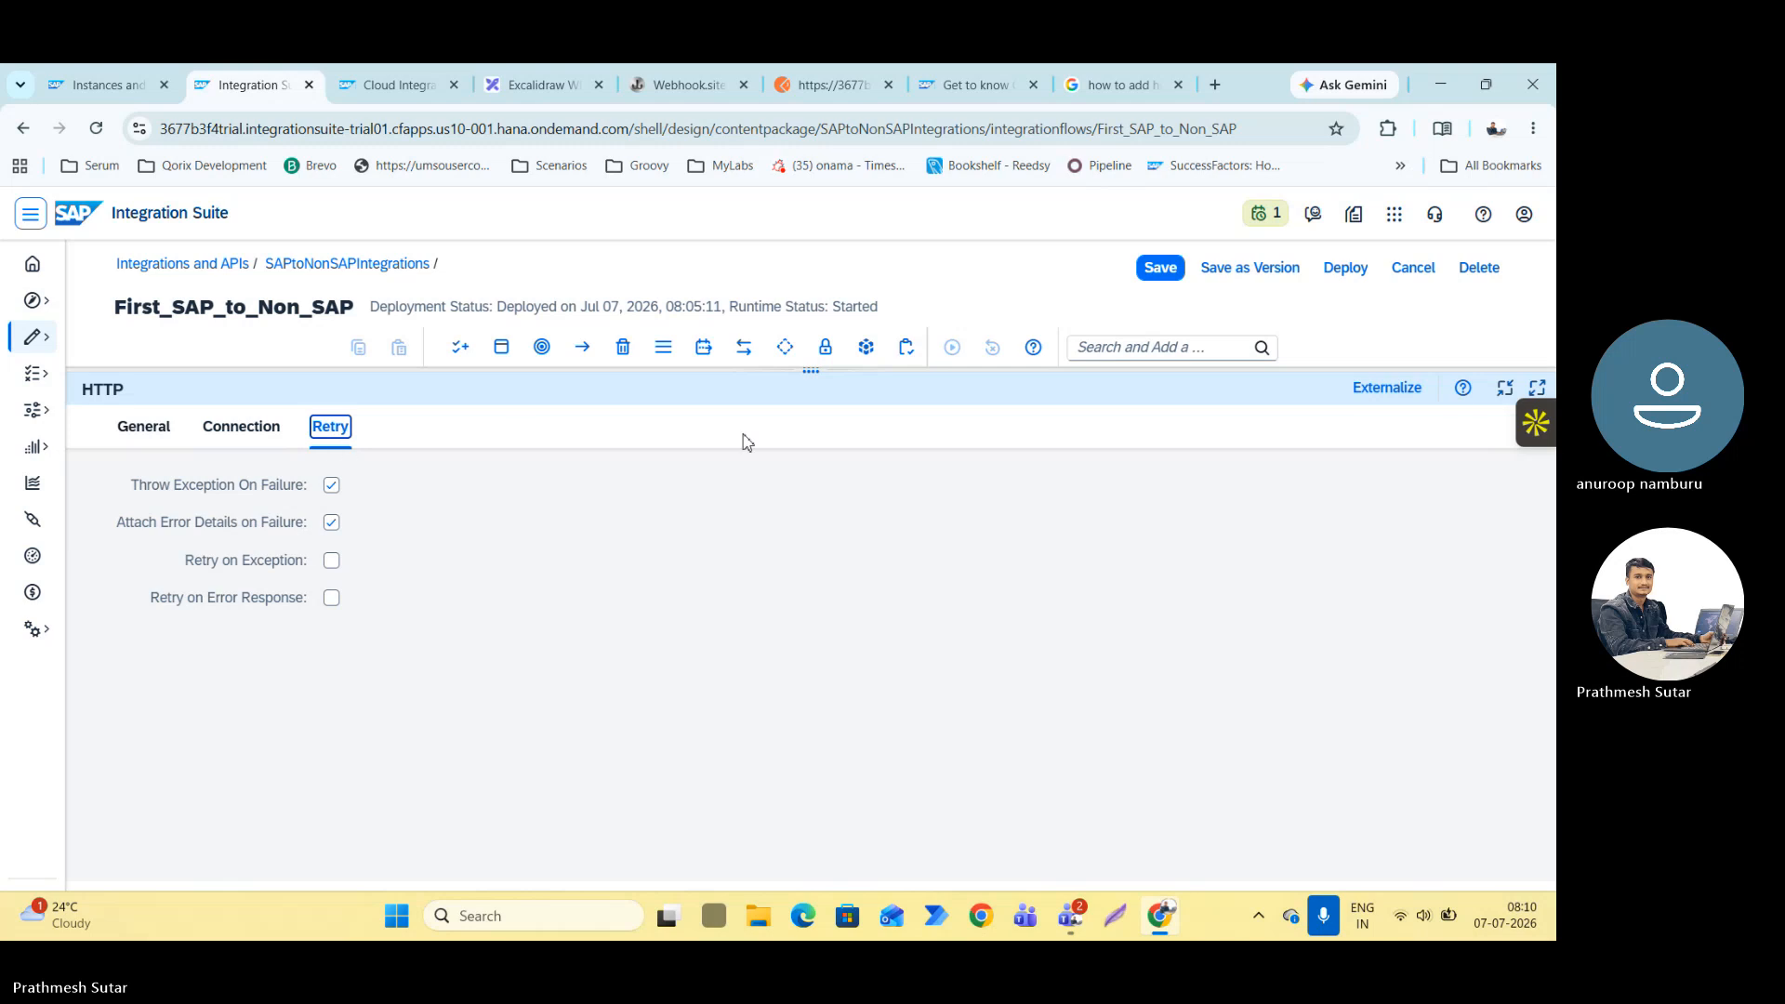
click(1505, 388)
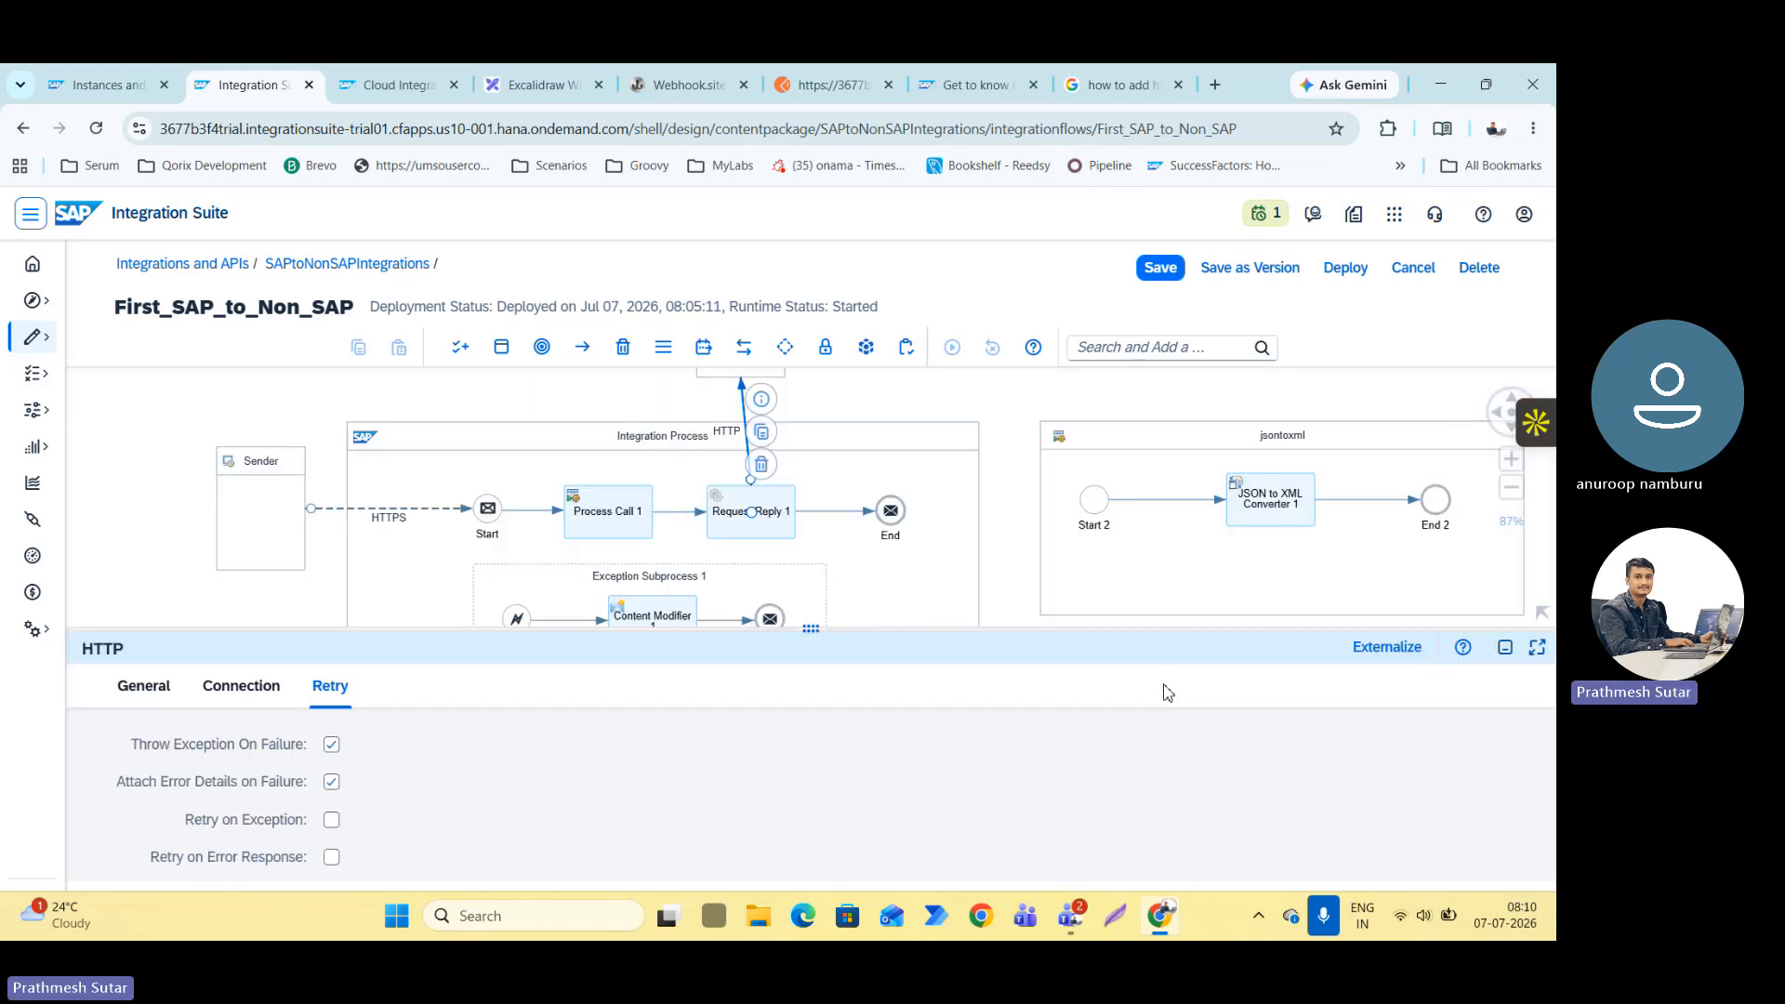
click(1505, 647)
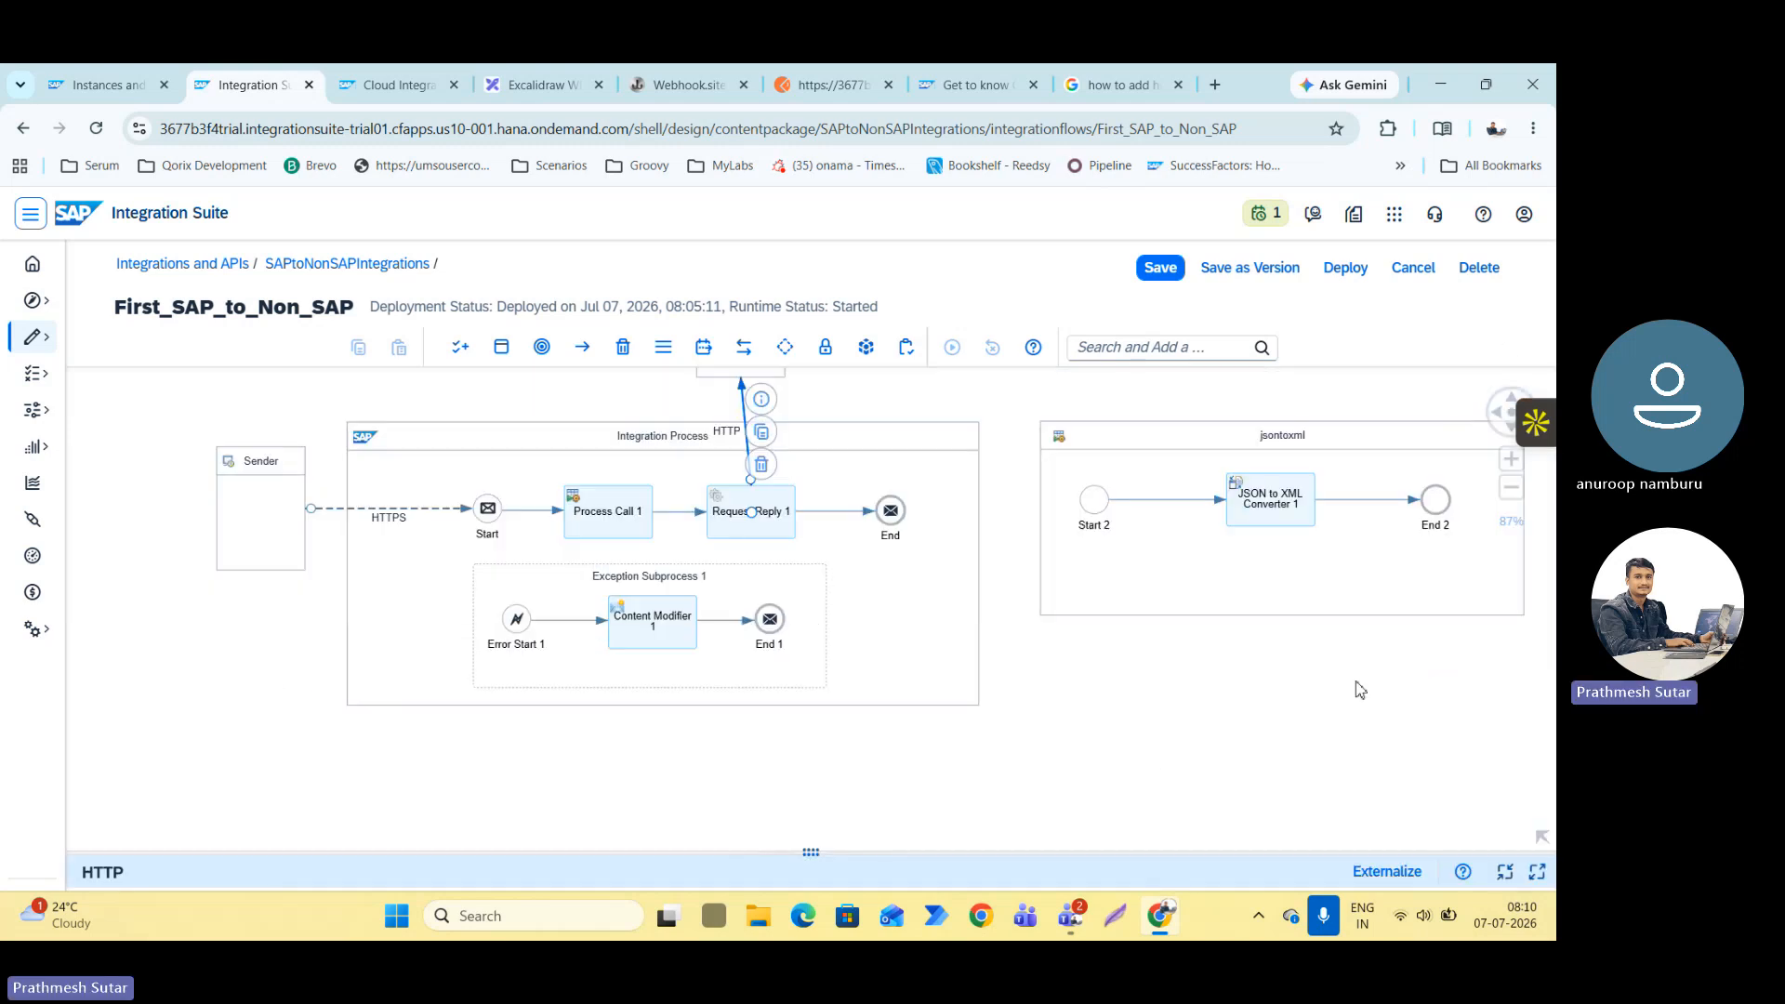
click(491, 840)
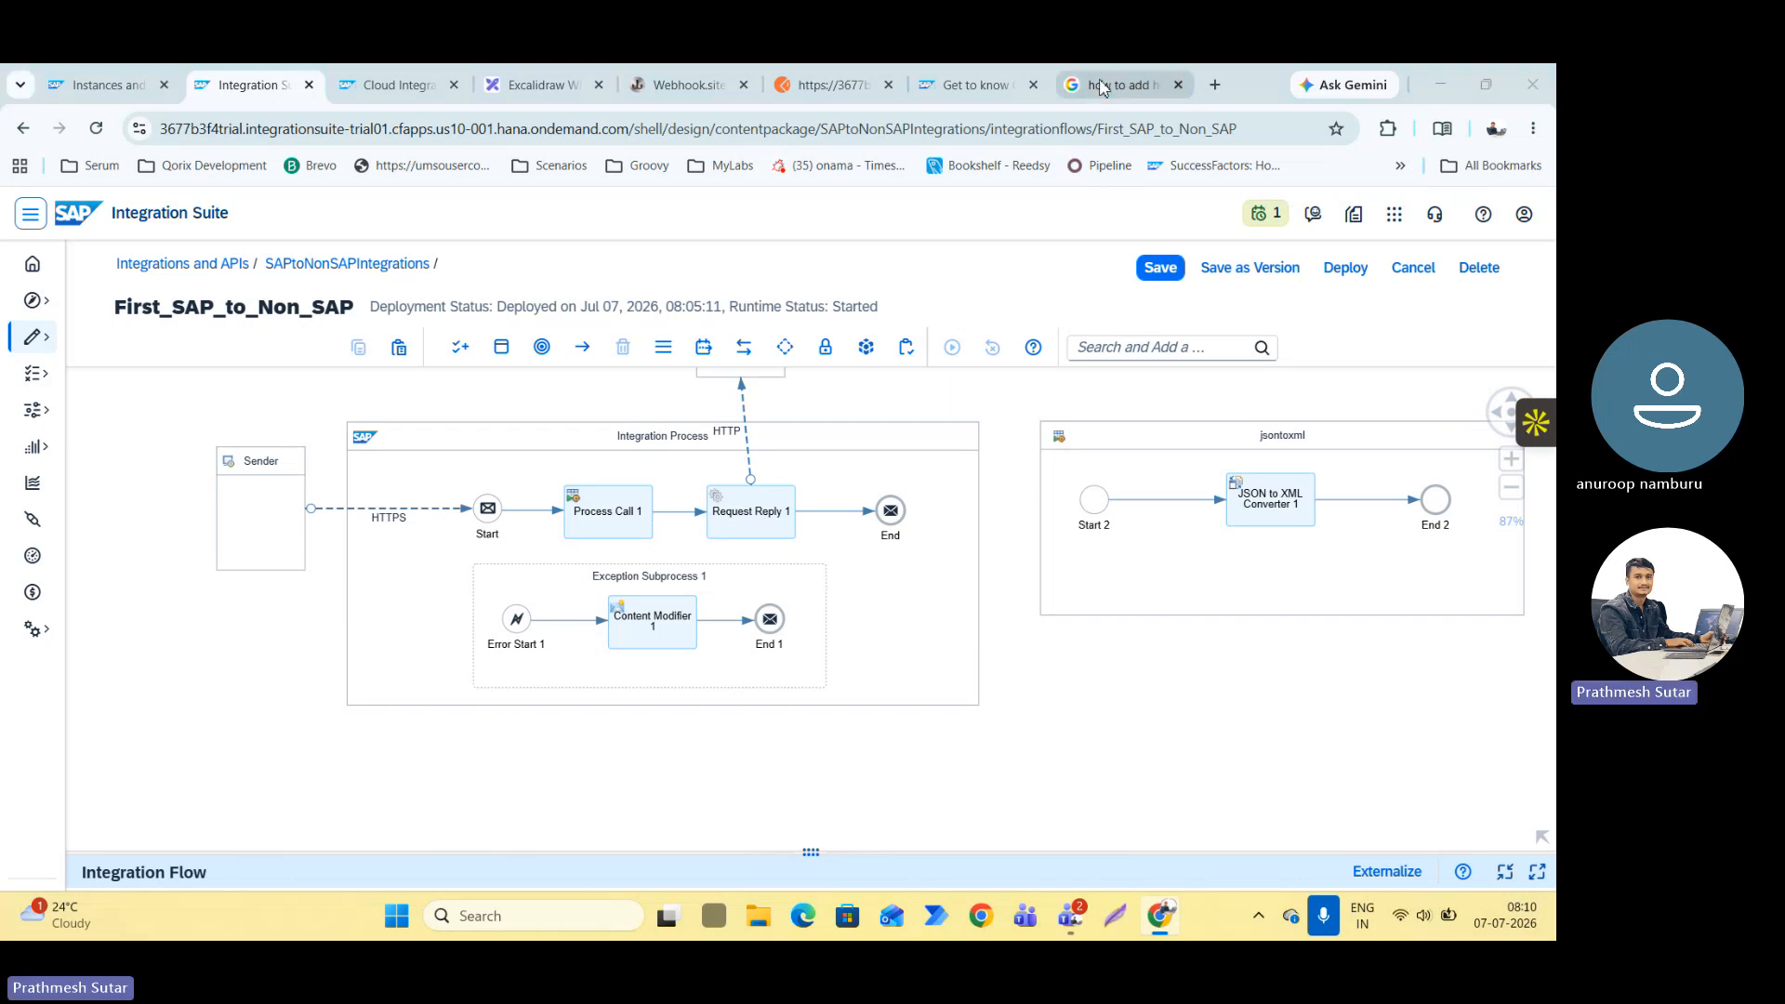
Switch to the Teams chat and add the line "Learn HTTPs Status Codes" to the sent "What we learned" message.
key(alt+Tab)
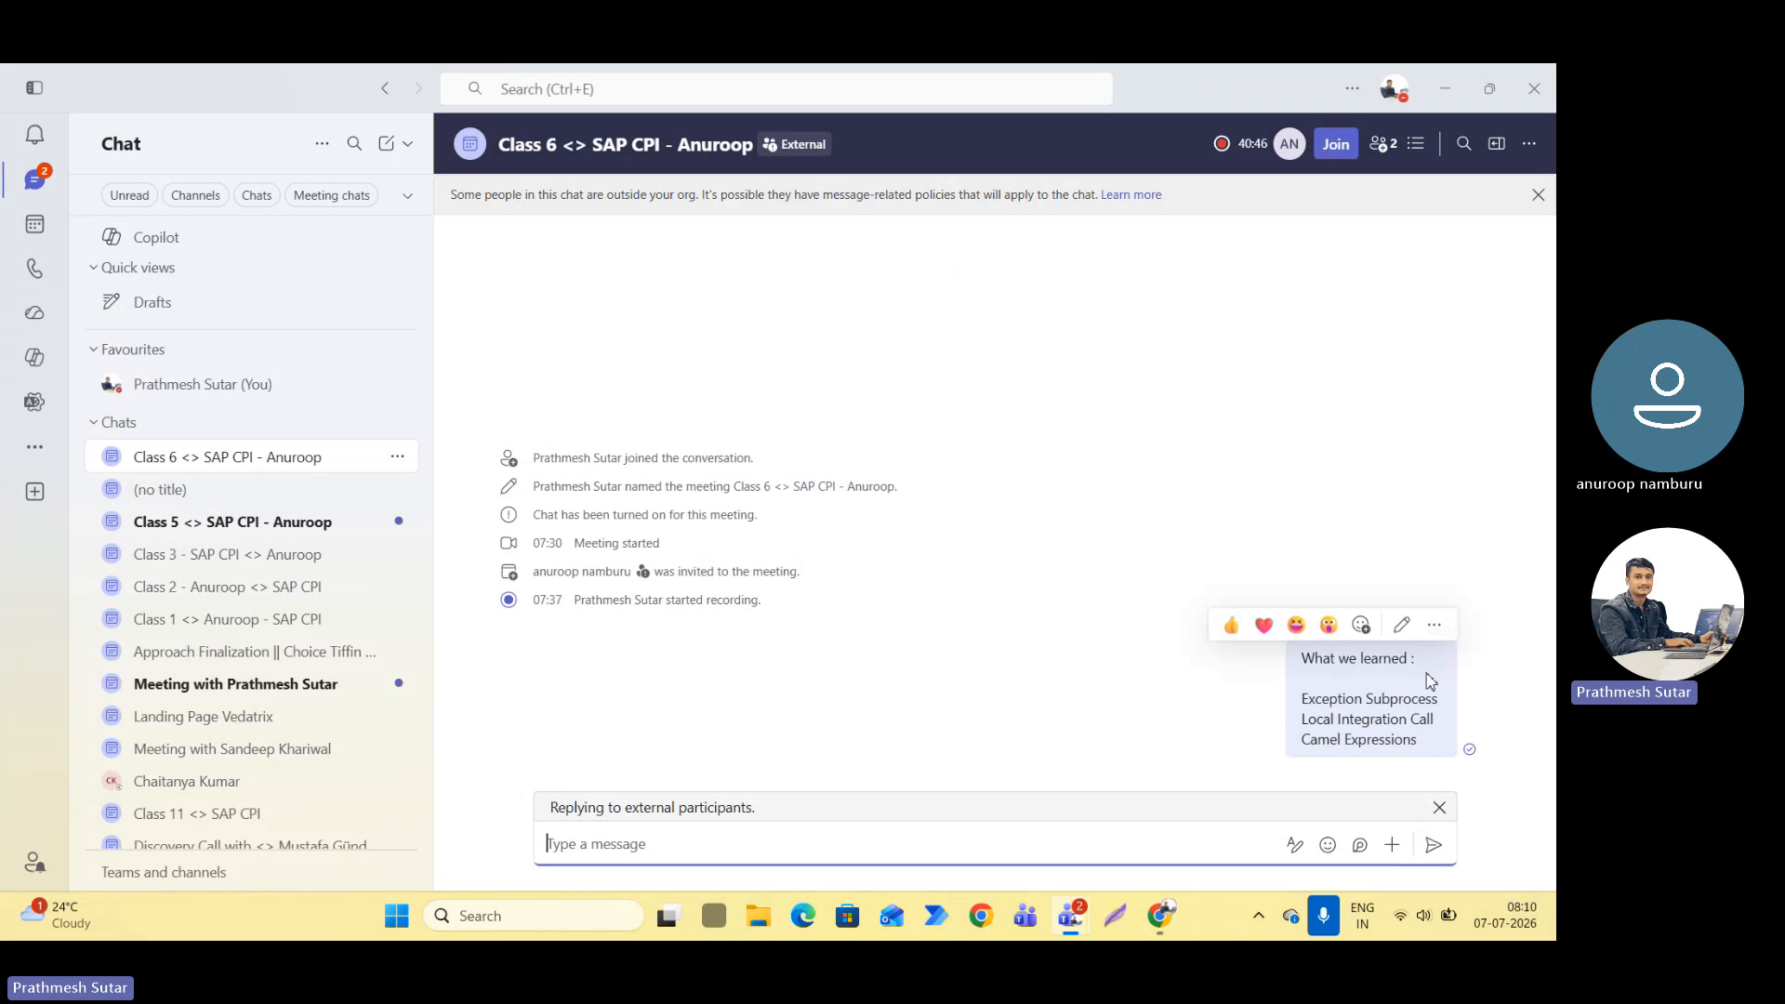
click(1398, 623)
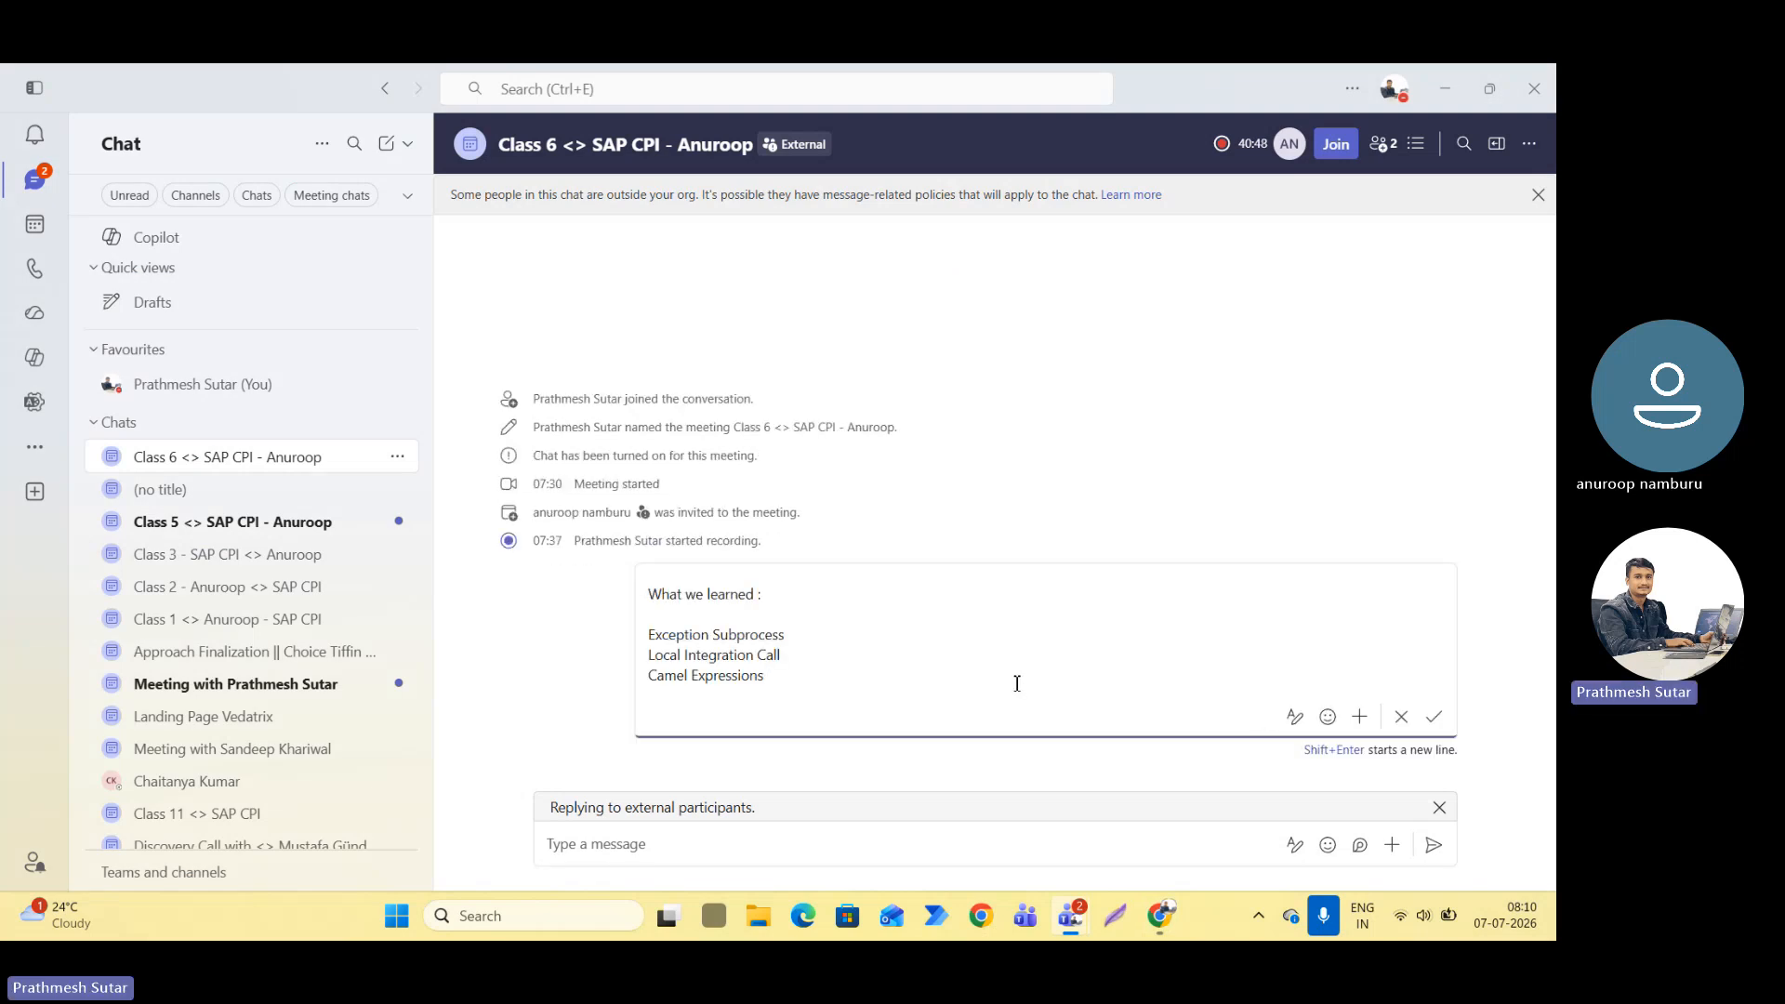
key(shift+Return)
text(Learn HTTP)
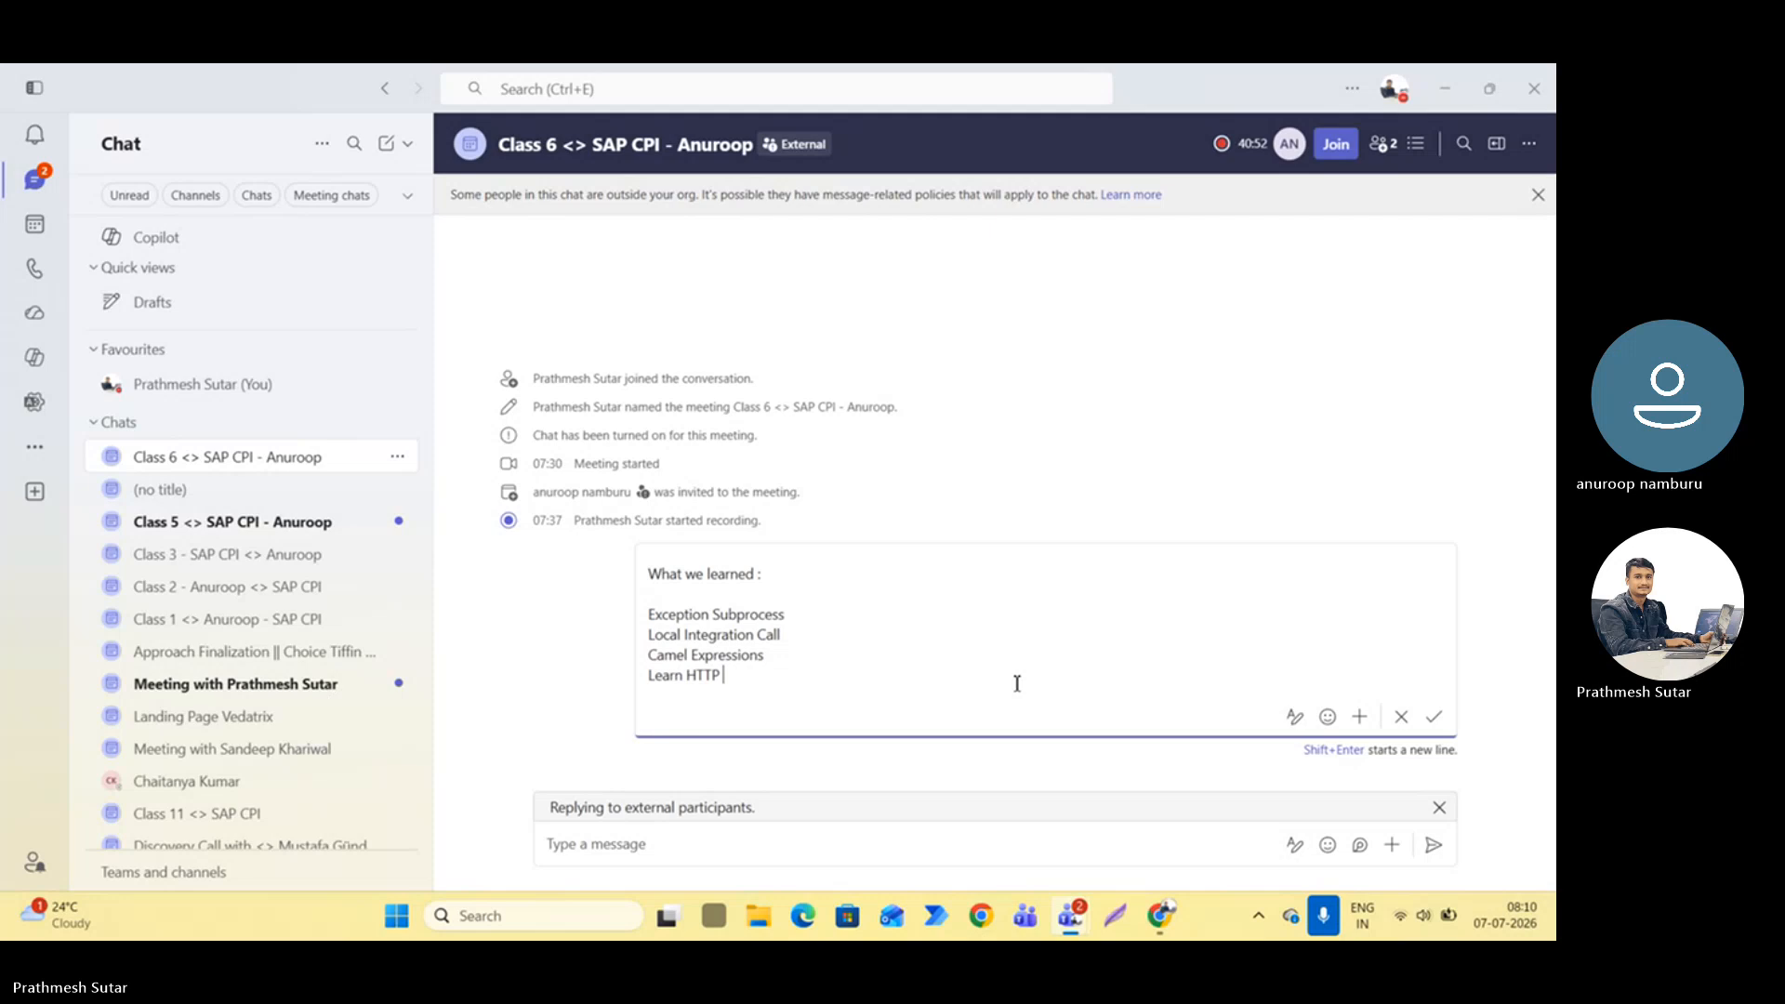
text(s Status )
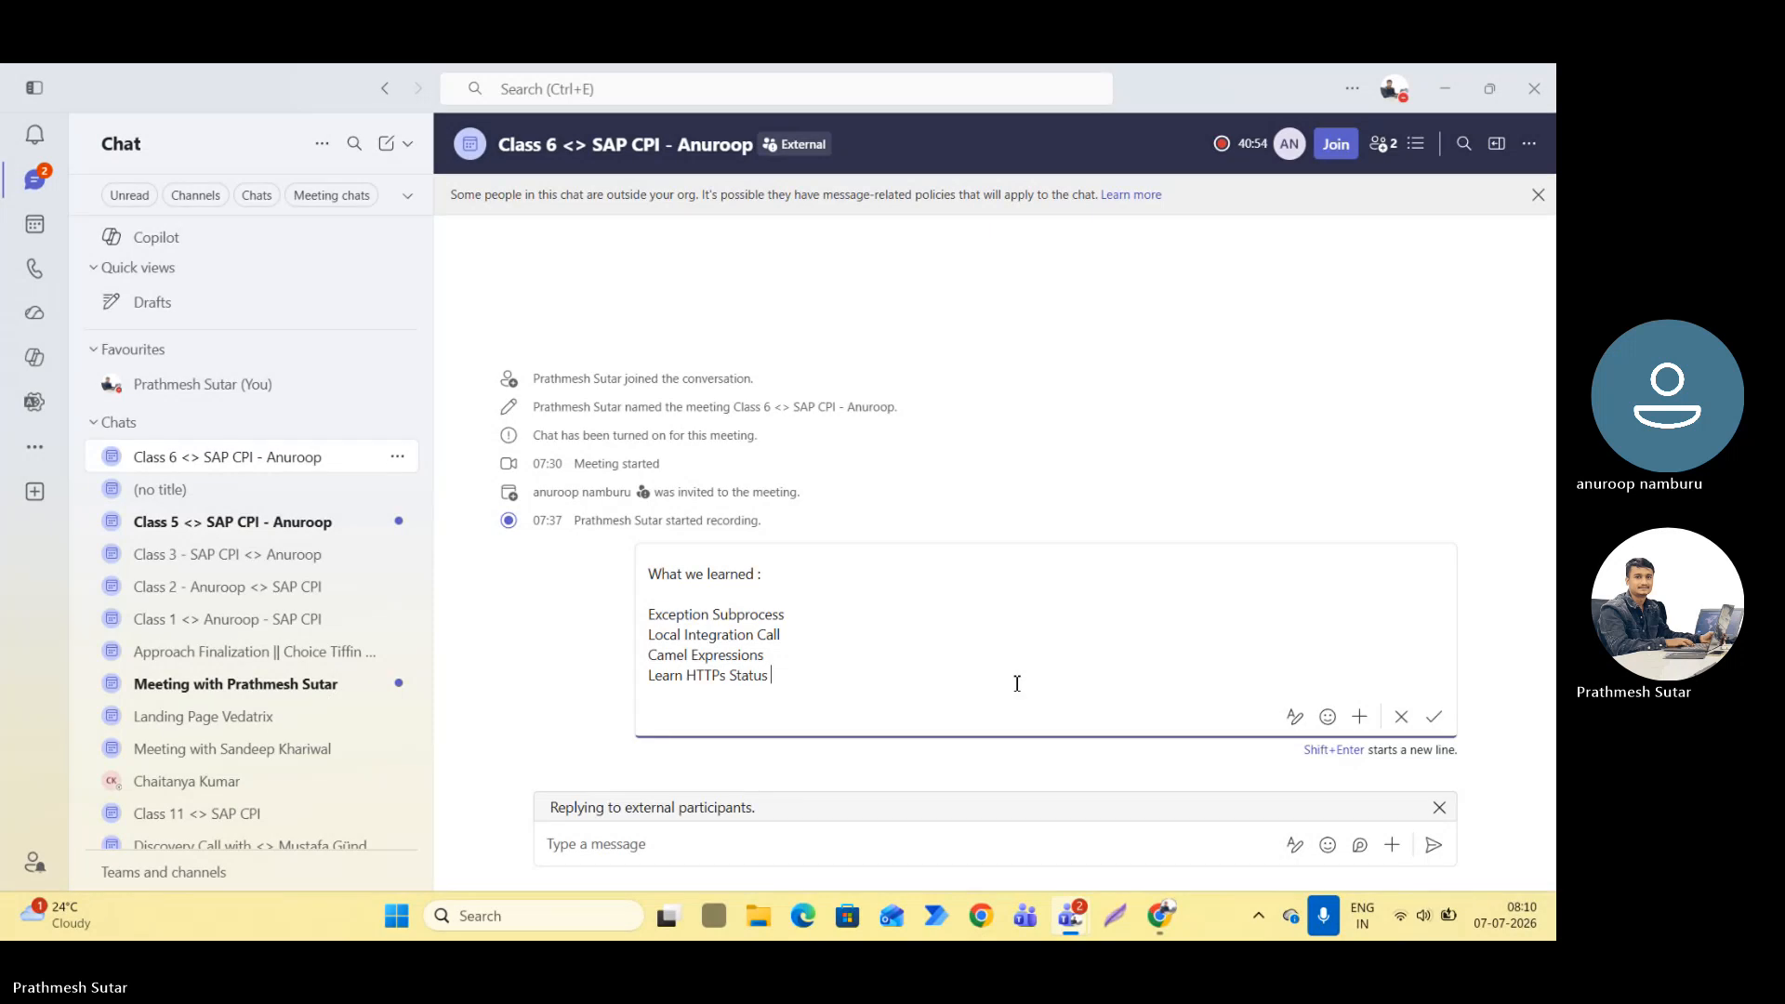
text(Codes)
key(shift+Return)
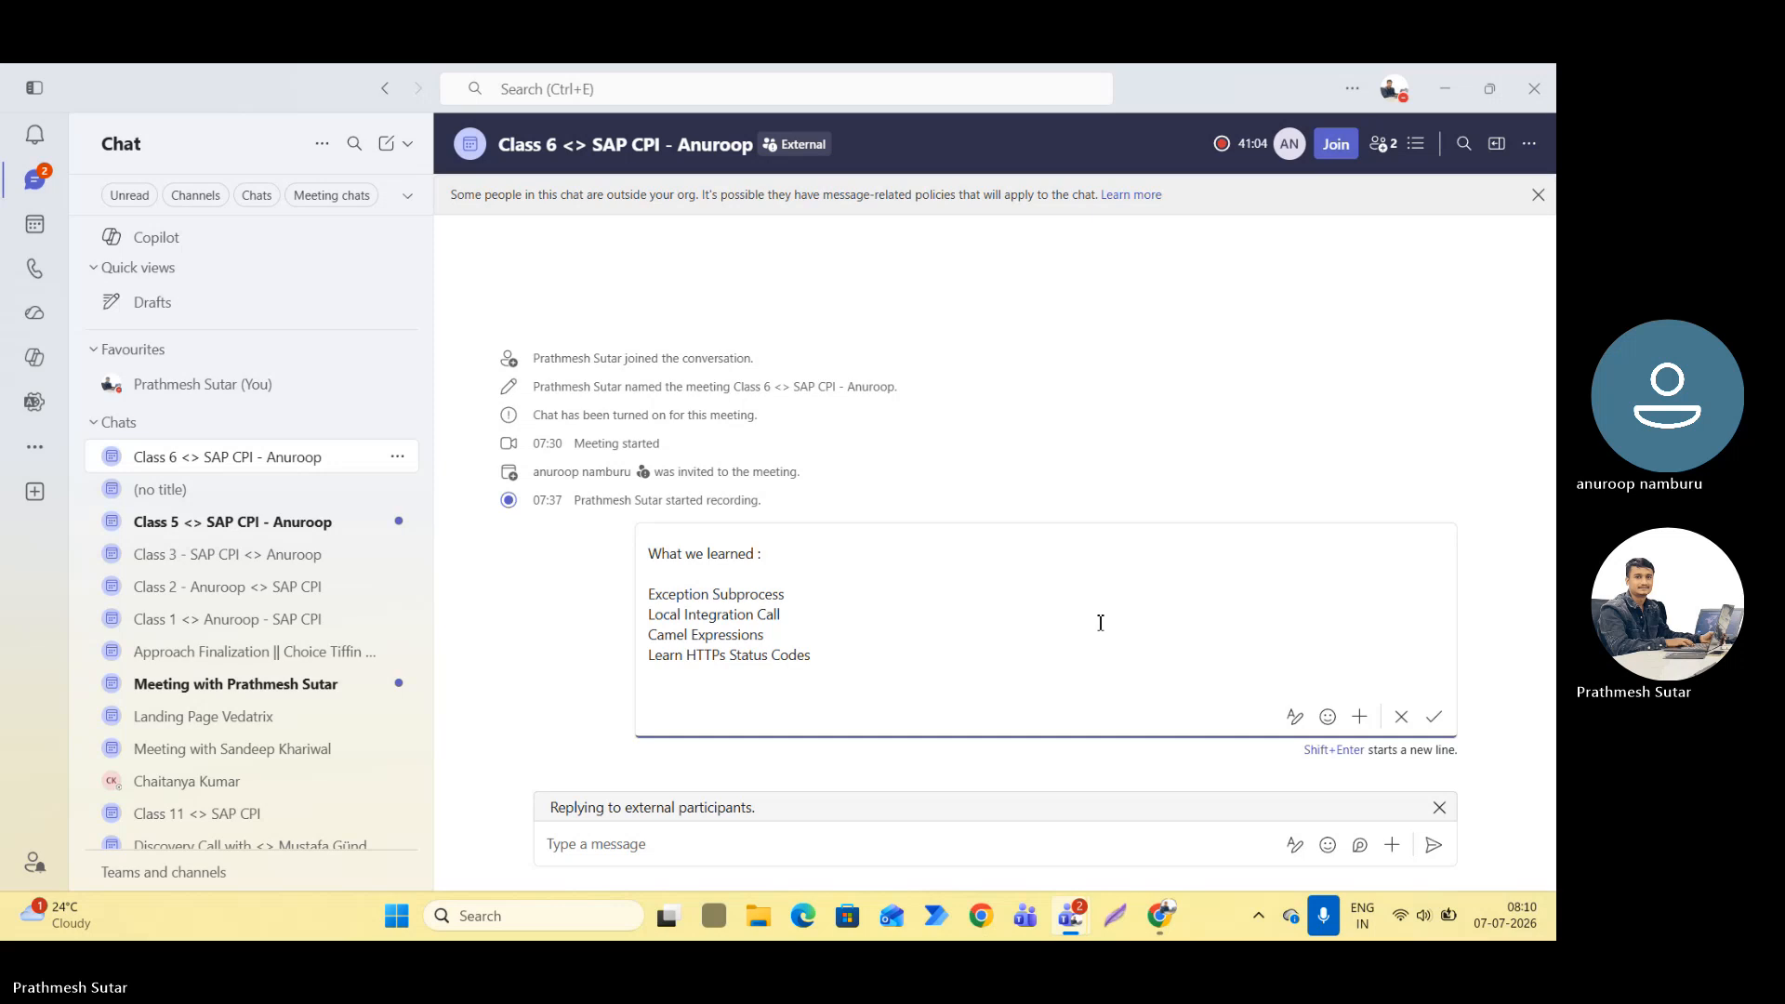
click(1433, 716)
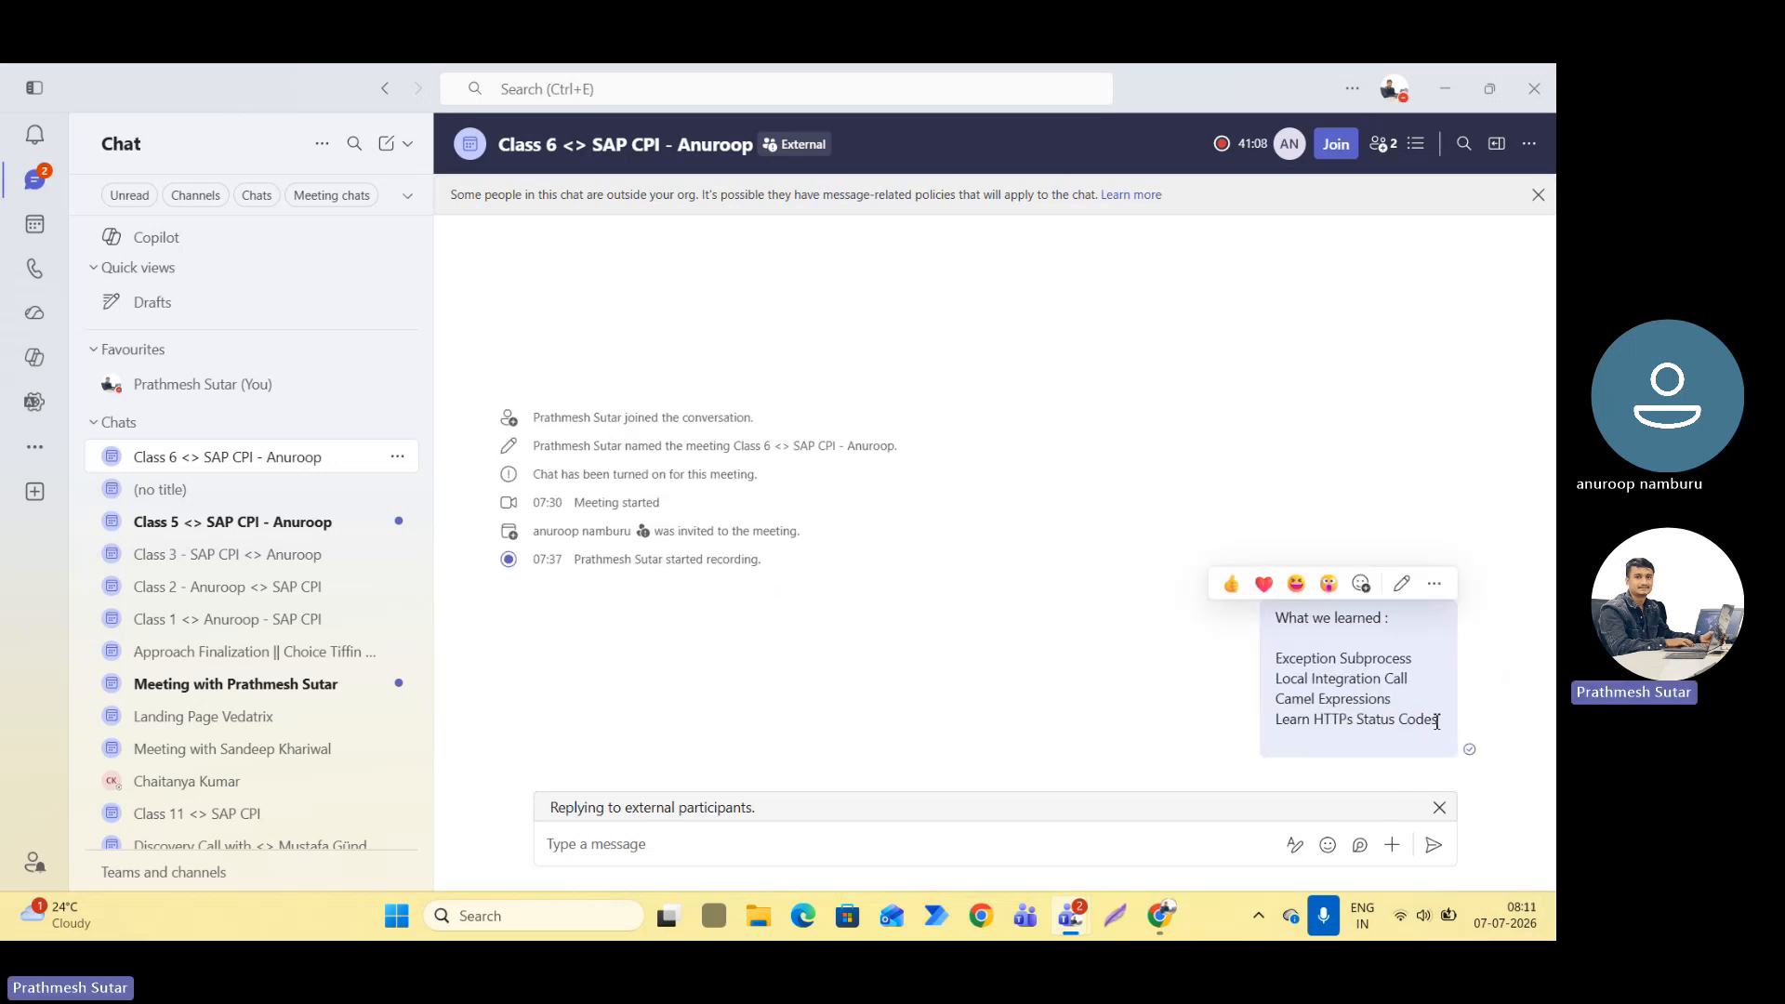
Return to the integration flow in the browser, examine its full layout, and look through the available event and mapping step types.
key(alt+Tab)
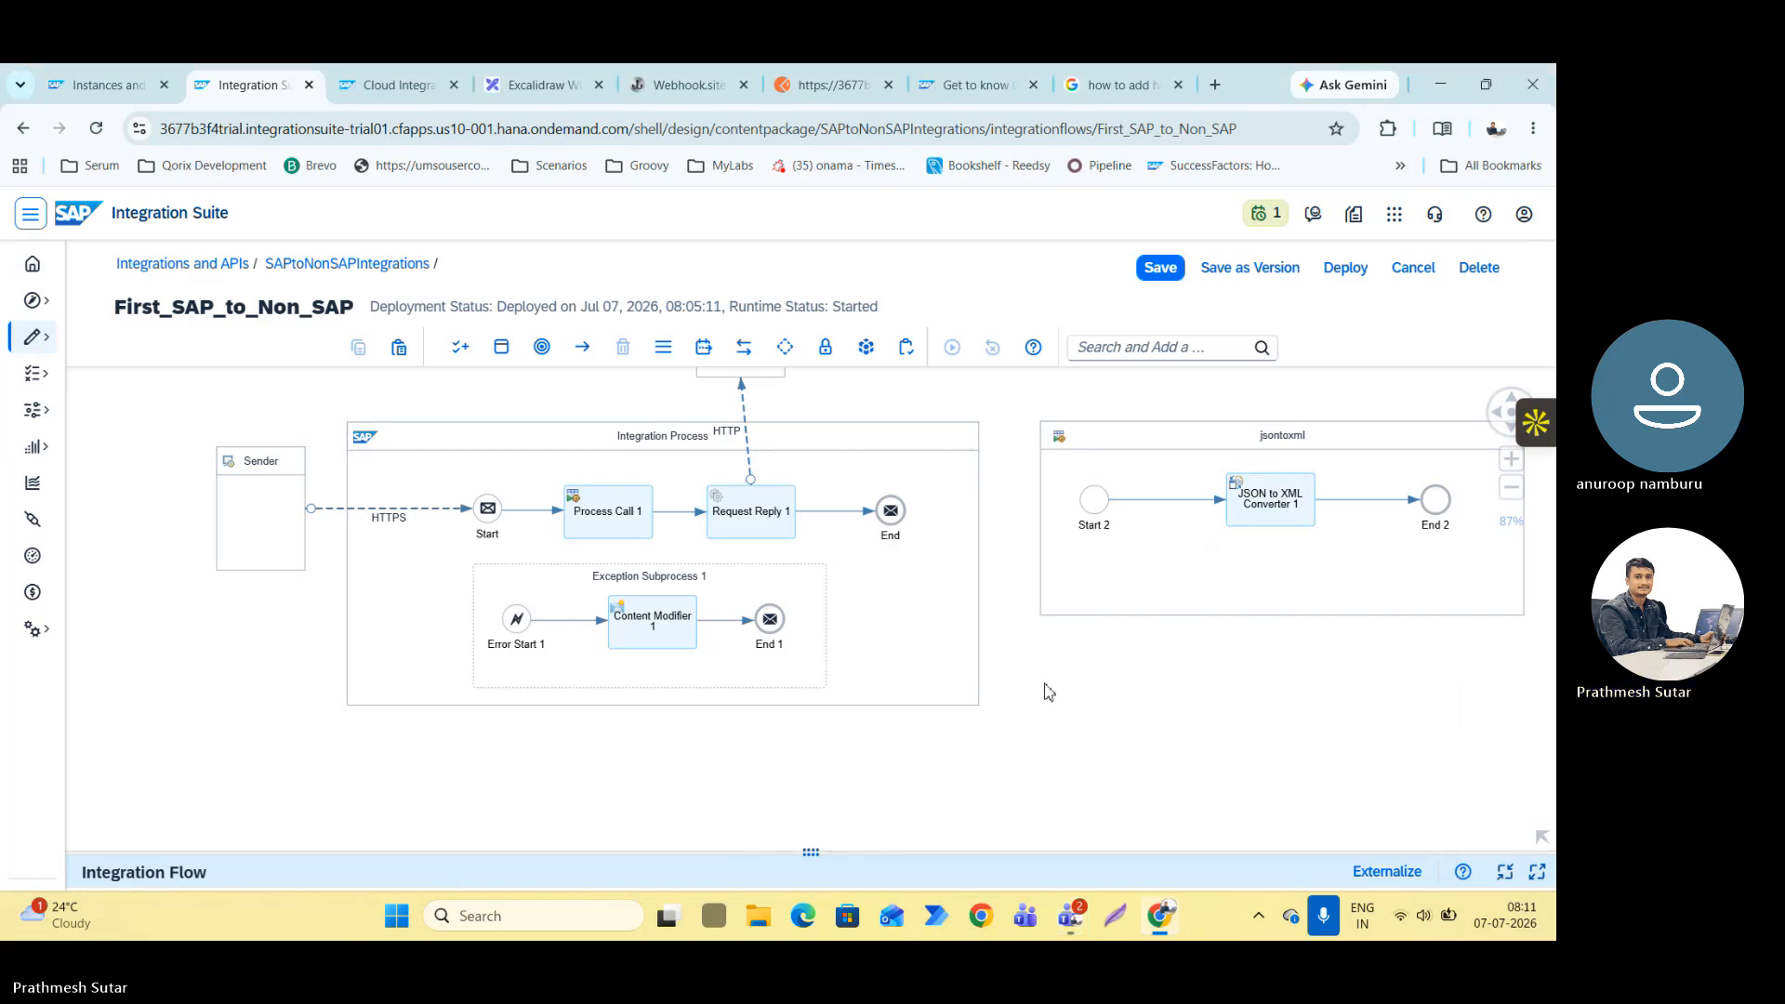
scroll(805, 539, down, 2)
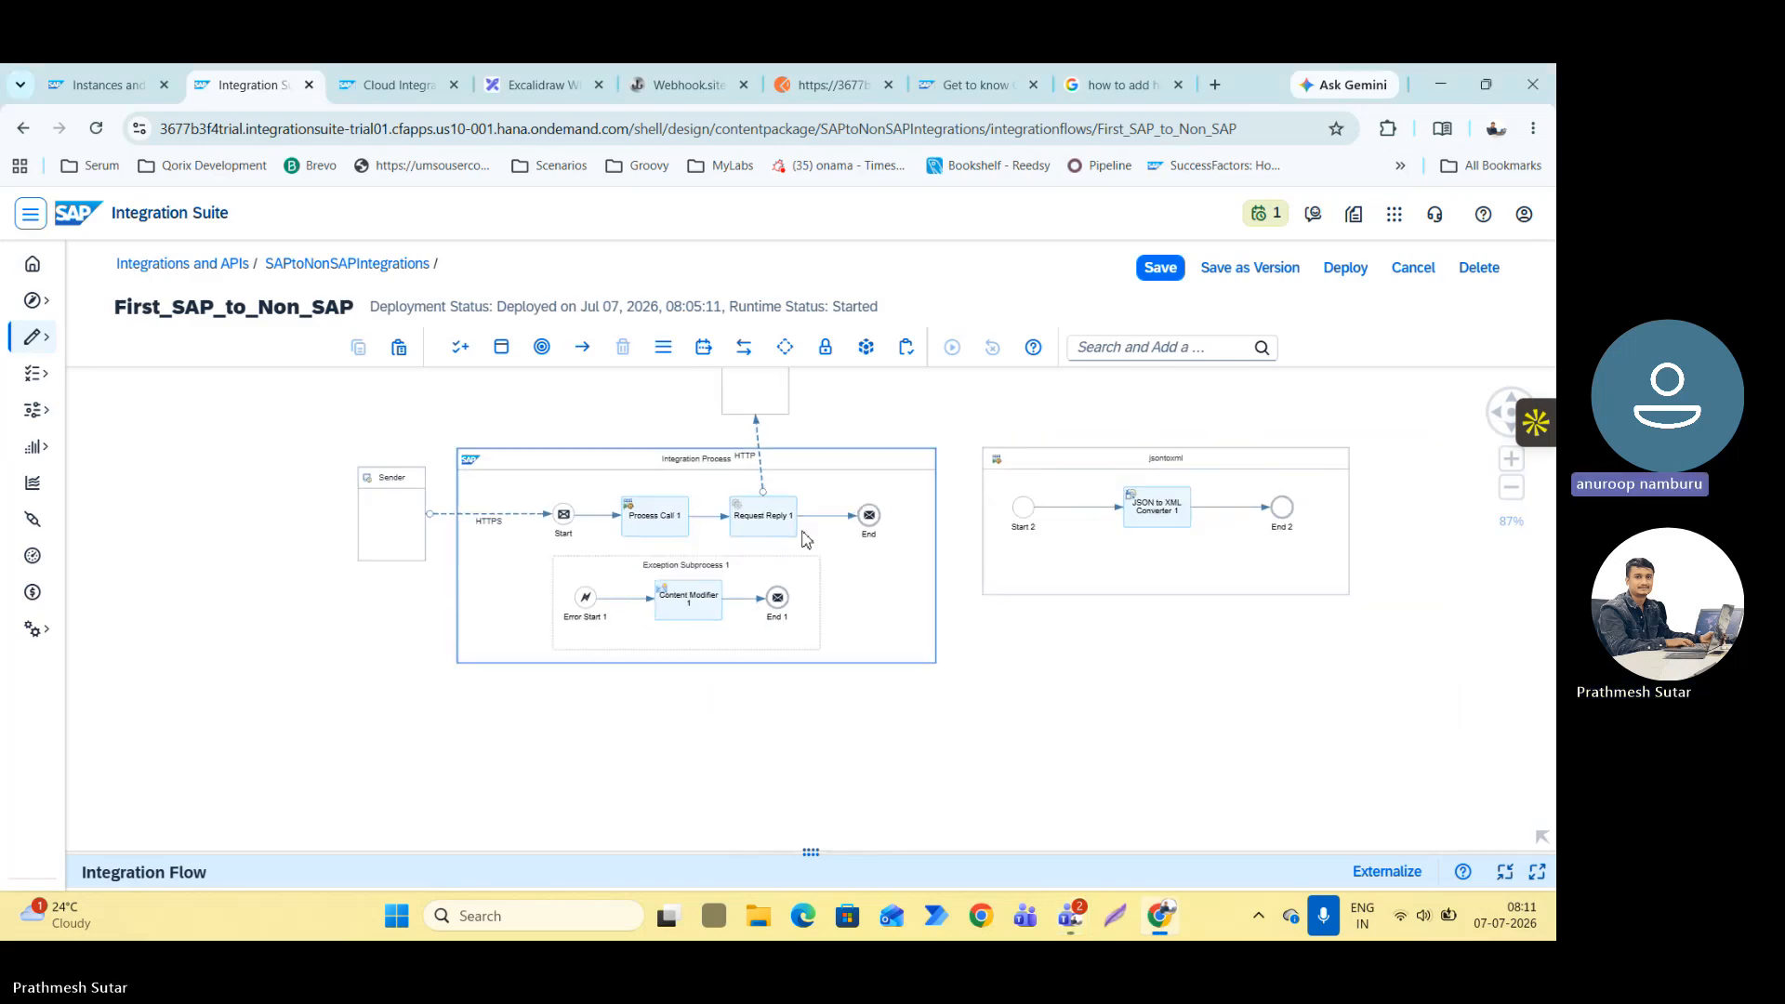
scroll(805, 539, down, 2)
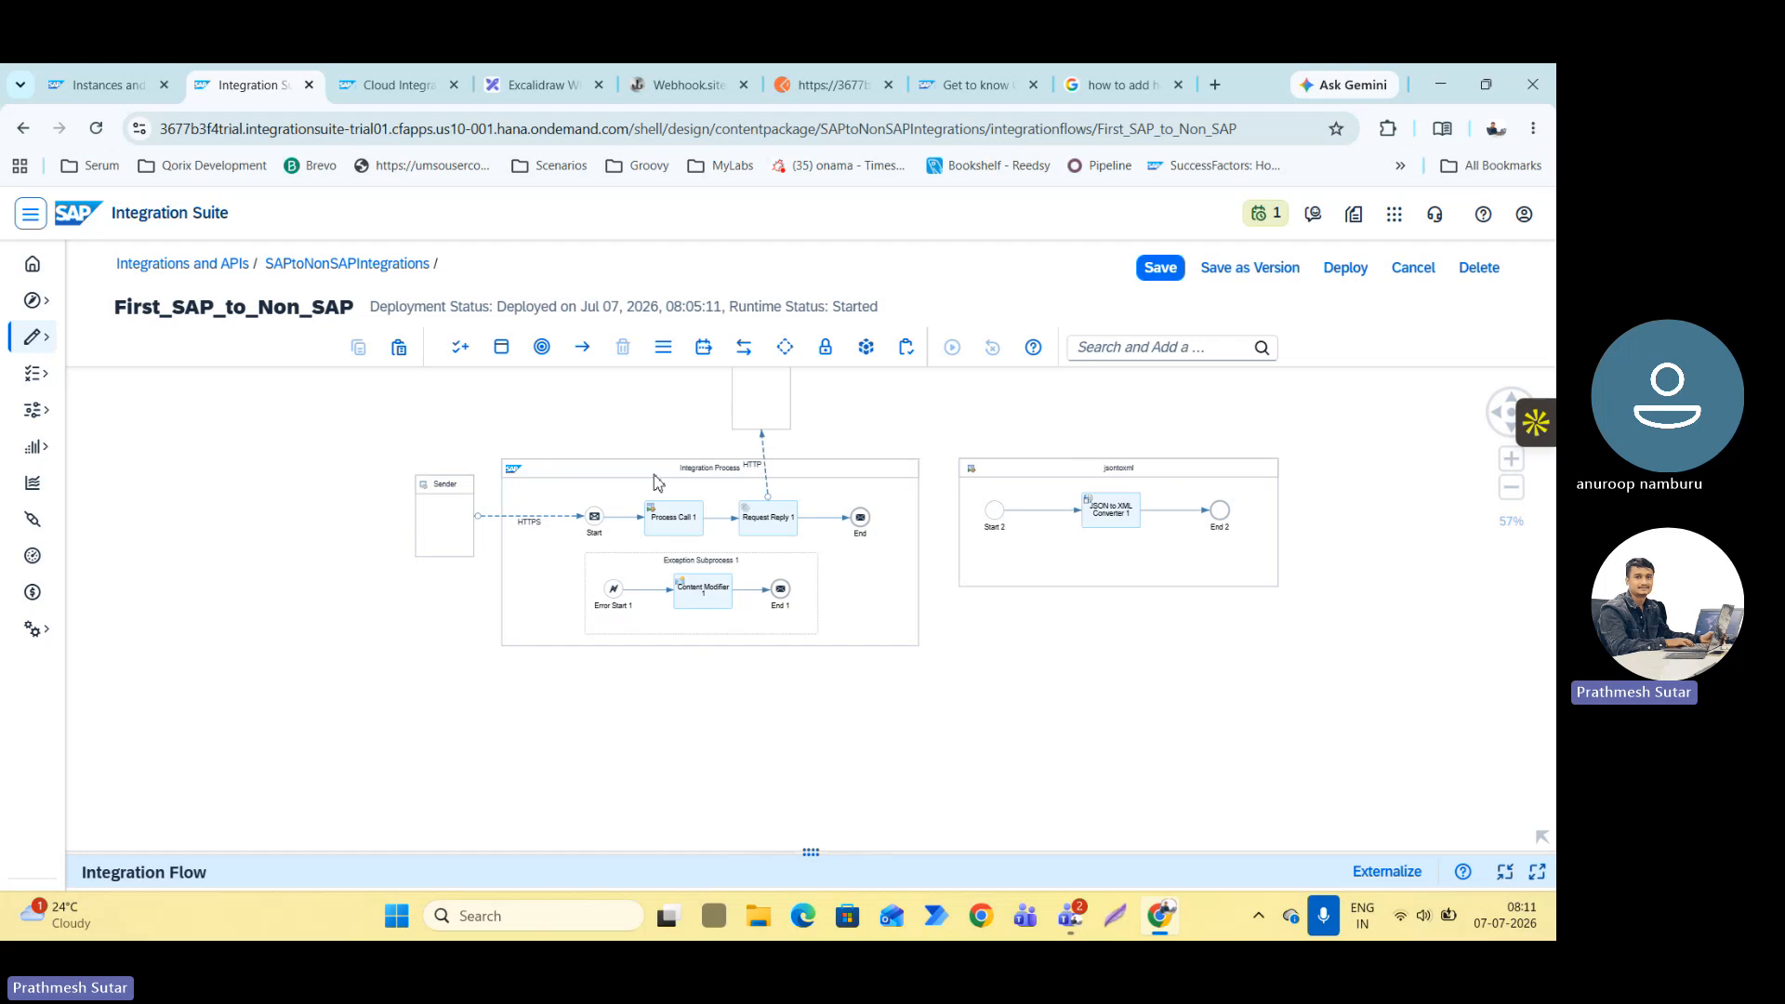
scroll(571, 554, up, 2)
scroll(576, 544, down, 5)
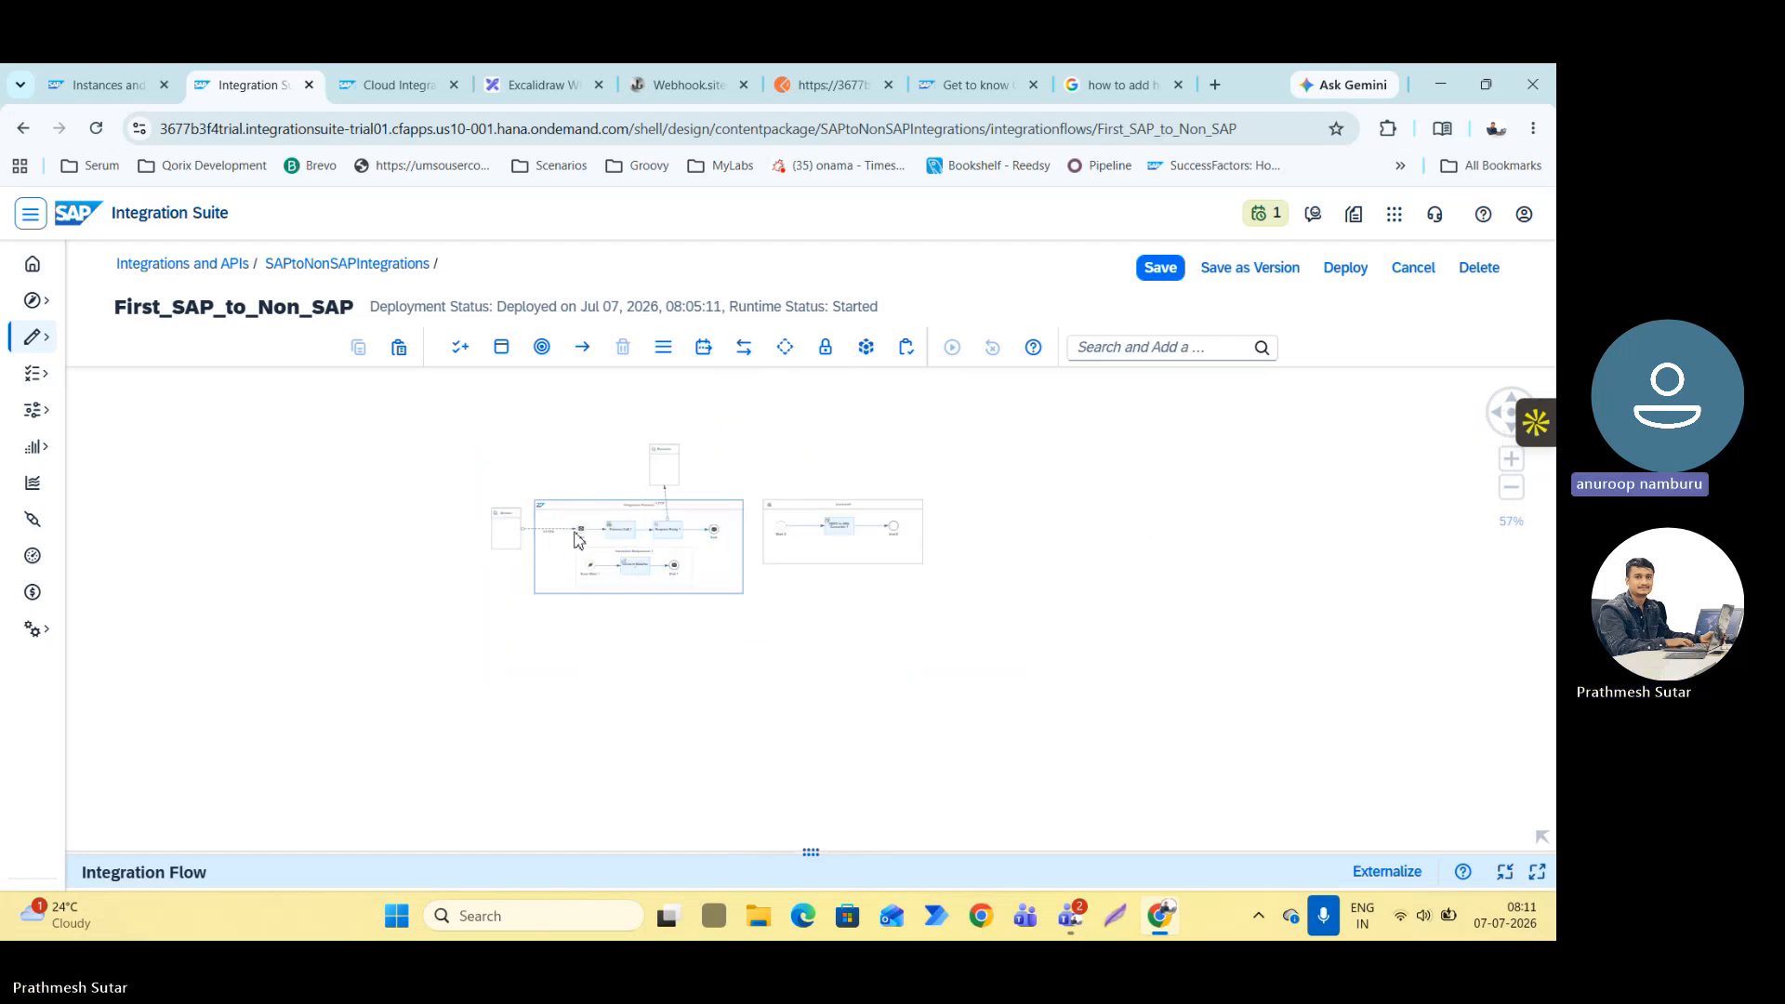
scroll(576, 537, up, 4)
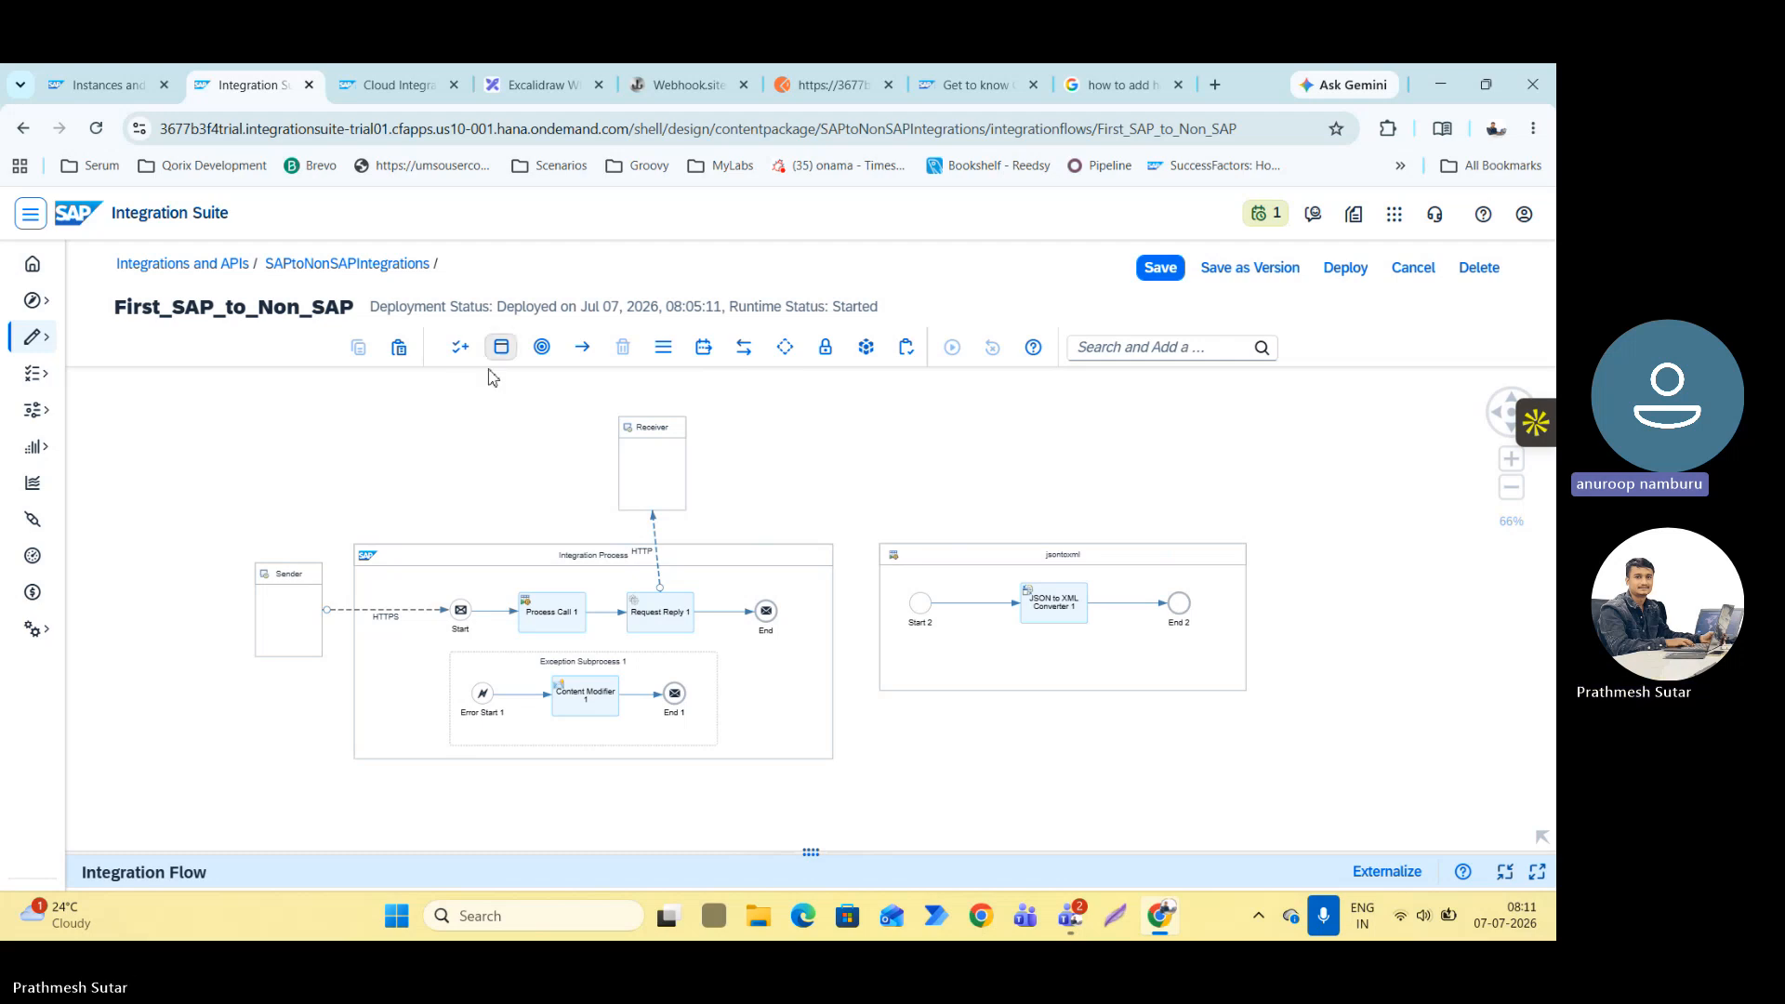
click(542, 346)
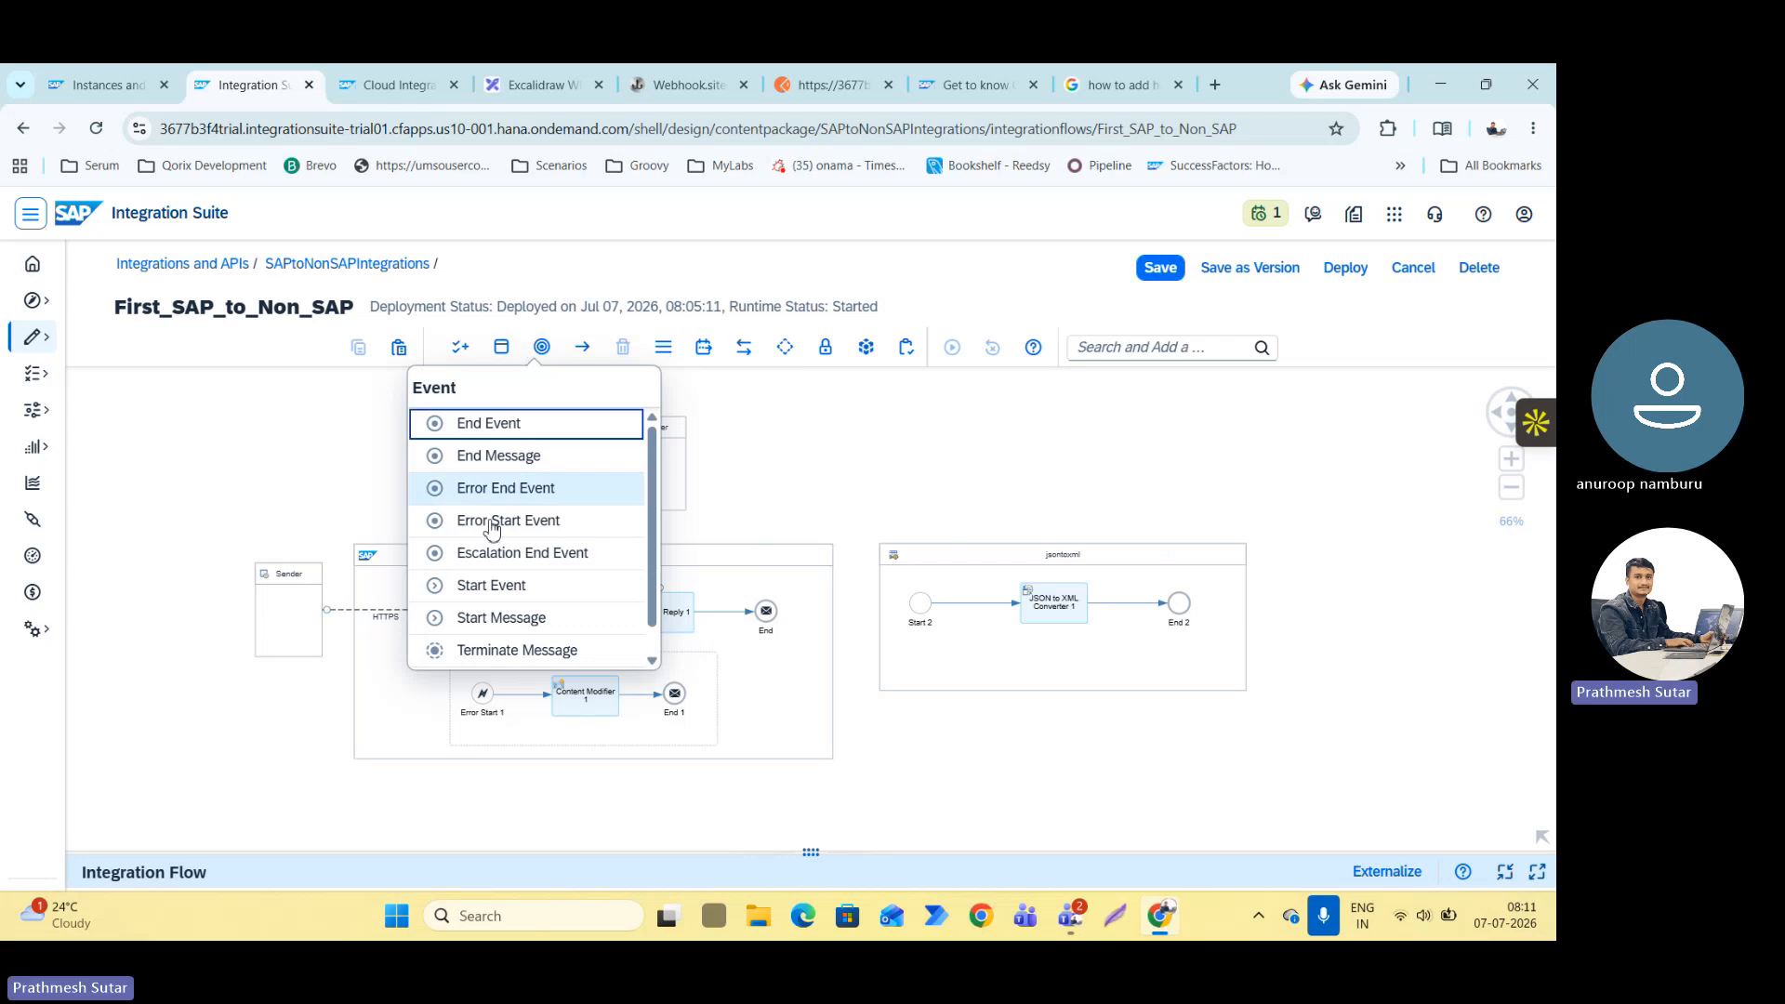
scroll(530, 460, down, 1)
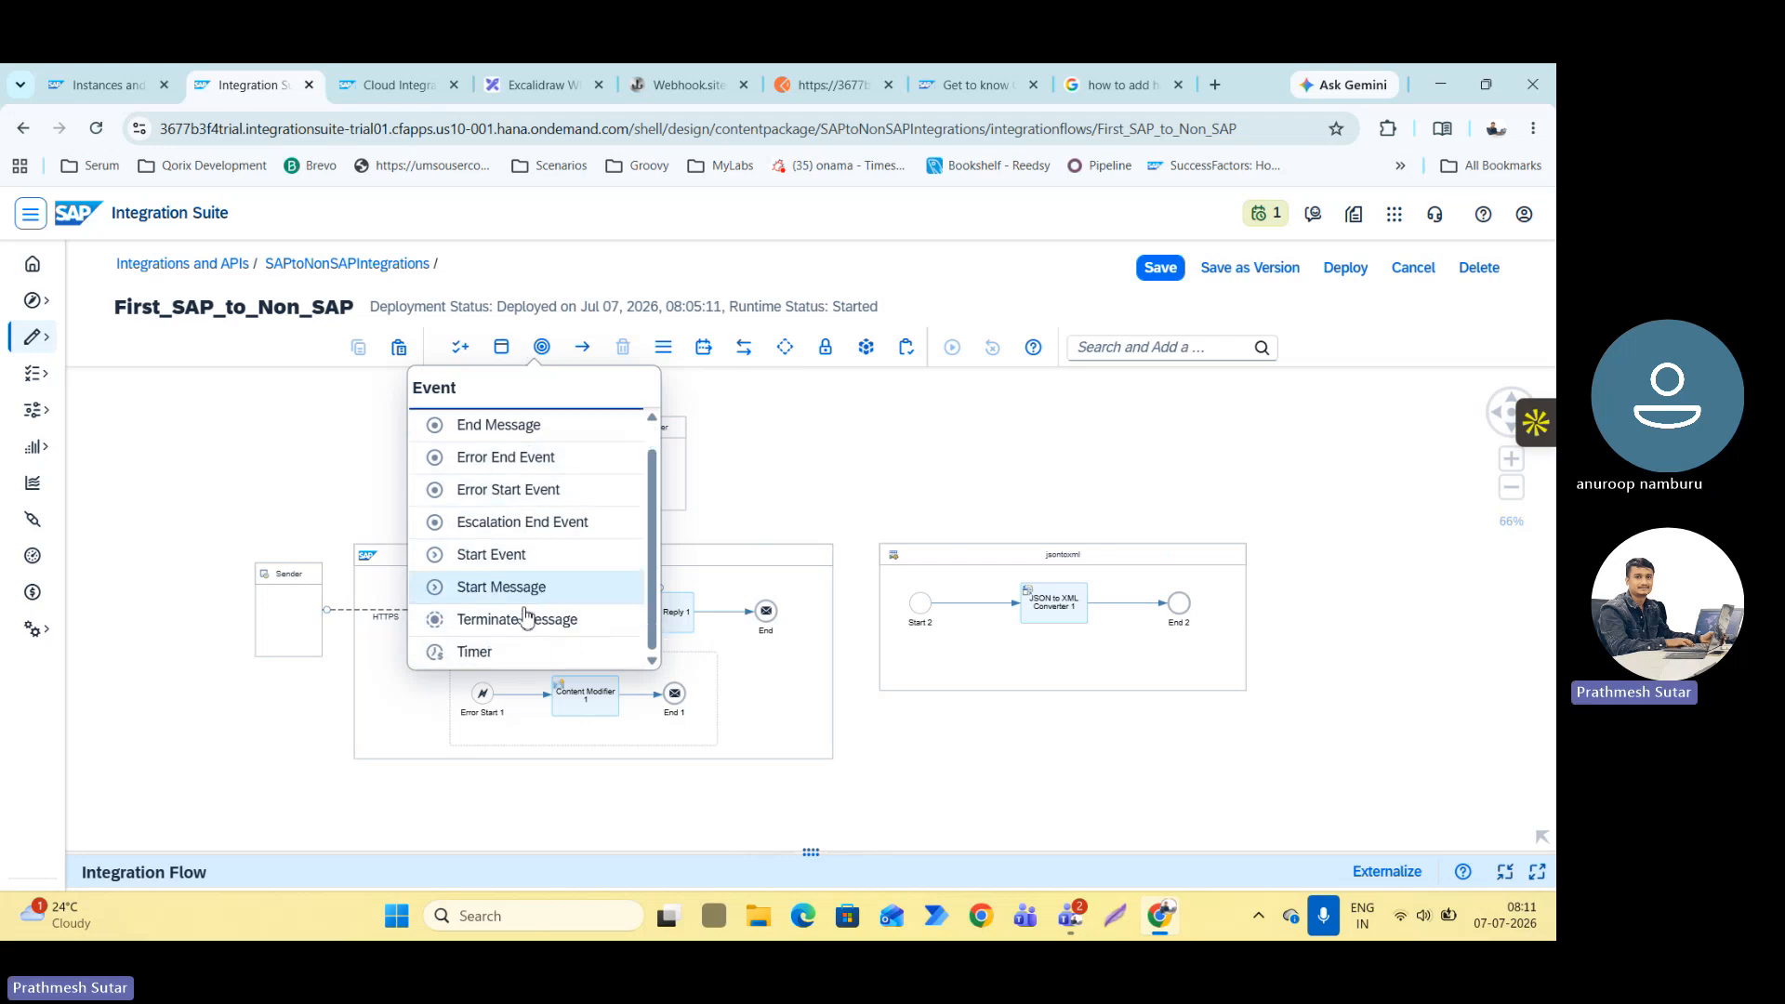
scroll(558, 470, up, 1)
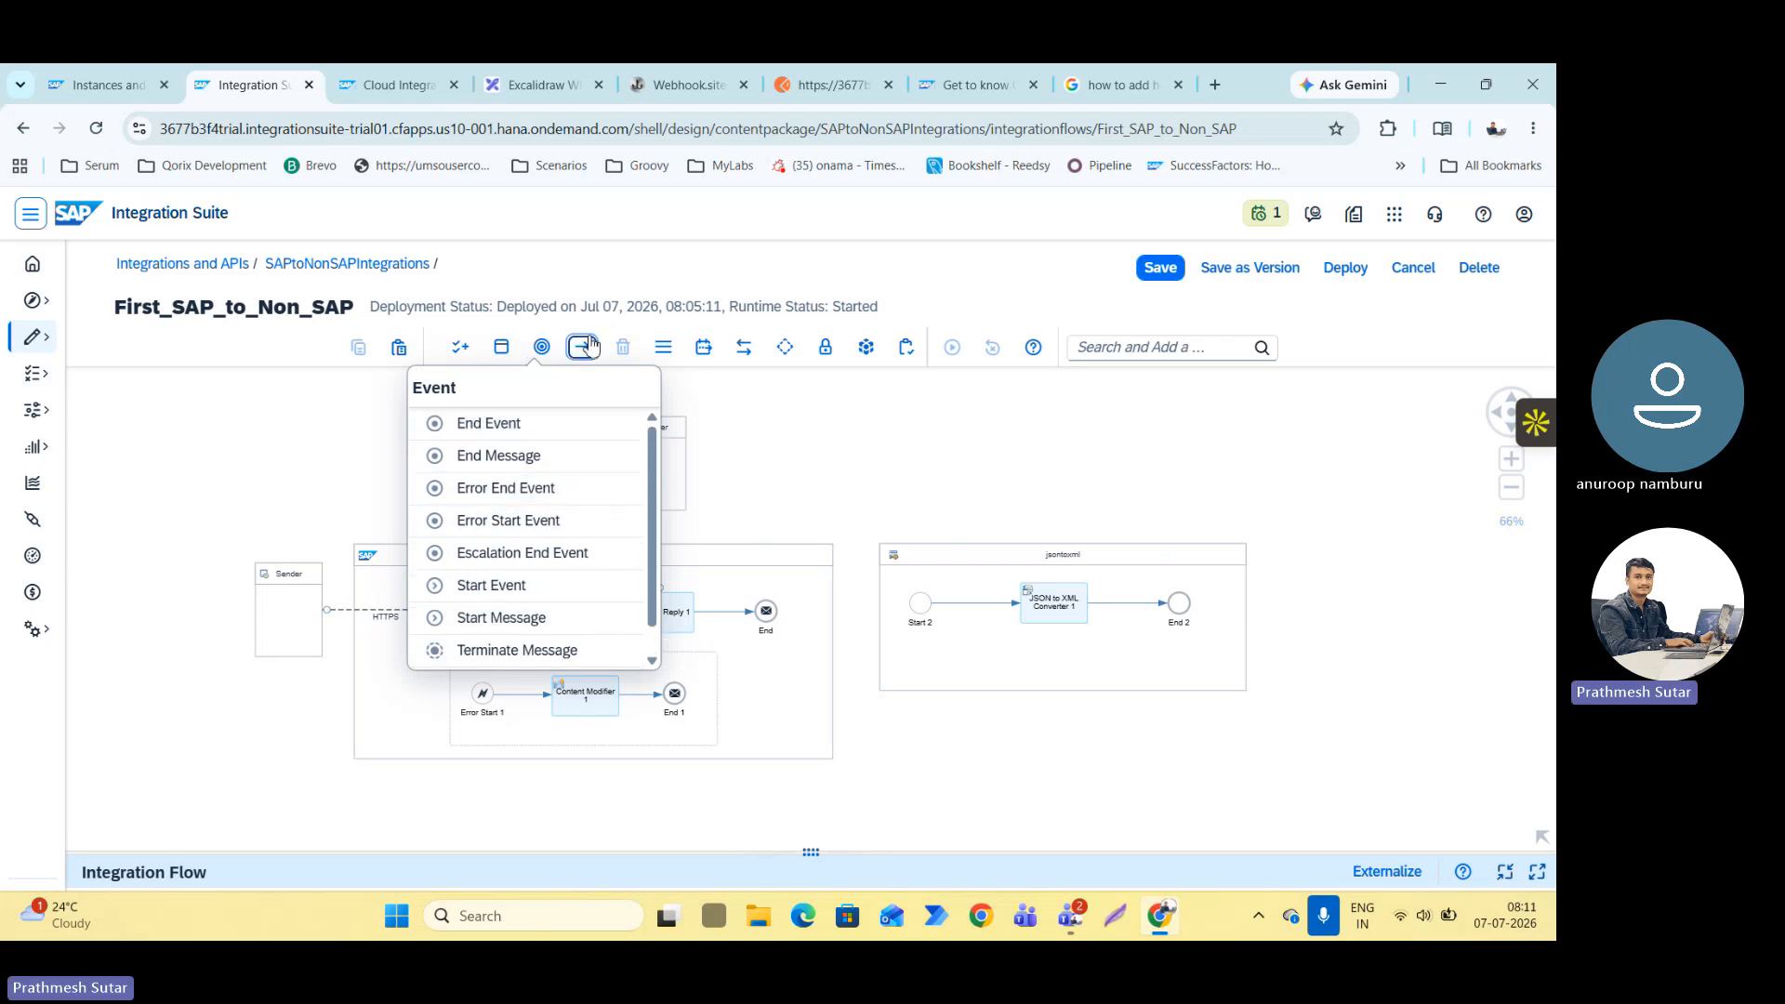
click(593, 345)
click(542, 346)
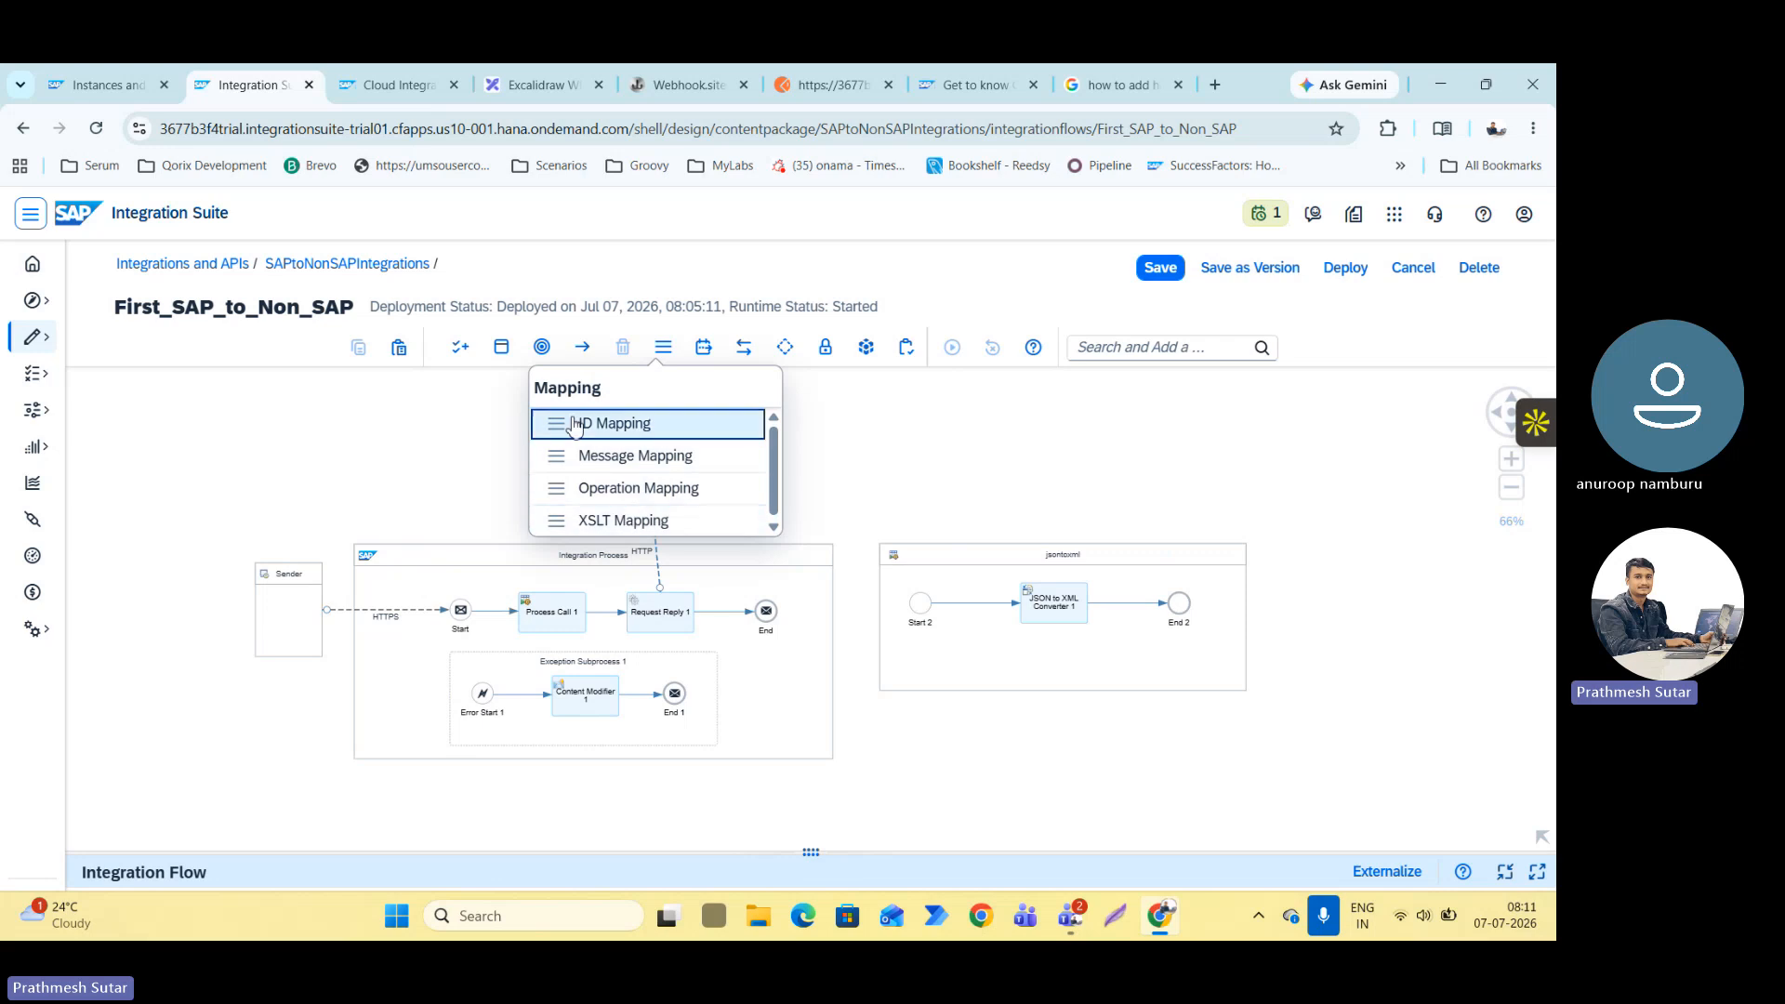
click(543, 350)
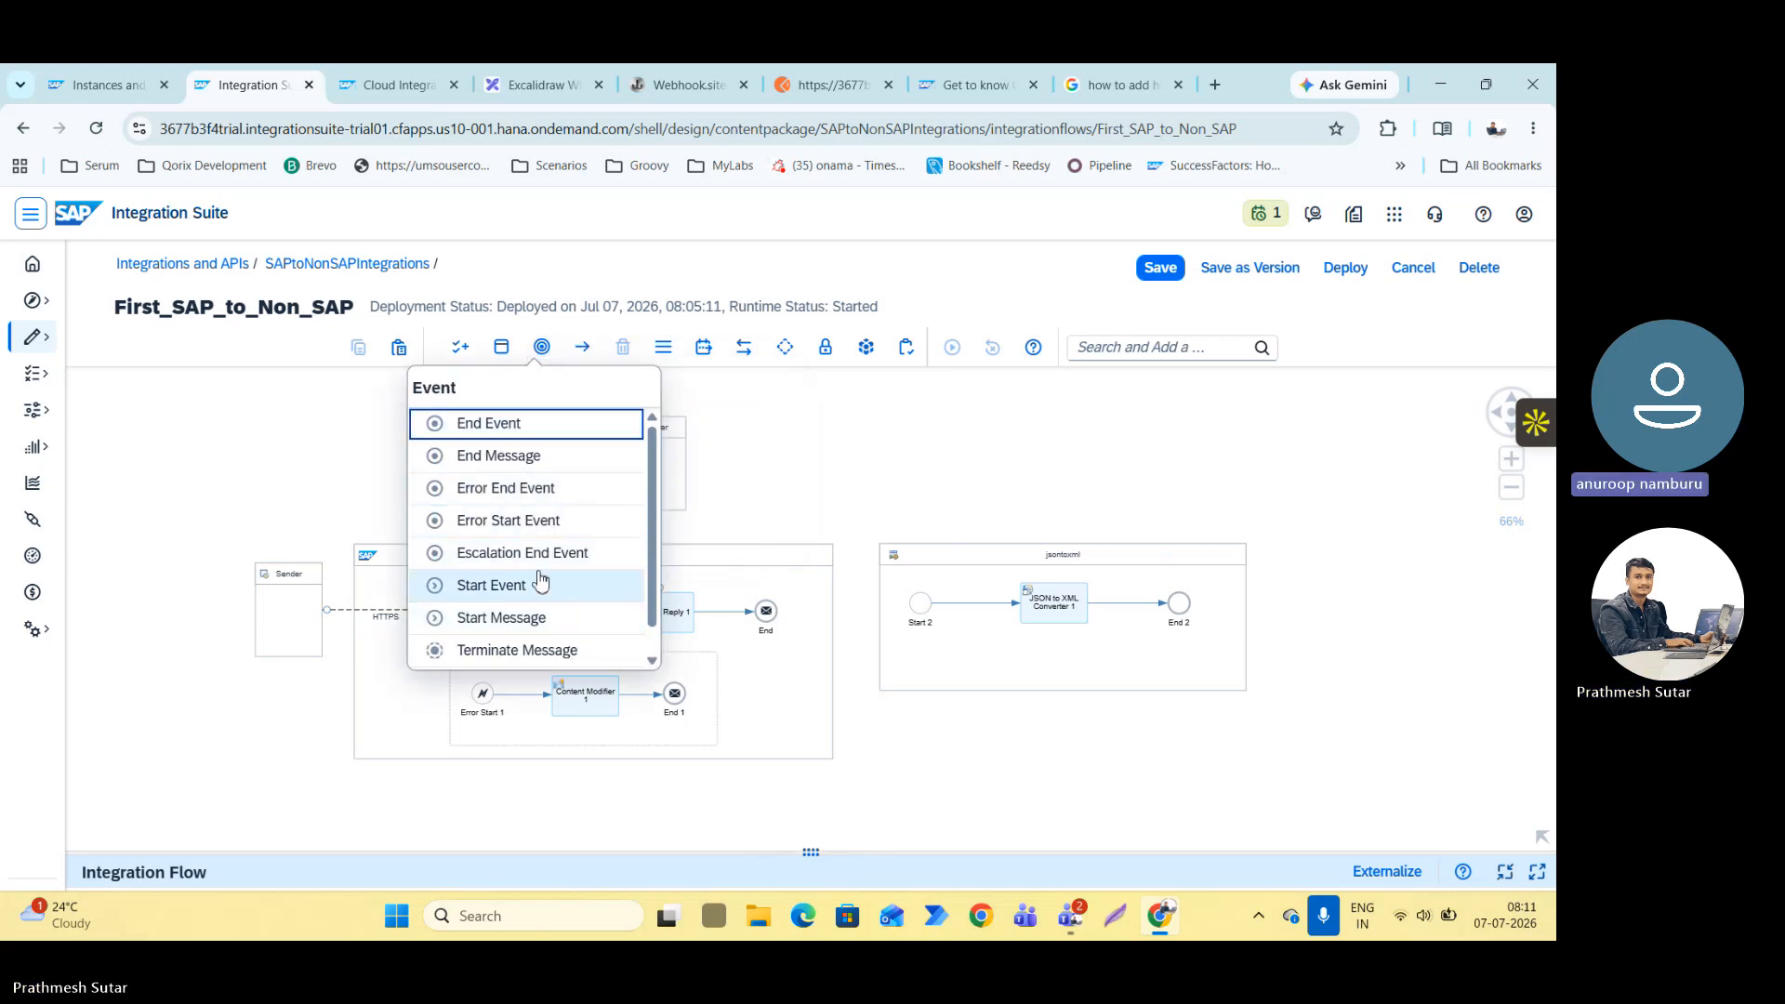
Switch to the Teams meeting window and stop the meeting's recording and transcription.
key(alt+Tab)
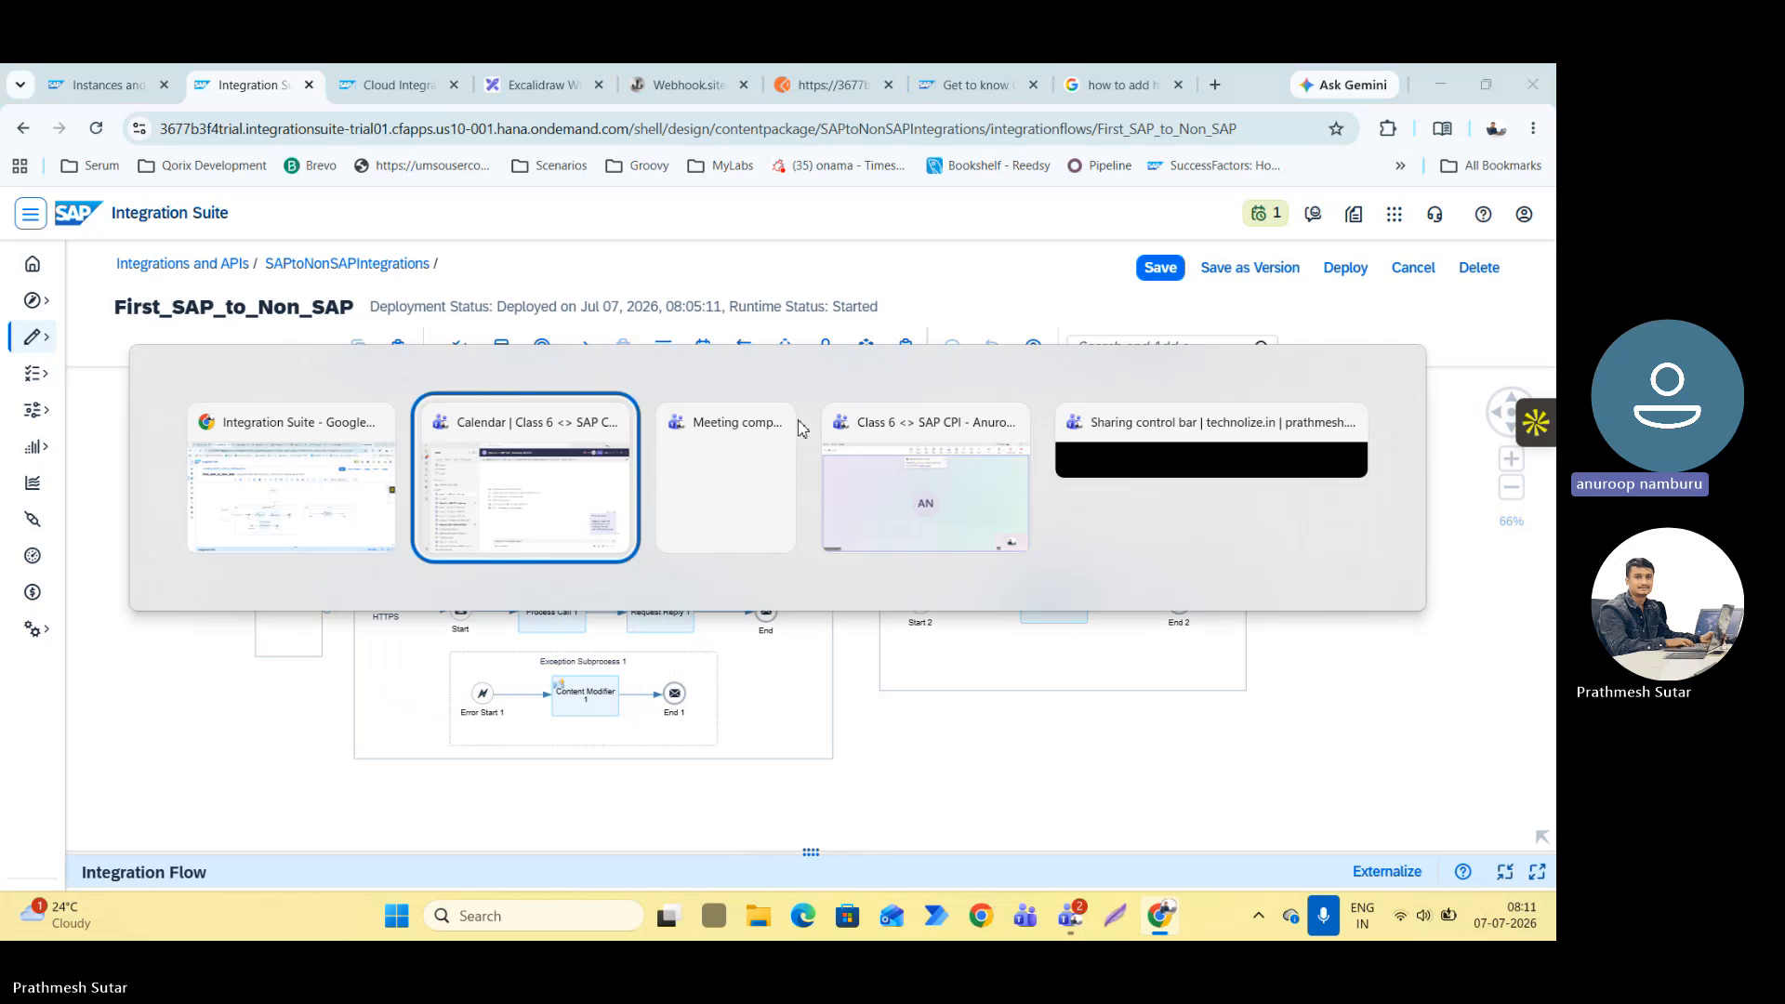
key(alt+Tab)
click(874, 418)
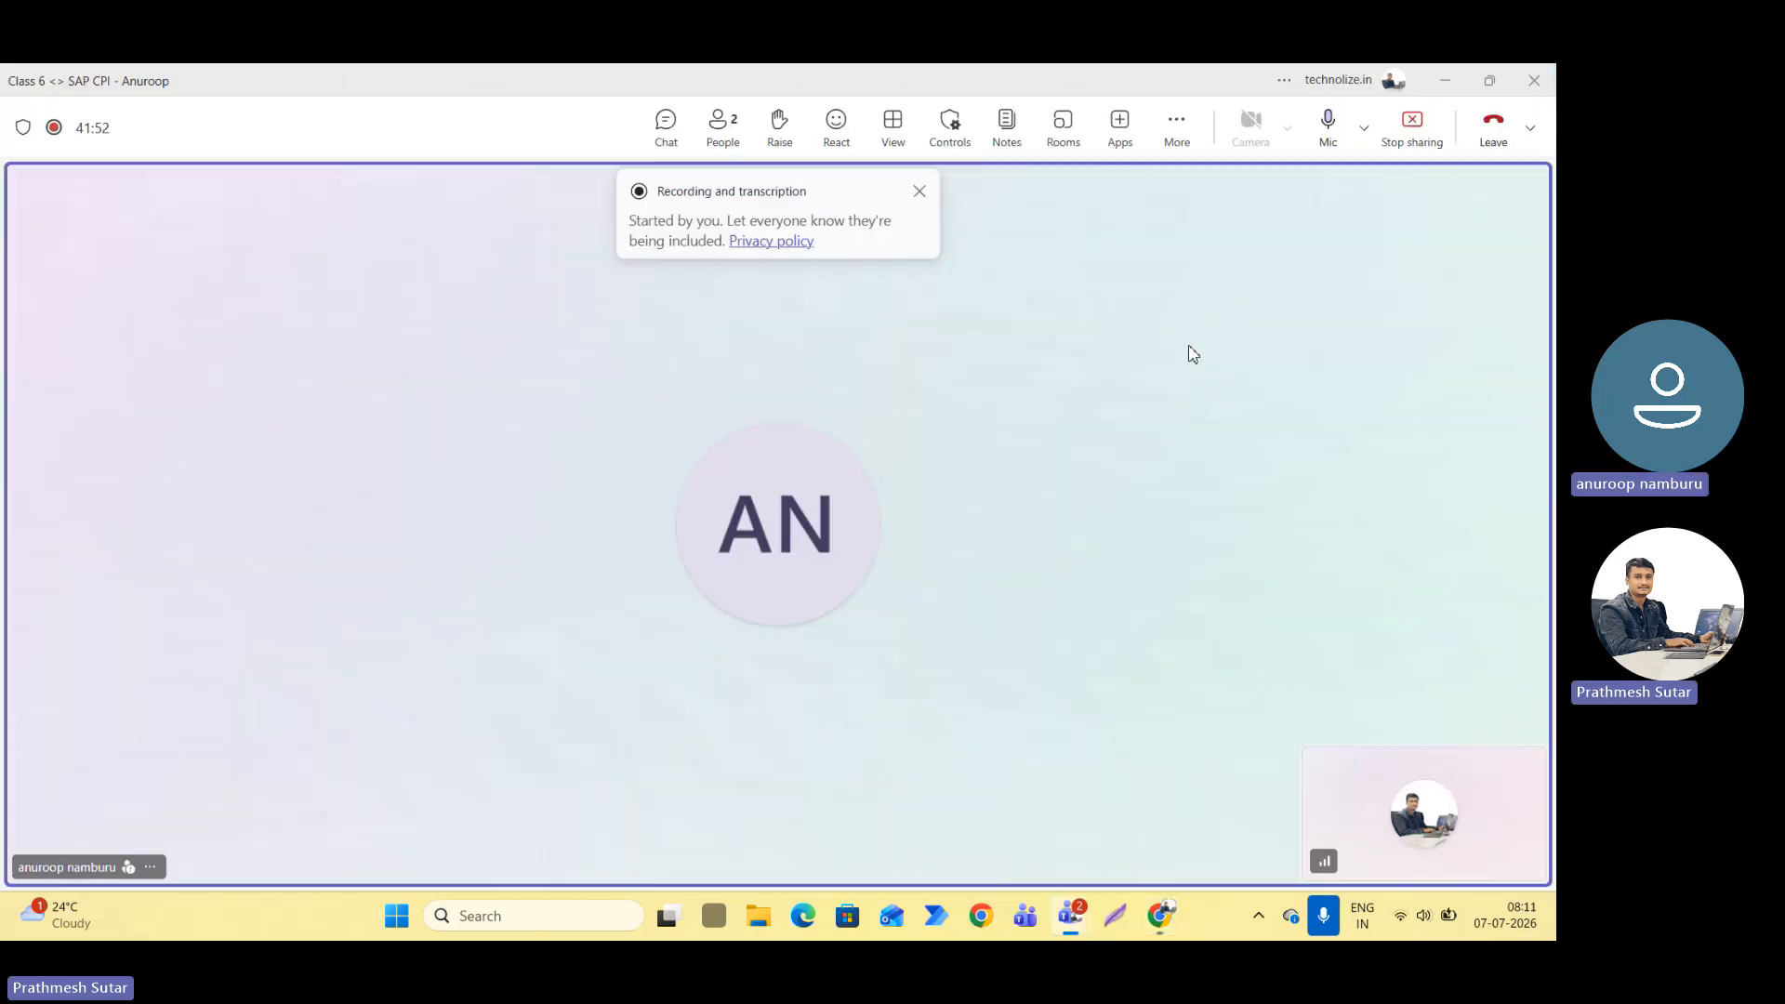
click(1177, 124)
mouse_move(1187, 200)
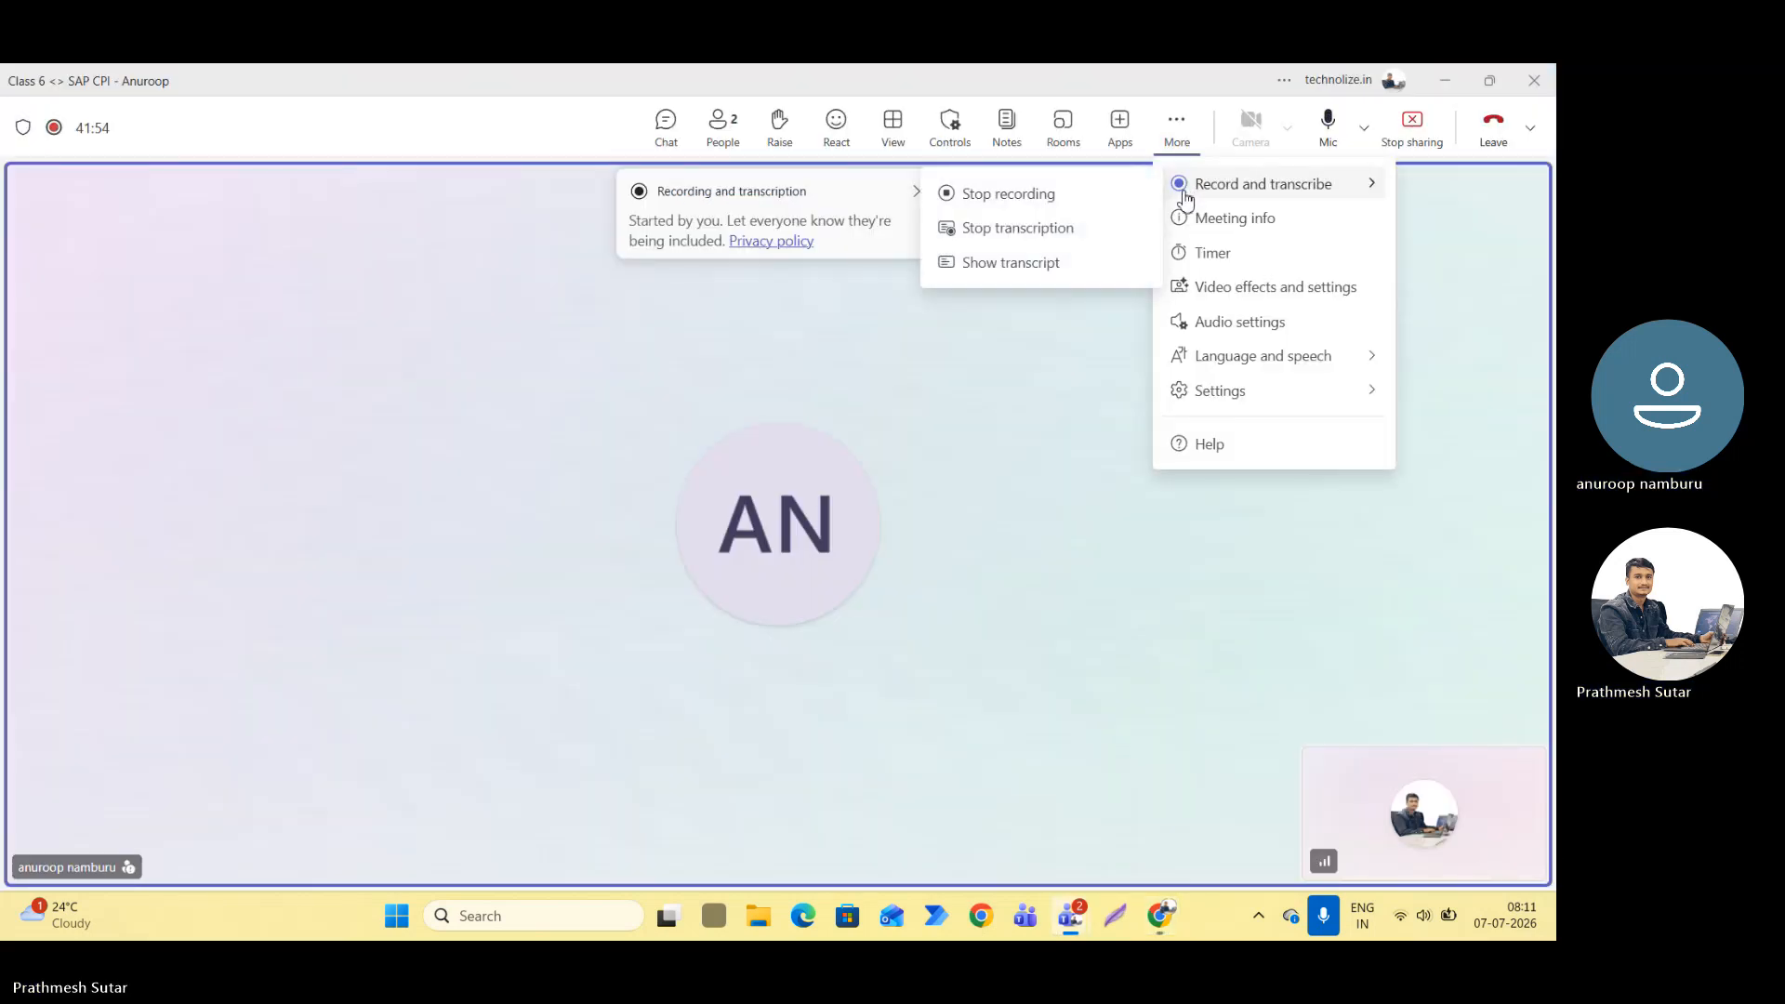
click(1023, 195)
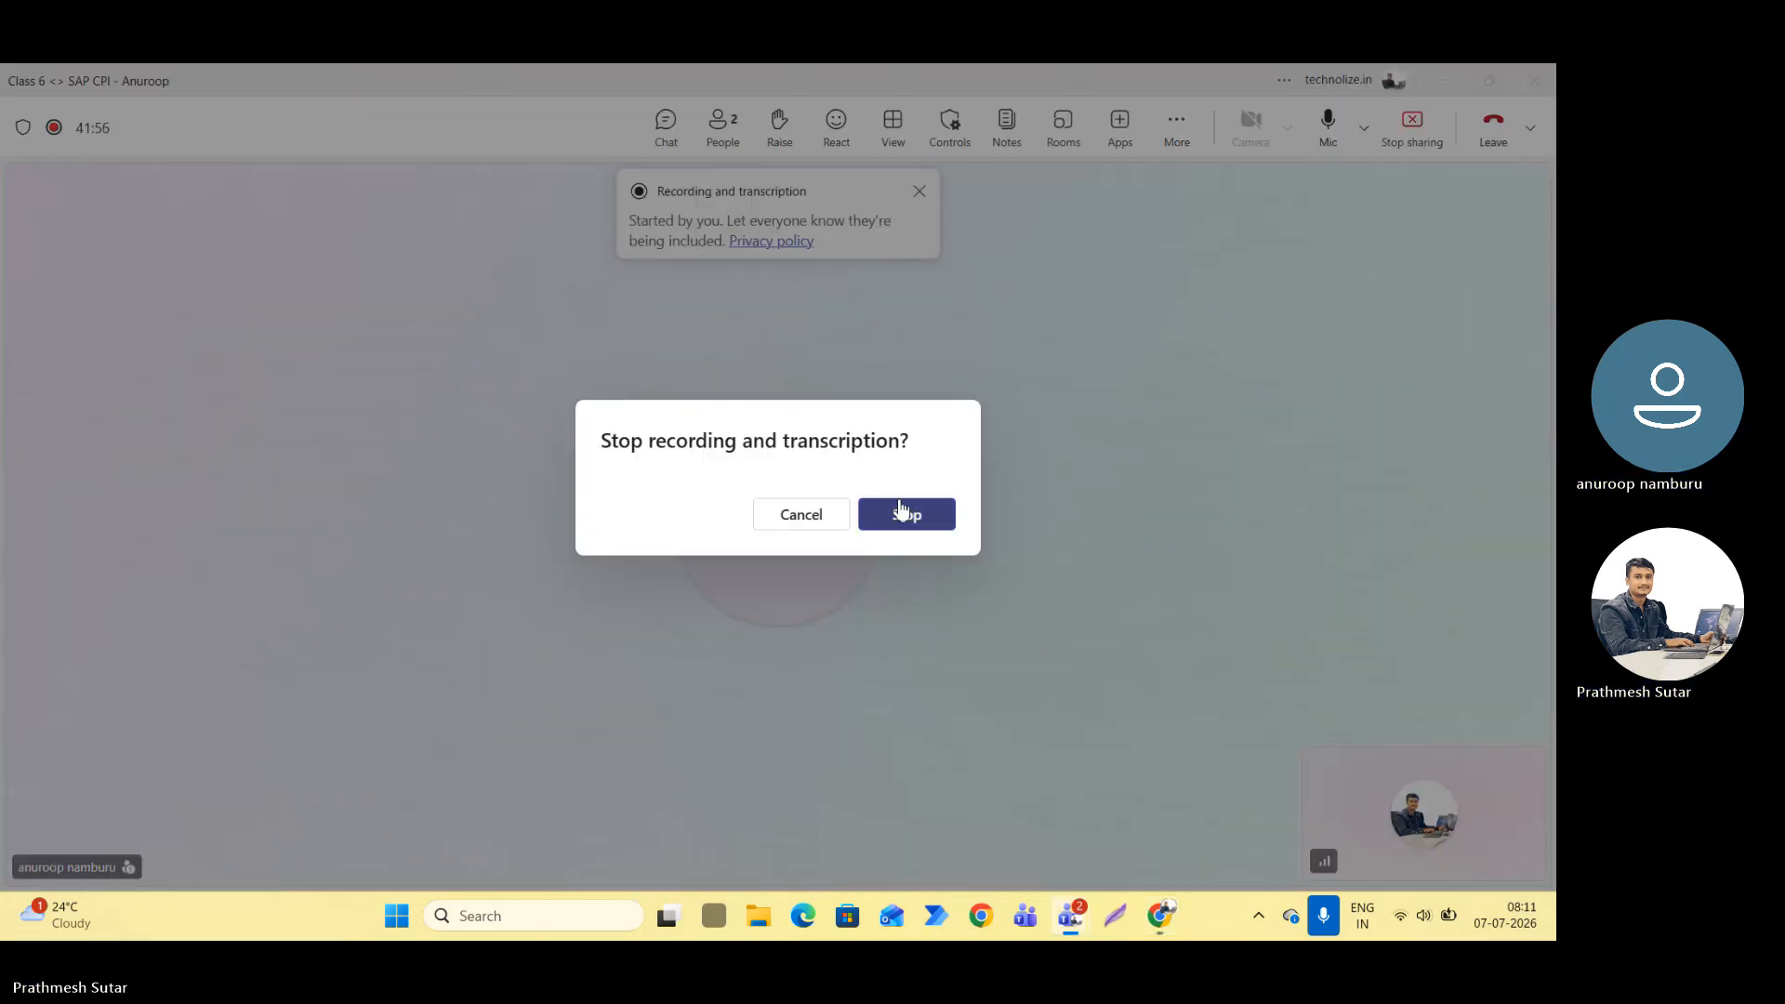